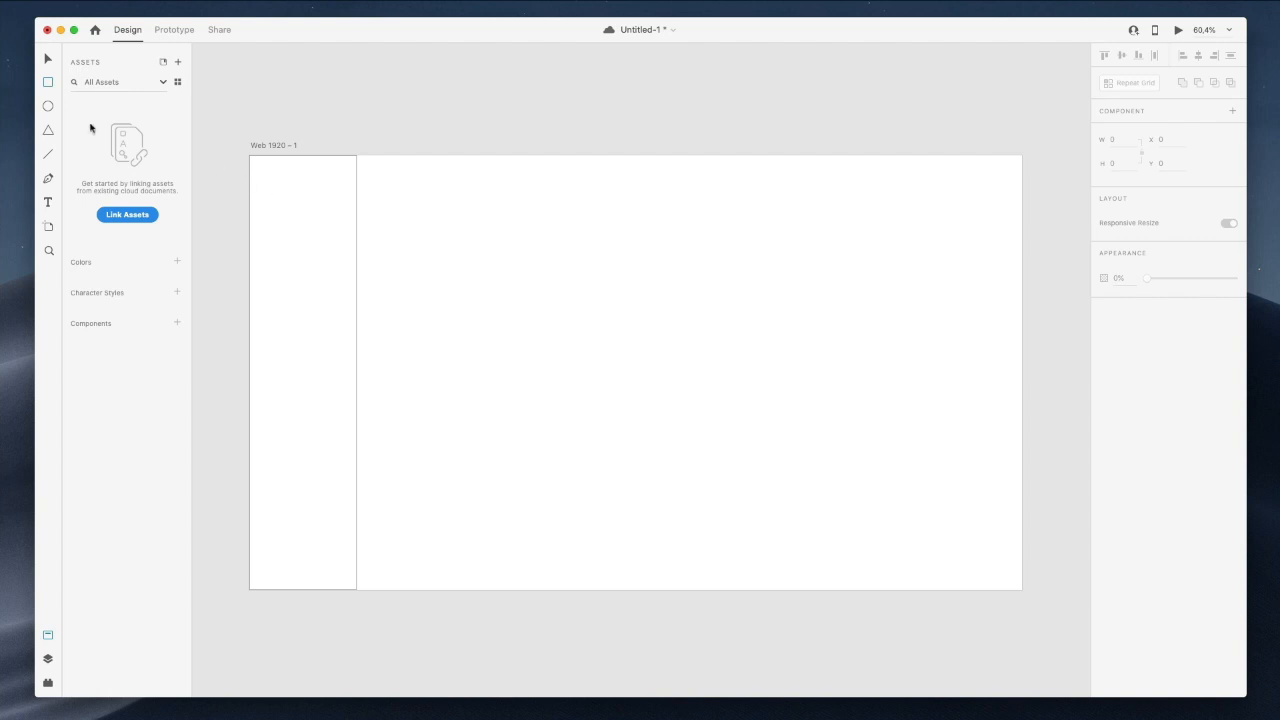
Give the 267×1080 sidebar rectangle a drop shadow with blur 26 and remove its border.
key("v")
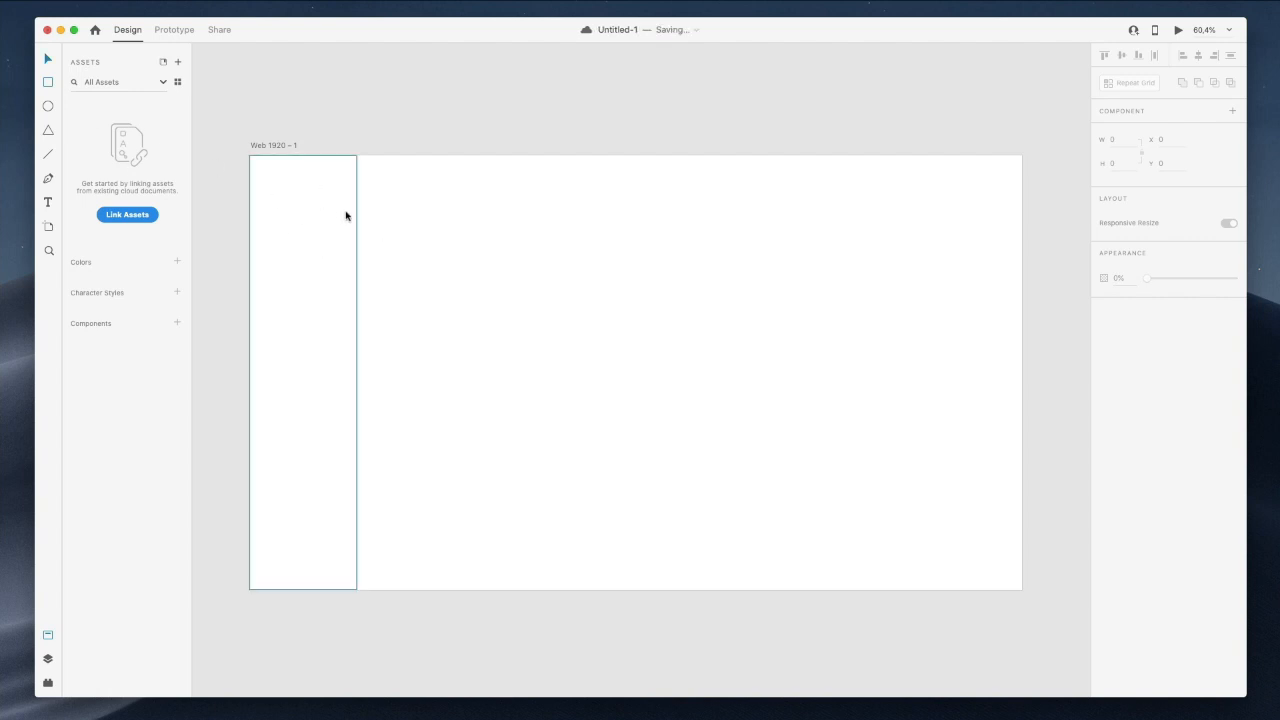
left_click(340, 215)
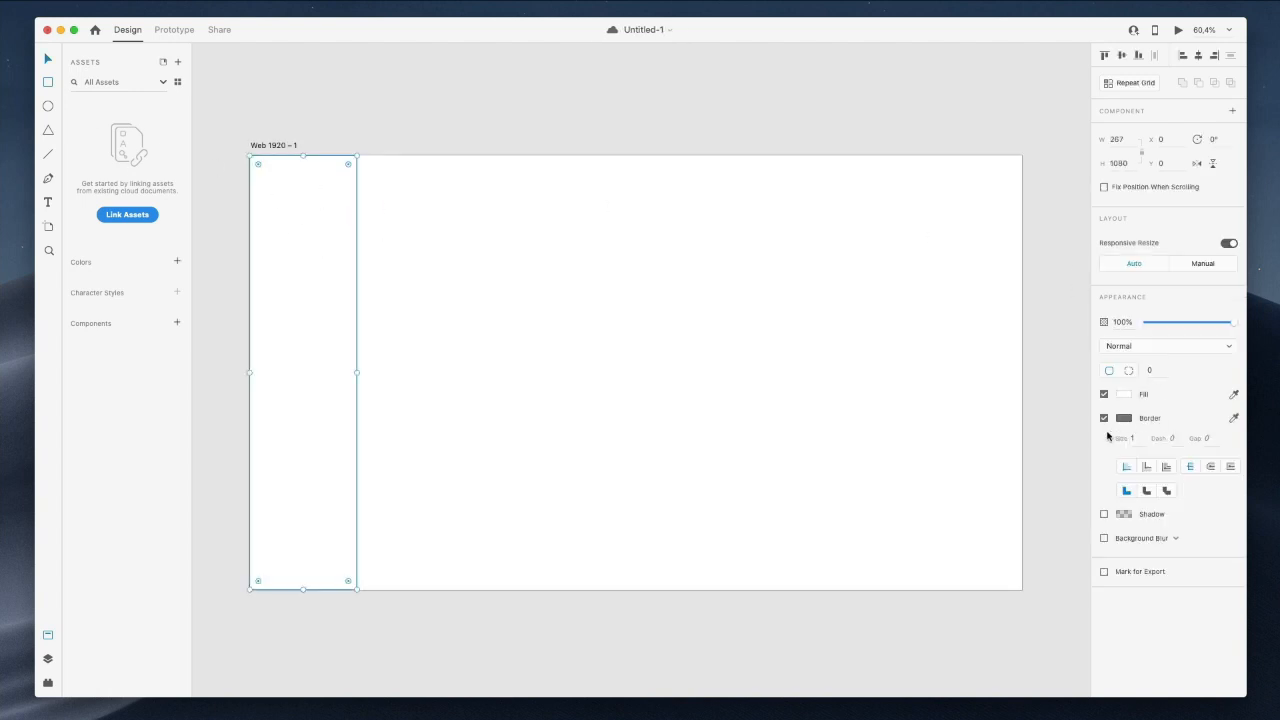
left_click(1104, 514)
left_click(1190, 535)
type("26")
key("Return")
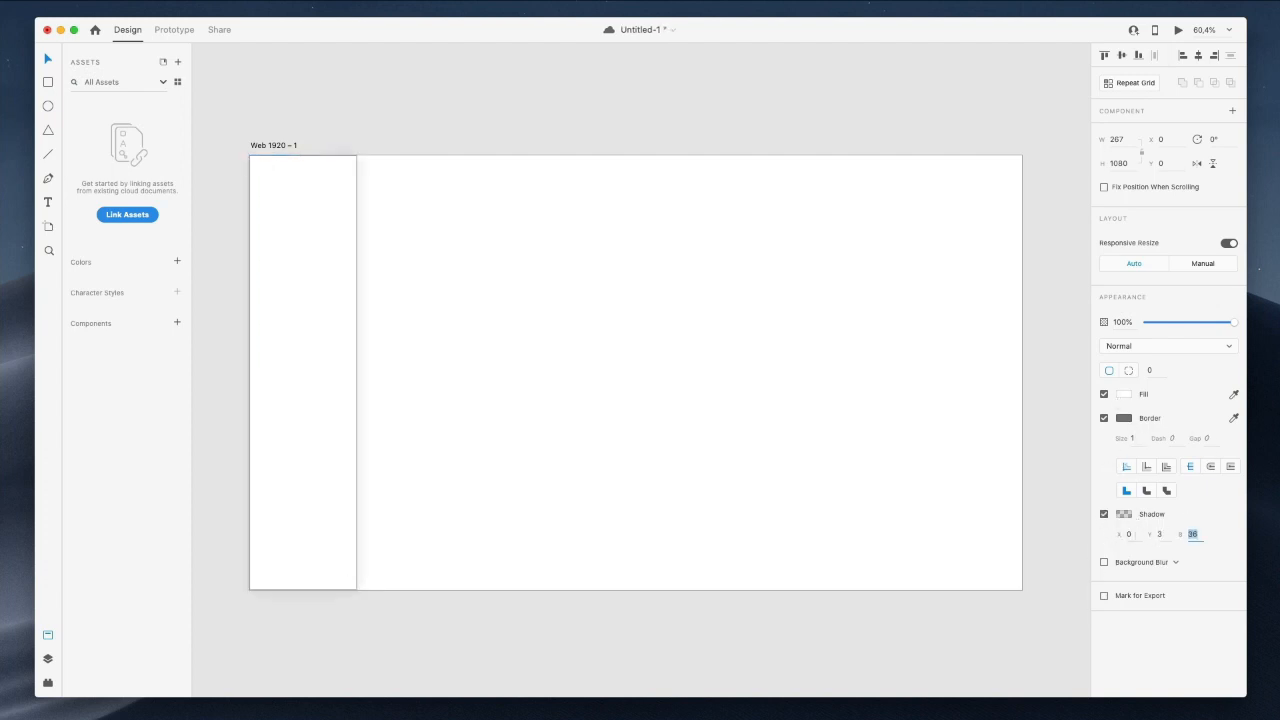
left_click(1104, 418)
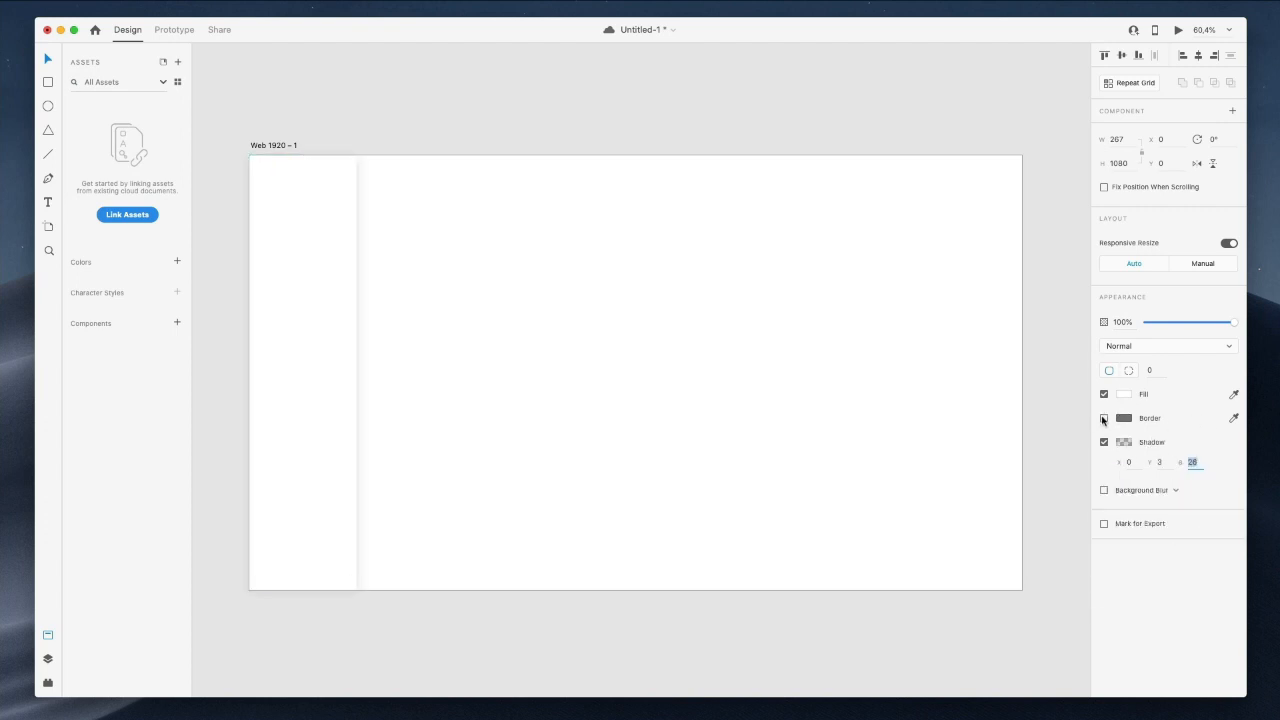
left_click(460, 301)
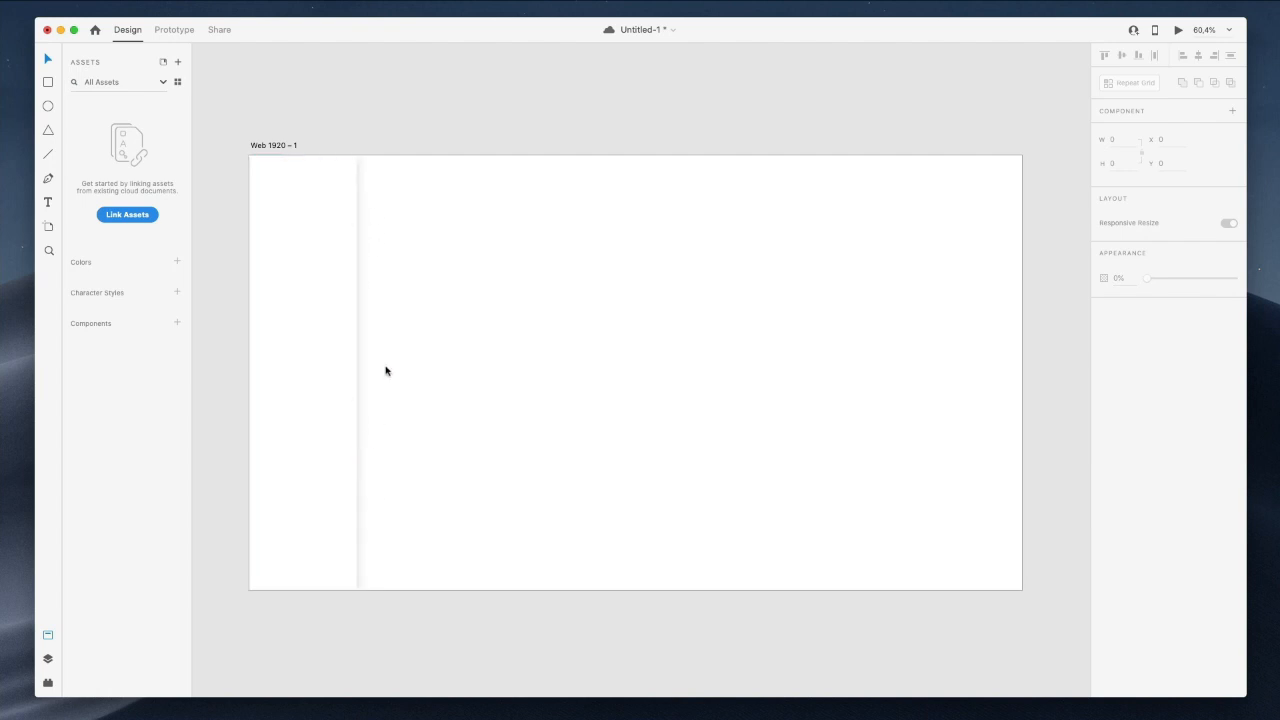
Type a 'Dashboard' text label near the top of the sidebar.
scroll(386, 366, "up", 1)
scroll(386, 370, "up", 1)
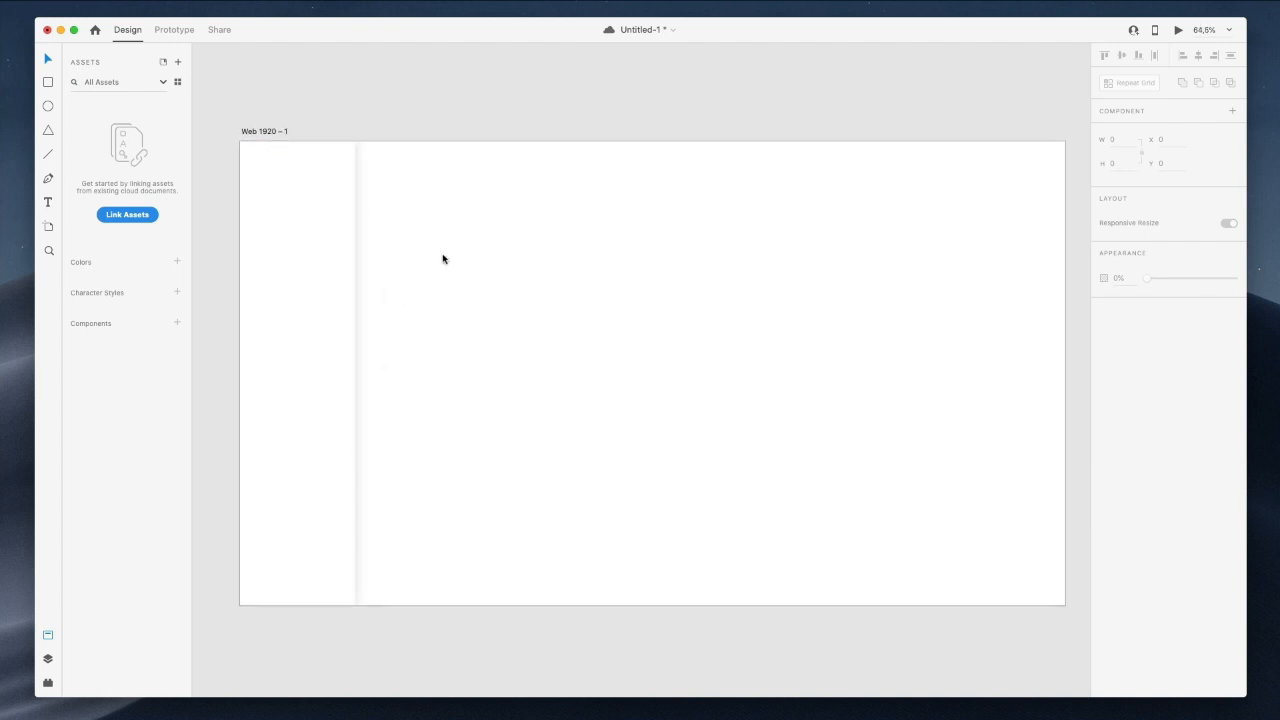
left_click(277, 213)
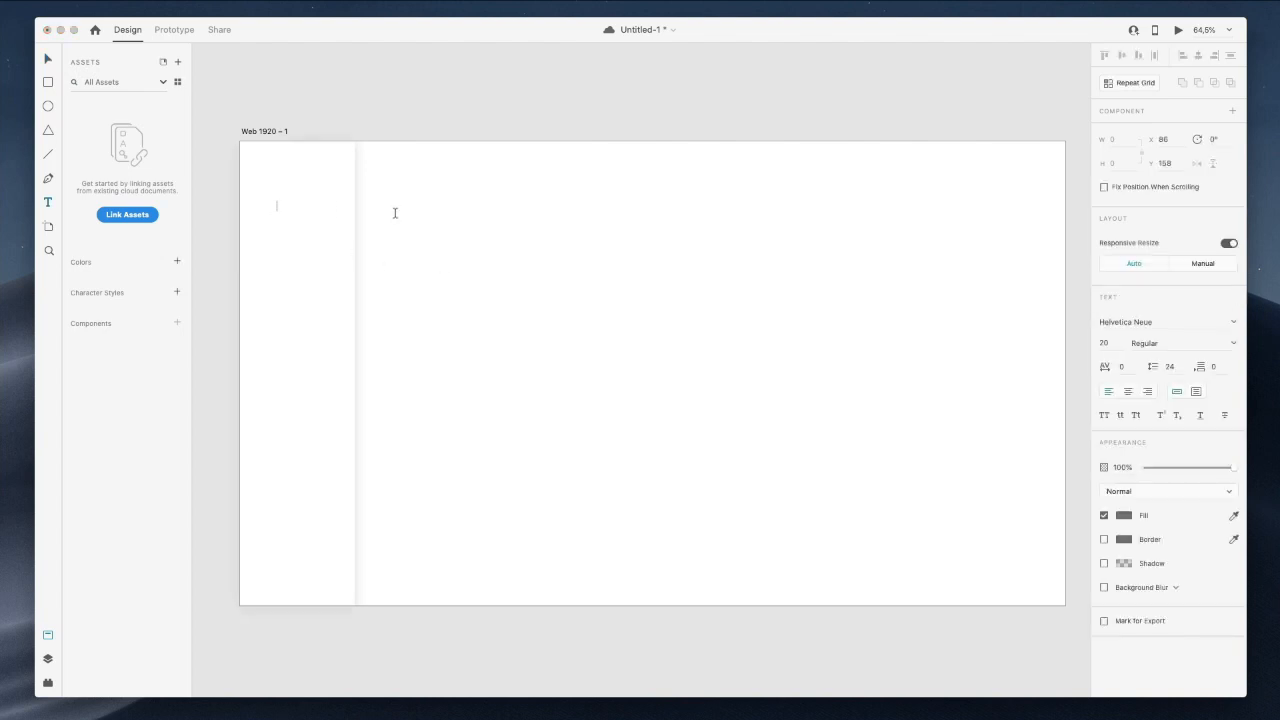
type("Dashboard")
left_click(513, 225)
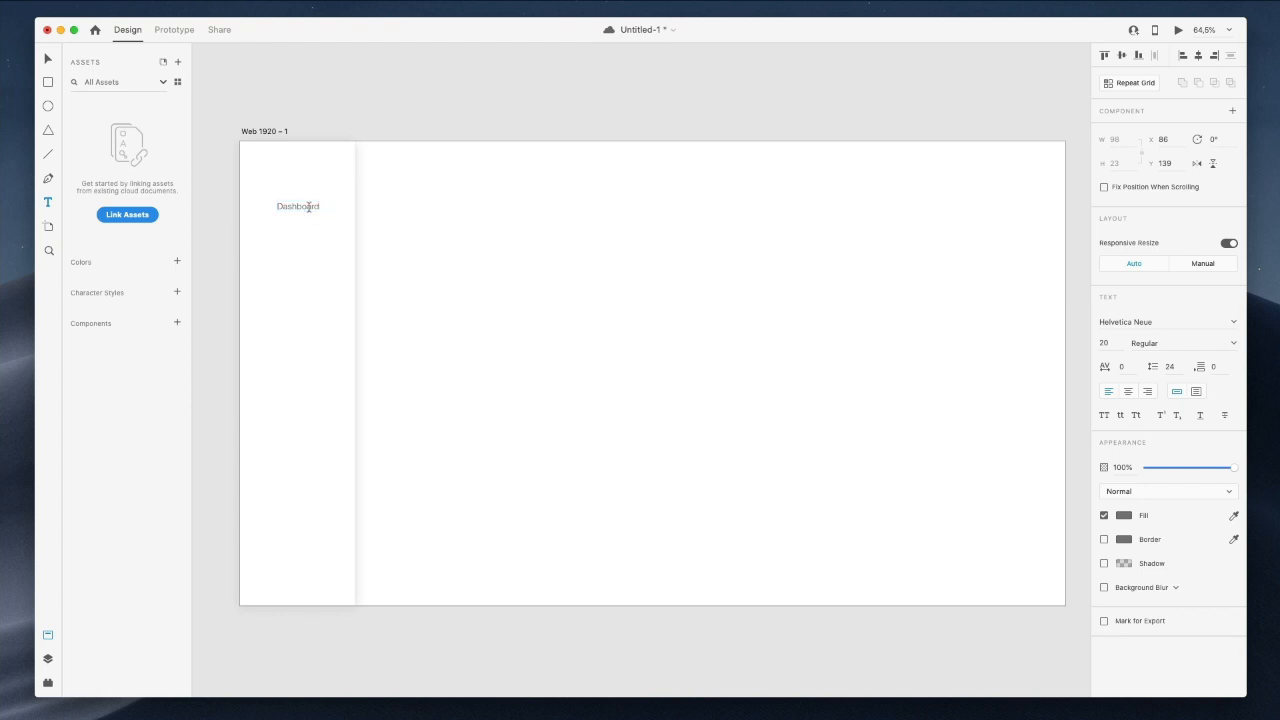
left_click_drag(308, 207, 309, 231)
left_click(298, 208)
key("super+z")
key("v")
Duplicate the Dashboard label downward into evenly spaced copies and save the document.
left_click_drag(312, 210, 305, 254)
key("super+s")
left_click_drag(389, 471, 262, 541)
left_click(389, 254)
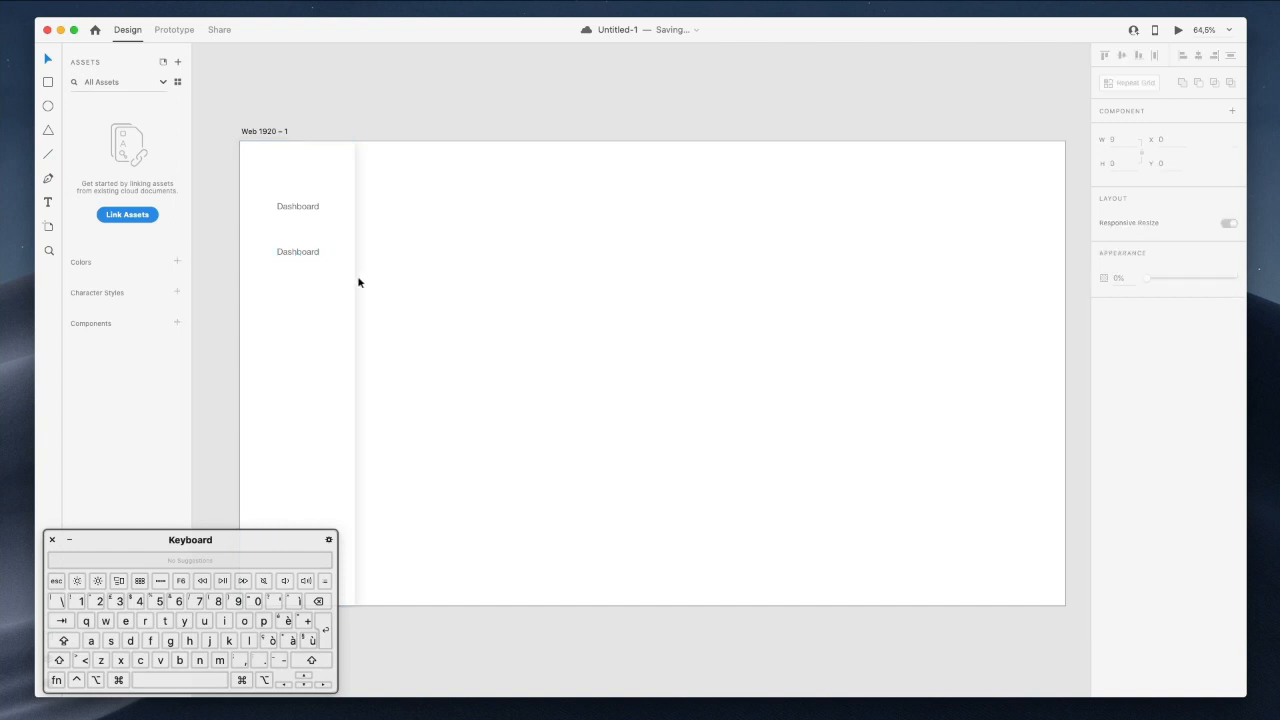
left_click_drag(307, 259, 292, 345)
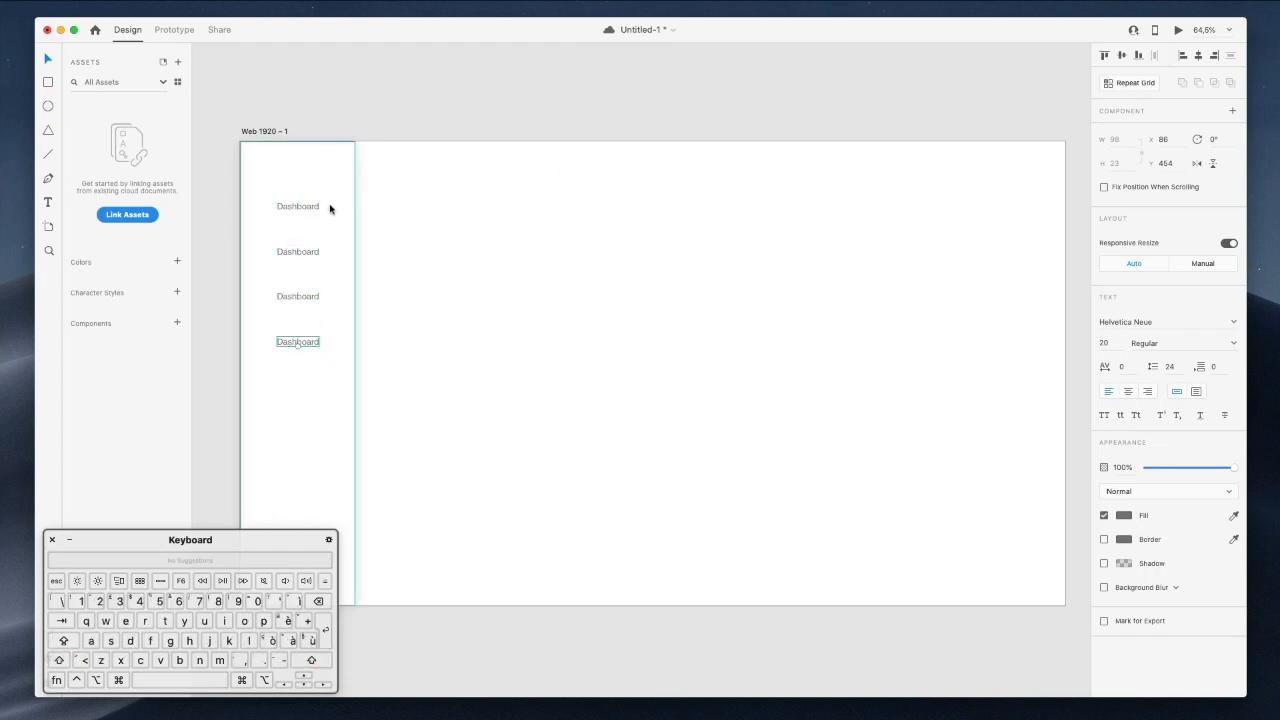
Retype the three copied labels as Analytics, Trading and Notifications.
double_click(300, 252)
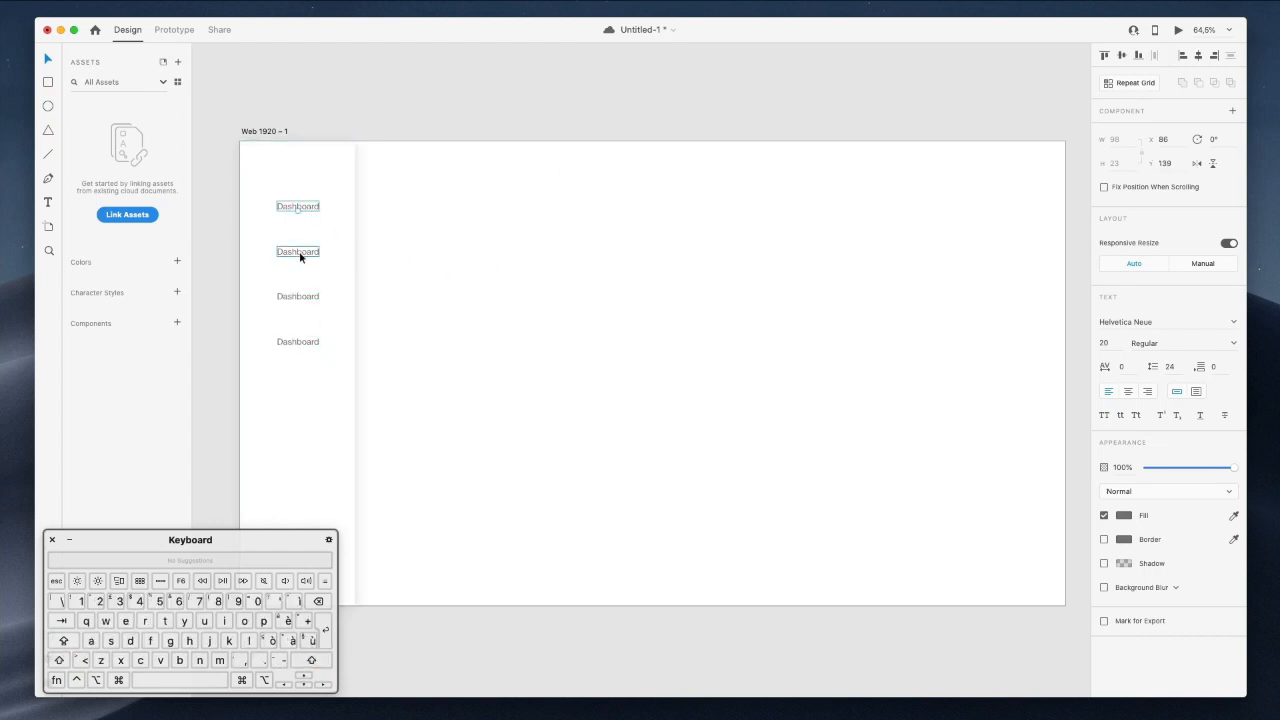
key("shift")
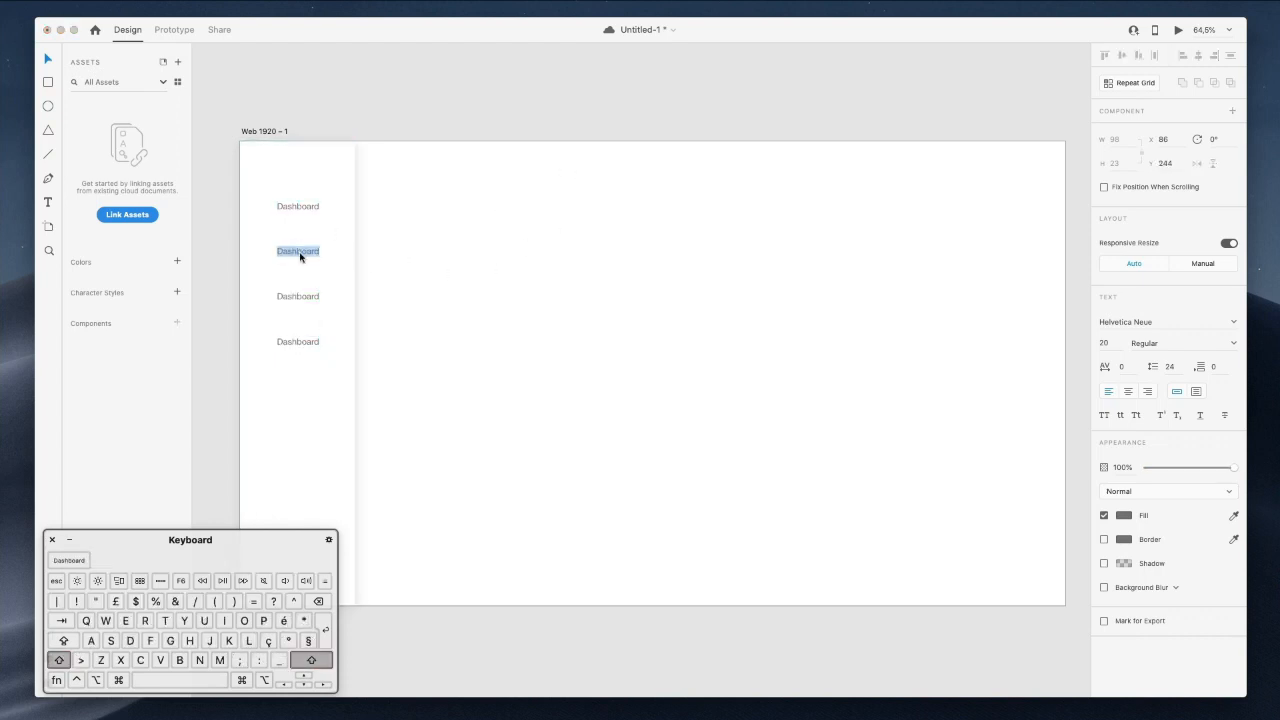
type("Analytics")
double_click(313, 298)
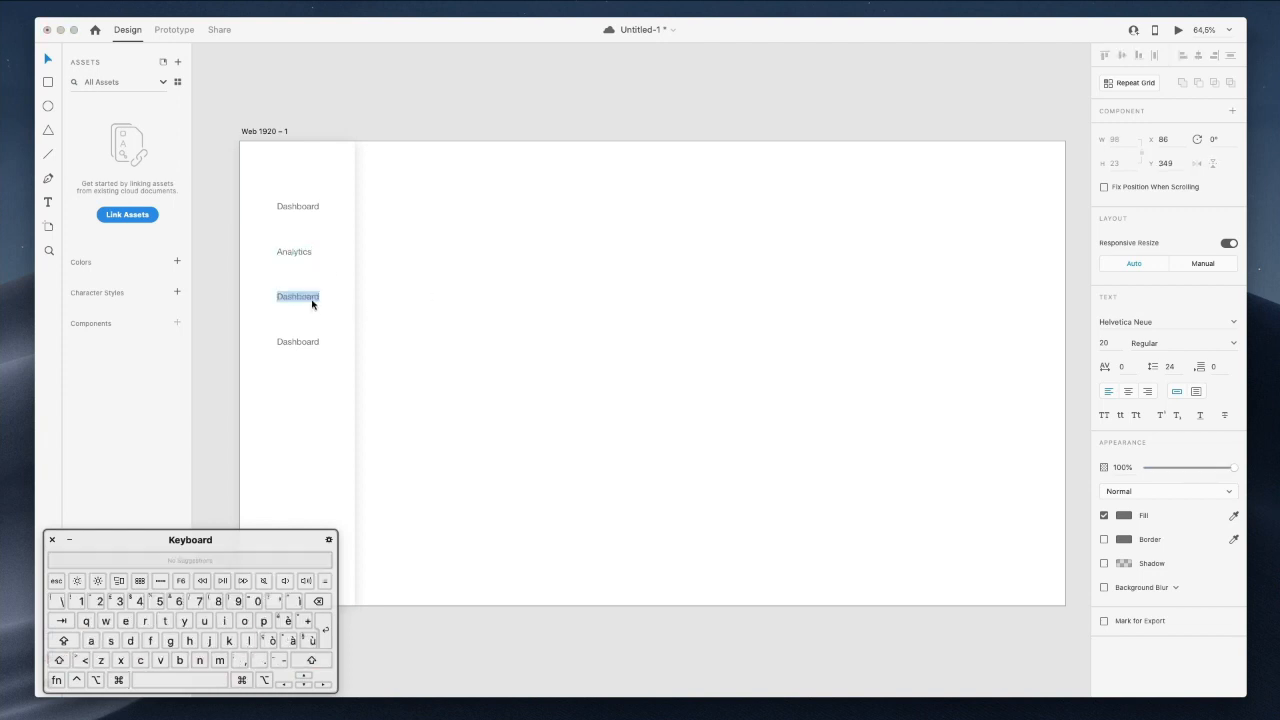
key("shift")
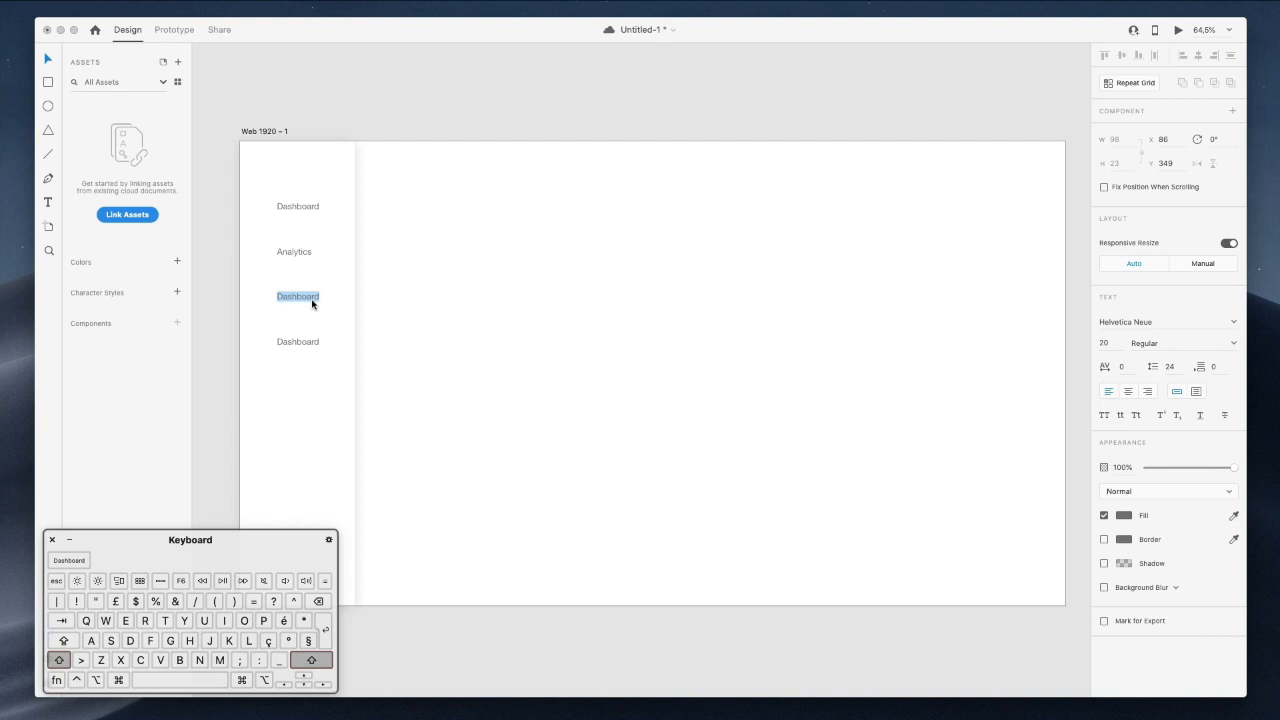
type("Trading")
double_click(300, 341)
key("shift")
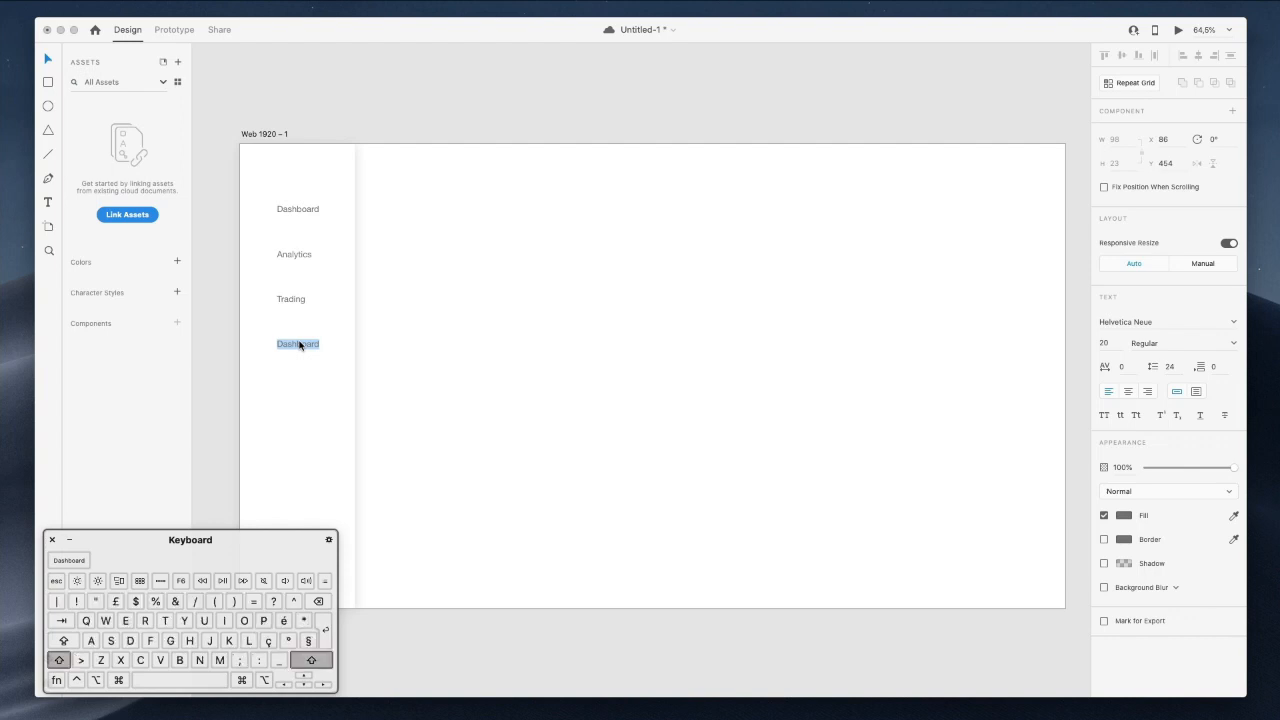
type("Not")
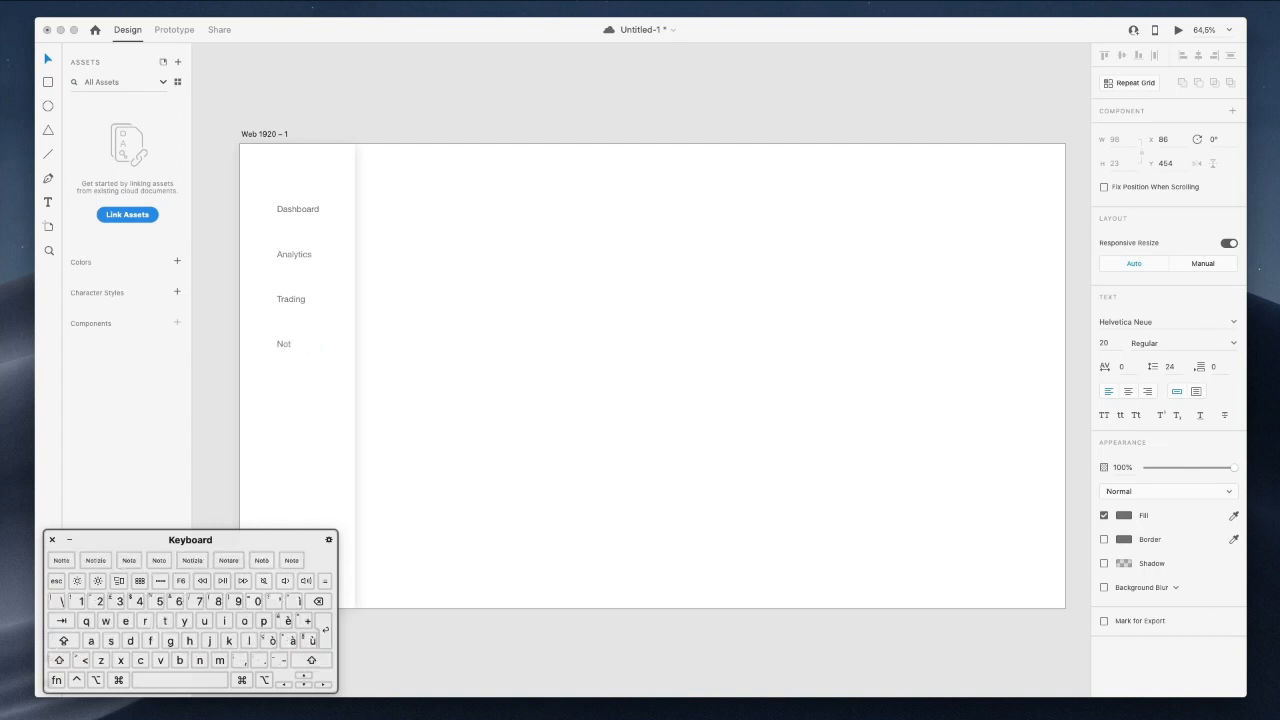
type("ifications")
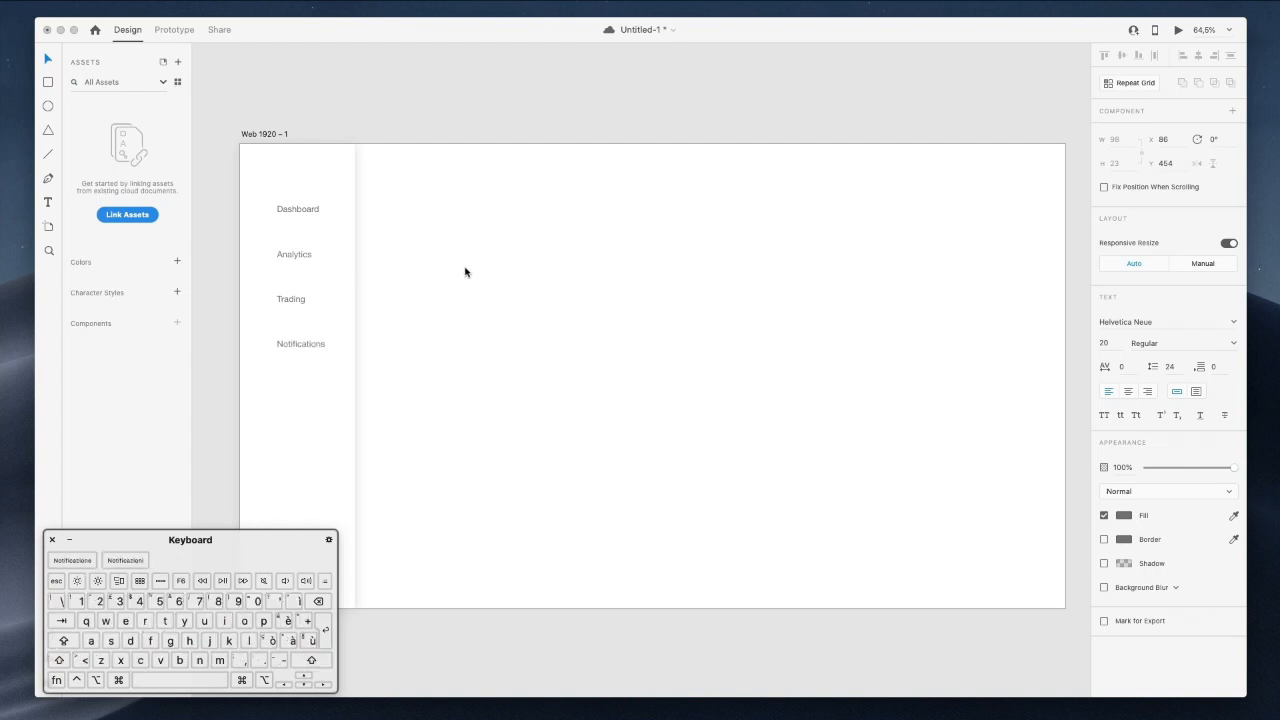
Duplicate a label to the sidebar's bottom as 'Logout', then select all five labels.
scroll(477, 280, "down", 2)
scroll(477, 280, "left", 1)
scroll(477, 280, "down", 5)
key("alt")
left_click_drag(308, 220, 305, 448)
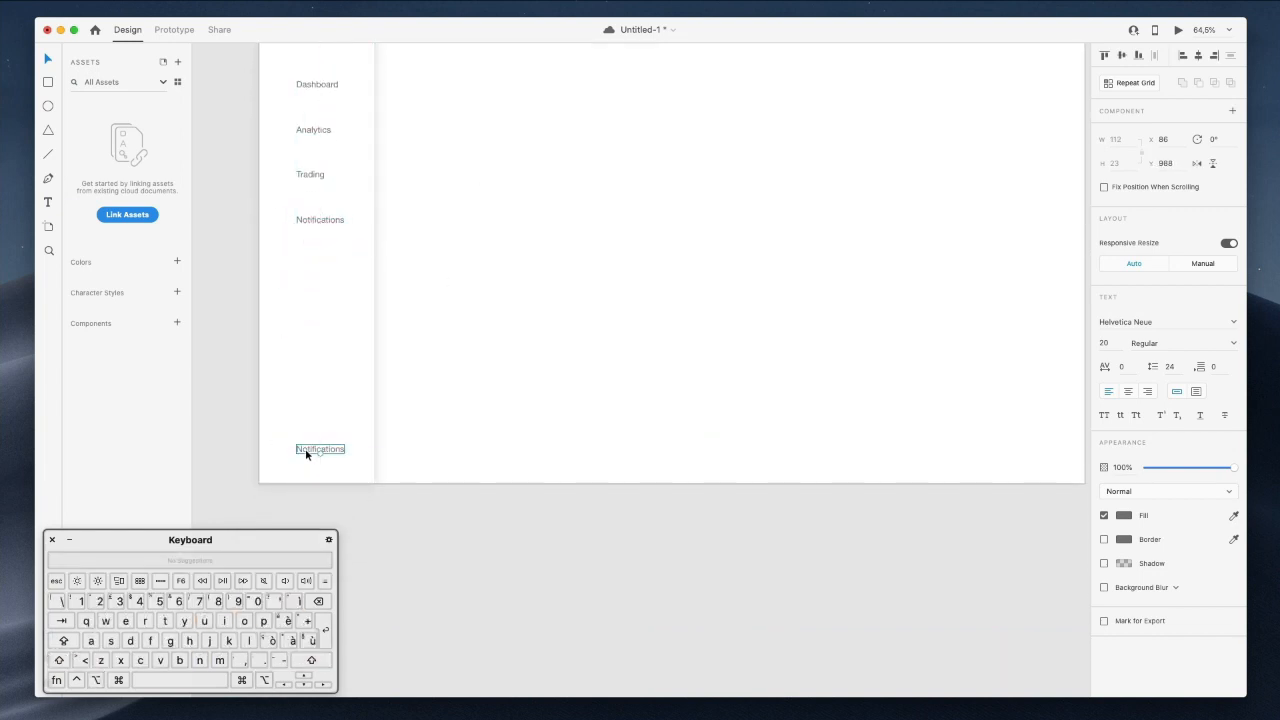
double_click(305, 450)
type("Lo")
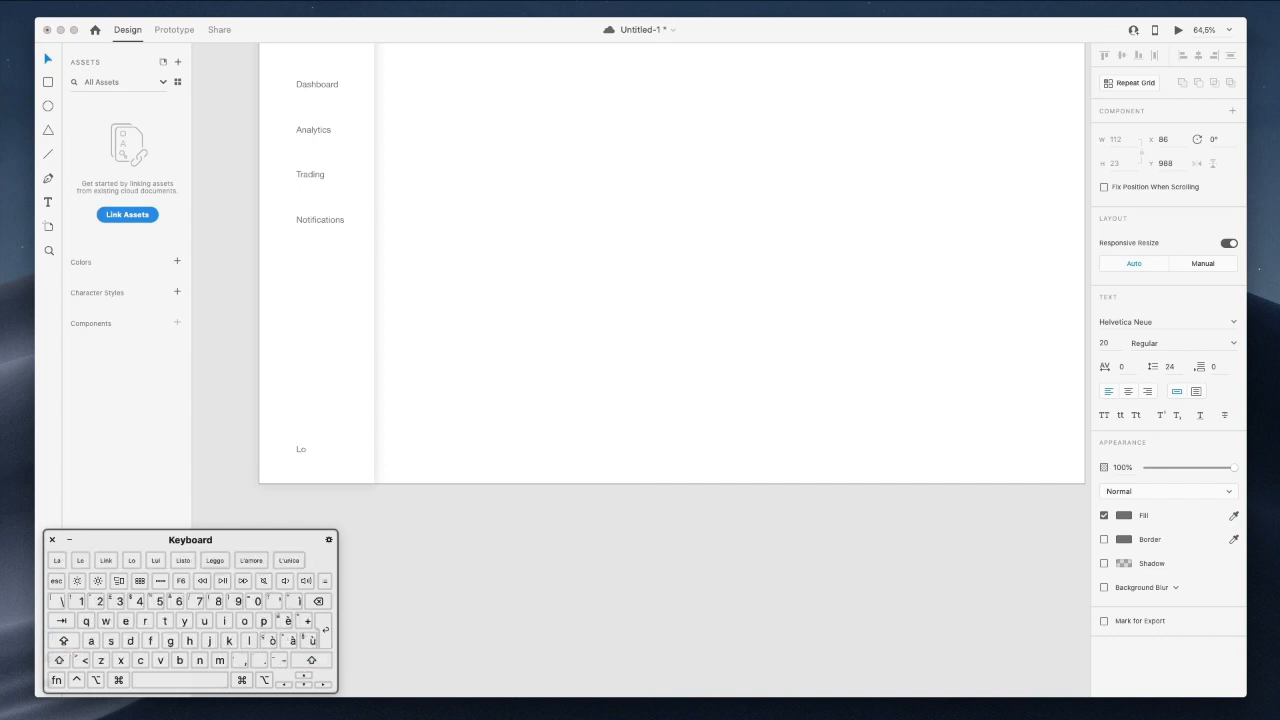
type("gout")
key("Escape")
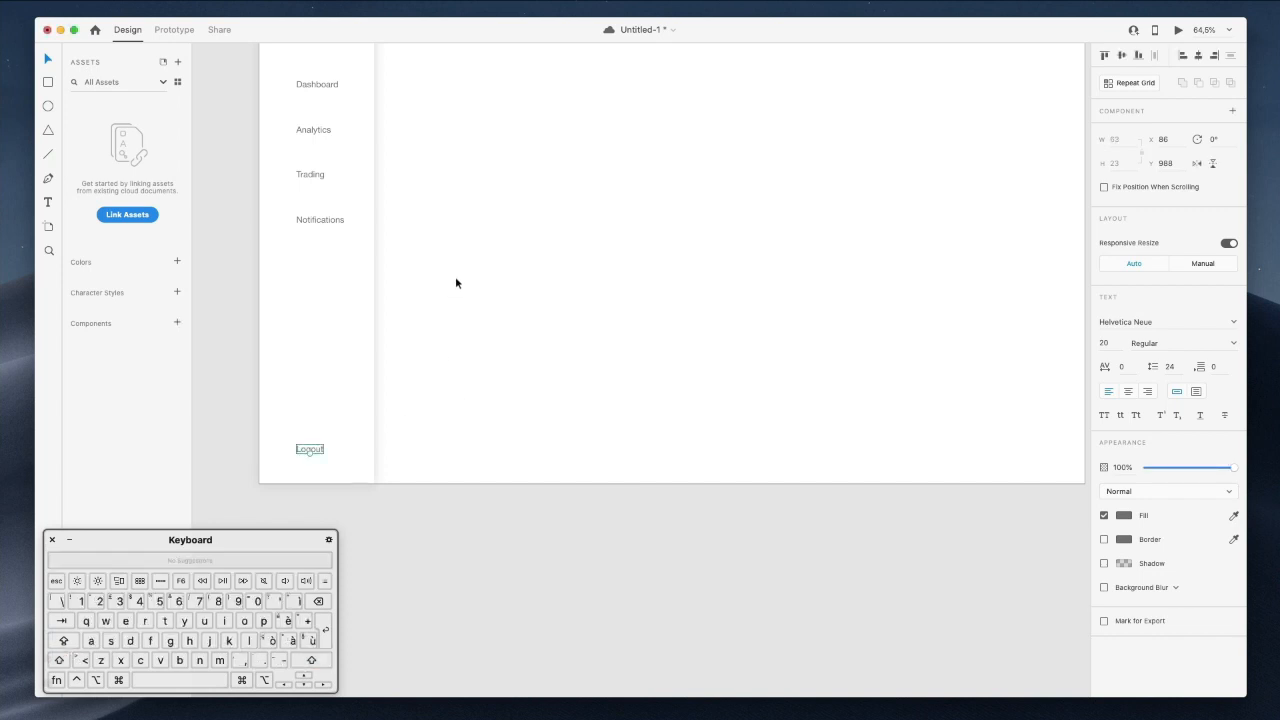
scroll(400, 230, "up", 1)
left_click_drag(237, 95, 328, 511)
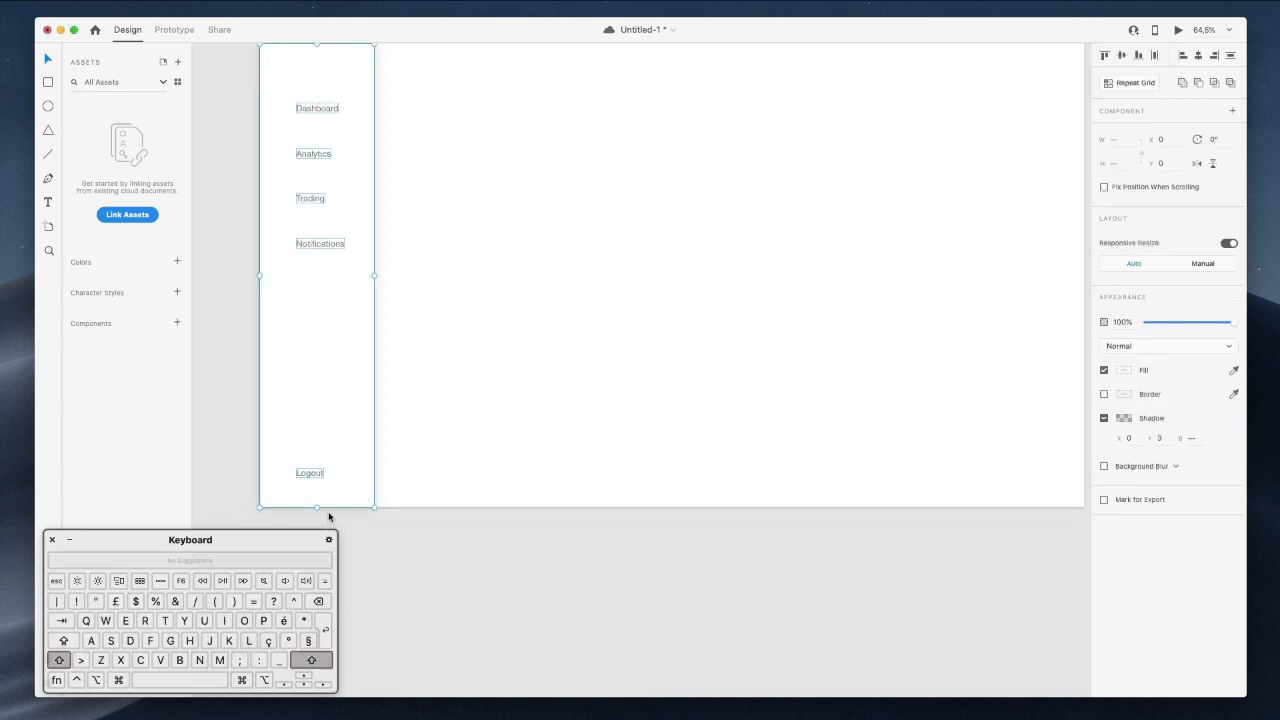
Centre the labels horizontally on each other and nudge them one pixel left.
scroll(355, 400, "up", 3)
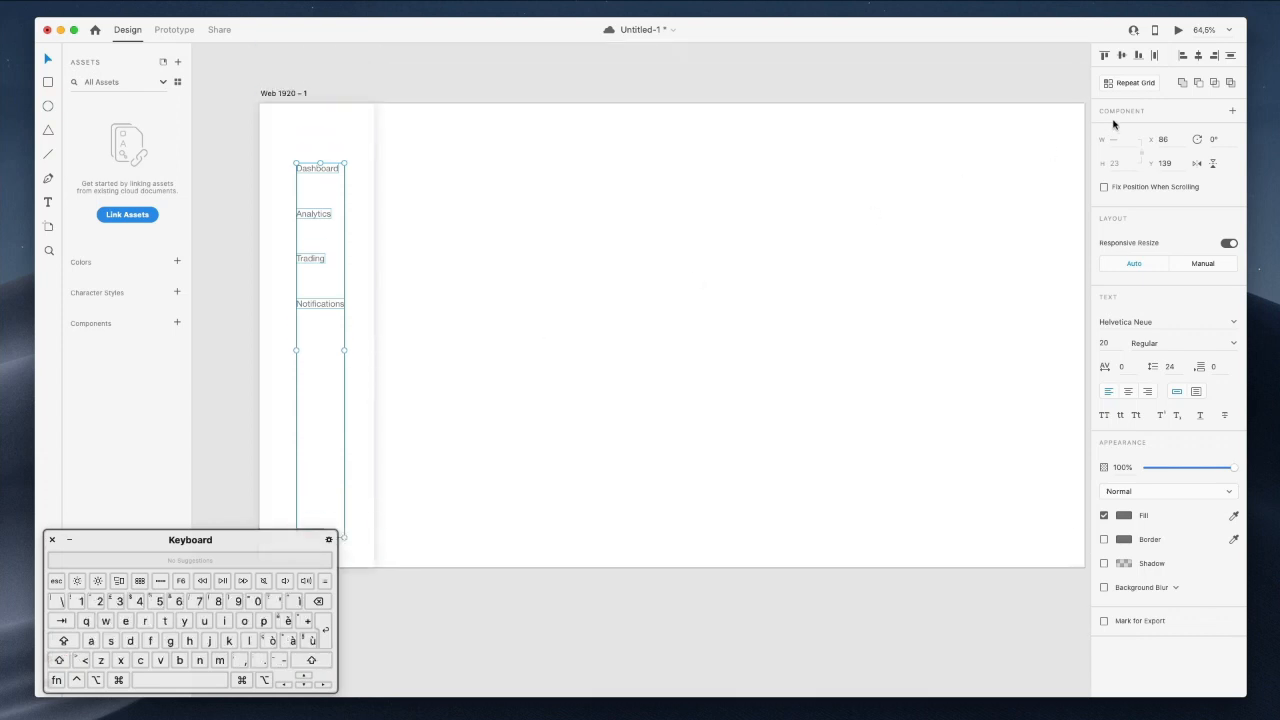
left_click(1198, 55)
left_click(565, 203)
key("Left")
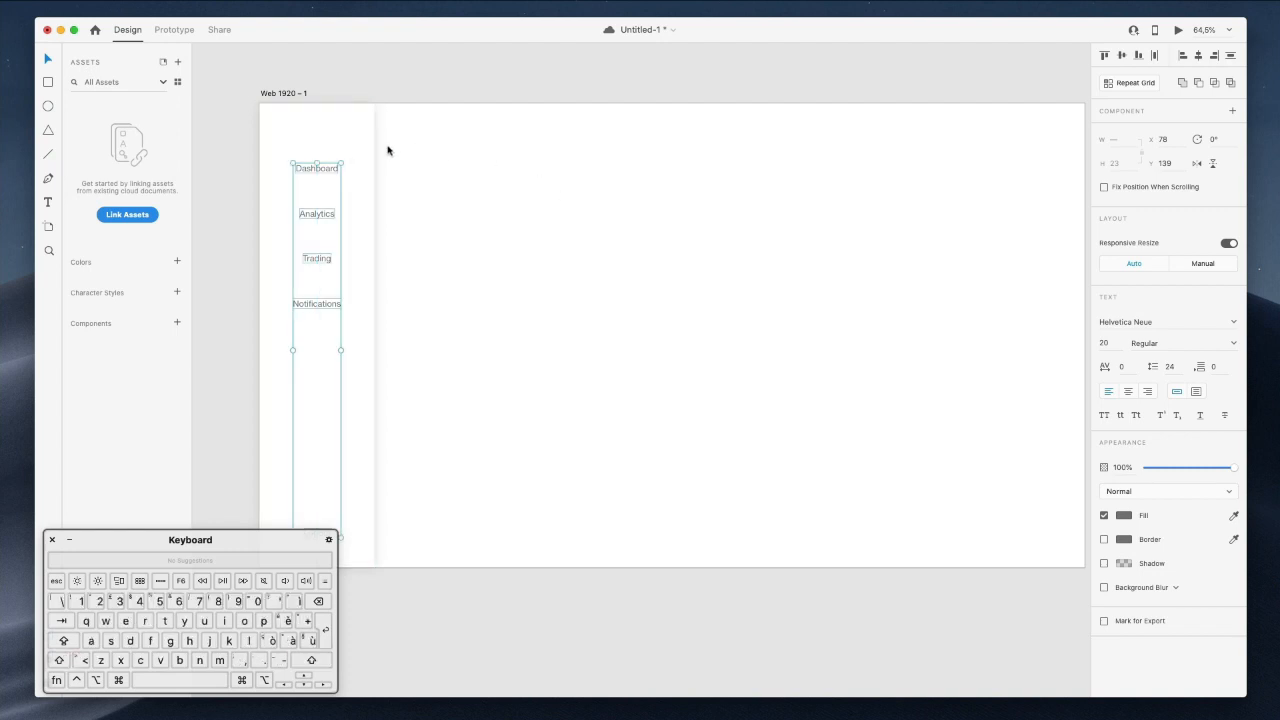
Narrow the sidebar and move it with its labels to the artboard's left edge.
scroll(356, 221, "up", 2)
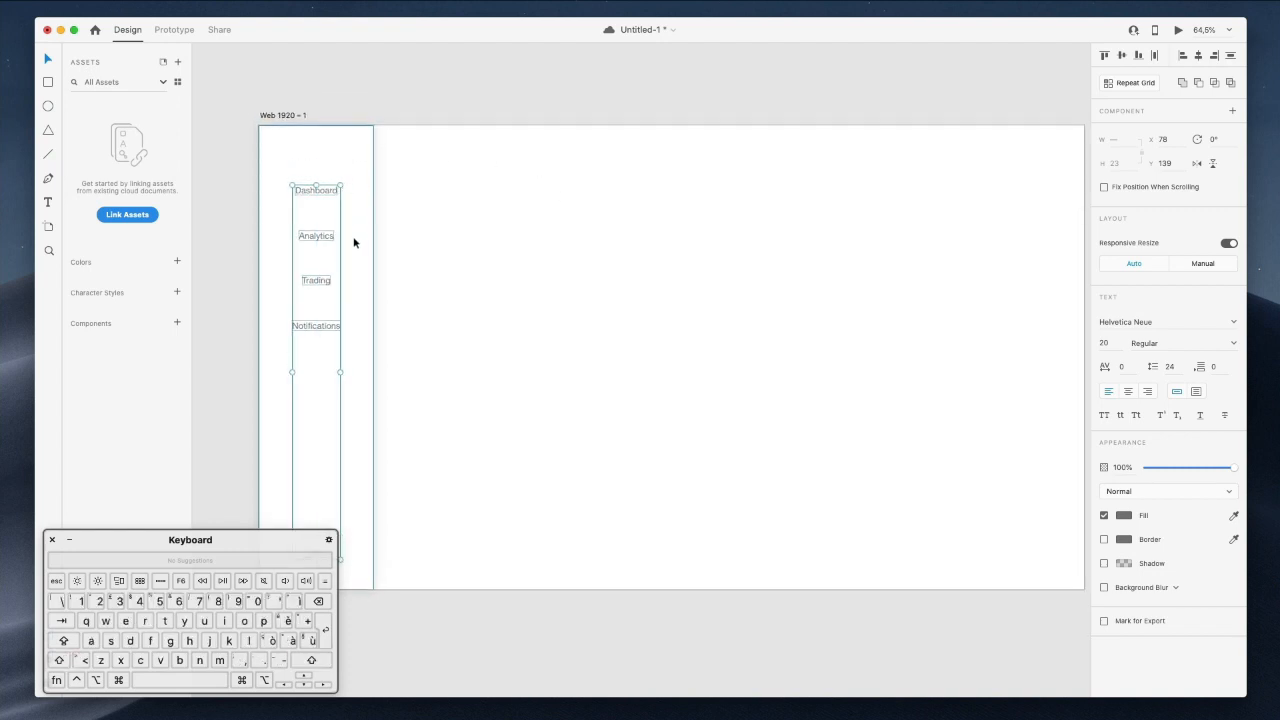
left_click(369, 265)
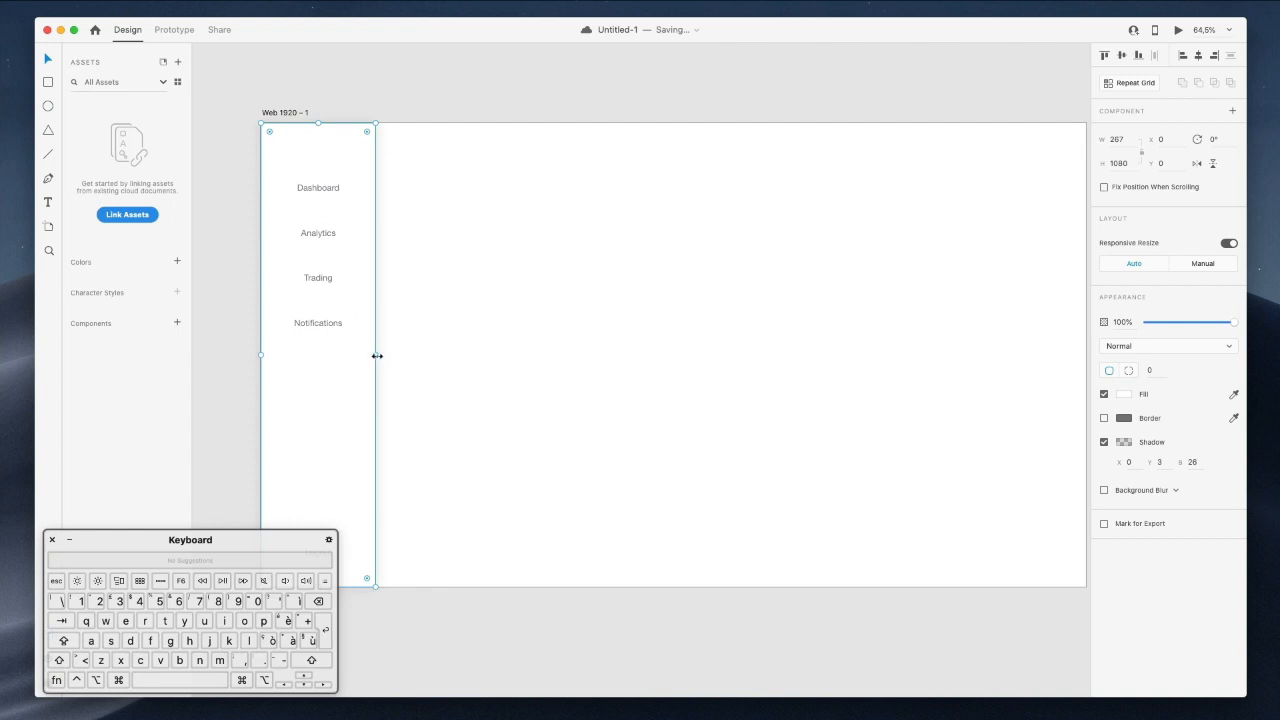
left_click_drag(375, 356, 366, 356)
left_click(416, 174)
left_click_drag(424, 154, 262, 585)
left_click_drag(314, 284, 302, 278)
left_click(486, 237)
Reposition the Dashboard label slightly lower.
left_click(305, 183)
left_click_drag(305, 183, 307, 188)
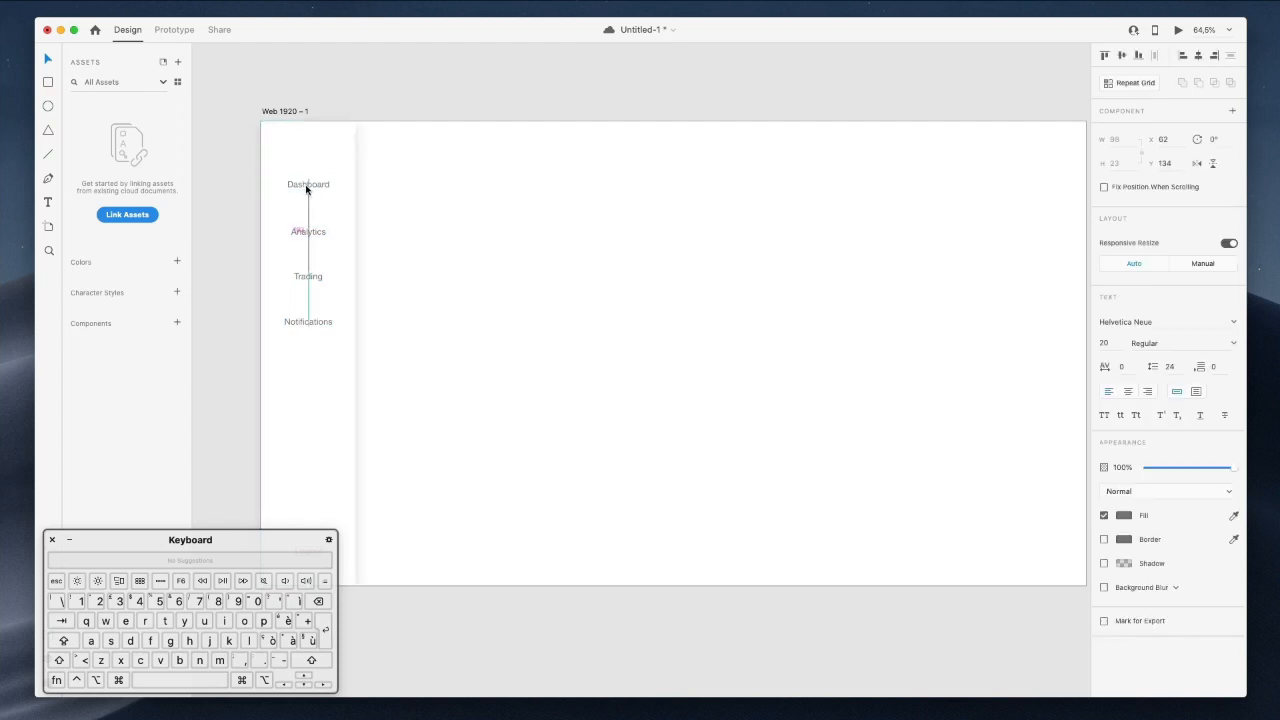
scroll(308, 220, "down", 3)
scroll(308, 246, "up", 1)
left_click(408, 283)
Align the four menu labels' left edges and distribute them evenly top to bottom.
left_click_drag(328, 289, 327, 289)
left_click(309, 236, "shift")
left_click(308, 190, "shift")
left_click(312, 142, "shift")
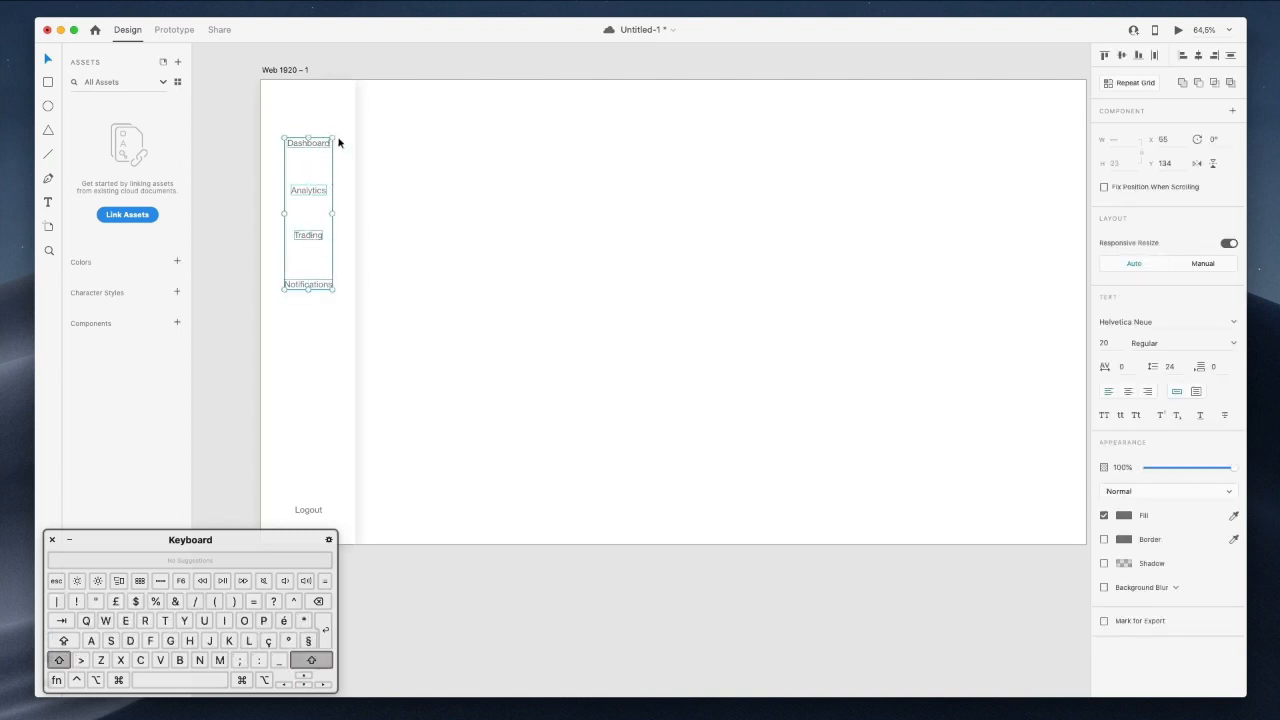
left_click(1180, 57)
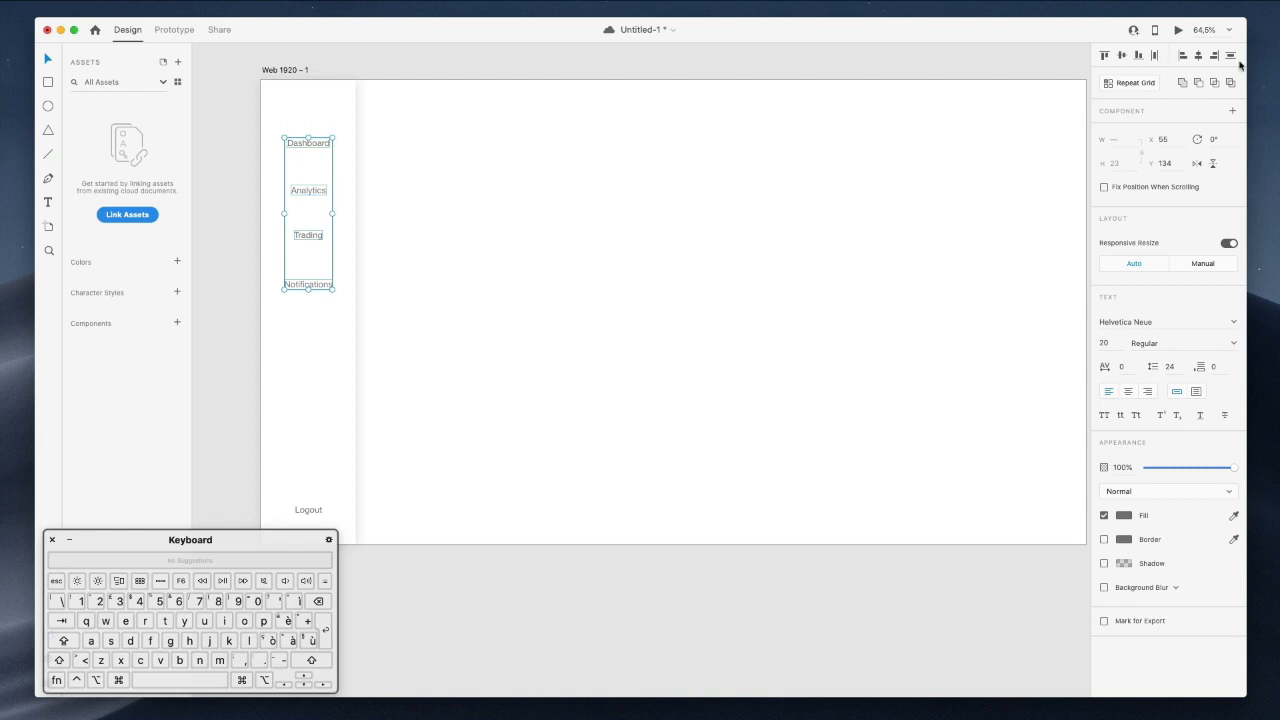
left_click(1229, 56)
left_click(444, 221)
scroll(445, 227, "up", 1)
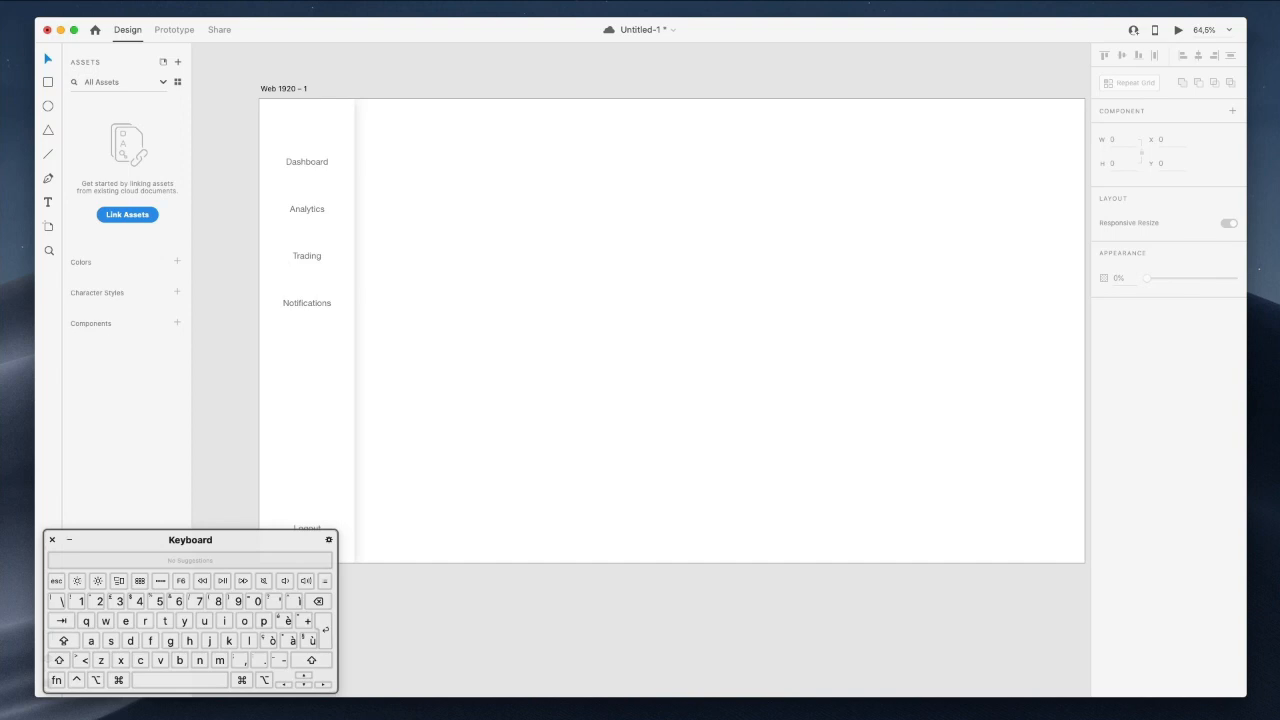
Save the design, shift the Nucleo window right, and place a private Safari window over XD.
key("super+s")
key("ctrl+Right")
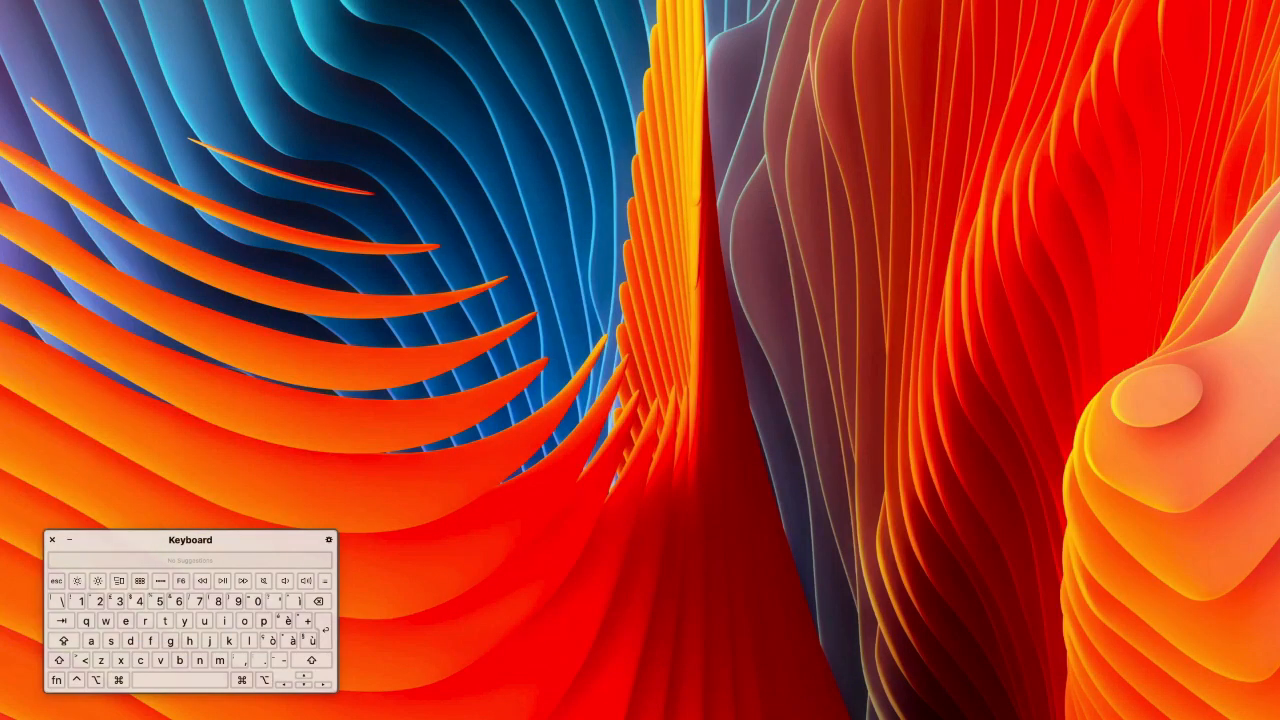
key("ctrl+Left")
key("ctrl+Left")
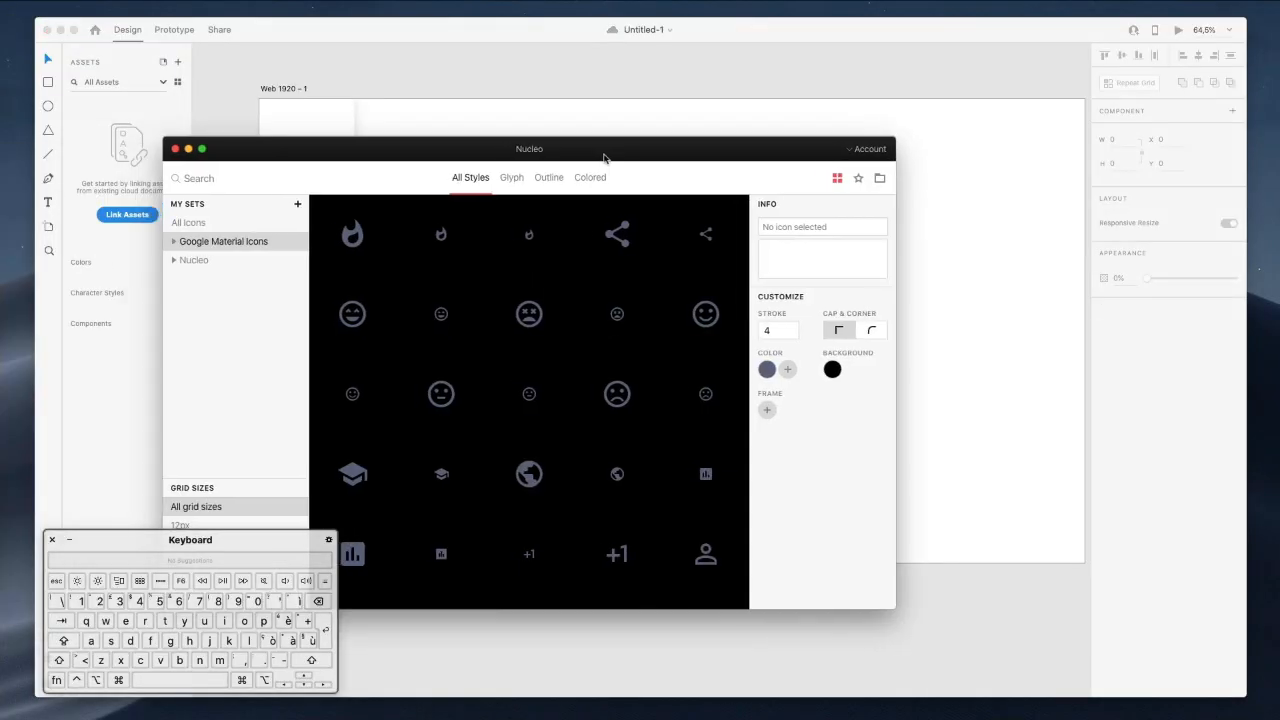
left_click_drag(603, 157, 930, 170)
mouse_move(806, 295)
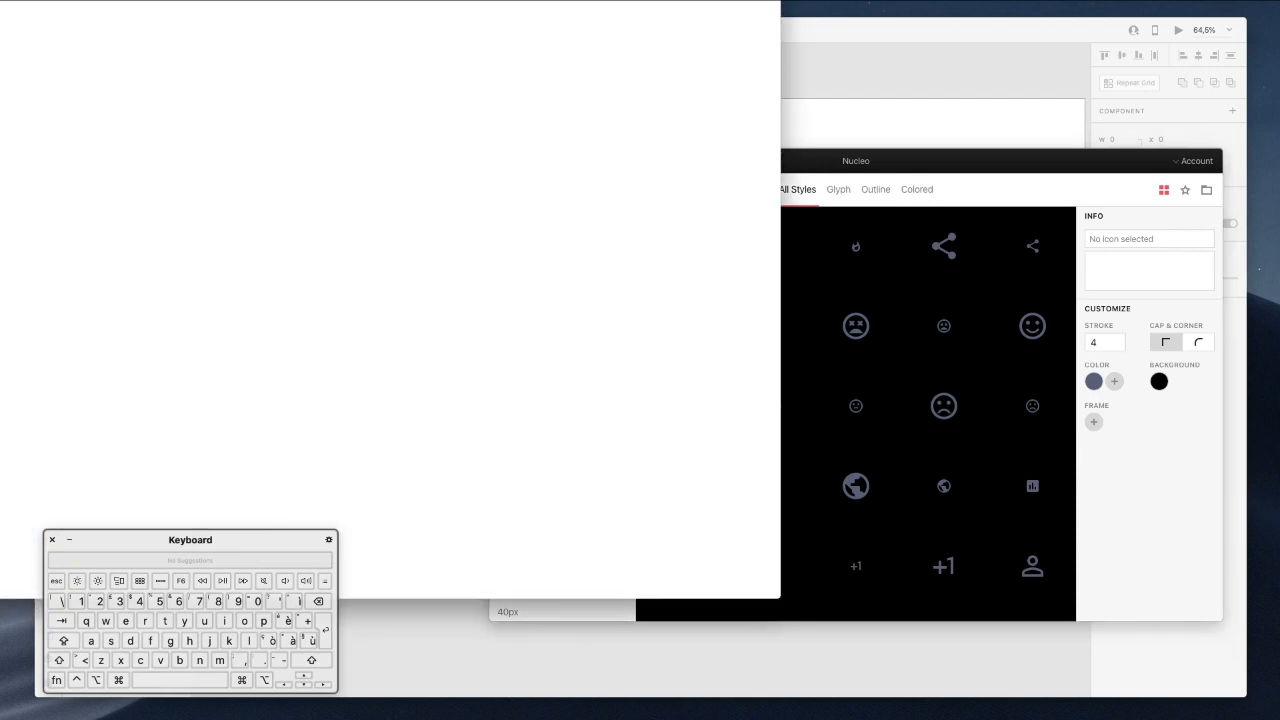
left_click_drag(467, 0, 989, 116)
Search Google for 'feather icons' and open the feathericons.com result.
left_click(671, 102)
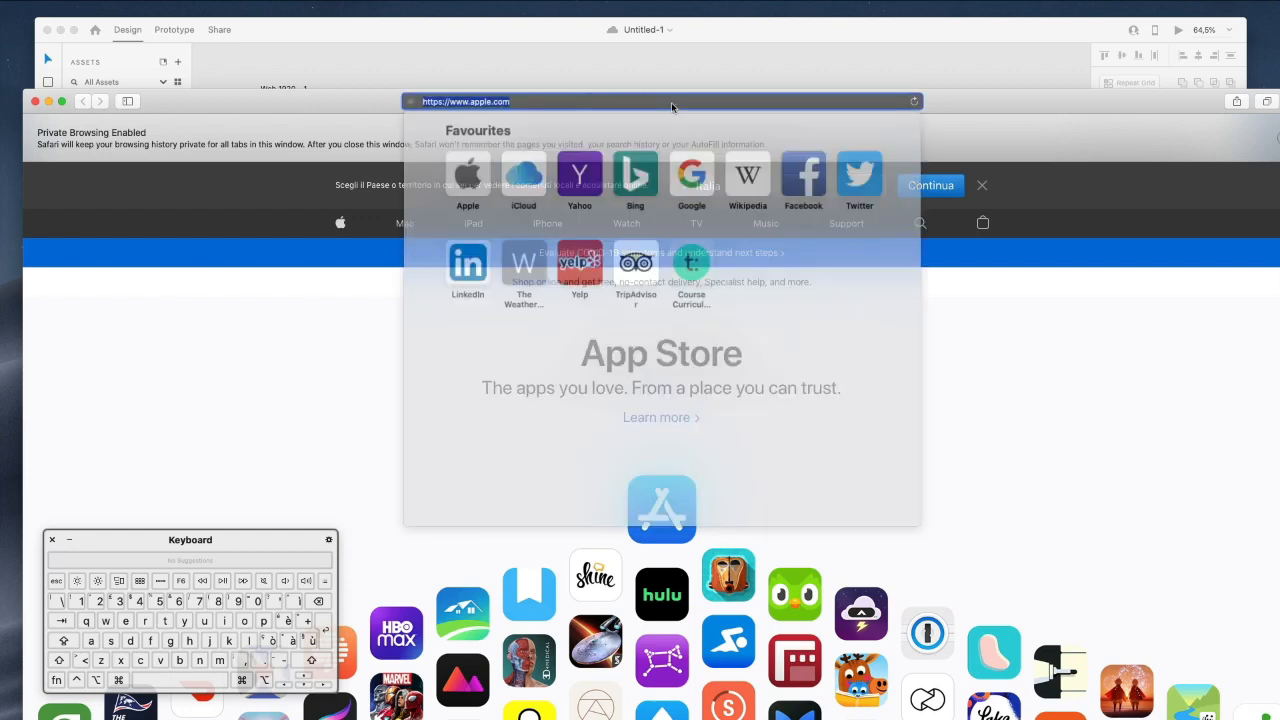
type("fol")
key("BackSpace")
key("BackSpace")
type("eather")
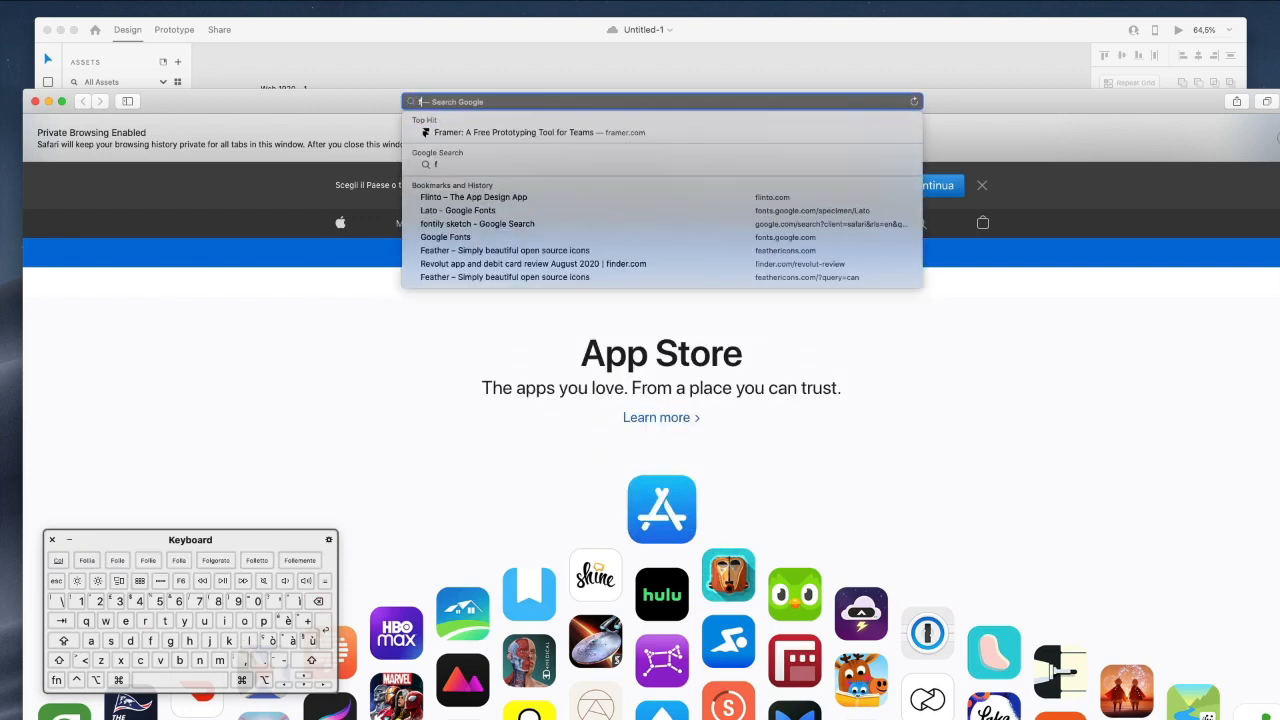
type(" icons")
key("Return")
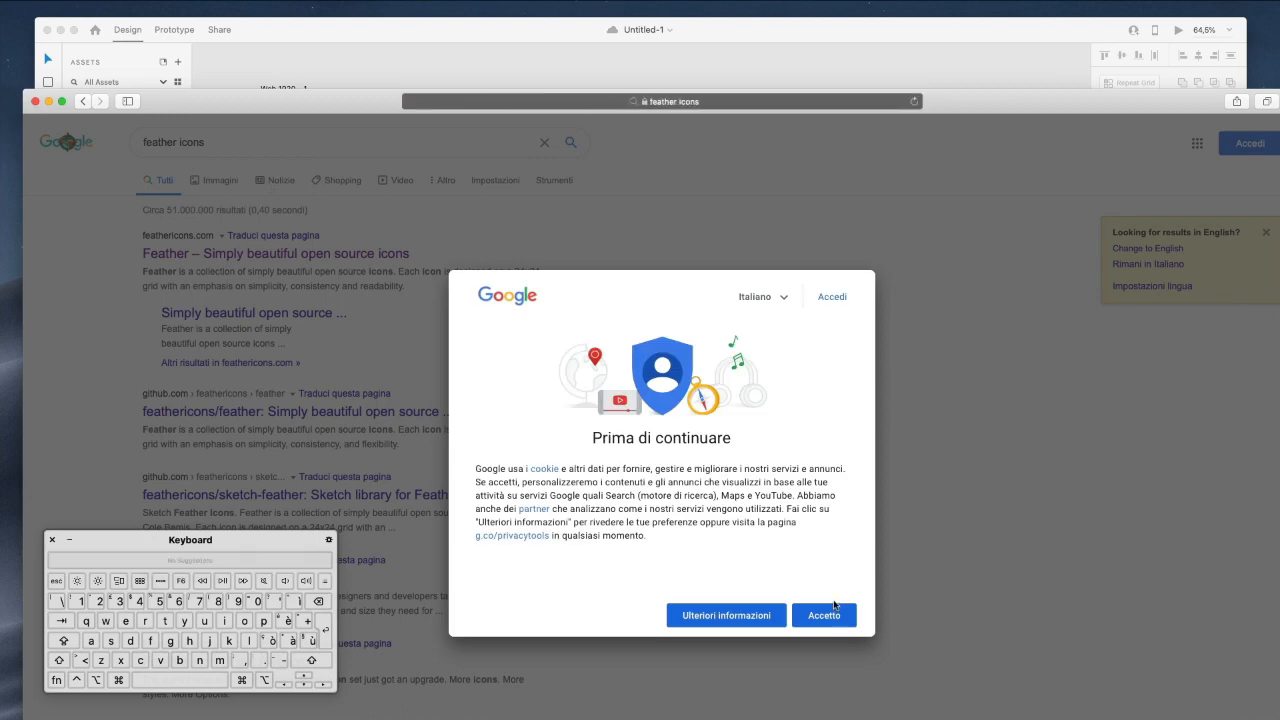
left_click(830, 533)
left_click(315, 256)
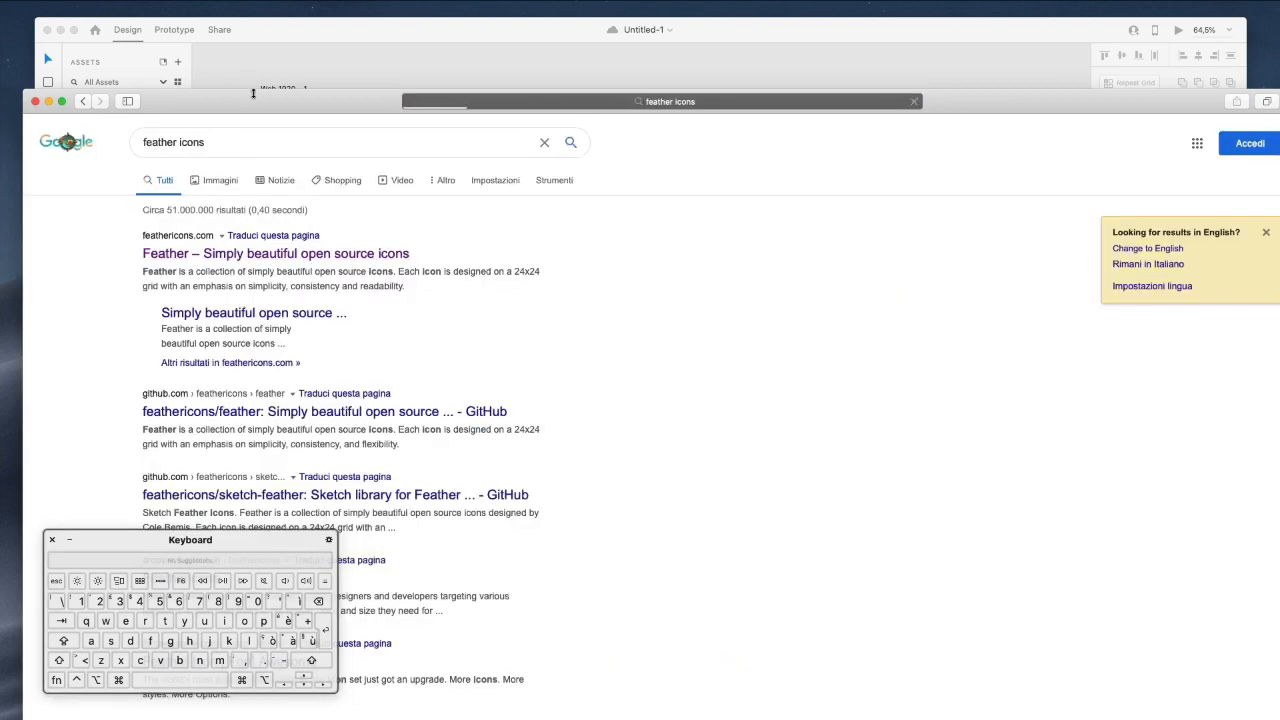
Resize the browser, scroll through the Feather icons, then minimize Safari.
double_click(253, 93)
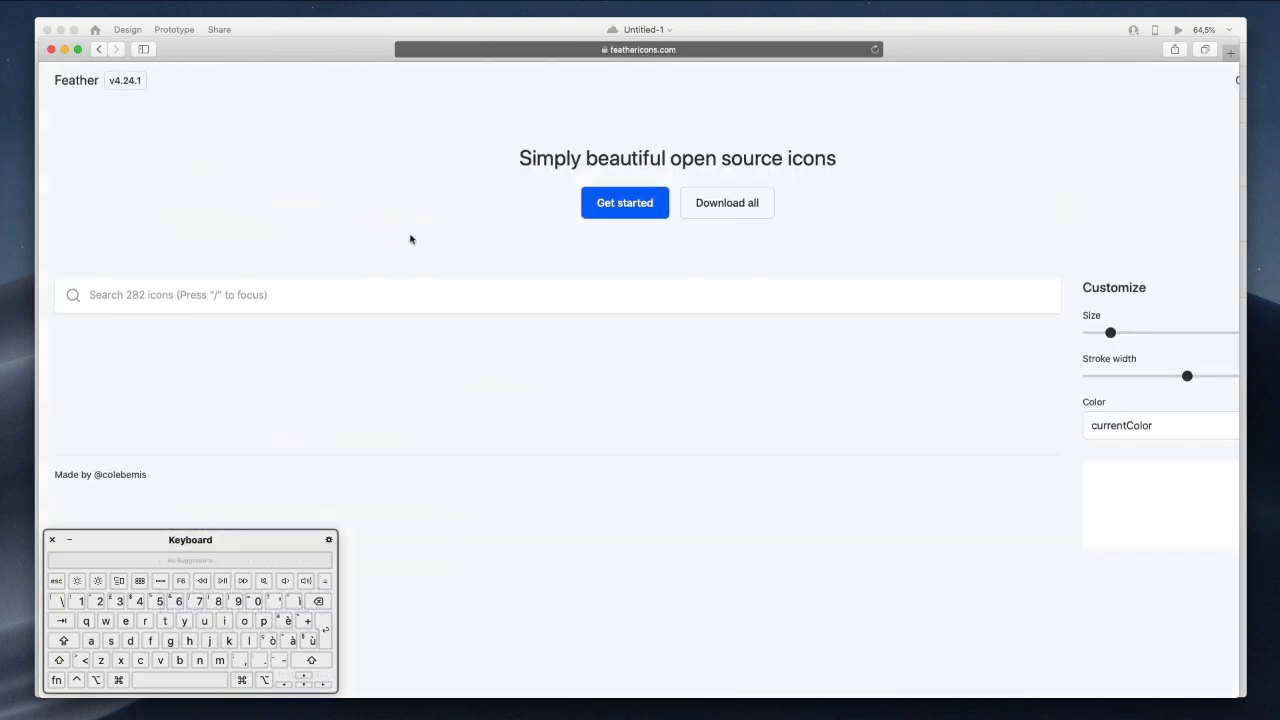
scroll(379, 292, "down", 5)
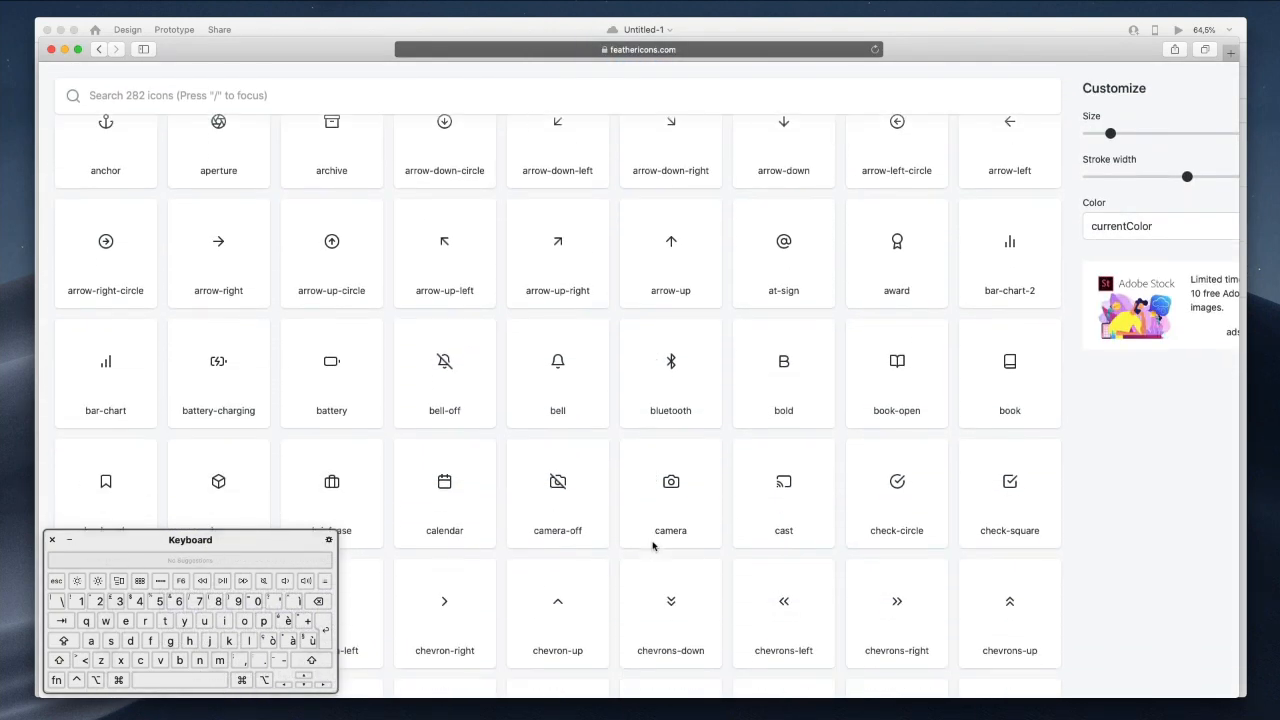
left_click(64, 50)
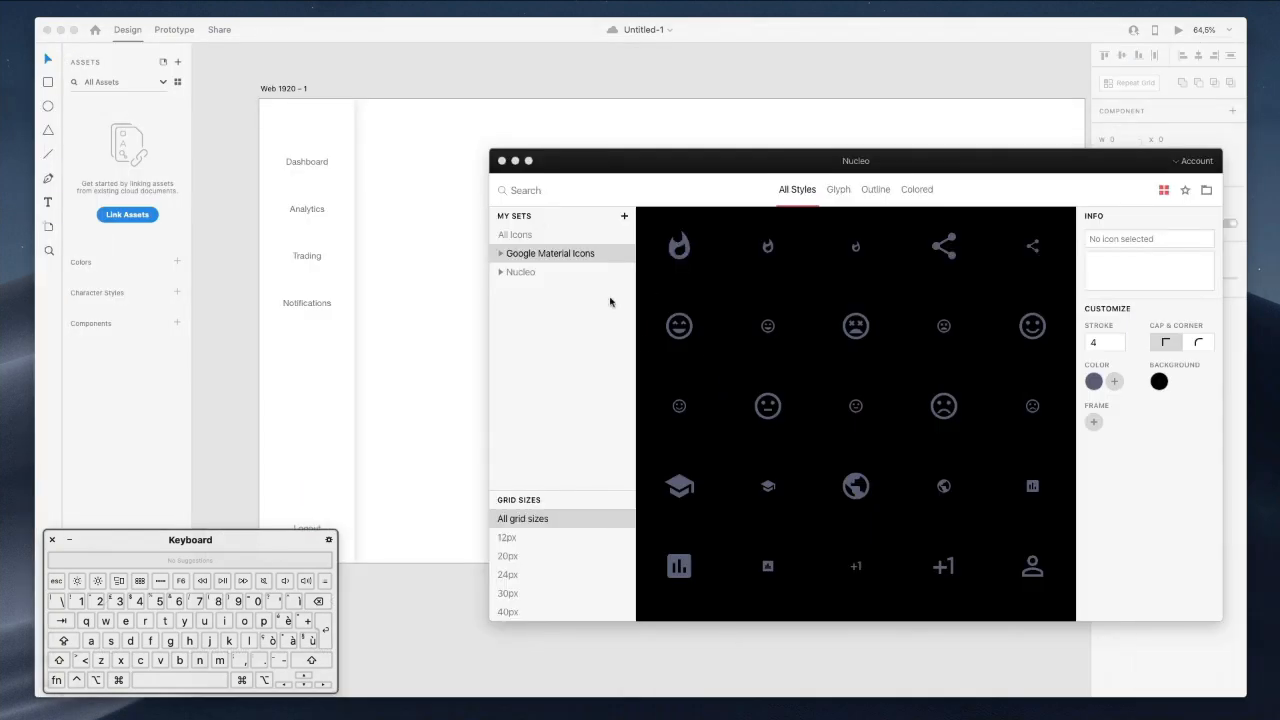
Search all Nucleo sets for 'dashboard' and place a dashboard icon beside the Dashboard label.
left_click_drag(687, 158, 659, 160)
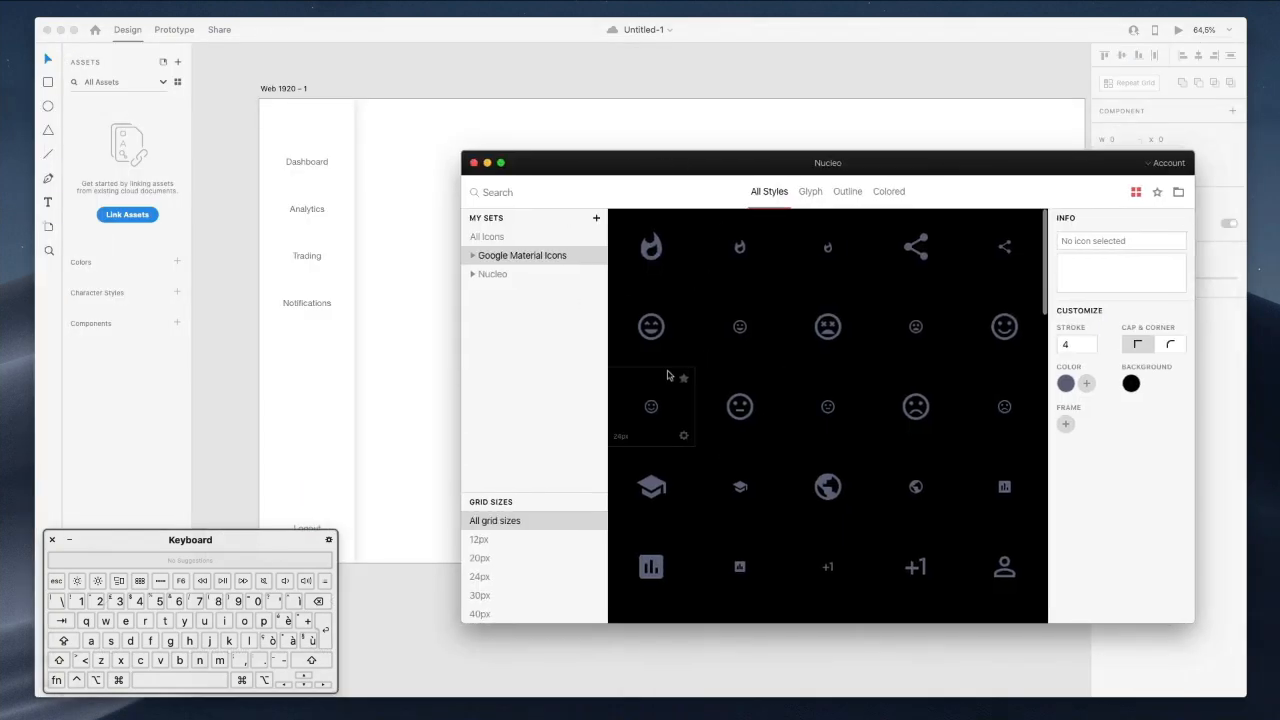
left_click(498, 240)
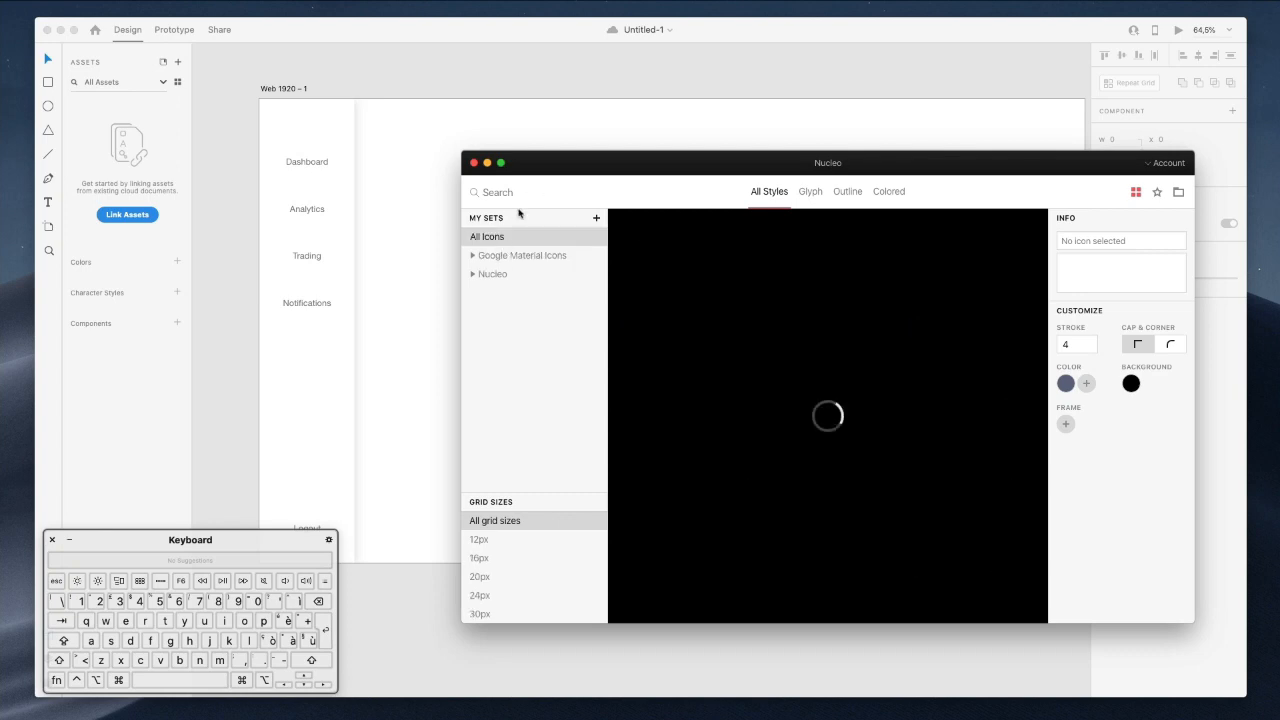
type("dashboard")
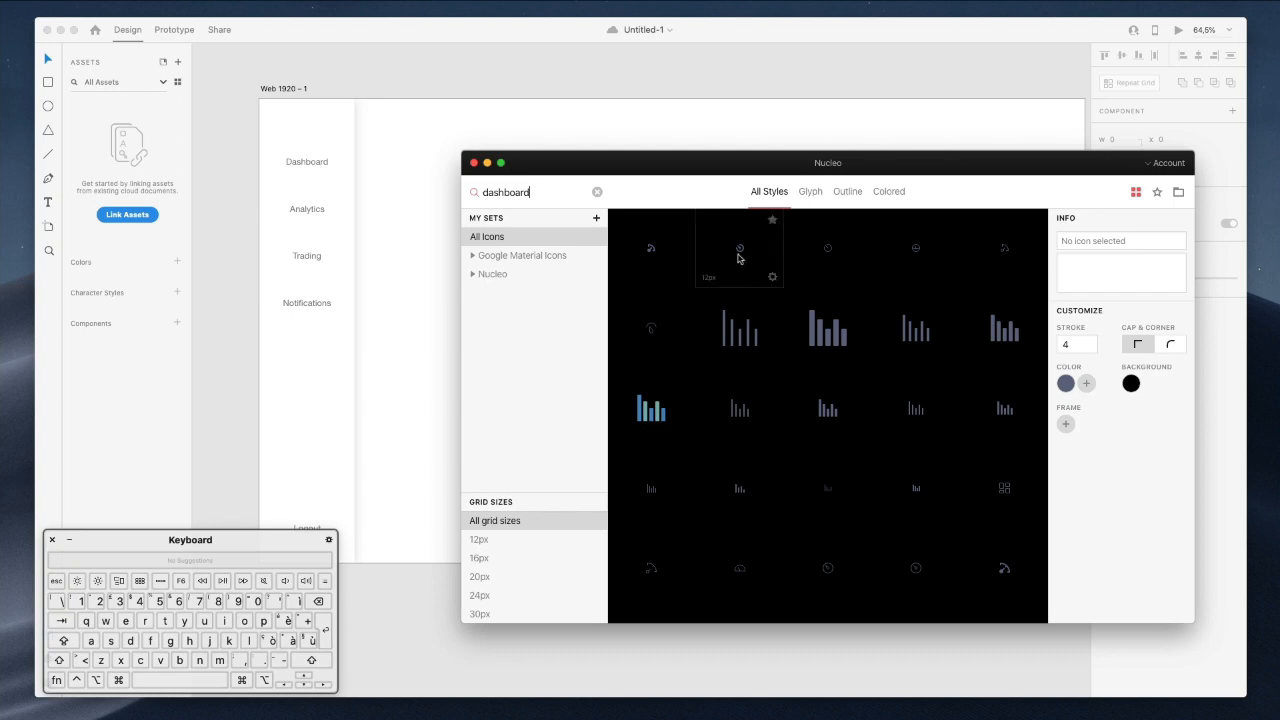
left_click_drag(738, 258, 326, 150)
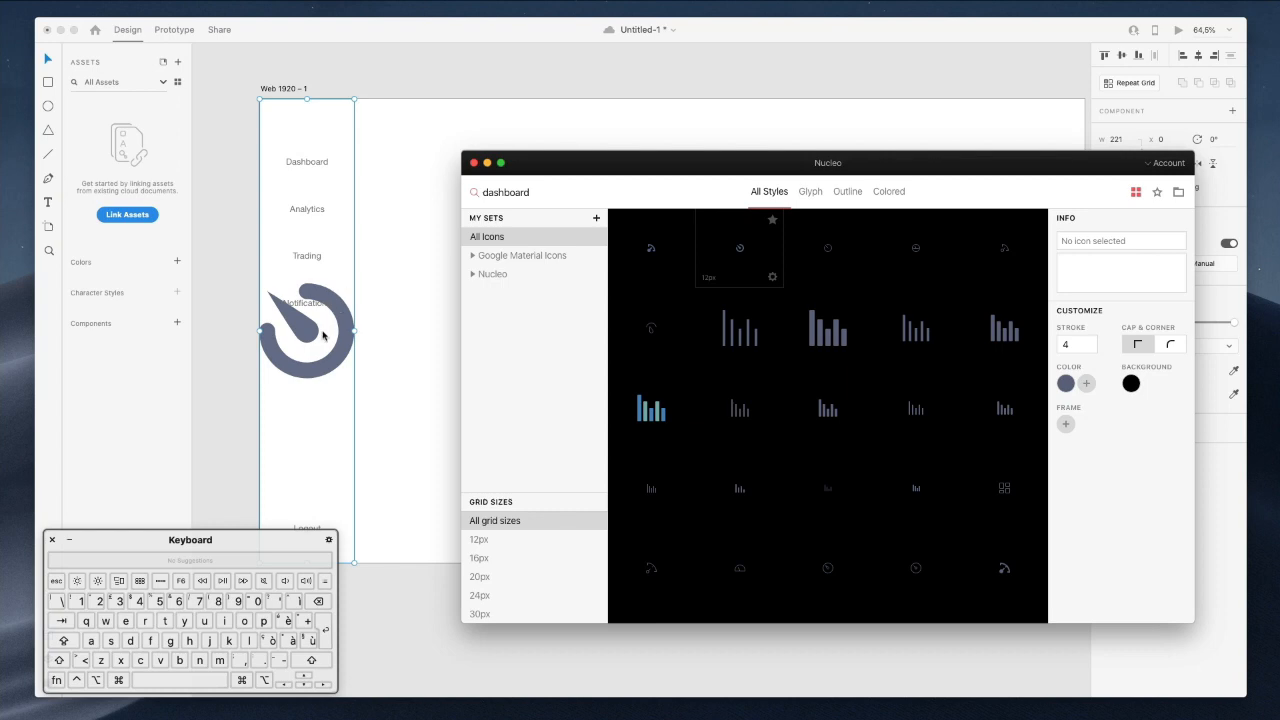
left_click(397, 261)
key("super+z")
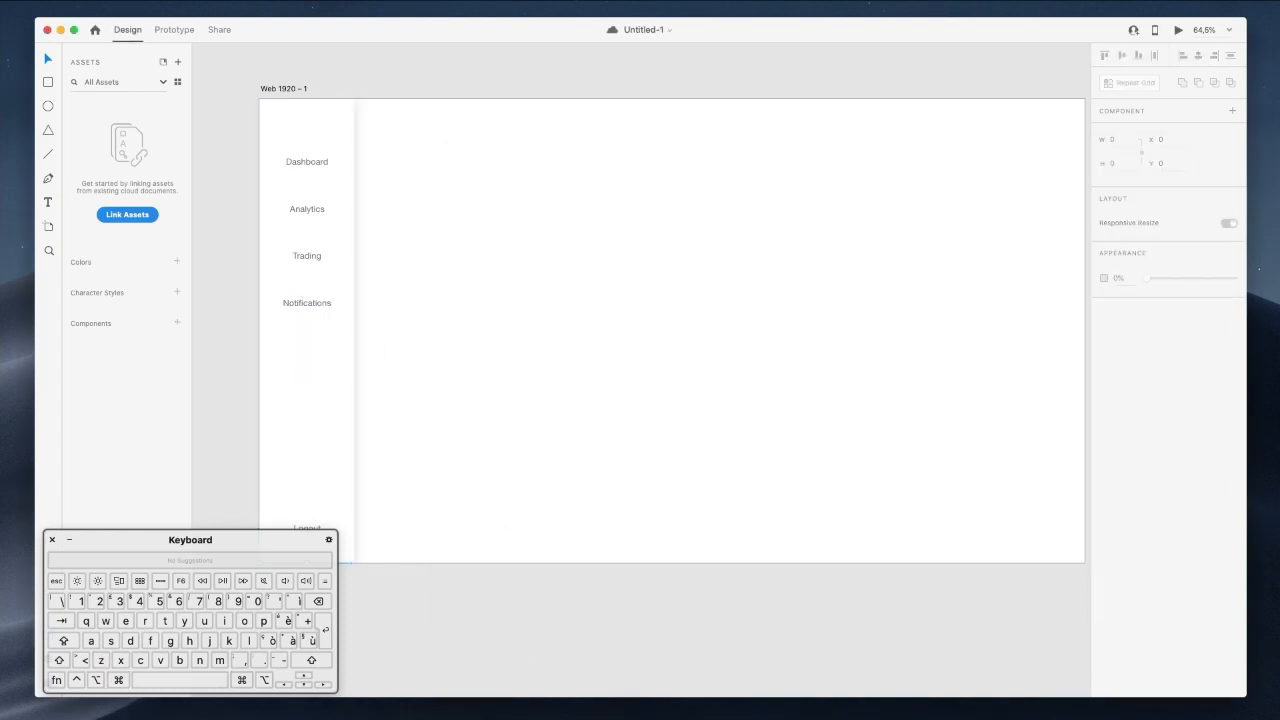
key("super+Tab")
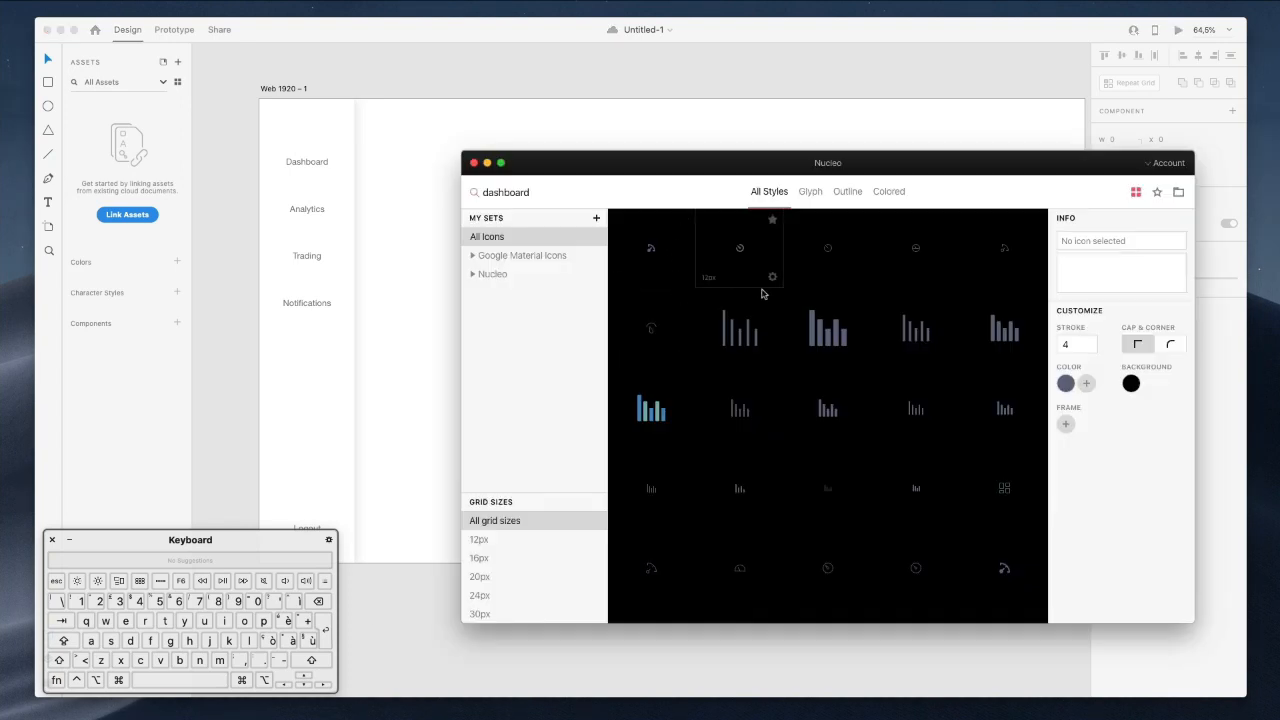
left_click_drag(740, 255, 389, 153)
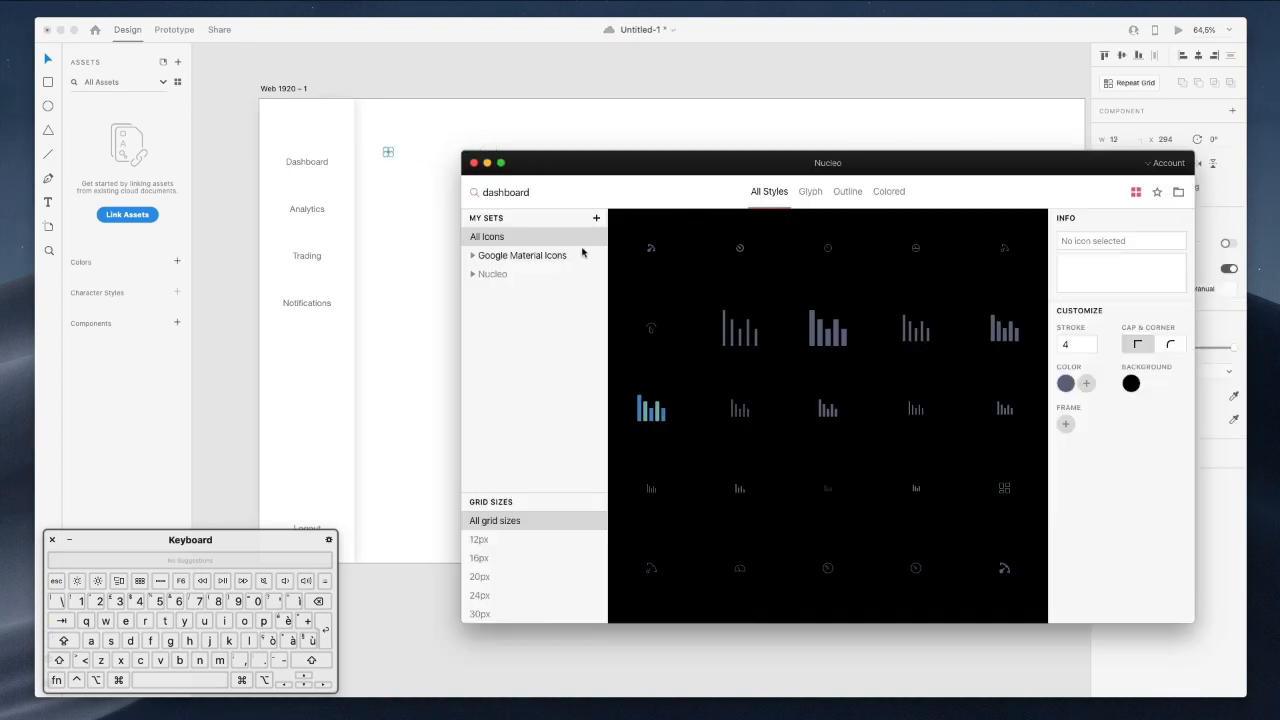
Add a bar-chart icon beside Analytics and a trading icon beside Trading.
double_click(525, 192)
type("analytics")
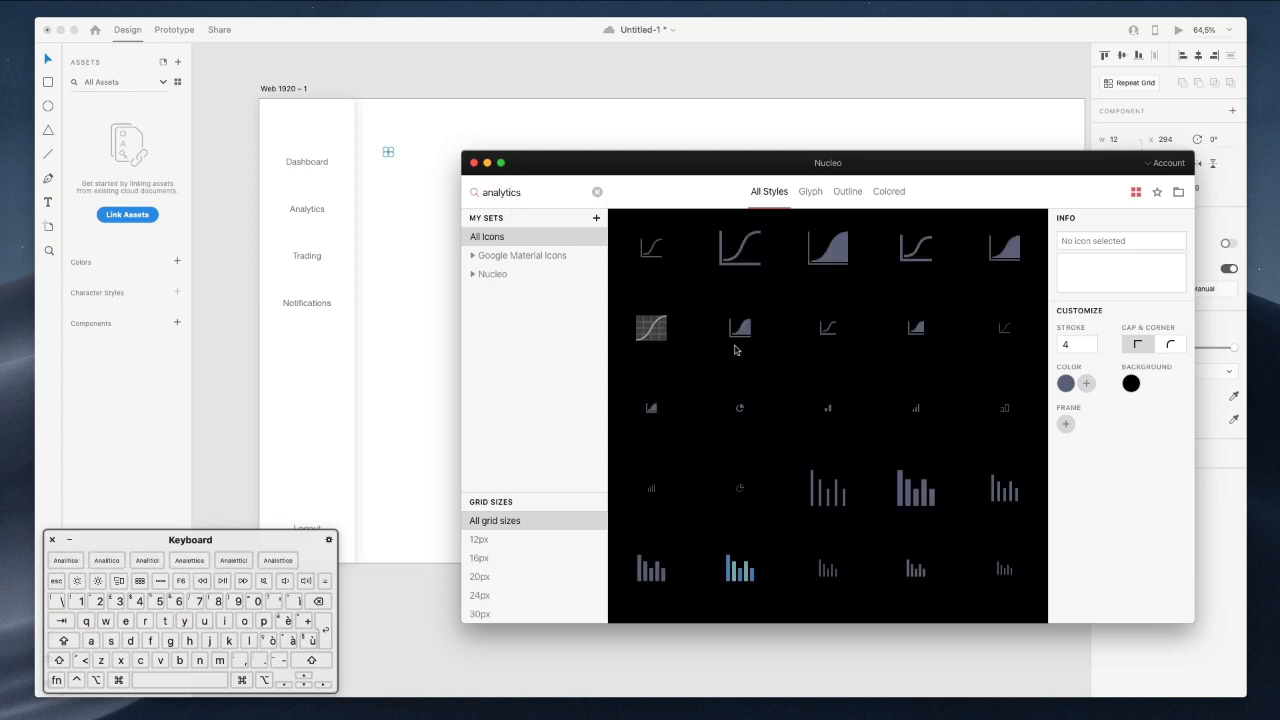
scroll(830, 385, "down", 2)
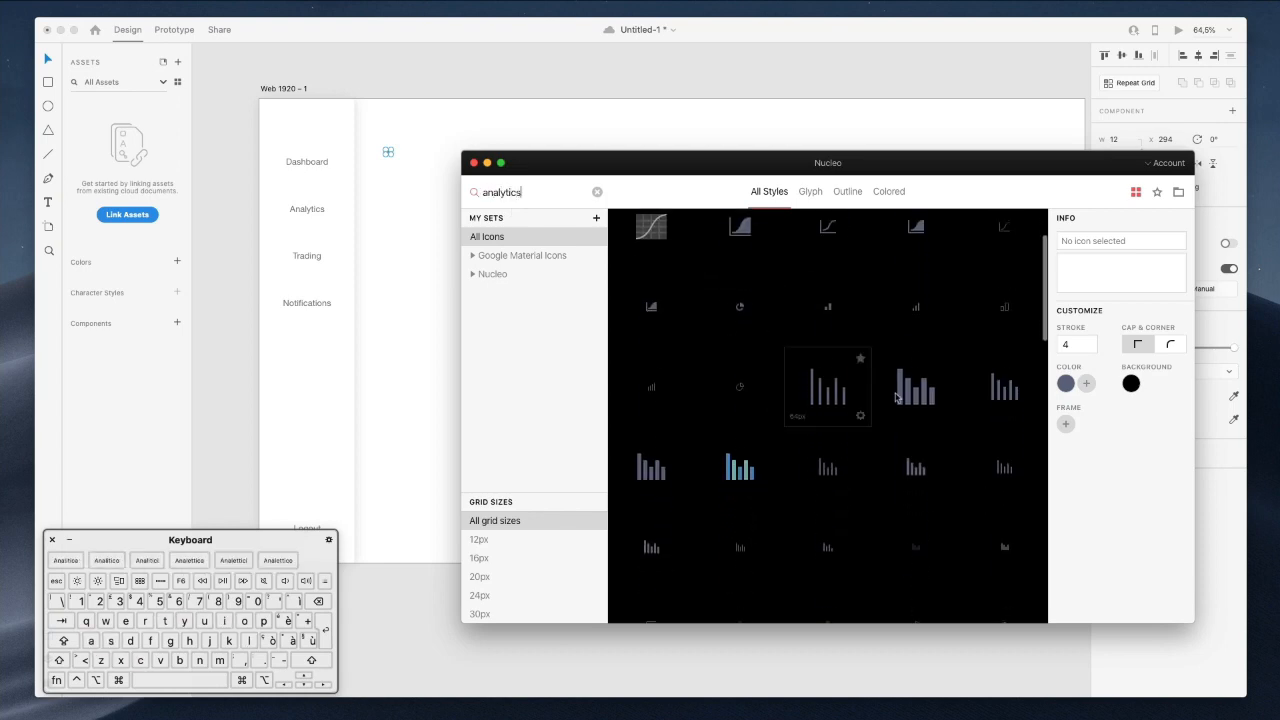
left_click_drag(1007, 393, 392, 206)
double_click(527, 198)
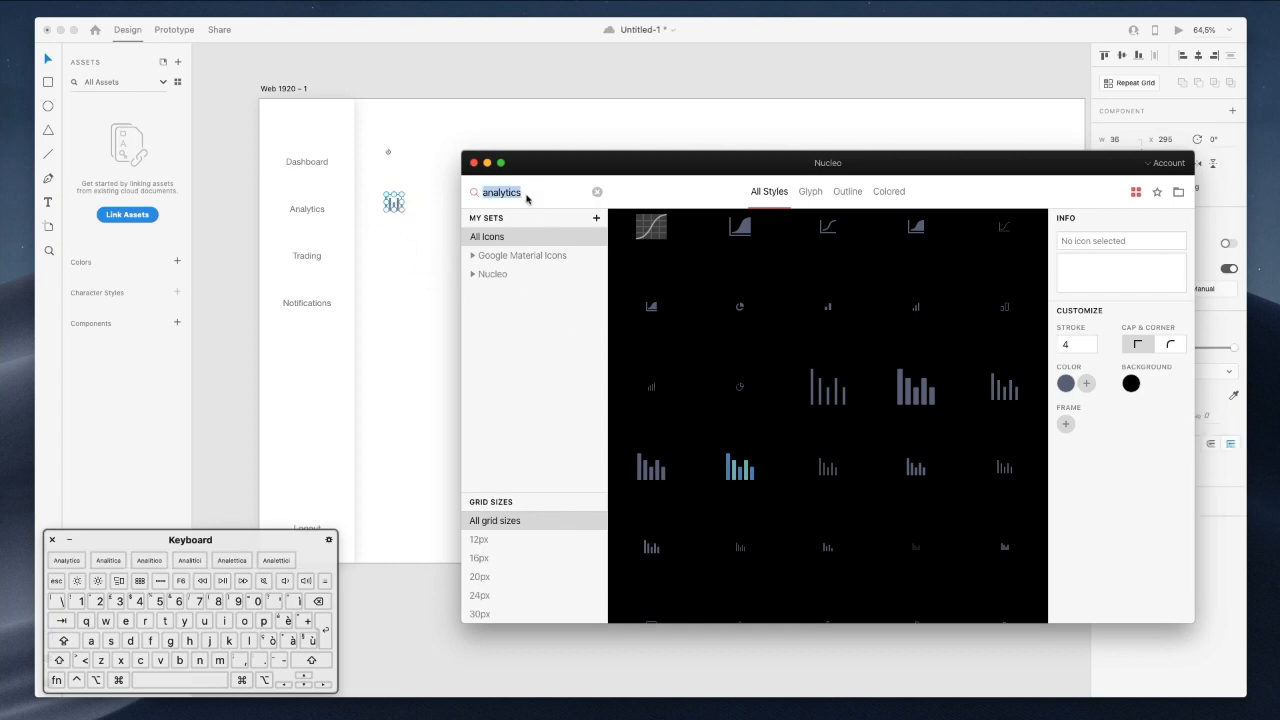
scroll(677, 300, "down", 5)
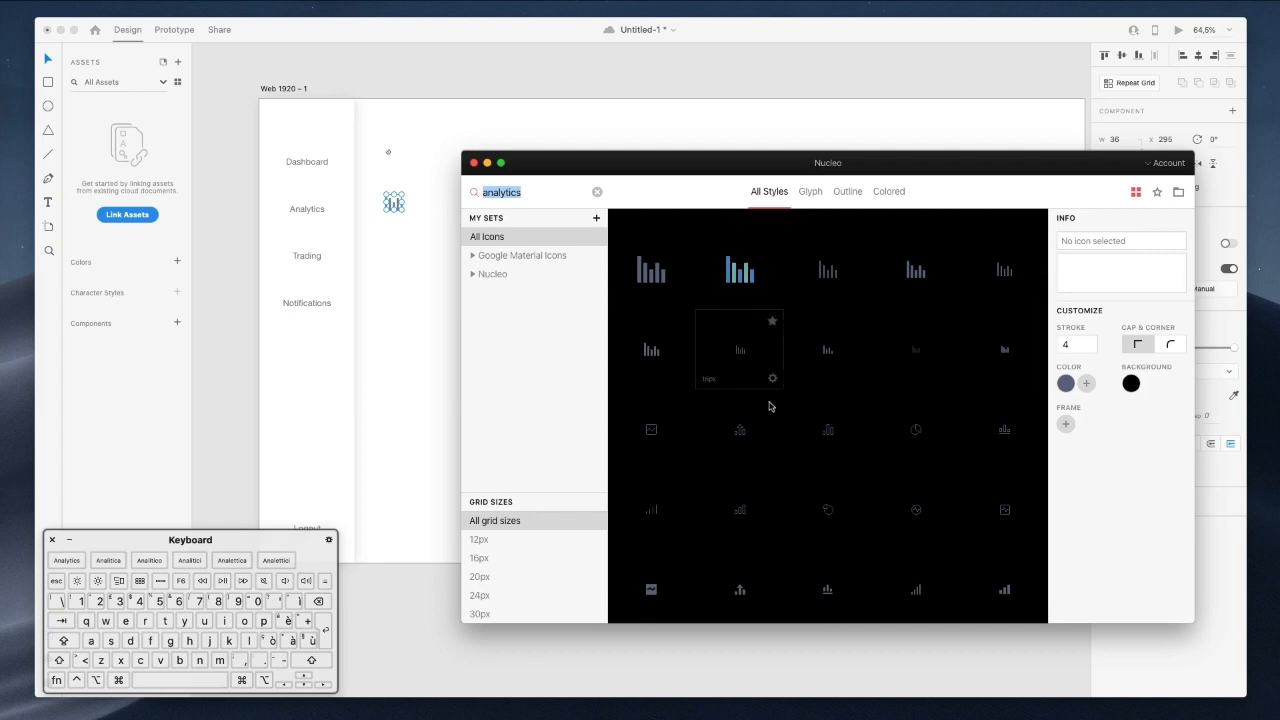
scroll(770, 406, "down", 5)
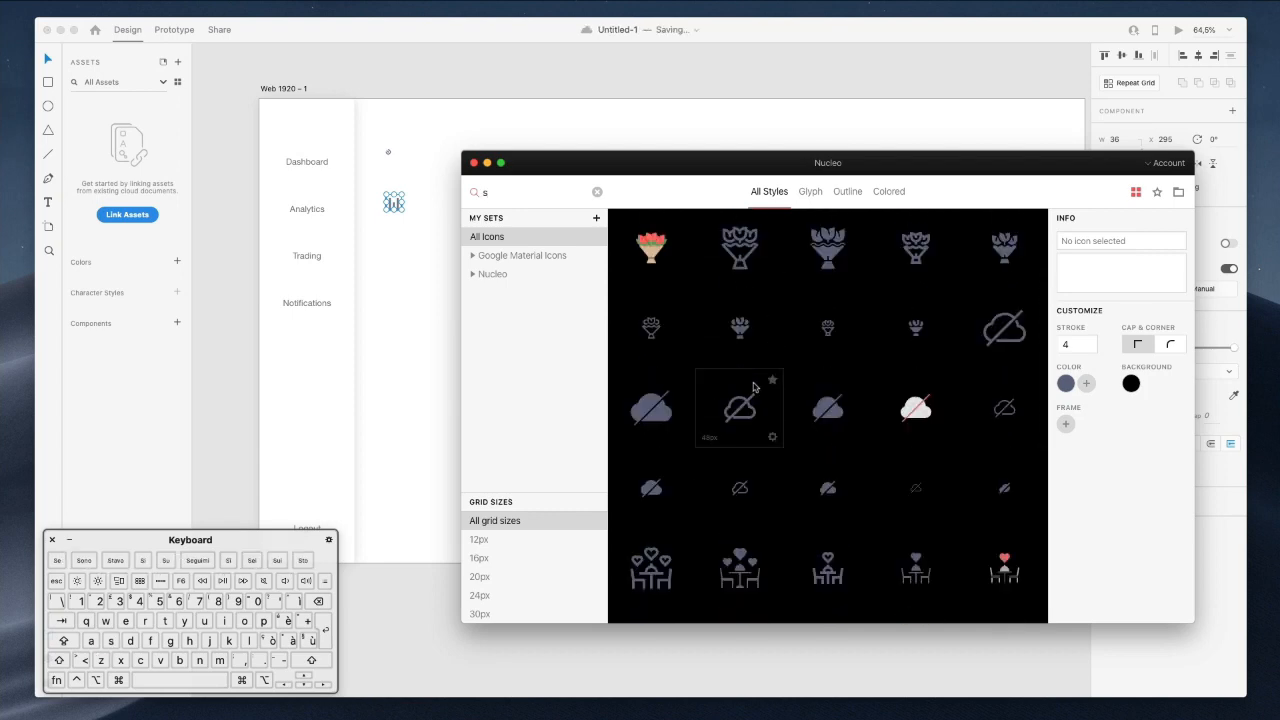
key("BackSpace")
type("trad")
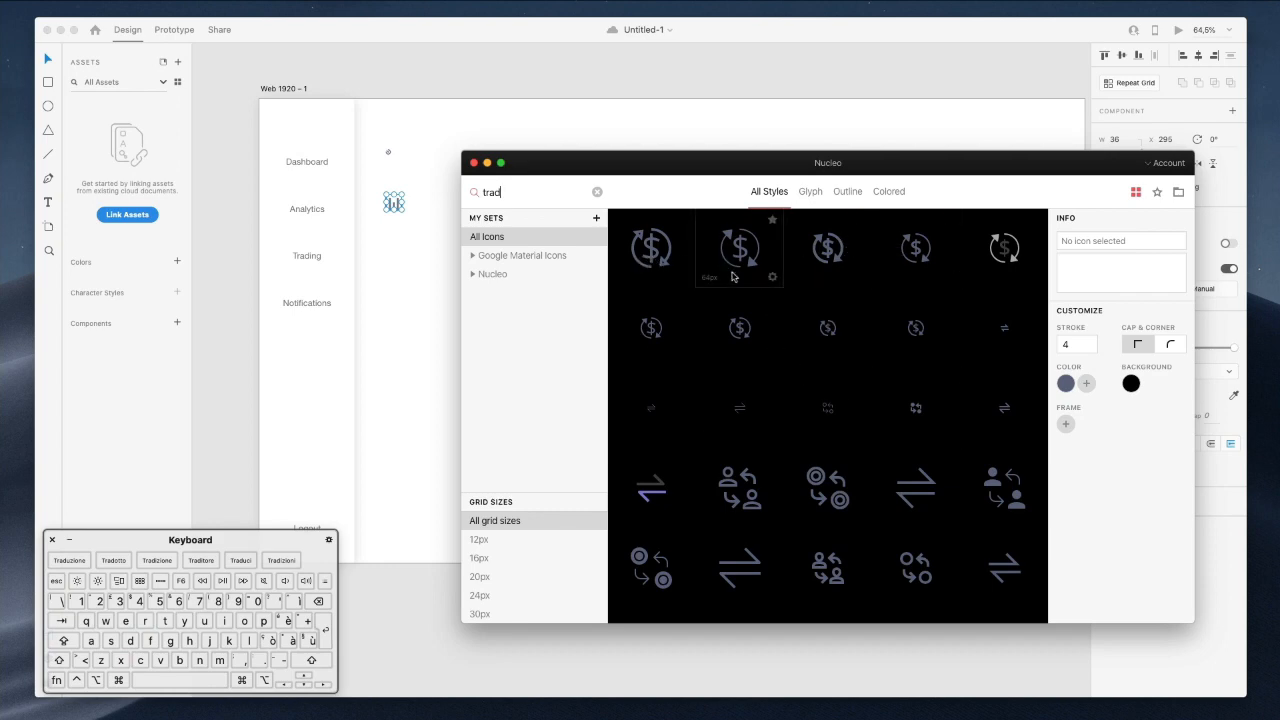
left_click_drag(828, 337, 394, 247)
Add notification and logout icons beside their labels, then select the whole icon column.
double_click(505, 193)
type("notific")
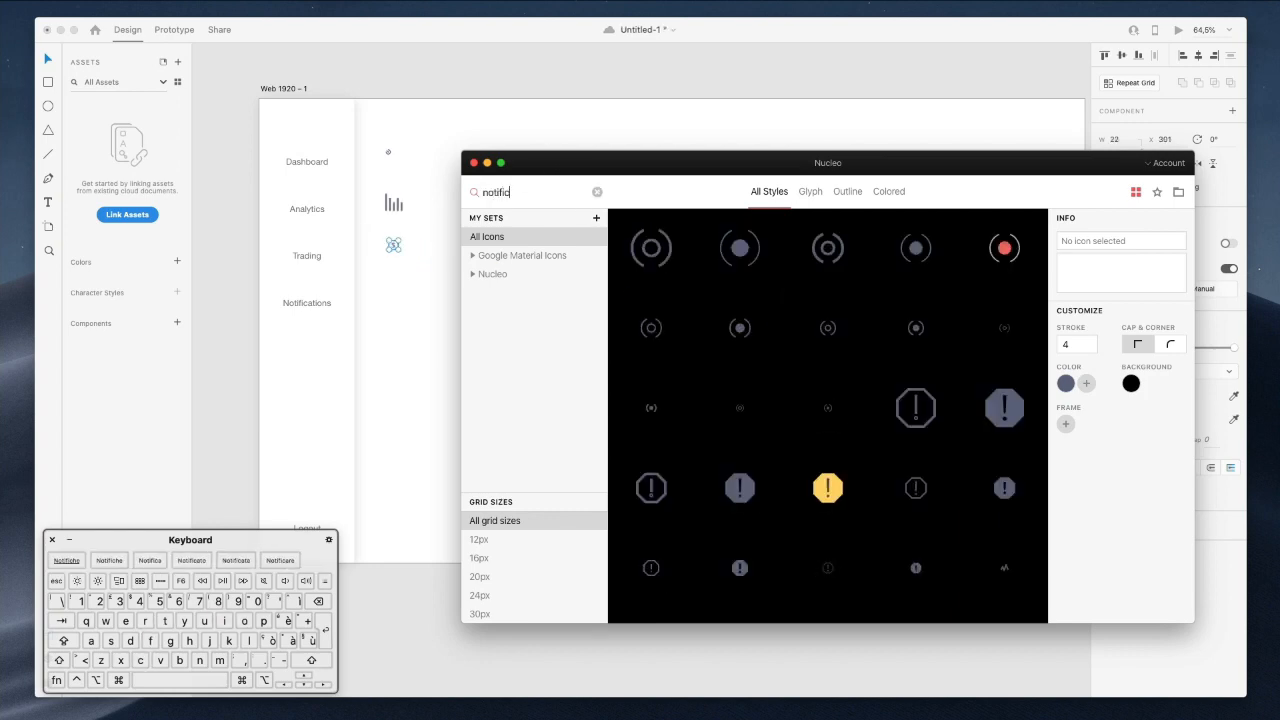
scroll(886, 306, "down", 3)
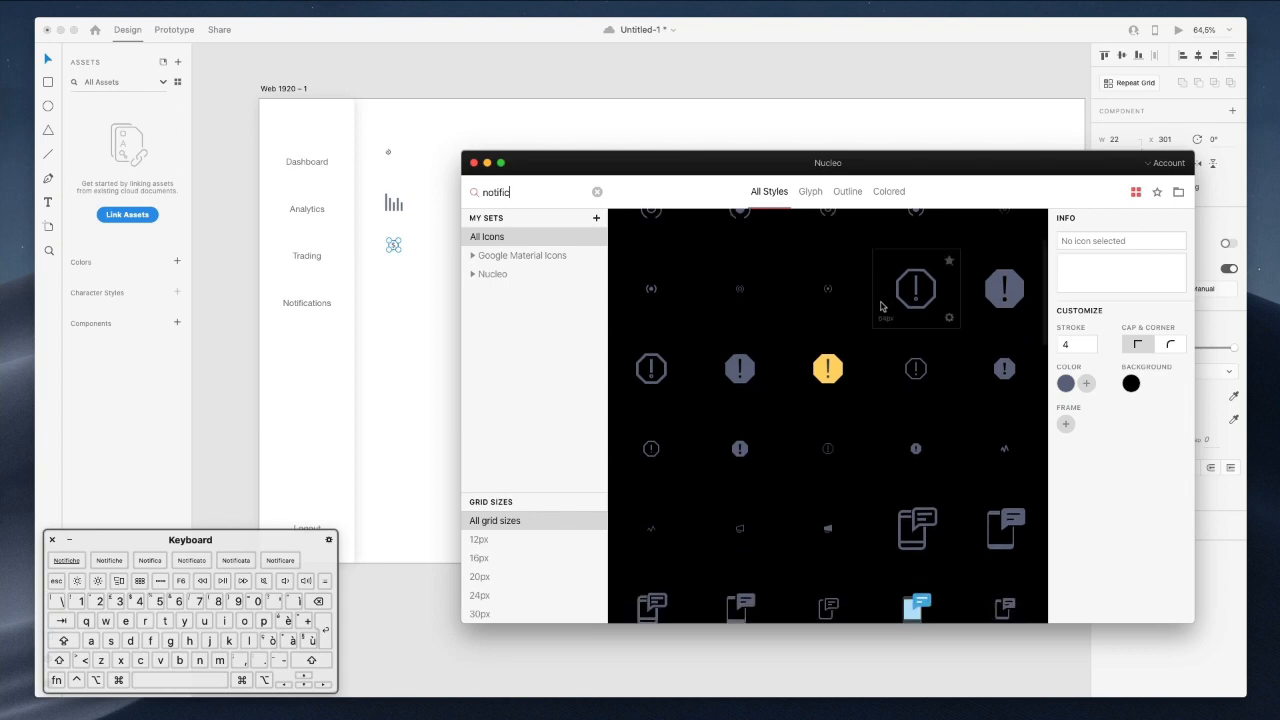
left_click_drag(1006, 452, 394, 297)
double_click(531, 200)
type("logout")
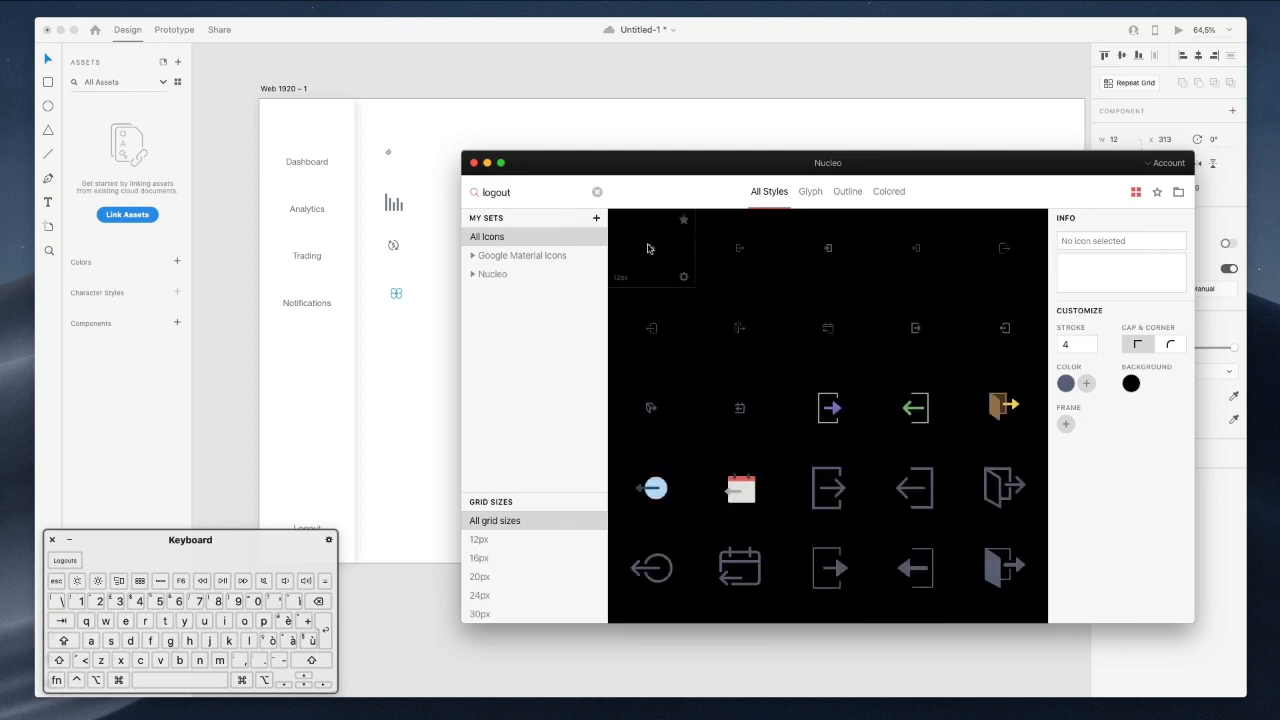
left_click_drag(648, 248, 392, 510)
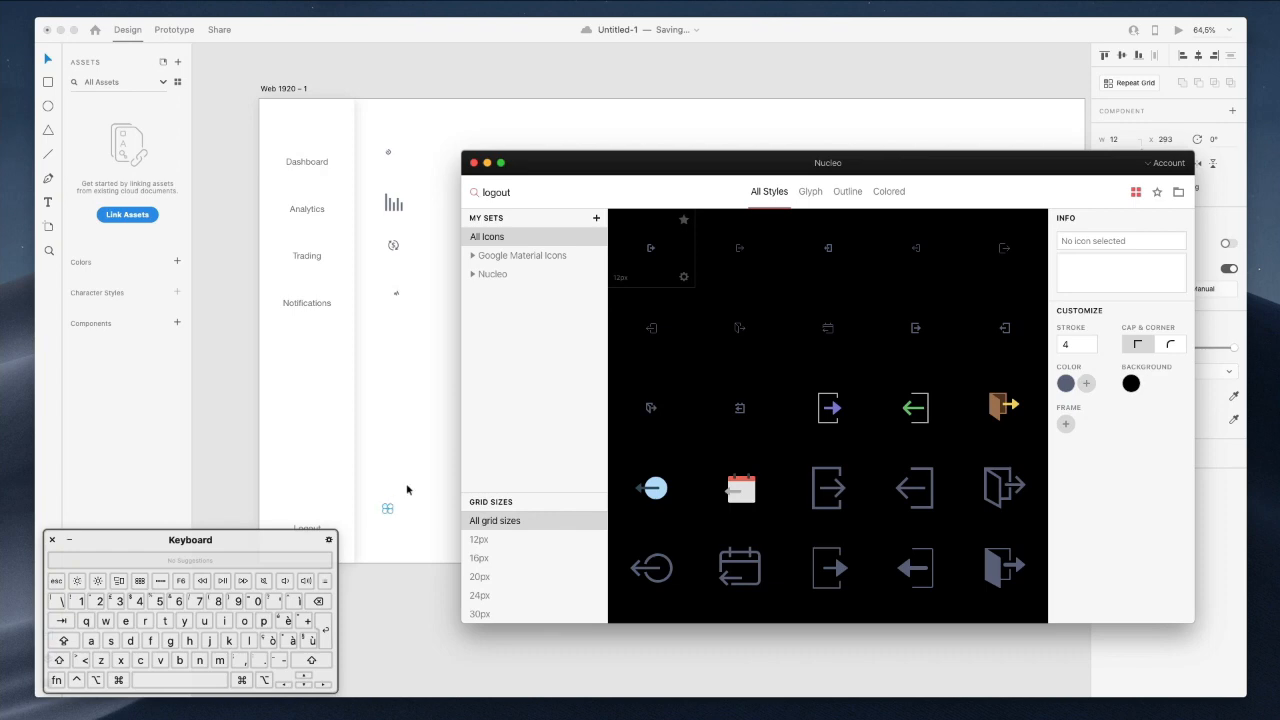
left_click_drag(375, 137, 485, 525)
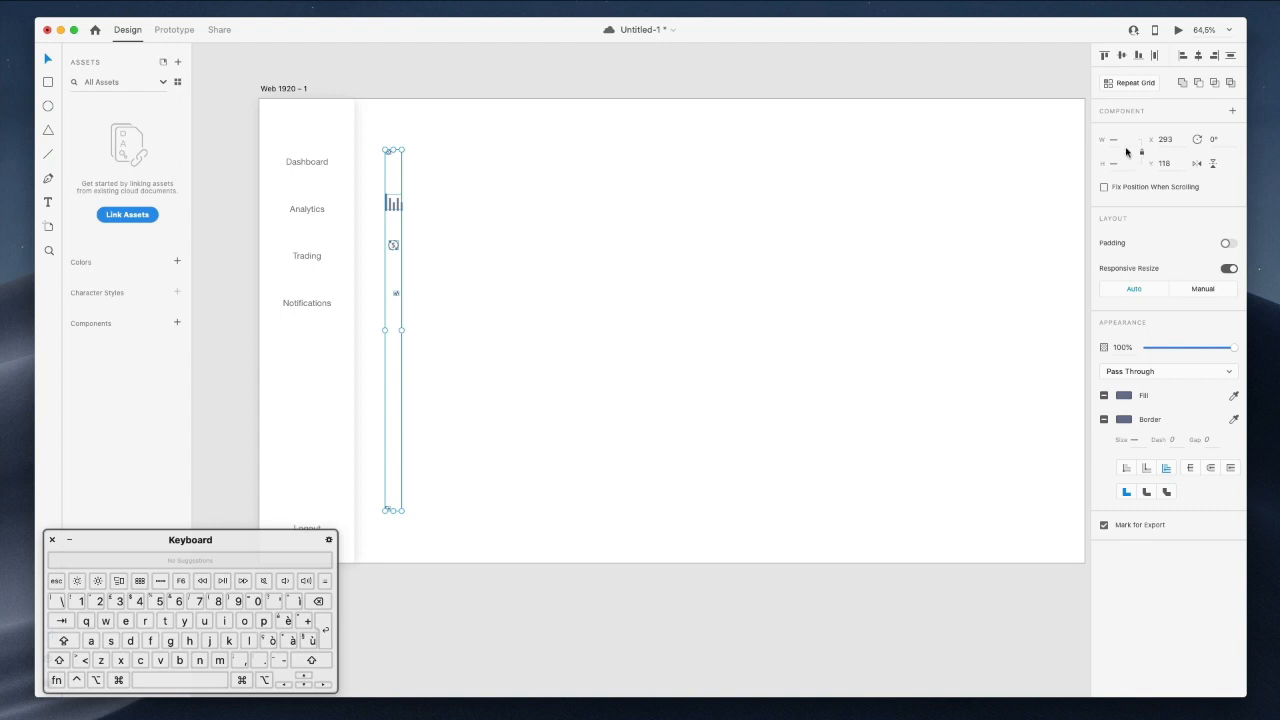
Set the icon column width to 30.
type("30")
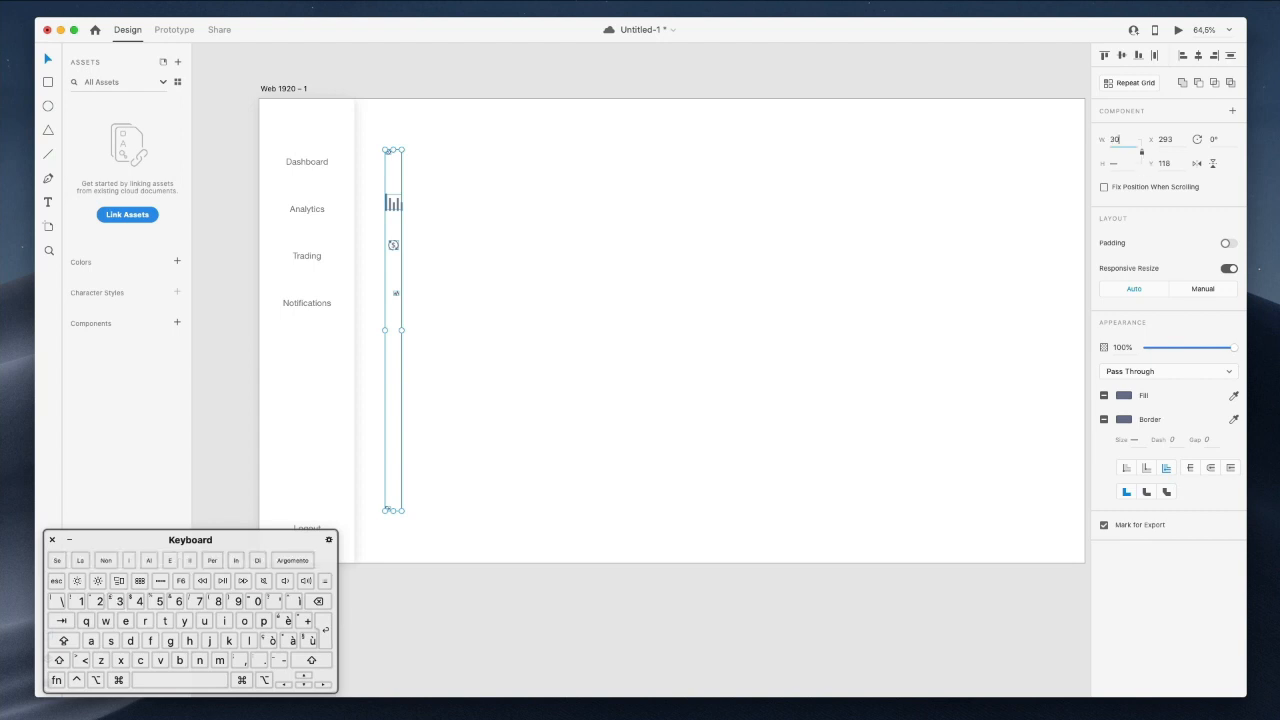
key("Return")
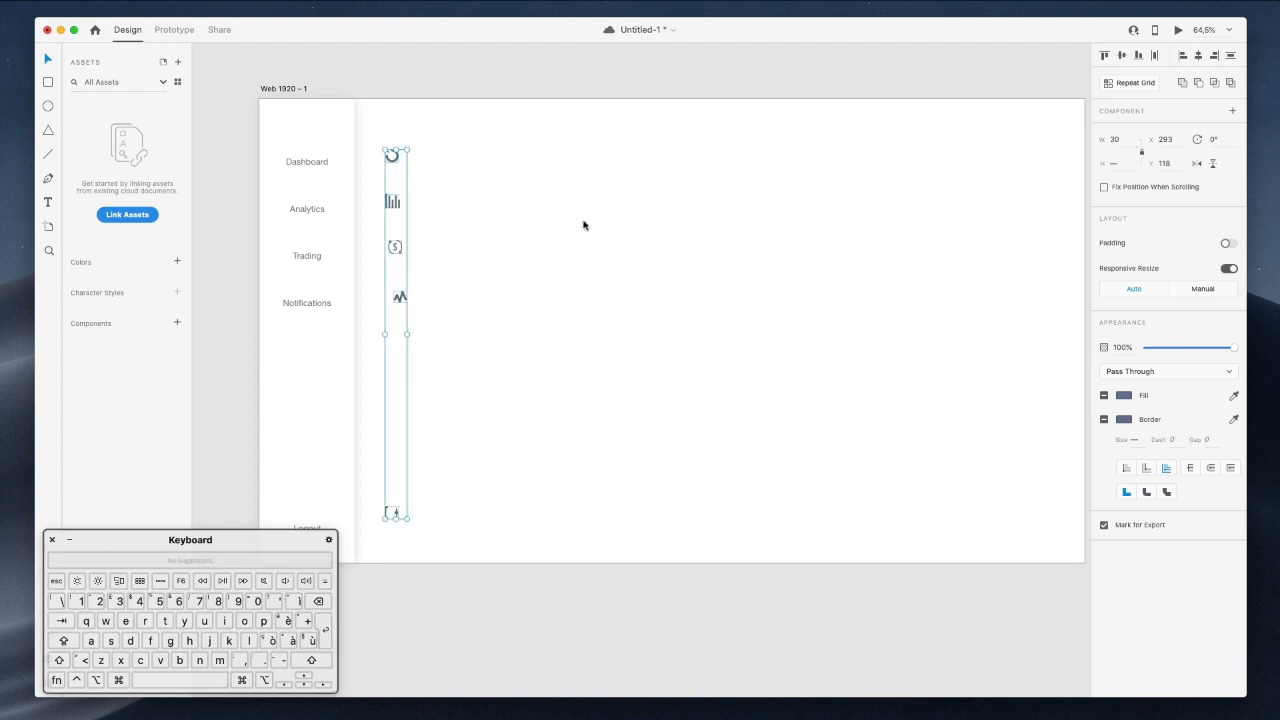
left_click(530, 223)
scroll(415, 234, "up", 5)
scroll(417, 235, "up", 3)
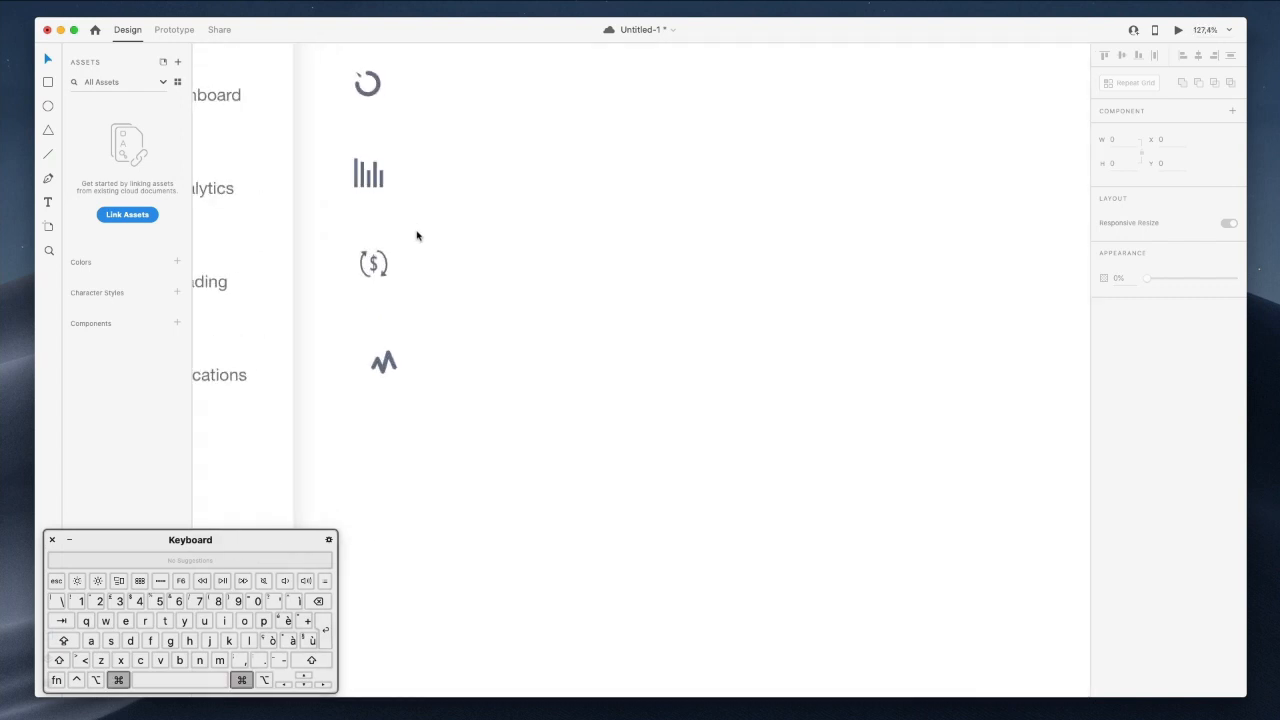
key("cmd+z")
scroll(417, 235, "down", 5)
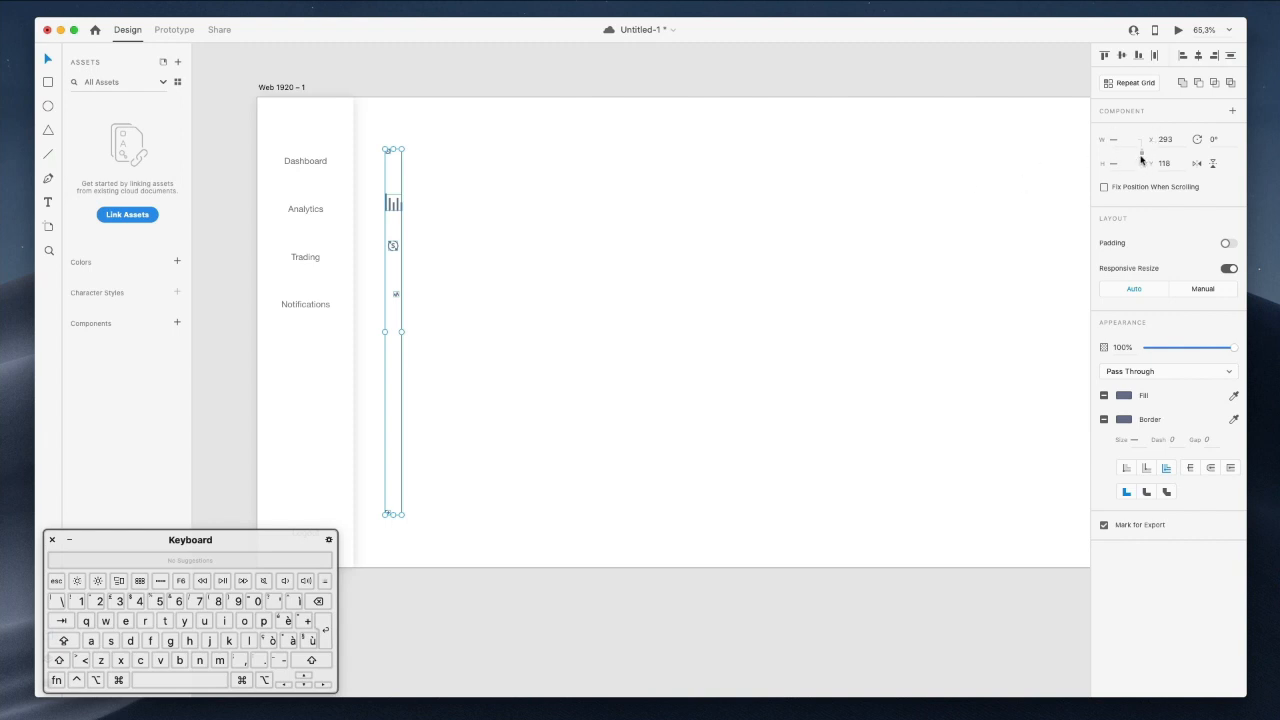
type("0")
key("Return")
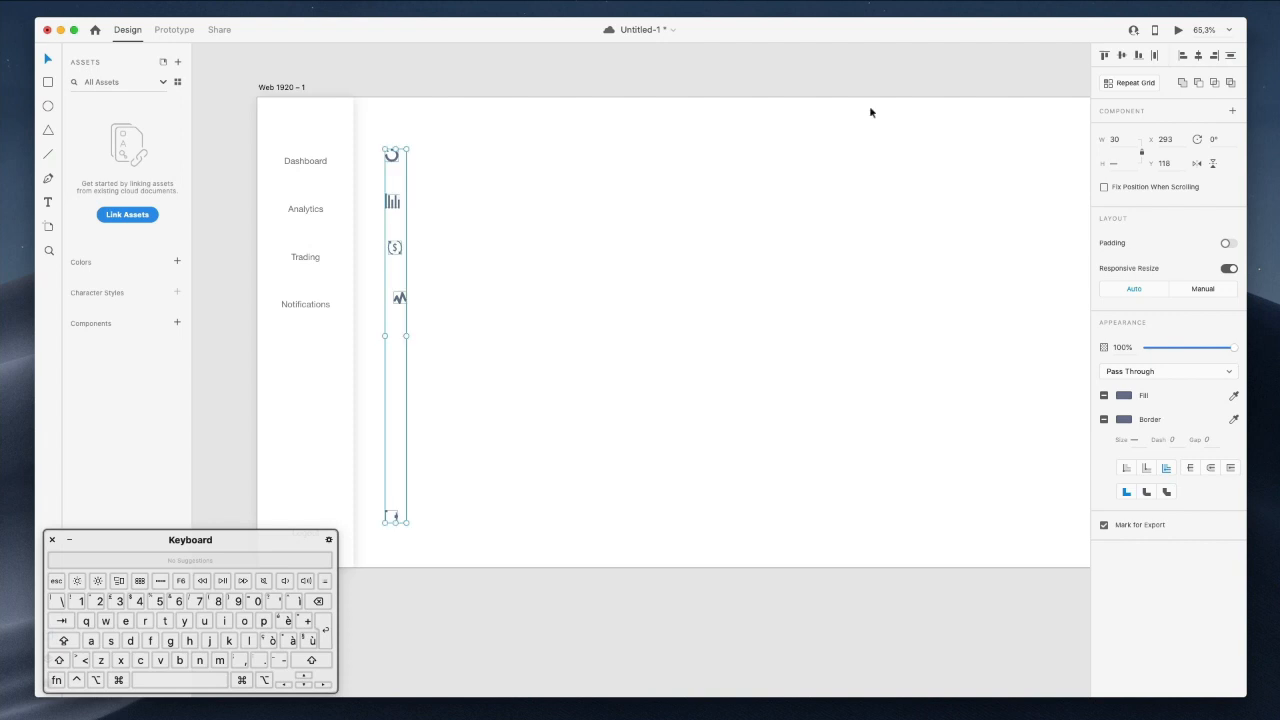
left_click(526, 211)
scroll(385, 170, "up", 2)
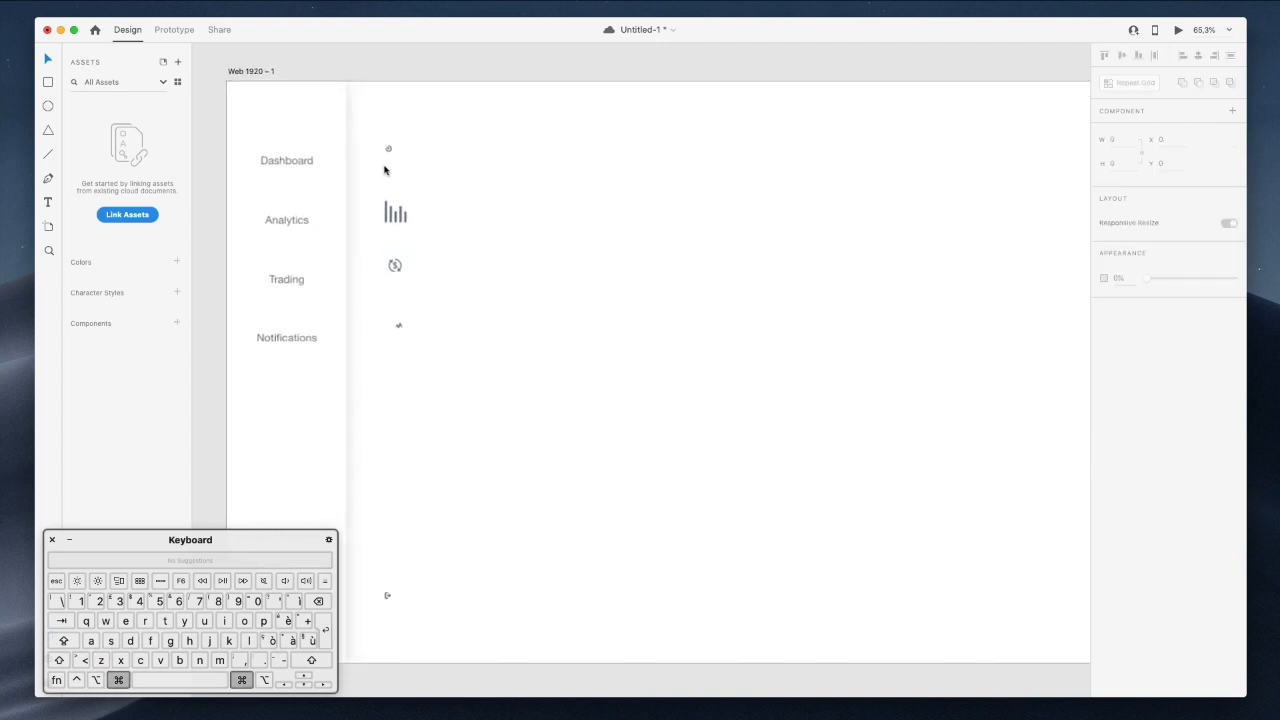
scroll(385, 170, "up", 5)
scroll(397, 129, "down", 1)
scroll(403, 224, "up", 3)
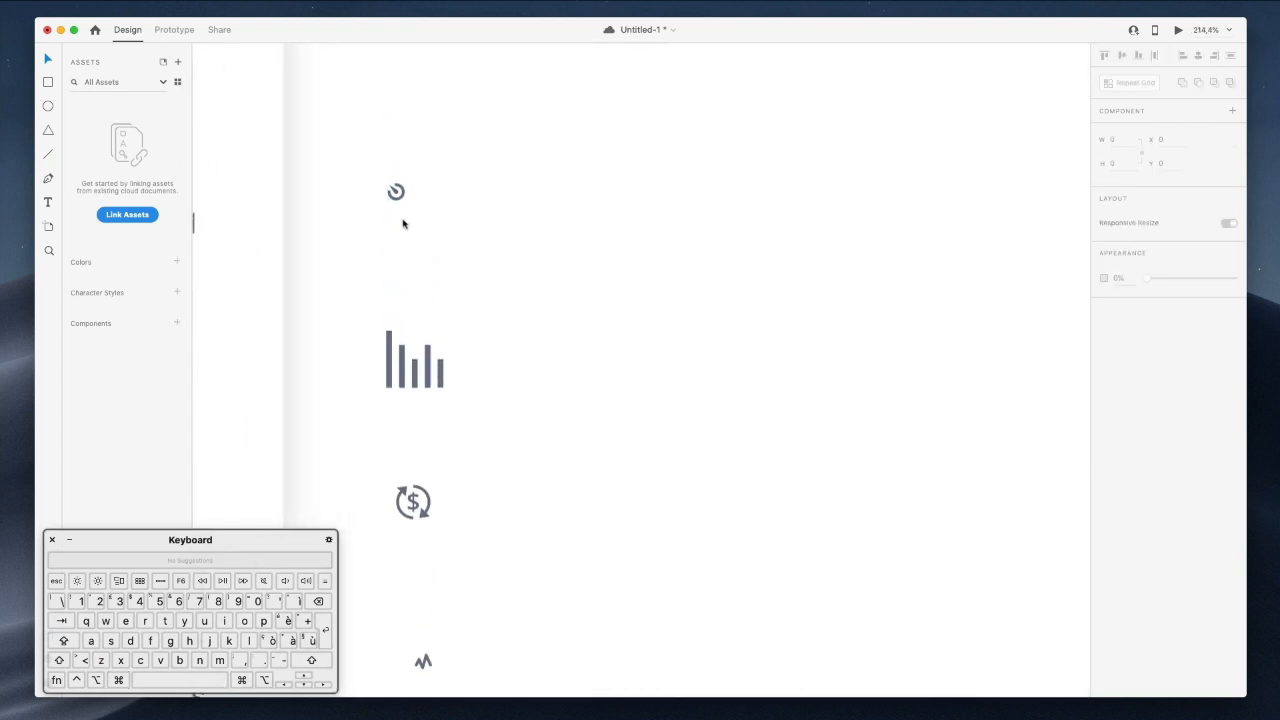
Enlarge the target icon to about 36 px and give the bar-chart icon a stroke of 4.
left_click(398, 192)
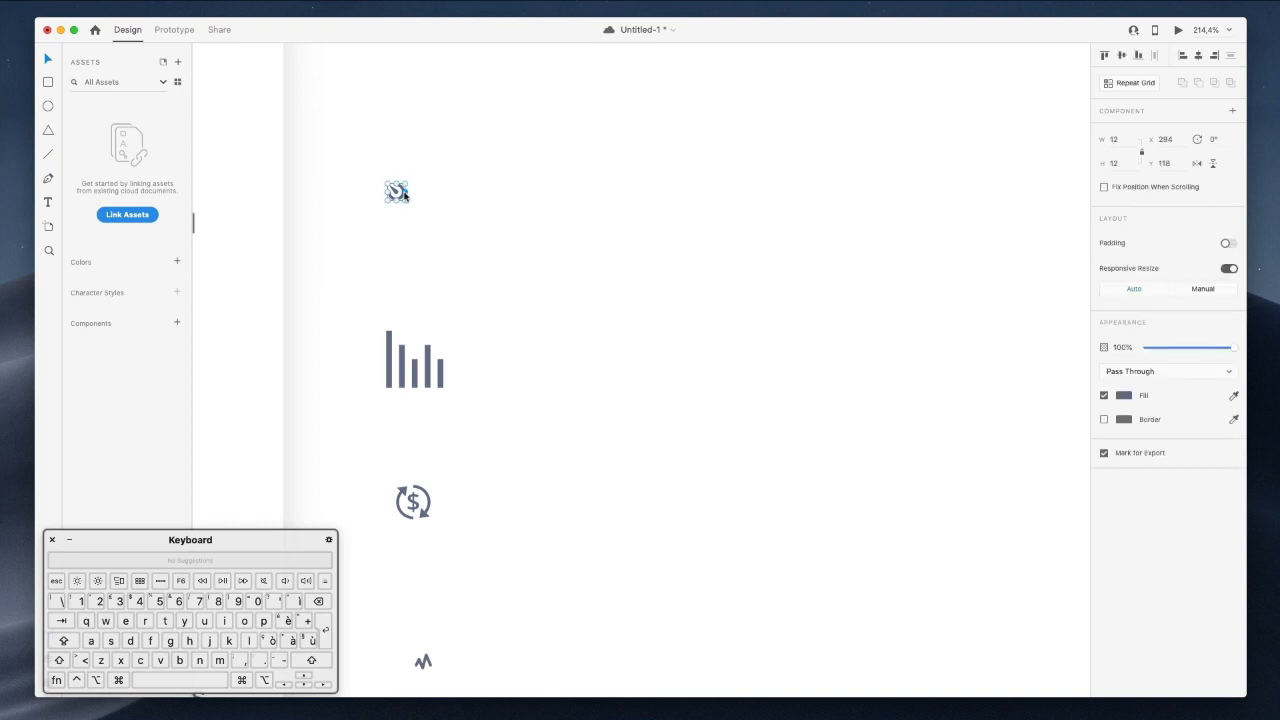
left_click_drag(400, 197, 434, 229)
left_click(428, 366)
type("5")
key("Return")
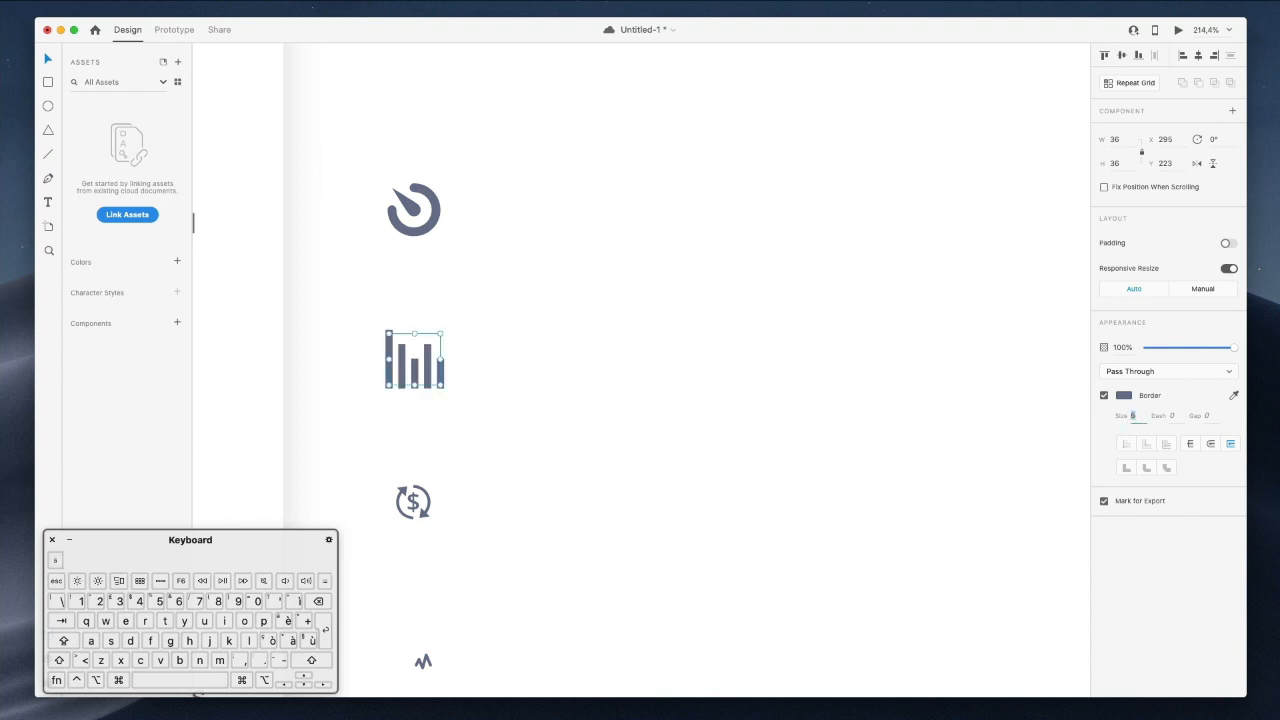
key("Down")
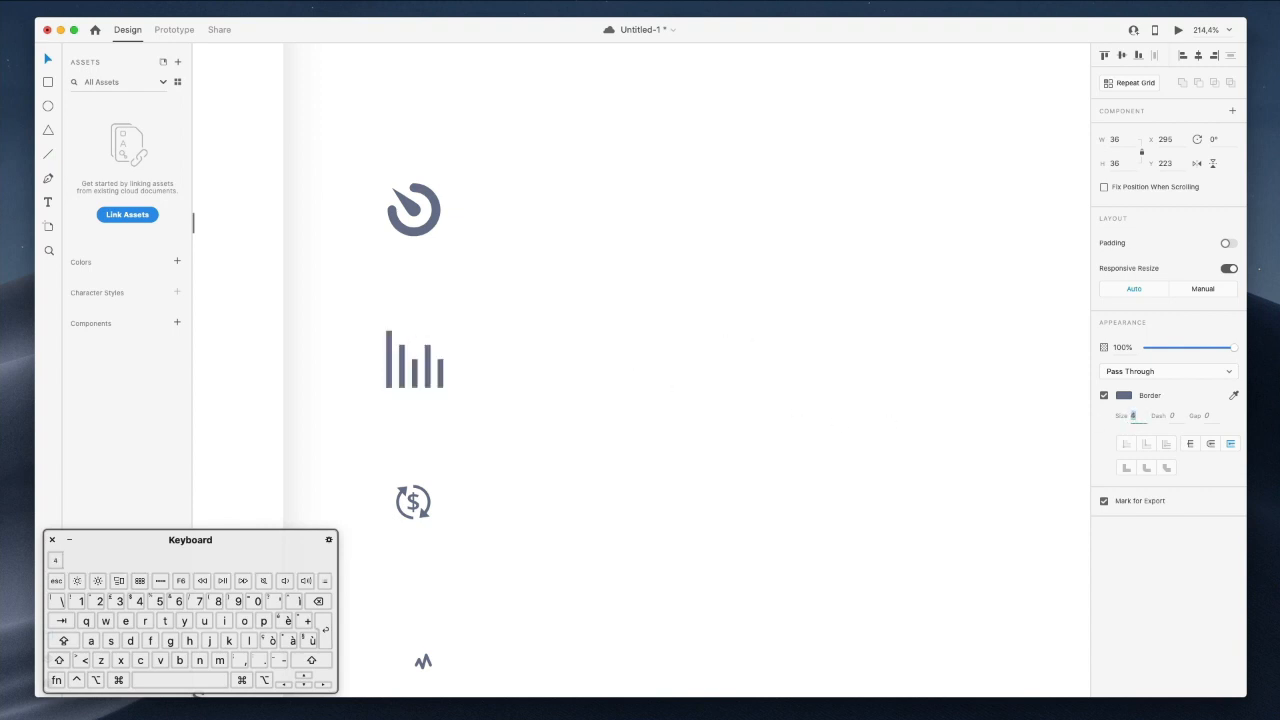
Enlarge the dollar icon and the zigzag icon to about 32 px.
scroll(739, 338, "down", 5)
scroll(739, 338, "left", 1)
left_click(458, 332)
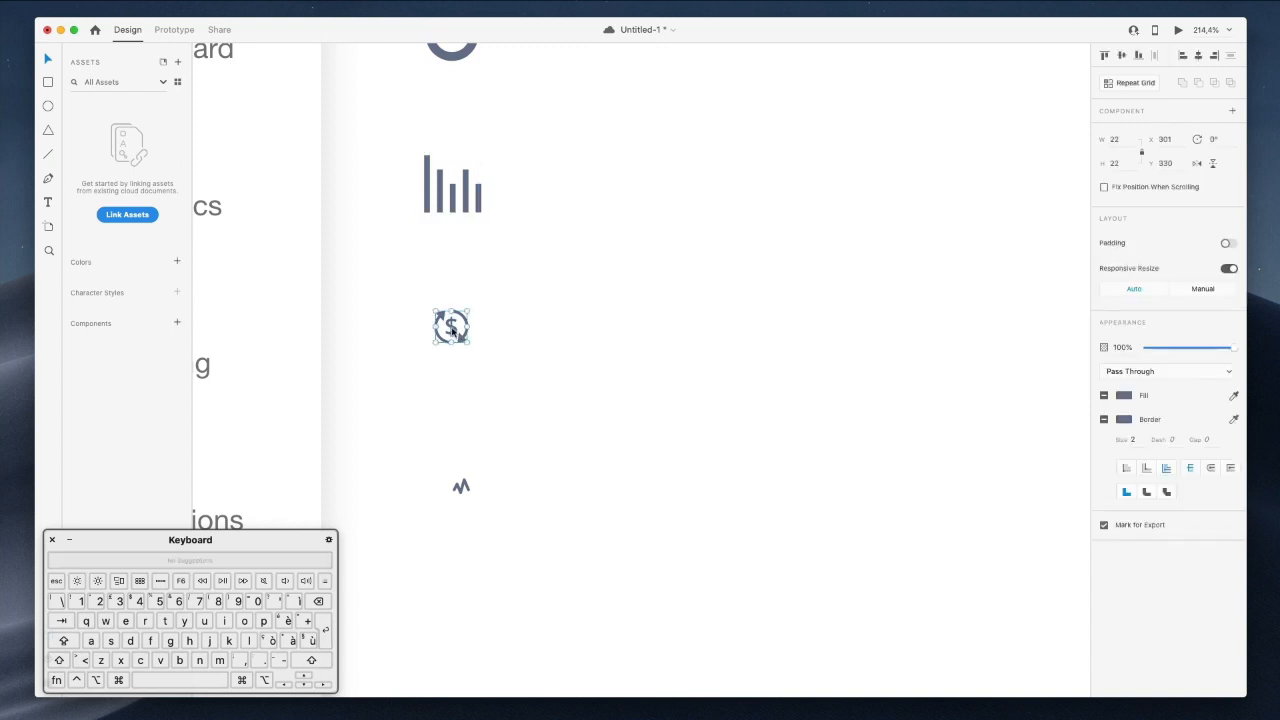
scroll(482, 420, "up", 5)
left_click_drag(470, 467, 482, 418)
scroll(560, 434, "down", 5)
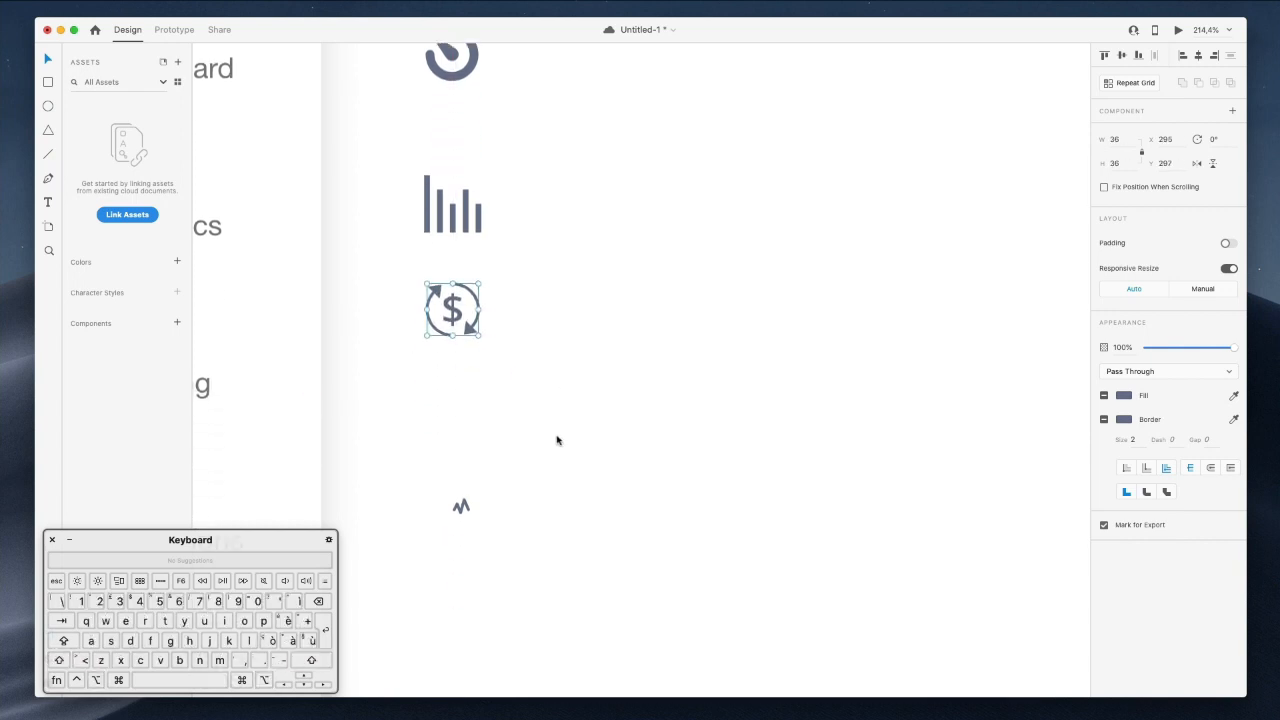
left_click(463, 521)
left_click(461, 507)
left_click_drag(471, 503, 455, 432)
scroll(455, 432, "down", 5)
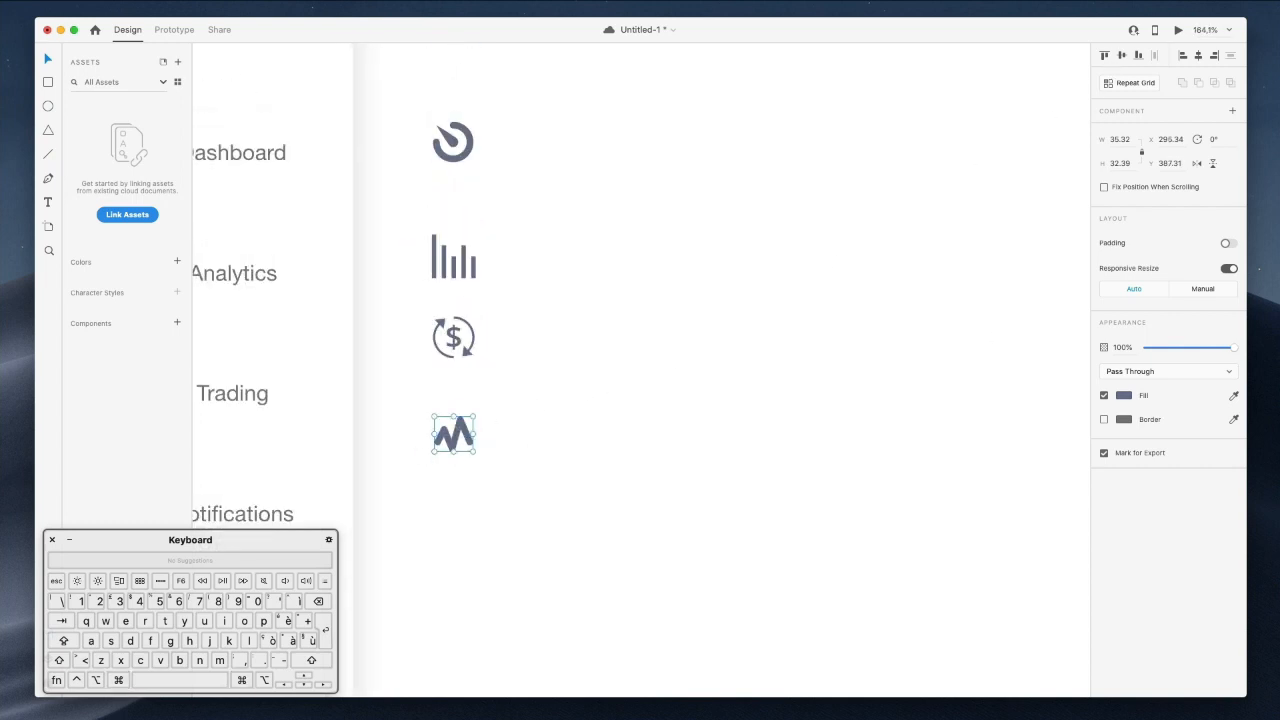
Save the document, then delete the target and zigzag icons.
key("super+s")
left_click(456, 145, "shift")
key("BackSpace")
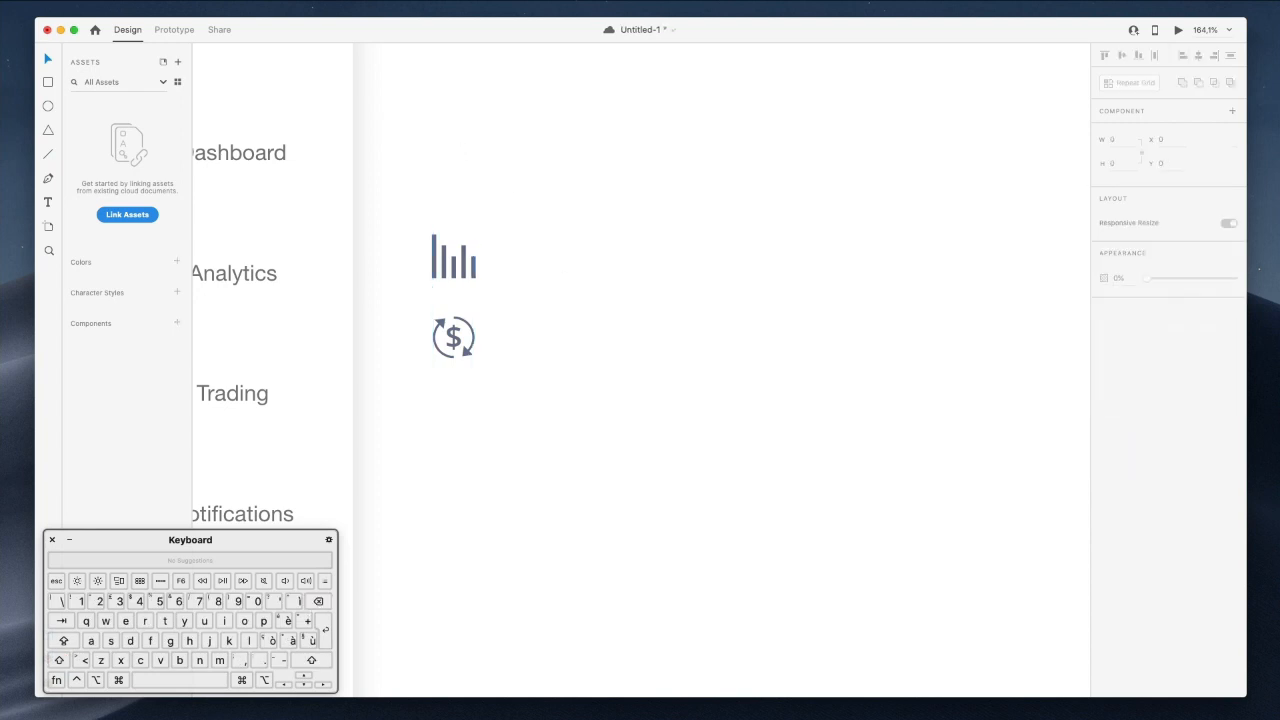
key("super+Tab")
double_click(542, 196)
Place a Nucleo 'dashboard' gauge icon by Dashboard with stroke 4, sized about 43 px.
type("dashboards")
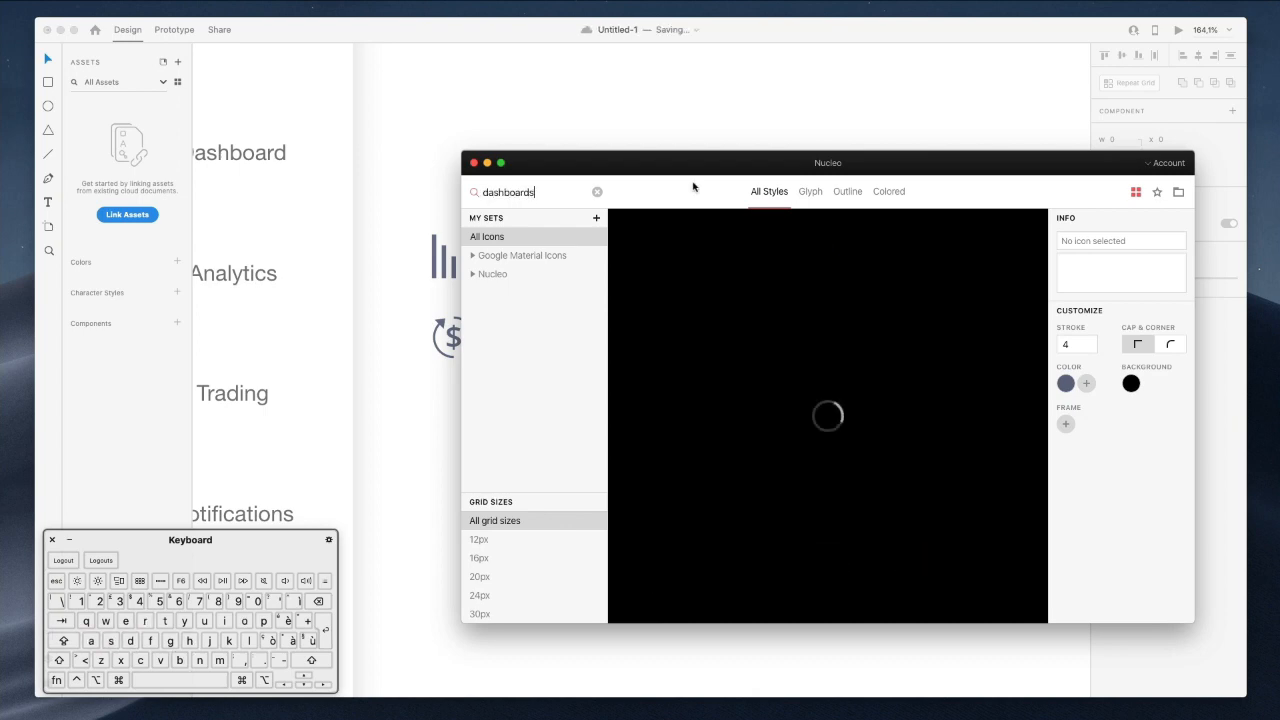
key("BackSpace")
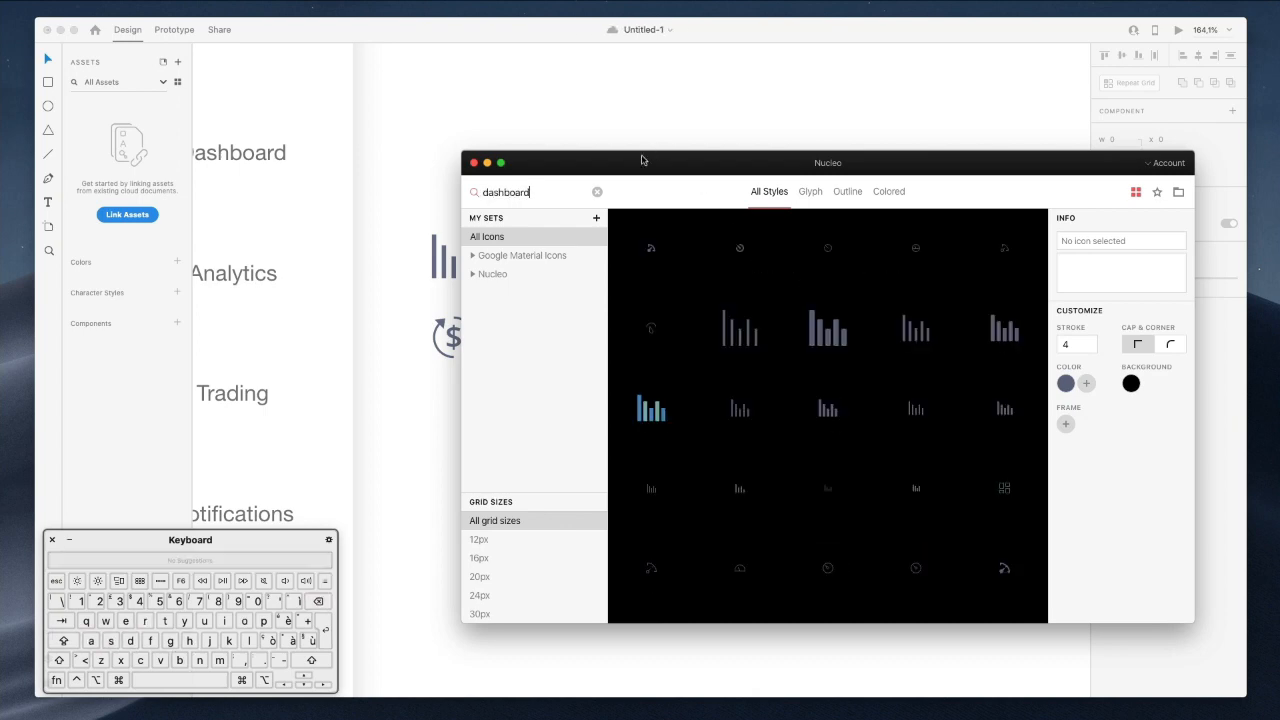
left_click_drag(648, 157, 944, 169)
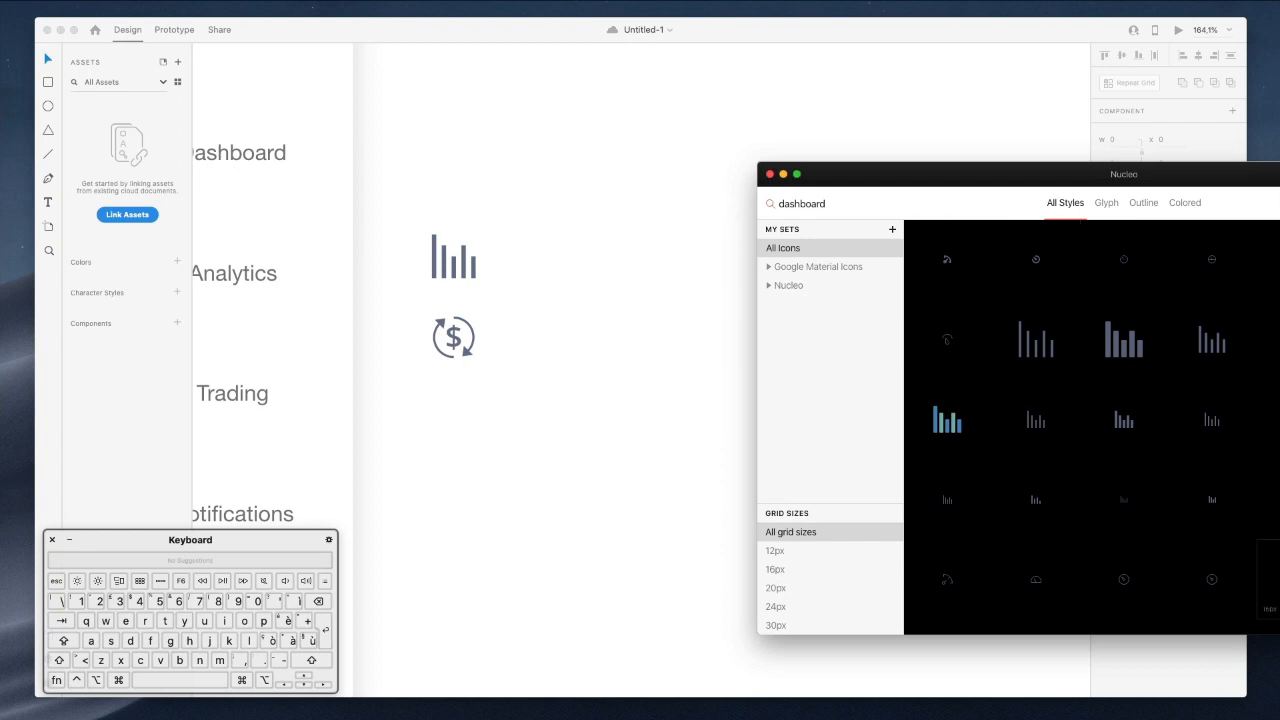
left_click_drag(537, 207, 466, 177)
left_click(448, 190)
left_click(1132, 439)
type("4")
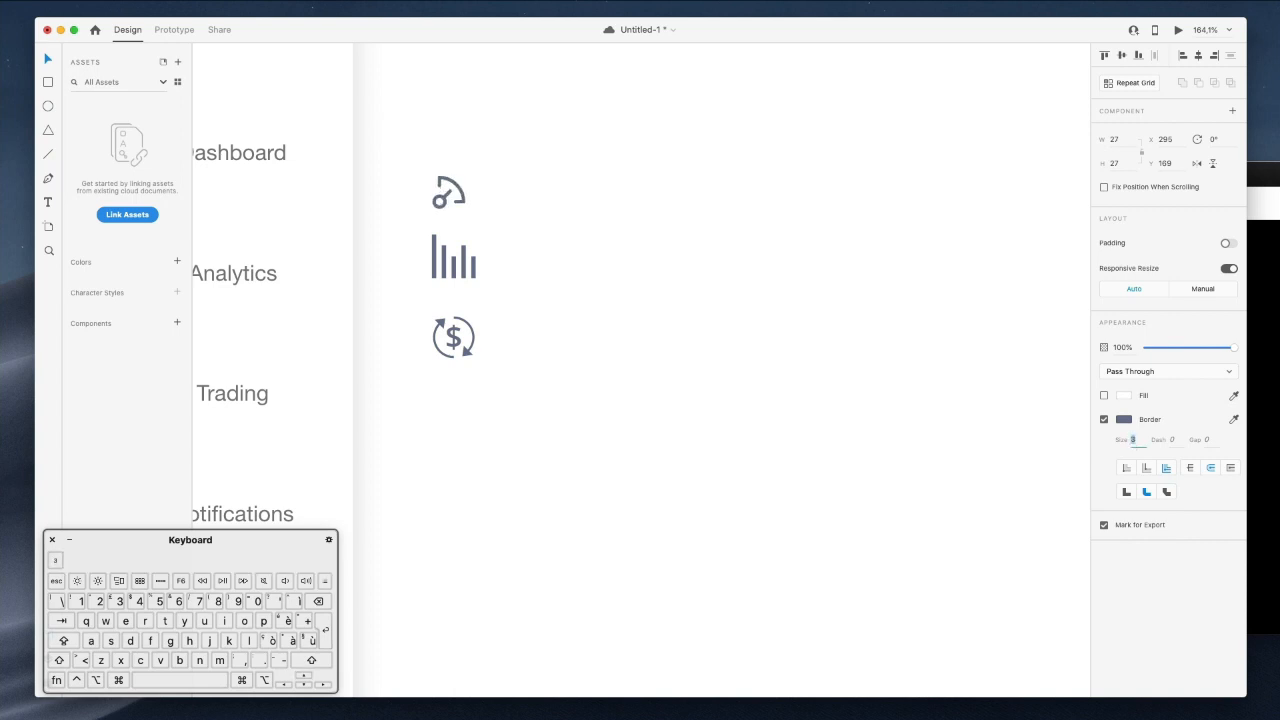
left_click_drag(465, 181, 483, 159)
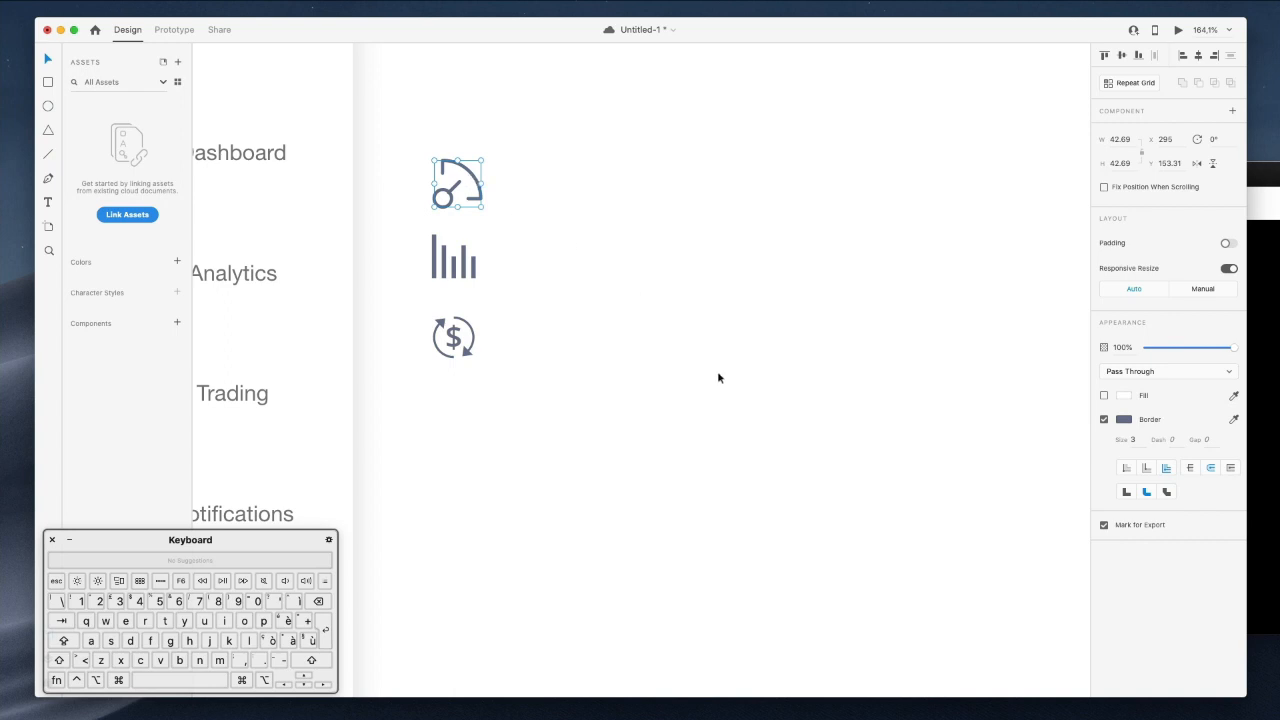
Search Nucleo for 'notific' and place a zigzag icon with stroke 4 beside Notifications.
scroll(694, 418, "left", 3)
scroll(694, 418, "down", 2)
key("super+Tab")
double_click(823, 205)
type("no")
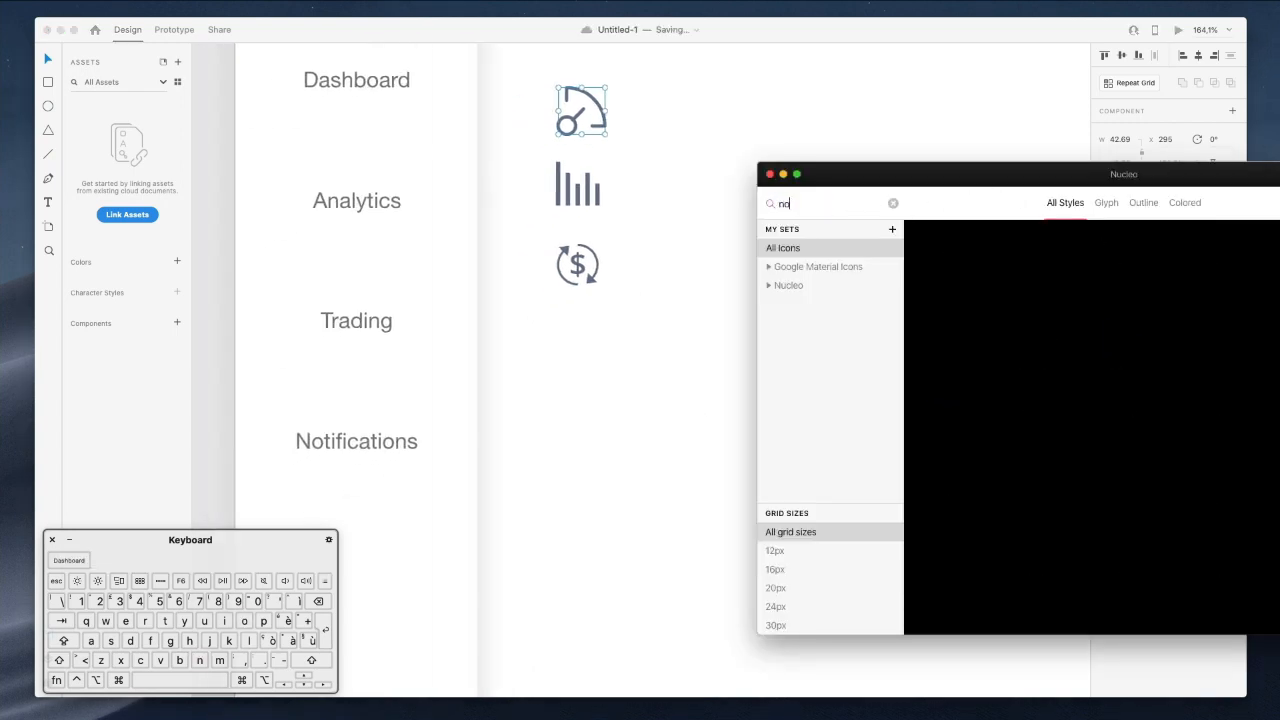
type("tifi")
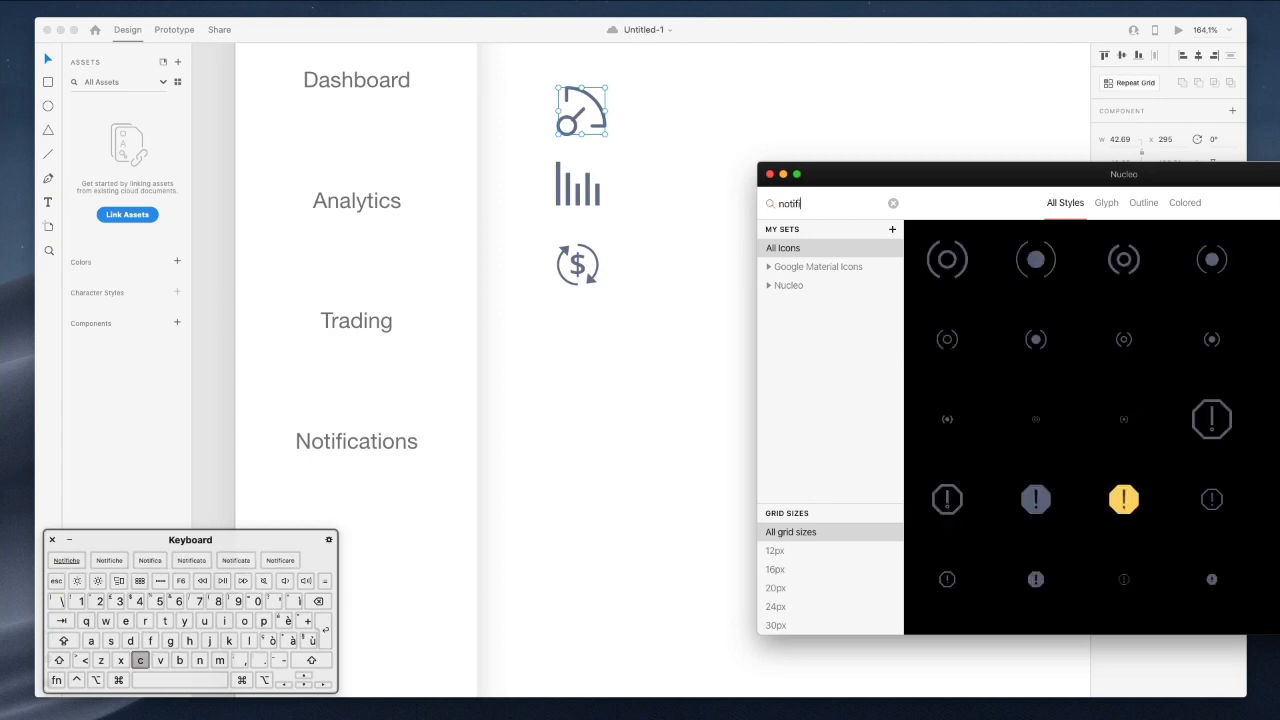
type("c")
scroll(1030, 360, "down", 2)
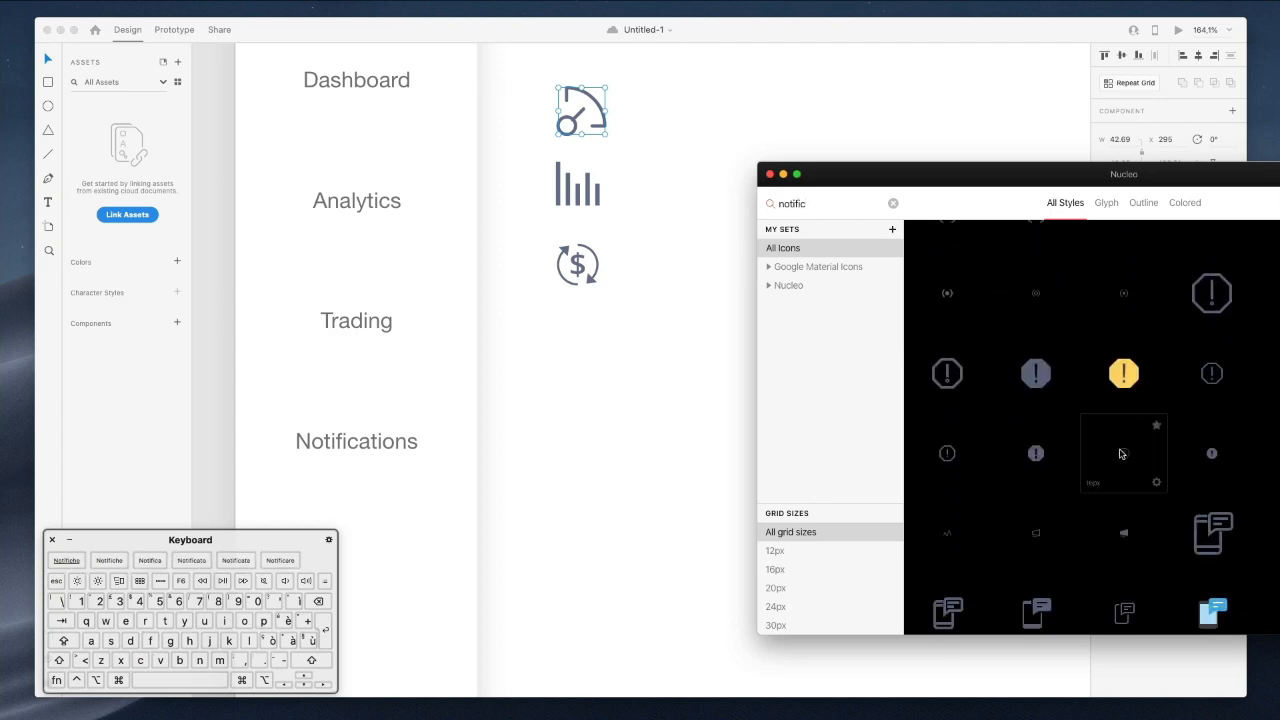
scroll(1124, 450, "up", 1)
scroll(1050, 490, "down", 3)
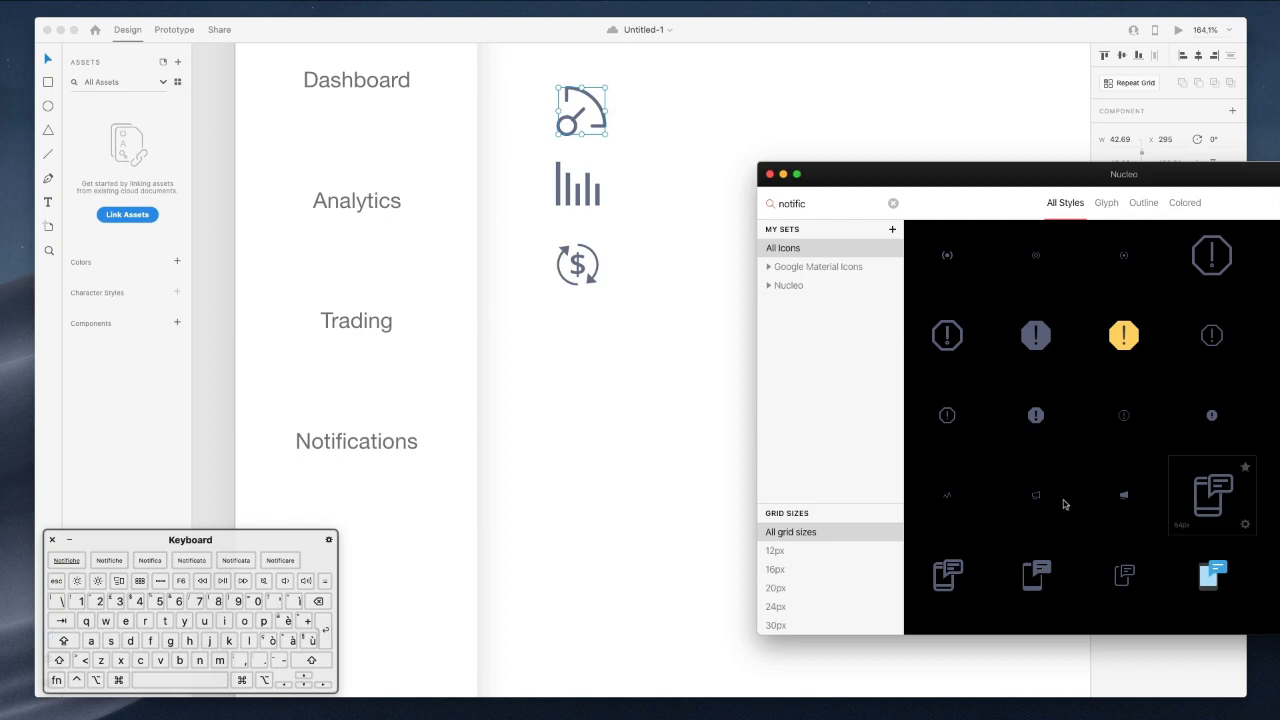
left_click_drag(1012, 500, 607, 393)
left_click(1141, 438)
key("Up")
key("Up")
key("Up")
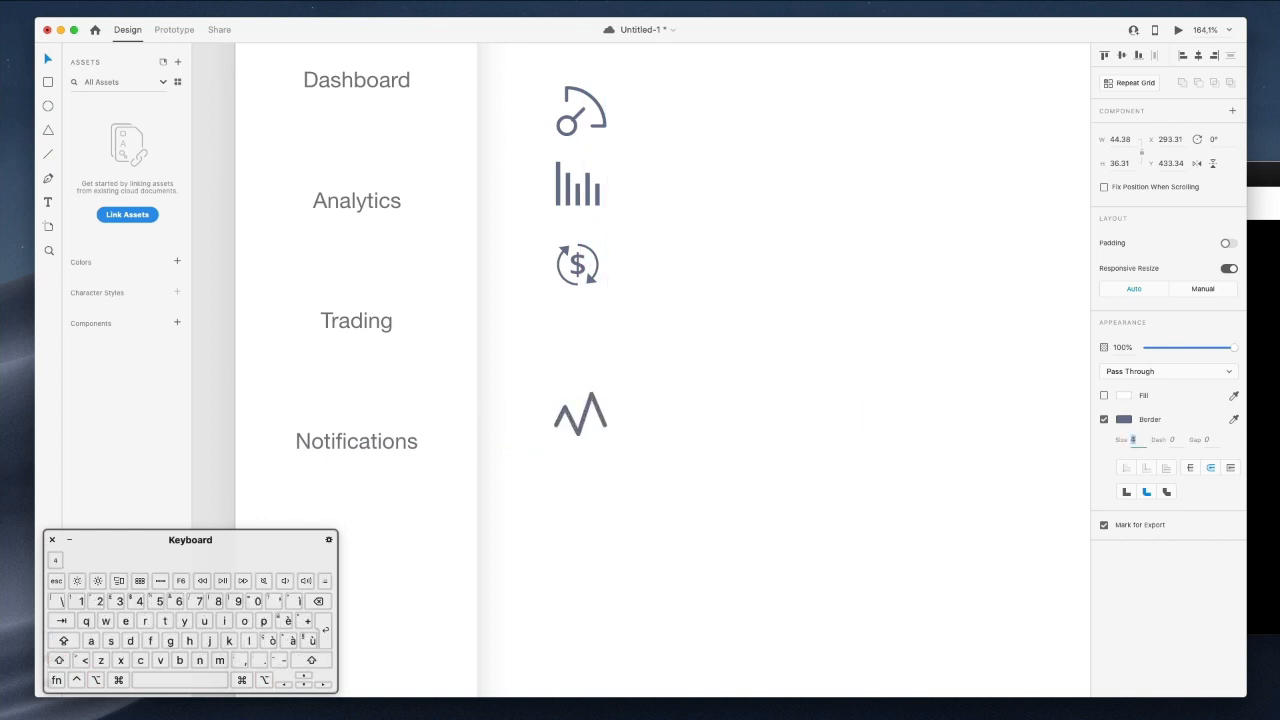
left_click(671, 286)
Move the zigzag icon up under the dollar icon and adjust the gauge icon's position.
left_click_drag(588, 408, 606, 335)
left_click(593, 112)
left_click(605, 105)
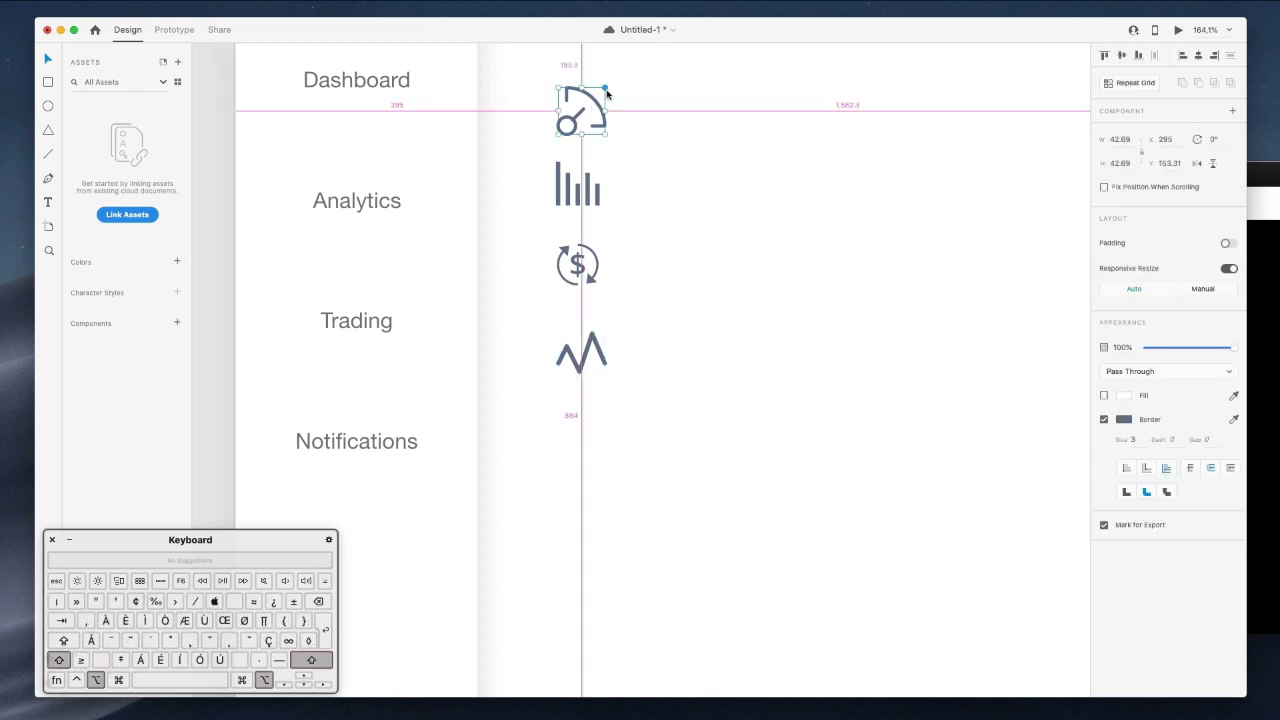
left_click_drag(582, 114, 581, 115)
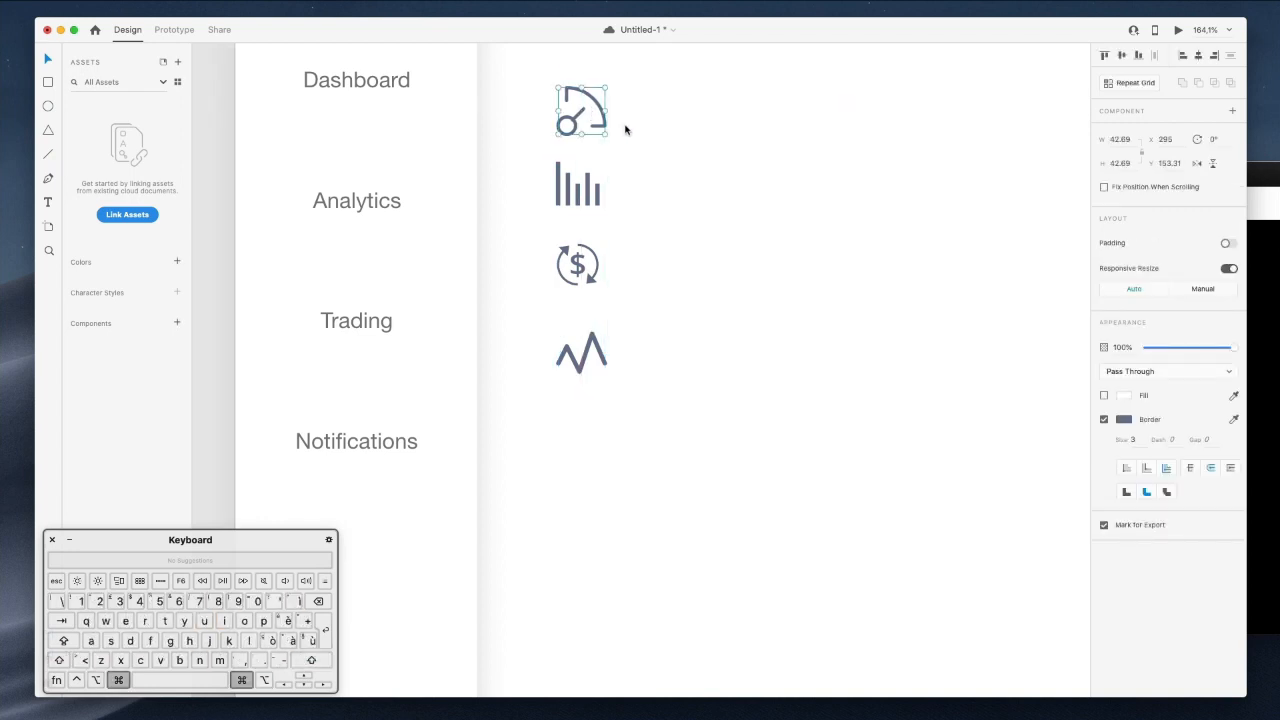
Delete the small logout glyph and move the Nucleo window to the left.
scroll(626, 129, "down", 4)
scroll(626, 130, "down", 8)
left_click_drag(541, 363, 618, 464)
scroll(591, 434, "down", 1)
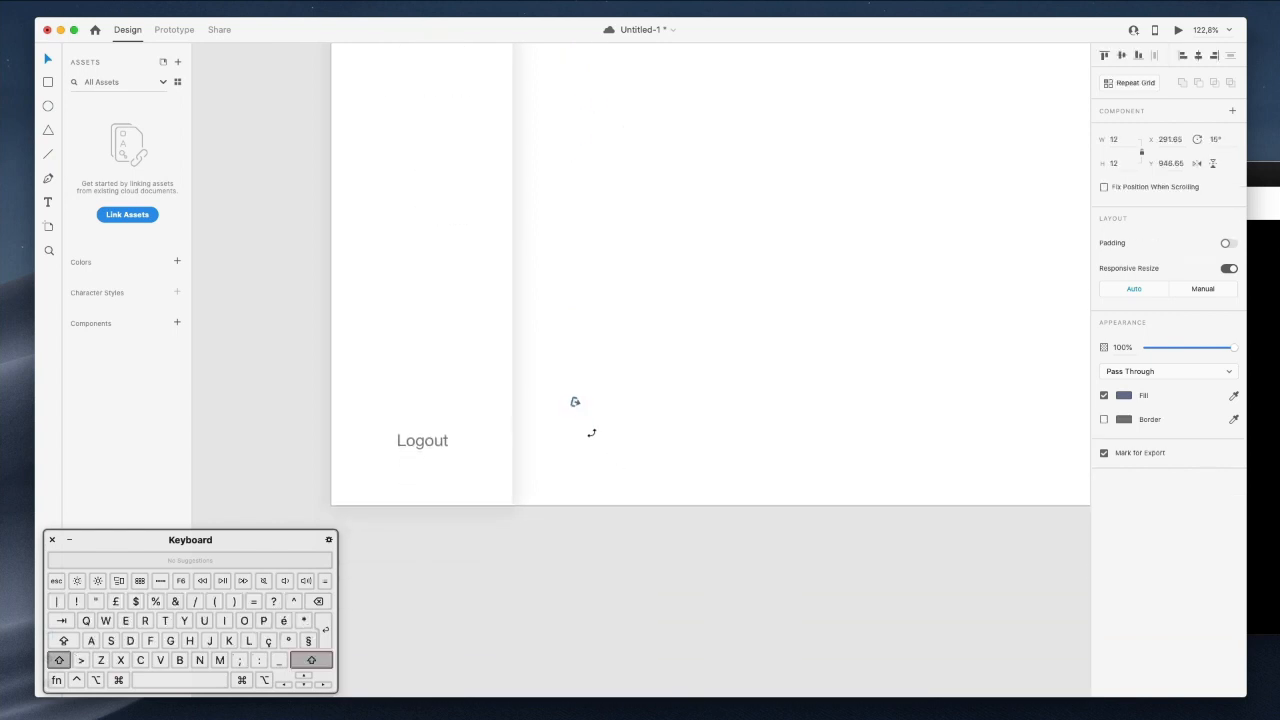
left_click_drag(584, 411, 588, 118)
scroll(618, 404, "up", 5)
left_click_drag(593, 383, 597, 269)
scroll(597, 267, "up", 3)
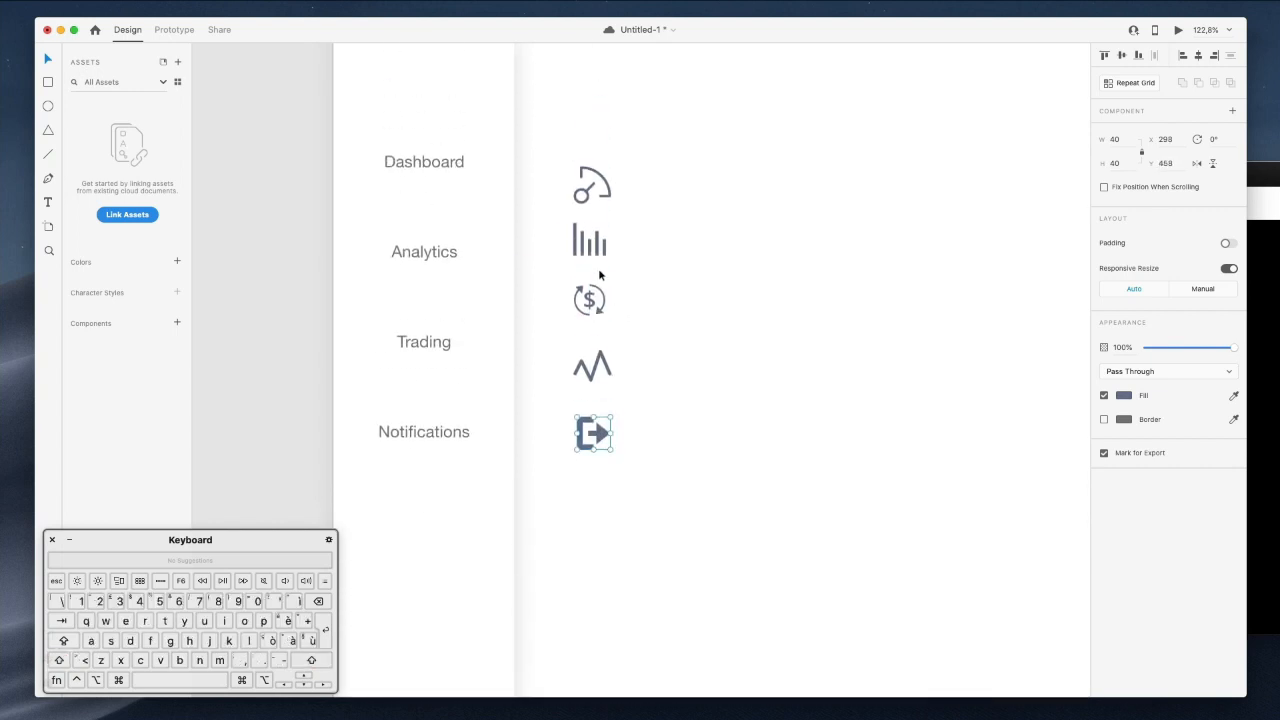
key("Delete")
left_click_drag(1279, 173, 1032, 166)
Search Nucleo for 'logout', place the outline logout icon and thicken its stroke.
double_click(543, 197)
type("l")
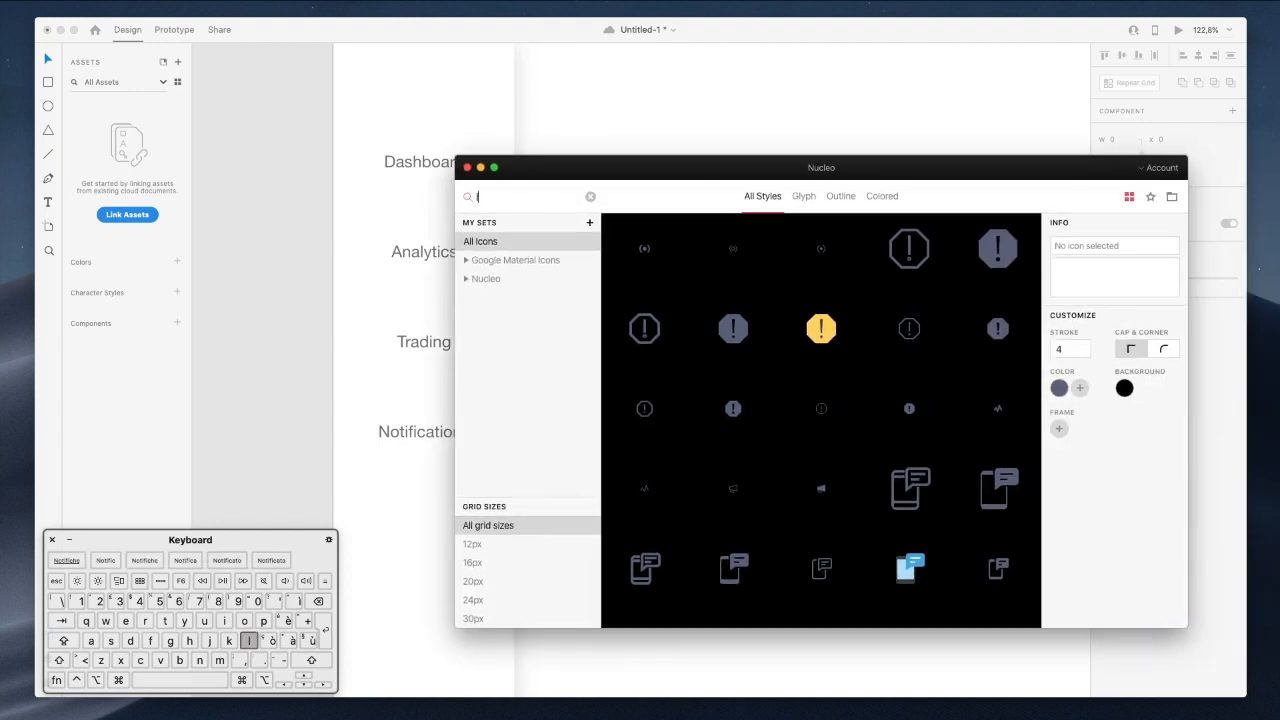
type("ogout")
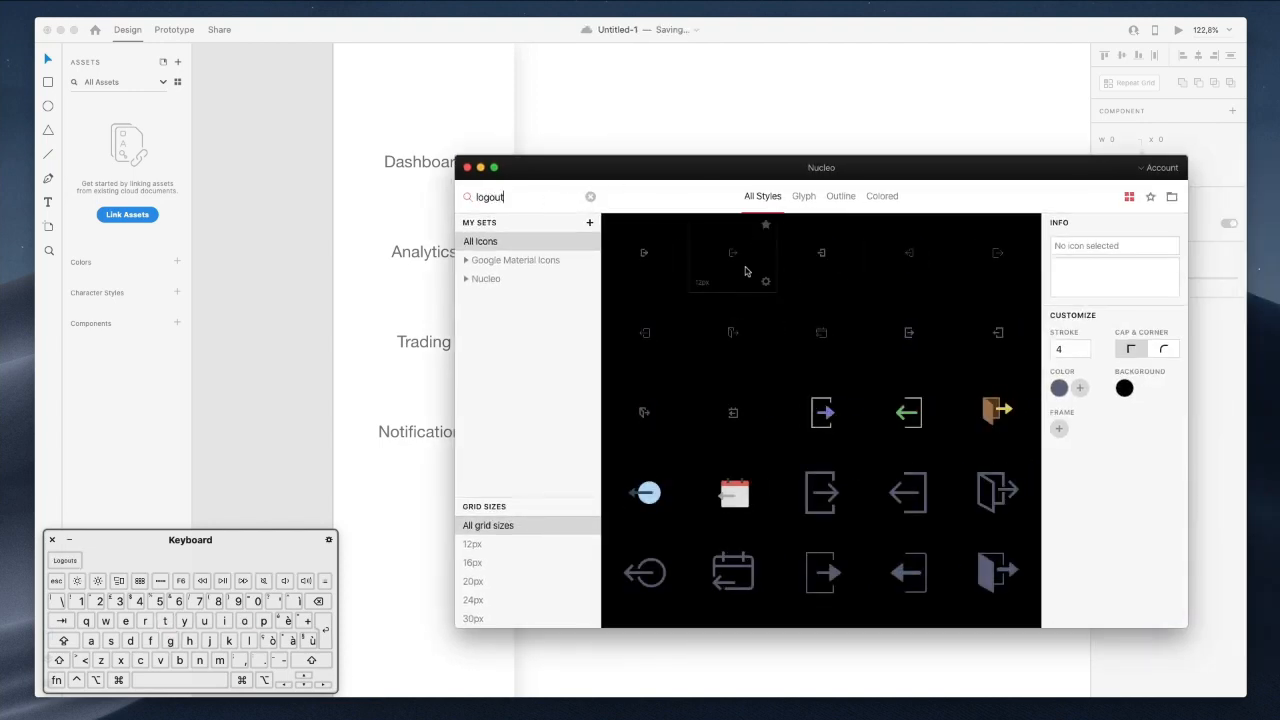
left_click_drag(731, 263, 695, 111)
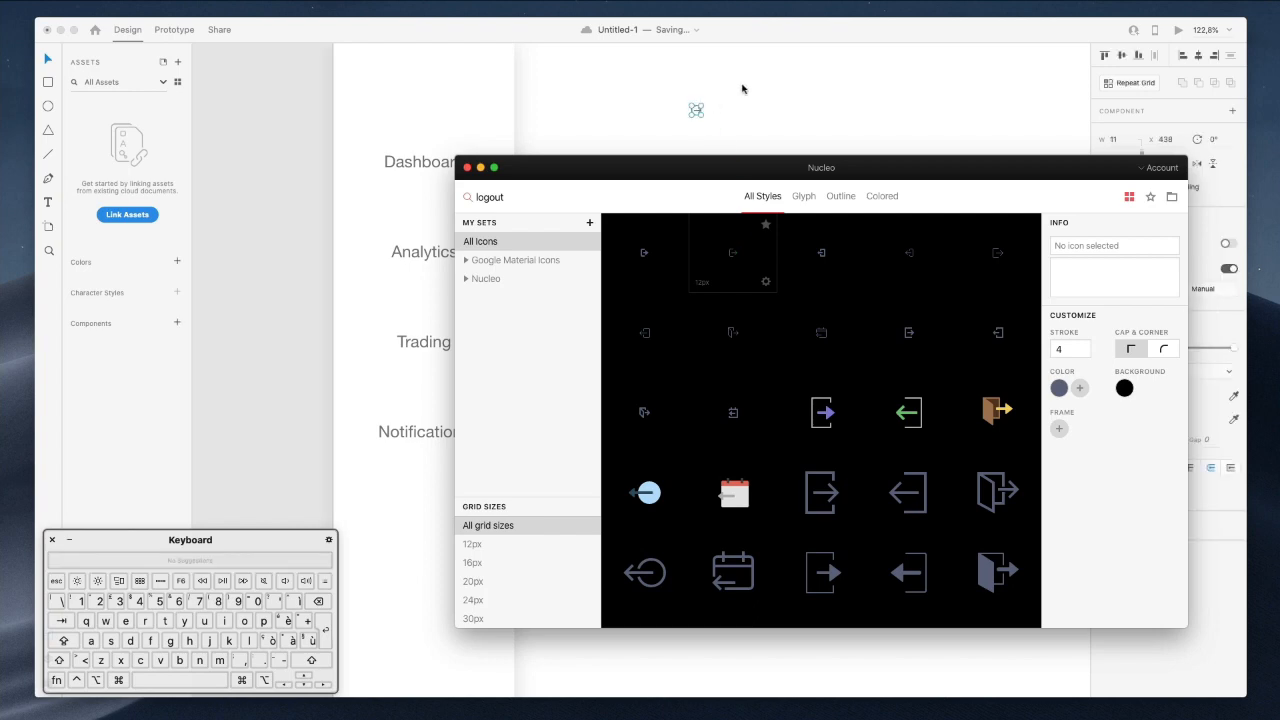
left_click_drag(703, 120, 586, 424)
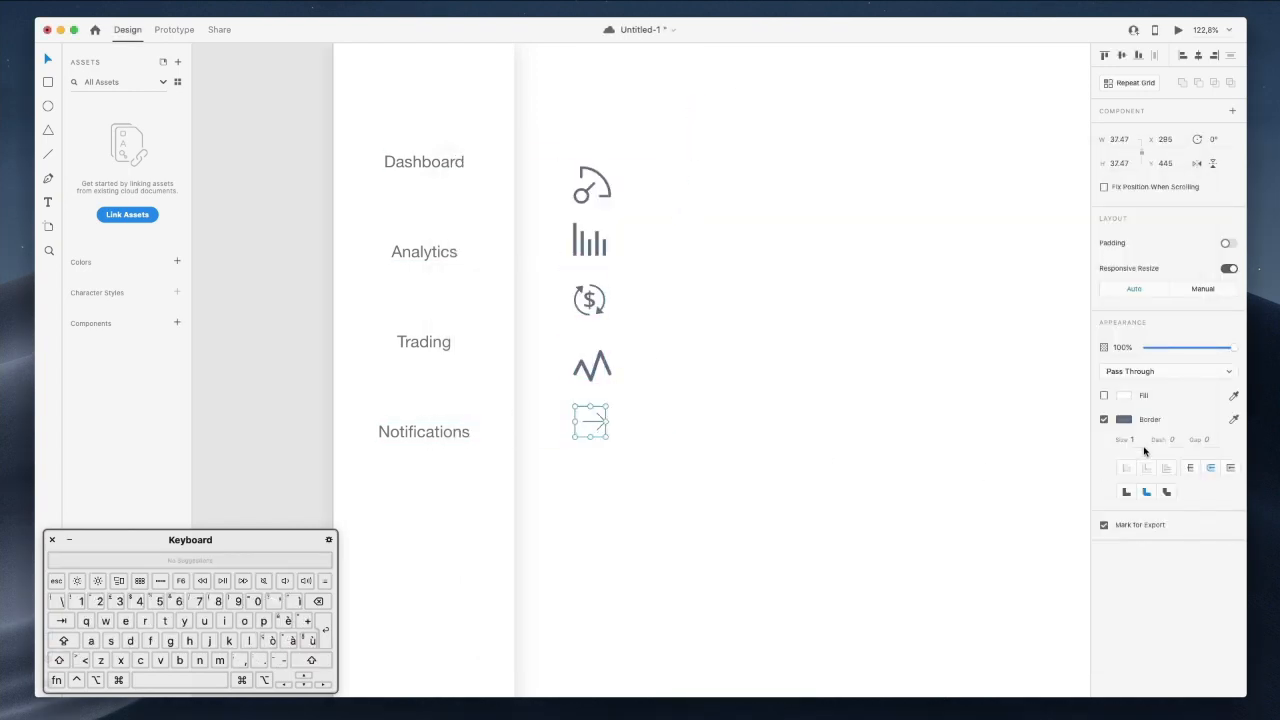
left_click(1134, 440)
key("Up")
key("Up")
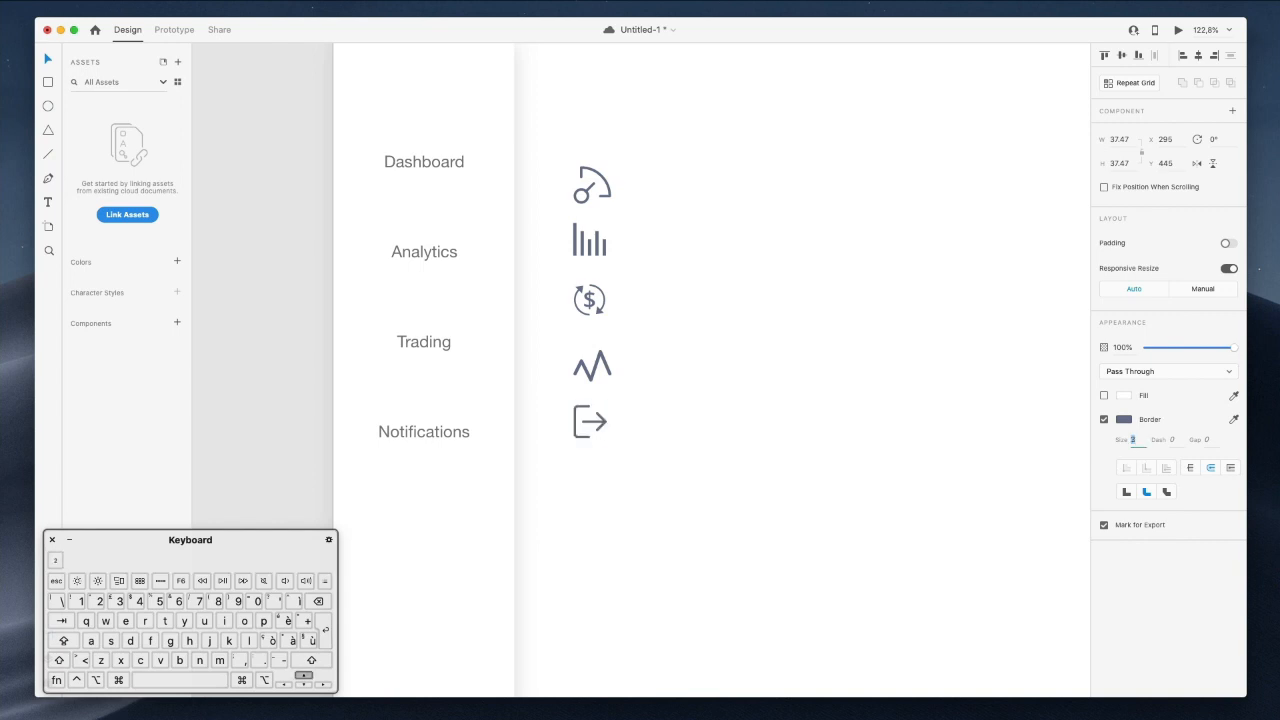
left_click(671, 323)
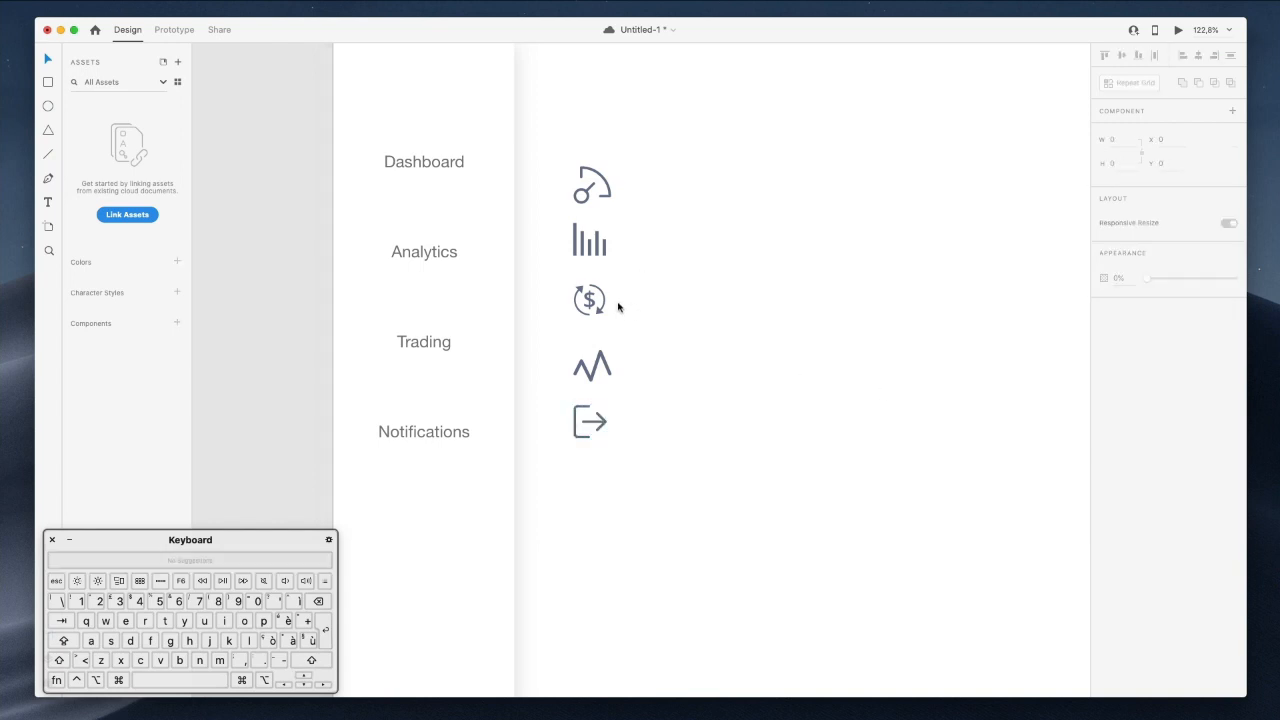
Adjust the zigzag icon's stroke and move the logout icon down to the Logout row.
left_click(606, 360)
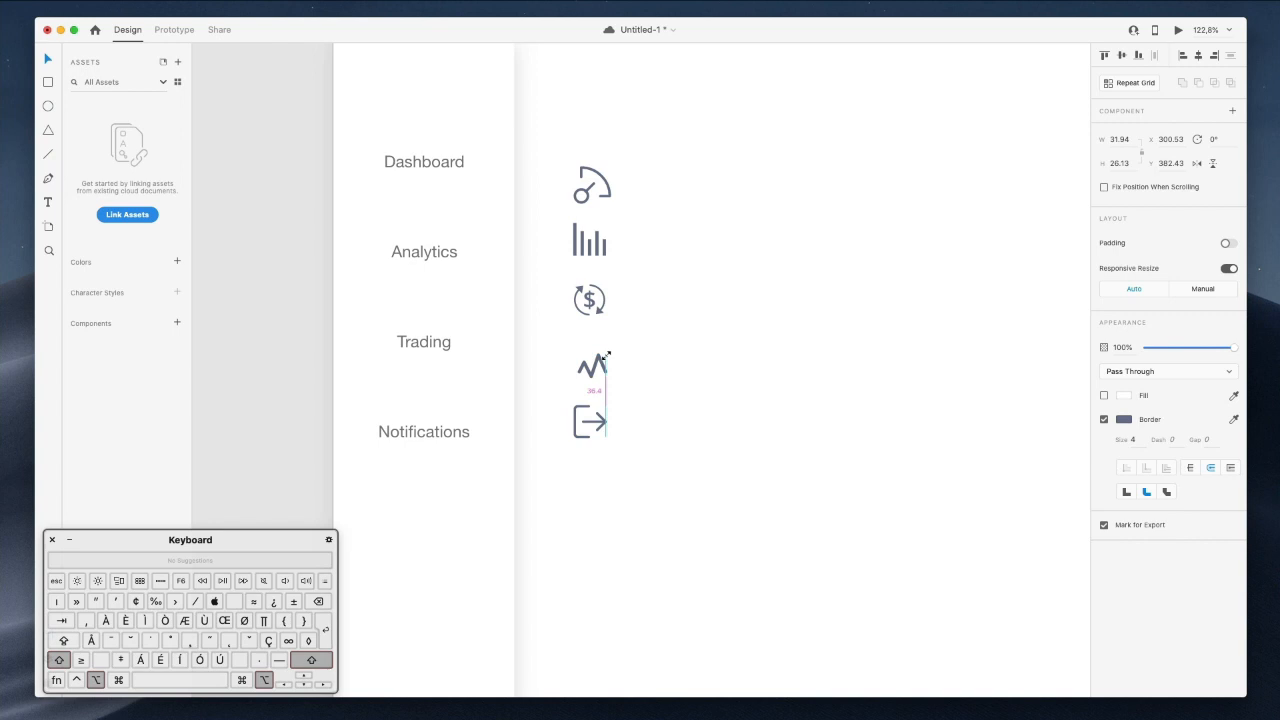
left_click(1139, 441)
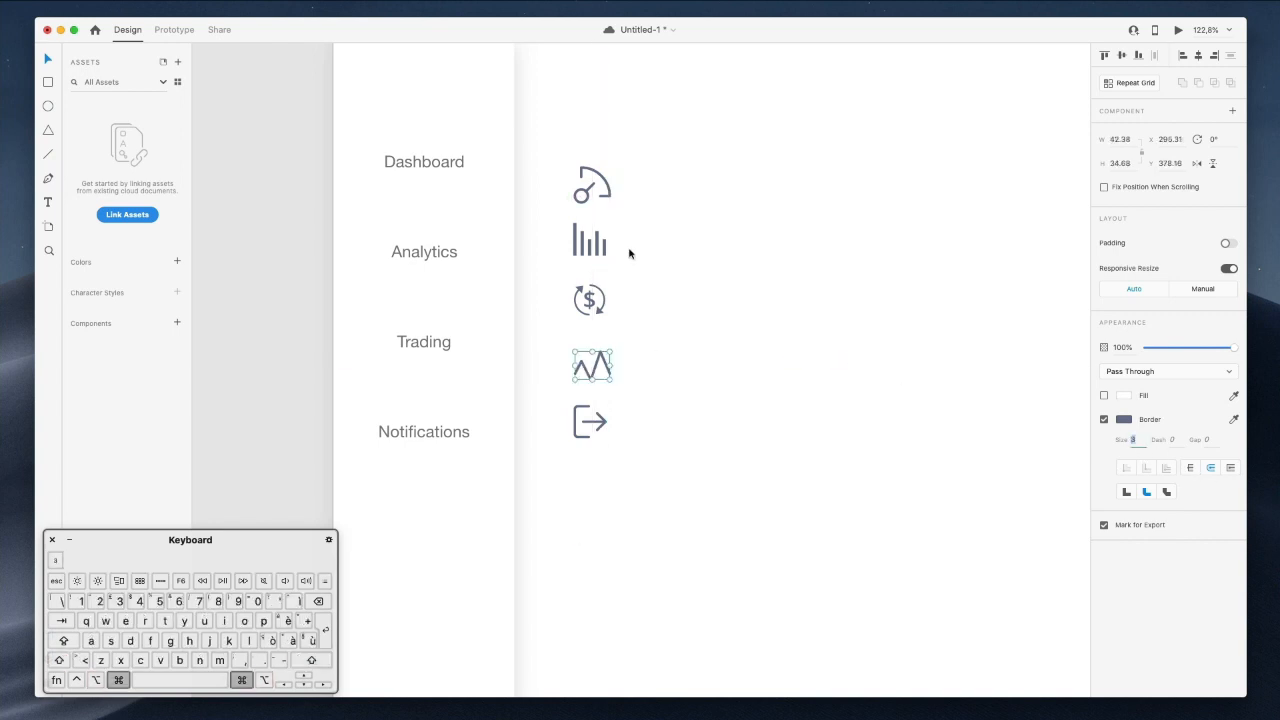
scroll(629, 251, "down", 2)
scroll(660, 262, "down", 3)
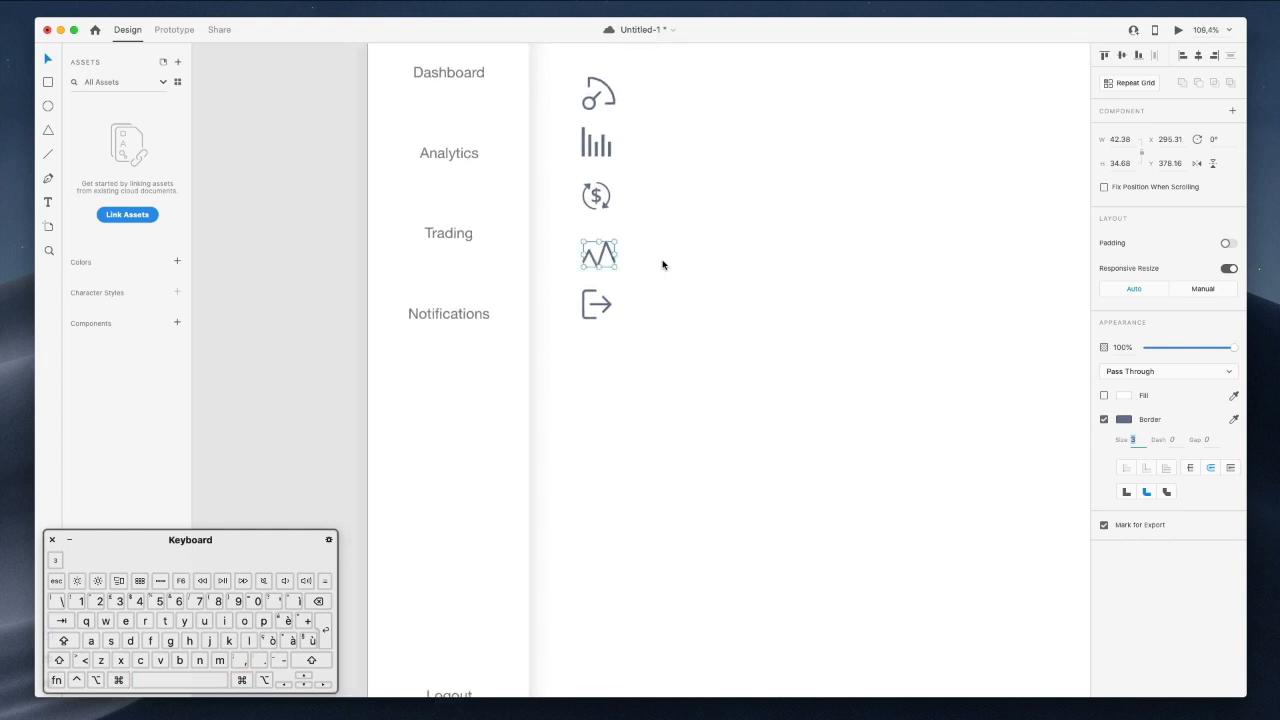
scroll(608, 218, "down", 3)
left_click_drag(600, 203, 560, 554)
scroll(560, 556, "up", 1)
scroll(560, 556, "up", 1)
Resize the dollar icon to match the others and set its stroke to 2.5.
left_click_drag(558, 75, 669, 657)
scroll(893, 478, "up", 2)
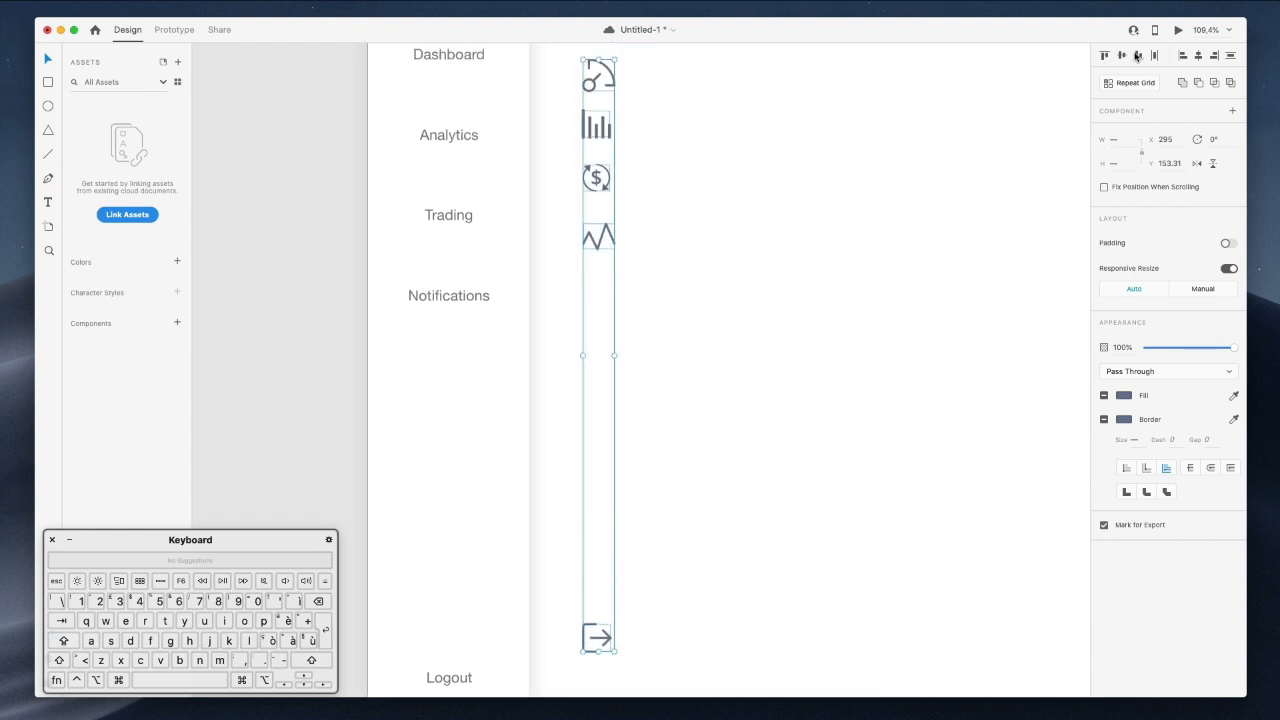
left_click(659, 165)
left_click(595, 186)
left_click_drag(610, 191, 617, 199)
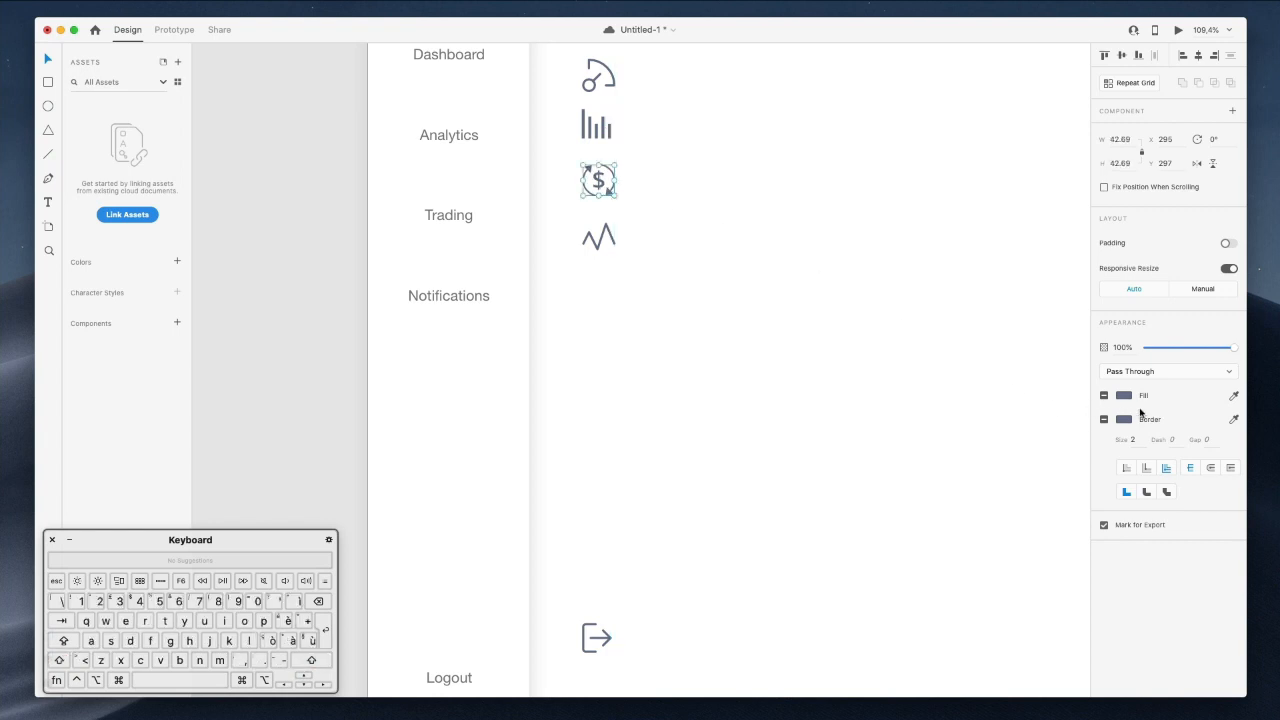
left_click(1133, 440)
type("2.5")
key("Return")
left_click(698, 278)
scroll(698, 278, "up", 2)
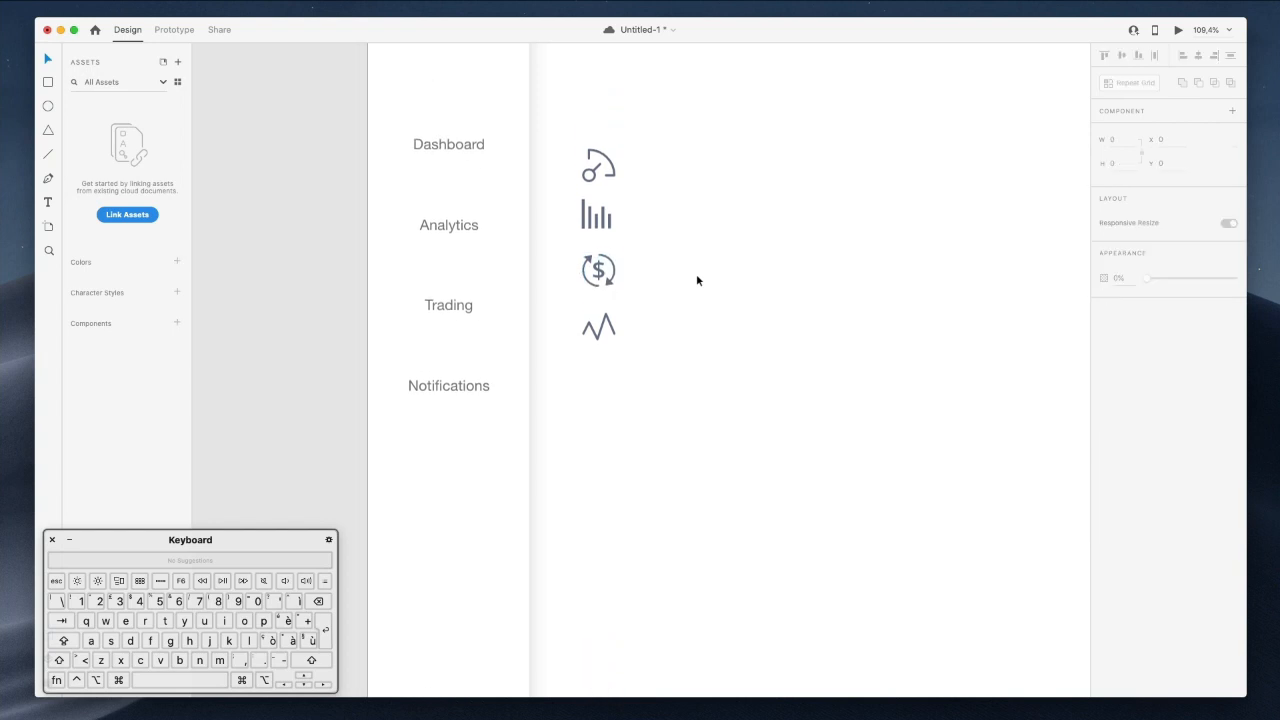
Move the five-icon column onto the nav labels, then fine-tune the Notifications and Analytics icons.
scroll(607, 220, "down", 1)
left_click_drag(564, 146, 637, 590)
left_click_drag(596, 200, 467, 203)
left_click(712, 298)
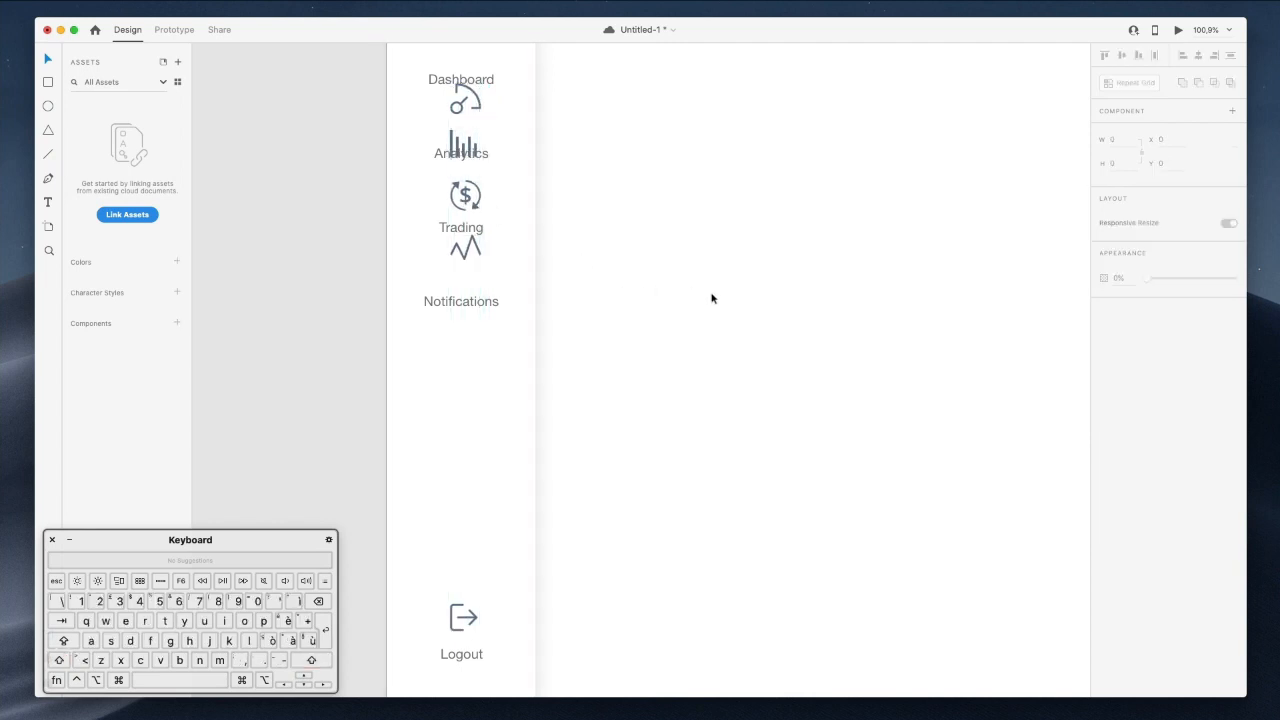
left_click_drag(462, 260, 461, 285)
left_click_drag(461, 285, 463, 211)
scroll(467, 204, "up", 4)
left_click_drag(459, 307, 460, 288)
left_click(464, 213)
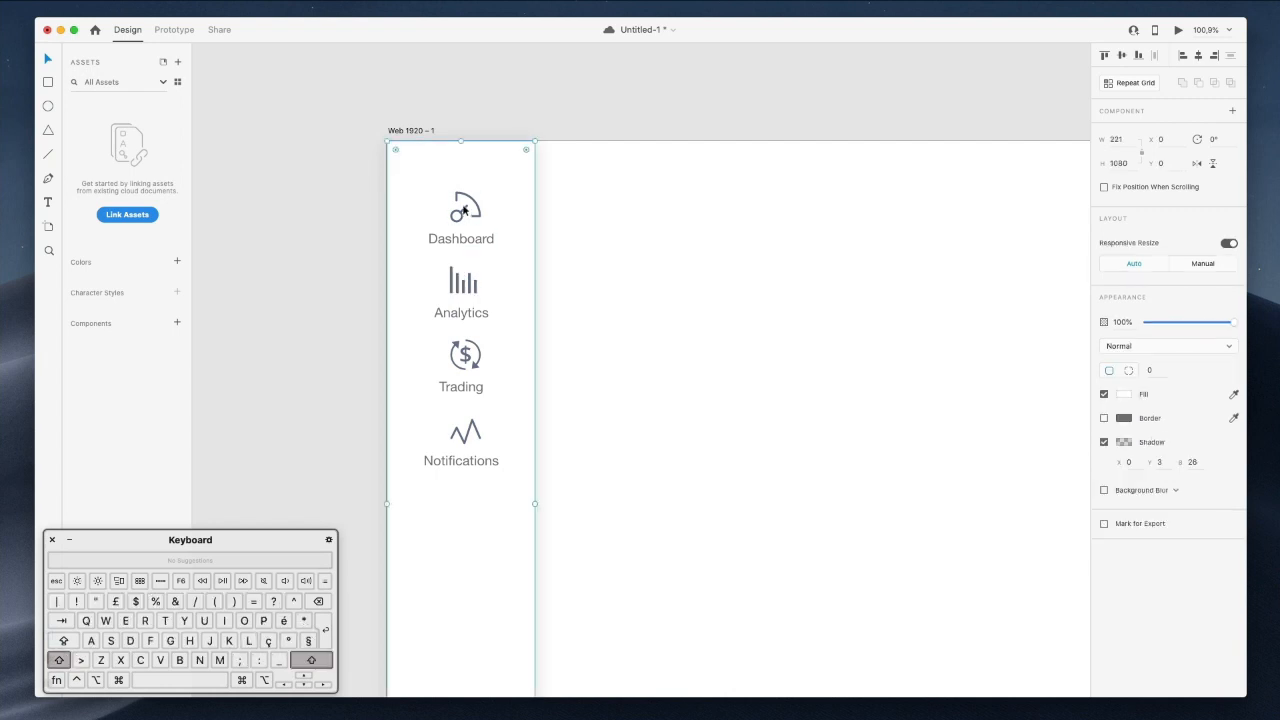
Nudge the Dashboard icon up to even its gap above the label.
key("super+z")
left_click(463, 213)
key("alt")
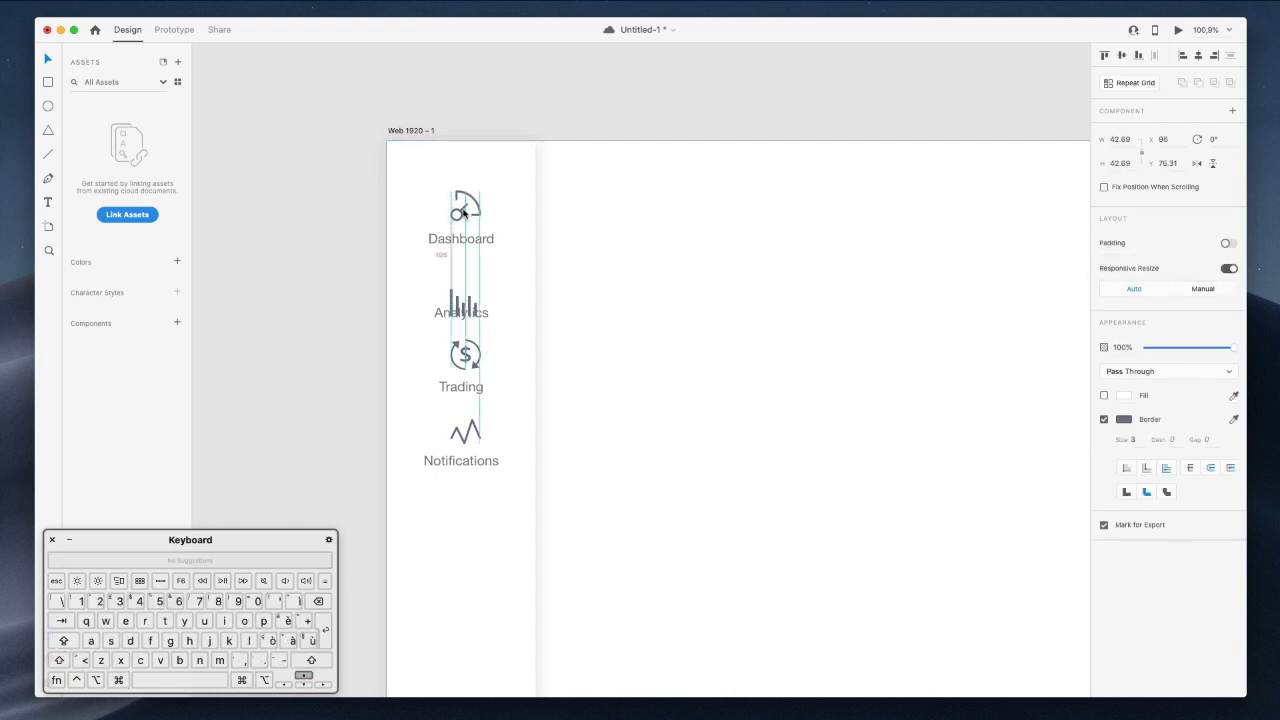
mouse_move(468, 246)
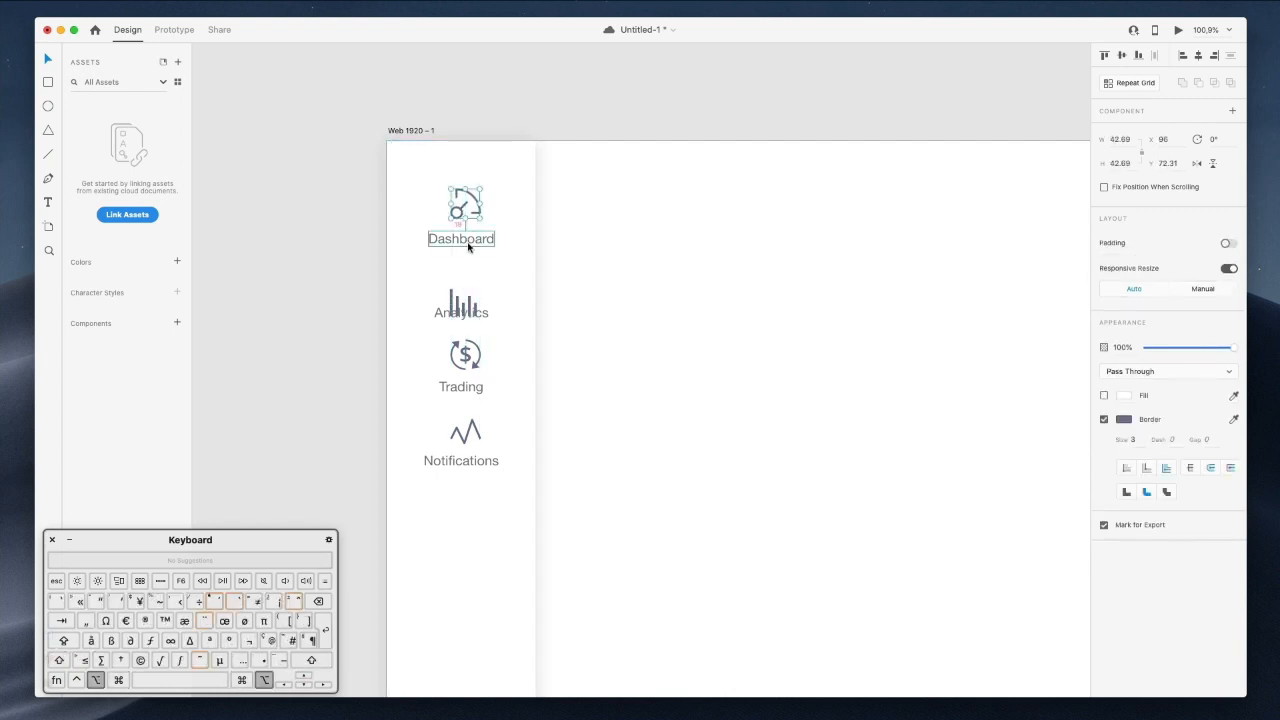
key("Up")
key("Up")
key("alt")
Nudge the Analytics icon up to match the icon-to-label spacing.
left_click(461, 306)
left_click(458, 306)
key("shift+Up")
key("shift+Up")
key("shift+Up")
scroll(458, 306, "up", 3)
scroll(458, 306, "up", 1)
key("alt")
key("Up")
key("Up")
key("Up")
key("Up")
key("alt")
key("Up")
key("Up")
scroll(478, 323, "down", 3)
Nudge the dollar icon into line above Trading and save the document.
left_click(464, 252)
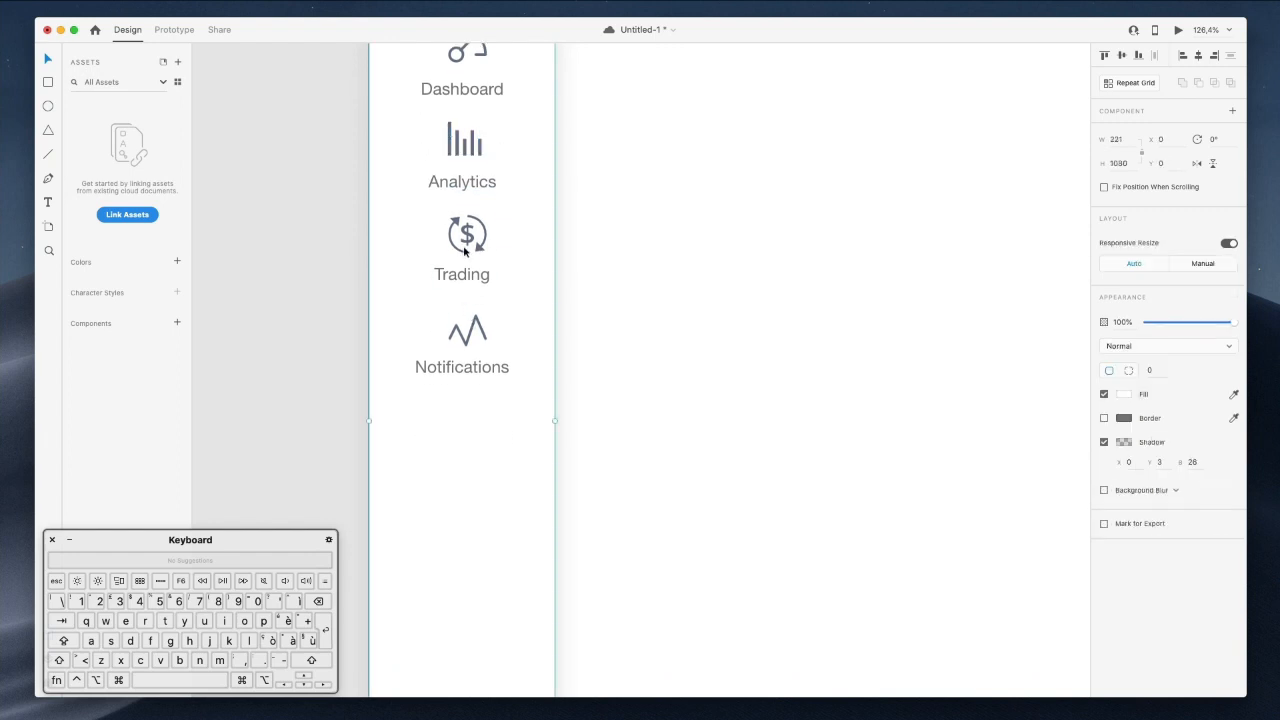
double_click(459, 252)
key("alt")
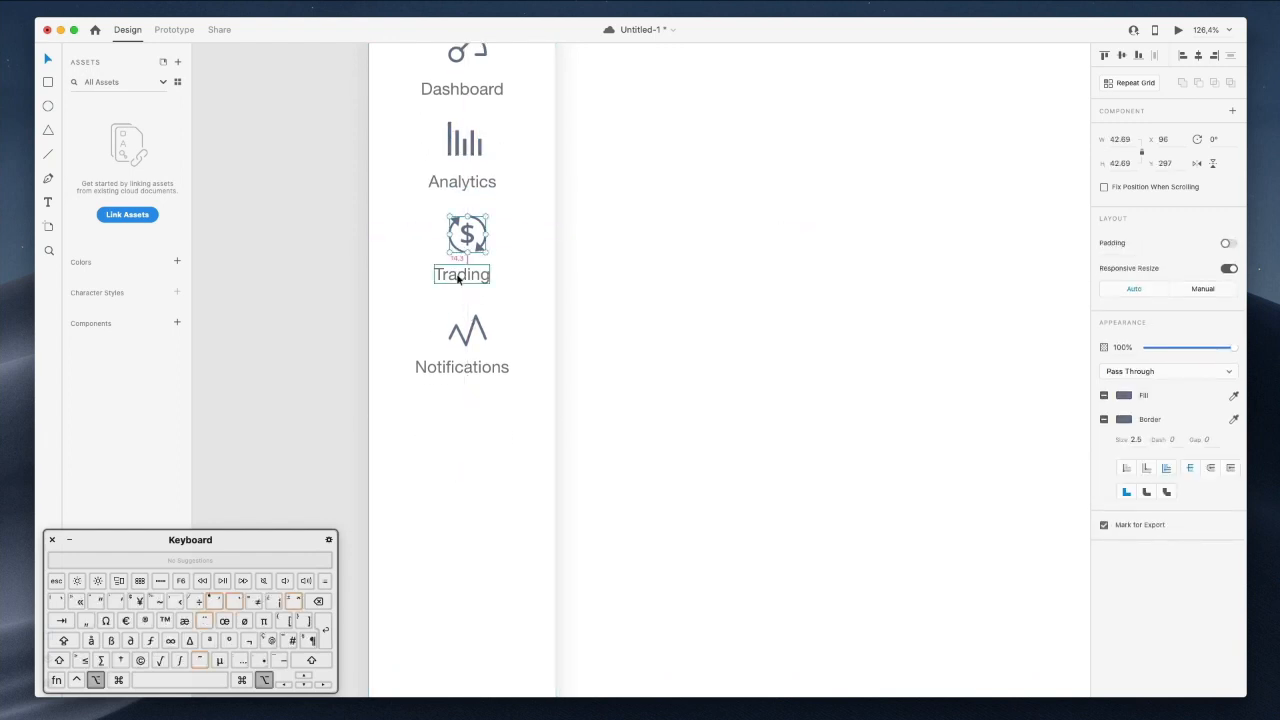
key("Up")
key("Up")
key("Up")
key("Up")
key("Up")
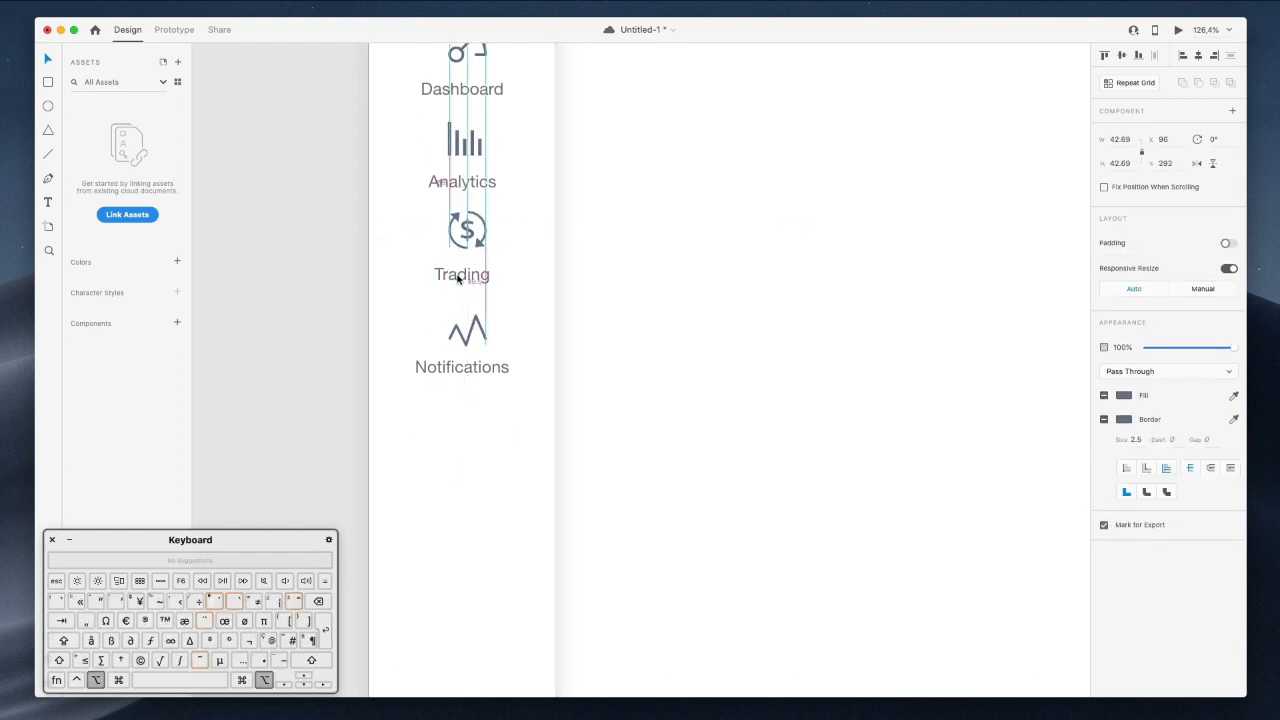
key("Down")
key("Down")
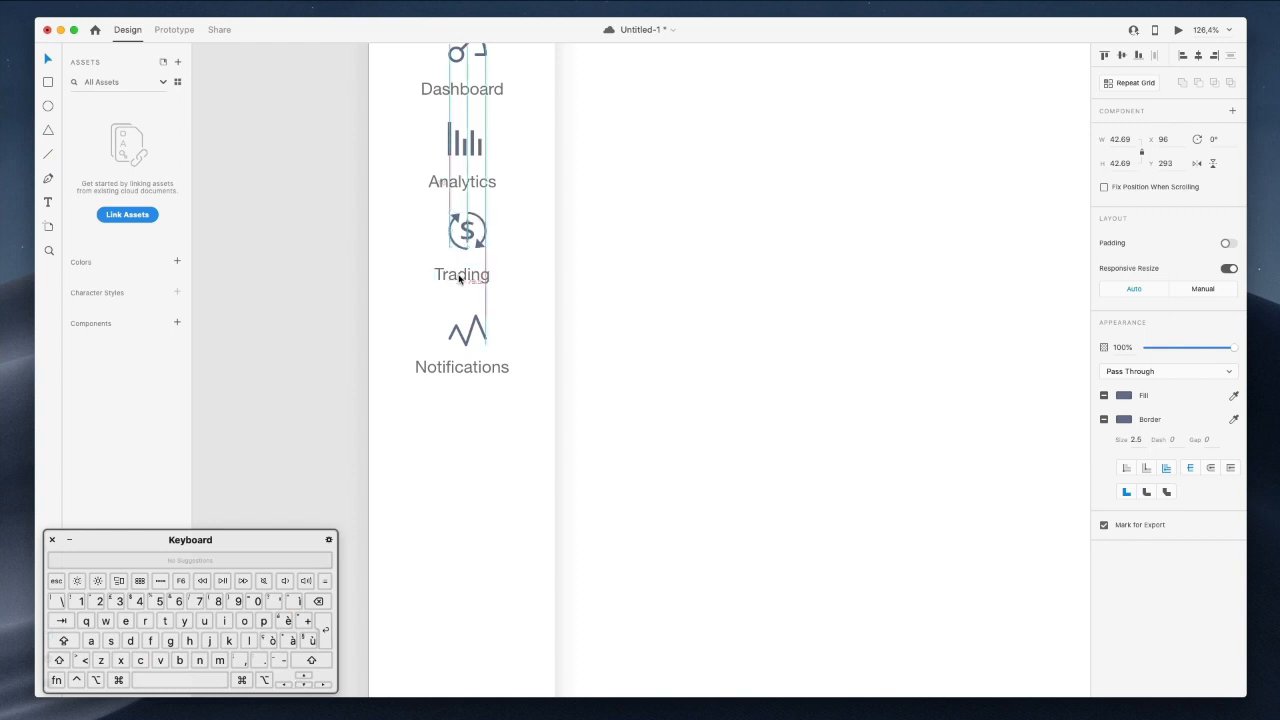
key("Left")
key("Left")
key("Left")
key("Left")
key("Left")
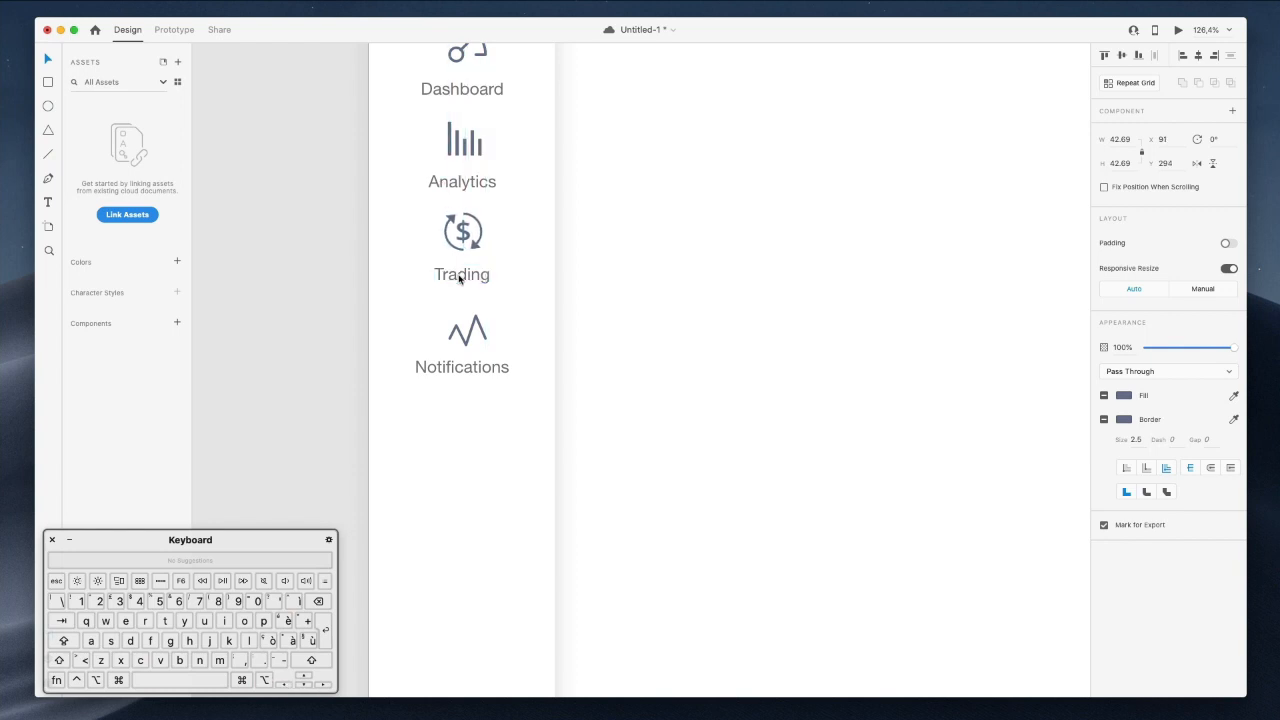
left_click(470, 340)
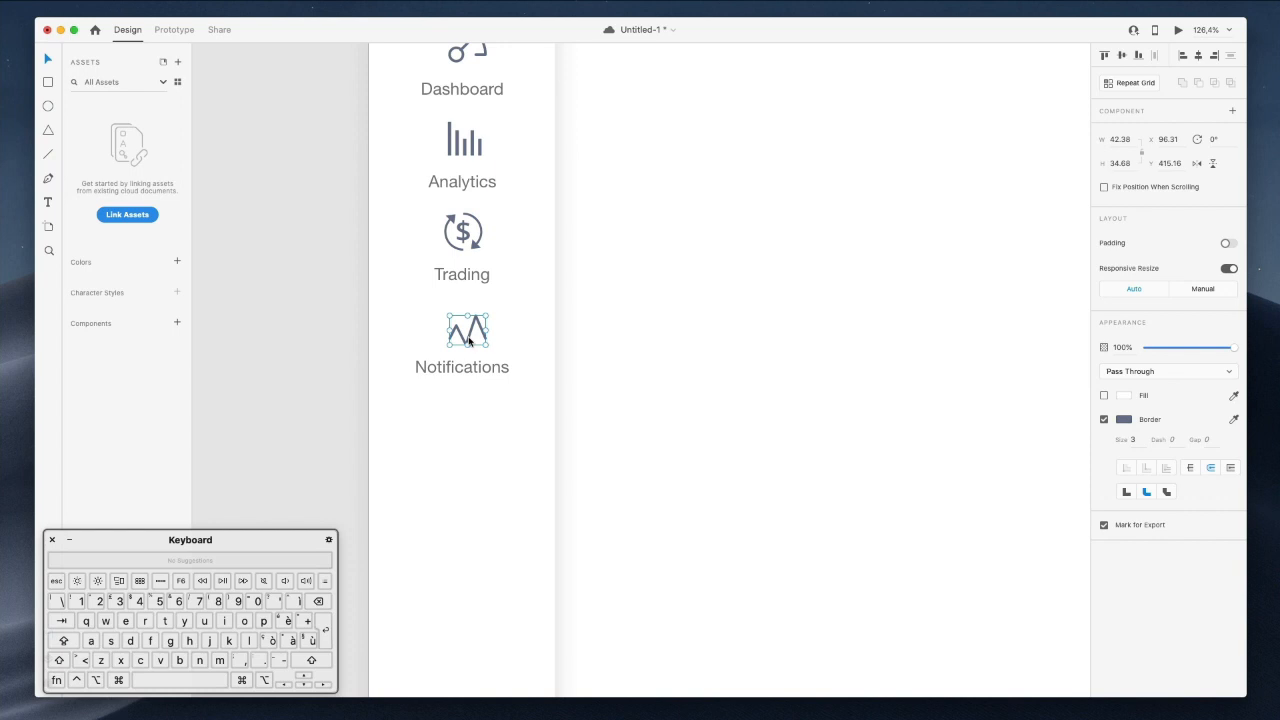
scroll(478, 260, "up", 5)
scroll(489, 264, "down", 1)
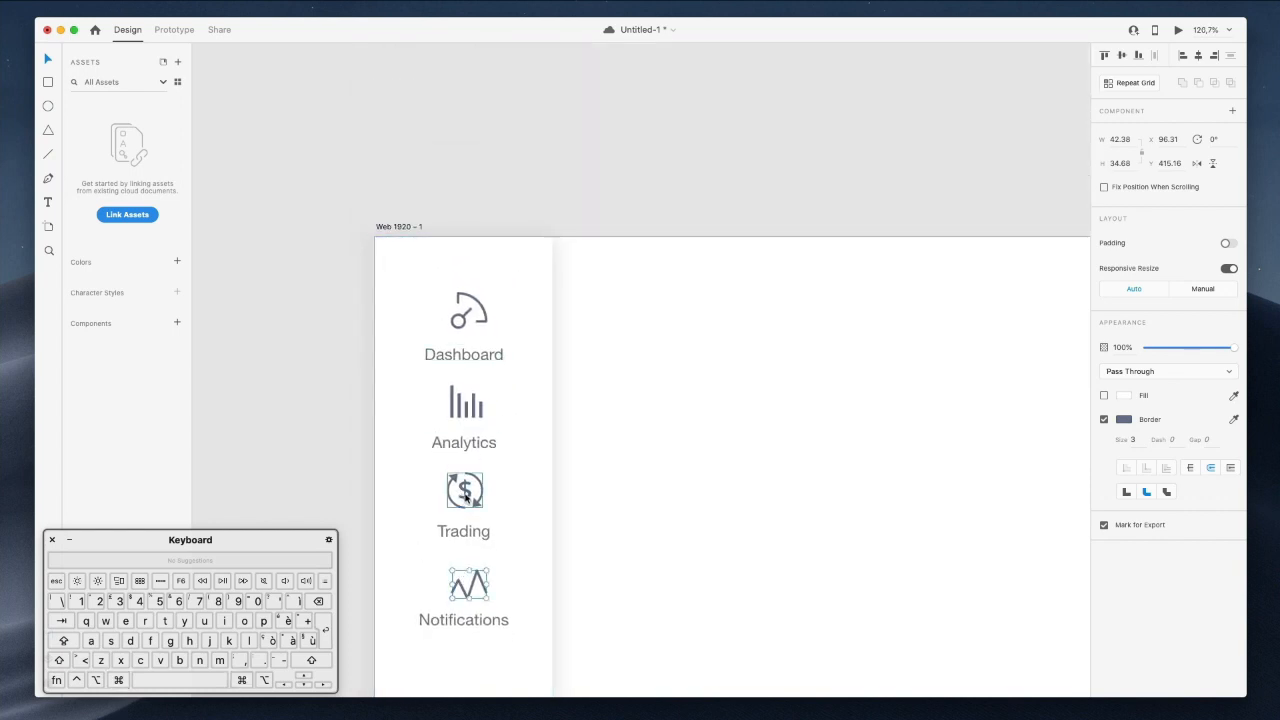
key("super+s")
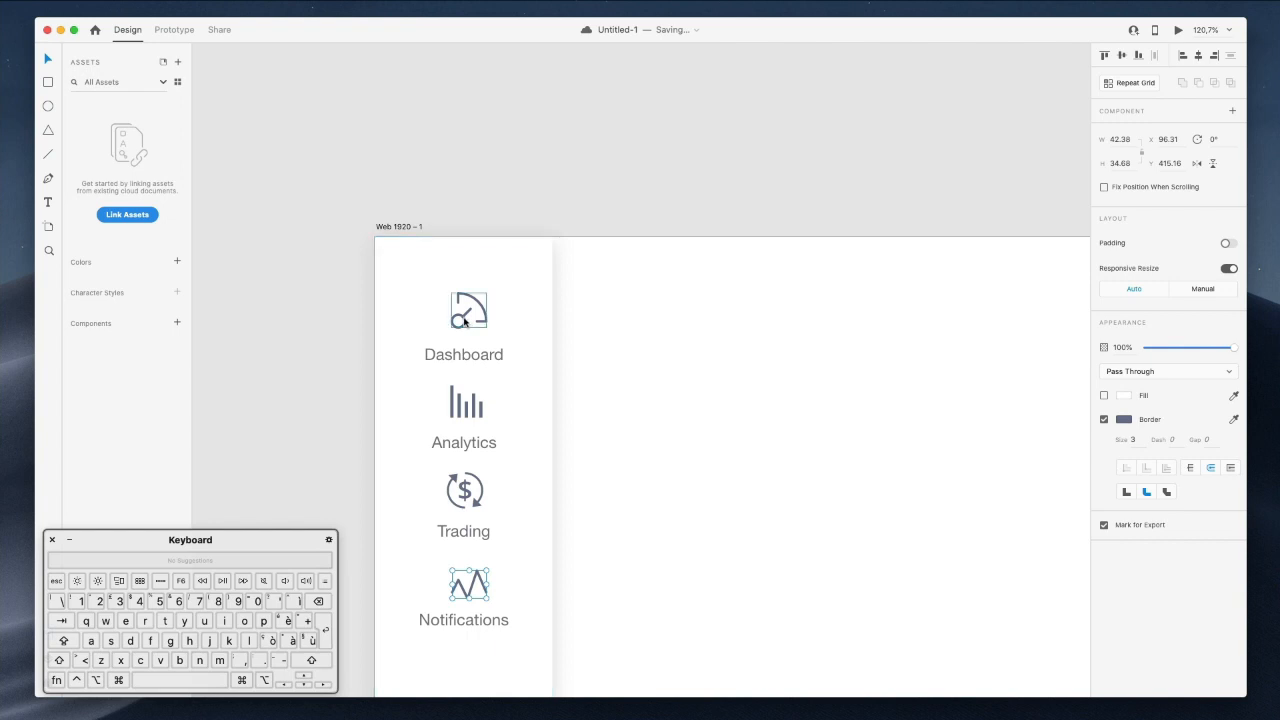
Give the Dashboard gauge icon a bright blue border colour.
left_click(466, 316, "super")
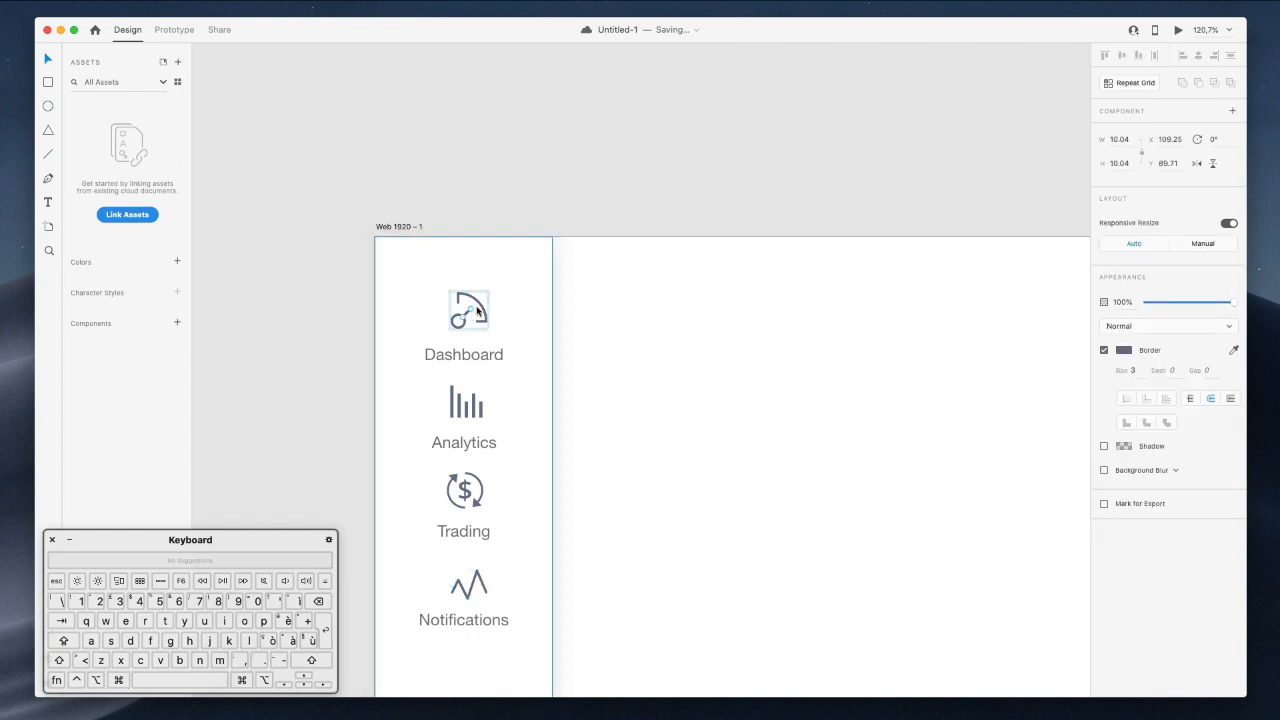
left_click(467, 330)
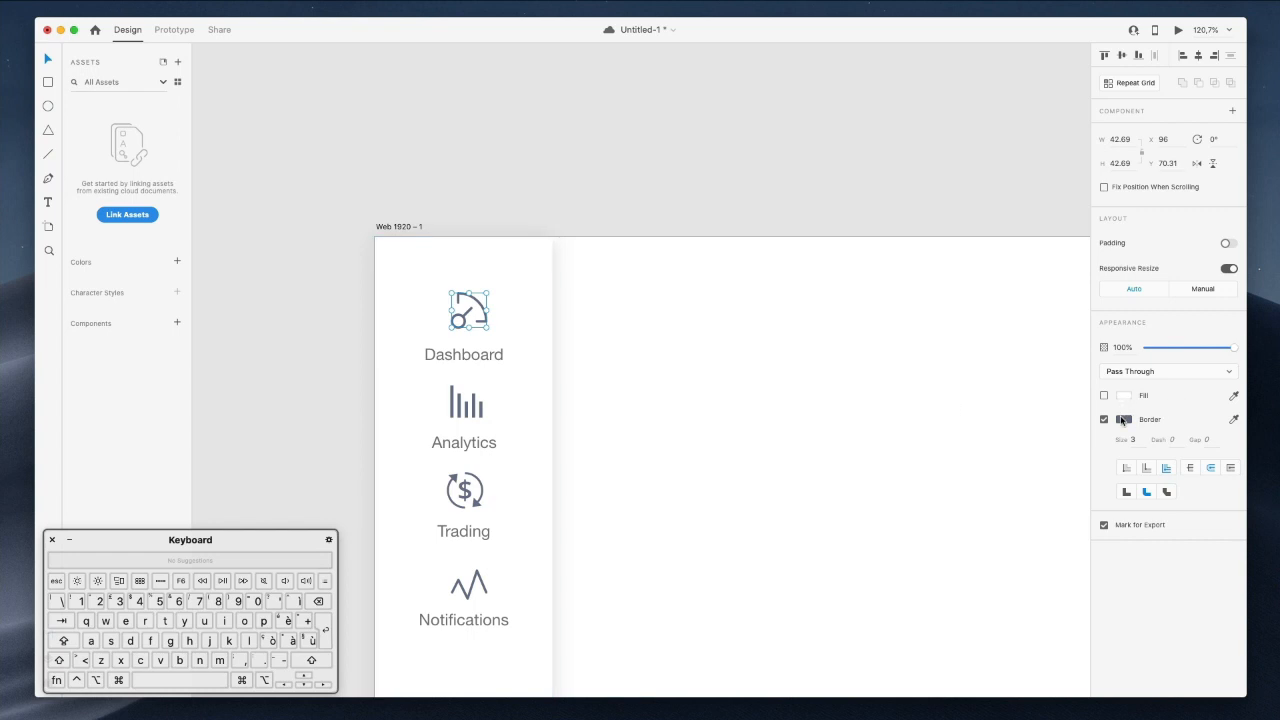
left_click(1122, 420)
left_click_drag(1048, 390, 1056, 320)
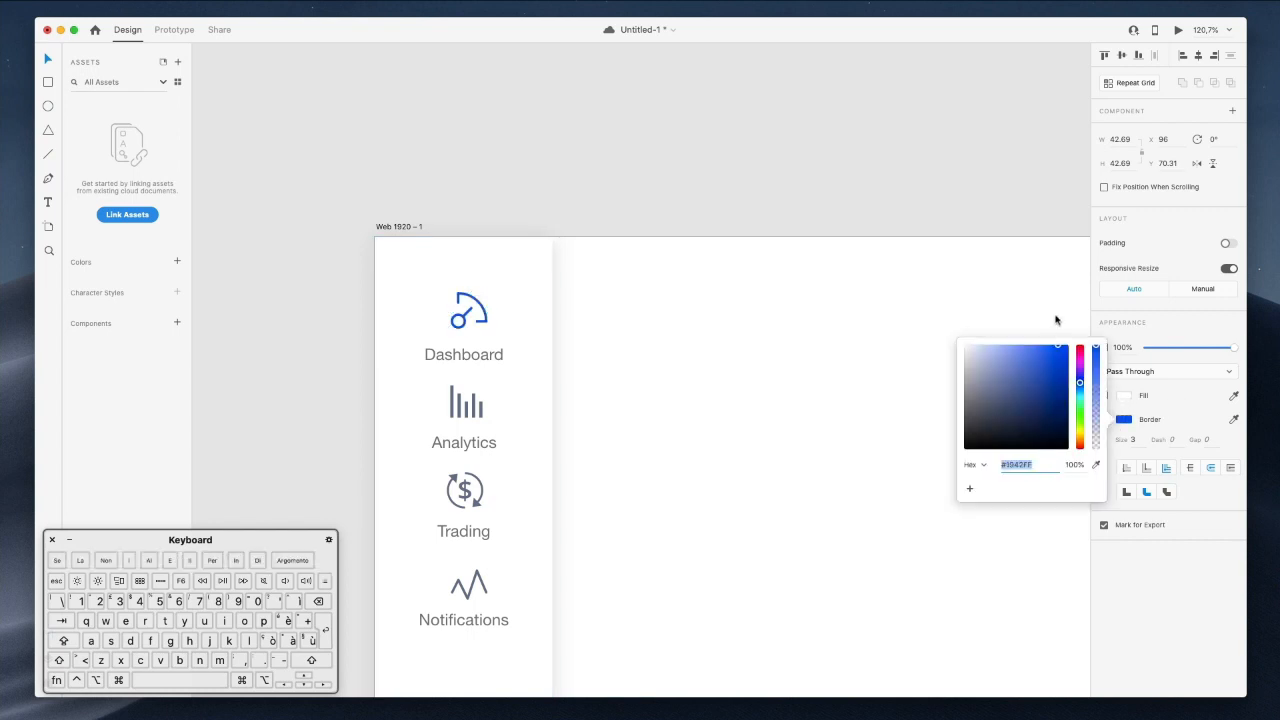
left_click(1053, 319)
left_click_drag(1077, 382, 1078, 388)
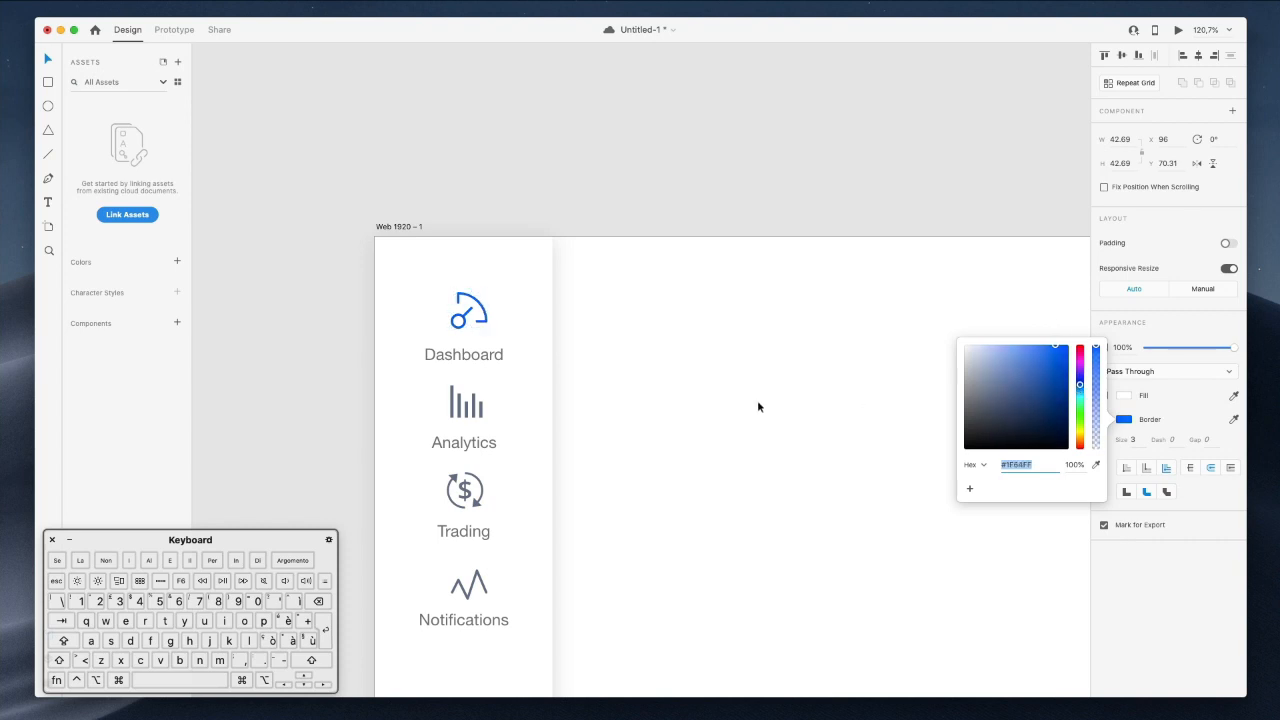
left_click(675, 376)
scroll(555, 258, "down", 3)
scroll(555, 258, "left", 2)
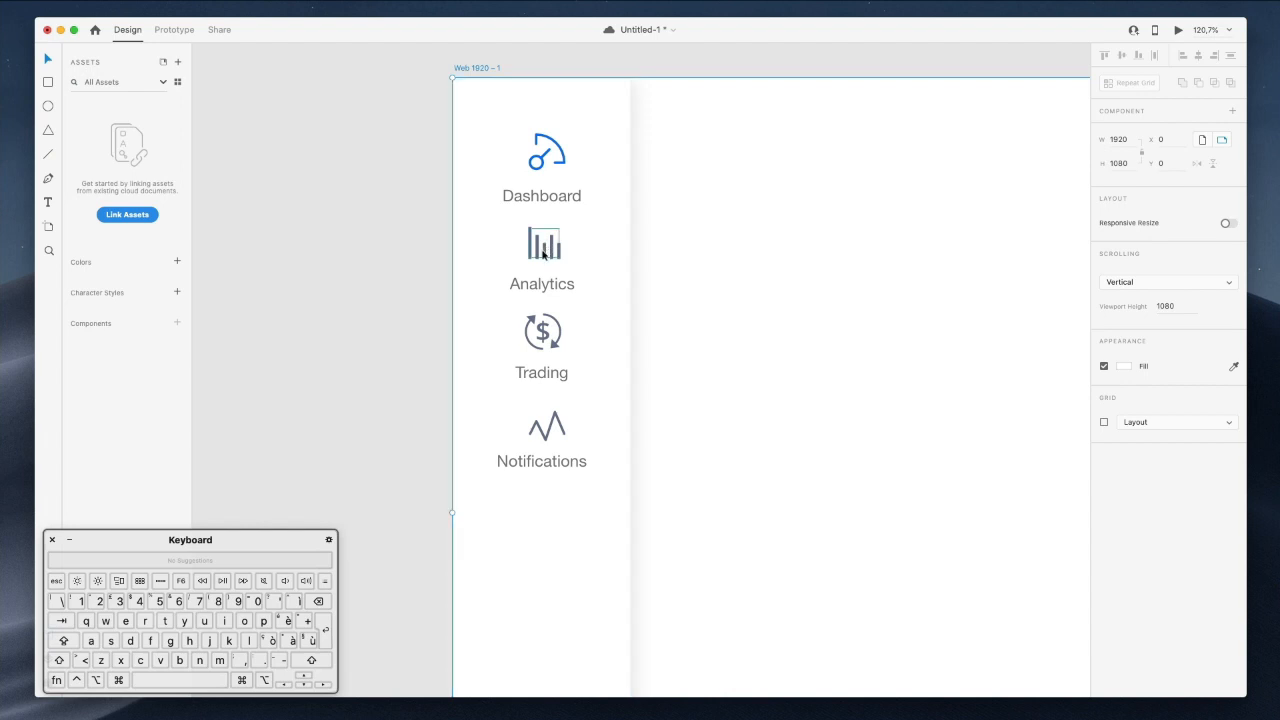
Colour the Analytics, Trading, Notifications and Logout icons' fill and stroke pale grey #B5BAD0.
left_click(546, 250)
left_click(545, 340, "shift")
left_click(540, 438, "shift")
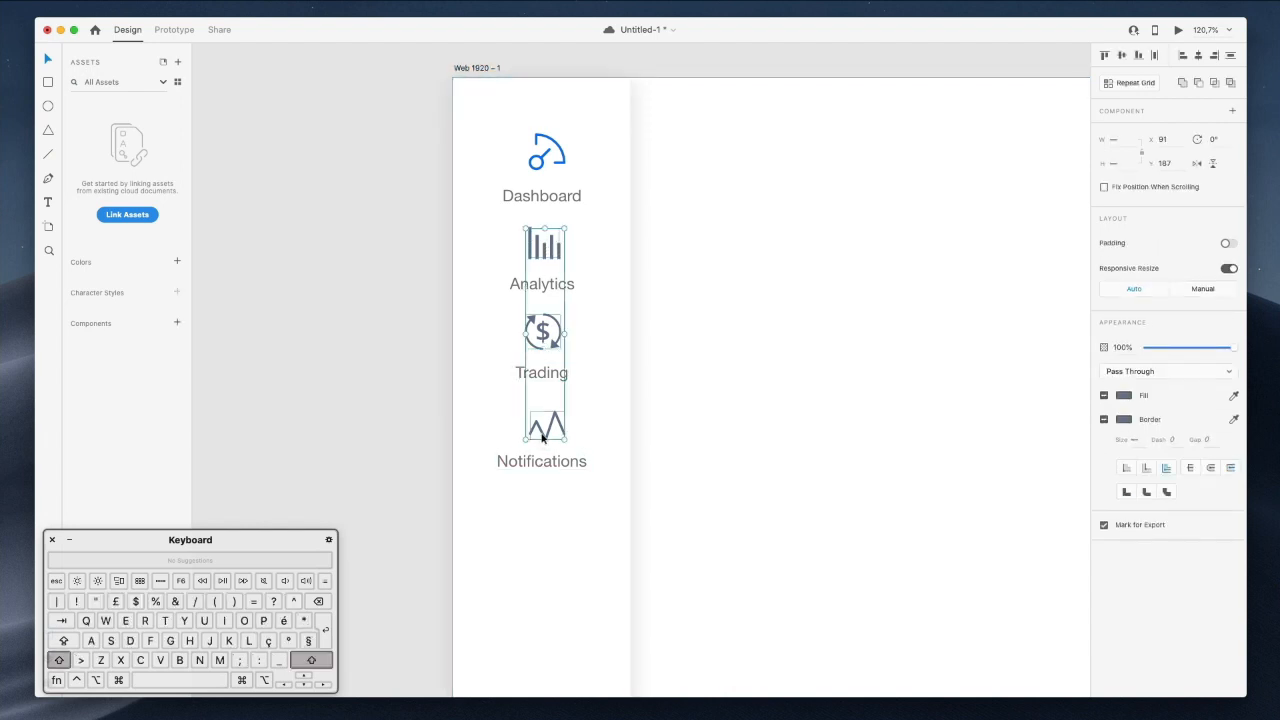
scroll(540, 438, "down", 10)
left_click(546, 268, "shift")
scroll(546, 272, "up", 3)
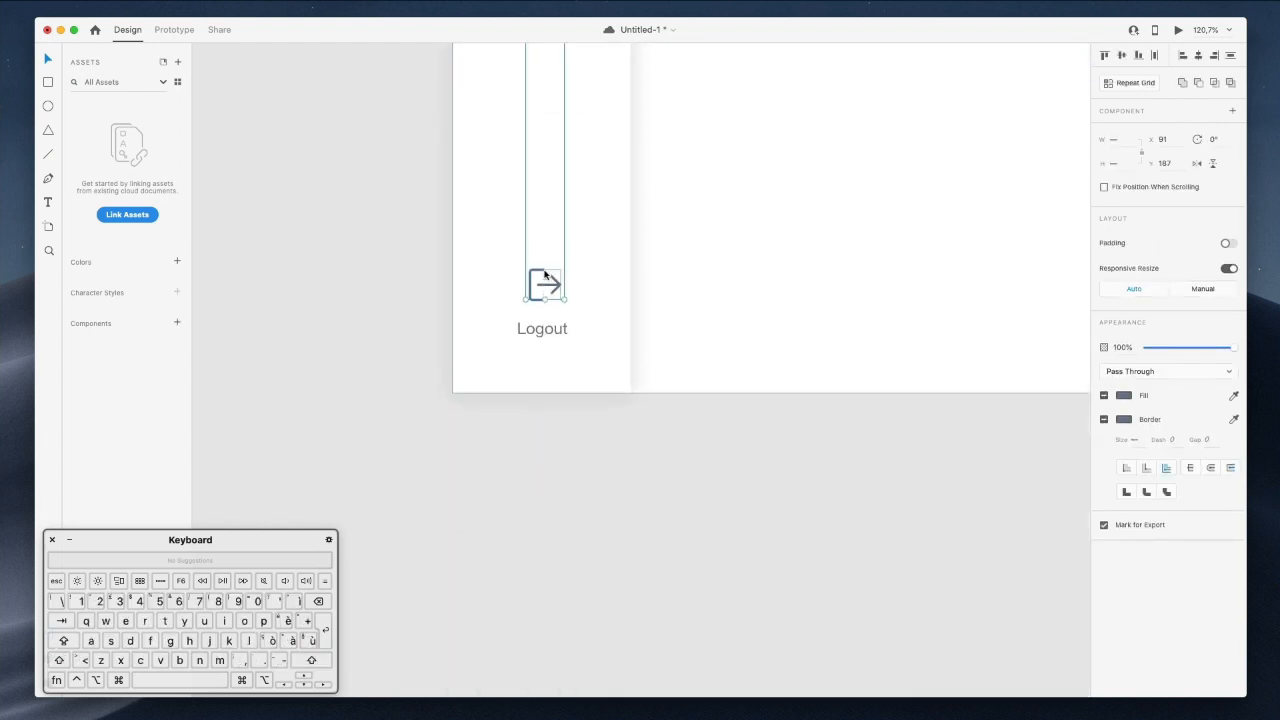
left_click(1124, 396)
left_click_drag(986, 354, 974, 348)
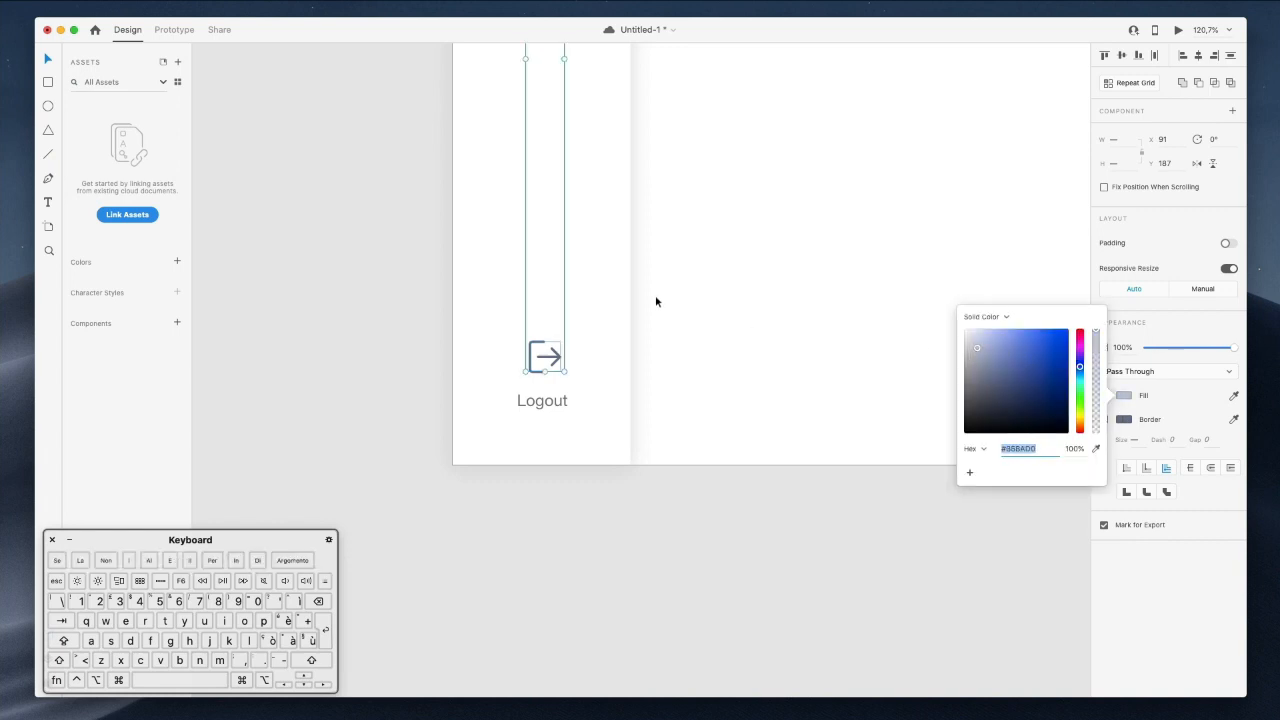
scroll(657, 300, "up", 8)
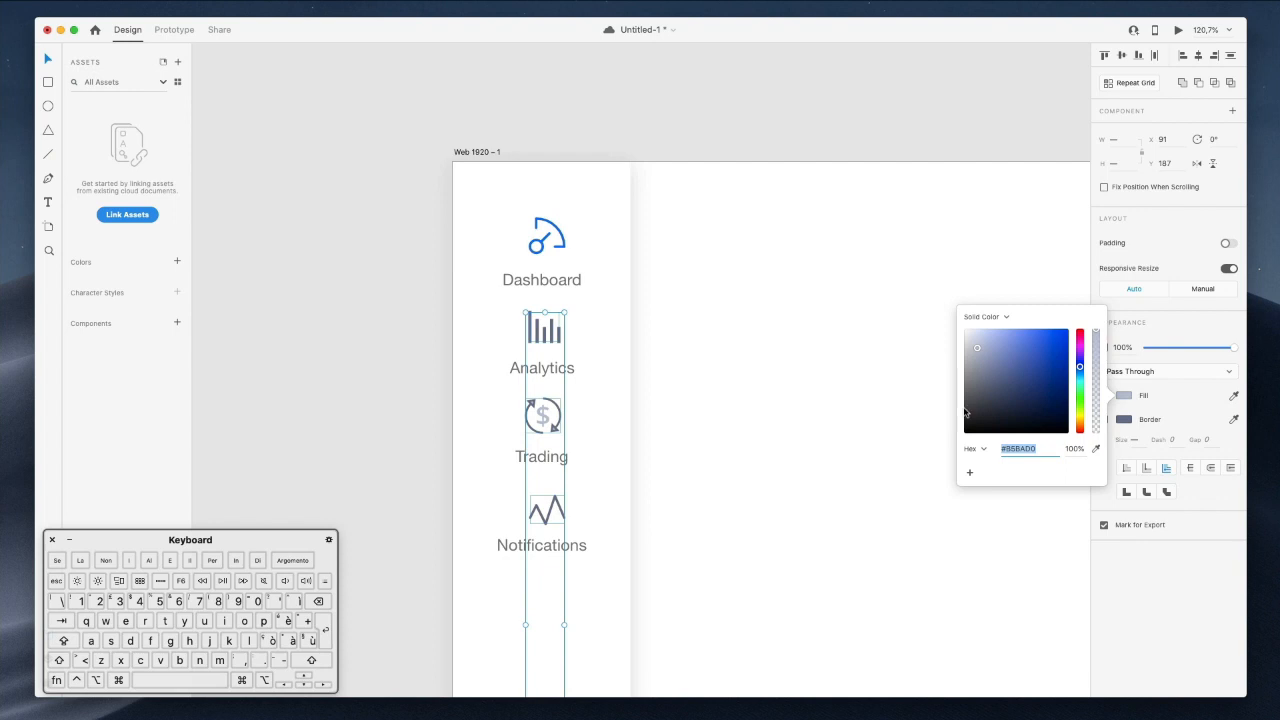
key("super+c")
left_click(1122, 420)
key("super+v")
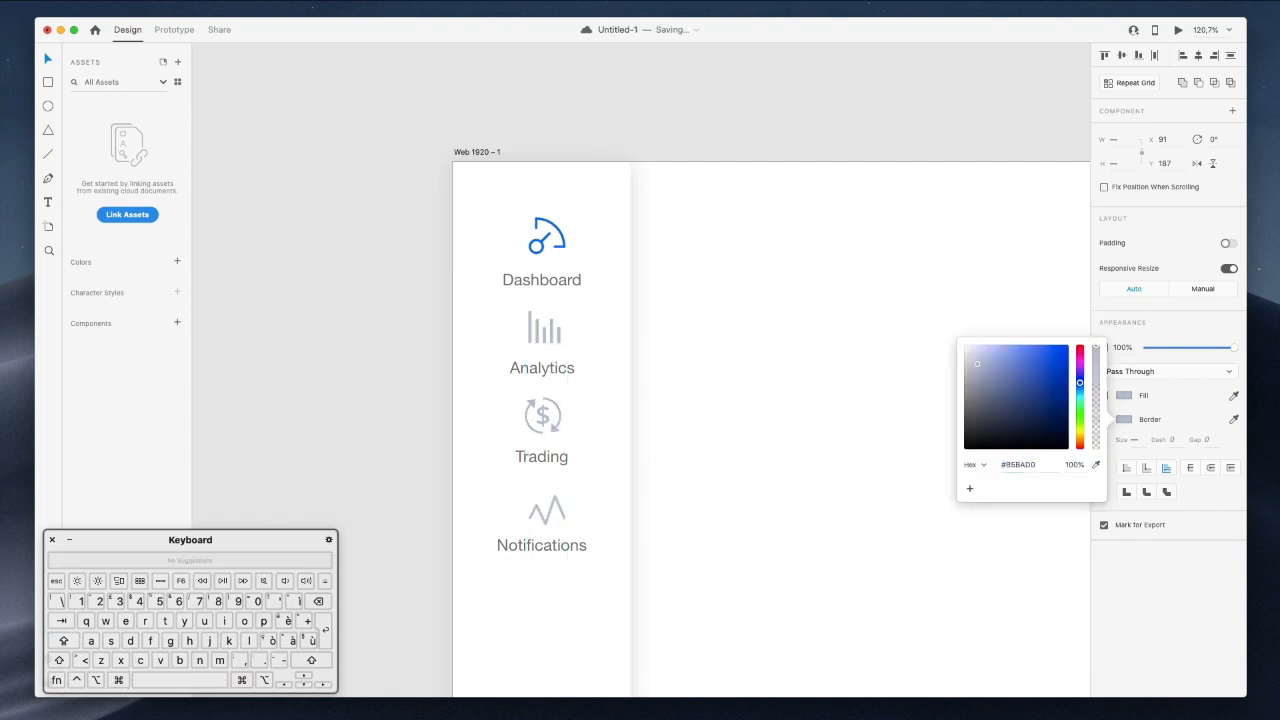
left_click(722, 347)
Group the Analytics, Trading and Notifications icons each with its label.
scroll(722, 347, "down", 6)
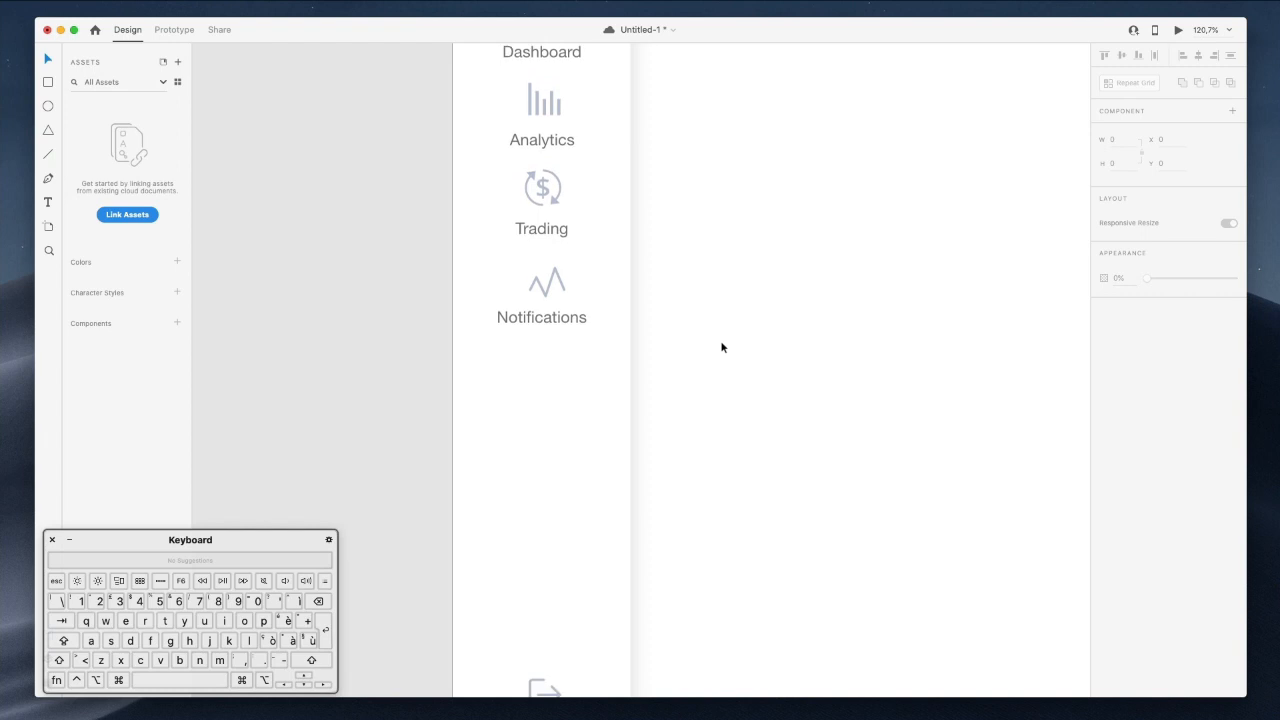
left_click(543, 116)
left_click(545, 144, "shift")
key("super+g")
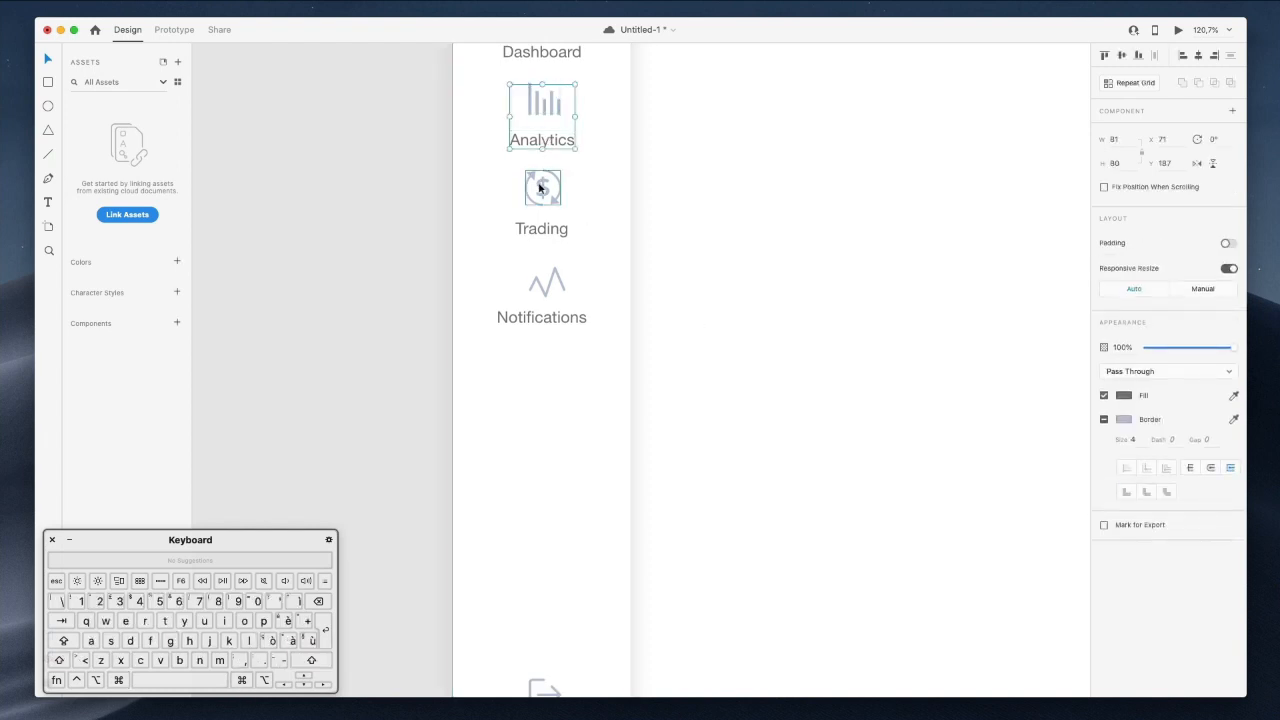
left_click(540, 187)
left_click(541, 233, "shift")
key("super+g")
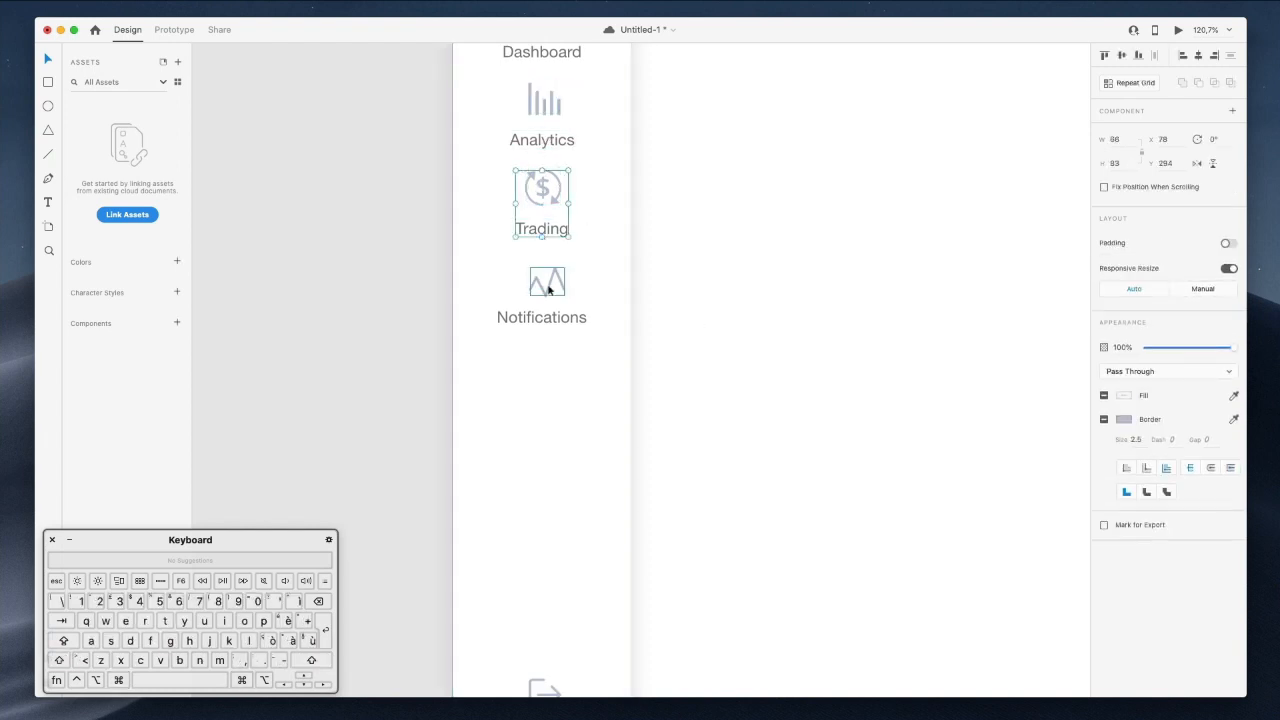
left_click(548, 287)
left_click(545, 316, "shift")
key("super+g")
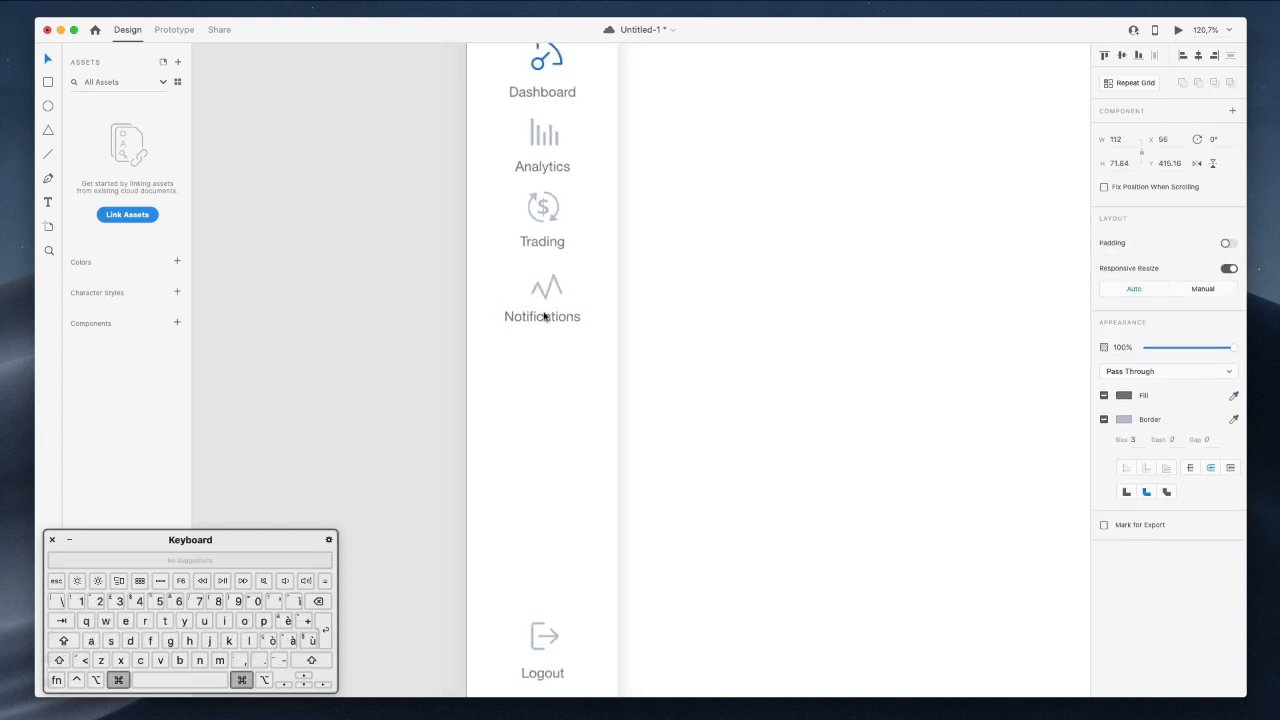
Select all five sidebar labels and set their font to Lato.
key("super+0")
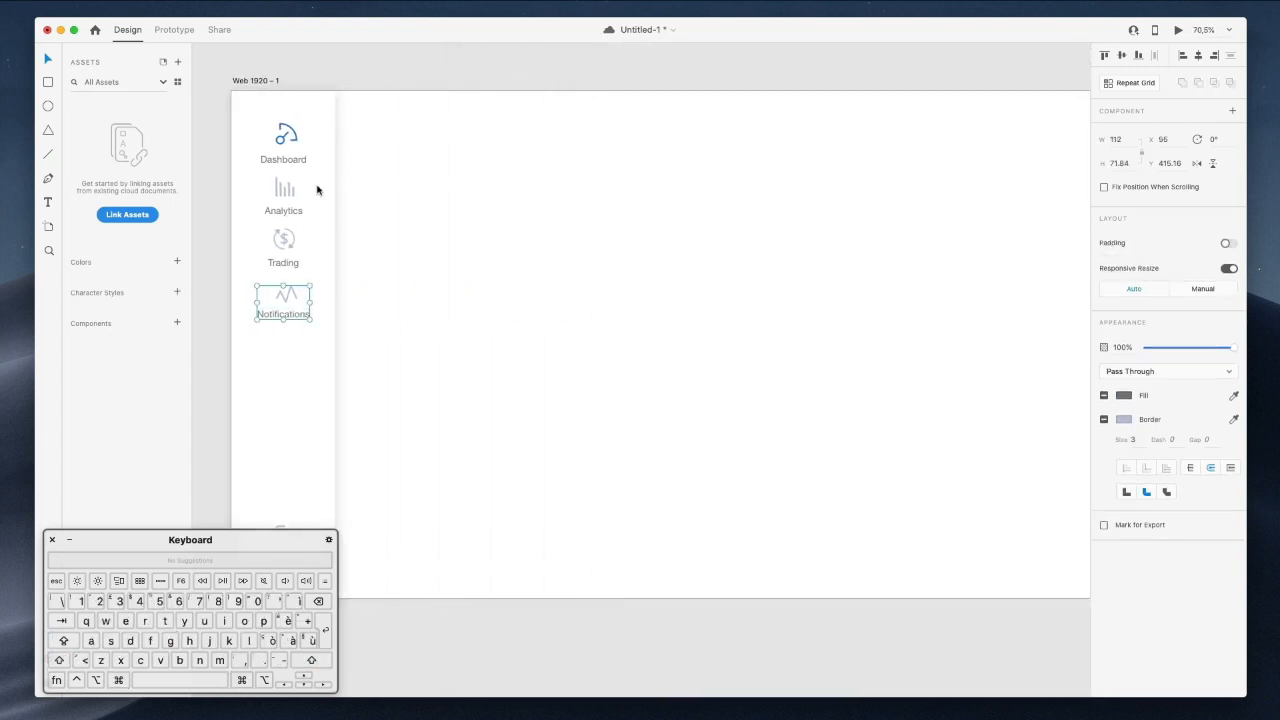
left_click(289, 163, "super")
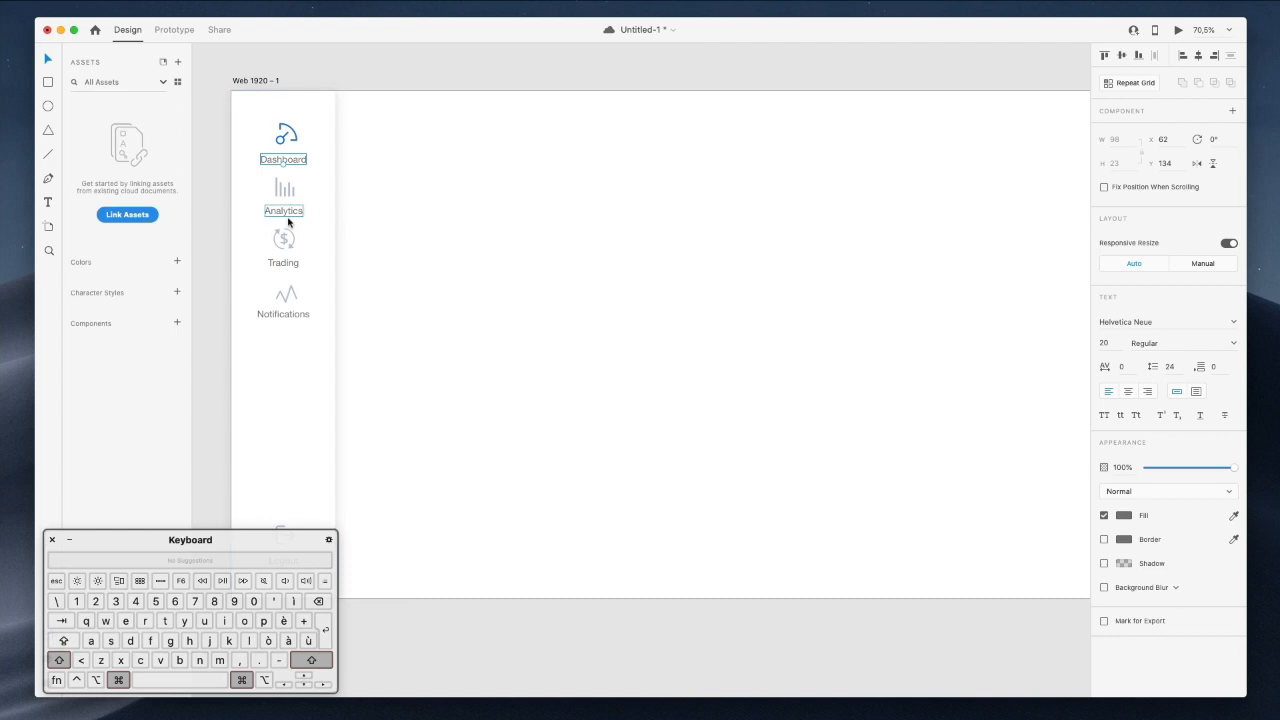
left_click(288, 212, "shift+super")
left_click(287, 266, "shift+super")
left_click(289, 314, "shift+super")
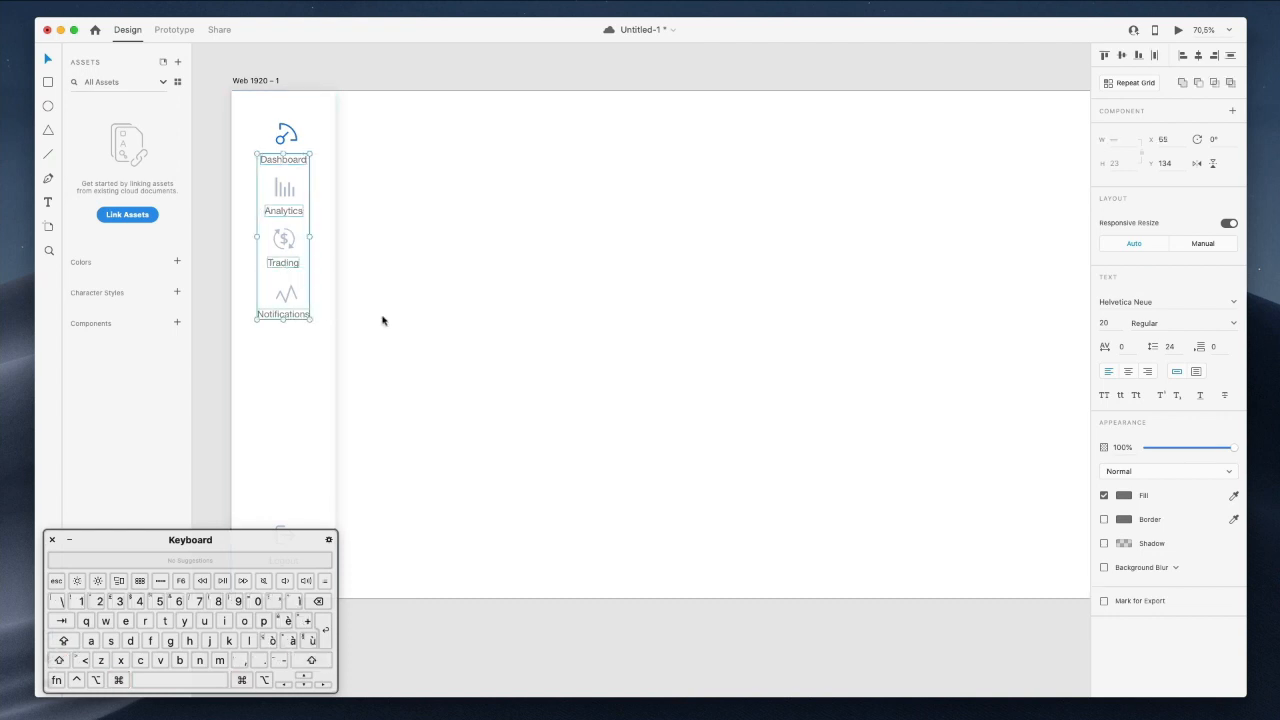
scroll(370, 350, "down", 4)
left_click(328, 387, "shift+super")
left_click(1122, 307)
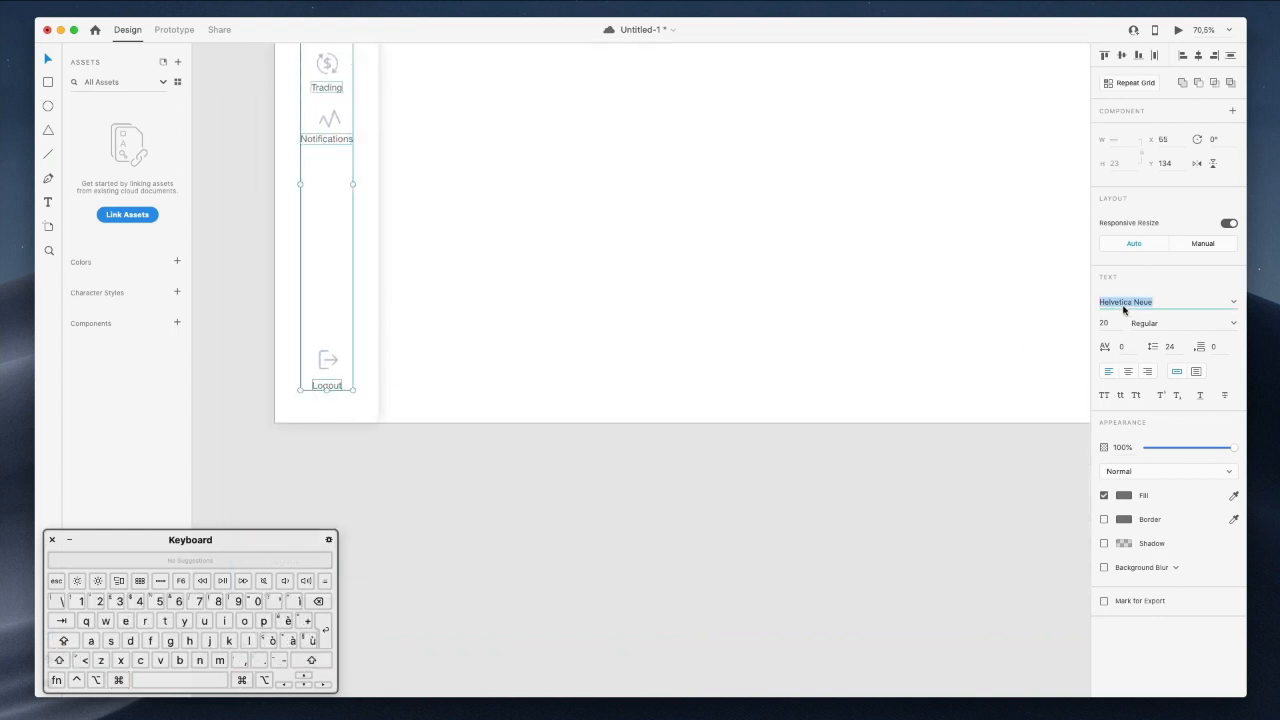
type("Lato")
key("Return")
Switch the labels' font to Inter and nudge them one pixel left and down.
scroll(484, 249, "up", 5)
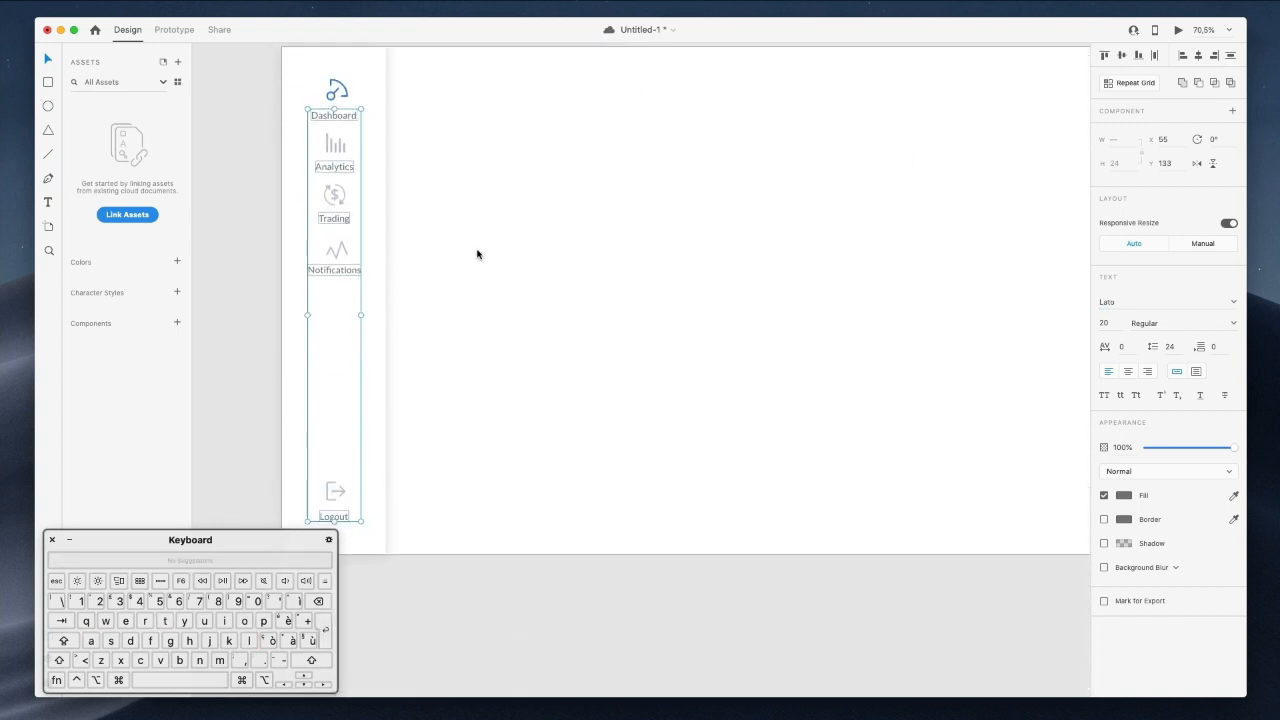
scroll(477, 254, "left", 5)
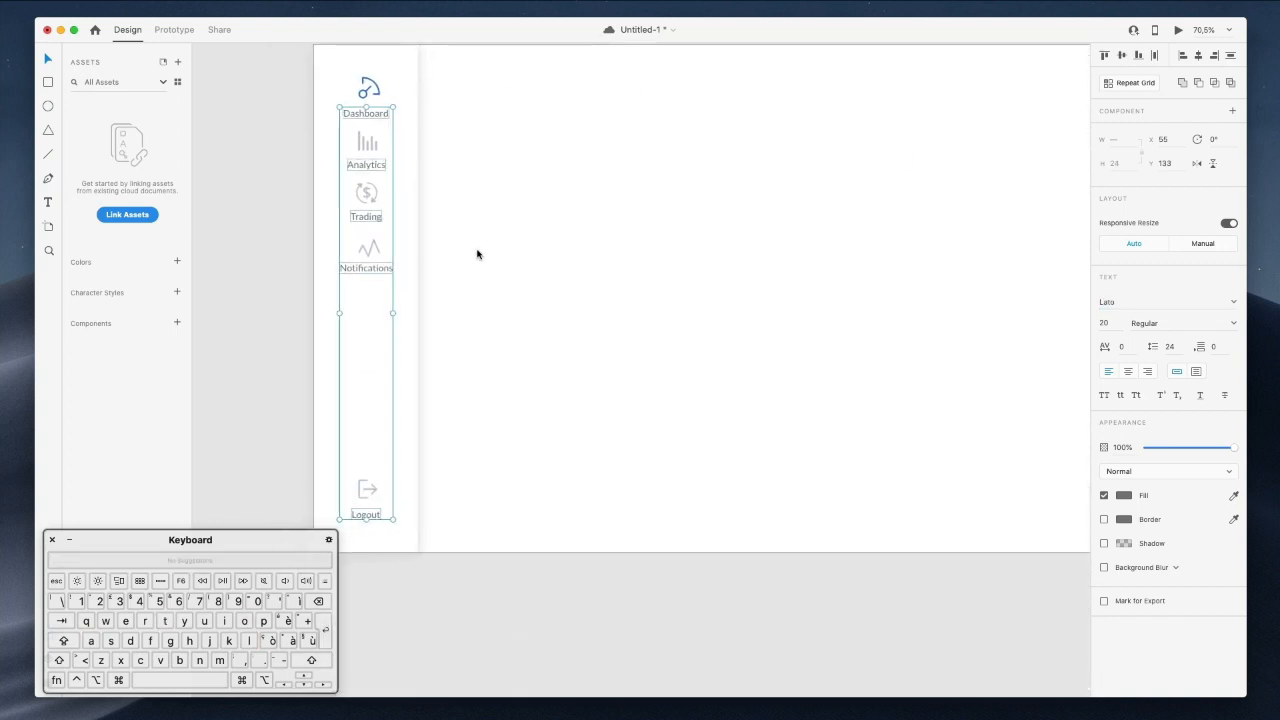
left_click(1122, 307)
type("Inter")
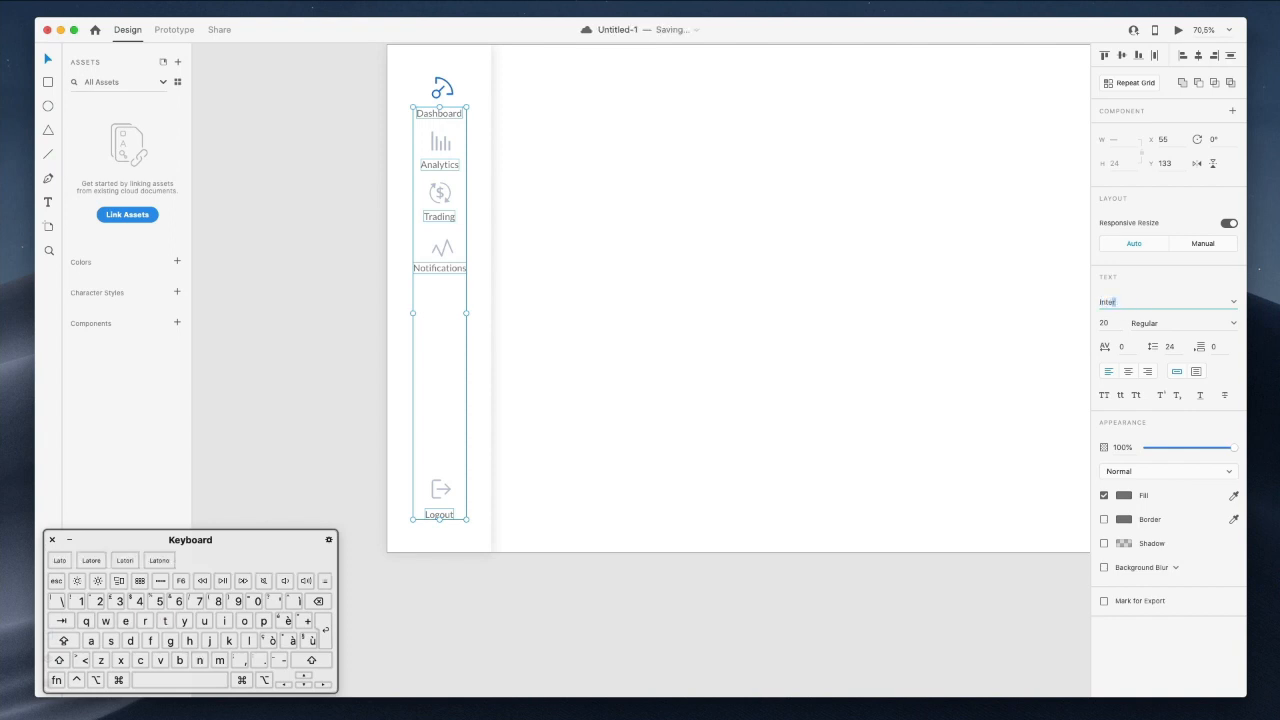
left_click(324, 632)
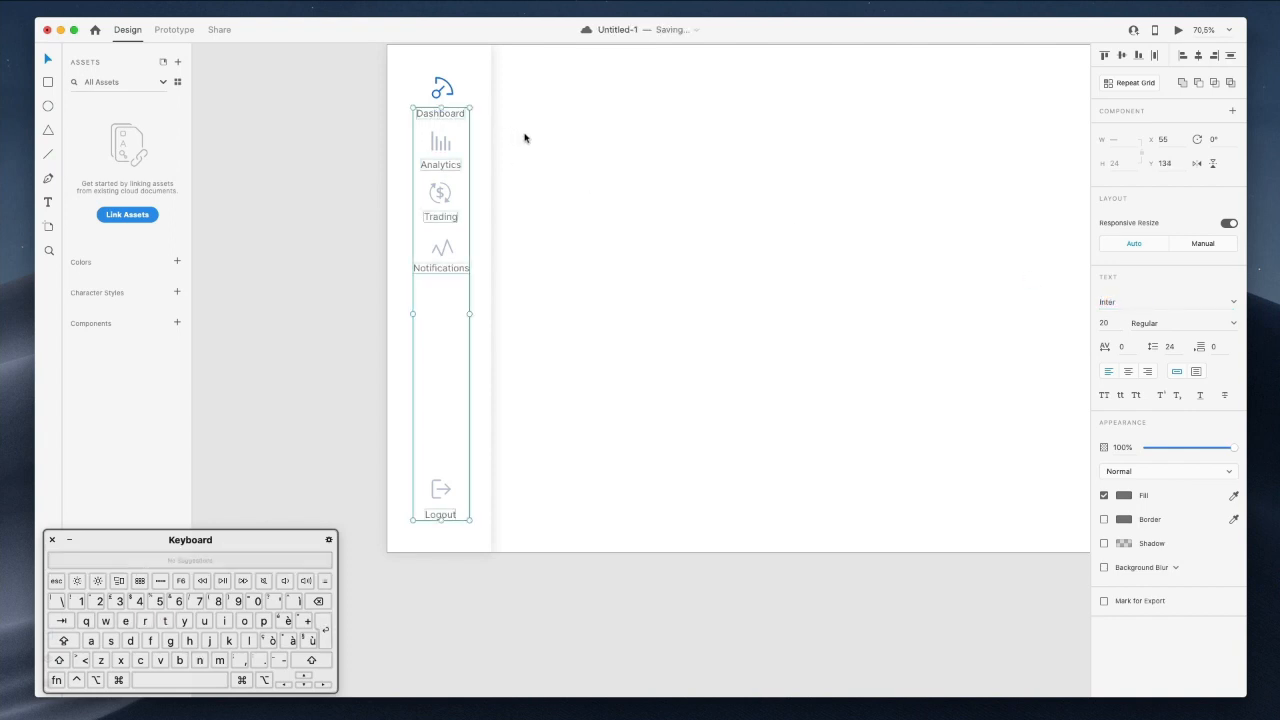
key("Left")
key("Down")
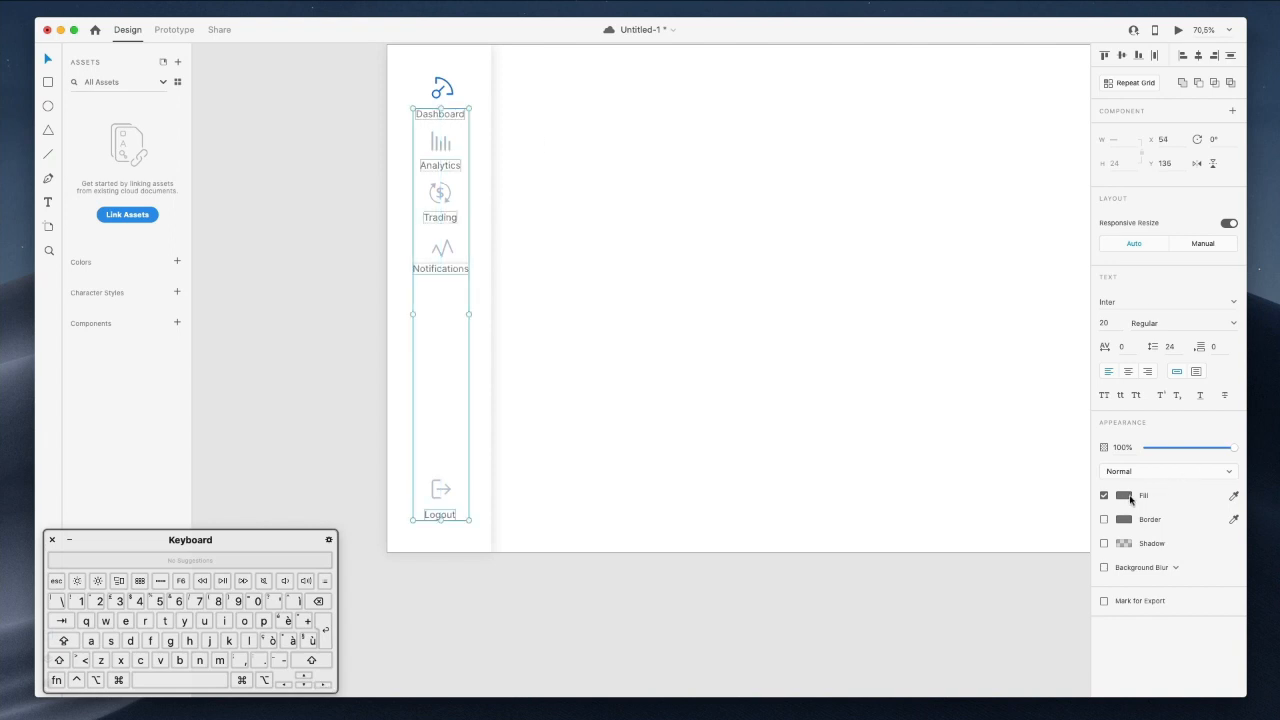
Fill the sidebar labels with the Logout icon's blue-grey, darkened to a deep slate-blue.
left_click(1124, 495)
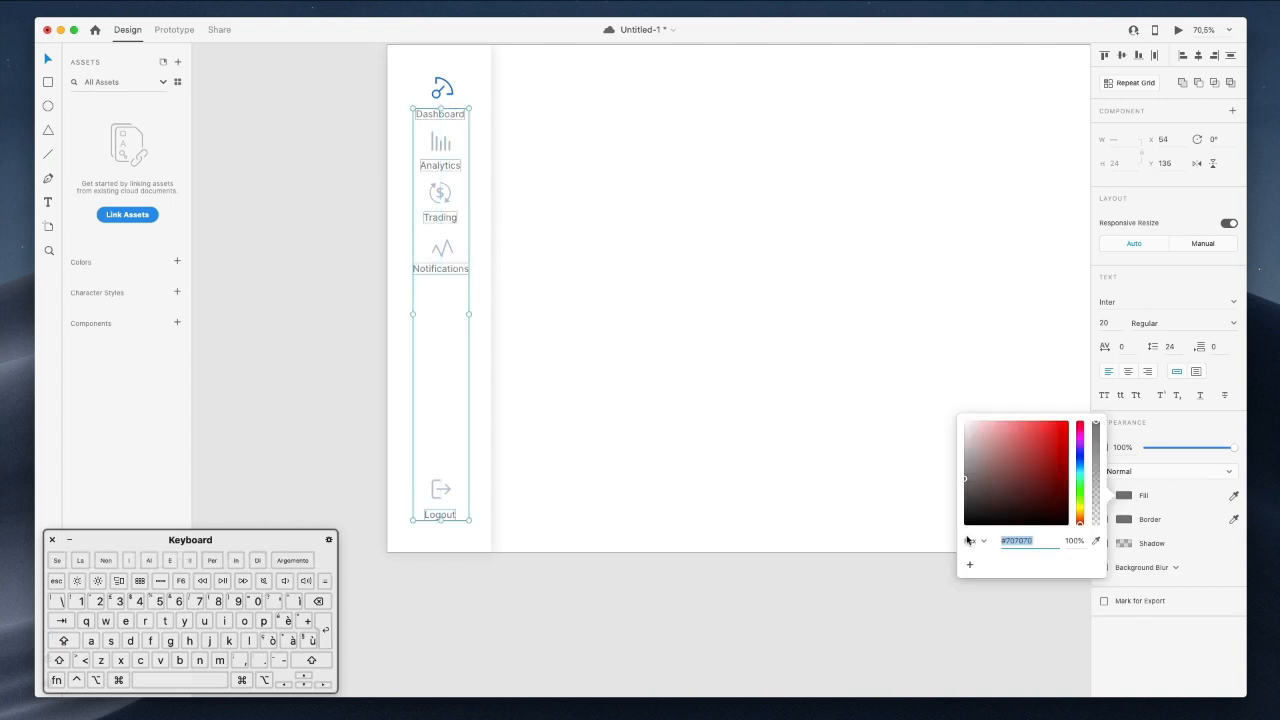
left_click(1096, 541)
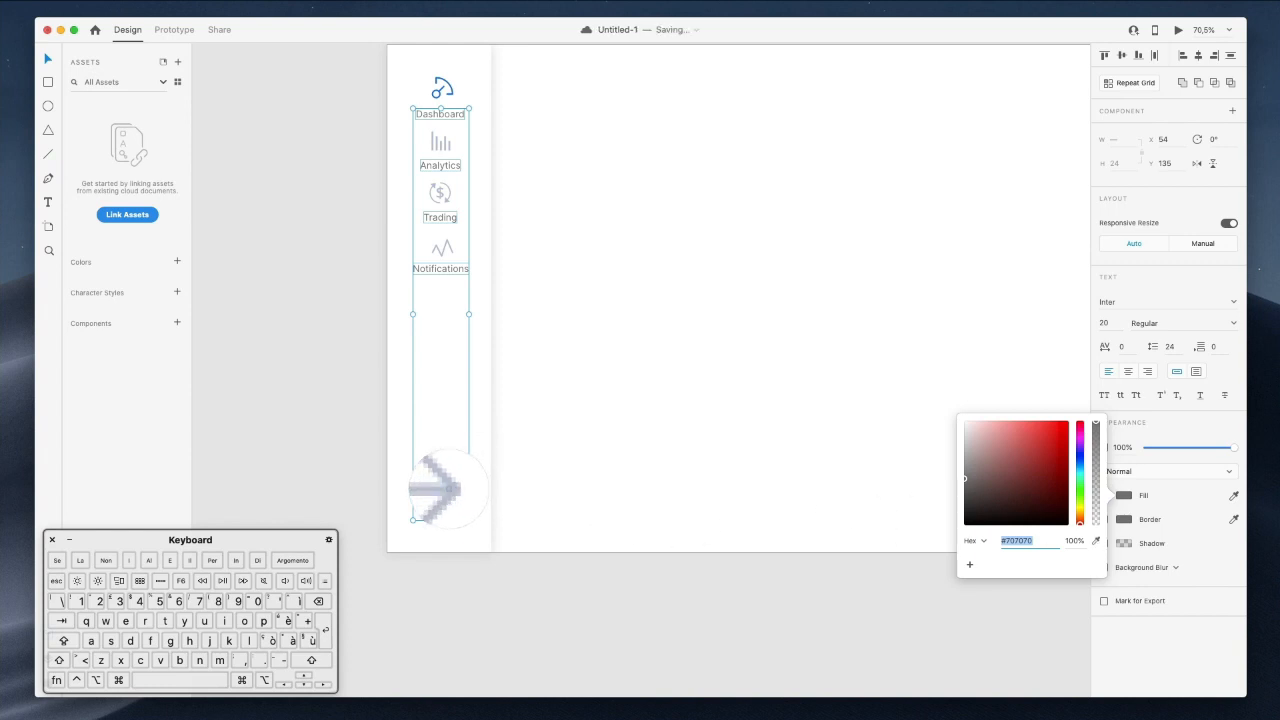
left_click(445, 489)
left_click_drag(996, 459, 1000, 481)
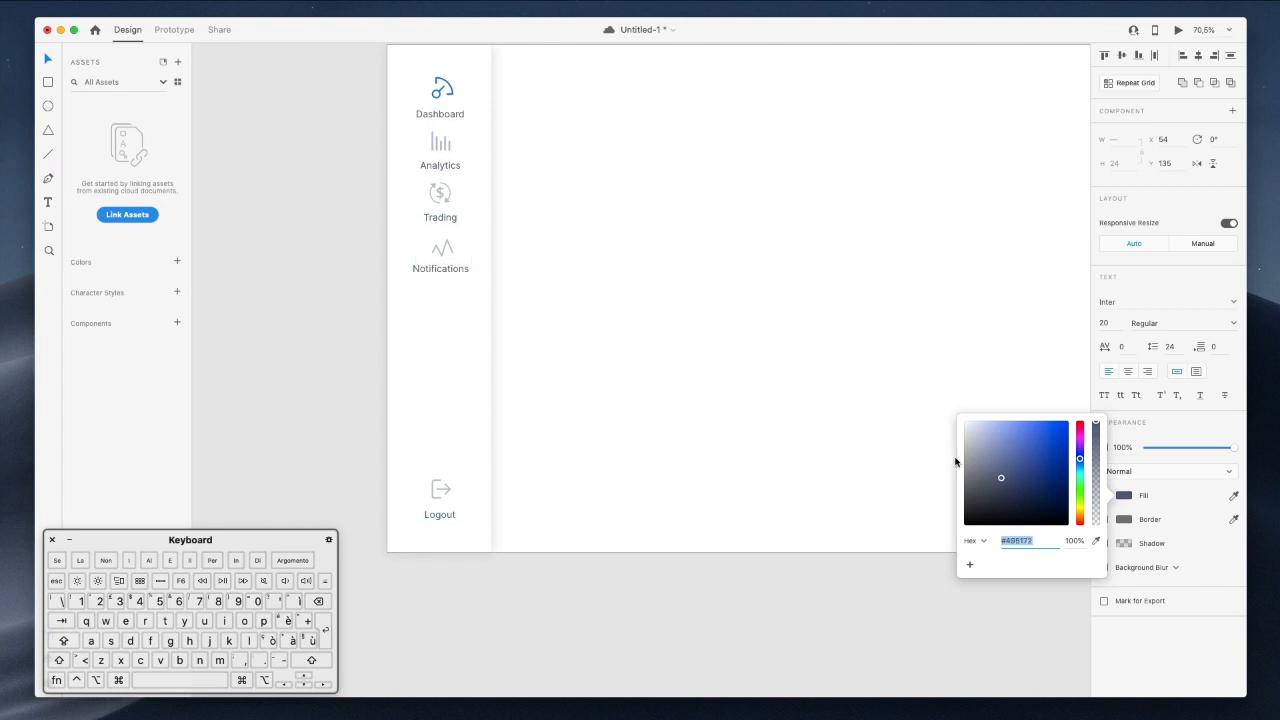
left_click(607, 198)
left_click_drag(607, 198, 602, 197)
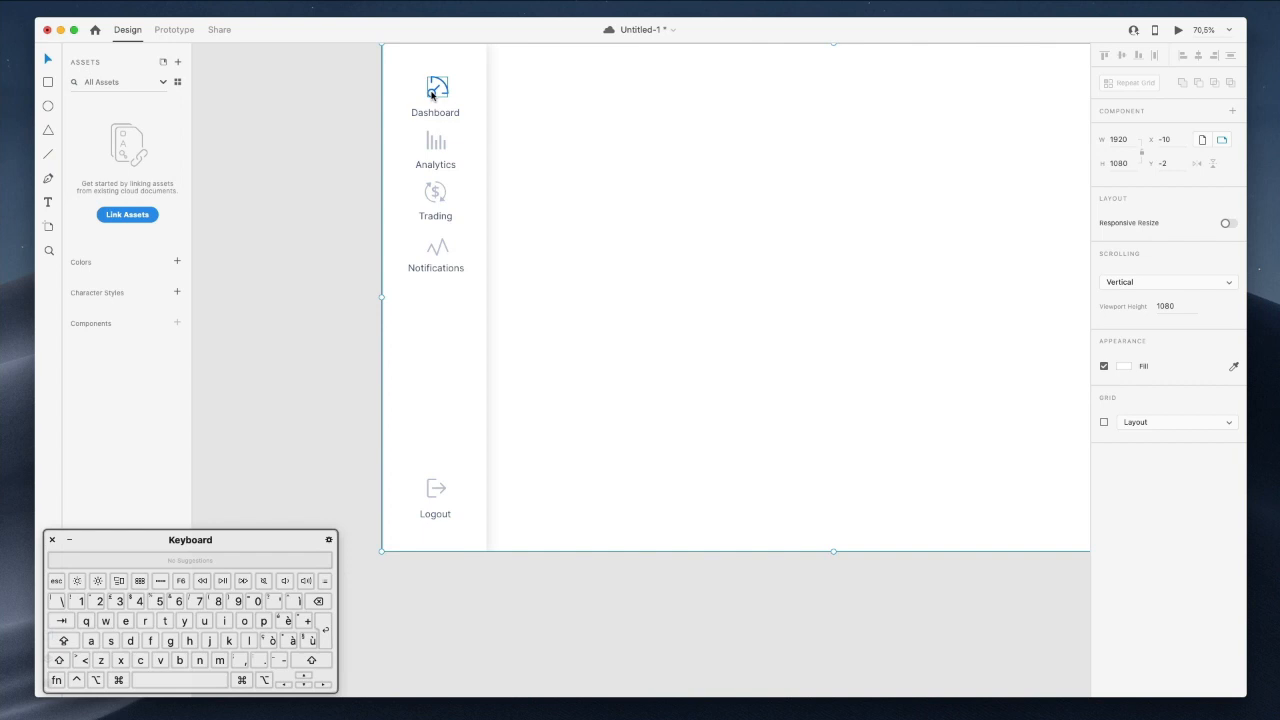
Group the Dashboard icon with its label and move the Notifications item further down.
left_click(432, 96)
left_click(435, 115, "shift")
key("super+g")
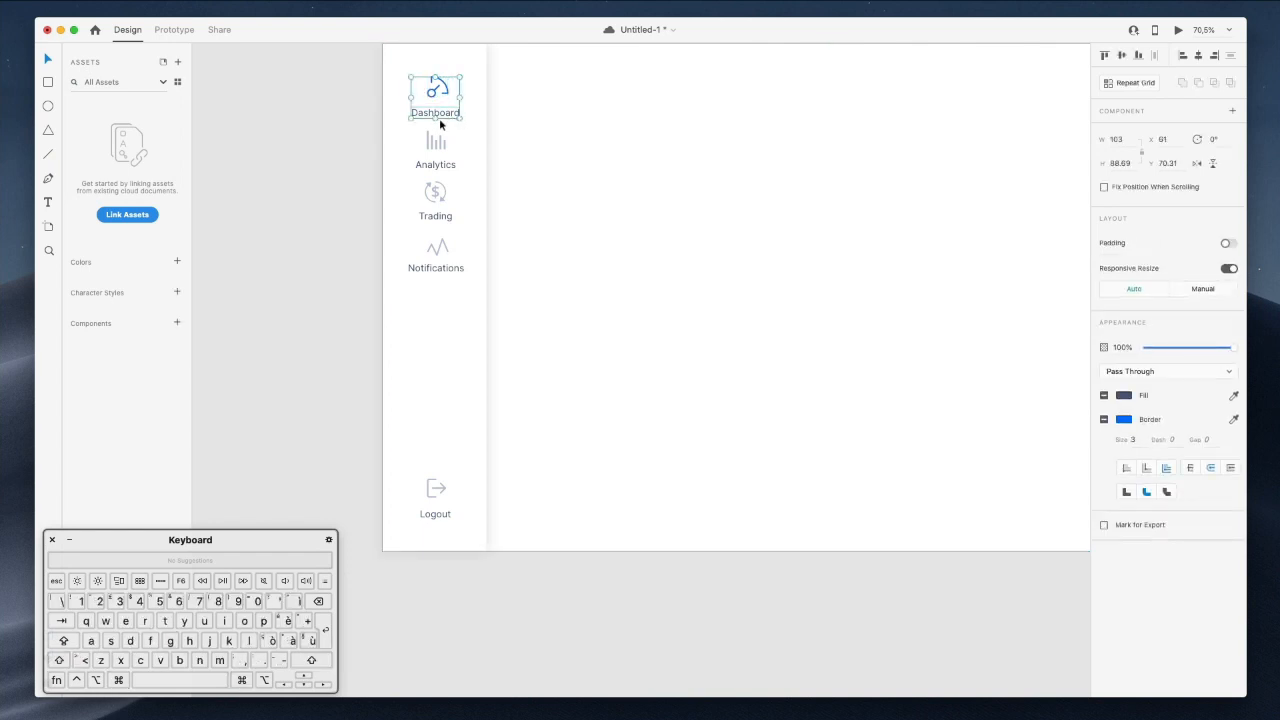
left_click(436, 145)
left_click(435, 194)
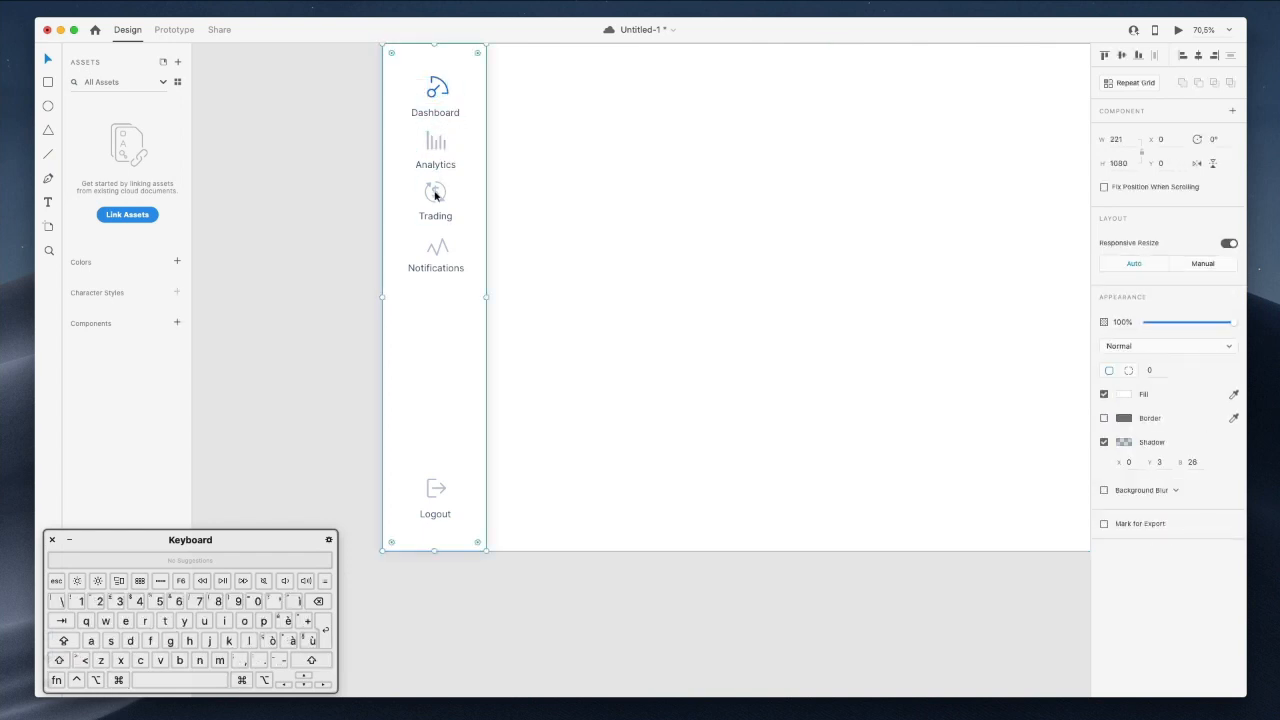
left_click(442, 200)
left_click(434, 256)
scroll(522, 223, "up", 2)
key("shift+Down")
key("shift+Down")
key("shift+Down")
key("shift+Down")
Space the four menu items evenly and make the sidebar narrower.
left_click_drag(545, 325, 395, 109)
left_click_drag(564, 128, 479, 139)
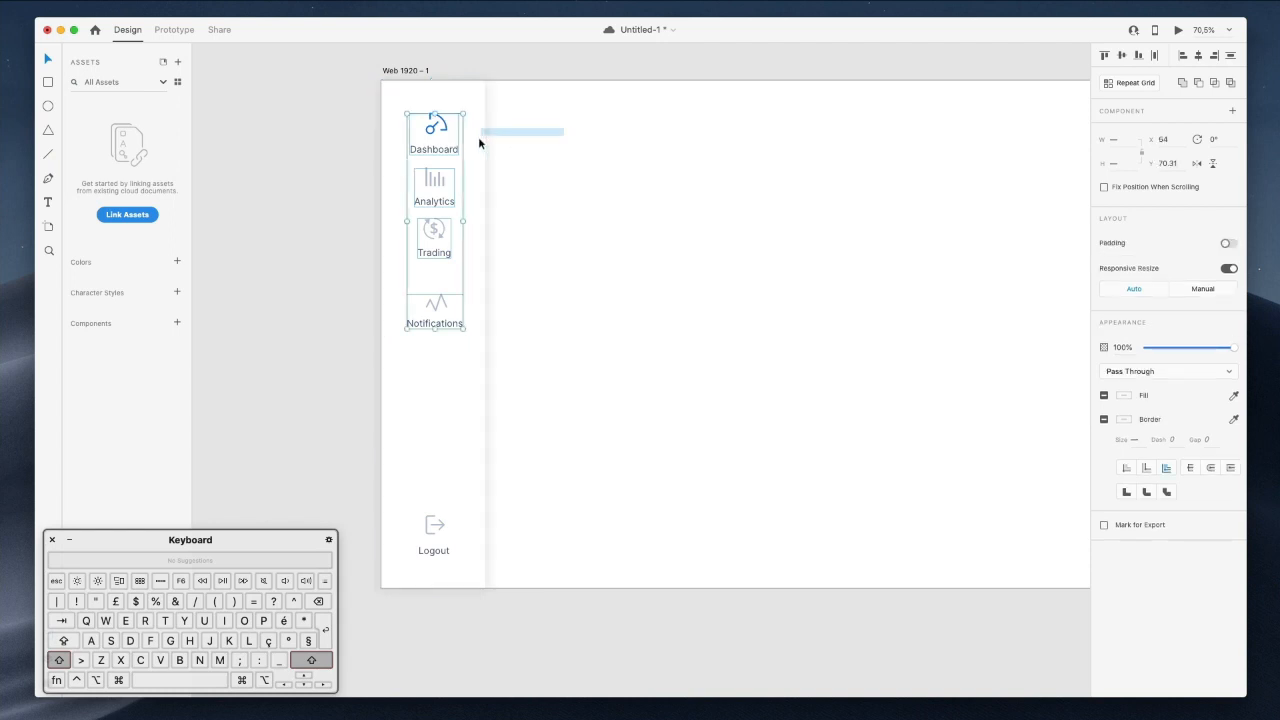
left_click(1227, 60)
left_click(600, 206)
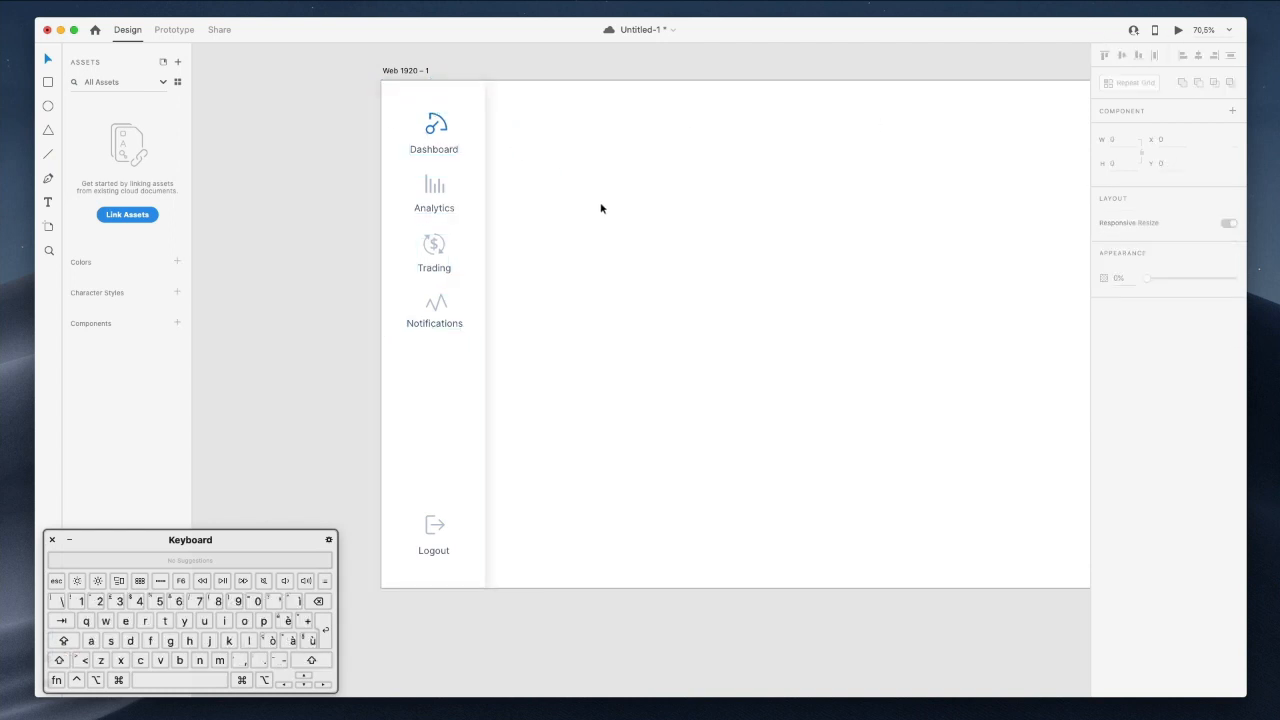
scroll(600, 206, "right", 3)
scroll(601, 208, "left", 3)
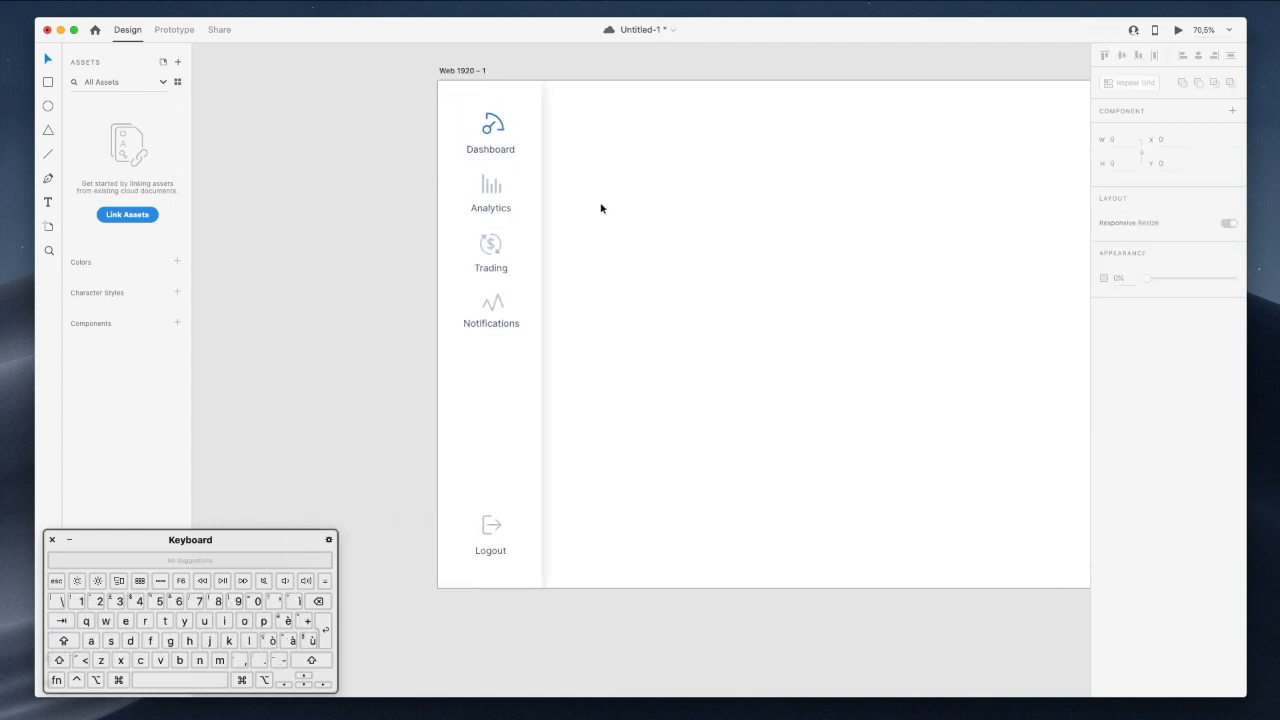
left_click(539, 172)
left_click_drag(539, 336, 534, 334)
Nudge the Dashboard item up and duplicate the sidebar background rectangle in place.
left_click_drag(588, 112, 453, 619)
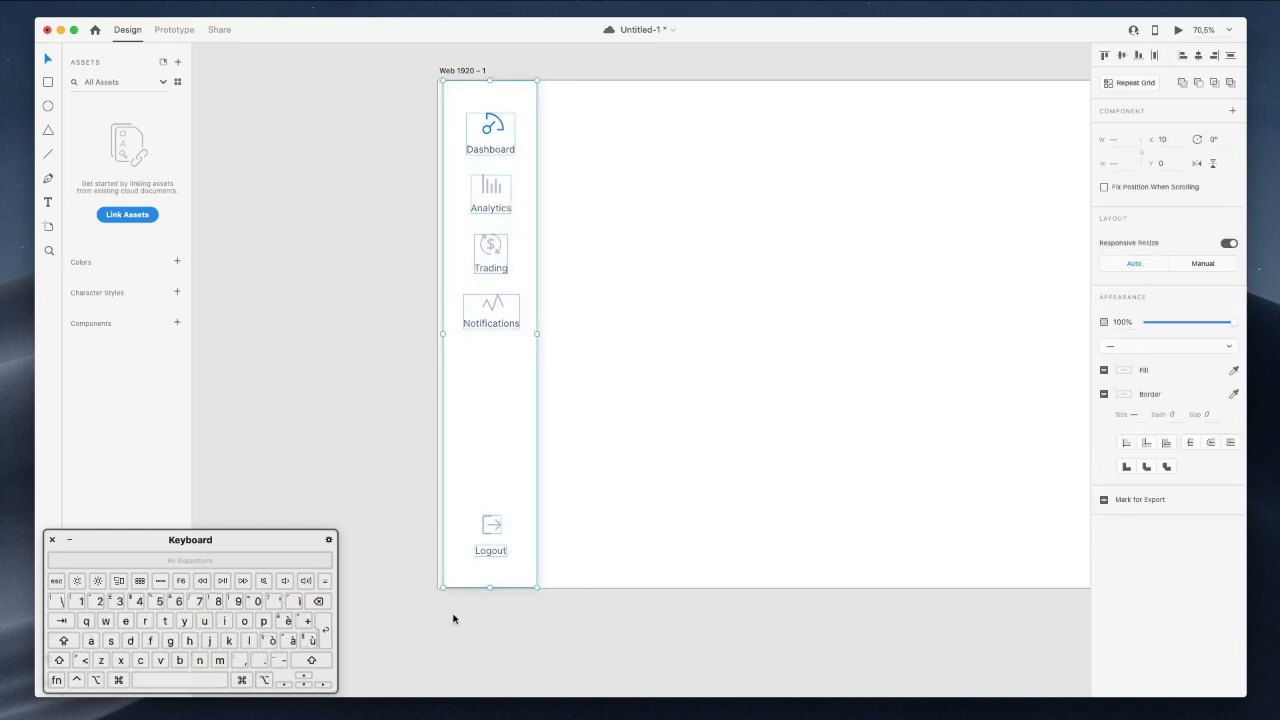
left_click_drag(494, 212, 490, 212)
left_click(604, 204)
scroll(604, 204, "up", 3)
double_click(460, 218)
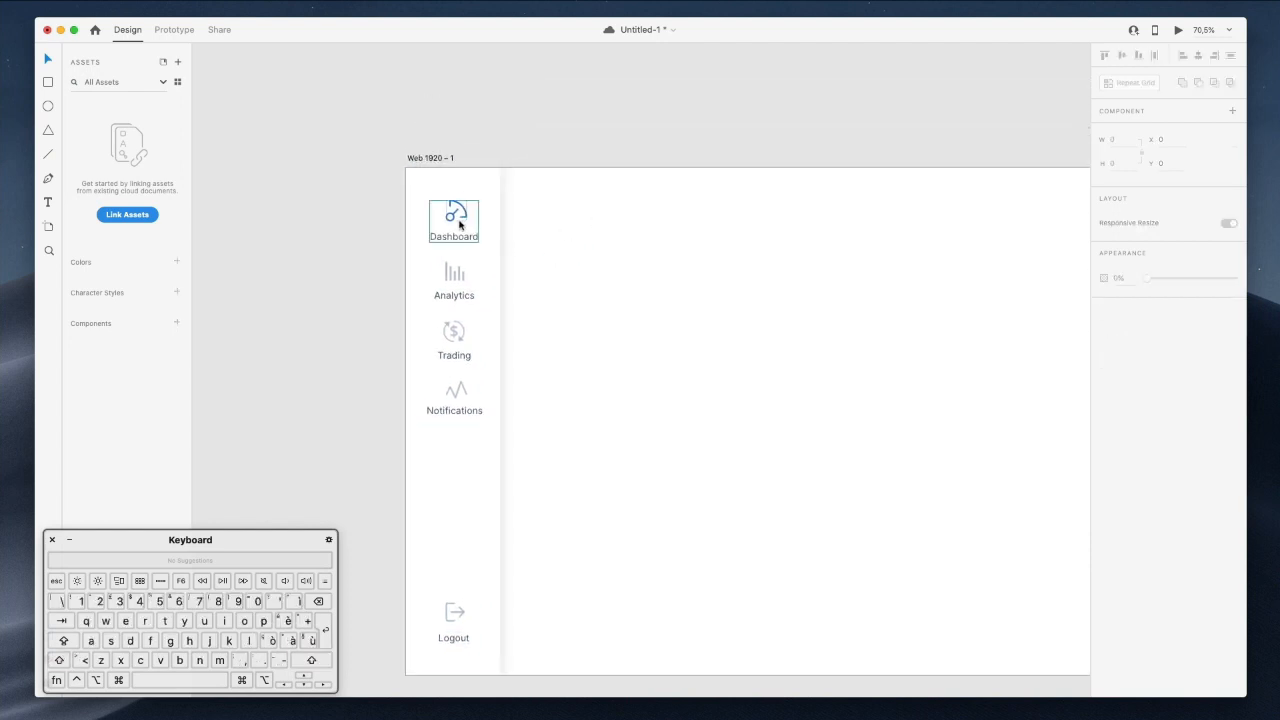
key("shift+Up")
left_click(466, 200, "super")
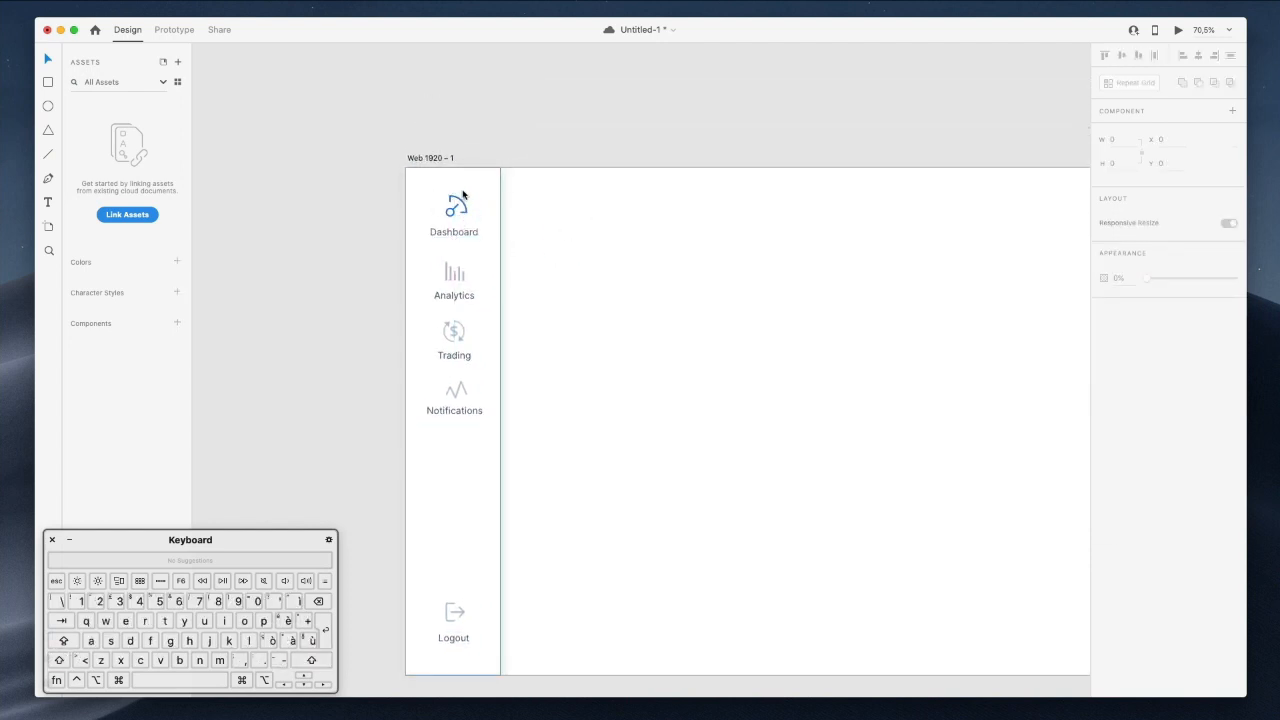
key("super+v")
Resize the copied rectangle to a 167×137 card at the sidebar top and reorder its layer.
left_click_drag(454, 675, 463, 248)
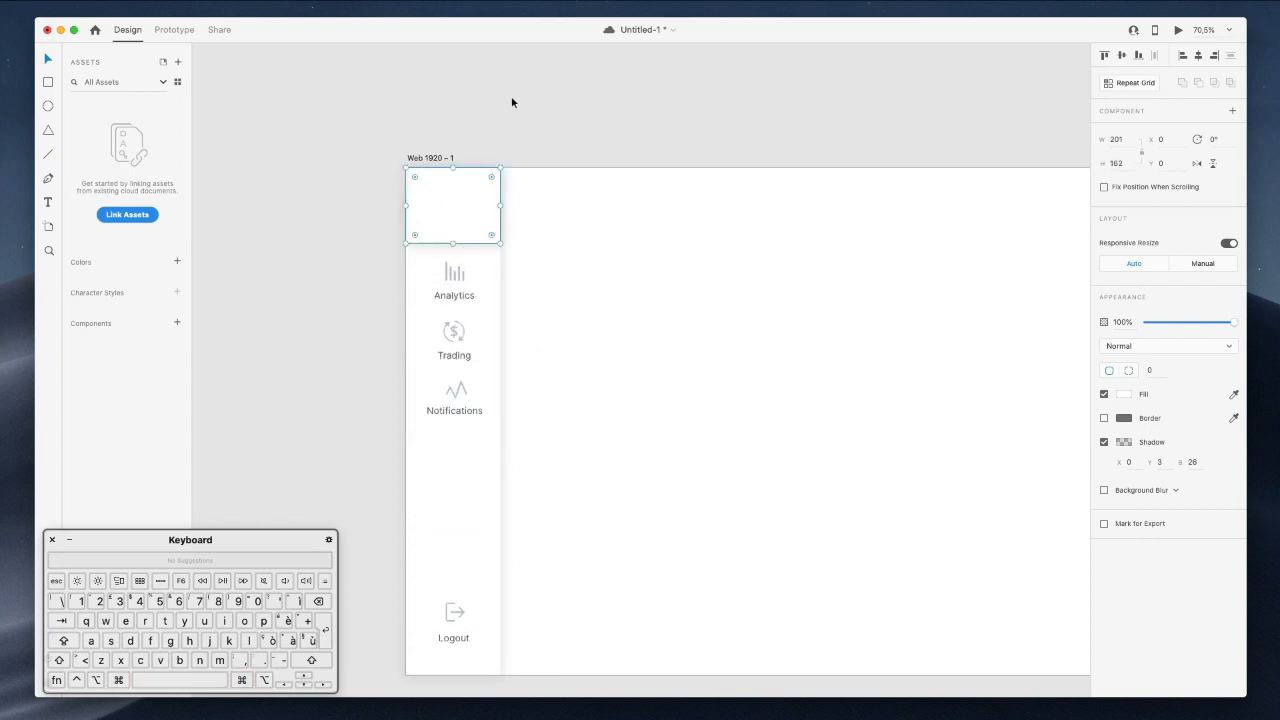
left_click_drag(499, 169, 490, 174)
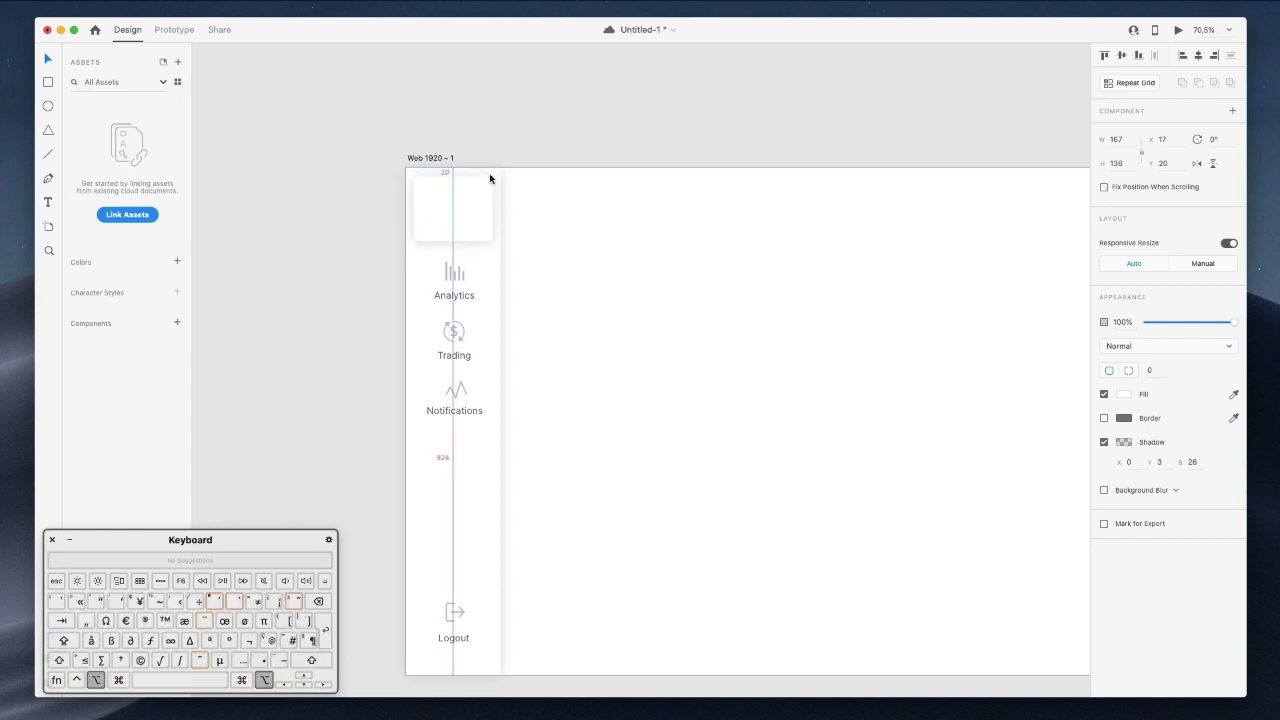
right_click(462, 193)
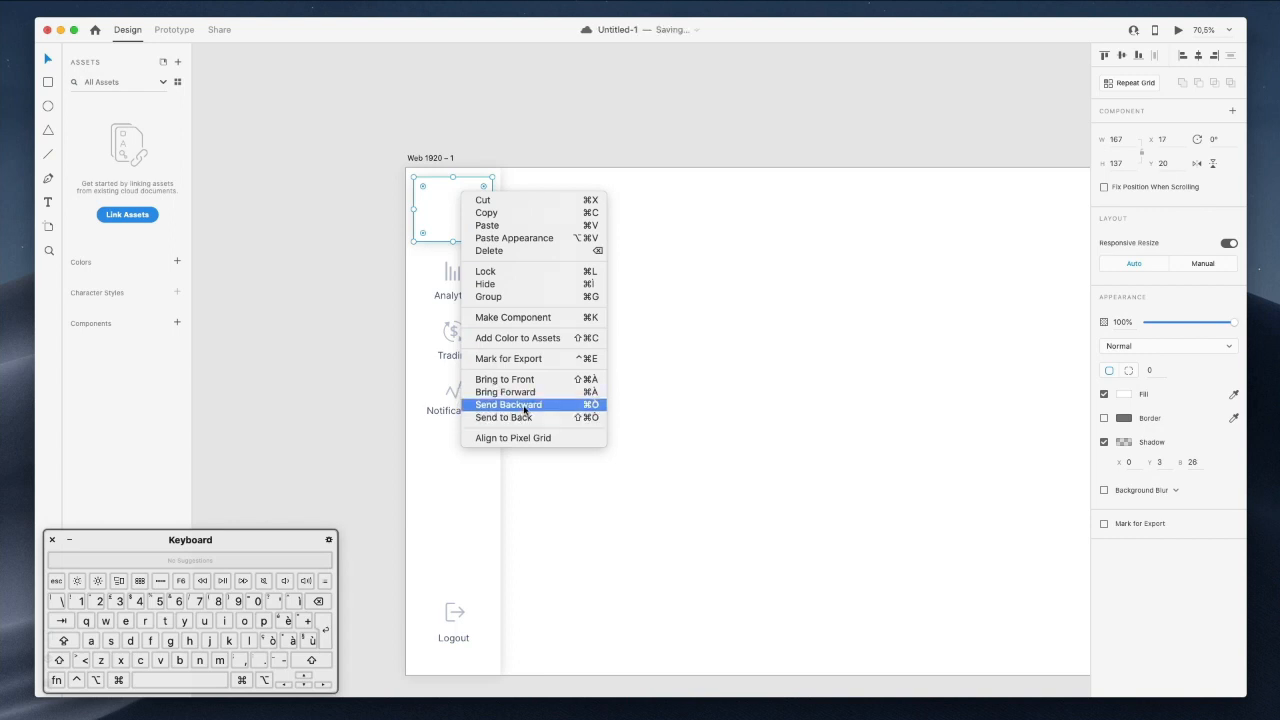
left_click(524, 405)
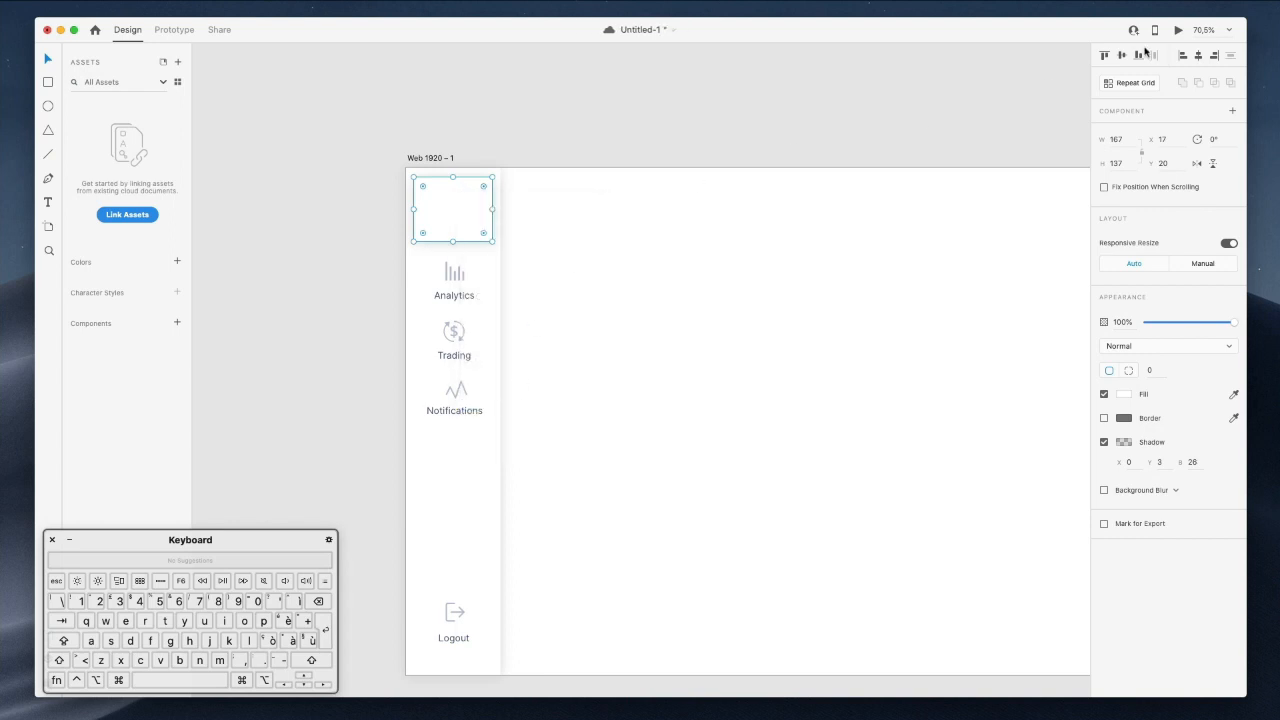
right_click(458, 189)
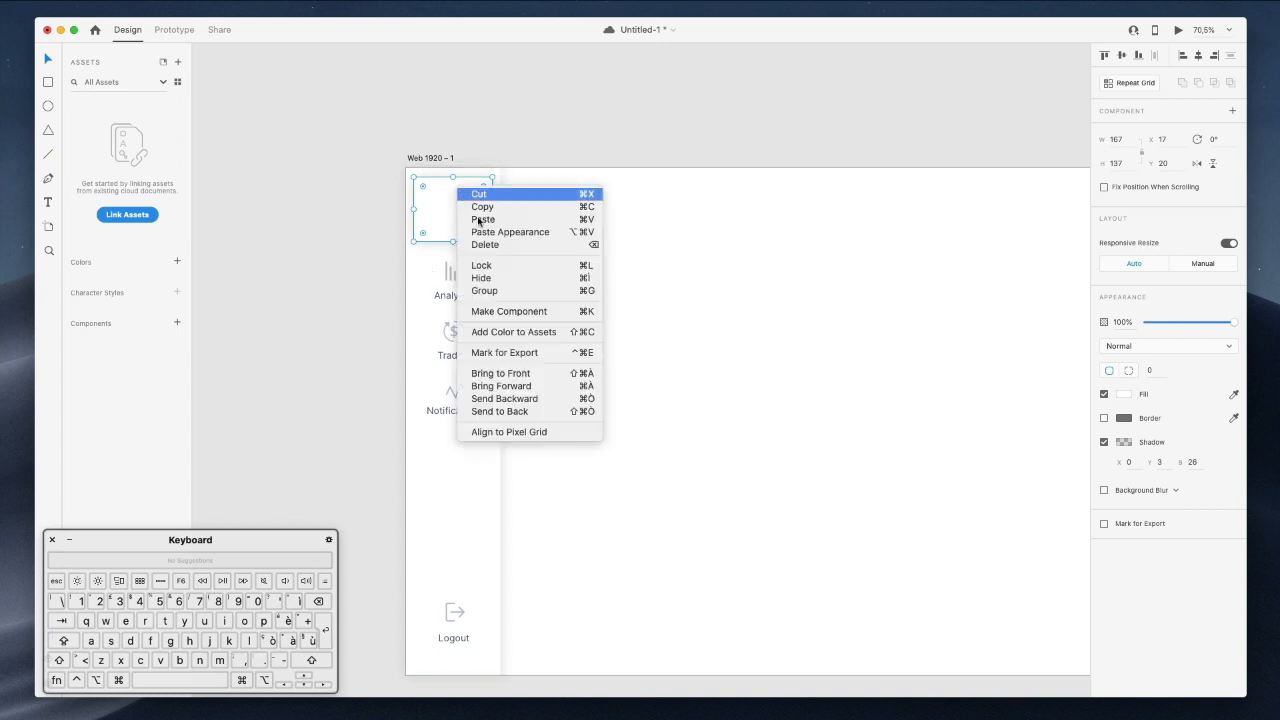
left_click(494, 413)
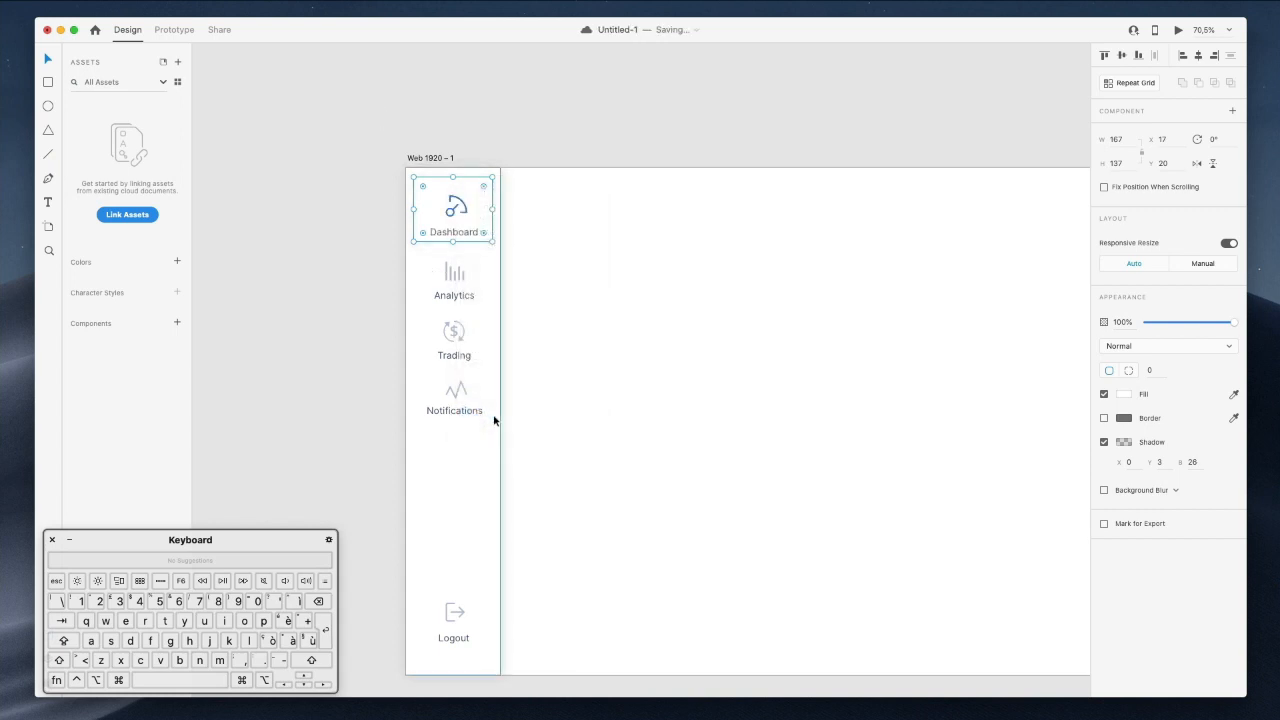
key("super+shift+ograve")
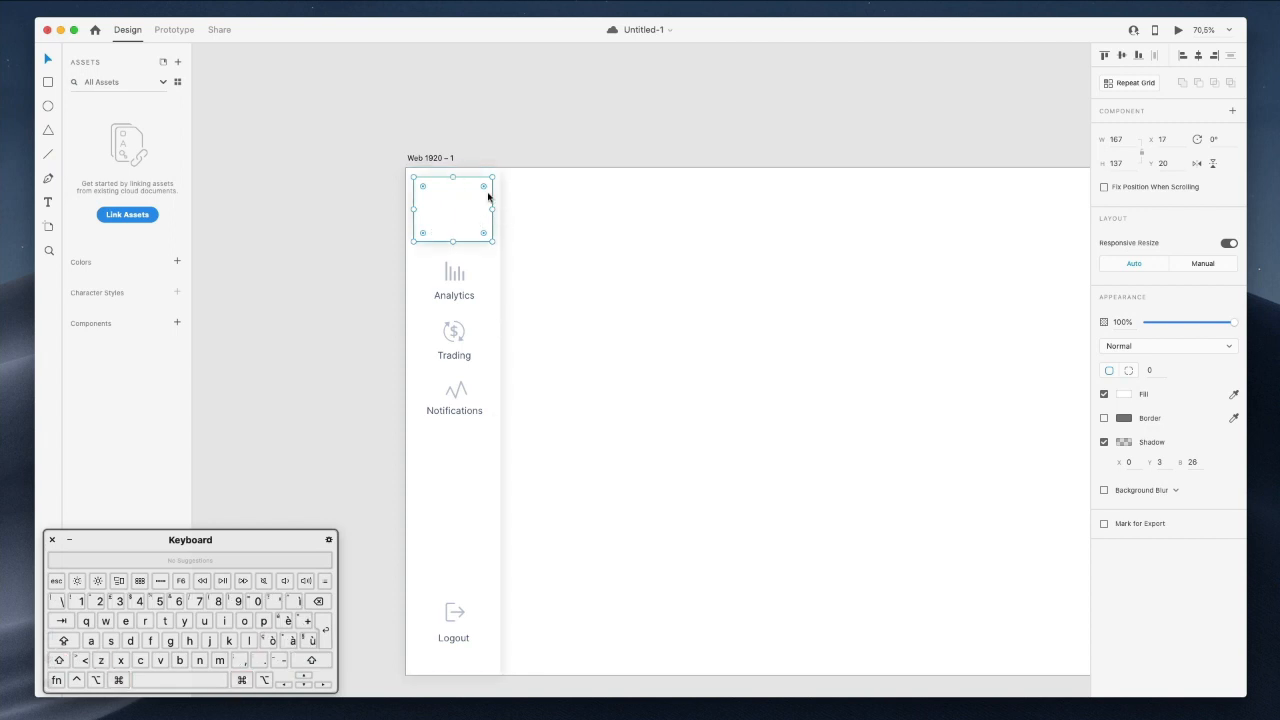
Select the small top rectangle and bring up the Layers list.
left_click(491, 277, "super")
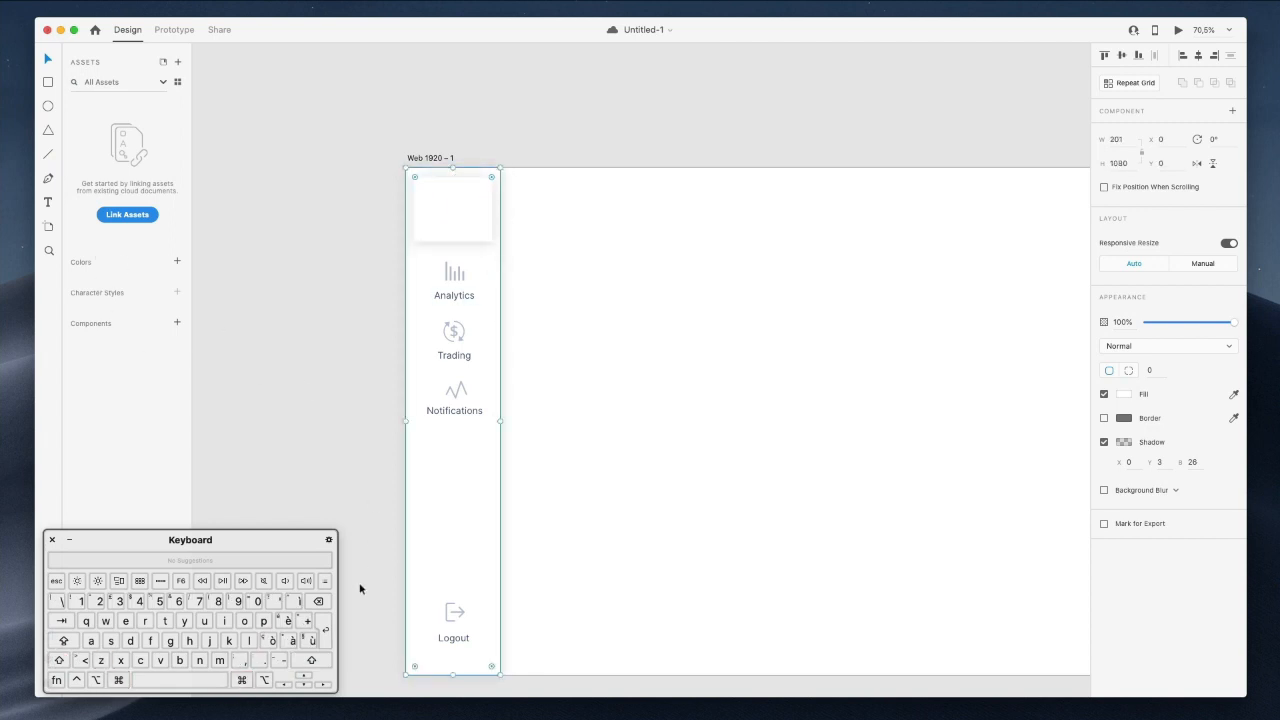
scroll(403, 480, "down", 1)
left_click(463, 204)
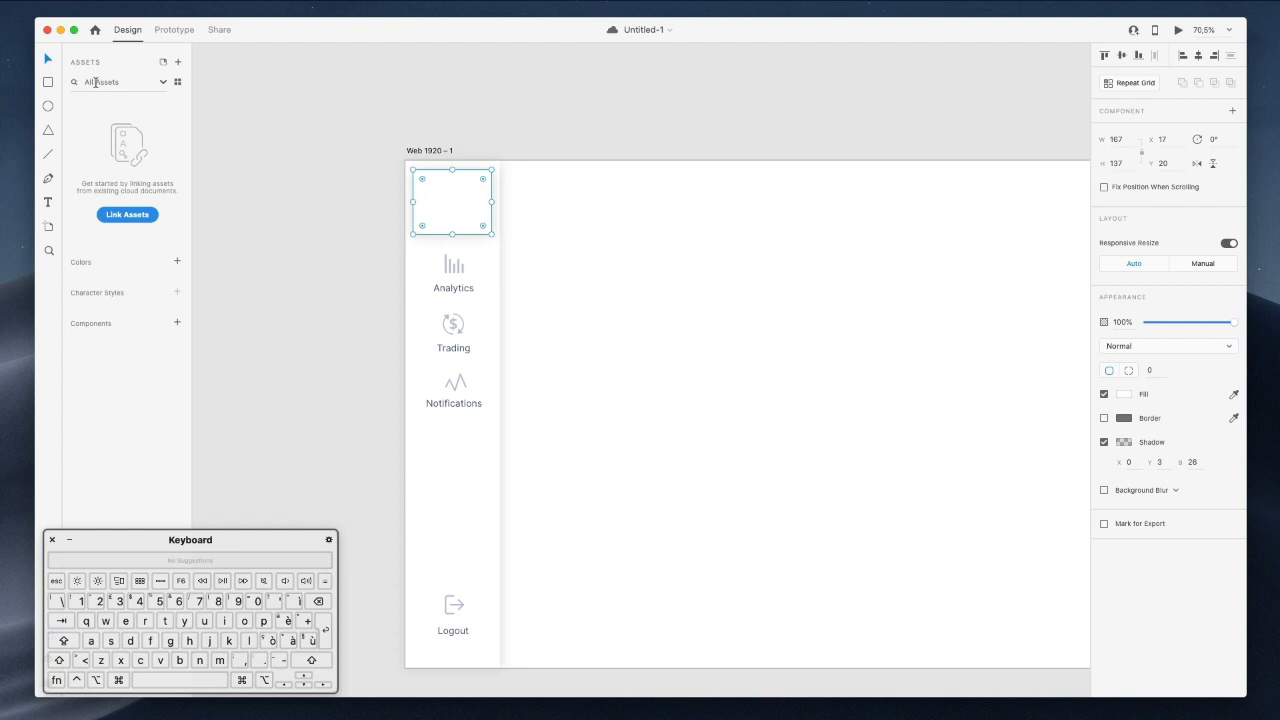
left_click(104, 86)
left_click(105, 63)
left_click_drag(151, 541, 357, 514)
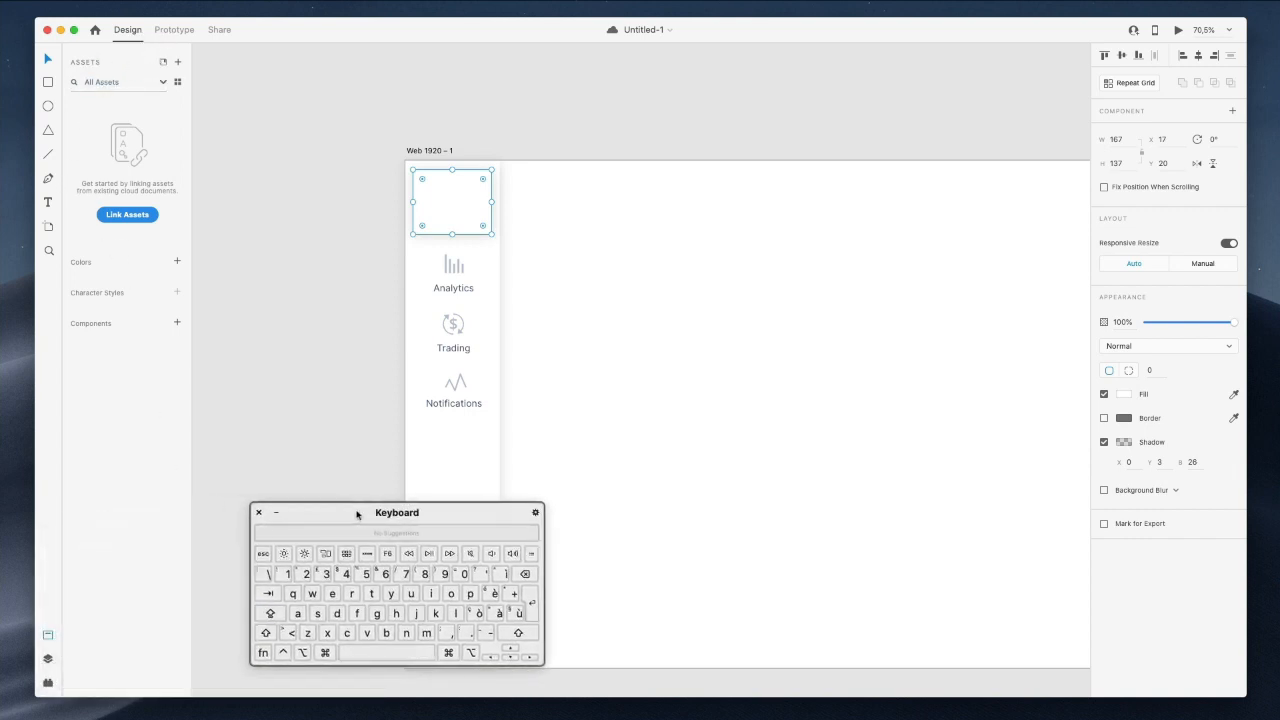
left_click(48, 658)
left_click_drag(357, 517, 181, 542)
left_click(389, 174)
left_click(443, 200)
Move Rectangle 2 lower in the layer order and nudge it to X 18, Y 31.
left_click_drag(91, 122, 96, 186)
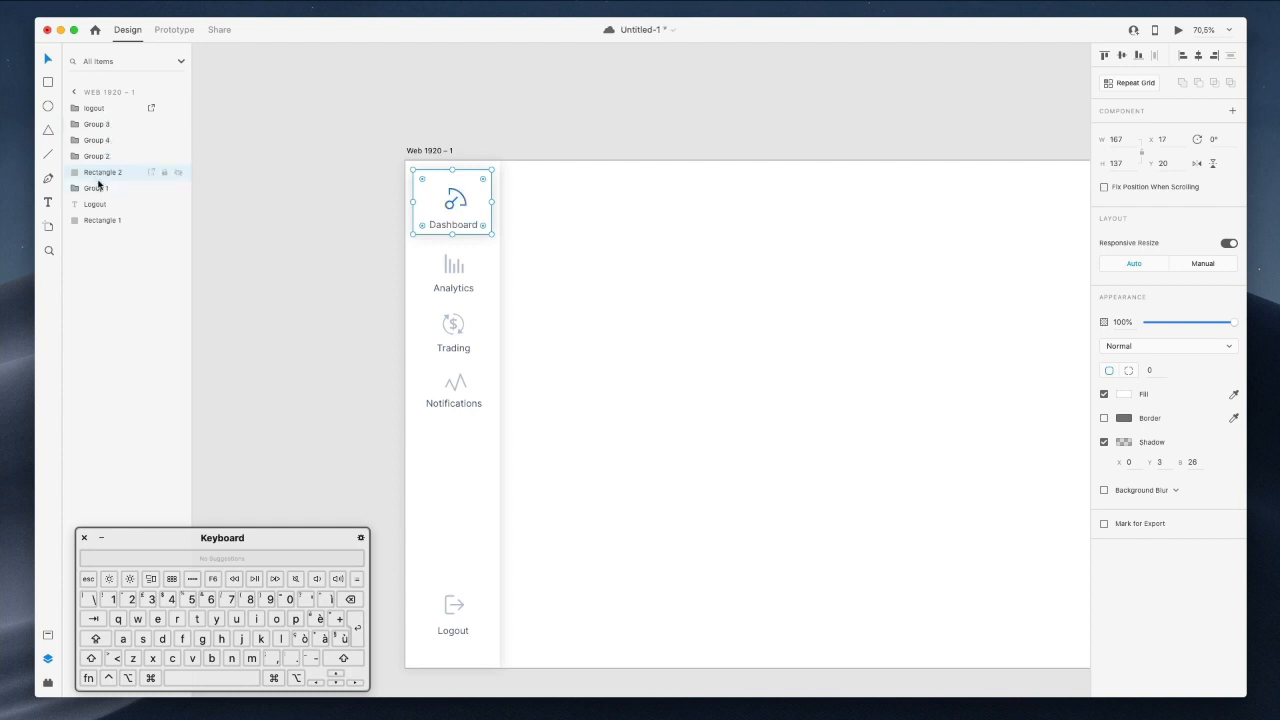
key("Down")
key("Down")
key("Down")
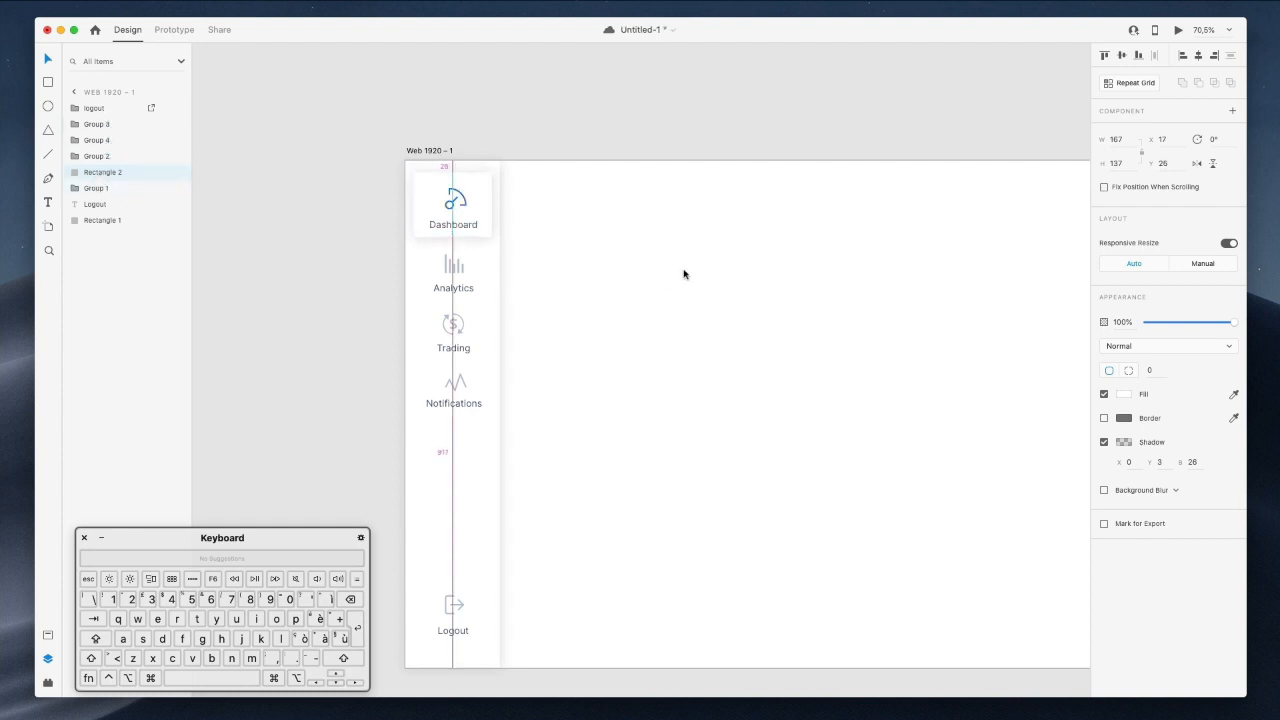
key("Right")
key("Down")
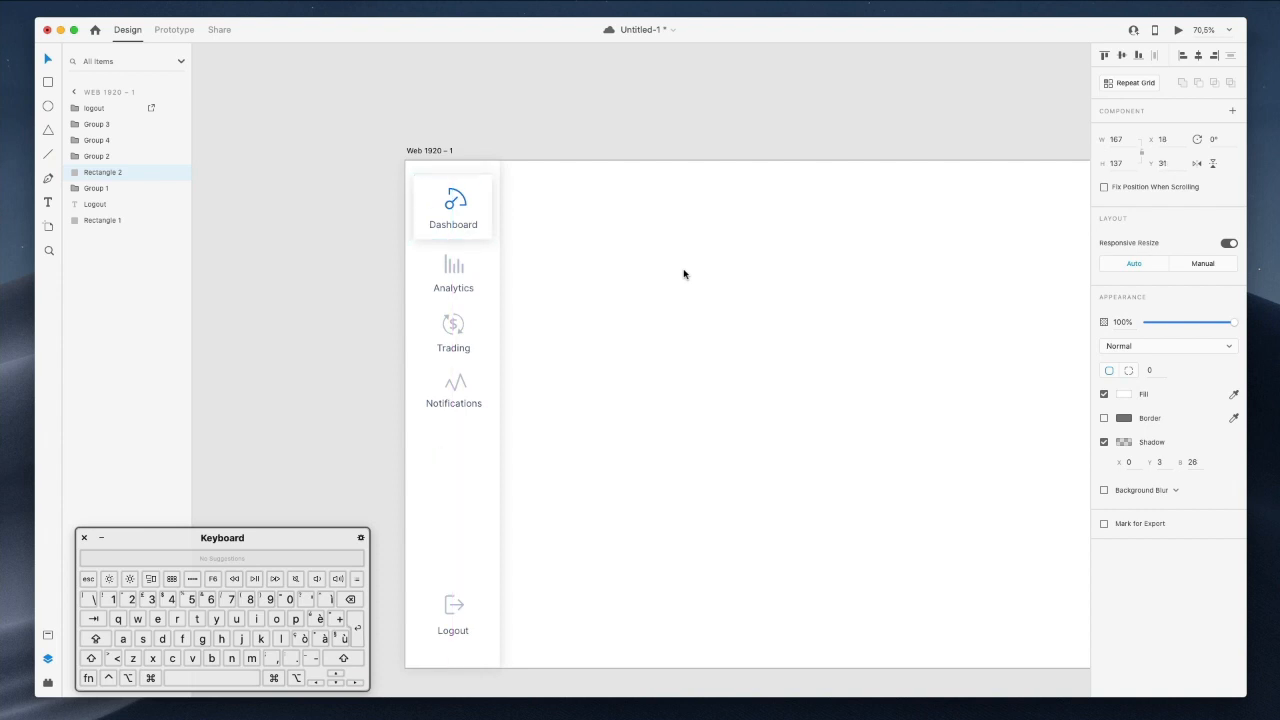
key("Left")
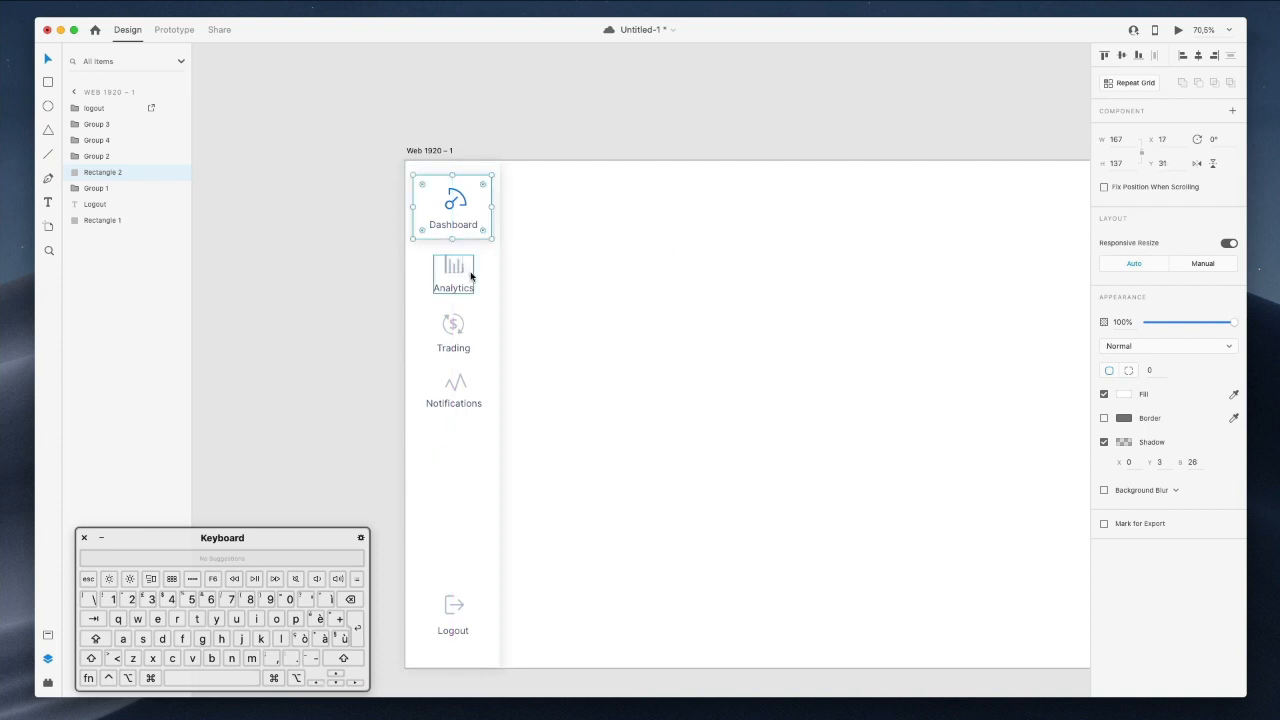
Shift the Analytics, Trading and Notifications items down 10 px.
left_click(457, 276)
left_click(452, 335, "shift")
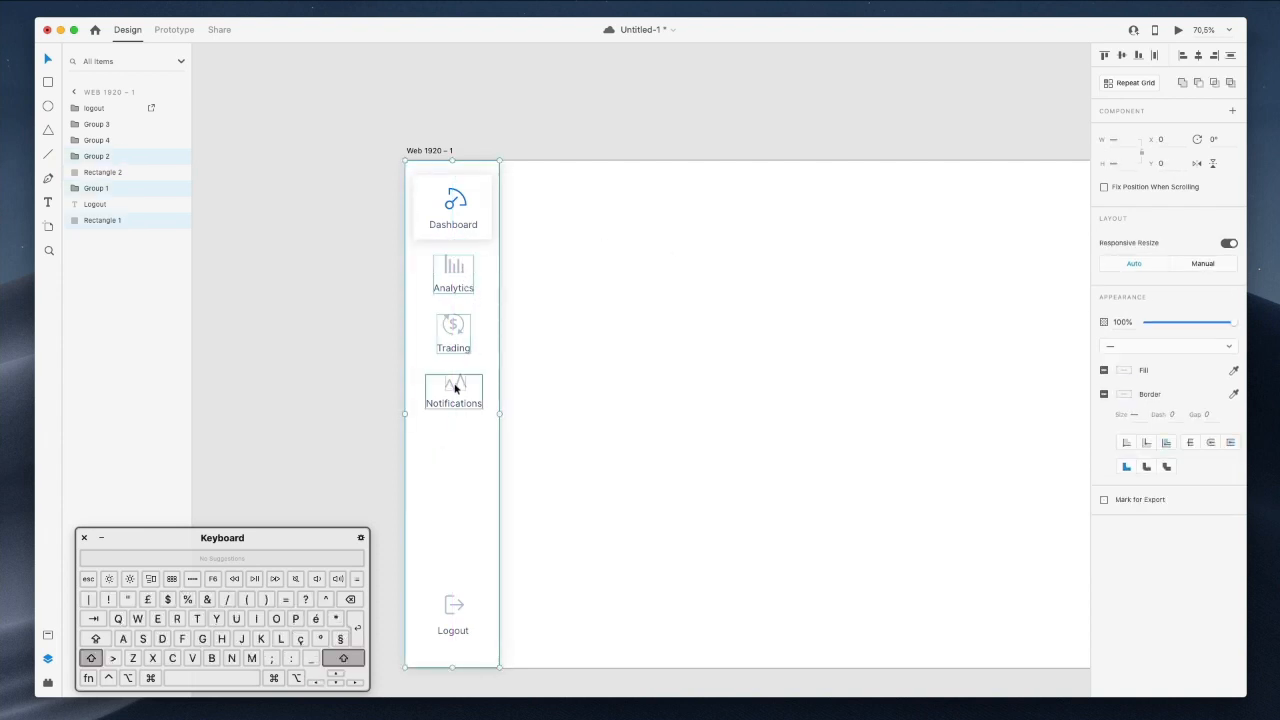
left_click(455, 388, "shift")
key("shift+Down")
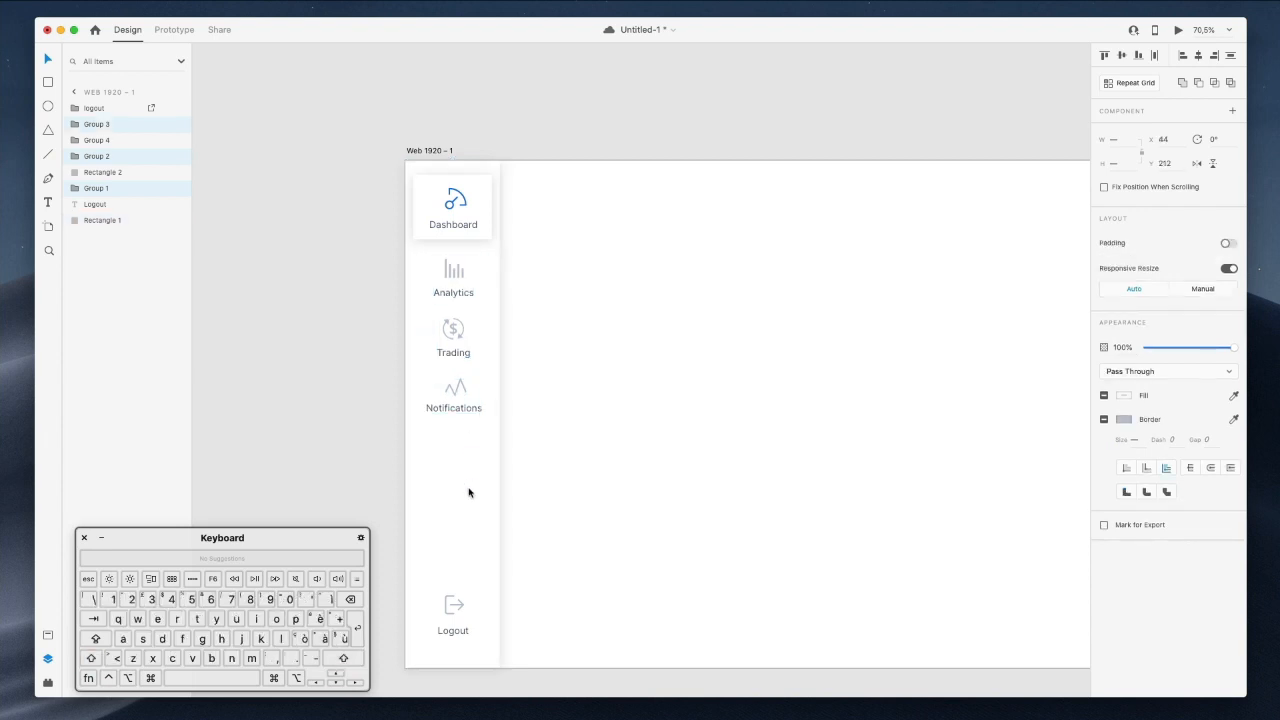
left_click(481, 194, "super")
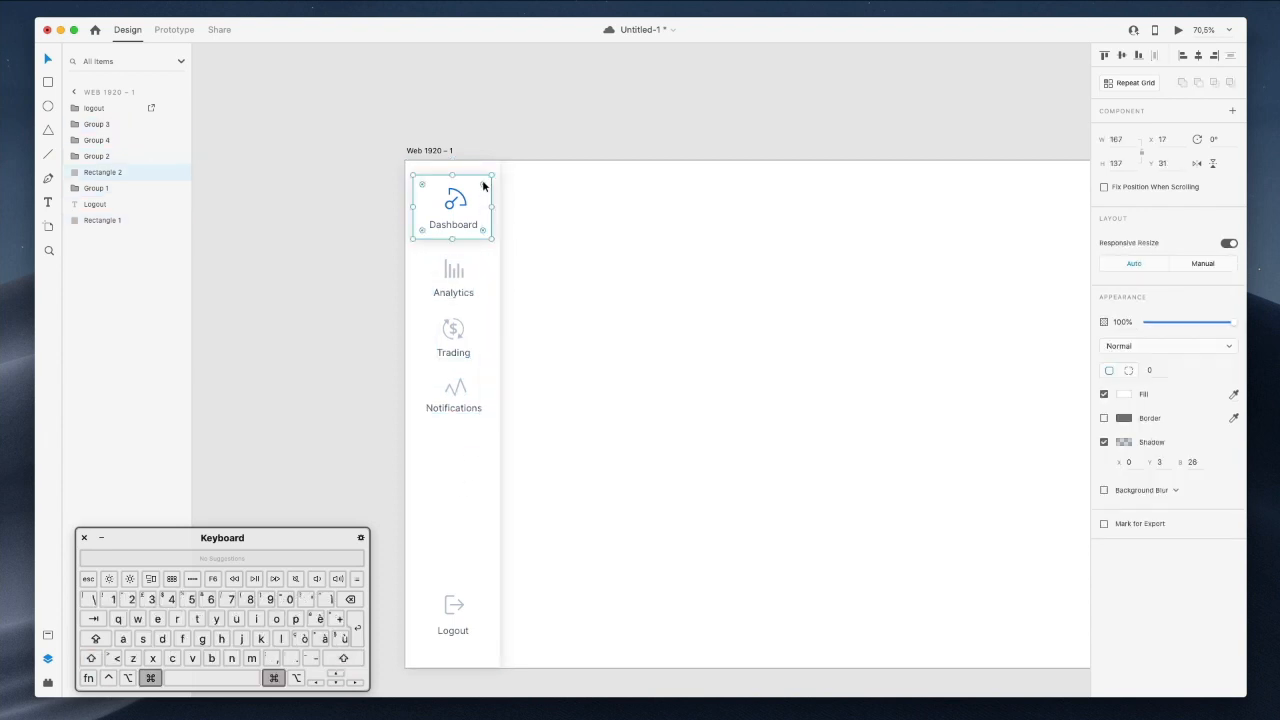
Try a faint blue fill sampled from the Dashboard icon on the card, then undo it.
left_click(1118, 396)
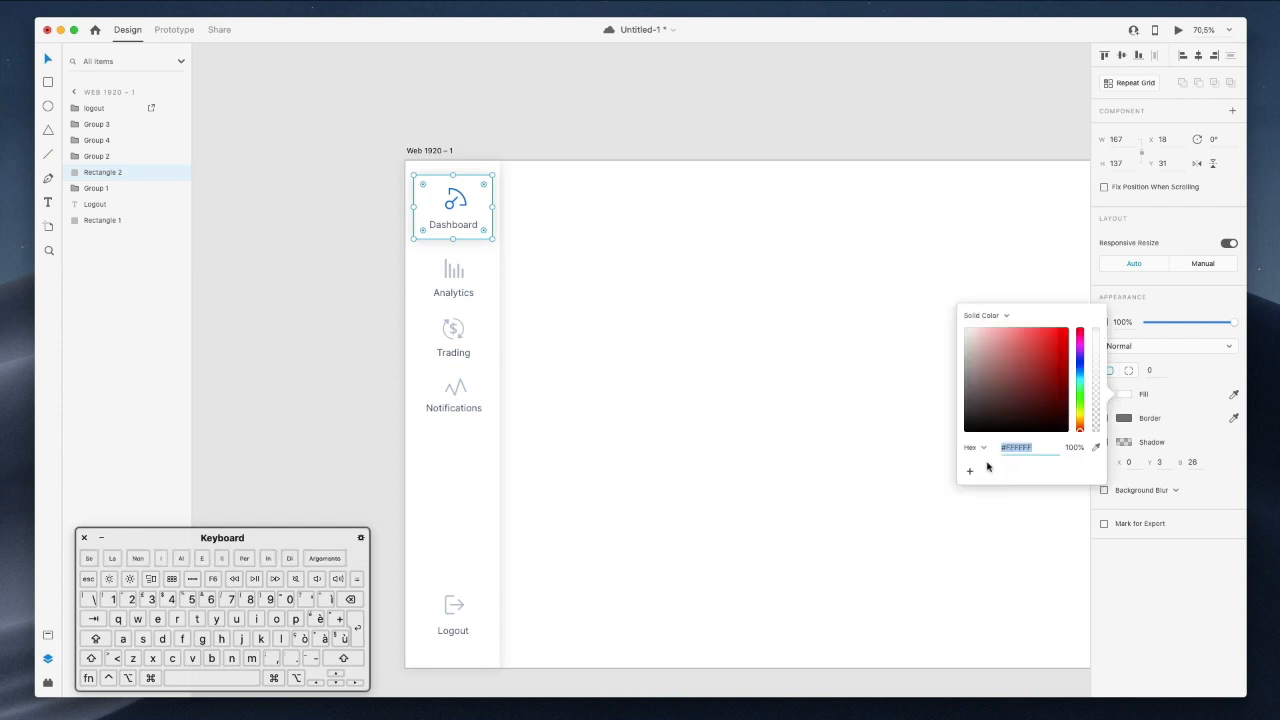
left_click(1095, 447)
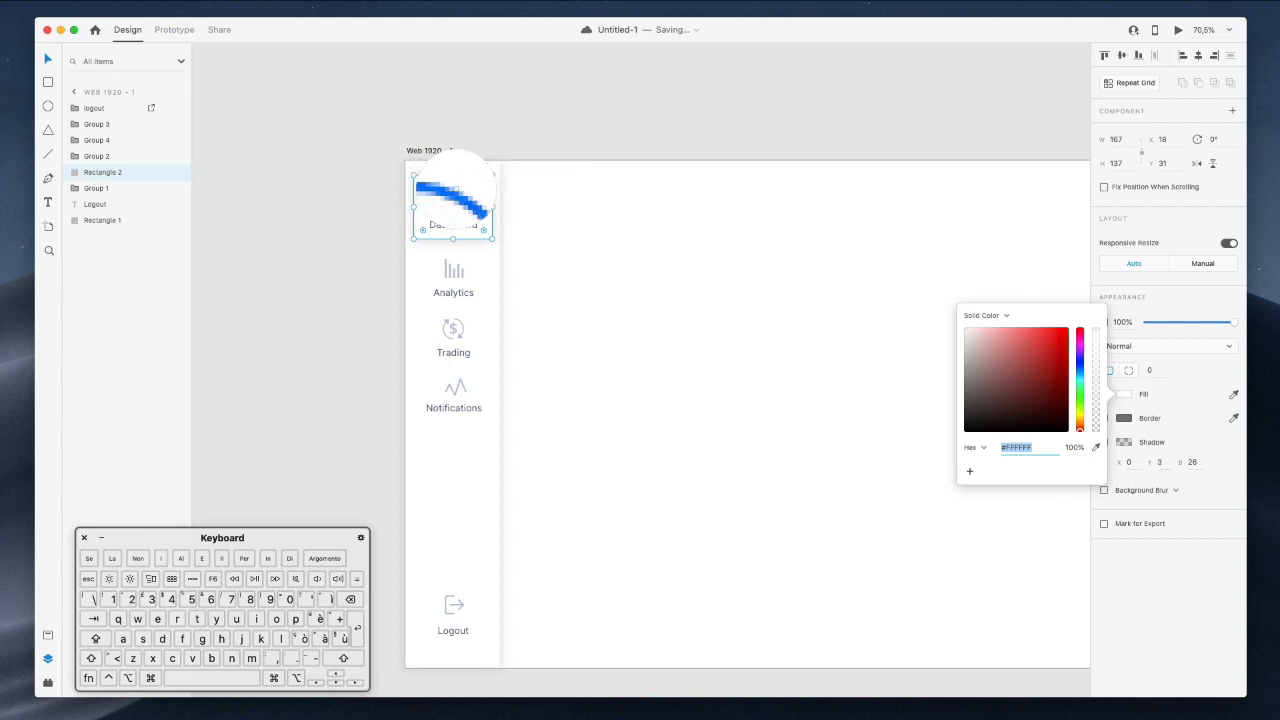
left_click(455, 193)
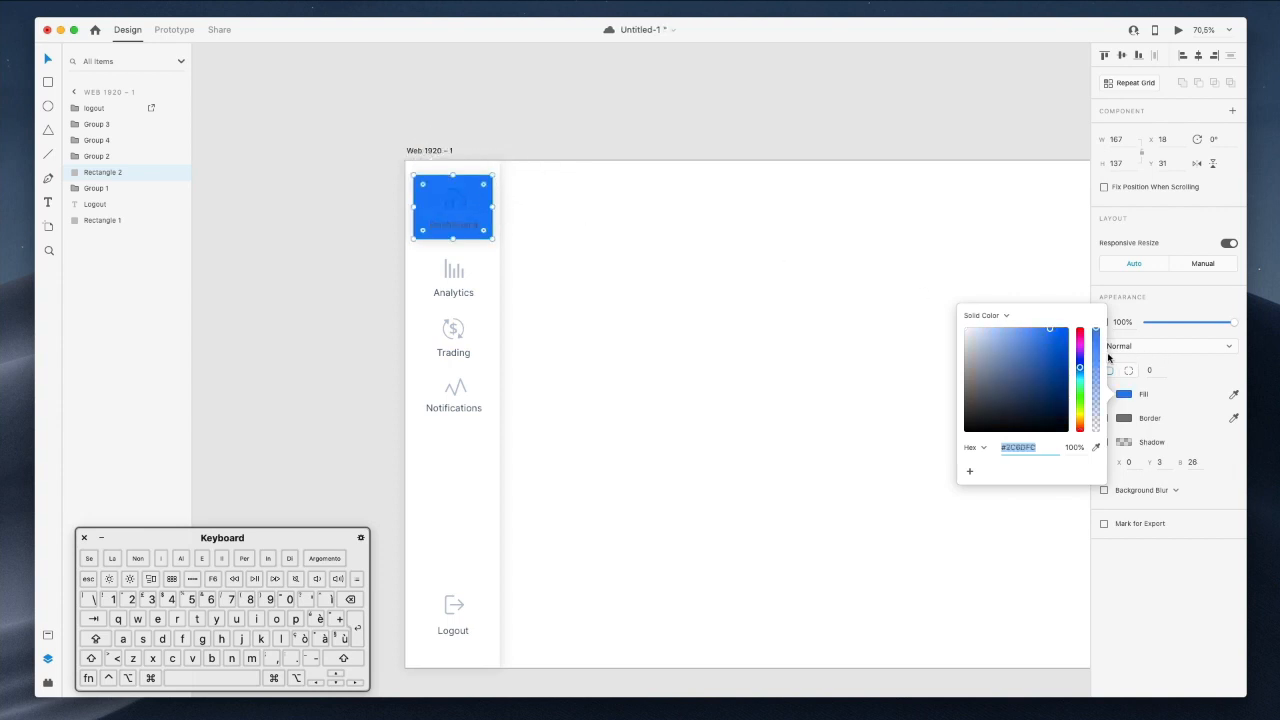
left_click(1093, 425)
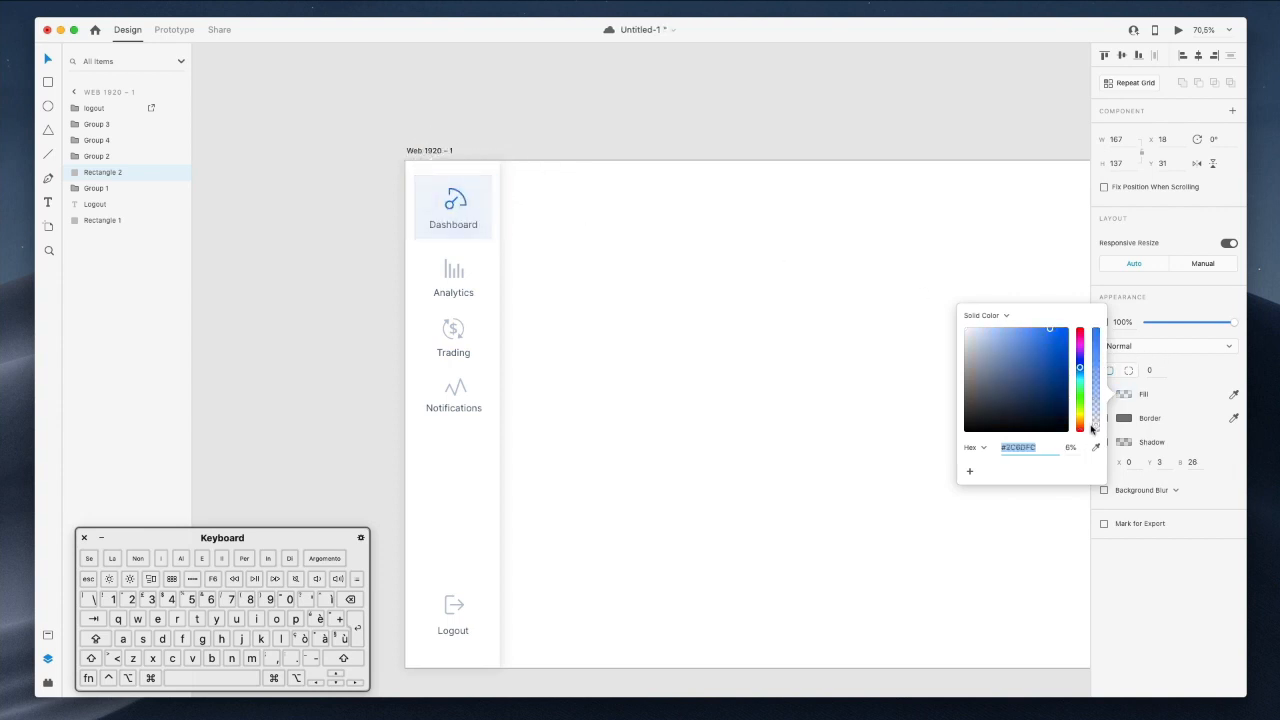
scroll(752, 264, "right", 3)
left_click(750, 263)
key("super+z")
key("super+z")
left_click(684, 232)
Round the Dashboard card's corners to a radius of 6.
scroll(684, 232, "down", 1)
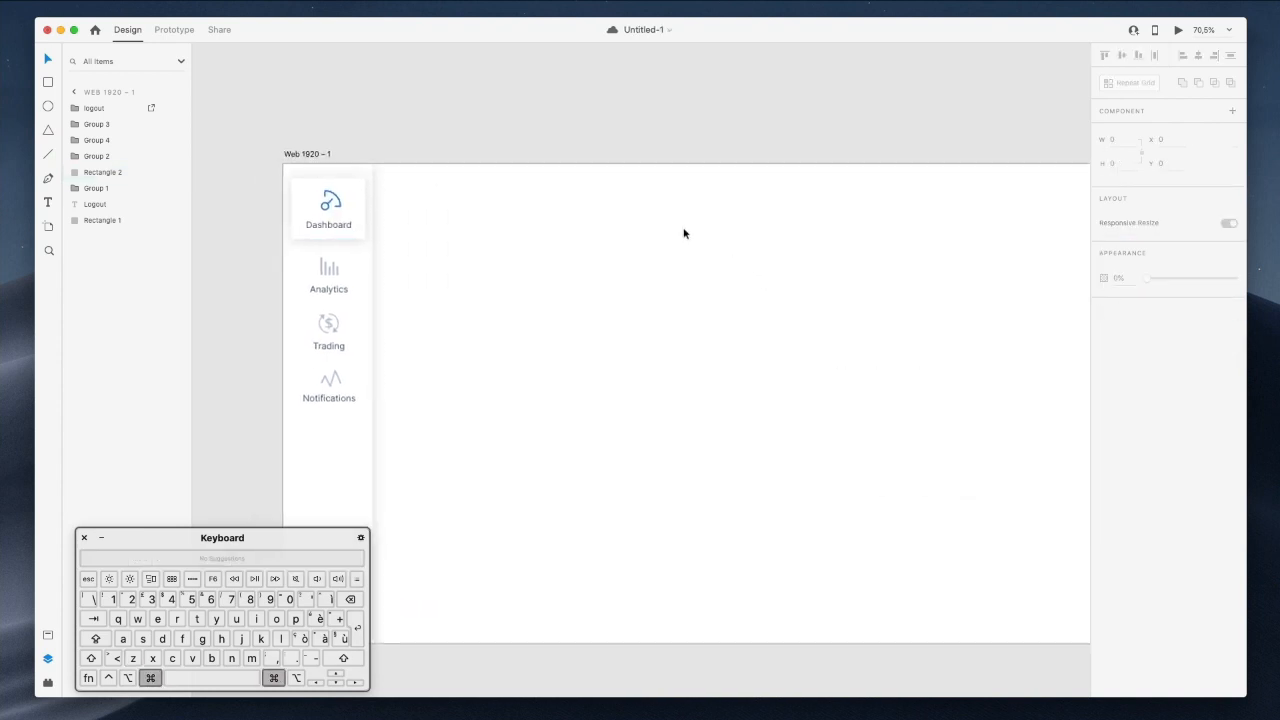
left_click(337, 188, "super")
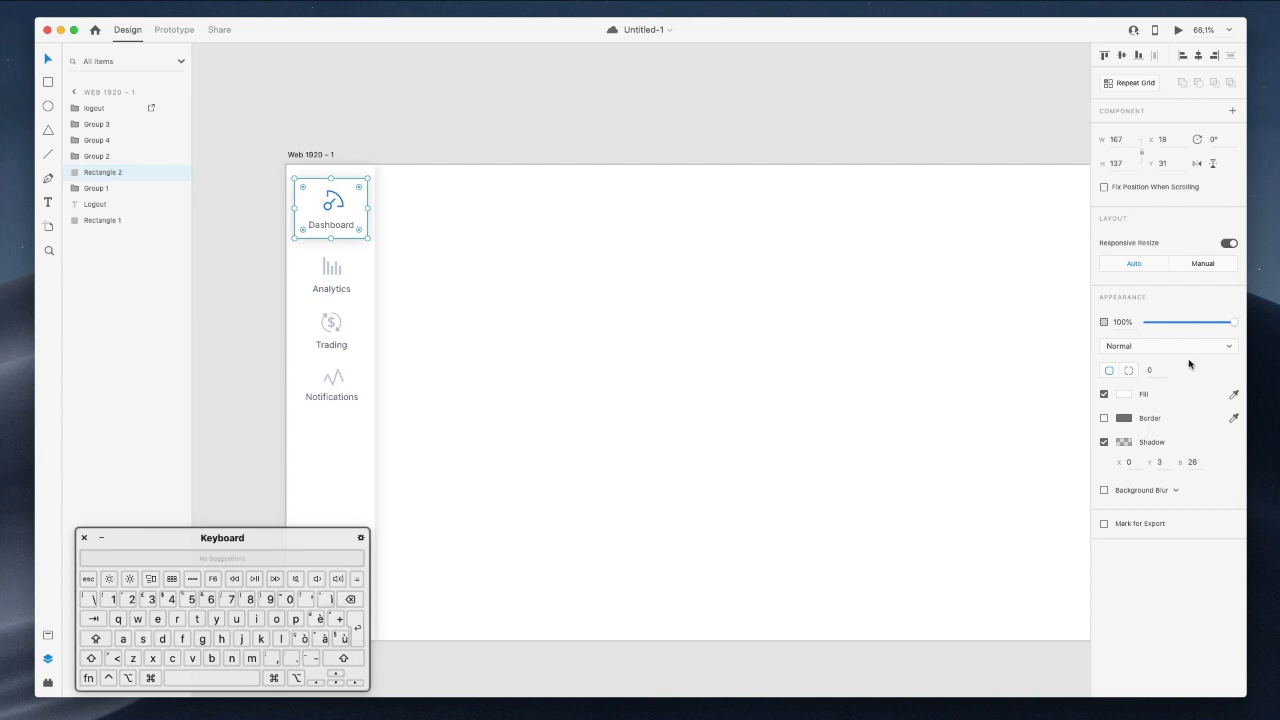
left_click(1149, 370)
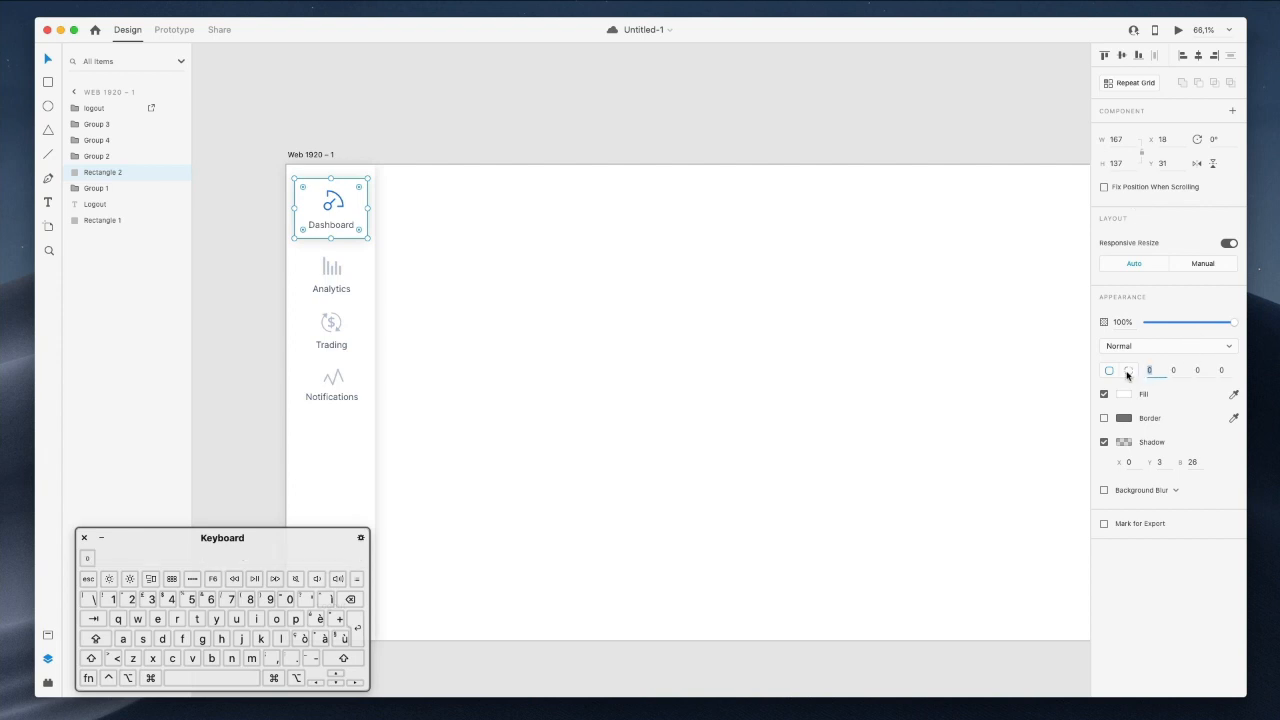
key("Up")
left_click(409, 273)
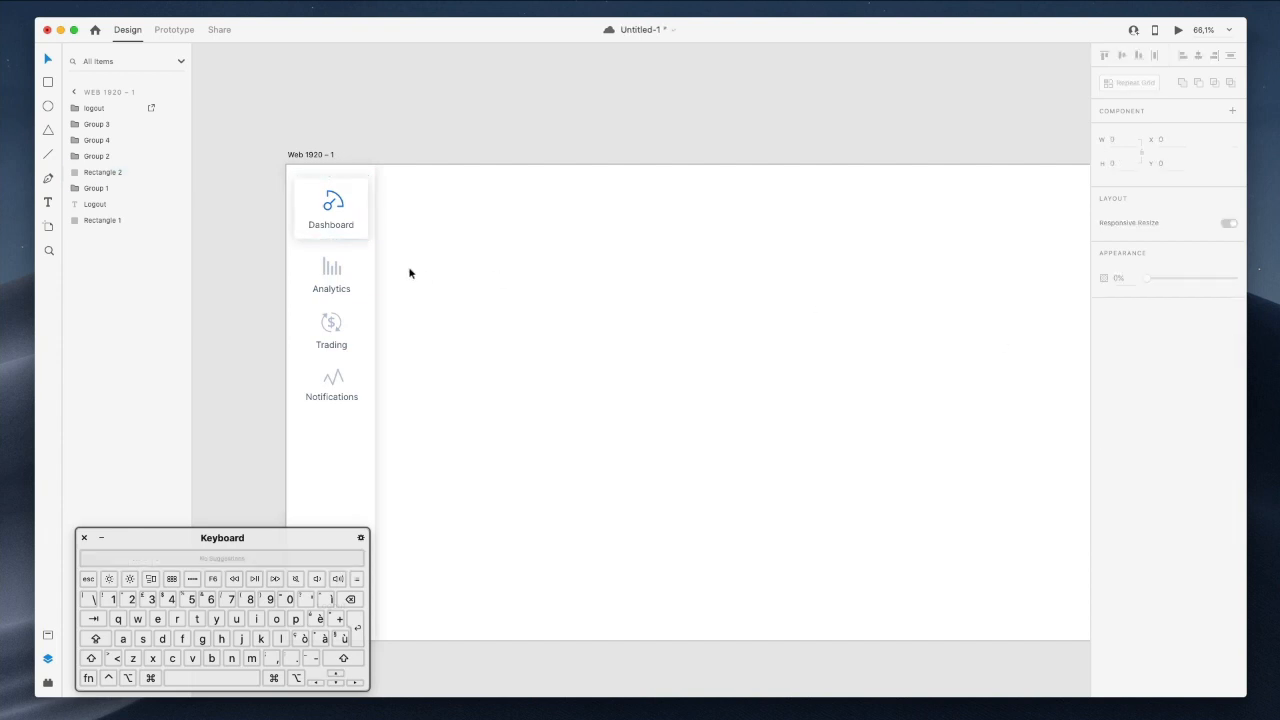
left_click(341, 229, "super")
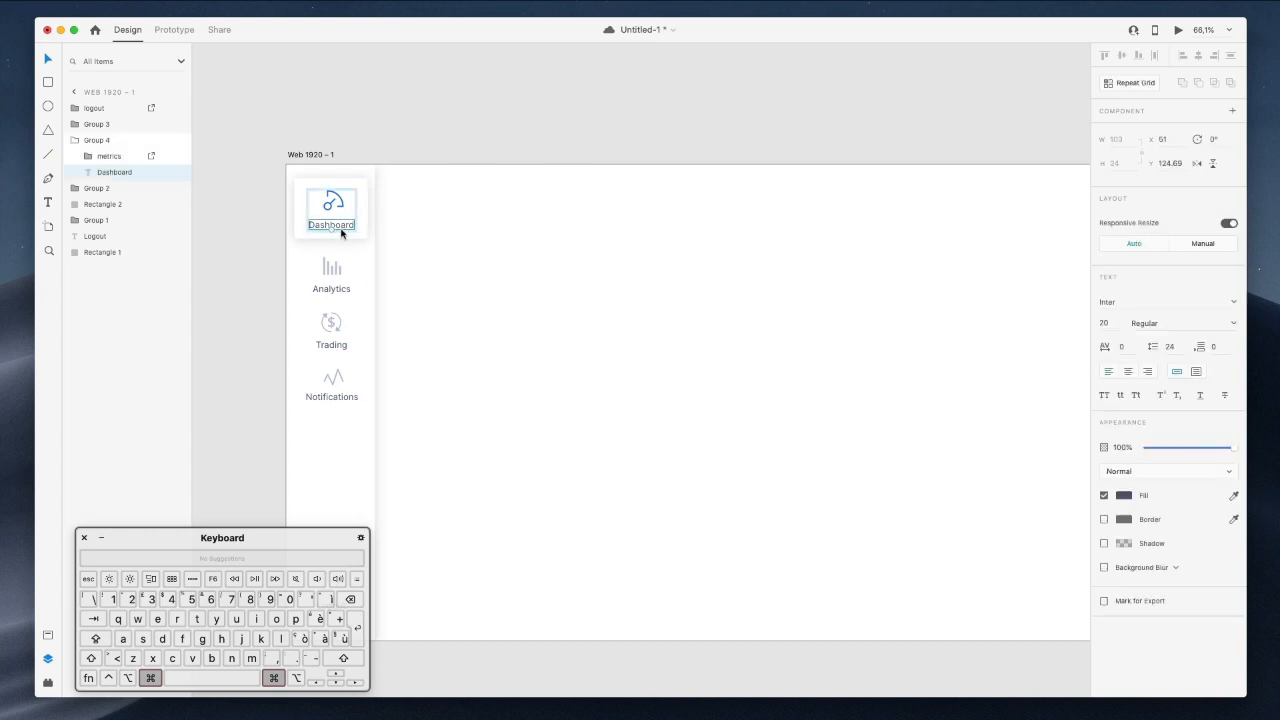
left_click(1187, 322)
left_click(1233, 324)
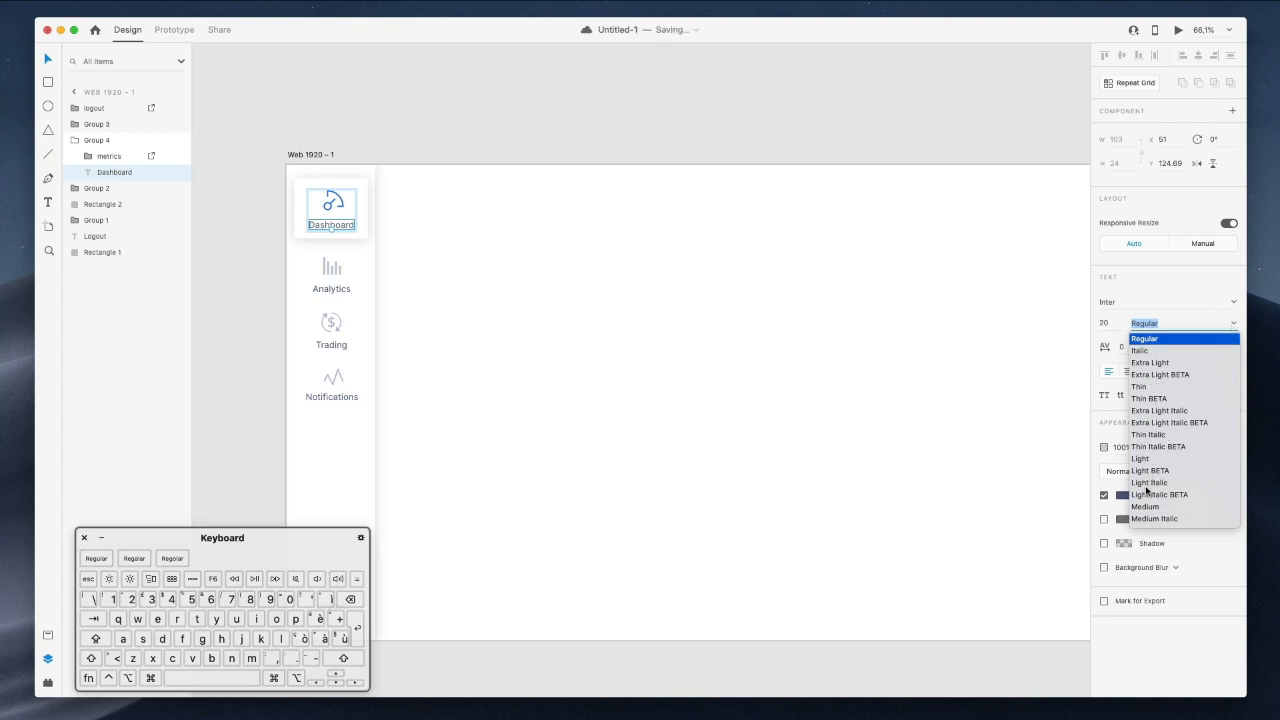
scroll(1150, 485, "down", 5)
left_click(1155, 484)
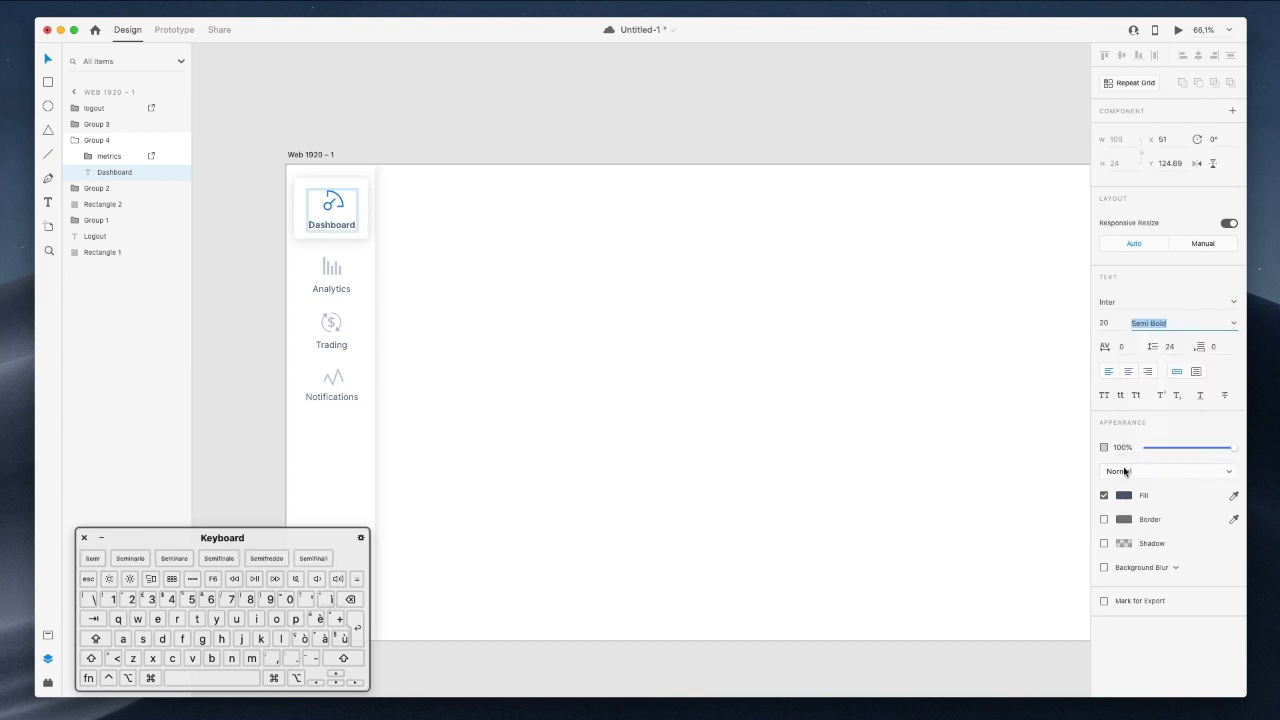
left_click(566, 240)
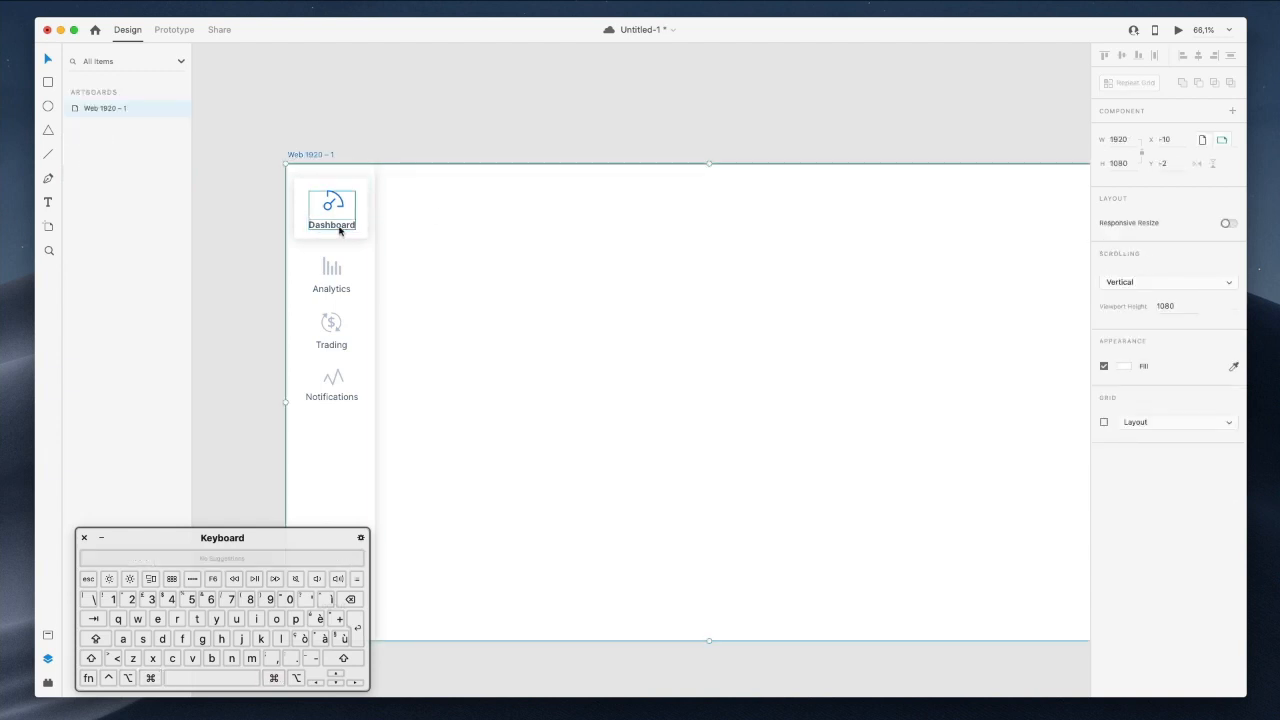
left_click(339, 231, "super")
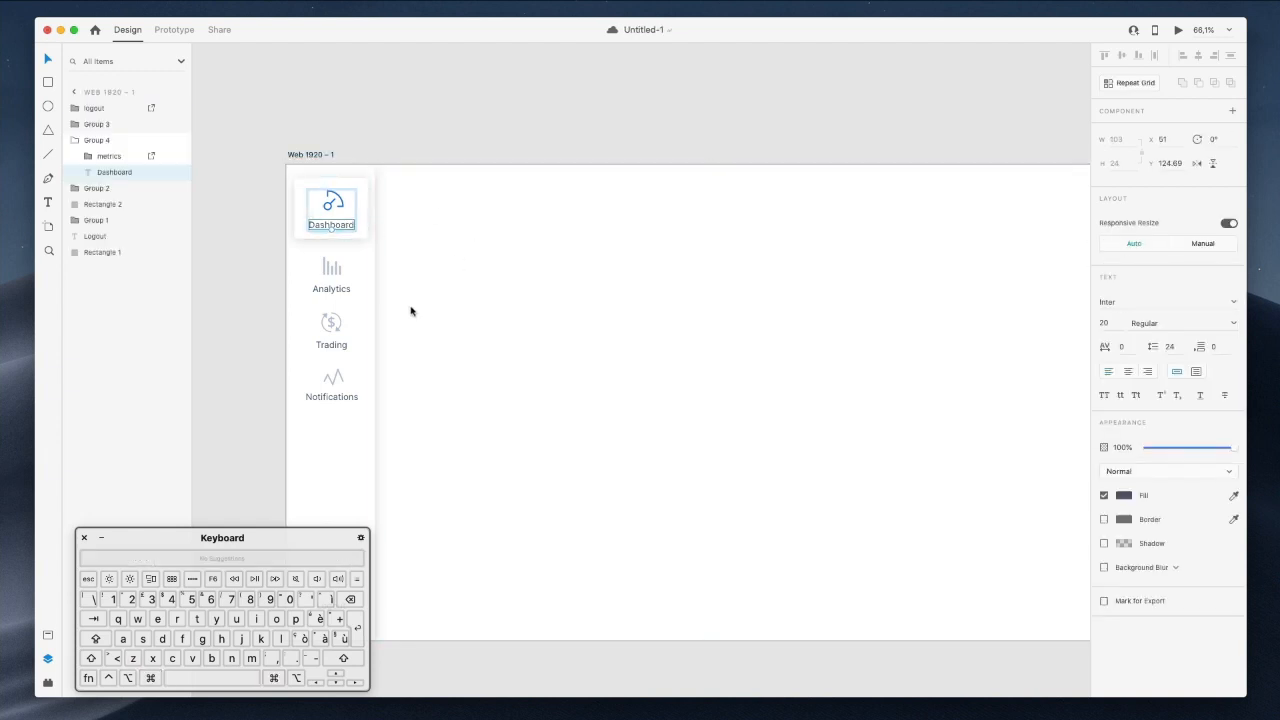
left_click(331, 289, "super")
left_click(333, 347, "shift+super")
left_click(334, 397, "shift+super")
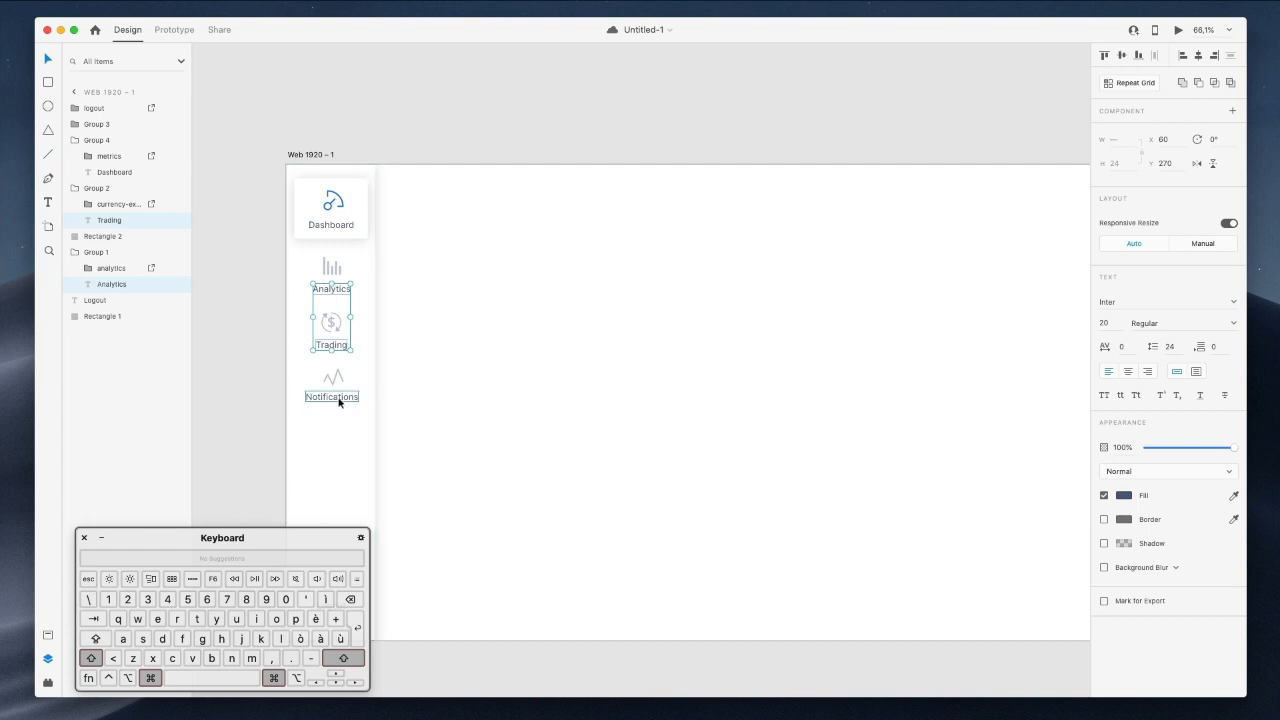
Give the Analytics, Trading, Notifications and Logout labels a muted grey-blue #7F86A3 fill.
scroll(340, 400, "down", 3)
scroll(340, 400, "left", 3)
left_click(436, 511, "shift+super")
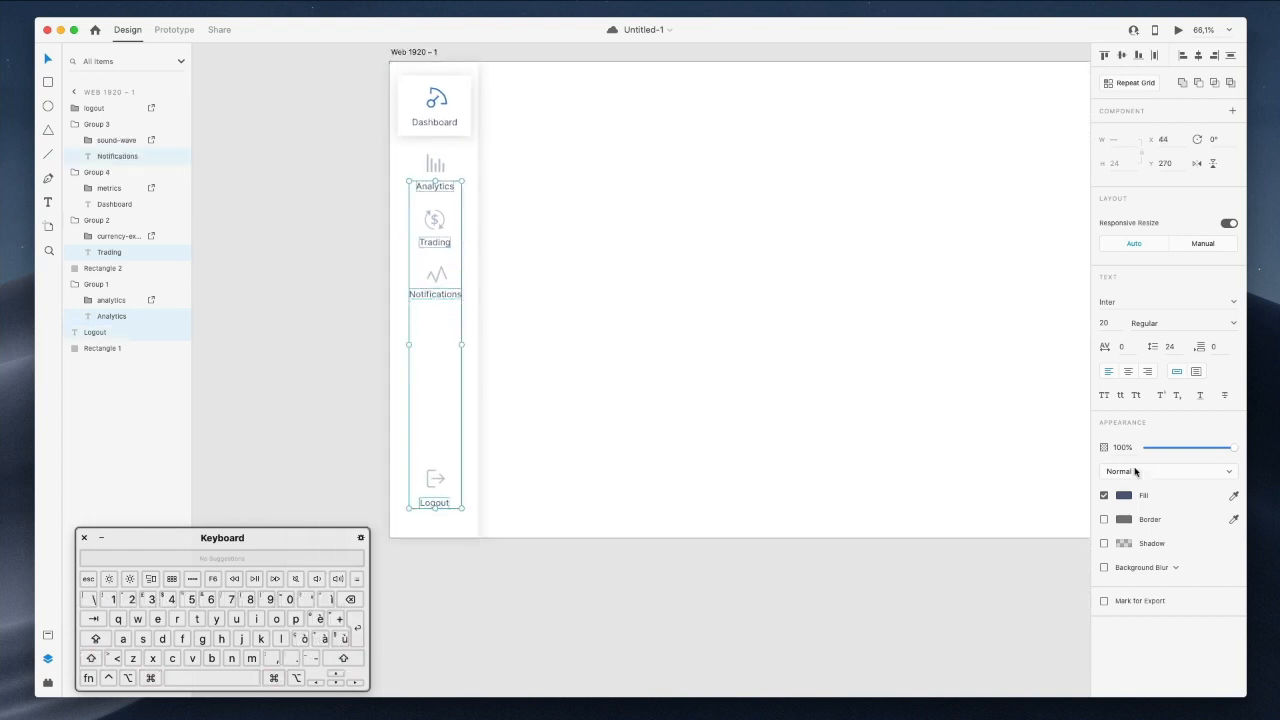
left_click(1124, 495)
left_click(986, 460)
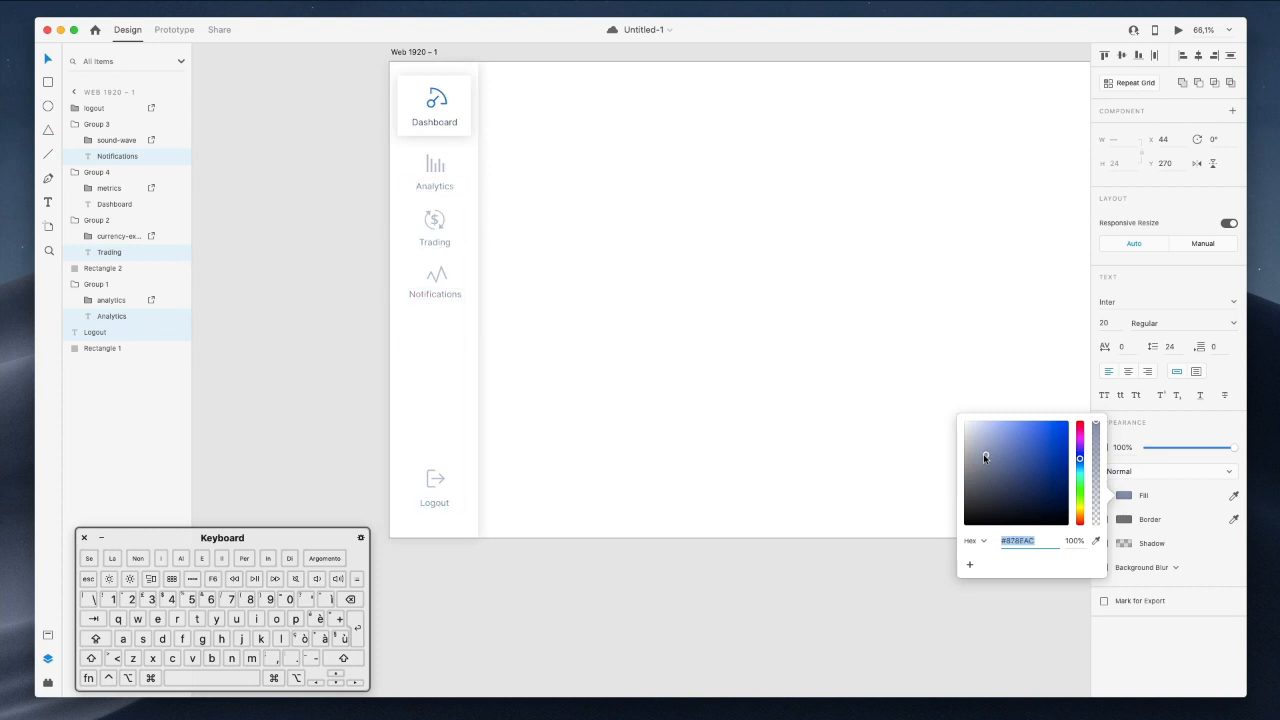
left_click(729, 308)
Save the document and copy the Analytics label.
scroll(727, 305, "up", 5)
scroll(727, 302, "down", 5)
scroll(727, 302, "right", 5)
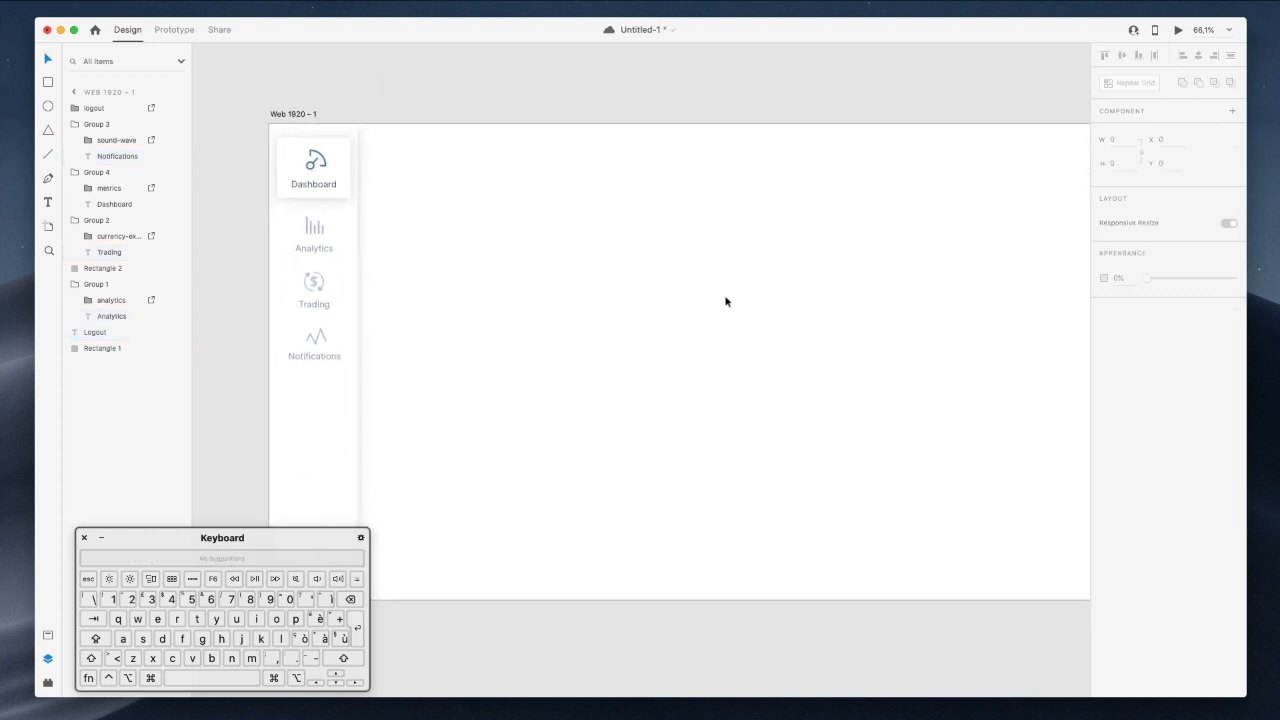
scroll(725, 302, "down", 1)
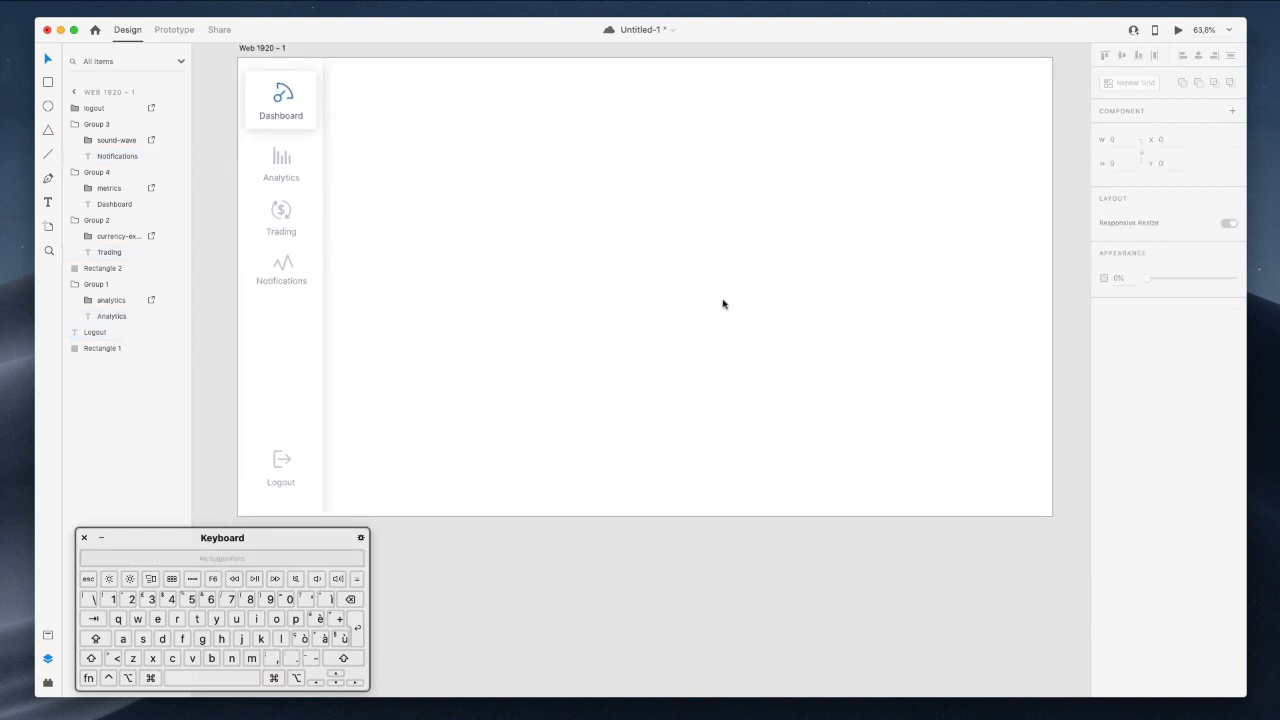
scroll(489, 262, "up", 2)
key("super+s")
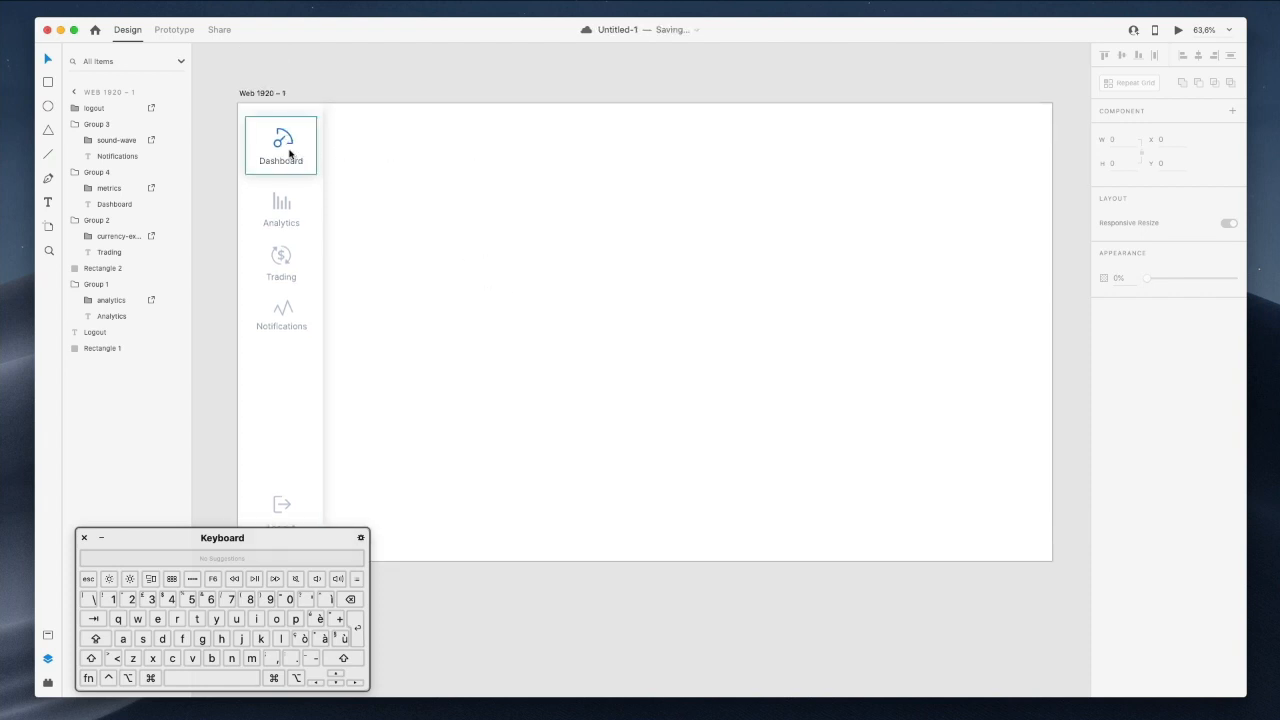
left_click(283, 222, "super")
key("super+c")
scroll(463, 173, "right", 1)
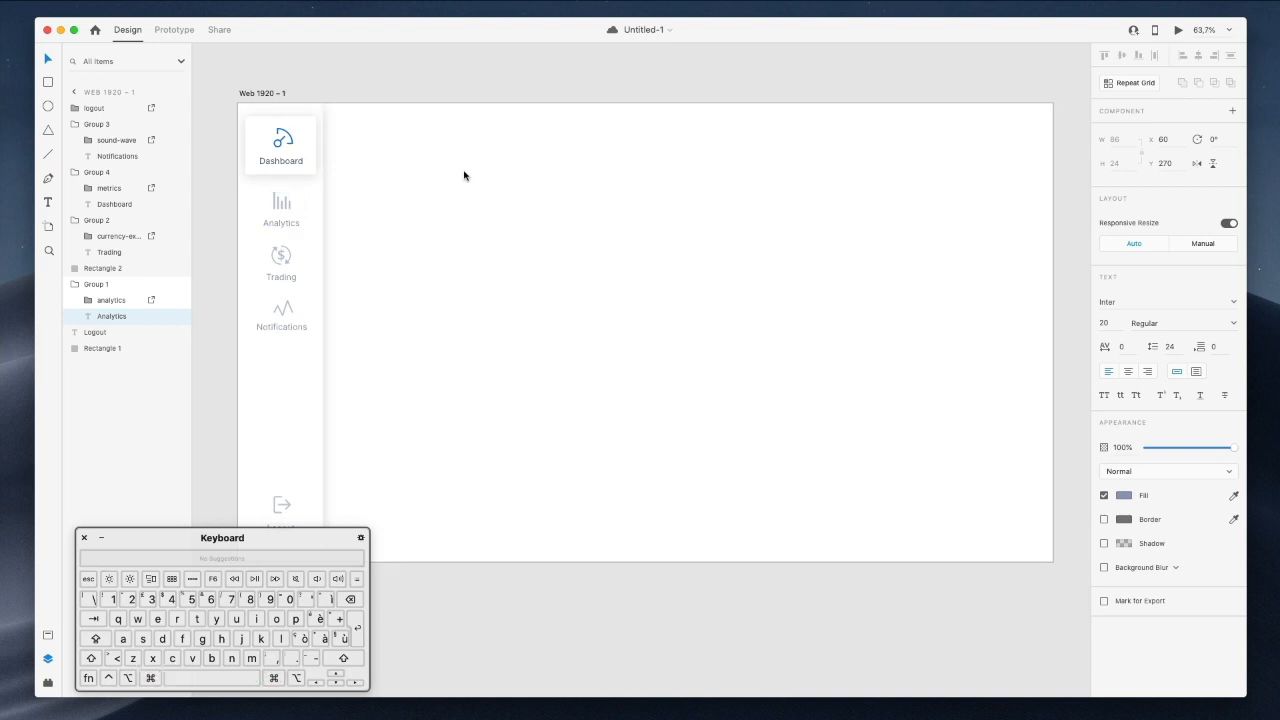
left_click(463, 173)
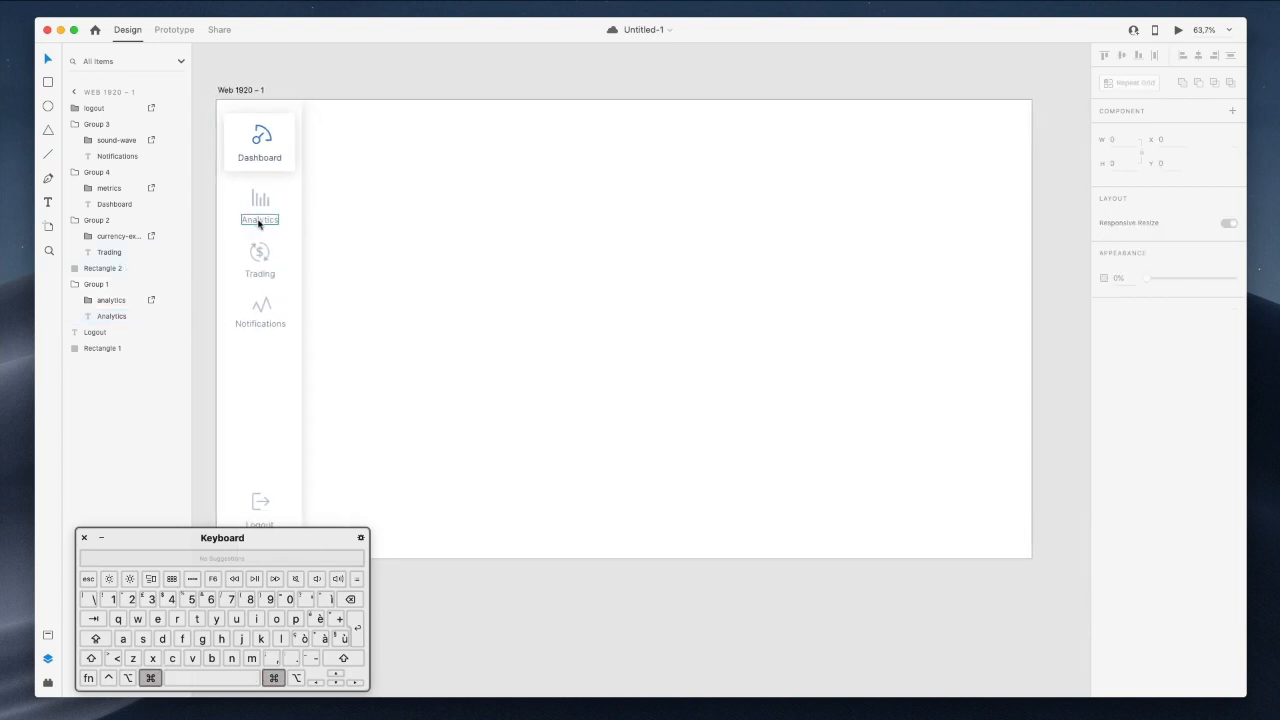
Paste a copy of the Analytics label at the top and retype it as 'Overview'.
left_click(262, 216, "super")
left_click(432, 185)
key("super+v")
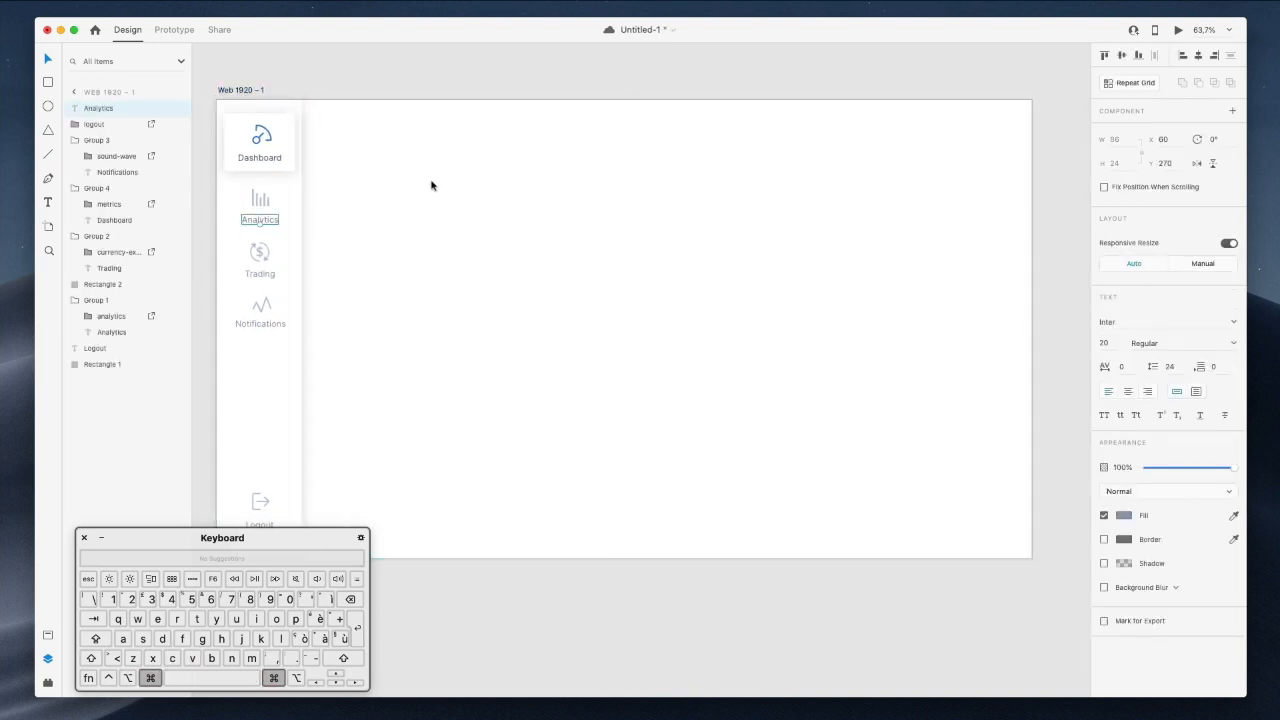
key("shift+Right")
key("shift+Right")
key("shift+Right")
key("shift+Right")
key("shift+Right")
key("shift+Right")
key("shift+Right")
key("shift+Right")
key("shift+Right")
key("shift+Right")
key("shift+Right")
key("shift+Right")
key("shift+Right")
key("shift+Right")
key("shift+Right")
key("shift+Right")
key("shift+Right")
key("shift+Right")
key("shift+Right")
key("shift+Right")
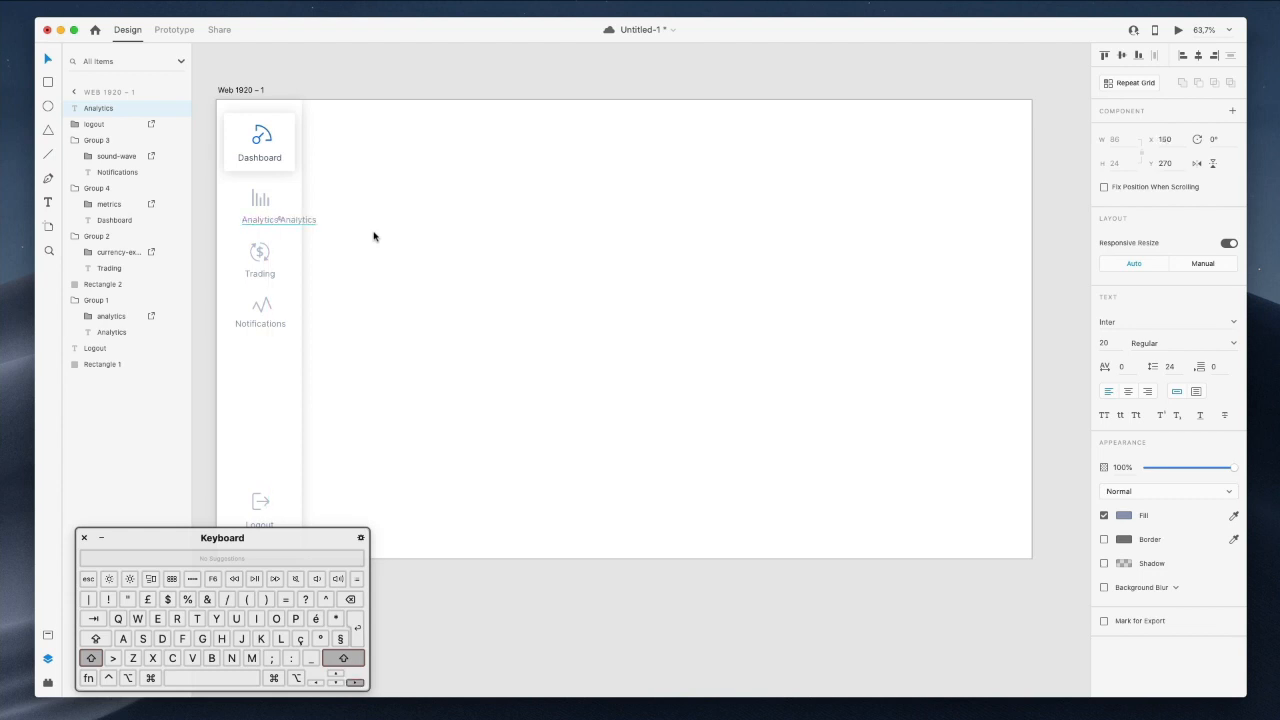
key("shift+Right")
key("shift+Right")
key("shift+Right")
key("shift+Right")
key("shift+Right")
left_click_drag(371, 223, 372, 134)
double_click(371, 134)
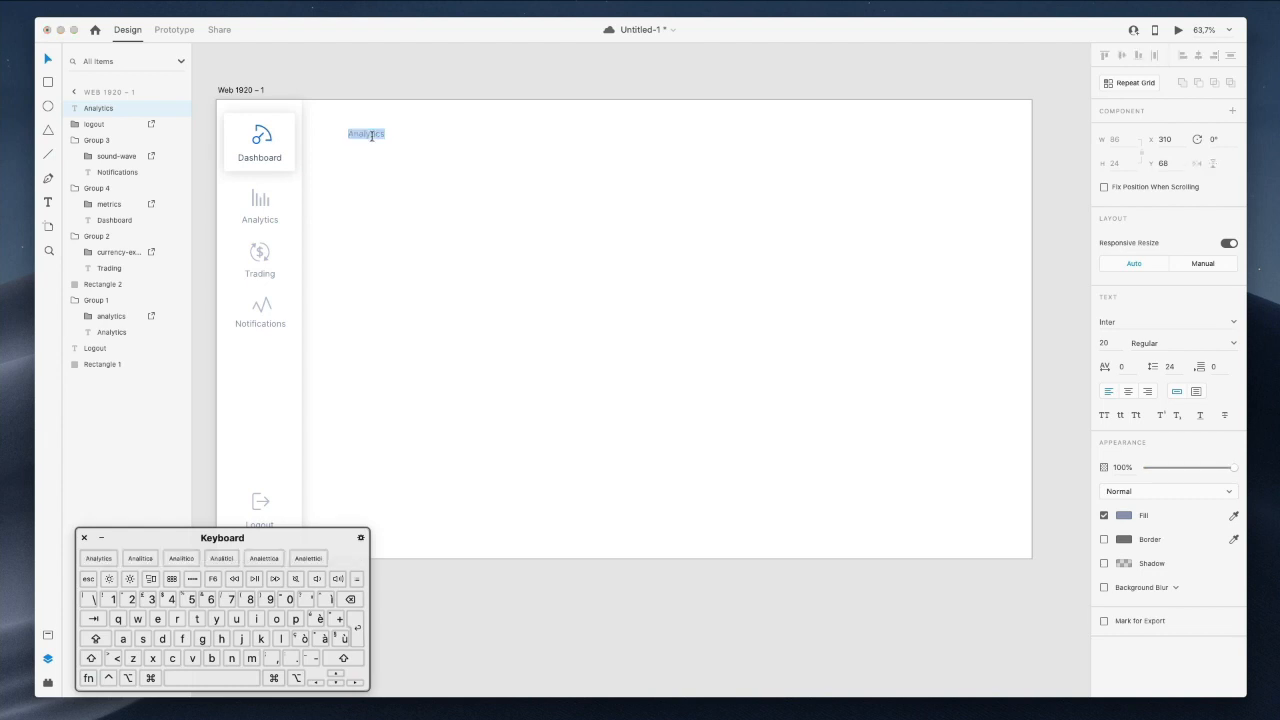
type("Overvi")
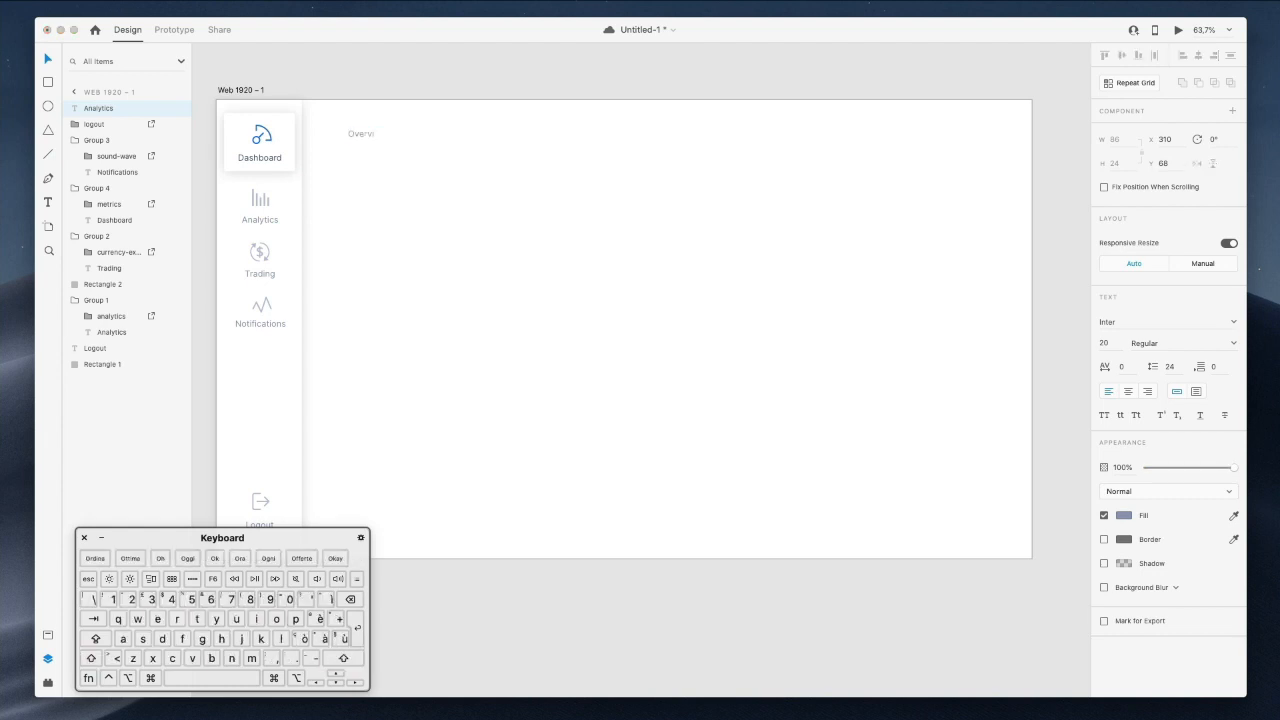
type("ew")
key("Escape")
Duplicate the Overview heading below it and type a welcome-back greeting with the user's first name.
left_click_drag(386, 133, 371, 155)
double_click(371, 155)
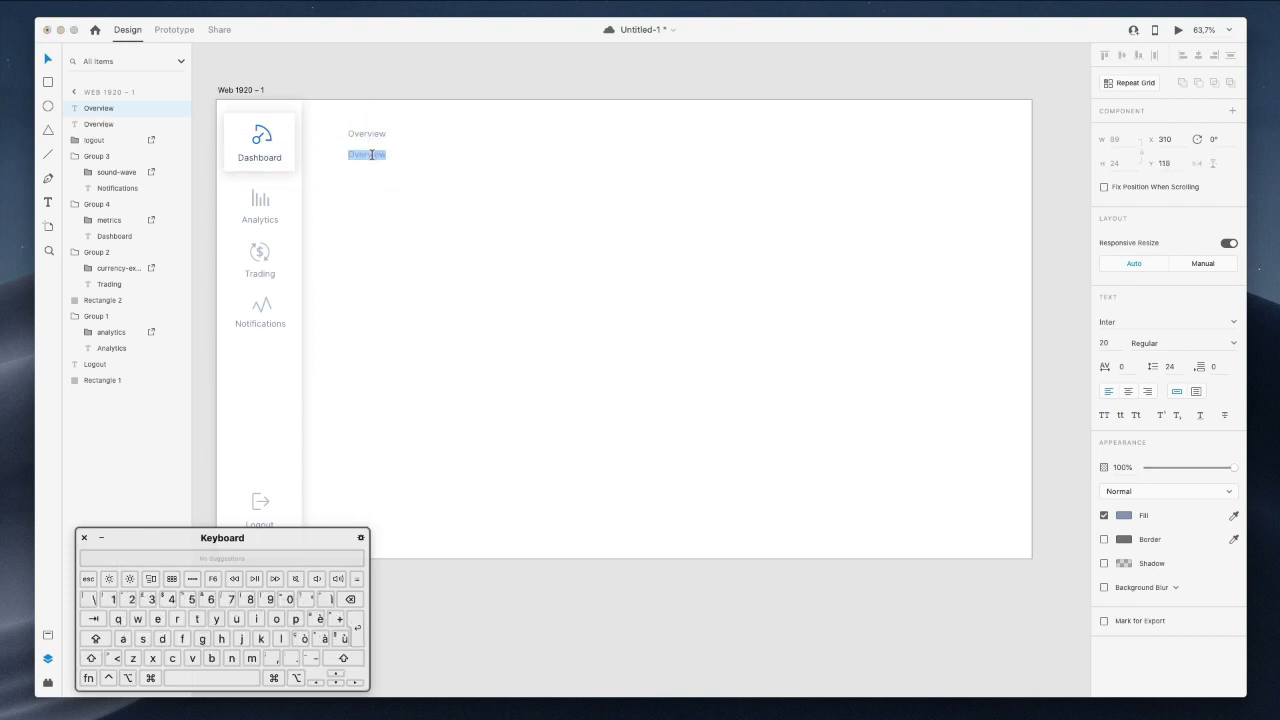
type("Welcome ba")
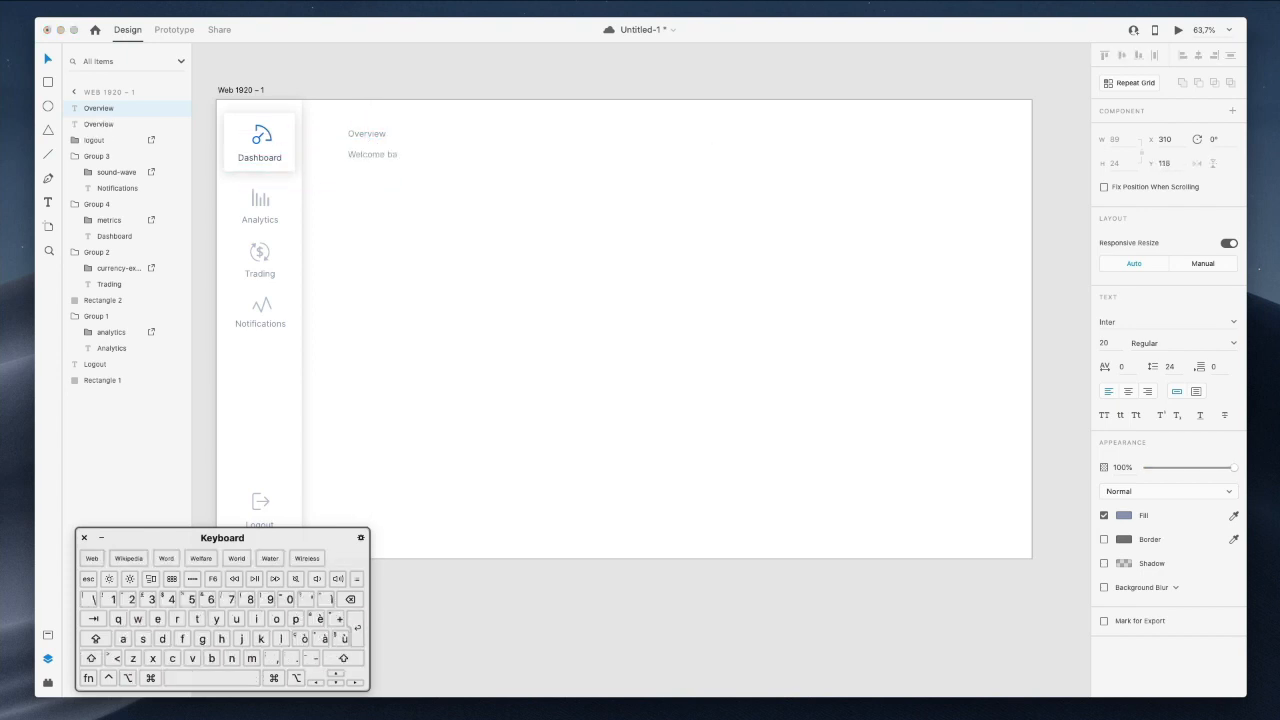
type("ck, Andrew")
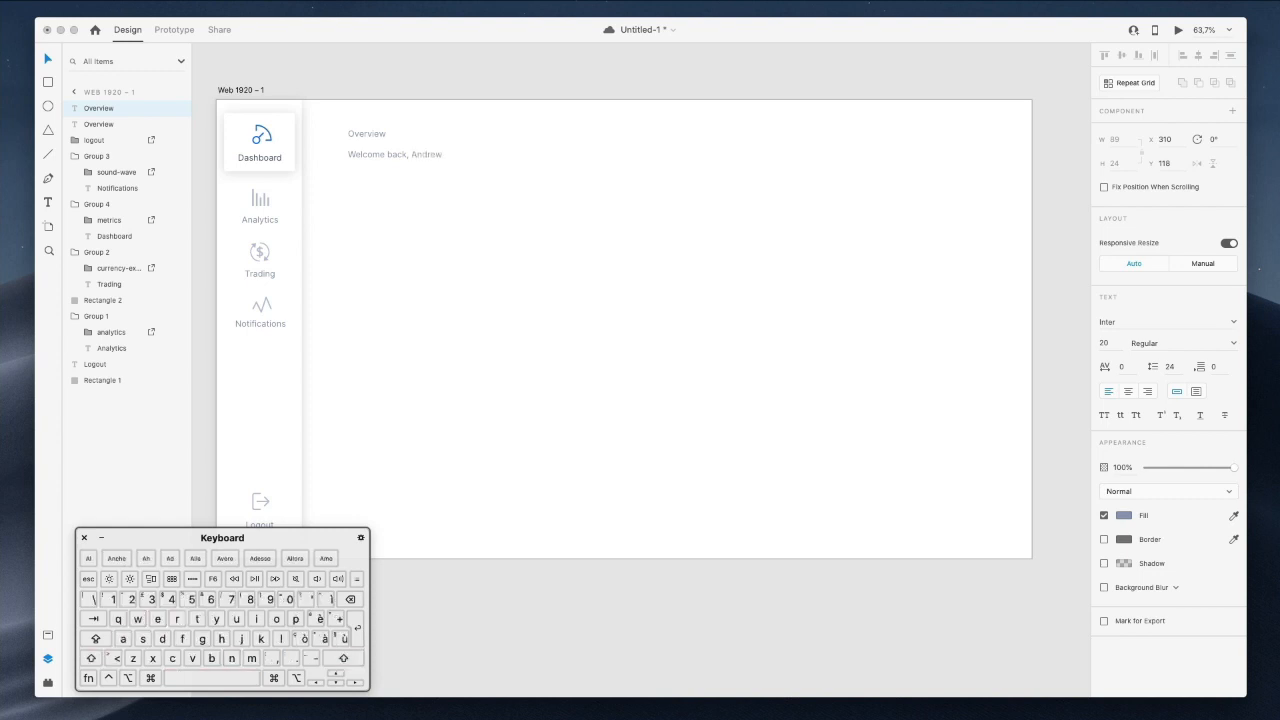
Make the Overview heading Semi Bold at font size 60.
key("Escape")
left_click(366, 133)
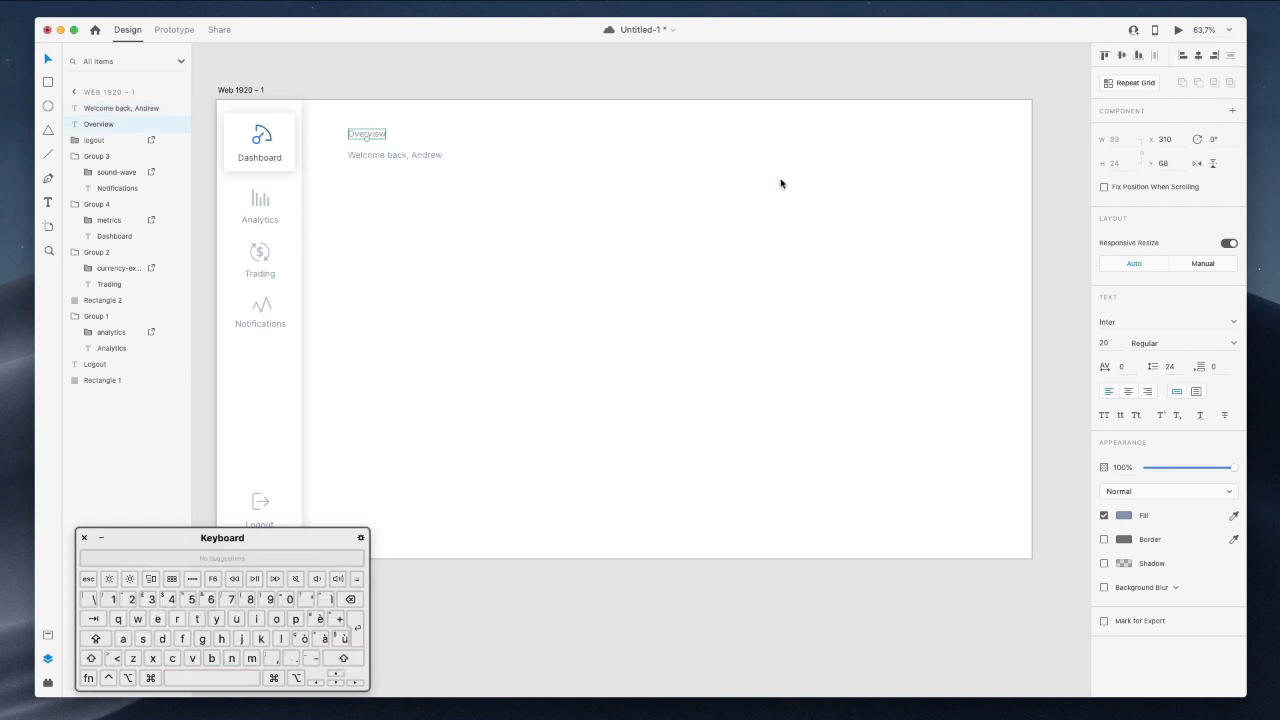
left_click(1110, 343)
type("60")
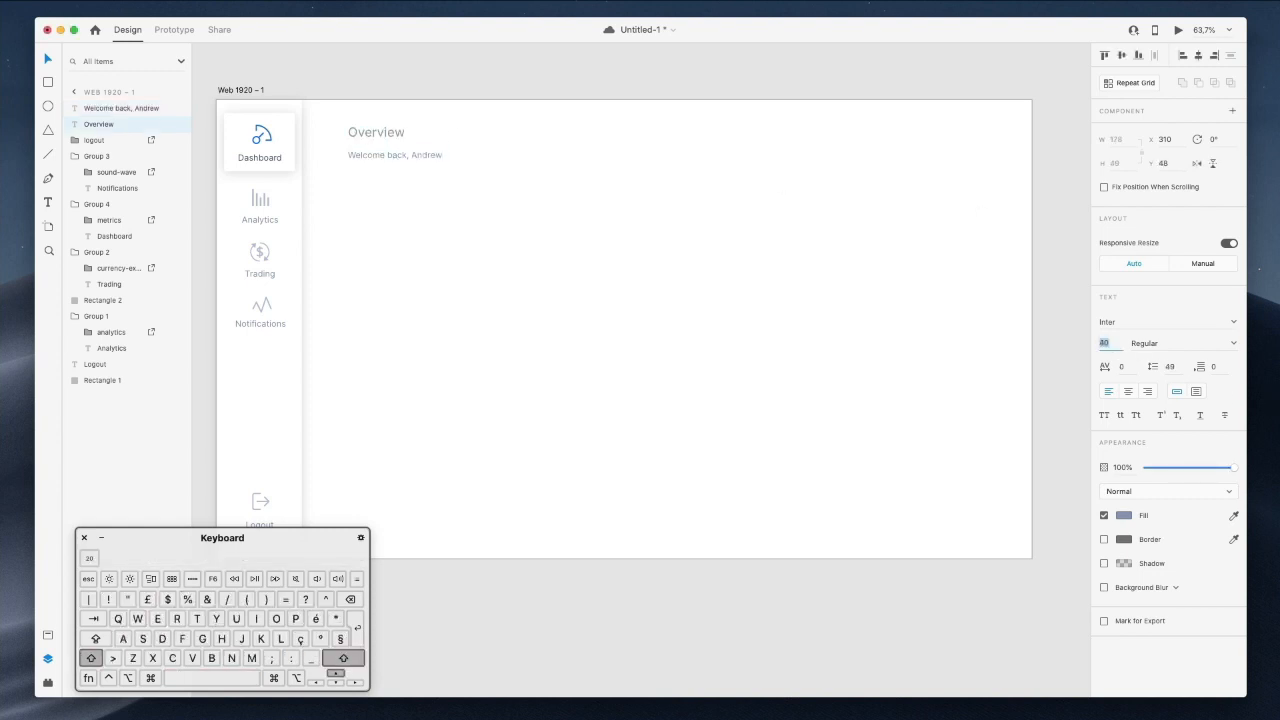
key("Return")
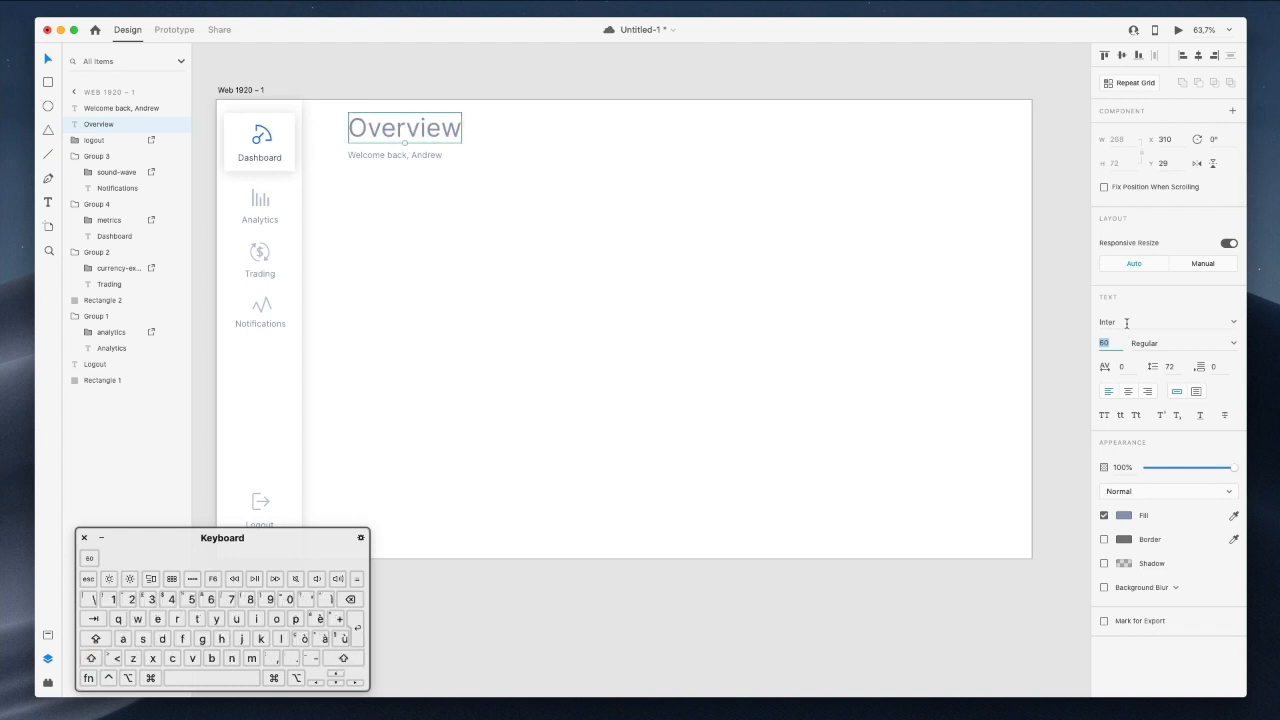
left_click(1232, 349)
scroll(1176, 497, "down", 5)
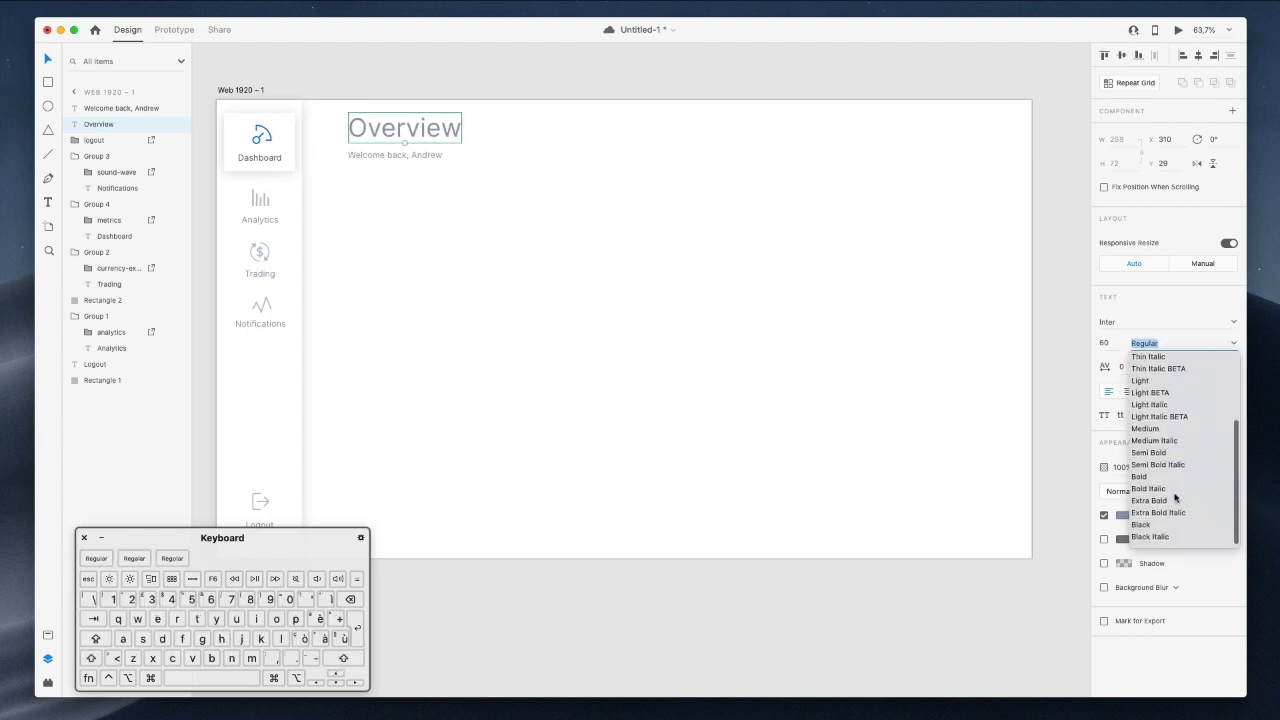
left_click(1151, 455)
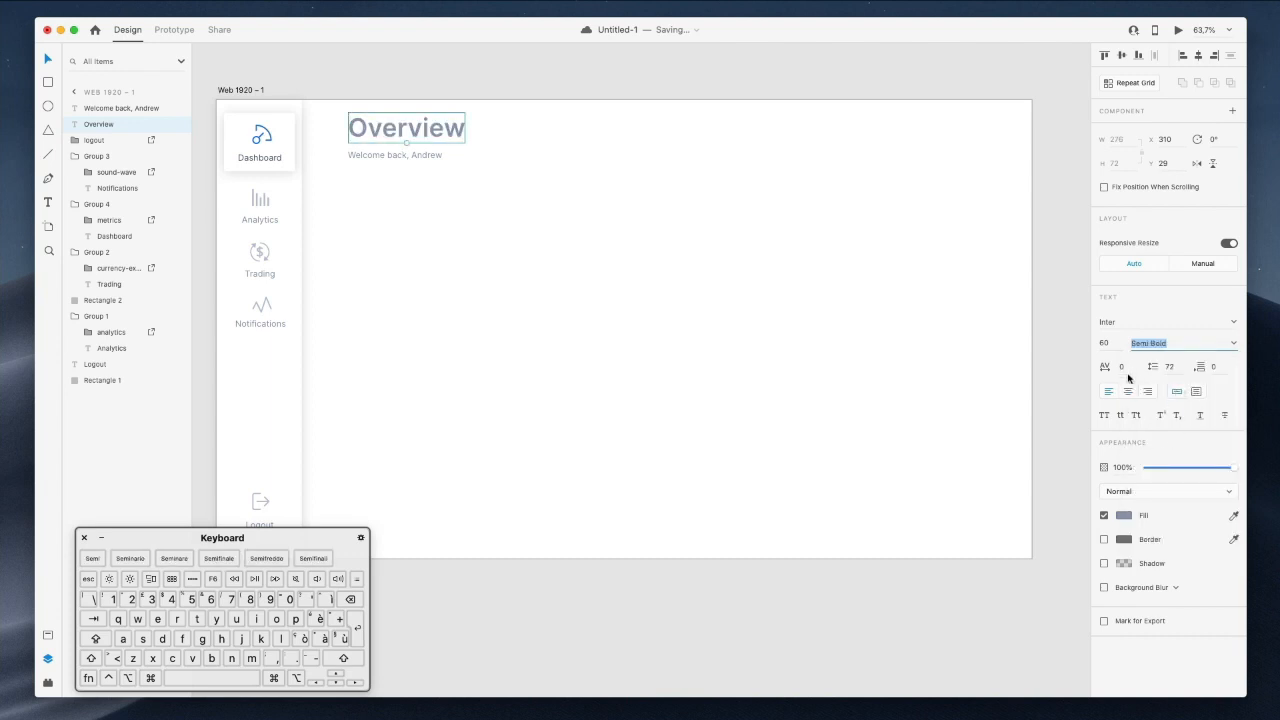
Fill the Overview heading dark navy and step its size down to 56.
left_click(1124, 516)
left_click(1037, 520)
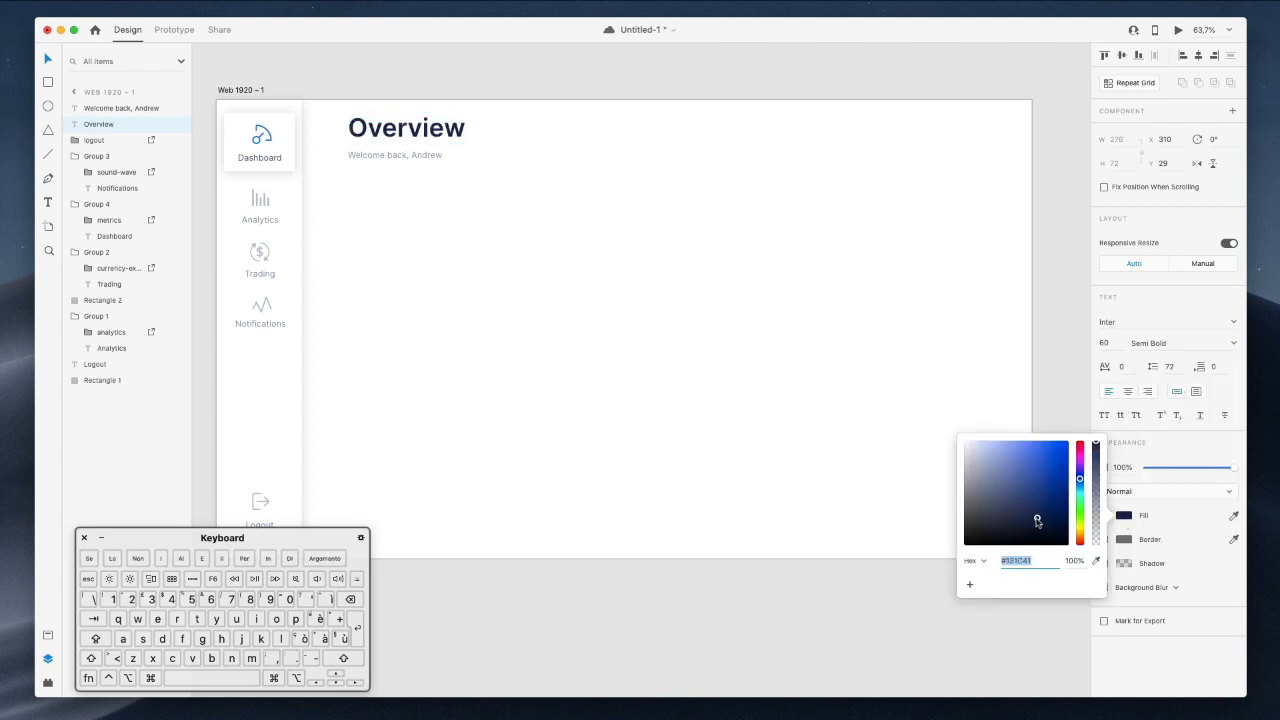
left_click(477, 171)
left_click(462, 139)
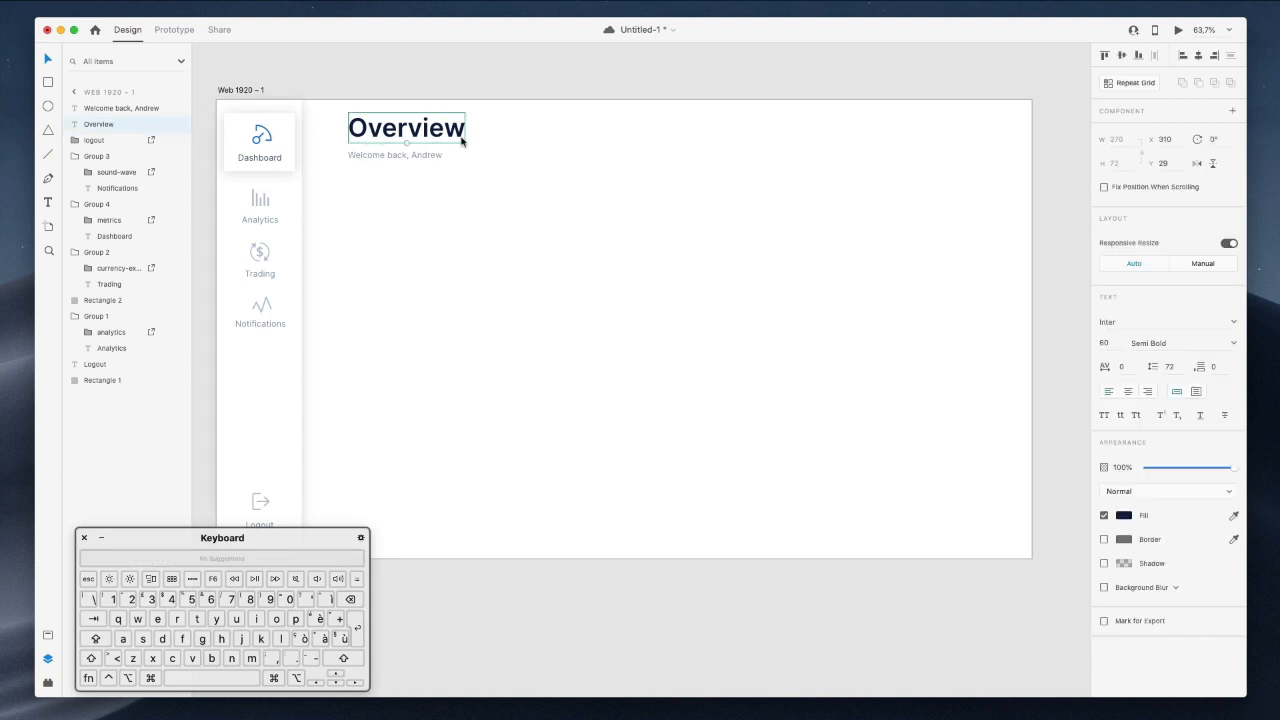
left_click(1108, 344)
key("Down")
key("Down")
key("Down")
key("Down")
key("Down")
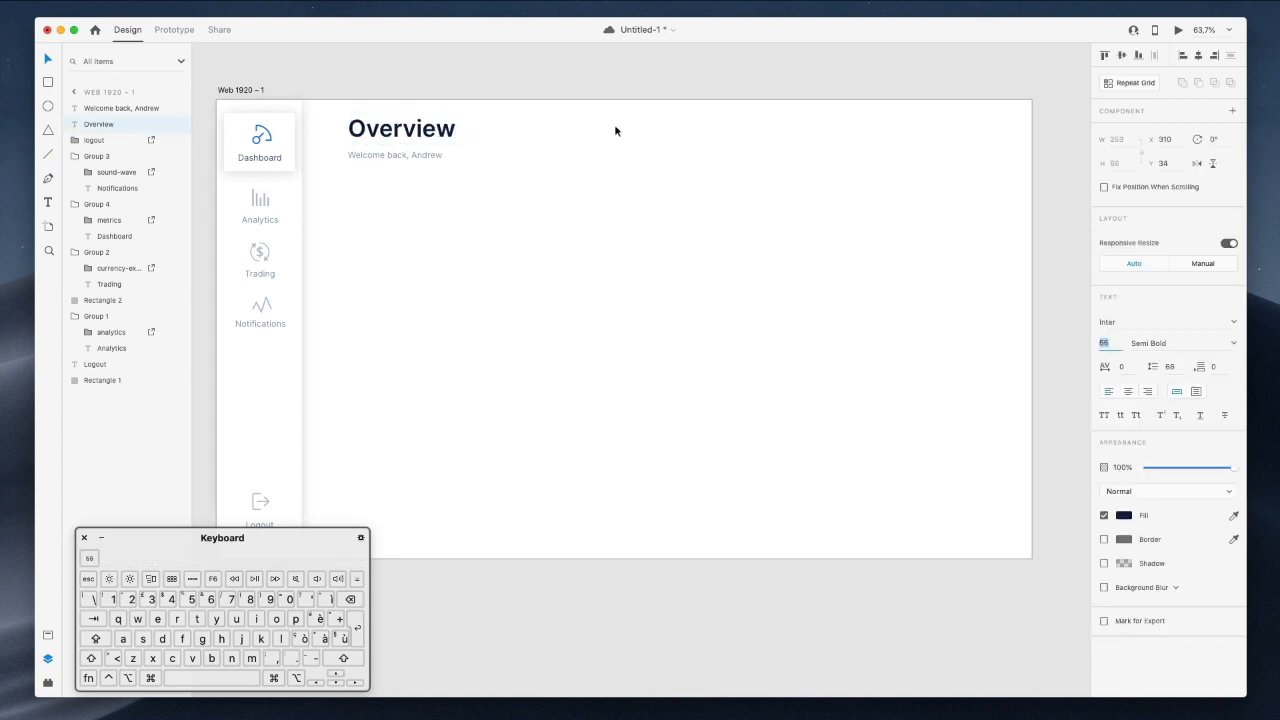
Move the Overview heading and greeting together slightly down and left.
left_click(415, 154, "shift")
left_click_drag(435, 131, 427, 150)
left_click(506, 129)
scroll(505, 131, "up", 2)
scroll(506, 132, "down", 2)
scroll(506, 132, "left", 2)
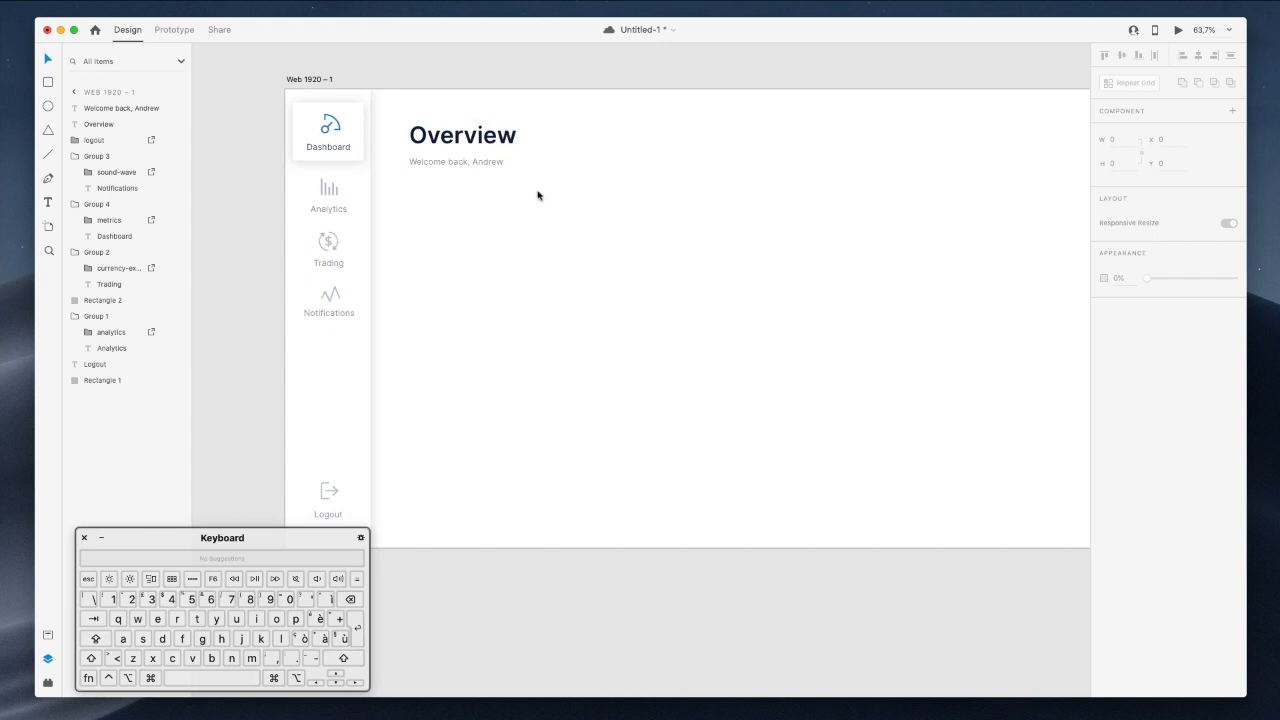
scroll(537, 195, "right", 2)
scroll(537, 195, "up", 1)
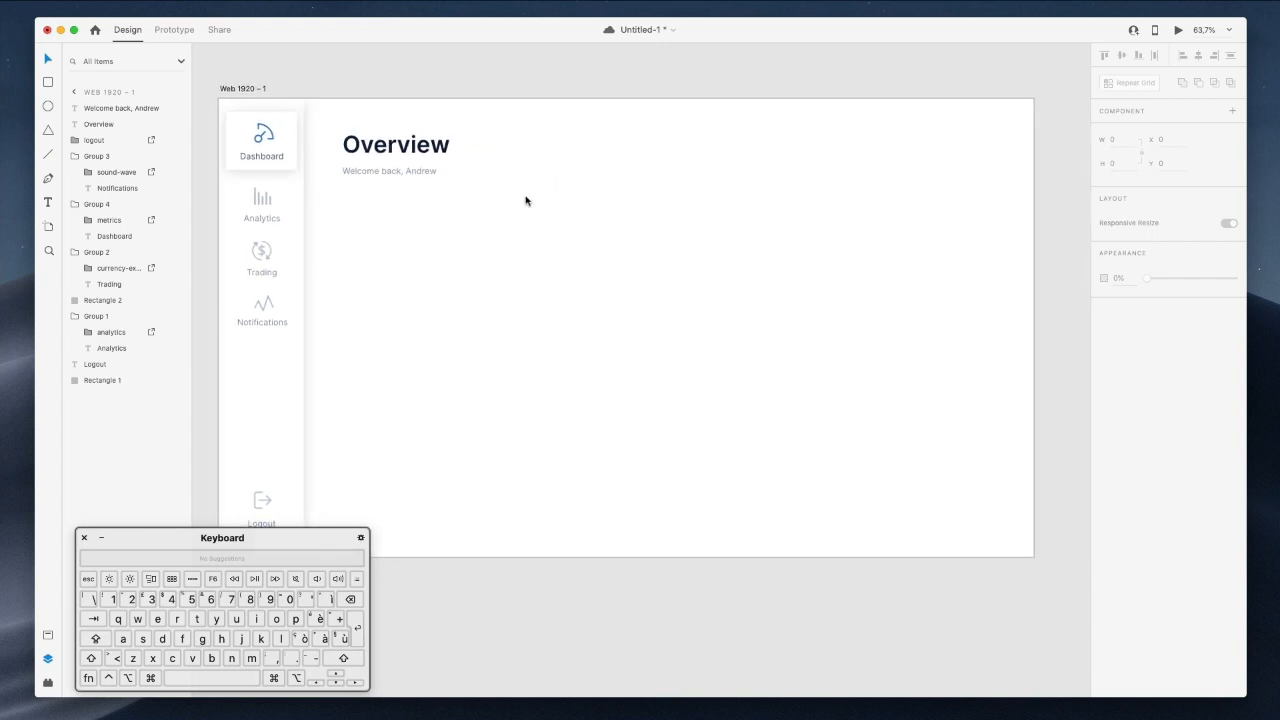
Copy the greeting to the top right and change it to the user's full name.
left_click_drag(392, 172, 951, 153)
double_click(951, 153)
key("Left")
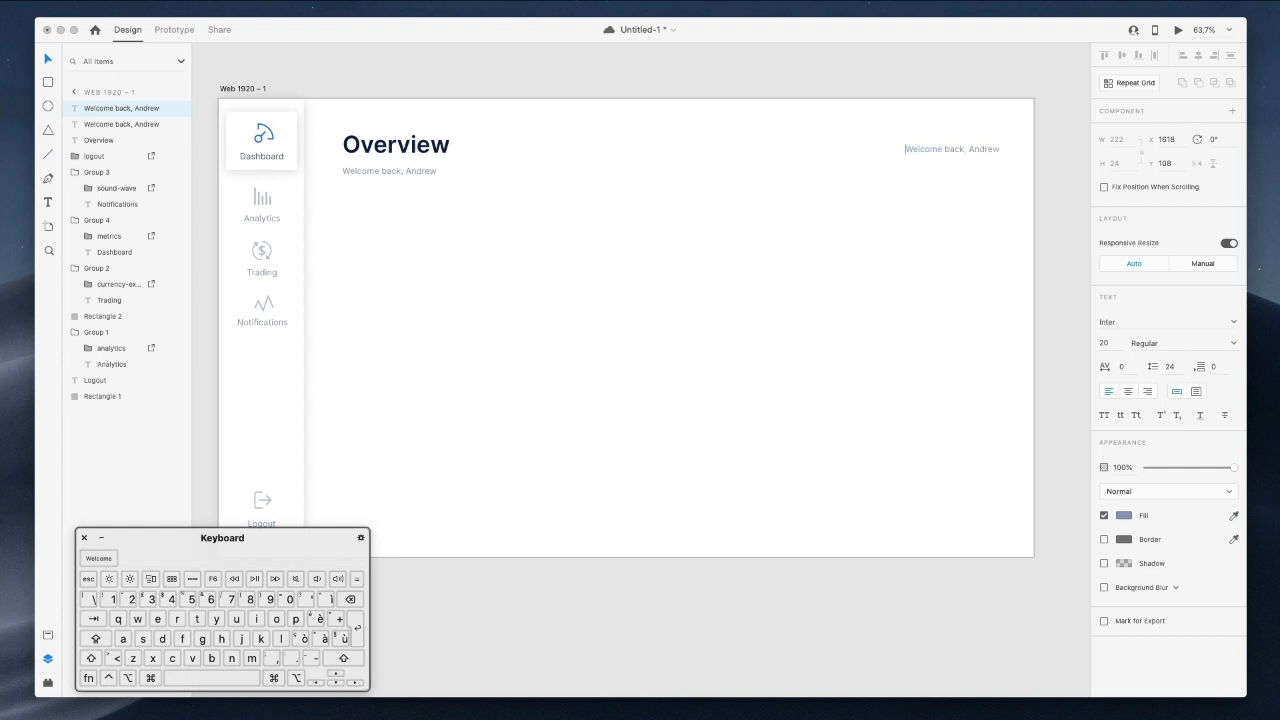
key("alt+shift+Right")
key("alt+shift+Right")
key("BackSpace")
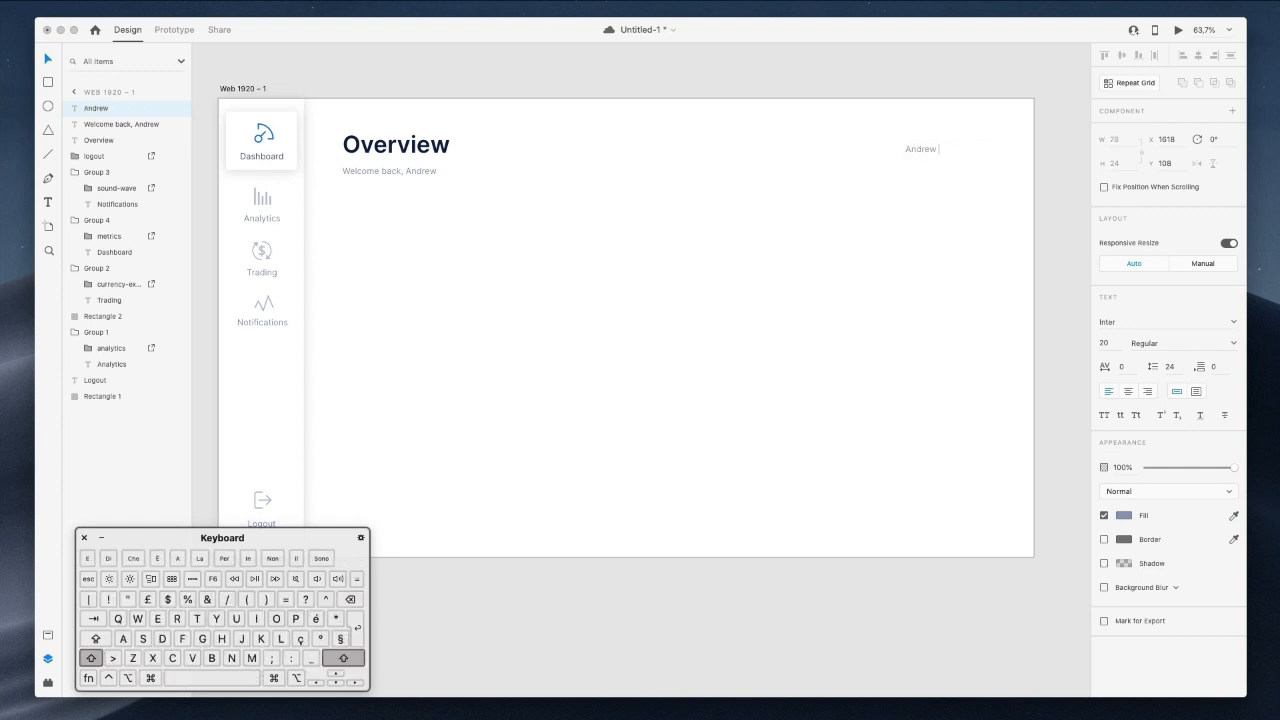
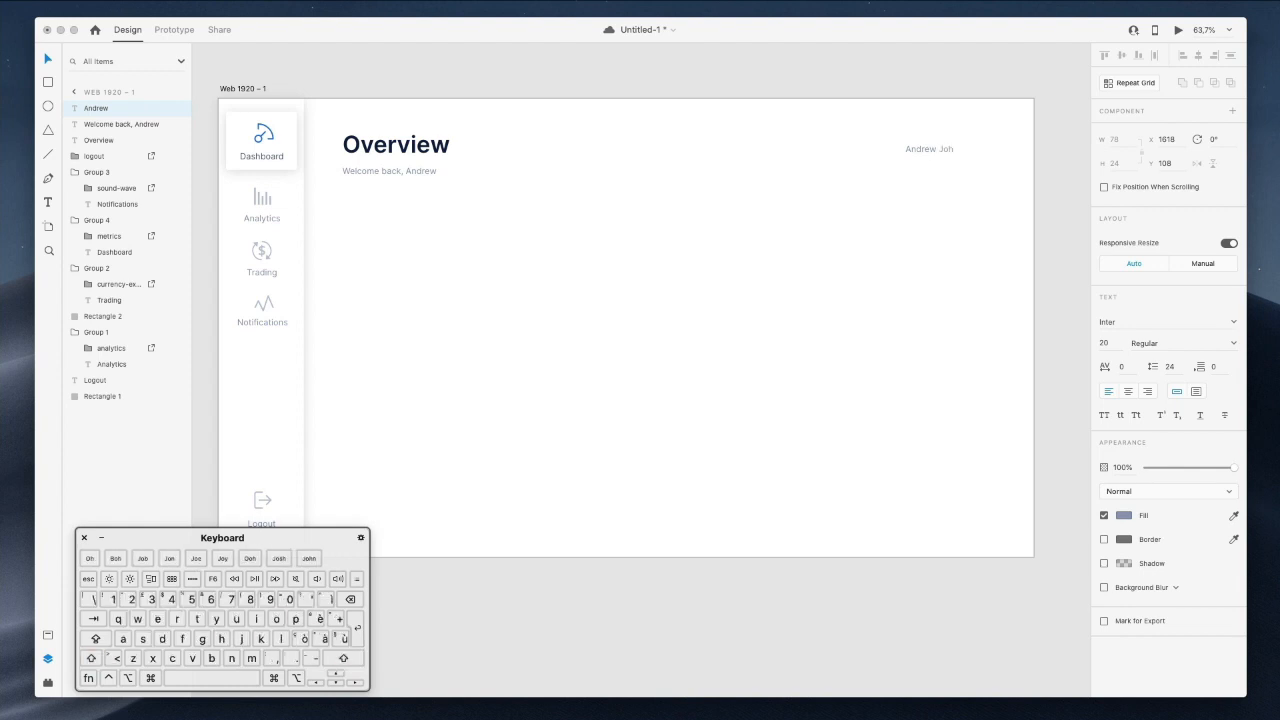
key("Escape")
scroll(953, 144, "left", 1)
mouse_move(953, 145)
left_mouse_down()
mouse_move(991, 151)
mouse_move(978, 148)
left_mouse_up()
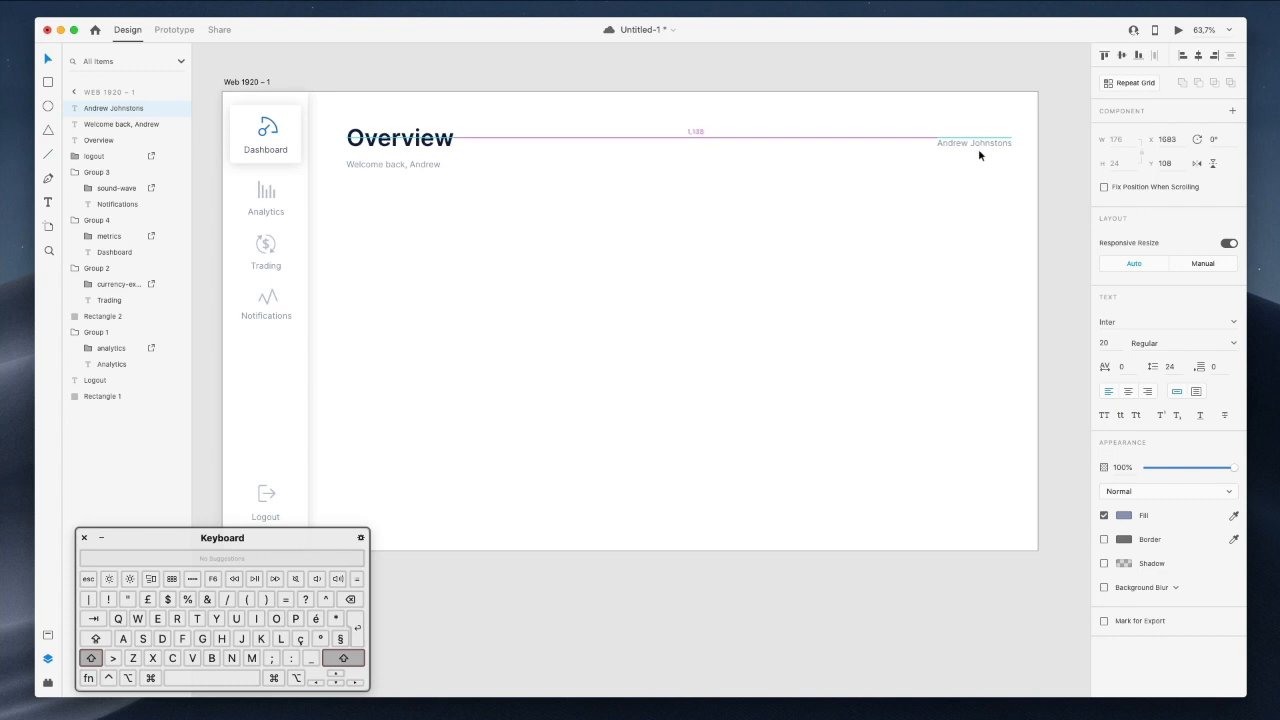
scroll(936, 106, "left", 1)
left_click(937, 107)
Draw a small circle left of the name, aligned with it, for the avatar.
key("o")
scroll(890, 144, "up", 1)
scroll(884, 145, "left", 1)
key("o")
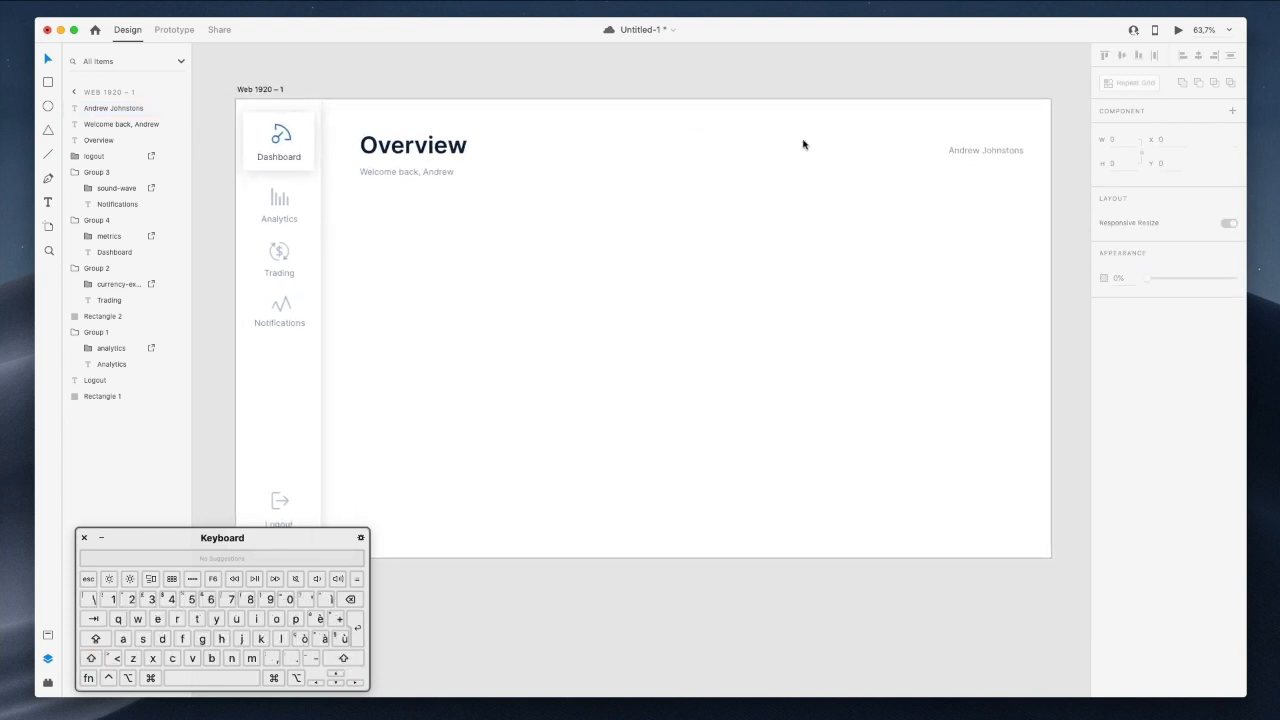
left_click(47, 106)
left_click_drag(897, 137, 943, 173)
key("Up")
key("Up")
key("Up")
key("Up")
key("Up")
key("Up")
key("Up")
key("Up")
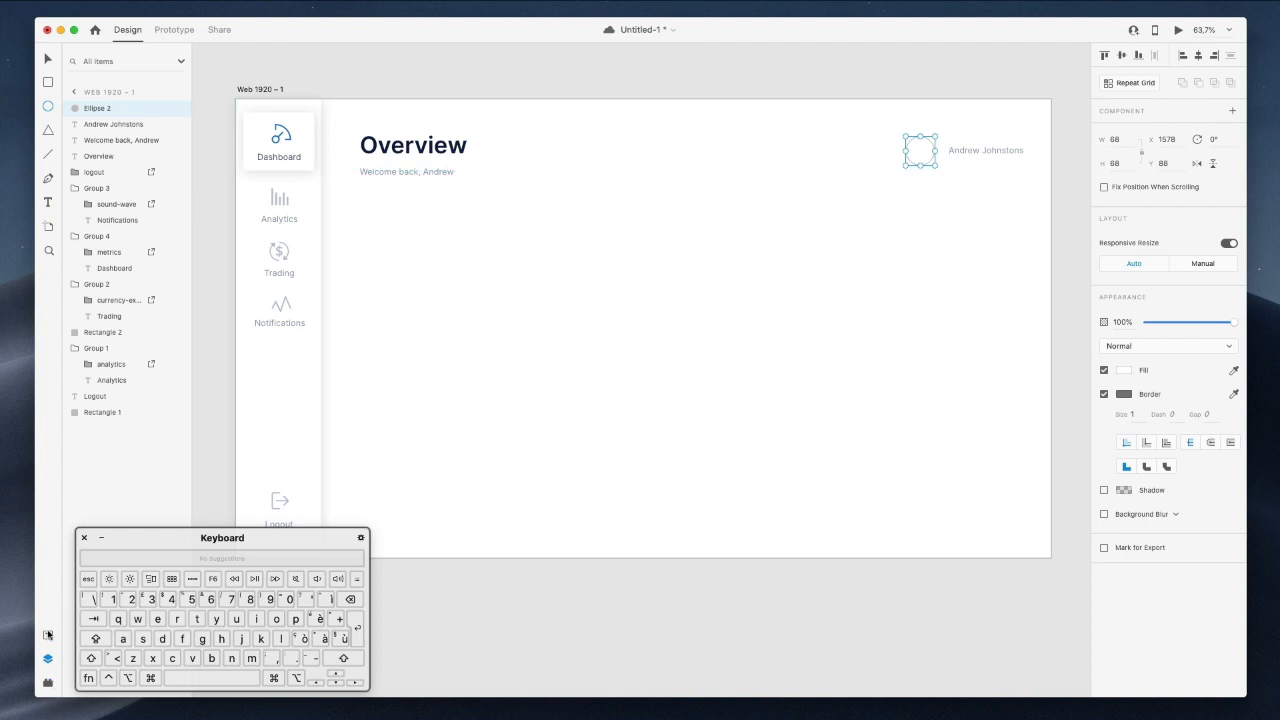
Fill the avatar circle with a face photo using the UI Faces plugin.
left_click(48, 636)
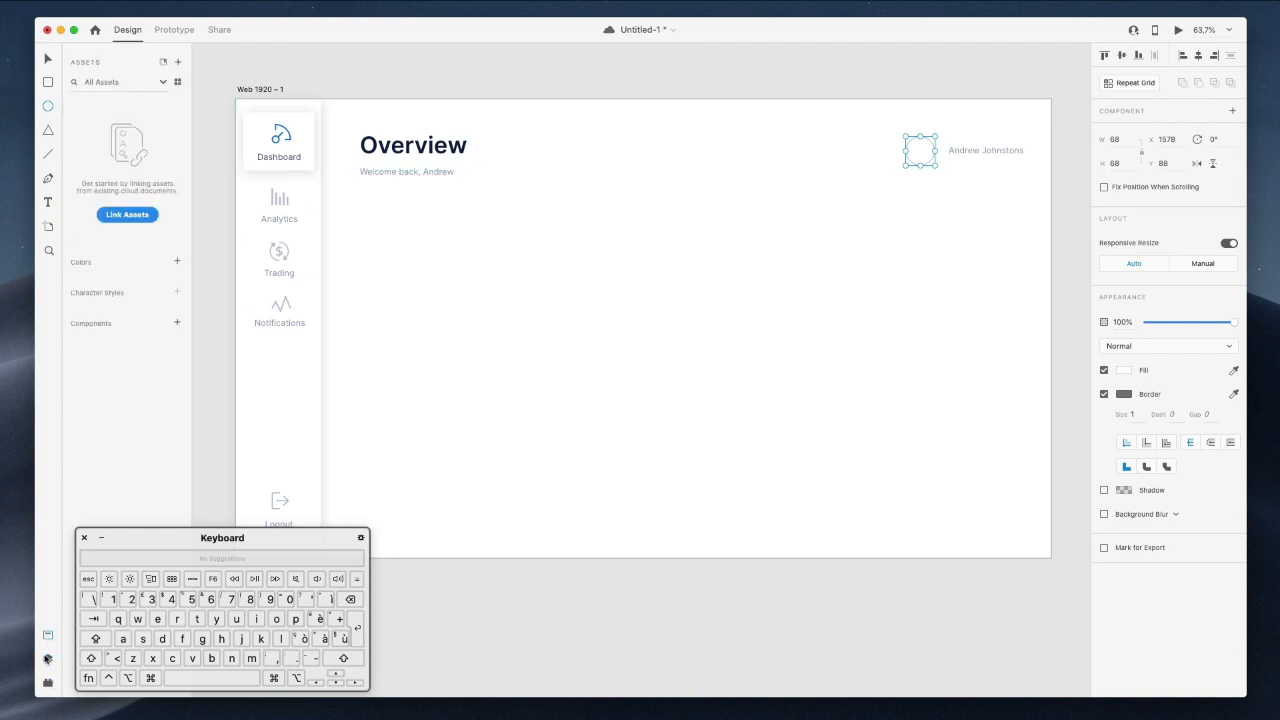
left_click(47, 684)
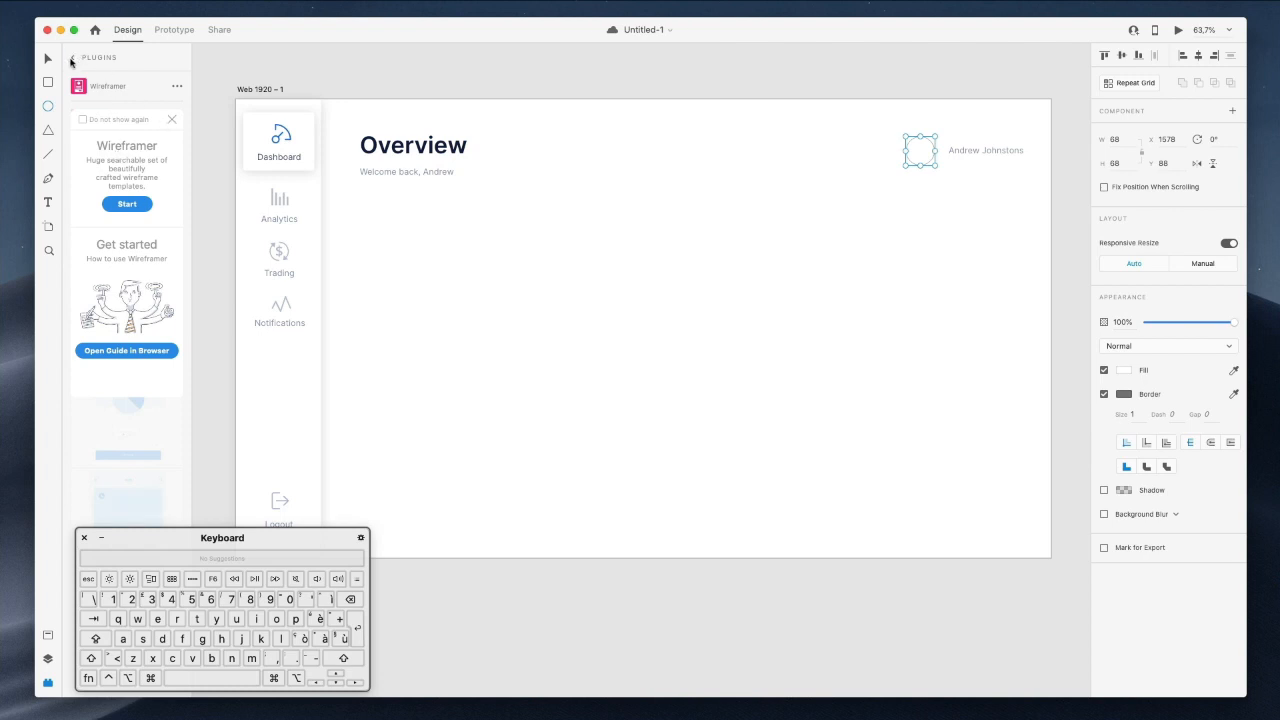
left_click(172, 120)
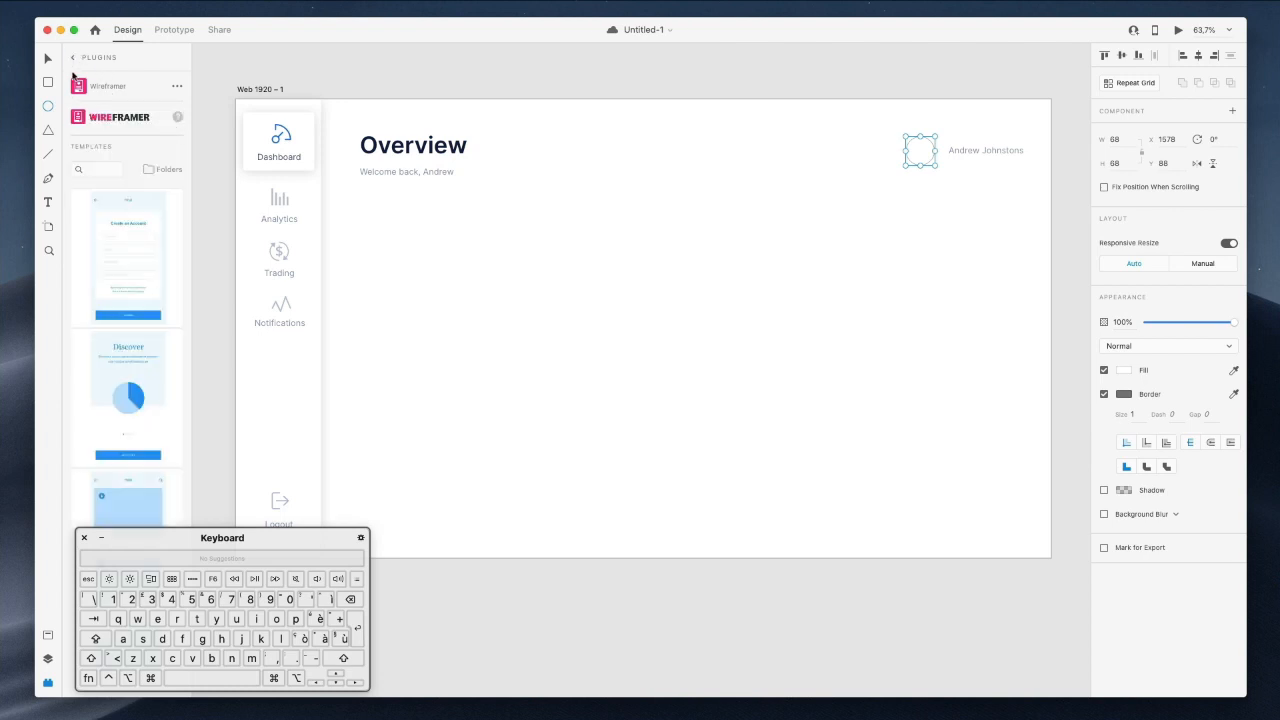
left_click(75, 58)
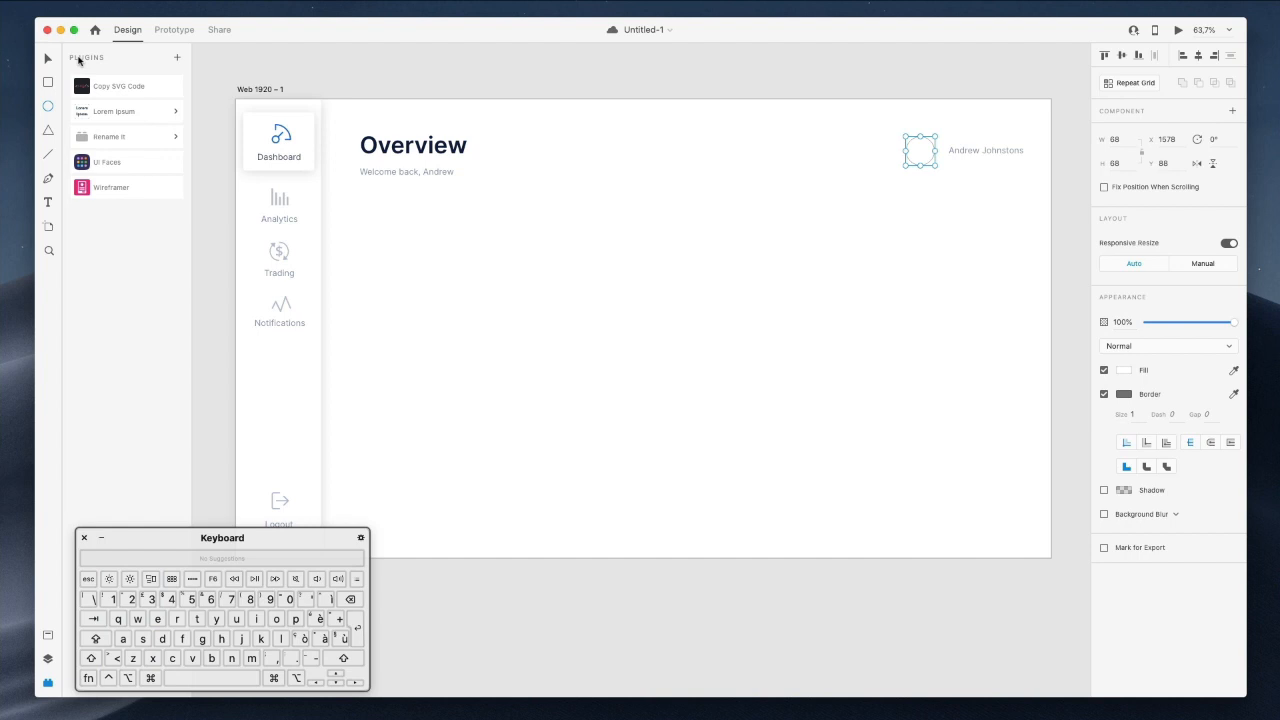
left_click(118, 163)
left_click(155, 134)
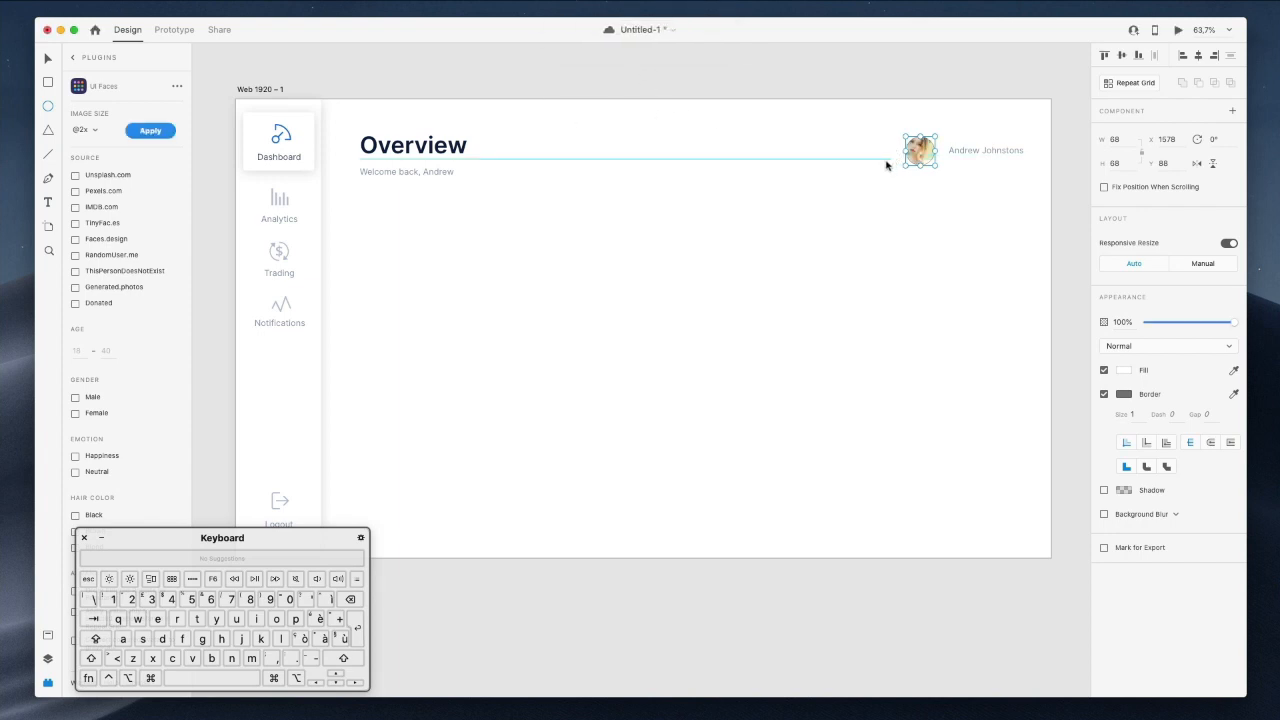
left_click(152, 131)
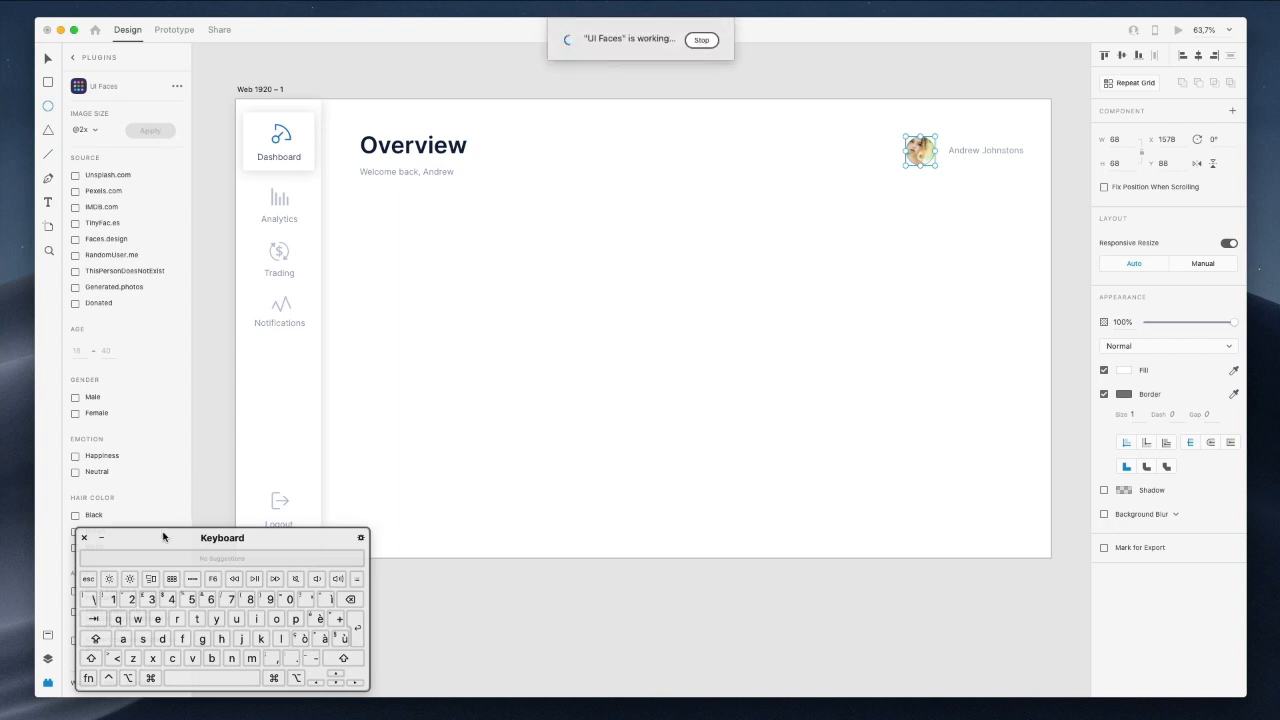
left_click_drag(163, 536, 349, 512)
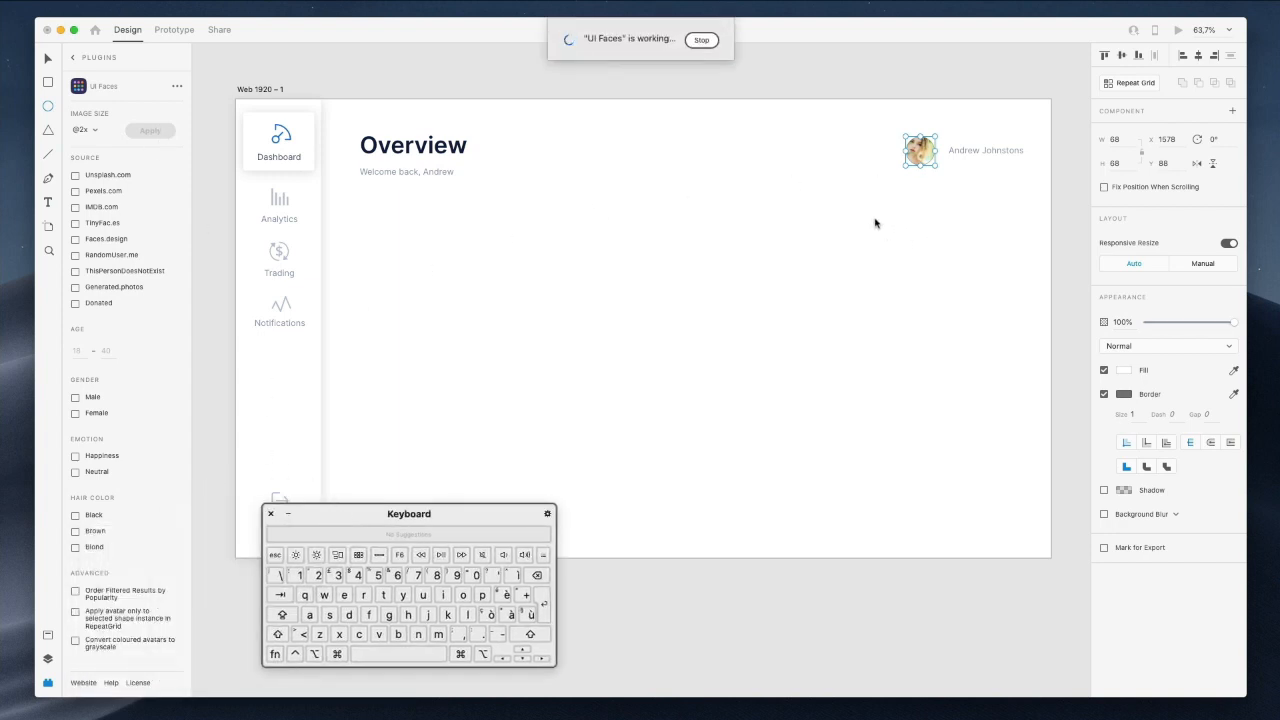
Remove the avatar's border and give it a soft drop shadow with increased blur.
left_click(826, 171)
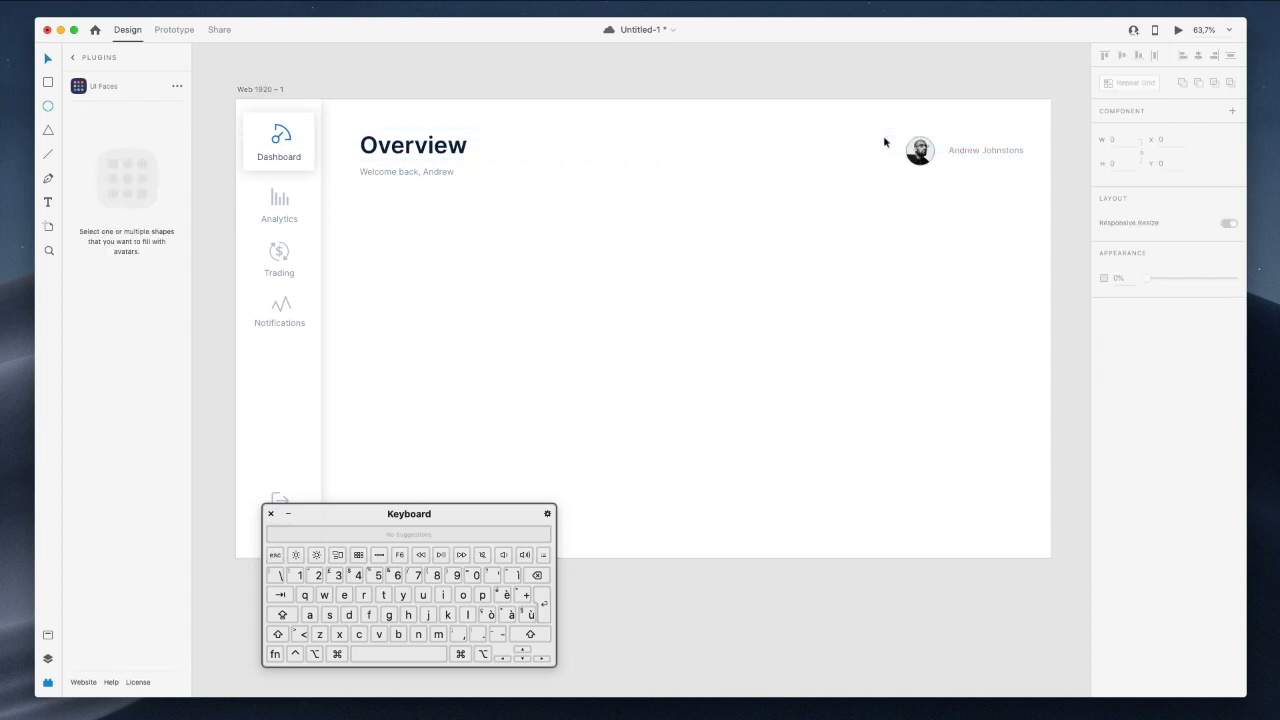
left_click(920, 152)
left_click(1103, 395)
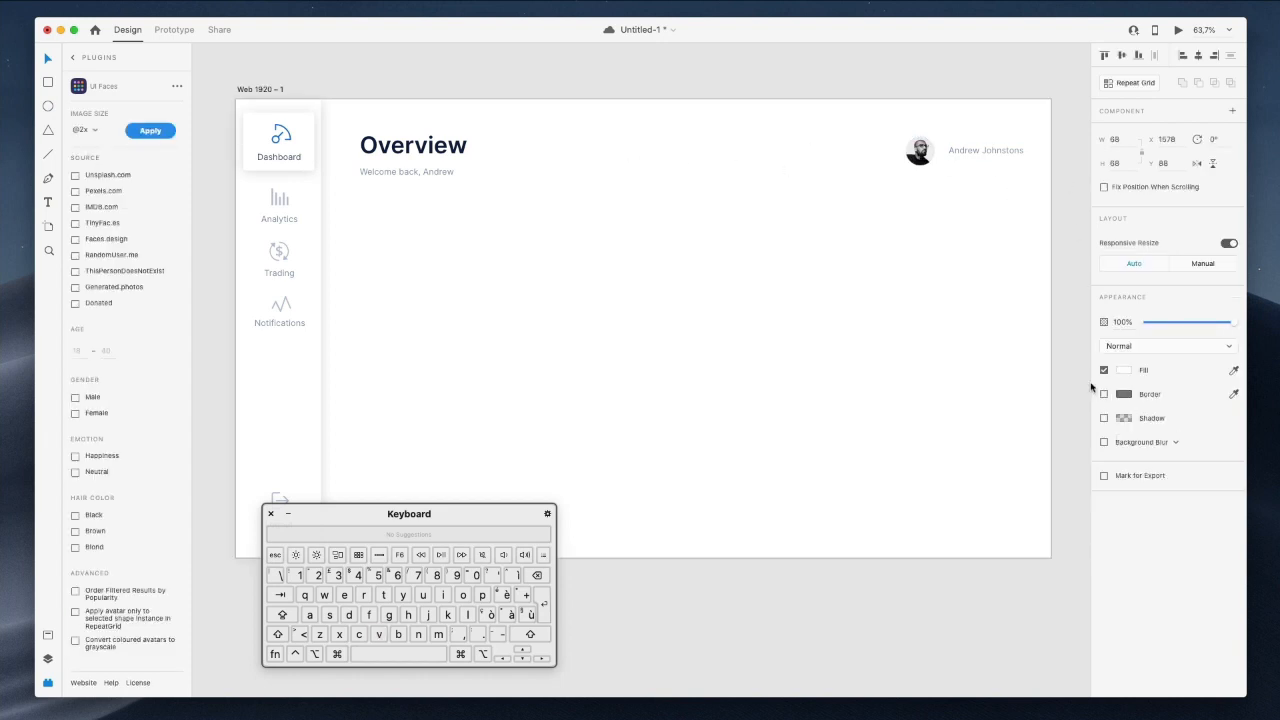
left_click(1103, 419)
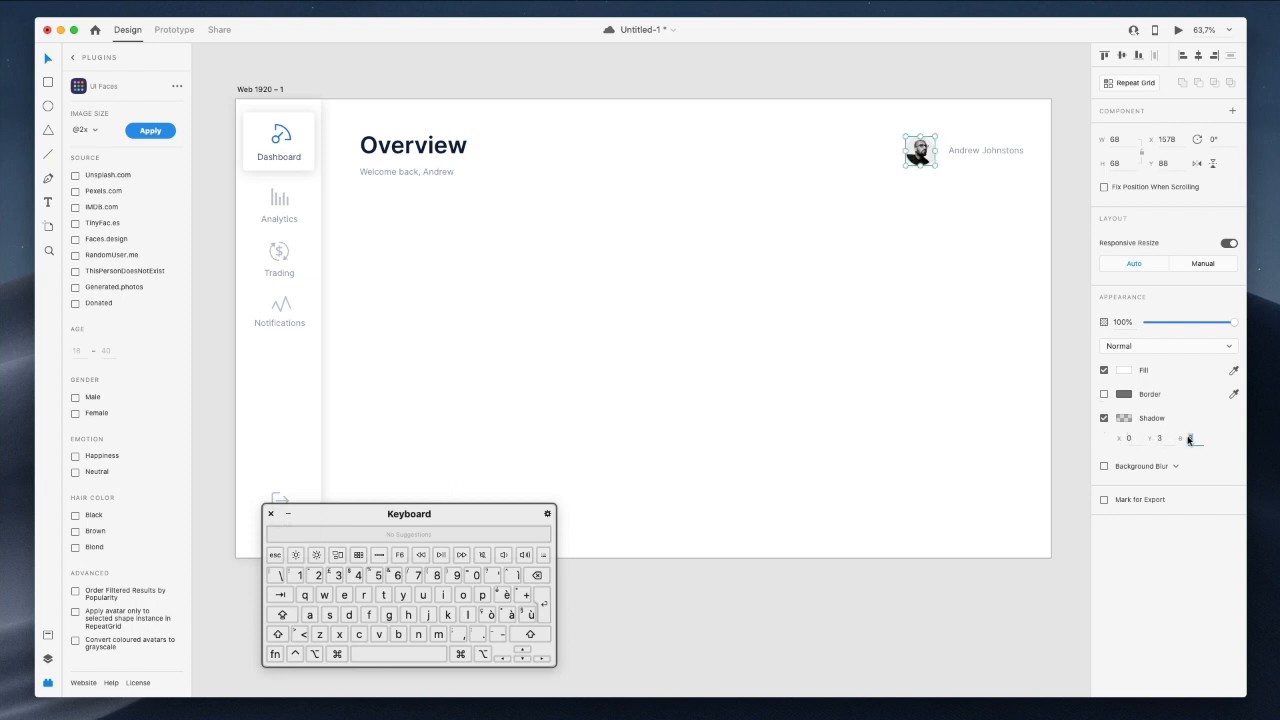
key("shift+Up")
key("shift+Up")
key("shift+Up")
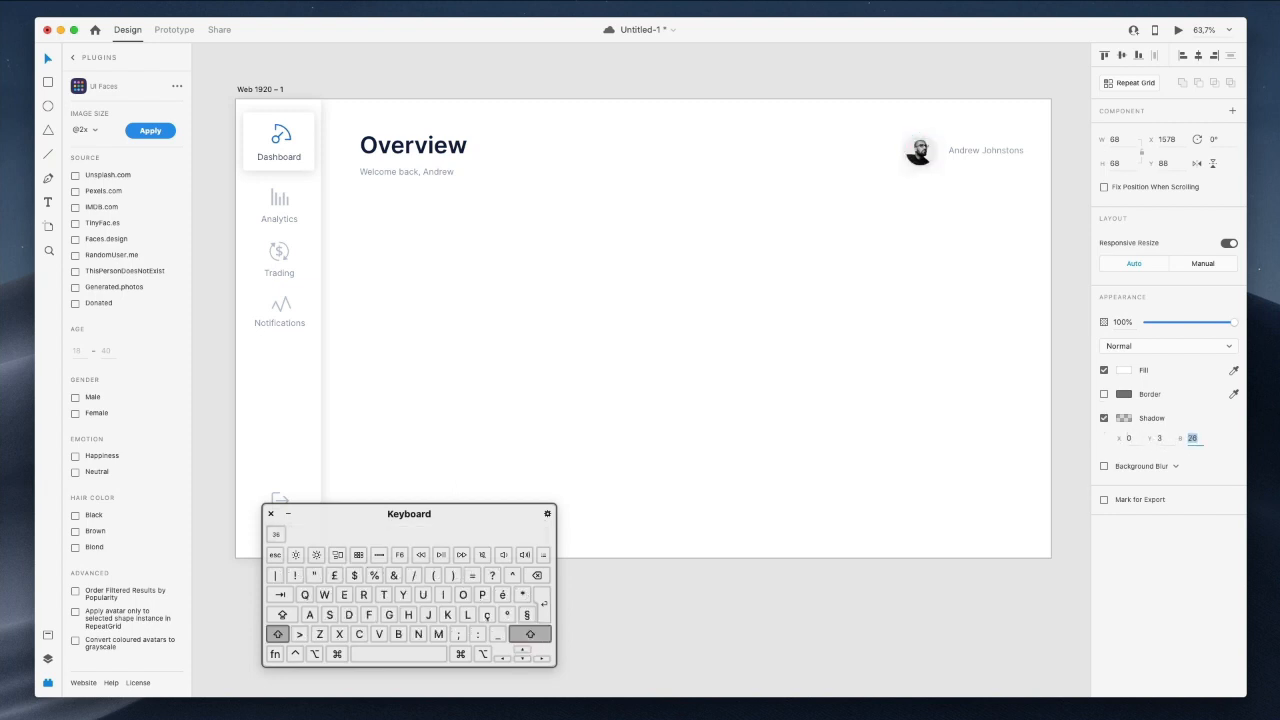
left_click(705, 224)
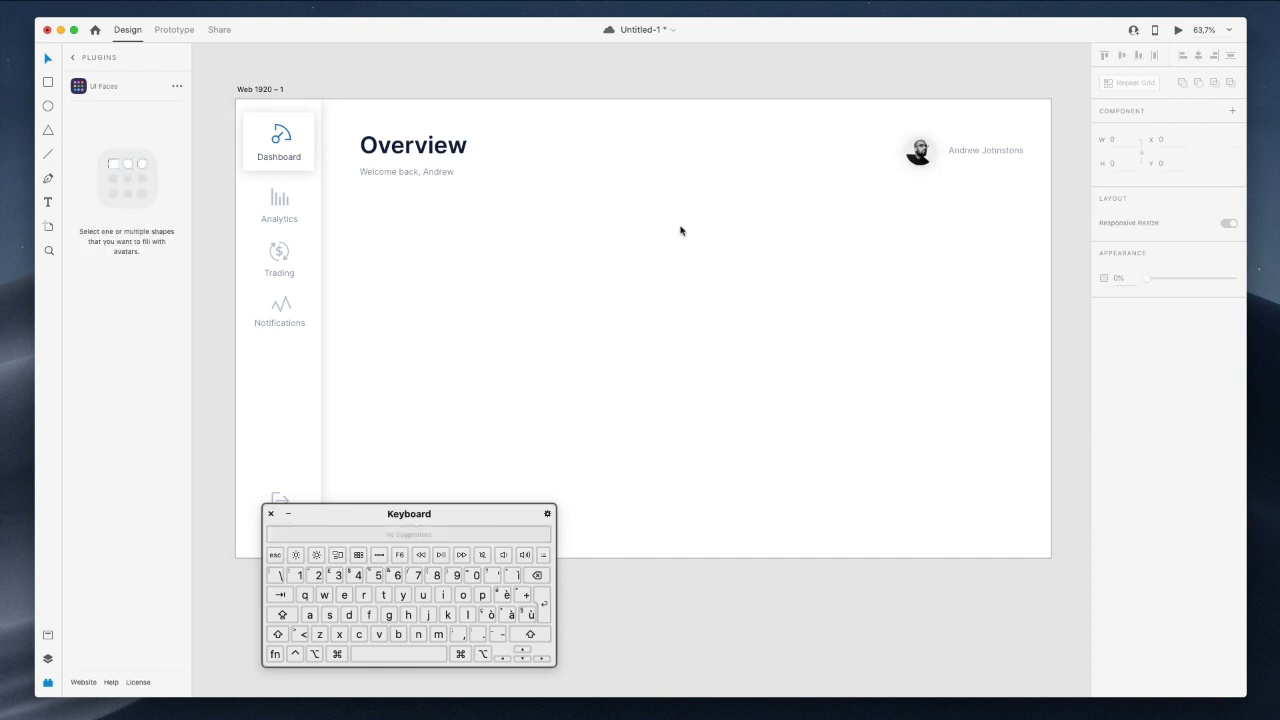
Duplicate the greeting as a BALANCE label and copy the Overview heading below it.
left_click_drag(434, 171, 433, 214)
double_click(433, 211)
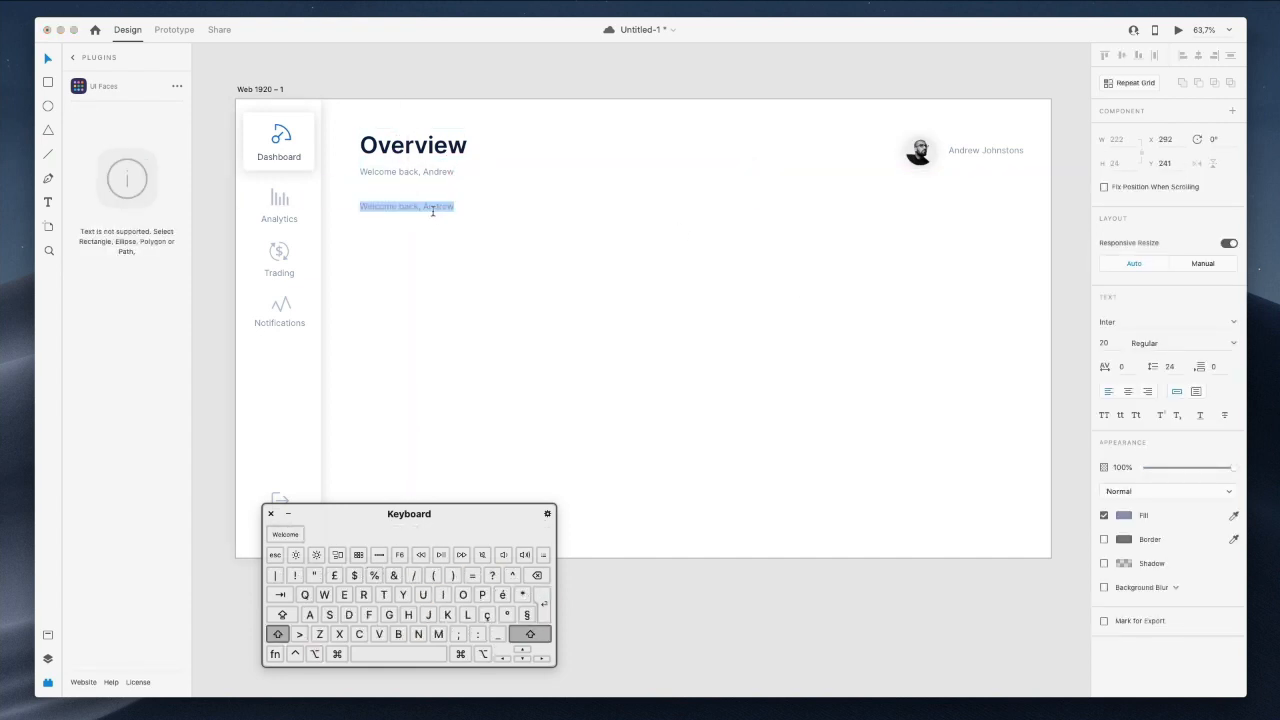
type("BALN")
type("ANCE")
key("Escape")
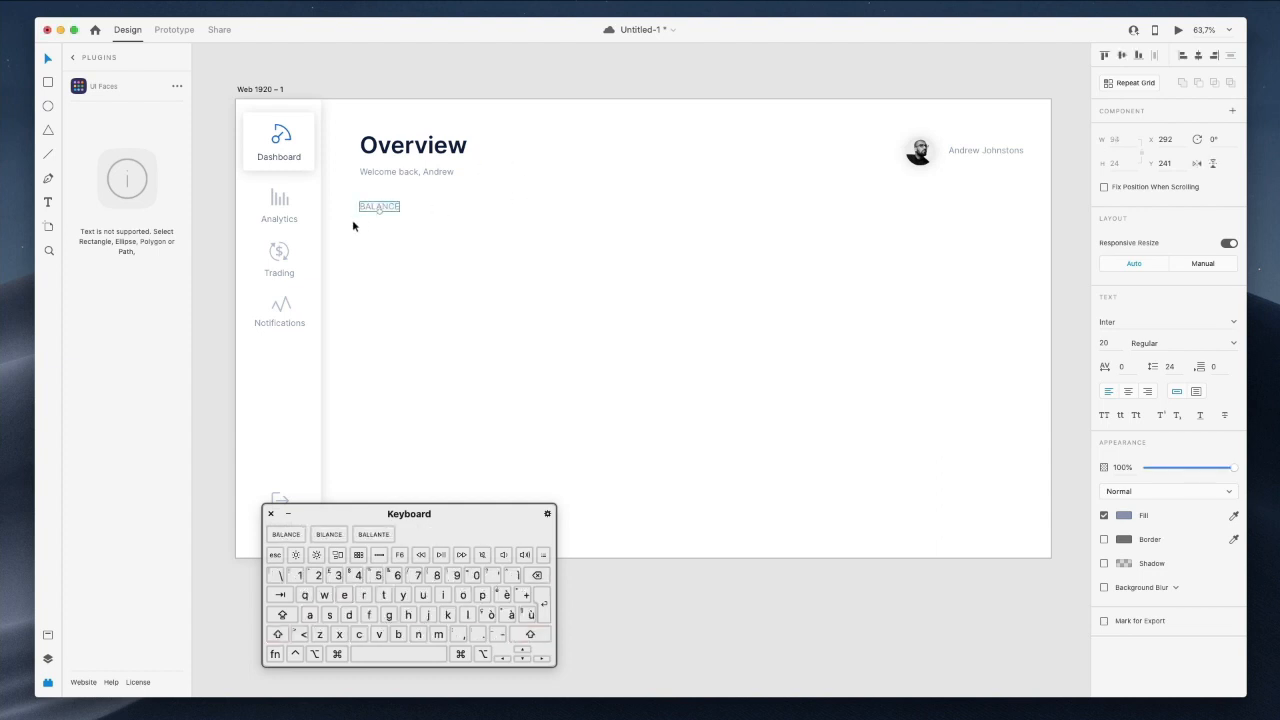
left_click_drag(371, 211, 371, 233)
left_click_drag(410, 156, 410, 230)
key("BackSpace")
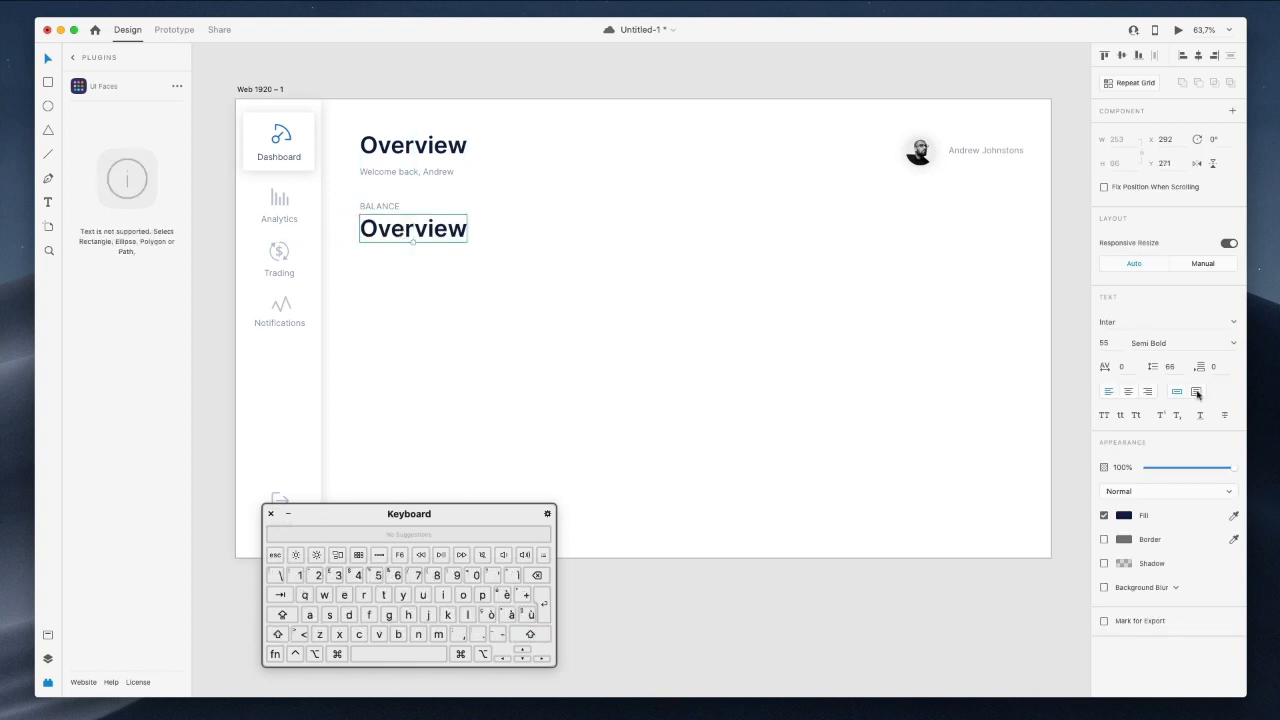
Resize the heading copy to 37 and change its text to $5900.00.
left_click(1108, 345)
type("35")
key("Return")
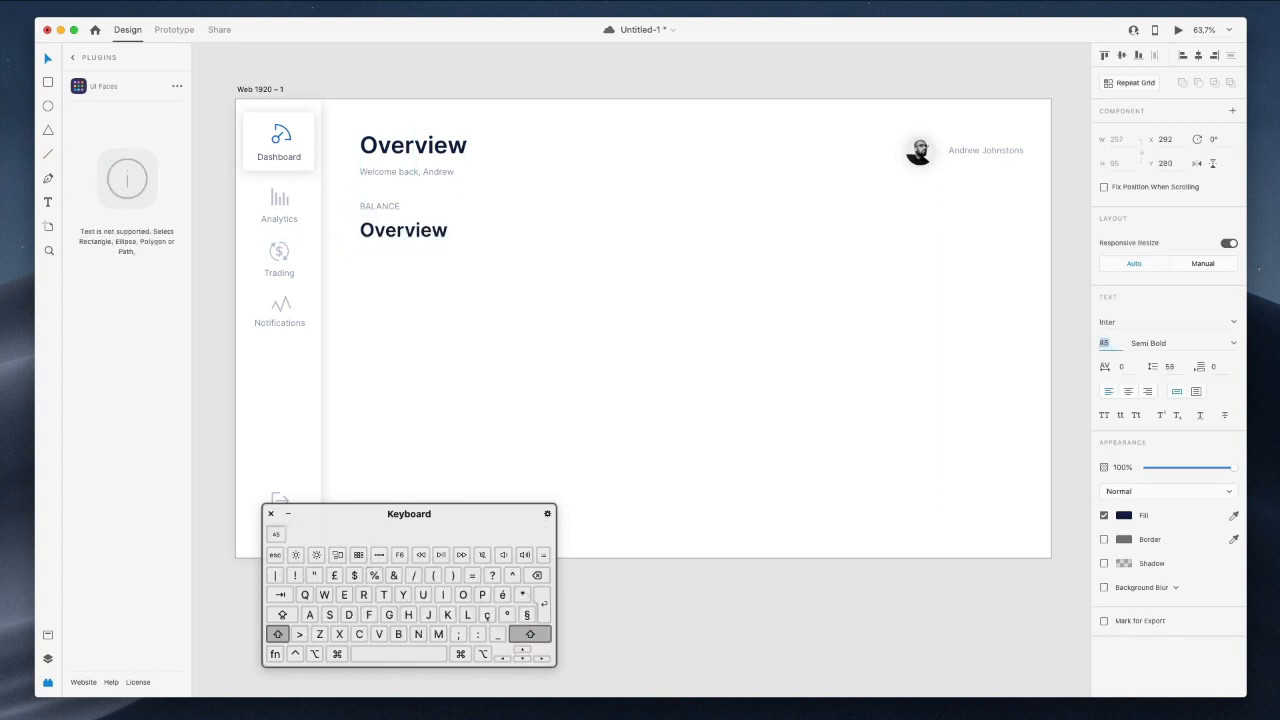
key("Up")
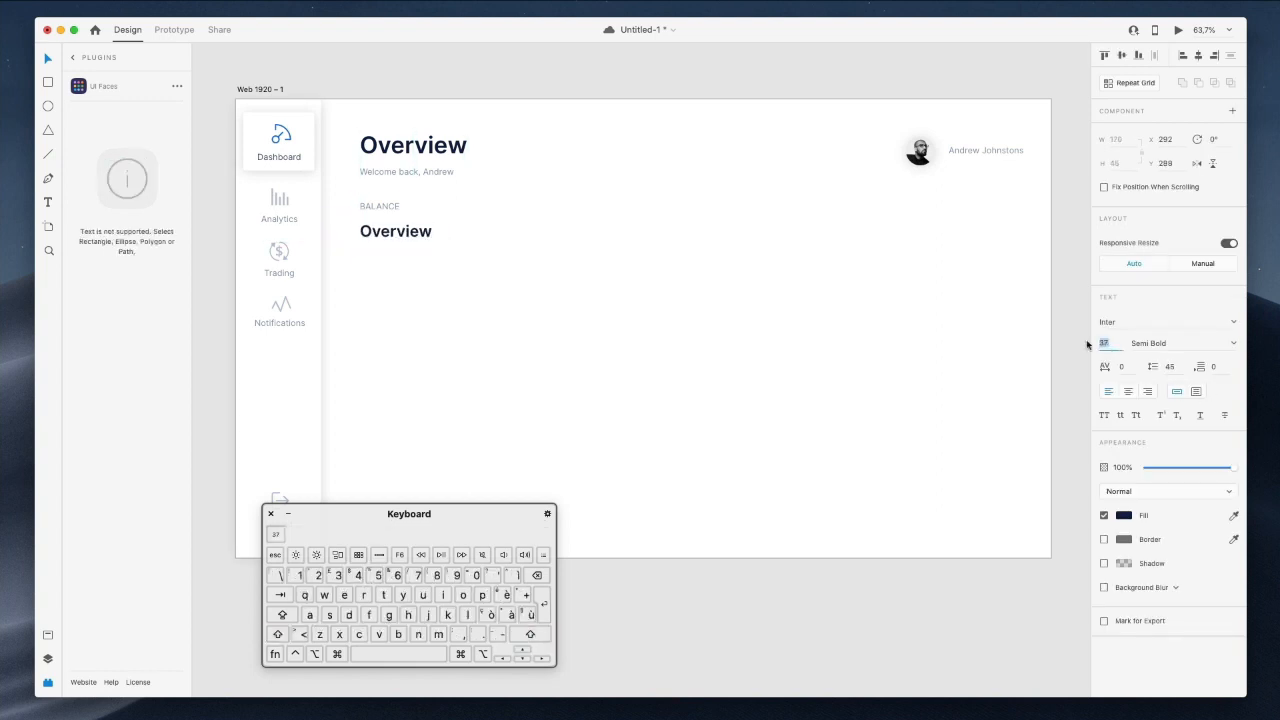
double_click(396, 232)
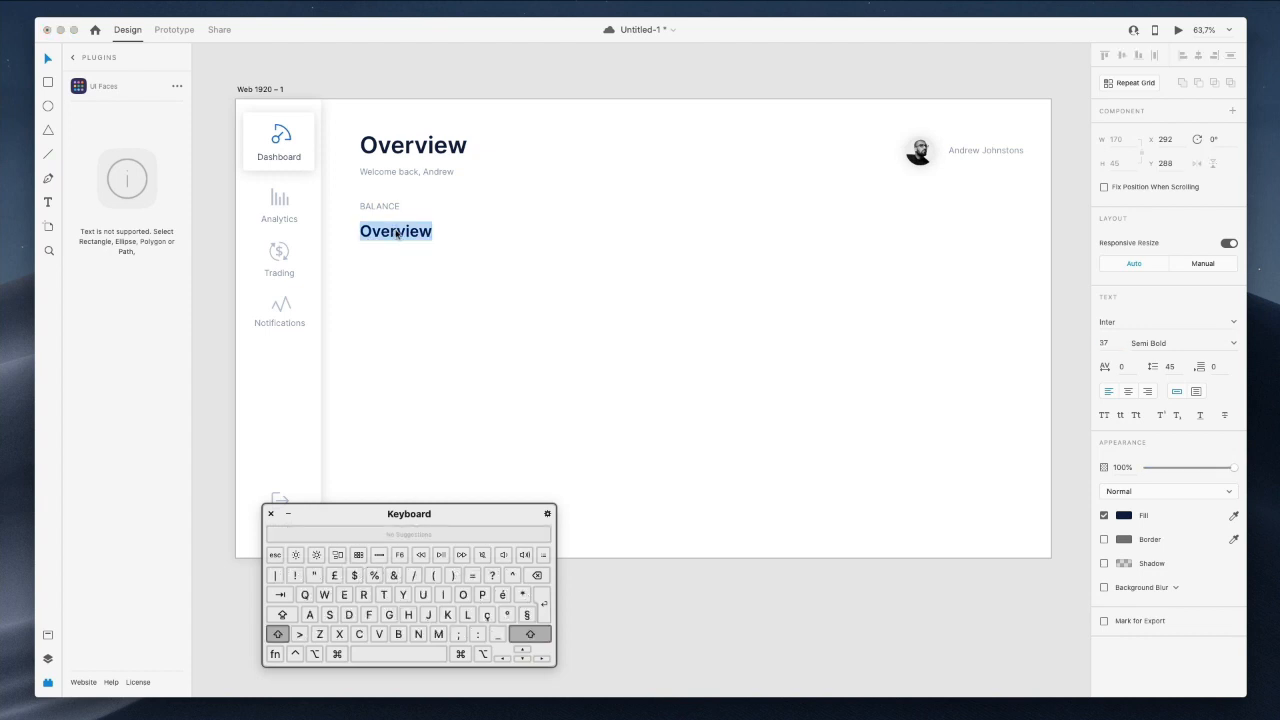
type("$5")
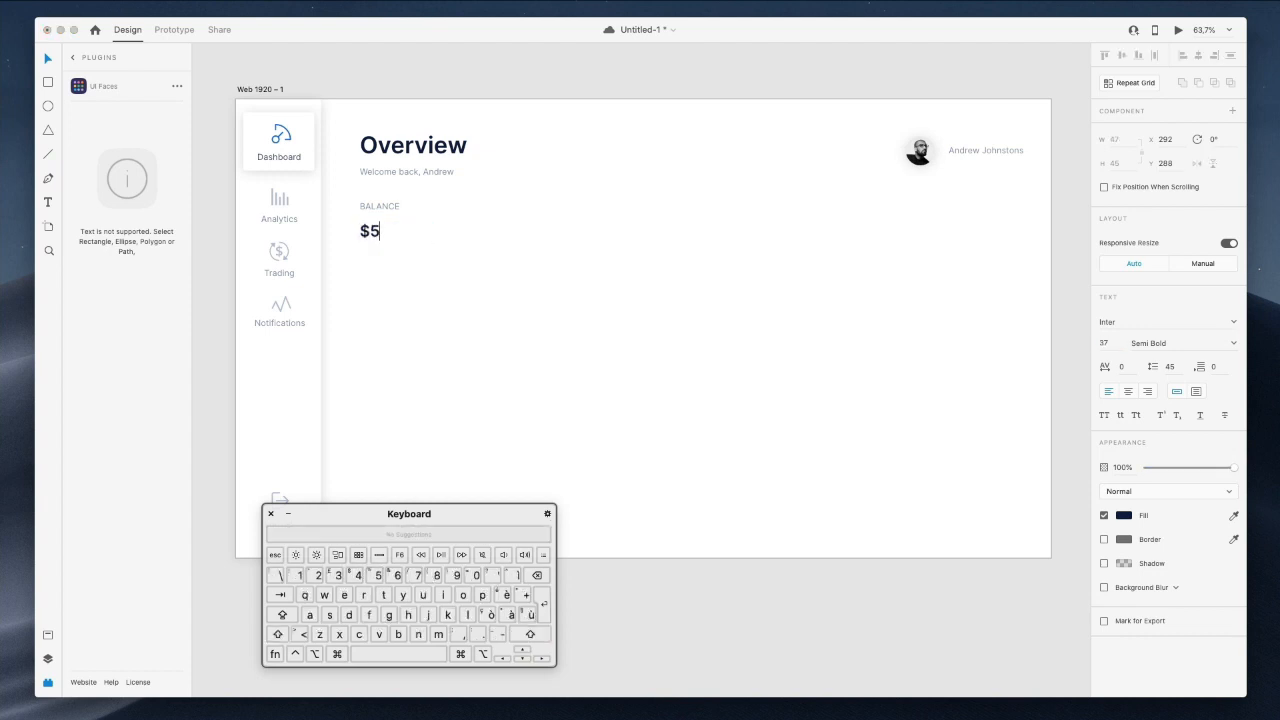
type("$")
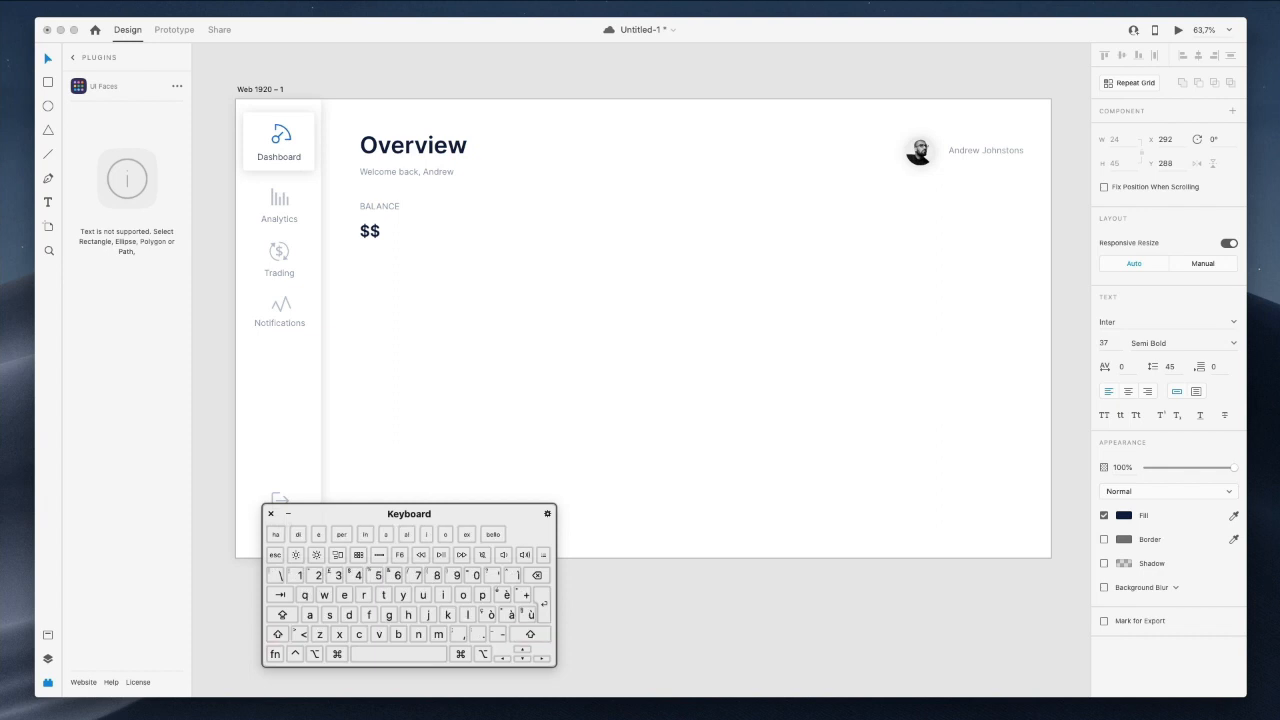
type("5900.00")
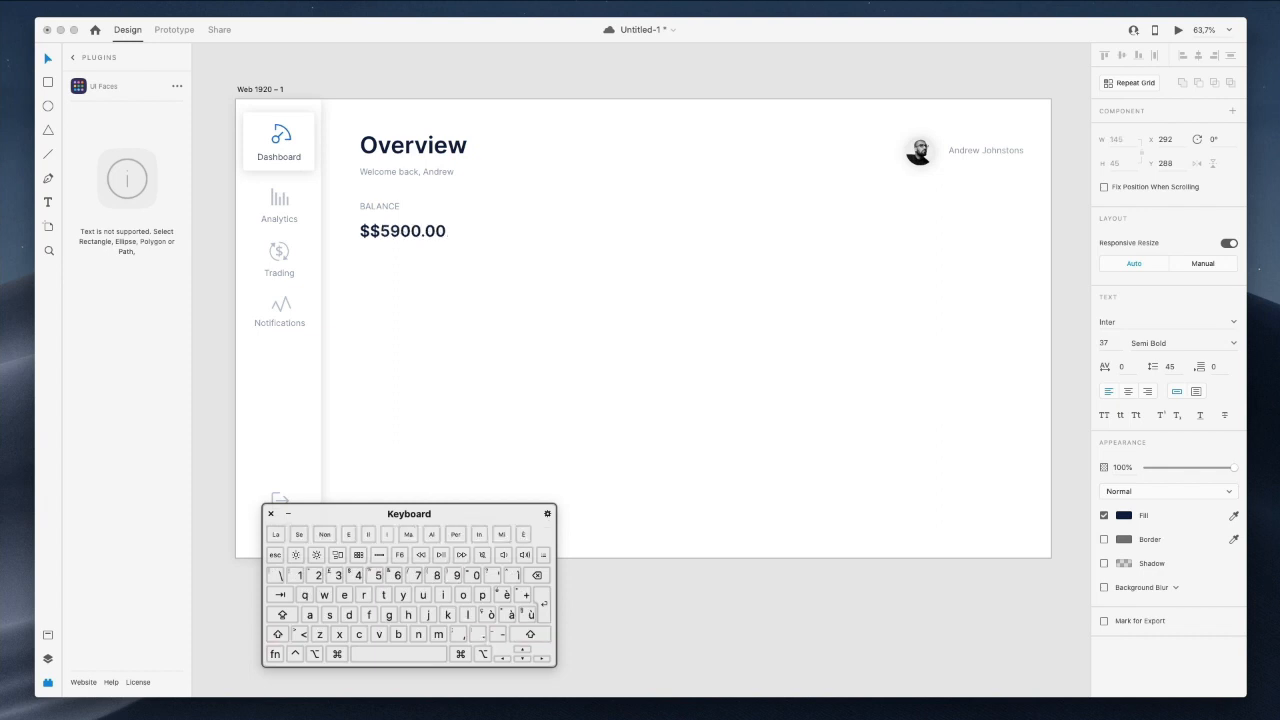
key("BackSpace")
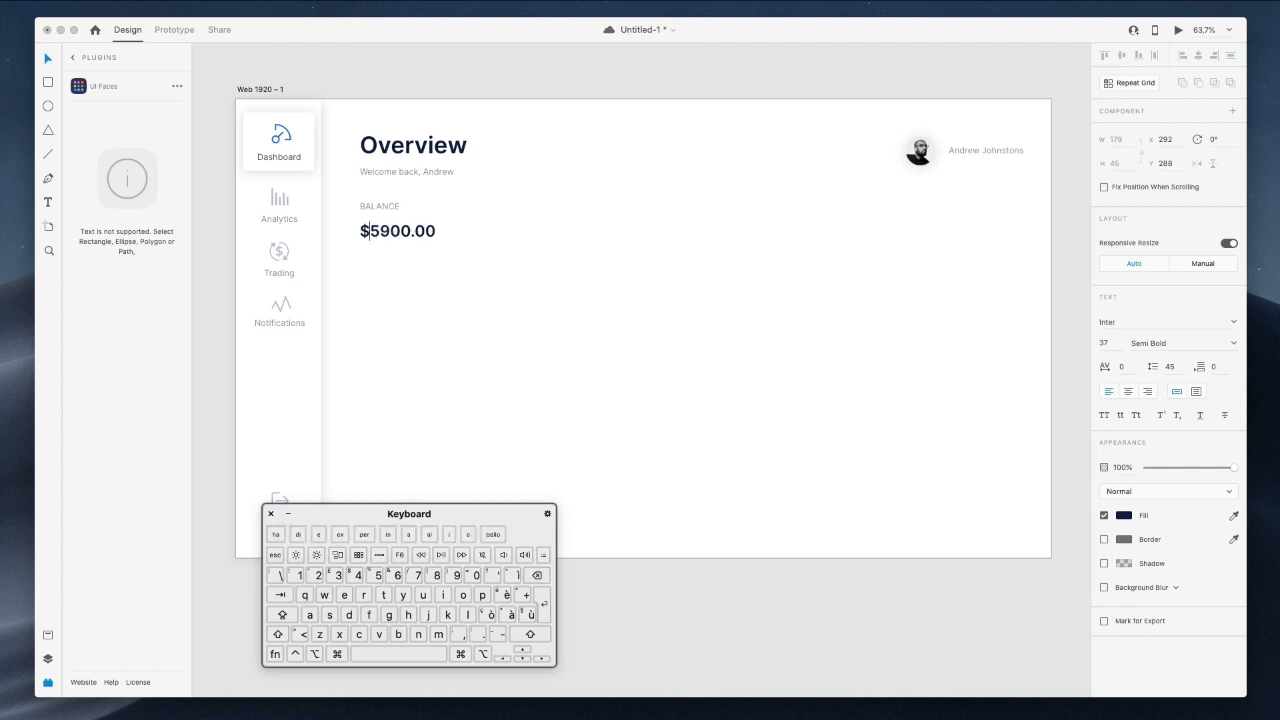
type("7")
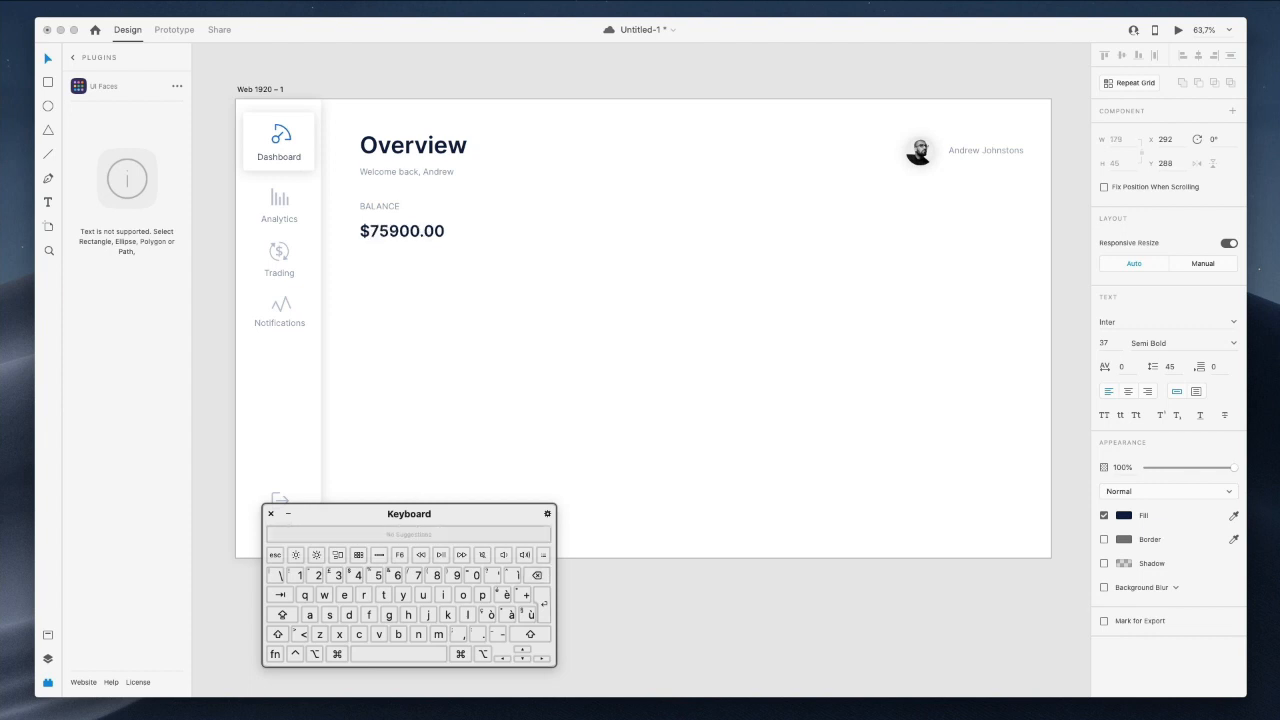
type(",")
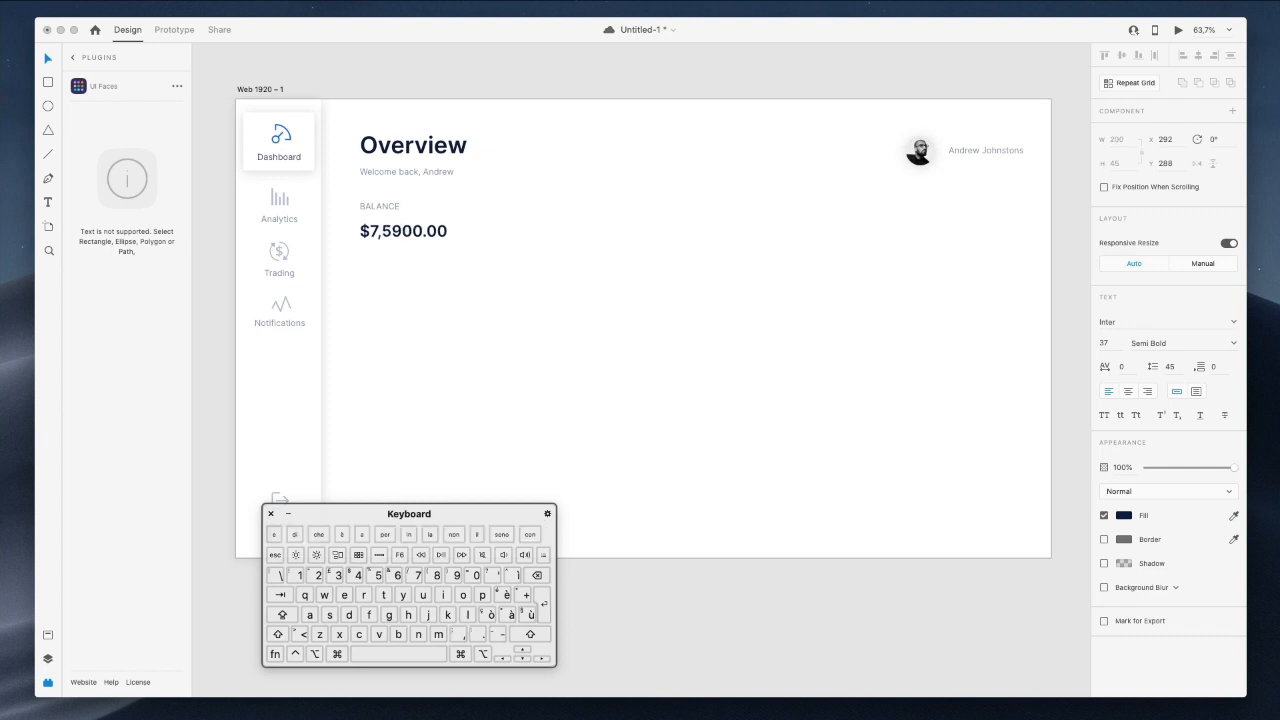
key("BackSpace")
key("BackSpace")
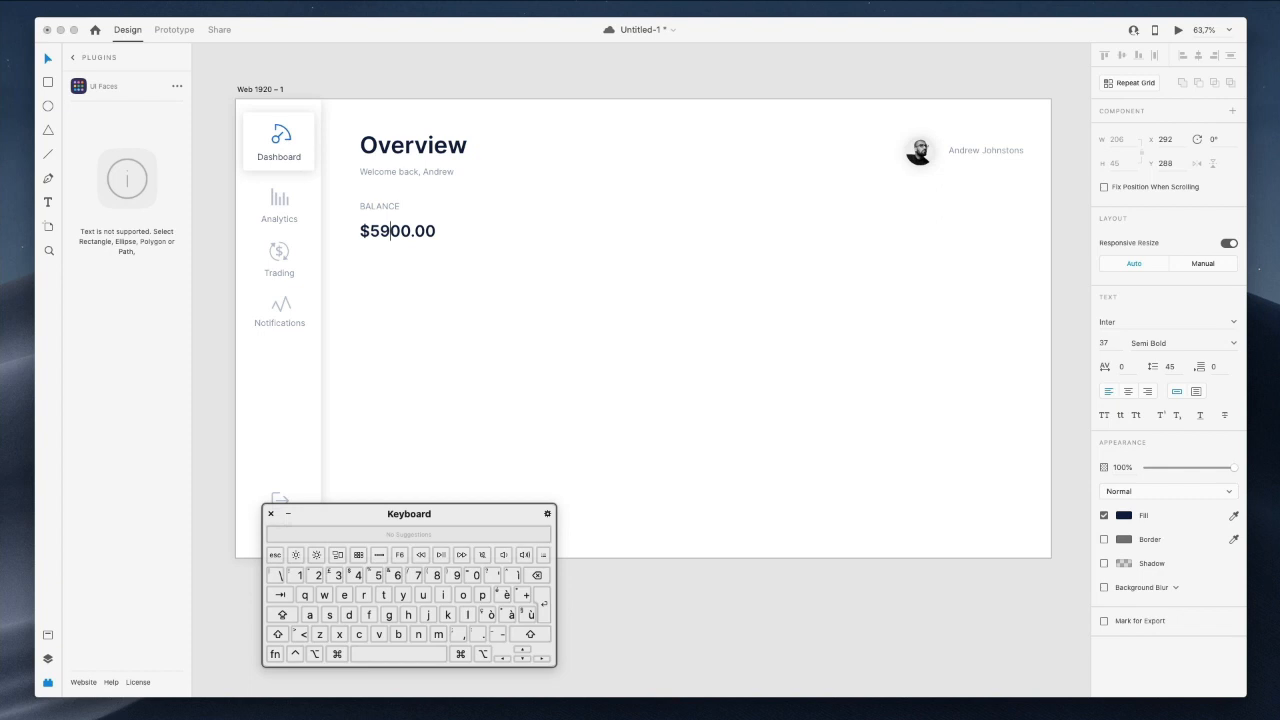
key("shift+Left")
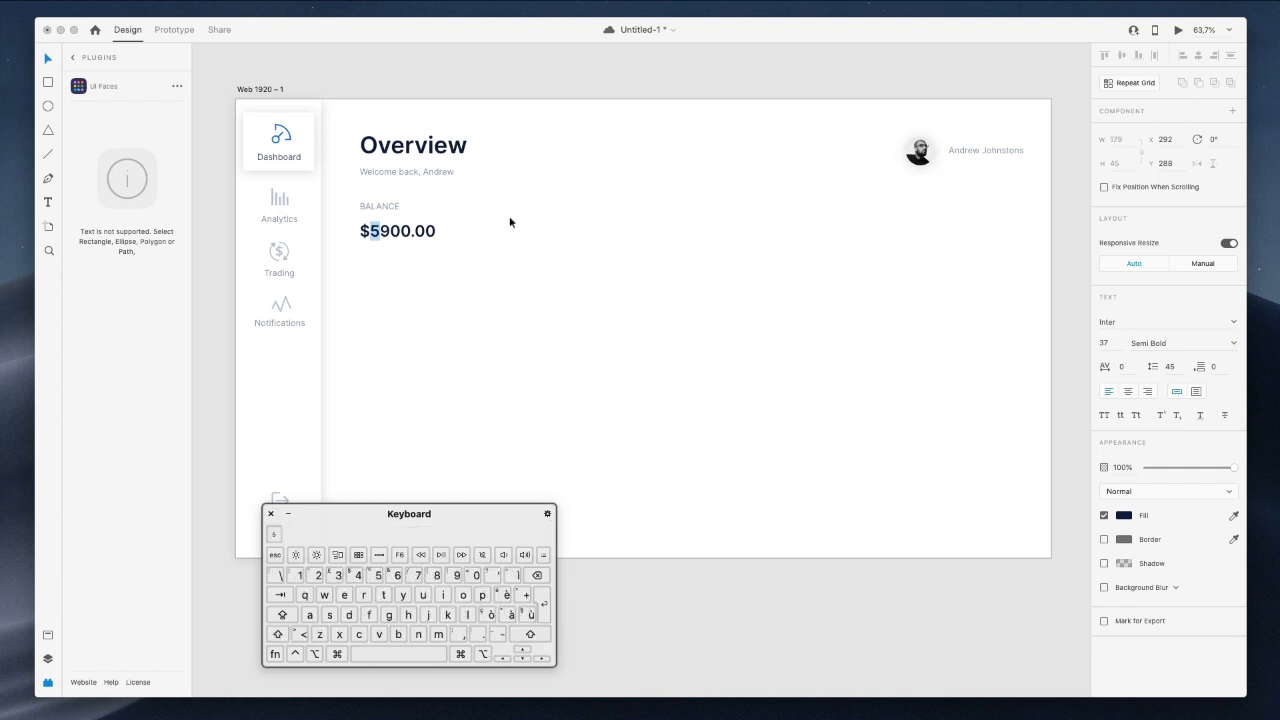
left_click(510, 222)
Make the BALANCE label Semi Bold.
left_click(387, 207)
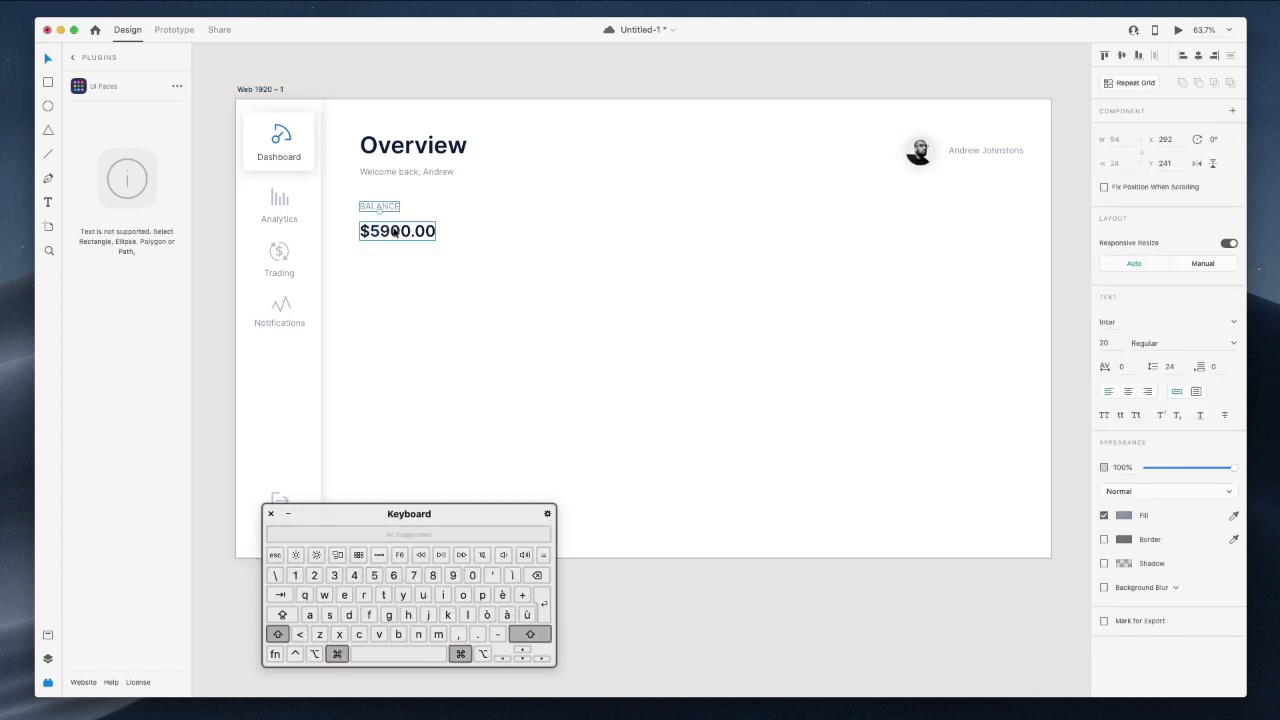
left_click(1141, 343)
left_click(1229, 346)
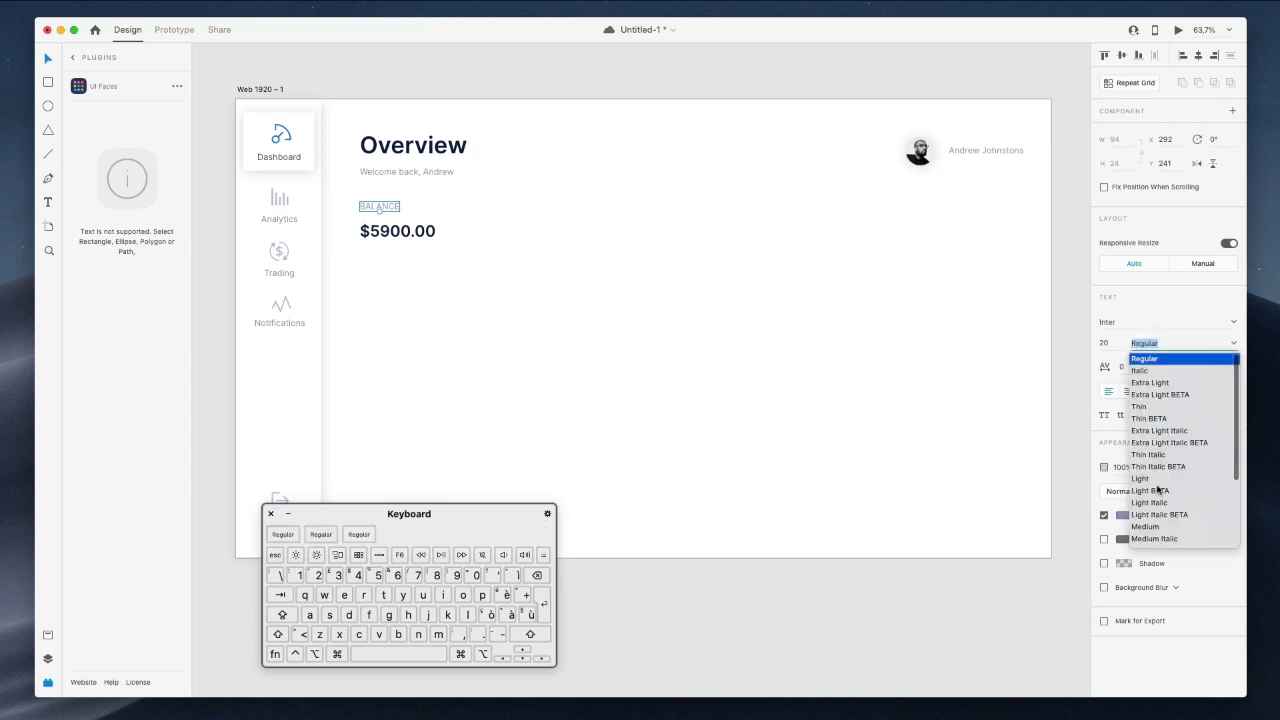
scroll(1159, 488, "down", 5)
left_click(1155, 480)
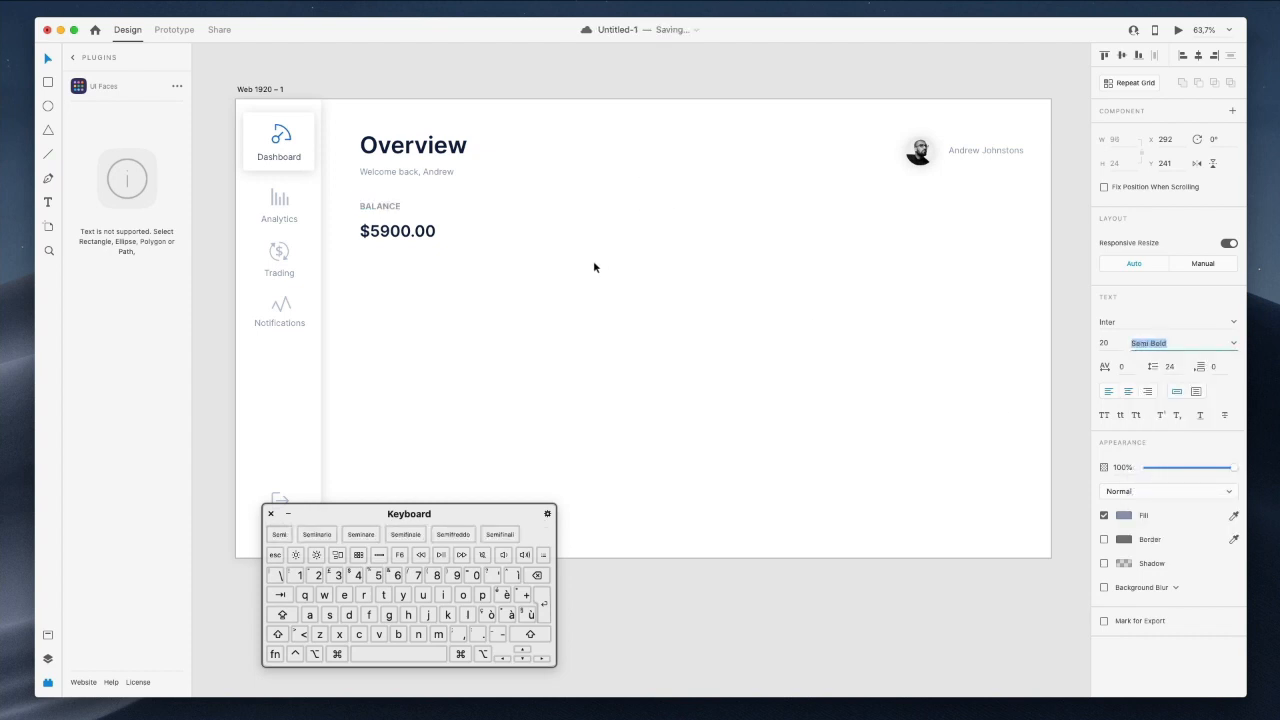
left_click(457, 71)
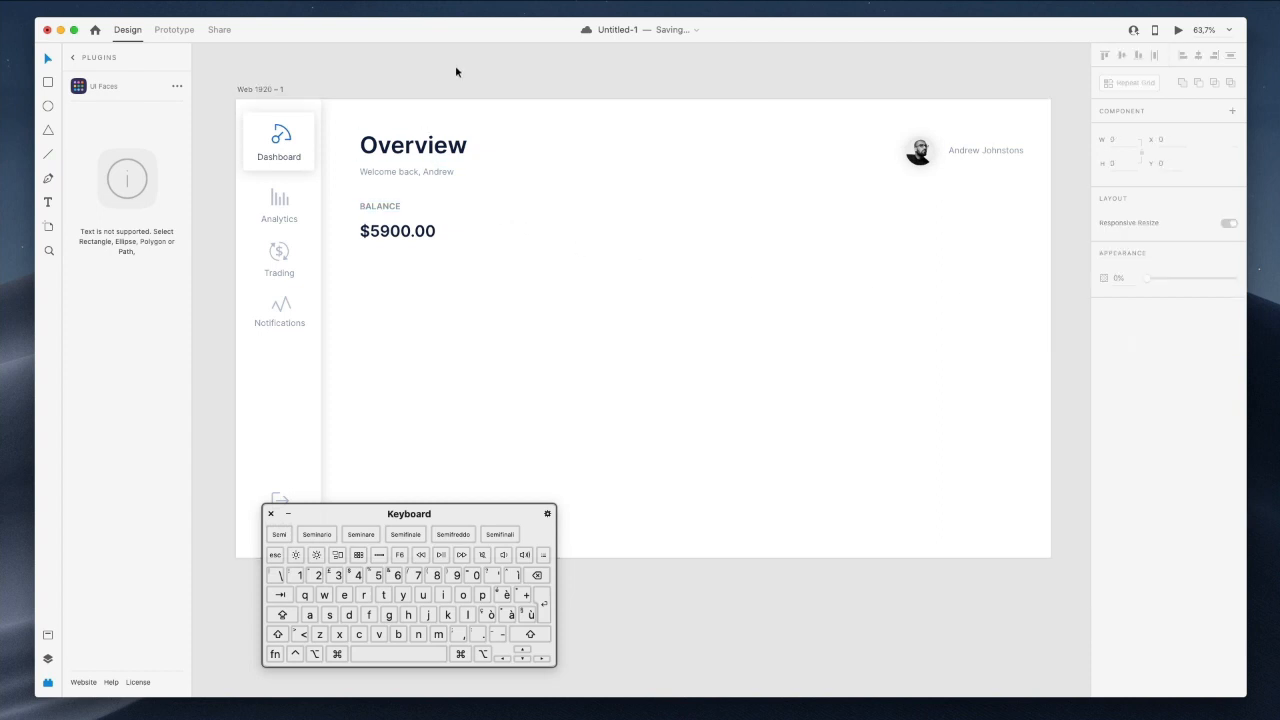
Widen BALANCE's letter spacing to 153 and shrink its font size slightly.
left_click(393, 207)
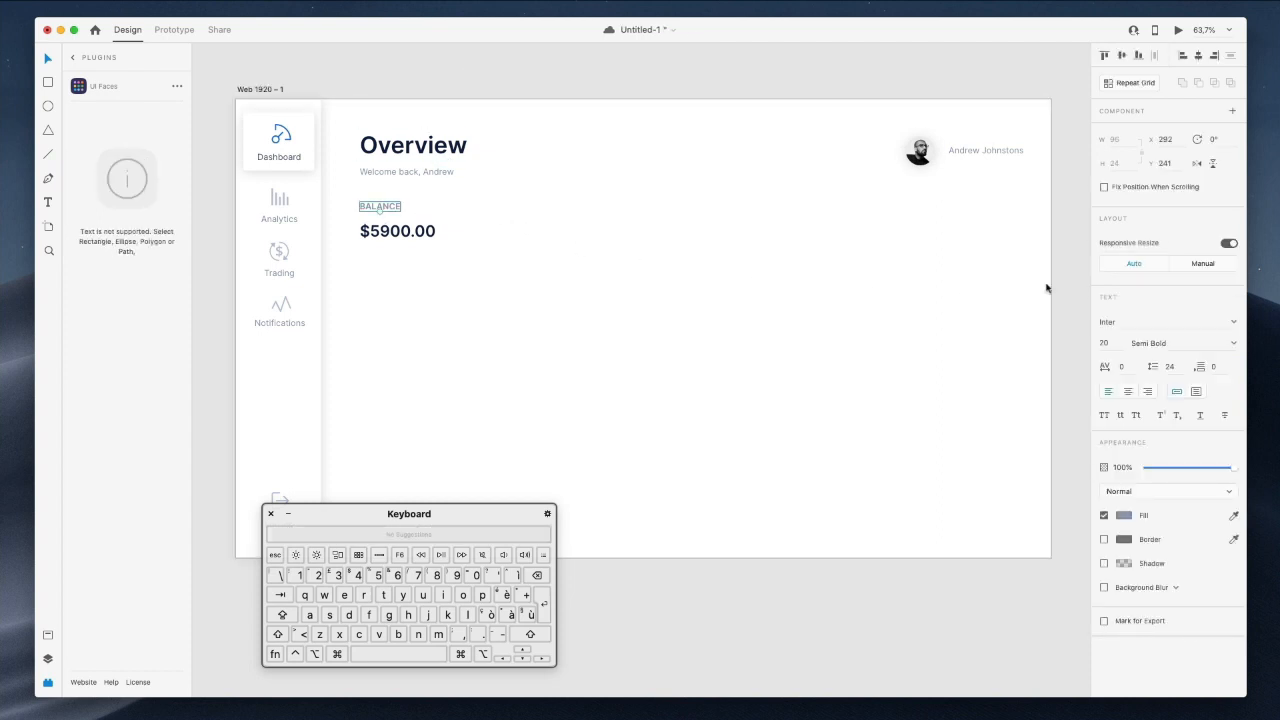
left_click(1120, 367)
key("Up")
key("shift+Up")
key("shift+Up")
key("shift+Up")
key("shift+Up")
key("shift+Up")
key("shift+Up")
key("shift+Up")
key("shift+Up")
key("shift+Up")
key("shift+Up")
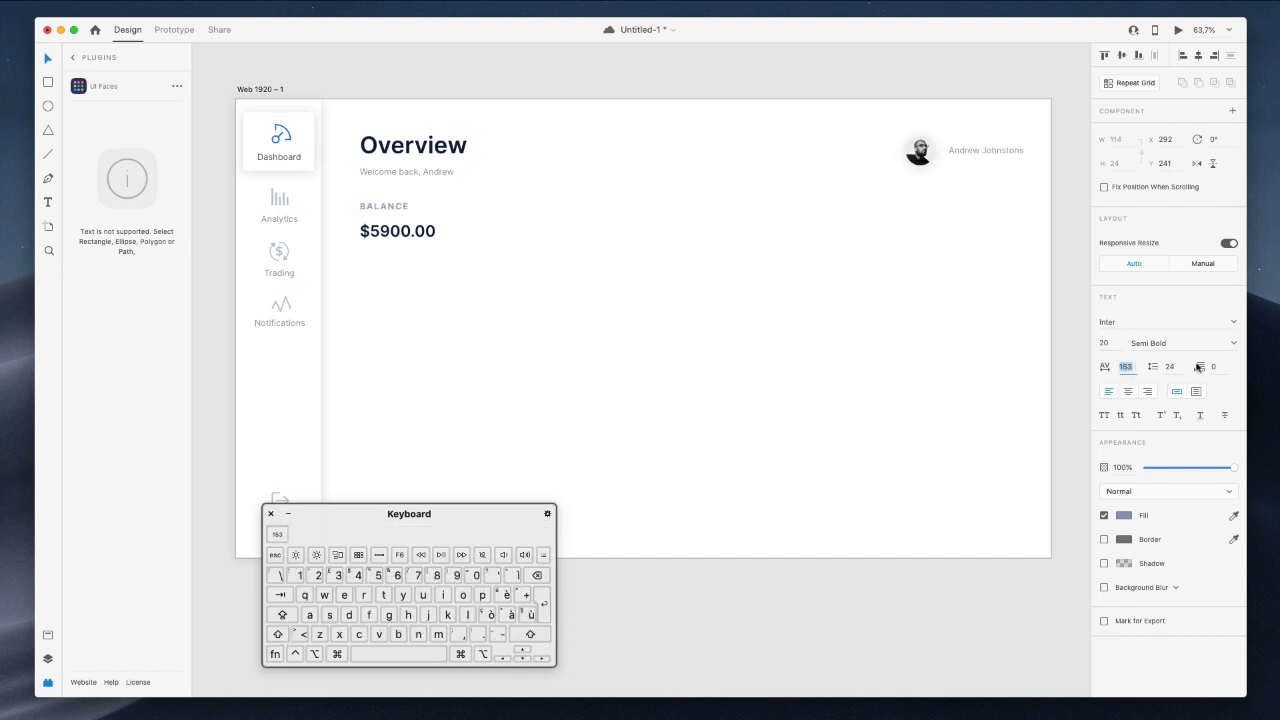
left_click(1111, 343)
key("Down")
key("Down")
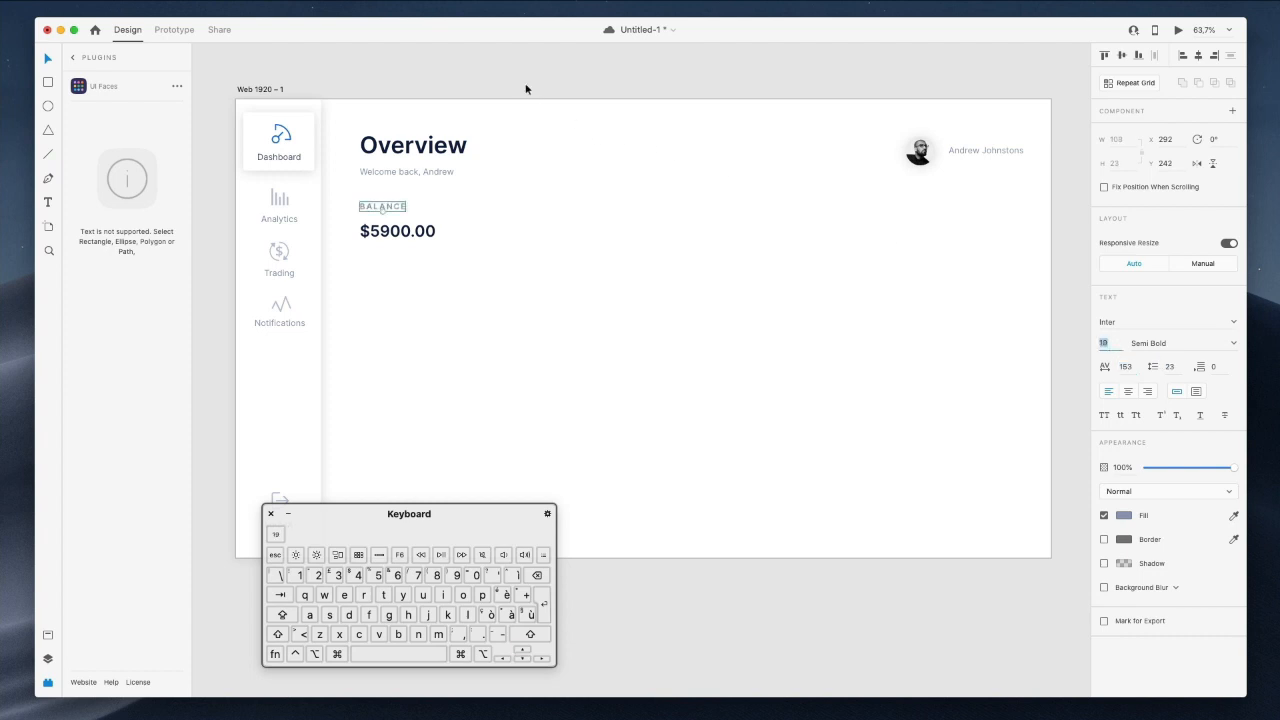
left_click(528, 84)
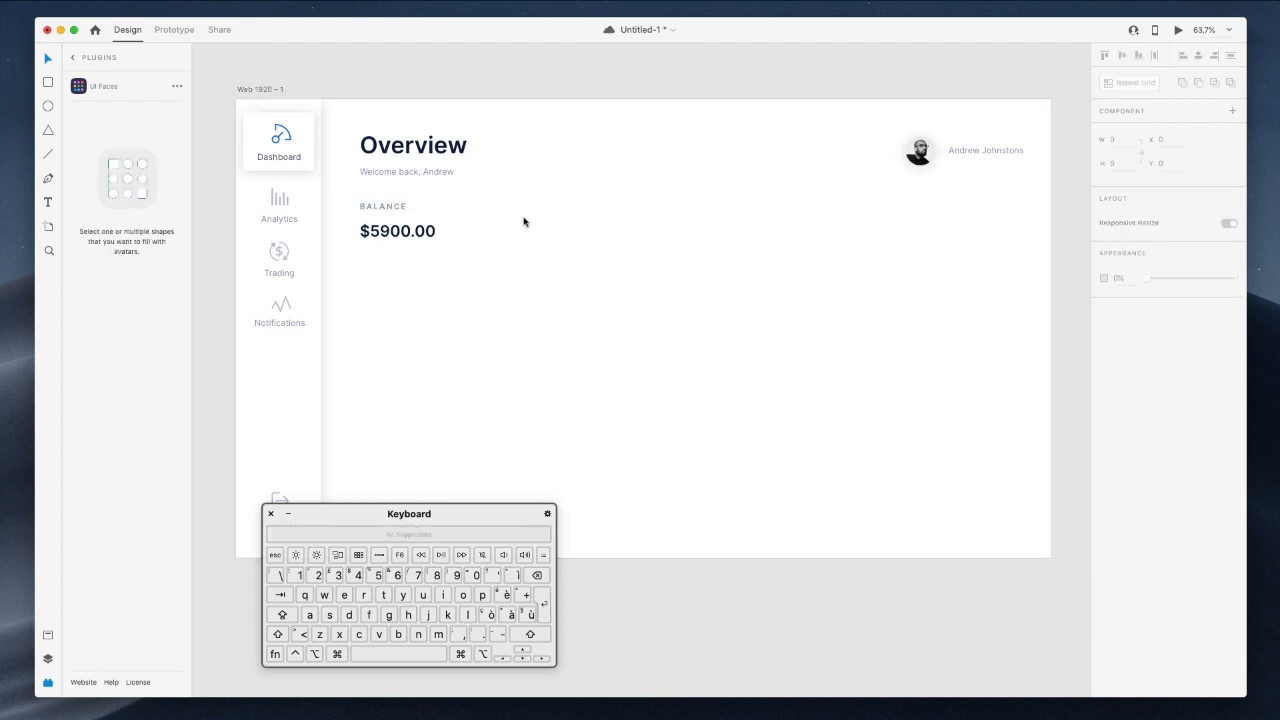
key("l")
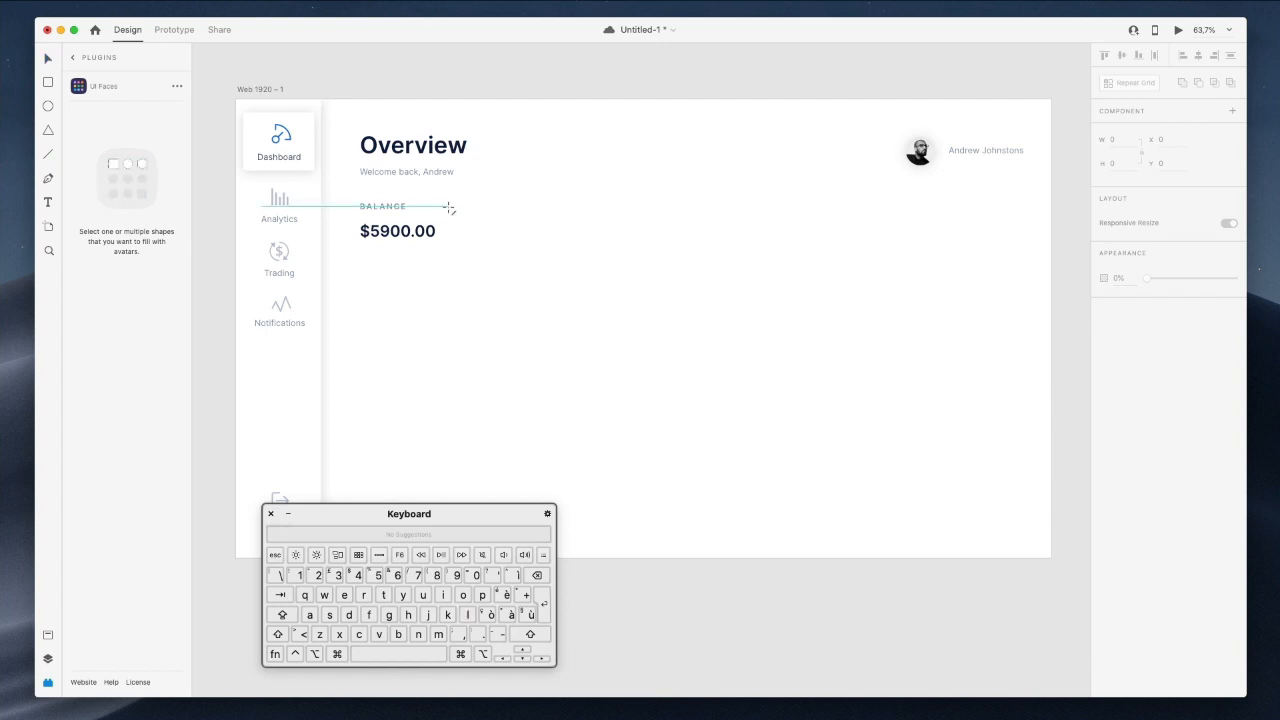
Draw a thin vertical divider line to the right of the balance figure.
left_click_drag(449, 202, 449, 242)
key("Up")
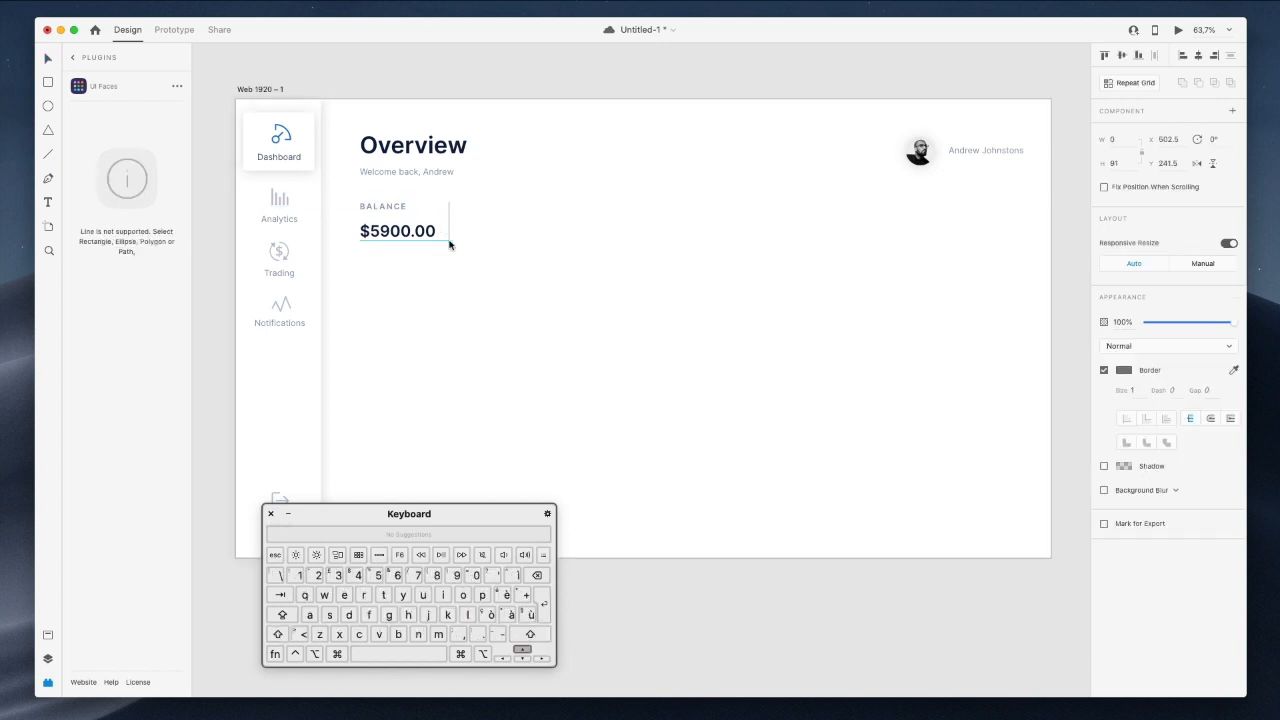
key("shift+Right")
key("shift+Right")
key("shift+Right")
key("shift+Right")
key("shift+Right")
key("shift+Right")
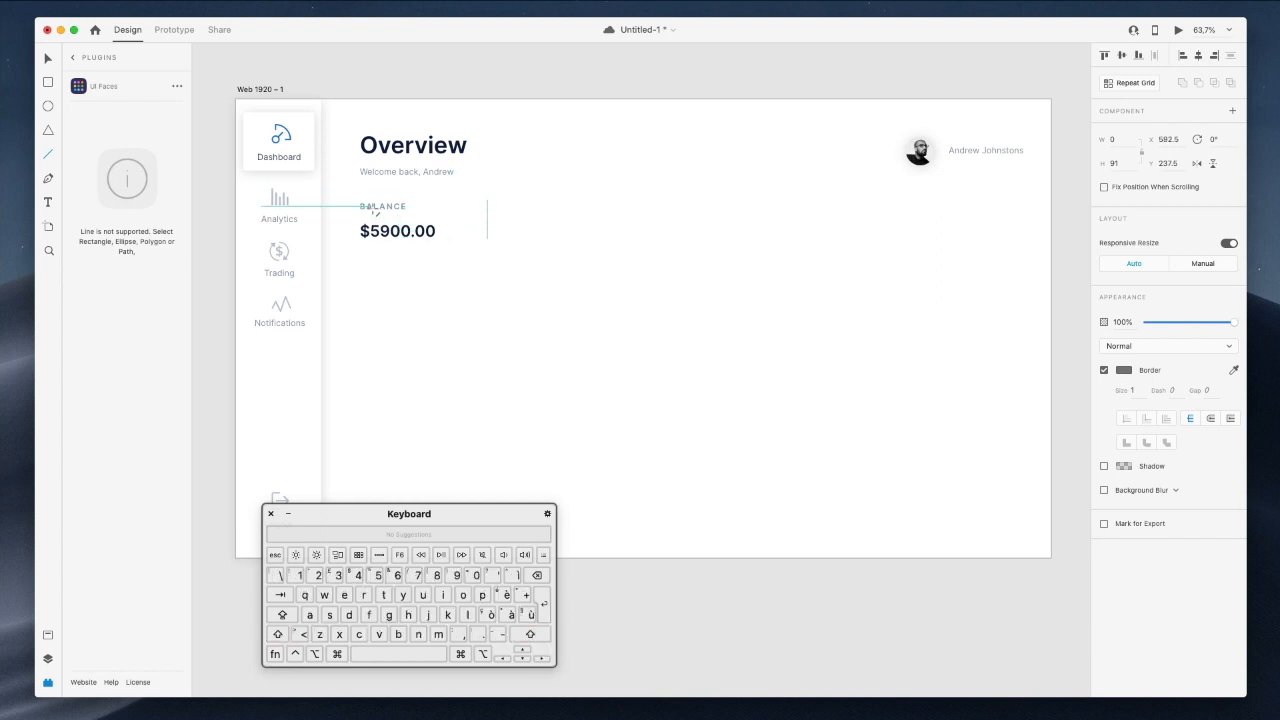
left_click(401, 227)
key("v")
Copy the BALANCE label and amount past the divider and rename the label PROFITS.
left_click(392, 207)
left_click(400, 231, "shift")
left_click_drag(401, 235, 562, 235)
left_click(571, 83)
left_click(545, 207)
double_click(545, 207)
type("PROFITS")
Change the copied amount under PROFITS to $950.00.
double_click(546, 241)
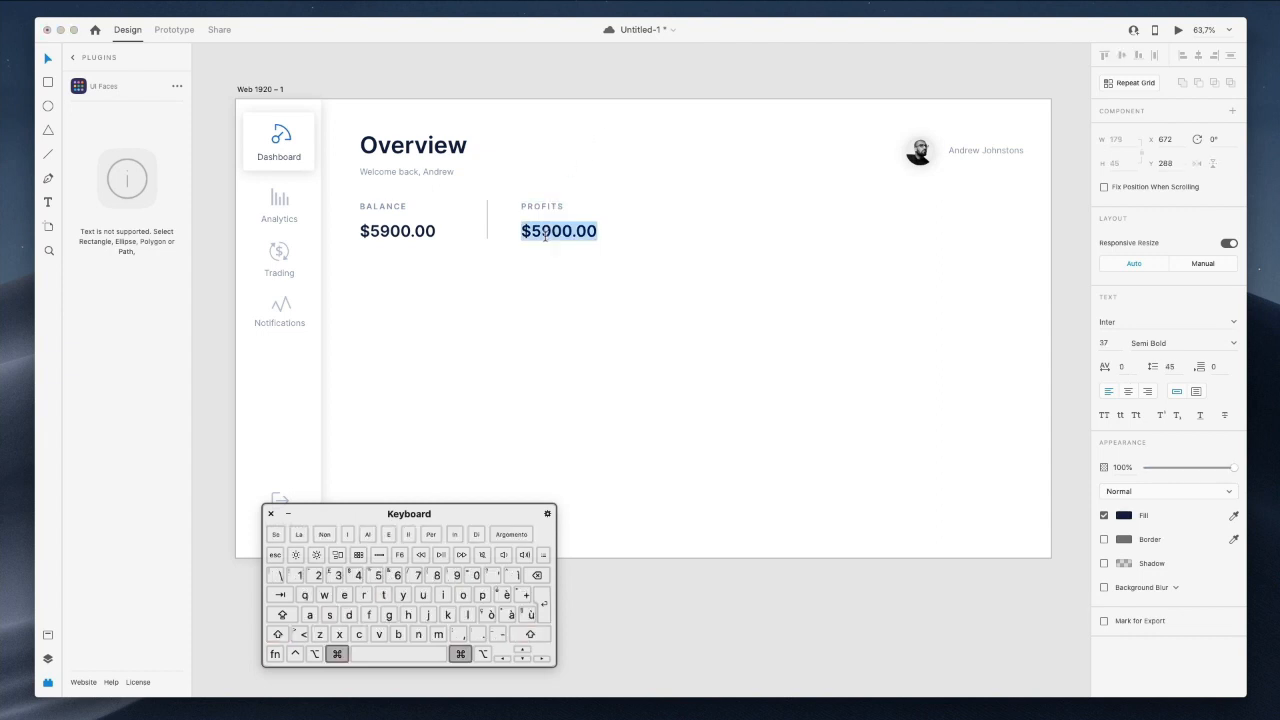
left_click(538, 232)
left_click_drag(548, 234, 555, 236)
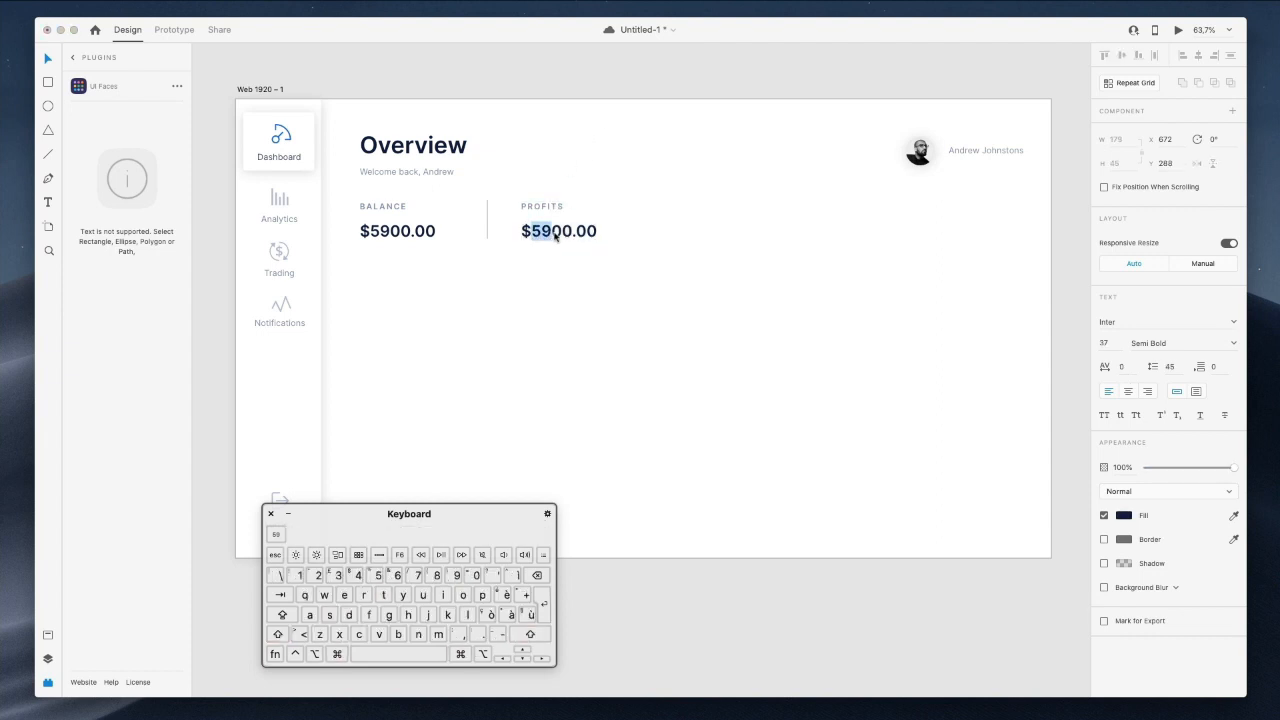
key("BackSpace")
key("Right")
type("5")
key("Escape")
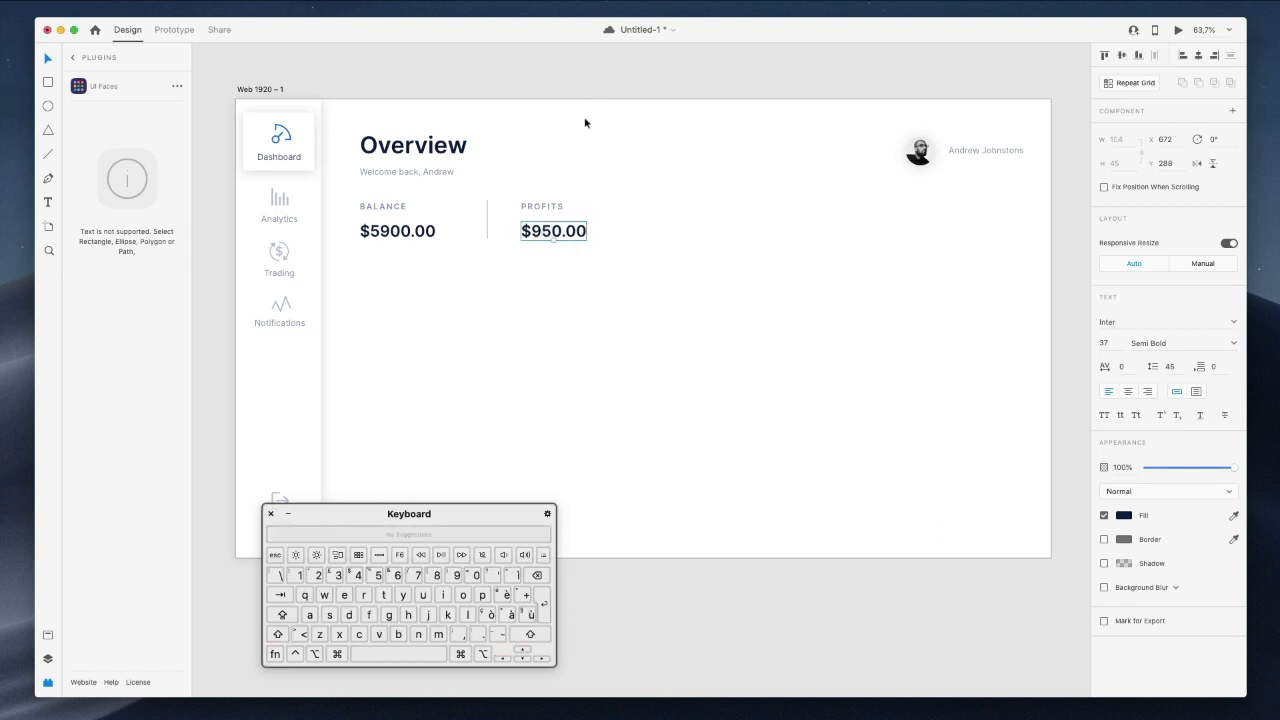
left_click(540, 207, "shift")
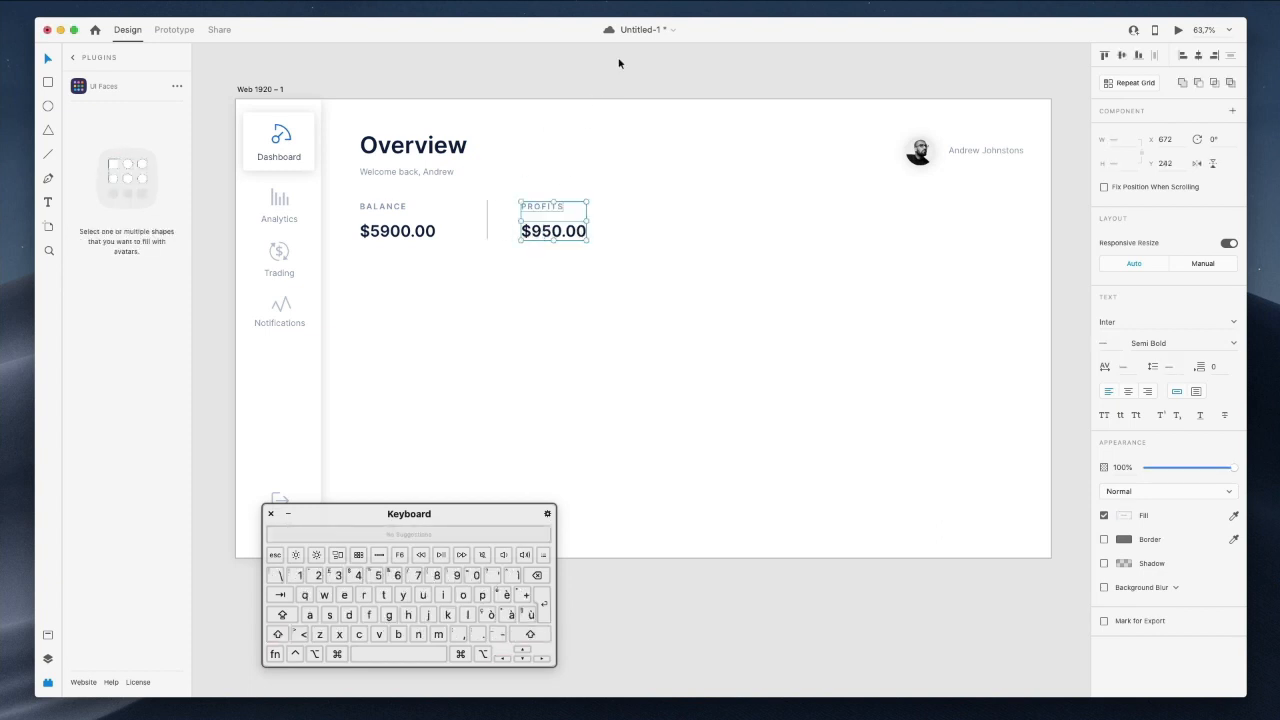
Draw a small borderless triangle right of $950.00 and fill it green #35C68E.
scroll(663, 134, "up", 6)
scroll(560, 195, "up", 3)
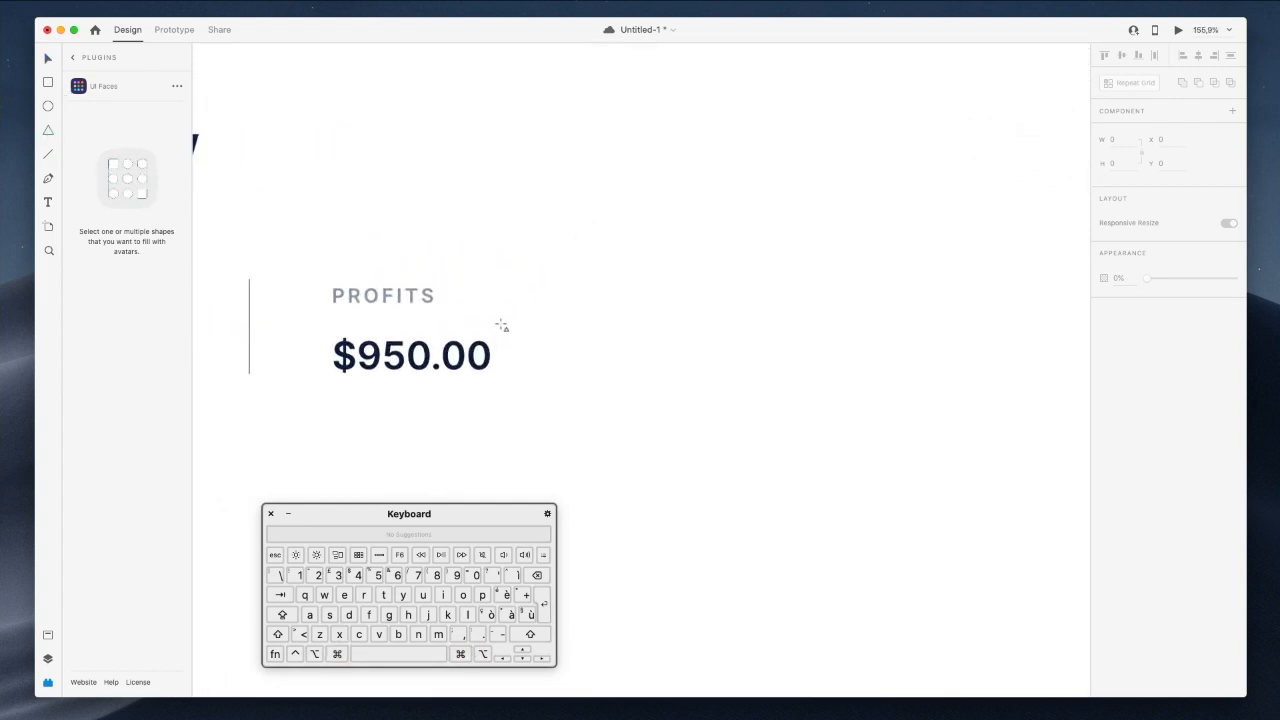
left_click_drag(505, 360, 529, 352)
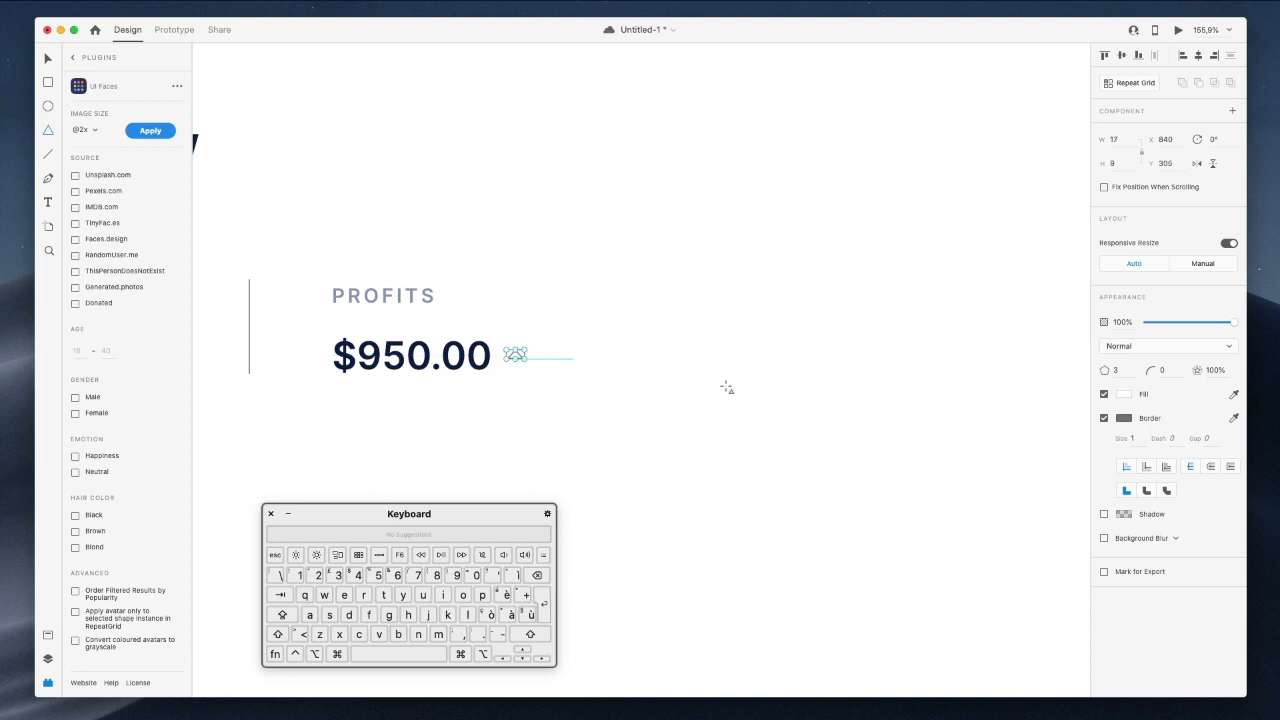
left_click(1104, 418)
left_click(1124, 394)
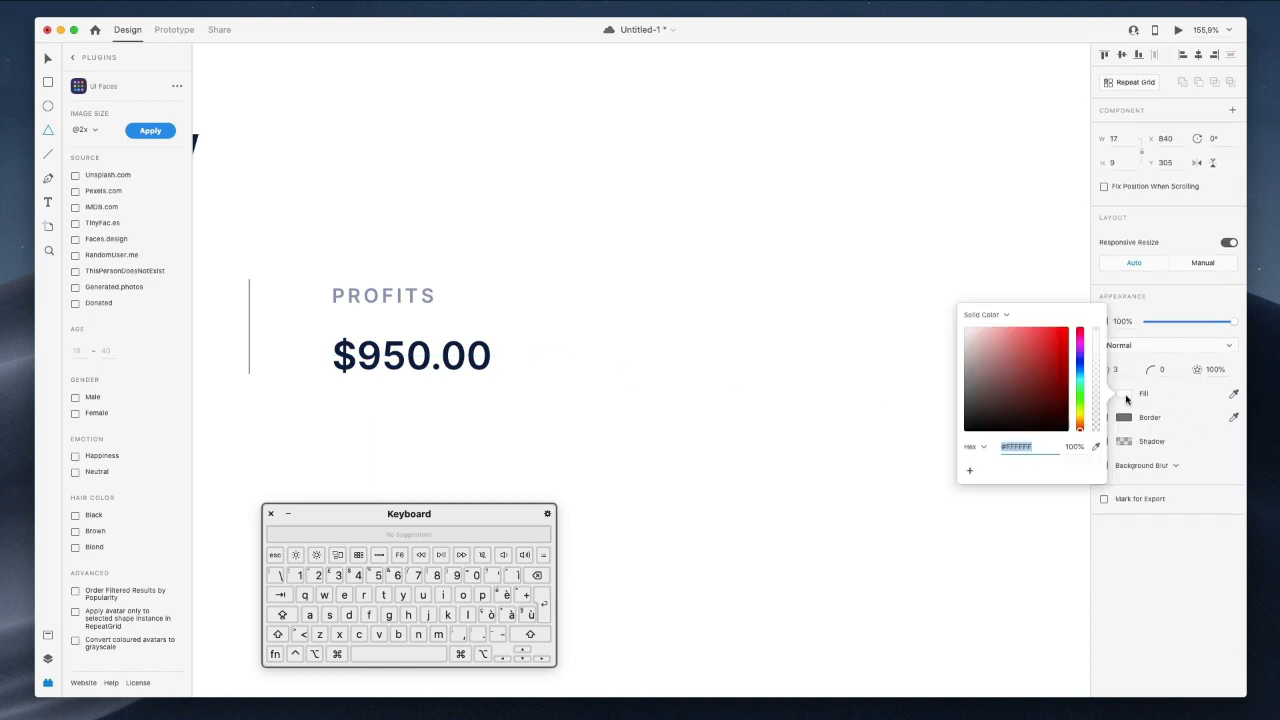
left_click(1079, 388)
left_click(1039, 351)
left_click(623, 318)
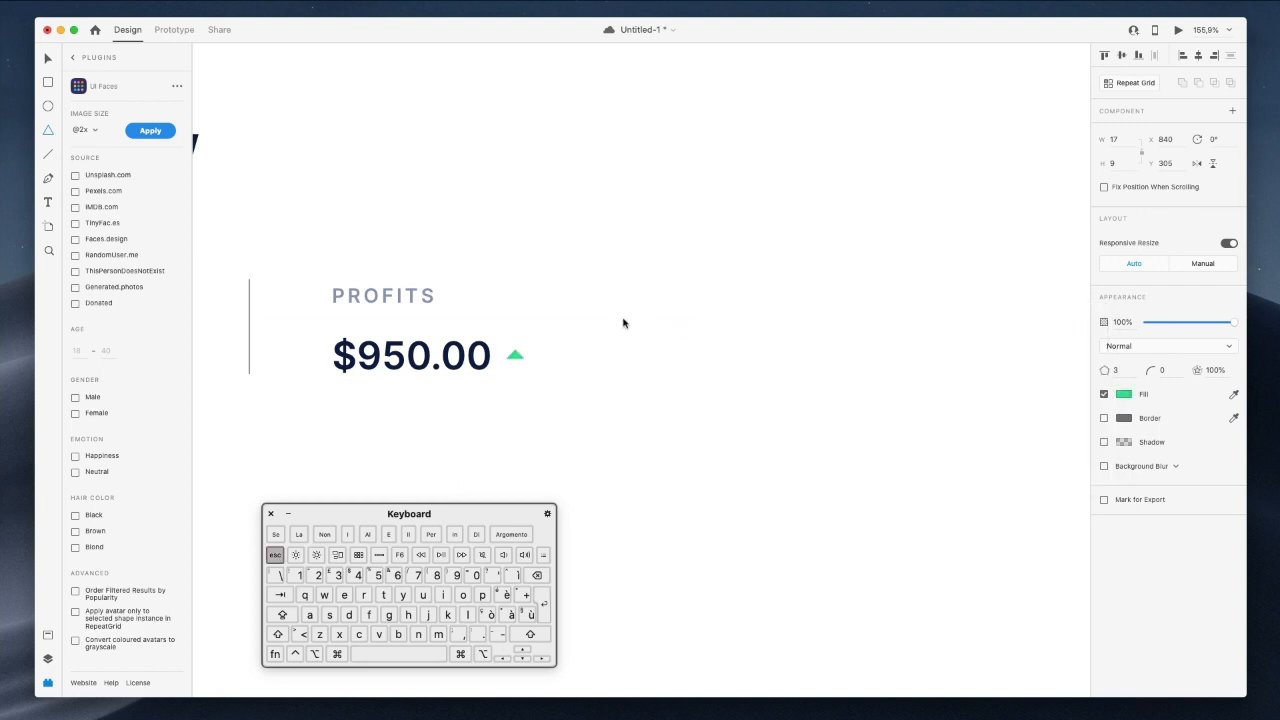
left_click(623, 318)
Duplicate the PROFITS label as a green +56% label with 0 letter spacing beside the triangle.
left_click(397, 303)
left_click_drag(397, 303, 607, 362)
double_click(607, 362)
type("+5")
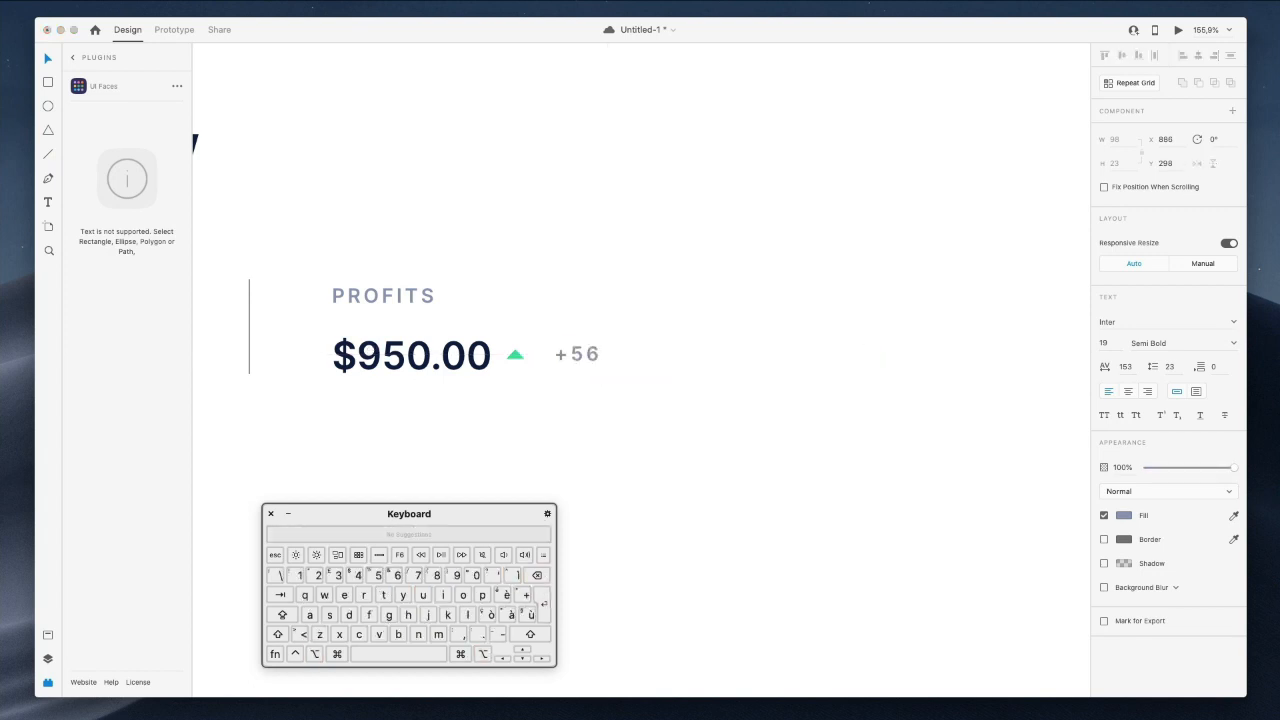
type("6")
left_click(634, 317)
left_click(1127, 368)
type("0")
key("Return")
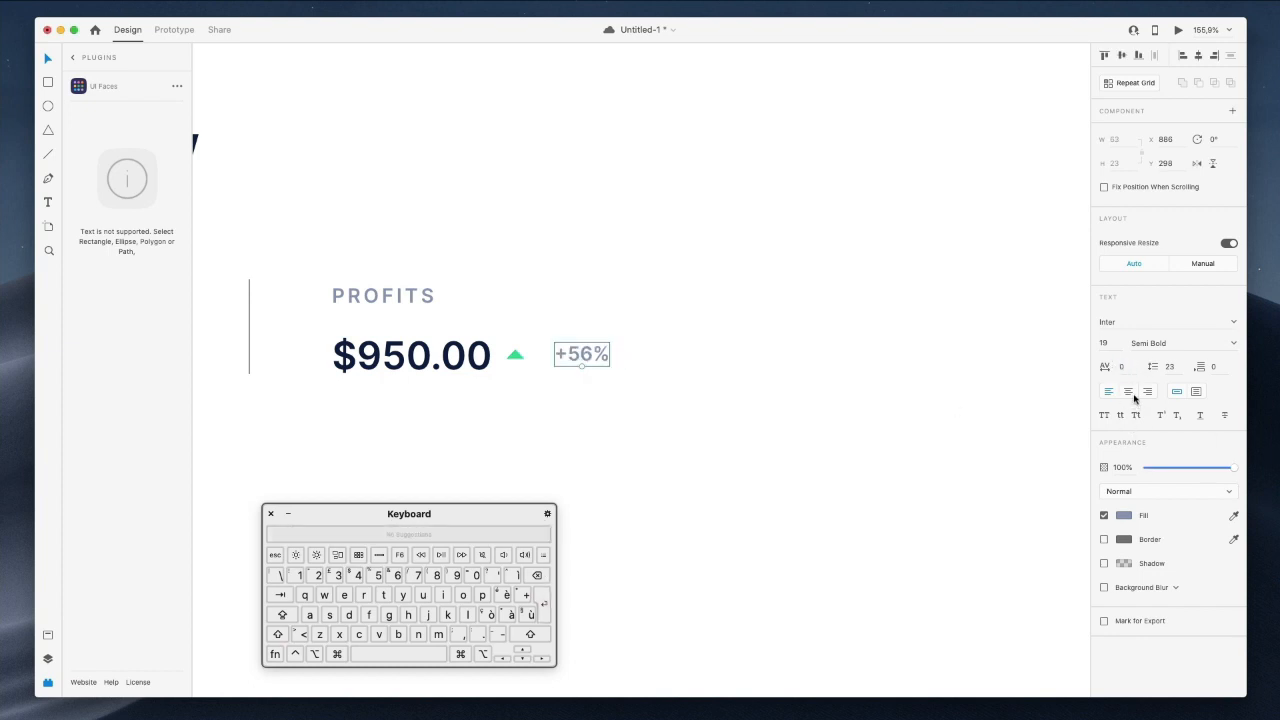
left_click(1233, 516)
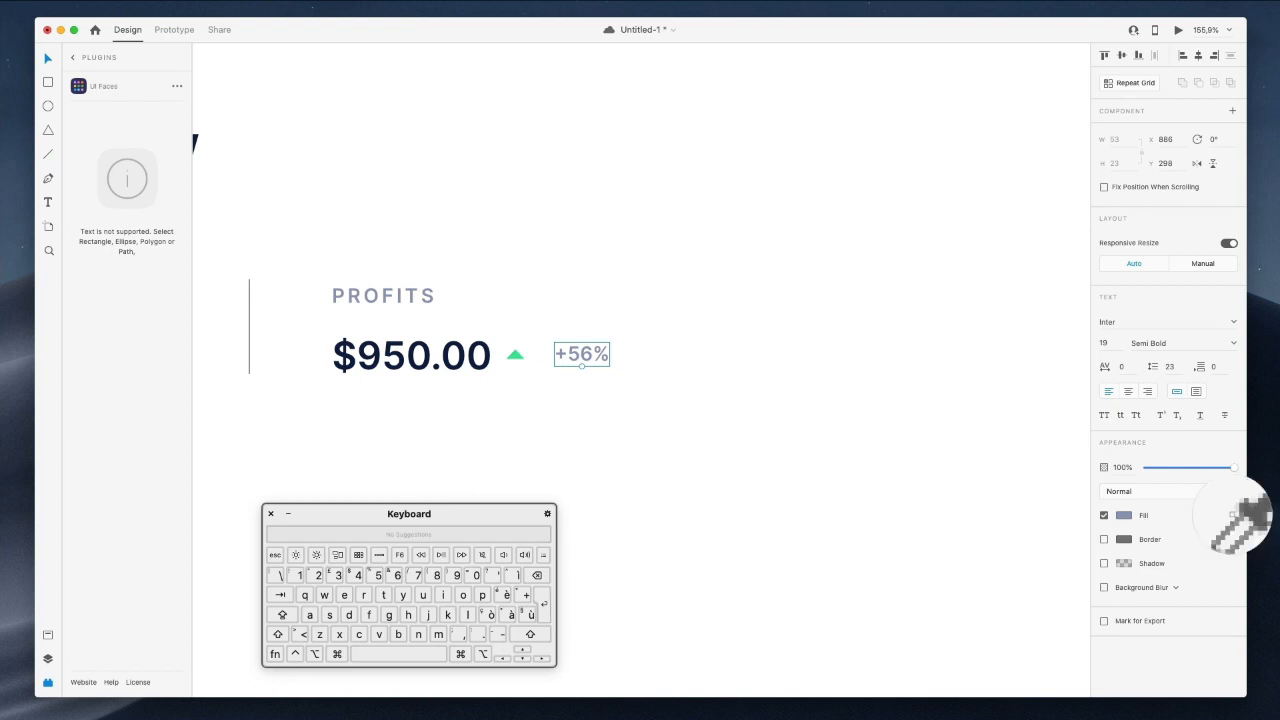
left_click(509, 354)
Nudge the +56% label left so it sits close to the green triangle.
scroll(632, 368, "down", 4)
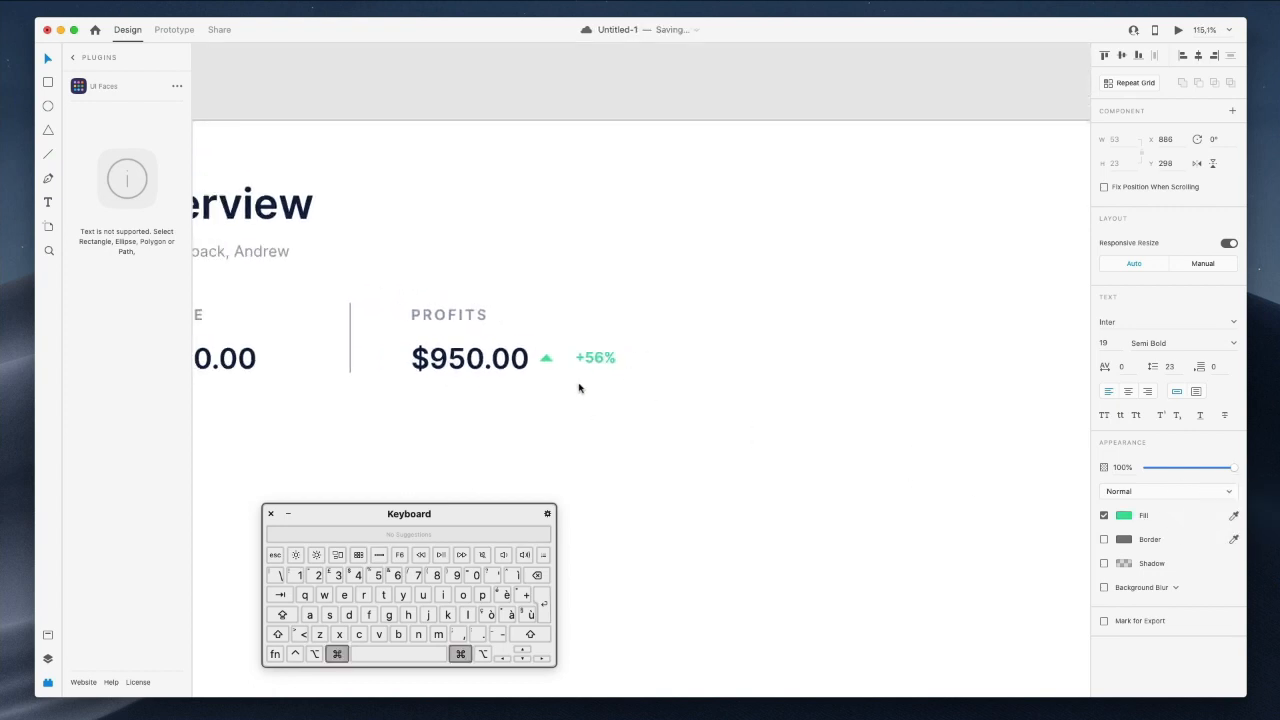
key("Left")
key("shift+Left")
key("shift+Left")
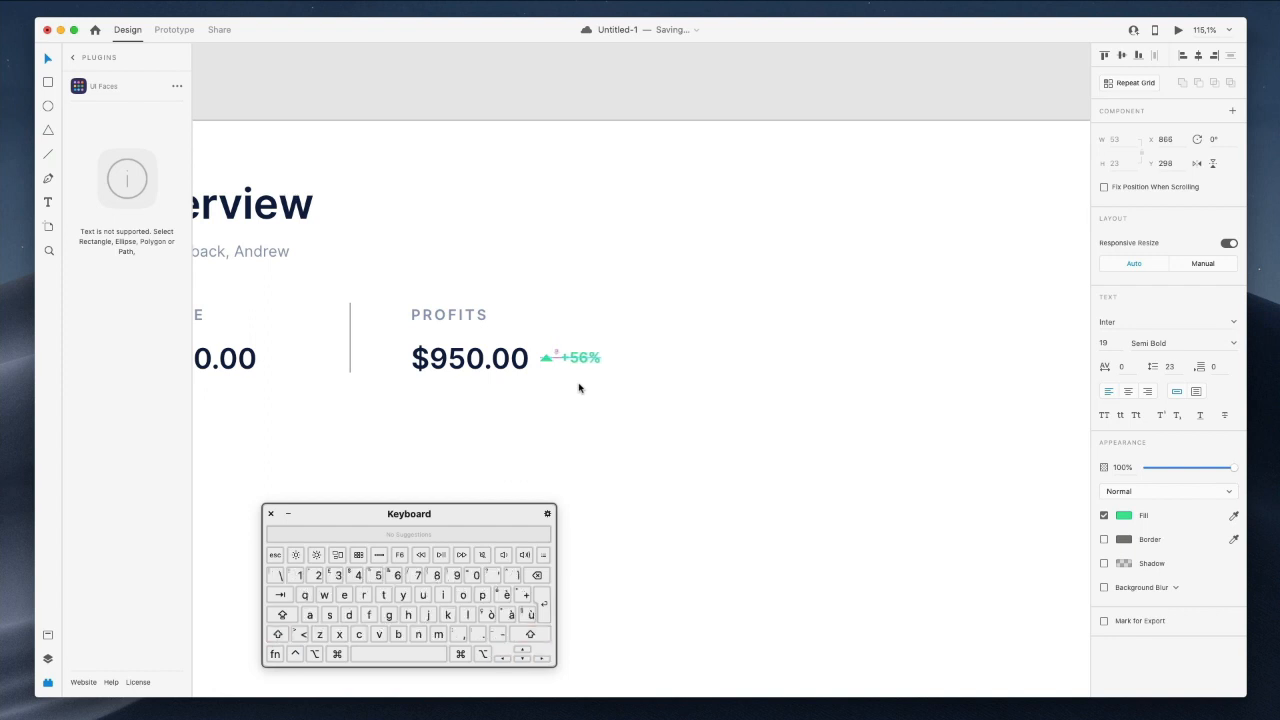
left_click(548, 362, "shift")
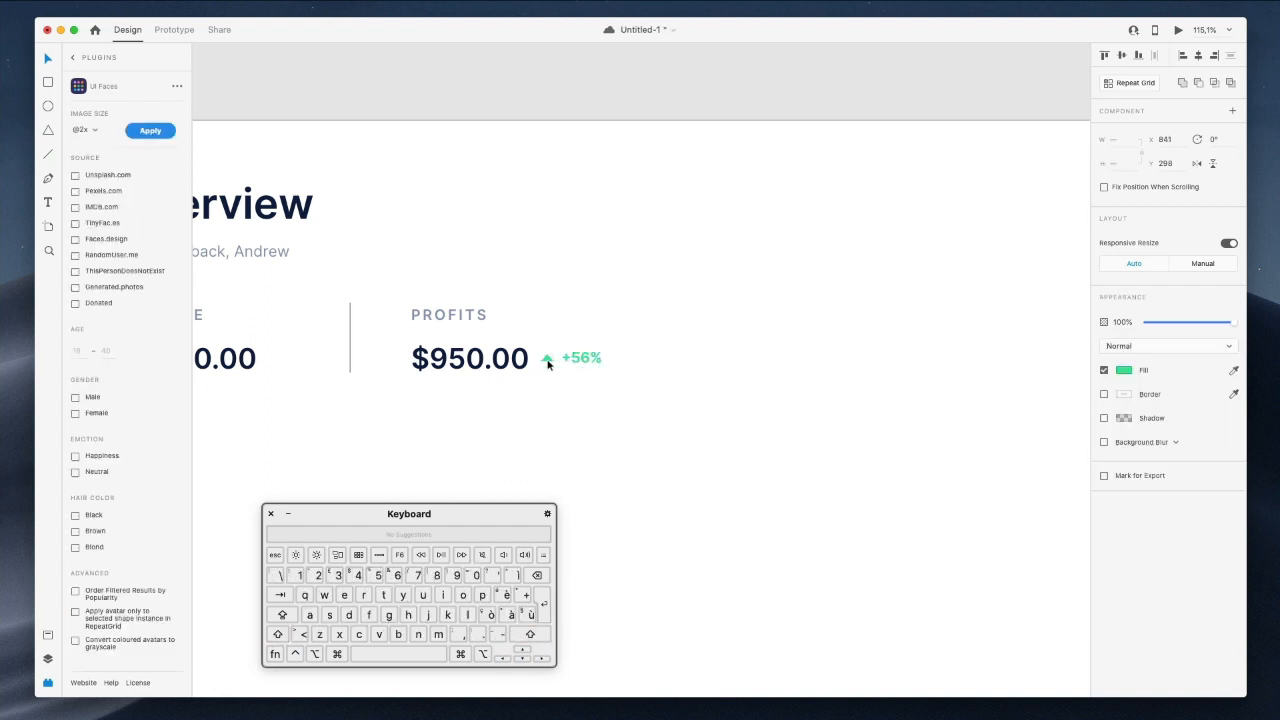
scroll(548, 363, "down", 4)
left_click(615, 97)
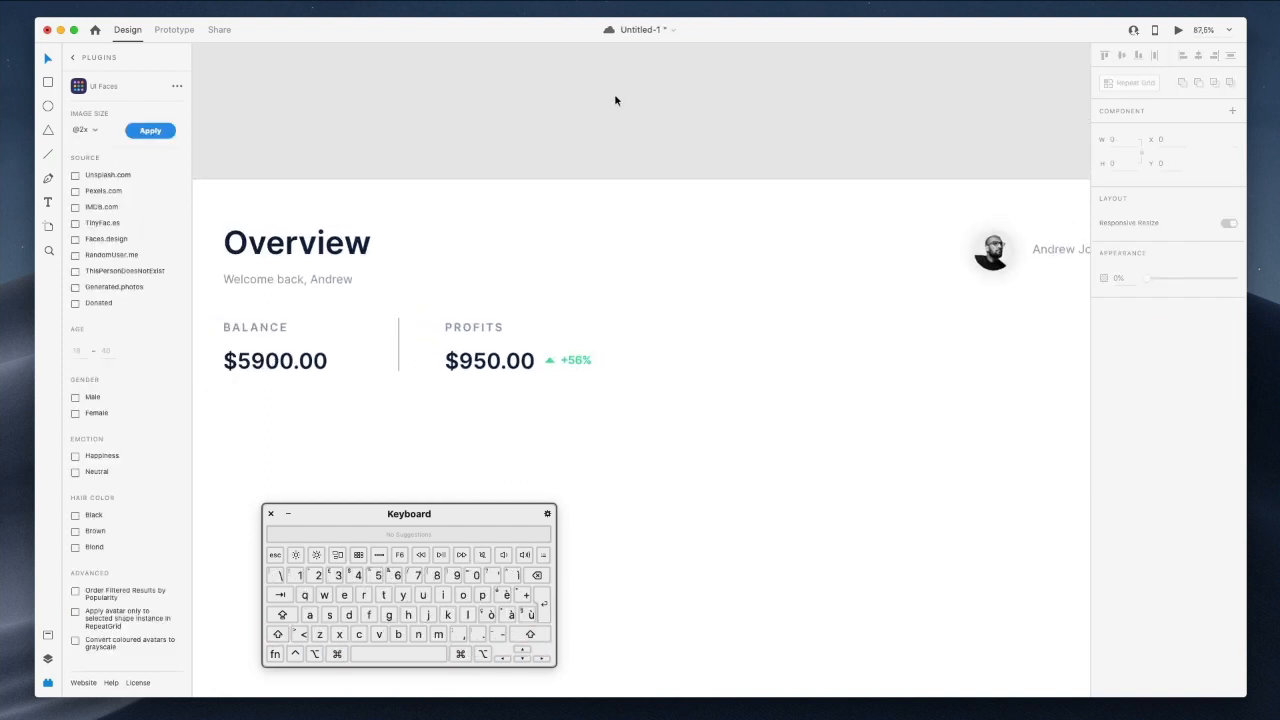
scroll(615, 98, "down", 3)
scroll(615, 99, "left", 4)
scroll(827, 193, "right", 4)
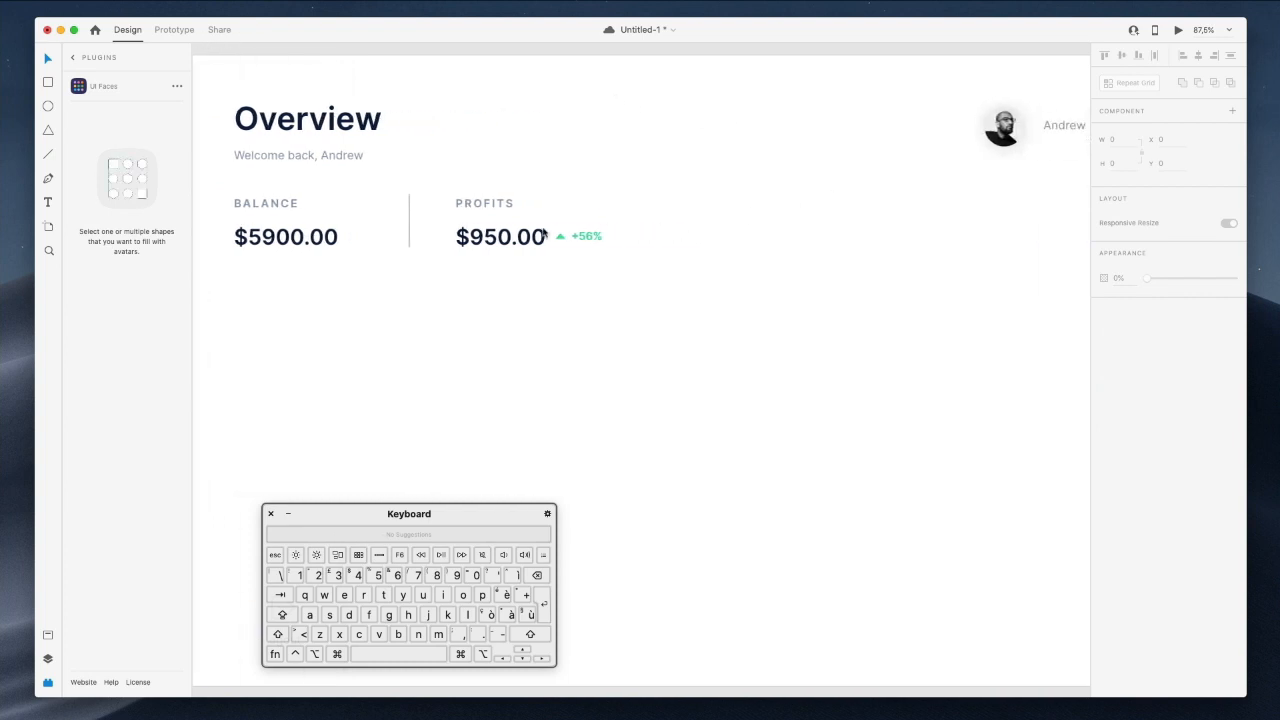
Nudge the Balance–Profits divider down and shift the whole Profits stat slightly right.
left_click(409, 217)
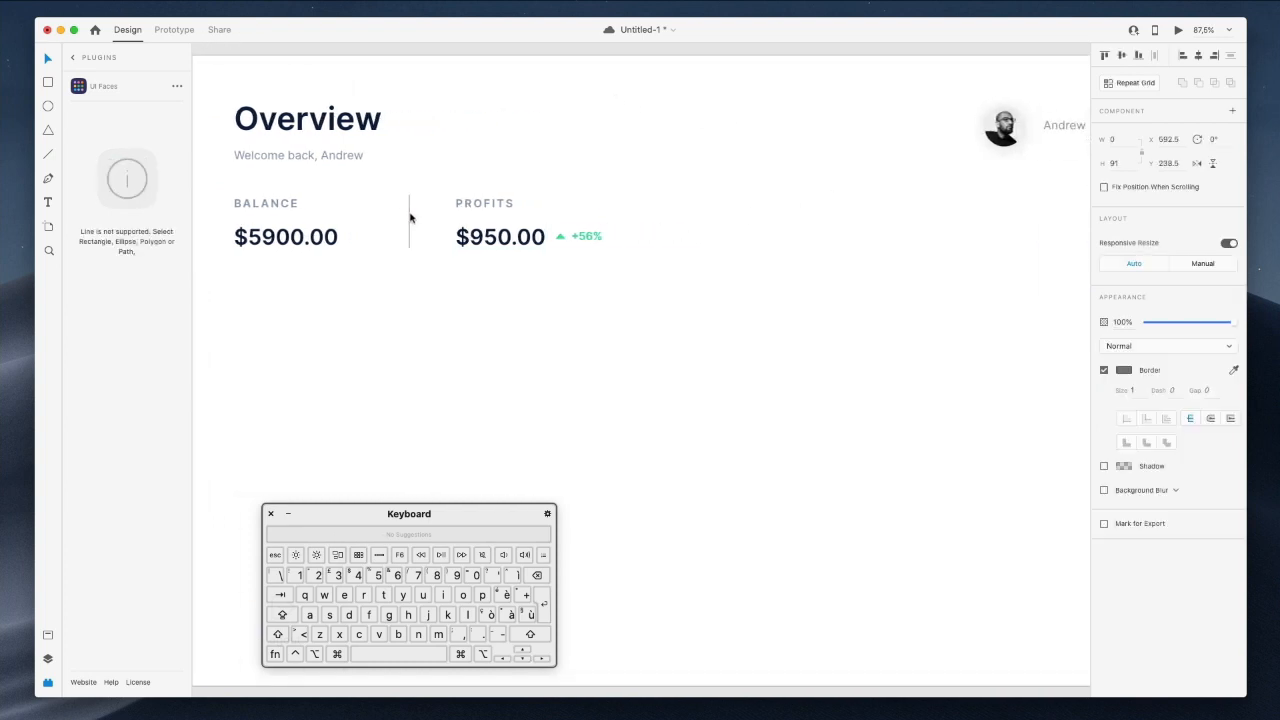
key("Down")
key("Down")
key("Down")
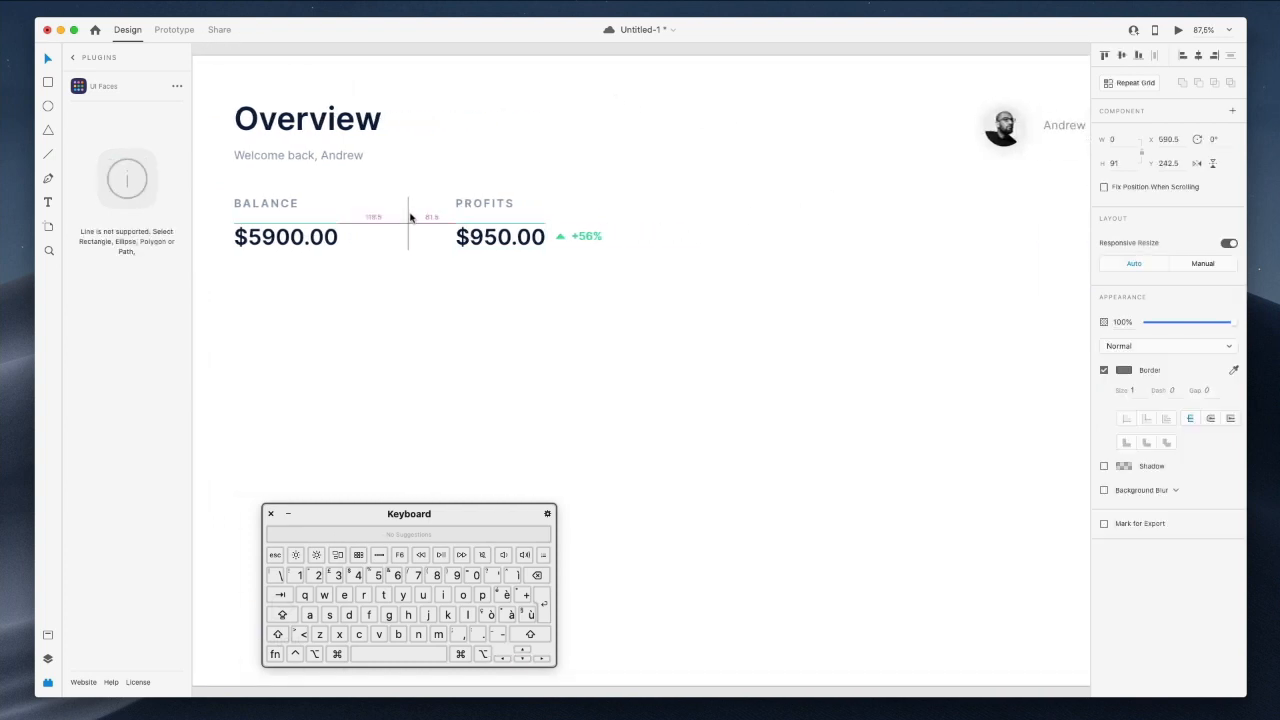
left_click(510, 204)
left_click(503, 240, "shift")
left_click(561, 237, "shift")
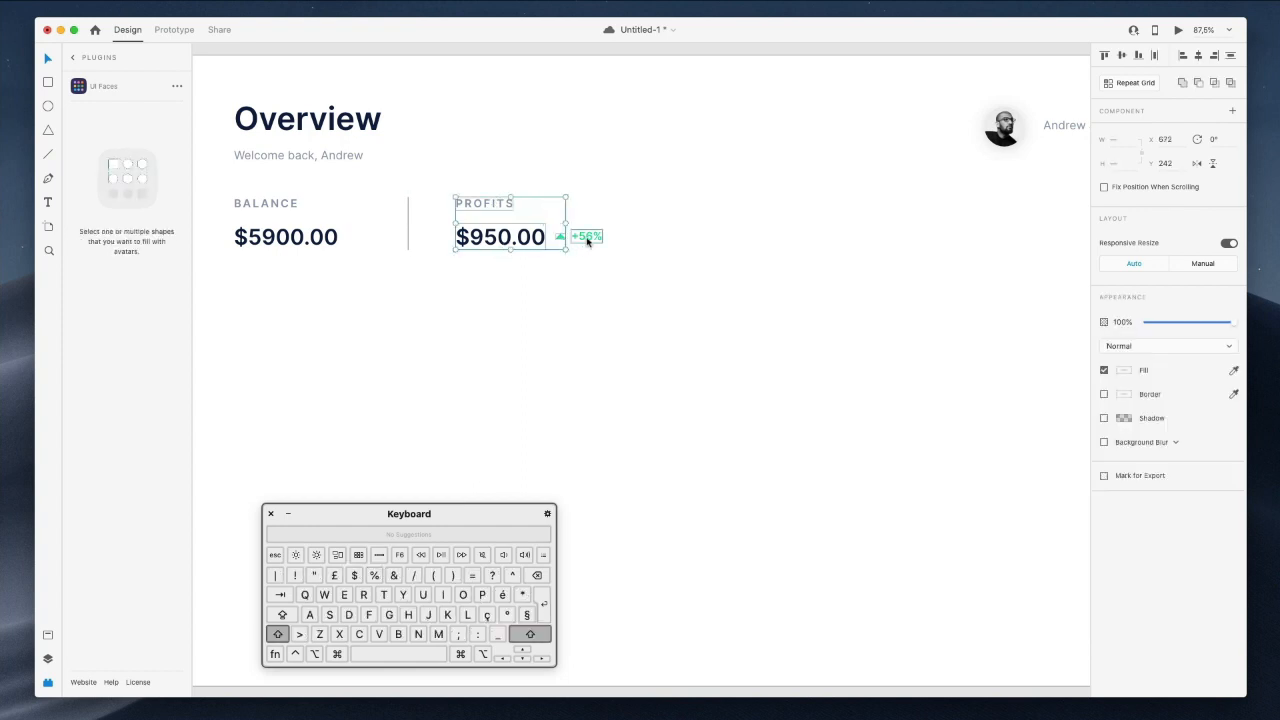
left_click(587, 240, "shift")
key("Right")
key("Right")
key("Right")
key("Right")
key("Right")
key("Right")
key("Right")
key("Right")
key("Right")
key("Right")
key("Right")
key("Right")
key("Right")
key("Right")
key("Right")
key("Right")
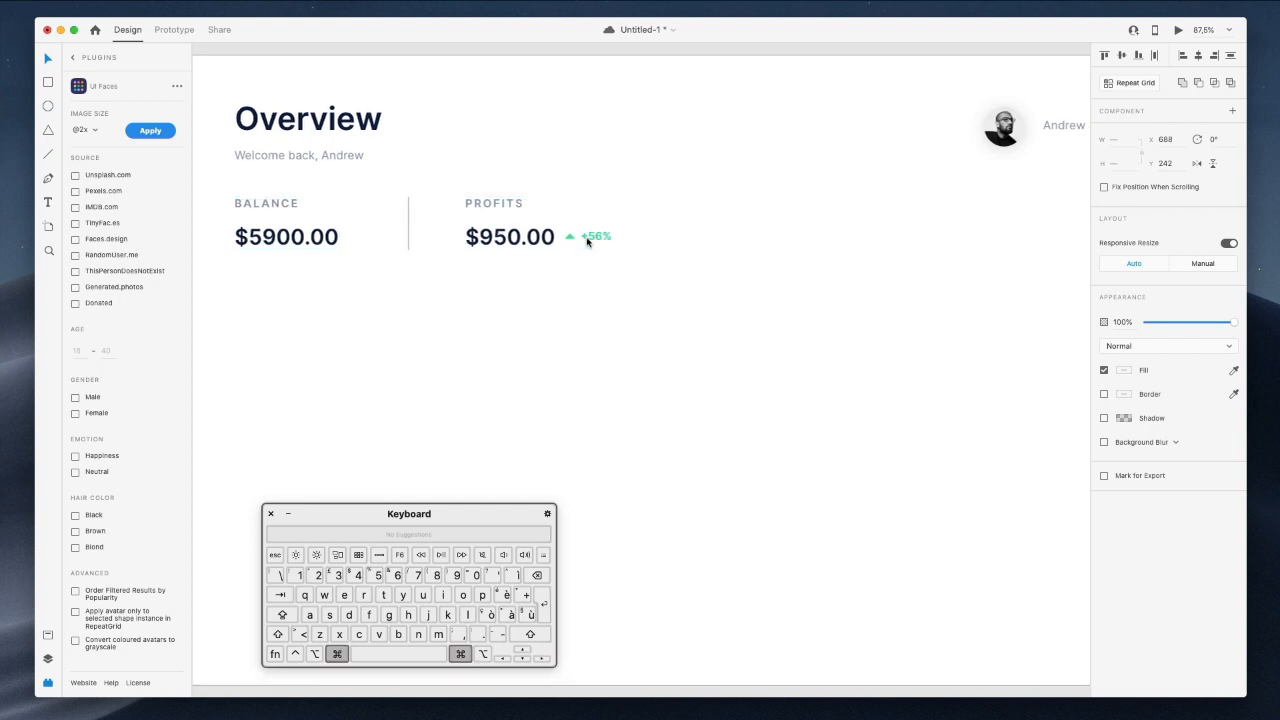
scroll(587, 240, "down", 2)
Duplicate the Profits stat and divider to the right and rename its heading to uppercase LOSSES.
left_click(432, 229, "shift")
left_click_drag(503, 232, 740, 238)
left_click(743, 188)
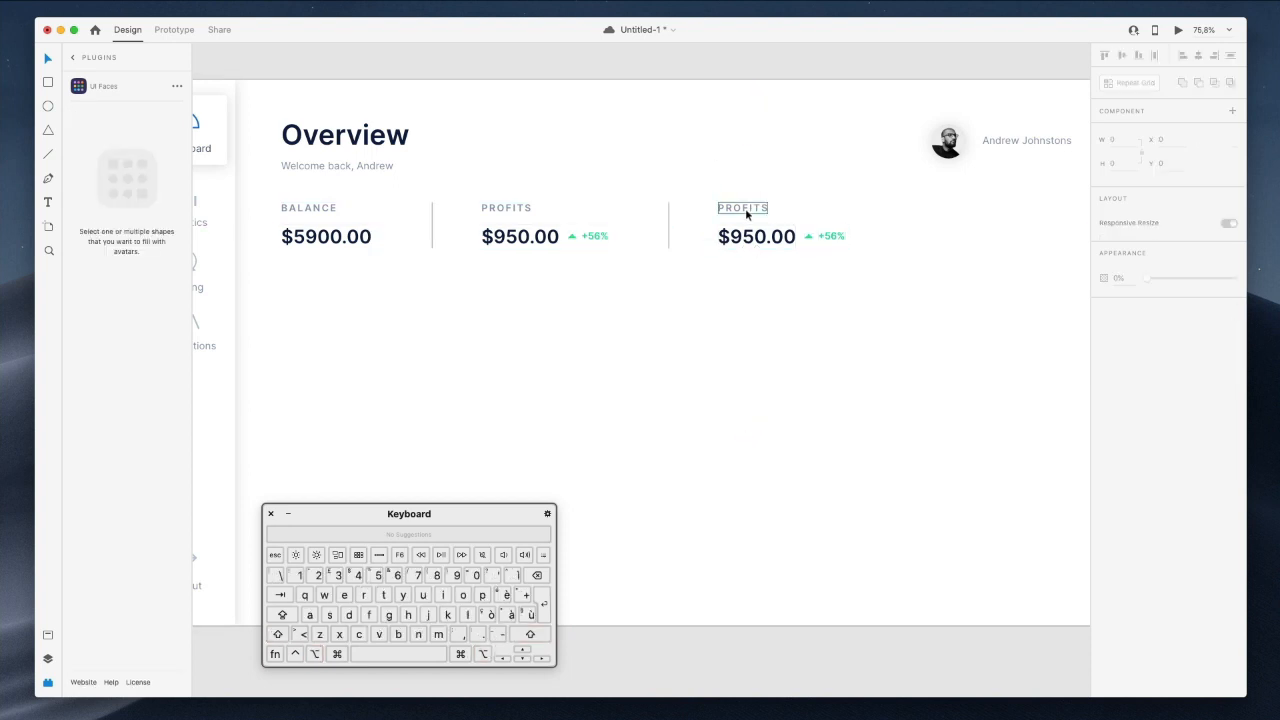
double_click(745, 213)
type("Loss")
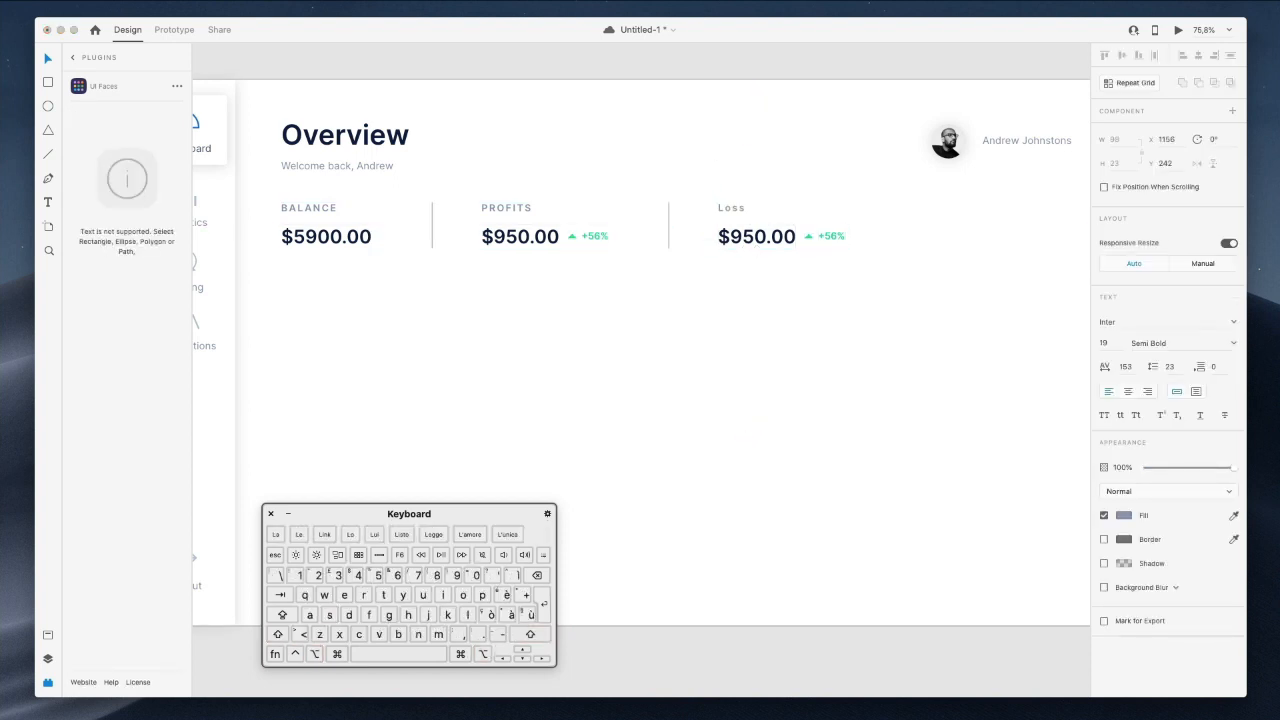
type("es")
key("Escape")
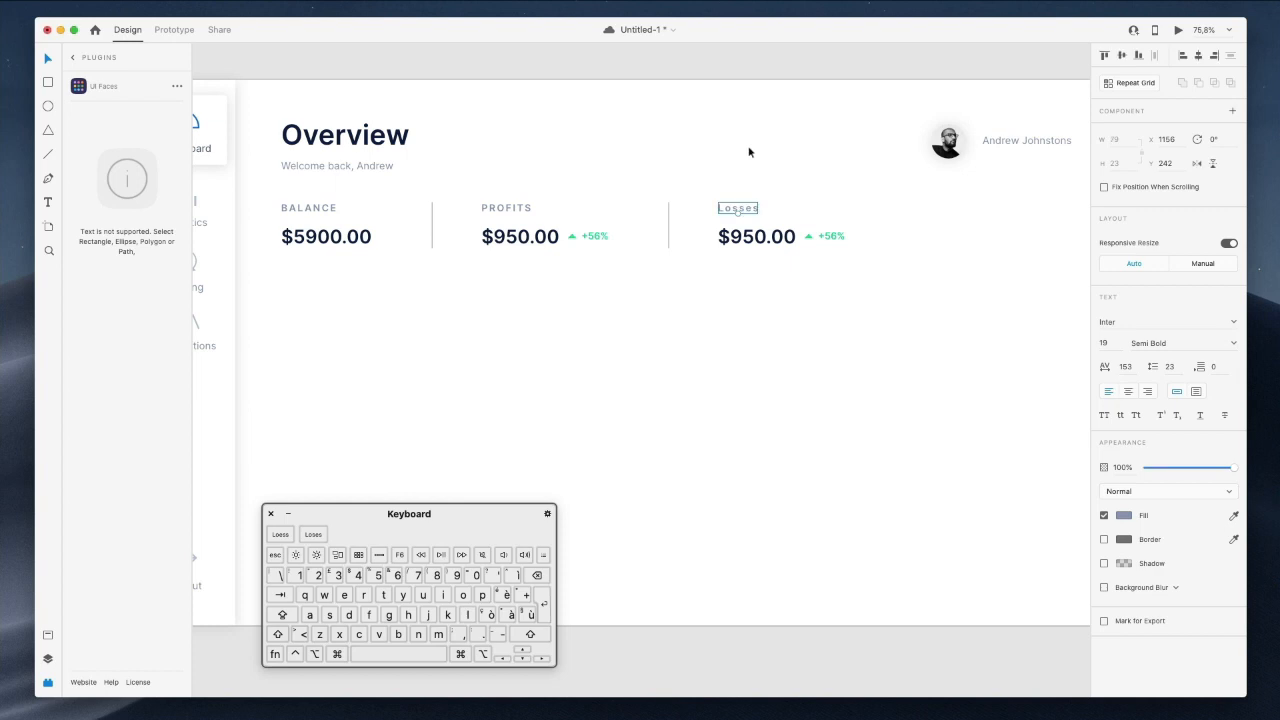
left_click(1106, 416)
left_click(686, 157)
Change the copied amount from $950.00 to $450.00.
double_click(753, 240)
key("super+a")
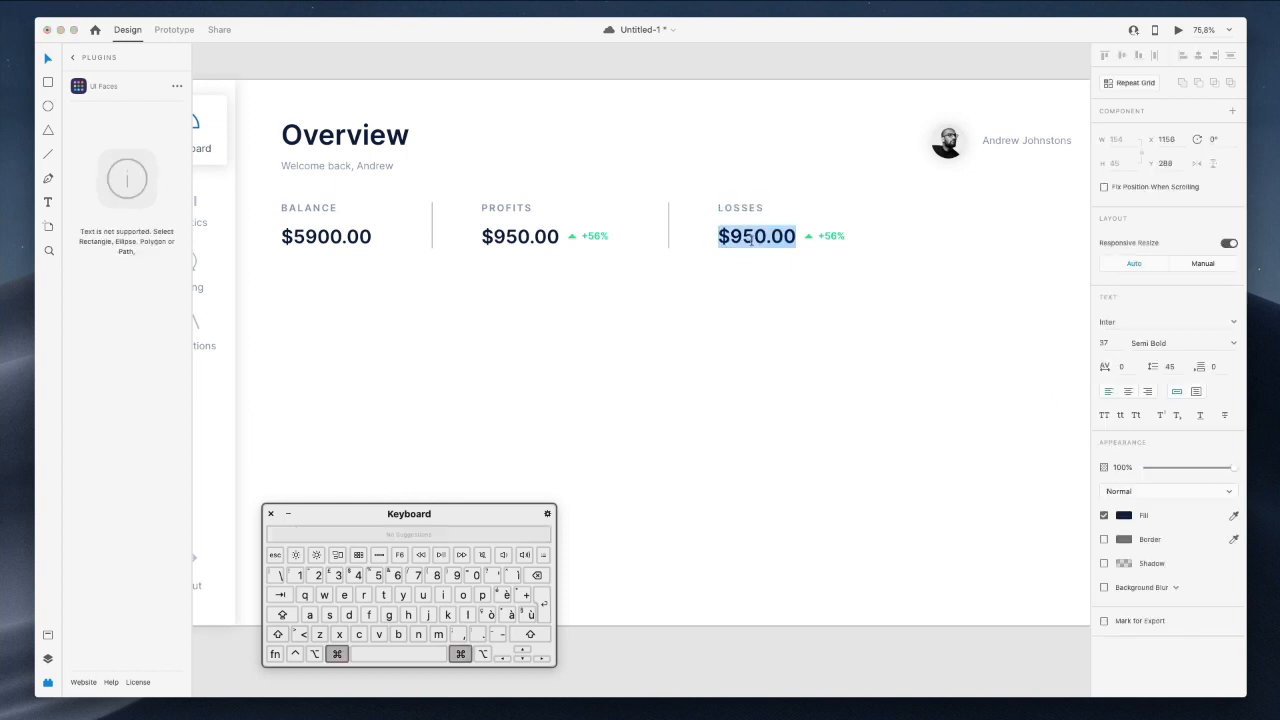
left_click(743, 240)
key("BackSpace")
type("4")
key("Escape")
Colour the Losses +56% label reddish pink #FF4B75 and copy its hex value.
left_click(809, 236)
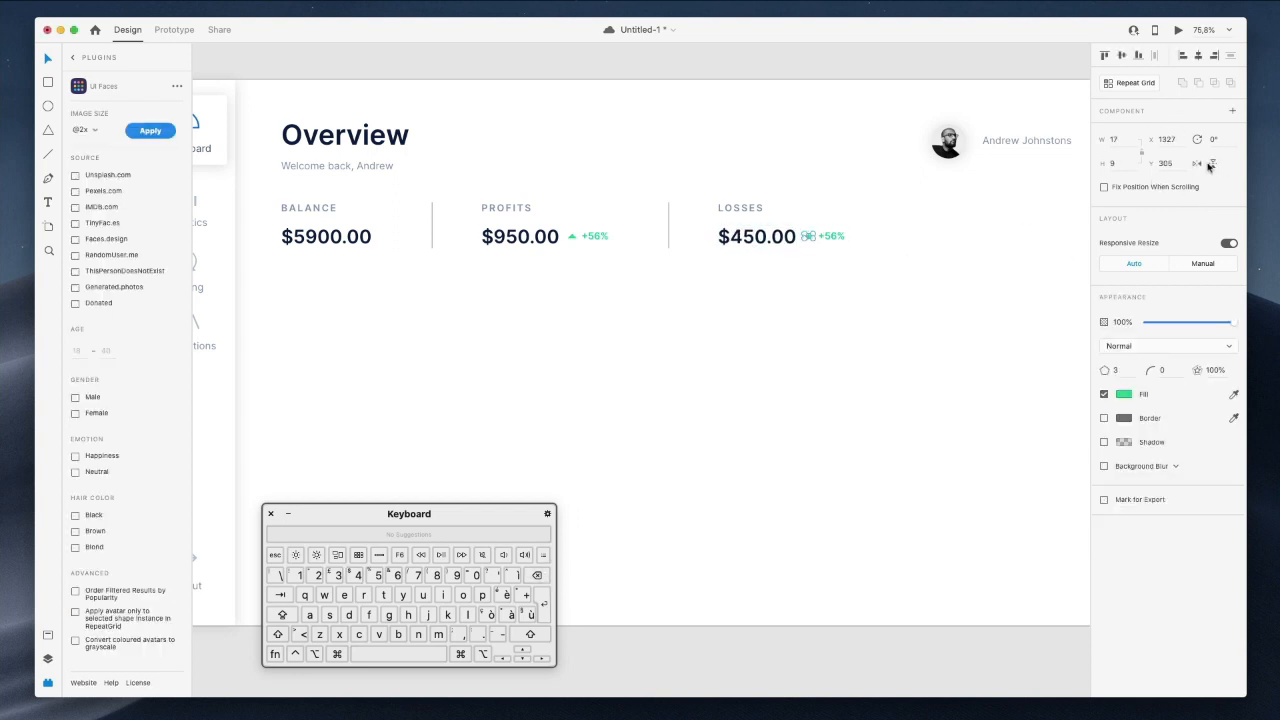
left_click(833, 238)
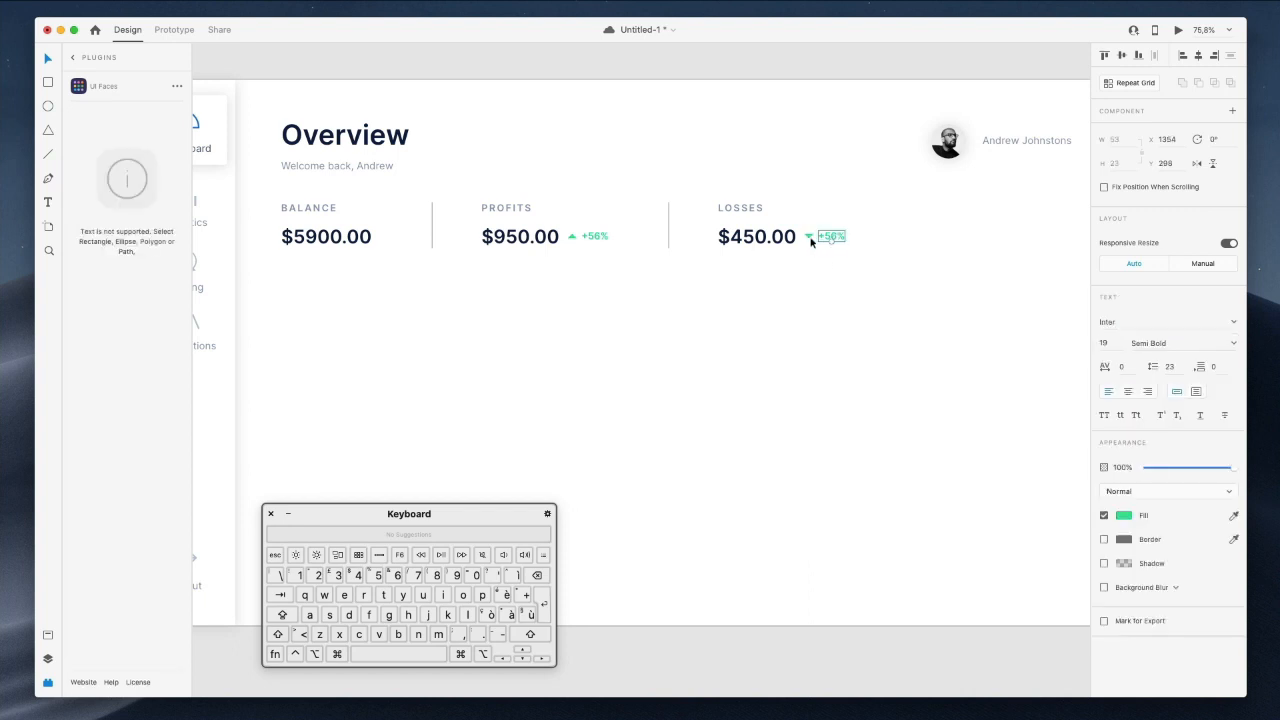
left_click(1119, 516)
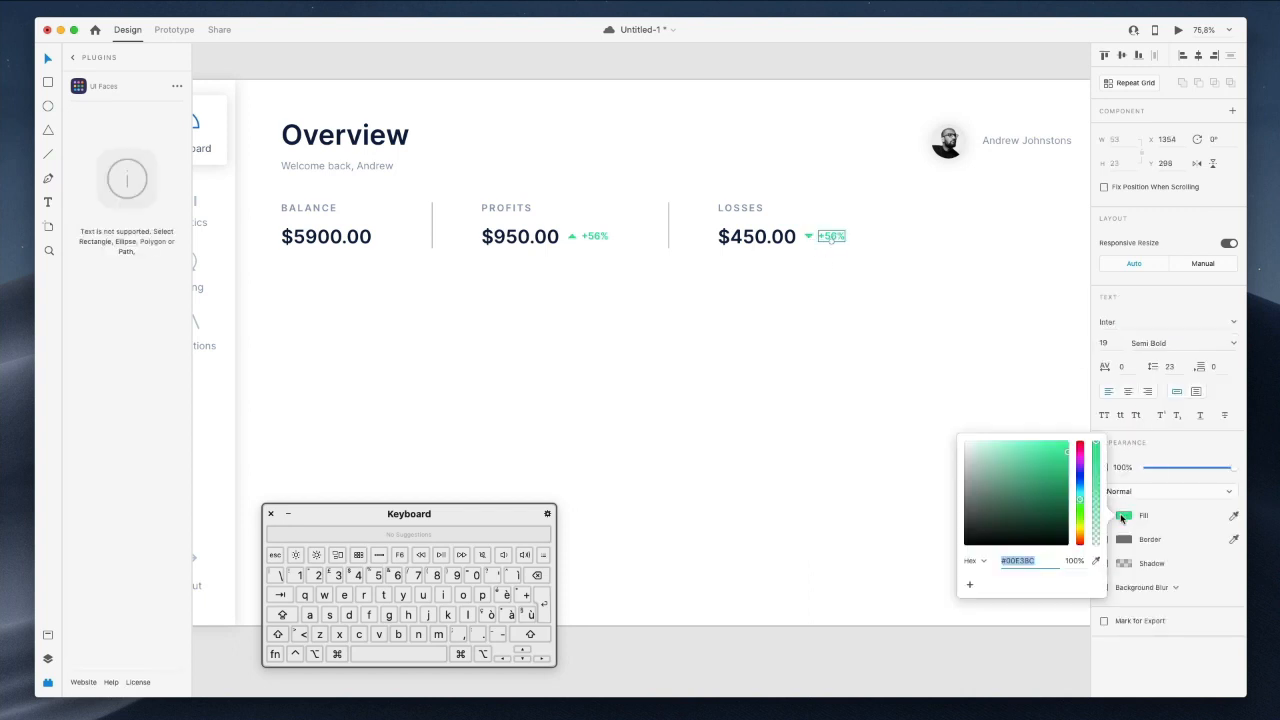
left_click(1078, 452)
left_click_drag(1066, 446, 1036, 441)
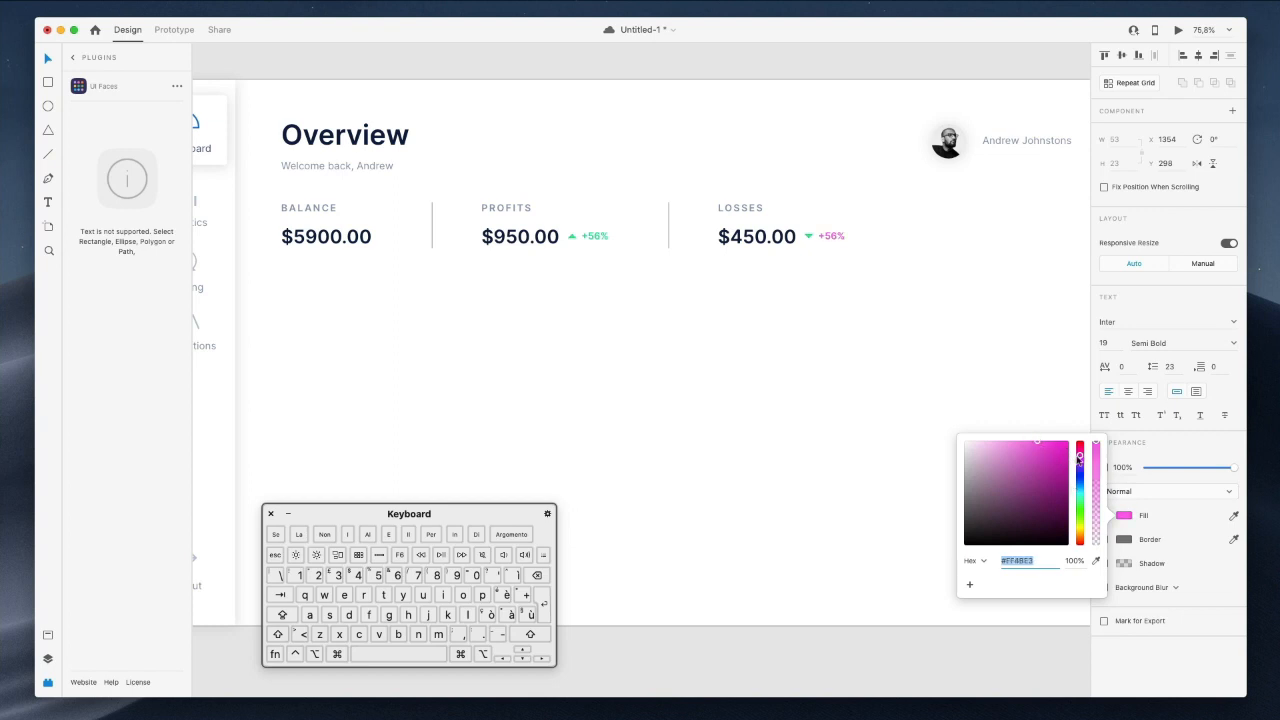
mouse_move(1079, 452)
left_mouse_down()
mouse_move(1079, 546)
mouse_move(1082, 455)
left_mouse_up()
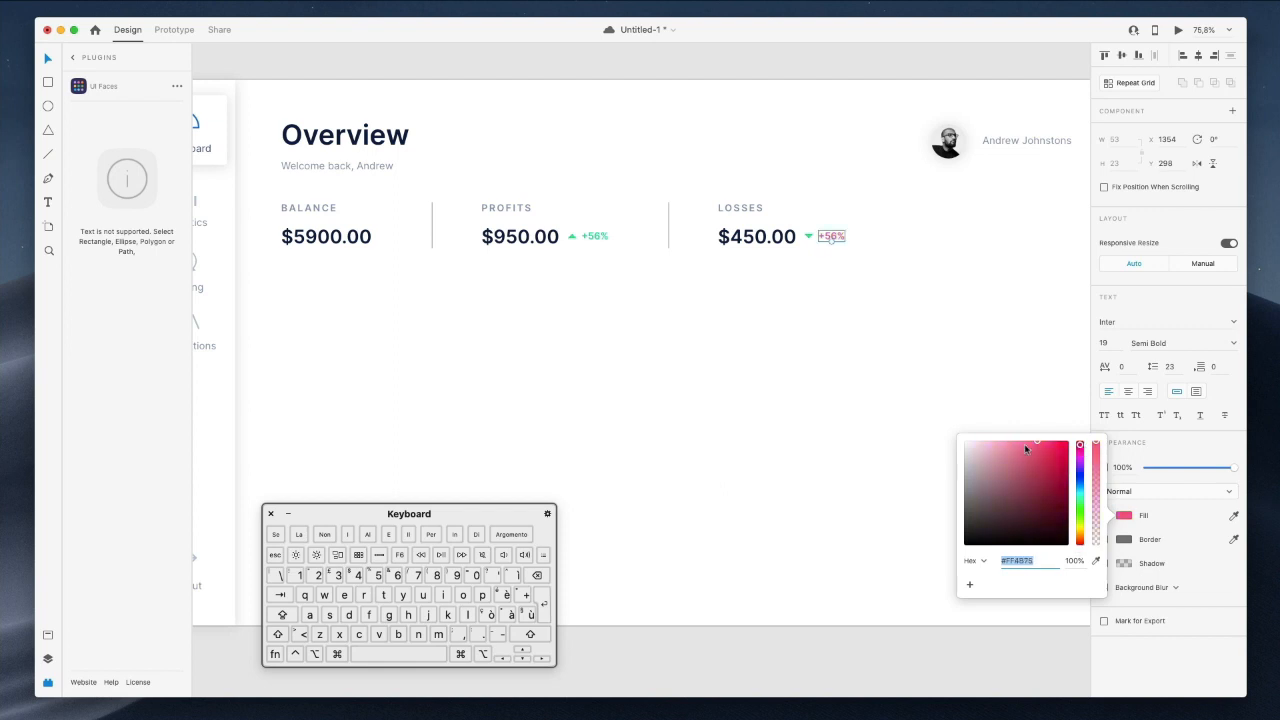
double_click(1031, 562)
key("super+c")
left_click(810, 242)
Apply the same #FF4B75 pink to the Losses triangle, then select both stat dividers.
left_click(809, 238)
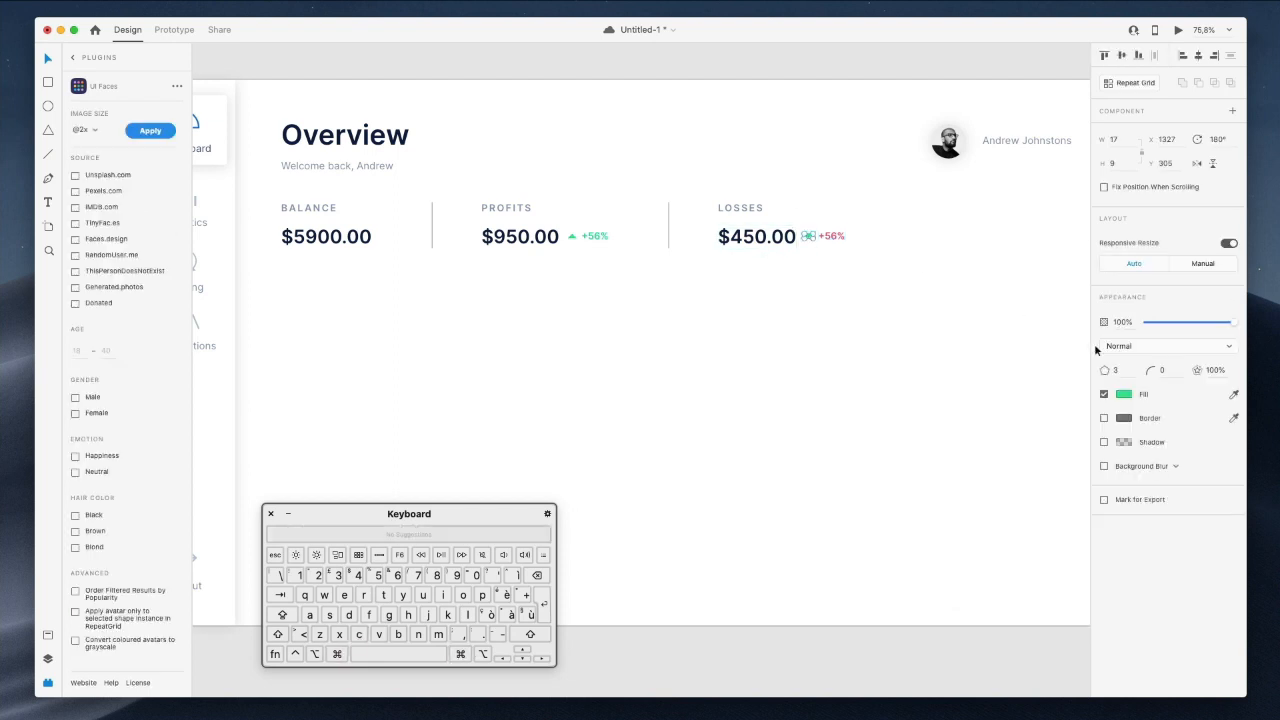
left_click(1123, 395)
key("super+v")
key("Return")
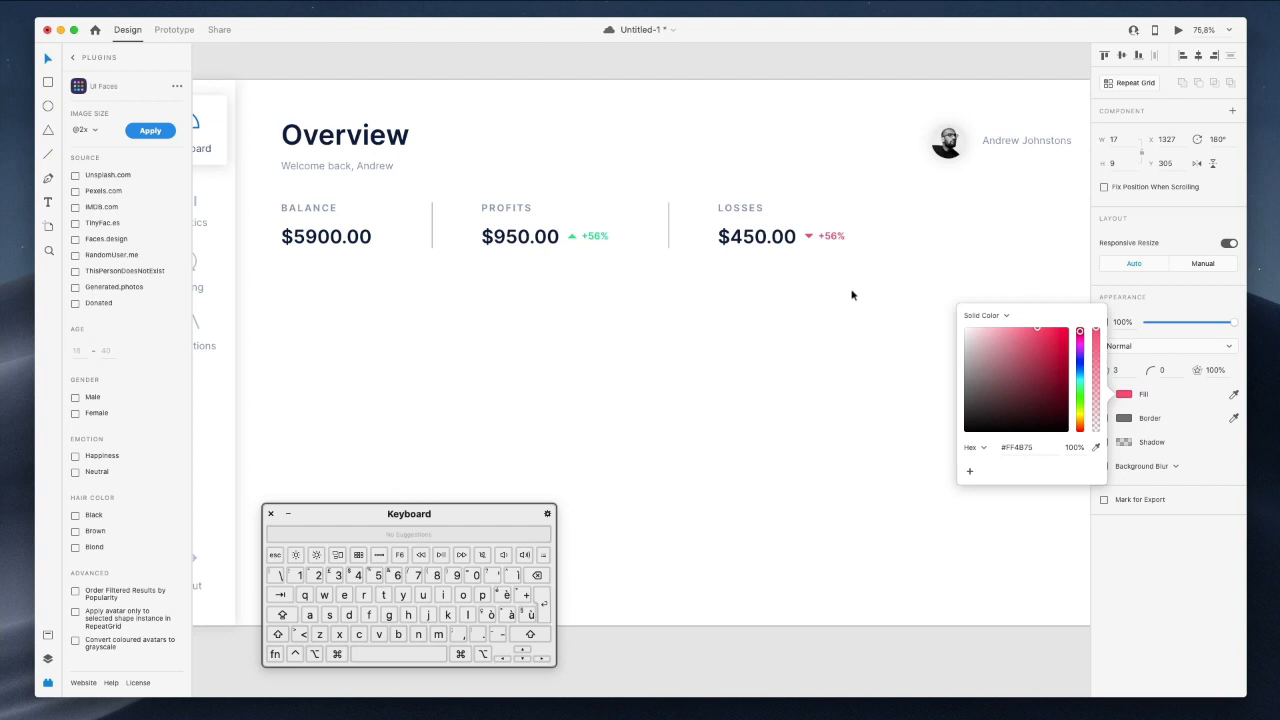
left_click(840, 293)
left_click(668, 212)
left_click(433, 228, "shift")
scroll(433, 228, "left", 5)
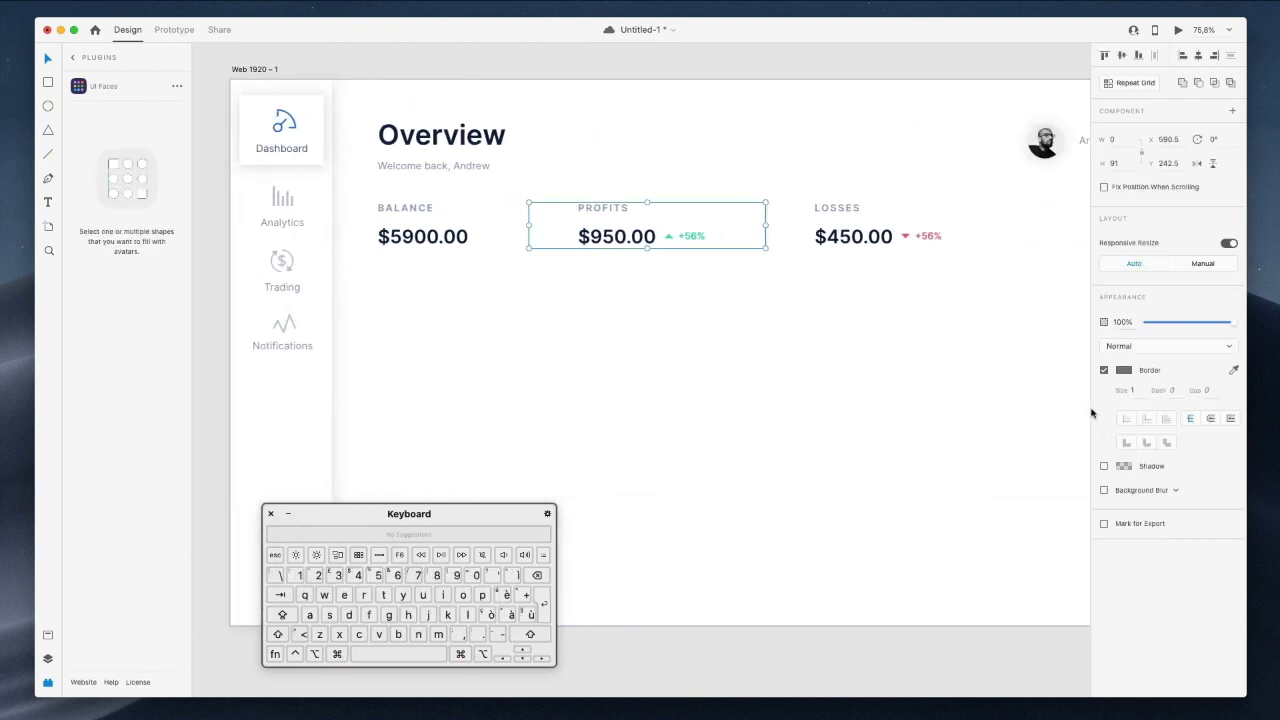
Eyedrop a pale grey-blue from the canvas as both dividers' border colour, replacing #707070.
left_click(1124, 369)
left_click(1010, 415)
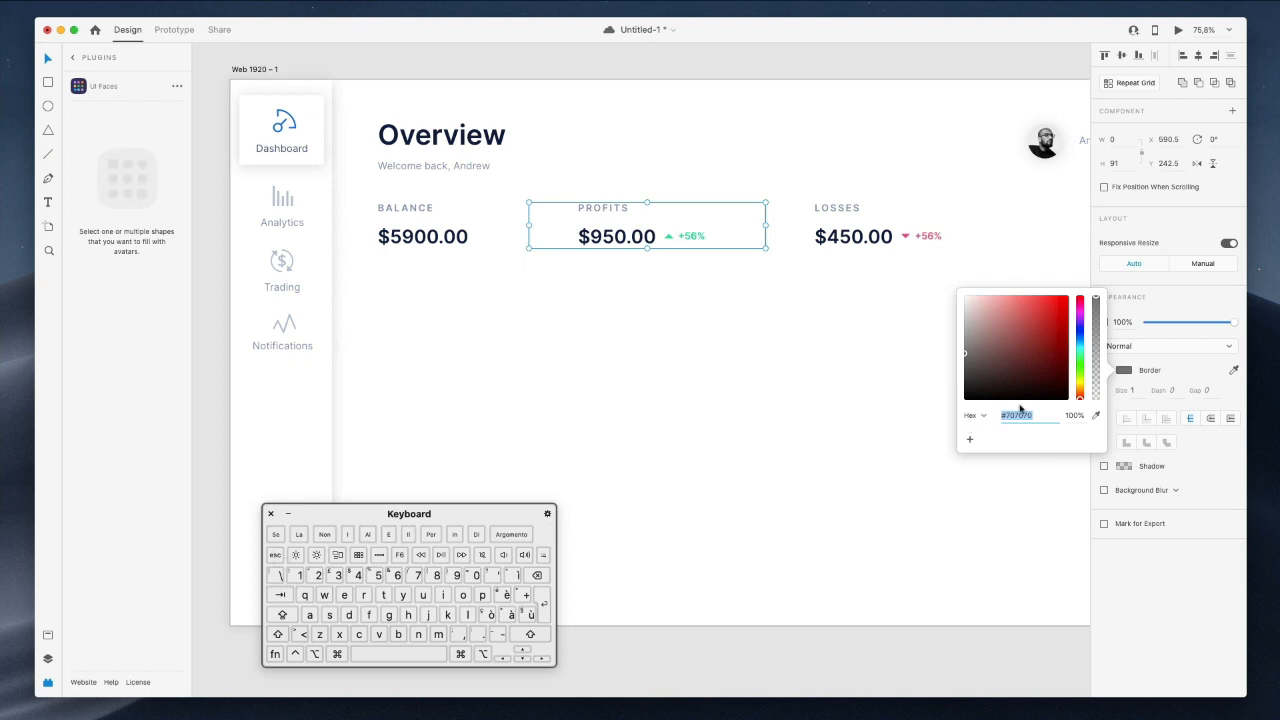
left_click(1096, 415)
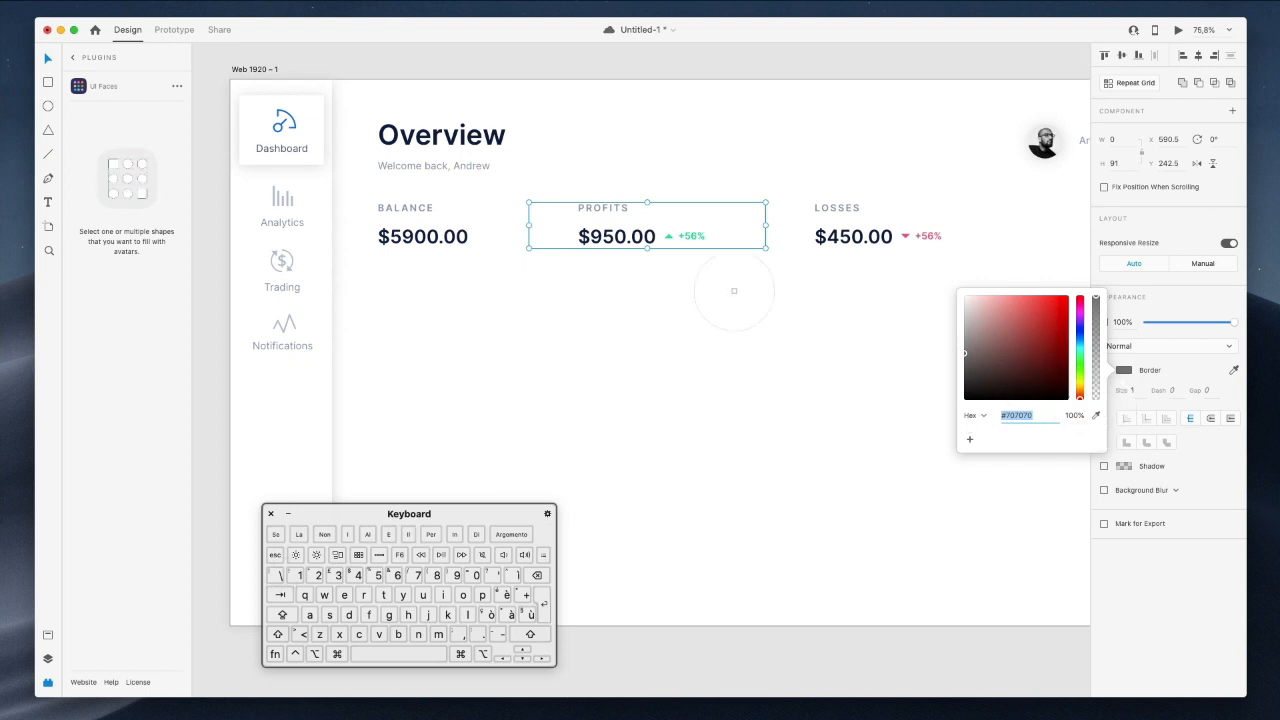
left_click(617, 212)
scroll(731, 354, "right", 6)
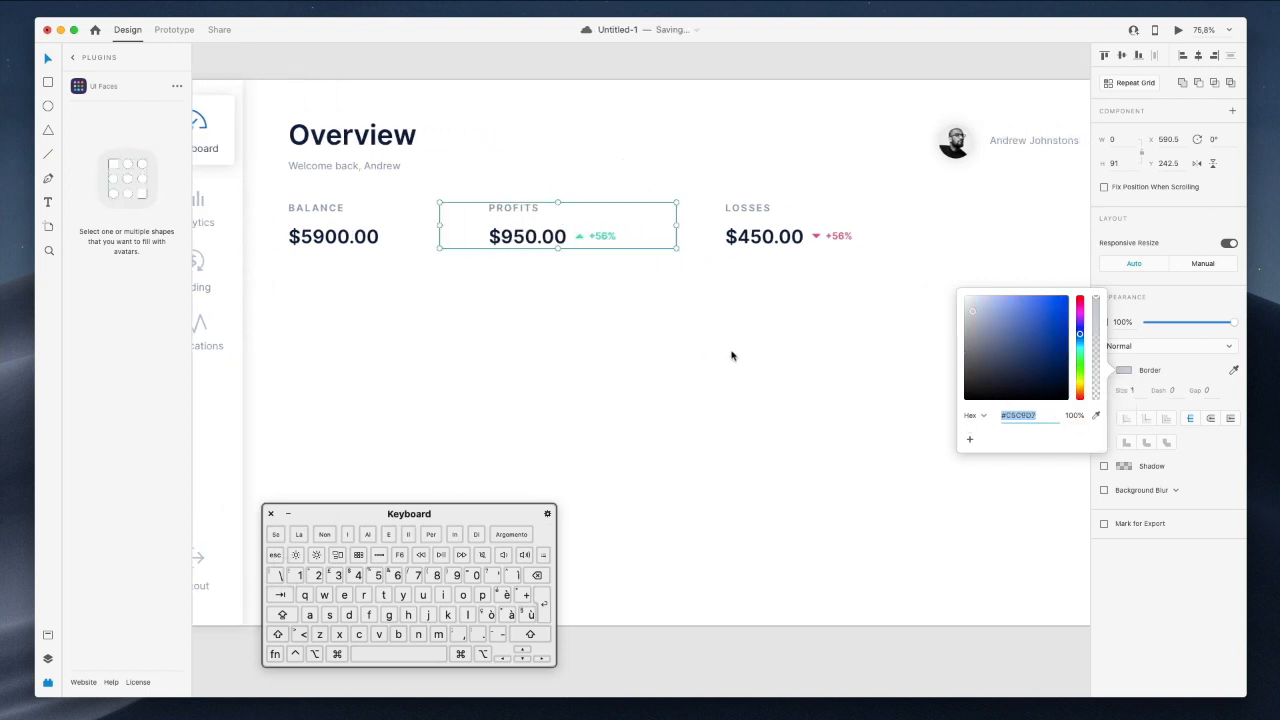
left_click(731, 356)
scroll(731, 356, "down", 3)
left_click(743, 103)
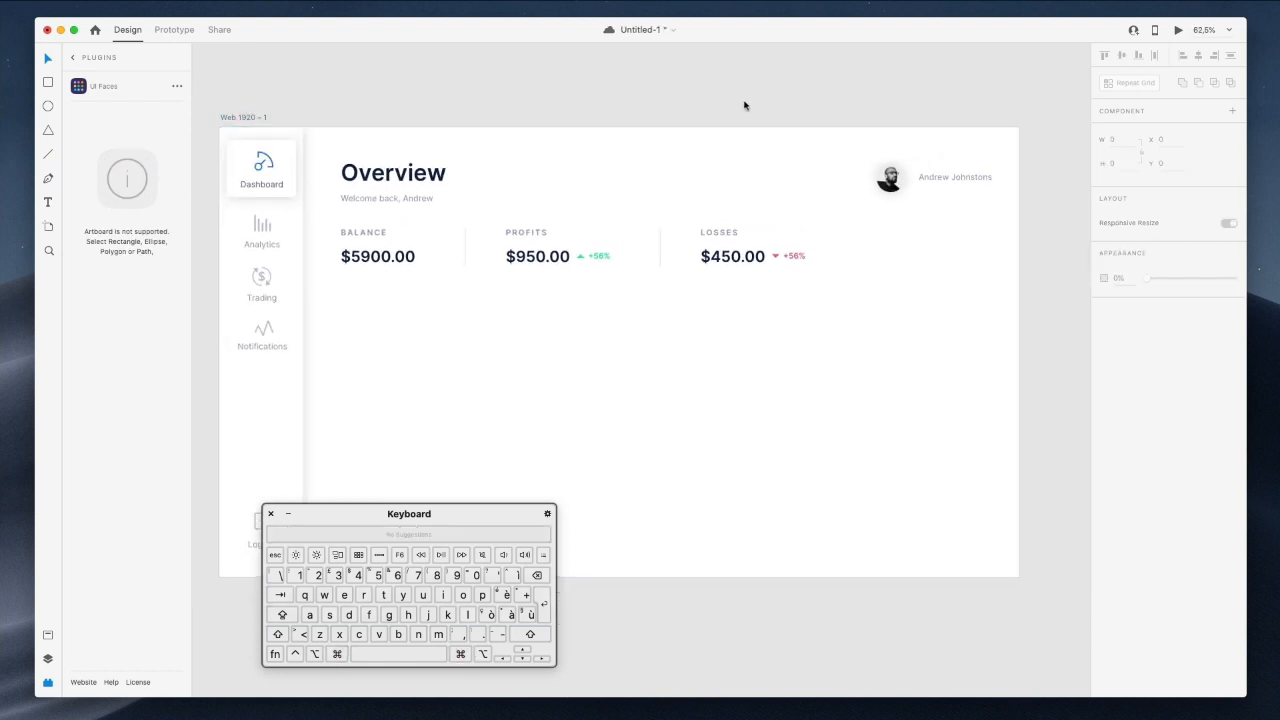
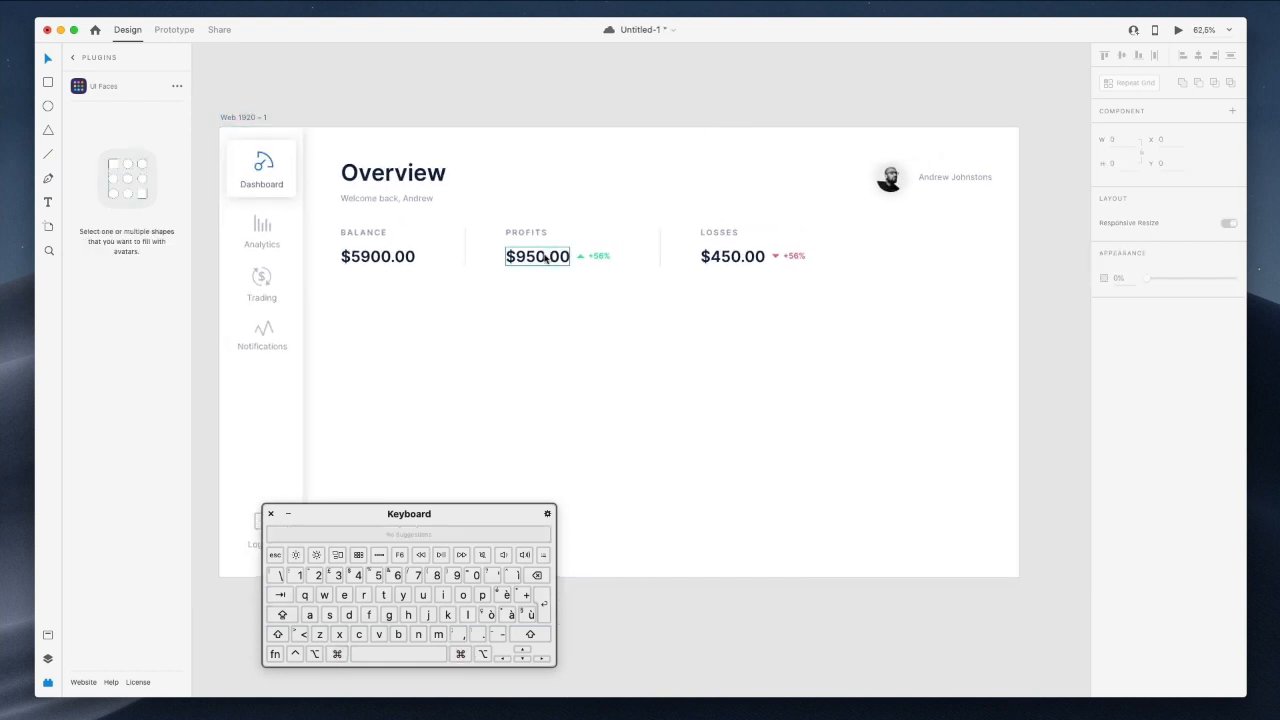
Duplicate the Losses stat group into a fourth column.
left_click(659, 249)
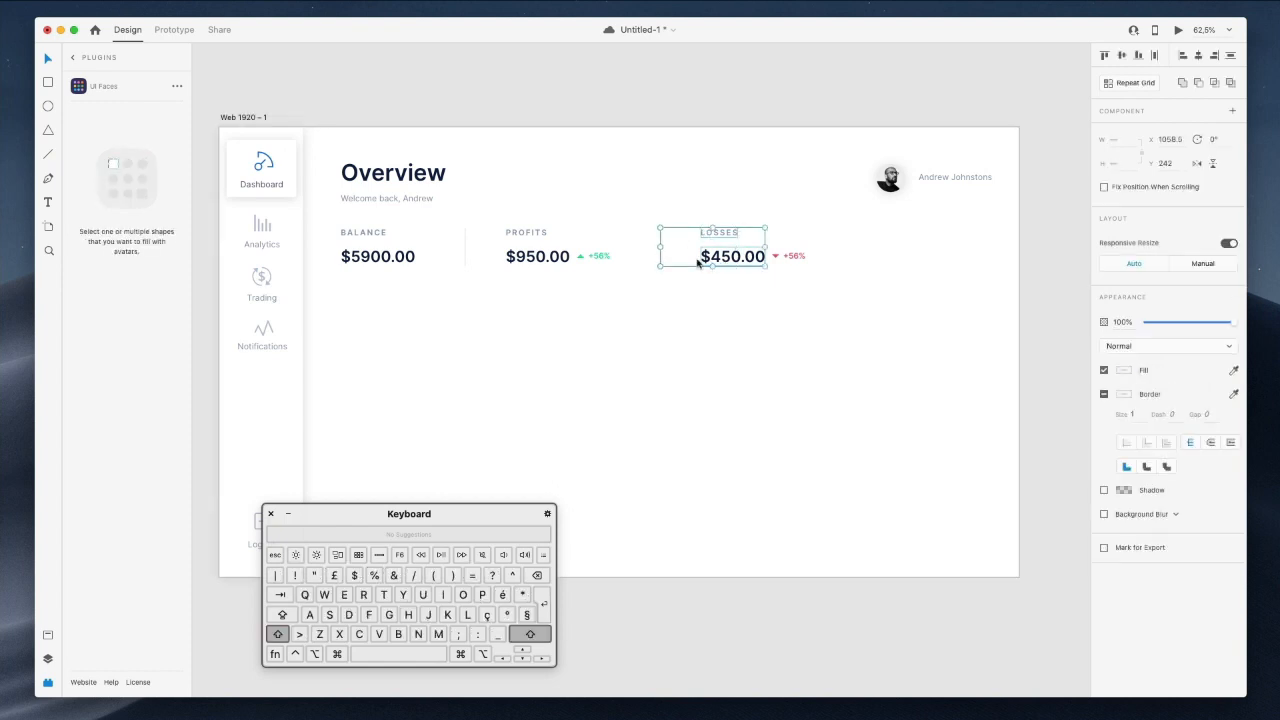
left_click_drag(677, 257, 890, 263)
left_click(917, 277)
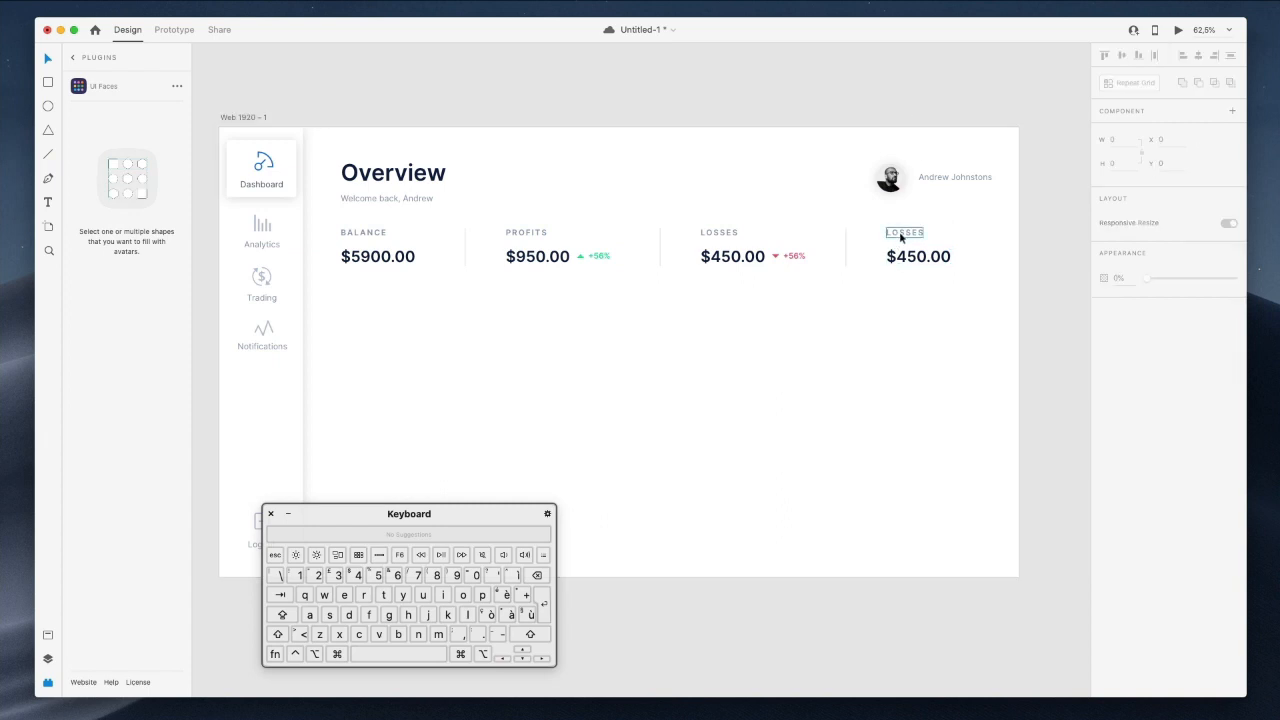
Rename the copied label to CURRENCES and bring up the Nucleo icon library.
double_click(901, 233)
type("CURRENCES")
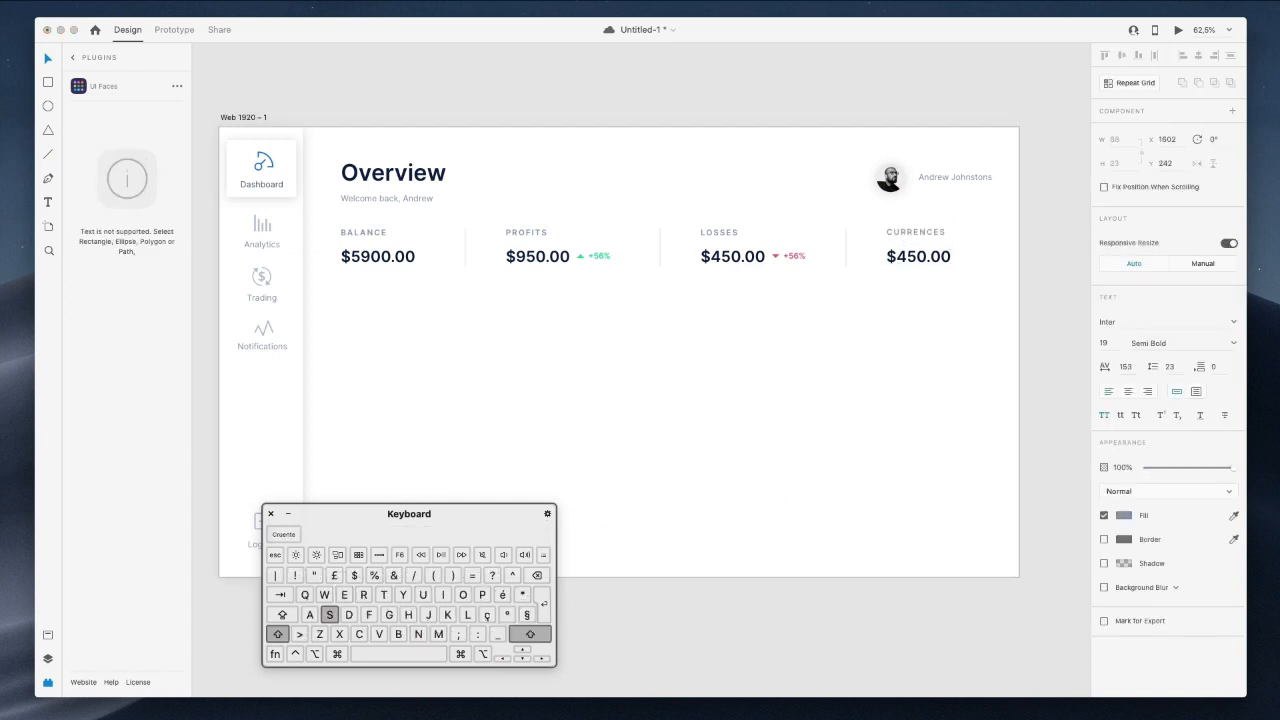
left_click(937, 68)
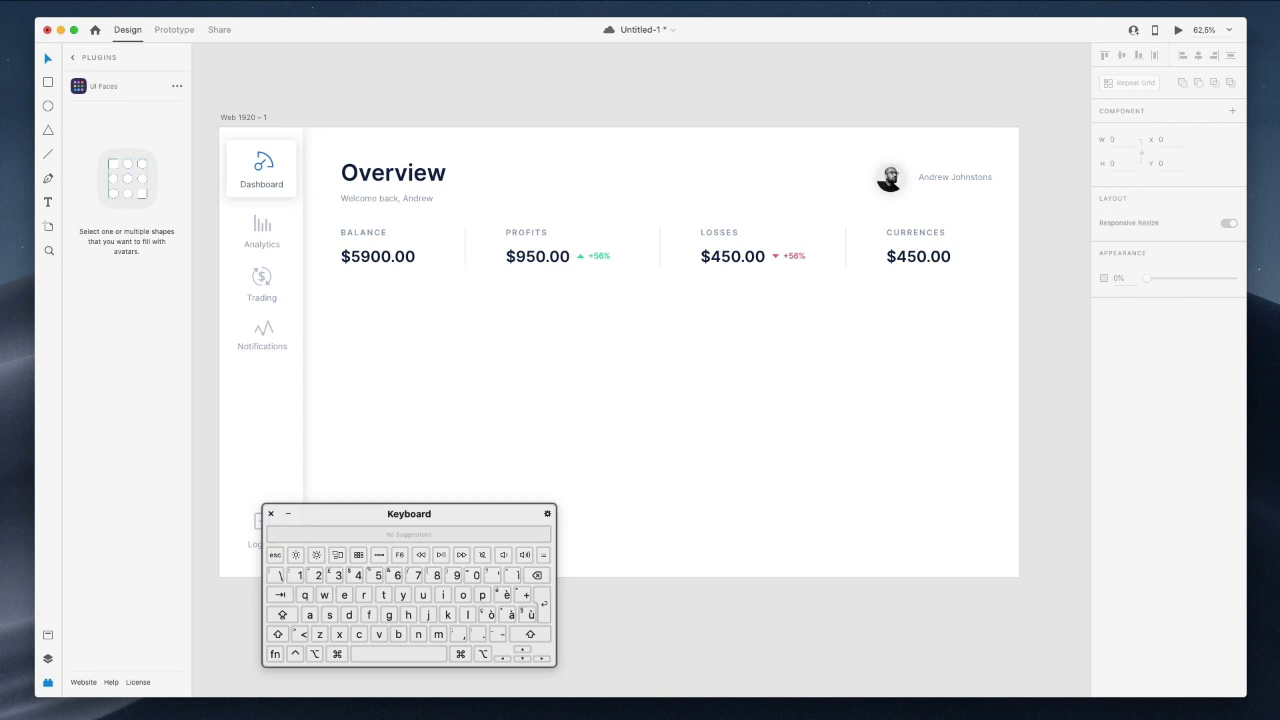
key("super+Tab")
double_click(514, 196)
Search Nucleo for a bitcoin icon and place it under CURRENCES.
type("crypto")
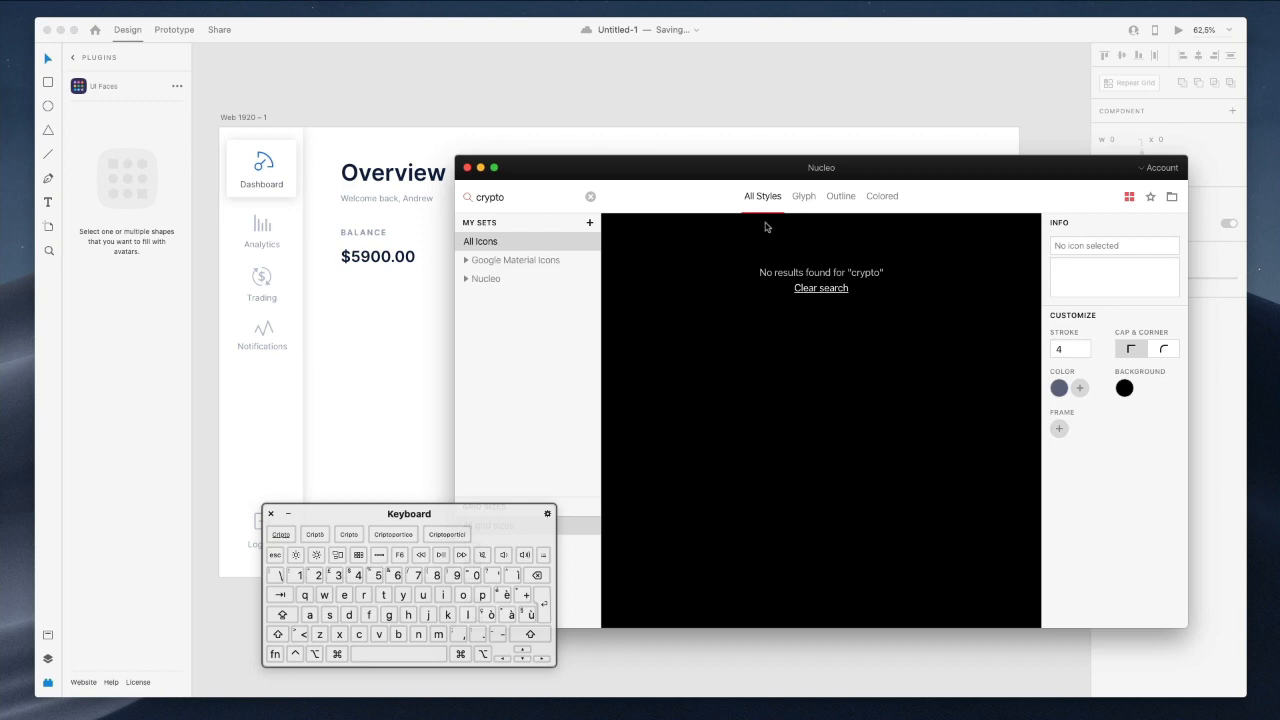
key("super+shift+Left")
type("tc")
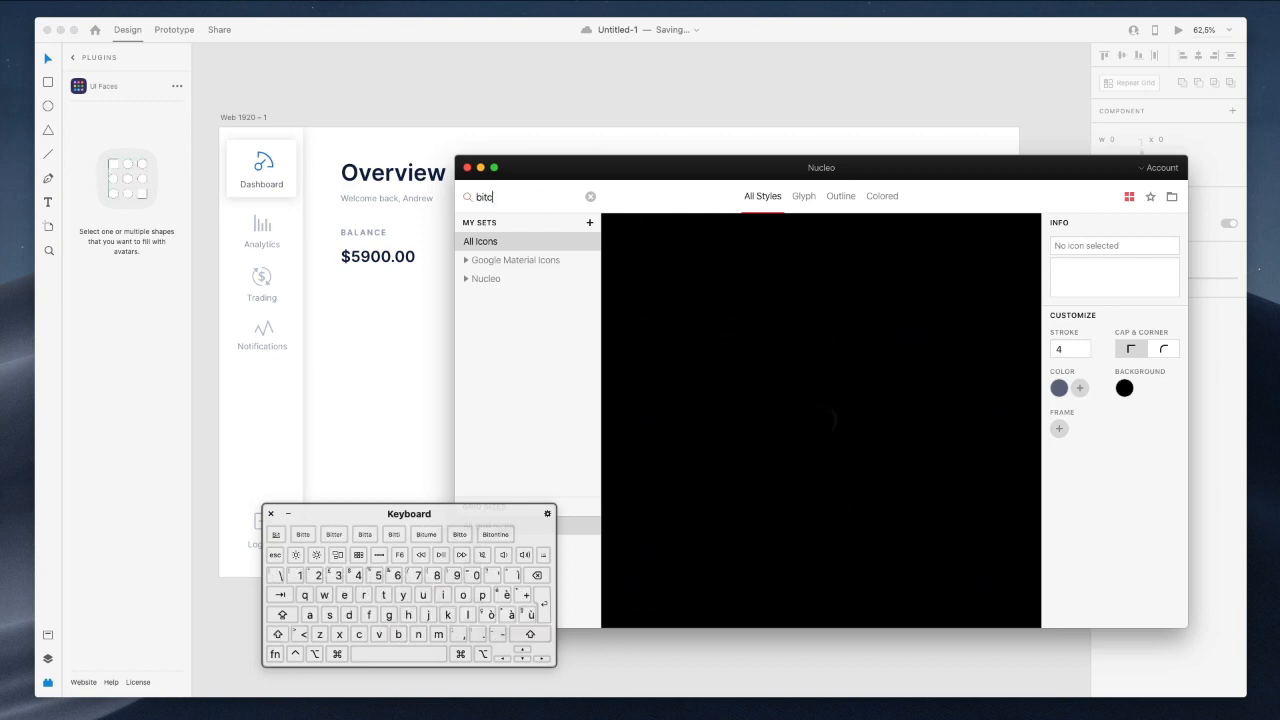
left_click_drag(863, 171, 717, 236)
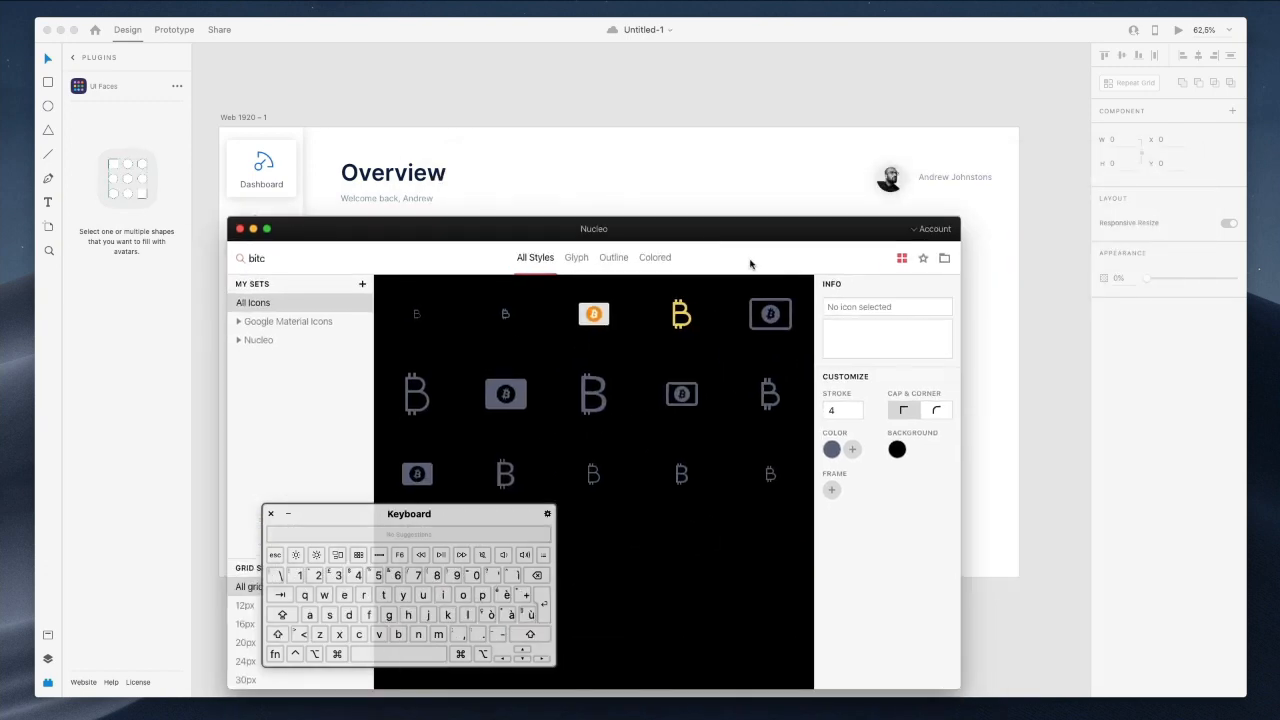
scroll(794, 200, "right", 5)
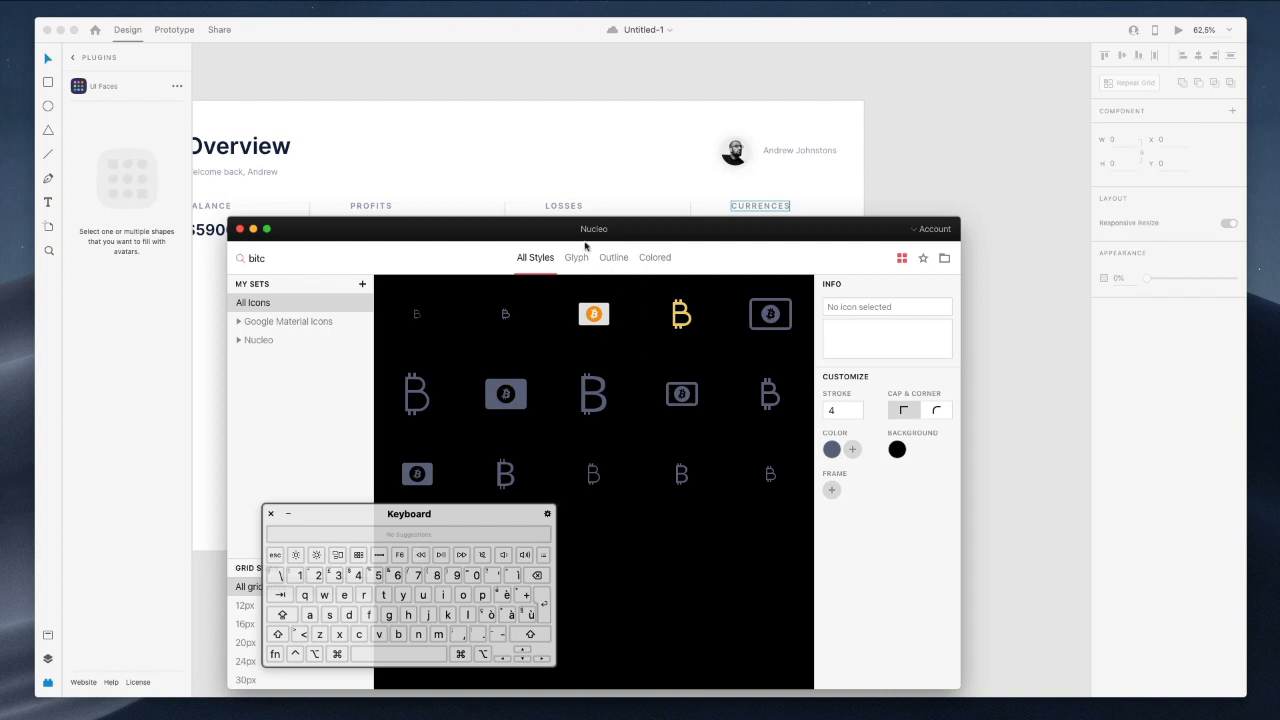
left_click_drag(564, 236, 1078, 294)
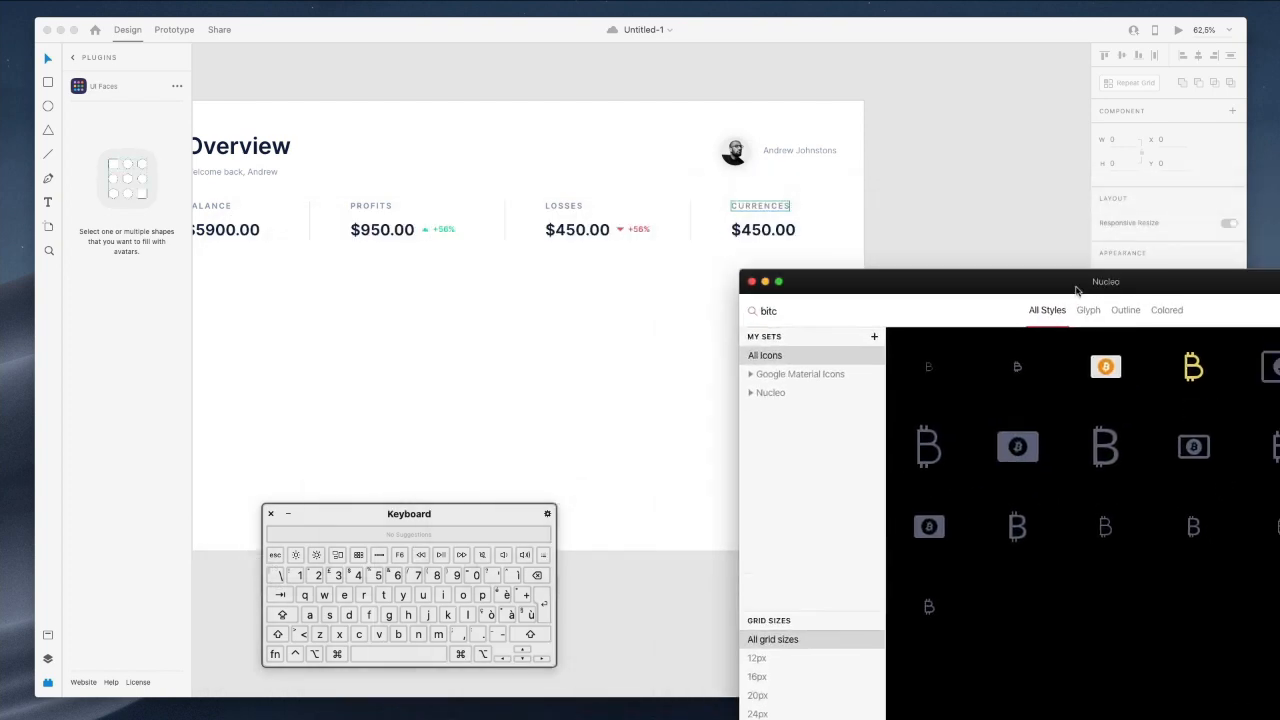
left_click_drag(1190, 370, 736, 252)
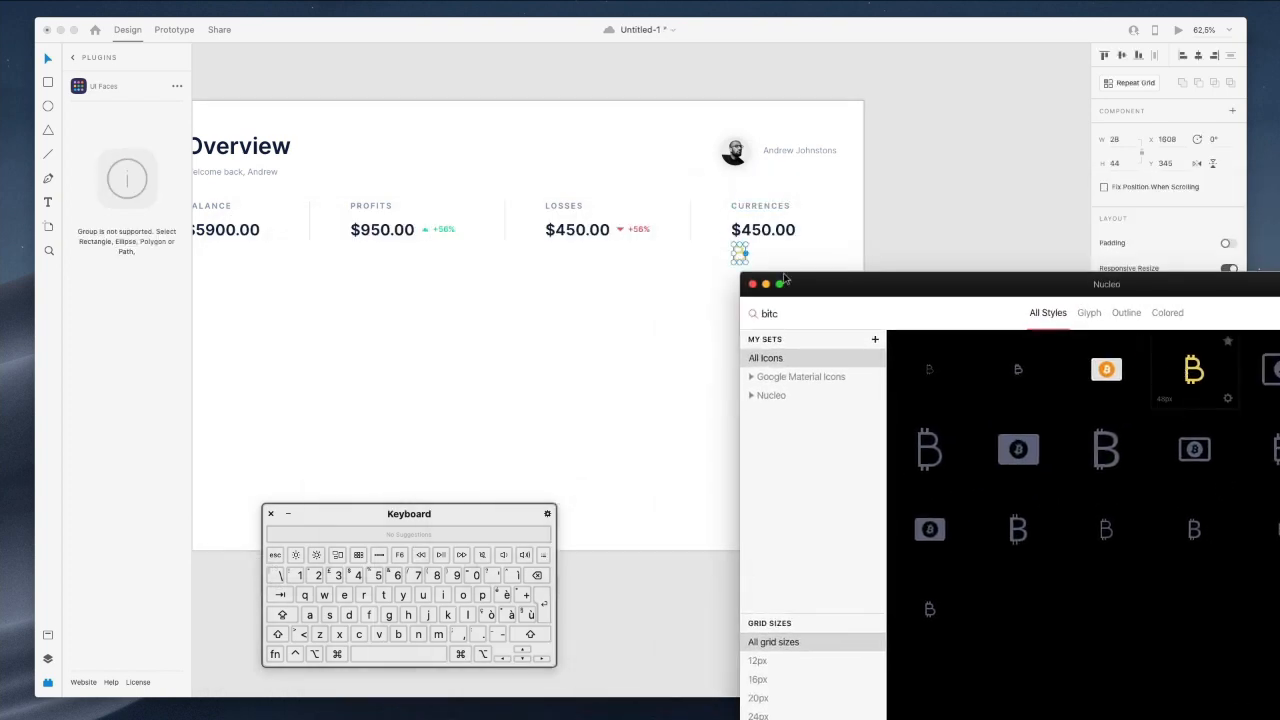
Search for a dollar icon and place it beside the bitcoin icon.
double_click(774, 315)
type("ethe")
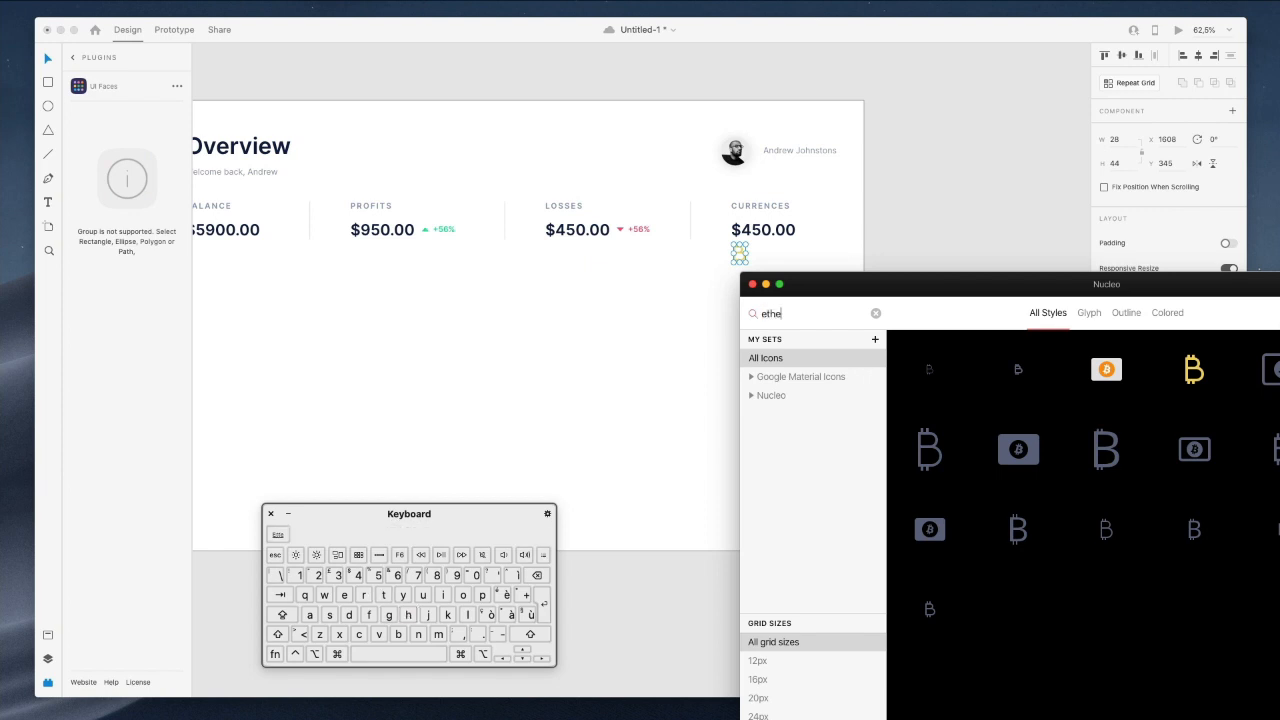
type("r")
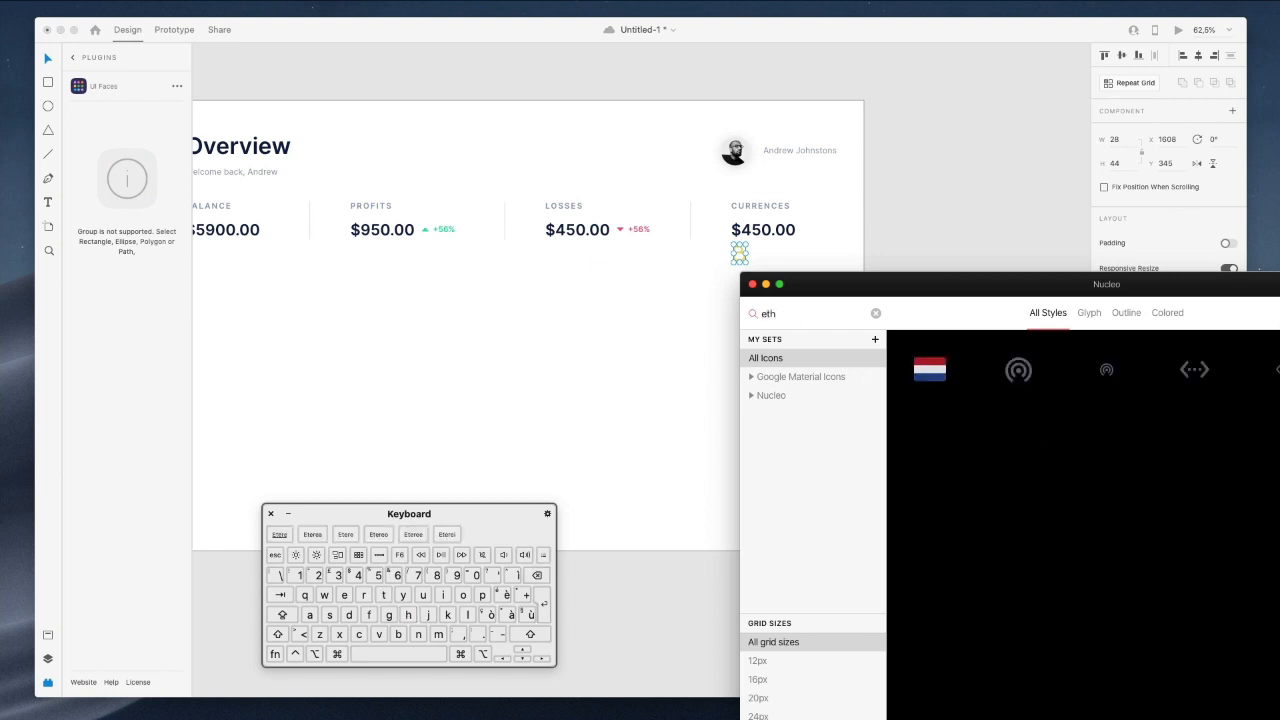
scroll(1040, 410, "down", 3)
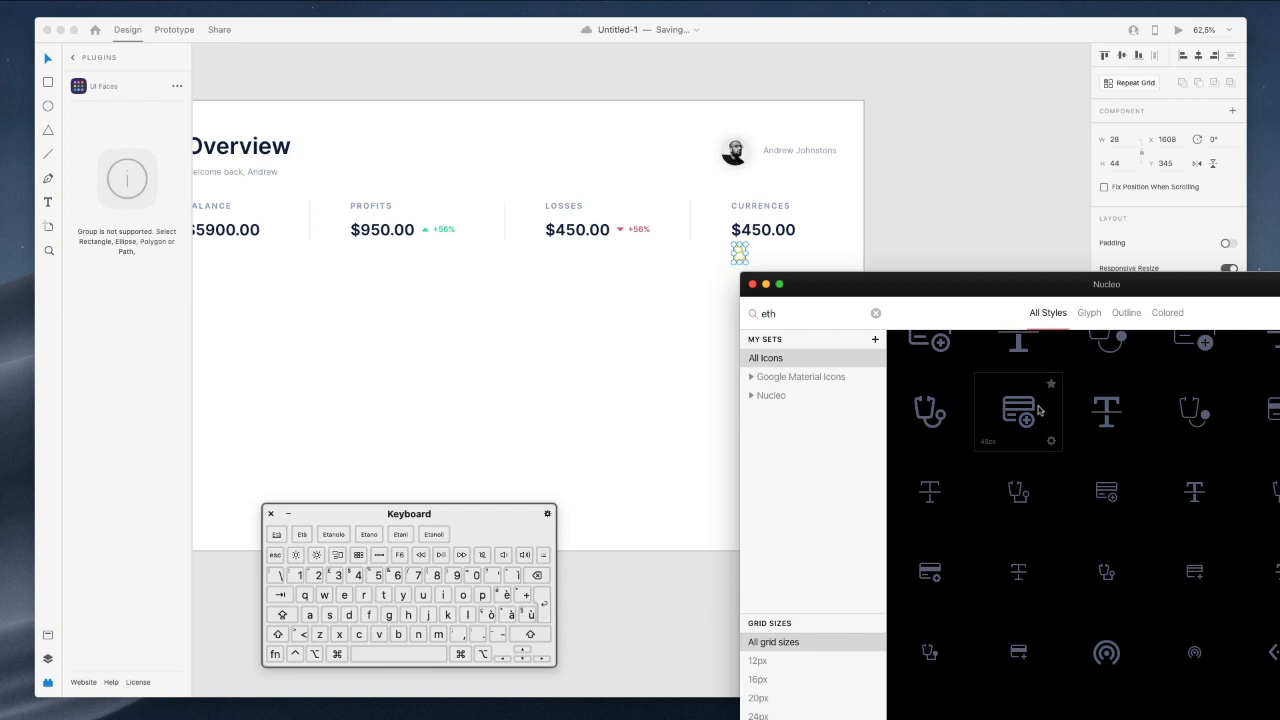
scroll(1040, 410, "down", 2)
scroll(1040, 410, "up", 3)
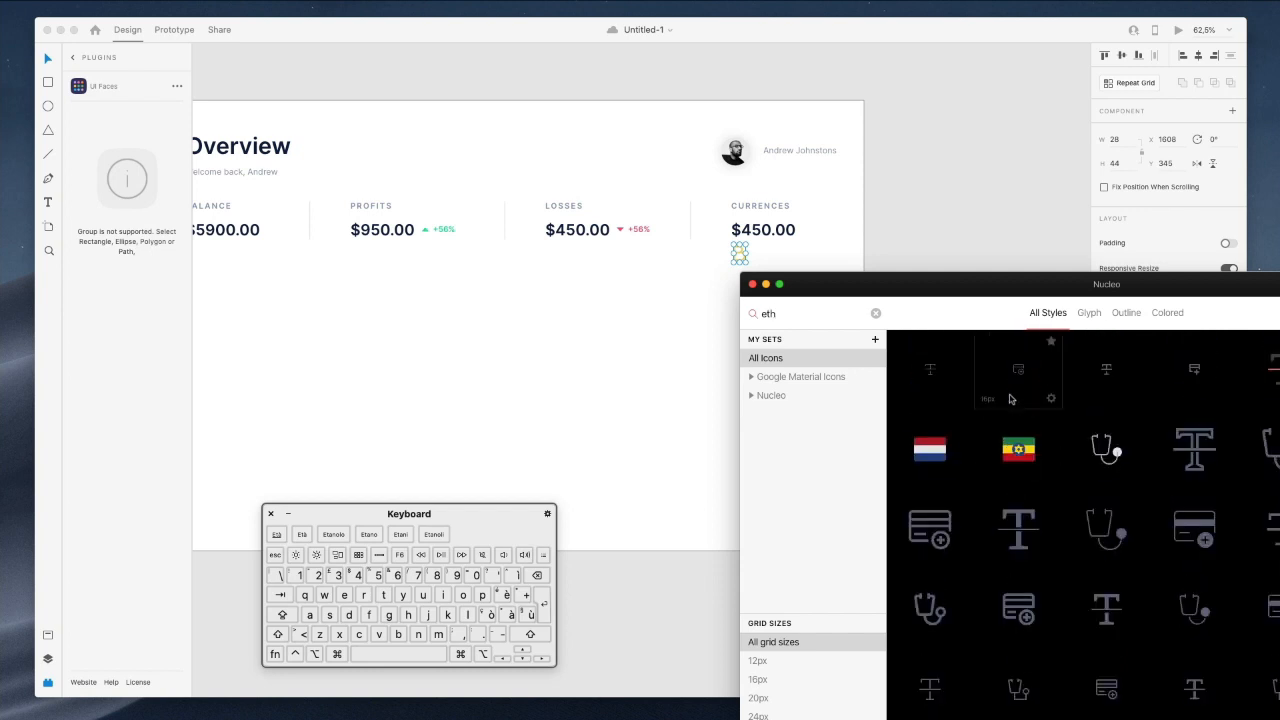
double_click(797, 320)
type("doll")
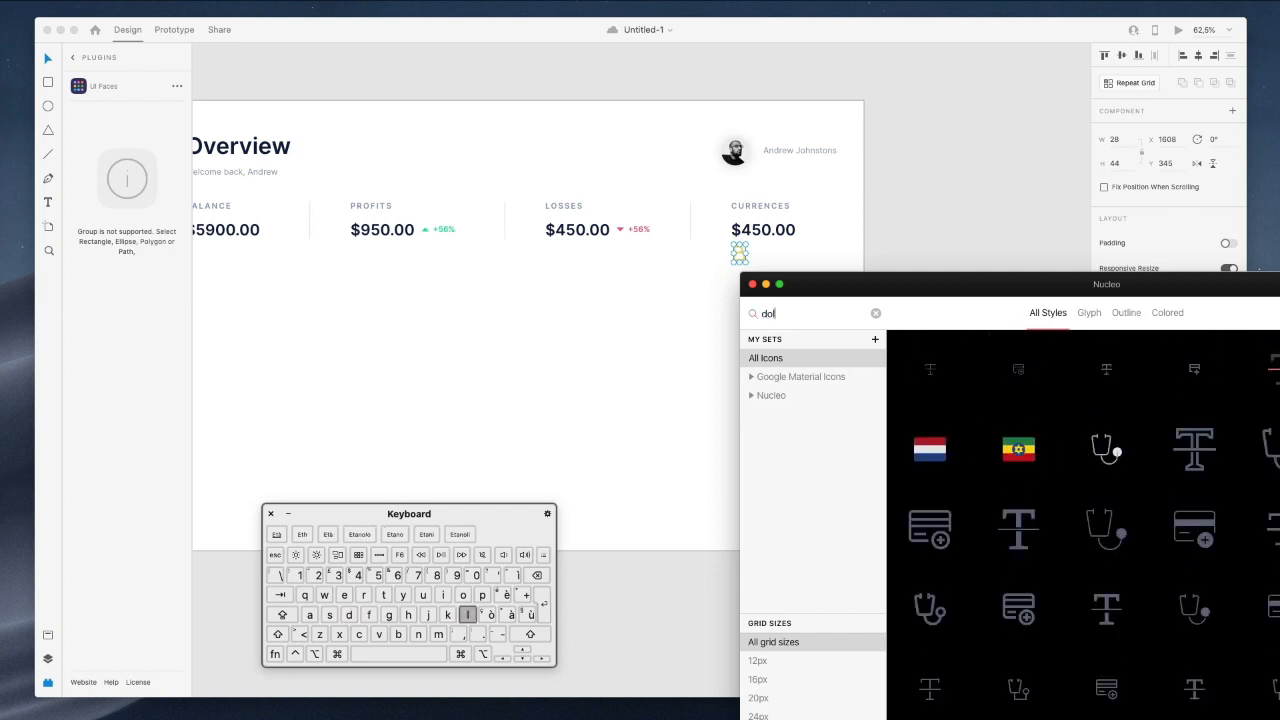
type("a")
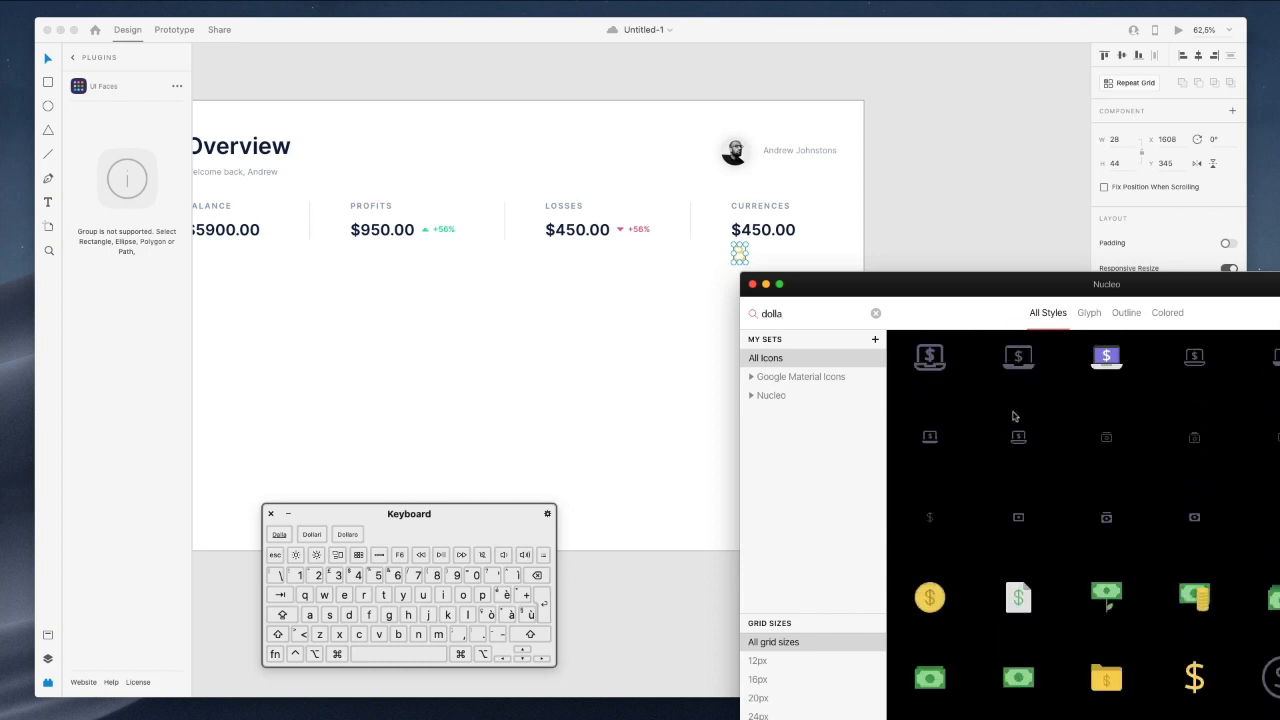
scroll(1015, 416, "down", 5)
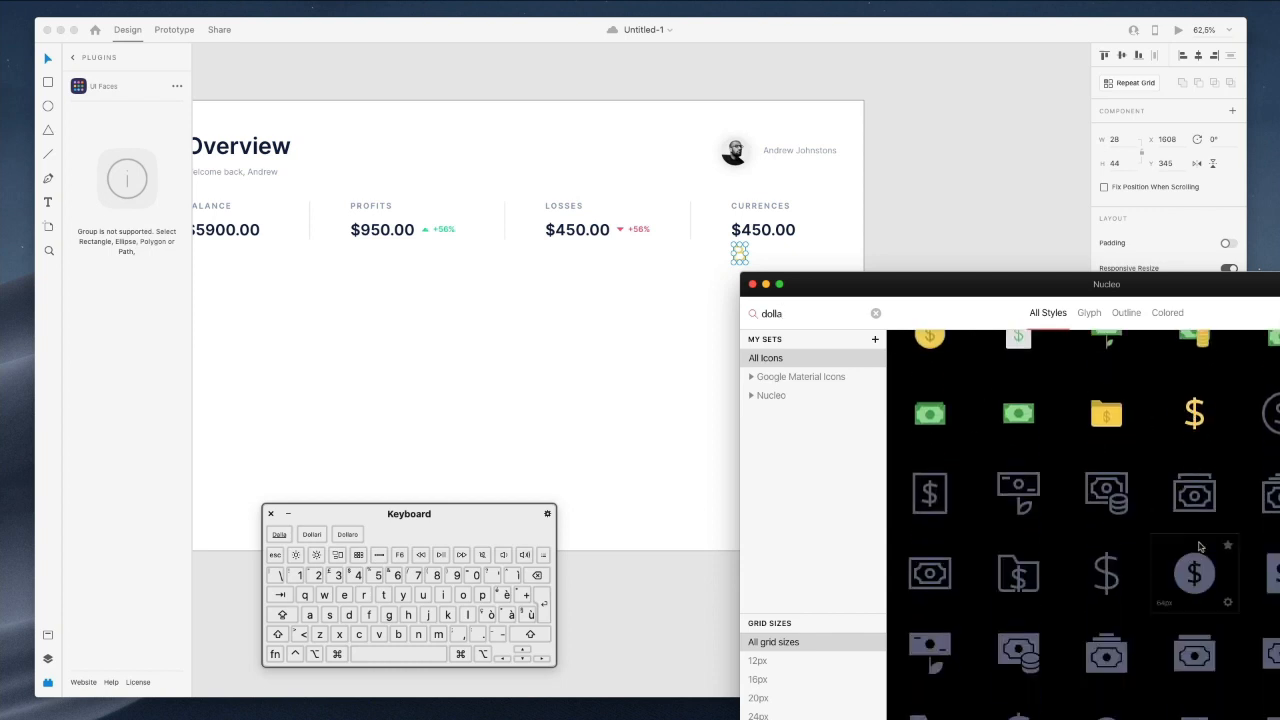
scroll(1150, 480, "down", 3)
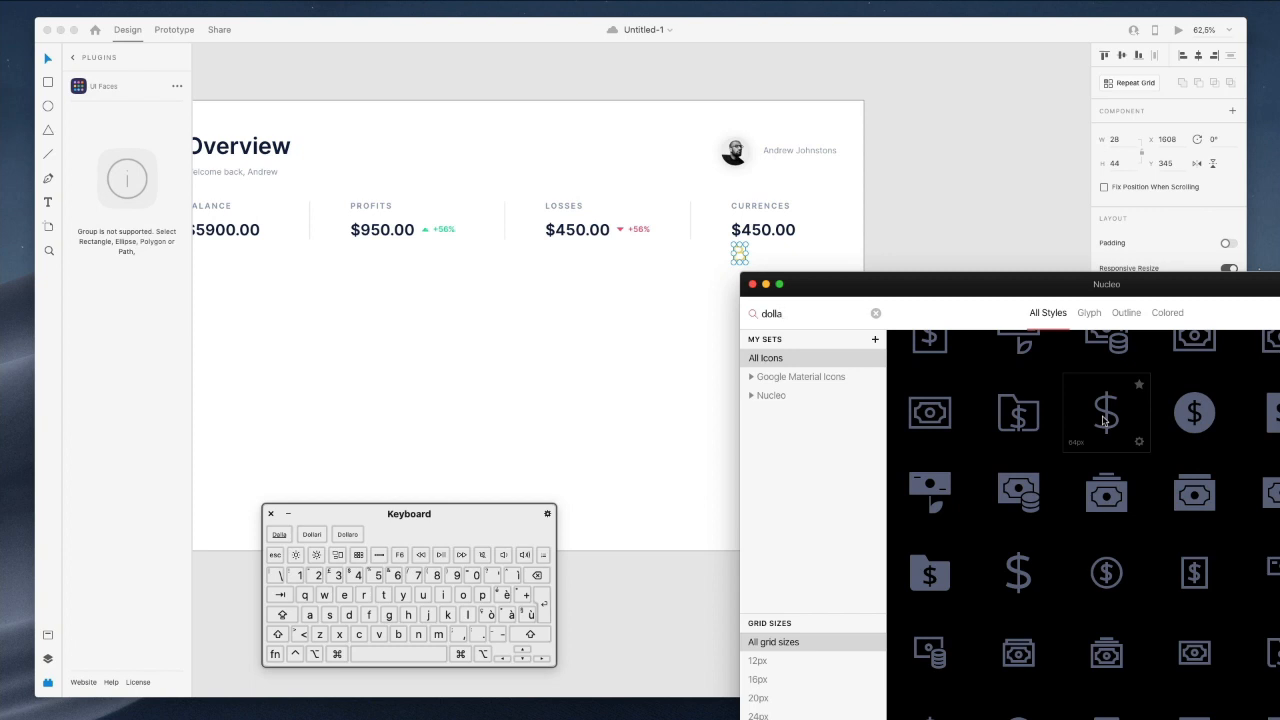
scroll(1104, 420, "up", 3)
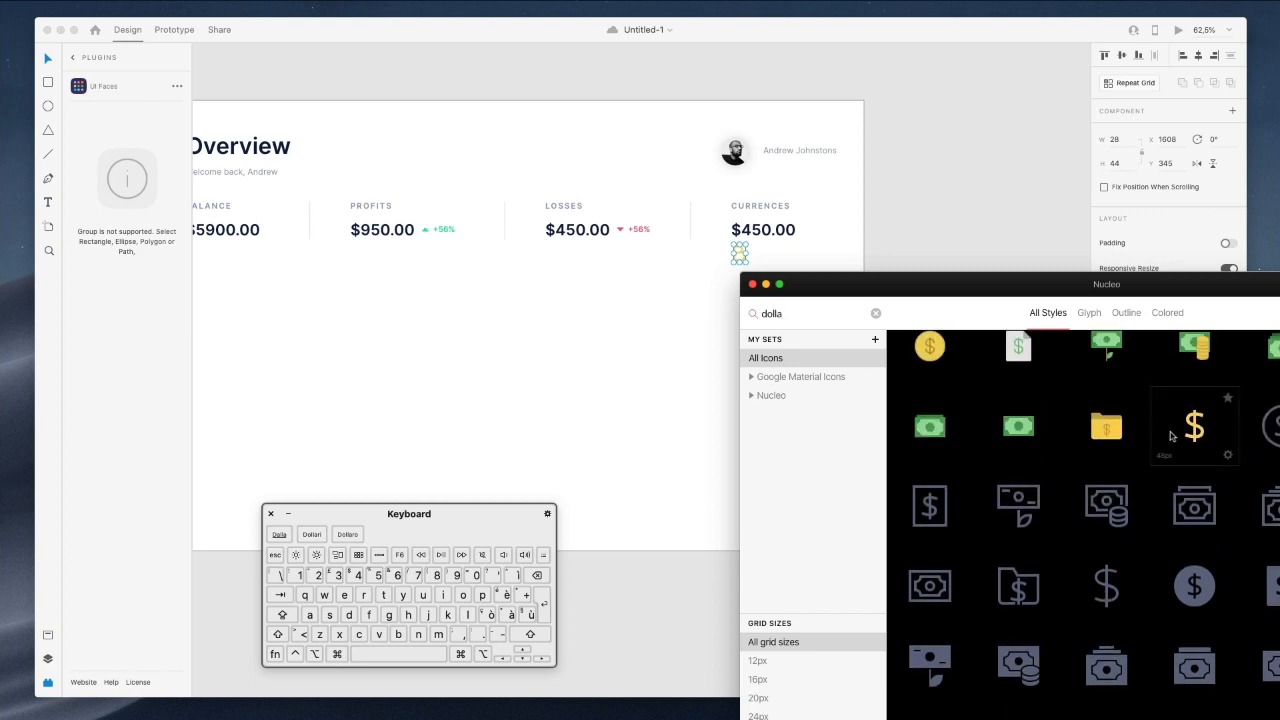
left_click_drag(975, 438, 760, 260)
Search for a euro icon and place it beside the dollar sign.
double_click(791, 326)
type("euro")
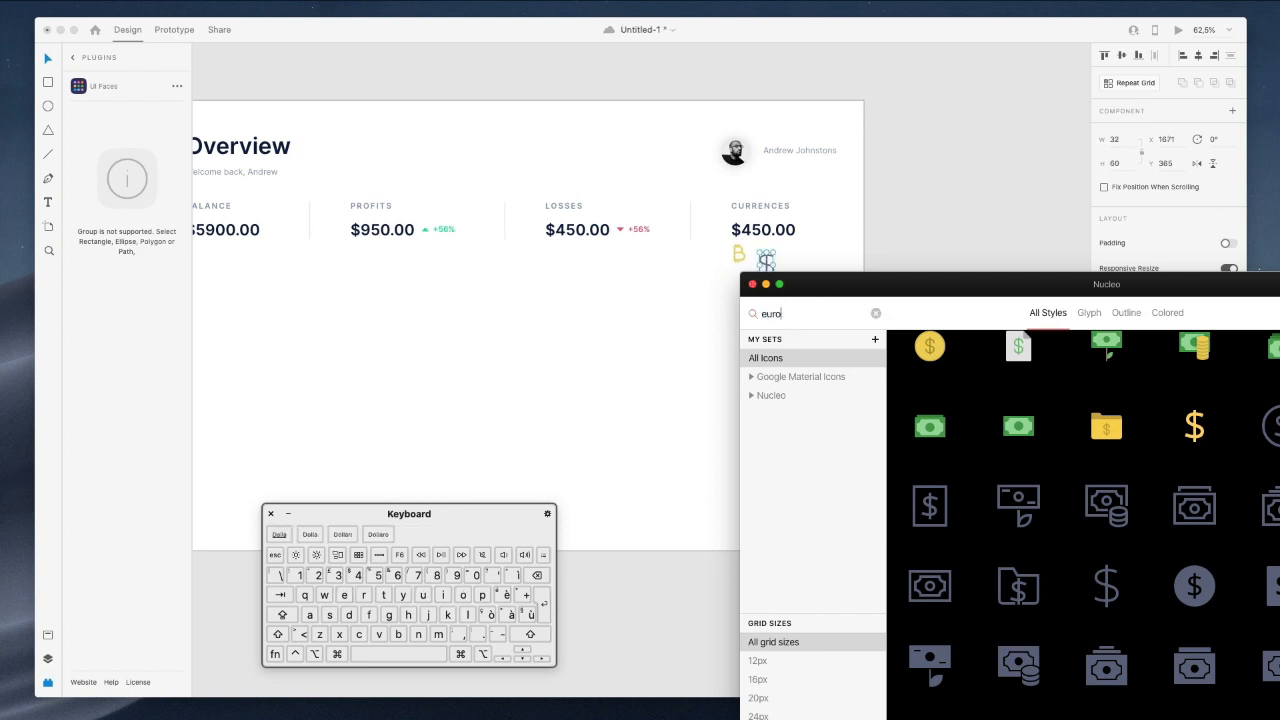
scroll(1037, 518, "down", 1)
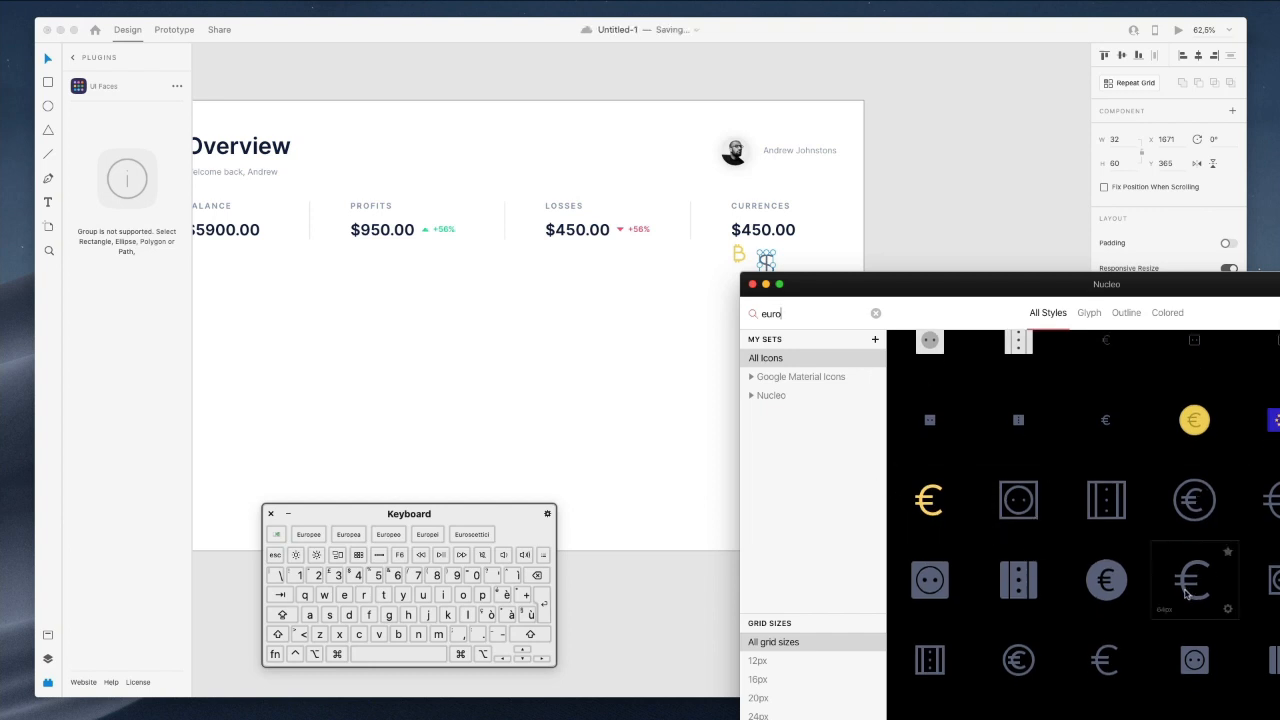
left_click_drag(862, 220, 787, 264)
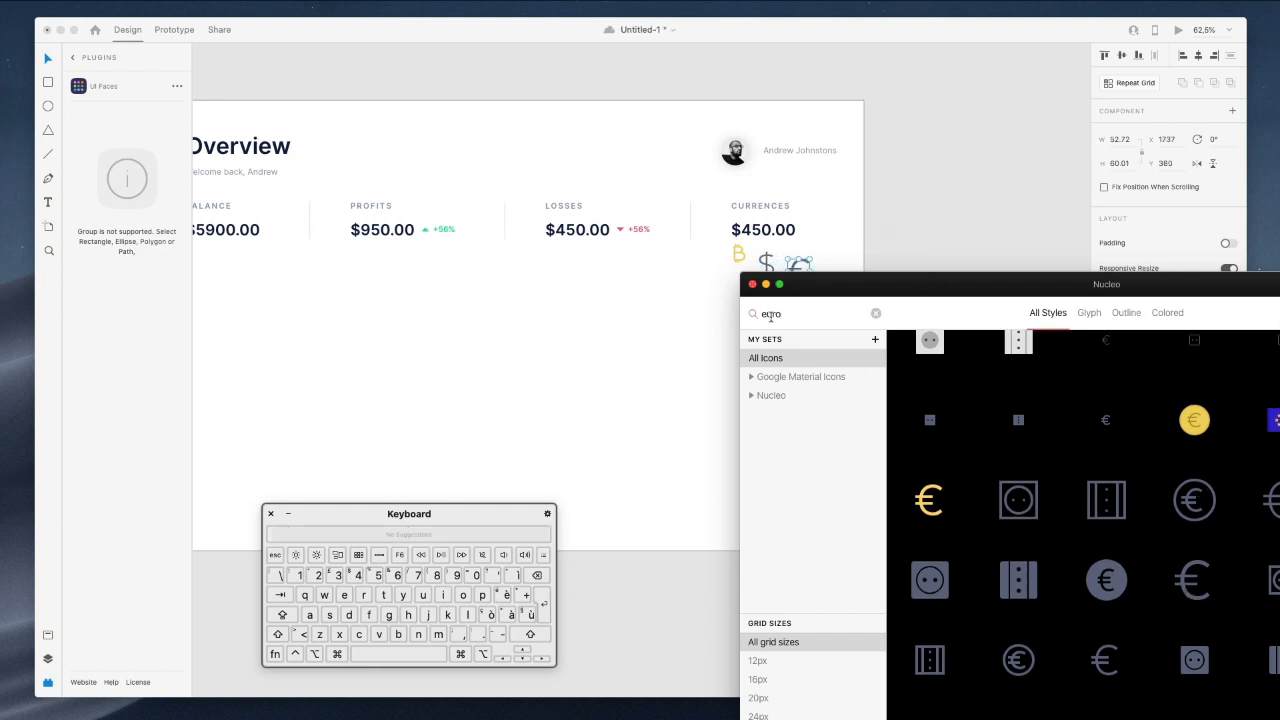
Search for a yen icon and place it beside the euro.
double_click(771, 313)
type("yen")
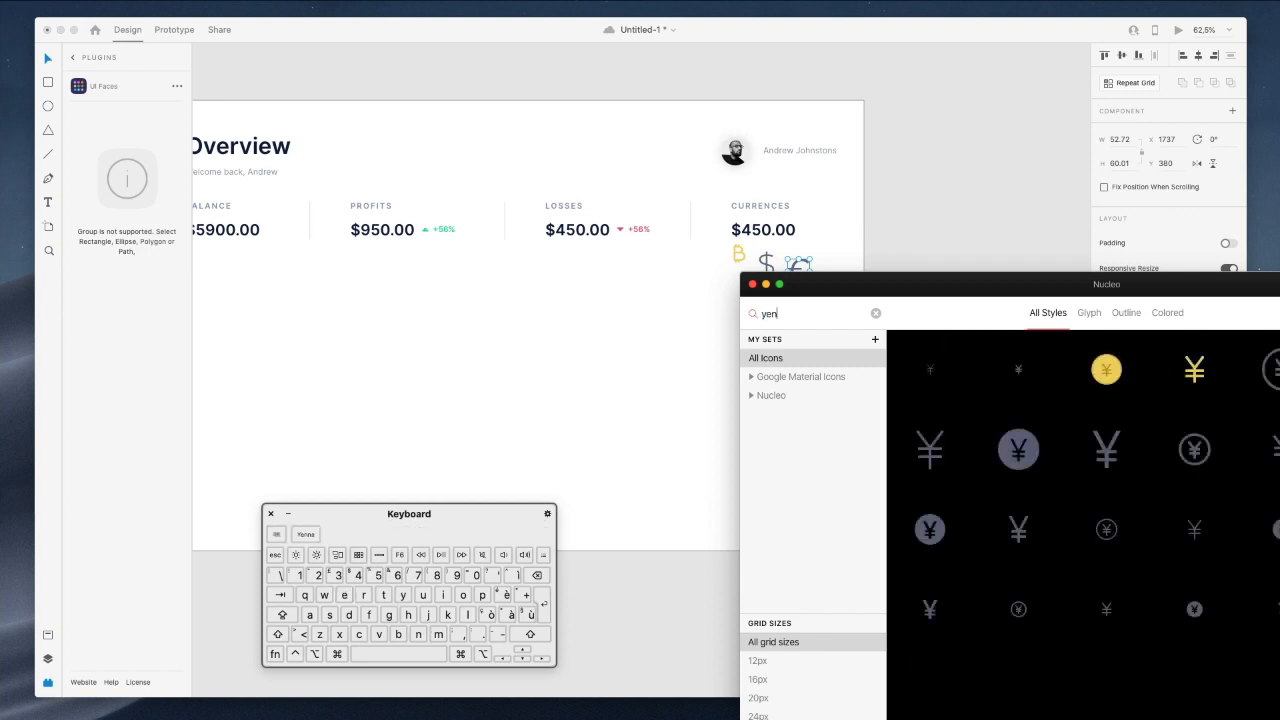
left_click_drag(858, 305, 840, 270)
left_click(843, 243)
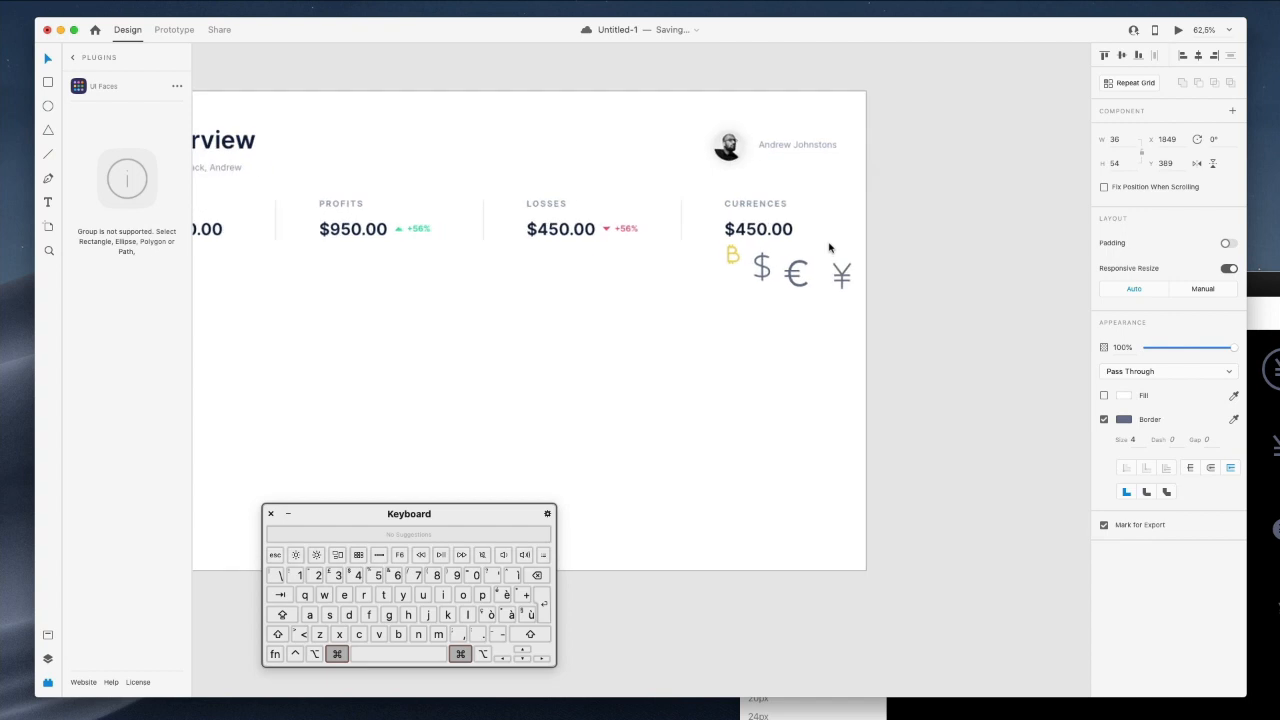
Delete the $450.00 amount under CURRENCES.
scroll(828, 247, "up", 5)
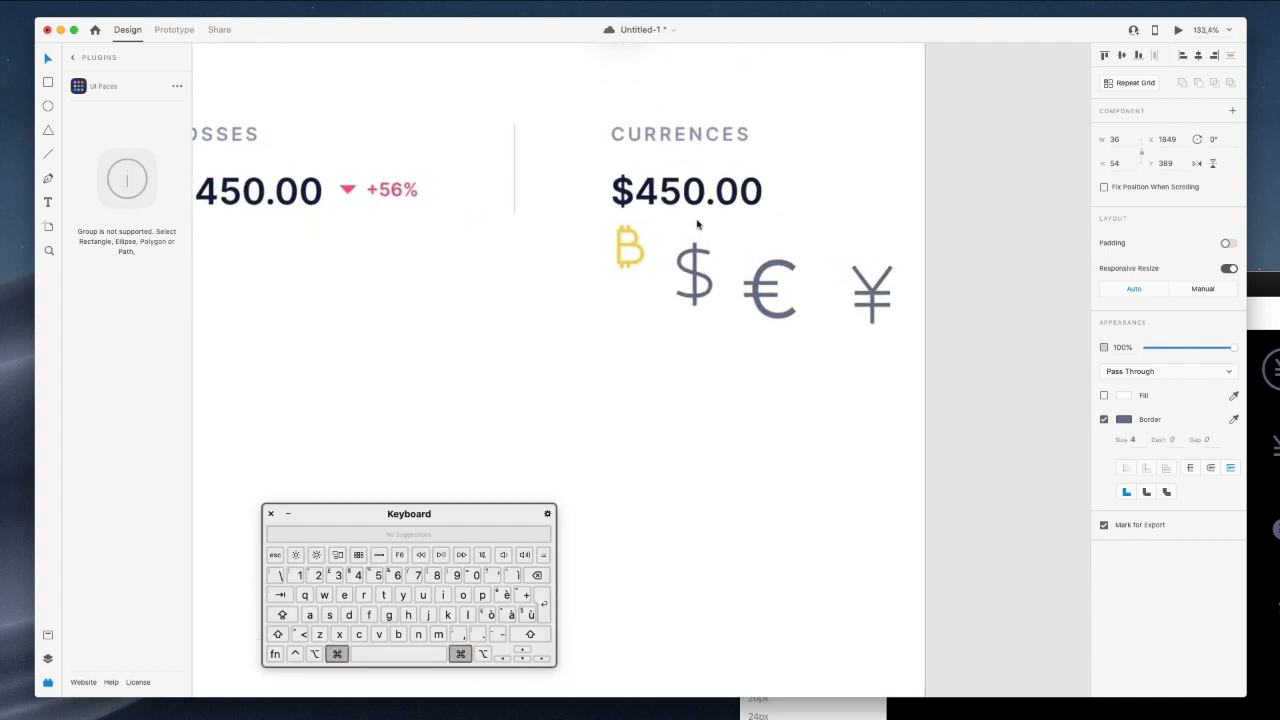
scroll(698, 225, "up", 4)
left_click(665, 322)
key("BackSpace")
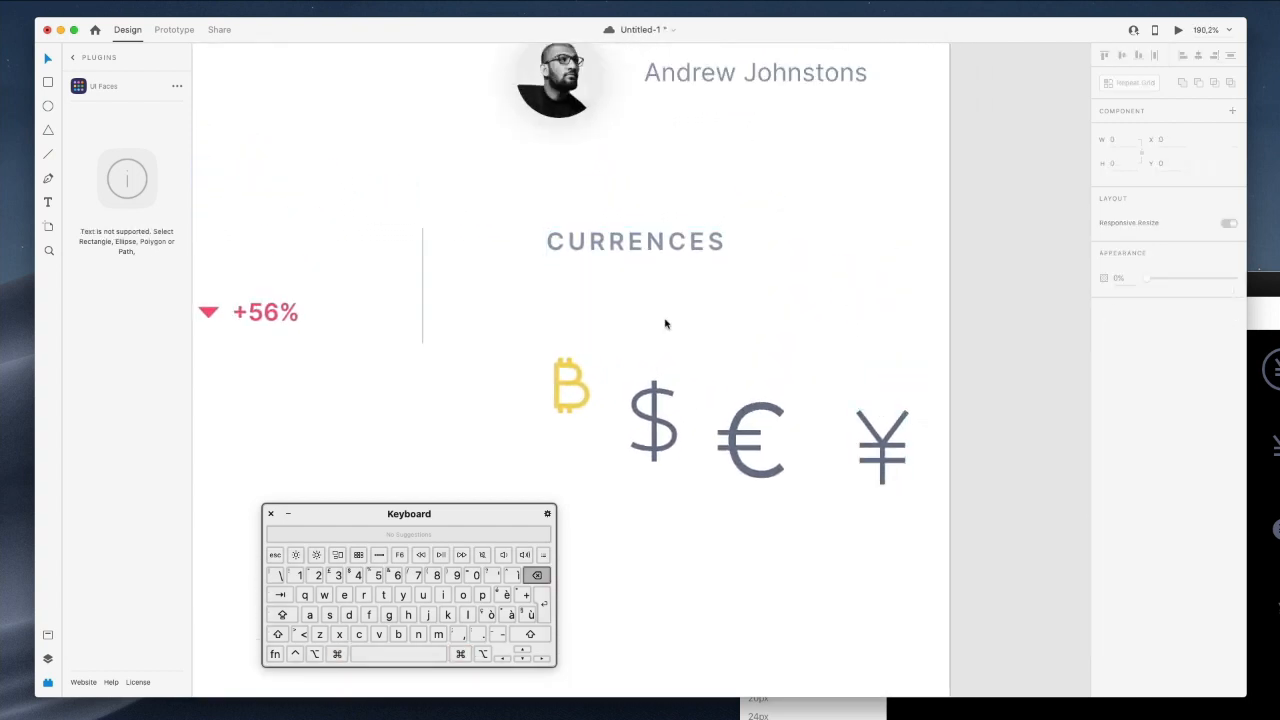
Move the dollar and euro icons up beside bitcoin, shrinking the euro slightly.
left_click_drag(514, 328, 980, 492)
left_click(686, 452)
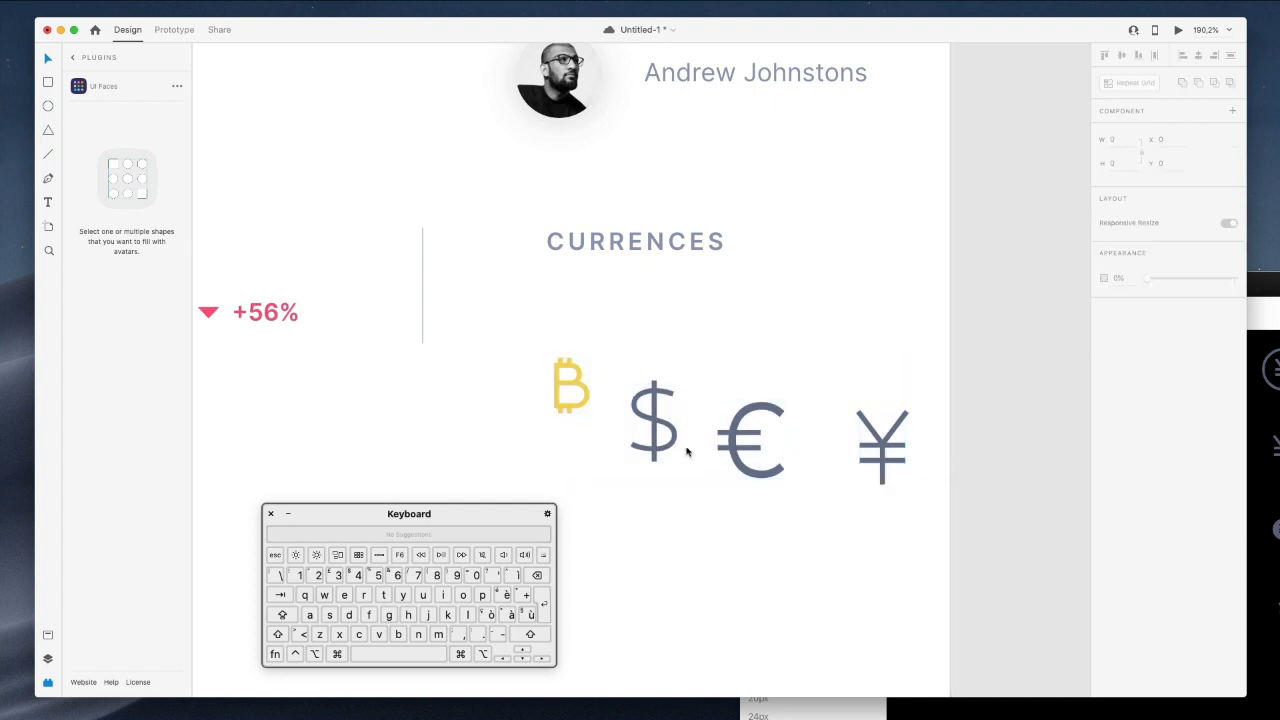
left_click(648, 418)
left_click_drag(648, 418, 621, 386)
left_click(764, 427)
left_click_drag(733, 434, 676, 371)
left_click_drag(728, 339, 711, 357)
left_click_drag(880, 448, 733, 358)
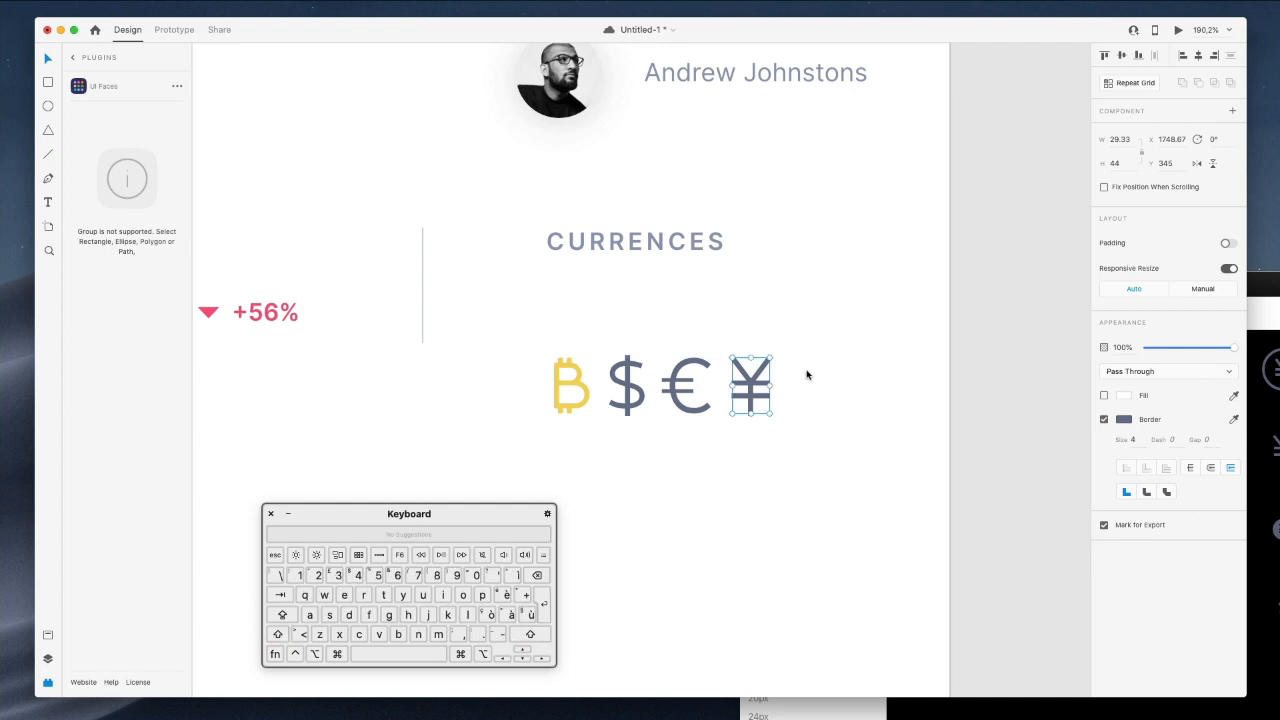
left_click(844, 318)
Space the four currency icons evenly in one row.
left_click_drag(550, 341, 862, 464)
left_click(1153, 57)
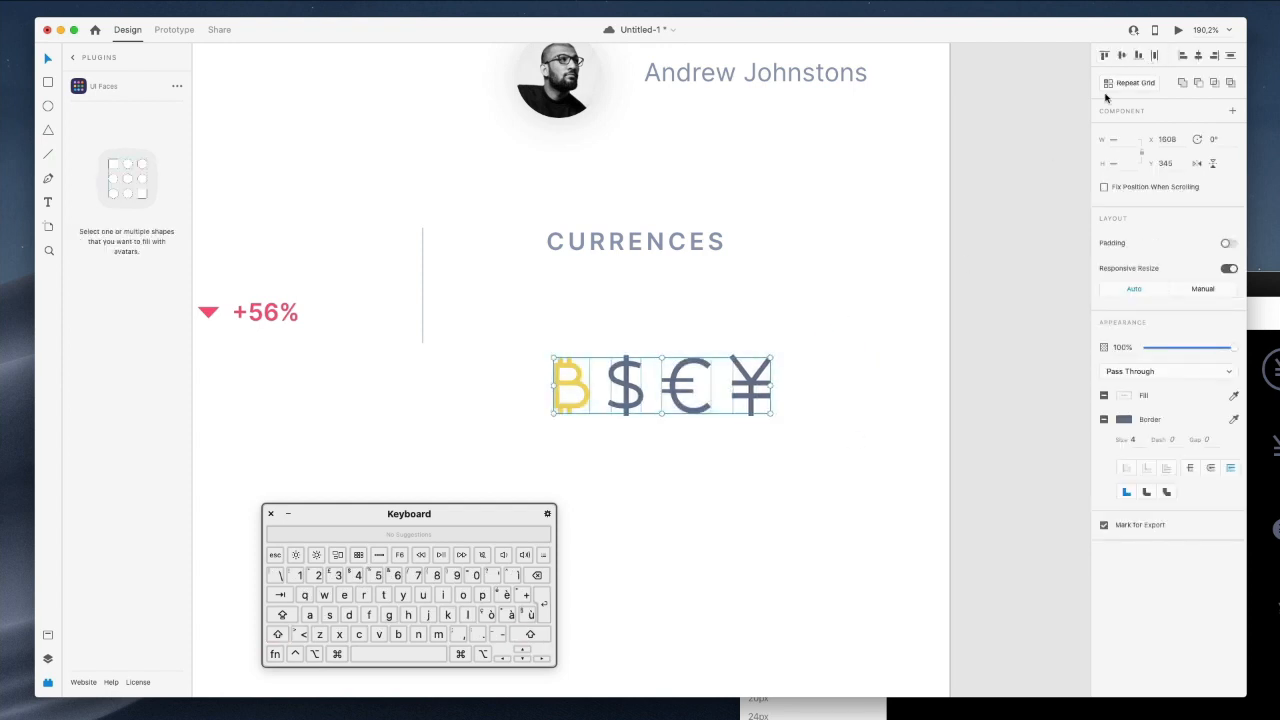
left_click(760, 341)
scroll(757, 341, "up", 5)
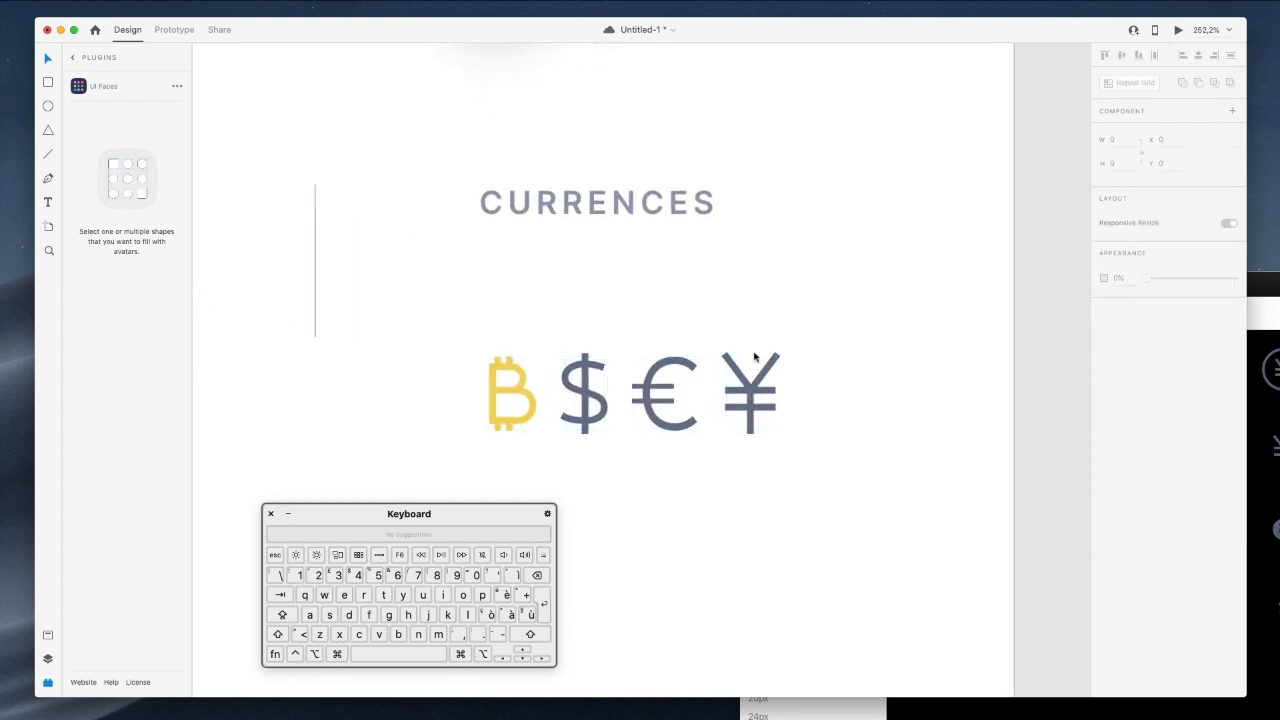
left_click_drag(773, 386, 792, 365)
key("super+z")
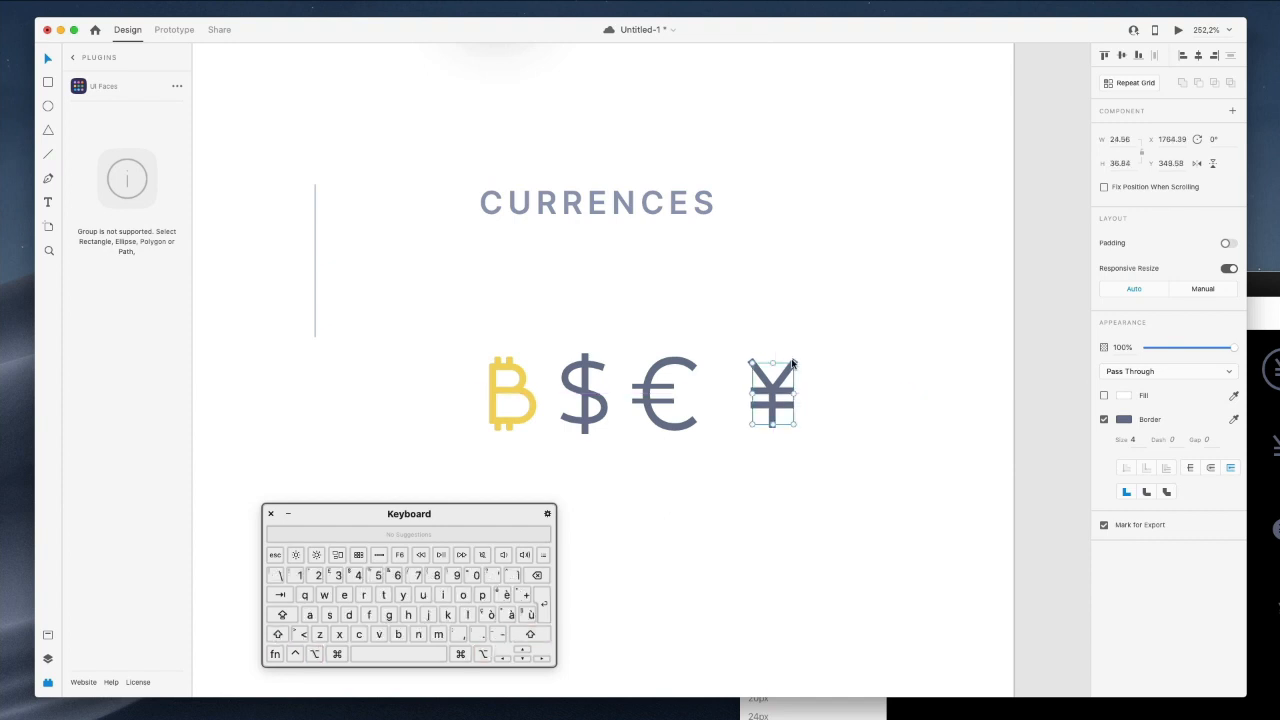
left_click(818, 321)
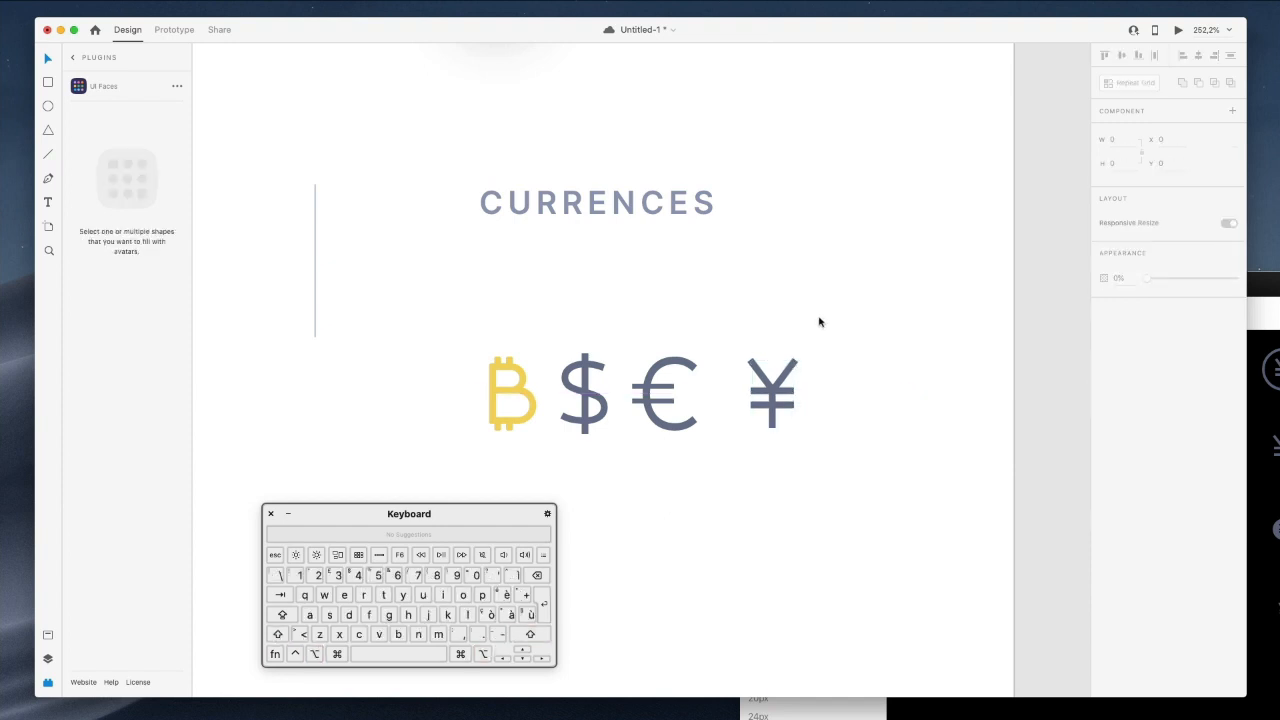
Check the euro sign's spacing against its neighbouring icons.
scroll(819, 322, "down", 3)
scroll(819, 322, "up", 4)
scroll(819, 322, "left", 2)
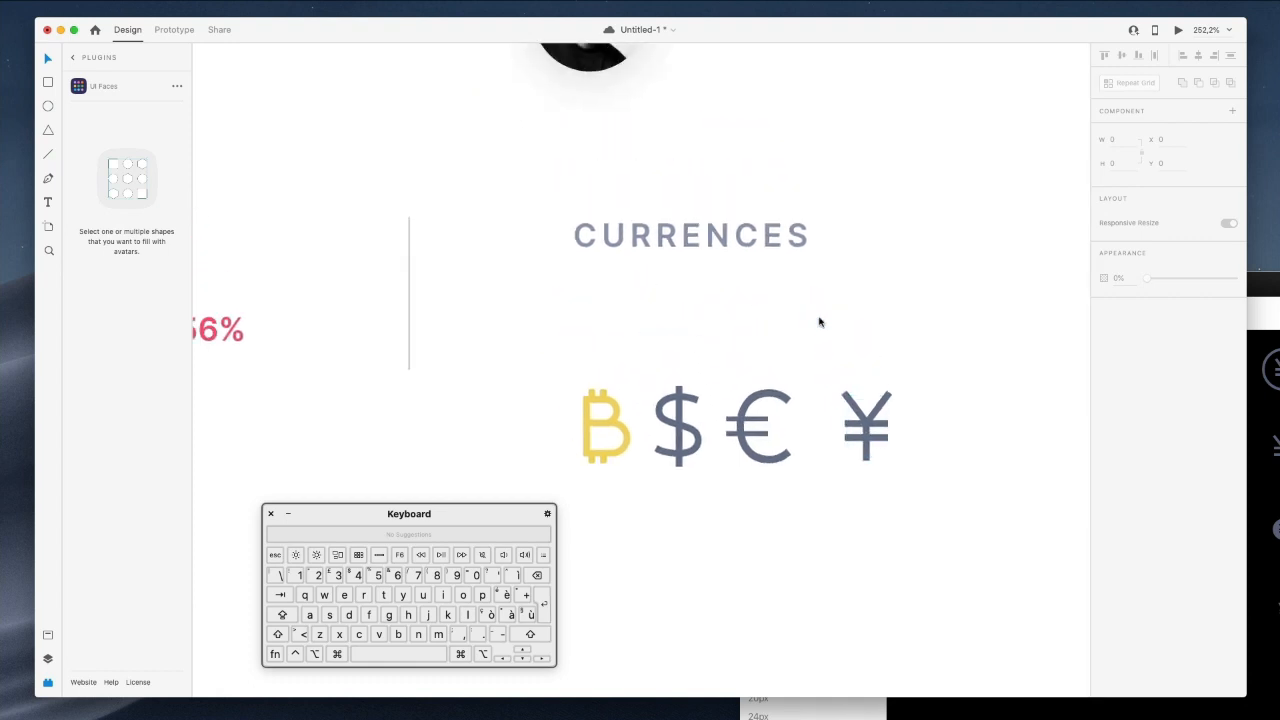
scroll(819, 322, "left", 5)
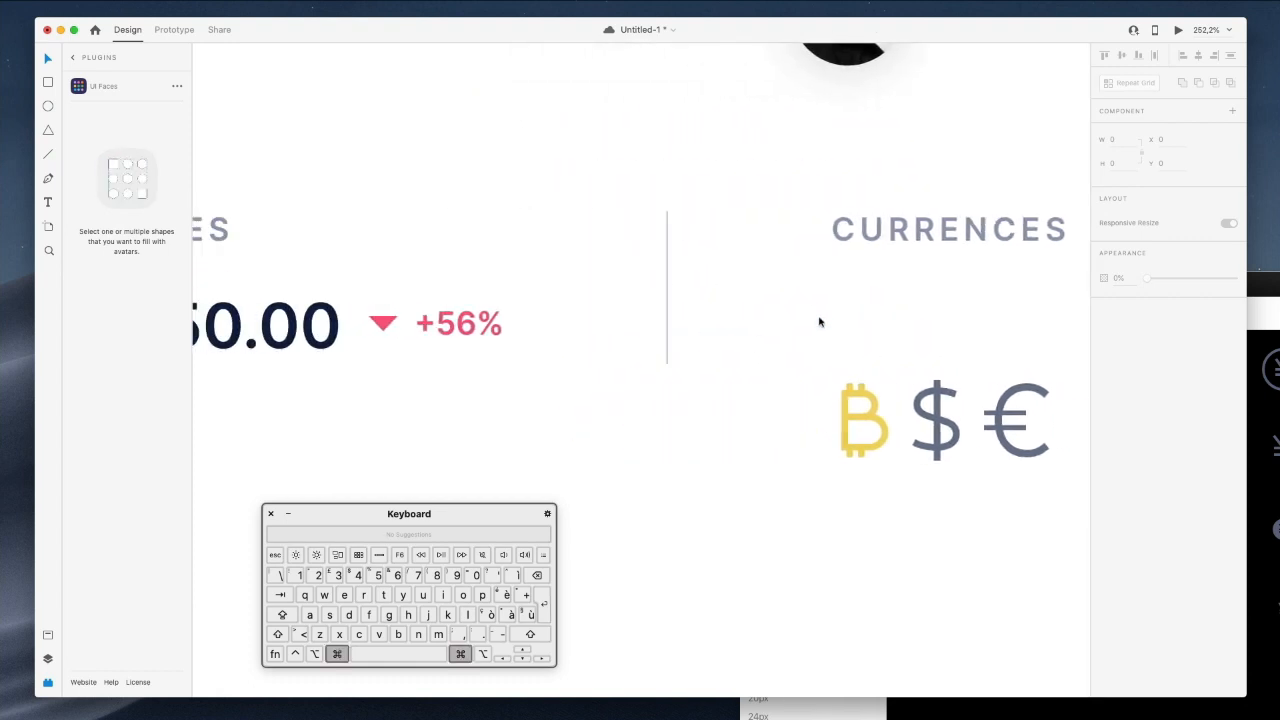
scroll(819, 322, "down", 2, "super")
scroll(819, 322, "down", 6, "super")
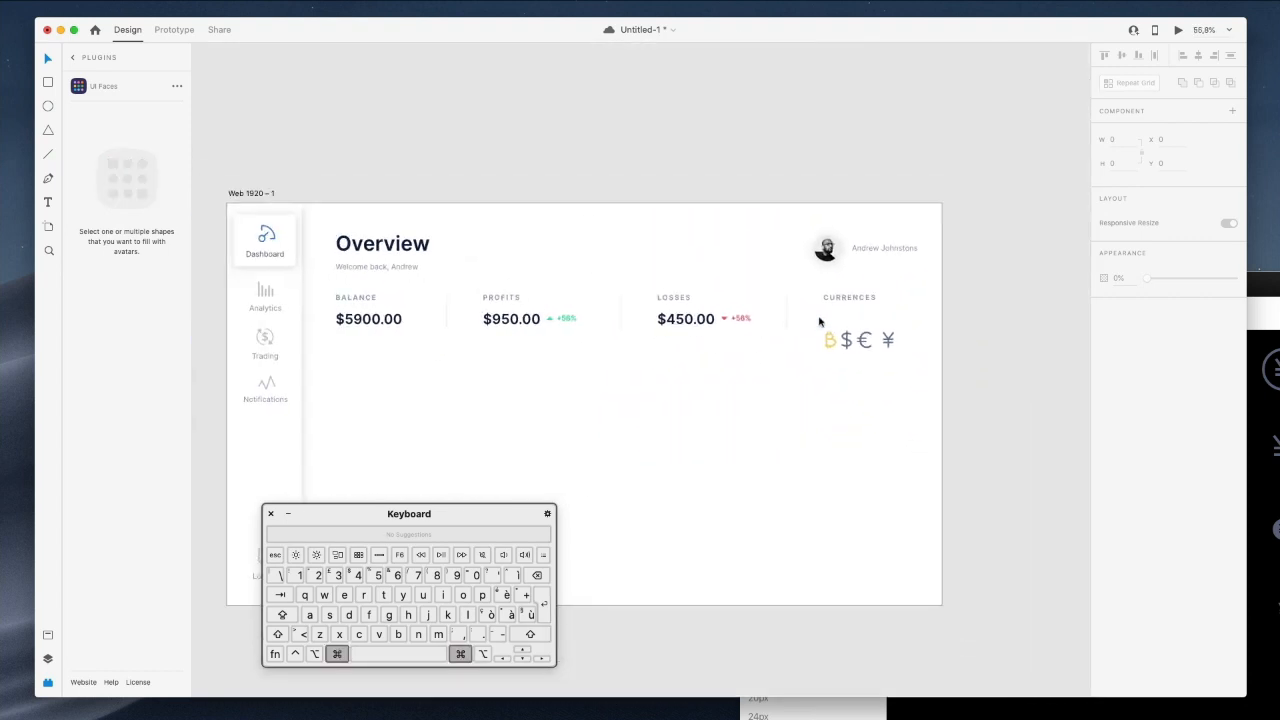
scroll(829, 319, "up", 6, "super")
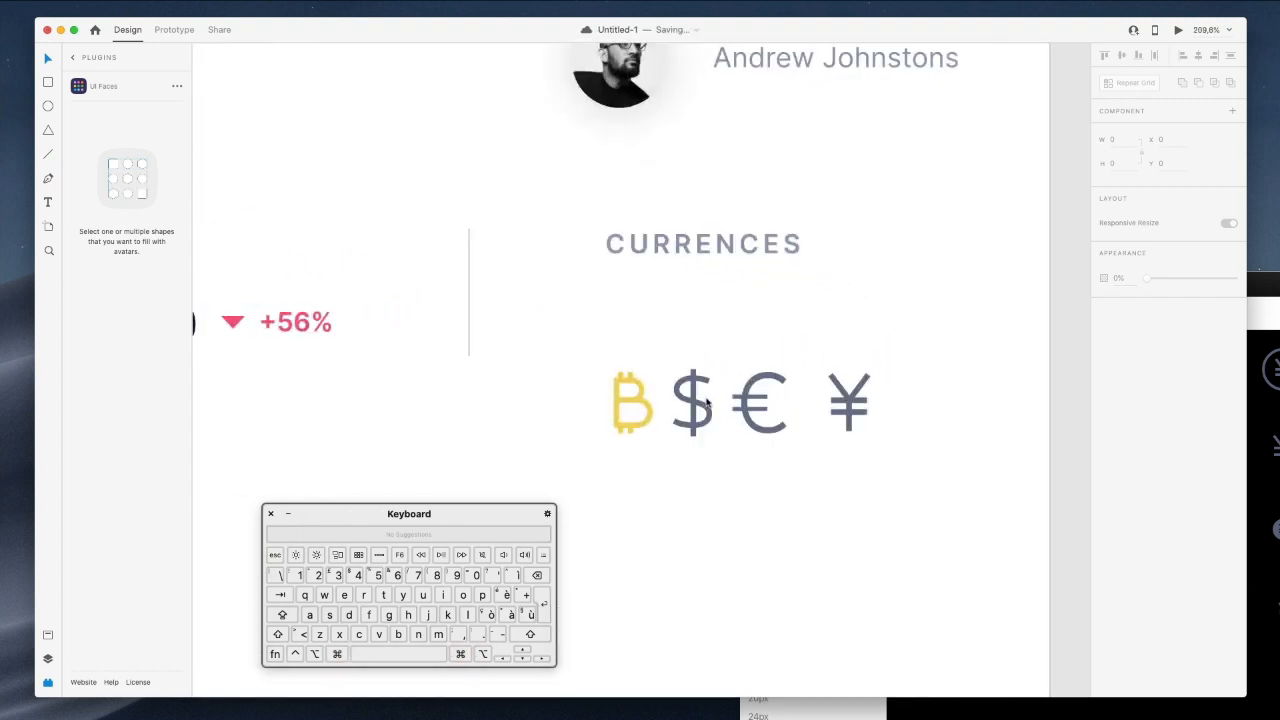
left_click(752, 397)
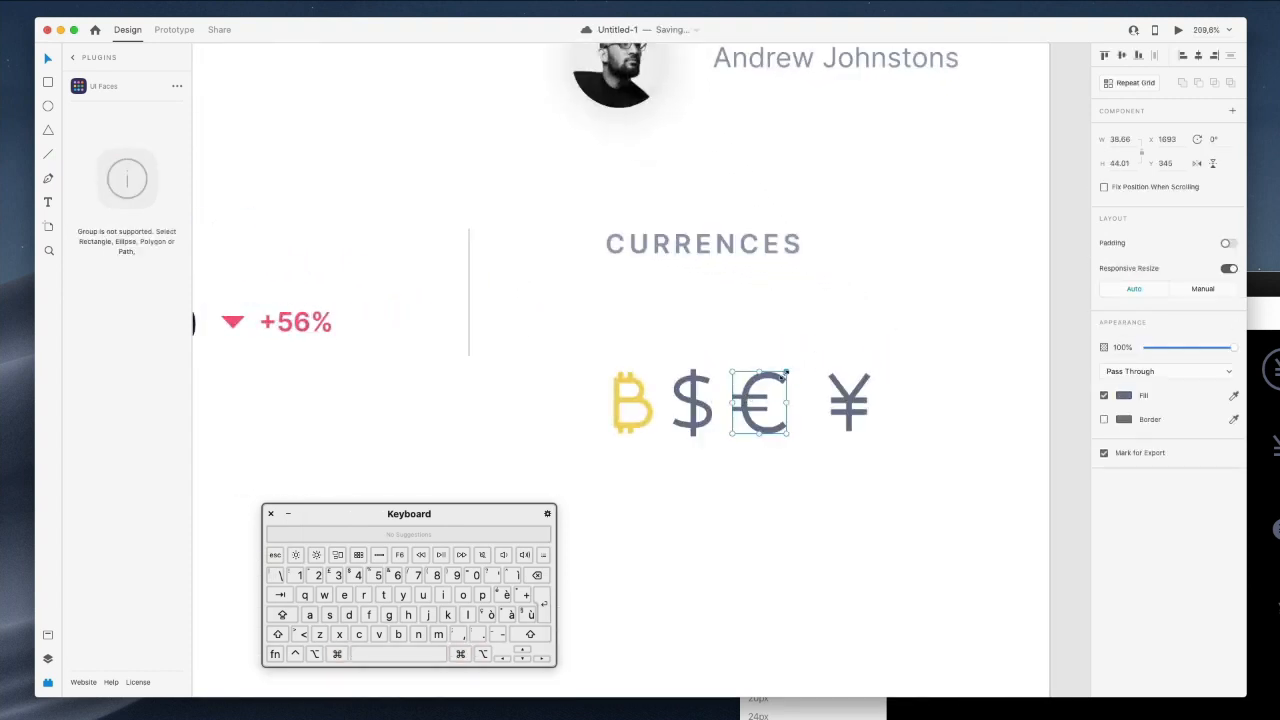
key("shift+alt")
left_click(795, 330)
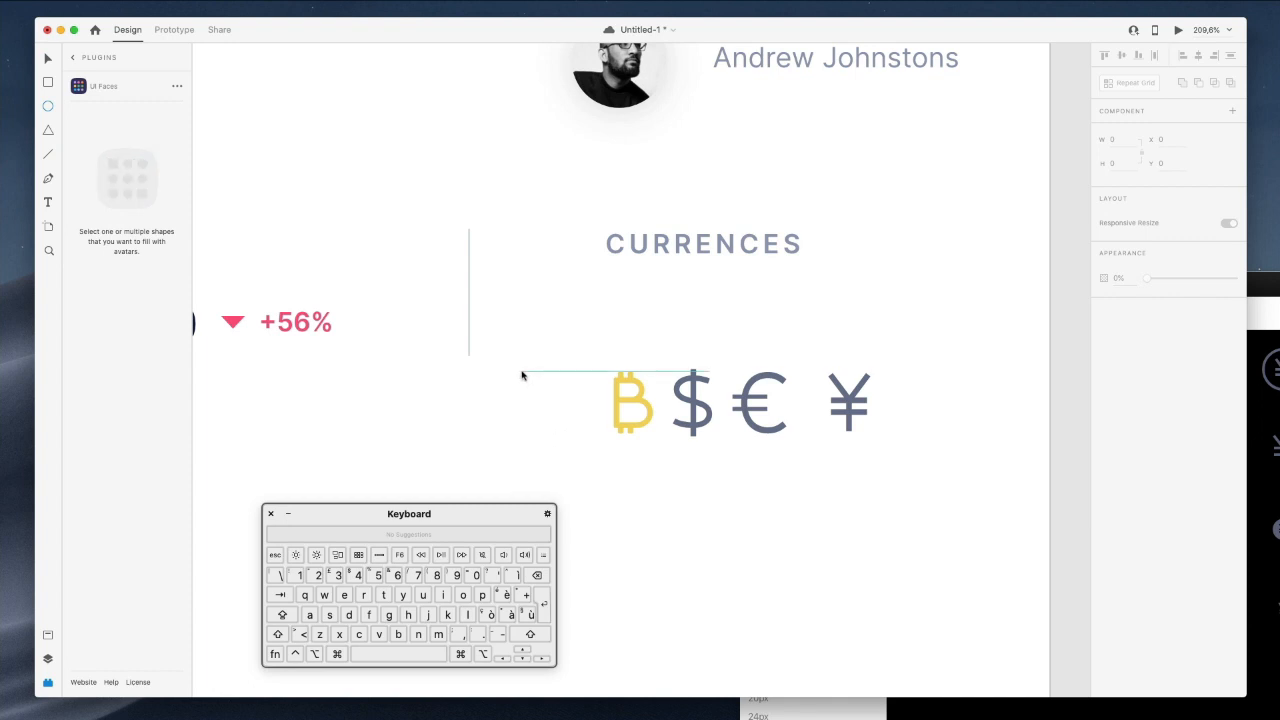
Draw a circle and layer the Bitcoin sign on top of it.
left_click_drag(521, 372, 617, 466)
left_click_drag(567, 427, 534, 368)
key("super+z")
key("super+z")
left_click_drag(540, 392, 526, 375)
left_click_drag(461, 515, 291, 531)
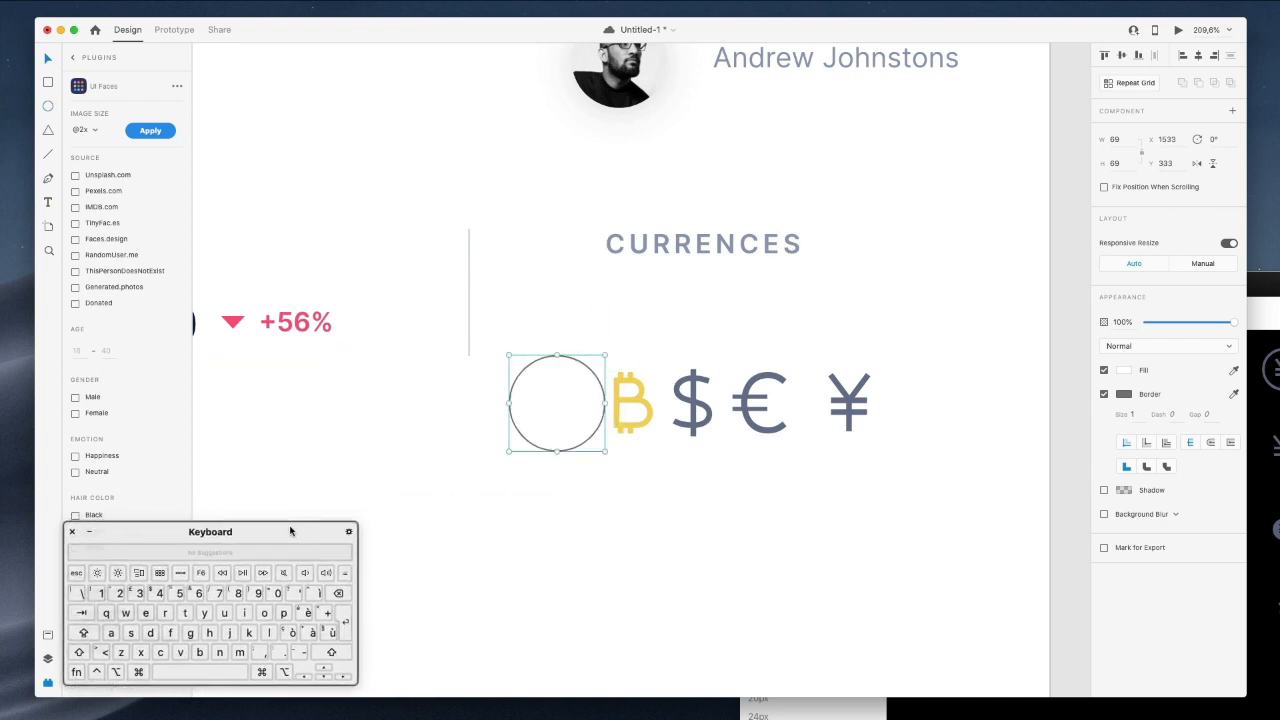
left_click_drag(630, 402, 567, 404)
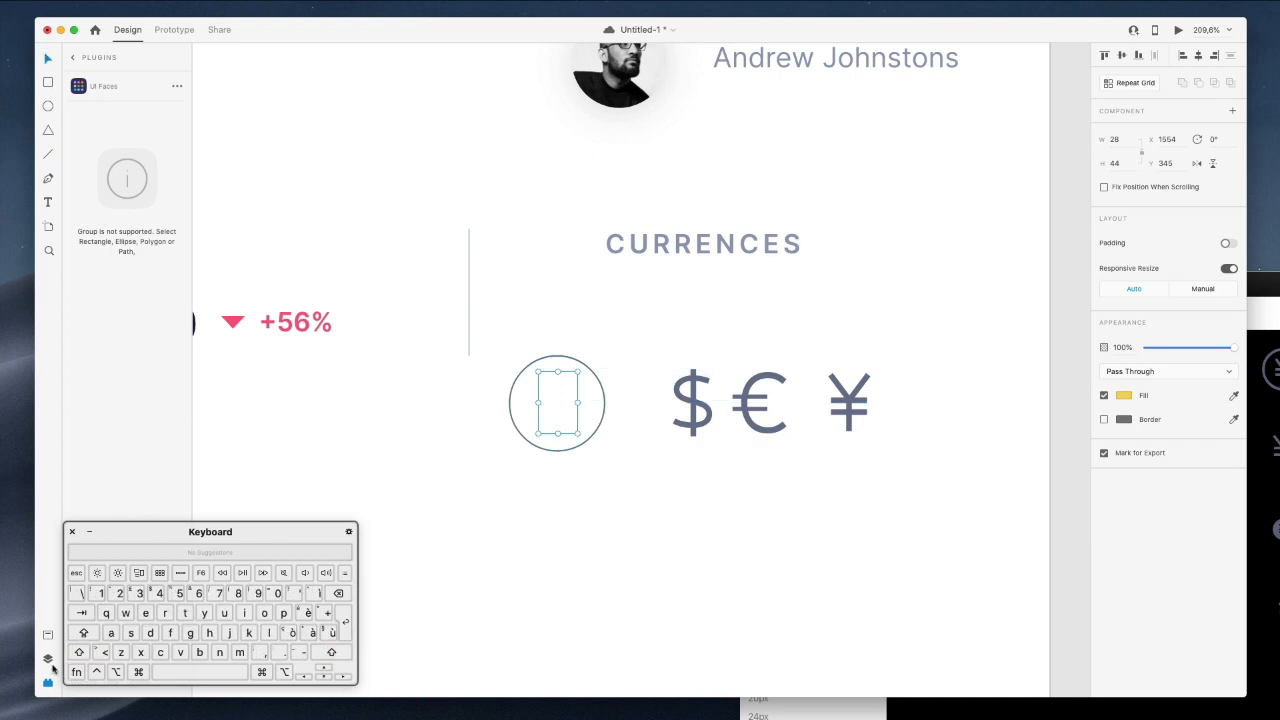
left_click(50, 662)
left_click_drag(93, 176, 88, 108)
Fill the circle with the Dashboard icon's blue sampled from the canvas.
left_click(575, 364)
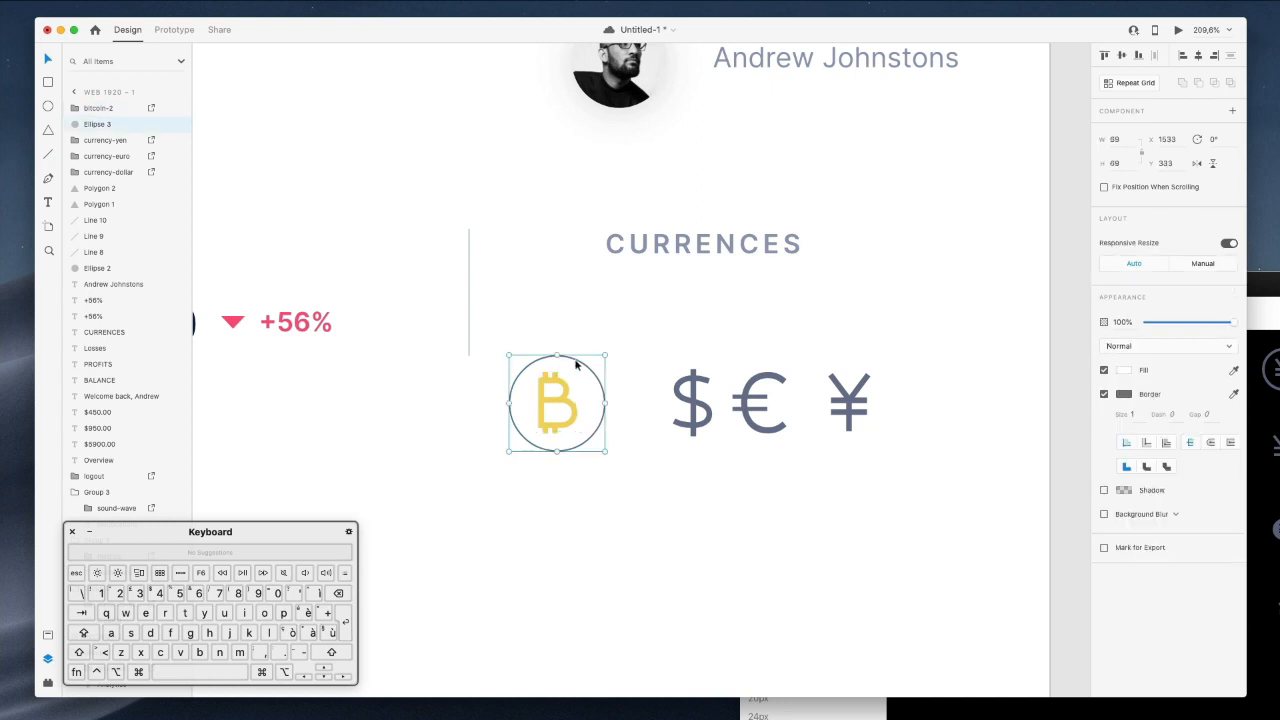
left_click(1123, 370)
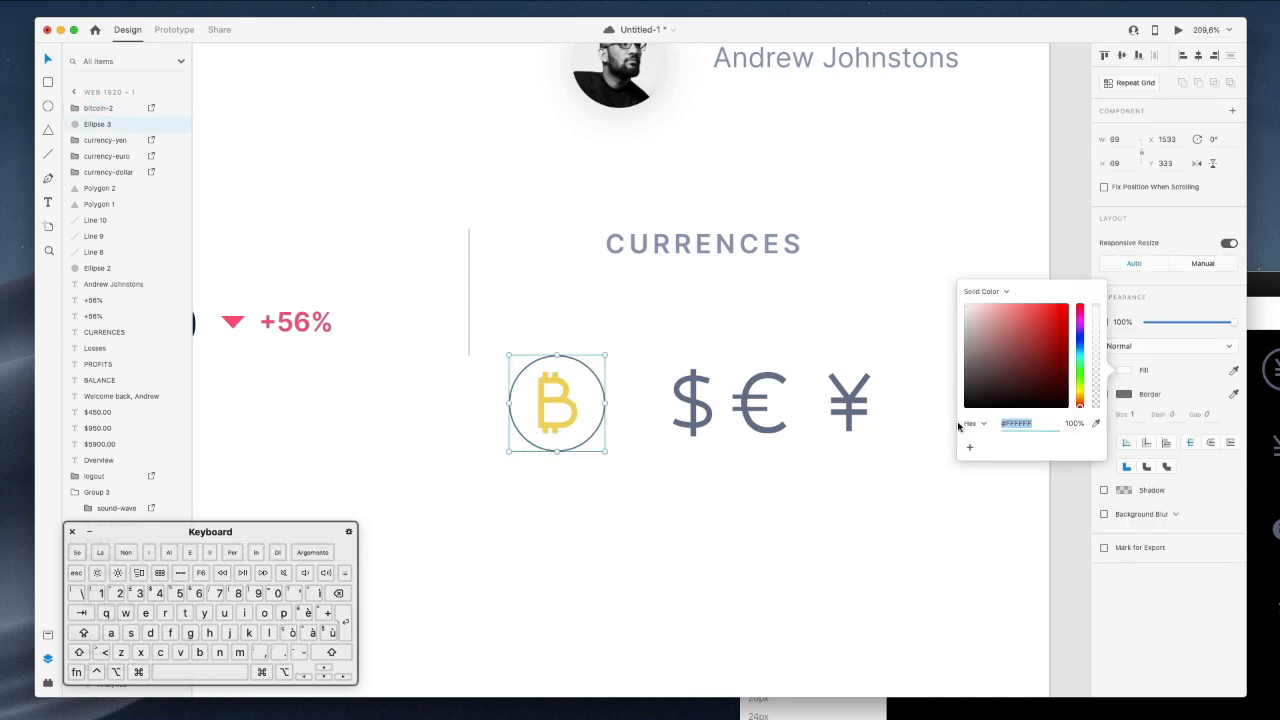
left_click(1096, 424)
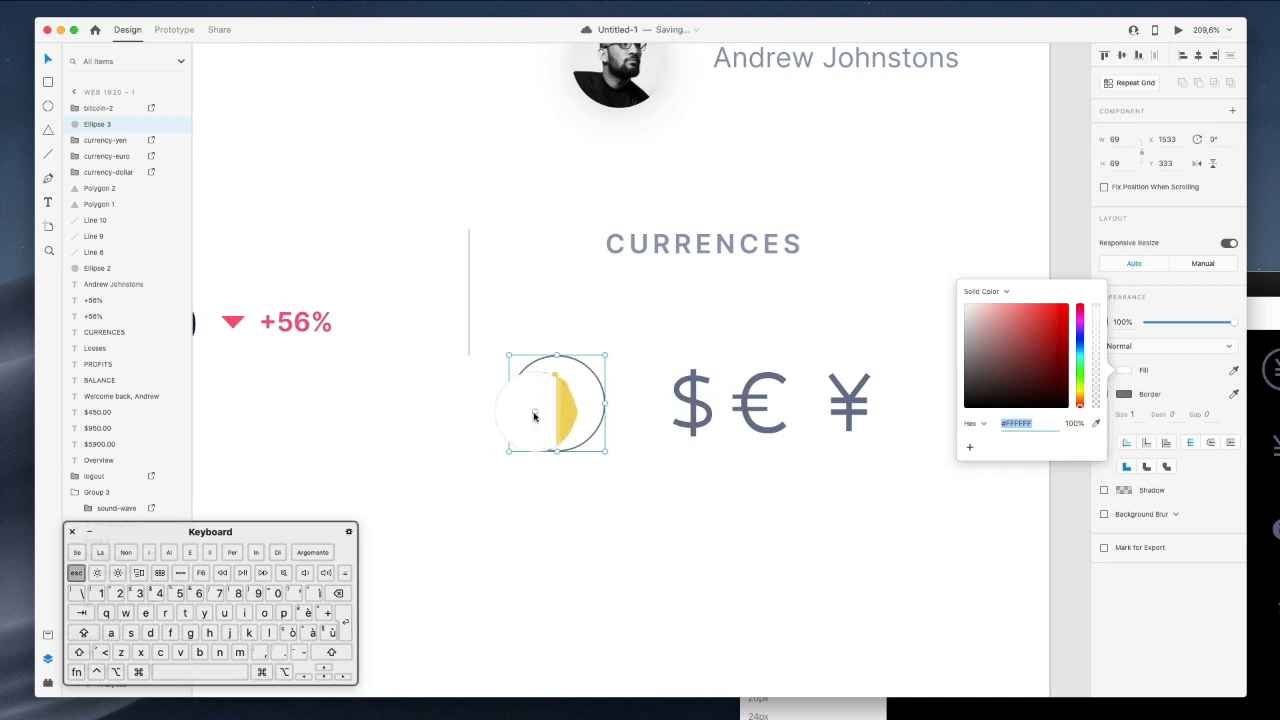
scroll(534, 417, "up", 10)
scroll(534, 417, "left", 10)
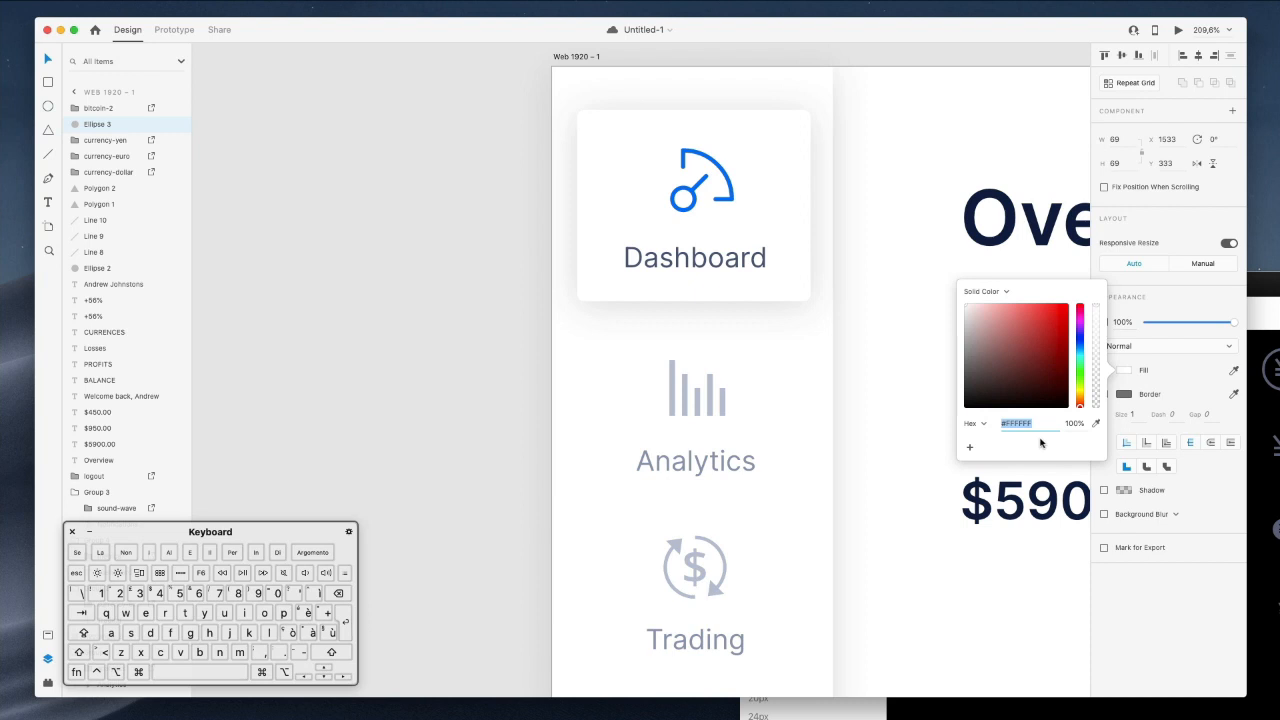
left_click(1095, 424)
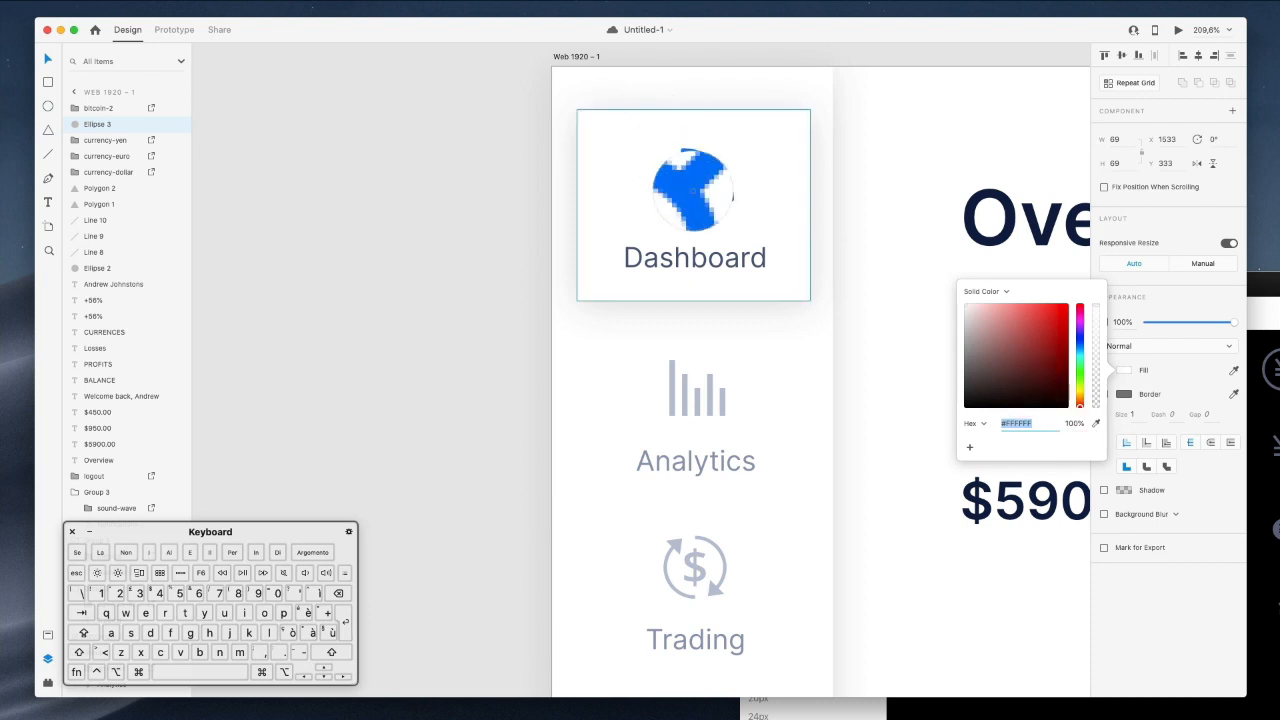
left_click(688, 193)
scroll(751, 338, "down", 1)
scroll(751, 338, "right", 1)
scroll(751, 338, "down", 10)
scroll(751, 338, "right", 10)
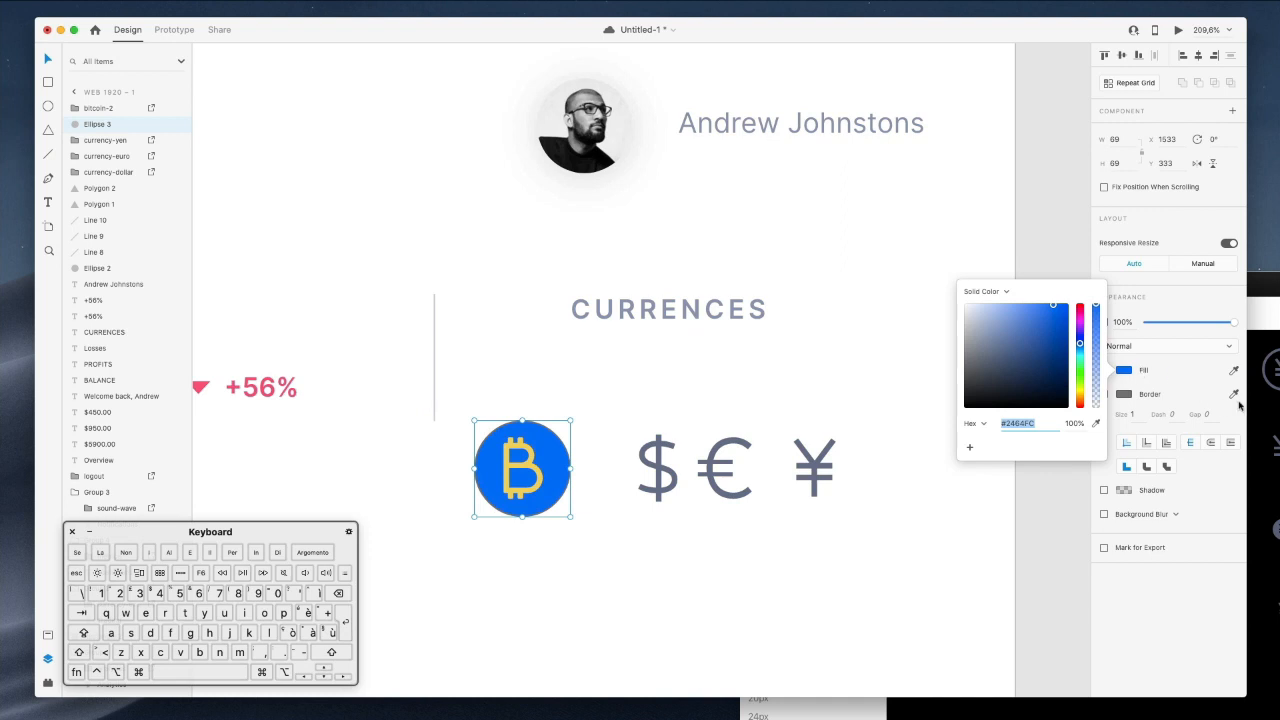
left_click(1200, 400)
Remove the circle's border, set its opacity to 10%, and copy its fill value.
left_click(1104, 395)
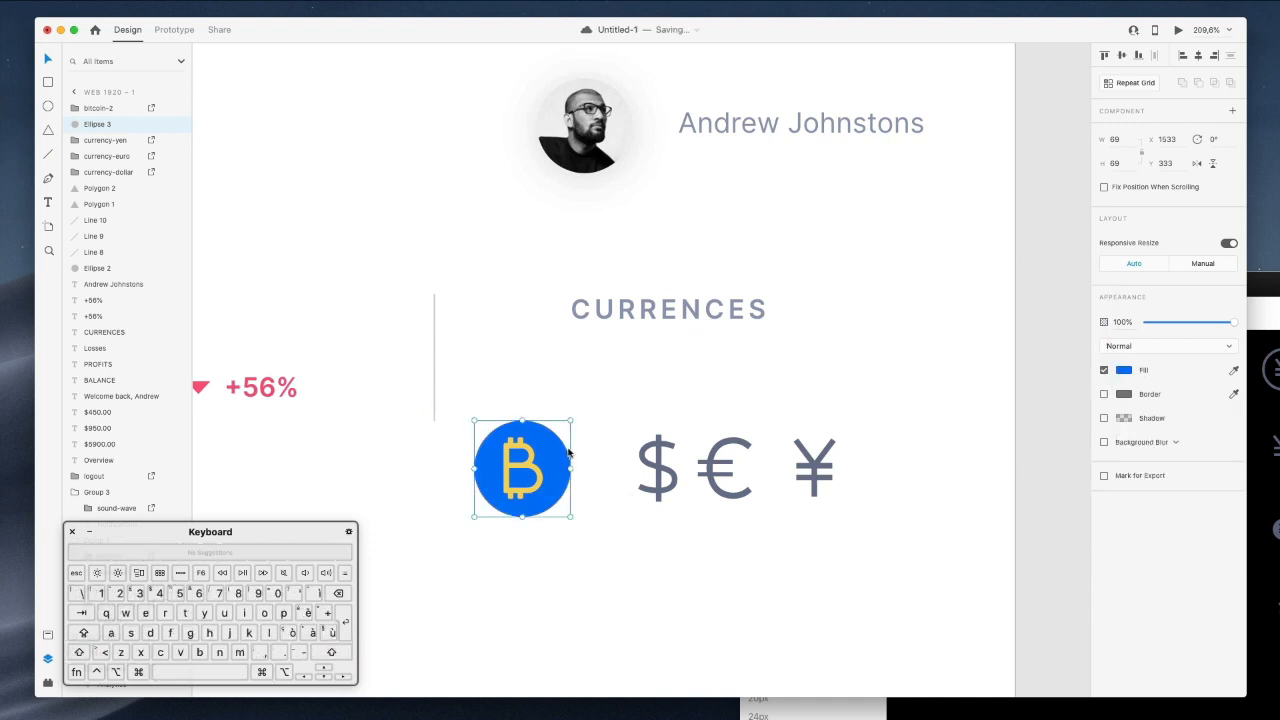
key("1")
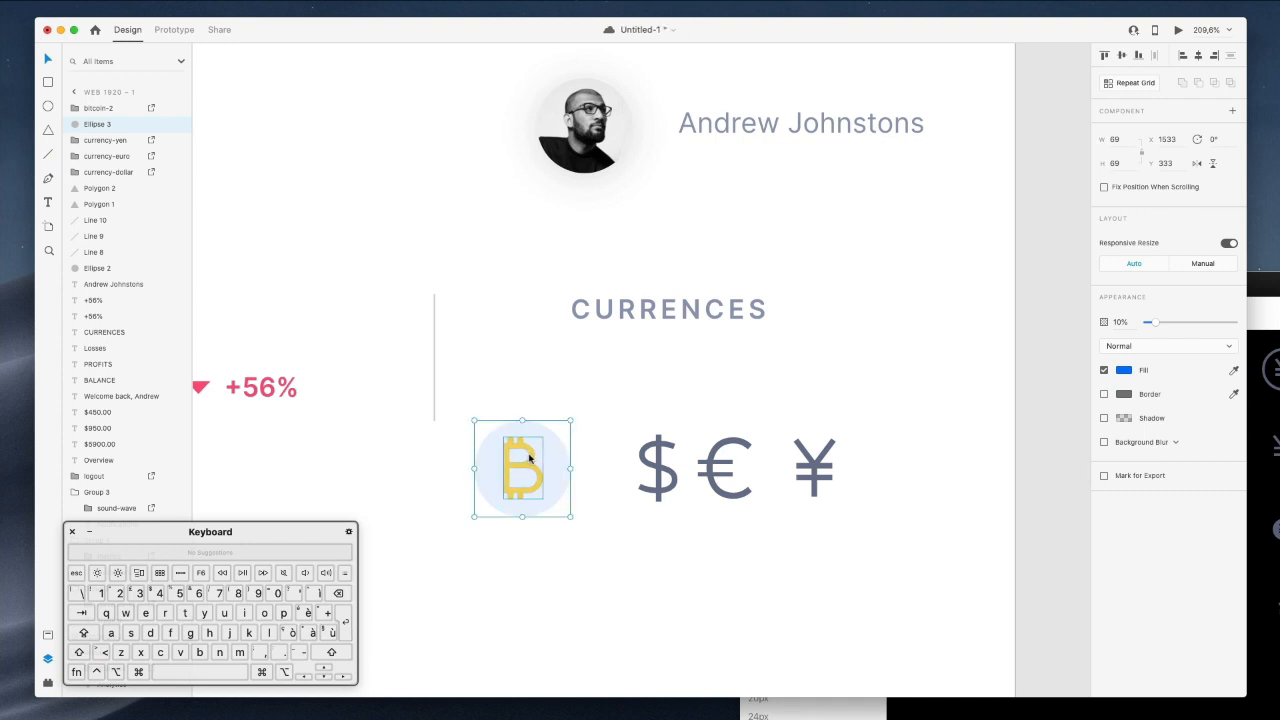
left_click(1124, 371)
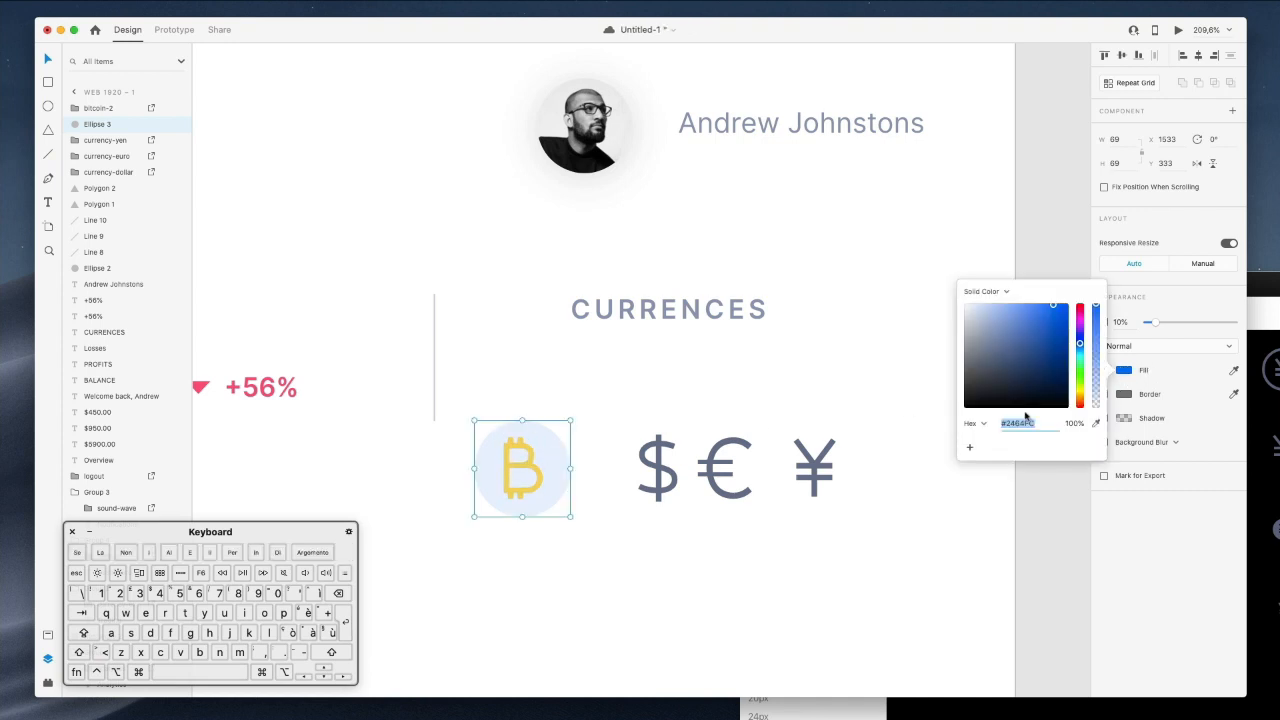
left_click(535, 470)
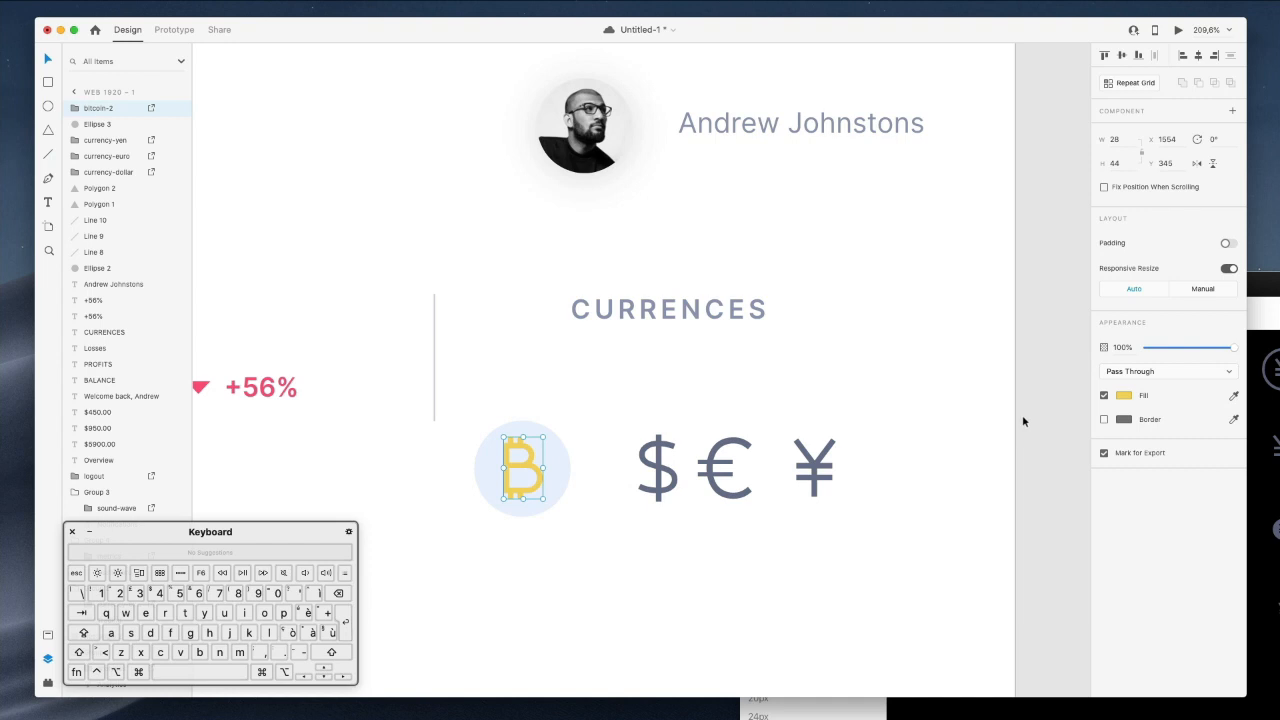
Fill the Bitcoin sign with blue #2464FC.
left_click(1124, 396)
key("cmd+v")
key("Return")
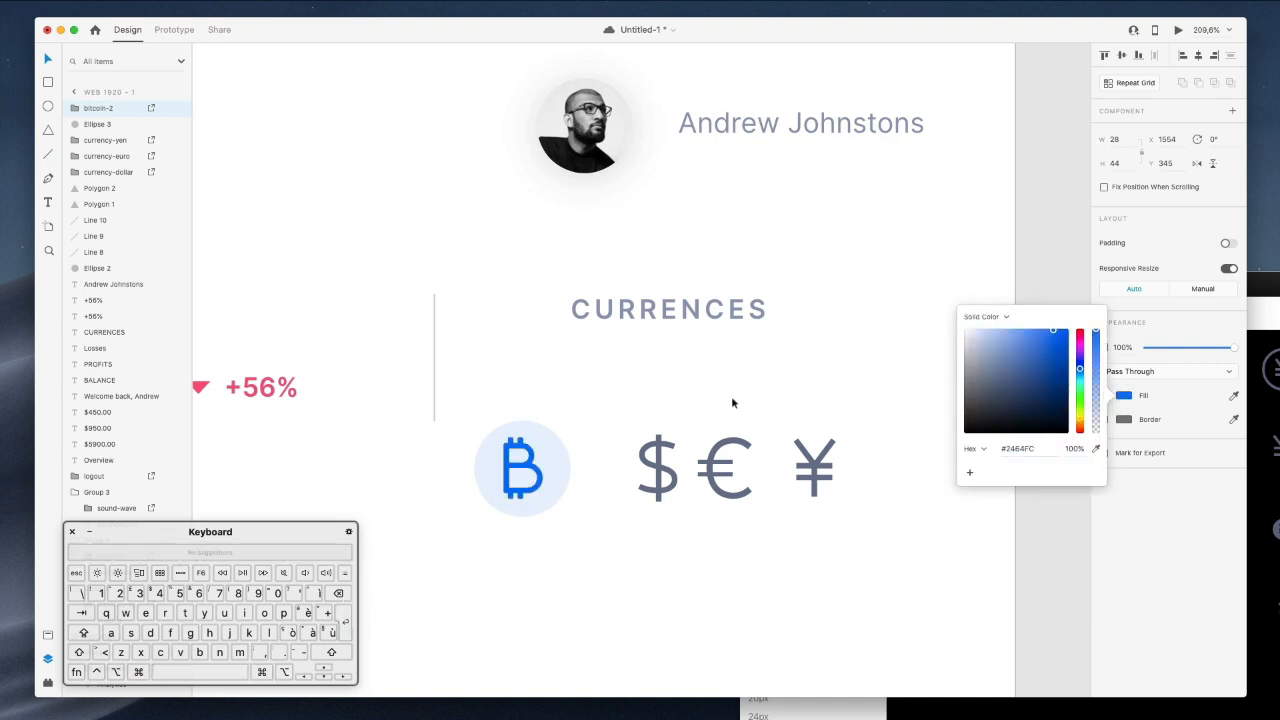
left_click(570, 420)
Give the dollar, euro and yen signs #2464FC fill and border.
left_click_drag(622, 414, 866, 528)
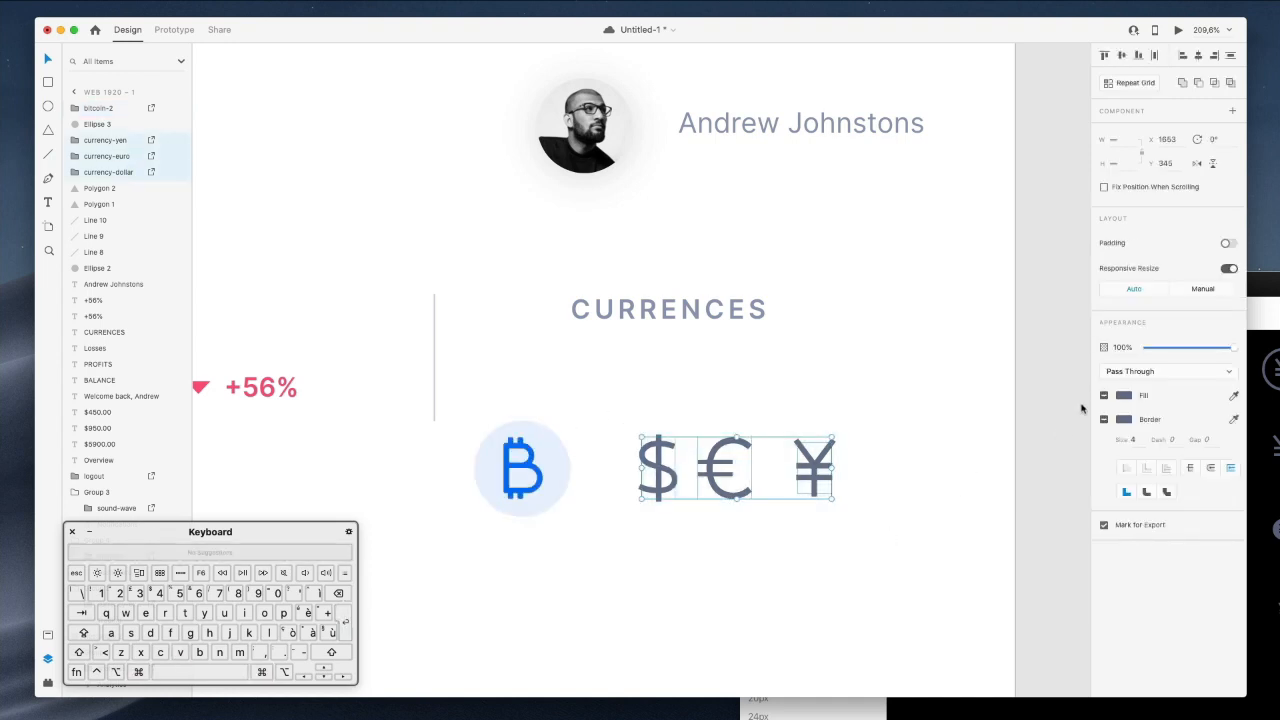
left_click(1130, 396)
type("#2464FC")
key("Return")
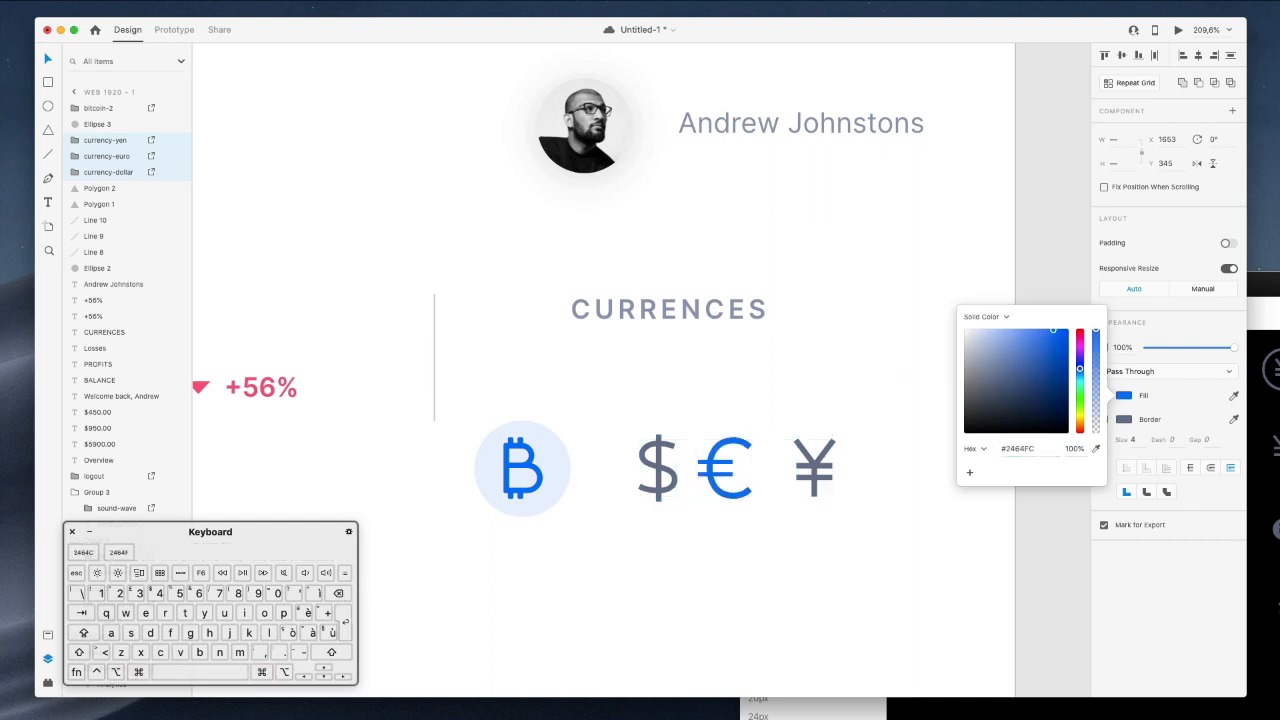
left_click(1124, 419)
type("#2464FC")
key("Return")
left_click(664, 359)
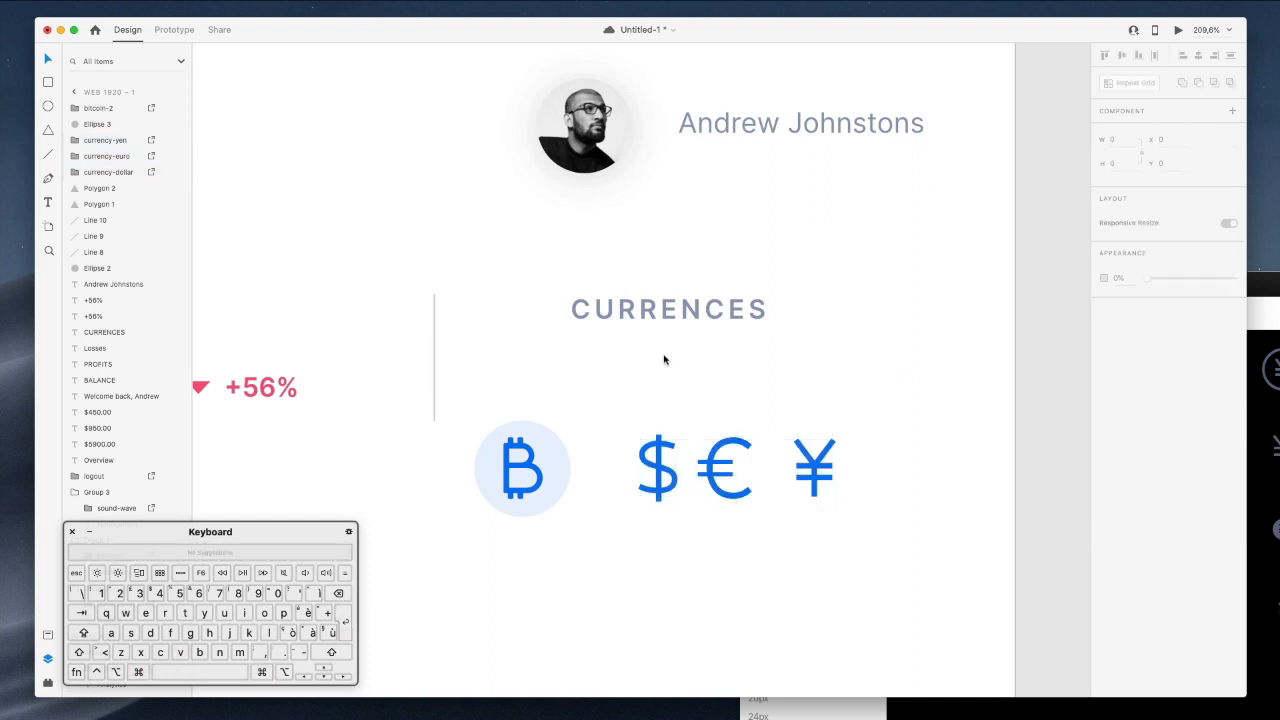
Shift the dollar sign slightly left.
left_click_drag(658, 453, 631, 453)
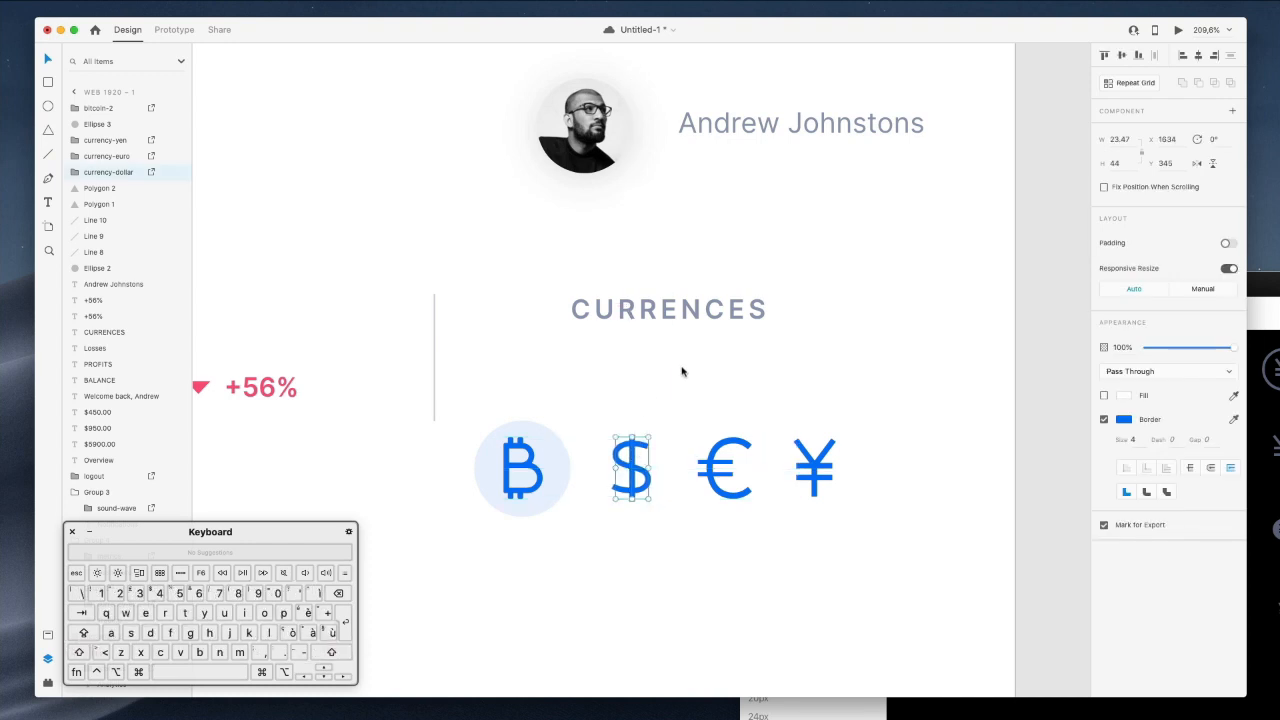
left_click(678, 372)
left_click(527, 459)
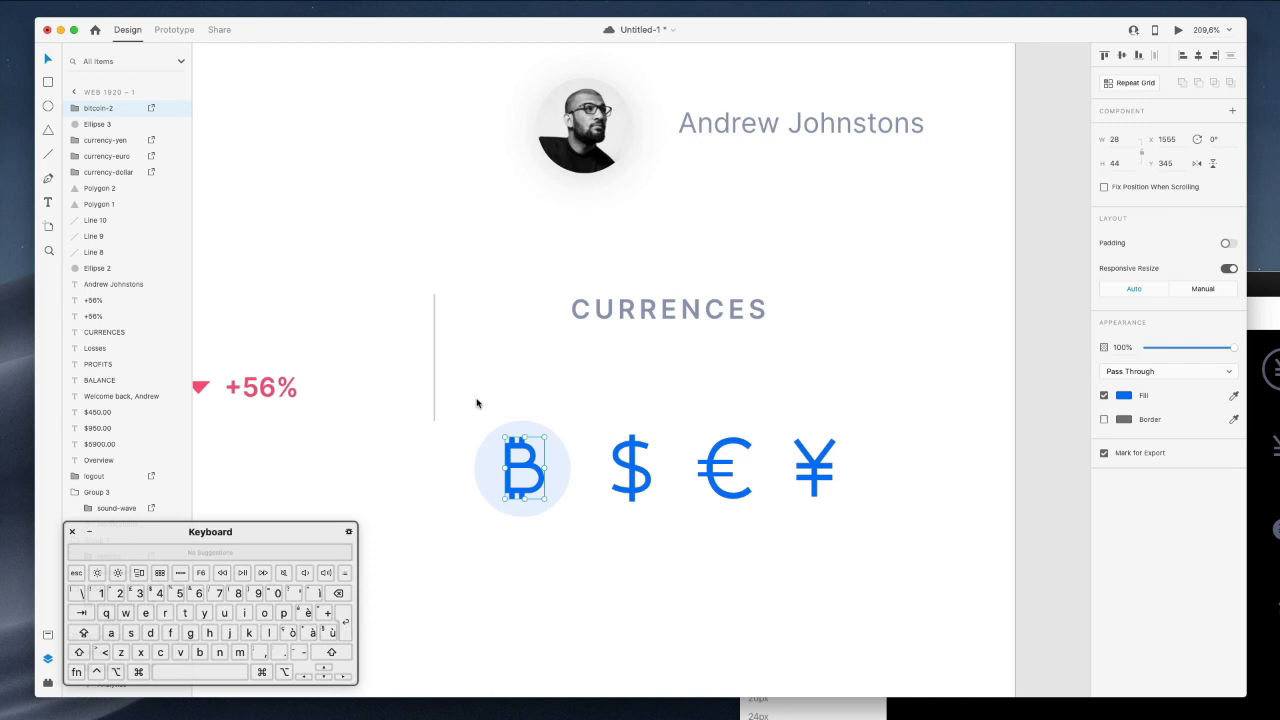
left_click(510, 393)
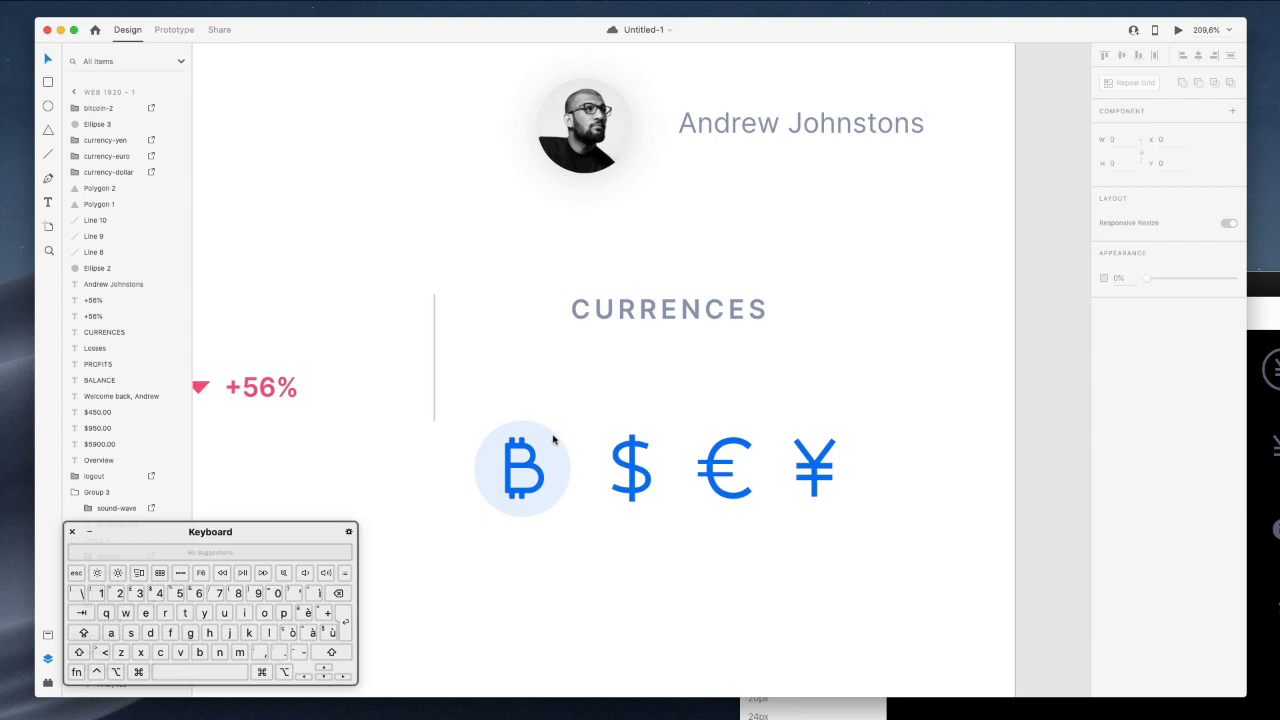
Copy the pale blue circle behind each sign and layer all four circles beneath the signs.
left_click(548, 437)
left_click_drag(538, 438, 820, 467)
left_click(826, 357)
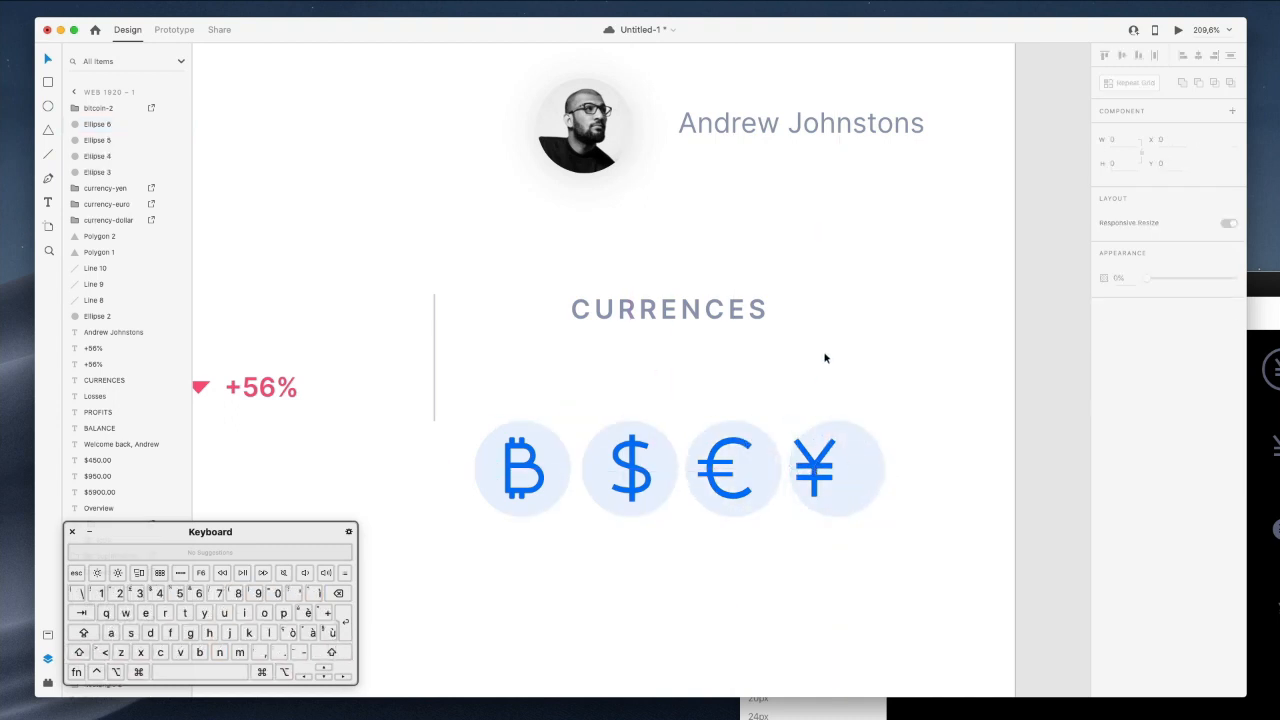
left_click(815, 445)
left_click(726, 447, "shift")
left_click(636, 432, "shift")
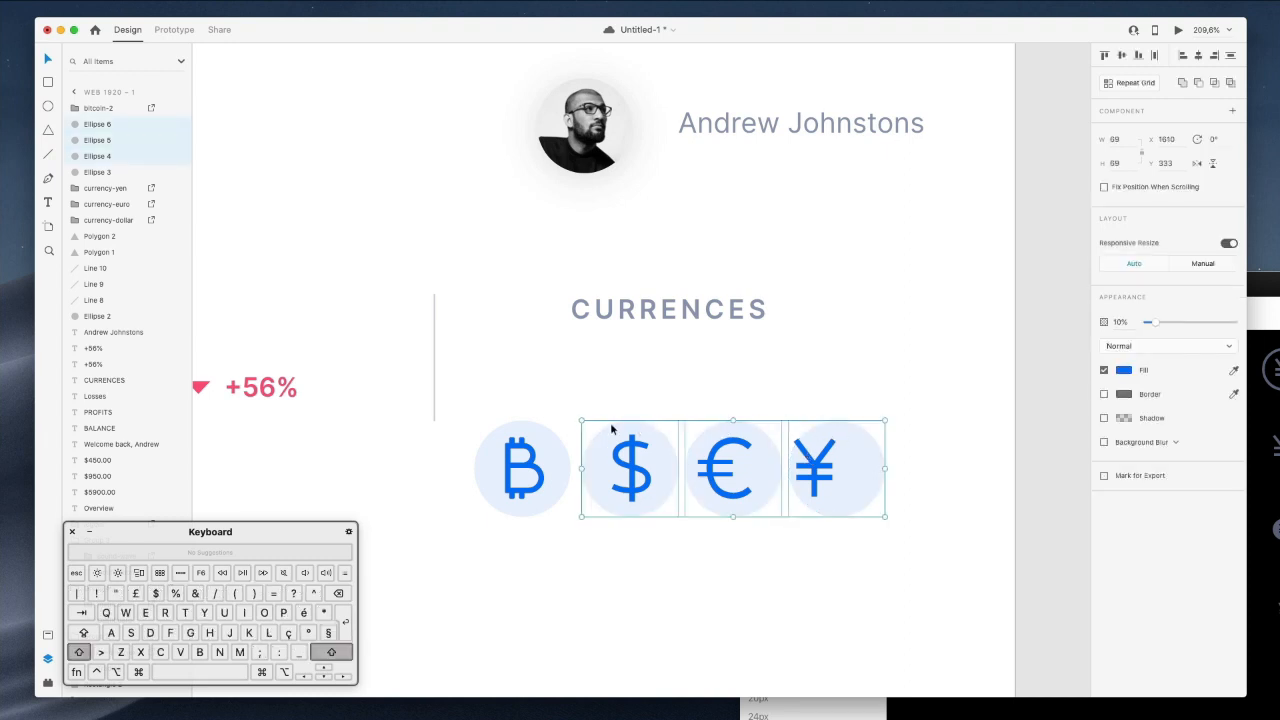
left_click(533, 432, "shift")
left_click_drag(107, 188, 112, 232)
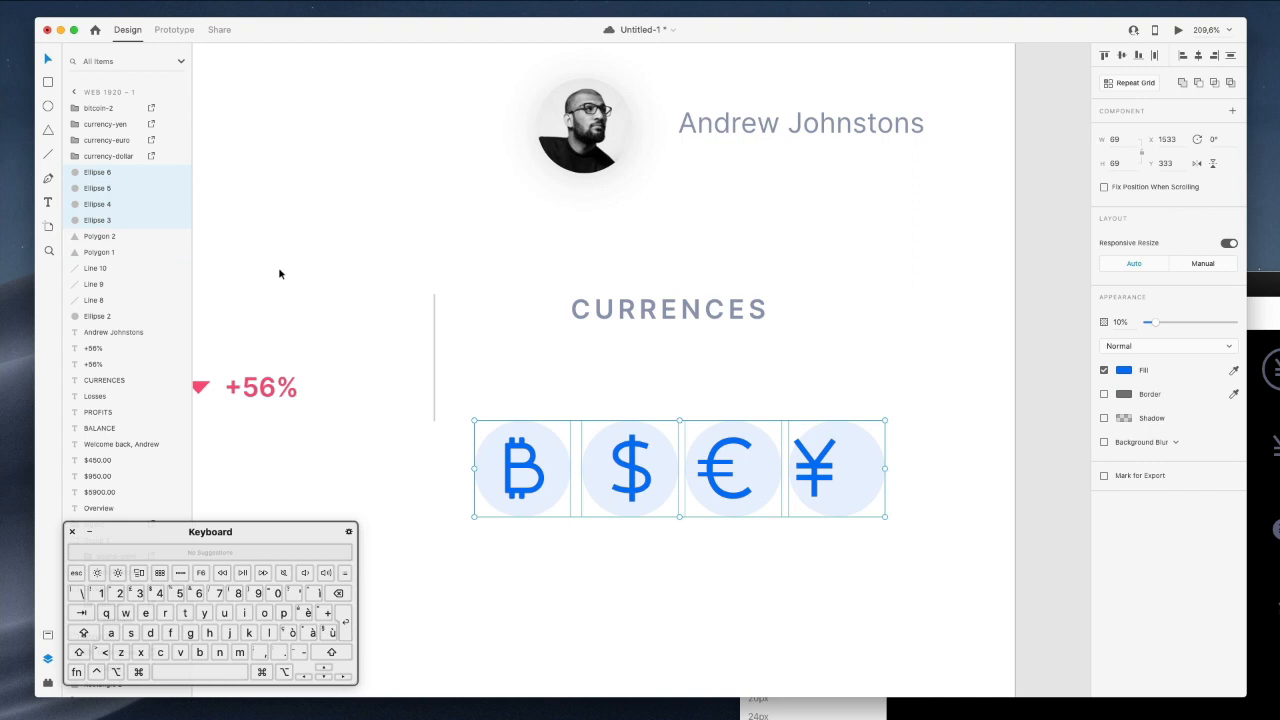
Centre the yen and euro signs on their circles with even spacing.
left_click(832, 396)
scroll(830, 392, "down", 5)
left_click_drag(813, 380, 835, 376)
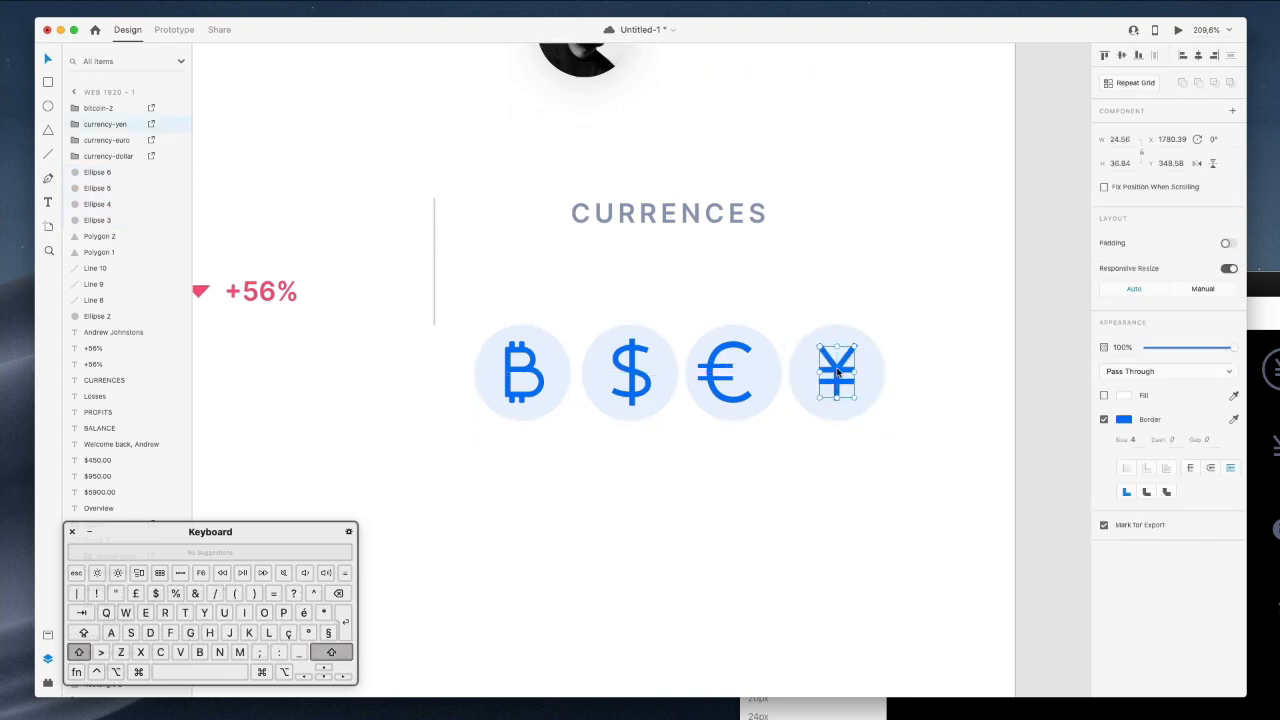
left_click(712, 371)
left_click(711, 368)
left_click_drag(725, 367, 714, 370)
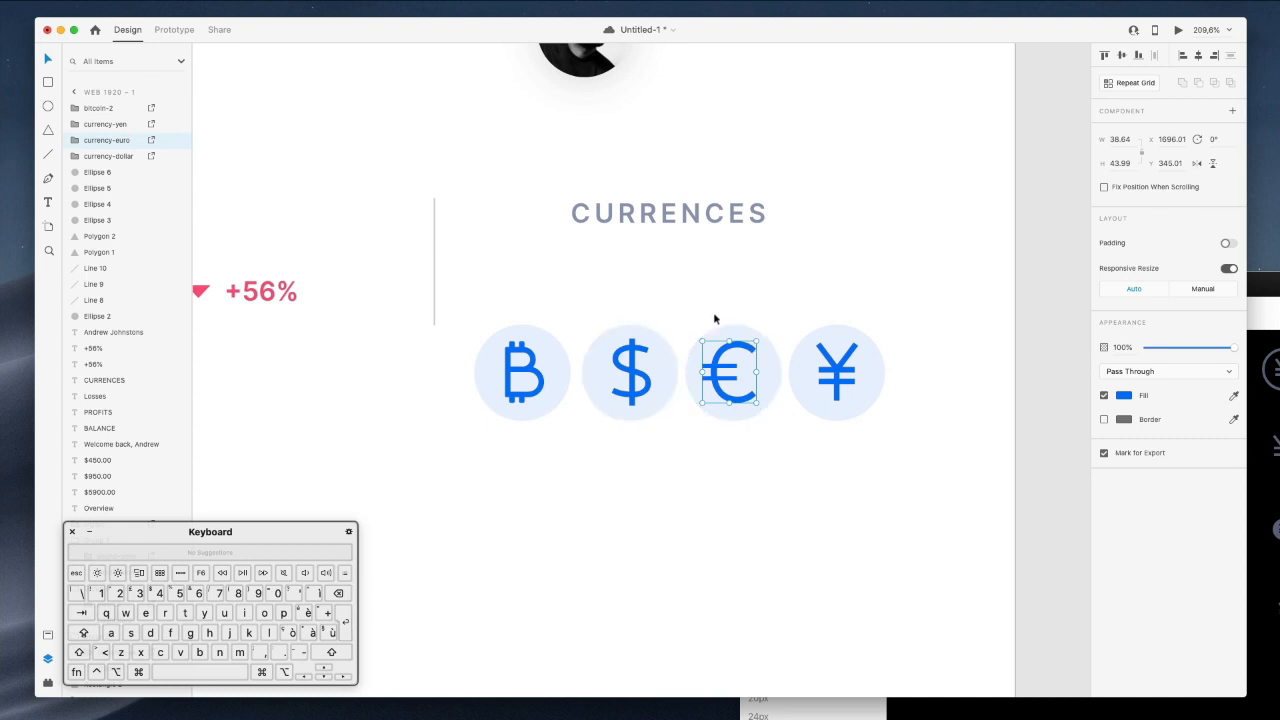
Group each of the bitcoin, dollar, euro and yen signs with its circle.
left_click_drag(486, 315, 551, 402)
key("super+g")
left_click_drag(586, 313, 643, 389)
key("super+g")
left_click_drag(698, 302, 764, 402)
key("super+g")
left_click_drag(804, 308, 901, 422)
key("super+g")
left_click_drag(546, 305, 940, 462)
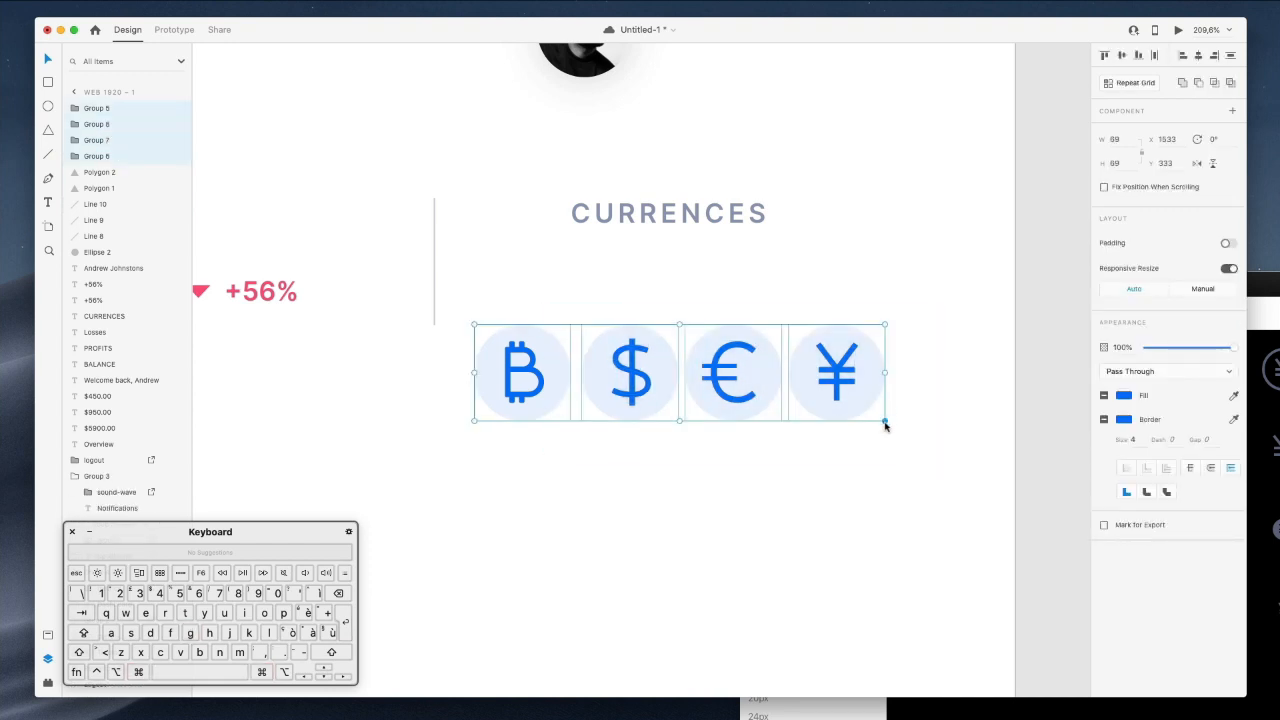
Resize the currency icon set to 48 px and move it under CURRENCES.
left_click_drag(885, 425, 770, 387)
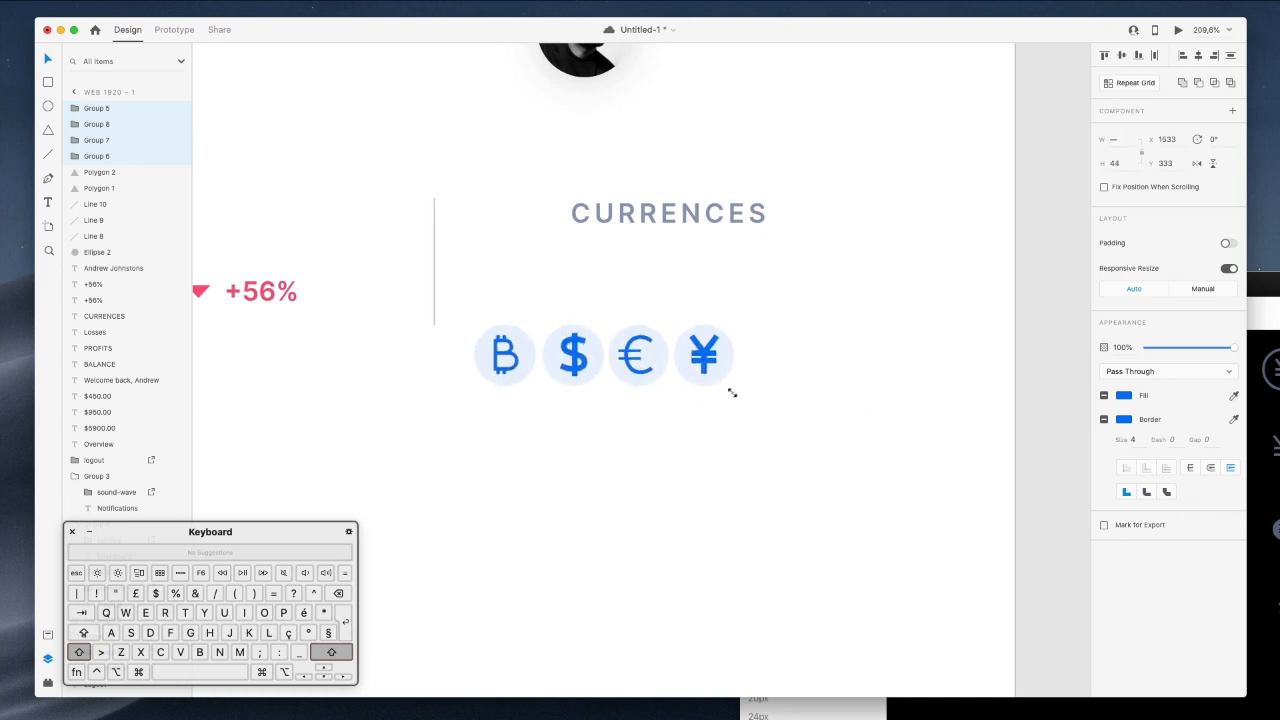
mouse_move(675, 384)
left_mouse_down()
mouse_move(597, 351)
mouse_move(788, 420)
mouse_move(1006, 471)
mouse_move(718, 411)
mouse_move(697, 411)
mouse_move(894, 449)
mouse_move(629, 411)
mouse_move(829, 443)
mouse_move(668, 404)
left_mouse_up()
left_click_drag(605, 368, 696, 306)
scroll(774, 403, "up", 2)
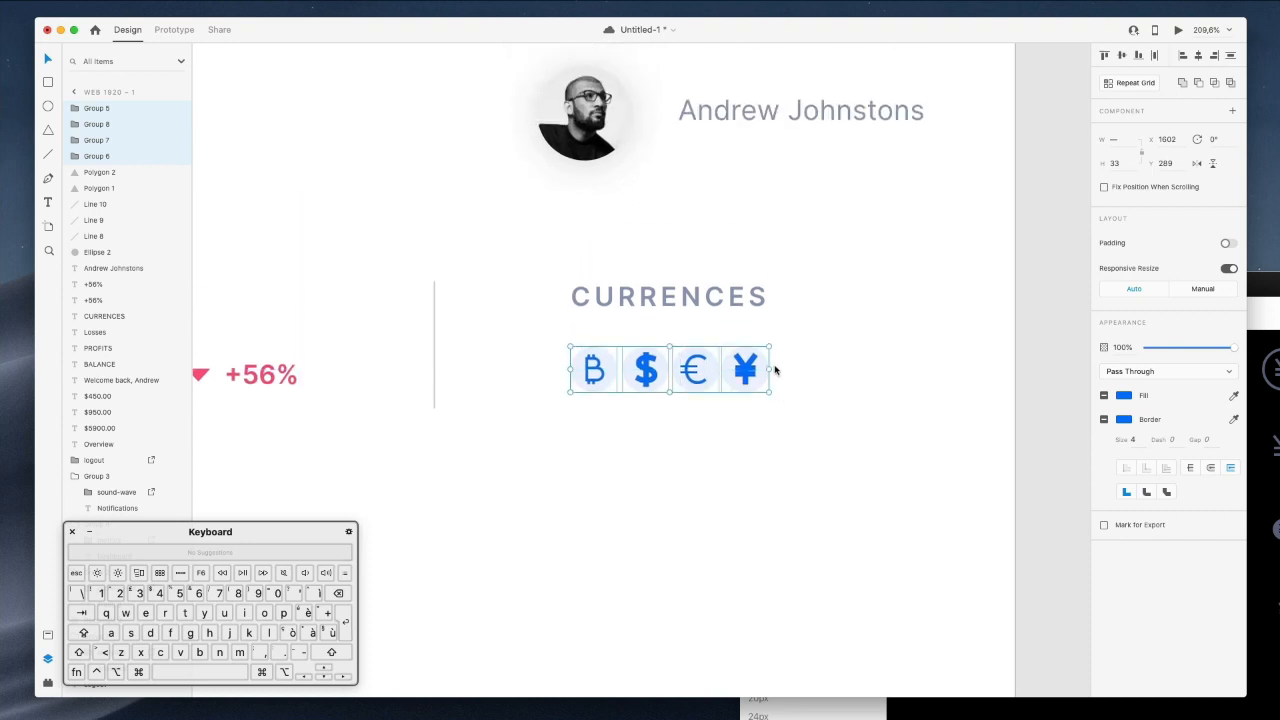
Move the yen icon right and distribute the four icons horizontally.
left_click(745, 370)
left_click_drag(745, 370, 801, 370)
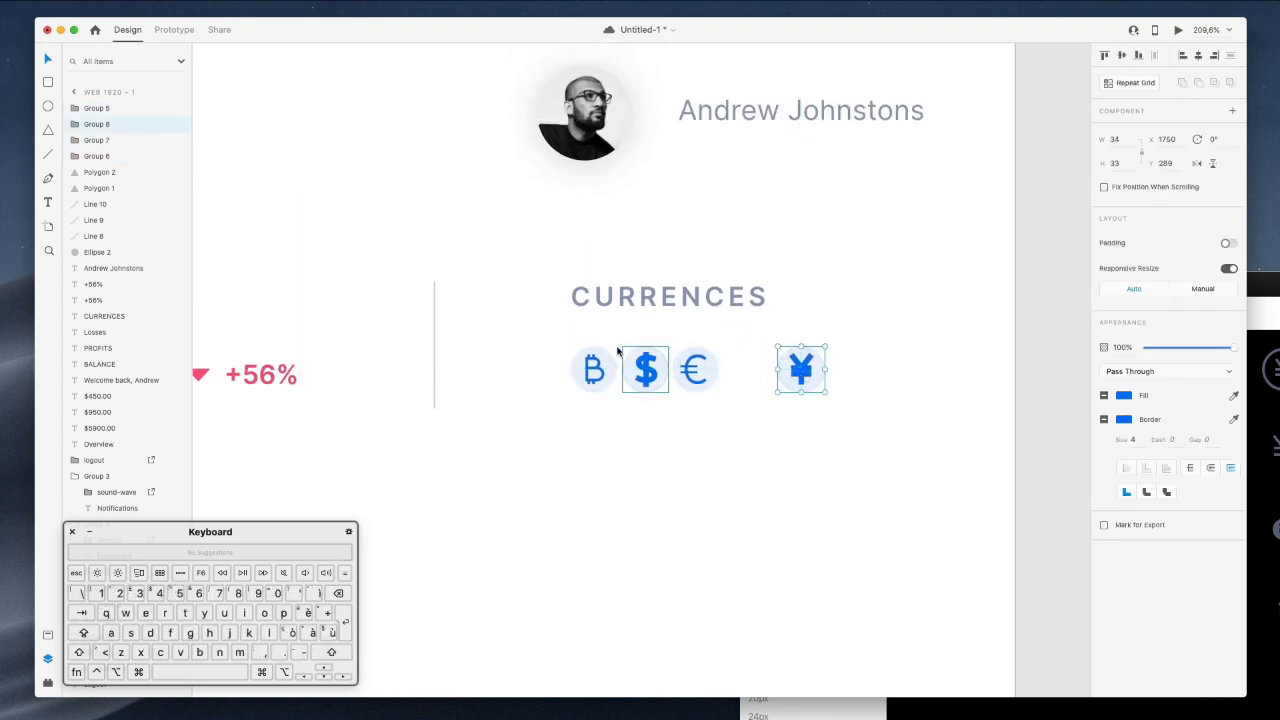
left_click_drag(550, 341, 992, 400)
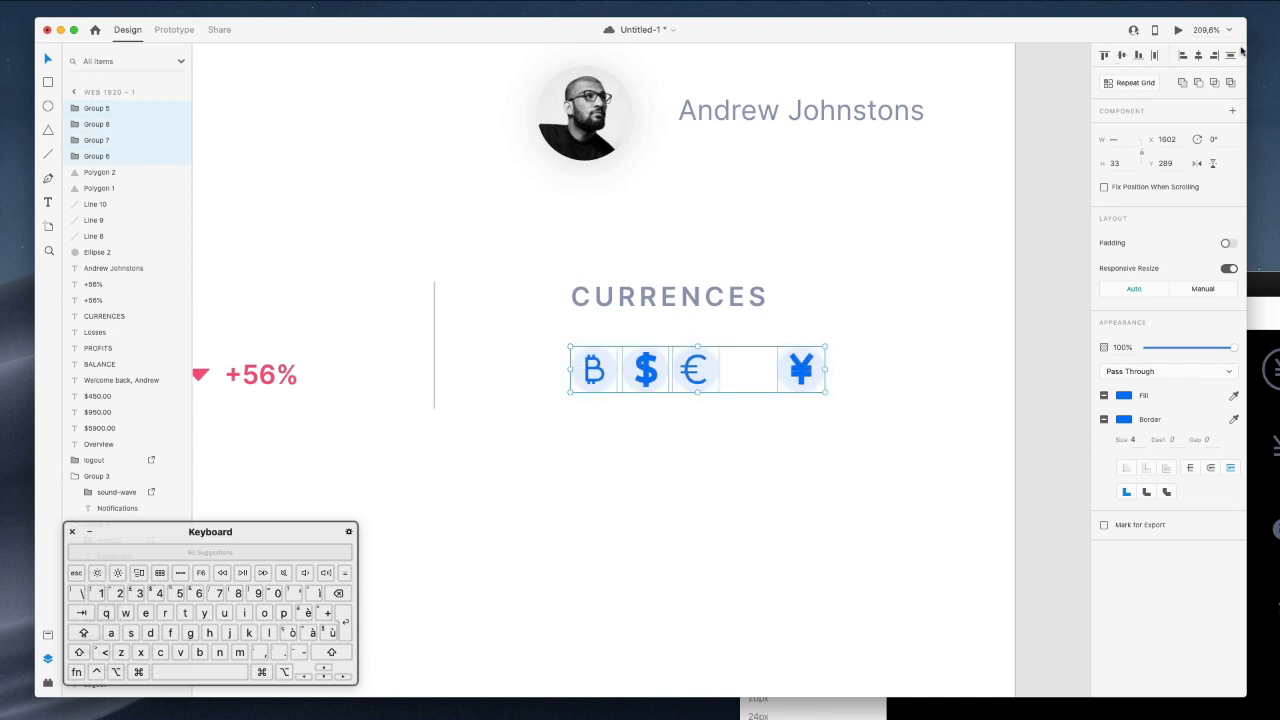
left_click(1150, 58)
left_click(862, 307)
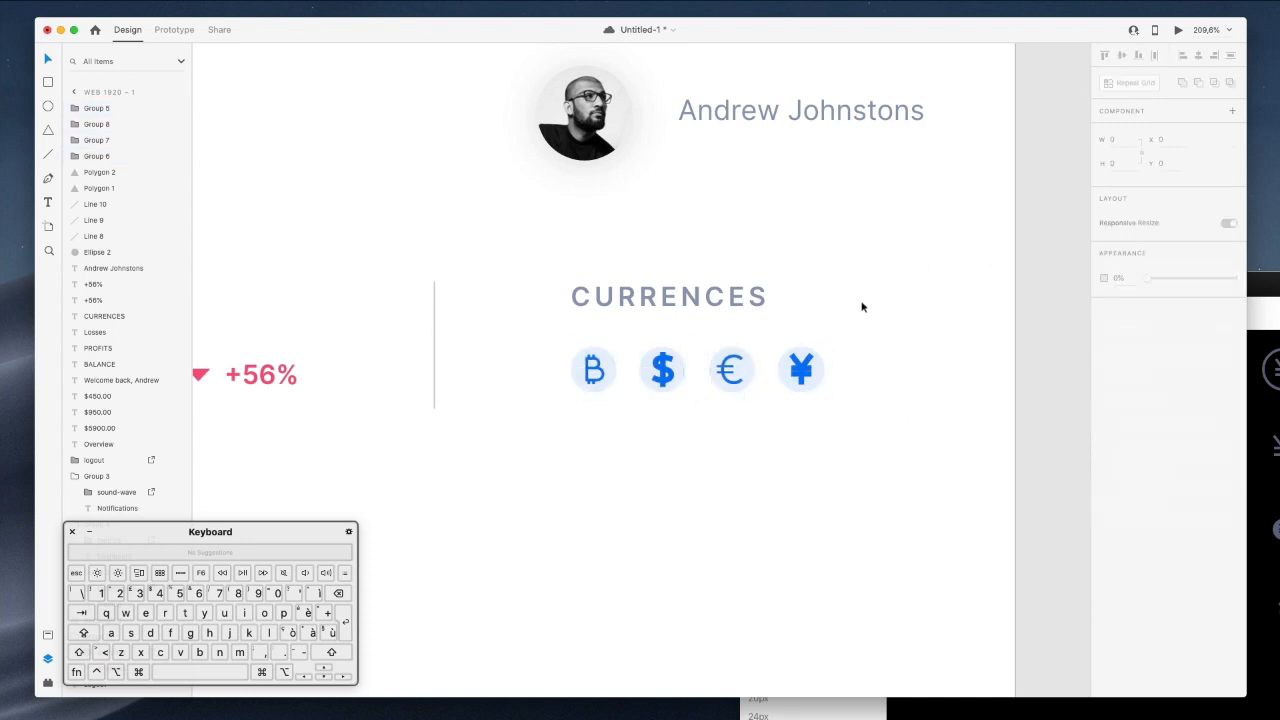
Thin the dollar icon's two strokes from a 4 to a 3 px border.
left_click(661, 373)
double_click(663, 365)
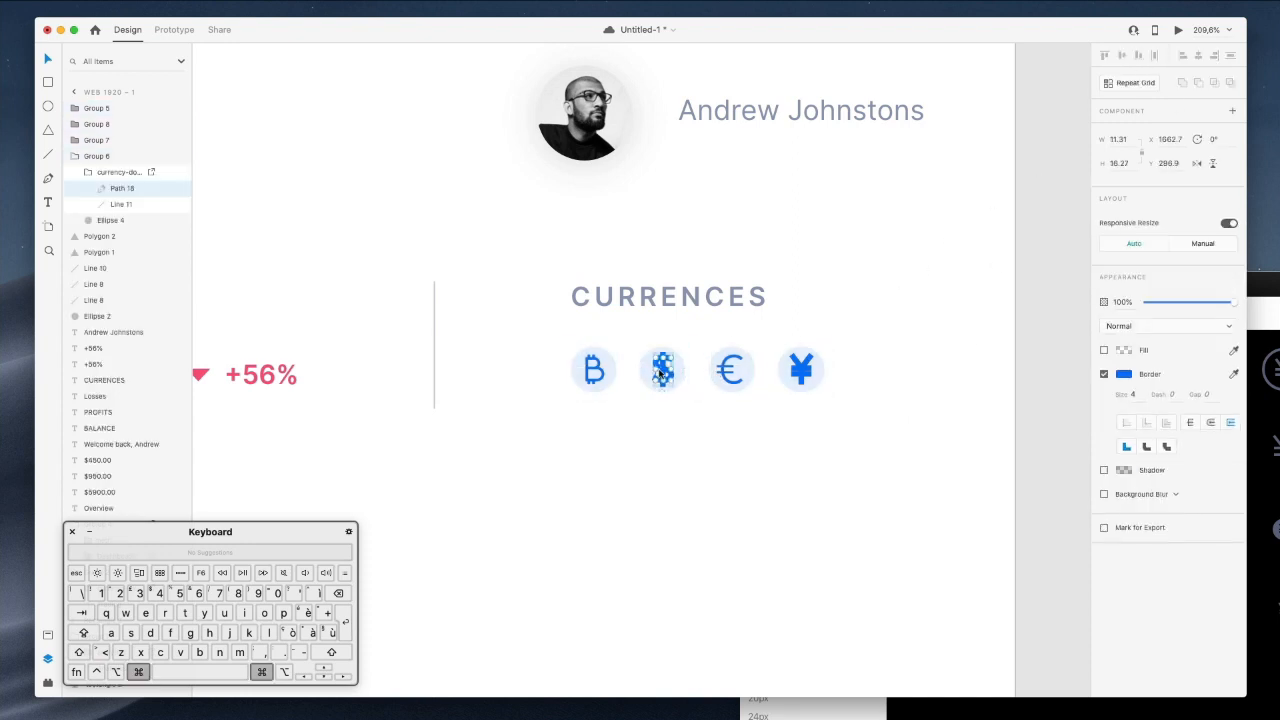
left_click_drag(647, 337, 674, 394)
key("super+z")
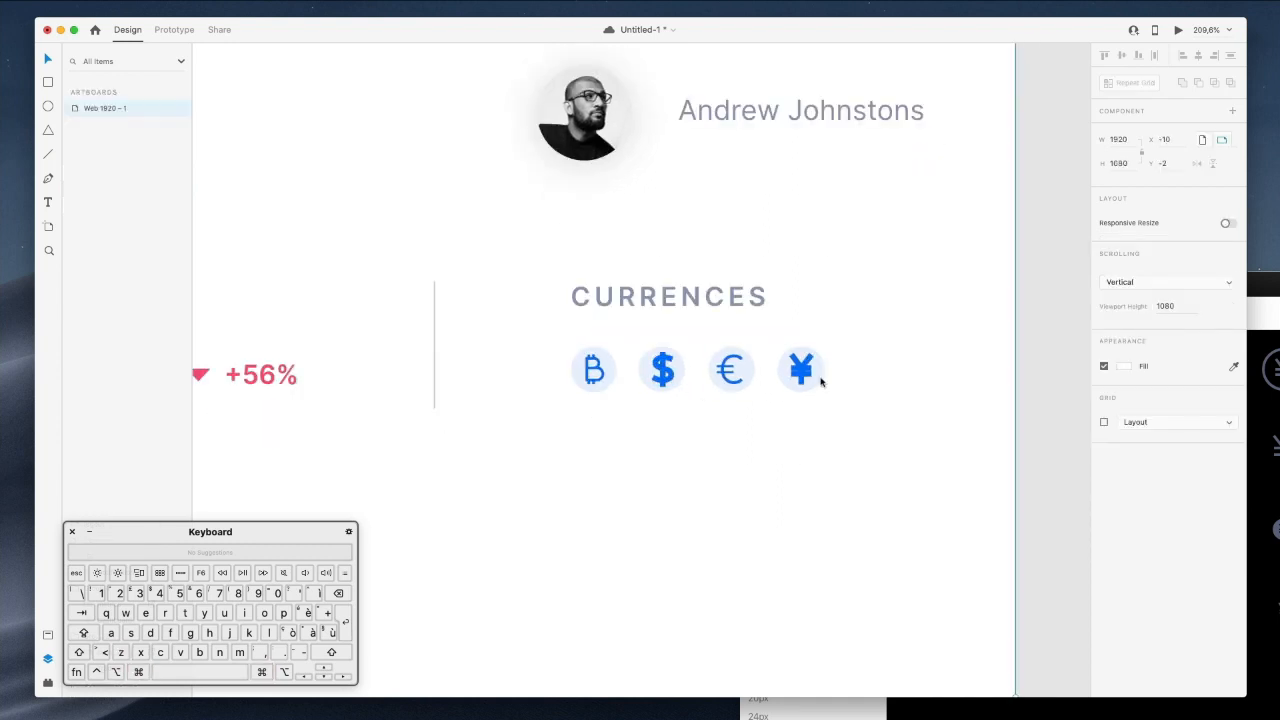
left_click(1062, 363)
left_click_drag(639, 341, 666, 375)
key("super+z")
left_click(666, 373, "super")
left_click(663, 367, "shift+super")
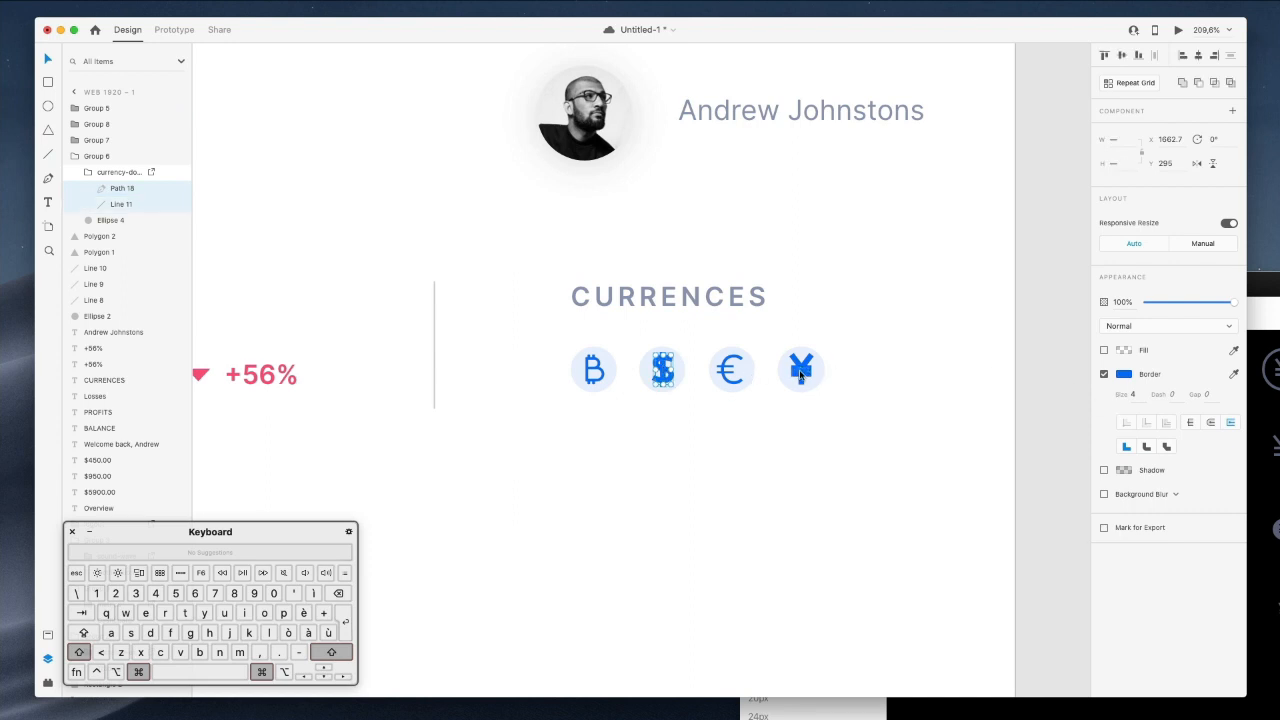
left_click(1137, 394)
key("Down")
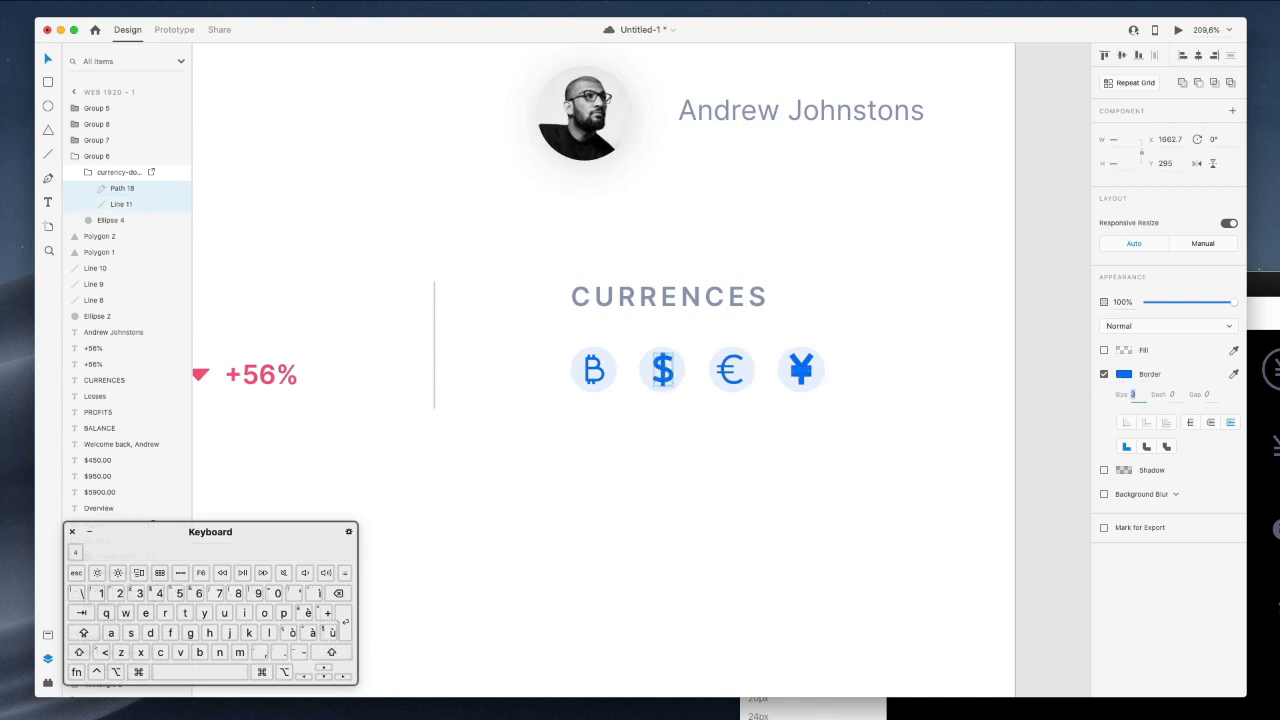
left_click(1030, 343)
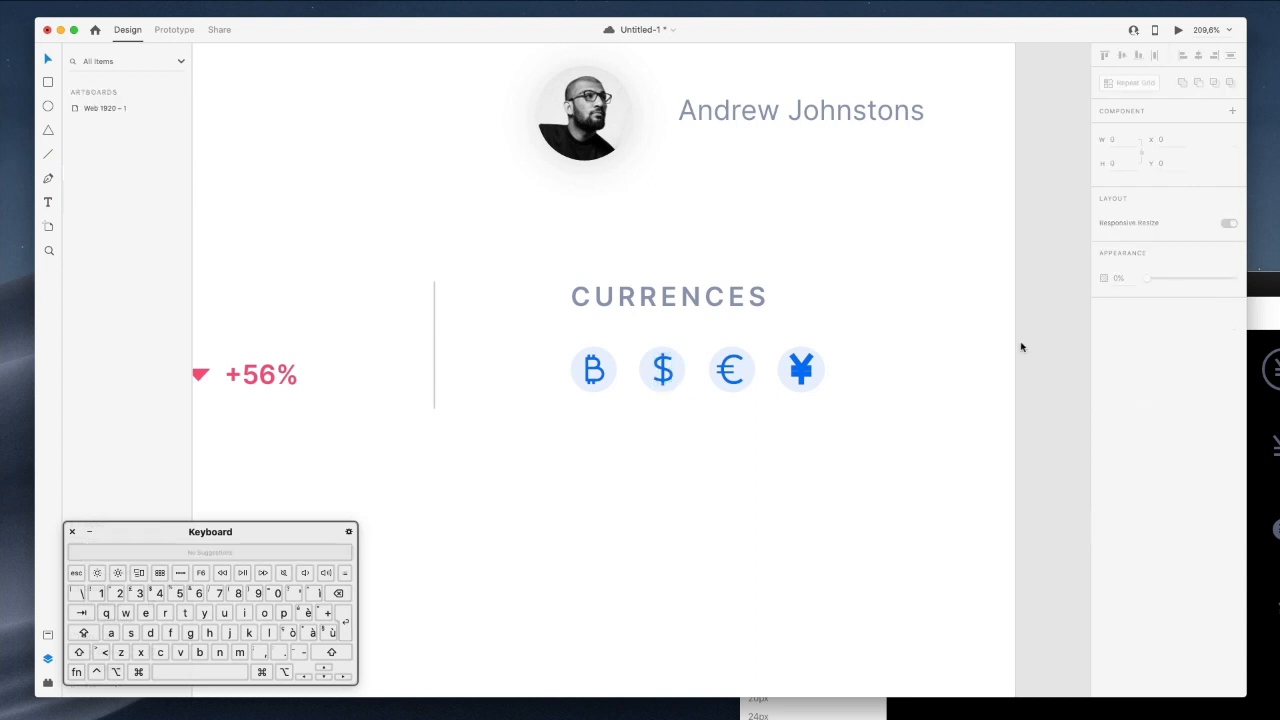
Select the four strokes inside the yen icon, leaving its background circle out.
scroll(905, 367, "up", 4)
left_click_drag(854, 344, 790, 370)
key("super+z")
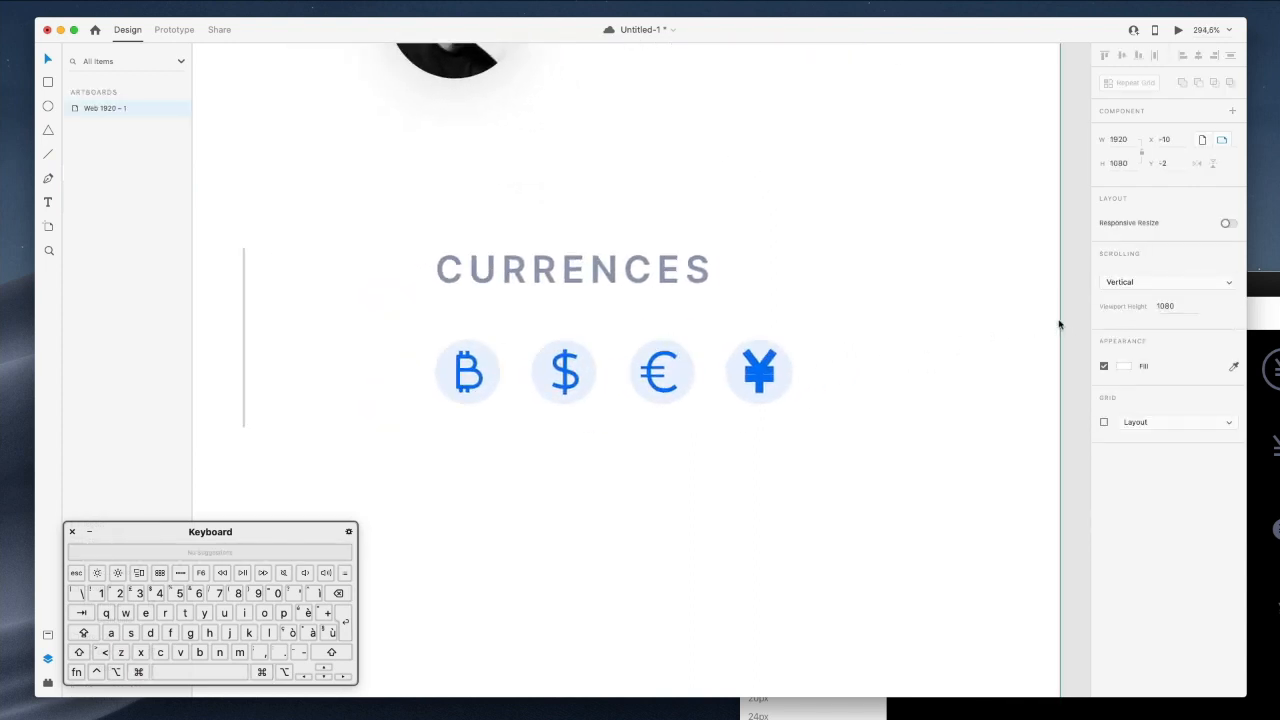
left_click_drag(1073, 321, 733, 430)
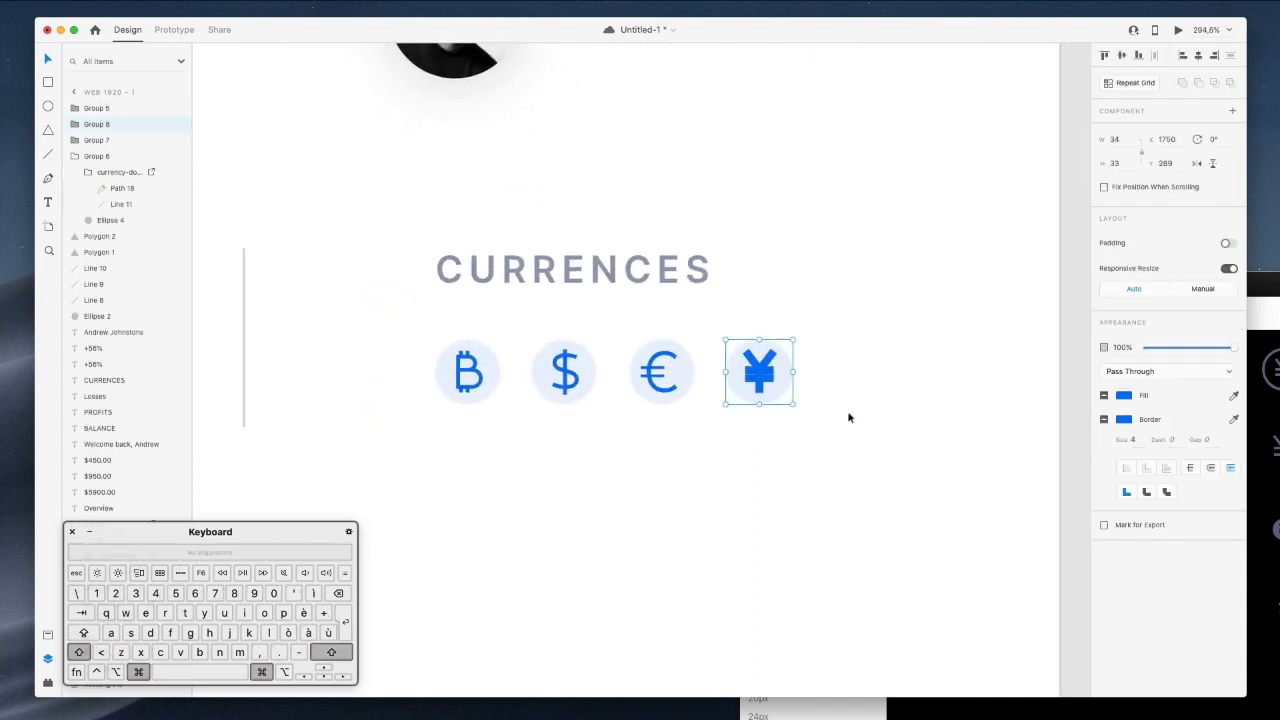
left_click_drag(831, 410, 811, 406)
key("super+z")
left_click(786, 387, "shift+super")
left_click(829, 349)
left_click(757, 379, "super")
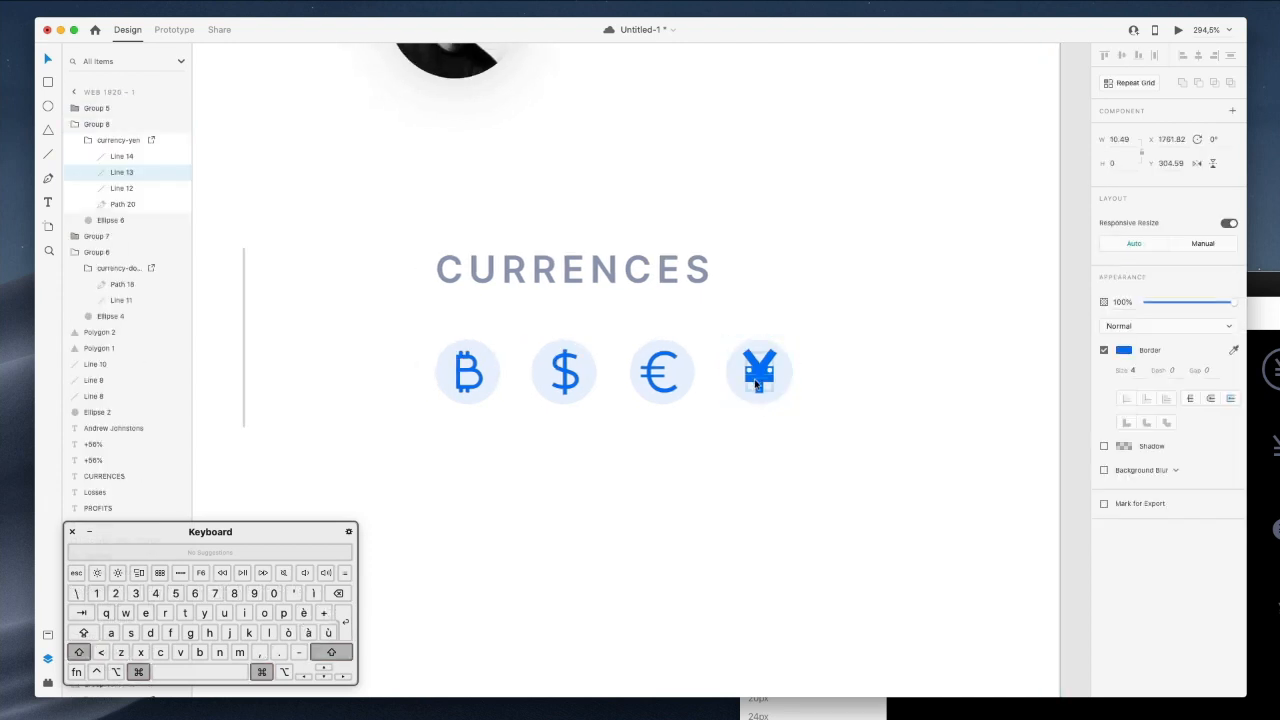
left_click(757, 382, "shift+super")
left_click(757, 378, "shift+super")
left_click(758, 390, "shift+super")
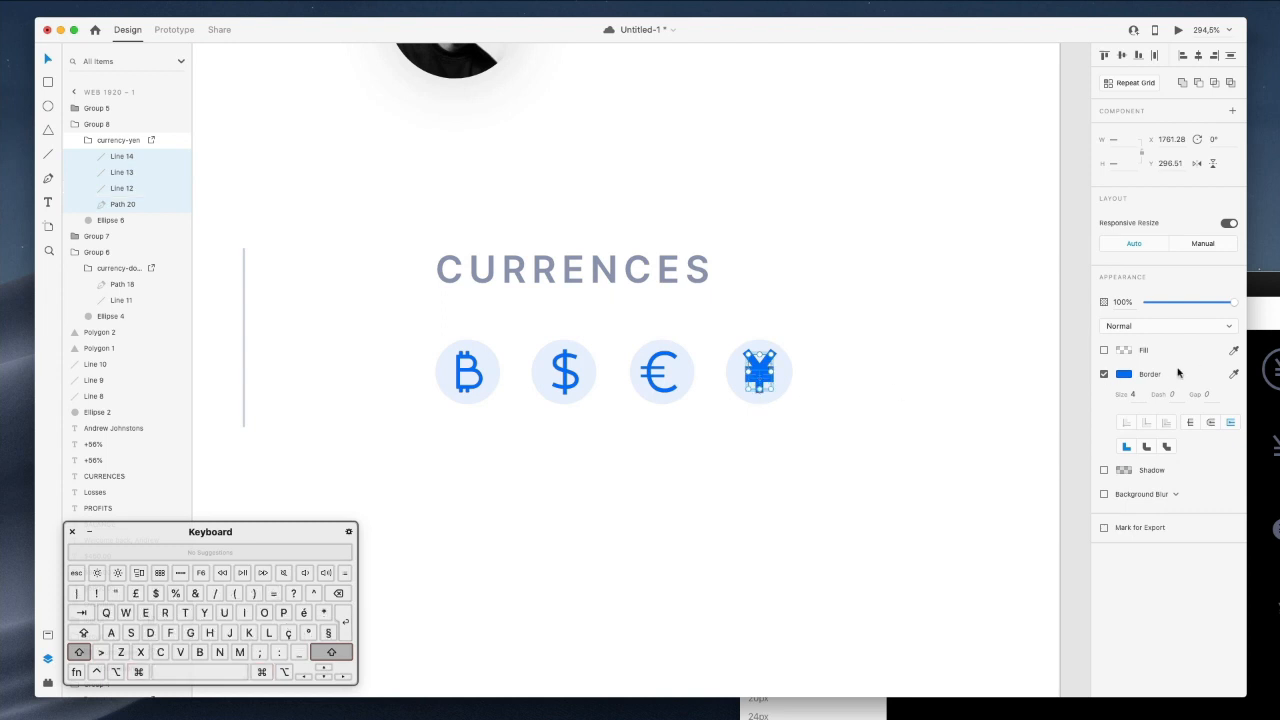
Set the yen strokes' border size to 2.
left_click(1133, 394)
type("2")
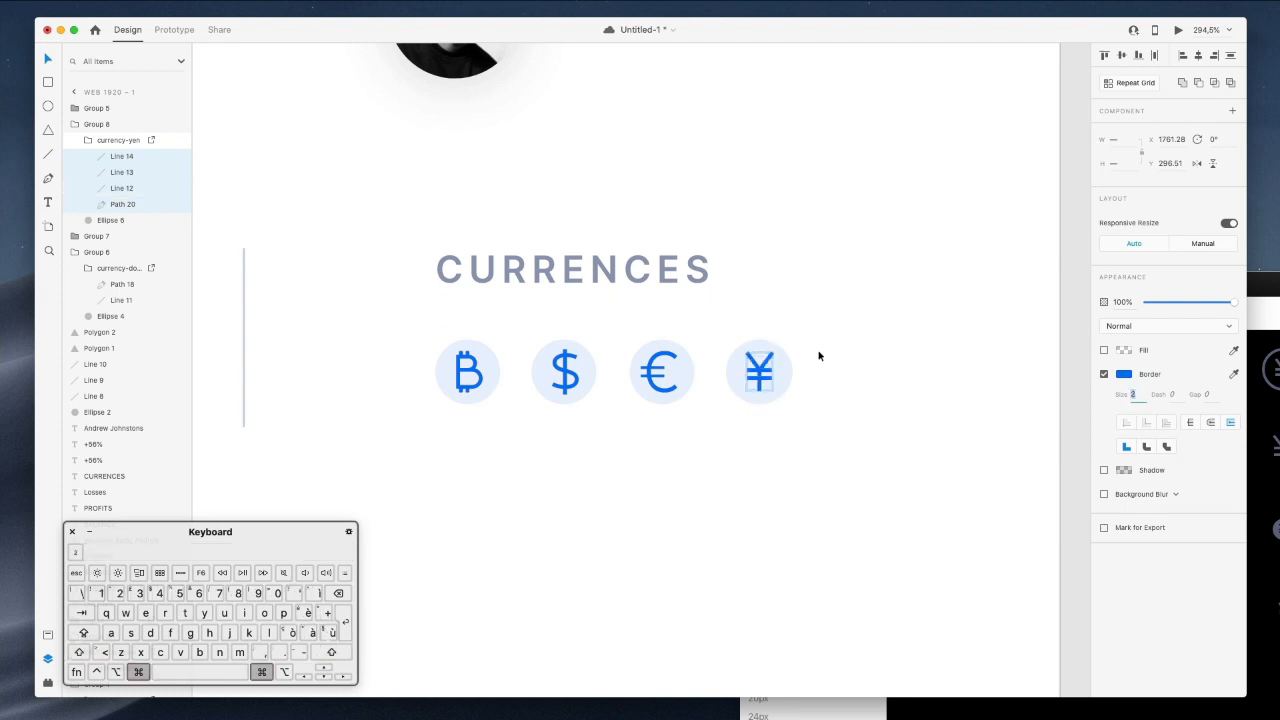
scroll(820, 357, "down", 5)
left_click(951, 336)
scroll(951, 336, "down", 5)
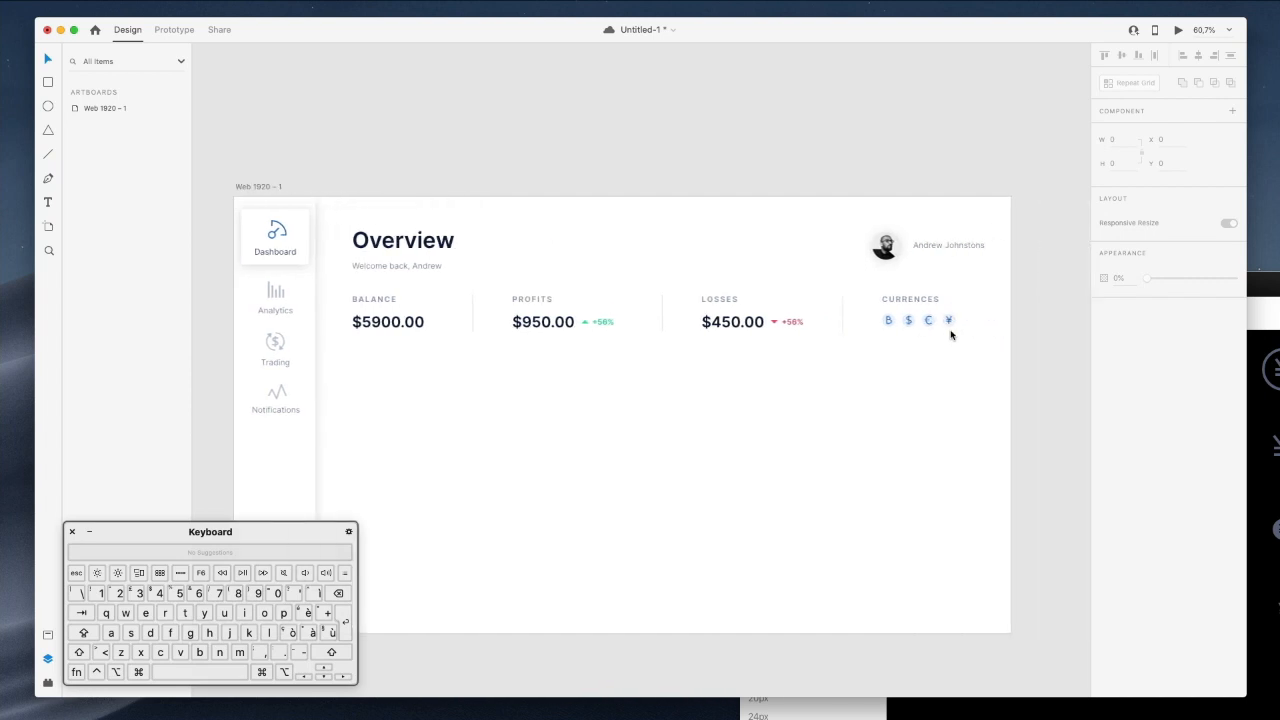
Insert the missing I so the CURRENCES heading reads CURRENCIES.
left_click(909, 302, "super")
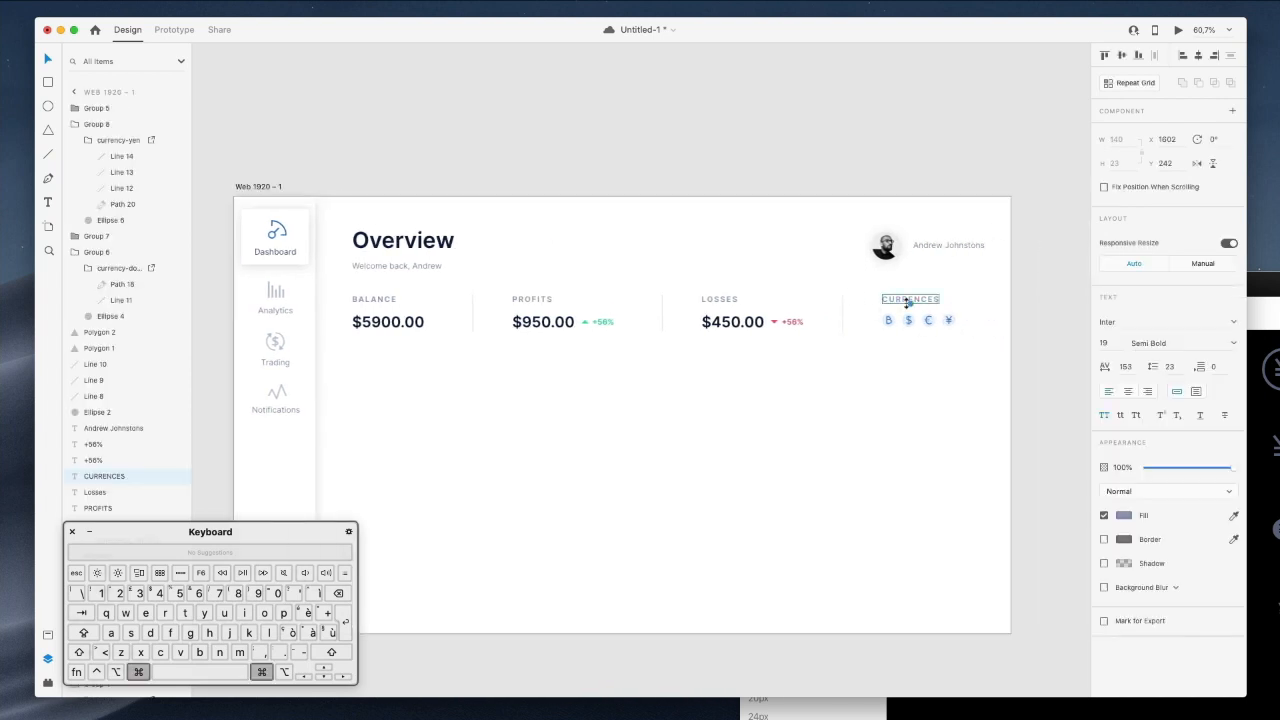
double_click(925, 302)
left_click(926, 300)
type("I")
left_click(970, 291)
left_click(1001, 300)
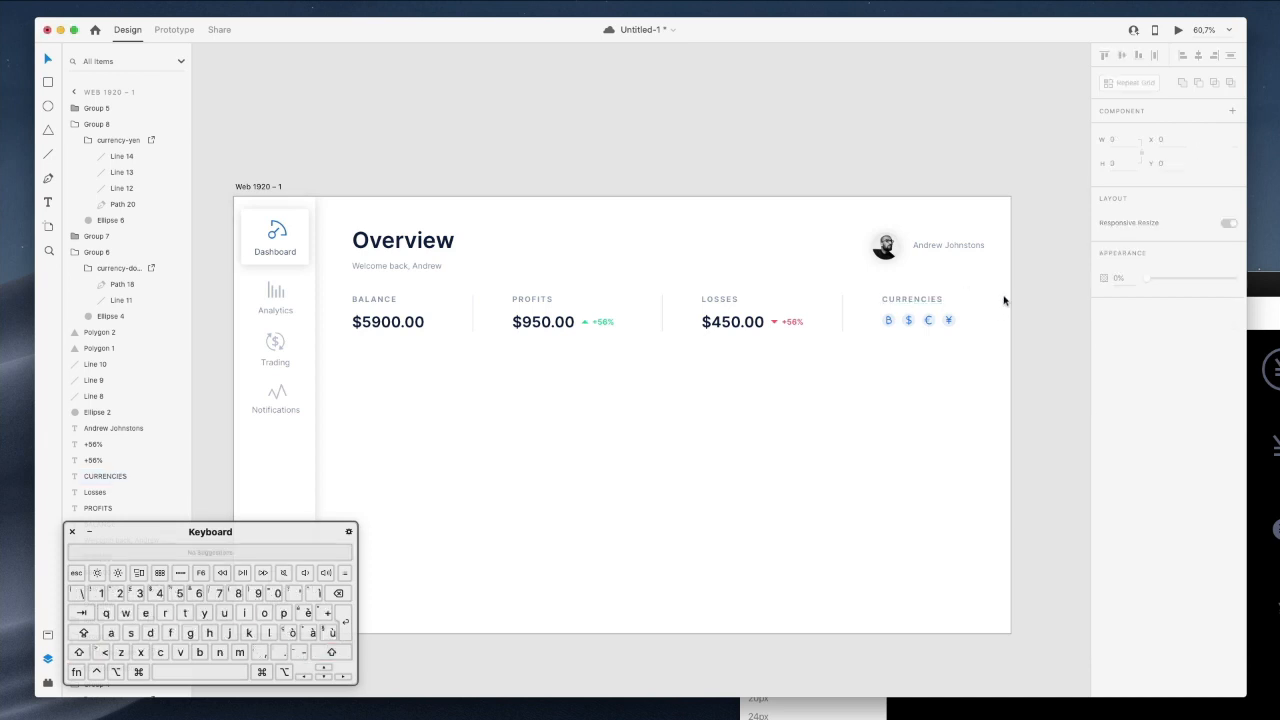
scroll(1030, 296, "left", 3)
scroll(1030, 298, "down", 5)
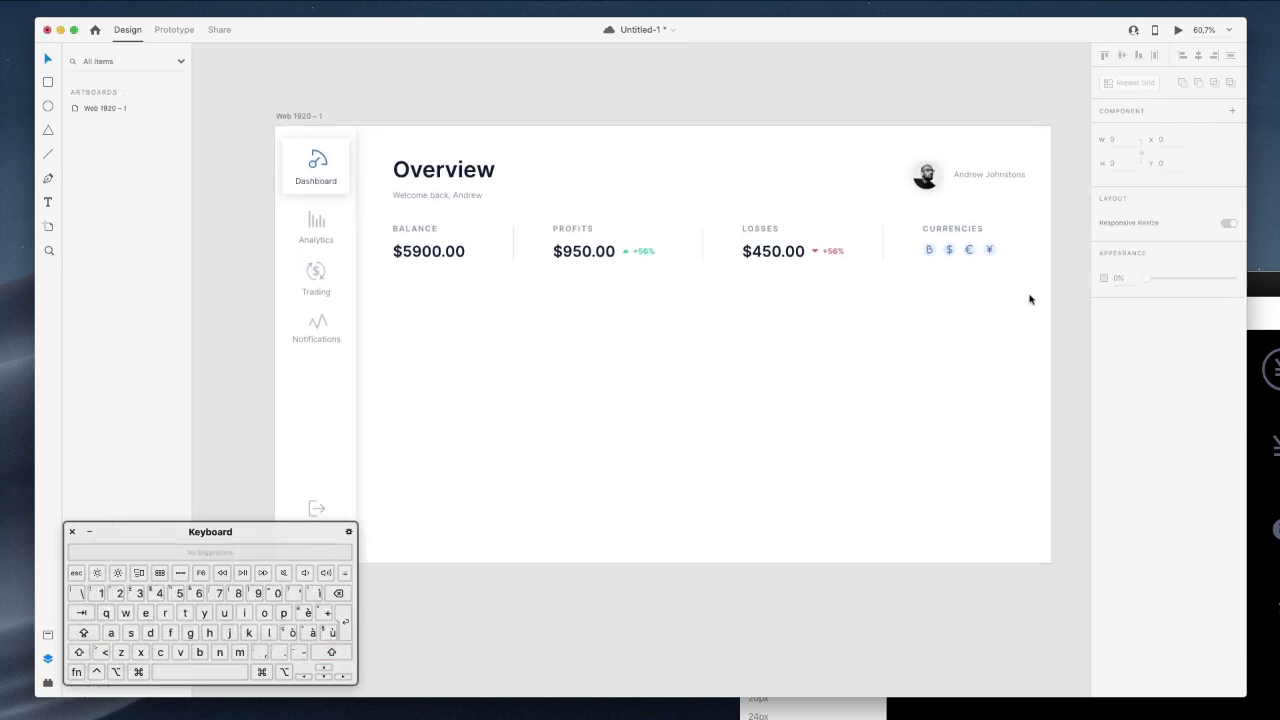
scroll(648, 312, "up", 1)
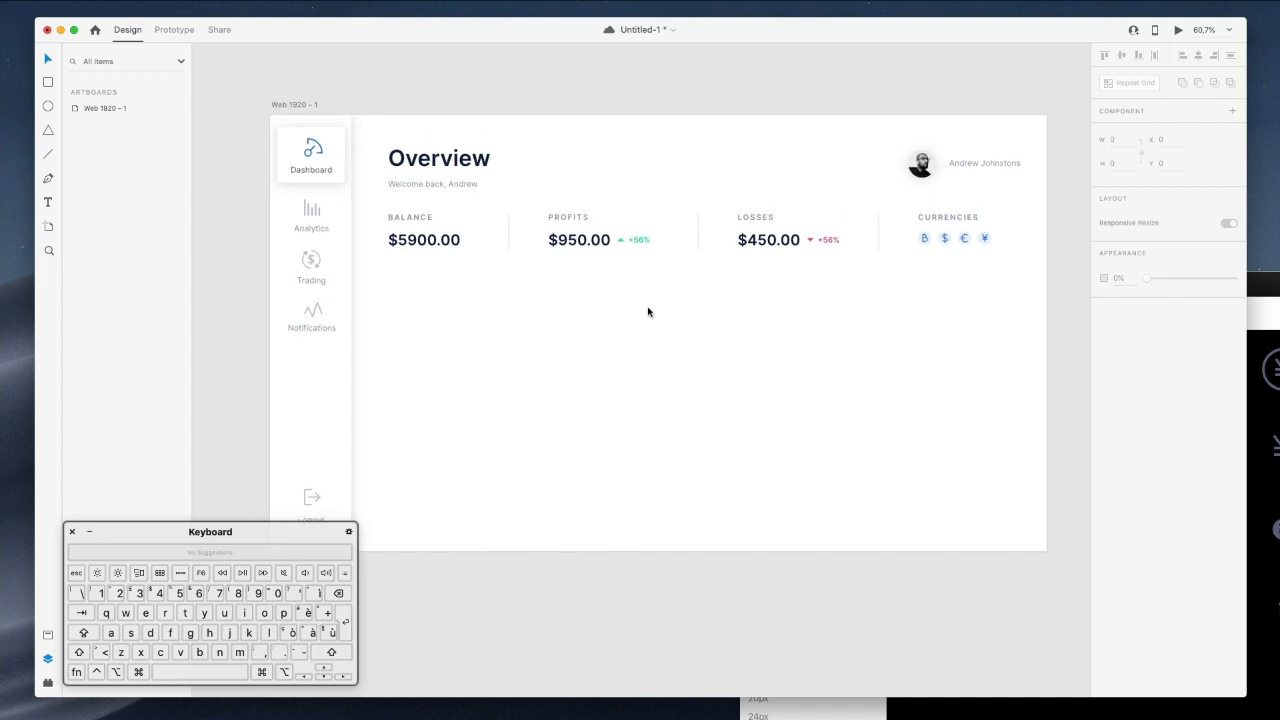
scroll(648, 312, "down", 3)
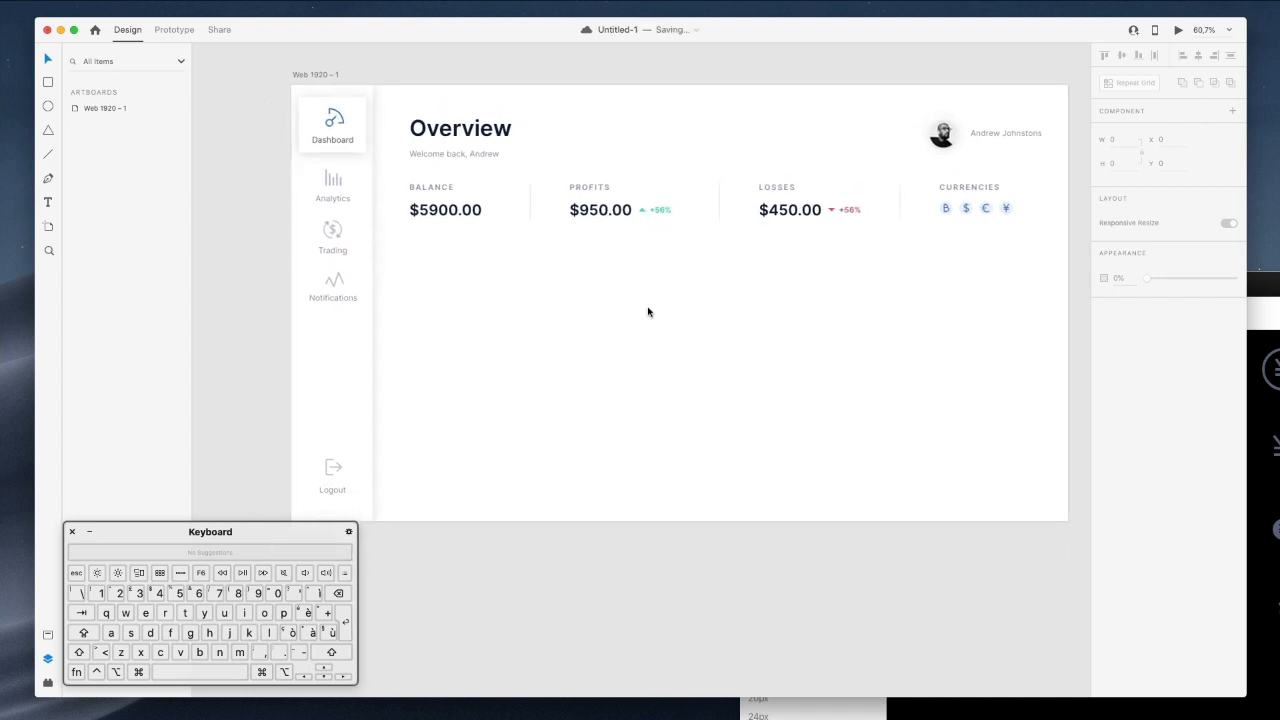
Select the $5900.00, $950.00 and $450.00 price figures and open their font weight list.
left_click(449, 213, "shift+super")
left_click(604, 214, "shift+super")
left_click(798, 216, "shift+super")
left_click(1146, 346)
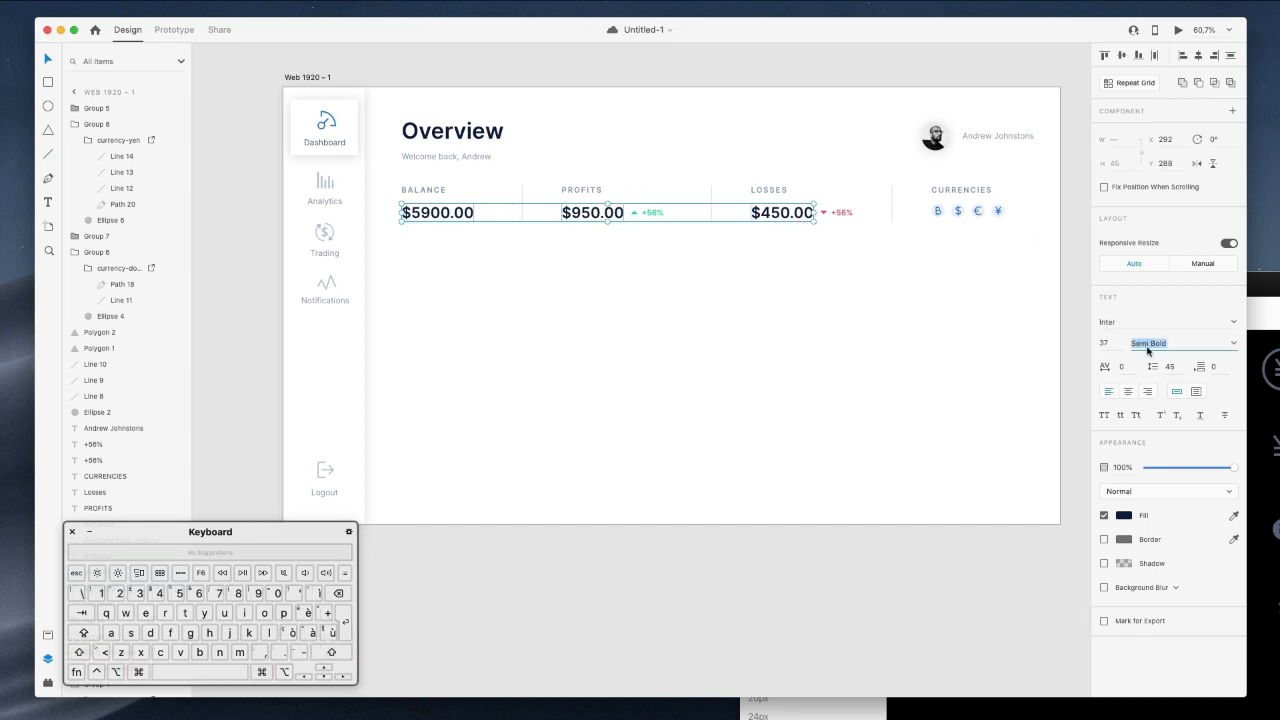
left_click(1234, 344)
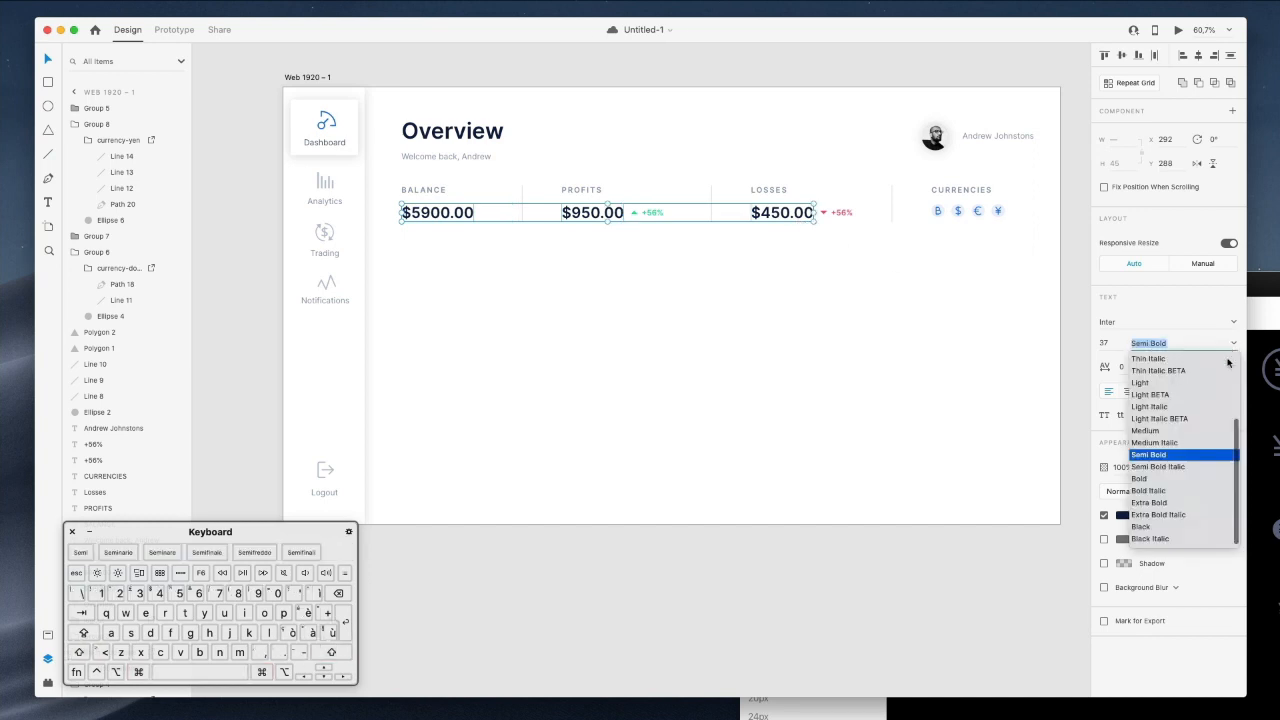
Change the three price figures to Inter Medium, after briefly trying Light.
left_click(1141, 383)
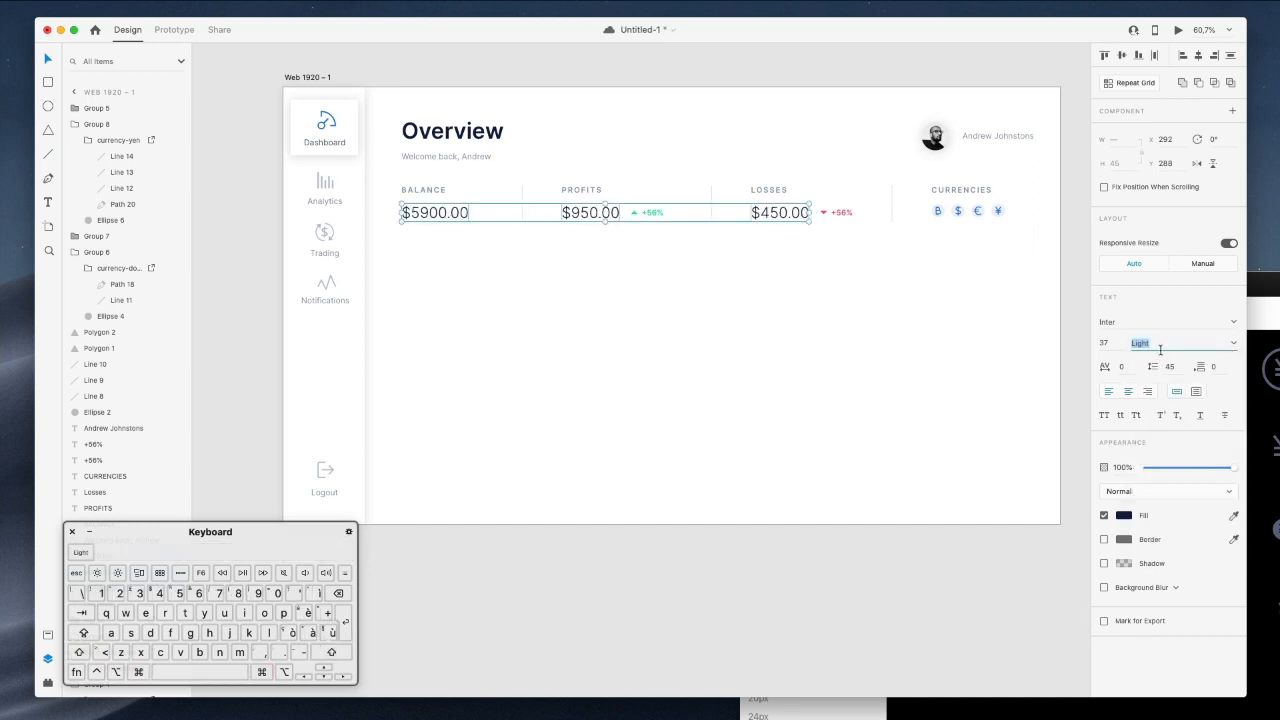
left_click(1232, 346)
left_click(1143, 431)
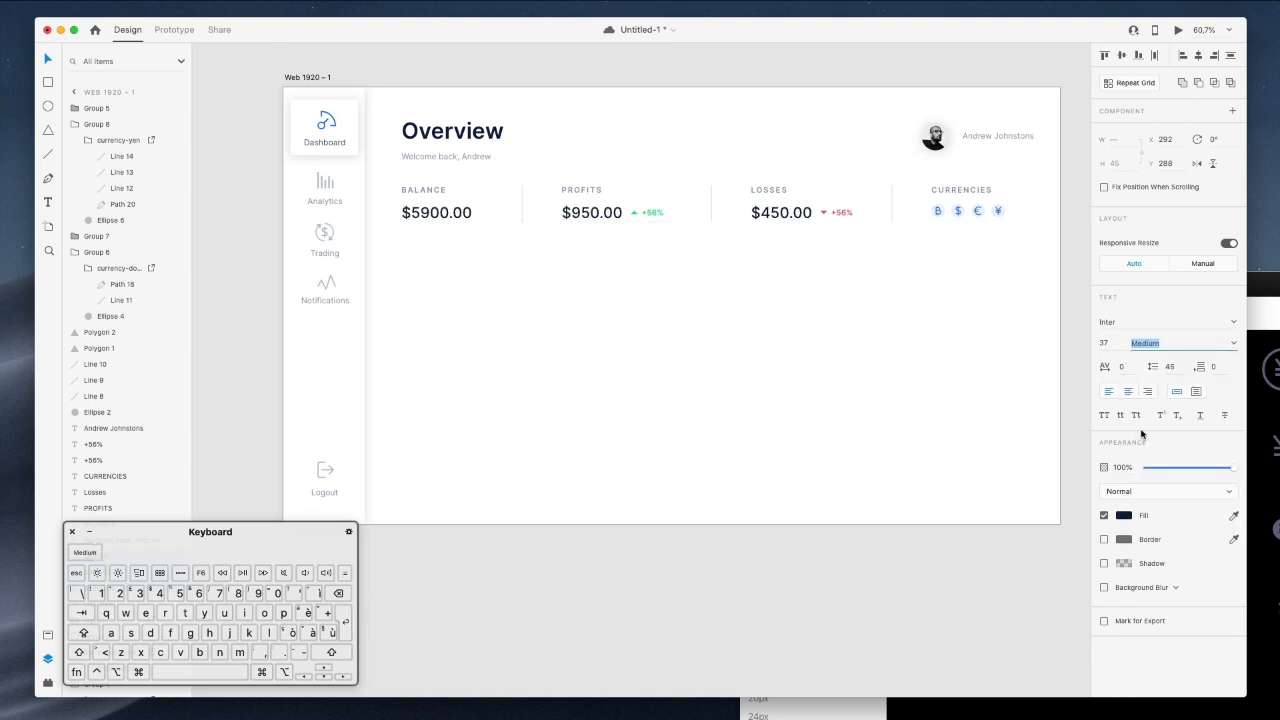
left_click(630, 598)
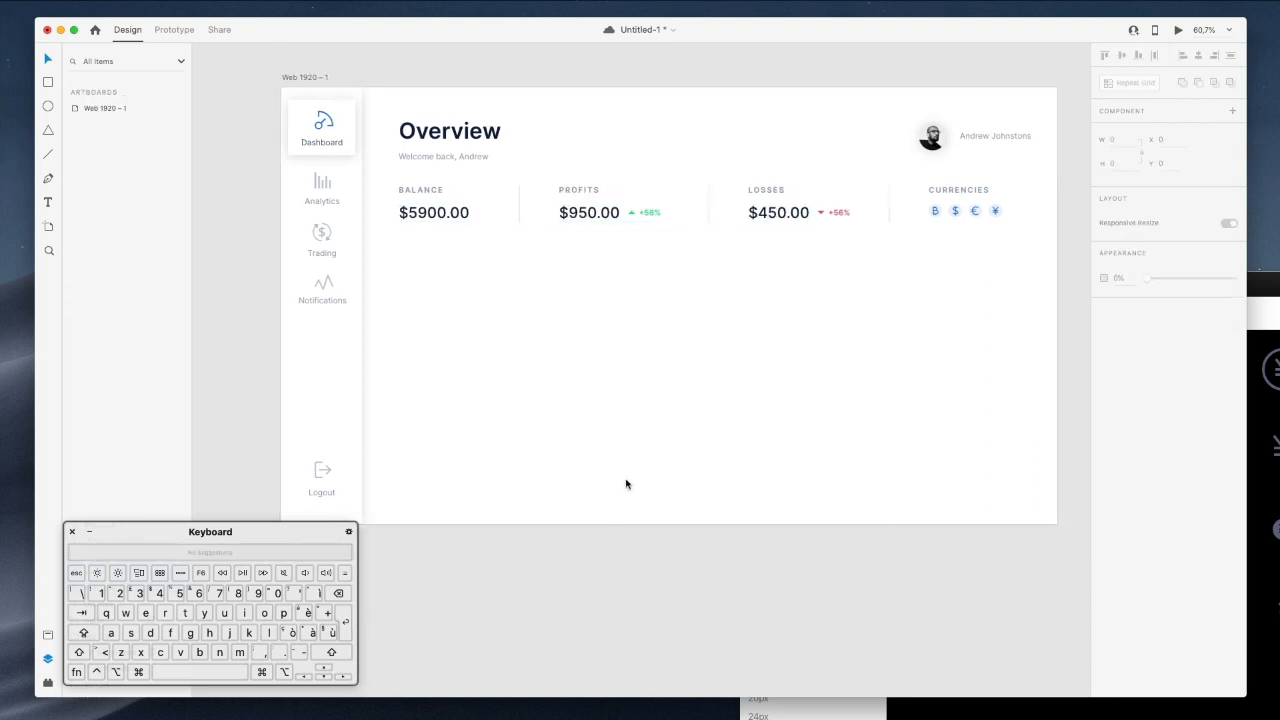
scroll(626, 484, "right", 3)
scroll(620, 470, "up", 2)
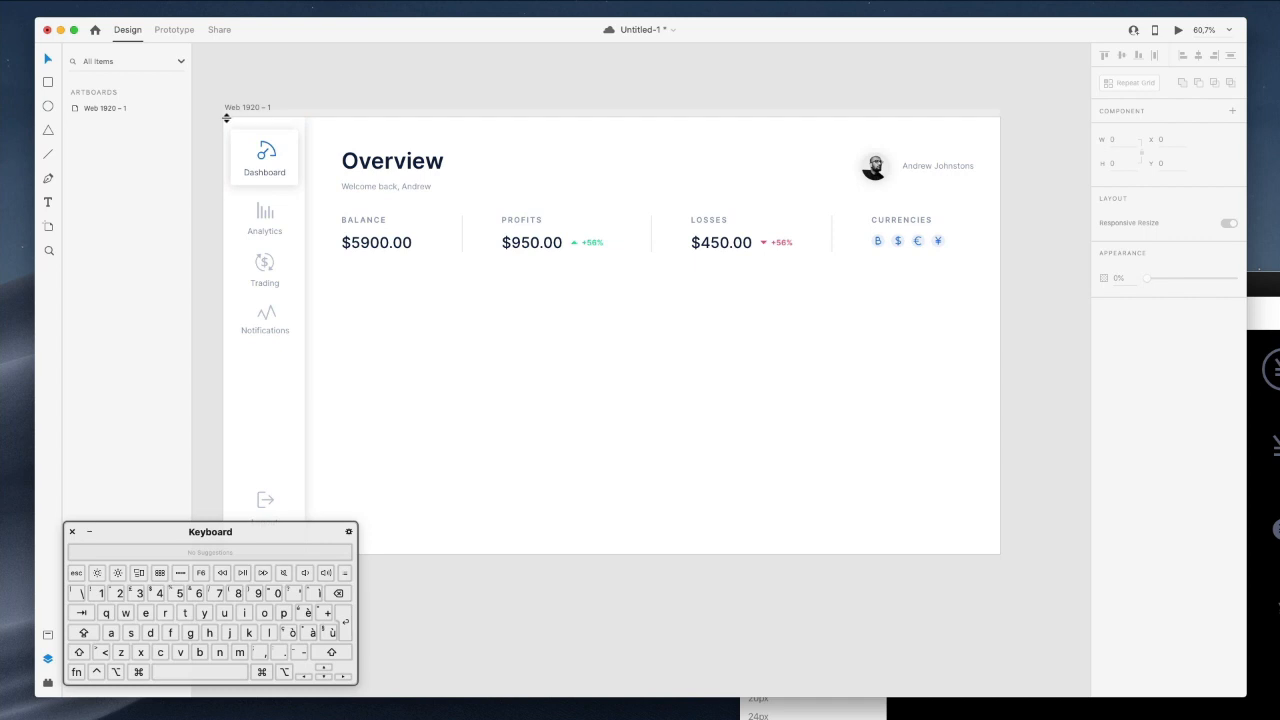
right_click(343, 127)
Fill the dashboard artboard background with the near-white grey #FAFBFC.
left_click(338, 130)
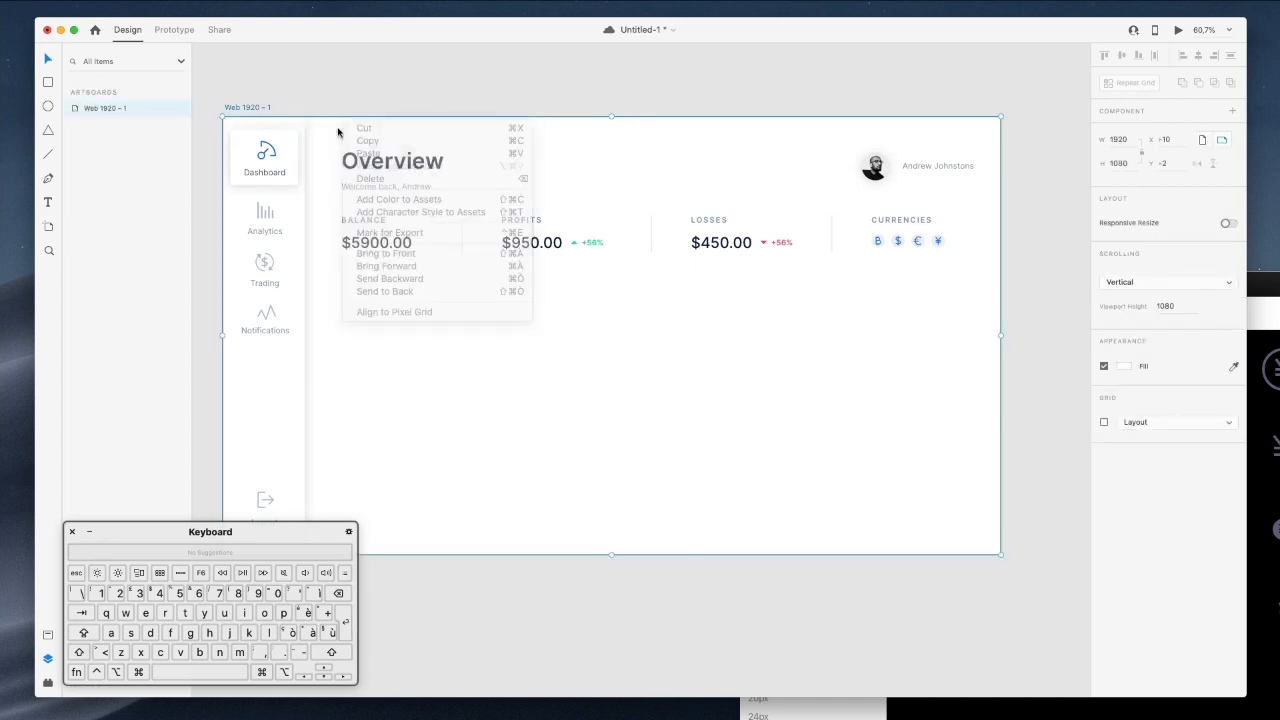
left_click(1120, 370)
left_click(1095, 420)
left_click(267, 150)
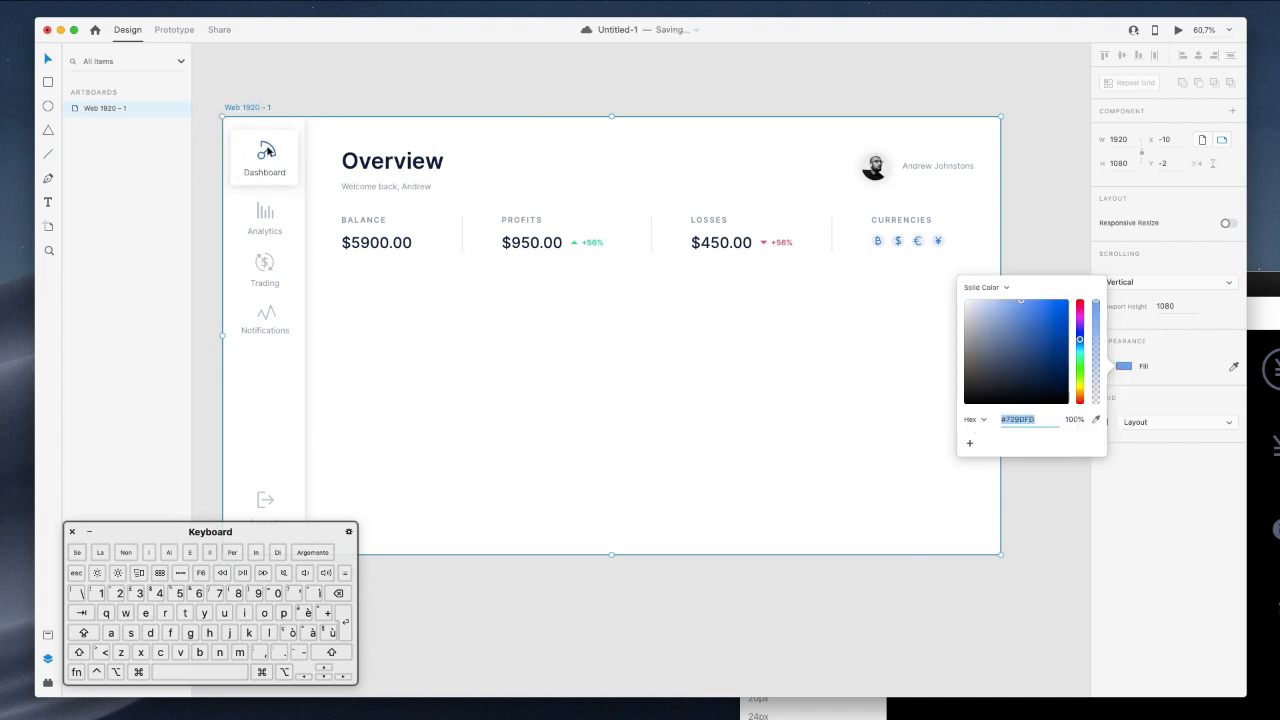
left_click(965, 307)
left_click(963, 306)
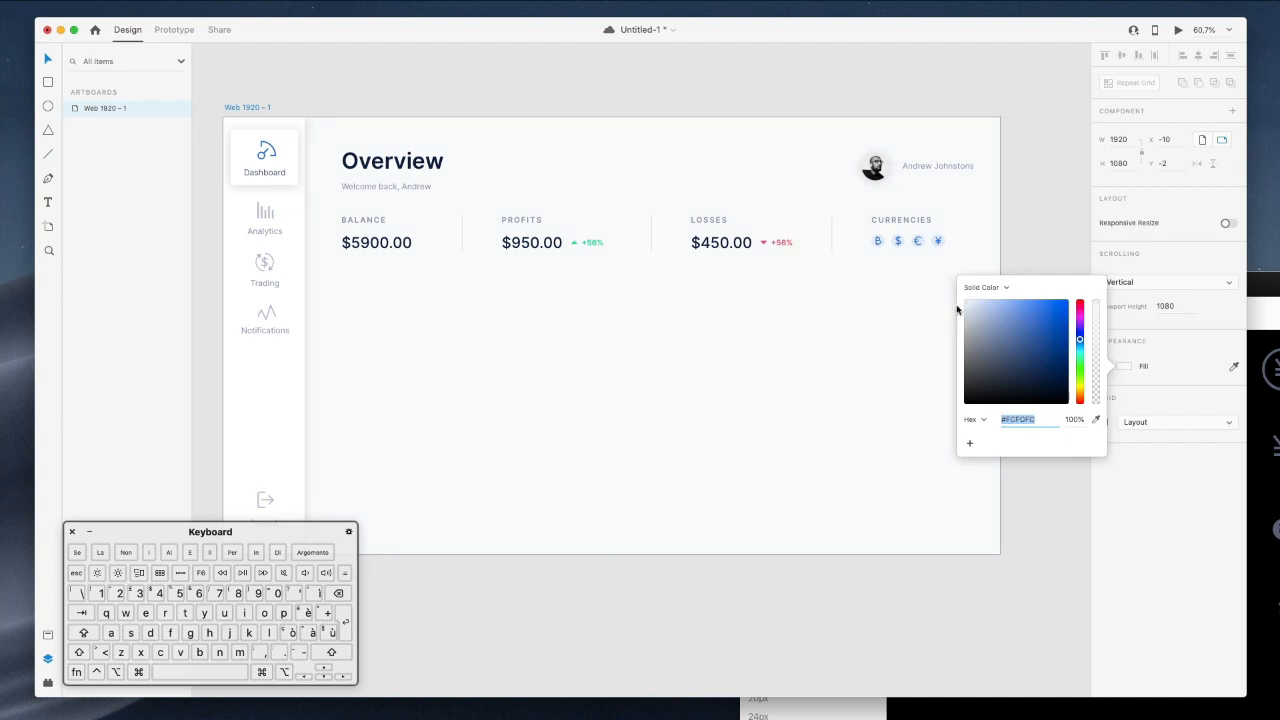
left_click(272, 373)
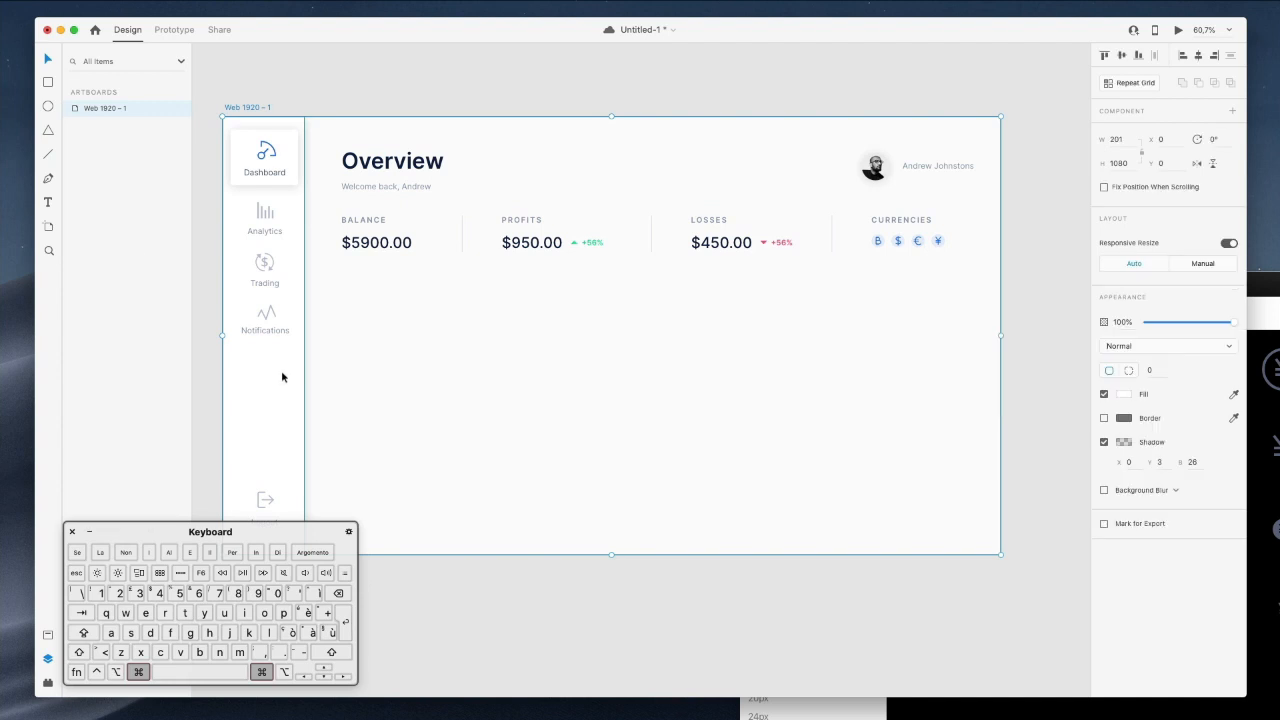
Lower the sidebar panel's shadow opacity from 16 to 12.
left_click(1124, 443)
left_click(1036, 494)
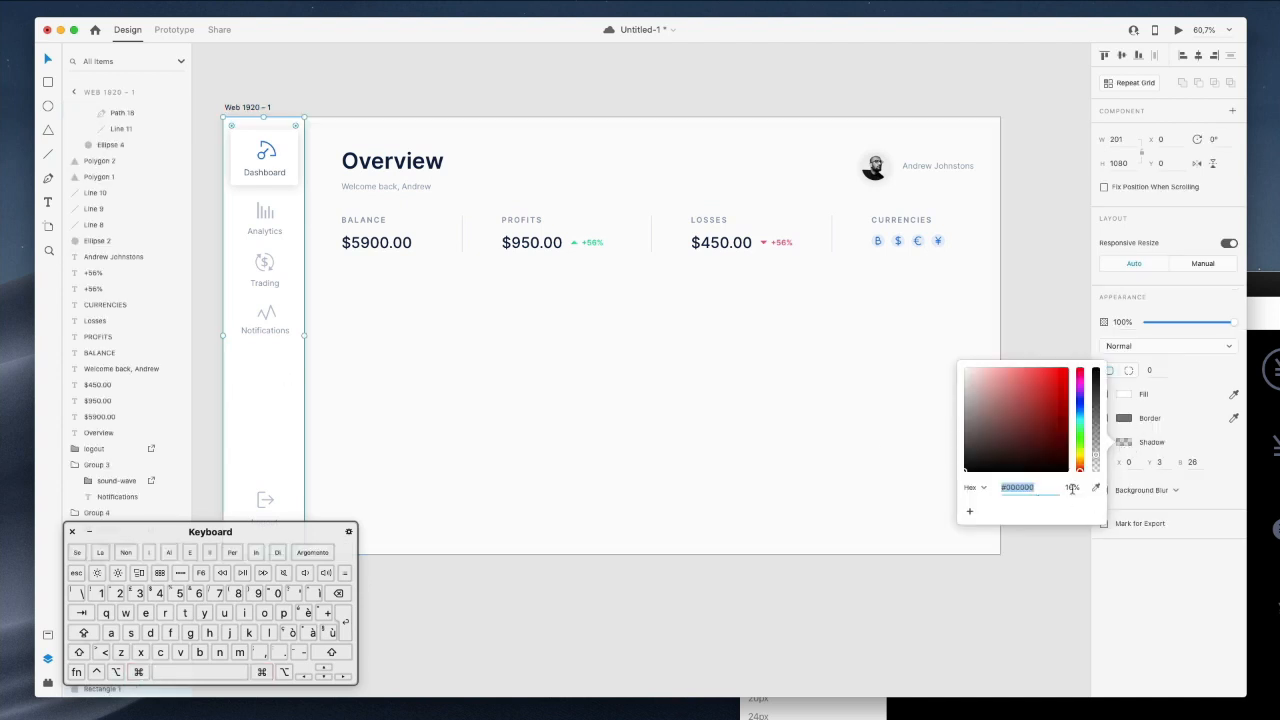
left_click(1076, 490)
key("Down")
key("Down")
key("Down")
key("Down")
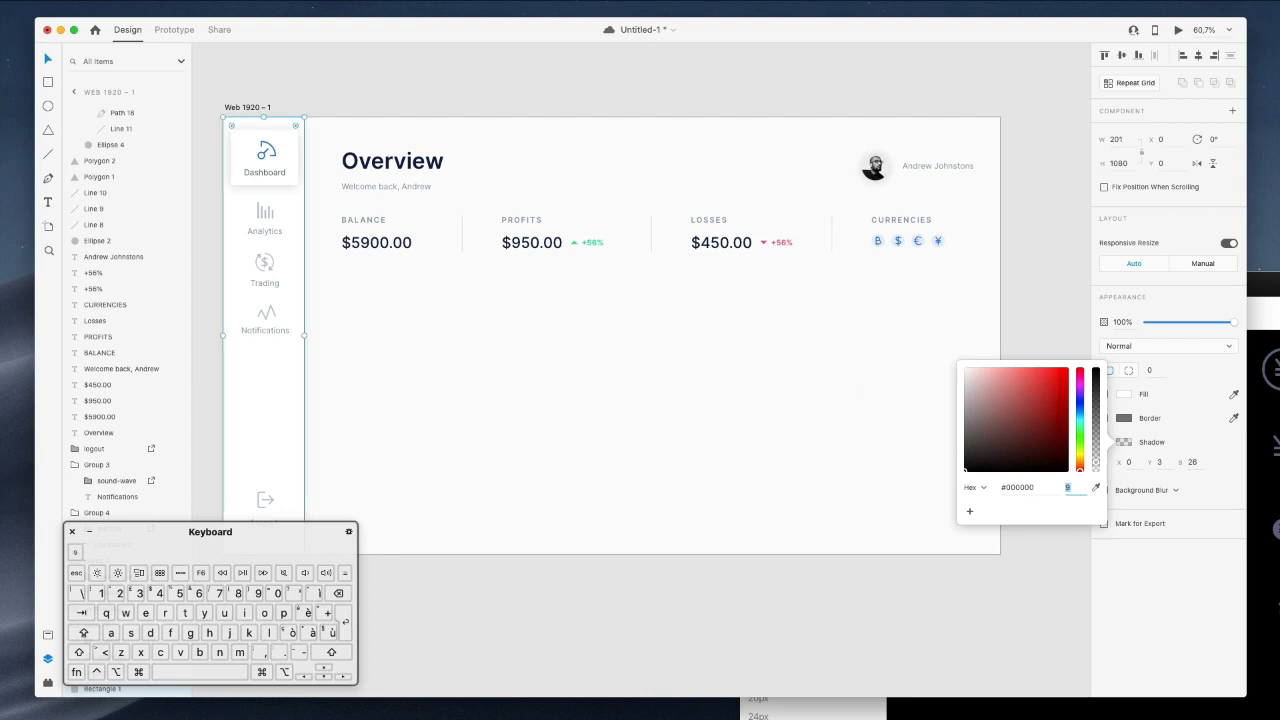
Set the Dashboard card's shadow opacity to 16.
left_click(260, 150)
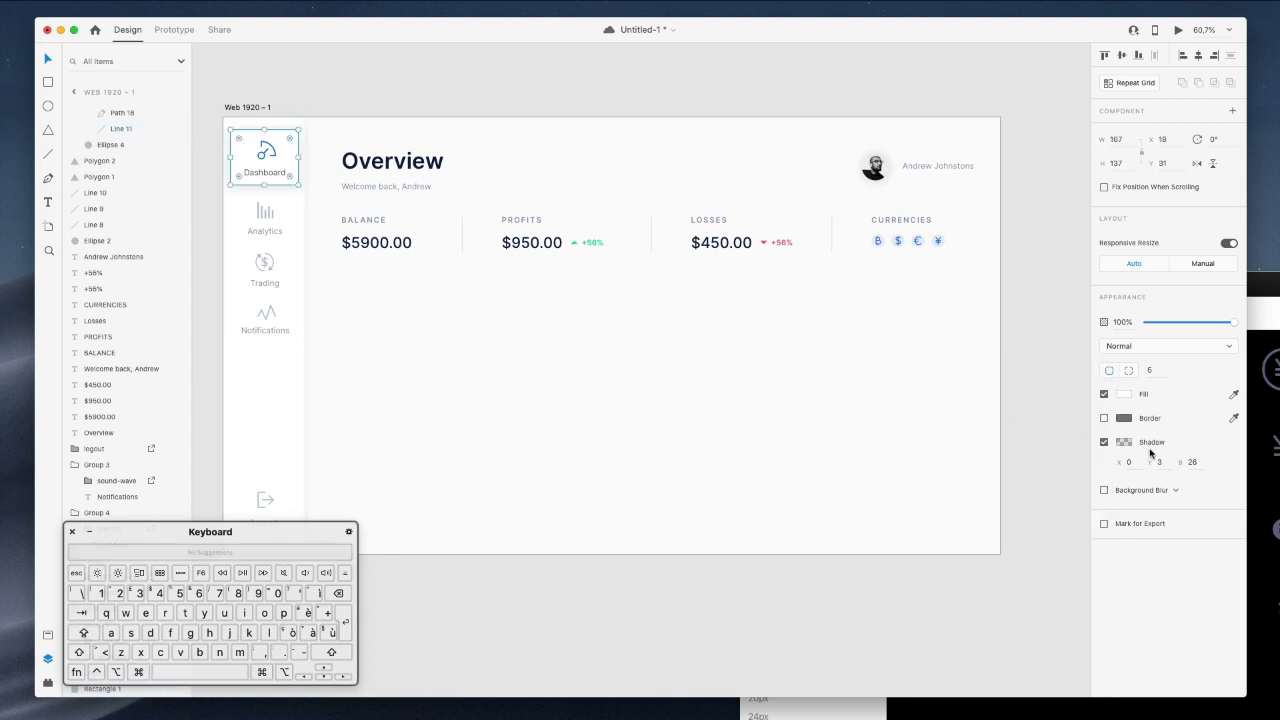
left_click(1132, 446)
left_click(1190, 450)
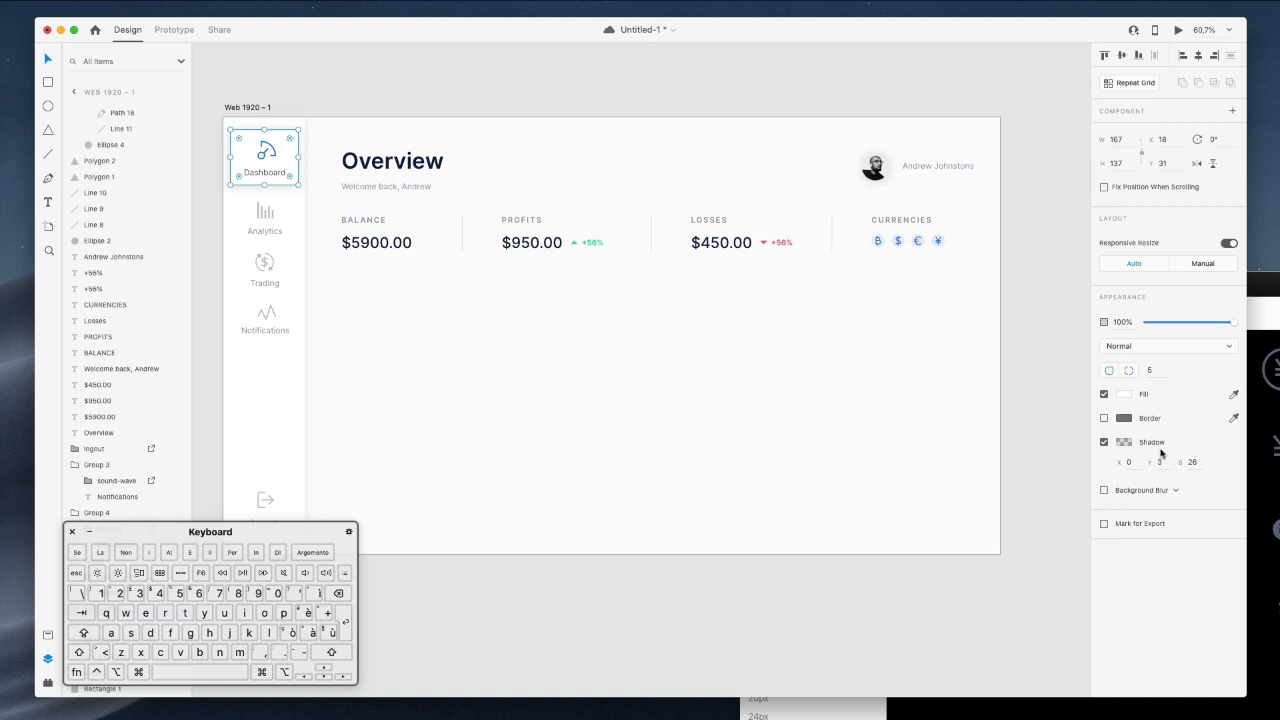
left_click(1125, 445)
left_click(1070, 488)
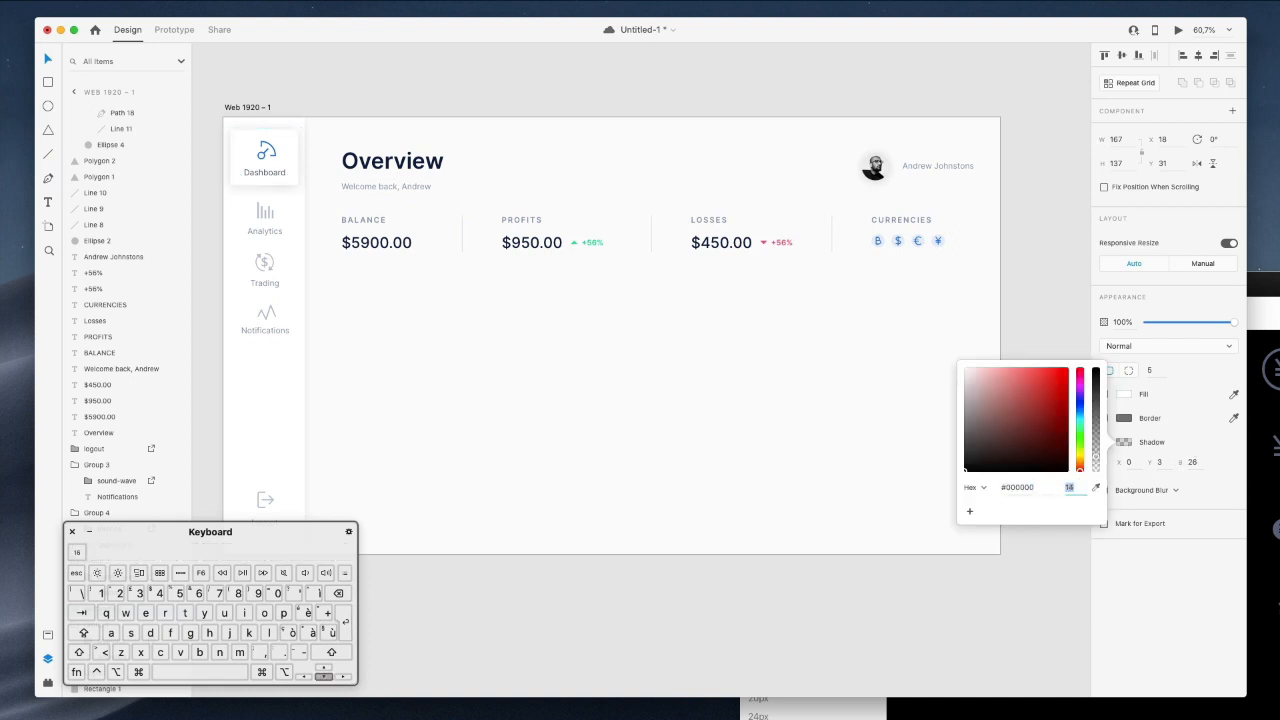
left_click(723, 72)
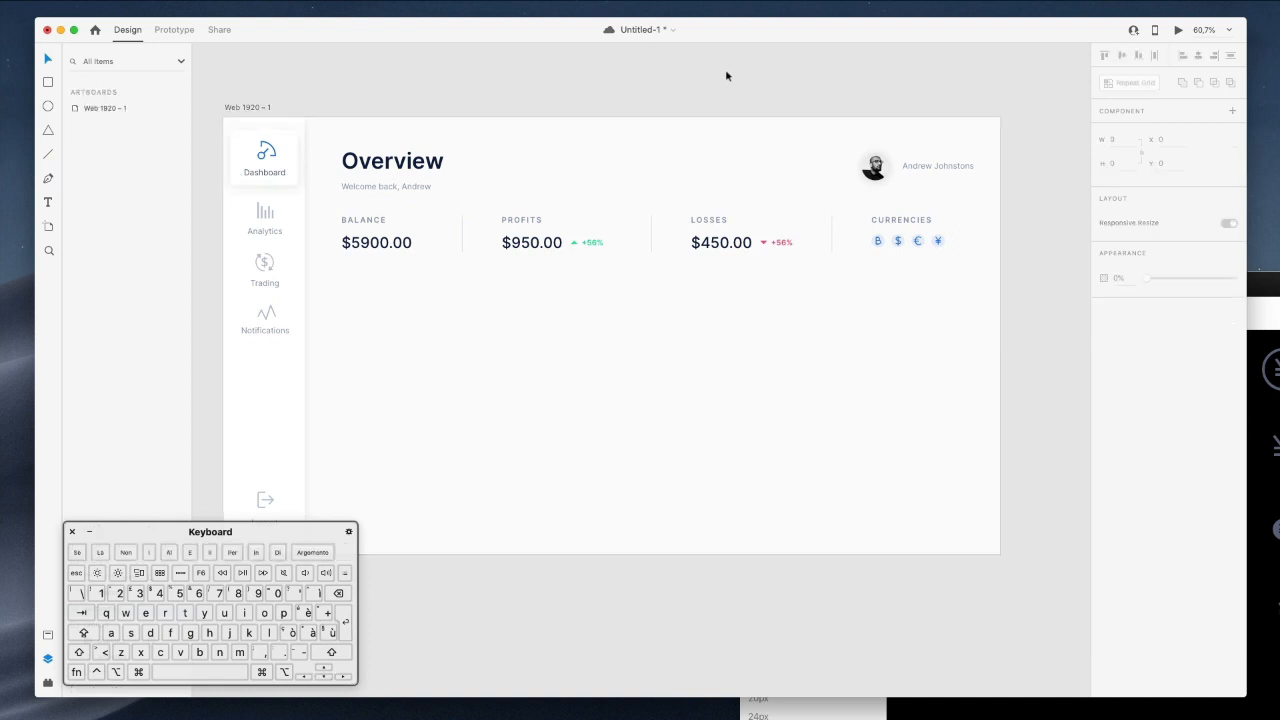
Select the Dashboard label layer and zoom in on the copied card below the stats row.
scroll(731, 89, "down", 3)
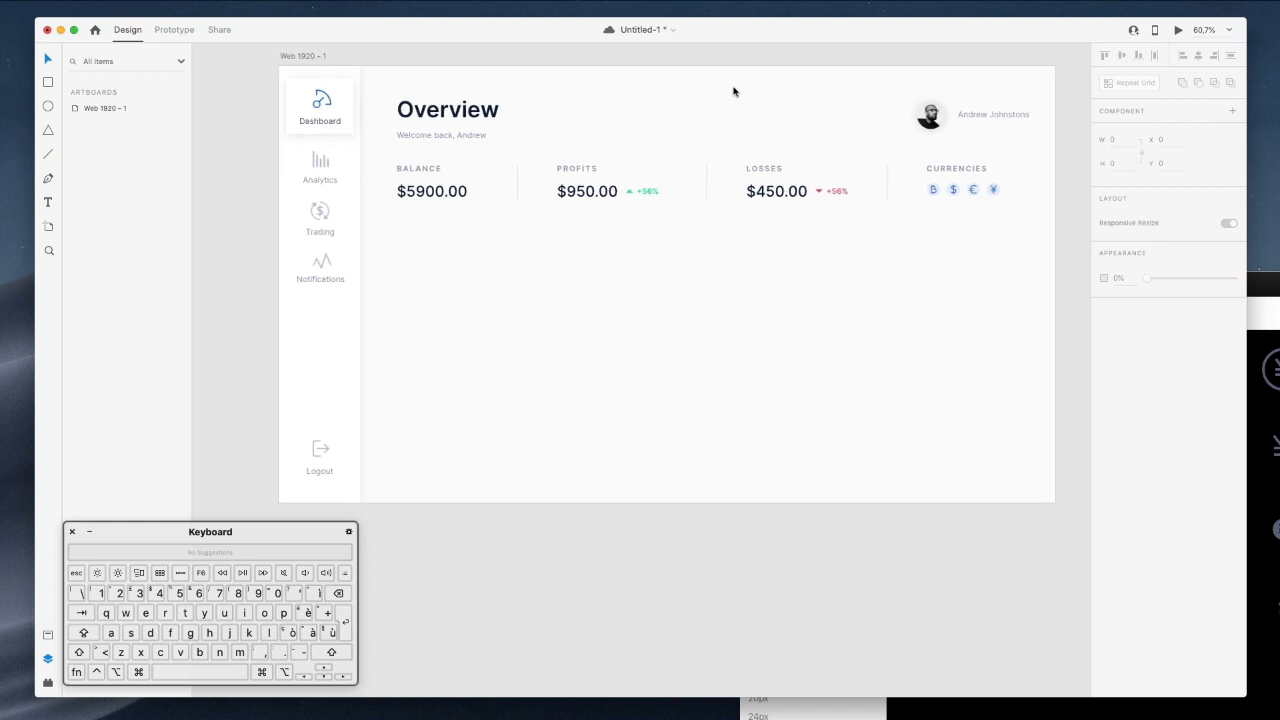
scroll(733, 91, "up", 3)
scroll(733, 91, "down", 1)
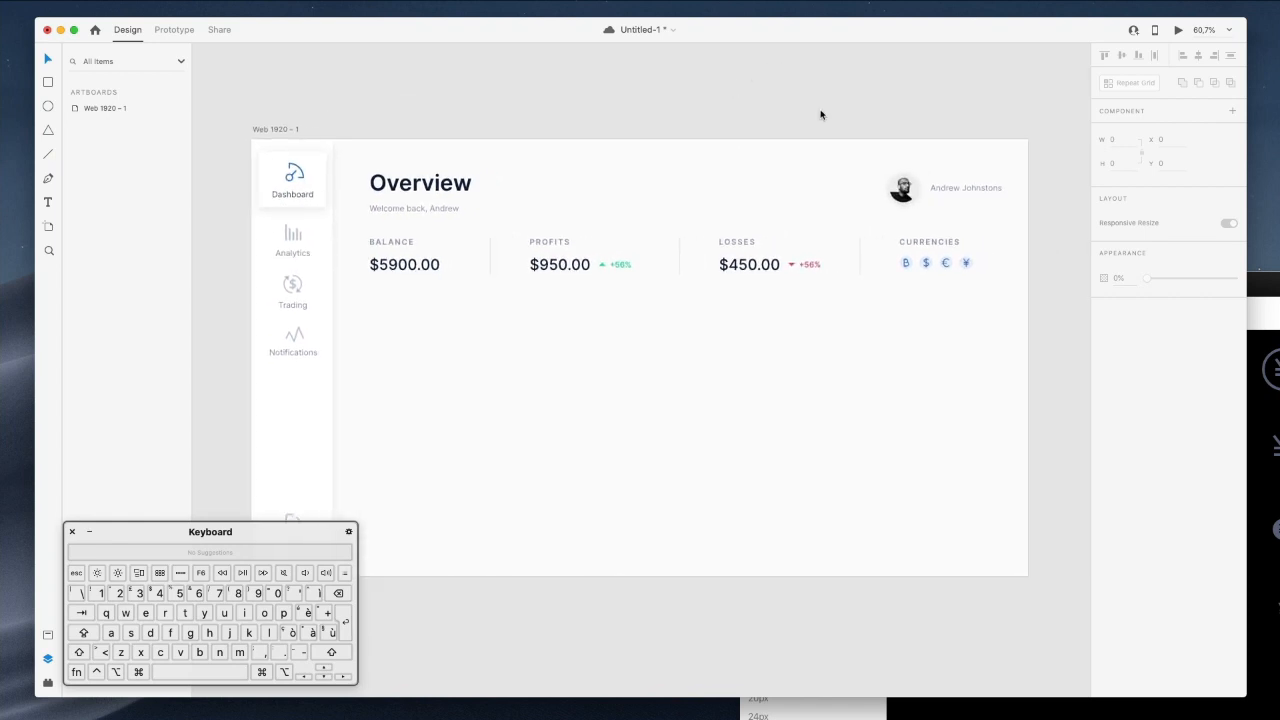
scroll(820, 114, "up", 1)
left_click(276, 198, "super")
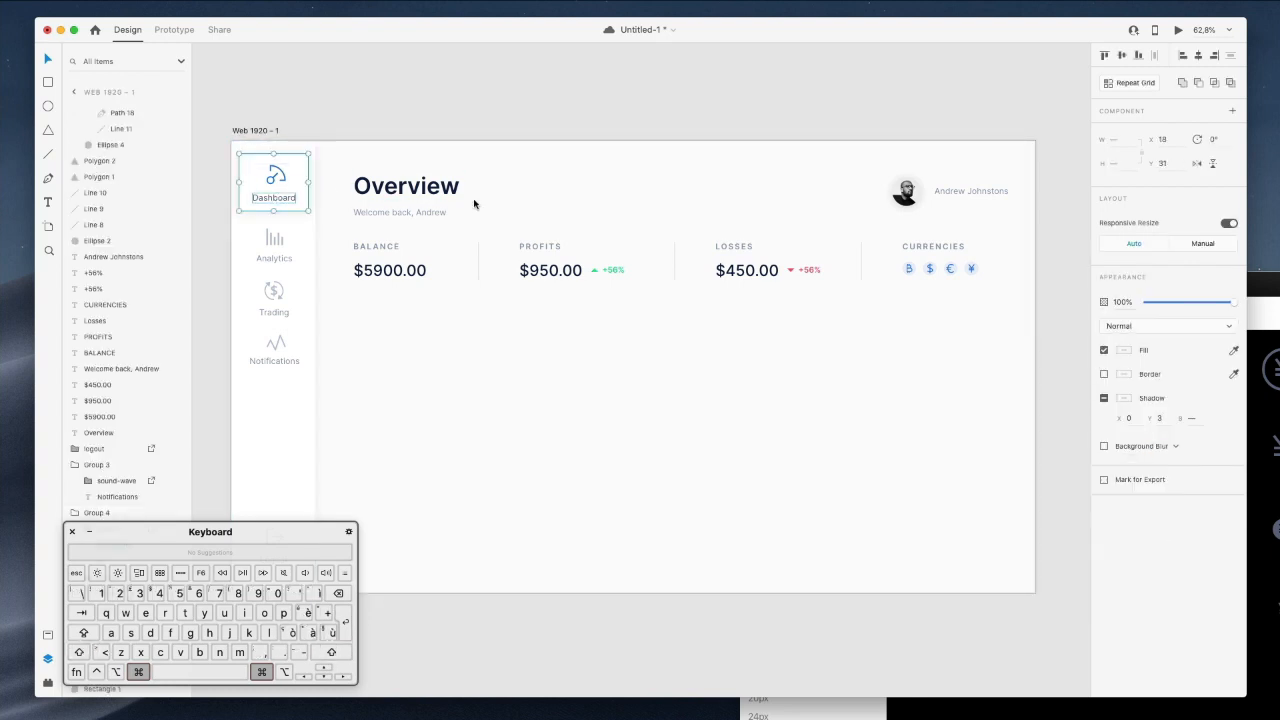
scroll(653, 164, "right", 5)
scroll(653, 164, "up", 10)
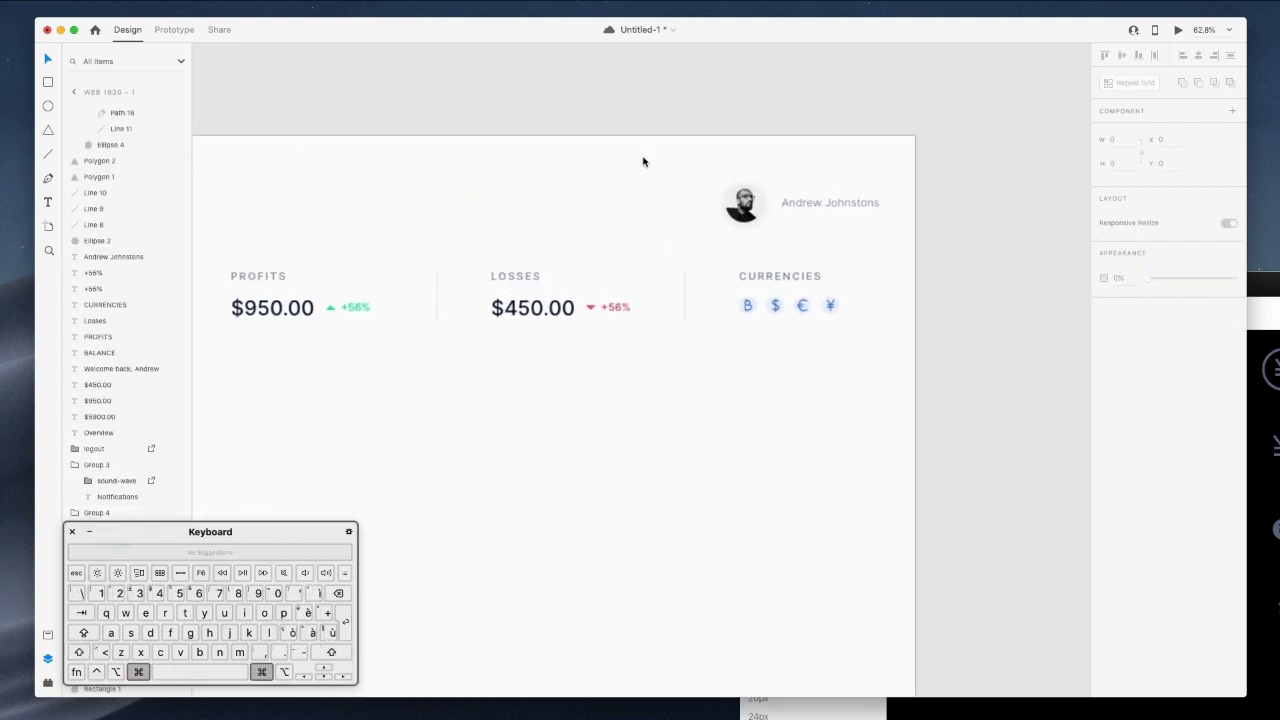
scroll(643, 394, "down", 5)
scroll(643, 394, "down", 1)
scroll(643, 394, "down", 5)
scroll(543, 431, "left", 6)
Change the copied card's Dashboard label to 'Add Unit'.
left_click(895, 352)
left_click(700, 329)
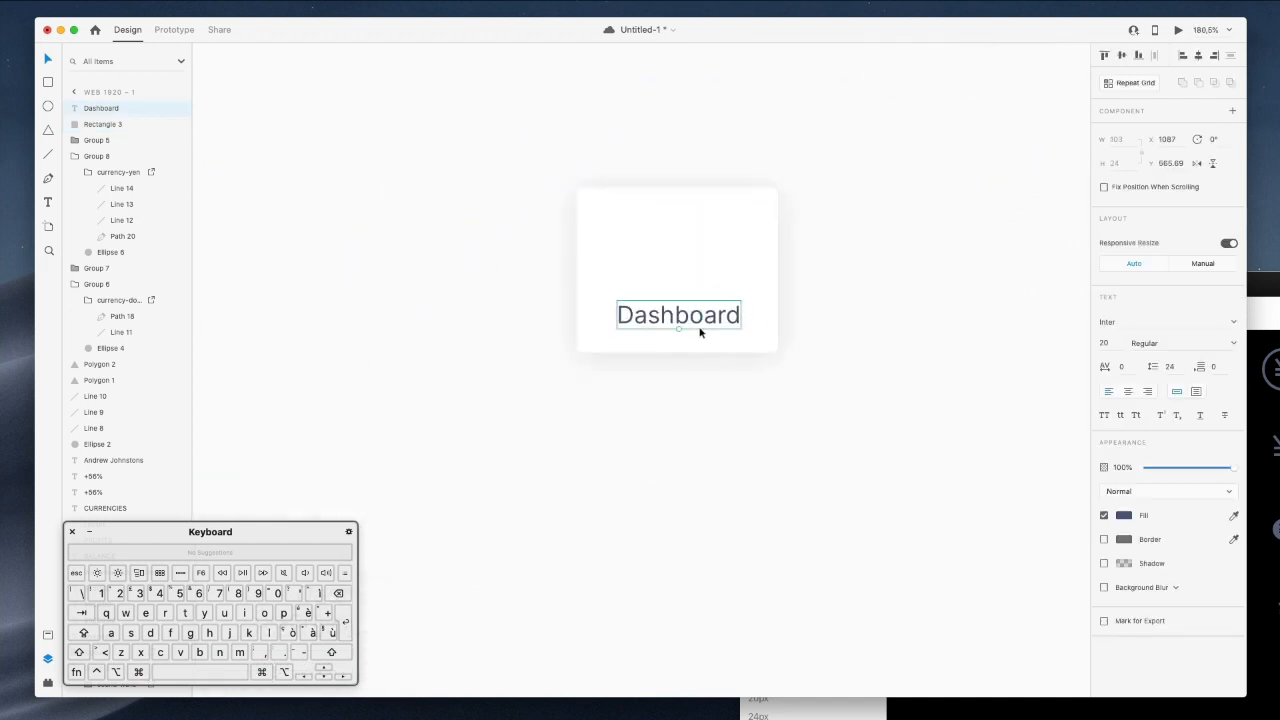
double_click(700, 329)
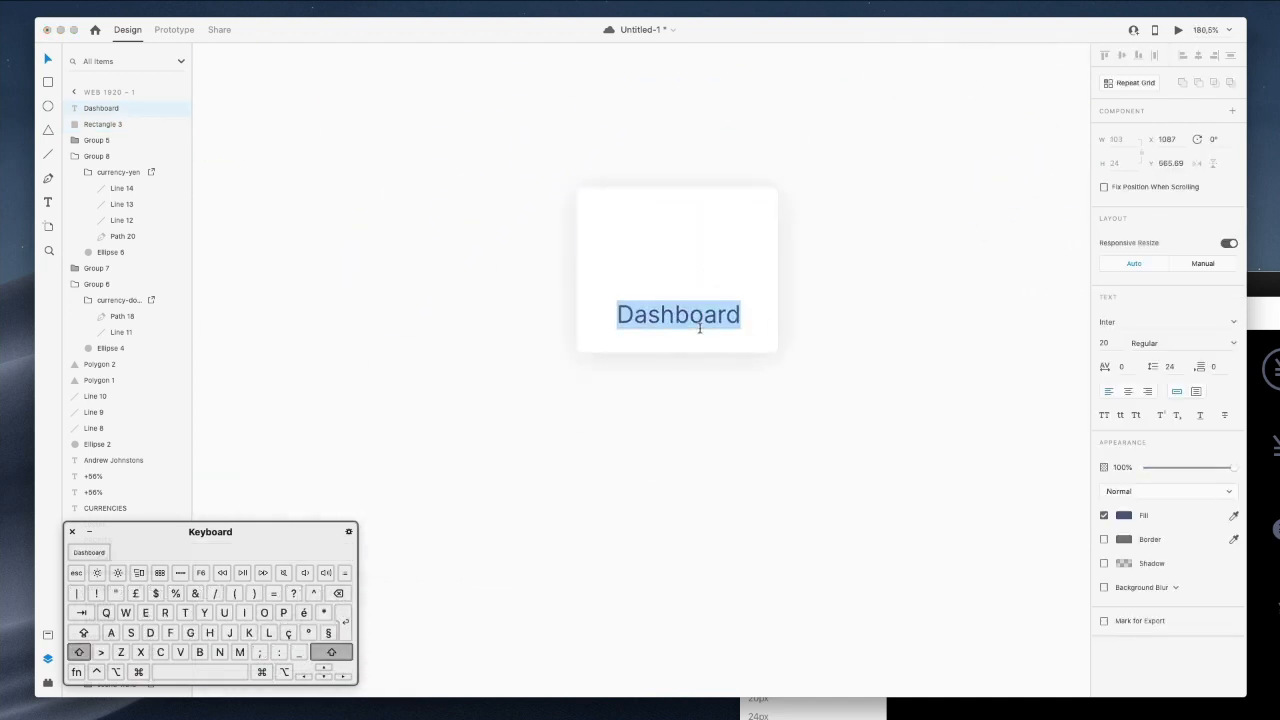
type("Add")
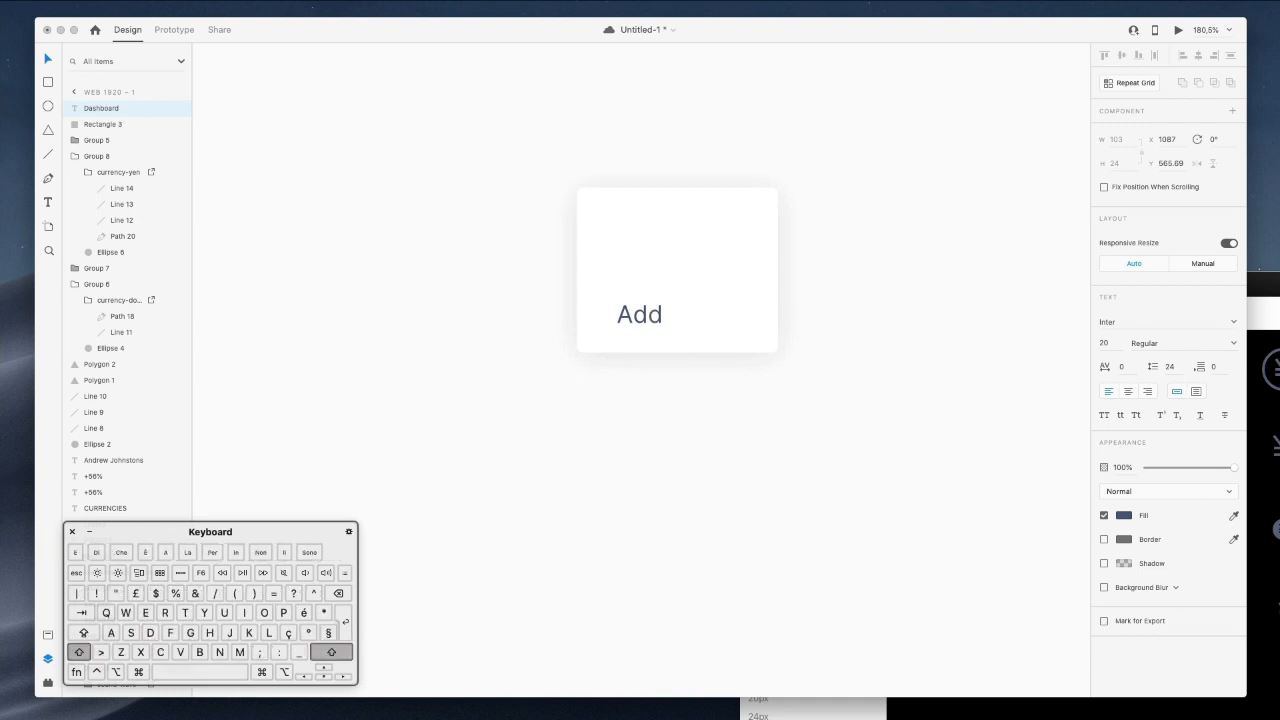
type(" Unit")
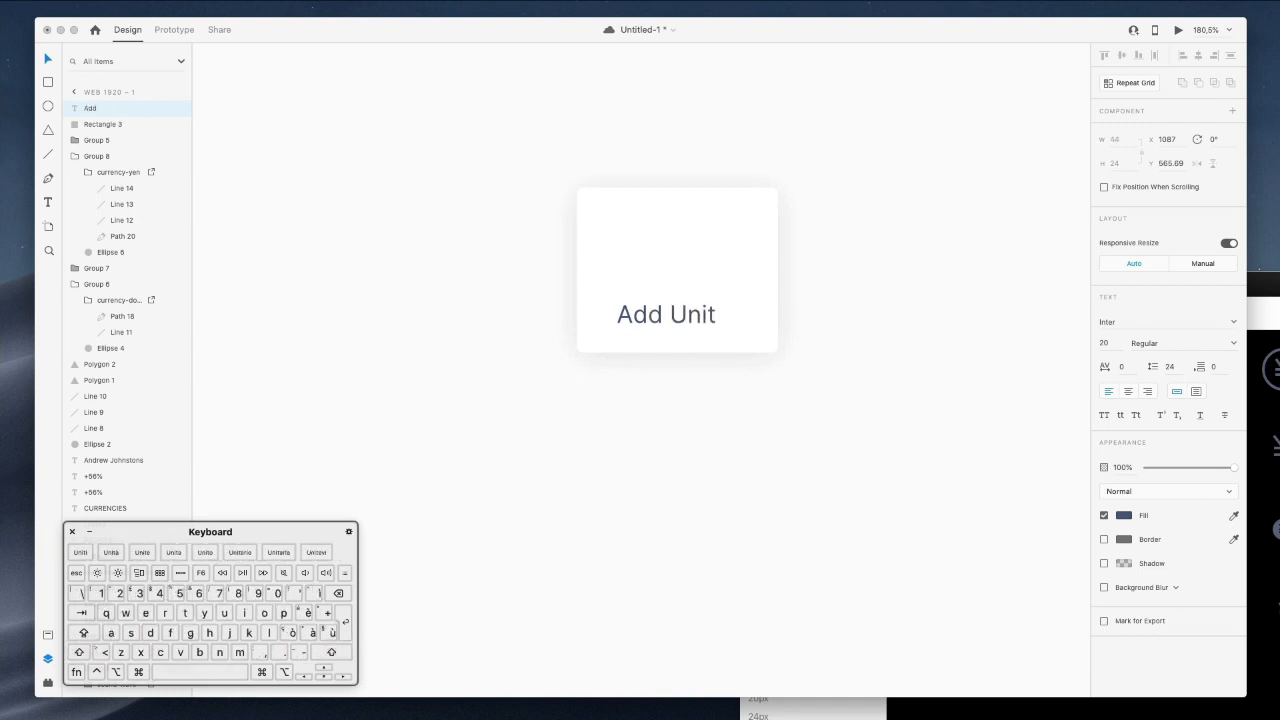
Shorten the card to button height and centre the text on it.
left_click(680, 220)
left_click_drag(677, 188, 674, 289)
left_click(674, 314, "shift")
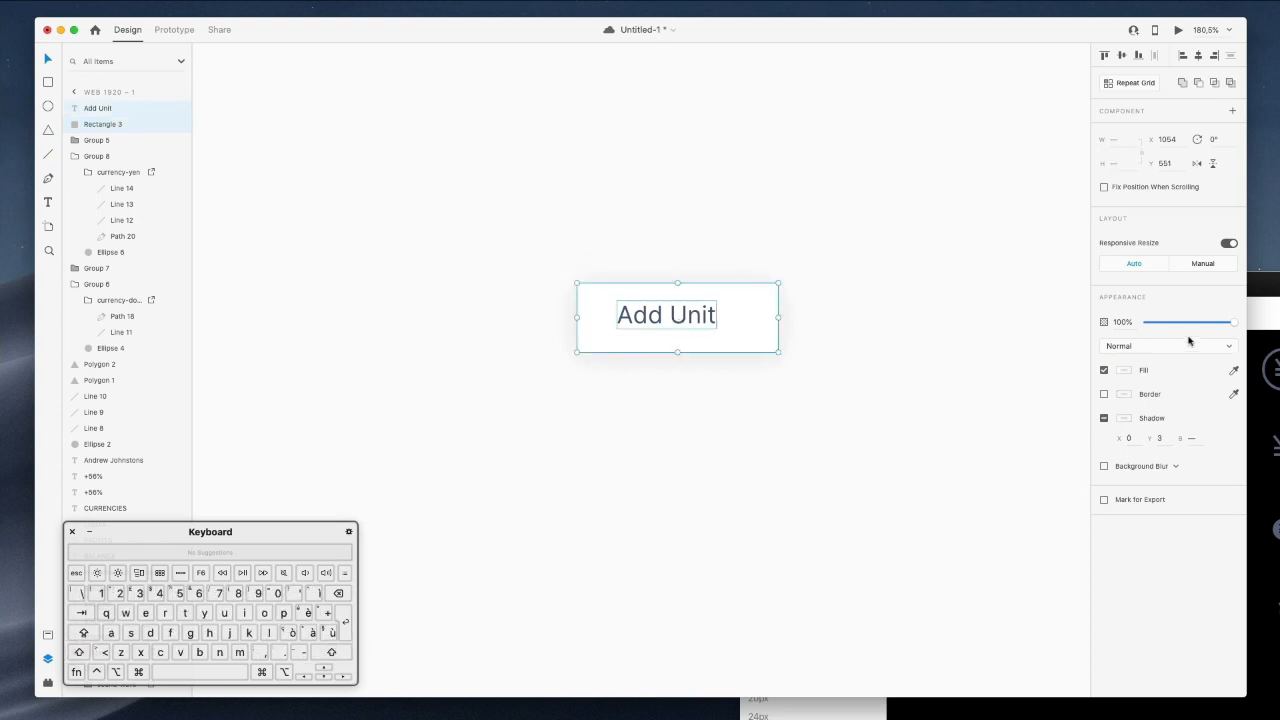
left_click(1121, 57)
left_click(1196, 57)
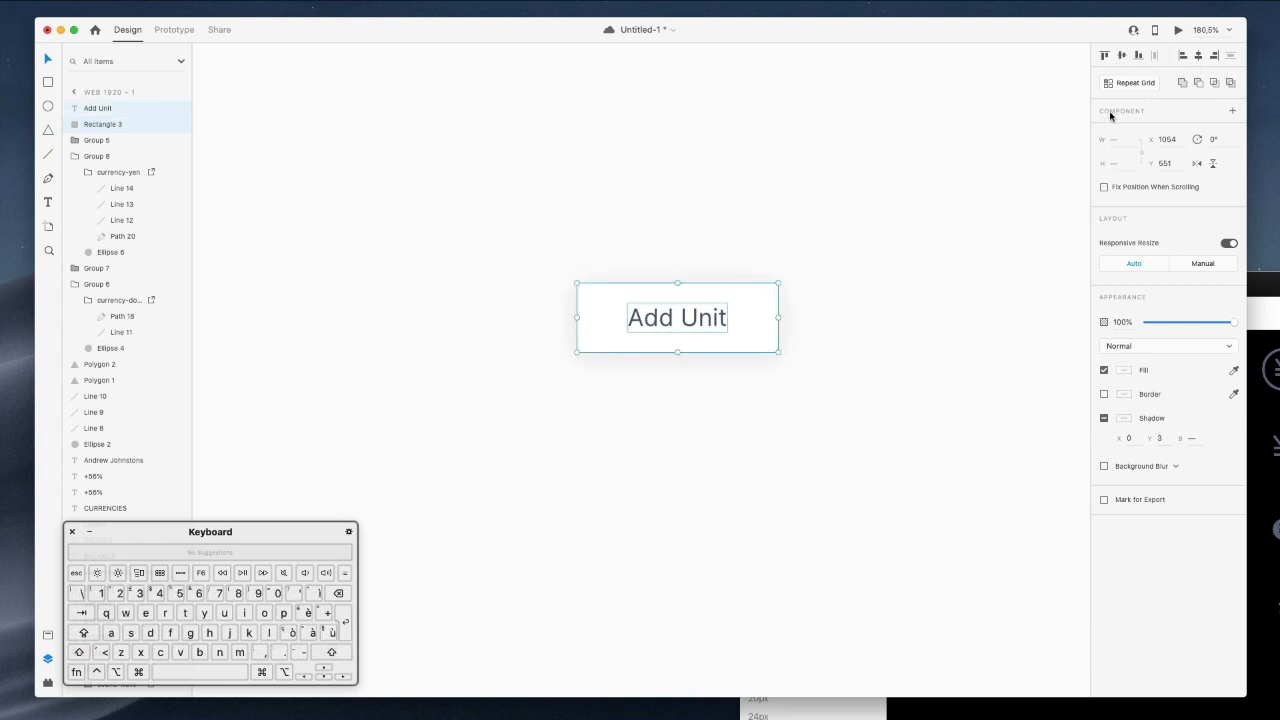
left_click(694, 256)
Make the Add Unit text Semi Bold and nudge it up one pixel.
left_click(651, 318)
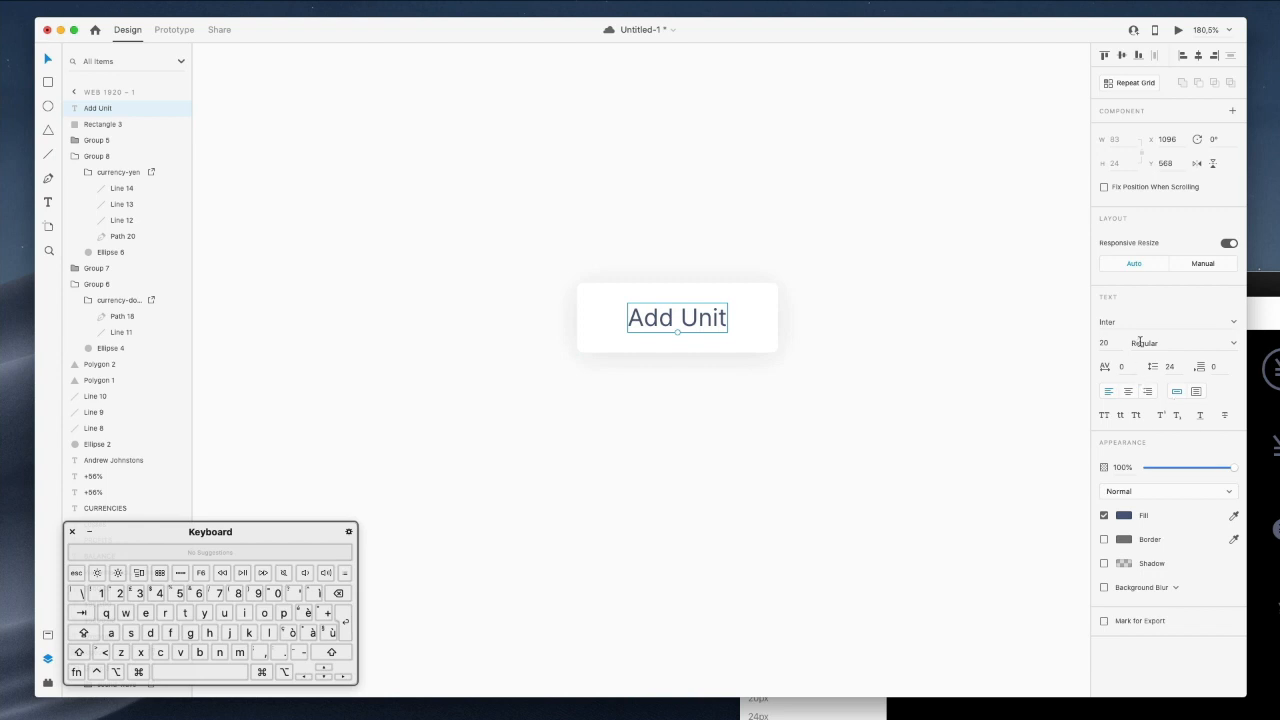
left_click(1222, 345)
scroll(1163, 478, "down", 3)
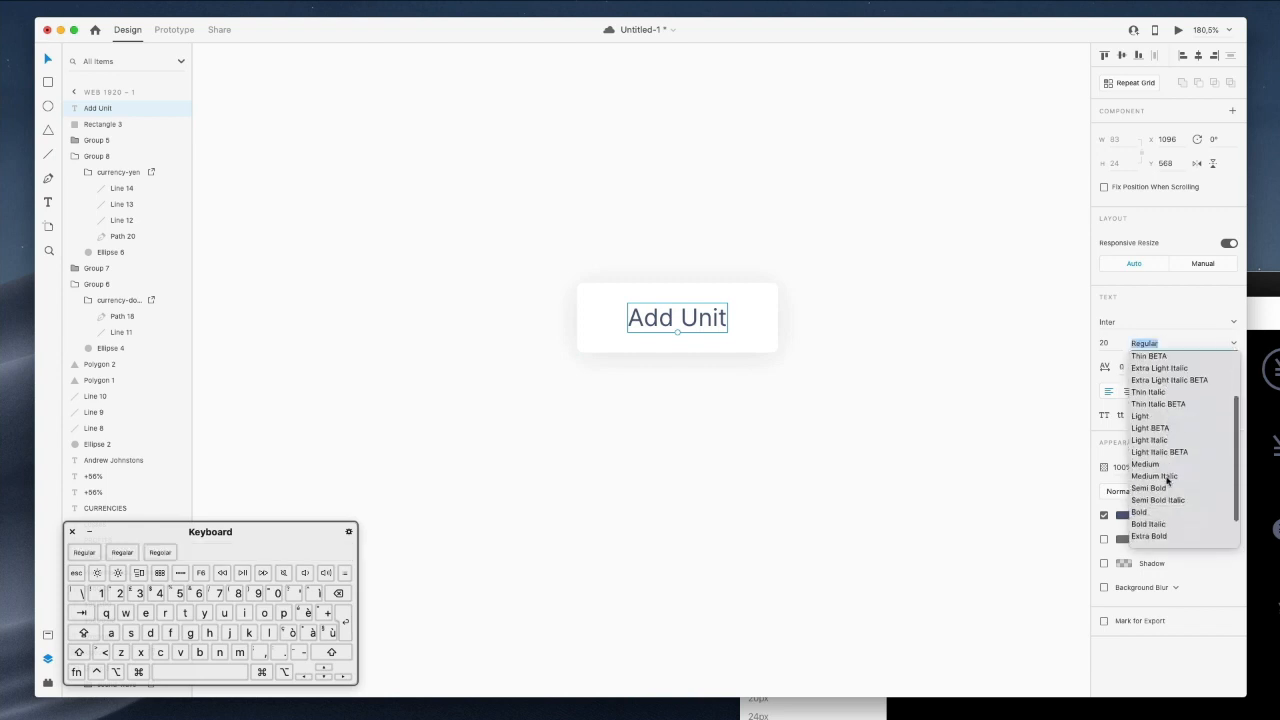
left_click(1152, 471)
left_click(626, 258)
left_click(684, 320)
left_click_drag(683, 322, 683, 320)
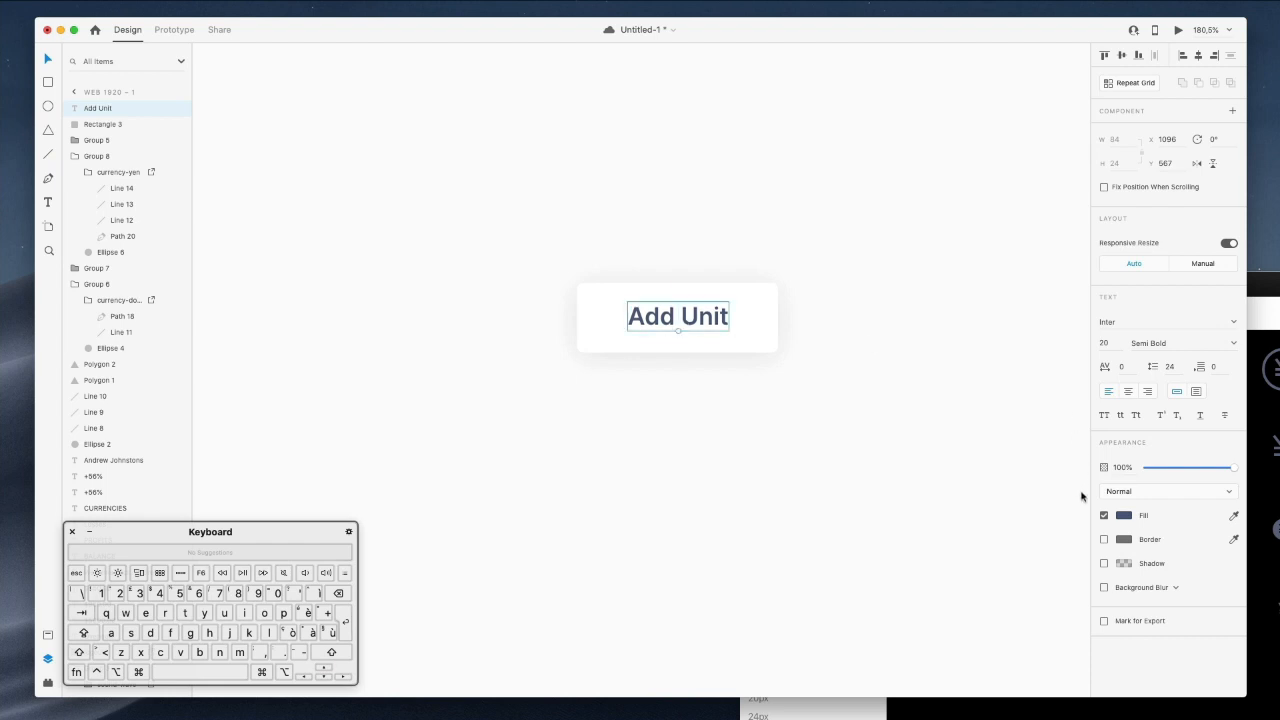
Fill the Add Unit text with white #FFFFFF.
left_click(1120, 518)
left_click_drag(1010, 484, 905, 376)
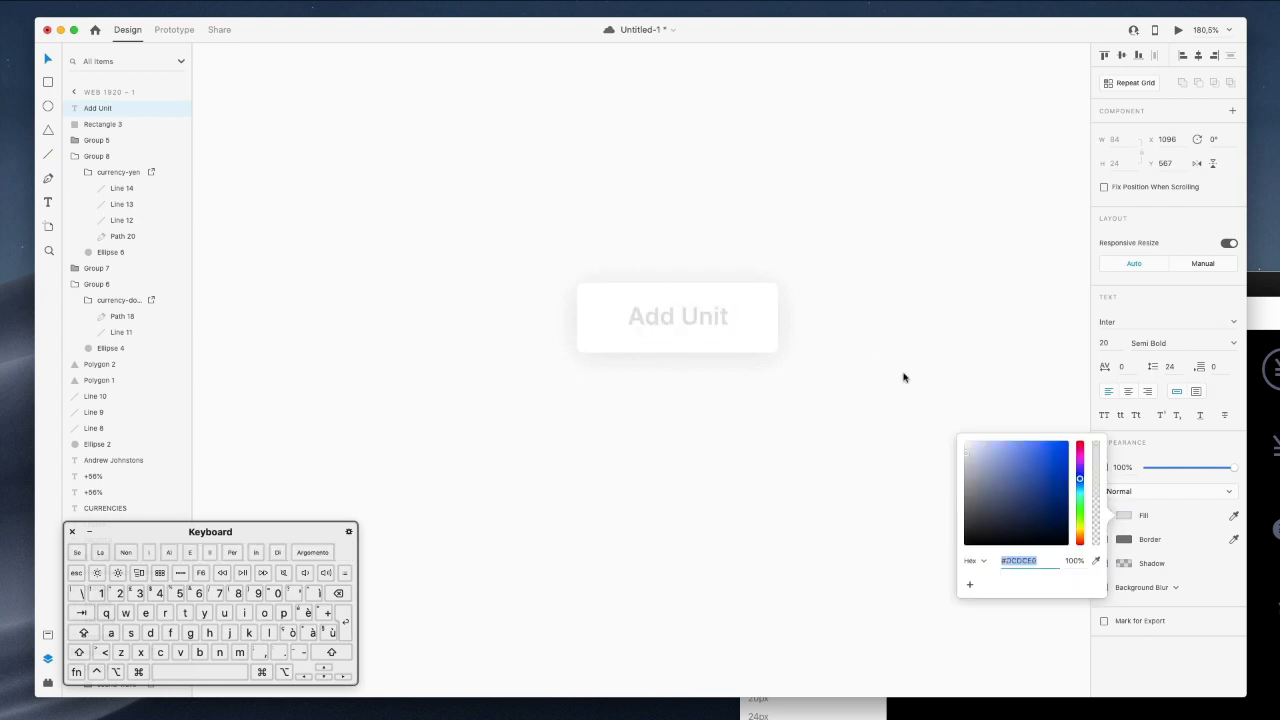
left_click(882, 278)
left_click(768, 288)
scroll(834, 228, "down", 1)
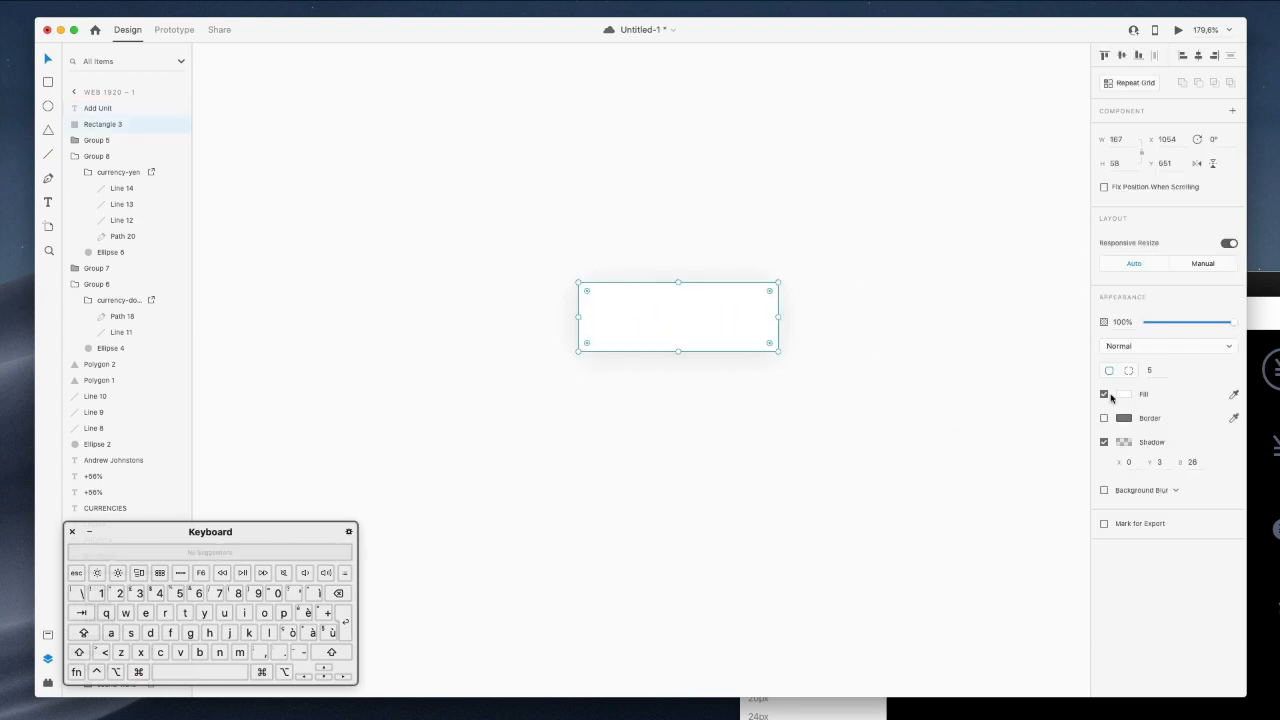
Fill the button with the green sampled from the +56% arrow.
left_click(1123, 395)
scroll(786, 362, "down", 5)
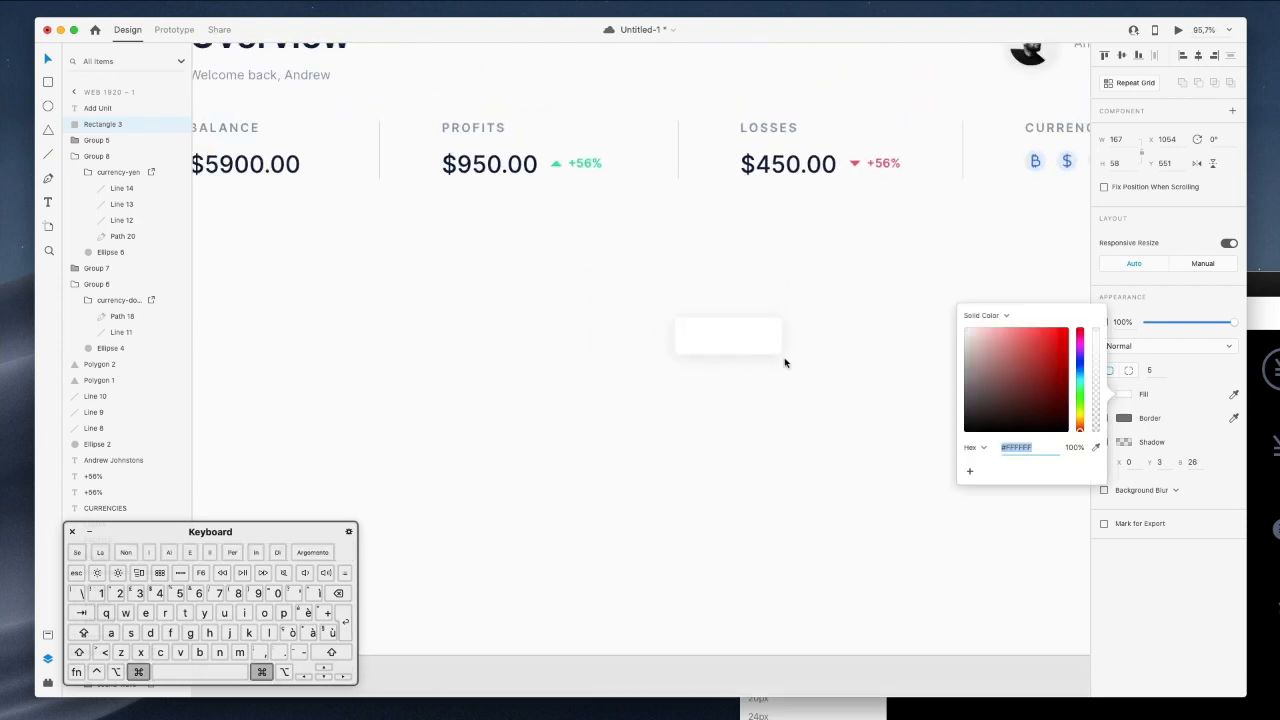
left_click(1095, 448)
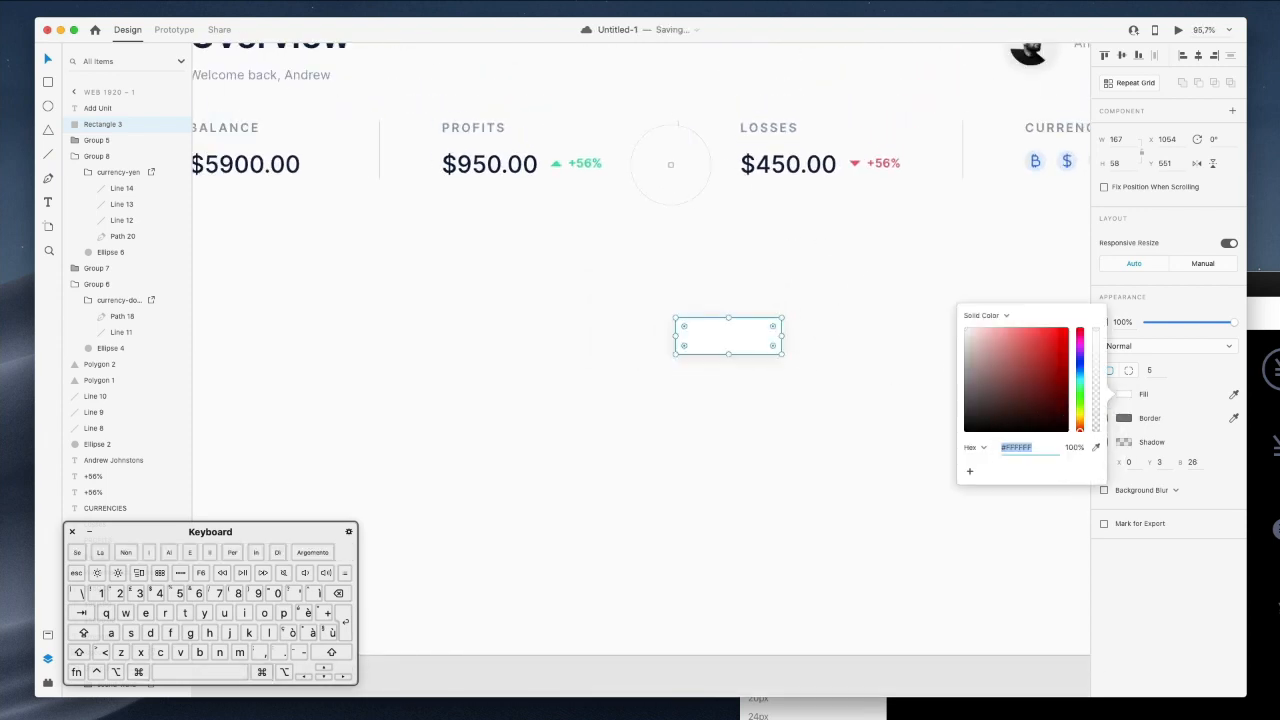
left_click(556, 168)
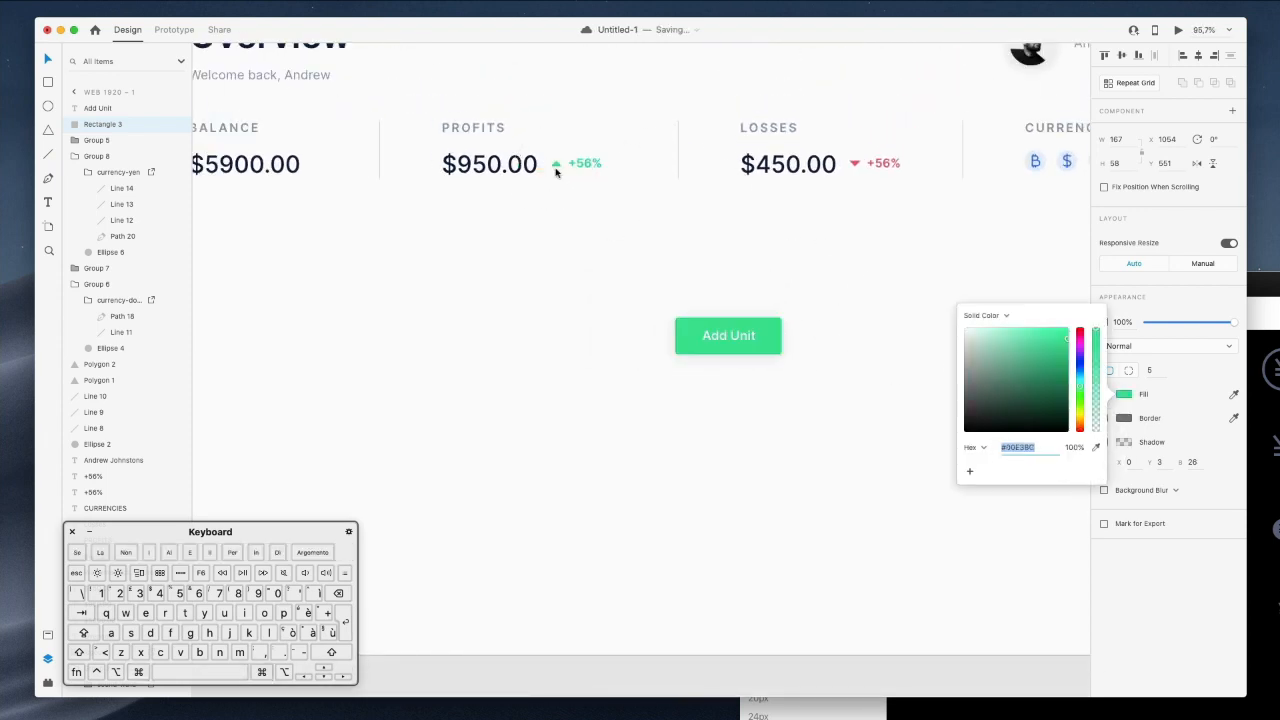
left_click(760, 295)
Narrow the green button evenly from both sides.
scroll(757, 288, "down", 5)
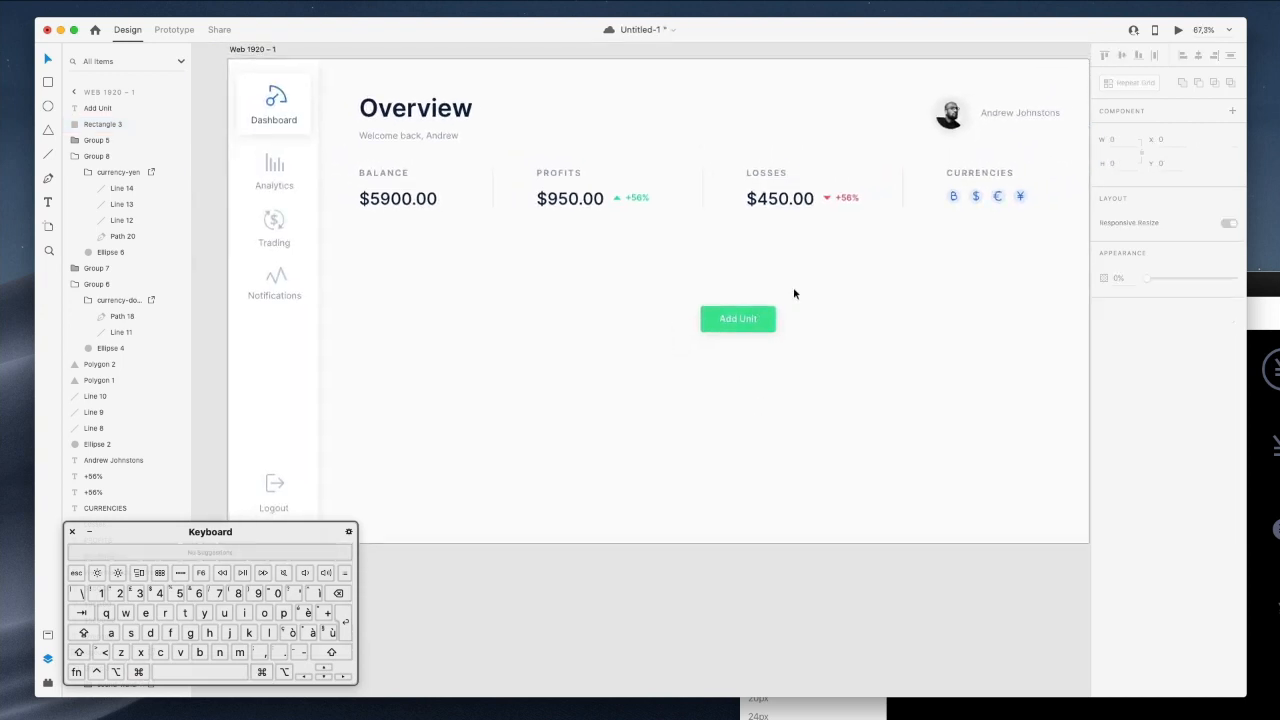
left_click(769, 320)
left_click_drag(774, 322, 659, 366)
left_click(786, 297)
left_click_drag(722, 338, 778, 307)
Move the Add Unit button into the header, just left of the avatar.
scroll(799, 322, "left", 5)
scroll(799, 322, "down", 3)
left_click(688, 351)
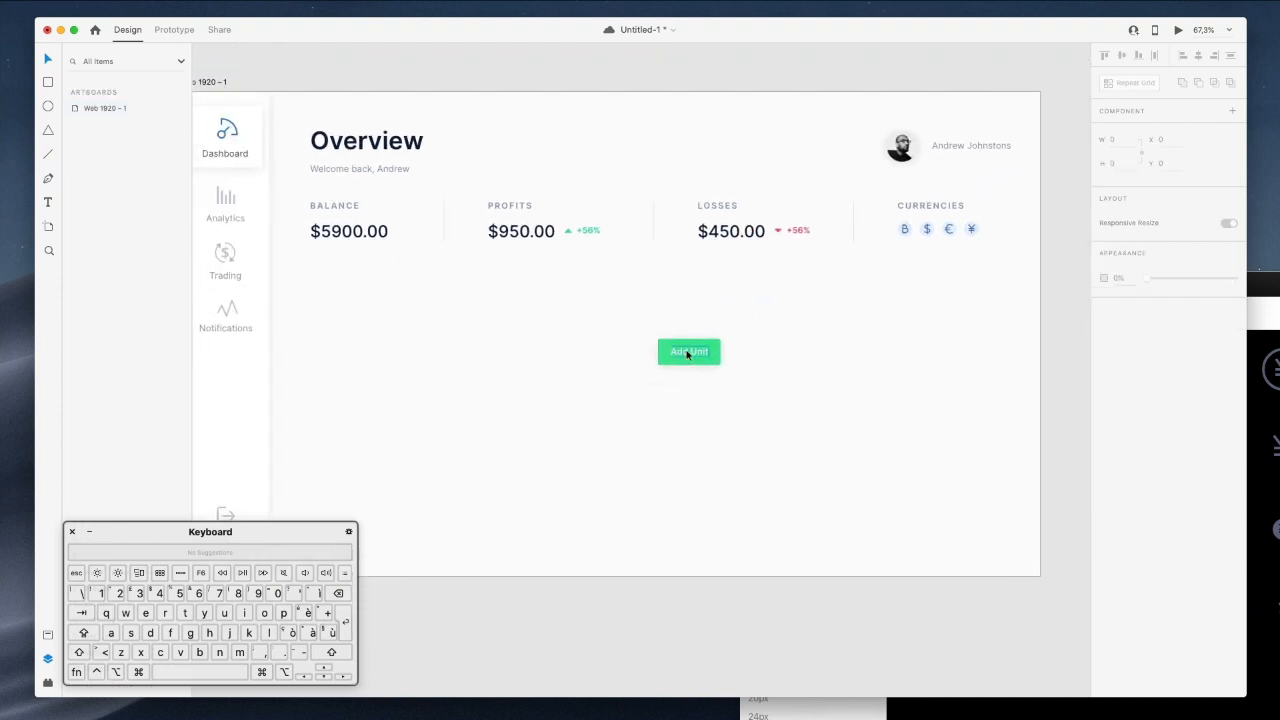
left_click_drag(694, 353, 830, 147)
left_click(820, 121)
scroll(820, 121, "up", 2)
scroll(820, 121, "left", 2)
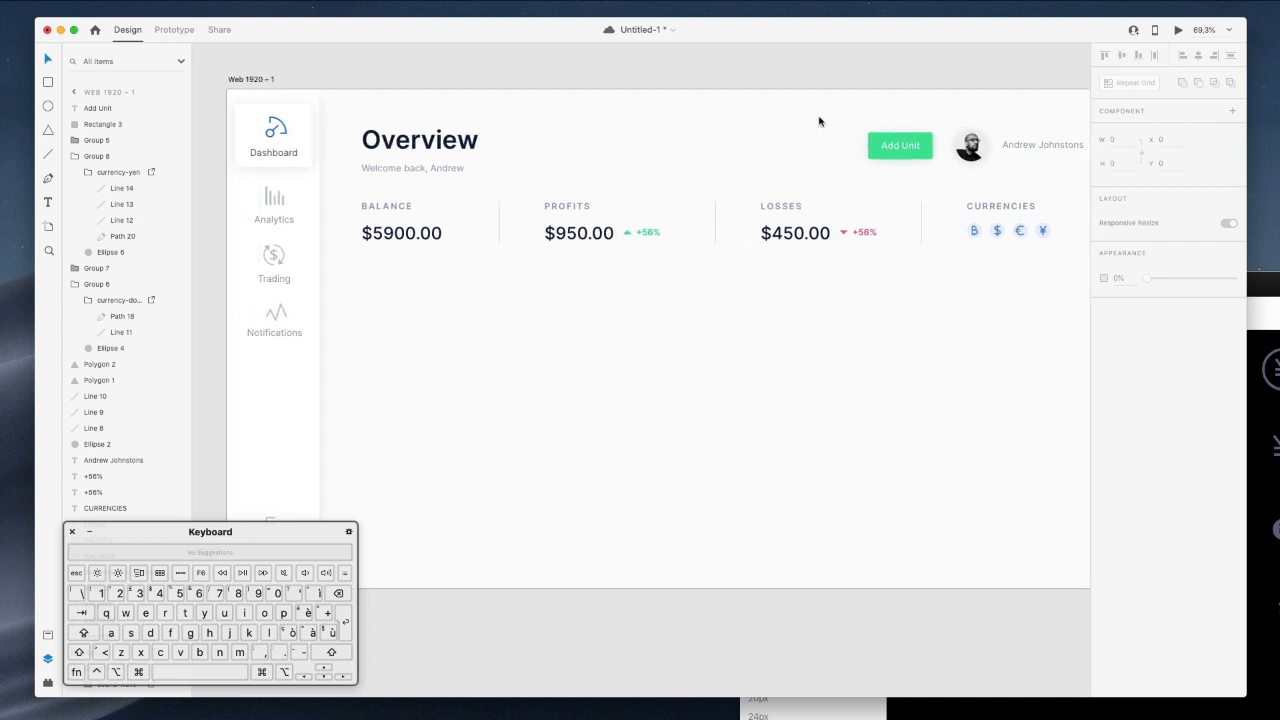
Search Nucleo for 'plus' and place the plus icon left of the Add Unit button.
left_click_drag(1278, 286, 1056, 253)
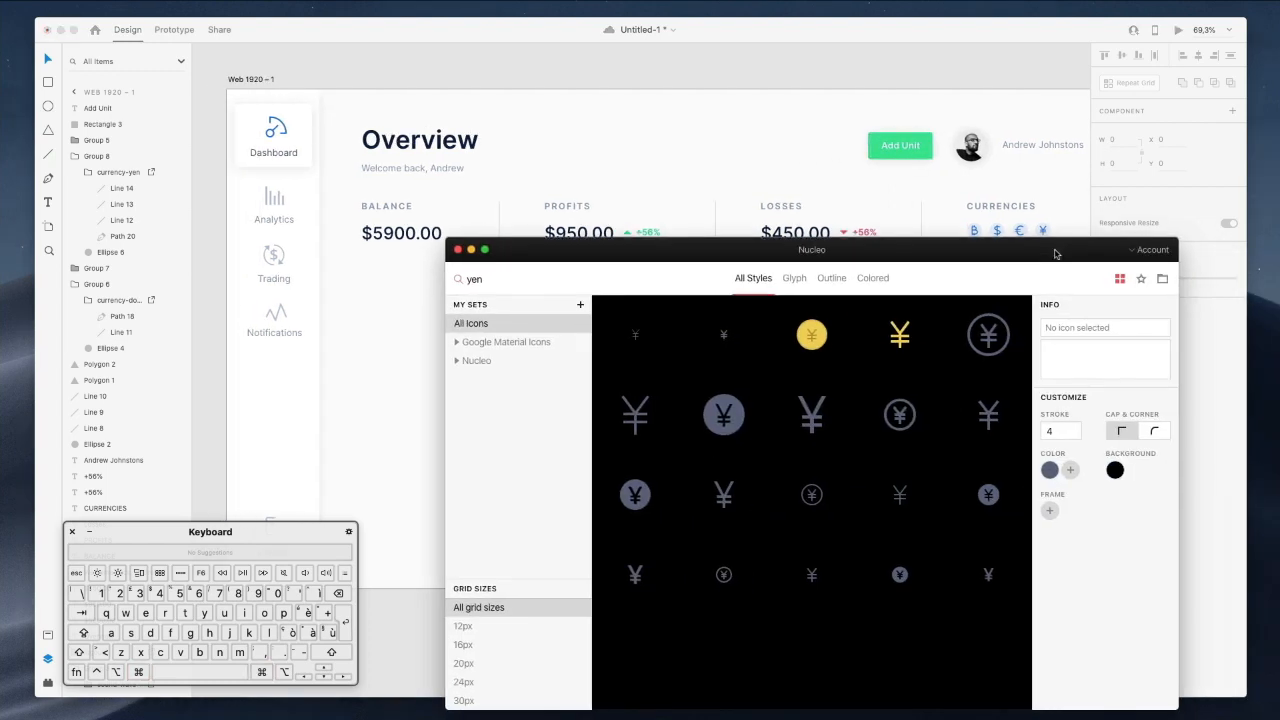
key("super+a")
type("plus")
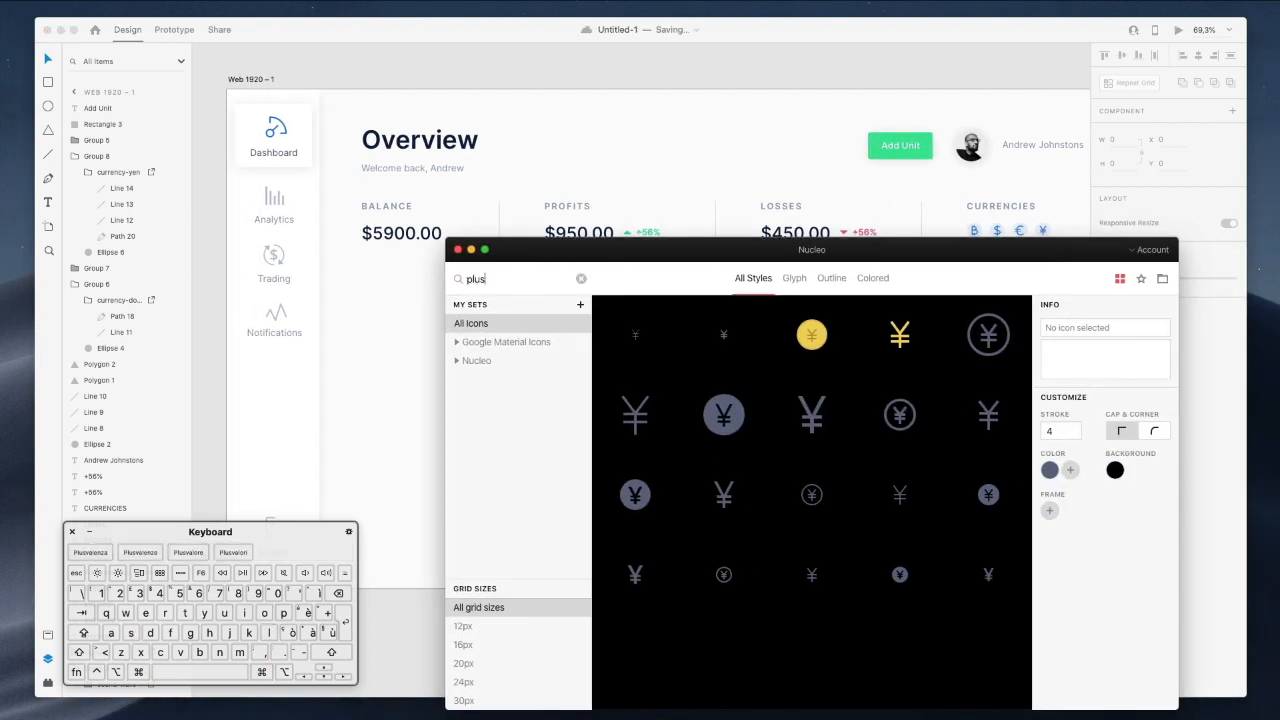
scroll(770, 470, "down", 1)
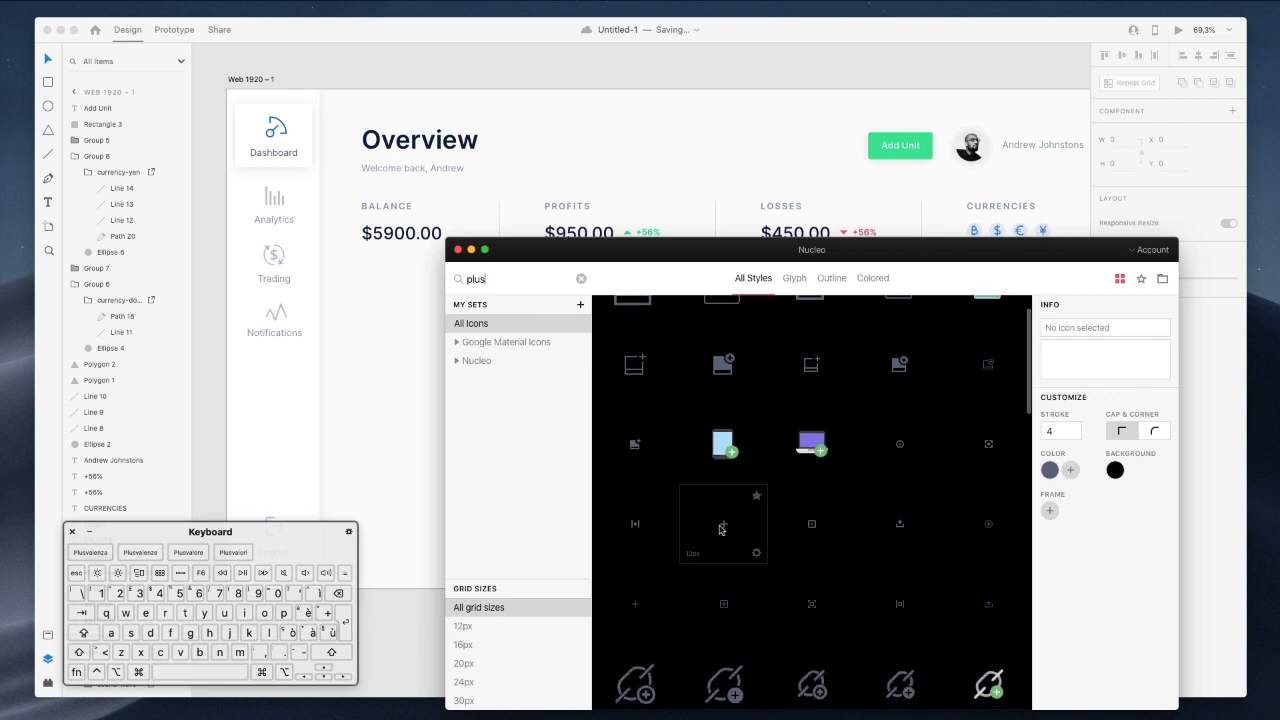
left_click_drag(724, 522, 862, 148)
scroll(881, 123, "up", 3)
Enlarge the plus icon and widen the green button leftward to make room for it.
left_click(881, 123)
scroll(881, 123, "up", 8)
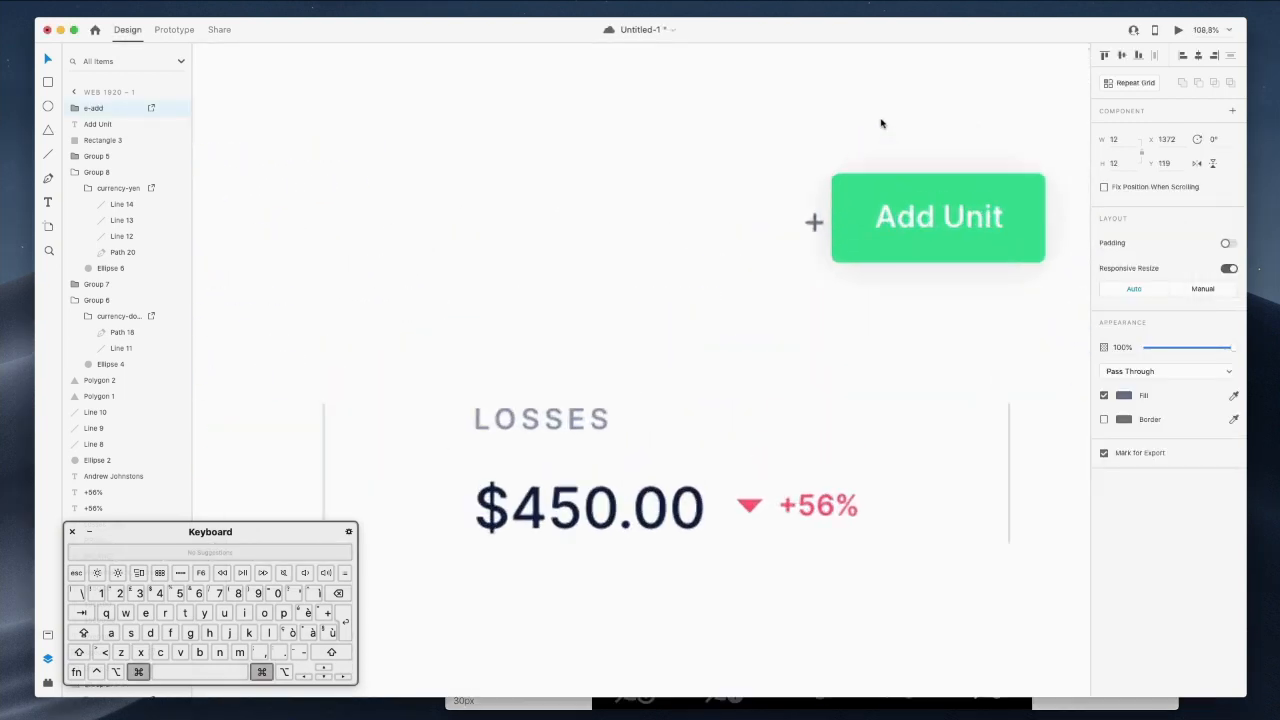
left_click_drag(778, 288, 803, 296)
left_click(794, 287, "super")
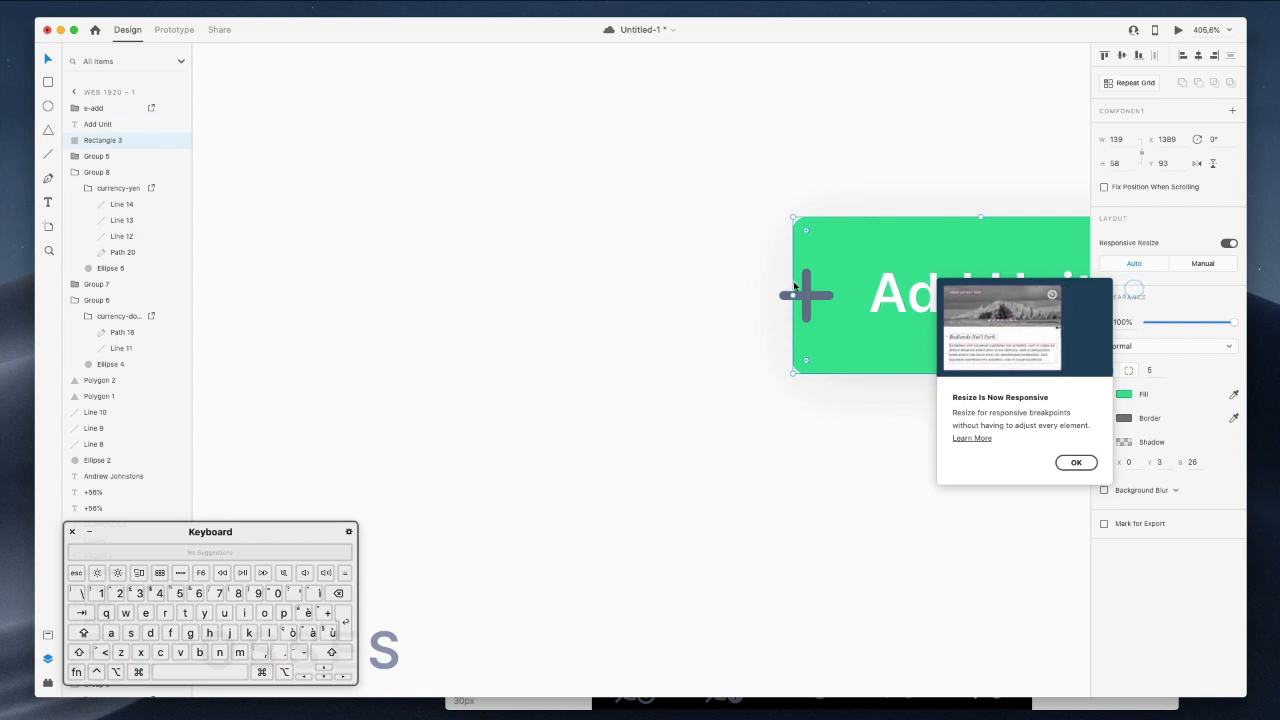
left_click_drag(793, 295, 752, 295)
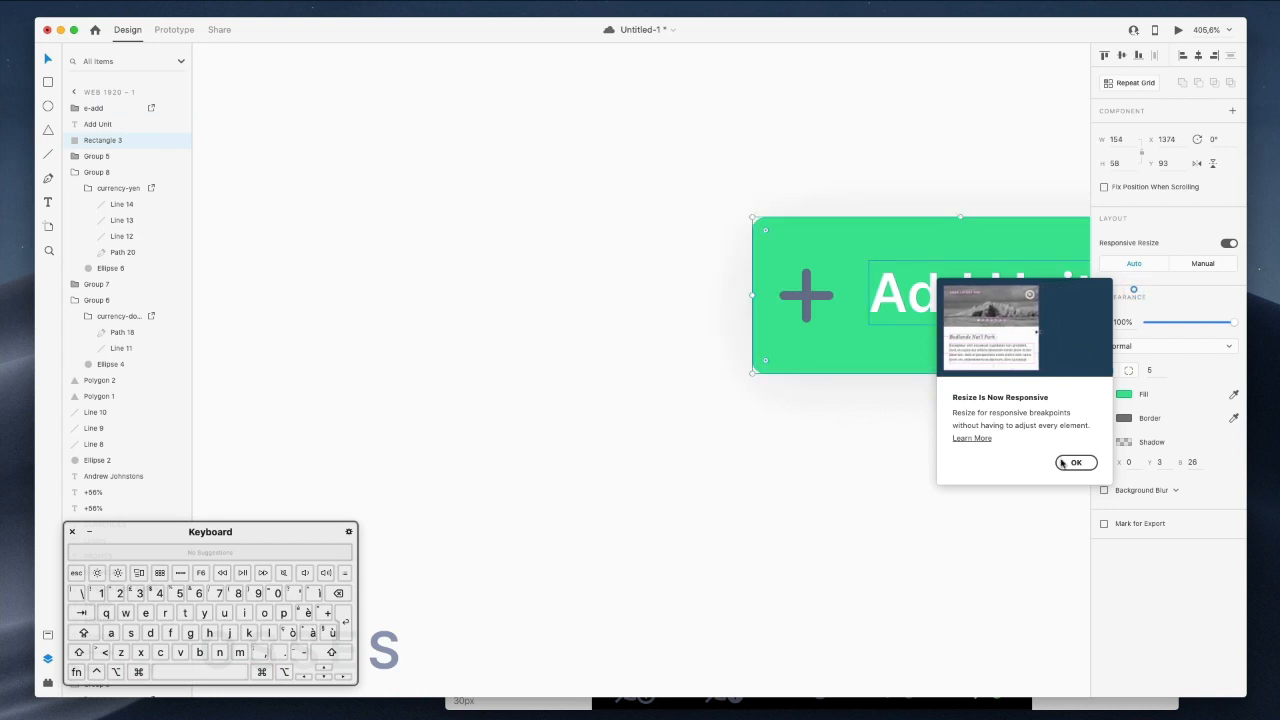
left_click(1068, 463)
left_click(805, 296)
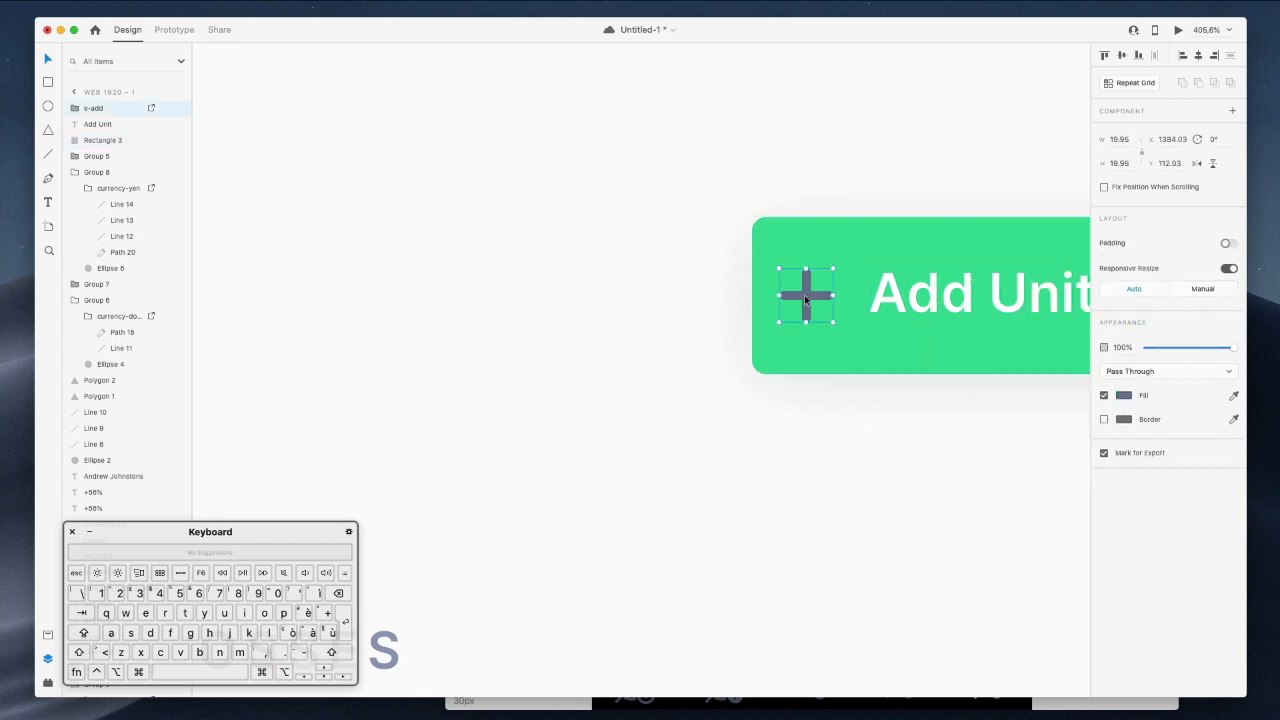
key("Right")
key("Right")
key("Right")
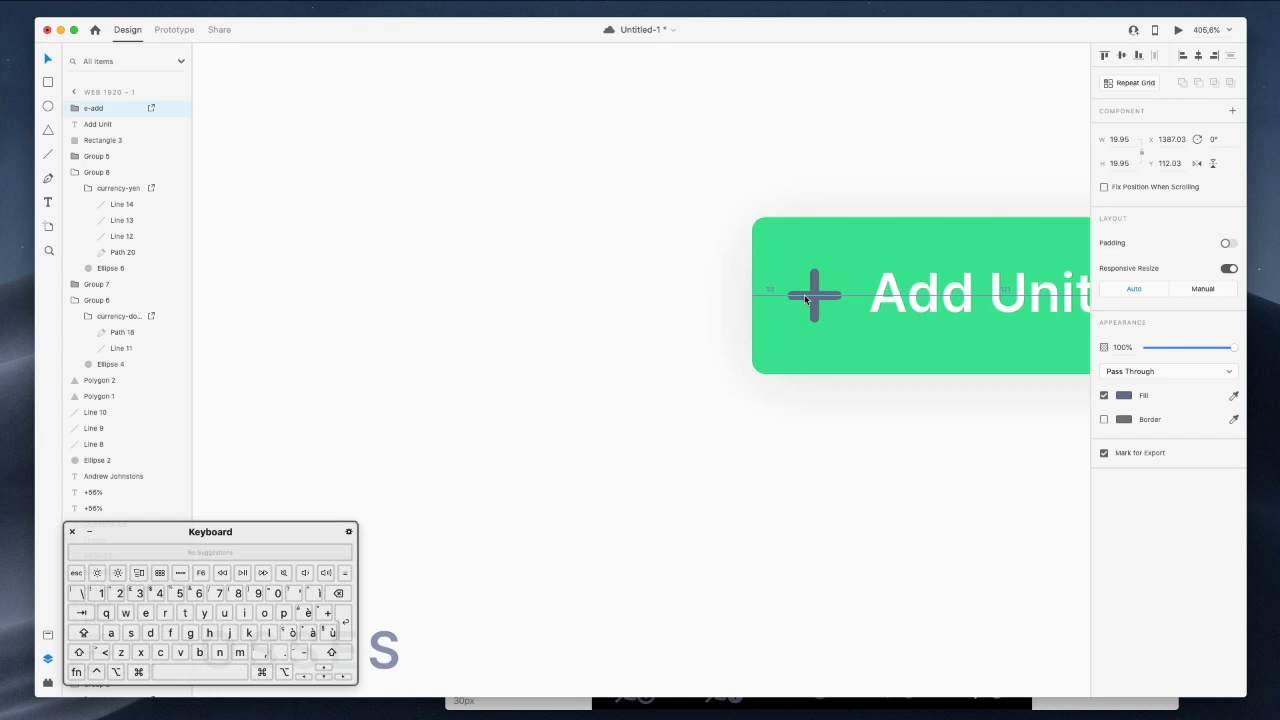
Fill the plus icon with white.
left_click(1120, 397)
left_click_drag(1004, 405, 847, 168)
left_click(832, 174)
scroll(832, 175, "down", 2)
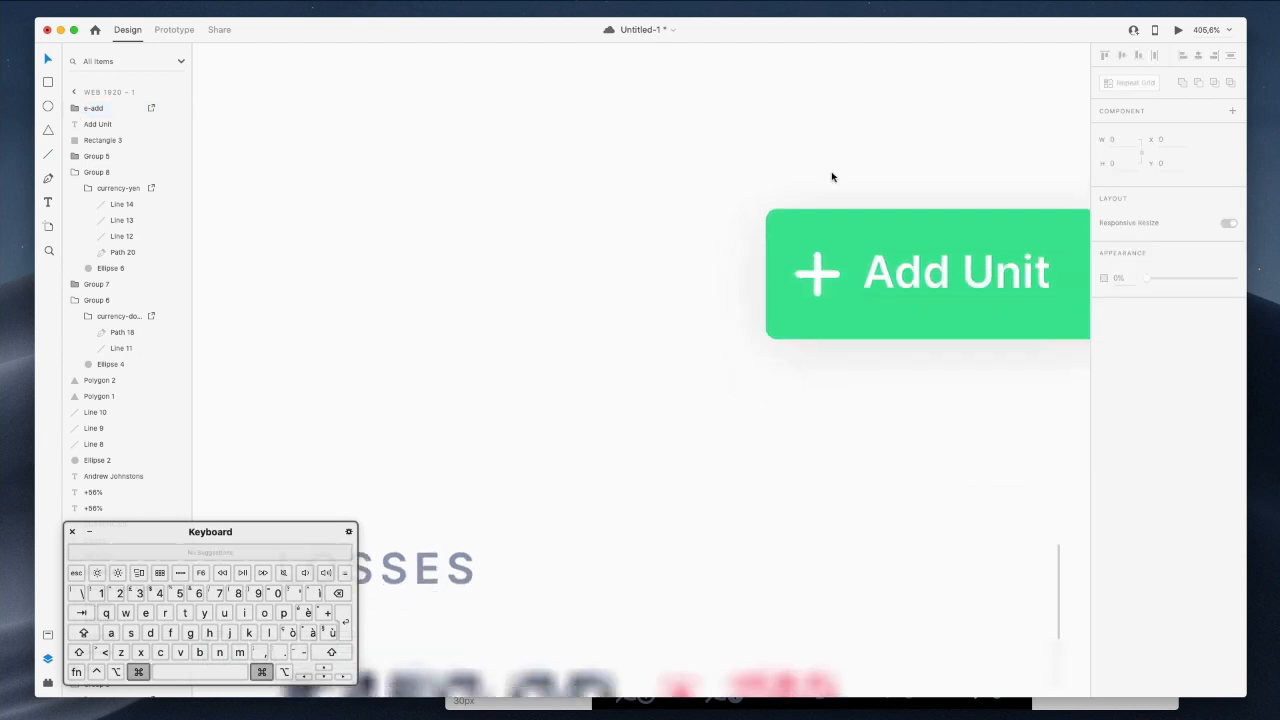
scroll(831, 177, "down", 3)
Widen the green button a few pixels and resize the plus icon to 24×24.
left_click(811, 201)
left_click_drag(793, 227, 789, 227)
left_click_drag(820, 232, 819, 232)
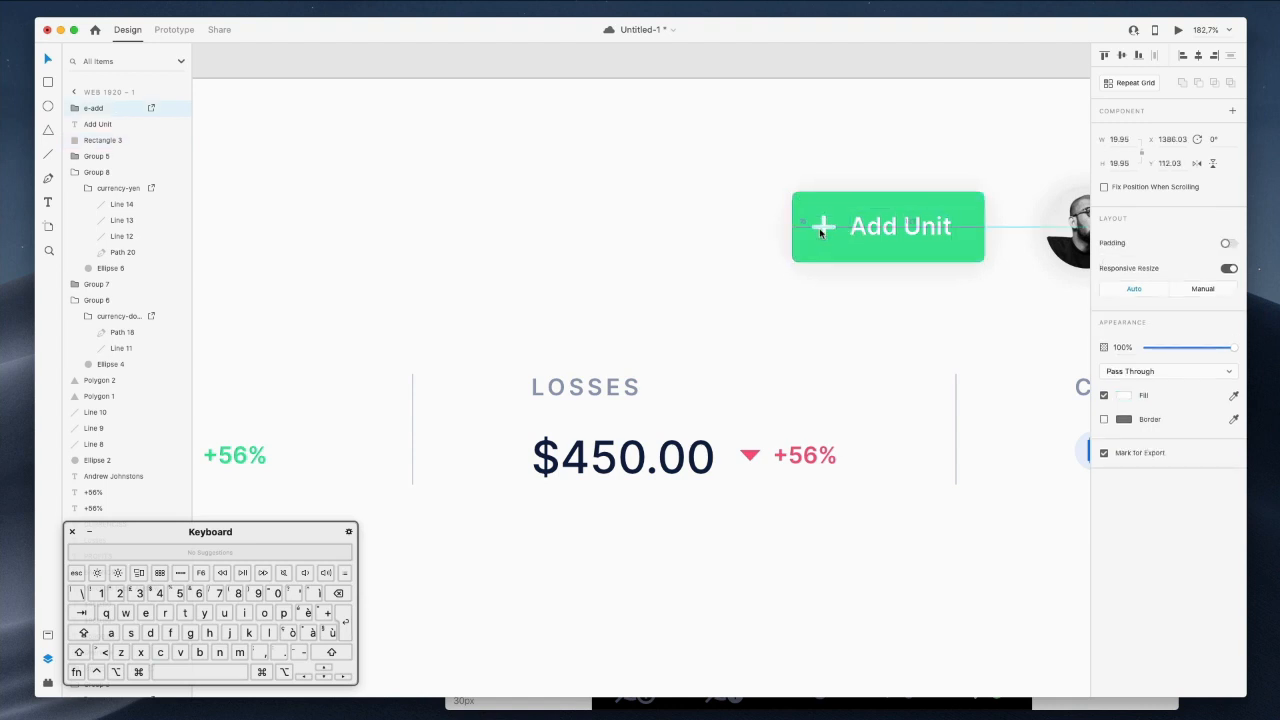
scroll(820, 232, "down", 5)
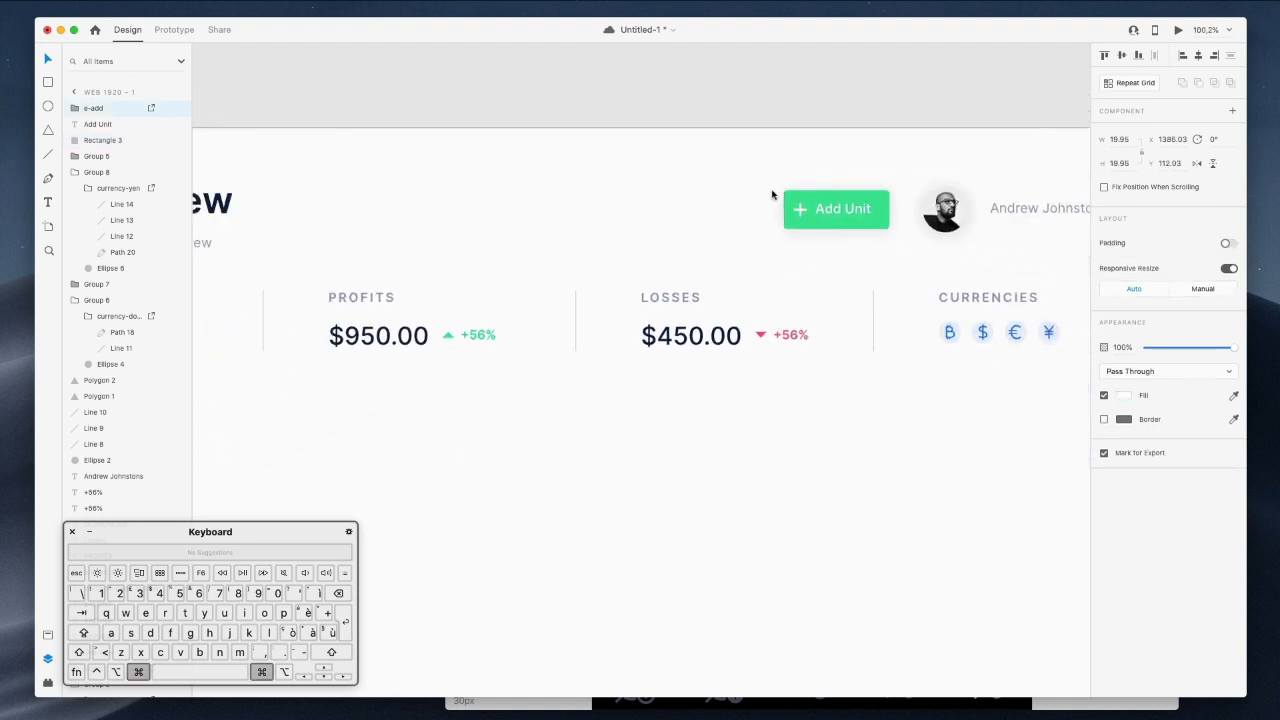
scroll(813, 212, "up", 5)
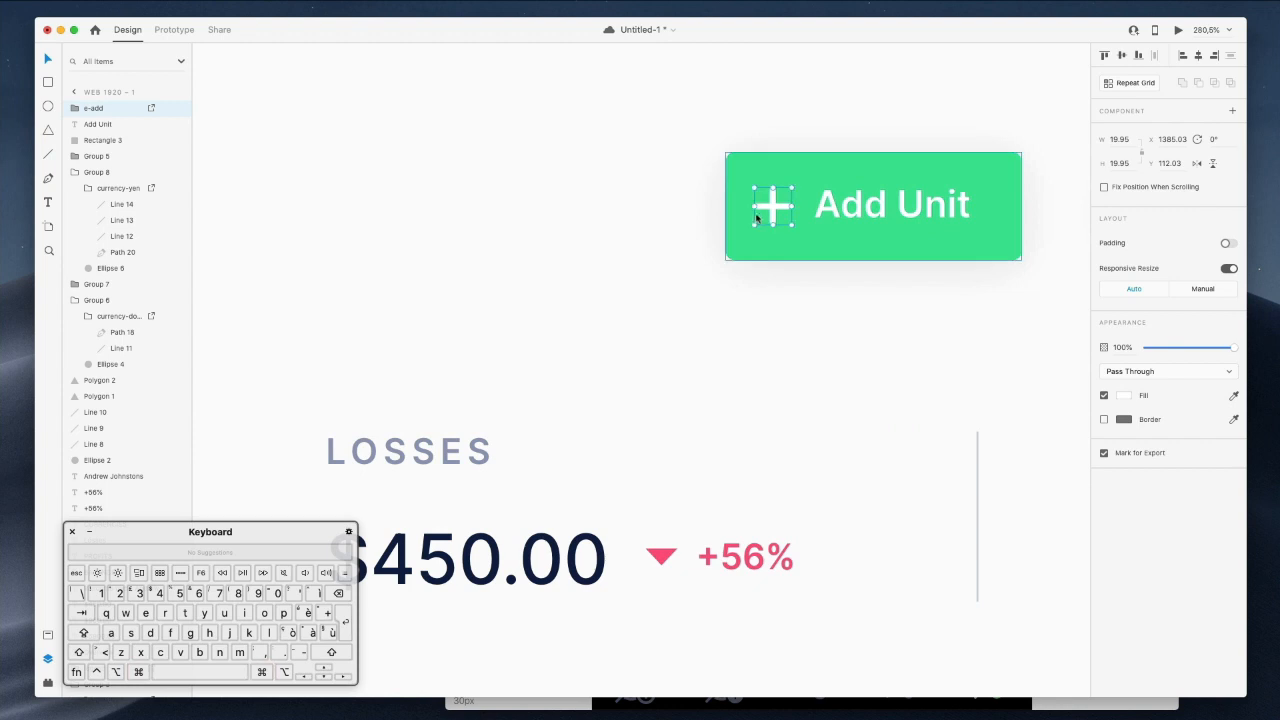
left_click_drag(751, 188, 745, 190)
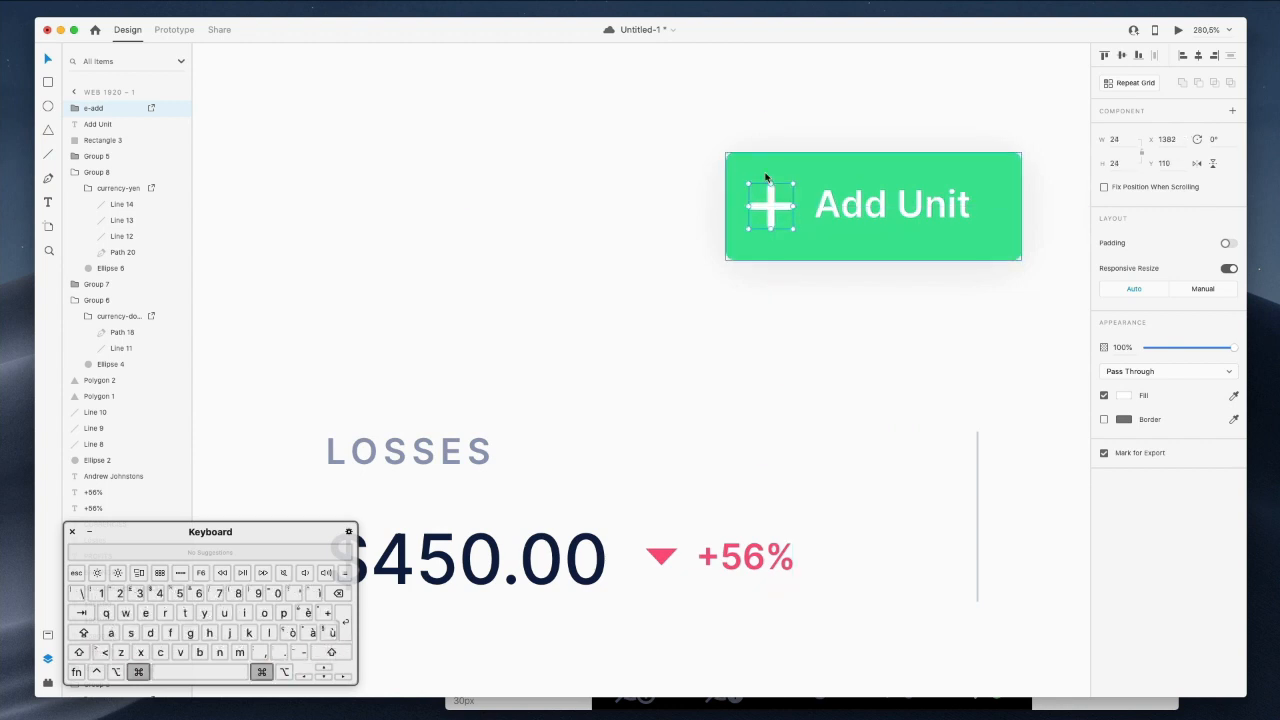
left_click(760, 172)
left_click_drag(719, 208, 717, 208)
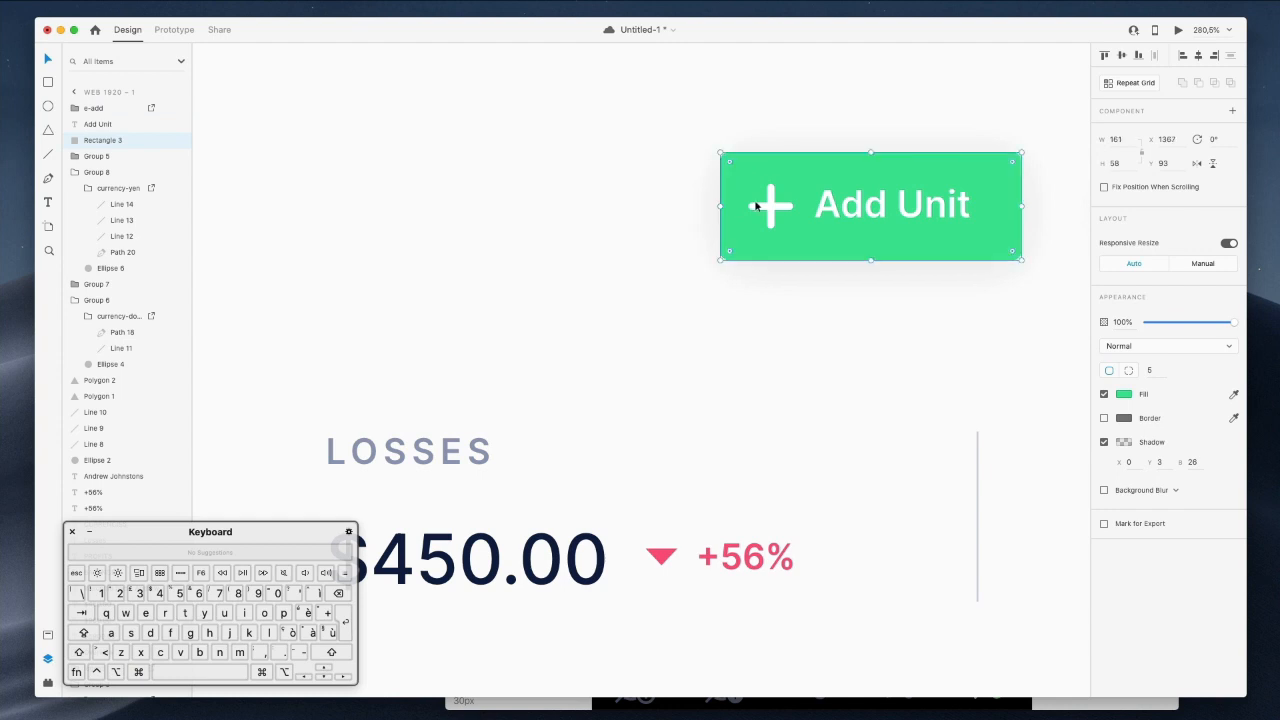
Set the plus icon to 70% opacity and fit the Overview artboard in view.
left_click(766, 206)
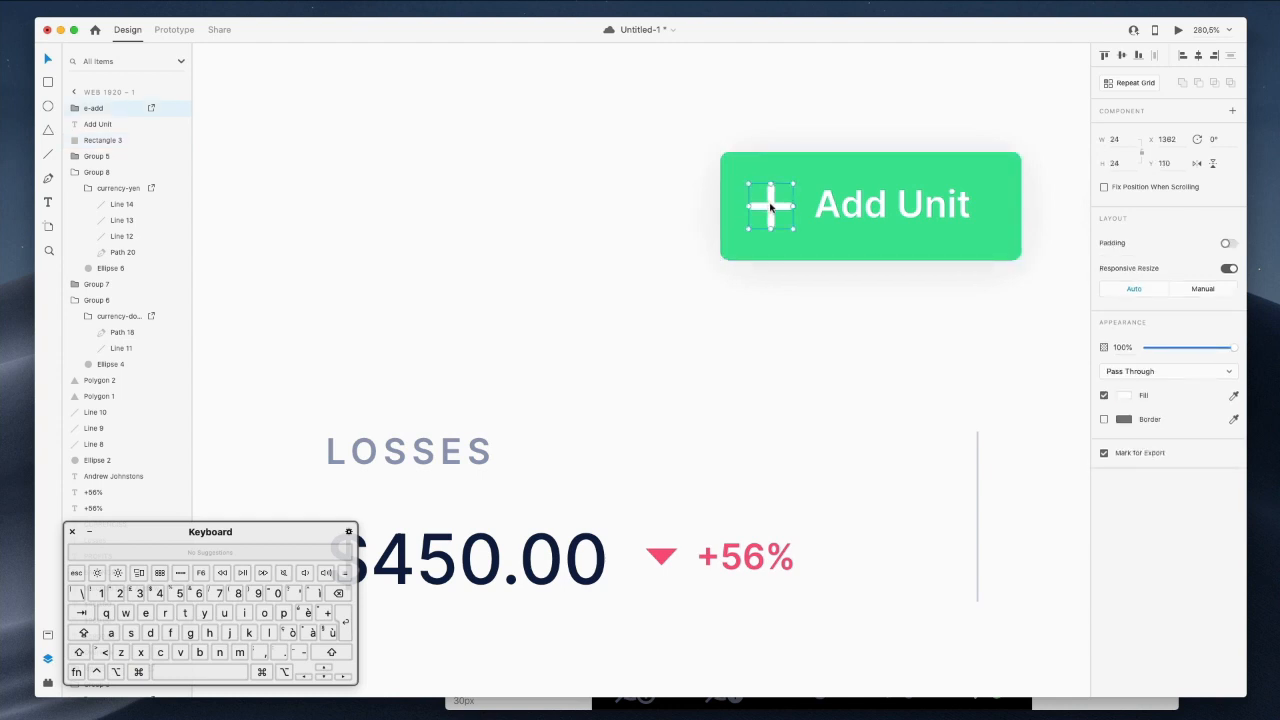
key("shift")
key("5")
key("7")
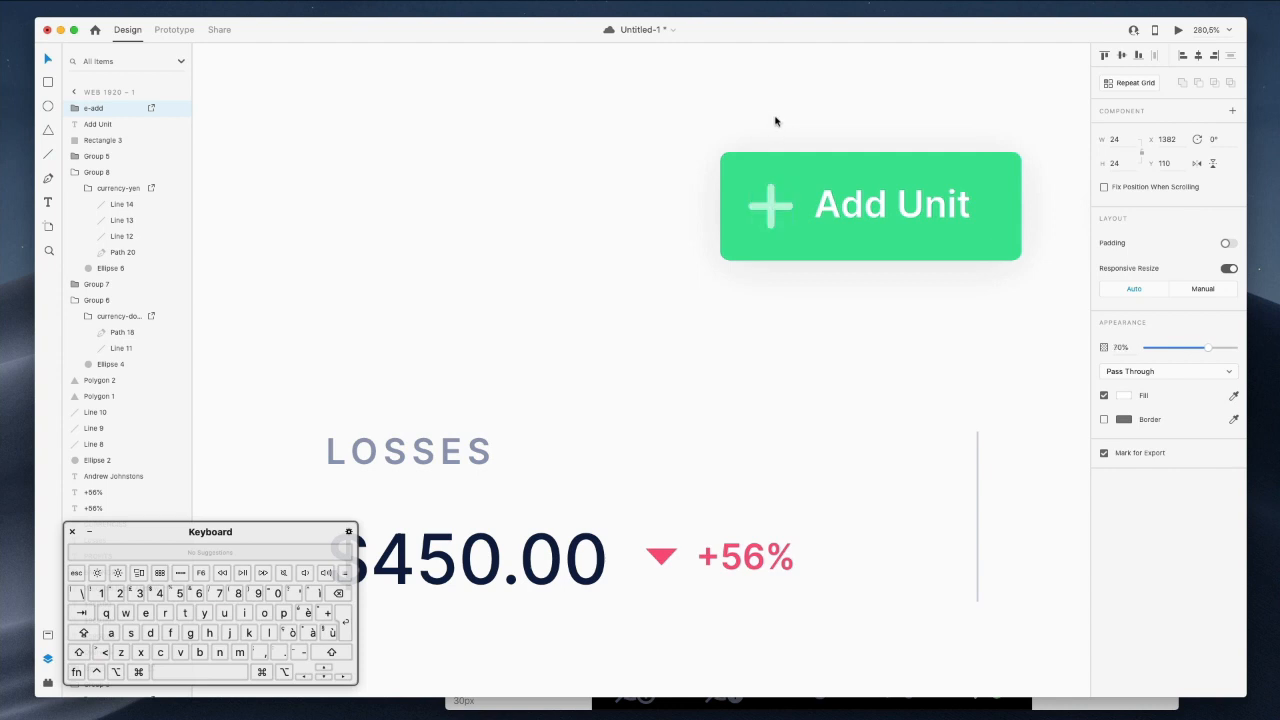
key("super+0")
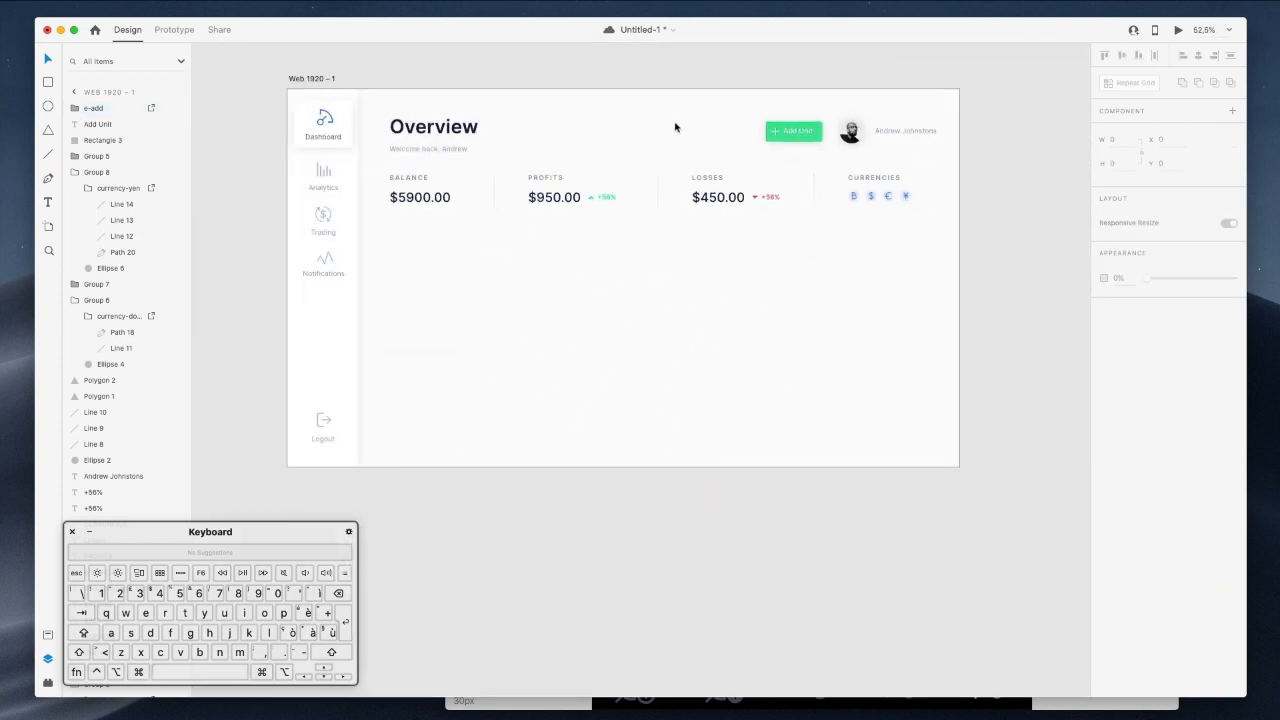
Group the three Add Unit button layers together.
left_click_drag(763, 106, 811, 148)
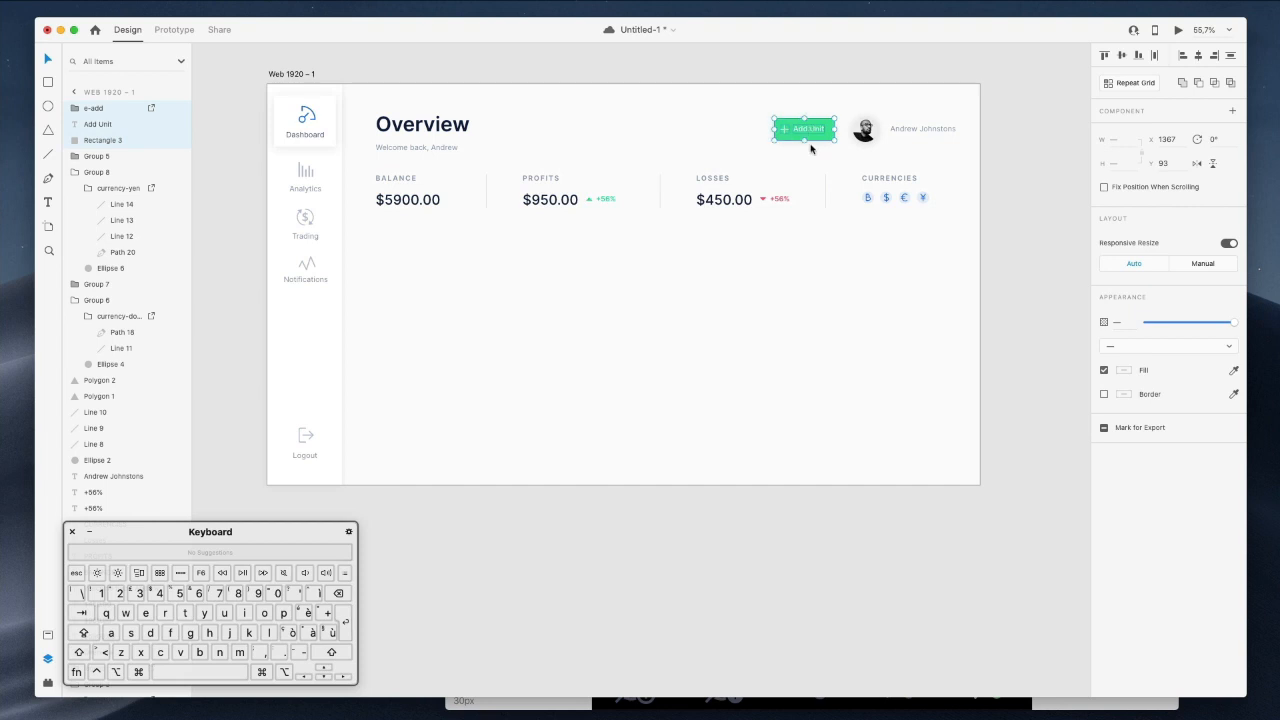
key("super+g")
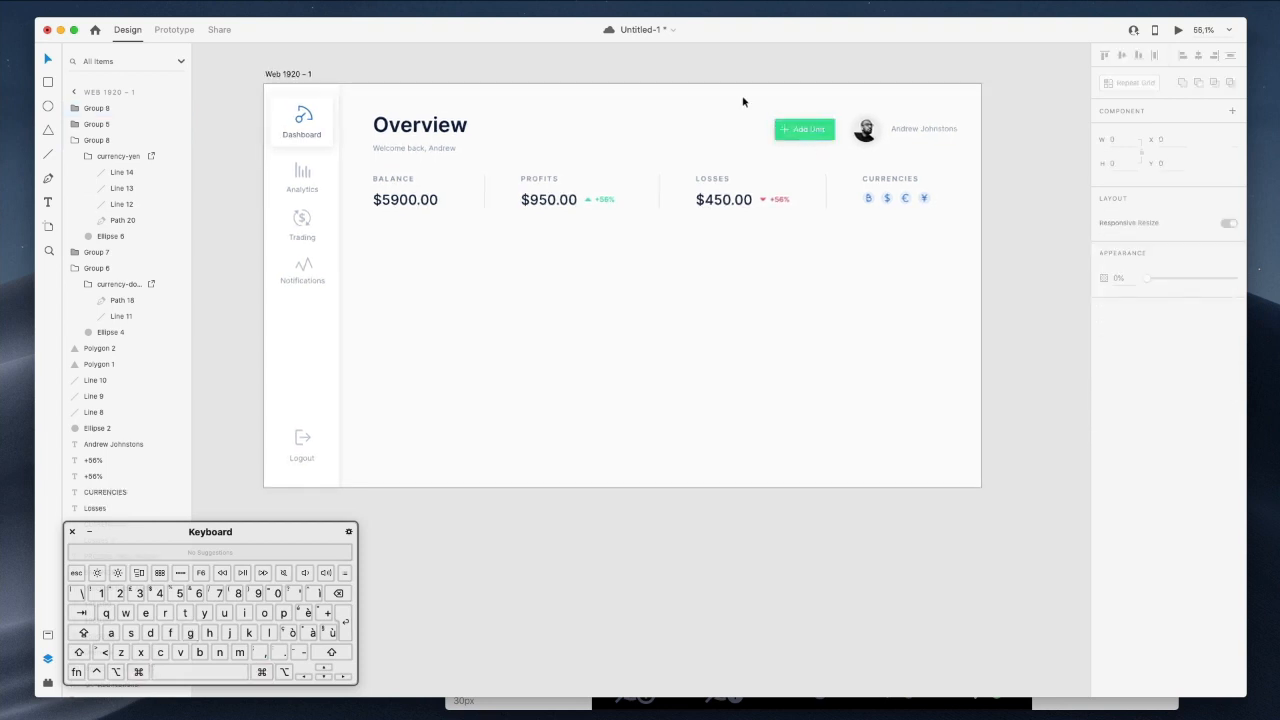
scroll(743, 102, "left", 1)
scroll(745, 101, "left", 3)
scroll(745, 101, "up", 1)
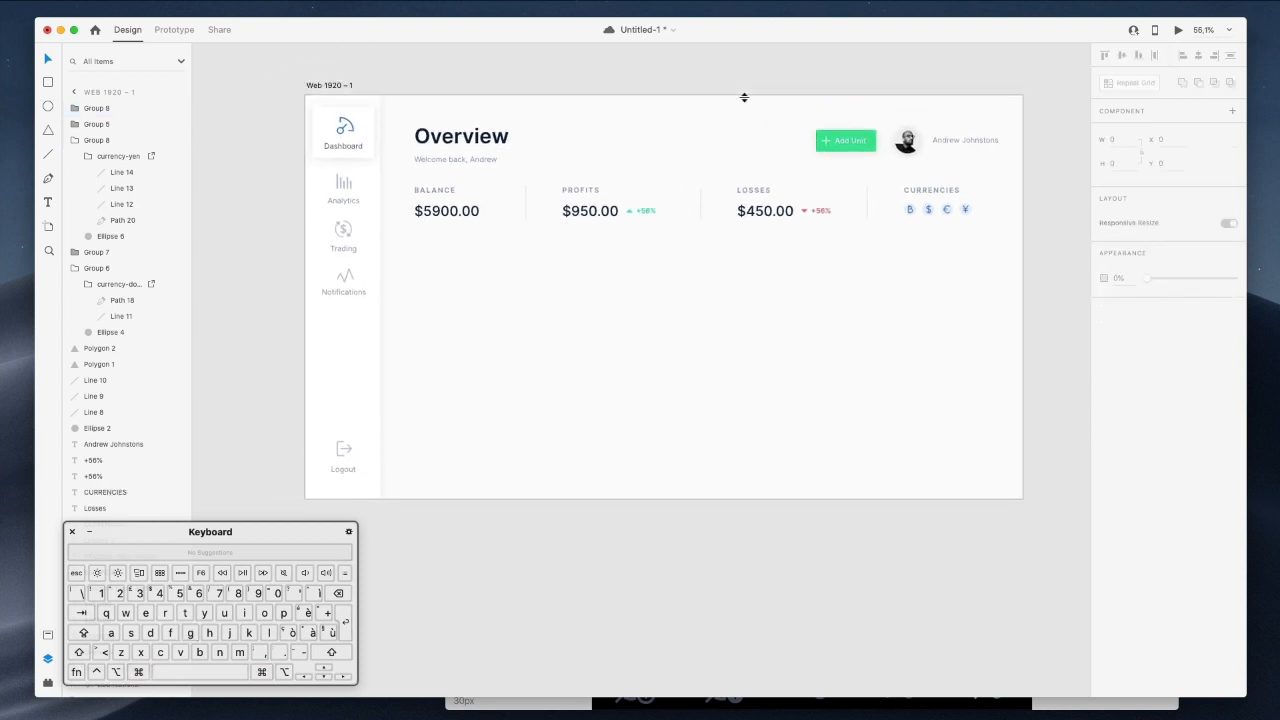
scroll(745, 122, "up", 3)
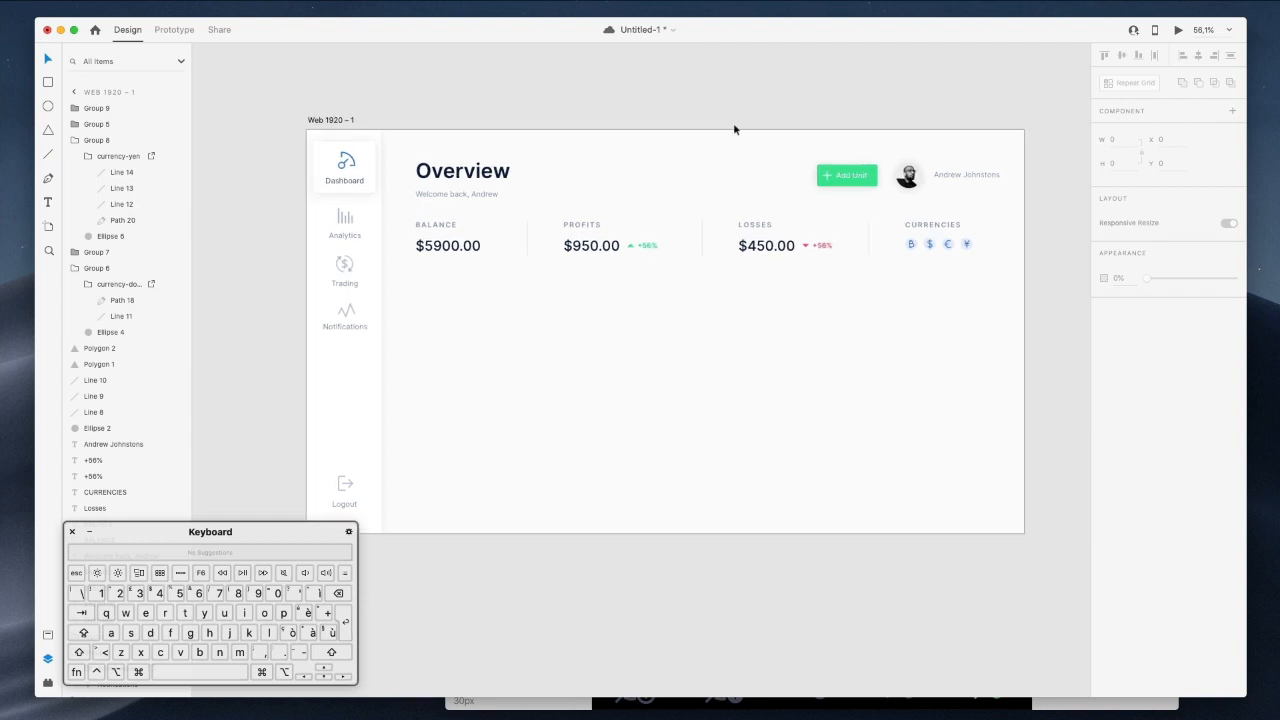
scroll(786, 176, "down", 1)
scroll(789, 182, "up", 5)
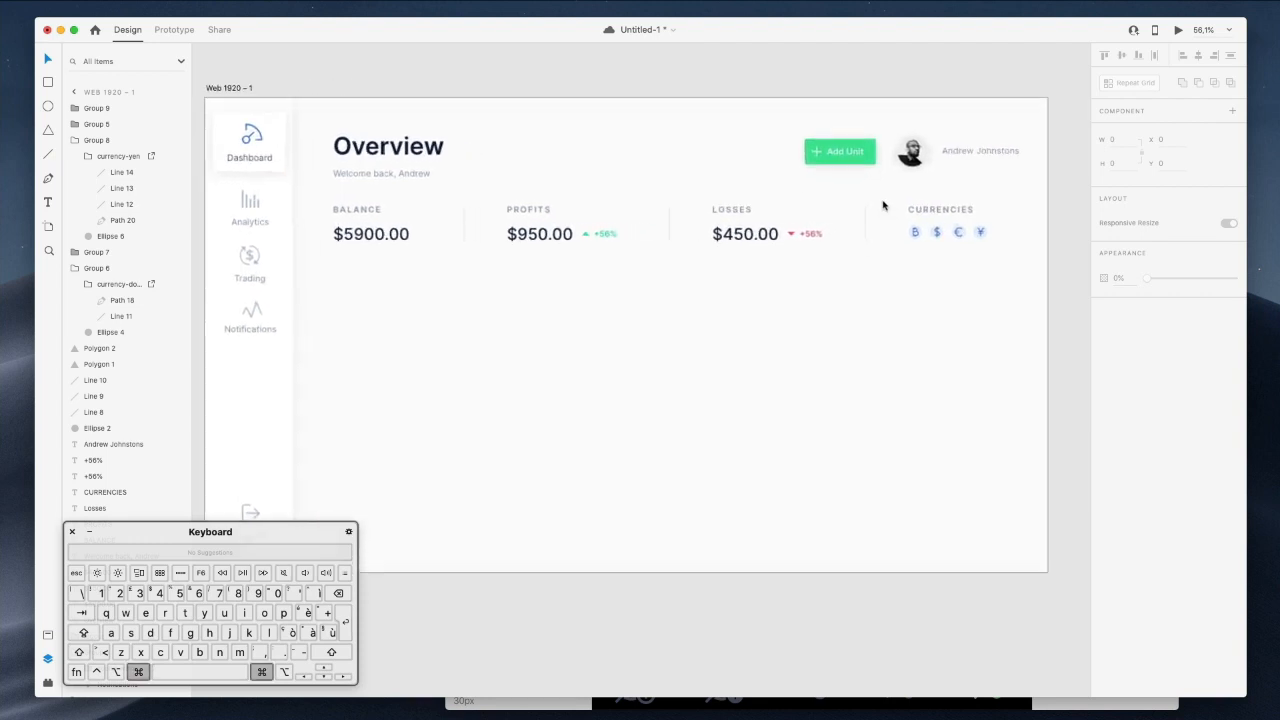
scroll(883, 205, "down", 3)
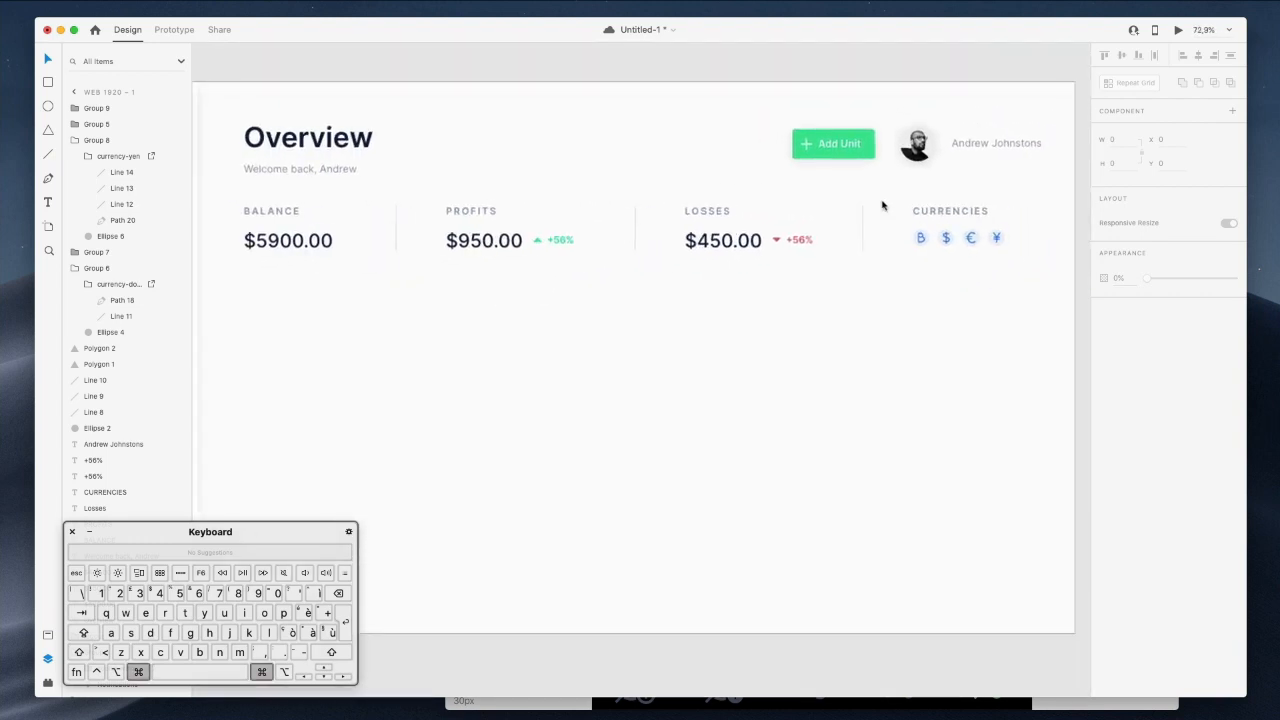
Duplicate the divider between BALANCE and PROFITS by Option-dragging a copy lower down.
left_click(383, 232, "super")
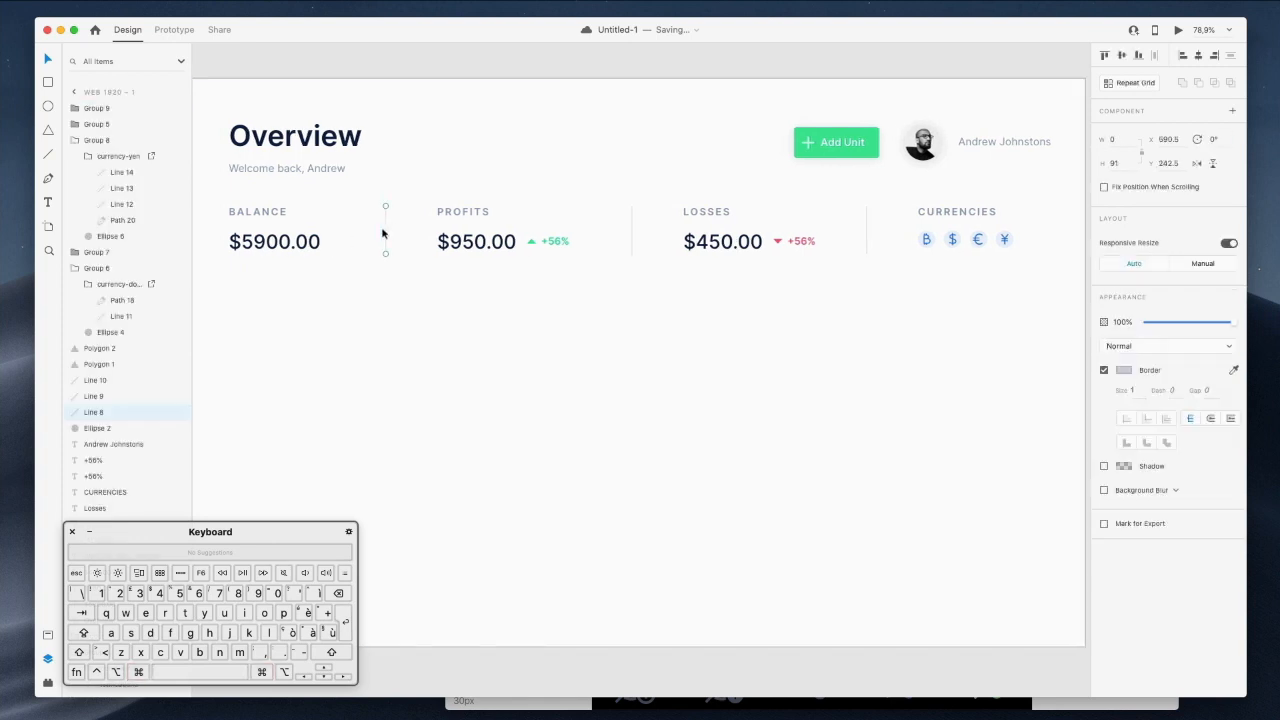
scroll(383, 234, "left", 5)
scroll(673, 236, "right", 5)
key("alt")
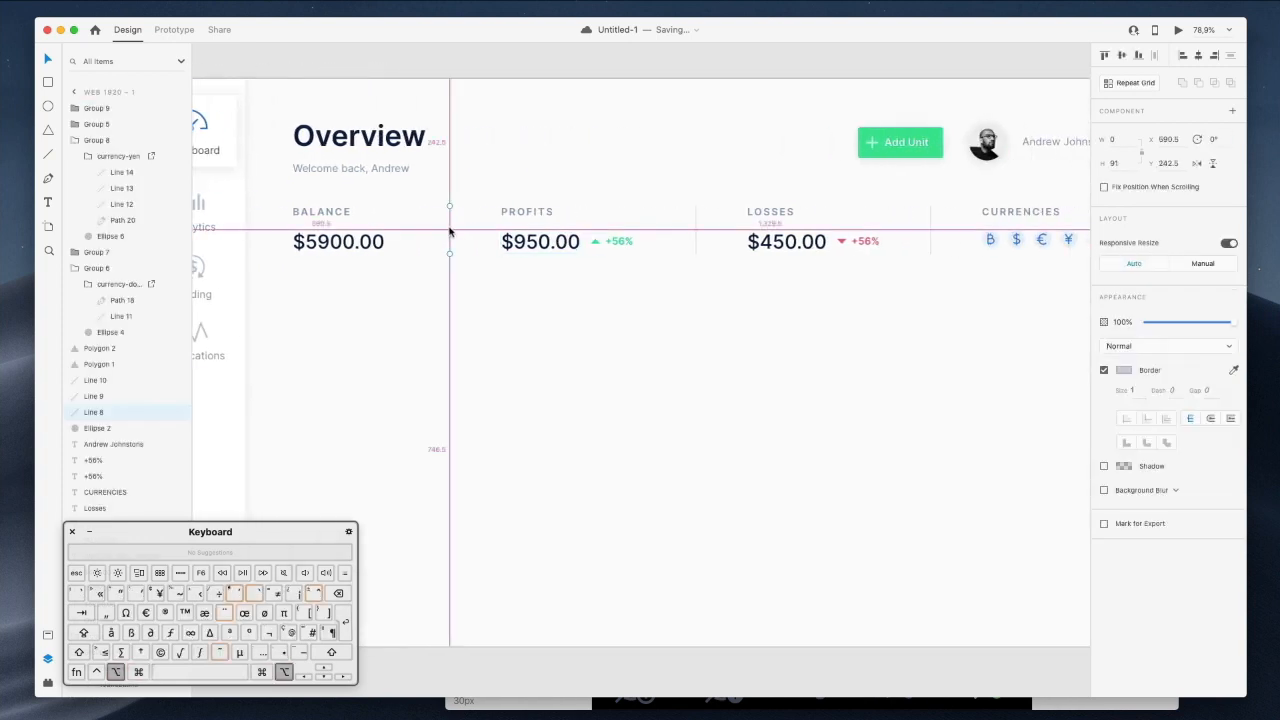
left_click_drag(456, 240, 464, 342)
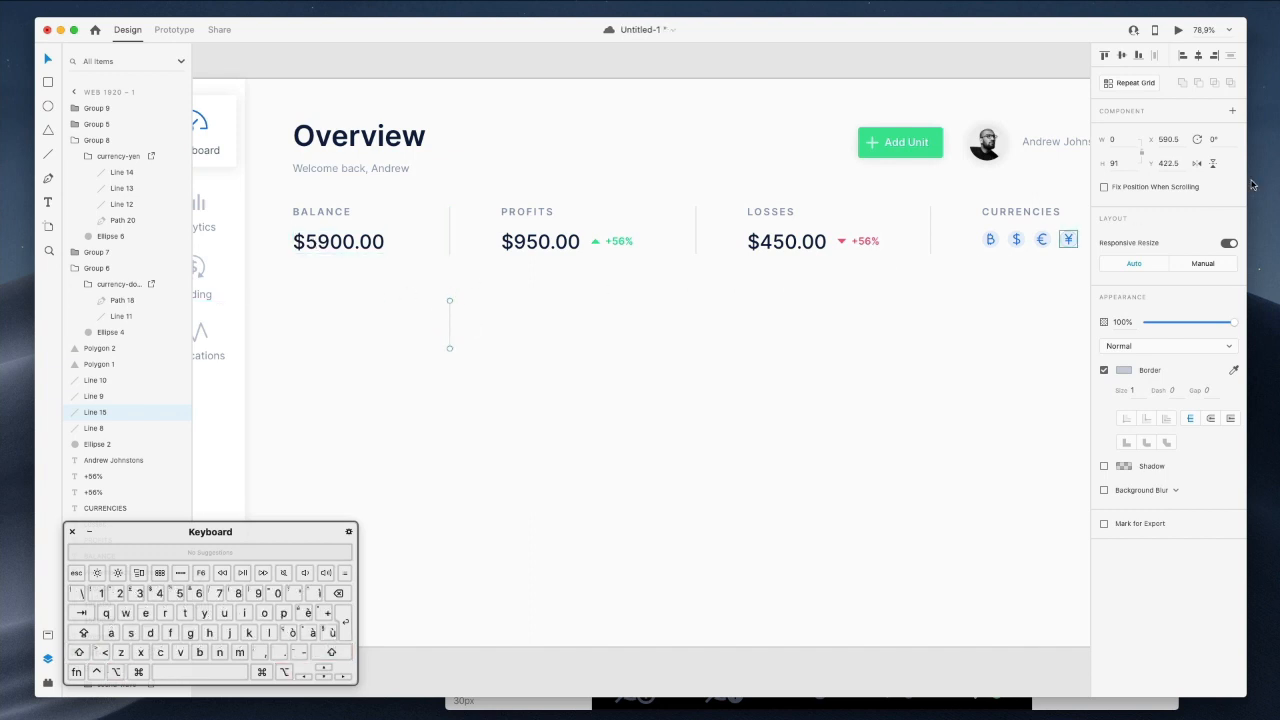
Rotate the copied line 90° to horizontal and move it beneath the stats row.
left_click(1210, 140)
type("90")
key("Return")
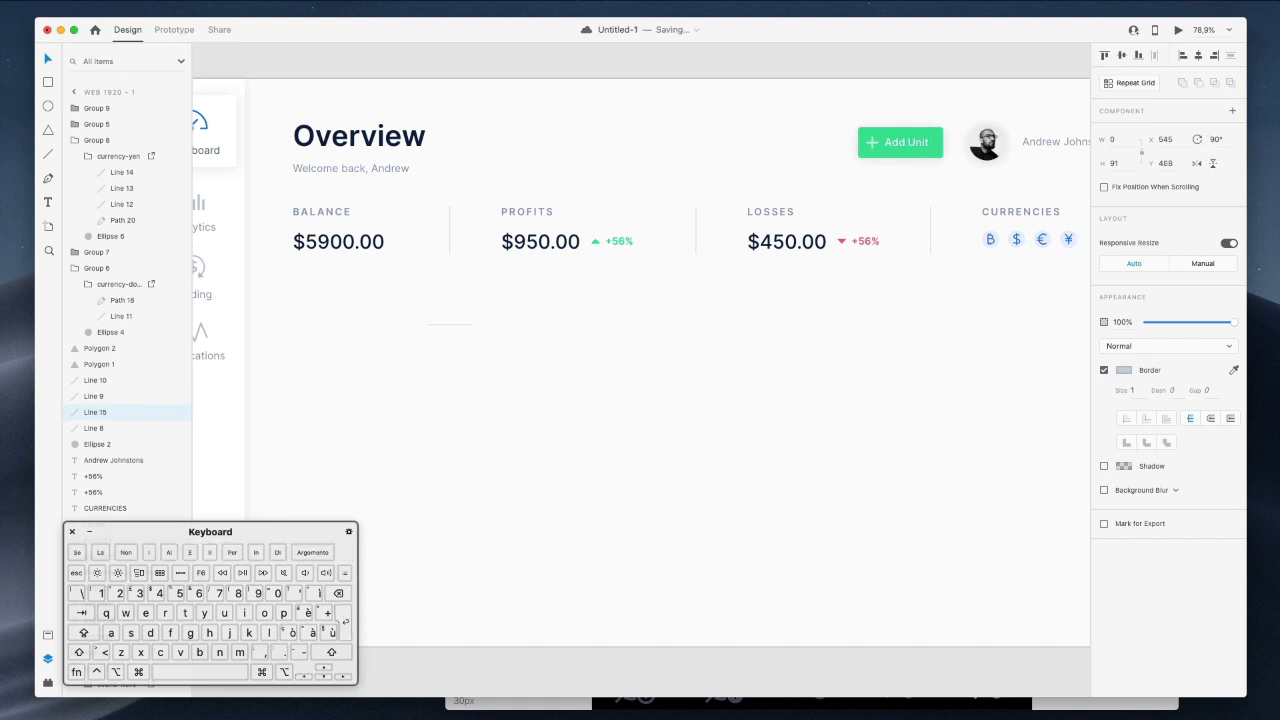
left_click(558, 384)
left_click_drag(460, 332, 1008, 297)
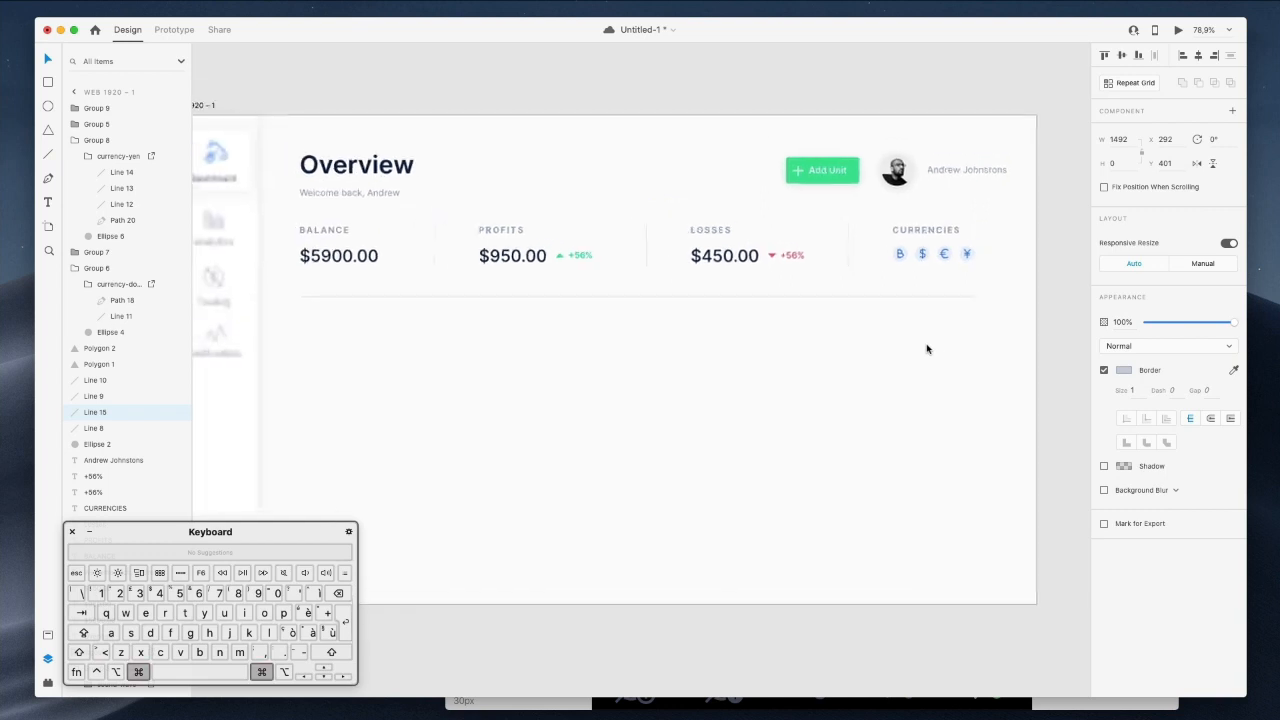
scroll(926, 345, "down", 3)
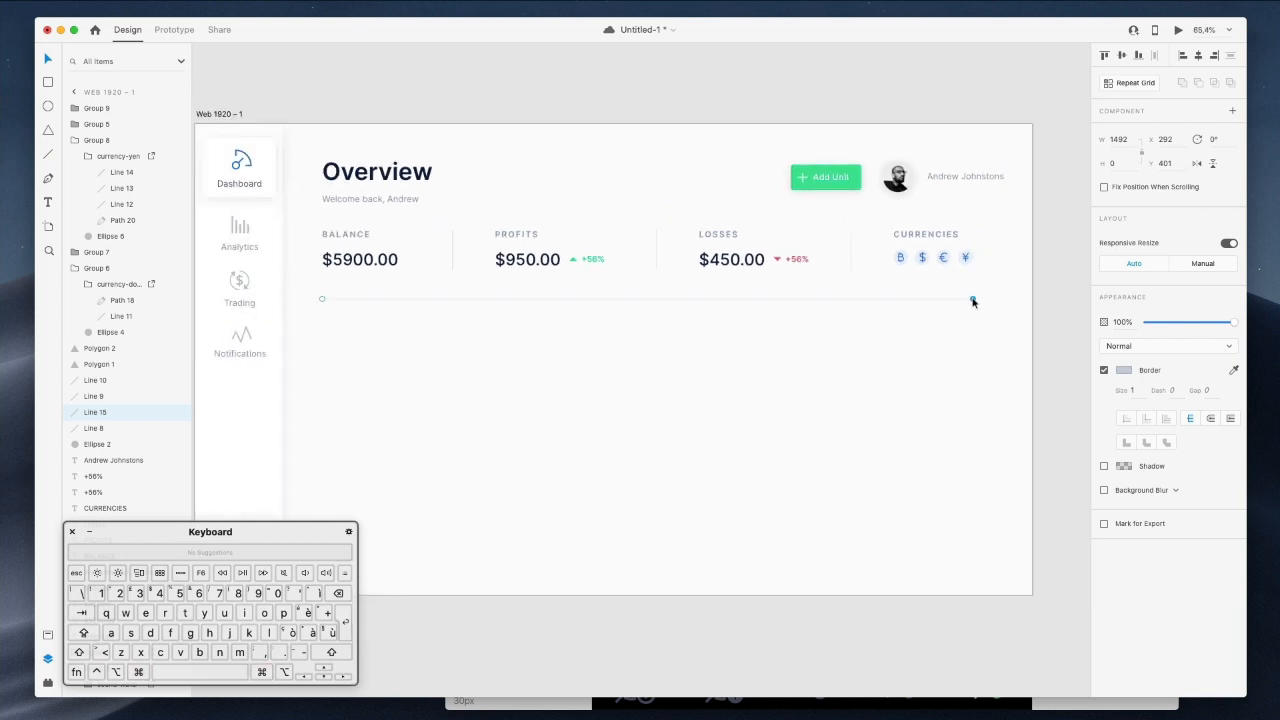
Stretch the divider rightward and shift the CURRENCIES block to its end.
left_click_drag(973, 301, 985, 304)
left_click_drag(832, 222, 1000, 290)
left_click_drag(938, 260, 953, 259)
left_click(637, 228)
Group each stat block: BALANCE, PROFITS, LOSSES and CURRENCIES.
left_click_drag(314, 226, 433, 273)
left_click_drag(489, 222, 624, 287)
key("super+g")
left_click_drag(668, 219, 808, 289)
key("super+g")
left_click_drag(898, 234, 311, 248)
key("super+g")
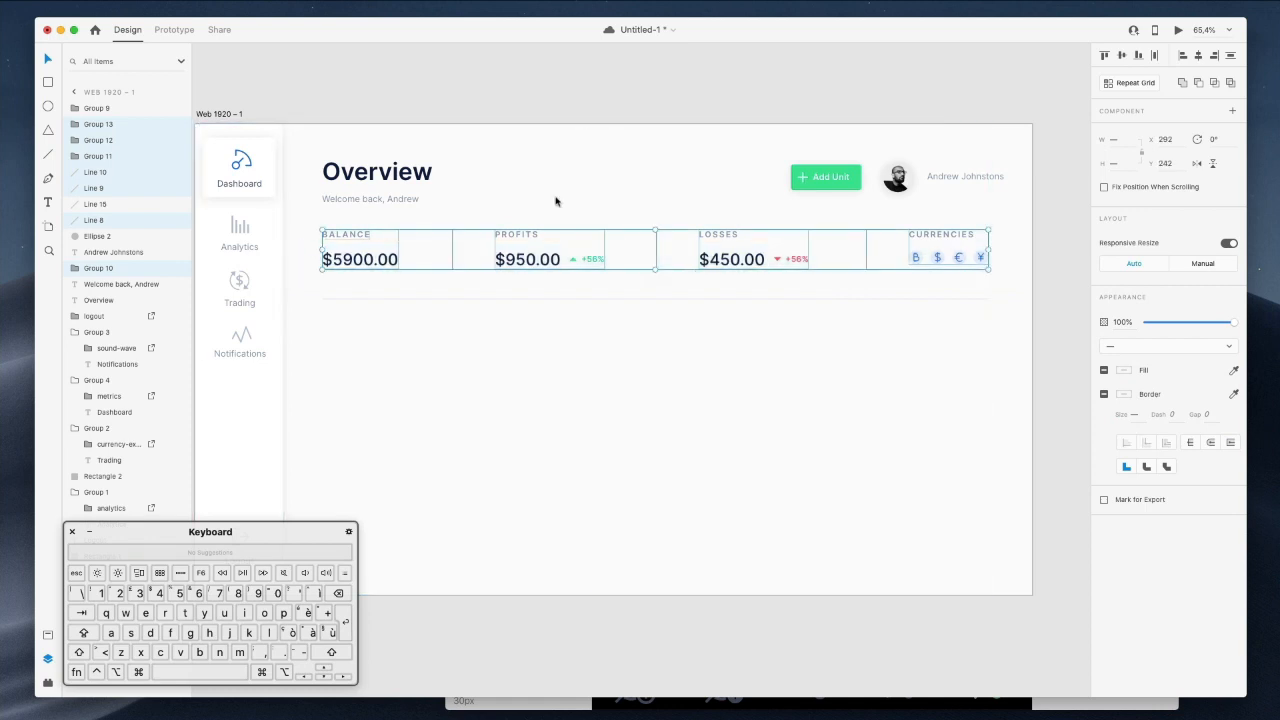
Distribute the four stat groups evenly across the row.
left_click(1154, 57)
left_click(736, 392)
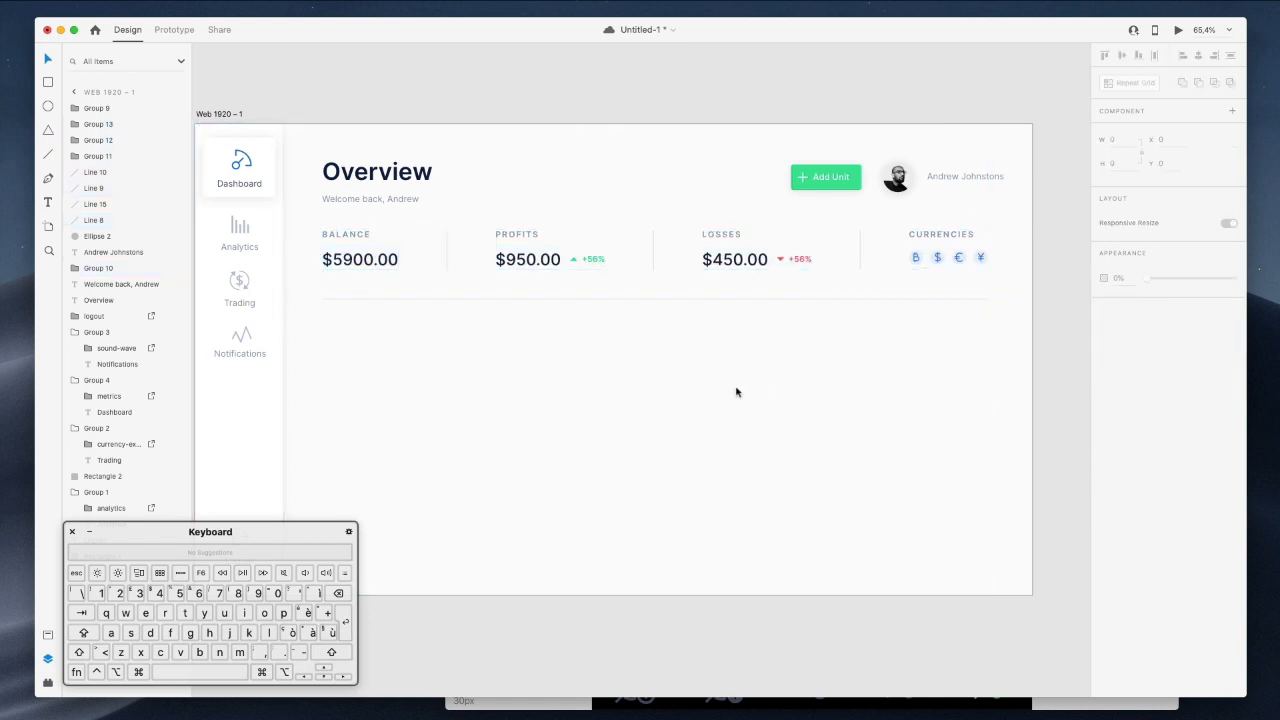
scroll(736, 392, "down", 2)
scroll(736, 392, "down", 3)
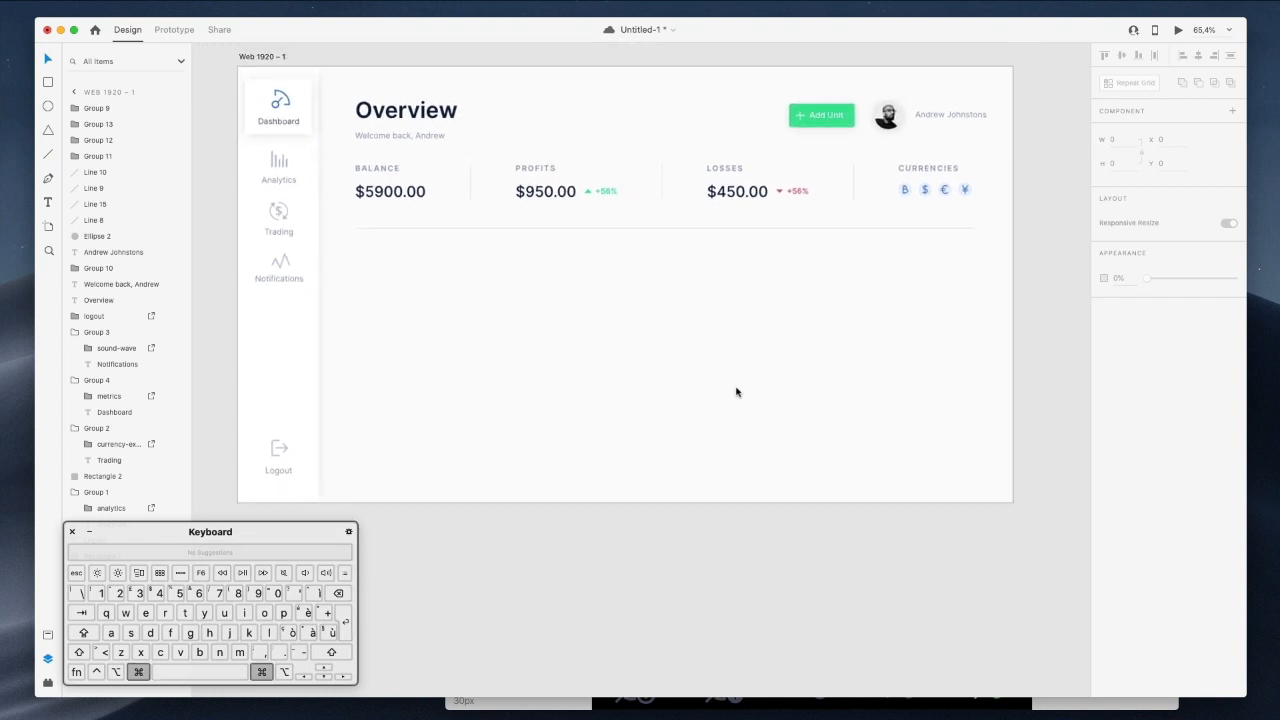
Rename the Overview heading to Dashboard and reduce its size to 48 px.
double_click(443, 127)
type("Dashboard")
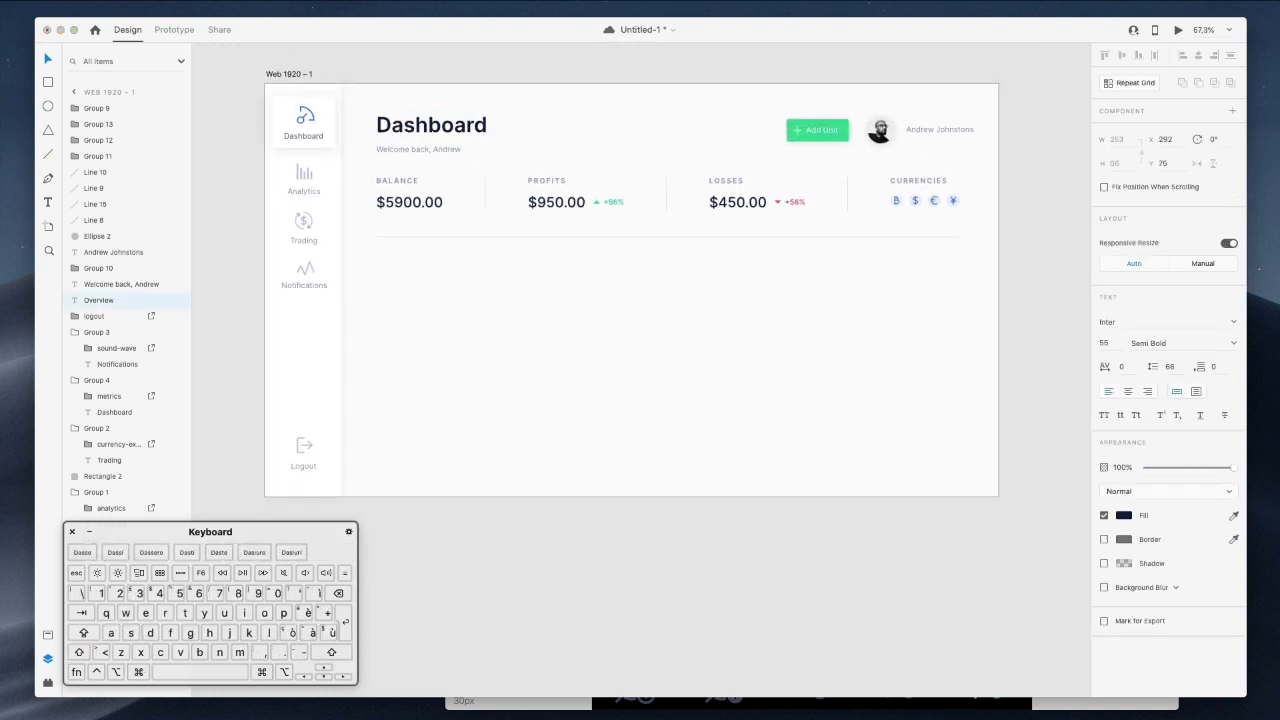
left_click(606, 80)
left_click(452, 130)
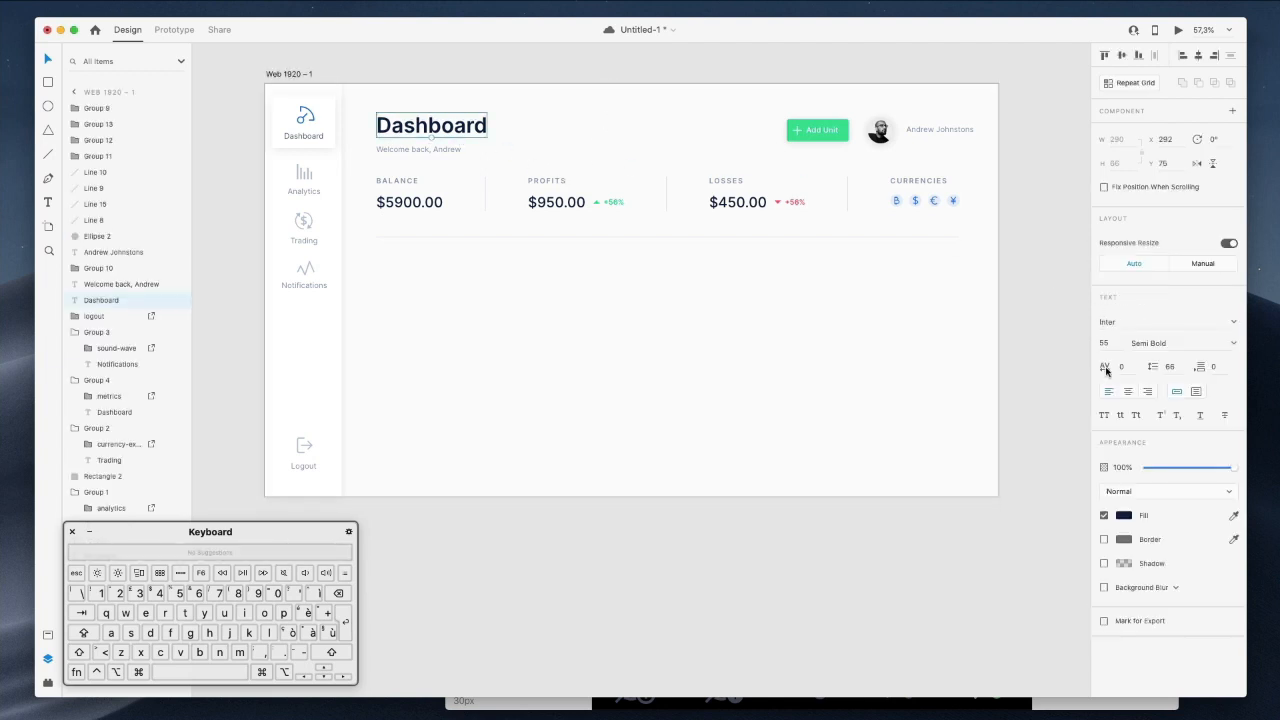
key("Down")
key("Down")
key("Down")
key("Down")
key("Down")
key("Down")
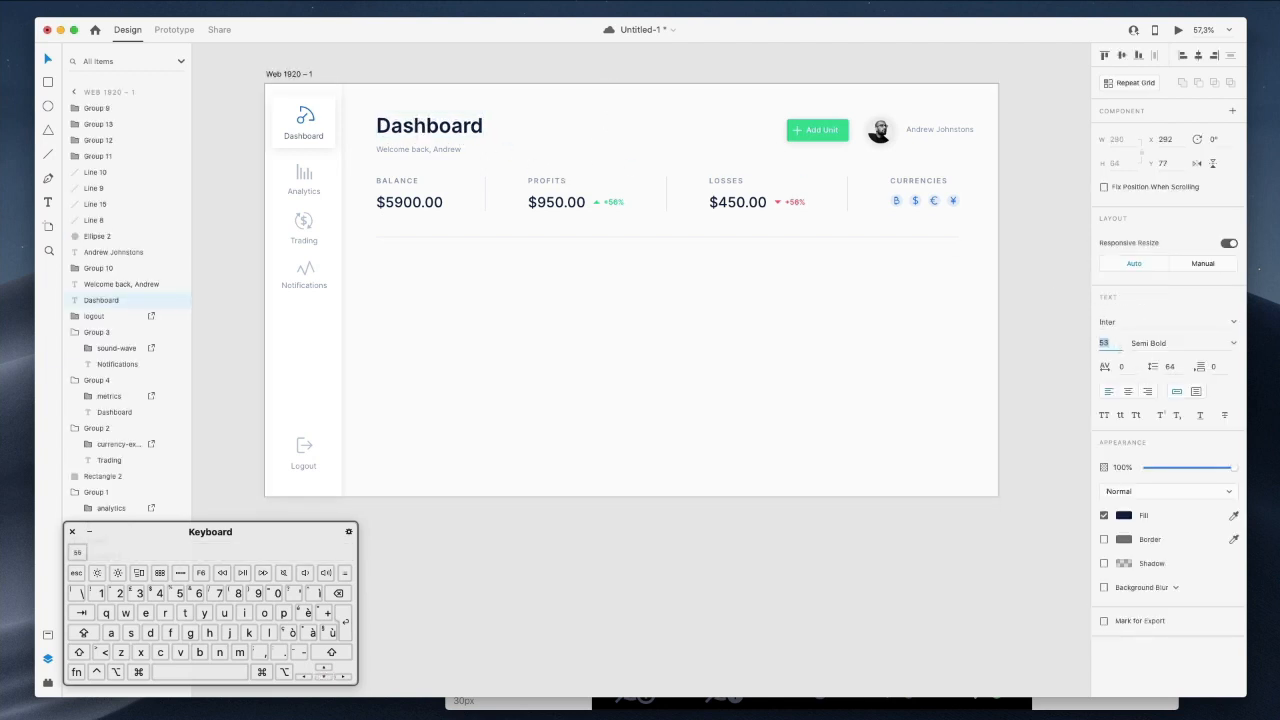
key("Up")
key("Up")
key("Up")
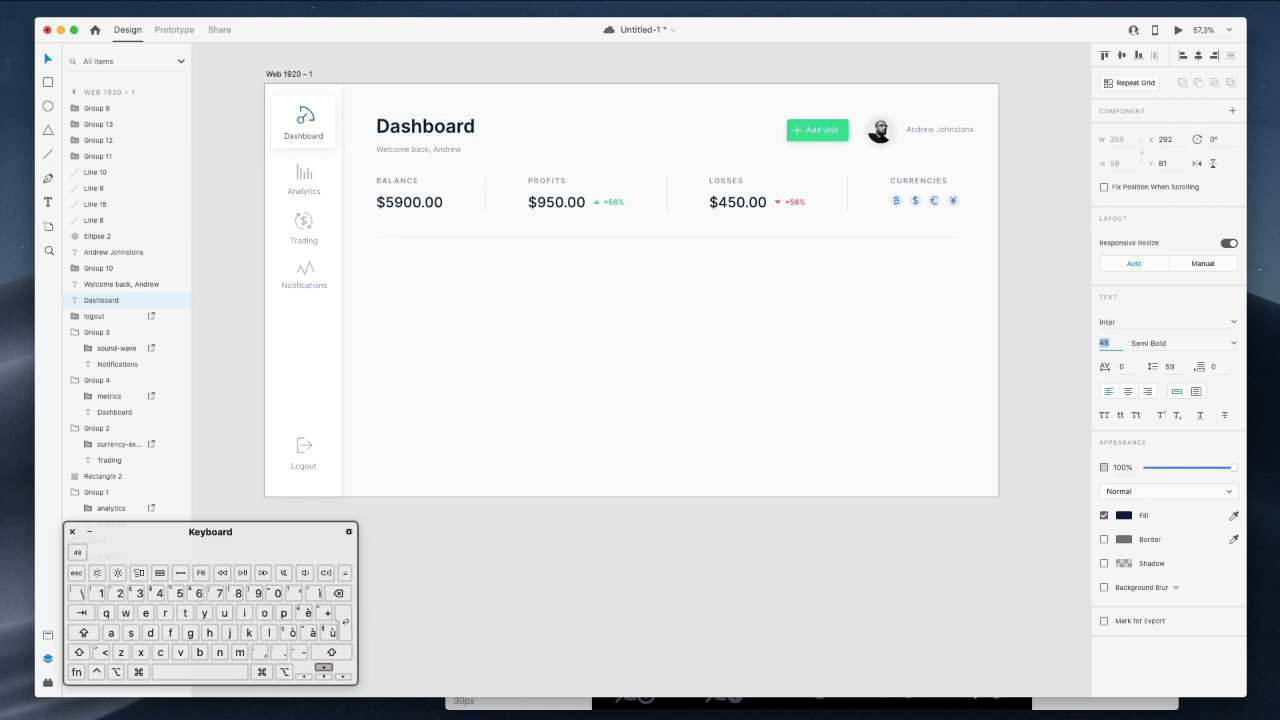
left_click(782, 304)
scroll(782, 304, "up", 2)
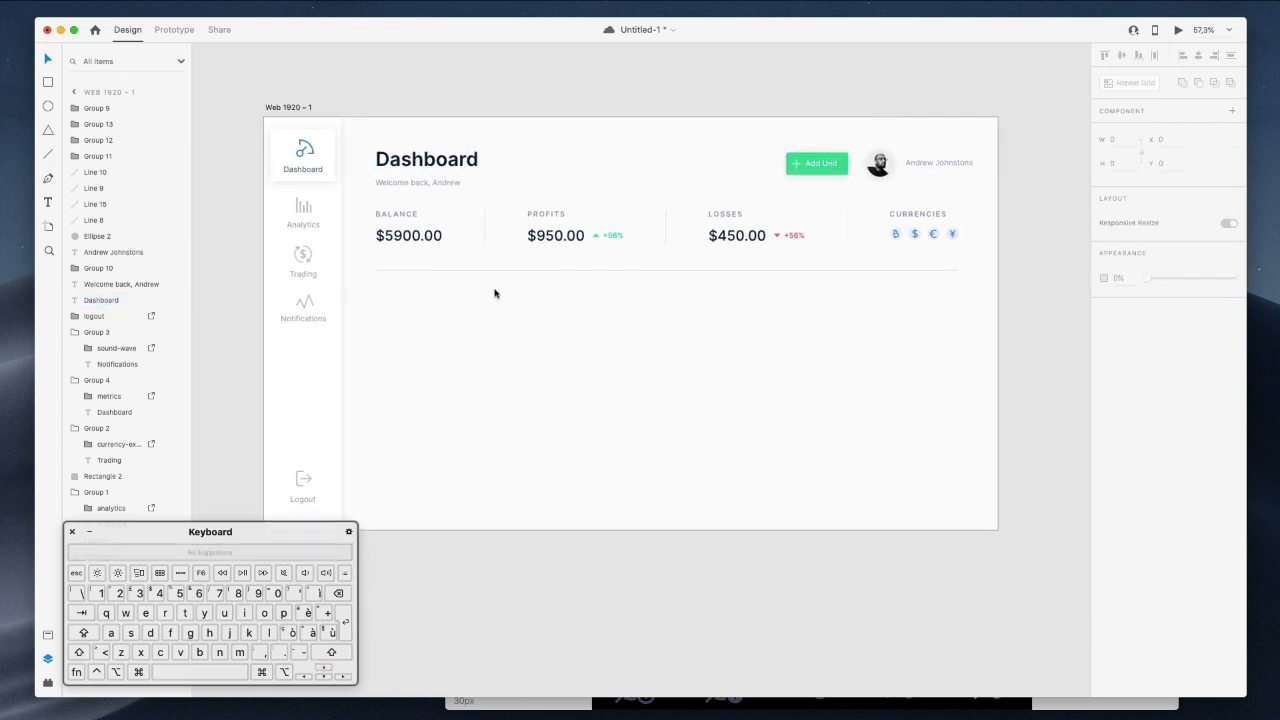
scroll(498, 294, "down", 1)
scroll(500, 296, "up", 1)
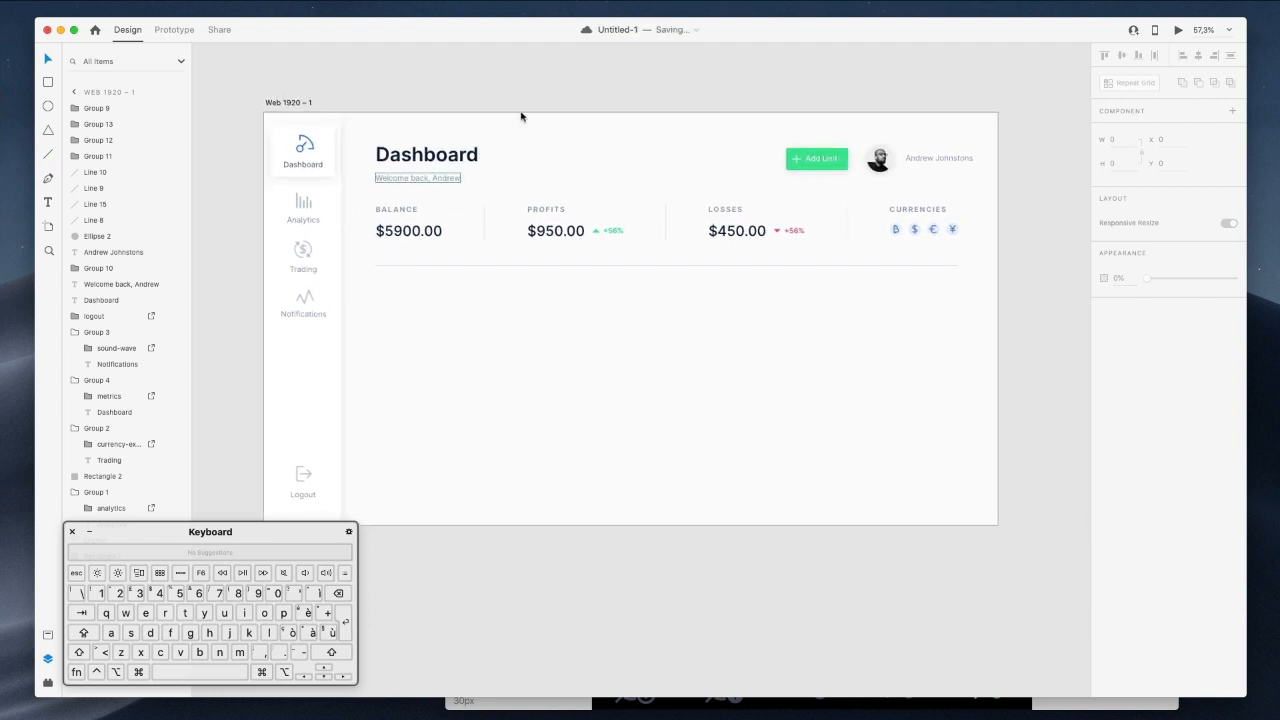
Copy the 475/220/471 stats row from Control Center and paste it below the divider in Untitled-1.
left_click_drag(870, 715, 764, 51)
scroll(729, 554, "down", 10)
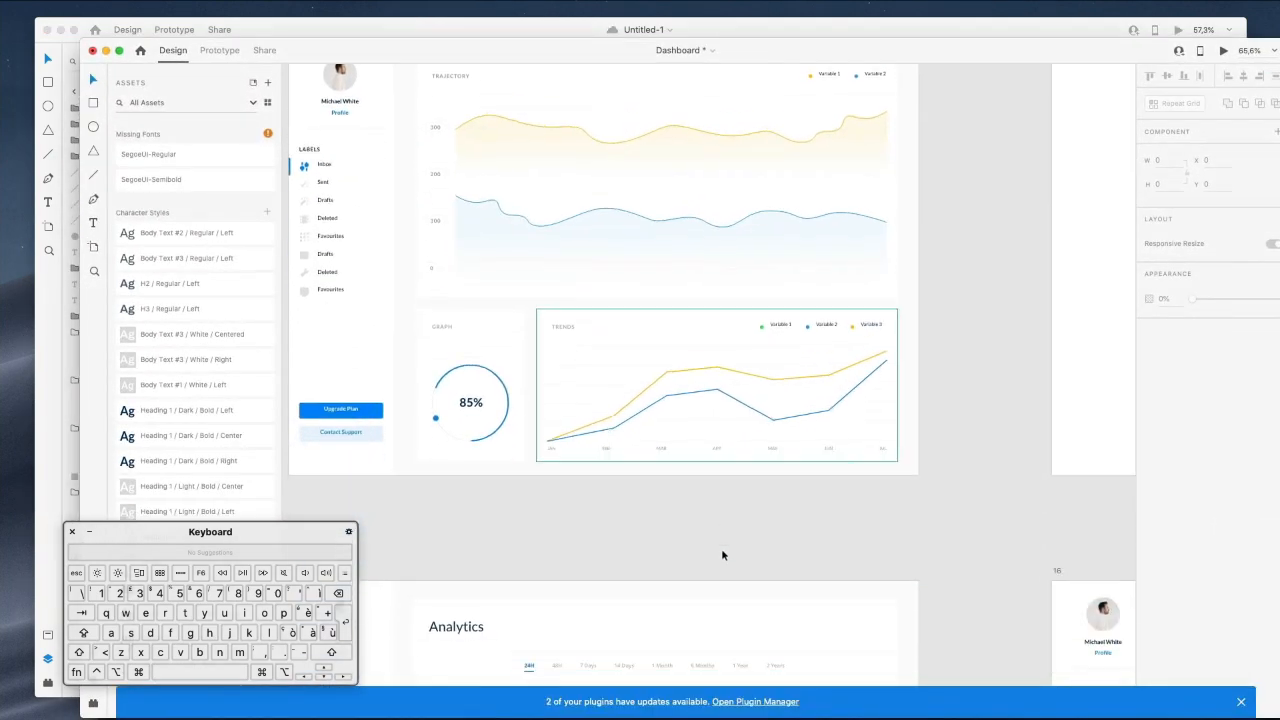
scroll(721, 548, "up", 6)
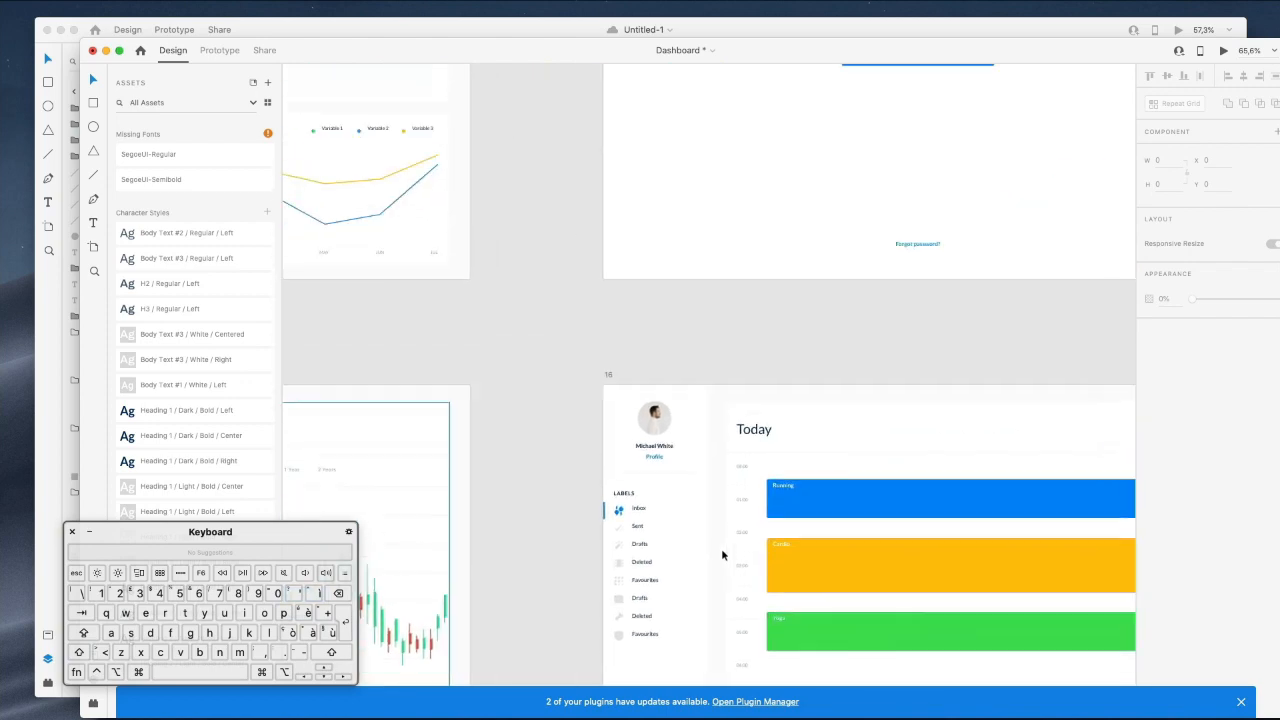
scroll(722, 555, "down", 10)
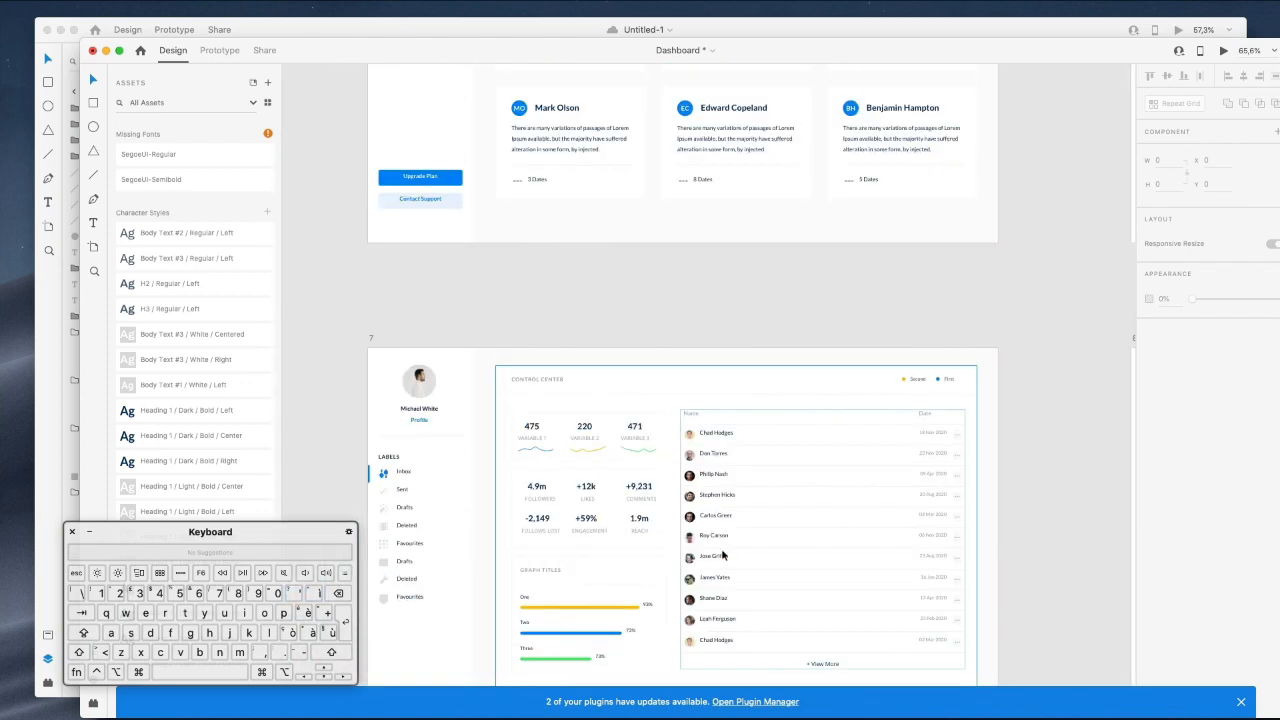
scroll(584, 345, "up", 1)
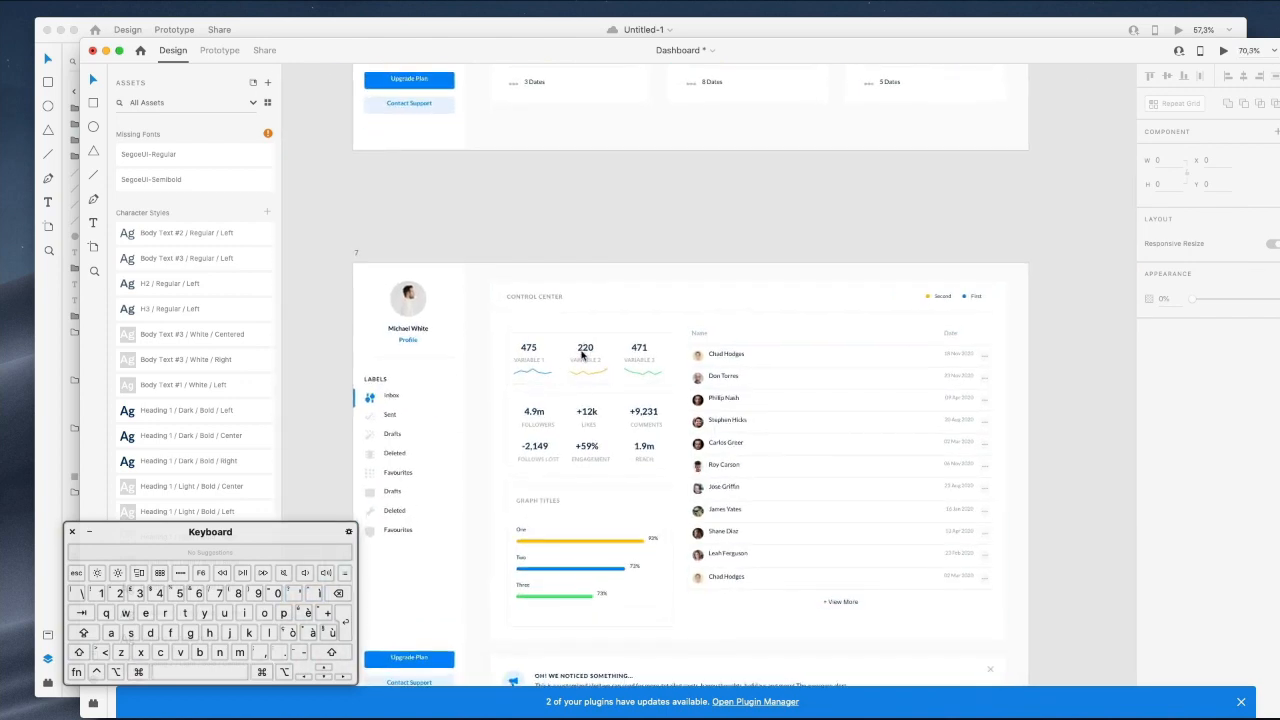
left_click(582, 360)
double_click(580, 357)
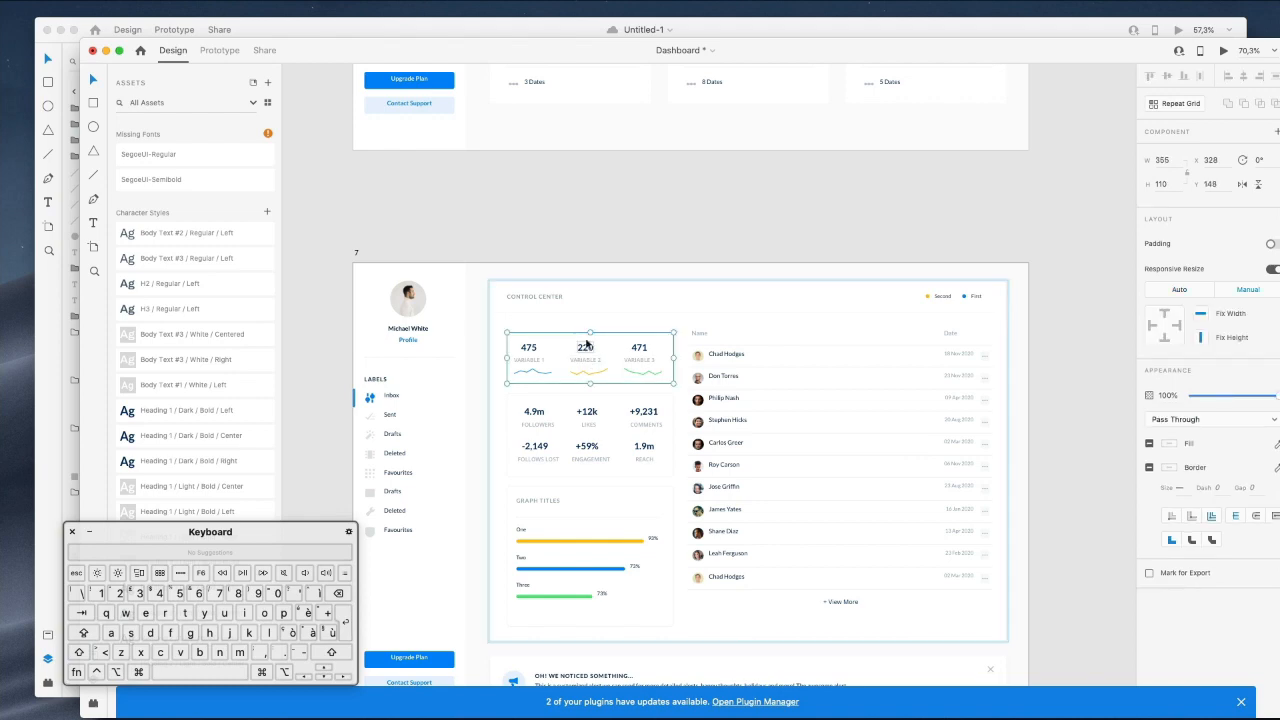
left_click_drag(782, 55, 1150, 455)
left_click(454, 320)
key("super+v")
left_click_drag(455, 185, 436, 299)
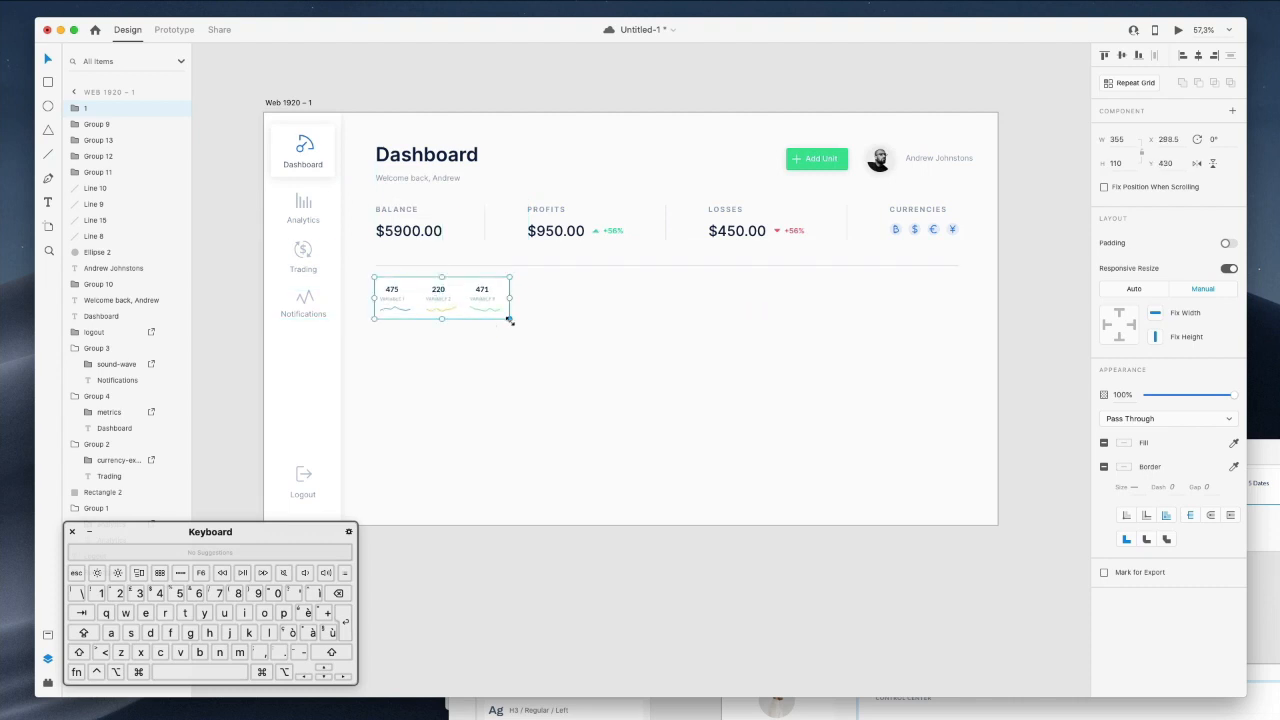
Scale the pasted stats row up to about double size.
left_click_drag(510, 319, 622, 357)
left_click(680, 323)
scroll(637, 349, "up", 5)
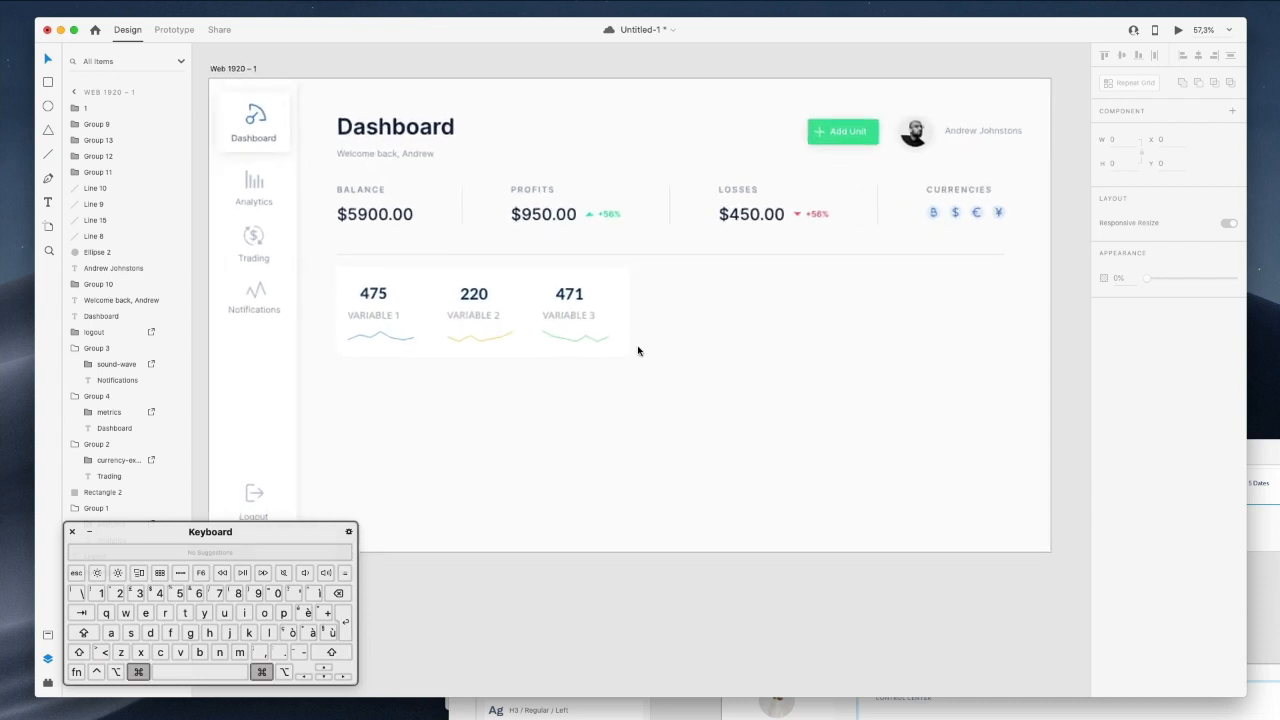
scroll(638, 351, "up", 1)
scroll(638, 351, "up", 5)
scroll(625, 361, "left", 4)
scroll(625, 361, "down", 2)
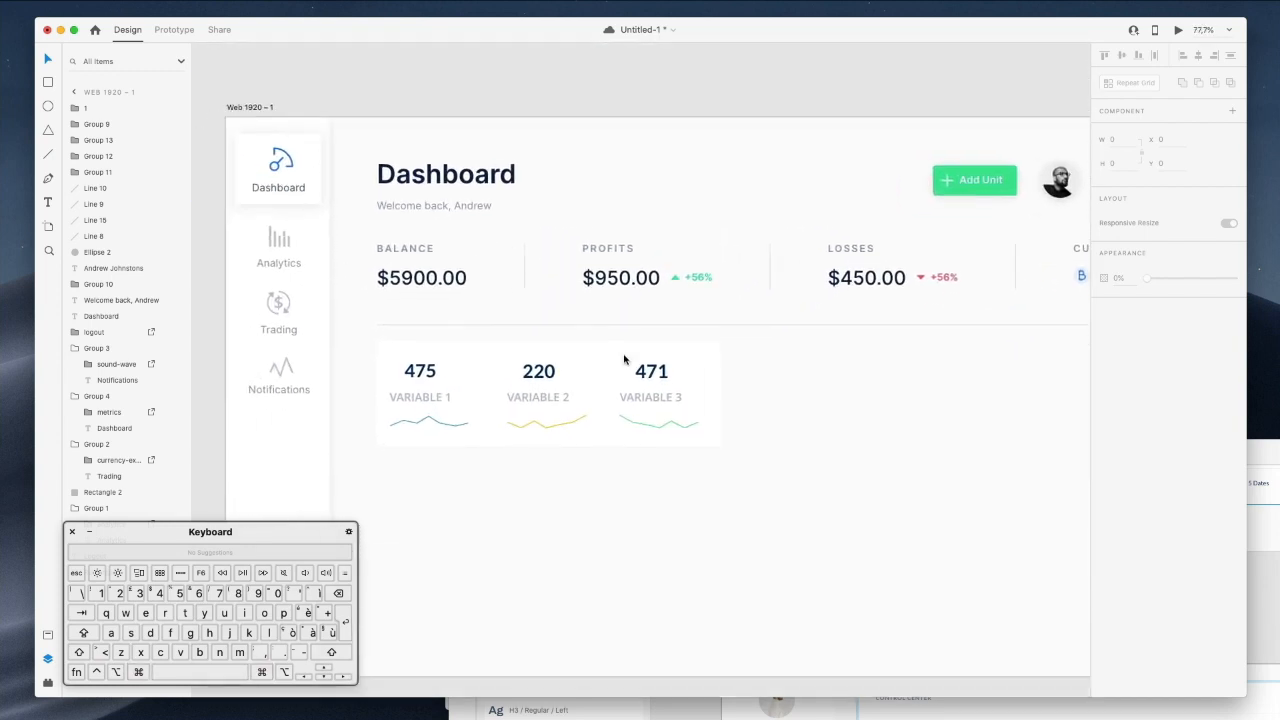
Colour the first two sparklines green, sampled from the Add Unit button.
left_click(458, 410, "super")
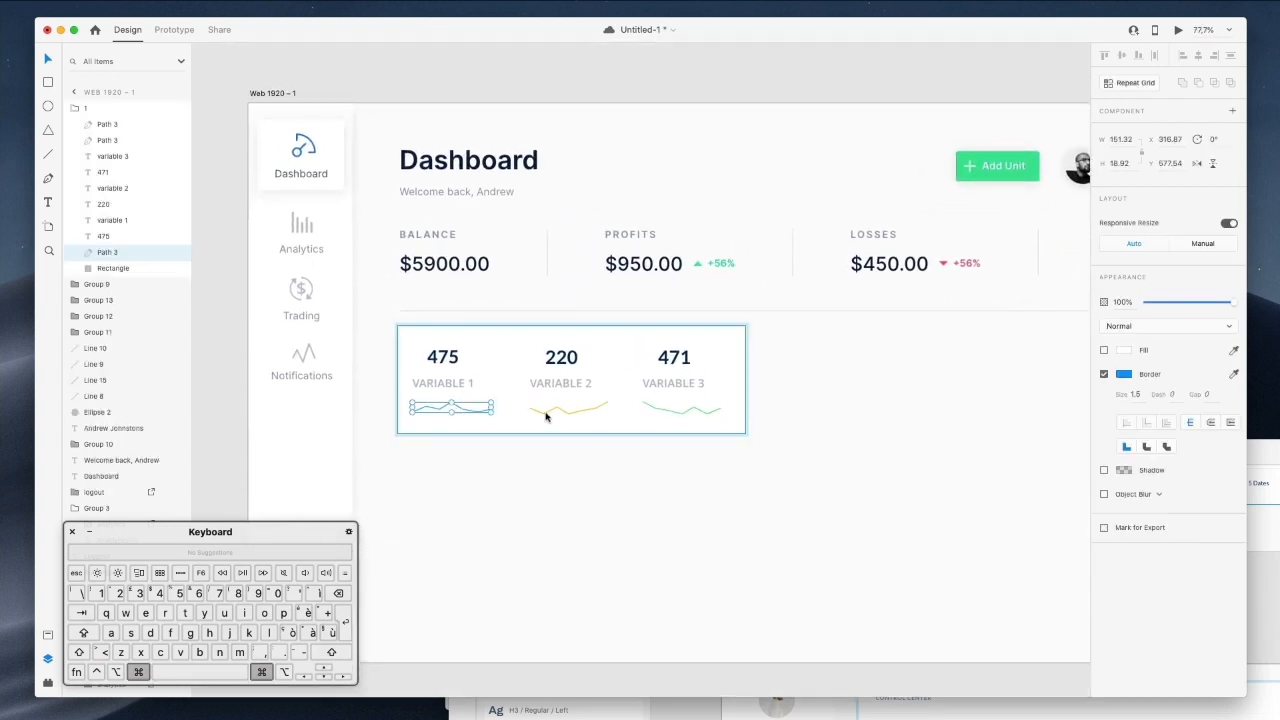
scroll(533, 408, "right", 1)
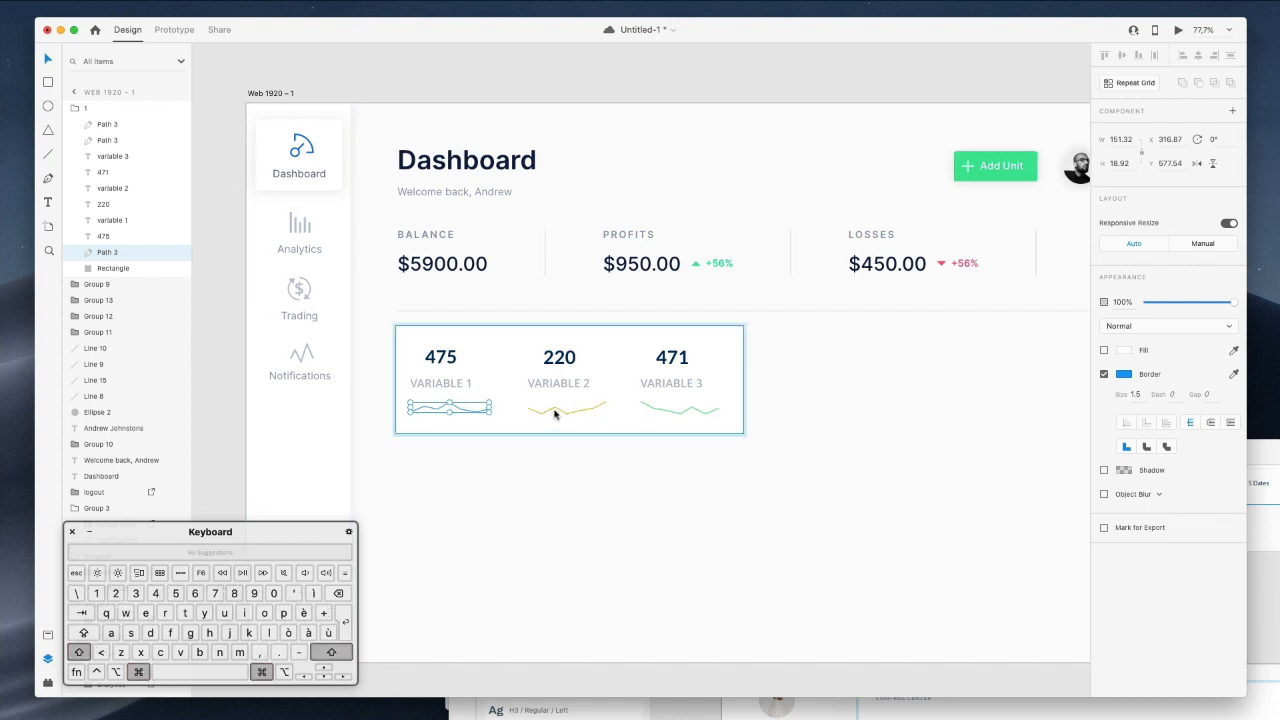
left_click(560, 413, "shift+super")
left_click(645, 421, "shift+super")
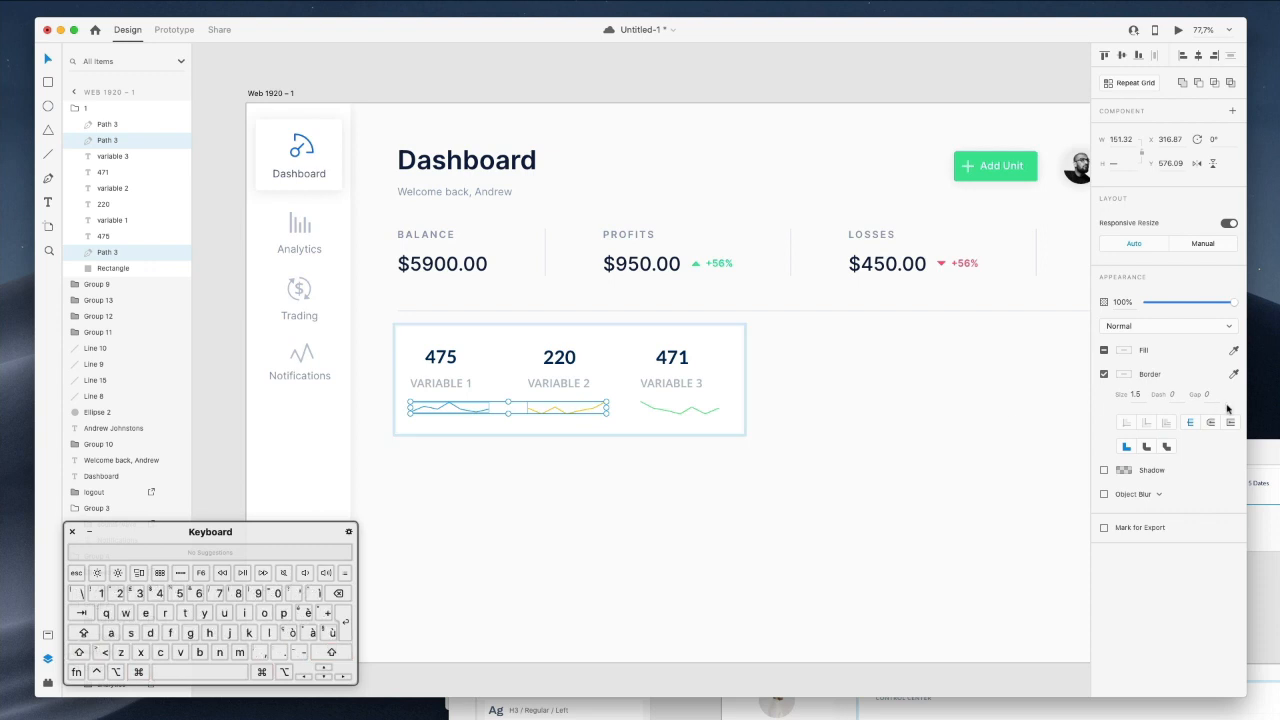
left_click(1123, 376)
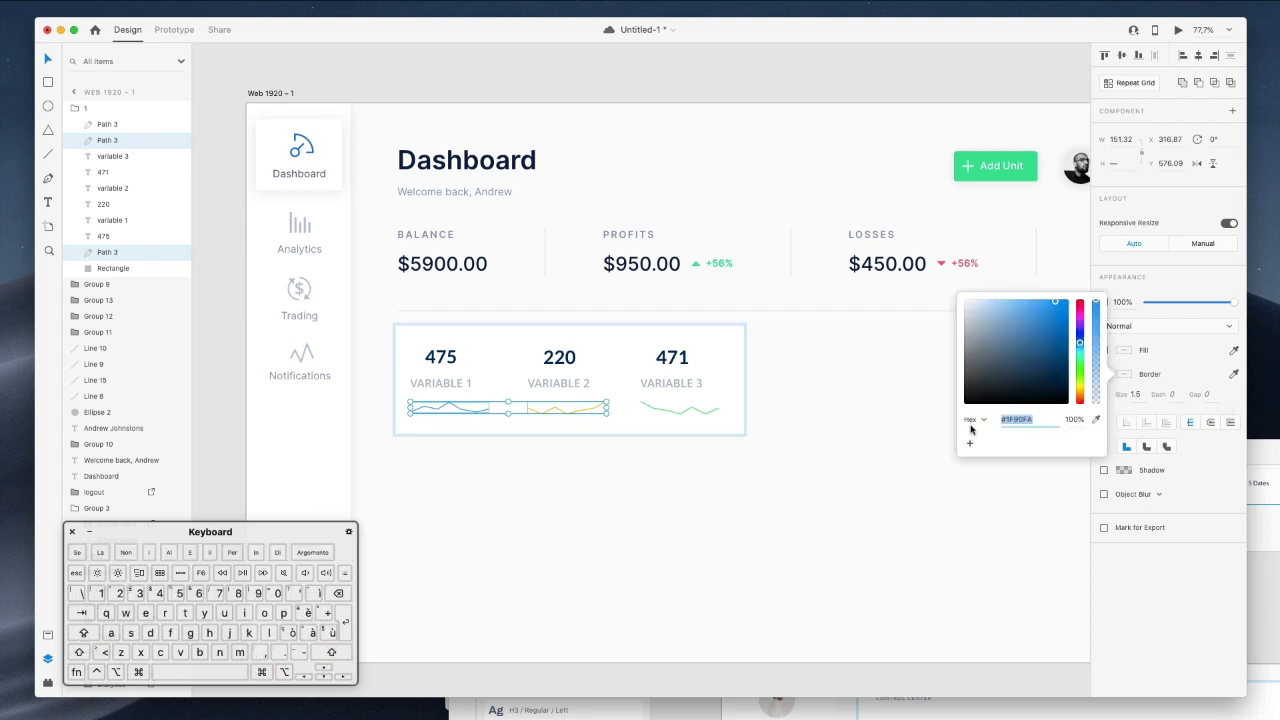
left_click(1093, 421)
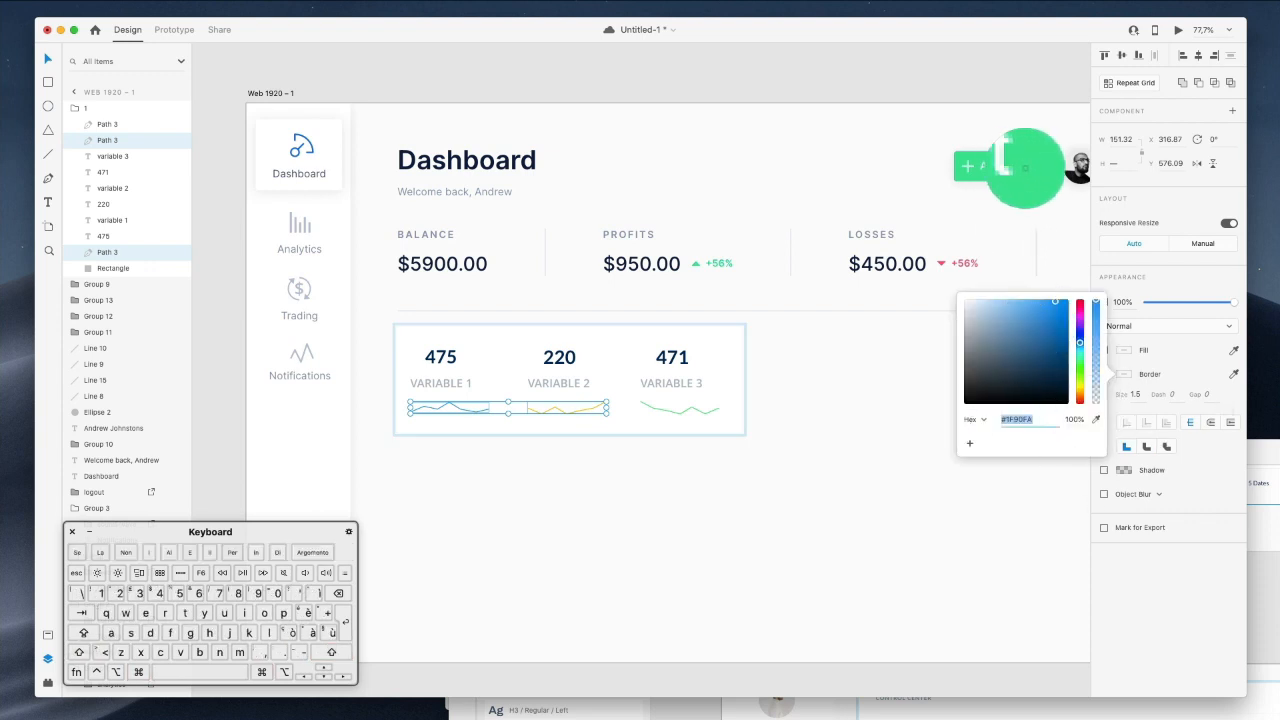
left_click(1020, 166)
Colour the VARIABLE 3 sparkline red, sampled from the Losses arrow.
left_click(650, 411)
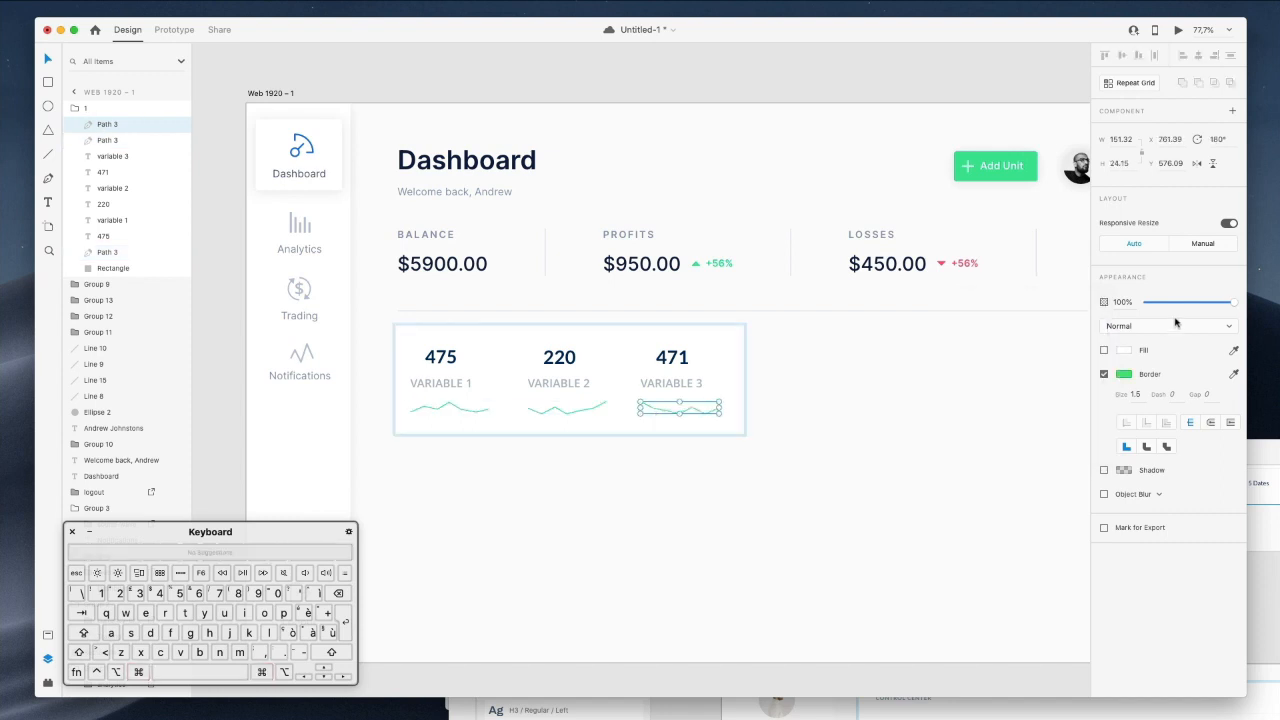
left_click(1123, 377)
left_click(1095, 420)
left_click(941, 263)
double_click(583, 514)
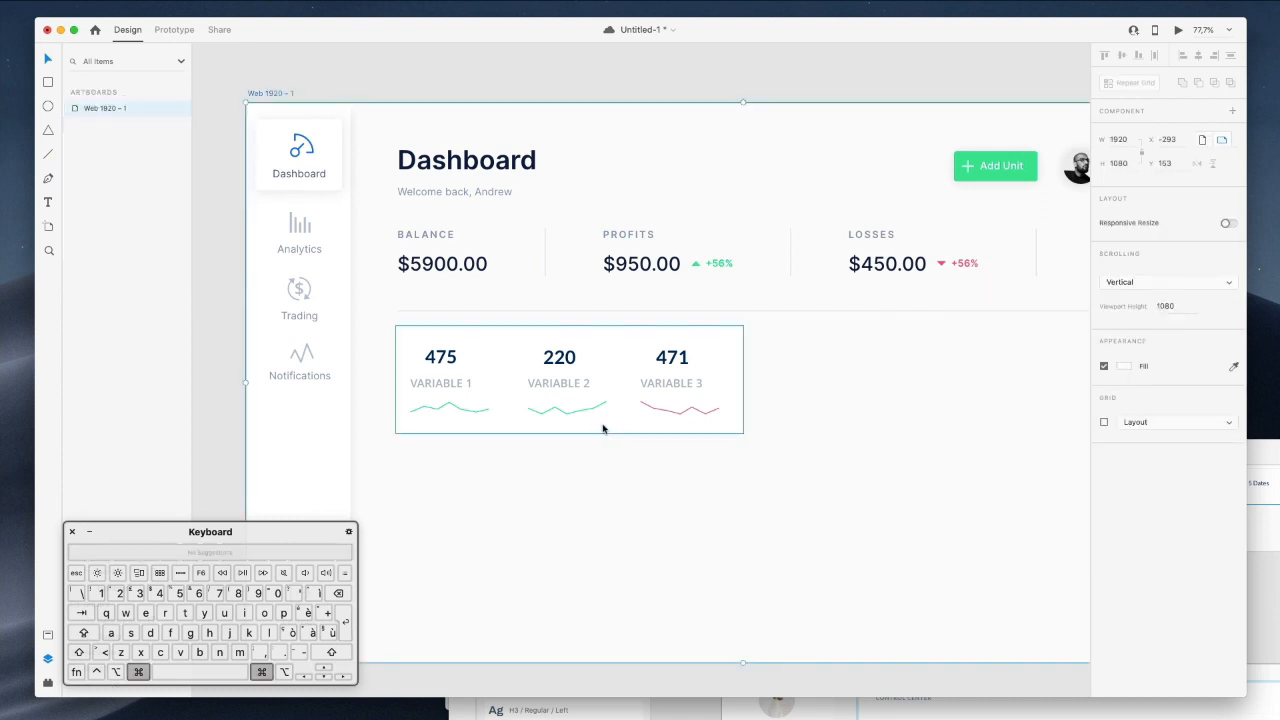
scroll(605, 430, "up", 3)
Copy the PROFITS heading's text appearance.
left_click(550, 380, "super")
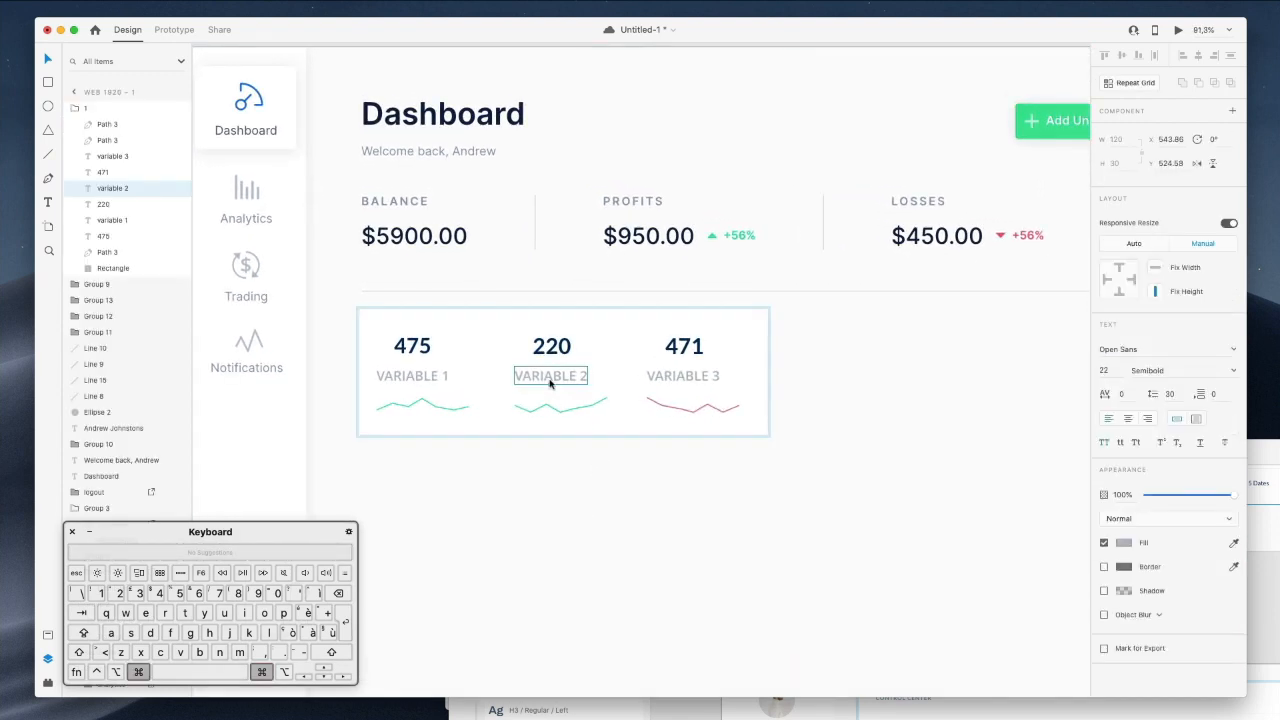
double_click(397, 378)
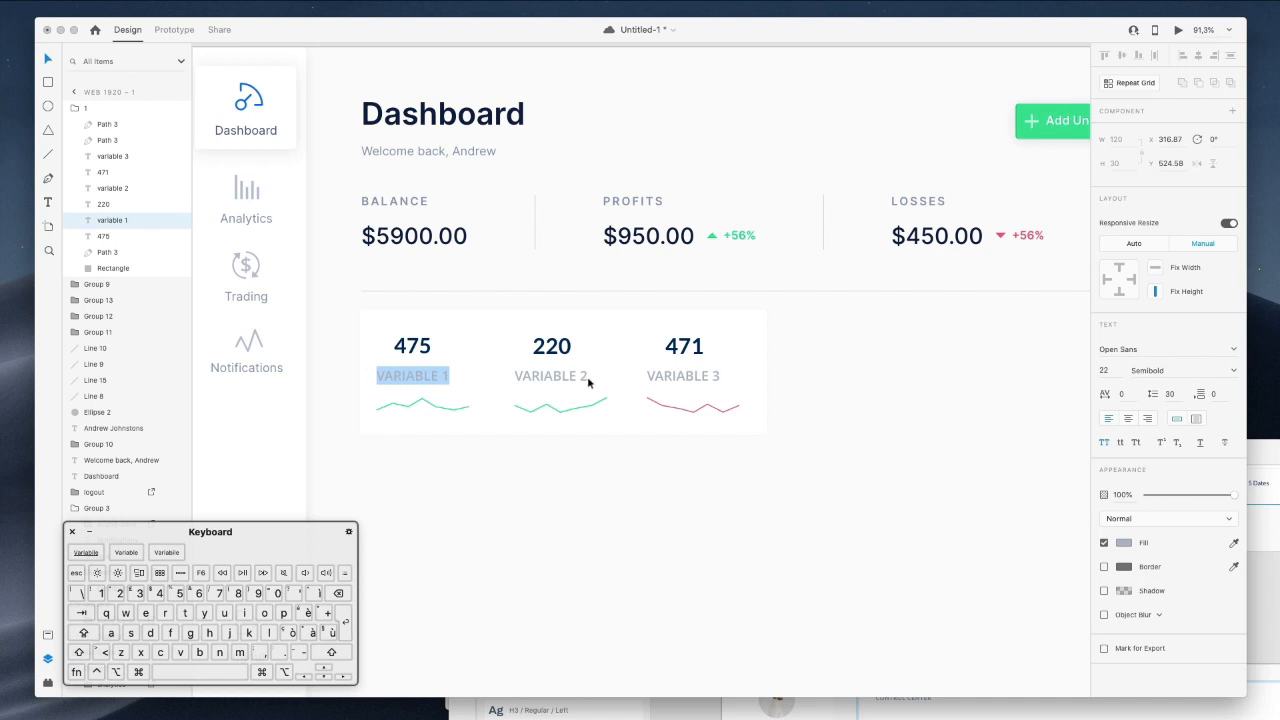
key("Escape")
left_click(625, 201, "super")
right_click(641, 200)
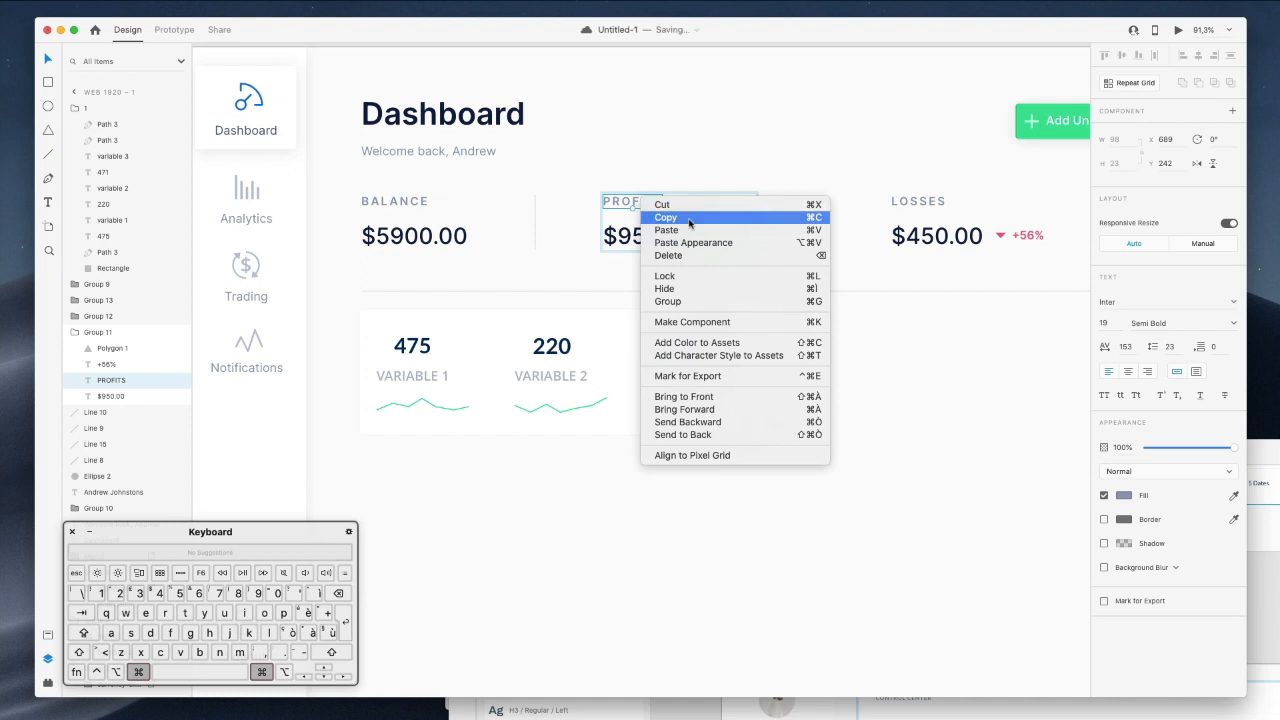
left_click(689, 220)
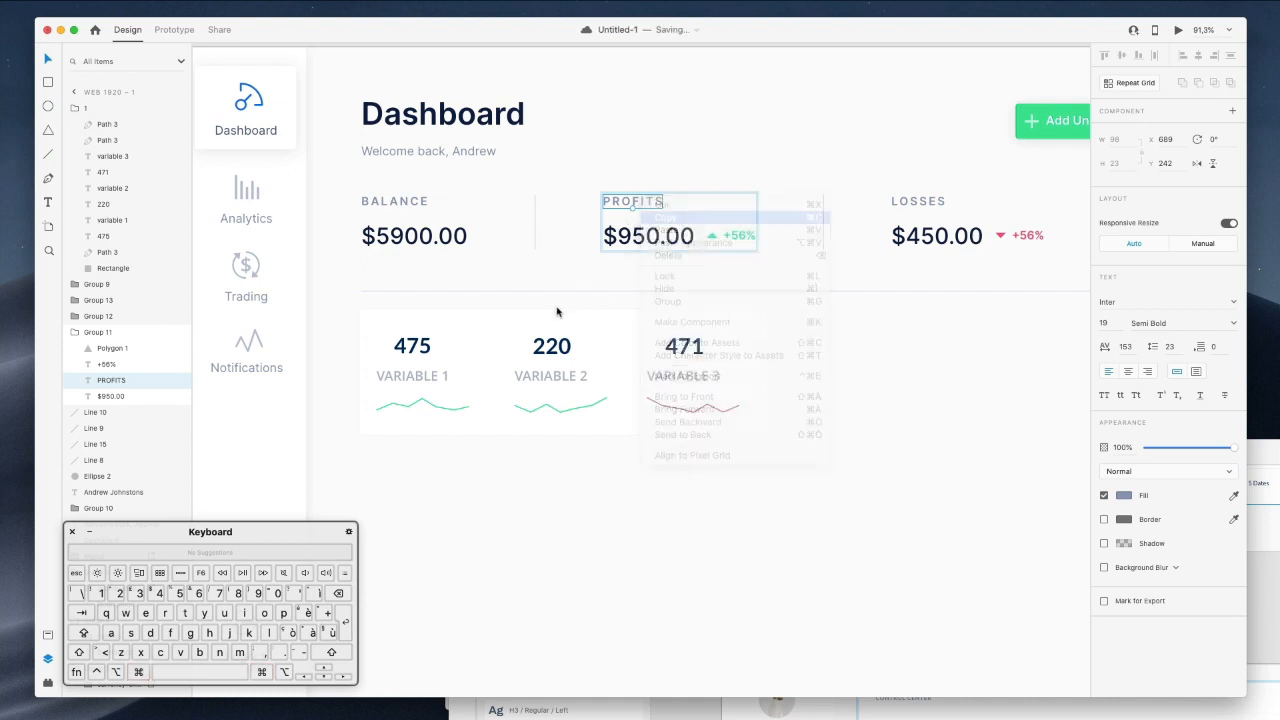
Paste the PROFITS appearance onto the three VARIABLE labels and make them uppercase.
left_click(420, 377, "super")
left_click(545, 376, "shift+super")
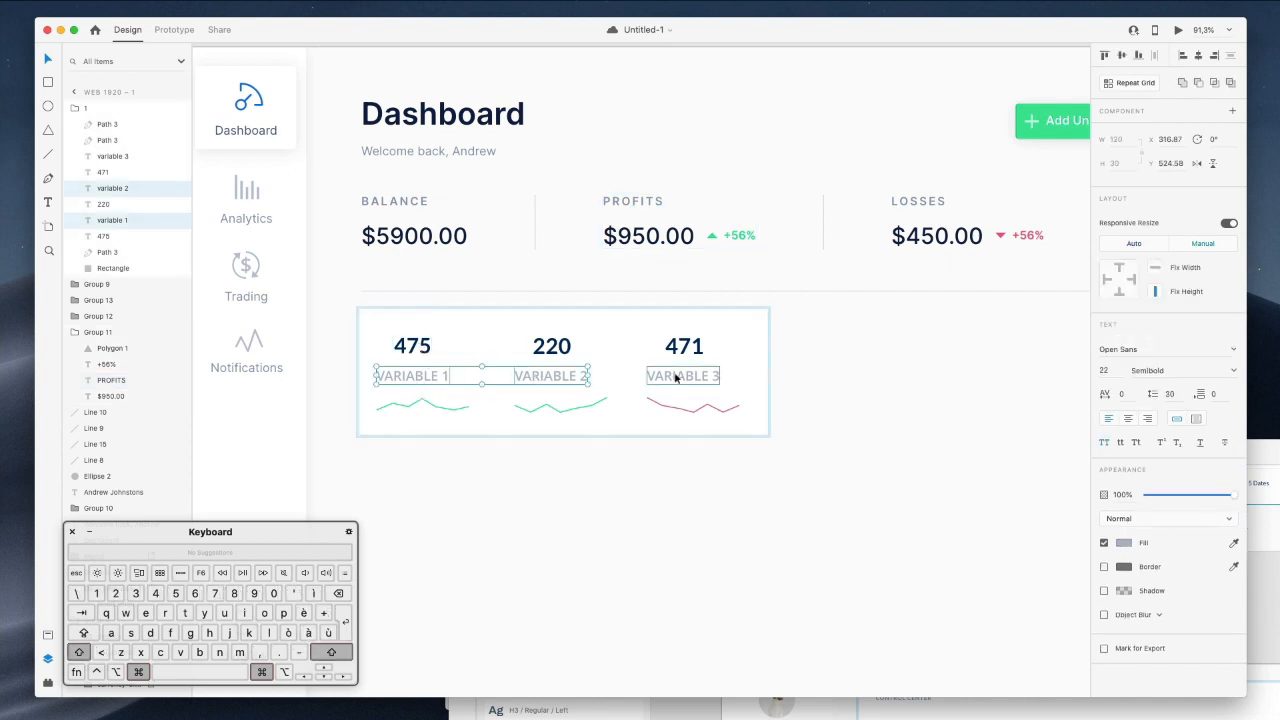
left_click(676, 377, "shift+super")
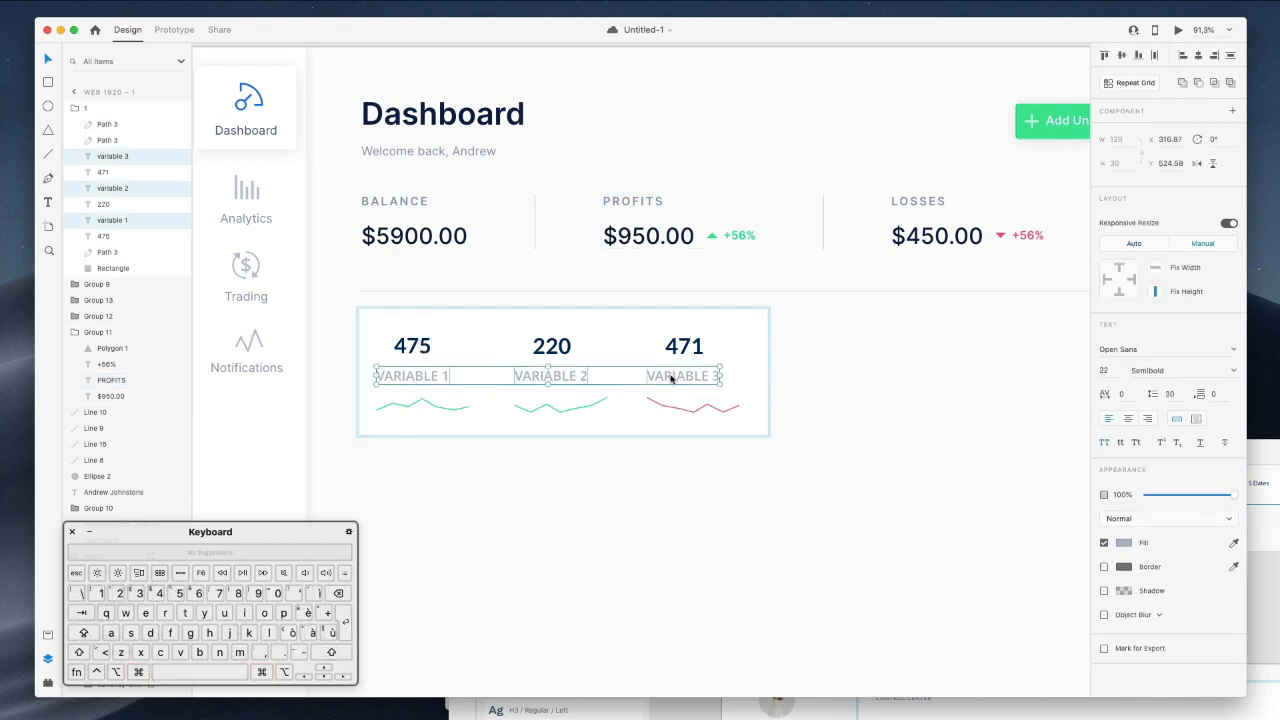
right_click(672, 376)
left_click(699, 417)
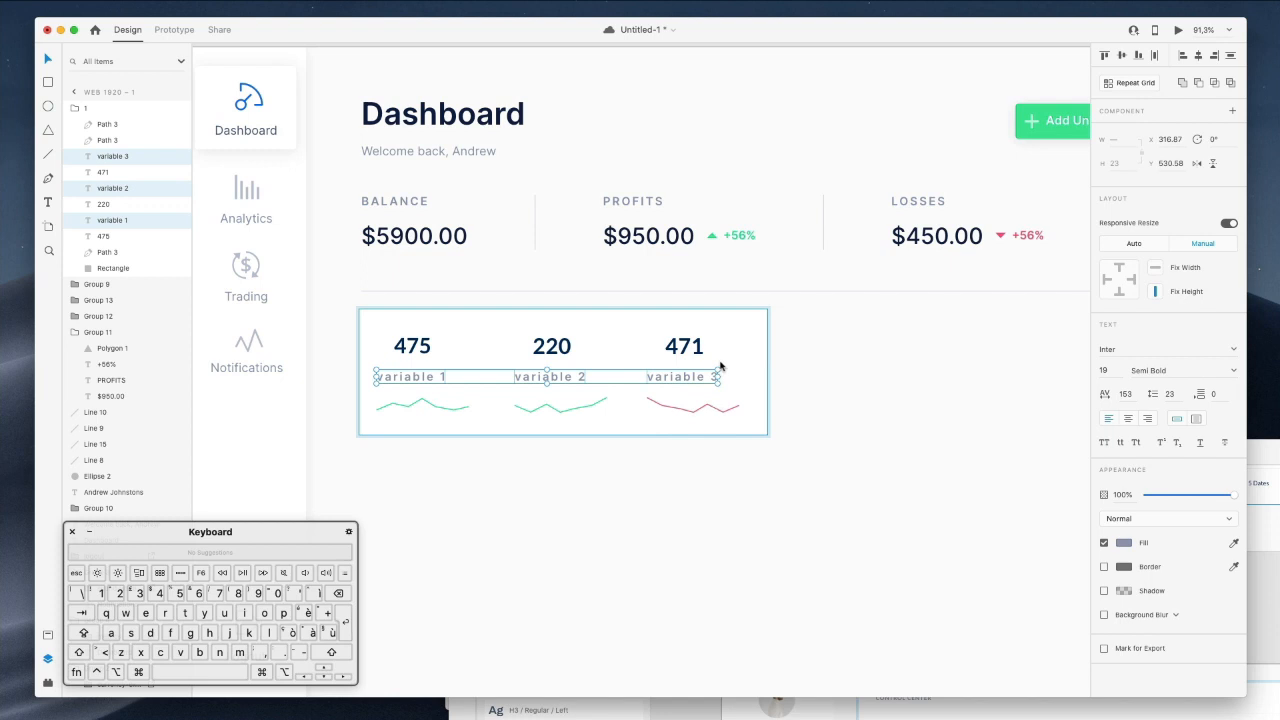
left_click(1104, 443)
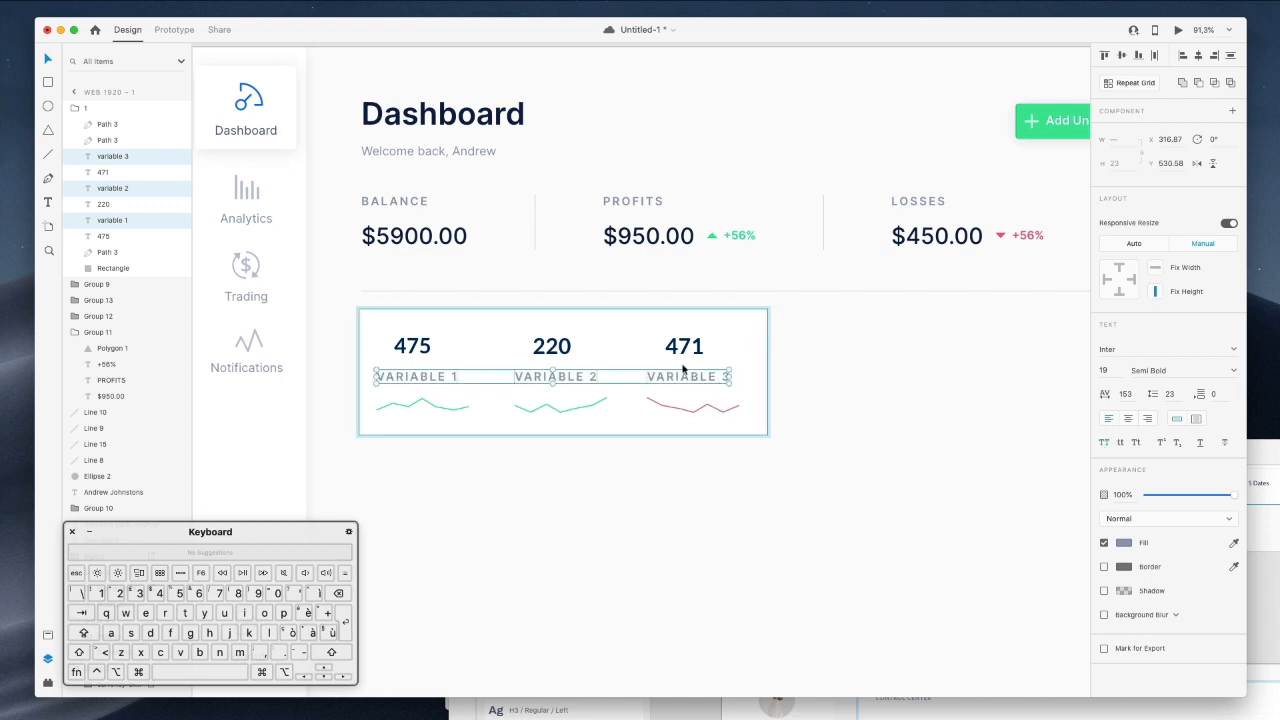
Move the labels above the 475, 220 and 471 values and nudge both down.
left_click_drag(663, 371, 665, 319)
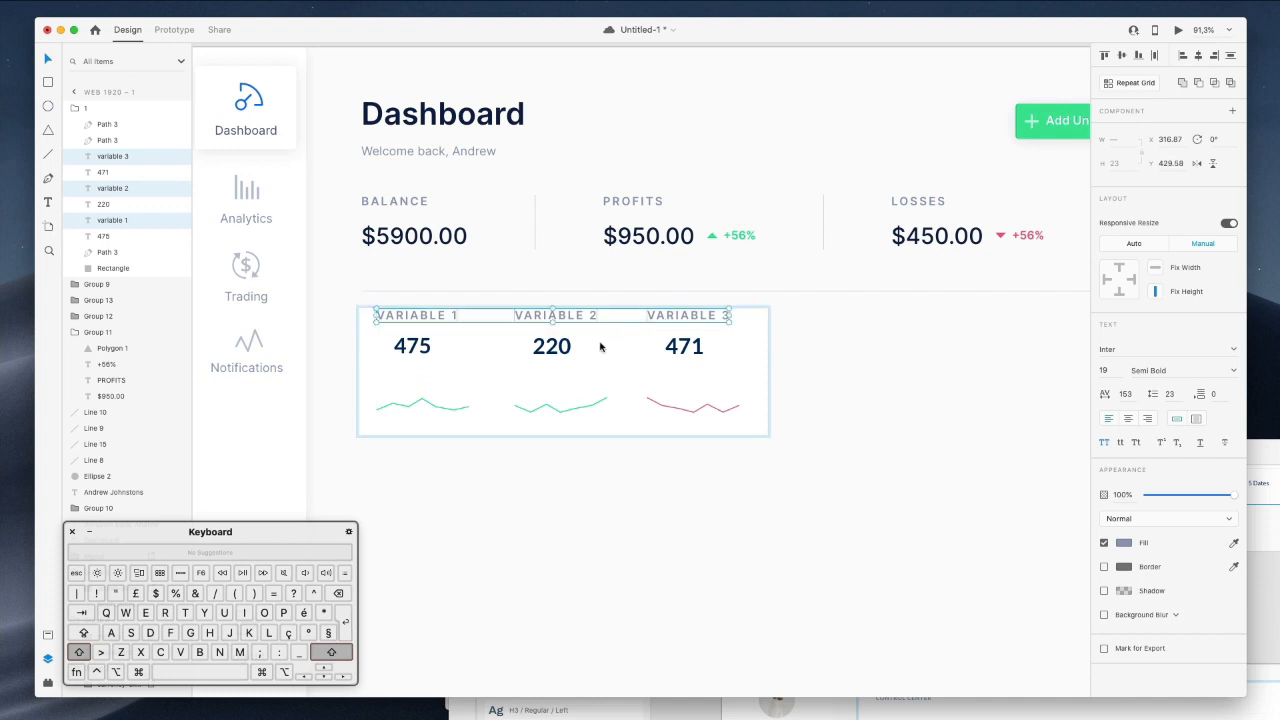
left_click(427, 350, "shift+super")
left_click(562, 356, "shift+super")
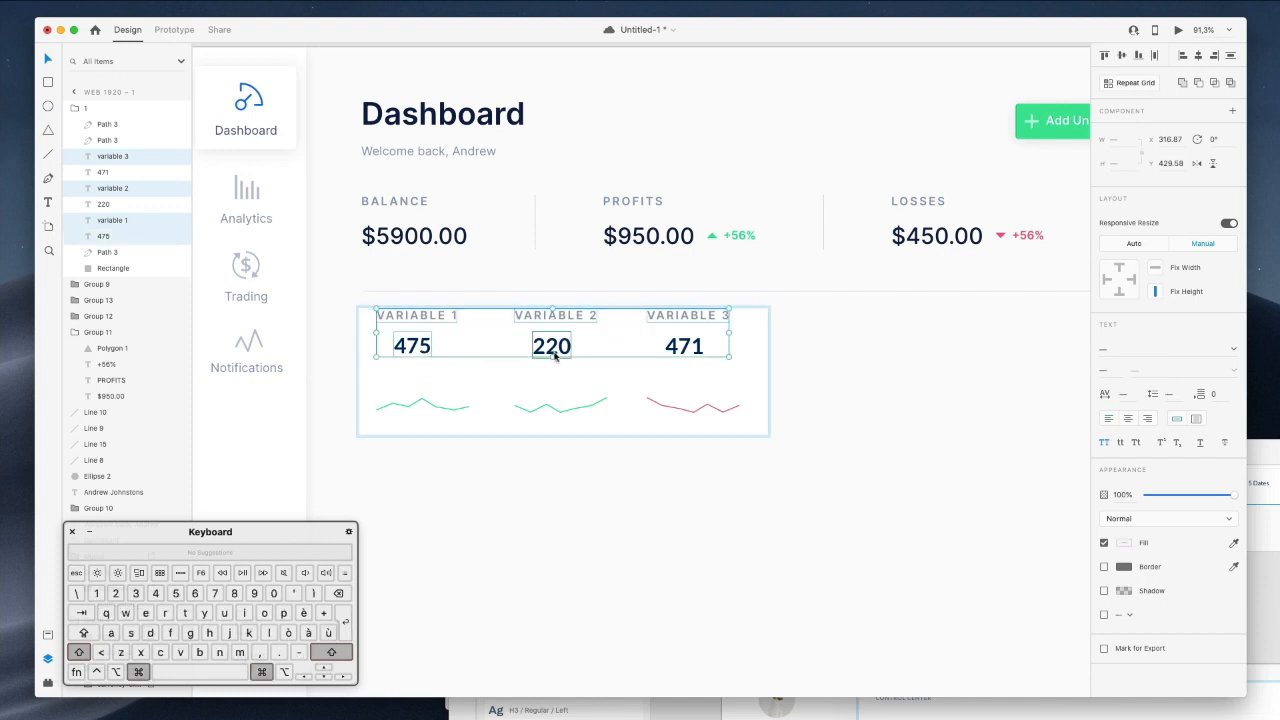
left_click(689, 349, "shift+super")
left_click_drag(689, 349, 690, 355)
key("shift+Down")
key("shift+Down")
key("shift+Down")
key("shift+Down")
key("Right")
key("Right")
key("Right")
key("Right")
key("Right")
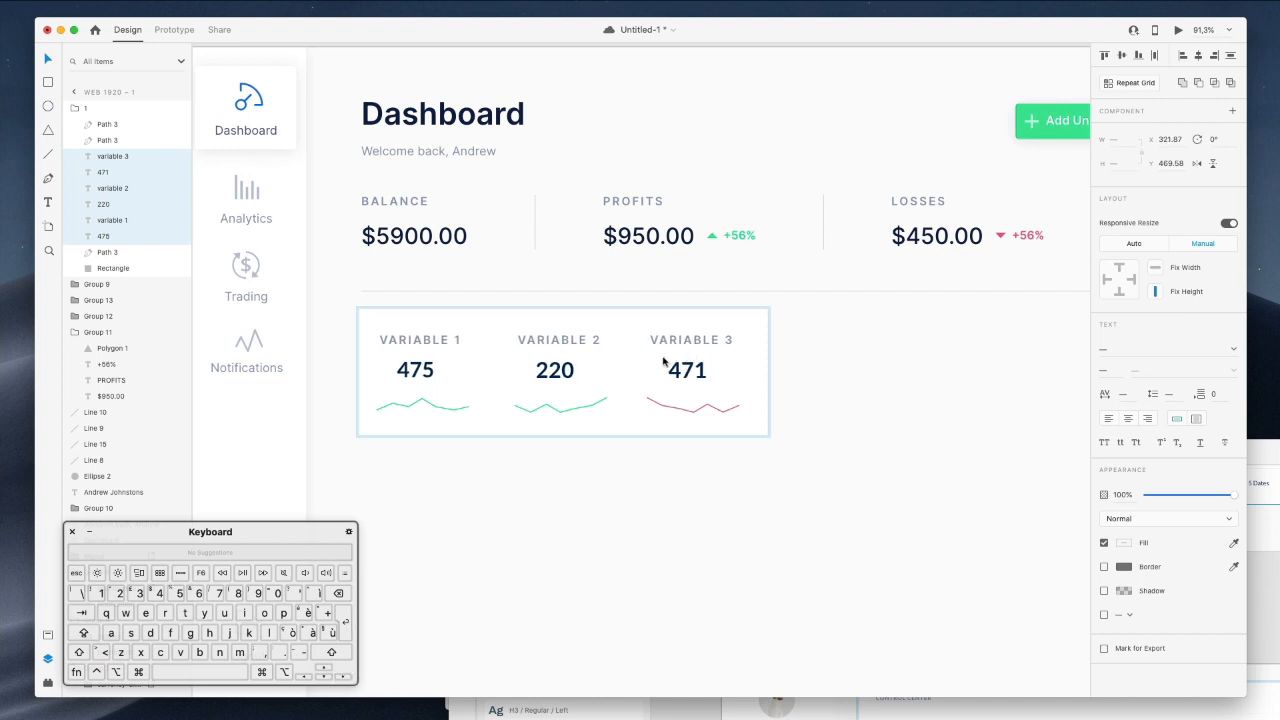
Nudge labels, values and sparklines together to centre them within the card.
left_click(452, 410, "shift+super")
left_click(548, 409, "shift+super")
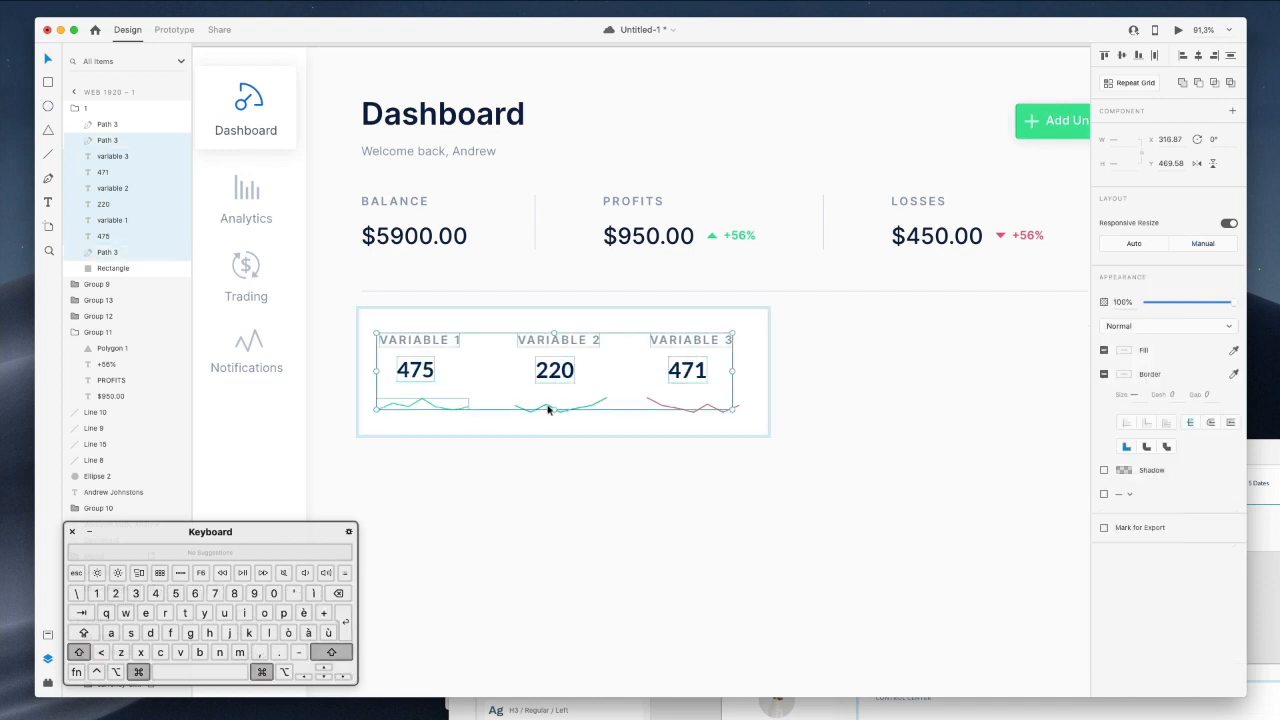
left_click(669, 410, "shift+super")
key("shift+Right")
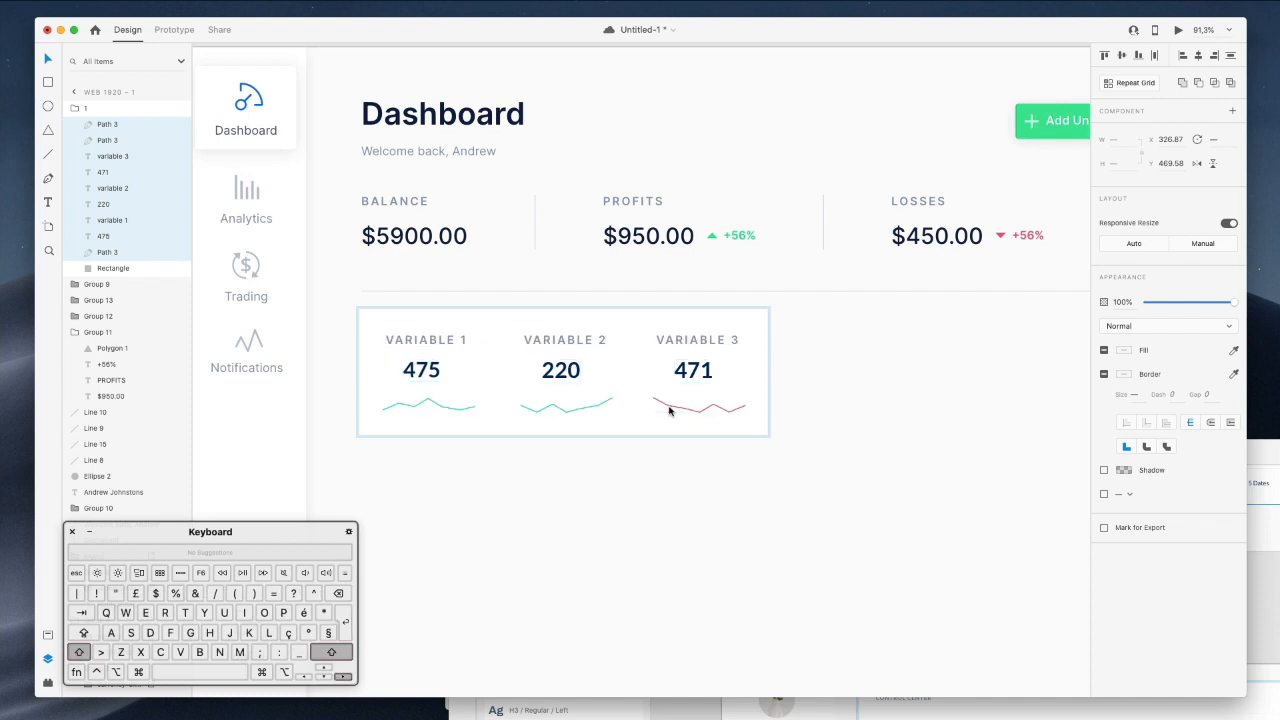
key("Left")
key("Left")
key("Up")
key("Up")
key("Up")
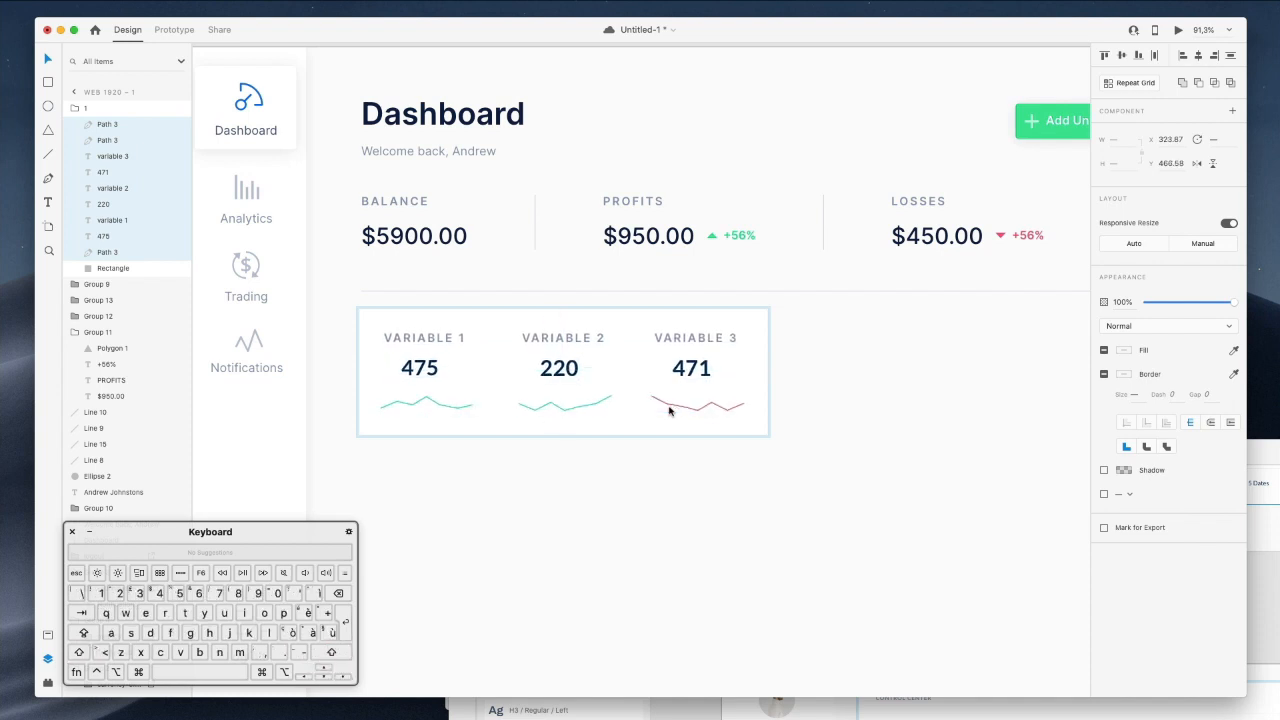
left_click(900, 340)
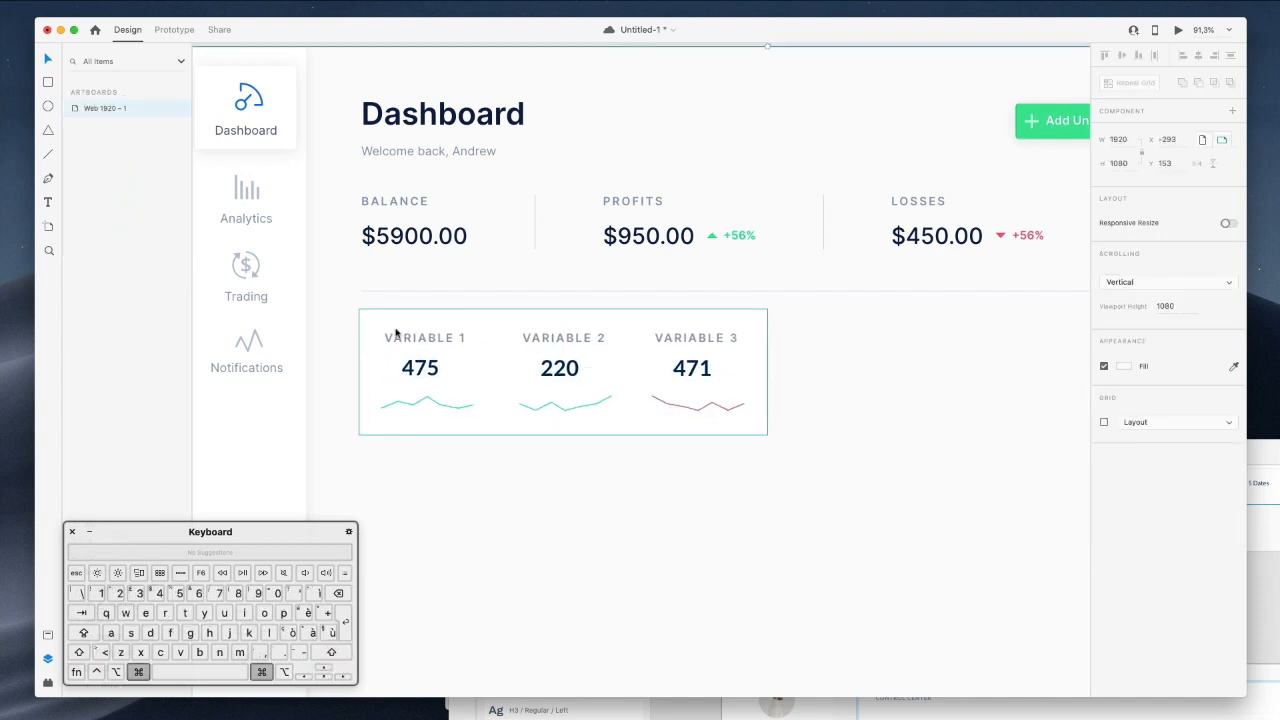
Copy the Dashboard nav card and paste its appearance onto the three variable labels.
left_click(424, 338, "super")
scroll(453, 365, "up", 1)
scroll(453, 365, "left", 1)
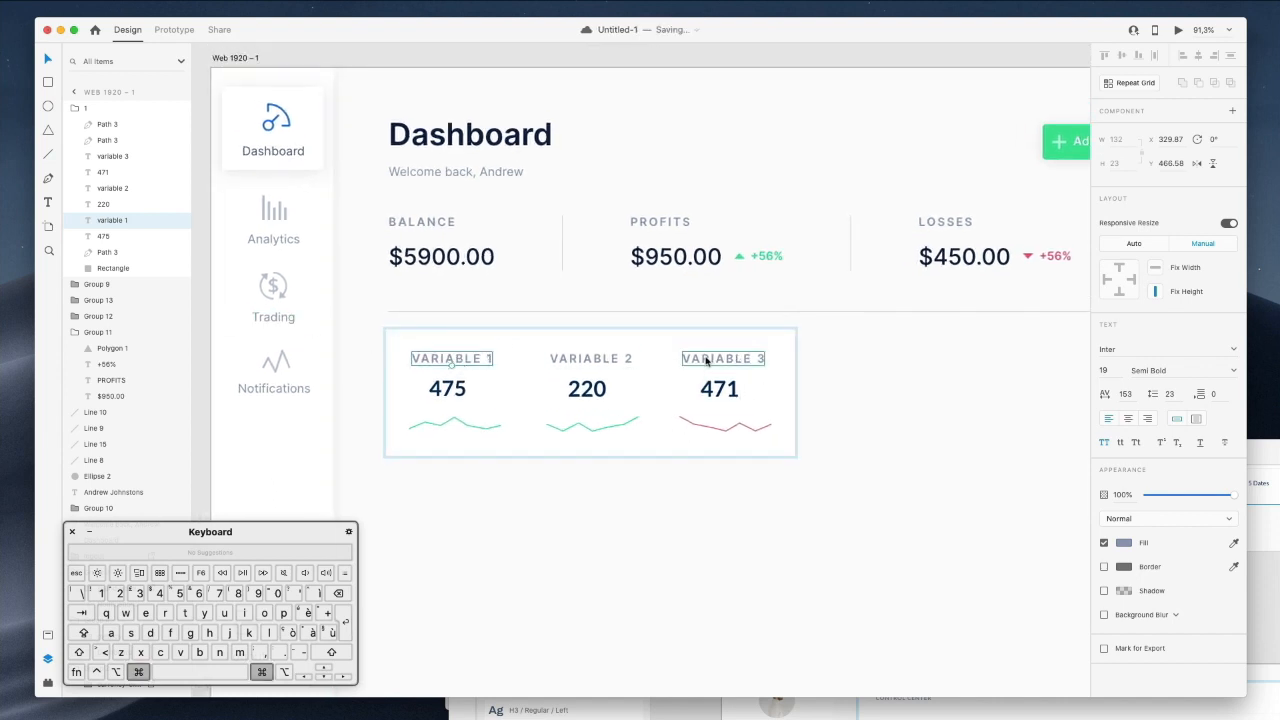
left_click(283, 320, "super")
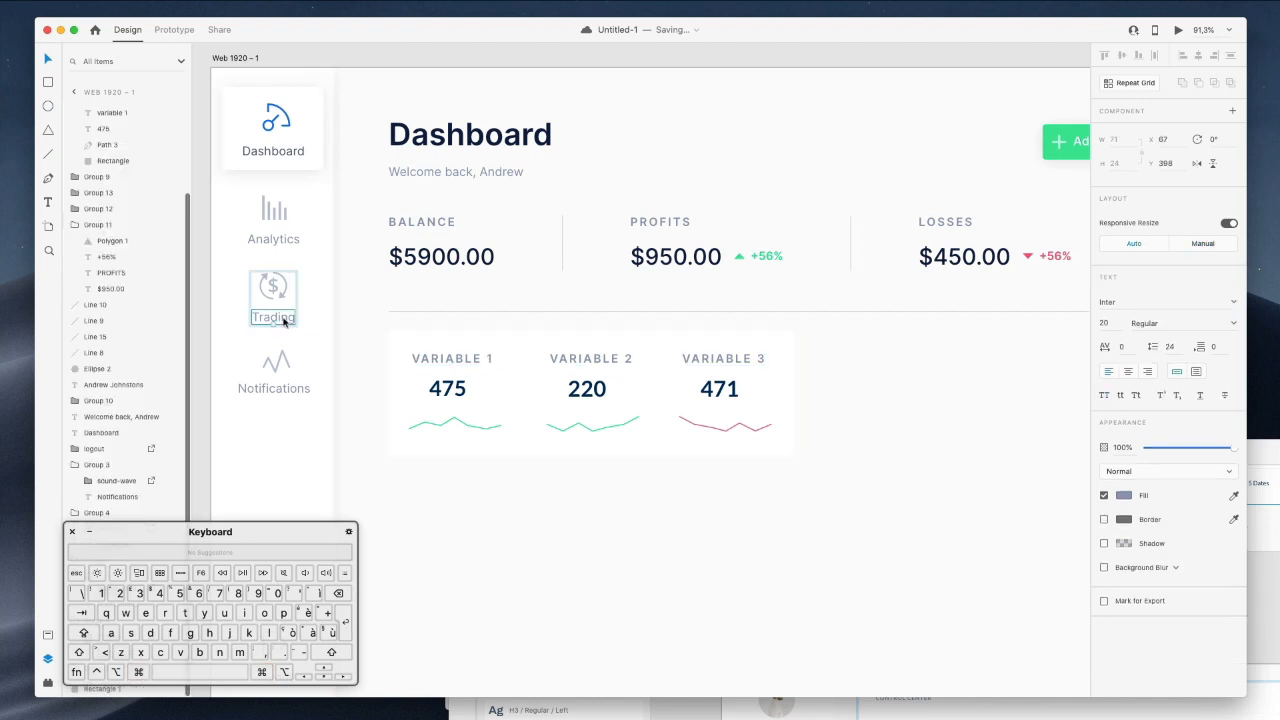
right_click(281, 315, "super")
left_click(510, 298)
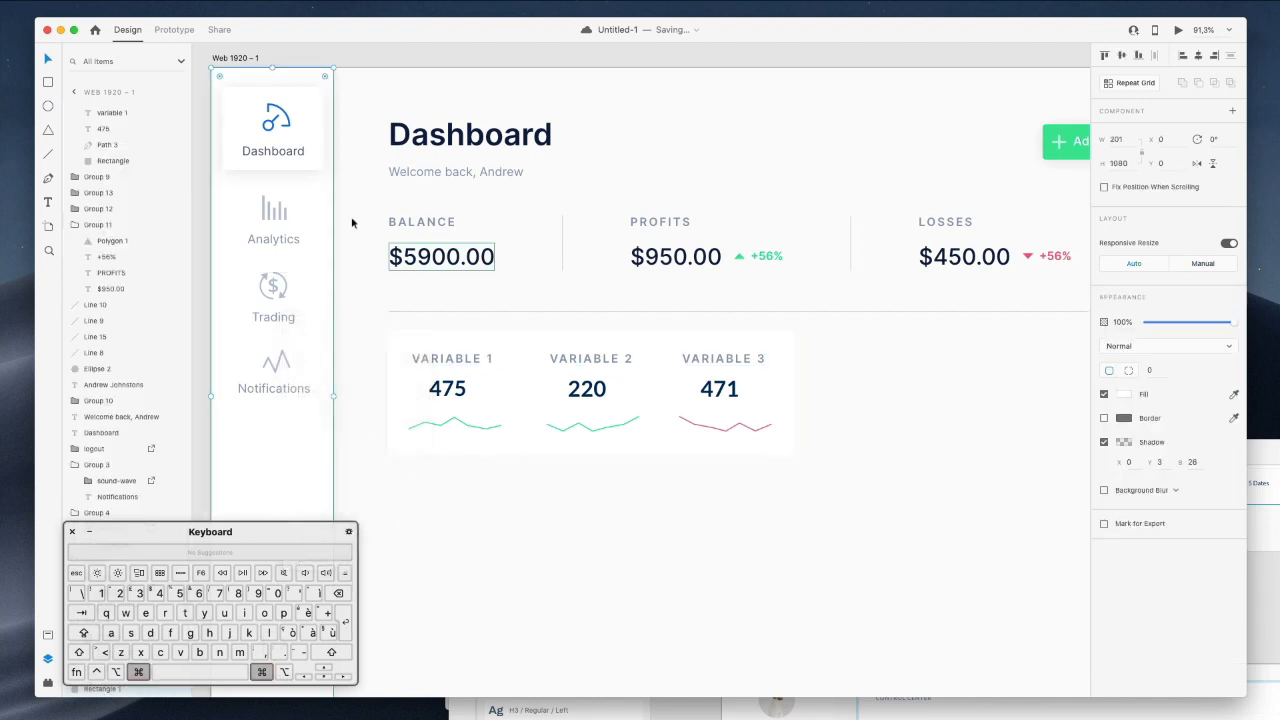
right_click(292, 156)
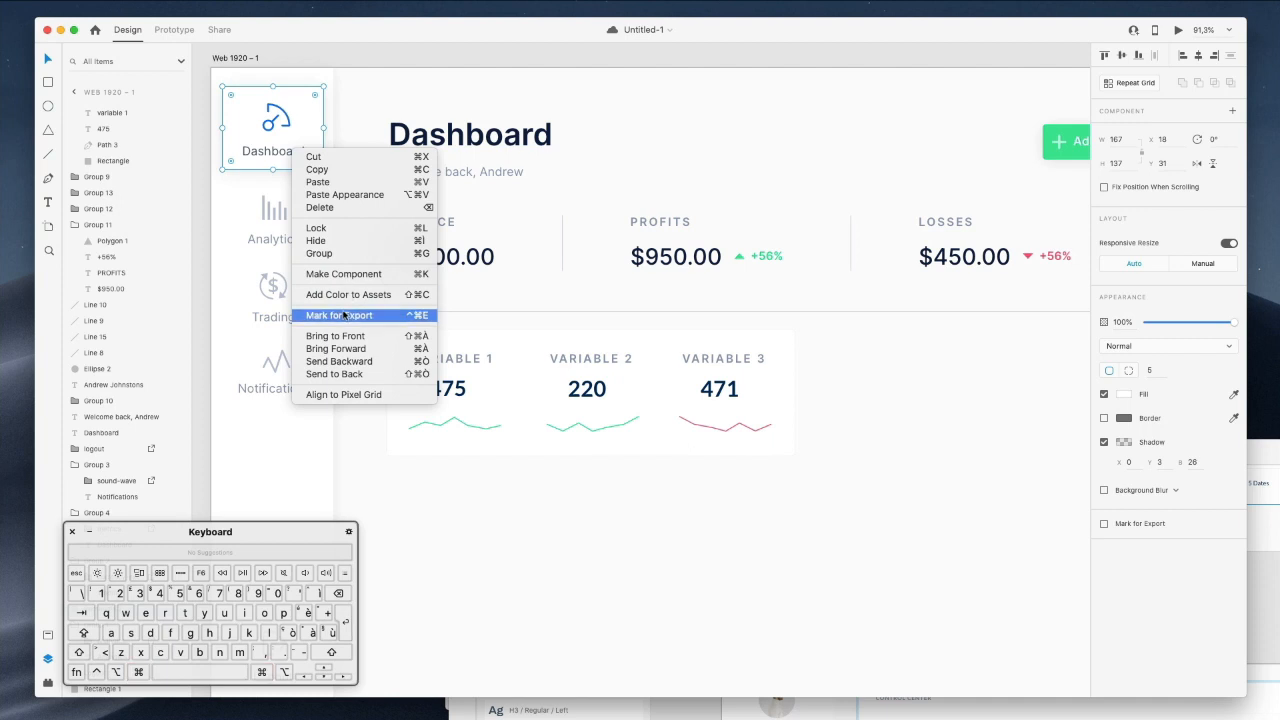
left_click(330, 169)
left_click(450, 359, "super")
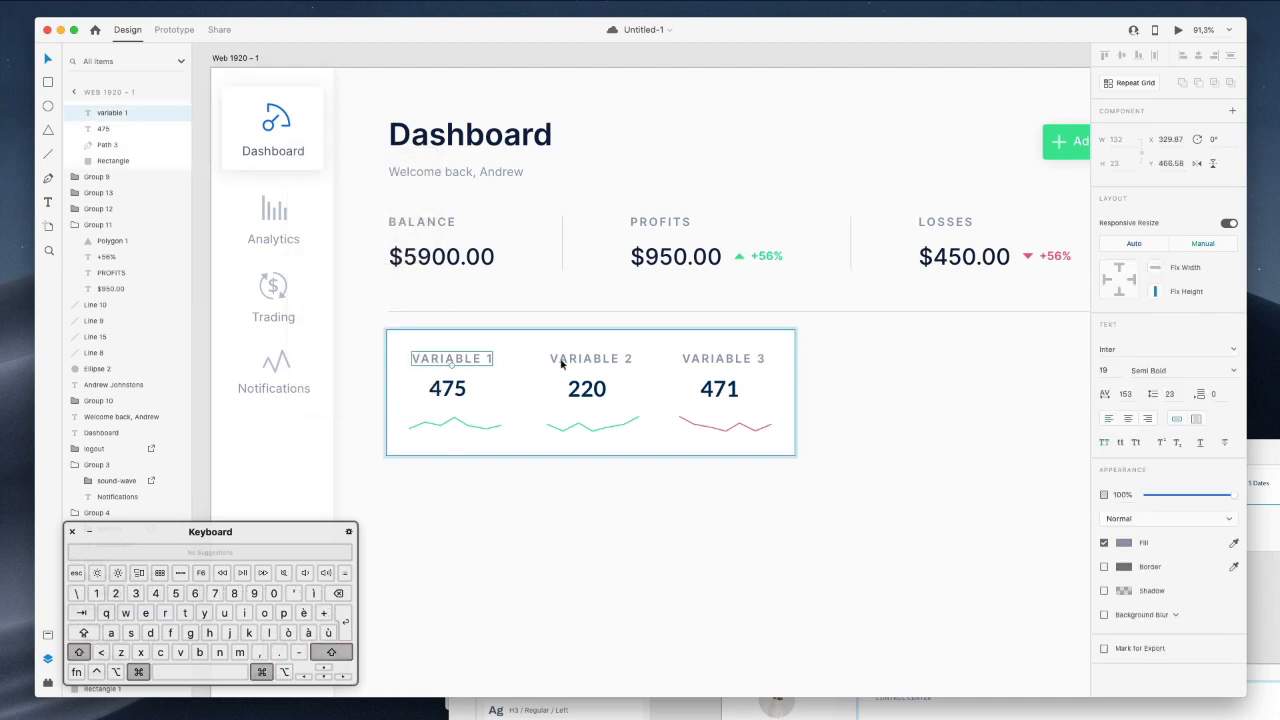
left_click(590, 359, "shift+super")
left_click(718, 362, "shift+super")
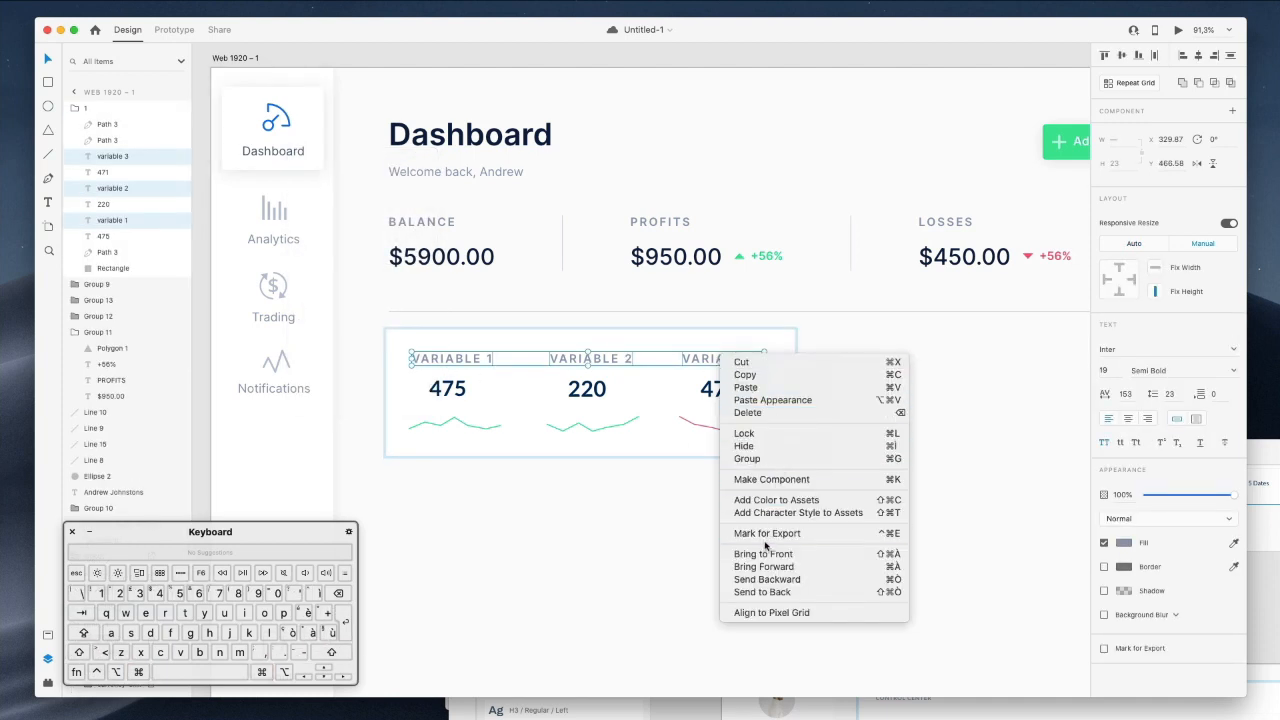
left_click(775, 401)
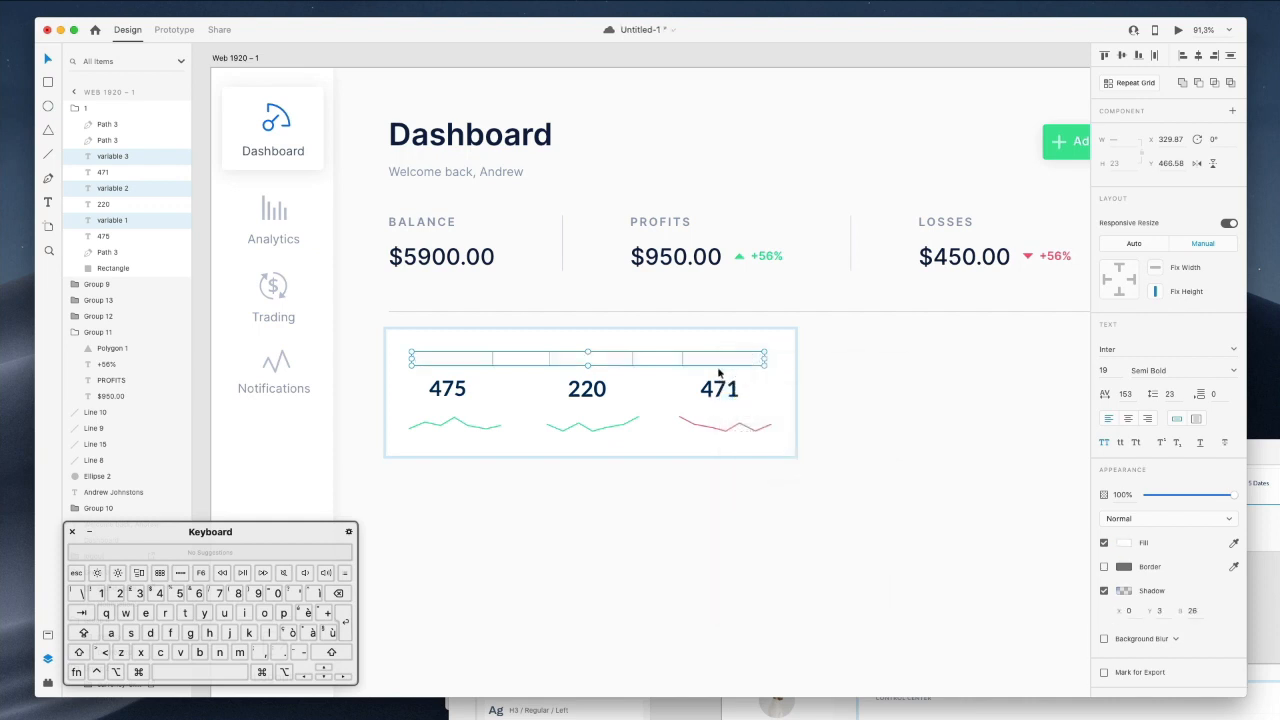
Eyedrop the Dashboard label's grey-blue as the labels' fill colour.
left_click(1121, 542)
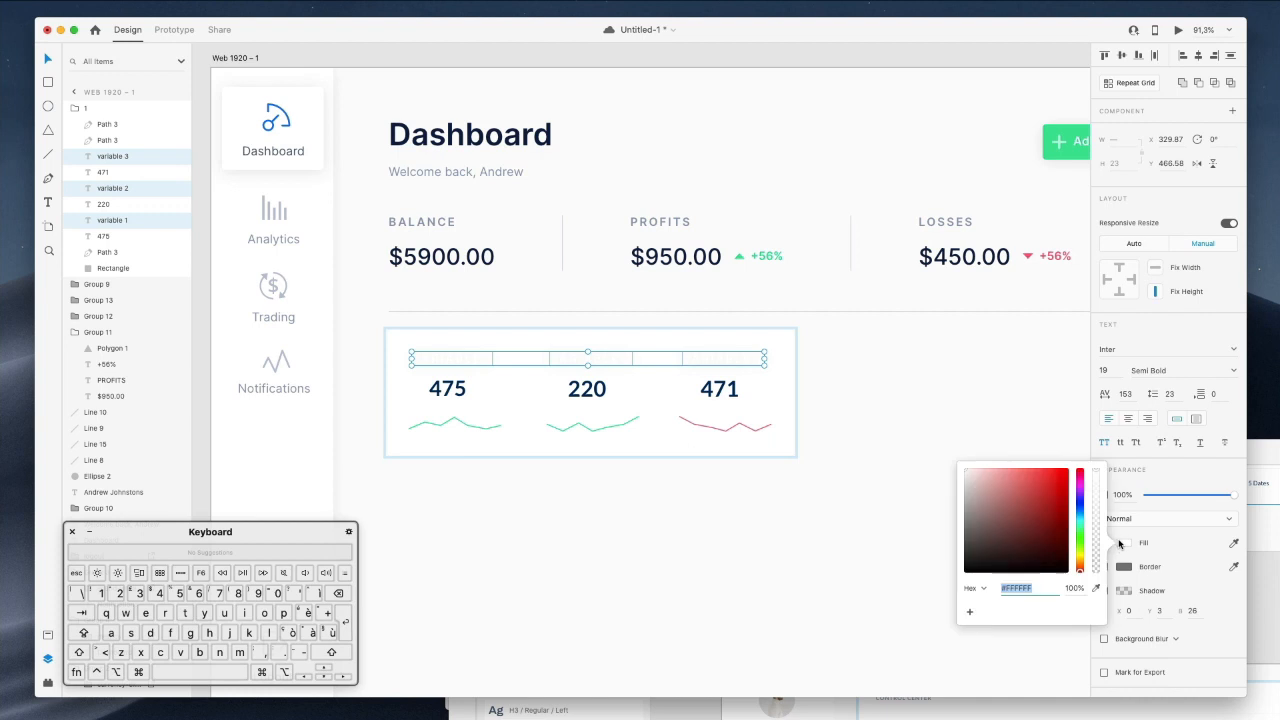
left_click(1095, 588)
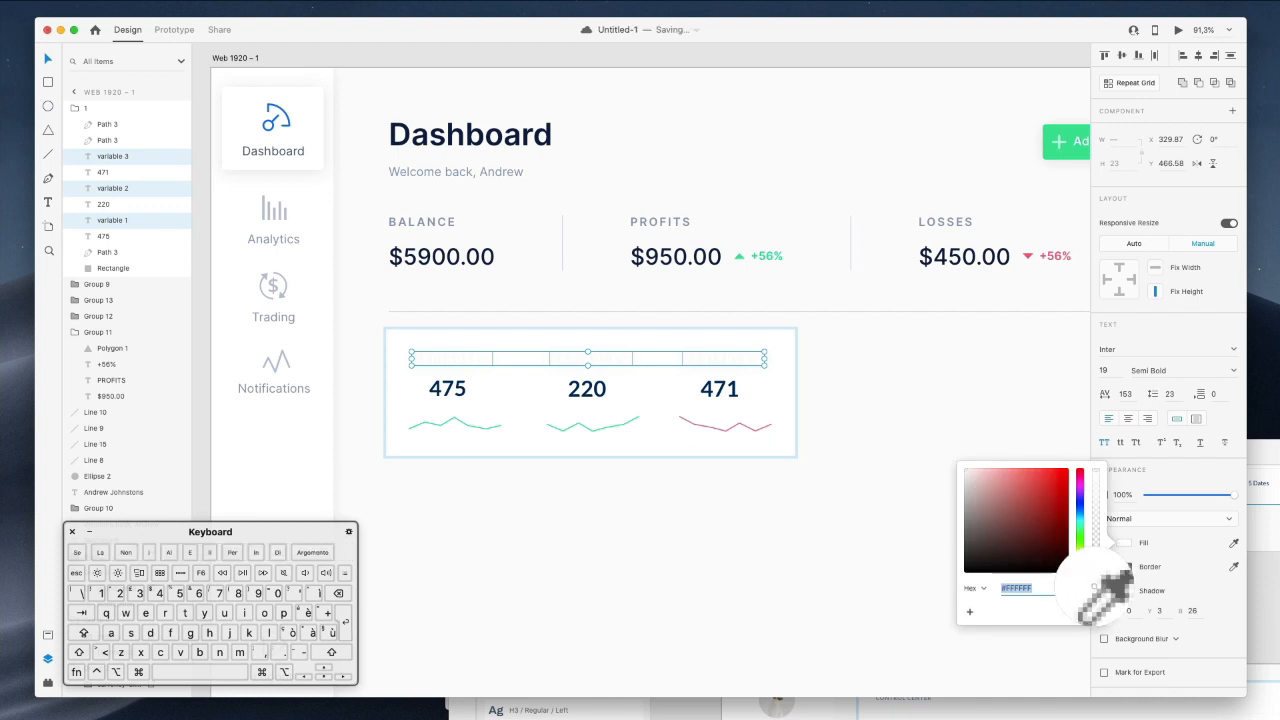
left_click(256, 155)
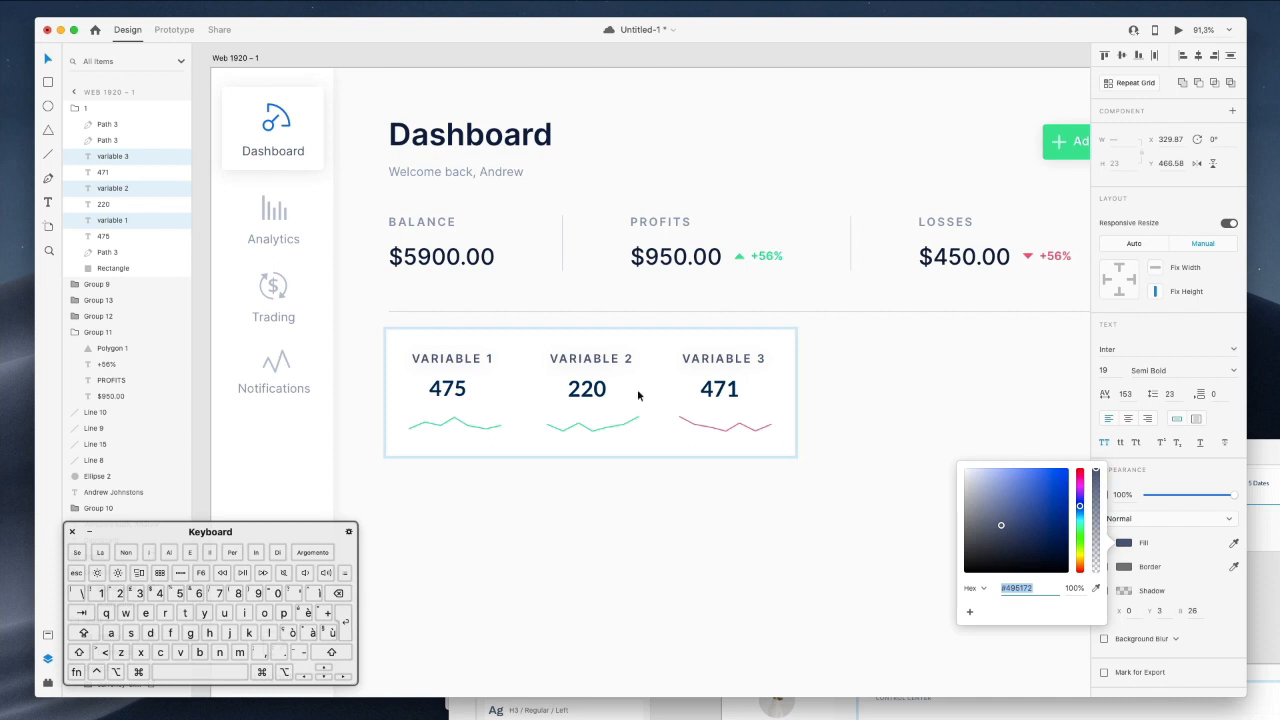
left_click(731, 497)
Make the three labels lowercase with 0 letter spacing and Medium weight.
left_click(751, 357, "super")
left_click(588, 360, "shift+super")
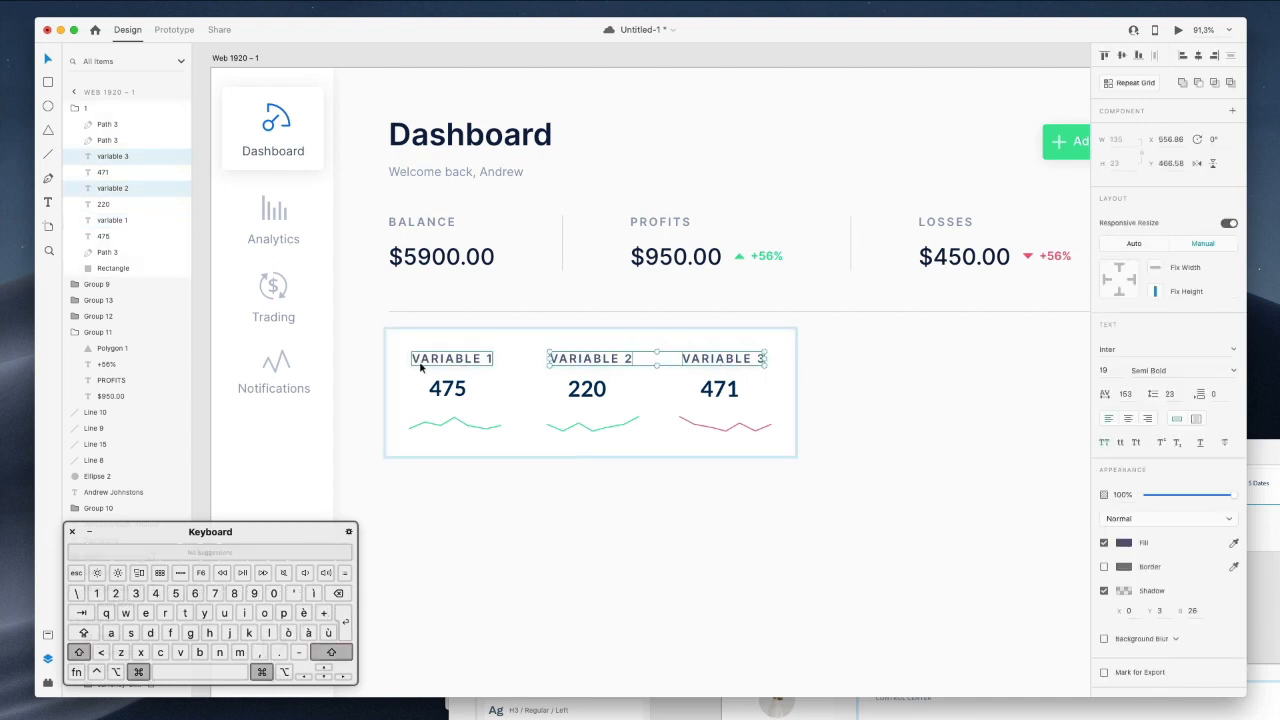
left_click(421, 366, "shift+super")
left_click(1102, 444)
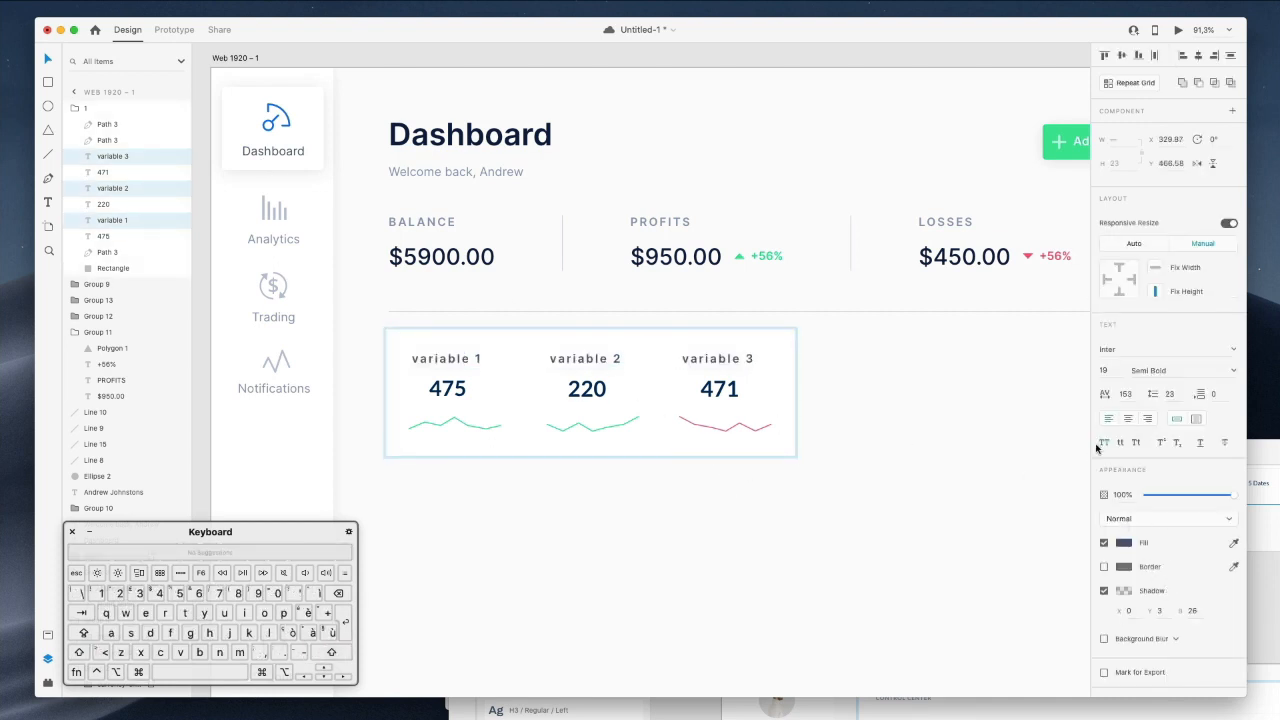
type("0")
key("Return")
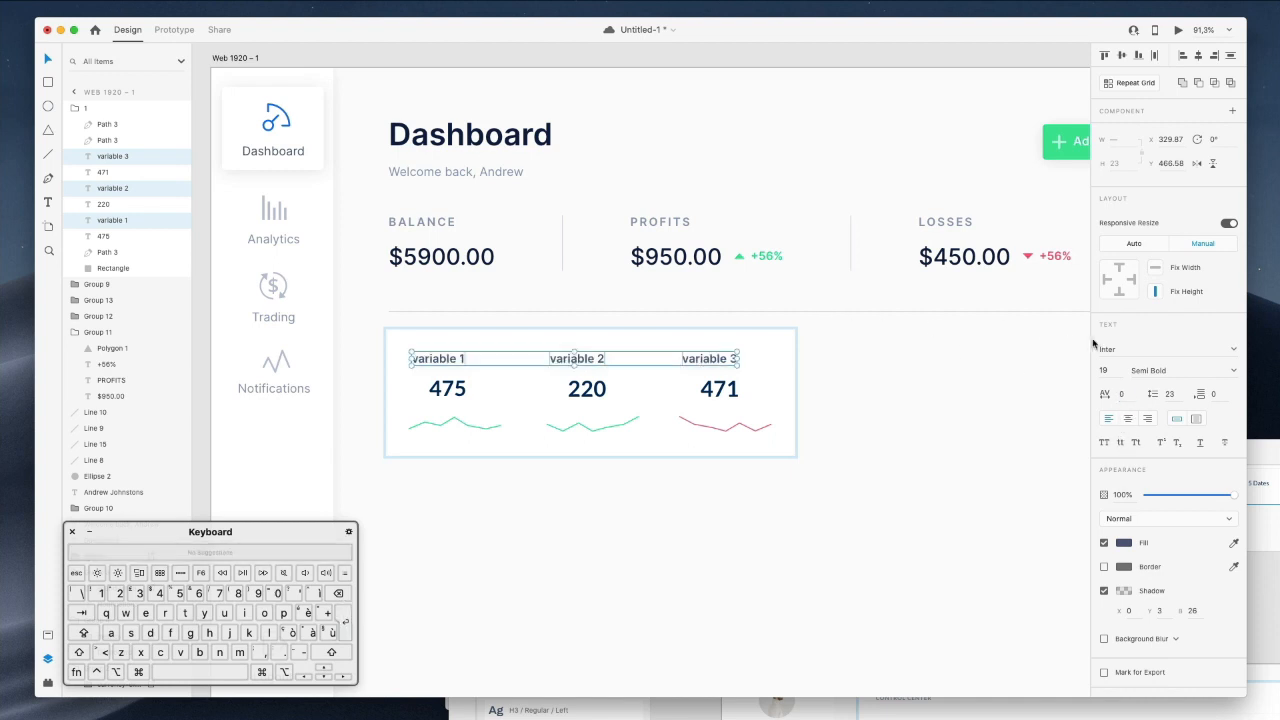
left_click(1224, 370)
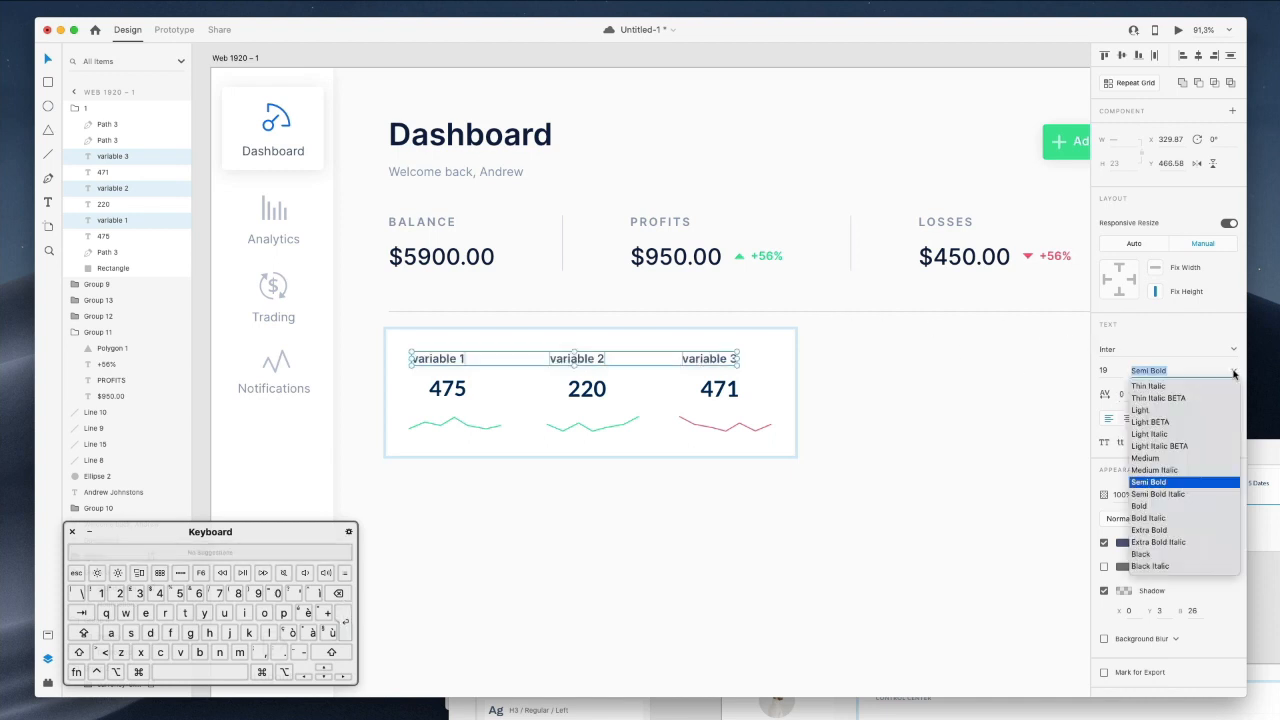
left_click(1174, 457)
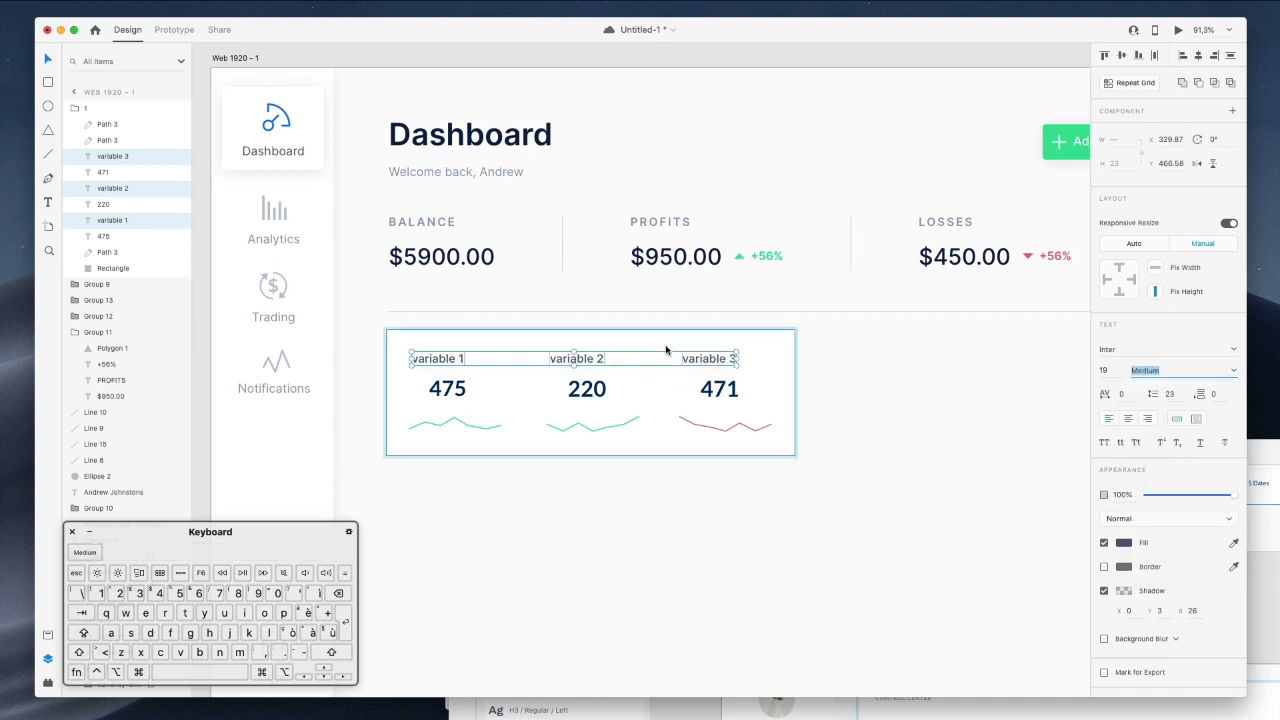
Nudge the three labels slightly to the right.
key("shift")
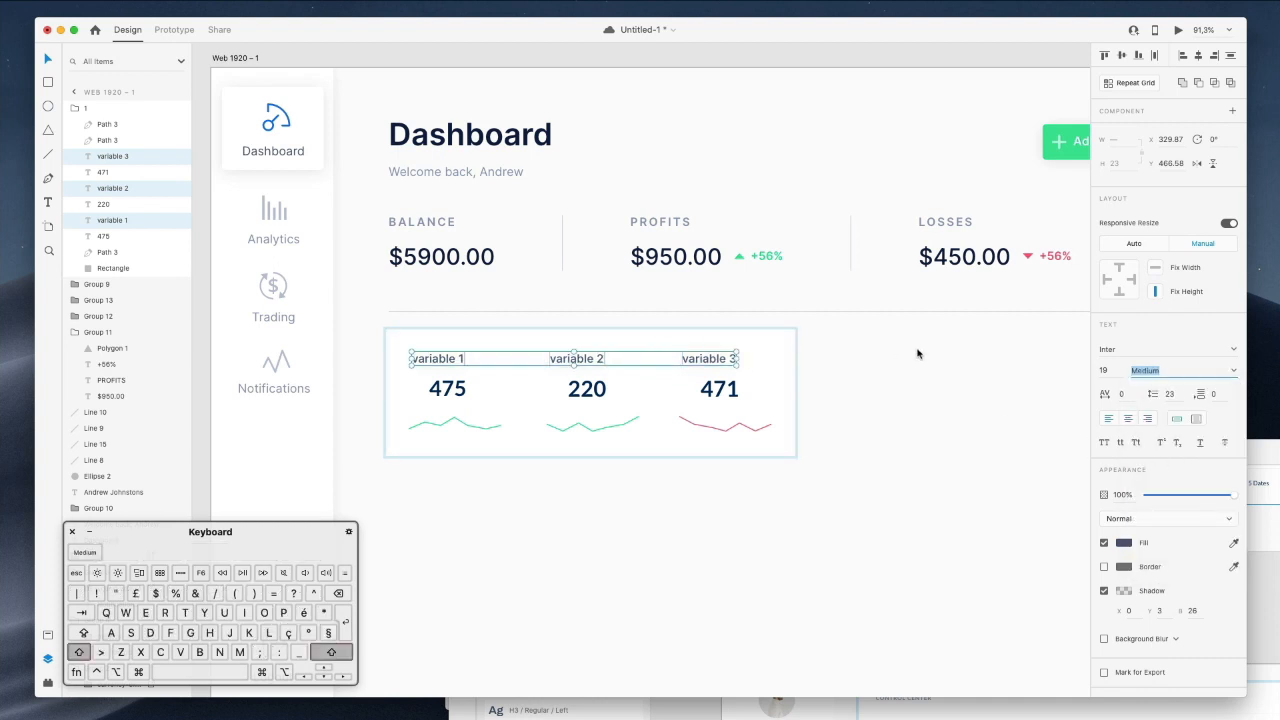
key("Return")
key("shift+Right")
key("shift+Right")
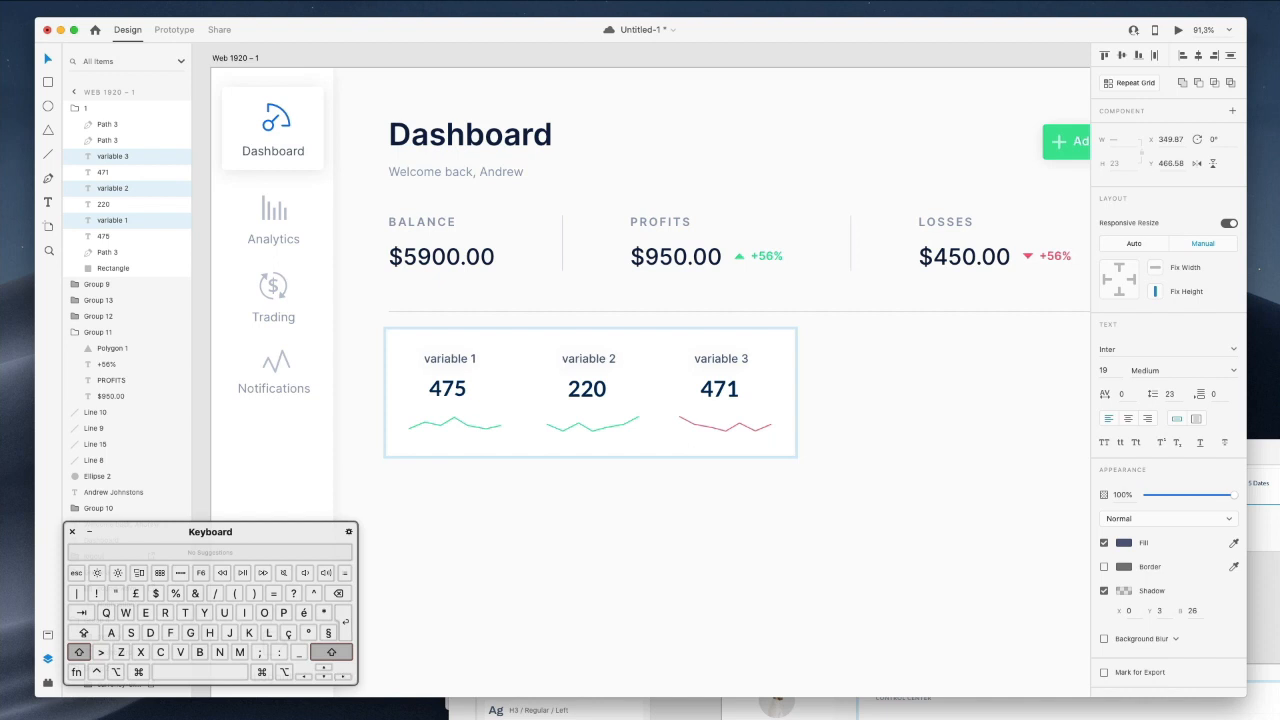
Rename the variable 1 label to Italy and nudge it right.
left_click(849, 394)
left_click(457, 362, "super")
left_click(457, 362, "super")
left_click(457, 362, "super")
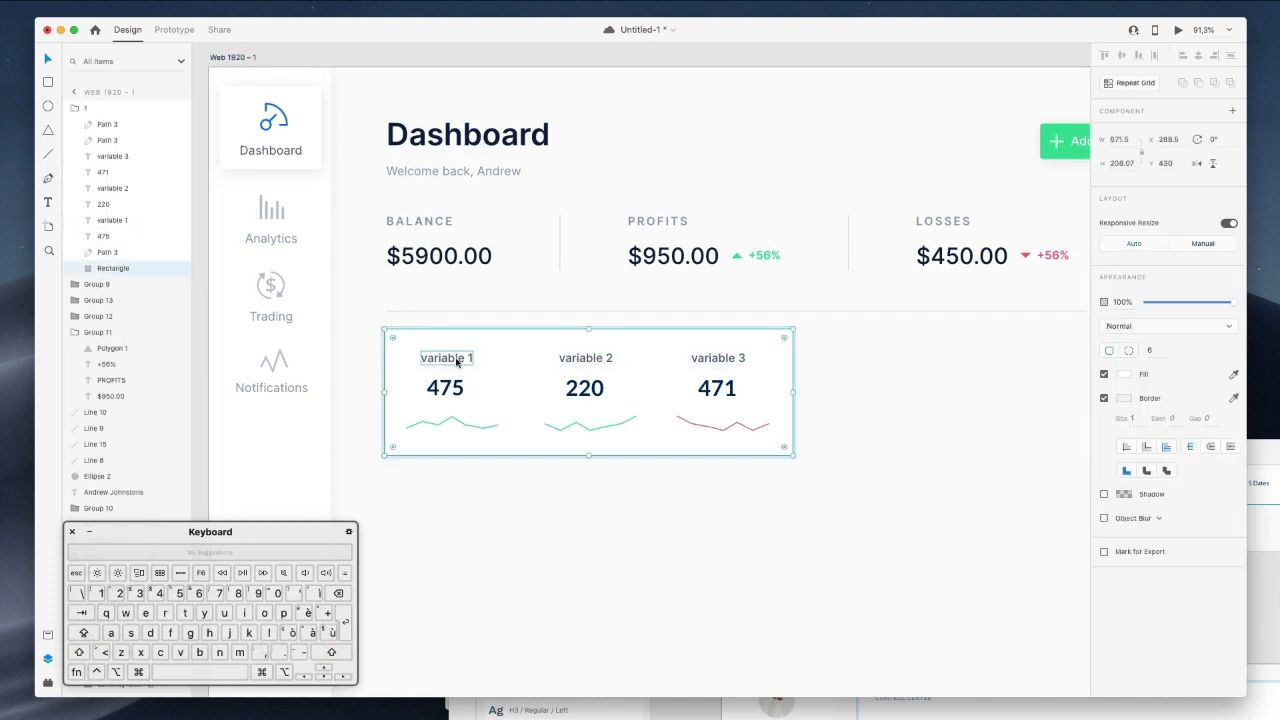
left_click(457, 362, "super")
key("Return")
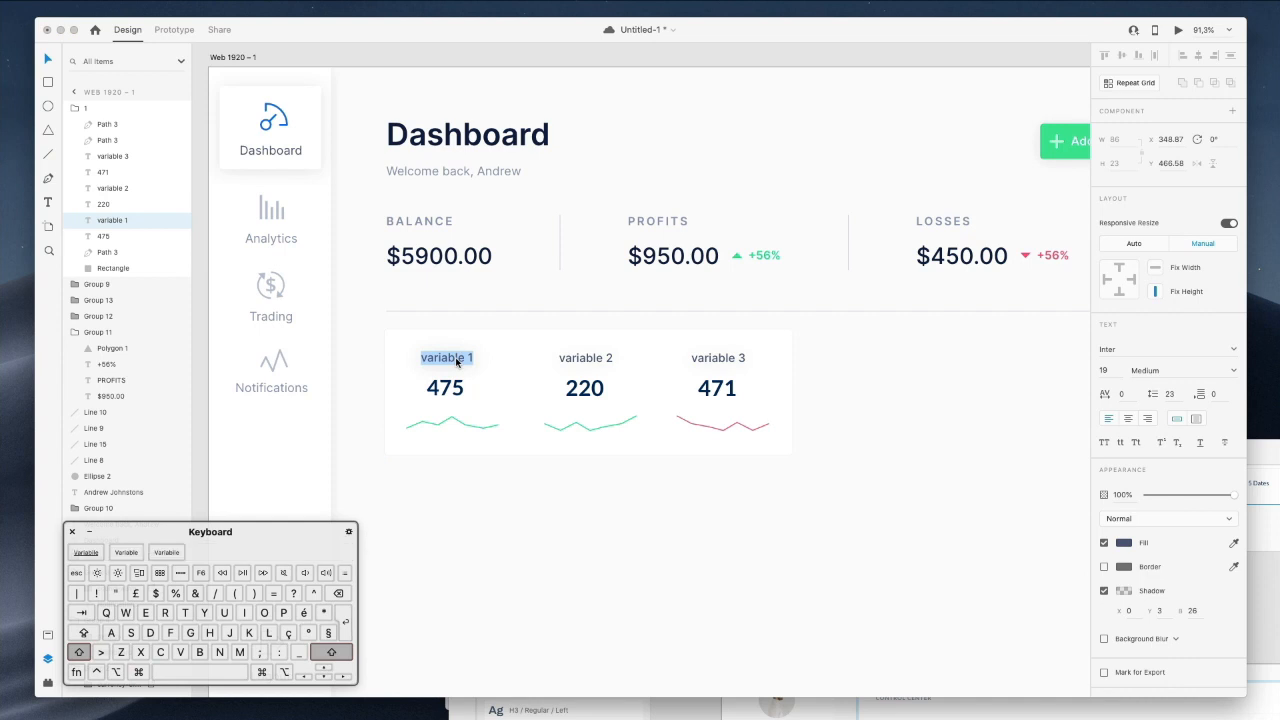
type("Italy")
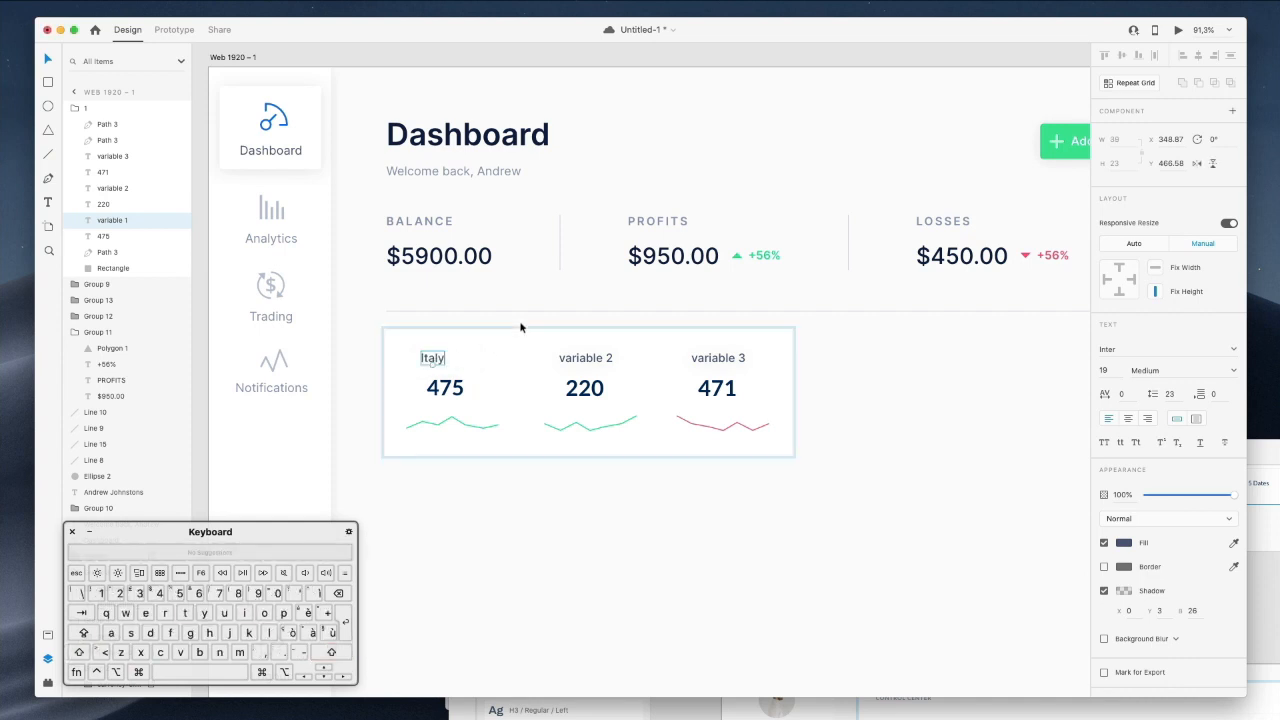
left_click(430, 365, "super")
left_click(427, 362, "super")
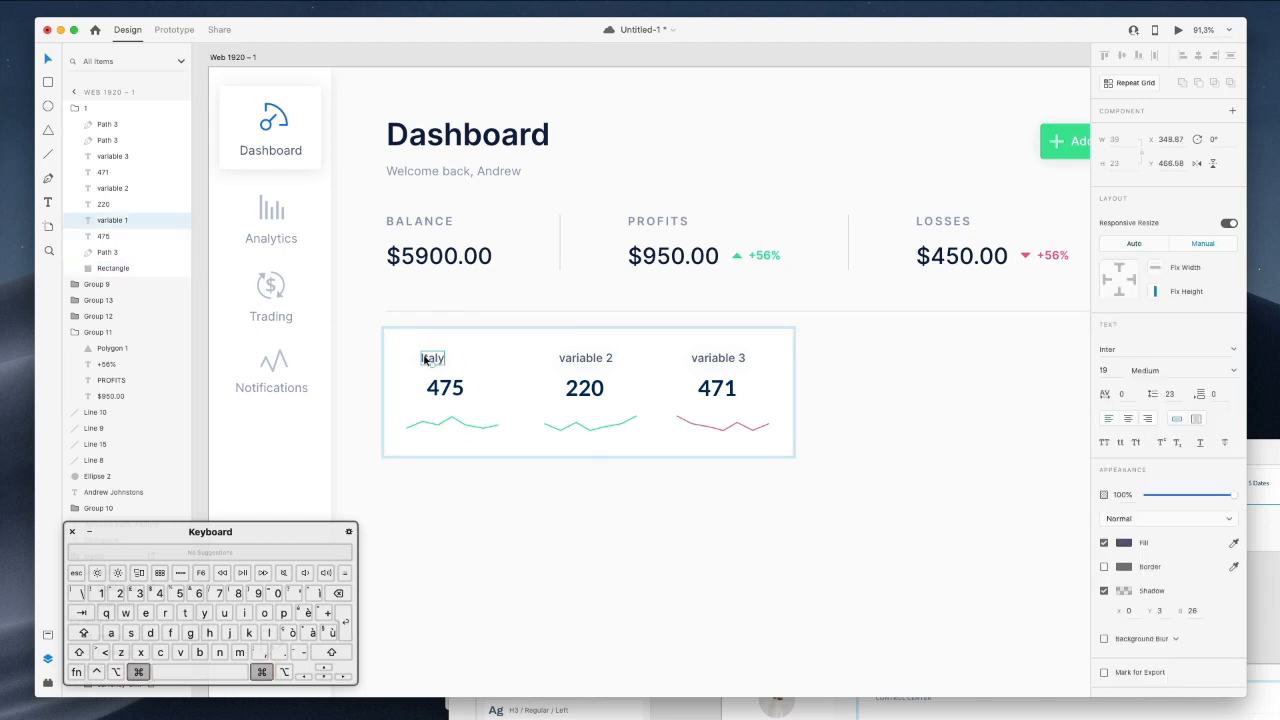
key("shift+Right")
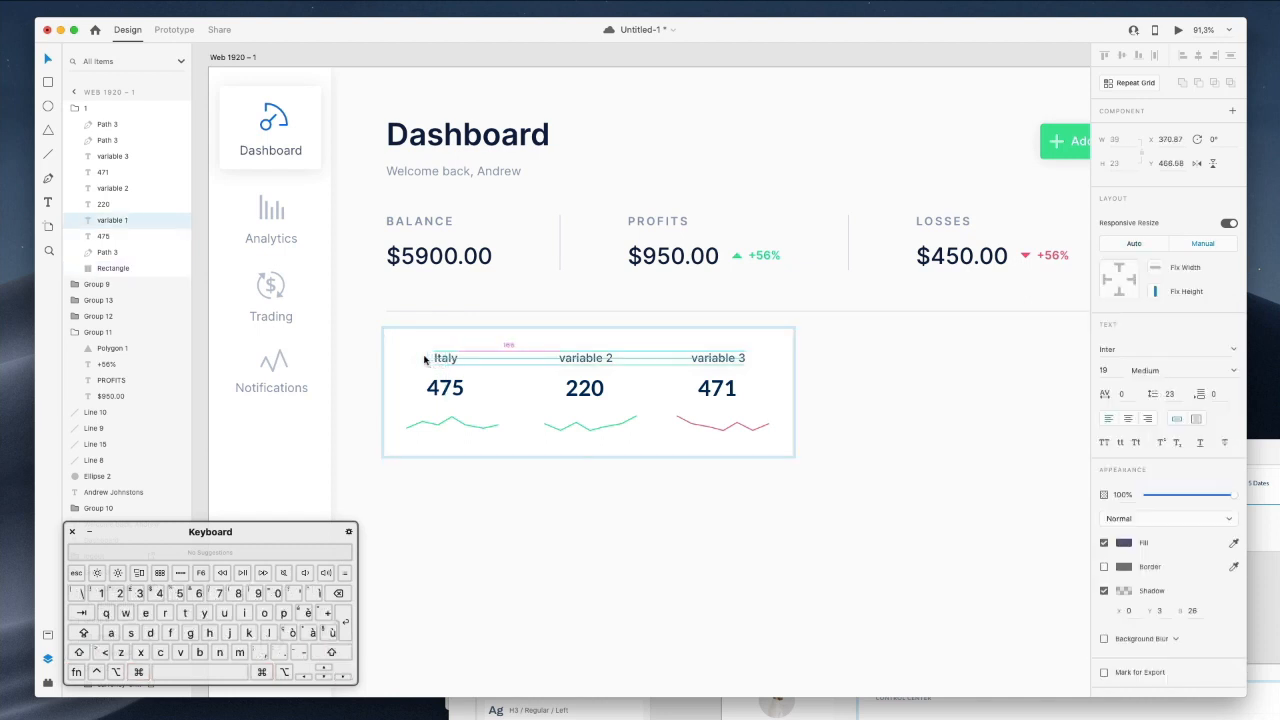
Retype the variable 2 and 3 labels as United States and Canada.
left_click_drag(1267, 451, 1278, 717)
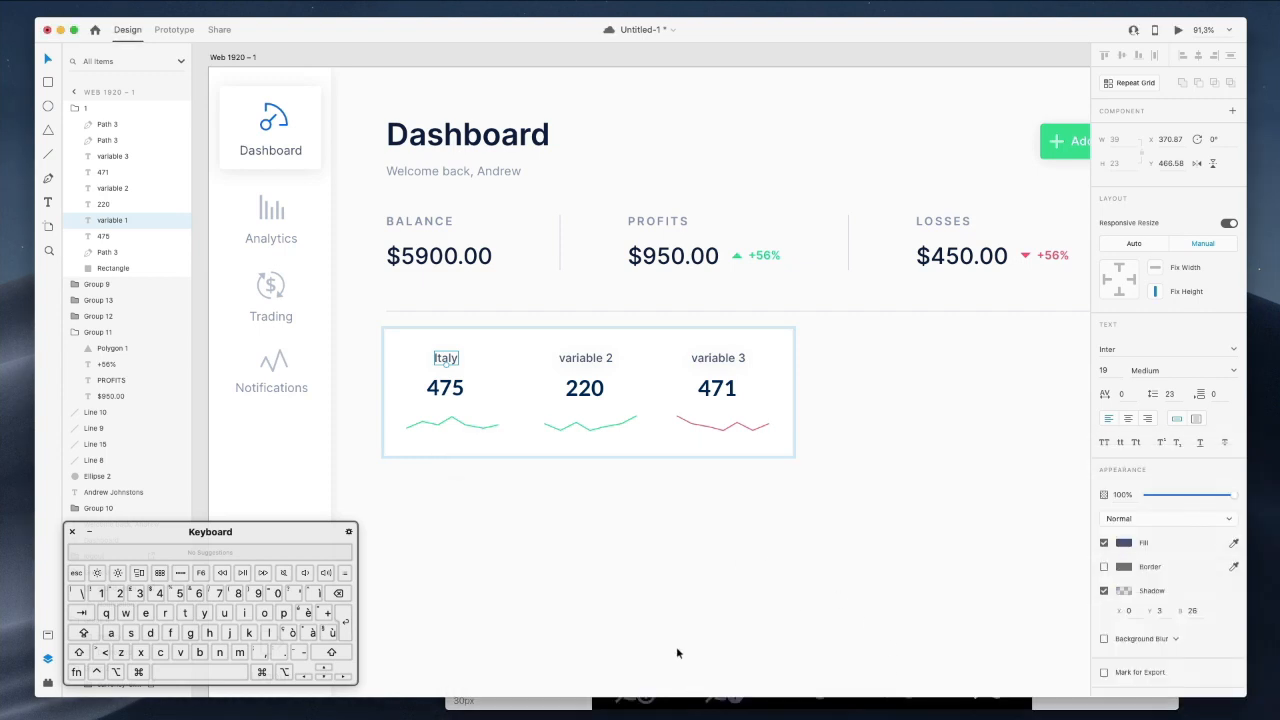
left_click(578, 359, "super")
double_click(578, 359)
type("Unit")
type("edd")
key("BackSpace")
type("States")
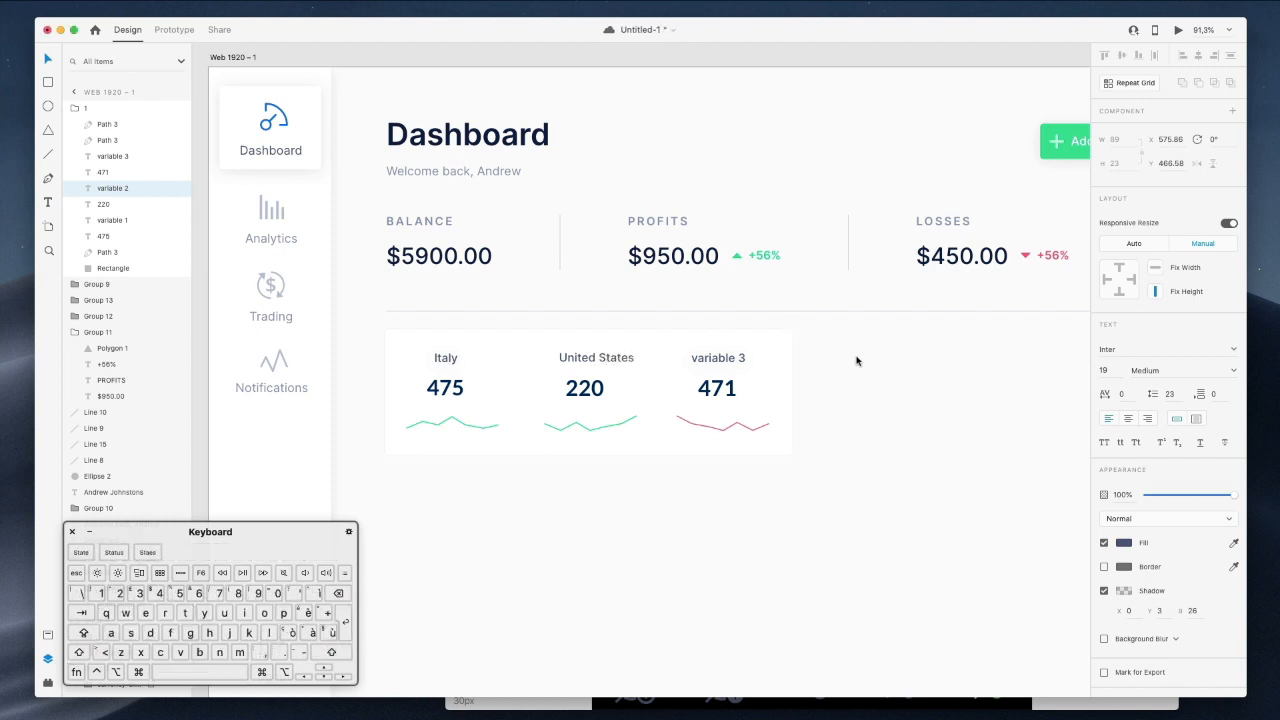
left_click(720, 357, "super")
double_click(720, 357)
type("C")
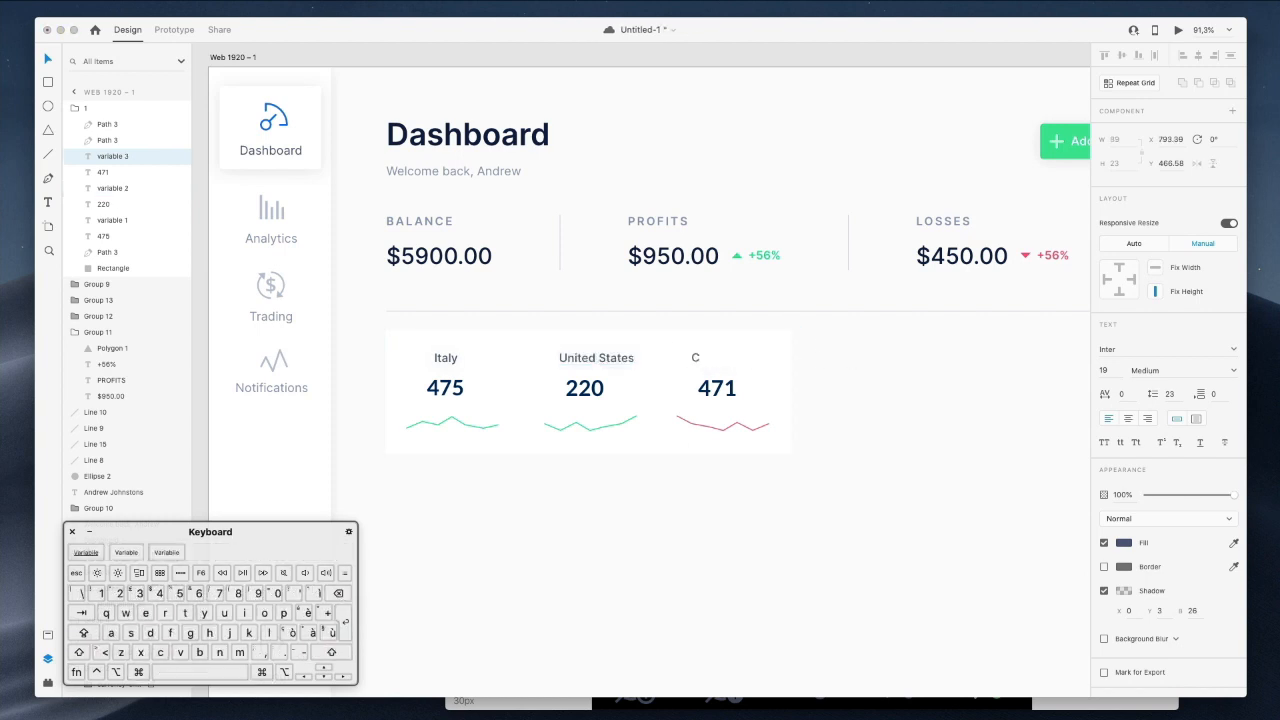
type("anda")
key("BackSpace")
key("BackSpace")
type("ad")
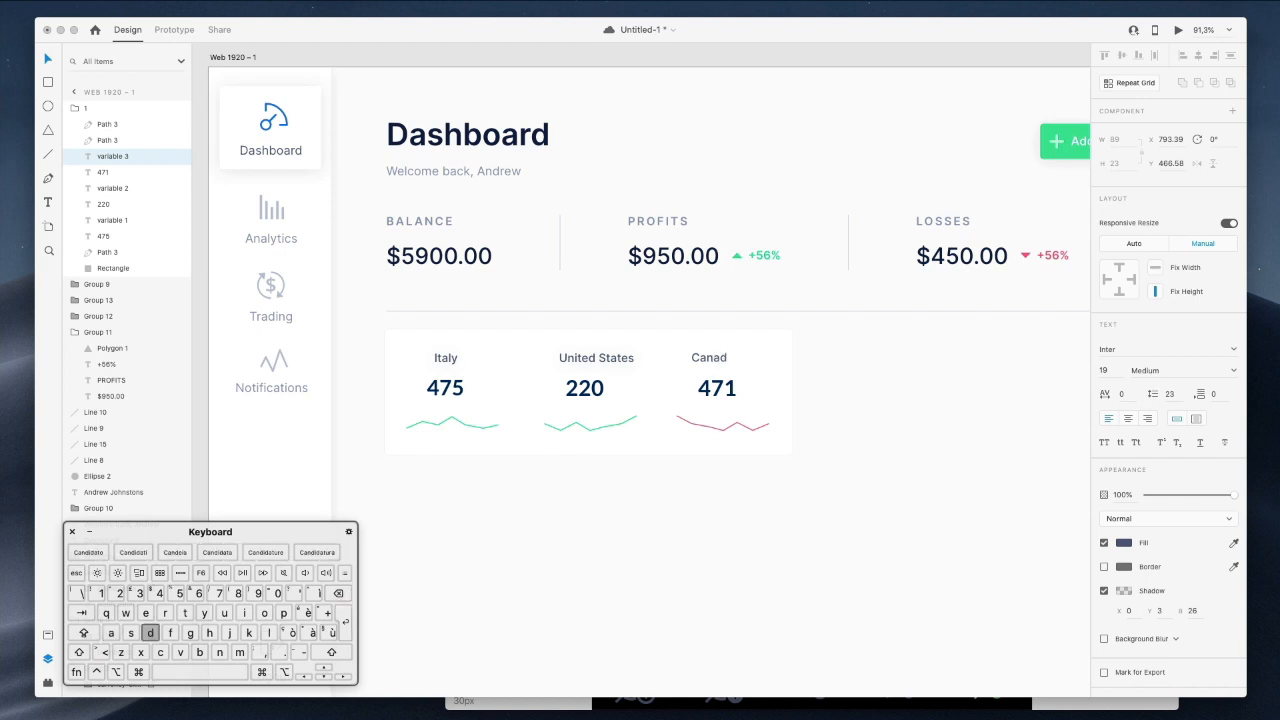
left_click(872, 340)
Select the green trend arrow beside $950.00.
scroll(872, 340, "down", 2)
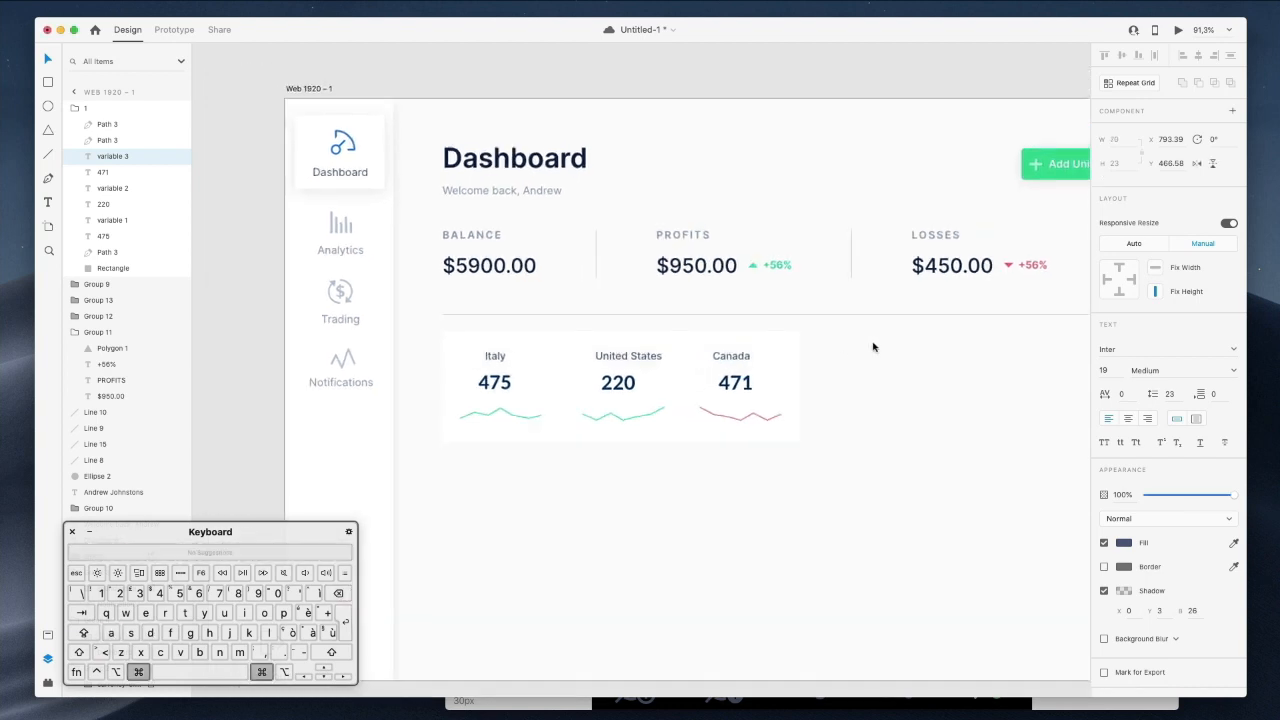
scroll(872, 340, "right", 4)
scroll(680, 346, "right", 3)
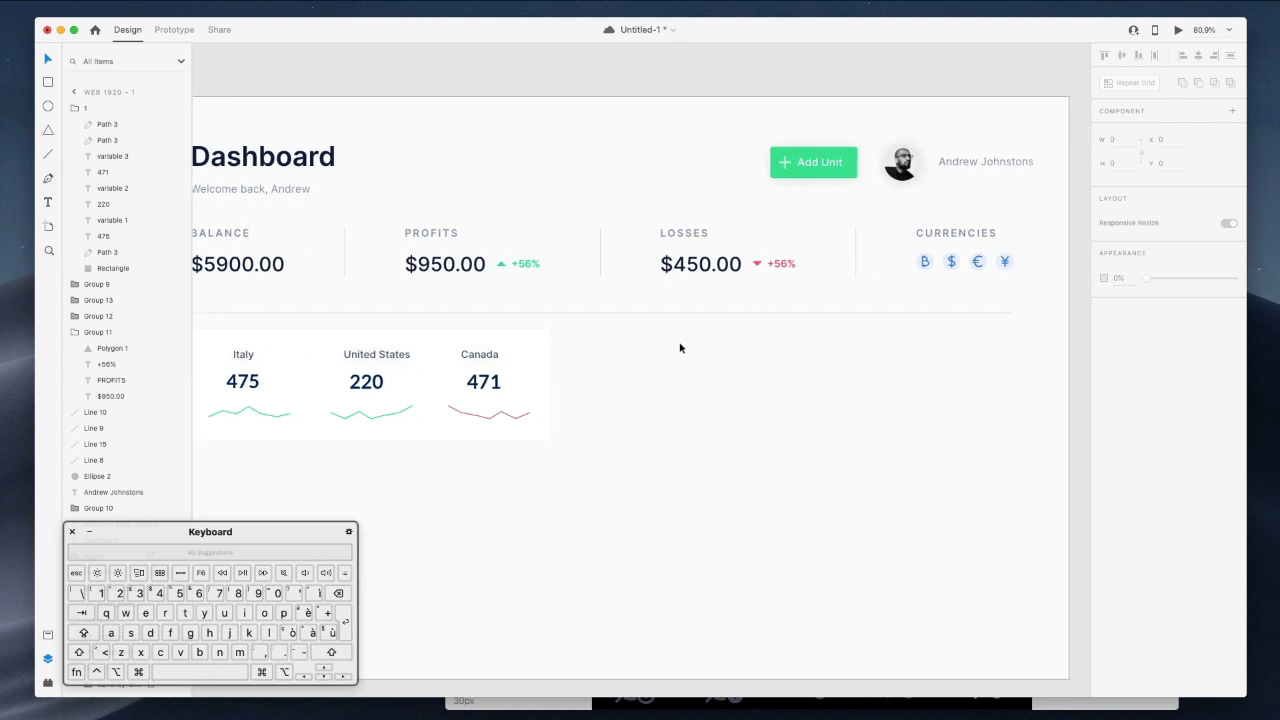
left_click(493, 270, "super")
Paste the green arrow beside 475 and nudge 475 with its arrow right.
scroll(268, 365, "up", 5)
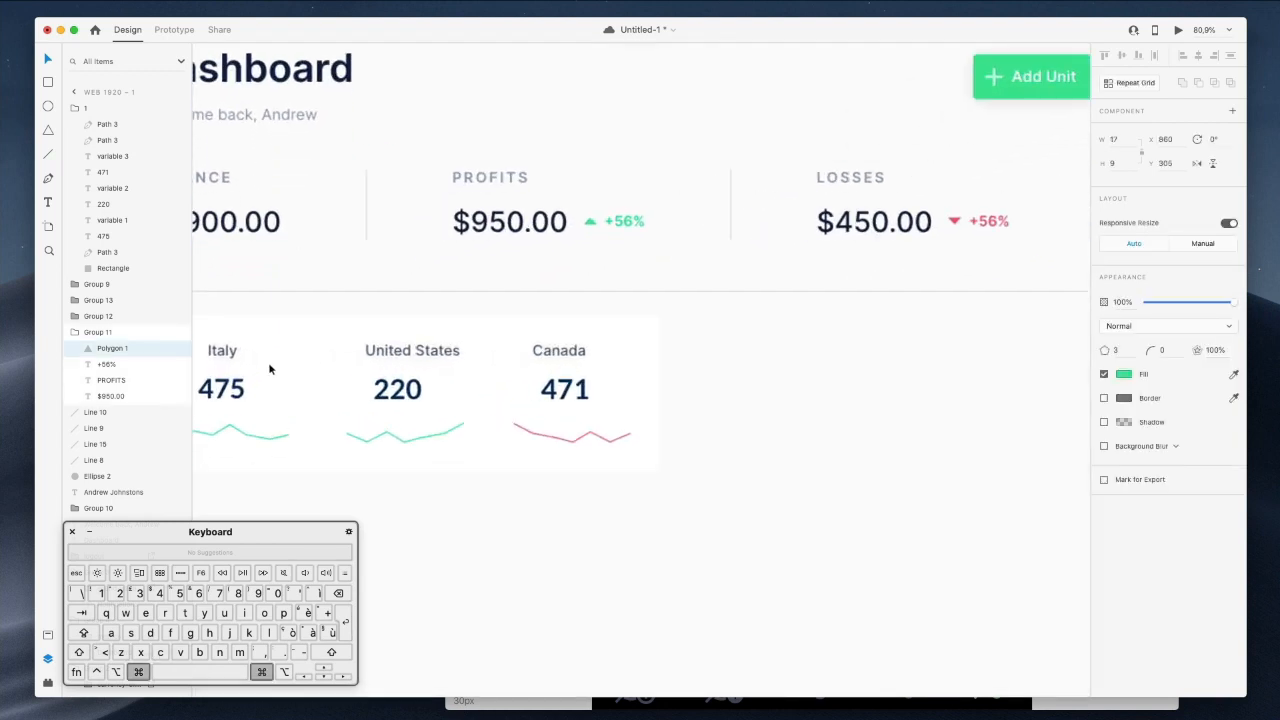
scroll(594, 286, "left", 3)
scroll(600, 300, "up", 5)
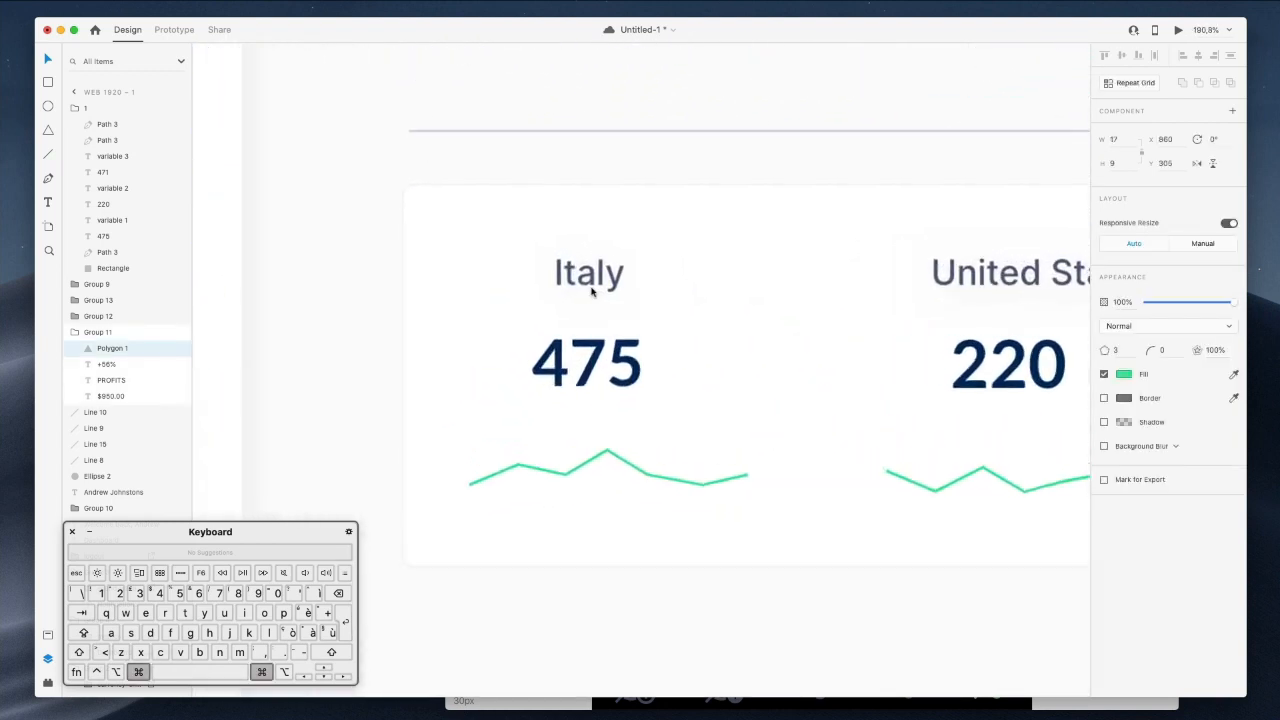
key("super+v")
key("Down")
key("Down")
key("Down")
key("Down")
key("Down")
key("Down")
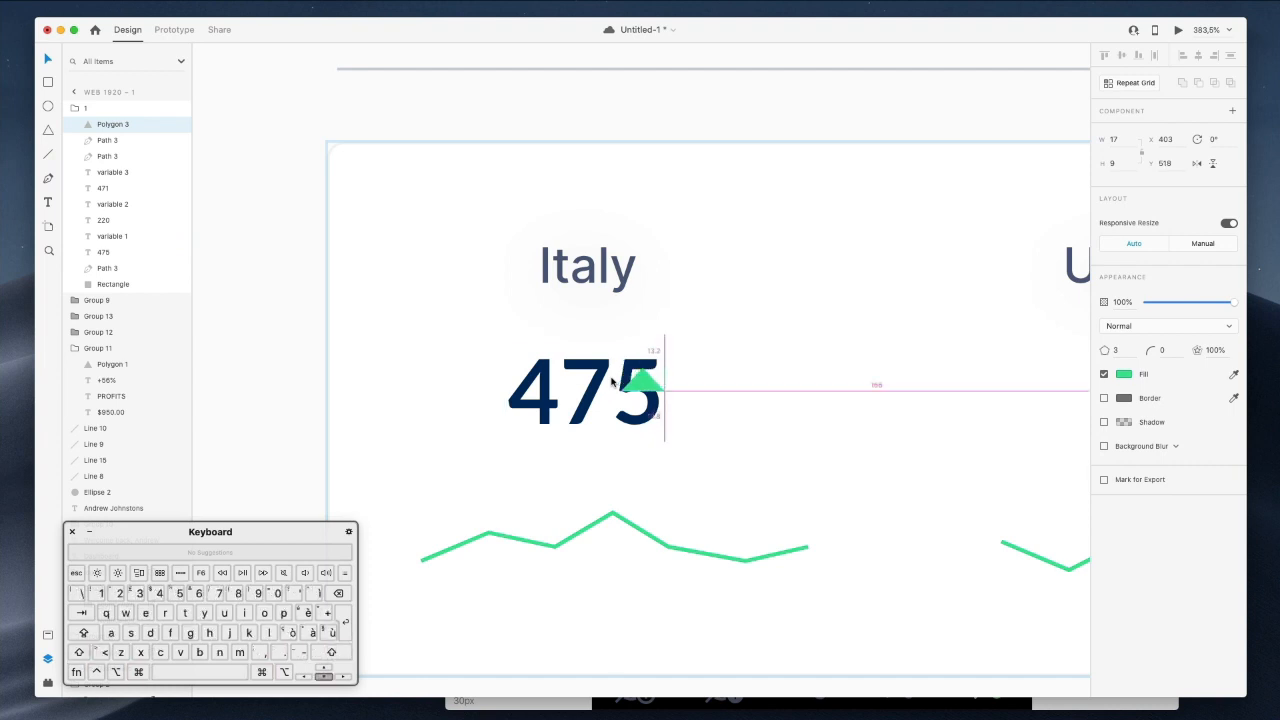
key("shift+Right")
key("shift+Right")
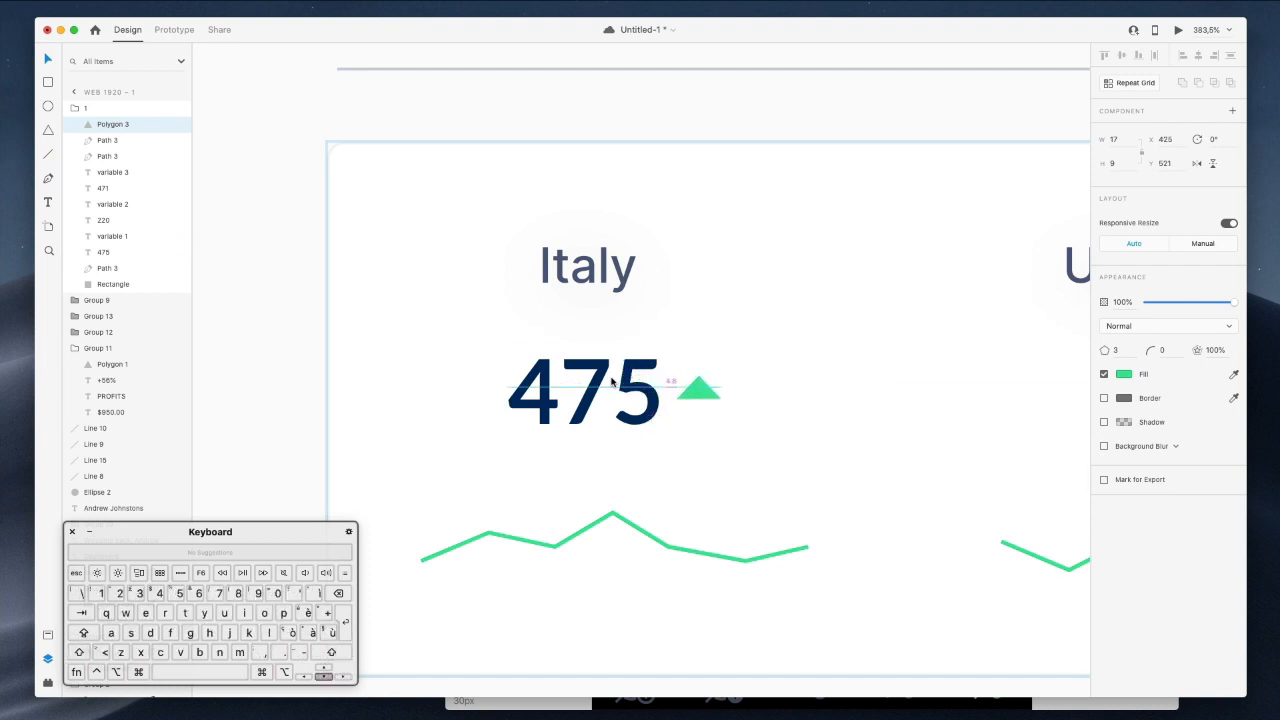
scroll(612, 381, "down", 5)
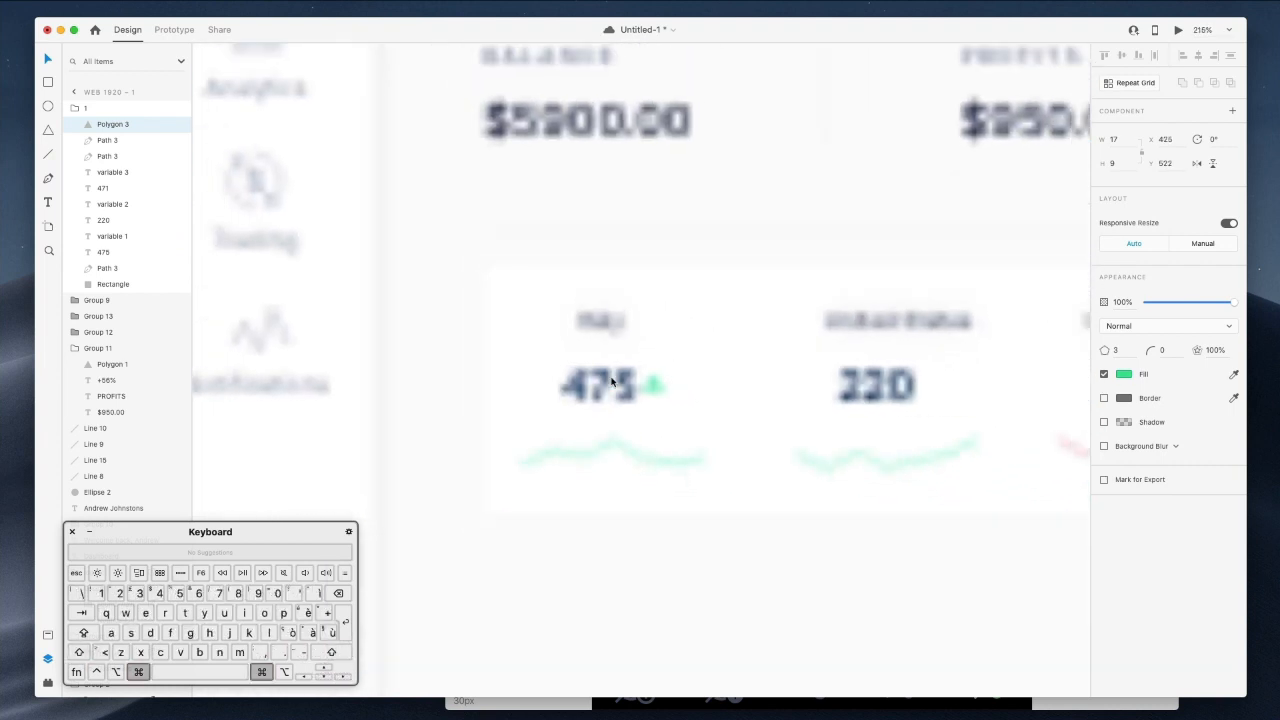
scroll(612, 381, "down", 2)
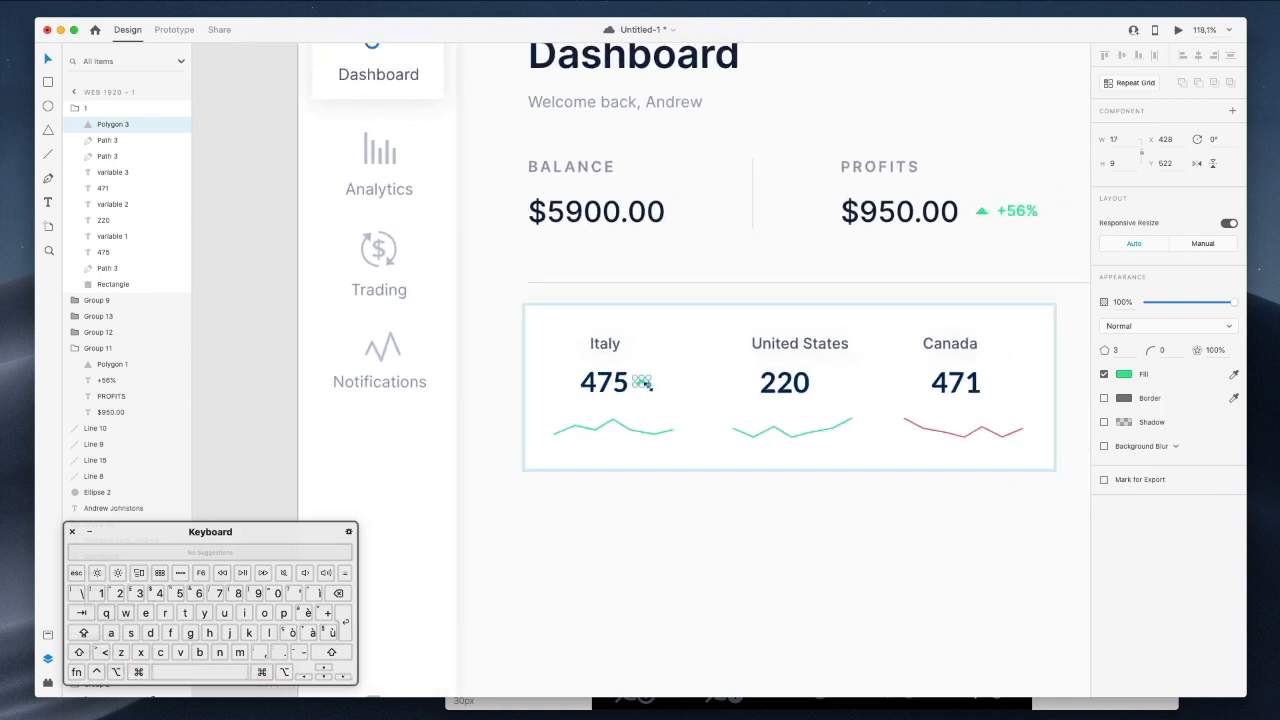
scroll(647, 384, "up", 2)
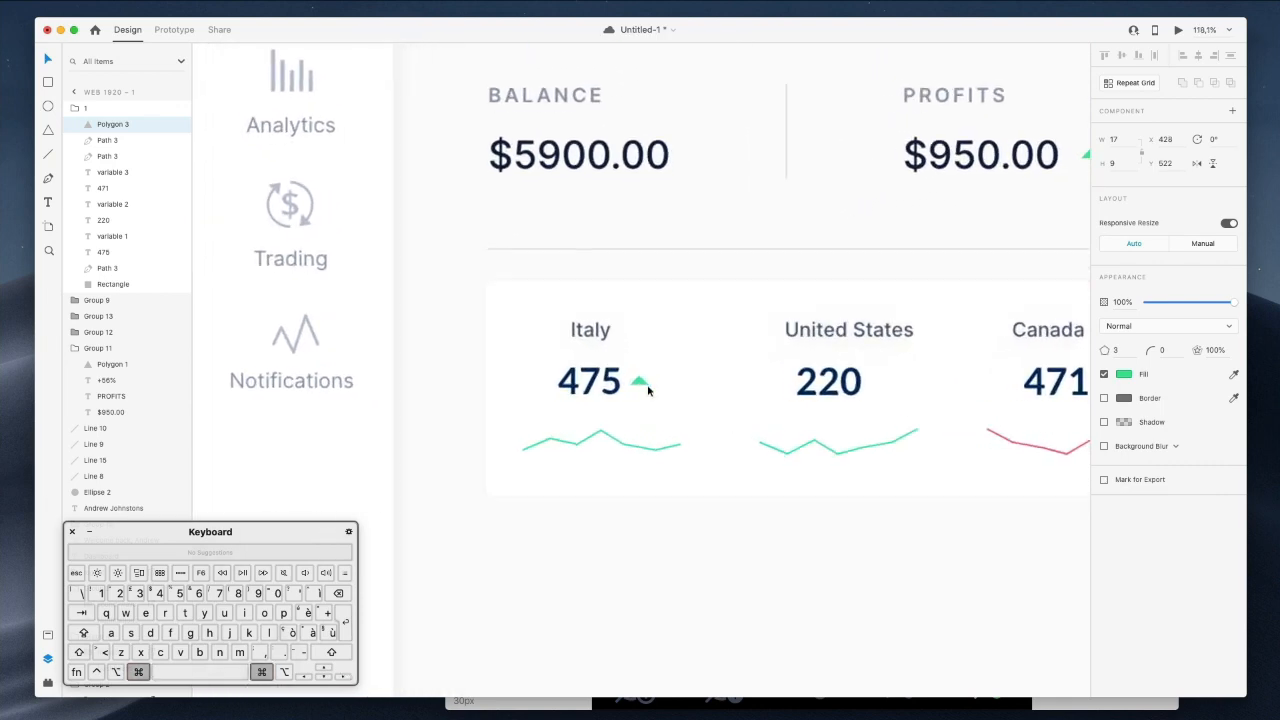
left_click(582, 384, "shift")
key("Right")
key("Right")
key("Right")
key("Right")
key("Right")
key("Right")
key("Right")
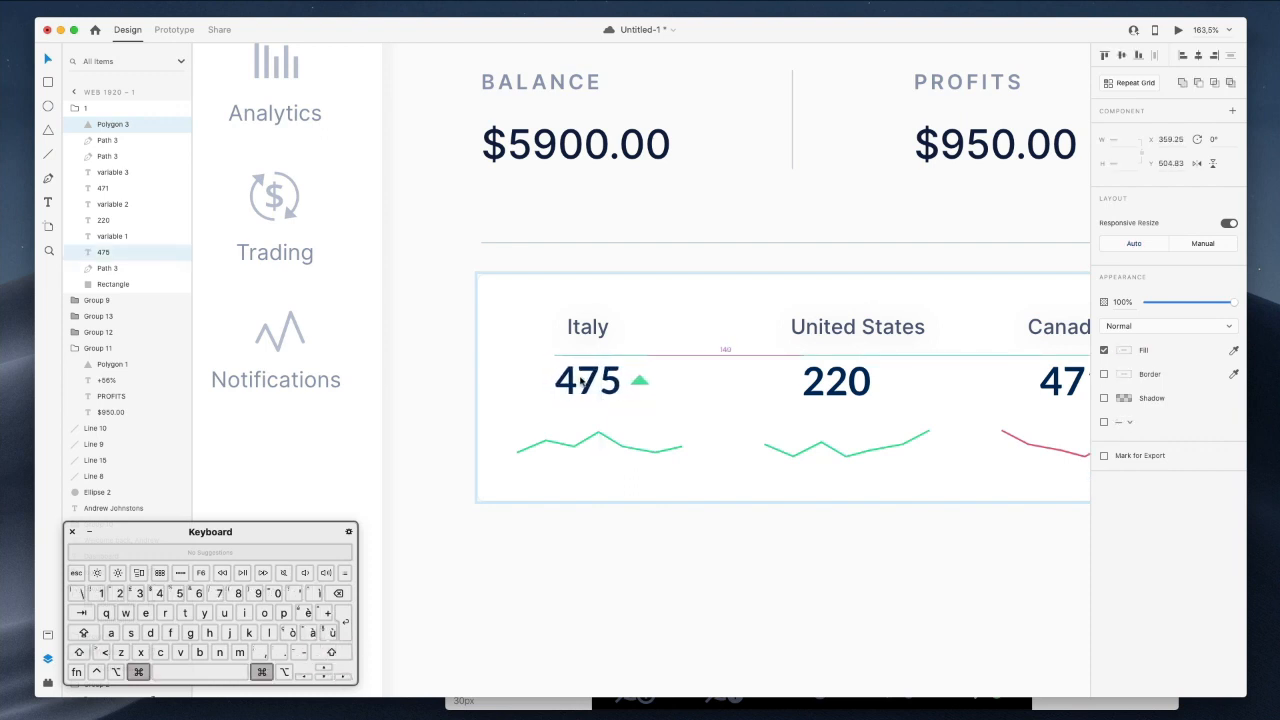
Nudge the Italy label one unit left.
scroll(582, 381, "down", 3)
scroll(581, 382, "right", 3)
left_click(907, 401)
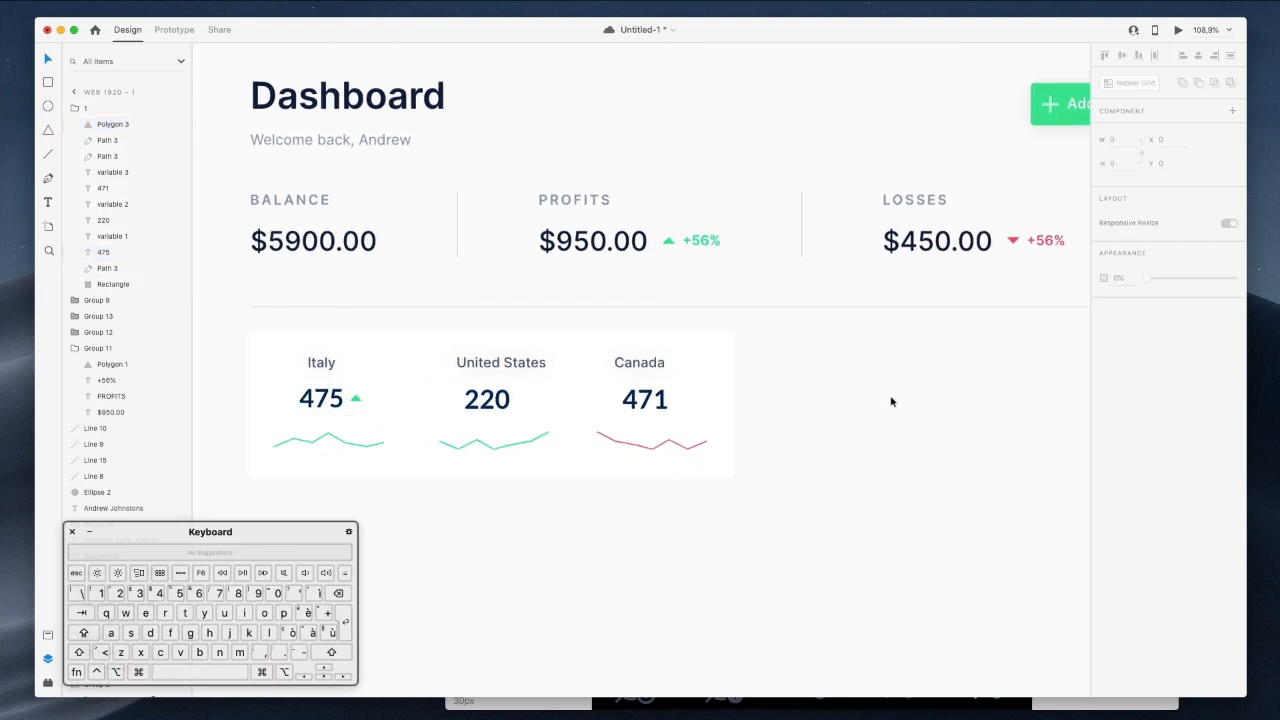
scroll(650, 400, "left", 2)
left_click(393, 362)
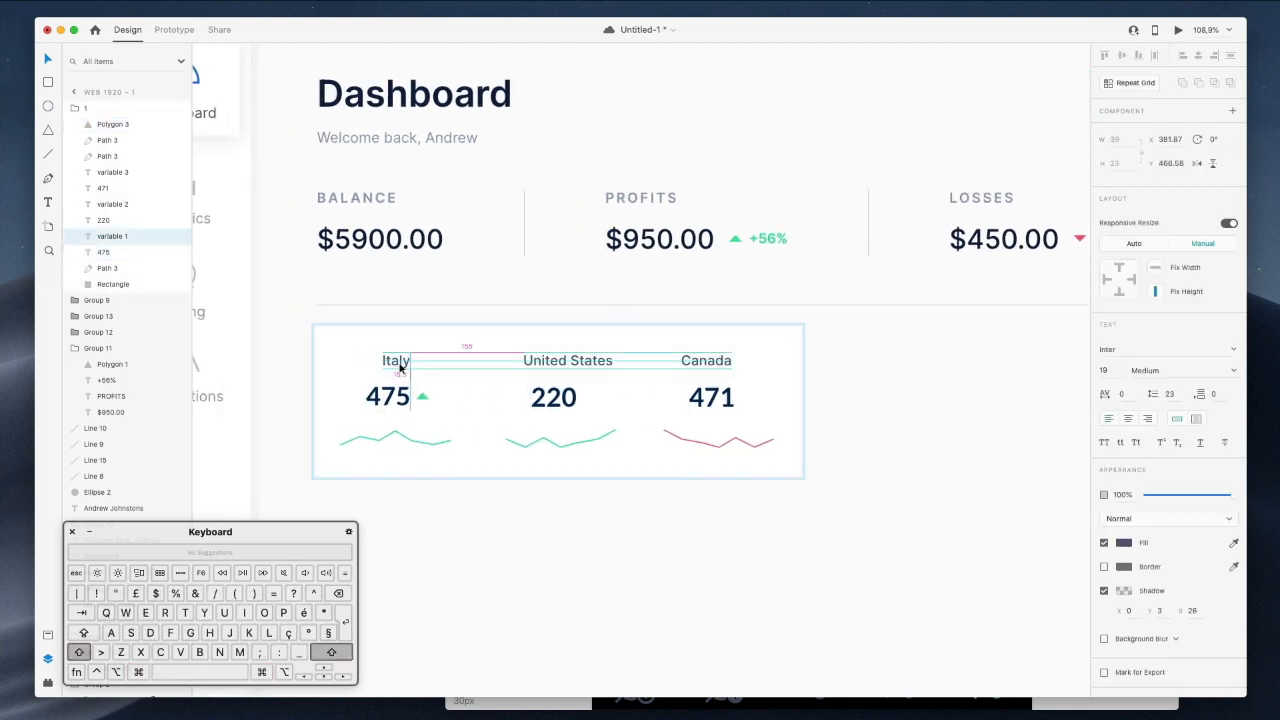
key("Left")
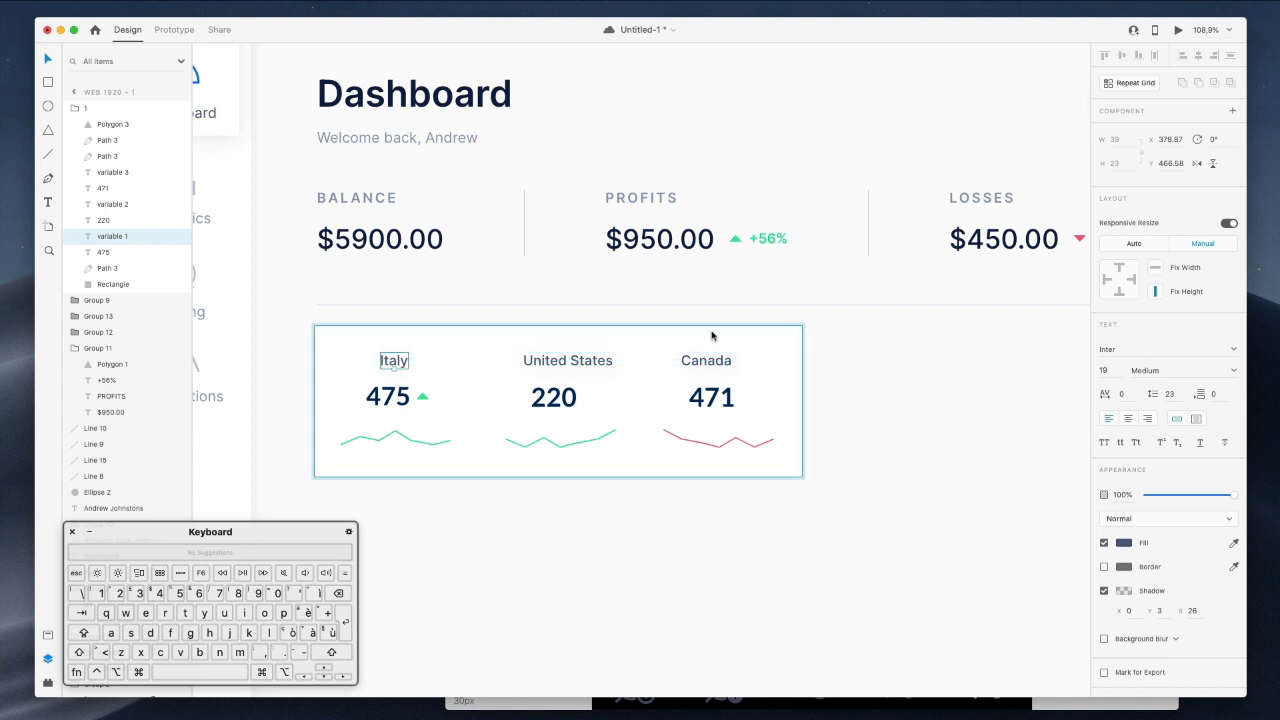
Reposition the 220 figure and the United States label in the card.
scroll(706, 332, "down", 3)
scroll(706, 332, "down", 2)
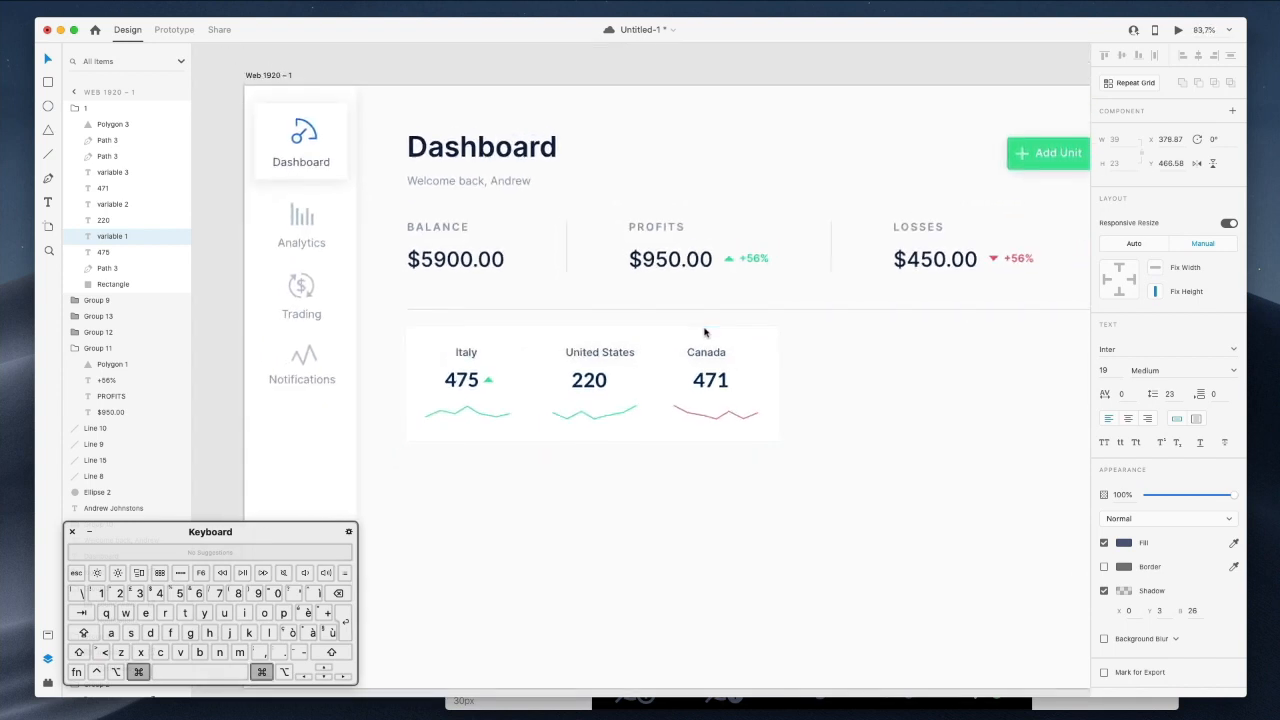
left_click(589, 386)
left_click_drag(589, 386, 594, 385)
left_click(612, 352, "super")
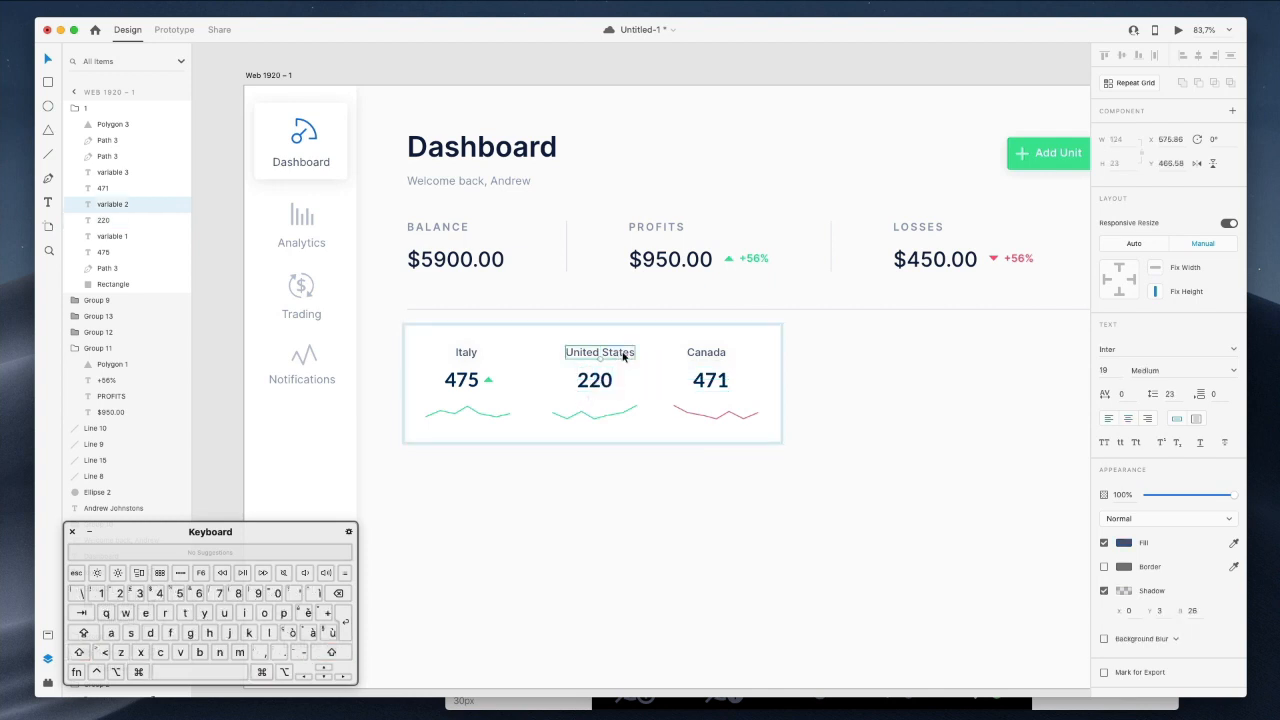
key("shift+Left")
key("Right")
key("Right")
key("Right")
key("Right")
left_click_drag(617, 357, 620, 357)
Shift Canada and 471 right, then copy the green arrow beside 220.
left_click(714, 378)
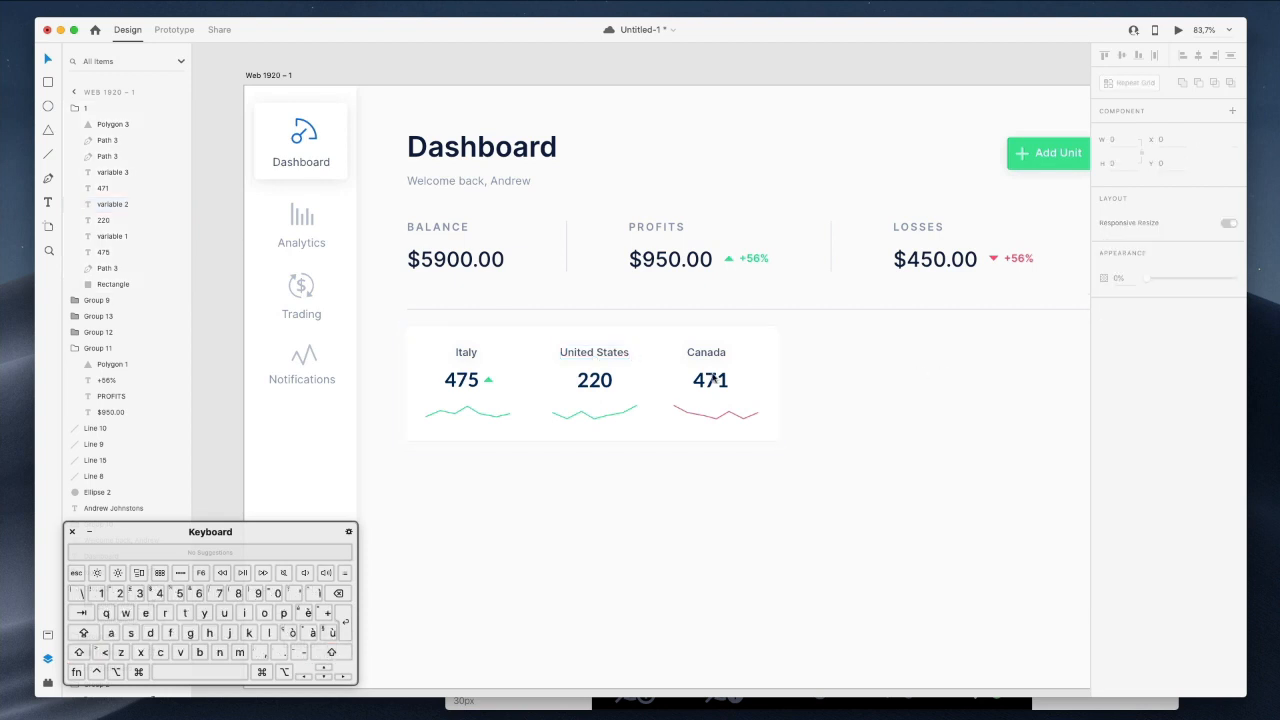
left_click(708, 355, "super")
key("shift+Right")
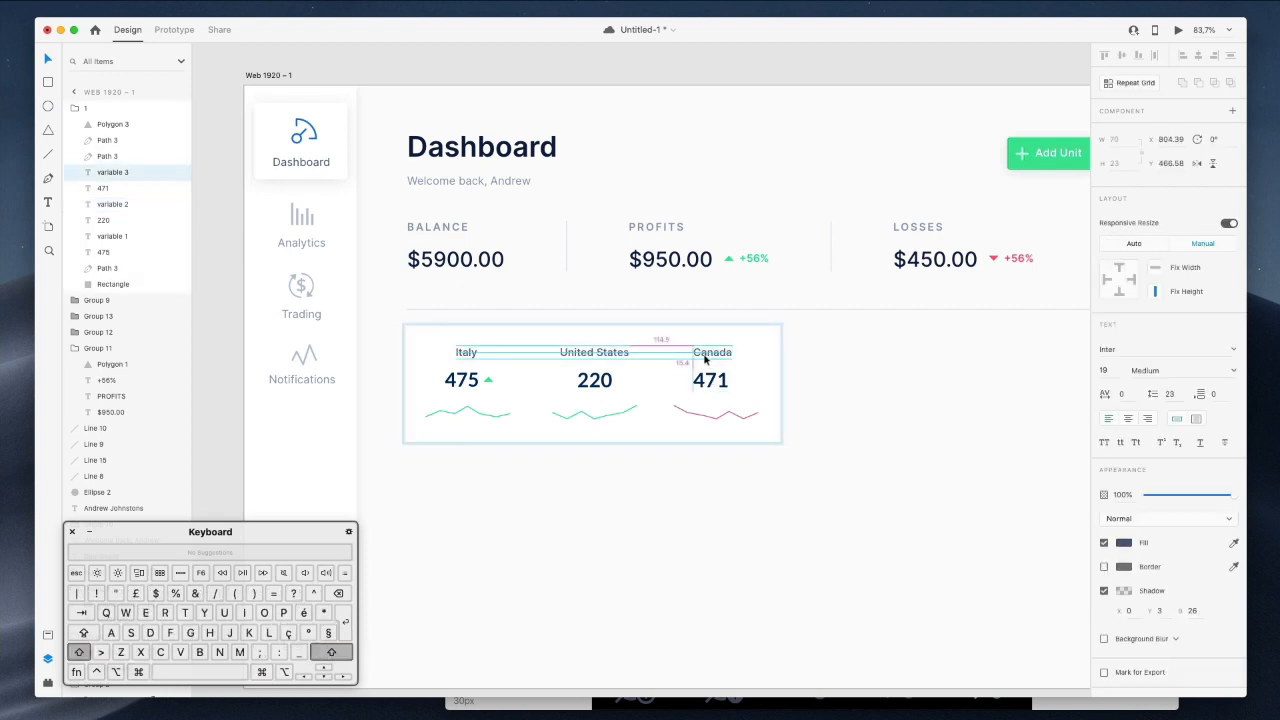
left_click(703, 379, "shift+super")
key("Right")
key("Right")
left_click(950, 364)
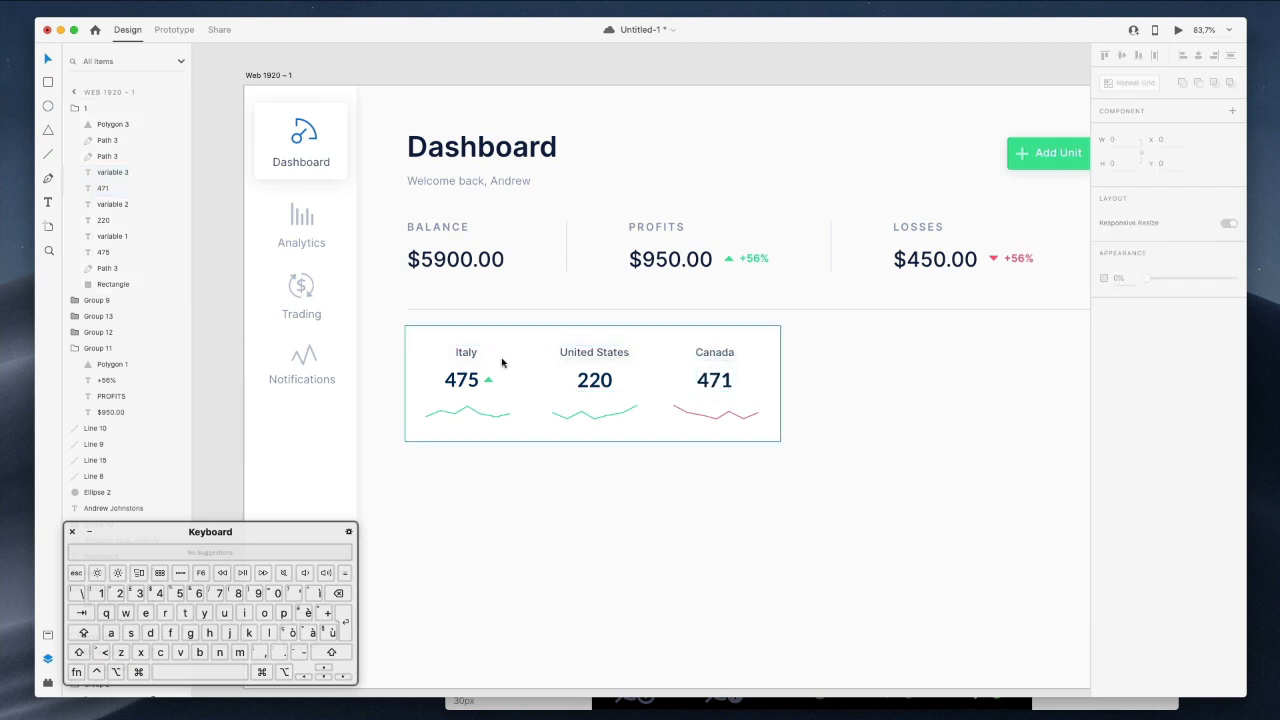
left_click_drag(489, 380, 622, 386)
Shift 220 and its arrow slightly left.
left_click(594, 385, "shift")
key("shift+Left")
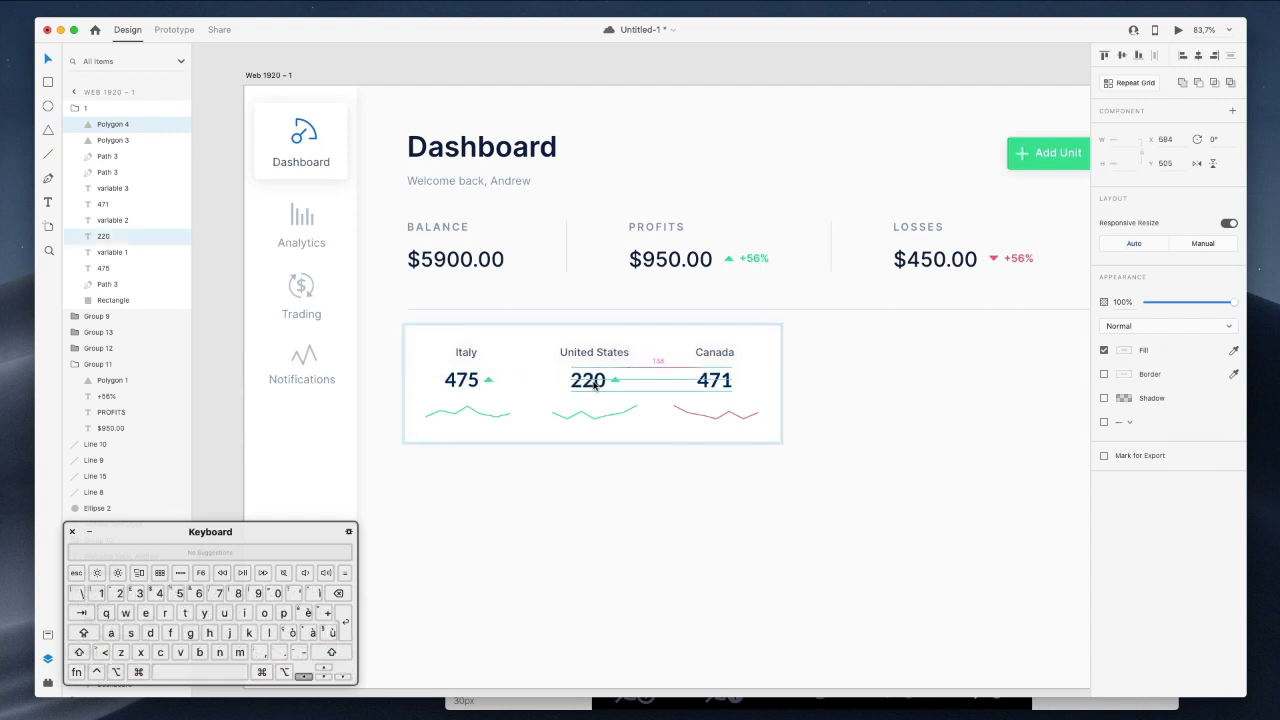
left_click(629, 463)
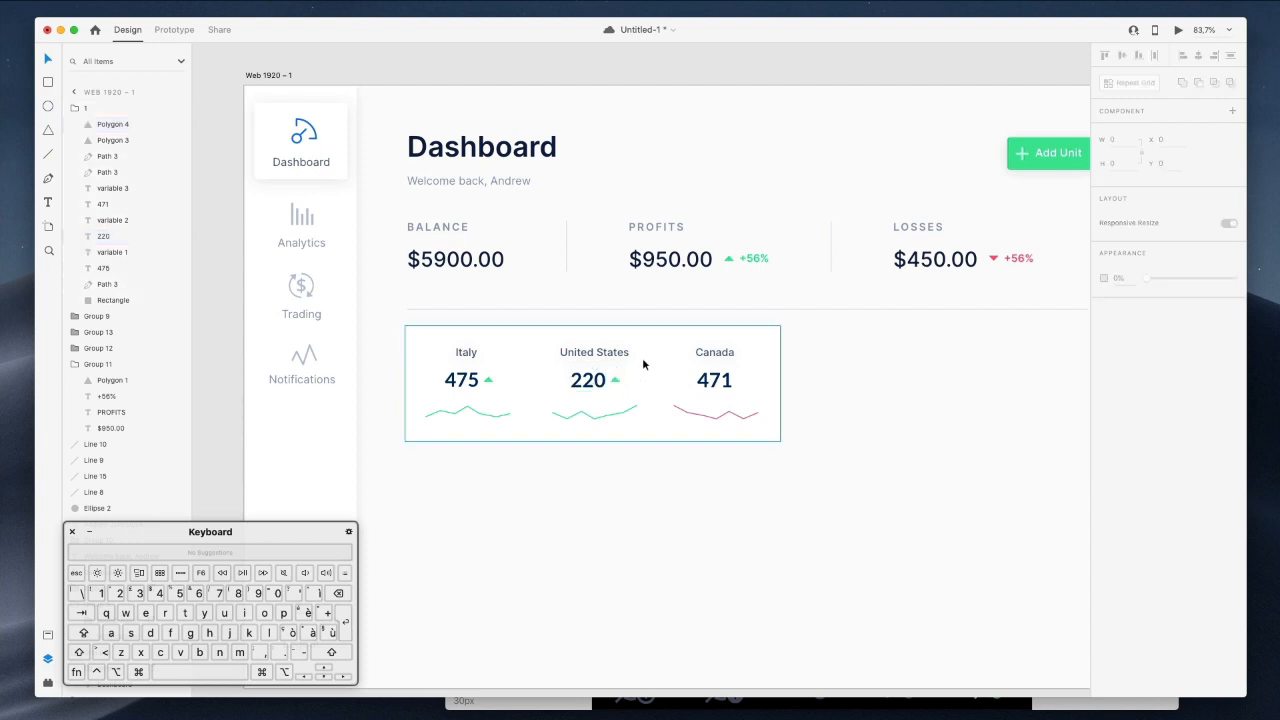
Copy the arrow beside 471, rotate it 180° and fill it with the LOSSES red.
left_click(616, 381, "super")
left_click_drag(616, 381, 741, 382)
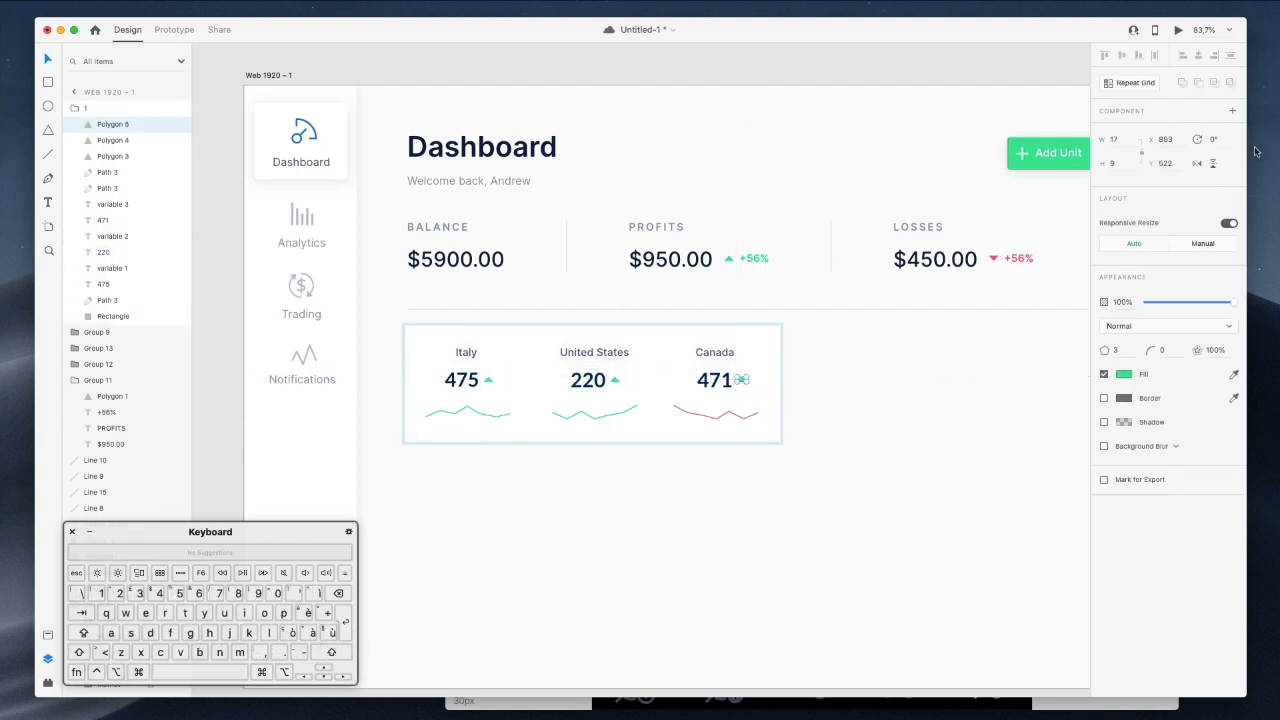
left_click(1211, 140)
type("180")
key("Return")
left_click(1131, 373)
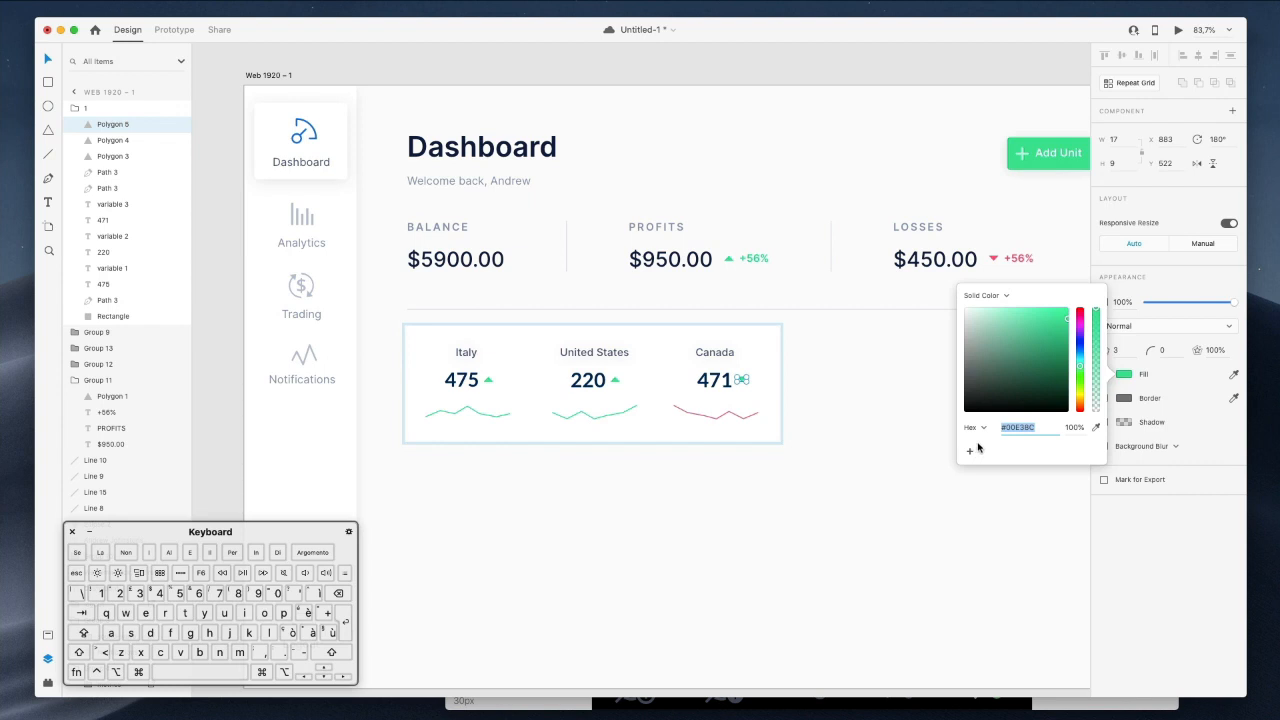
left_click(1094, 429)
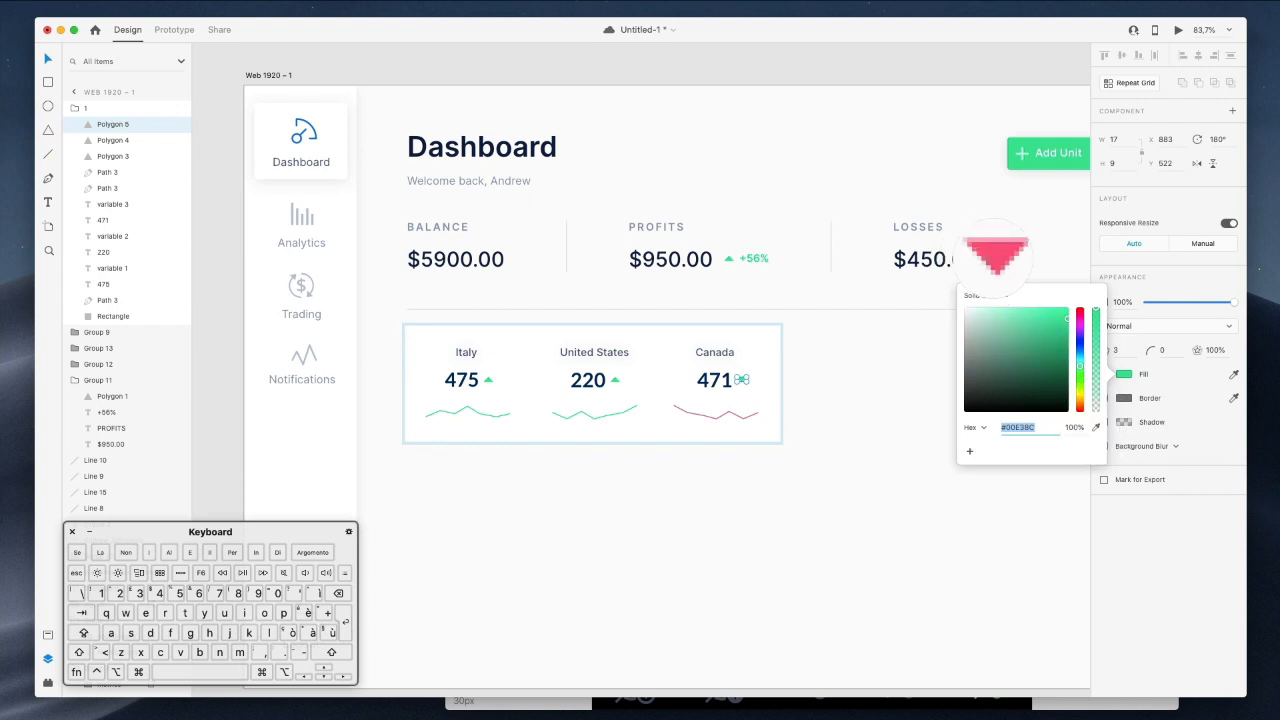
left_click(992, 259)
left_click(844, 445)
Nudge 471 with its arrow left and the Canada label right.
left_click(714, 386, "super")
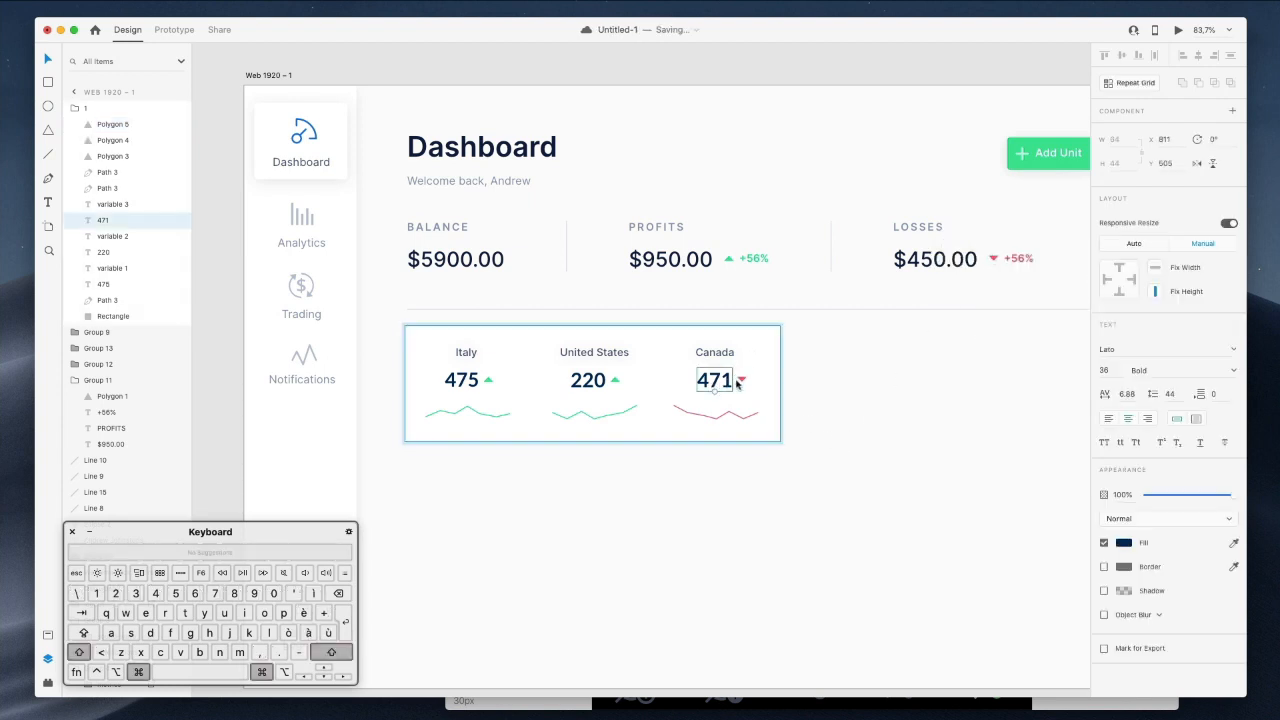
left_click(742, 381, "shift+super")
key("Left")
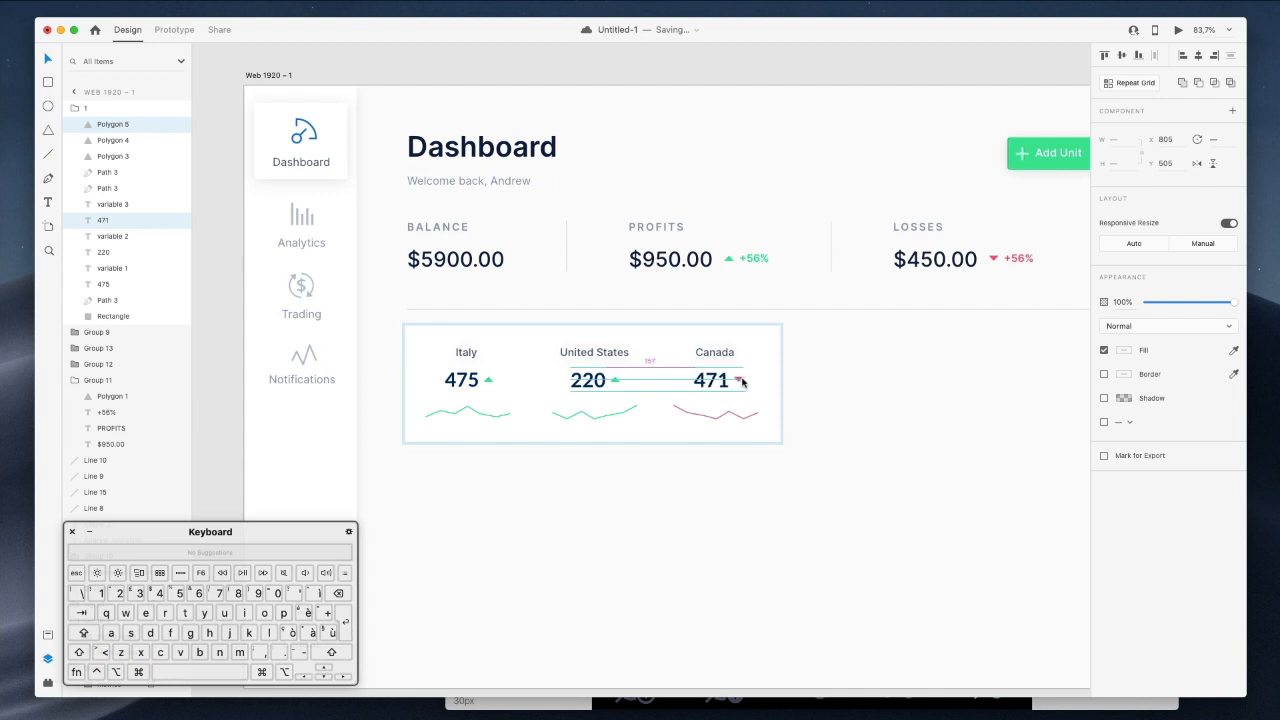
left_click(717, 355, "super")
key("Right")
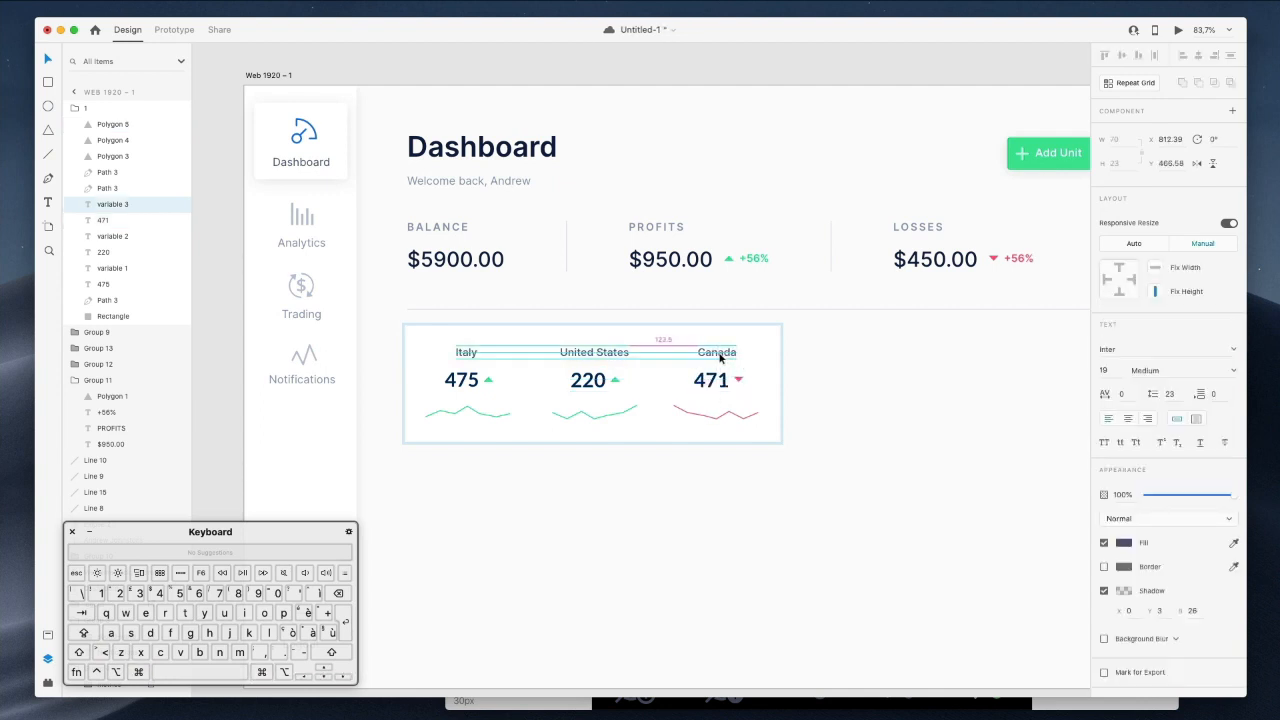
Stretch the stats card background across the full content width.
left_click(760, 380)
scroll(760, 380, "right", 5)
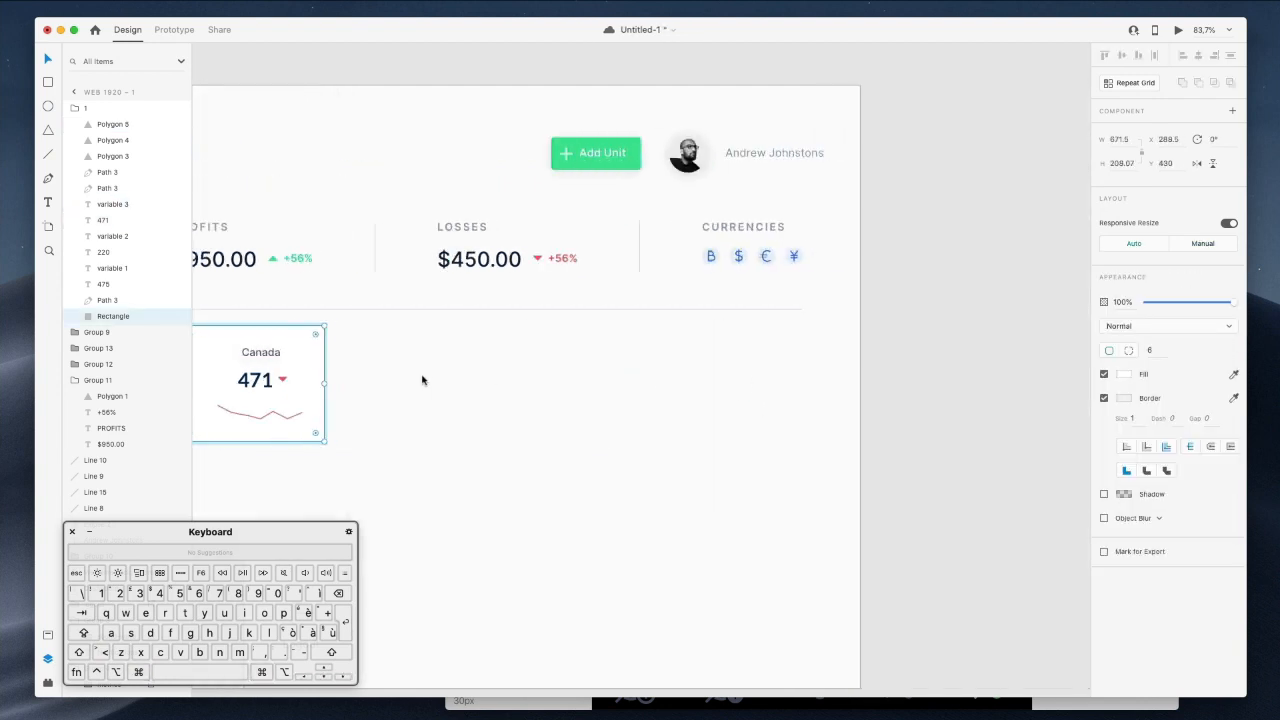
scroll(422, 380, "left", 3)
left_click_drag(477, 387, 954, 389)
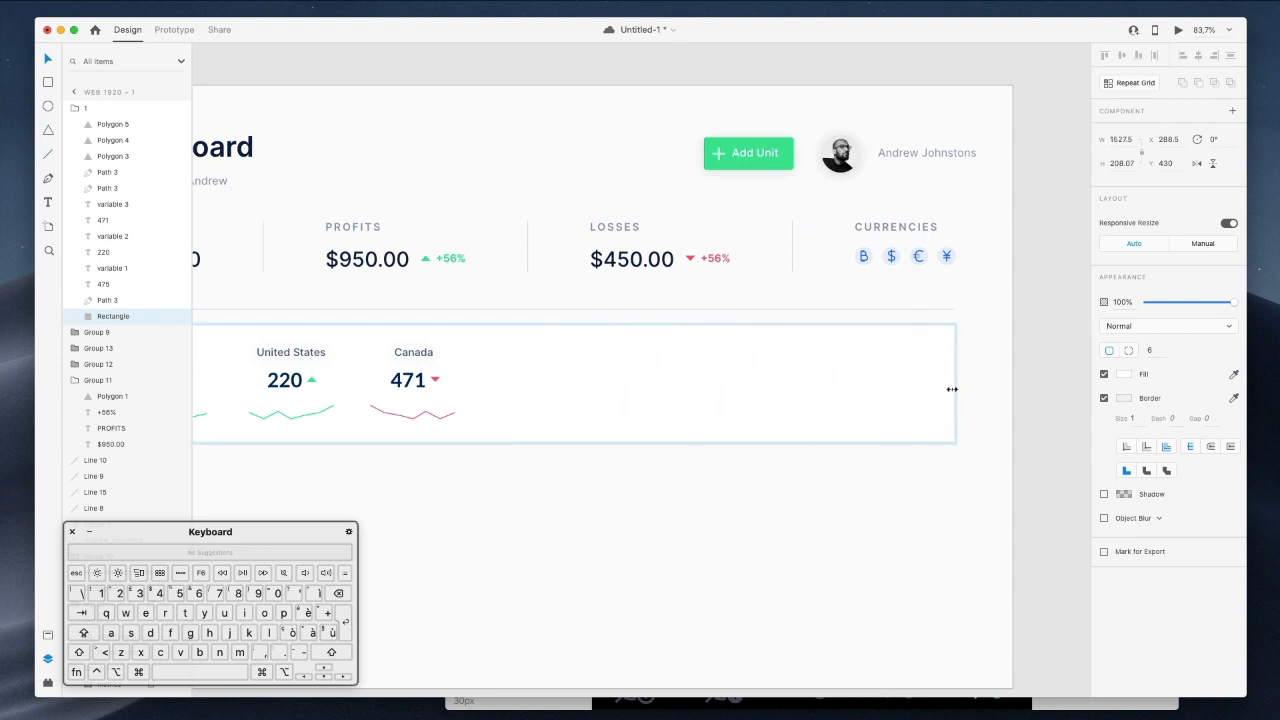
left_click(978, 393)
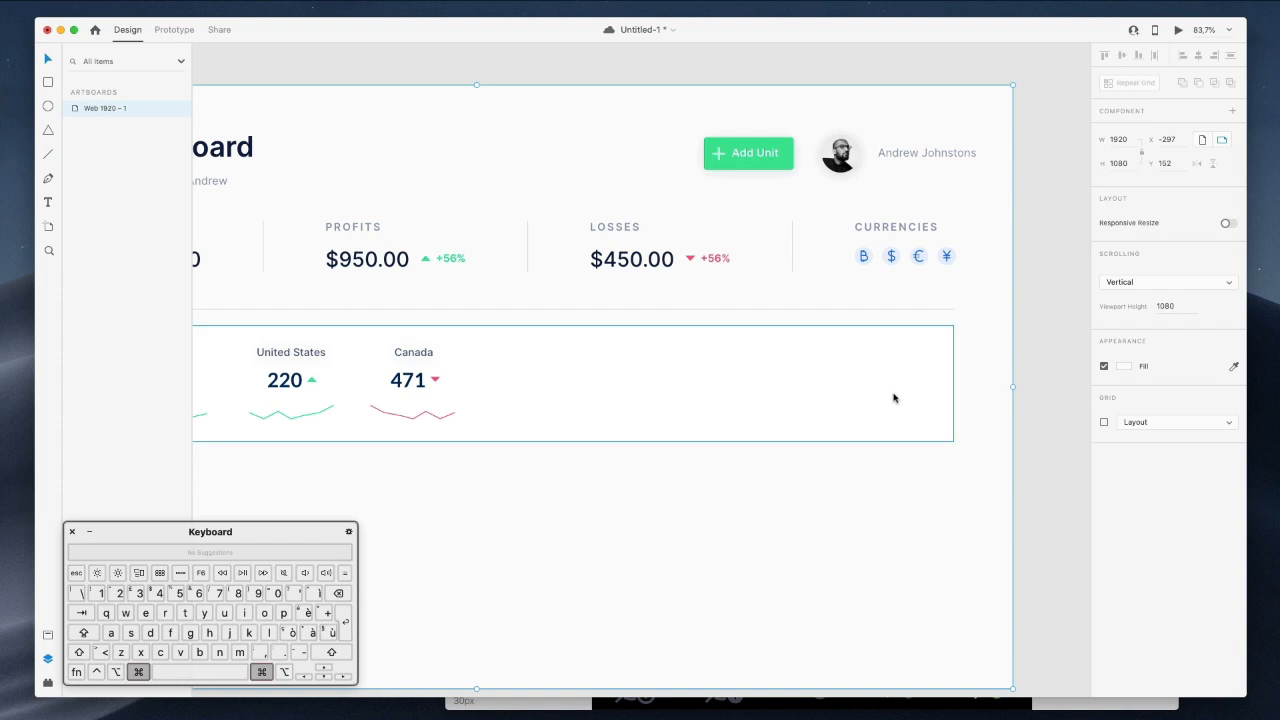
scroll(876, 391, "down", 1)
scroll(876, 391, "down", 1)
left_click(1062, 278)
scroll(1030, 288, "left", 3)
scroll(1030, 288, "down", 3)
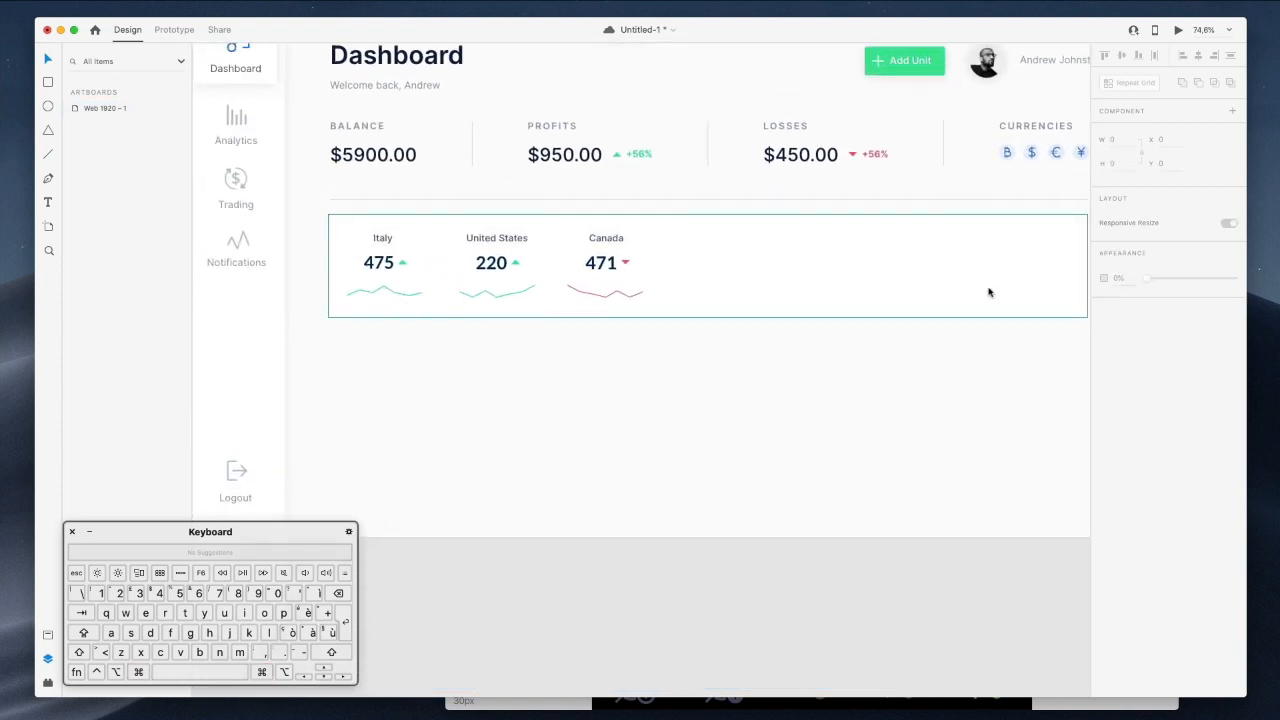
scroll(403, 246, "up", 3)
Copy the sidebar background and paste its shadowed appearance onto the card.
left_click(253, 381)
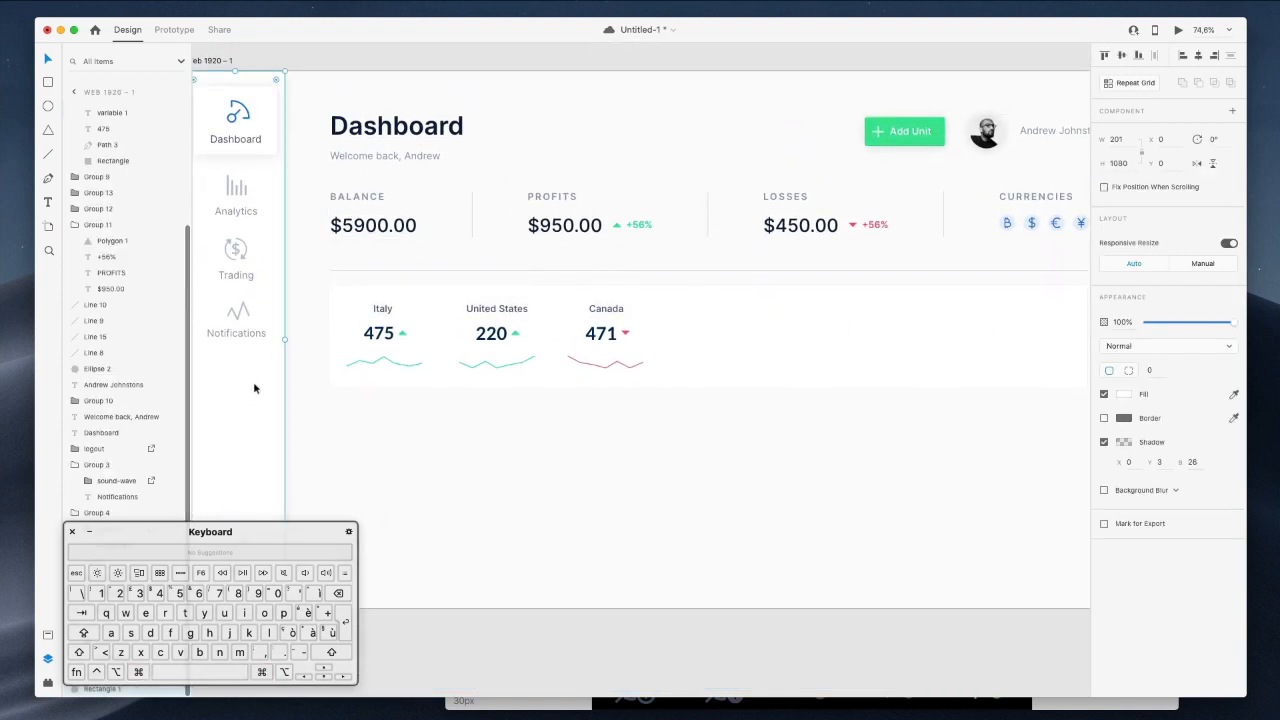
right_click(253, 381)
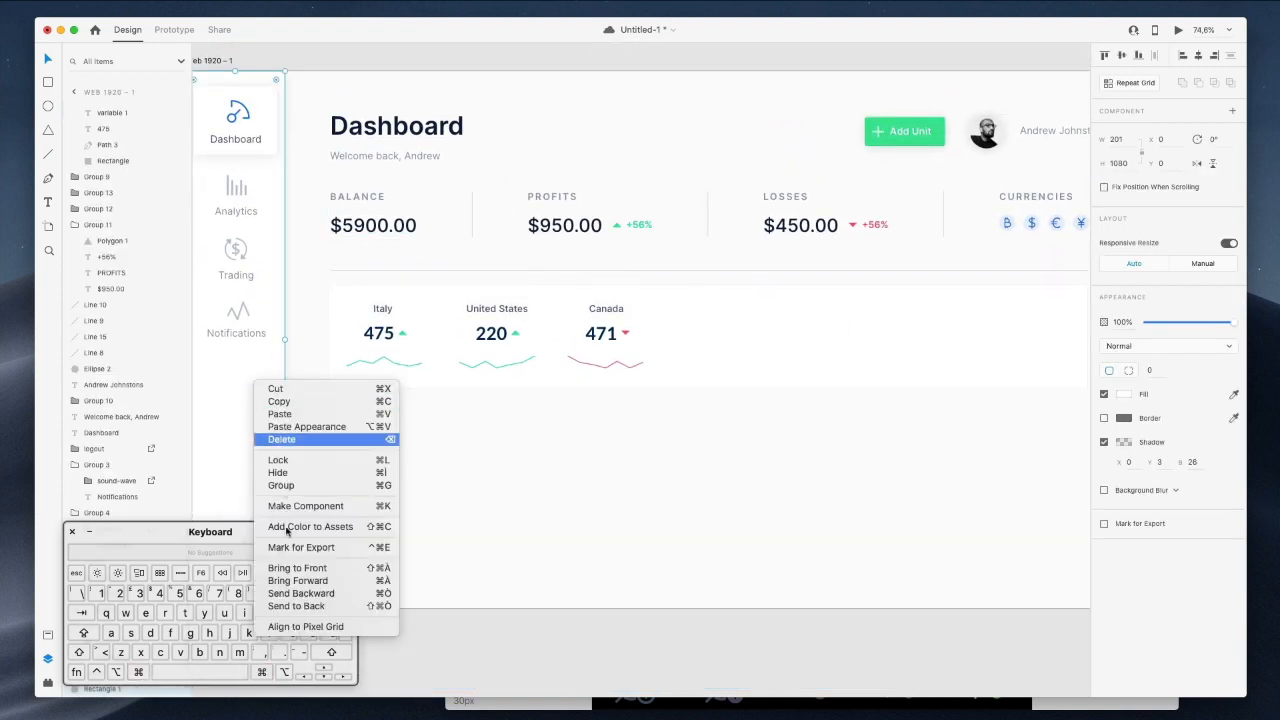
left_click(297, 401)
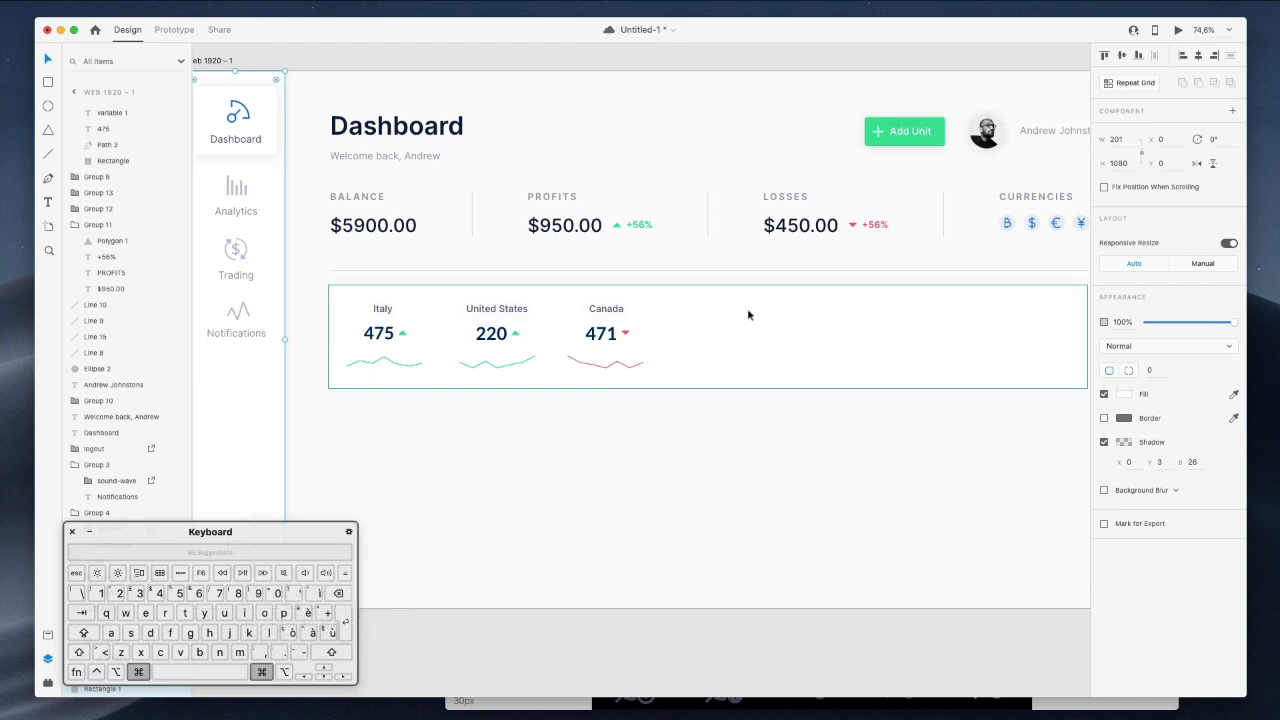
left_click(743, 316)
right_click(750, 314)
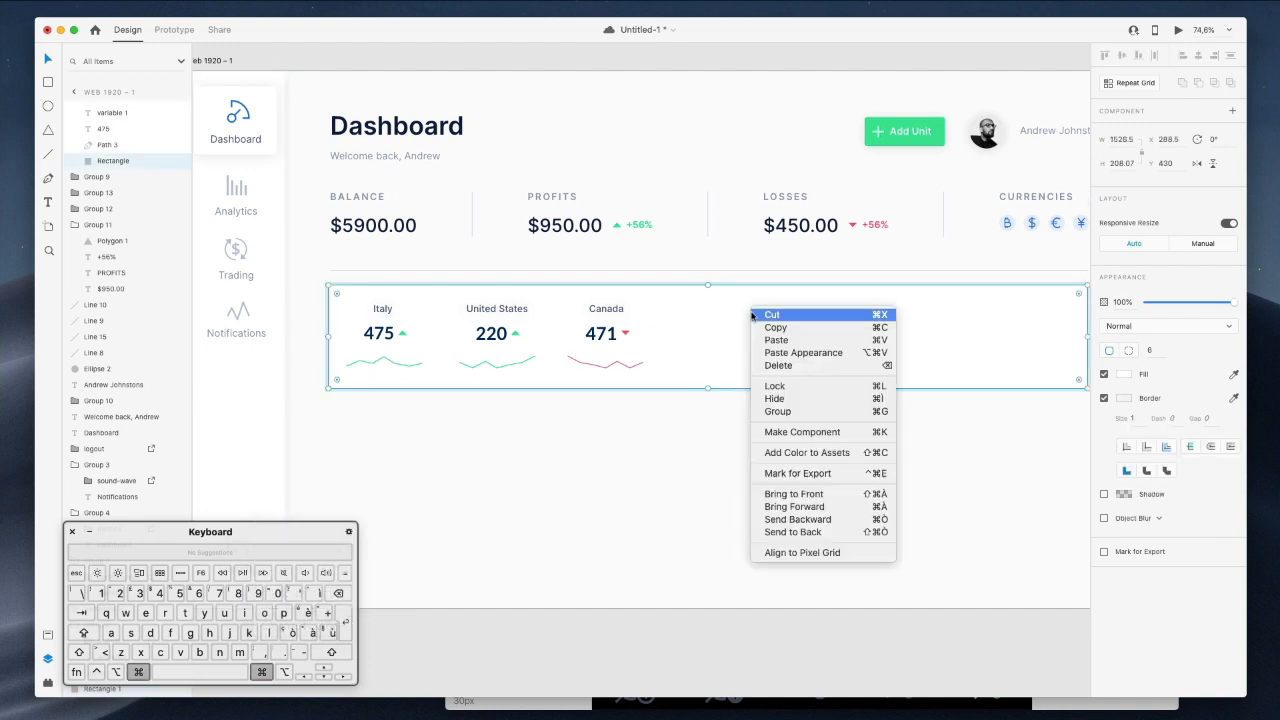
left_click(810, 353)
left_click(752, 433)
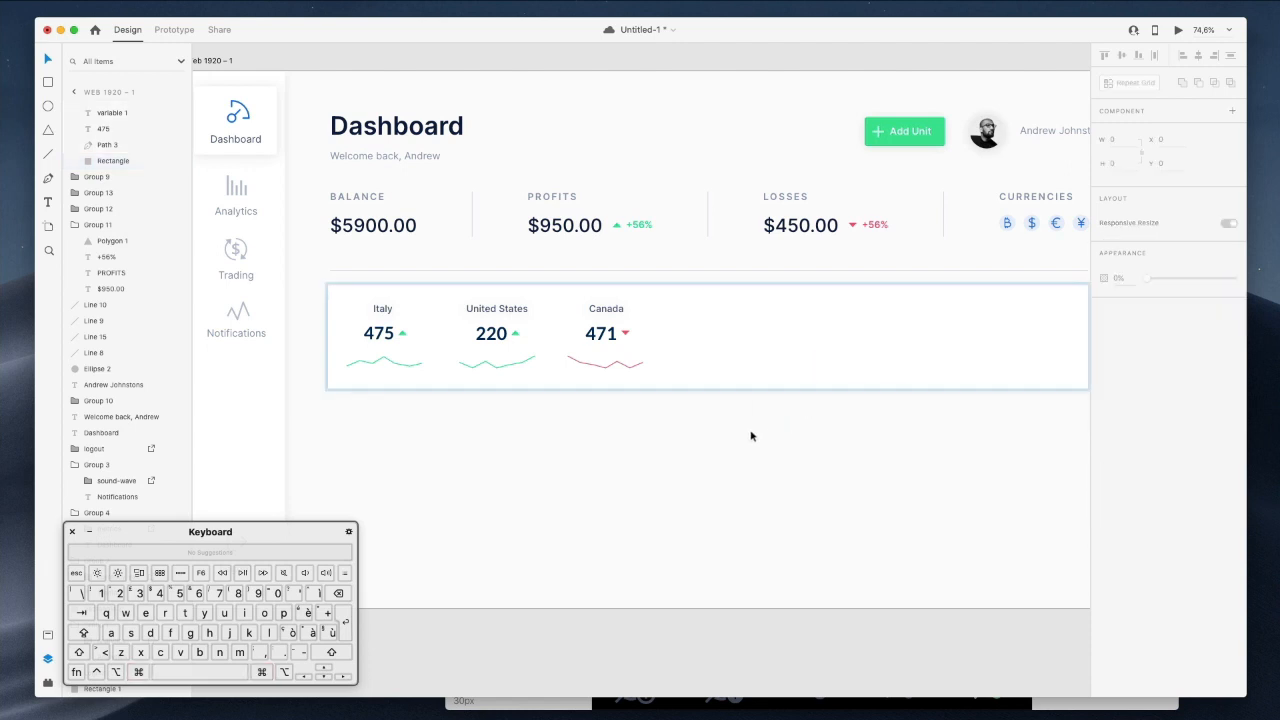
Move the divider below the card and shift the whole card up 30 px.
scroll(752, 433, "right", 2)
scroll(752, 433, "down", 1)
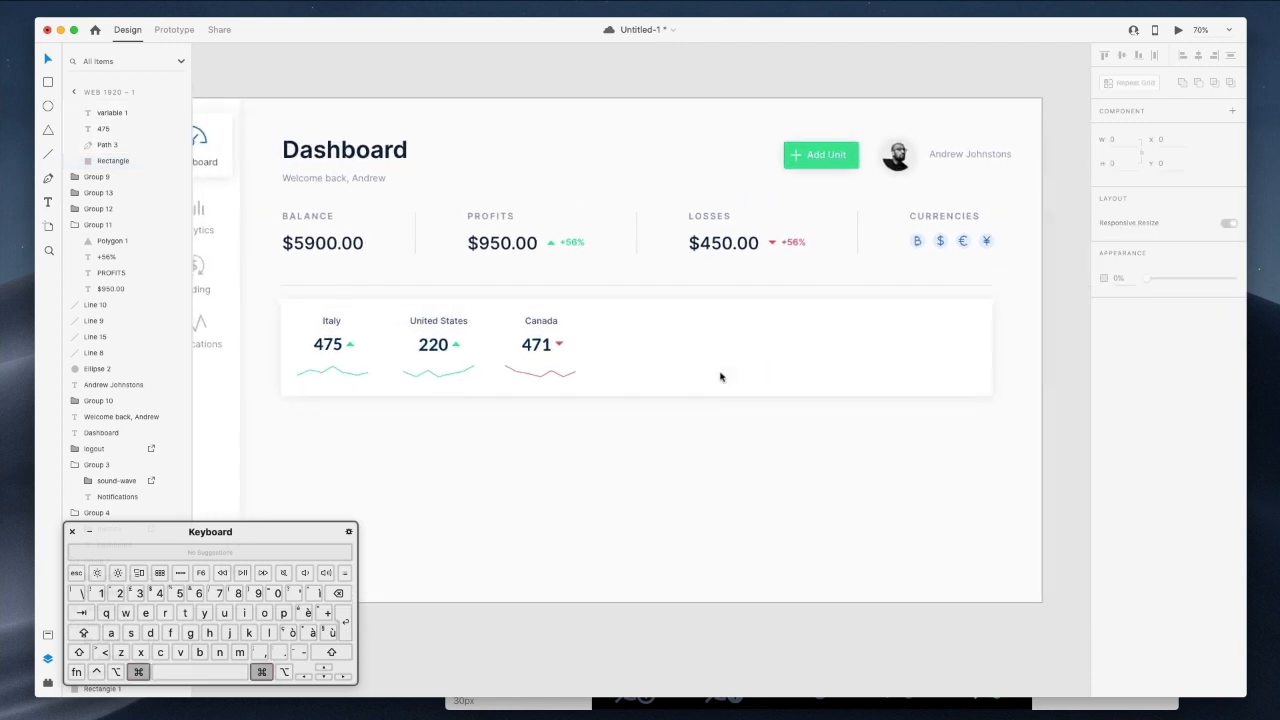
left_click(695, 286)
key("Delete")
key("super+z")
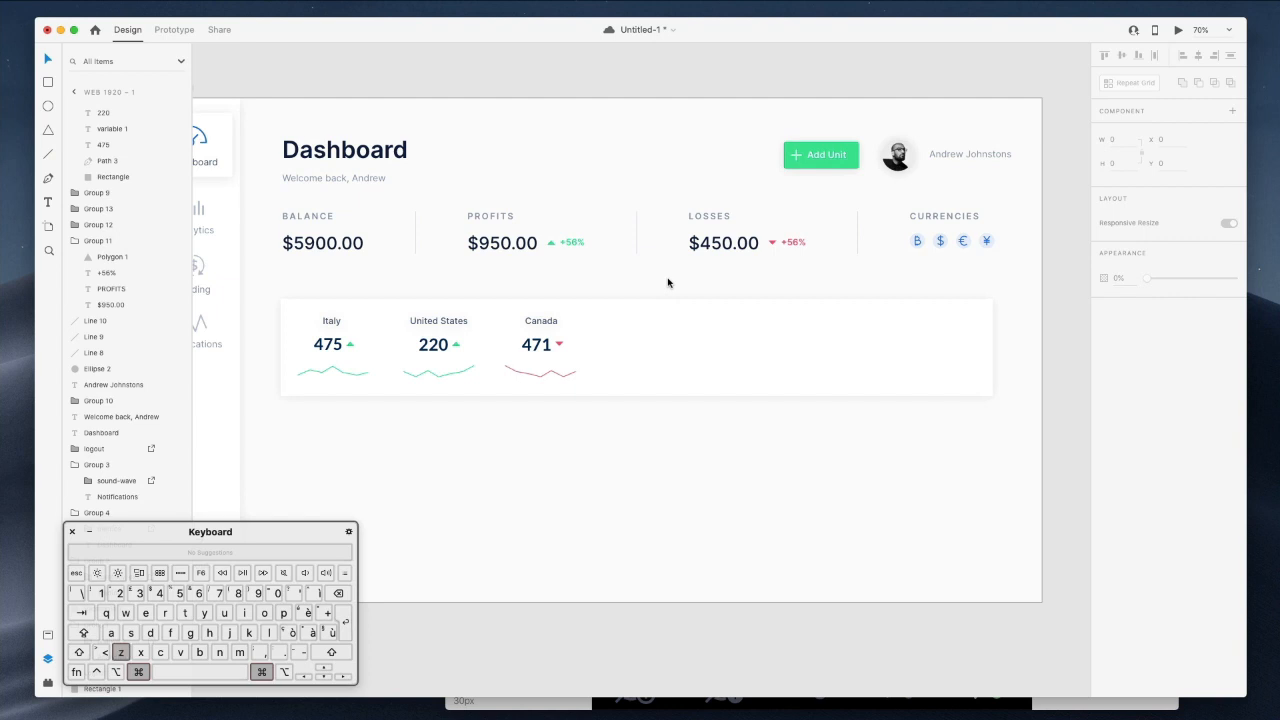
left_click_drag(666, 291, 677, 577)
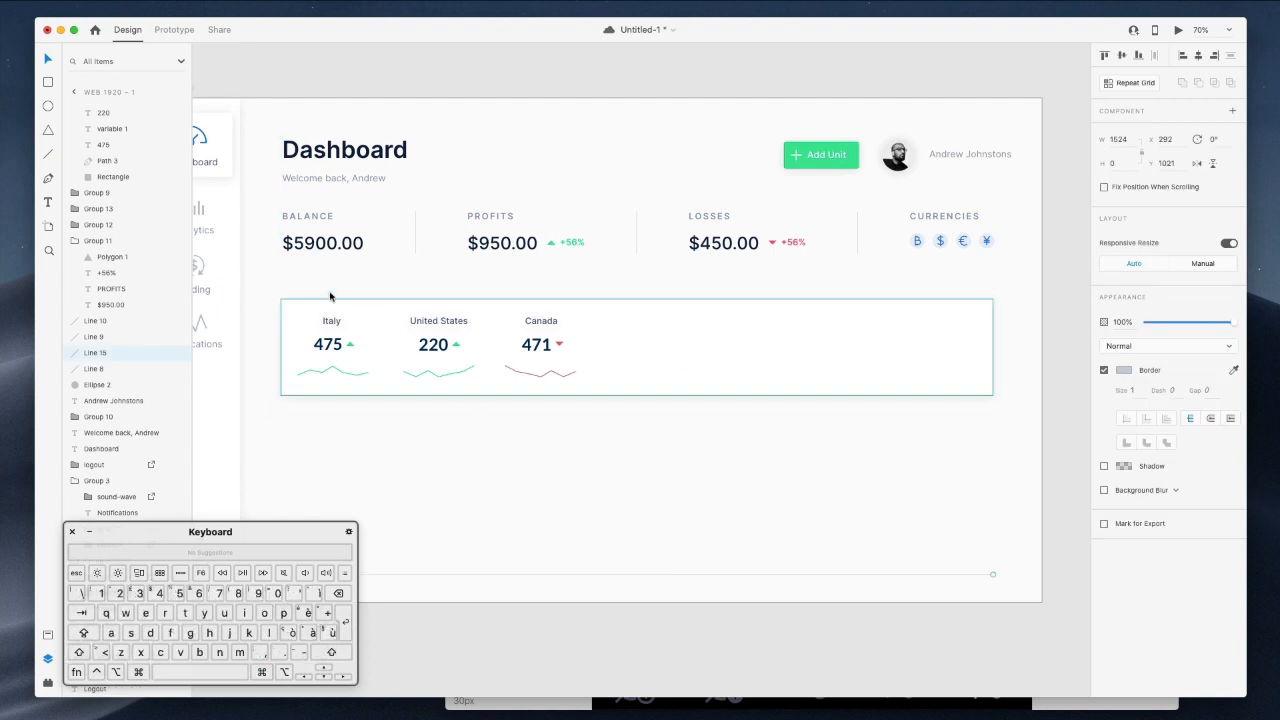
left_click_drag(262, 287, 783, 424)
key("shift+Up")
key("shift+Up")
key("shift+Up")
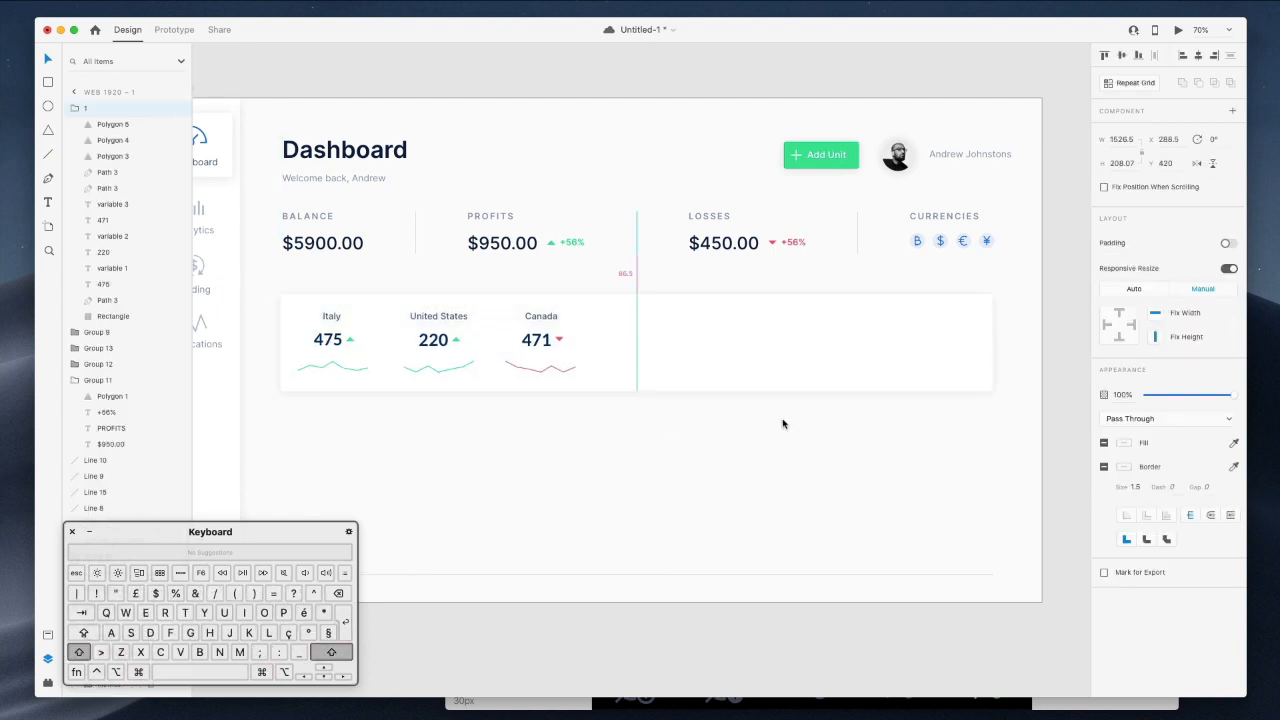
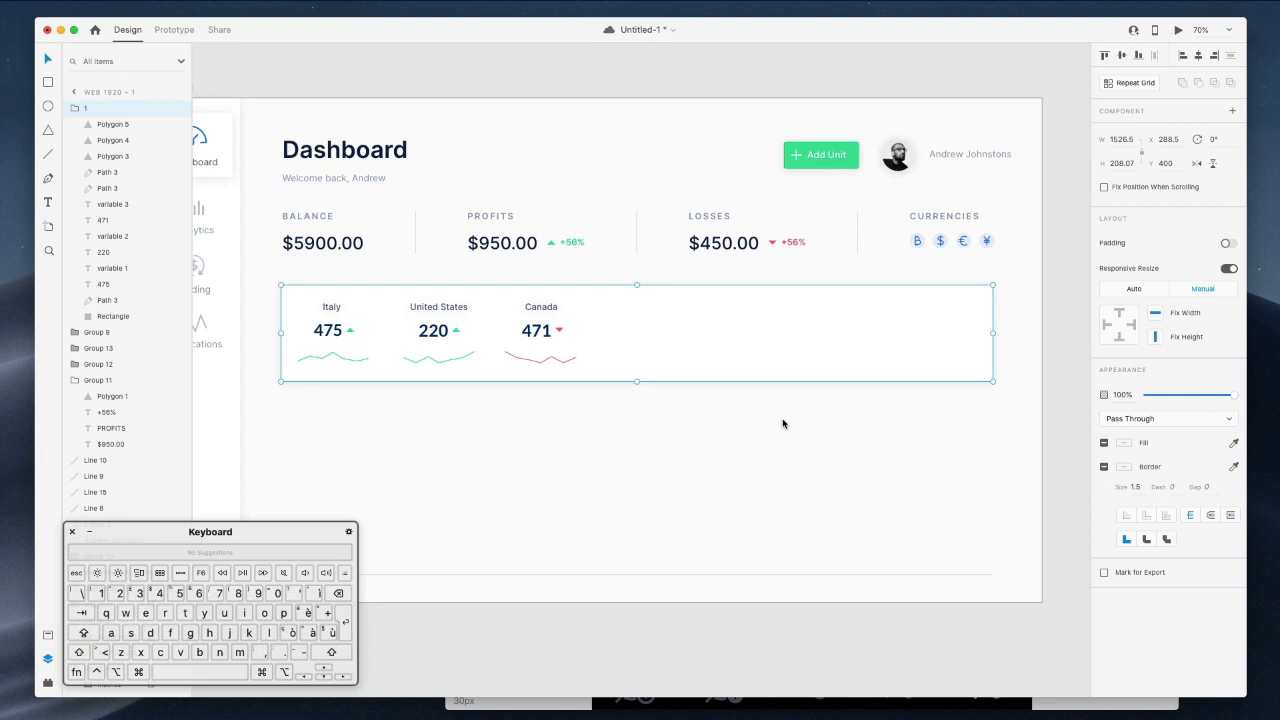
Resize the stats card's background rectangle evenly at top and bottom.
left_click(783, 424)
left_click_drag(263, 272, 781, 421)
double_click(632, 290)
left_click_drag(636, 285, 635, 282)
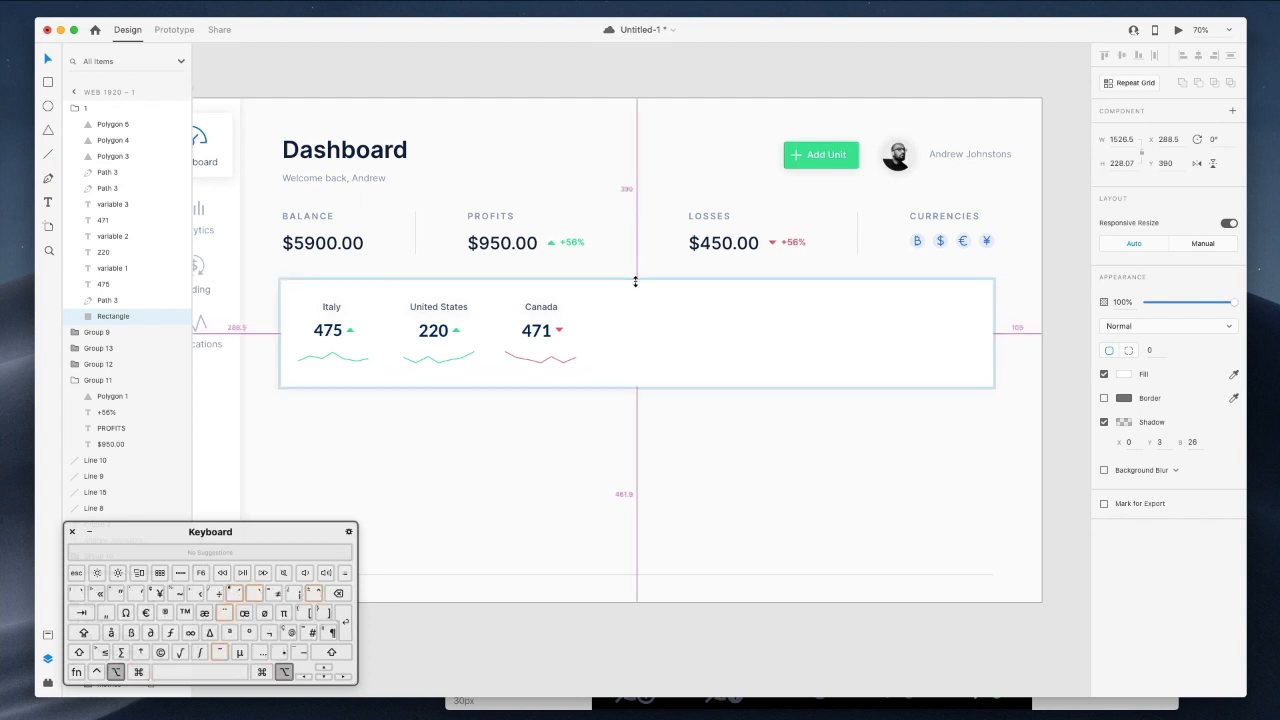
Shift the Italy, United States and Canada figures down about 6 px to recentre them.
left_click_drag(672, 432, 286, 288)
left_click_drag(590, 309, 595, 316)
left_click(691, 463)
scroll(691, 463, "up", 1)
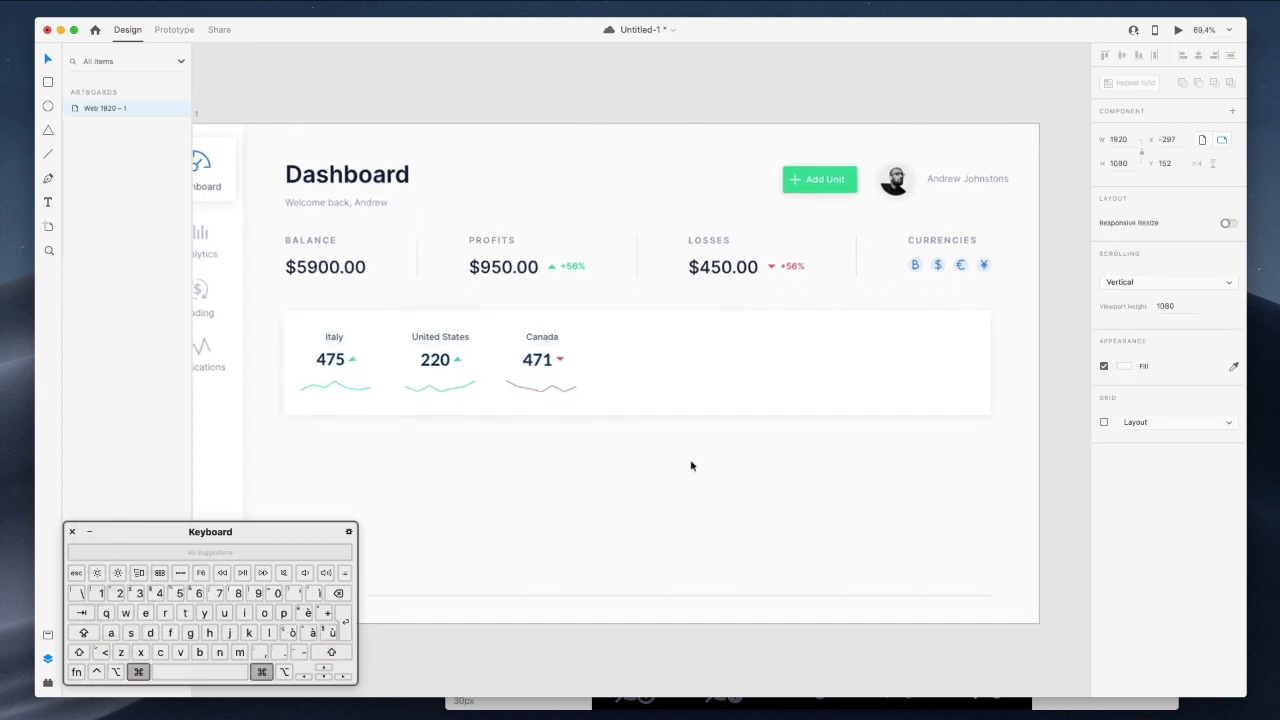
scroll(691, 463, "down", 1)
scroll(691, 463, "left", 2)
scroll(691, 465, "left", 1)
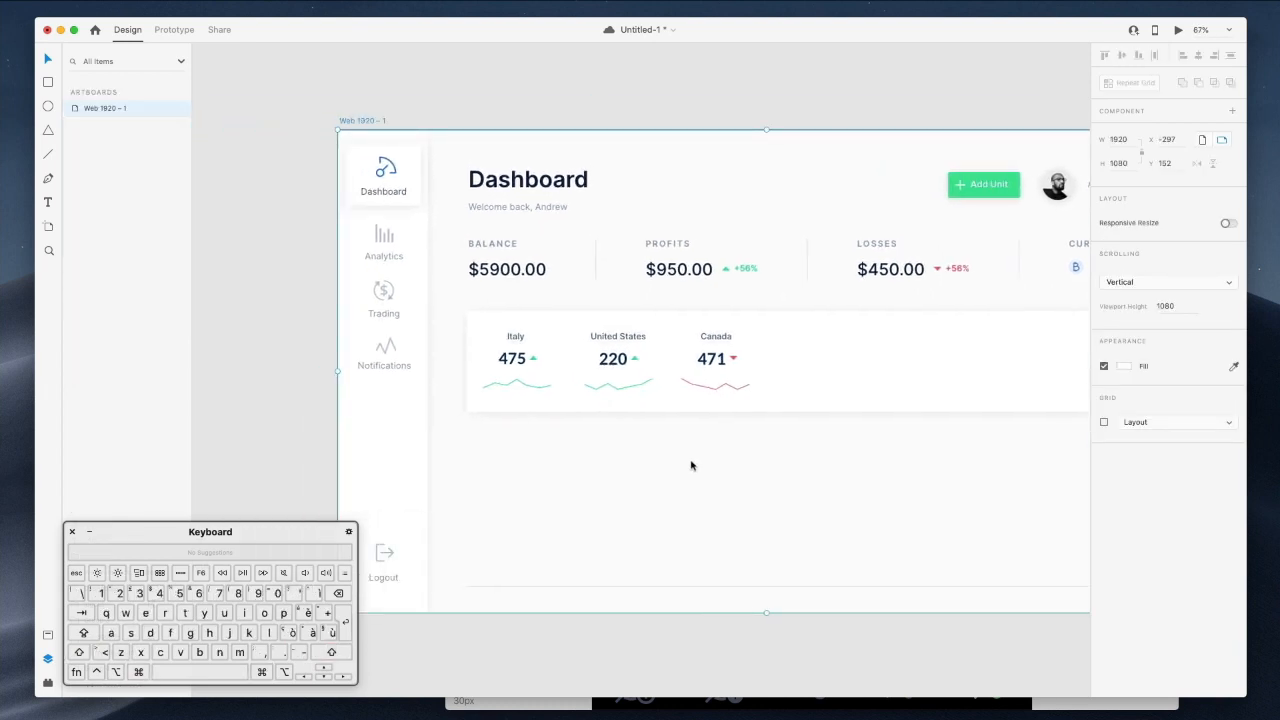
scroll(691, 465, "right", 1)
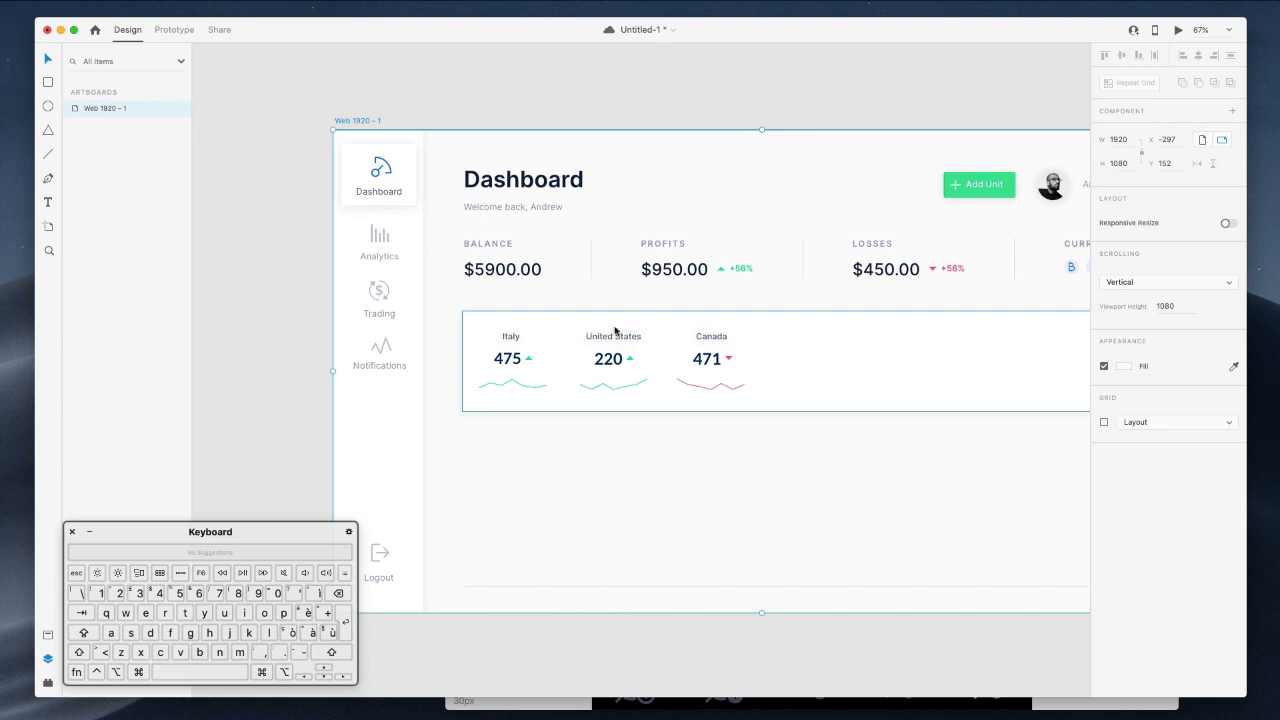
scroll(720, 430, "right", 5)
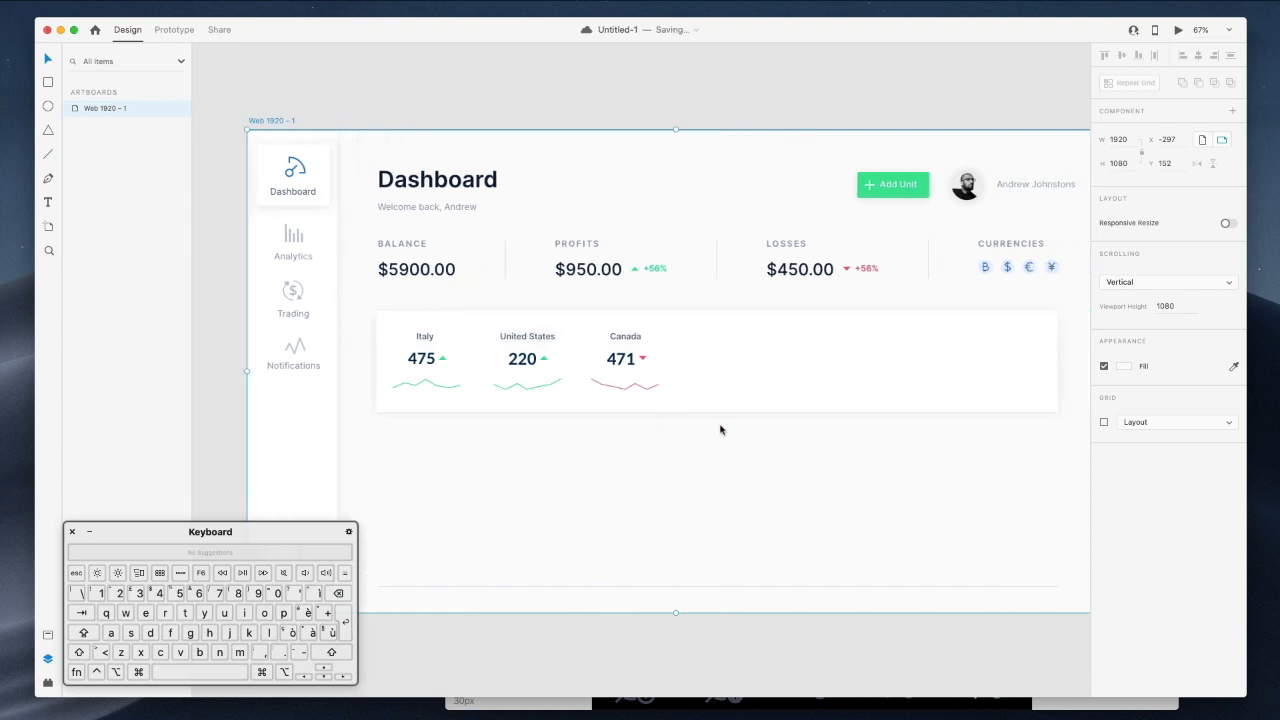
scroll(720, 430, "right", 9)
scroll(722, 428, "left", 5)
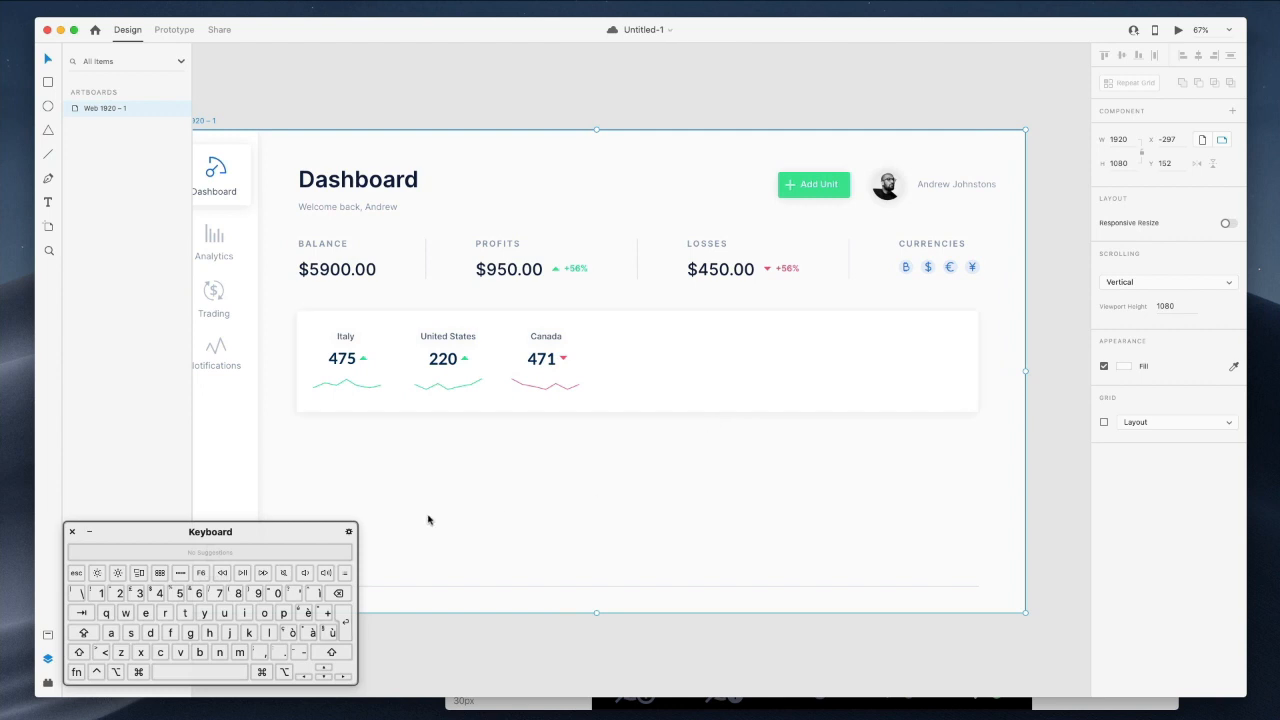
scroll(480, 466, "up", 2)
scroll(480, 466, "left", 1)
left_click(666, 61)
scroll(655, 206, "down", 2)
scroll(655, 206, "left", 2)
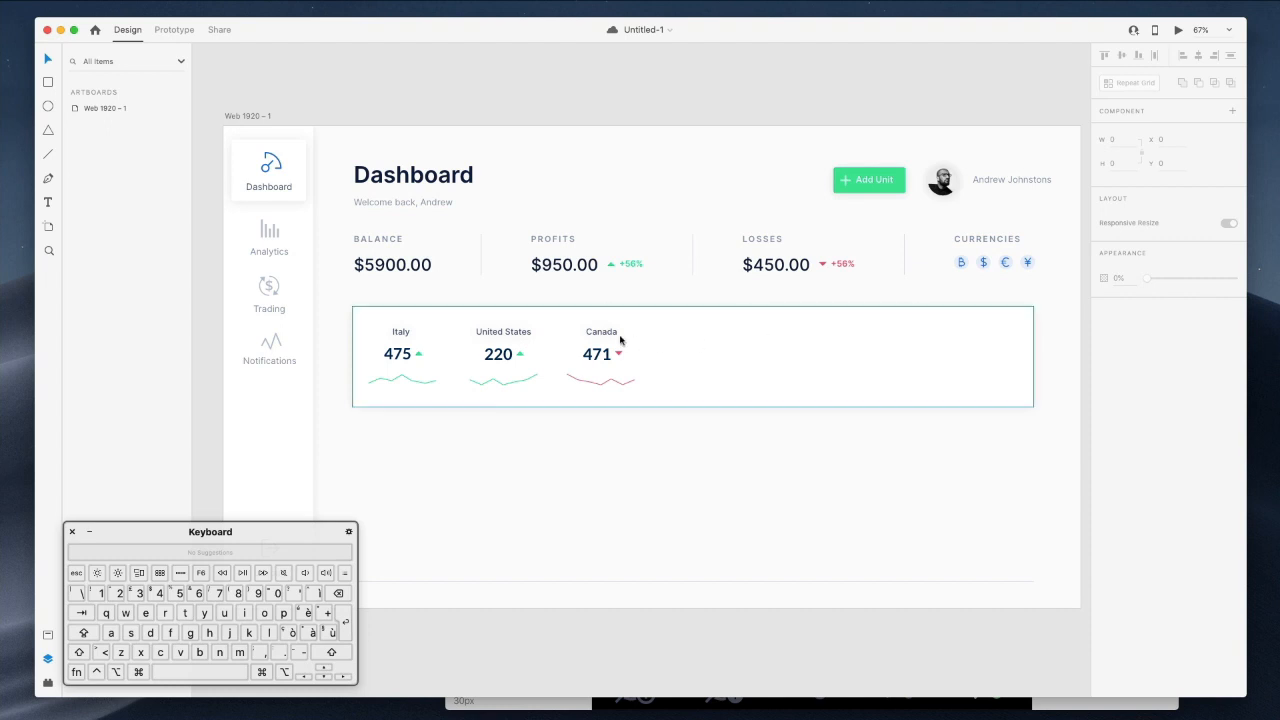
Duplicate the three Italy, United States and Canada entries and place the copies to their right.
left_click_drag(664, 423, 366, 321)
left_click_drag(781, 422, 781, 381)
key("super+z")
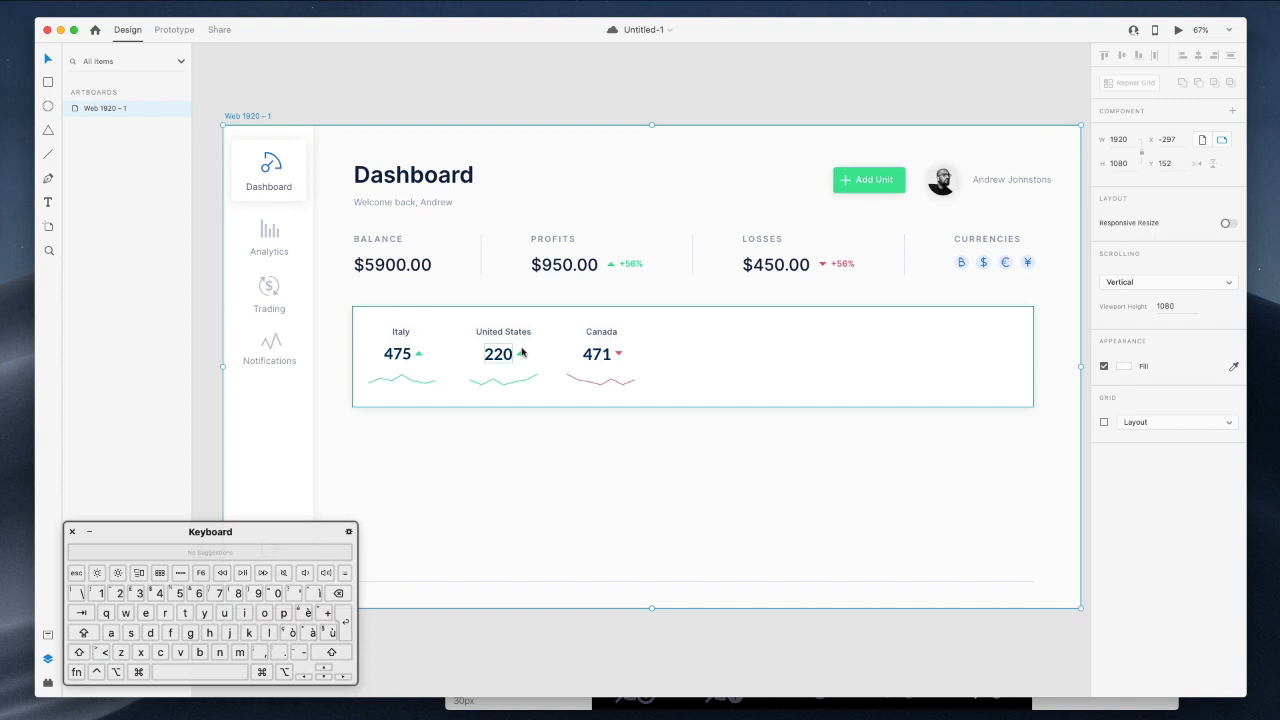
left_click(340, 314)
double_click(402, 336)
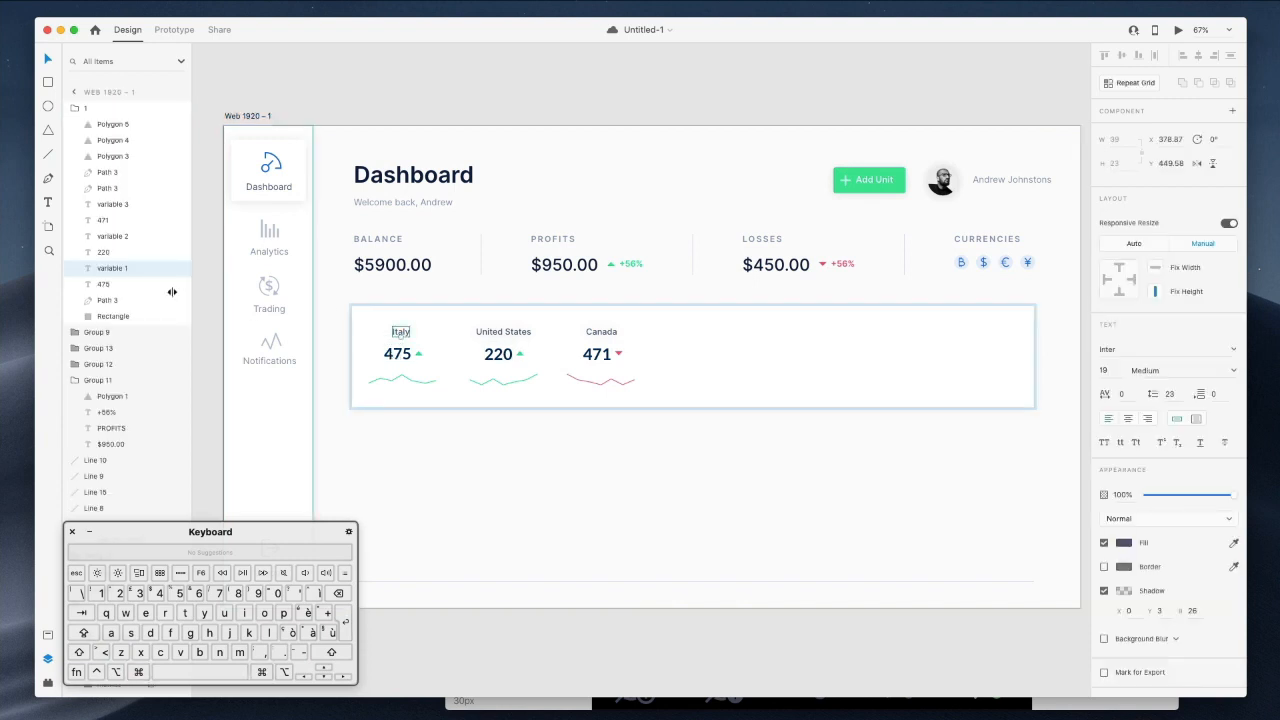
left_click(125, 300)
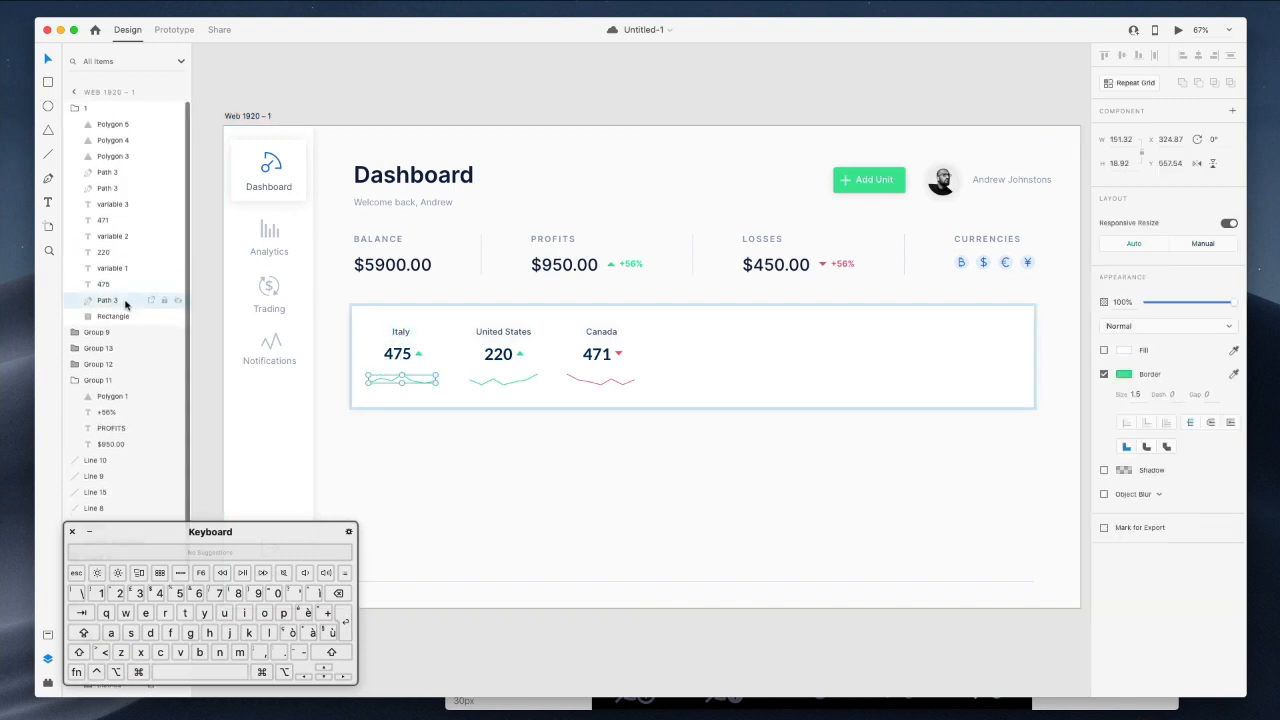
left_click(131, 125, "shift")
left_click_drag(503, 357, 806, 358)
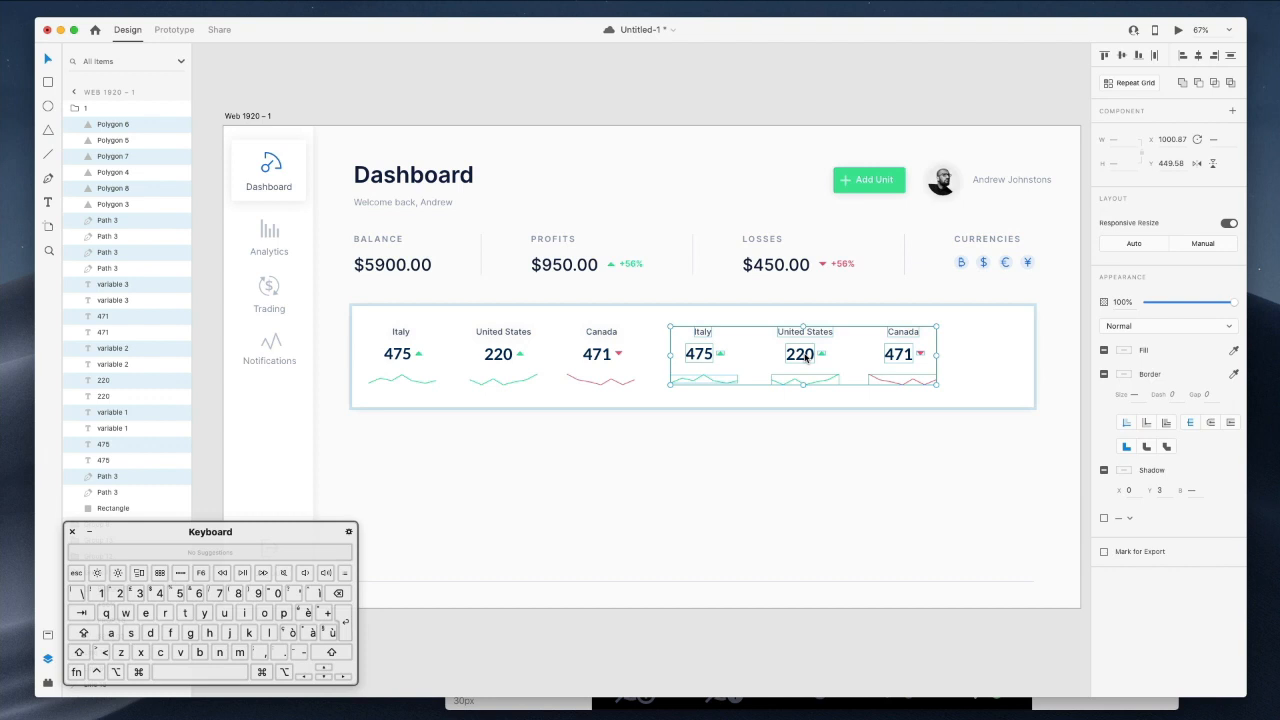
left_click(767, 475)
scroll(767, 475, "right", 3)
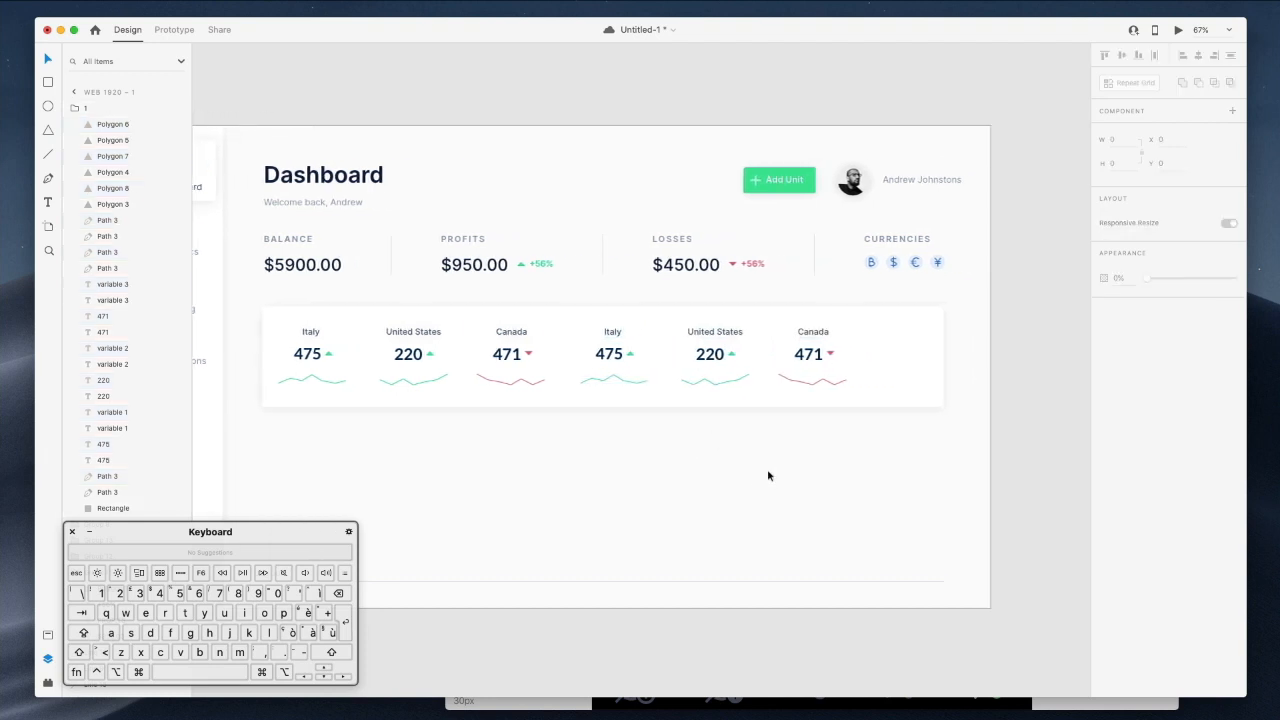
left_click(816, 342)
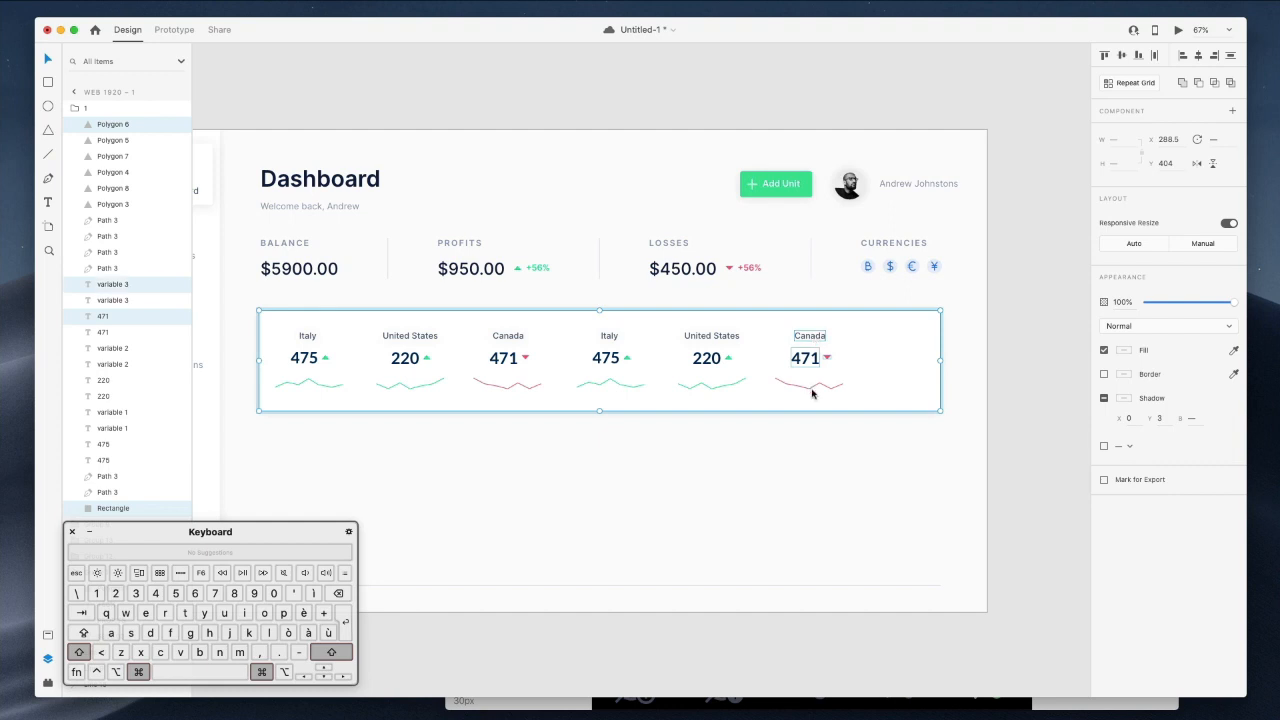
Try duplicating the second Canada entry, then undo the extra copy and stray artboard move.
double_click(811, 392)
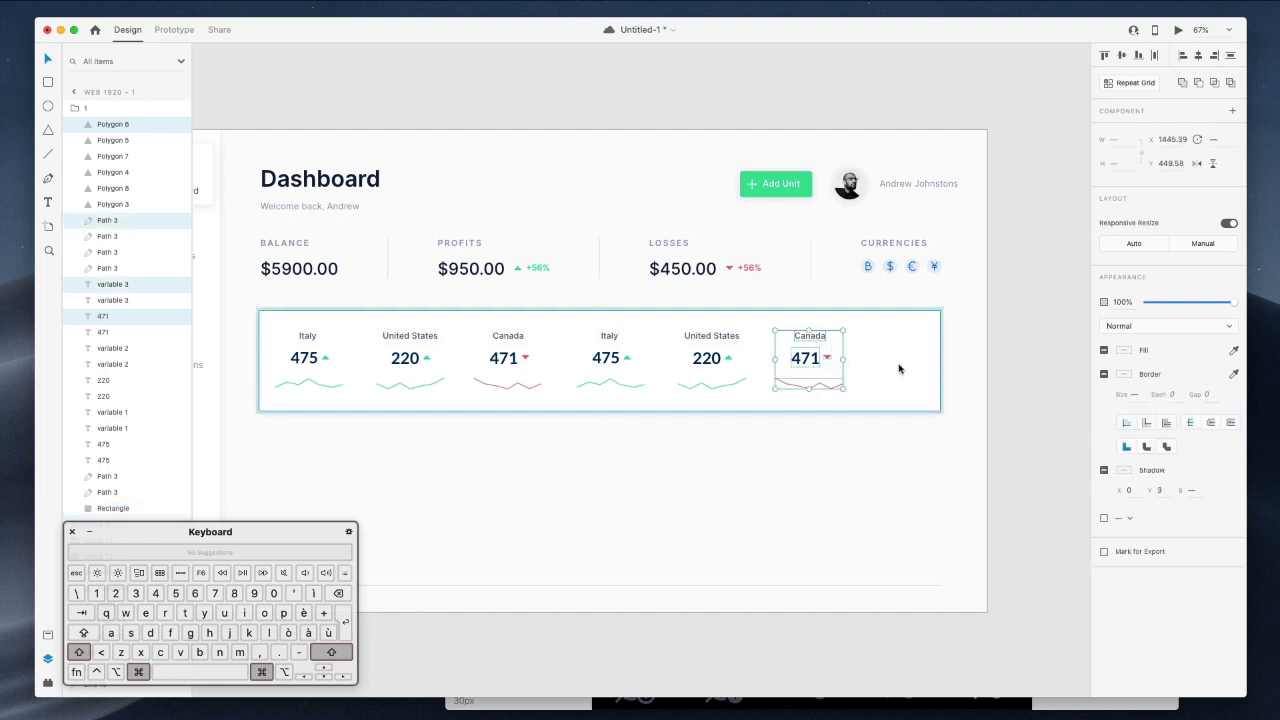
key("super+d")
key("alt")
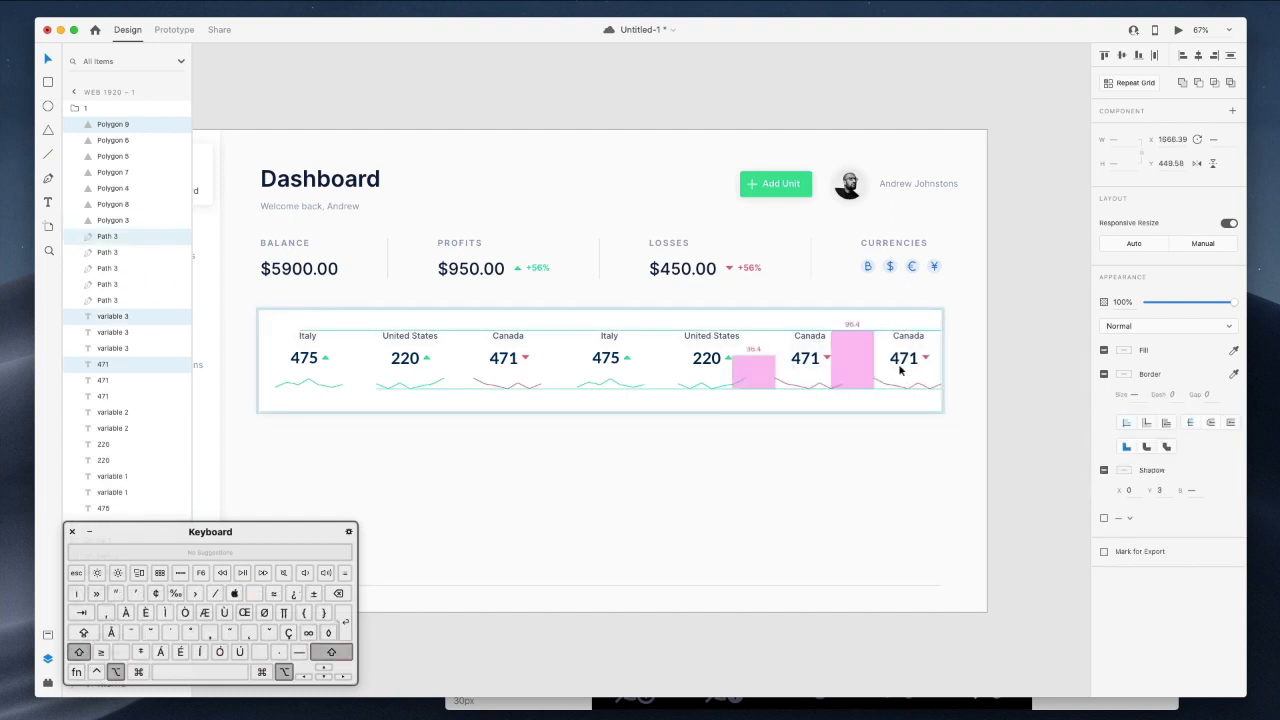
left_click(971, 371)
key("super+z")
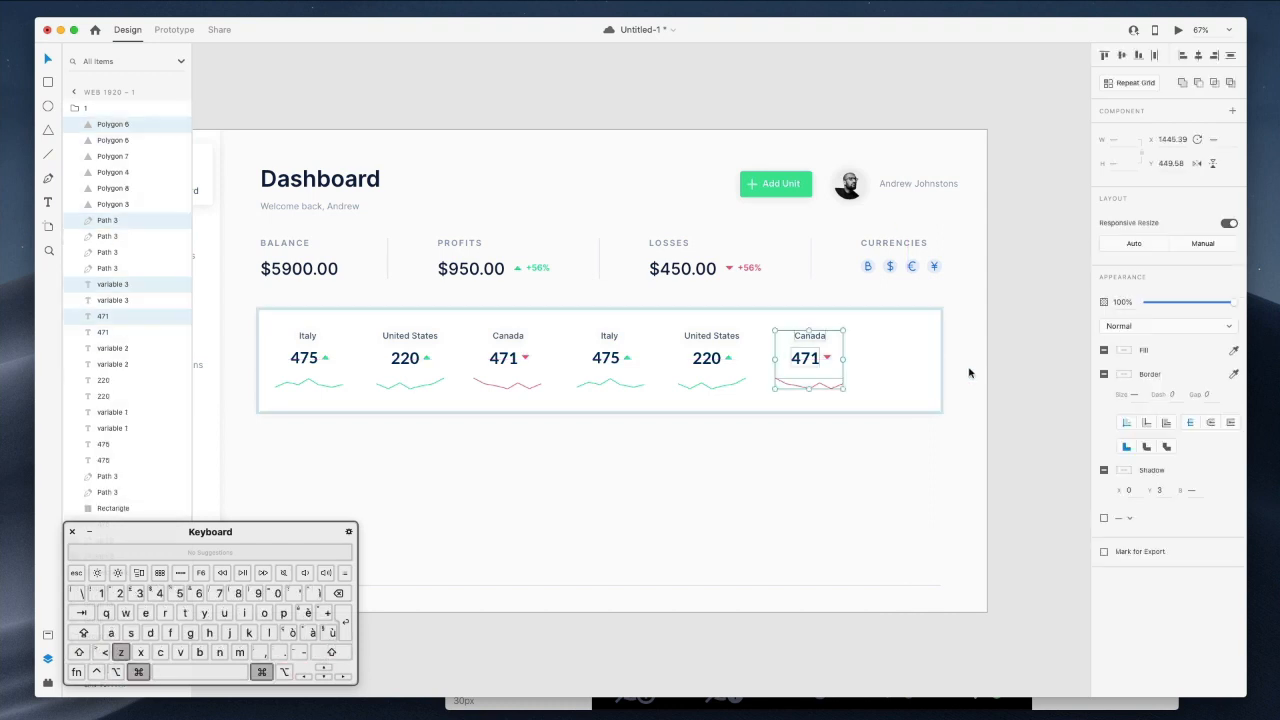
left_click(969, 373)
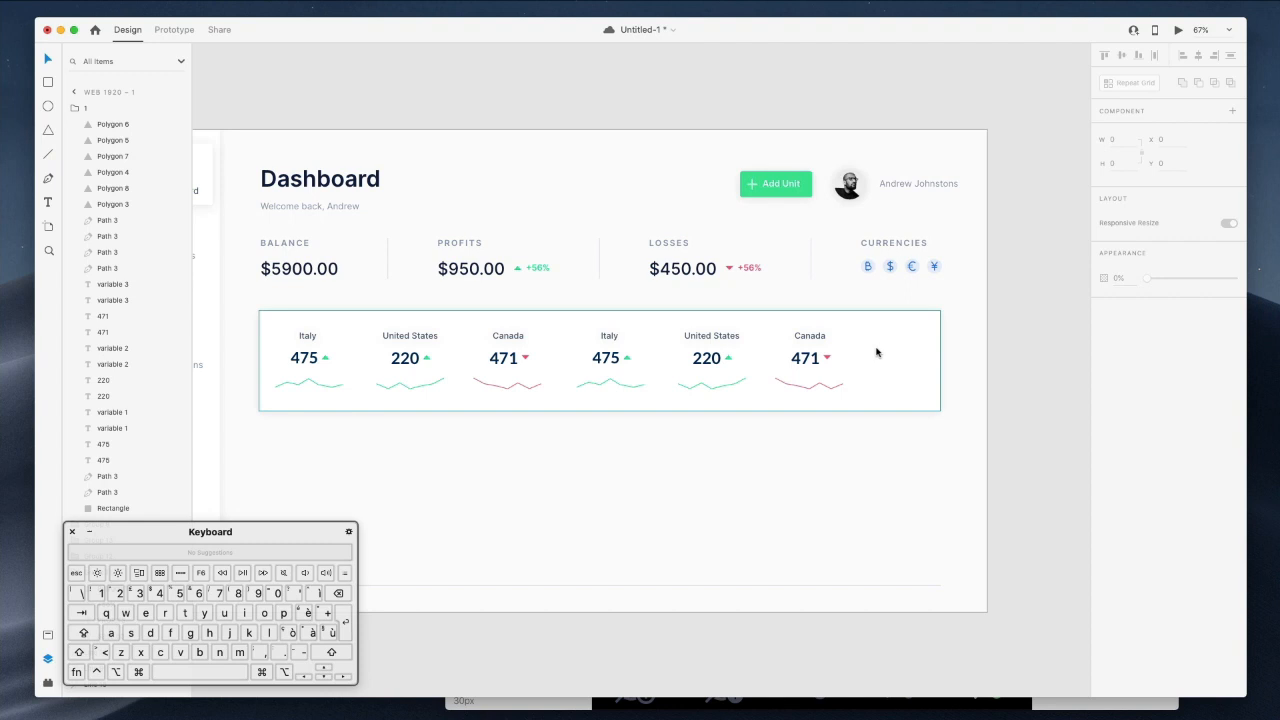
left_click_drag(881, 419, 790, 354)
key("super+z")
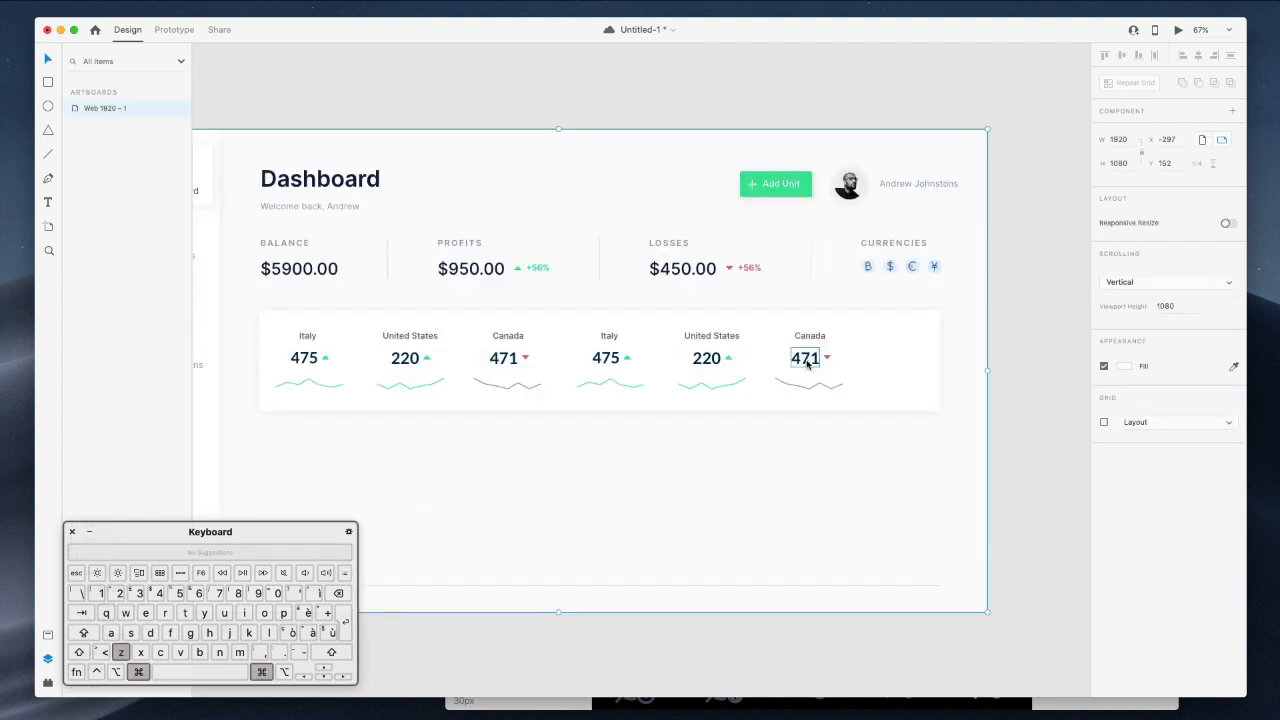
Group the second Canada (471) and second United States (220) entries' label, number, arrow and sparkline.
left_click(873, 333)
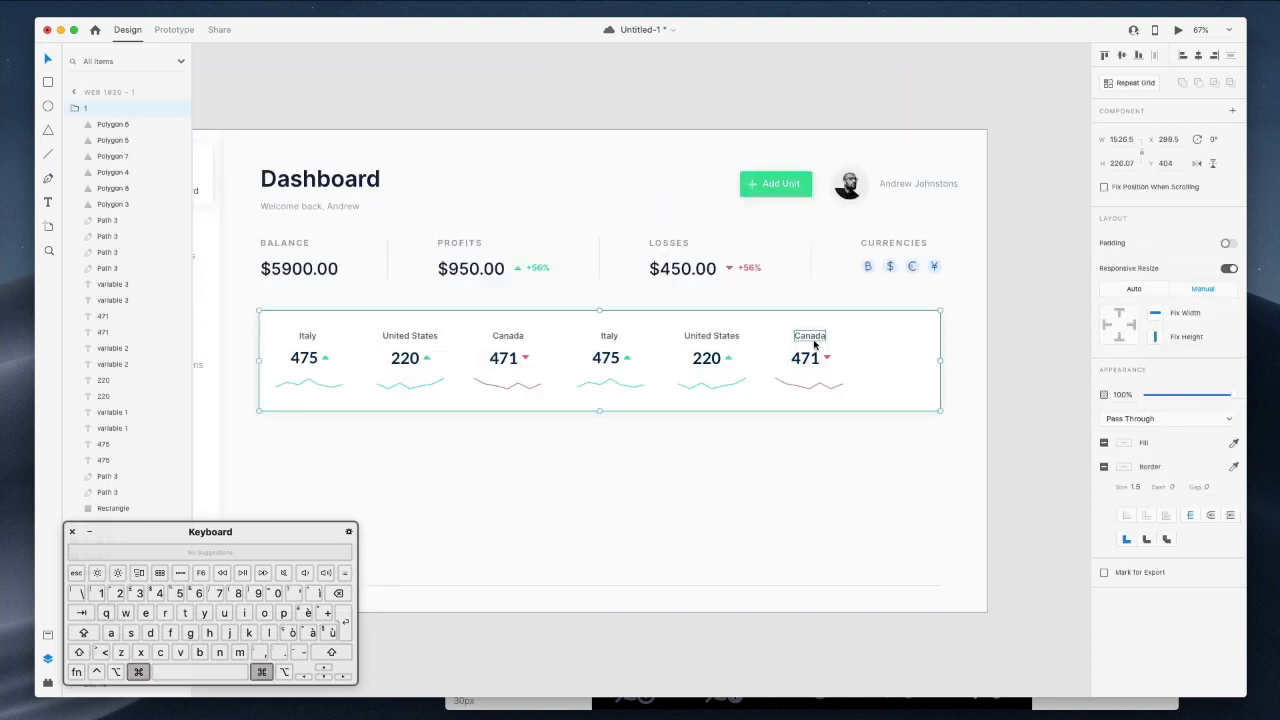
left_click(814, 341, "super")
left_click(808, 358, "shift+super")
left_click(826, 358, "shift+super")
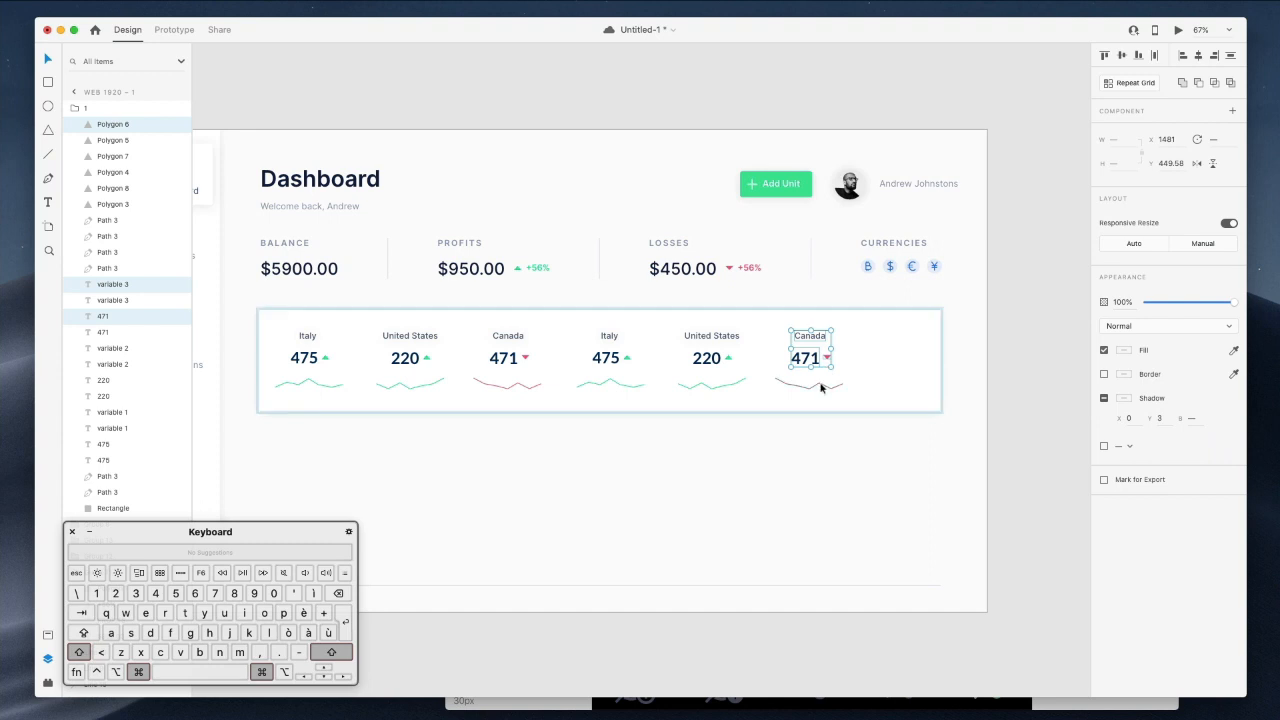
left_click(820, 382, "shift+super")
key("super+g")
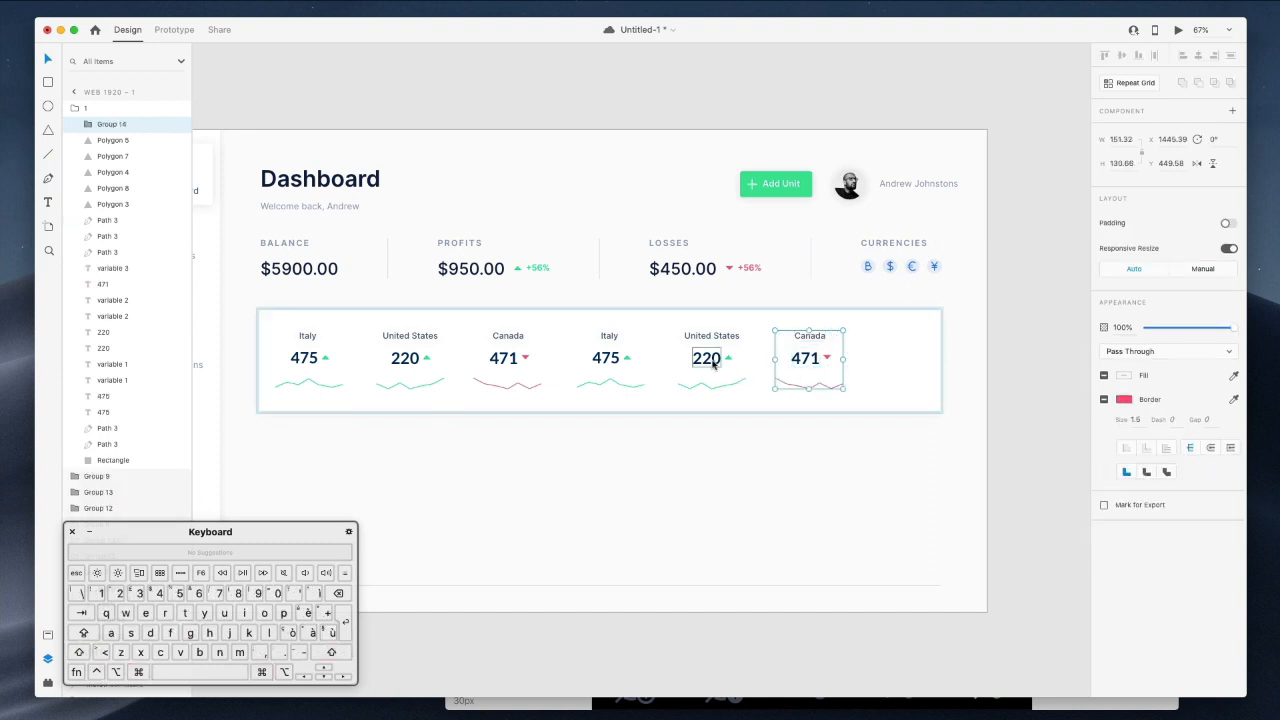
double_click(706, 358)
left_click(730, 357, "shift")
left_click(714, 384, "shift+super")
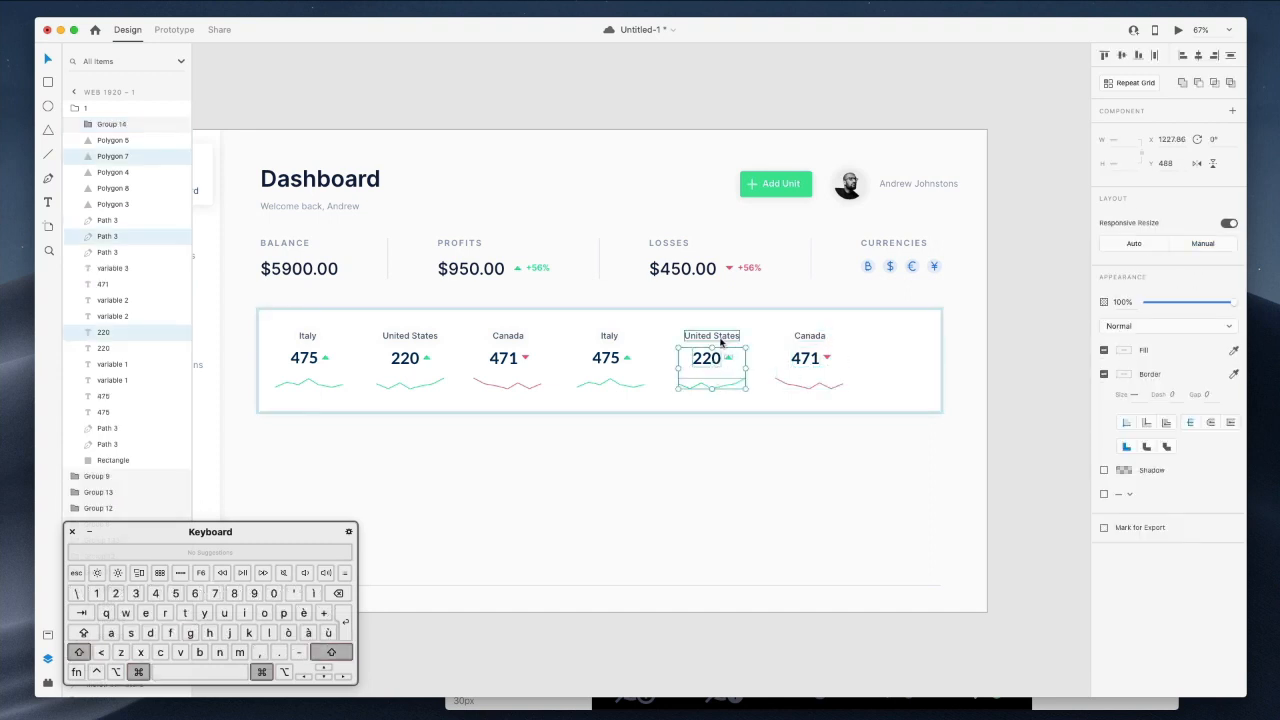
left_click(712, 336, "shift+super")
key("super+g")
Group the second Italy (475) entry and the first Canada (471) entry individually.
left_click(608, 357)
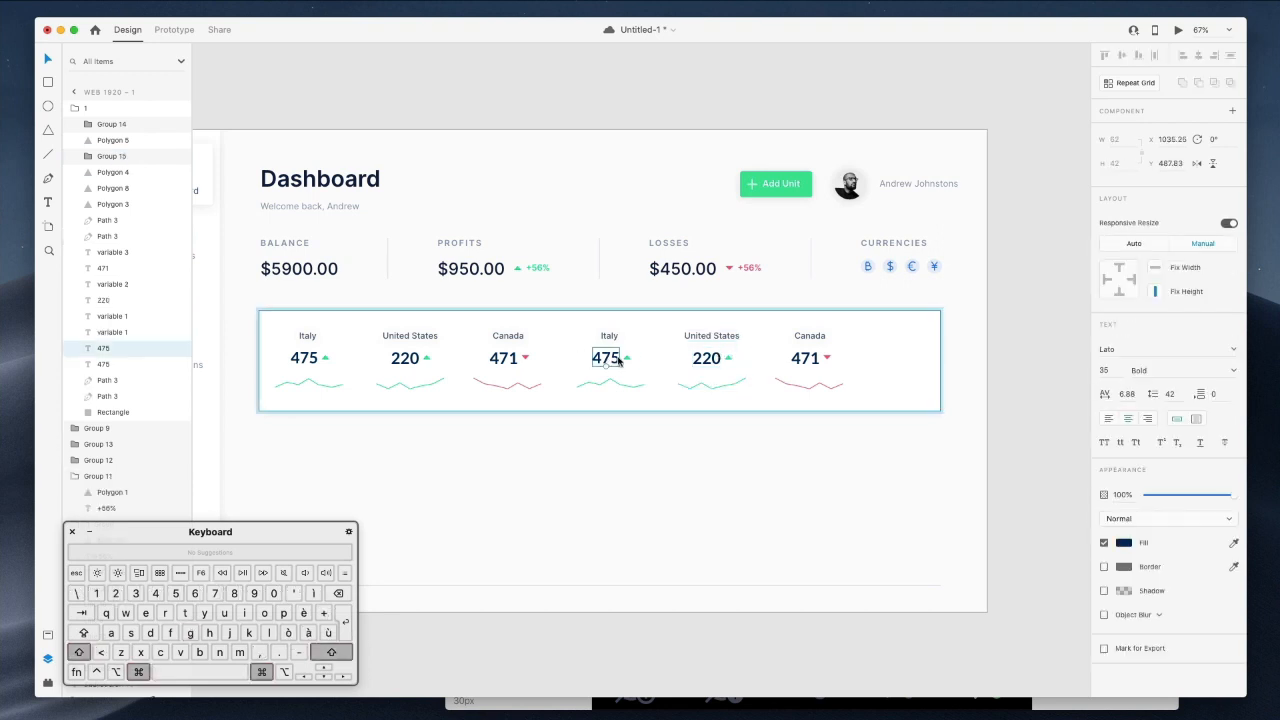
left_click(627, 362, "shift")
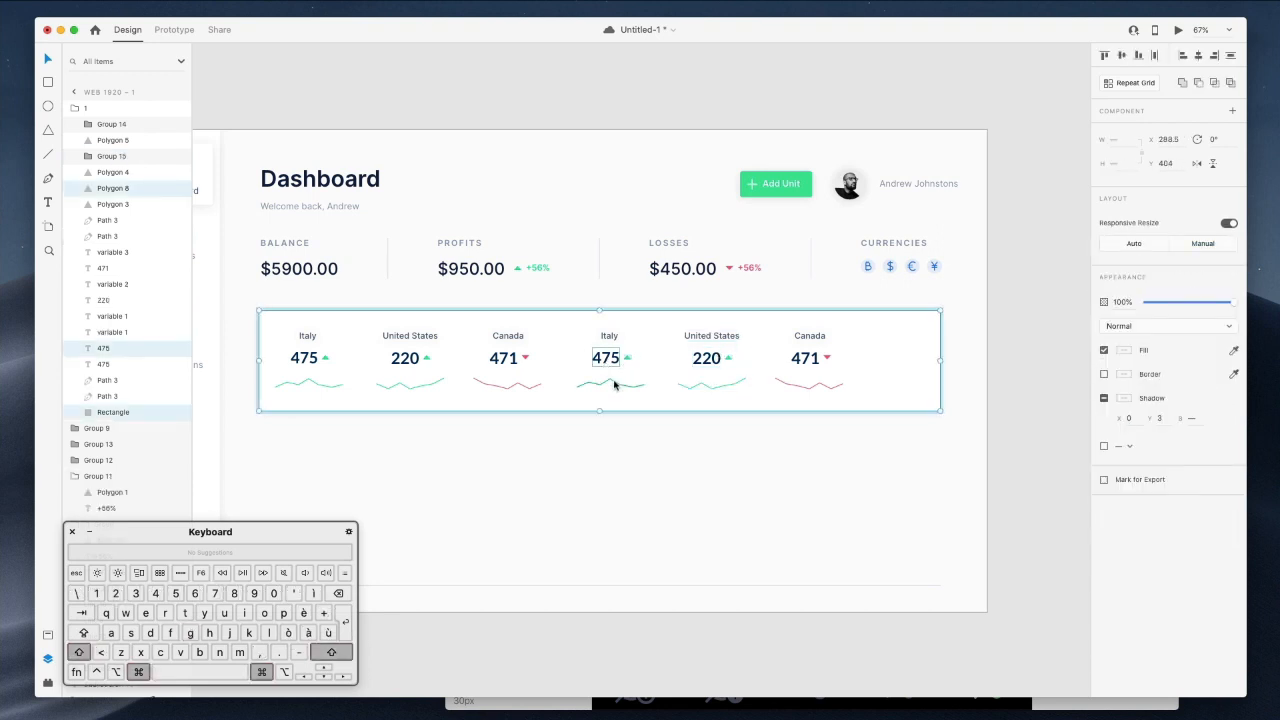
left_click(614, 385, "shift+super")
left_click(609, 335, "shift+super")
key("super+g")
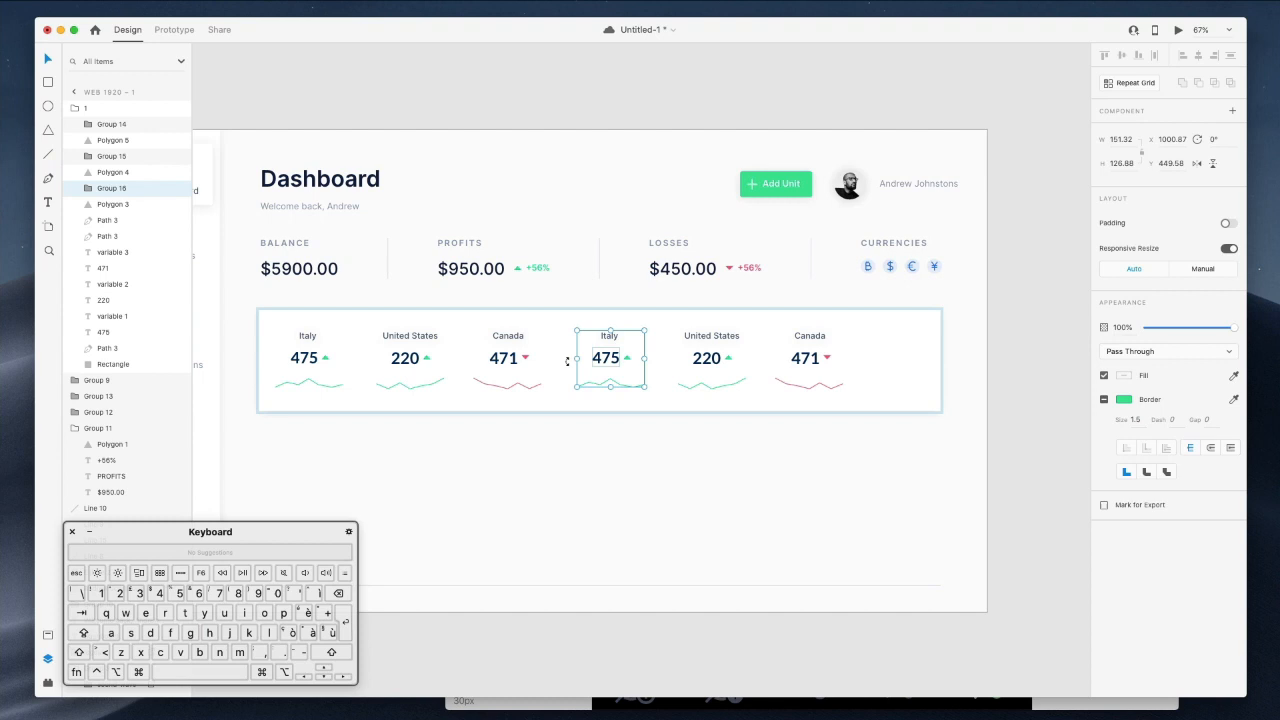
left_click(524, 360, "super")
left_click(506, 360, "shift+super")
left_click(514, 389, "shift+super")
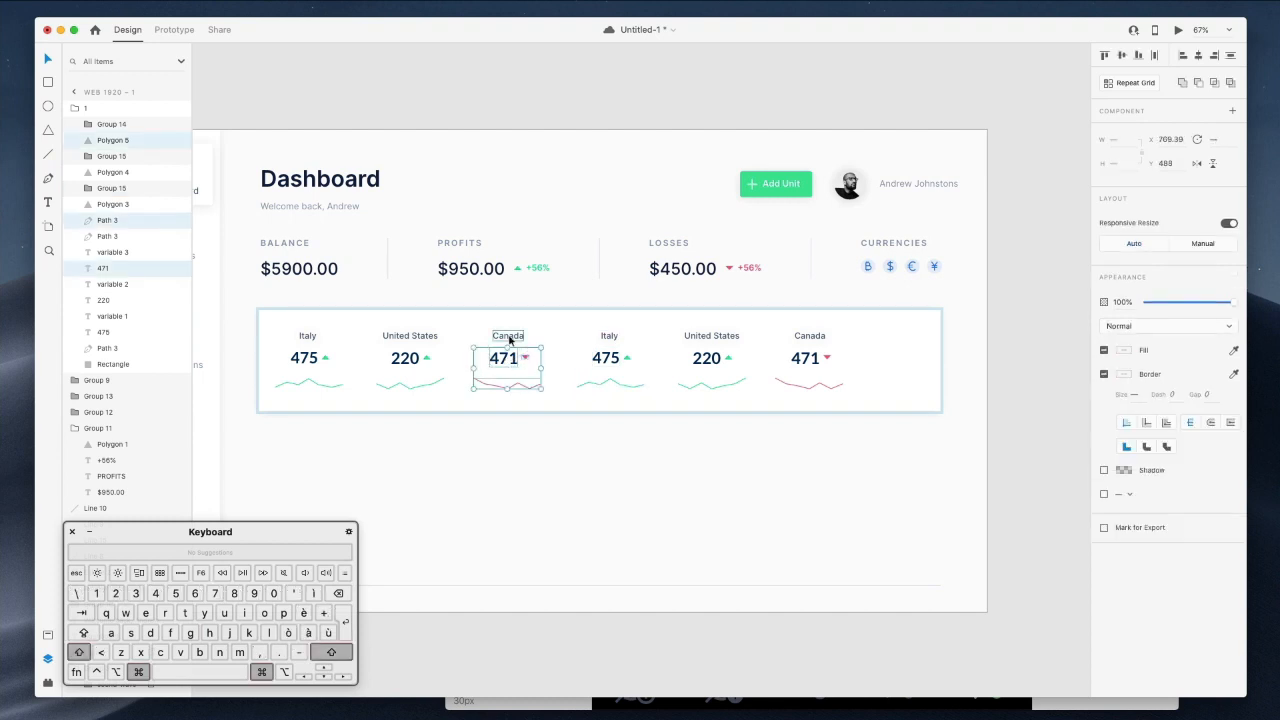
left_click(510, 339, "shift+super")
key("super+g")
Group the first United States (220) and first Italy (475) entries individually.
scroll(510, 341, "left", 2)
left_click(490, 341, "super")
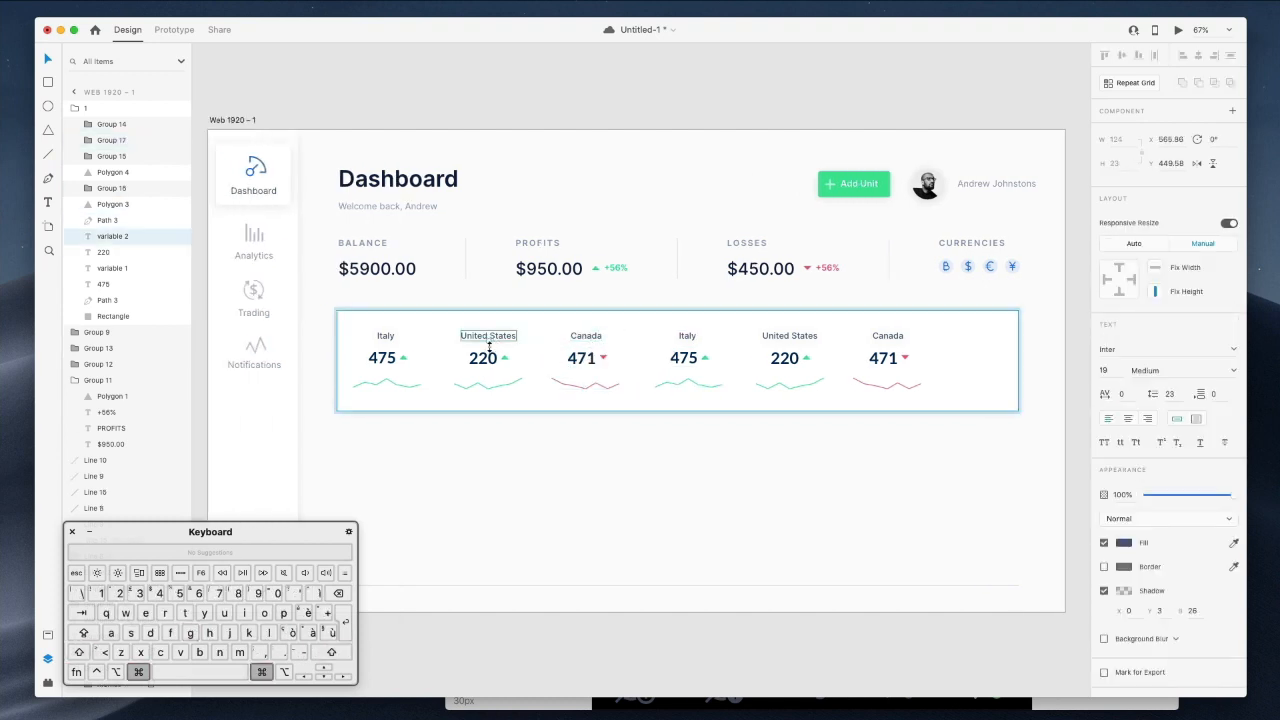
left_click(485, 360, "shift+super")
left_click(505, 359, "shift+super")
left_click(505, 389, "shift+super")
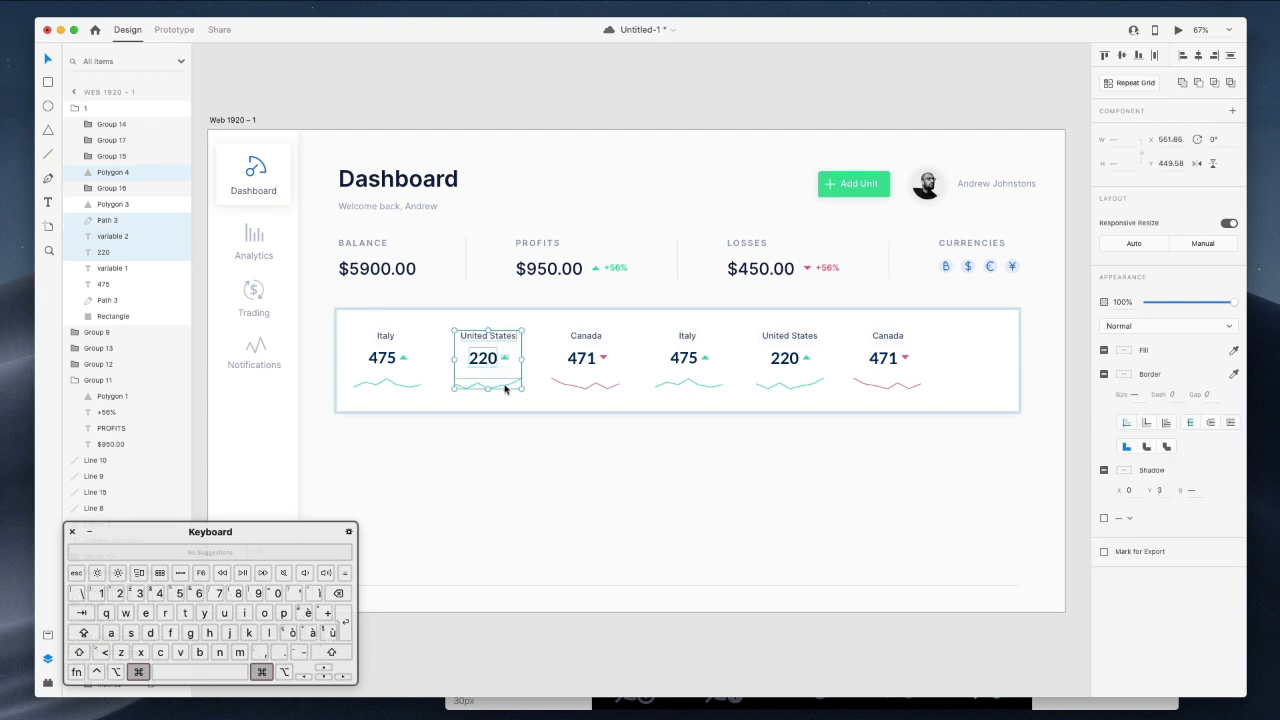
key("super+g")
left_click(404, 358, "super")
left_click(382, 358, "shift+super")
left_click(382, 338, "shift+super")
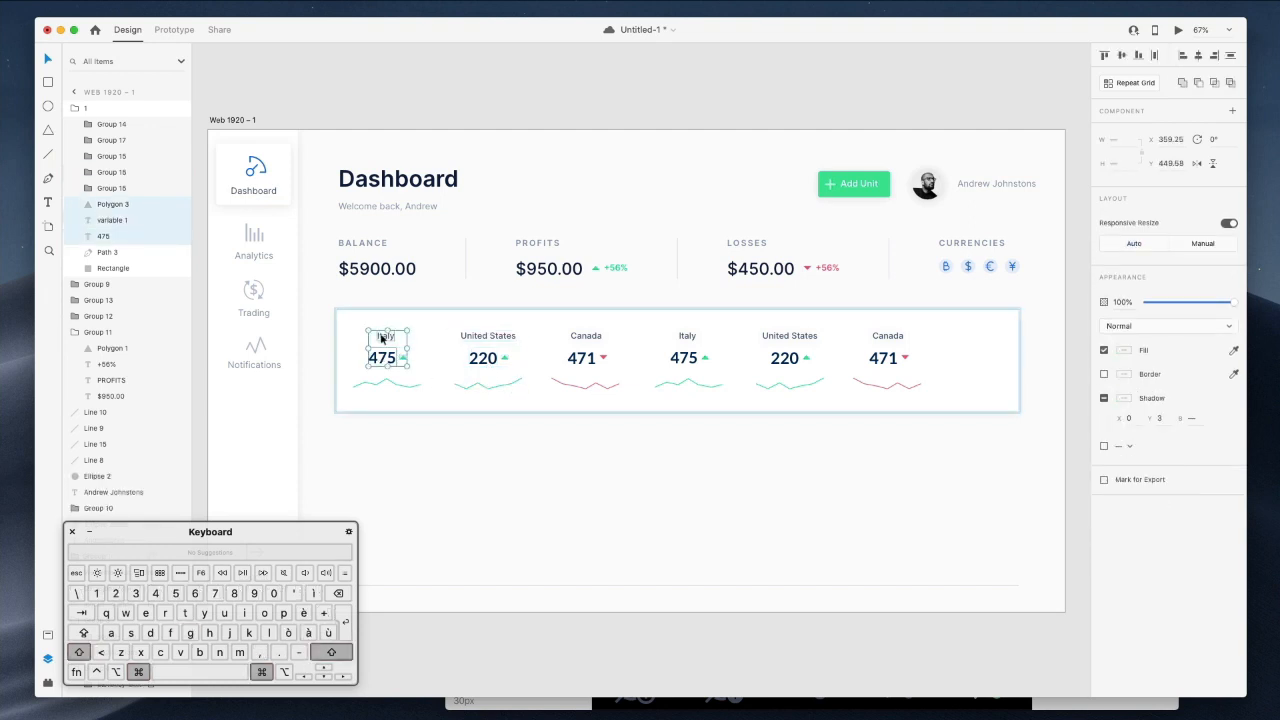
left_click(397, 383, "shift+super")
key("super+g")
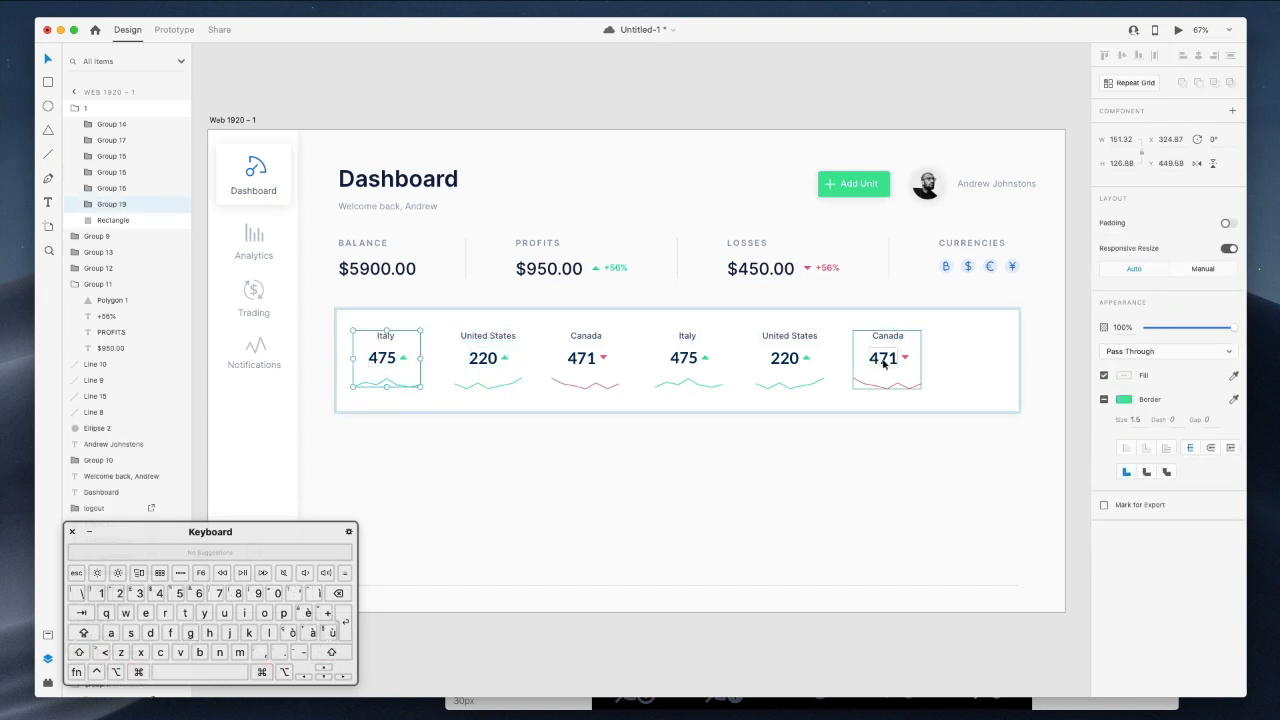
Move the last Canada cell to the right end and distribute the six cells horizontally.
left_click_drag(894, 365, 970, 364)
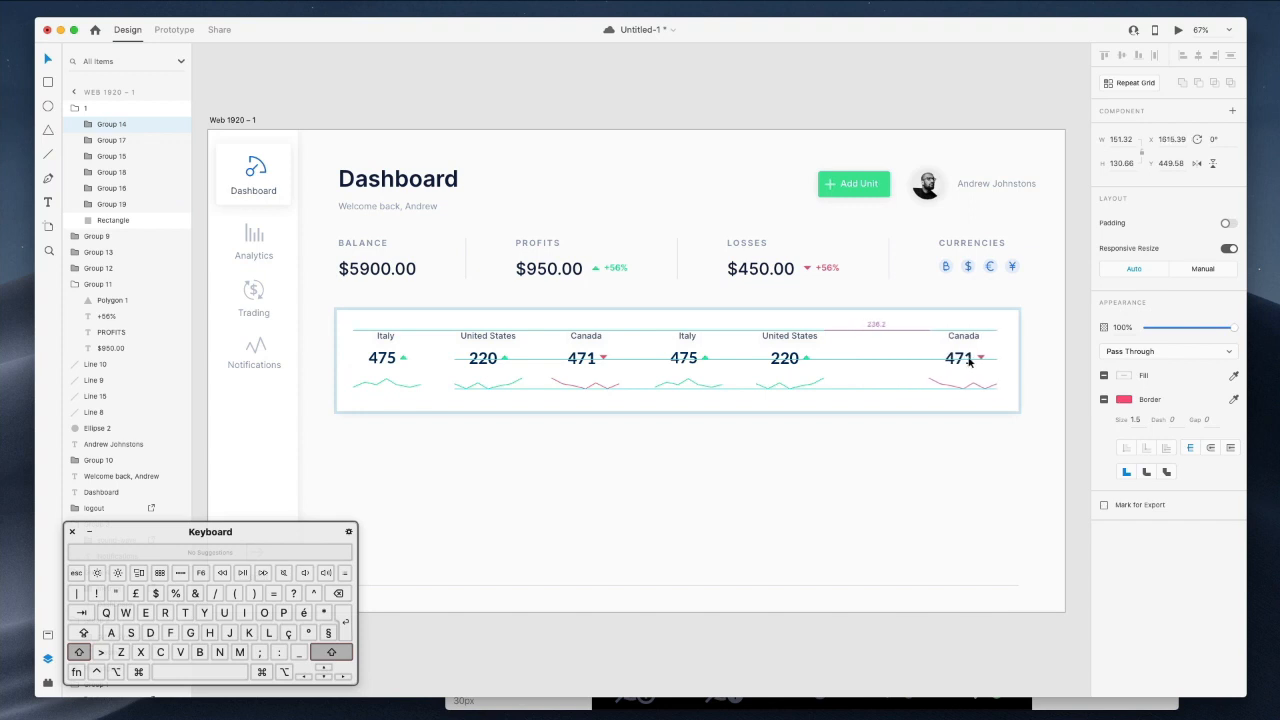
left_click_drag(968, 363, 970, 364)
left_click(788, 365, "shift")
left_click(677, 366, "shift")
left_click(598, 366, "shift")
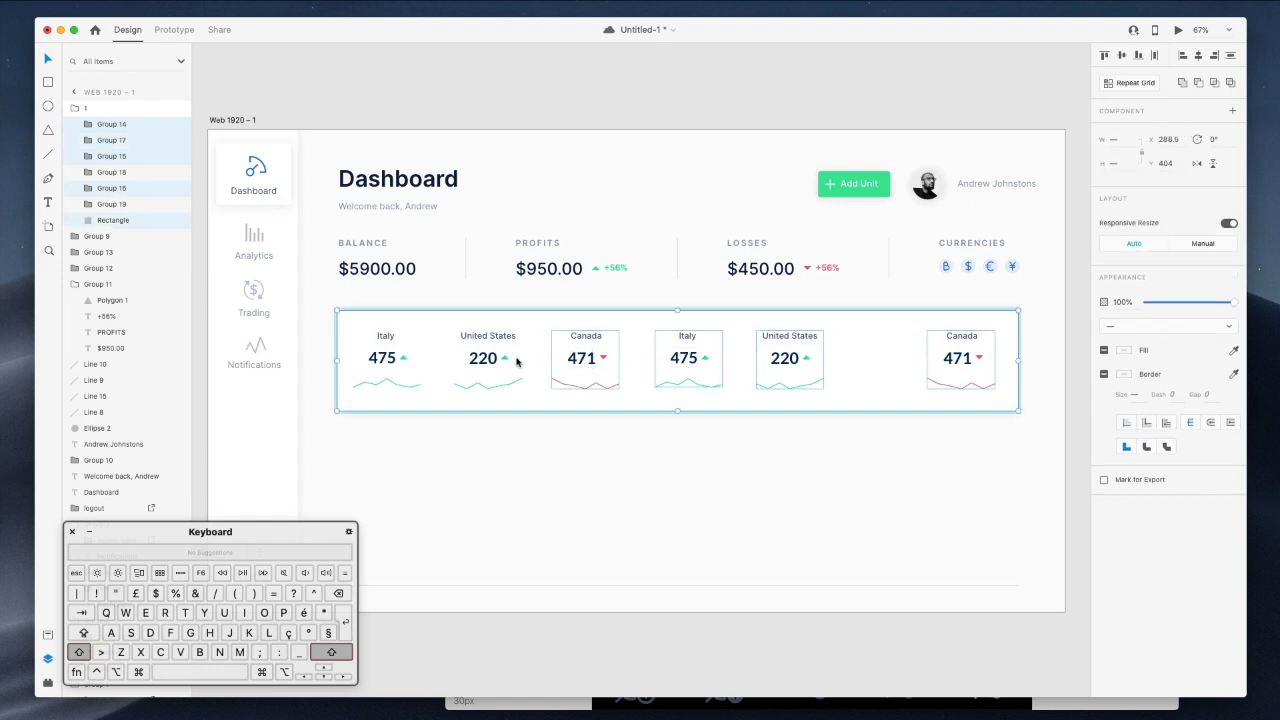
left_click(469, 323, "shift")
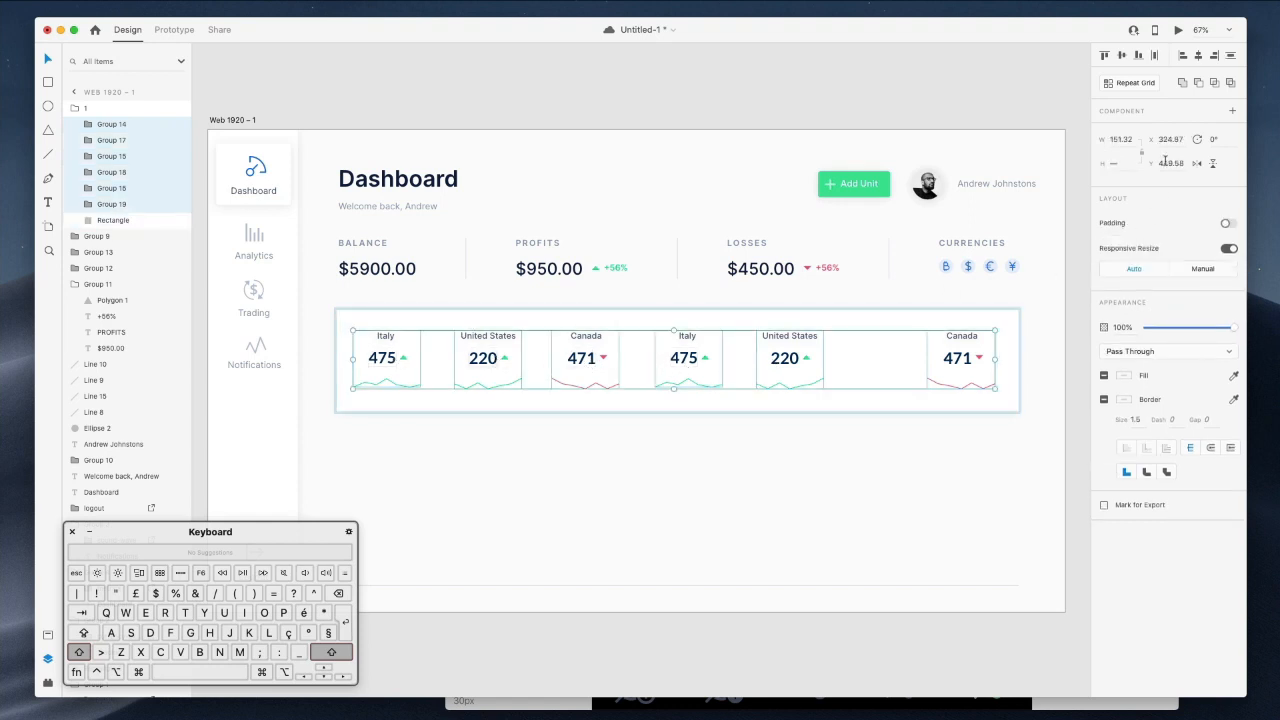
left_click(1154, 57)
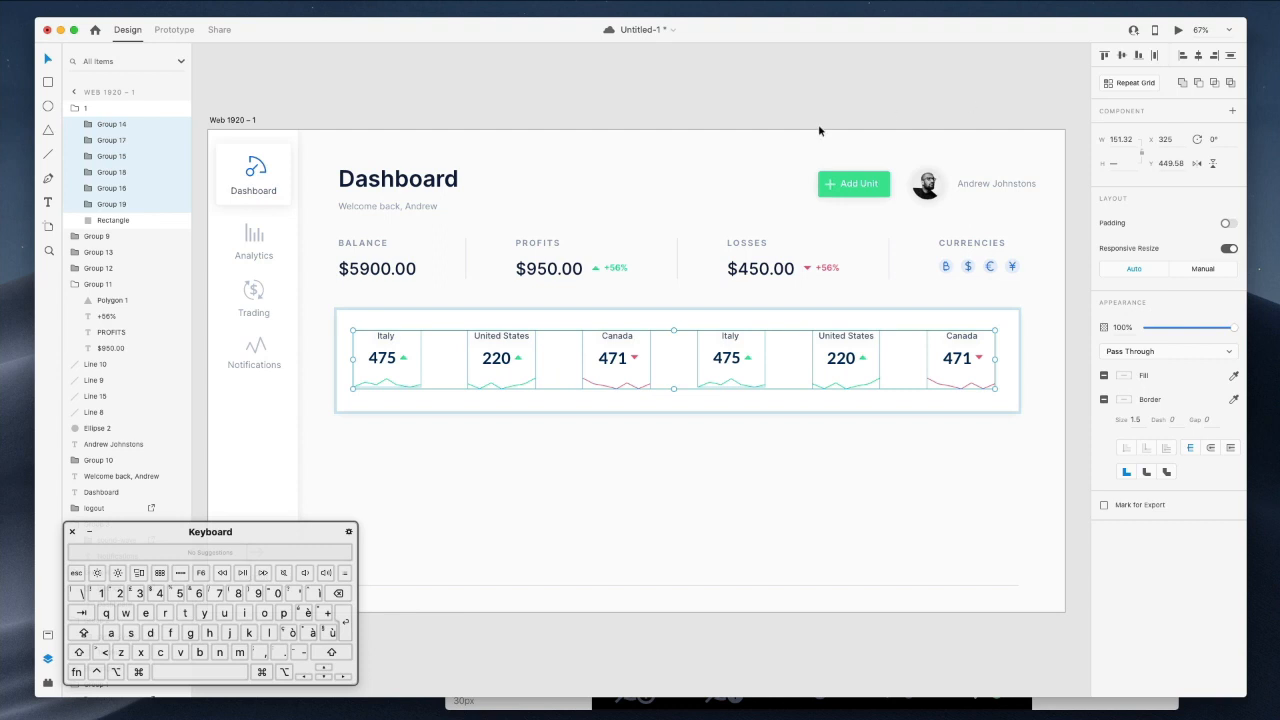
left_click(1029, 418)
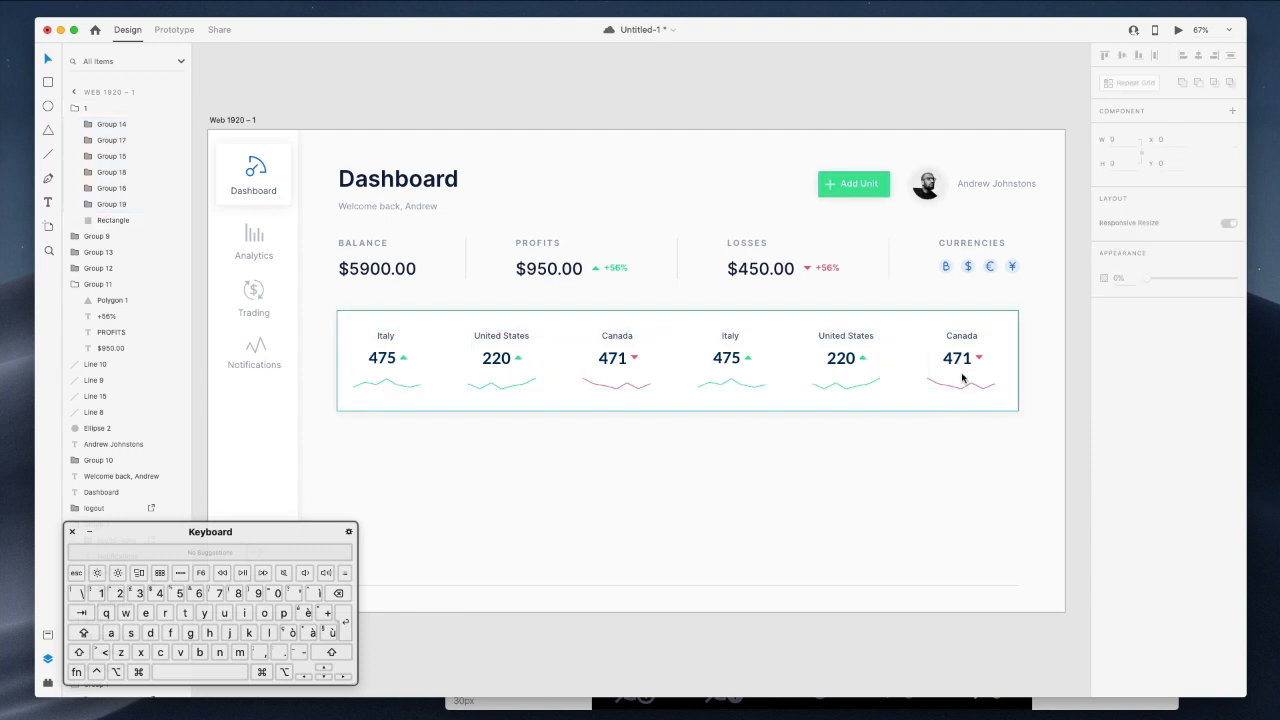
Nudge the first Italy cell right, redistribute all six cells, and shift them 1 px left.
scroll(860, 445, "right", 2)
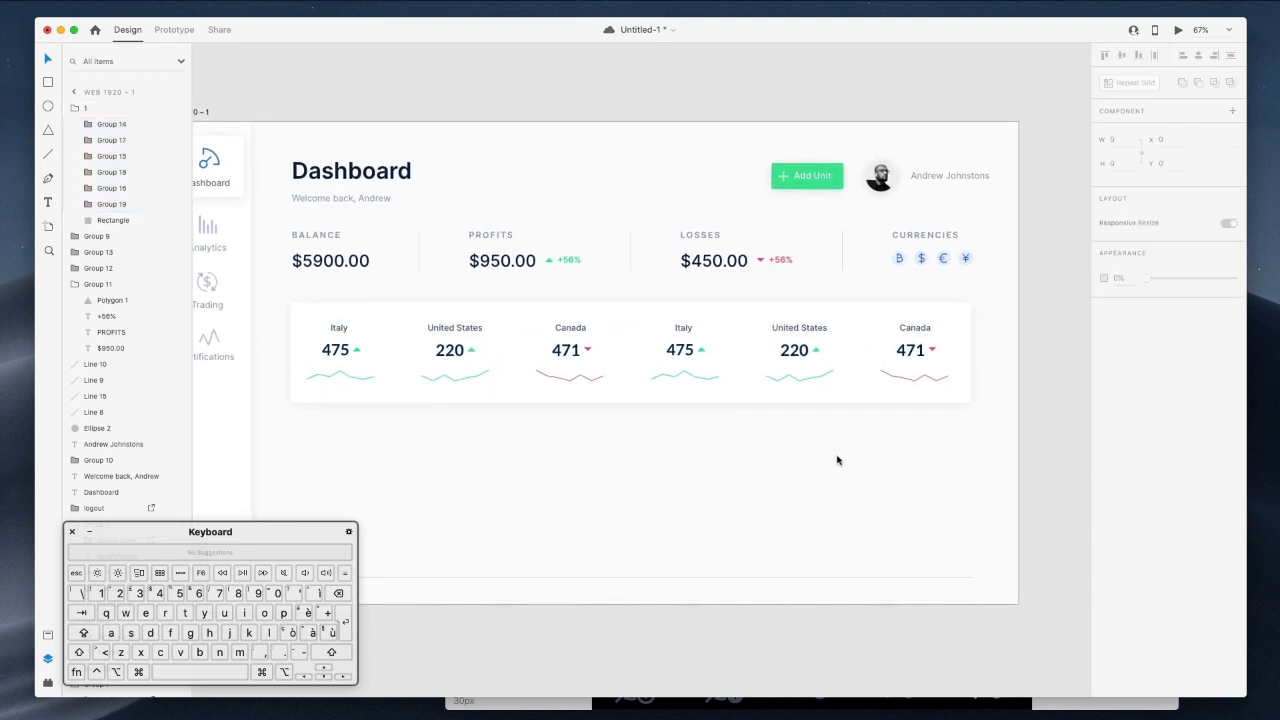
scroll(850, 463, "left", 2)
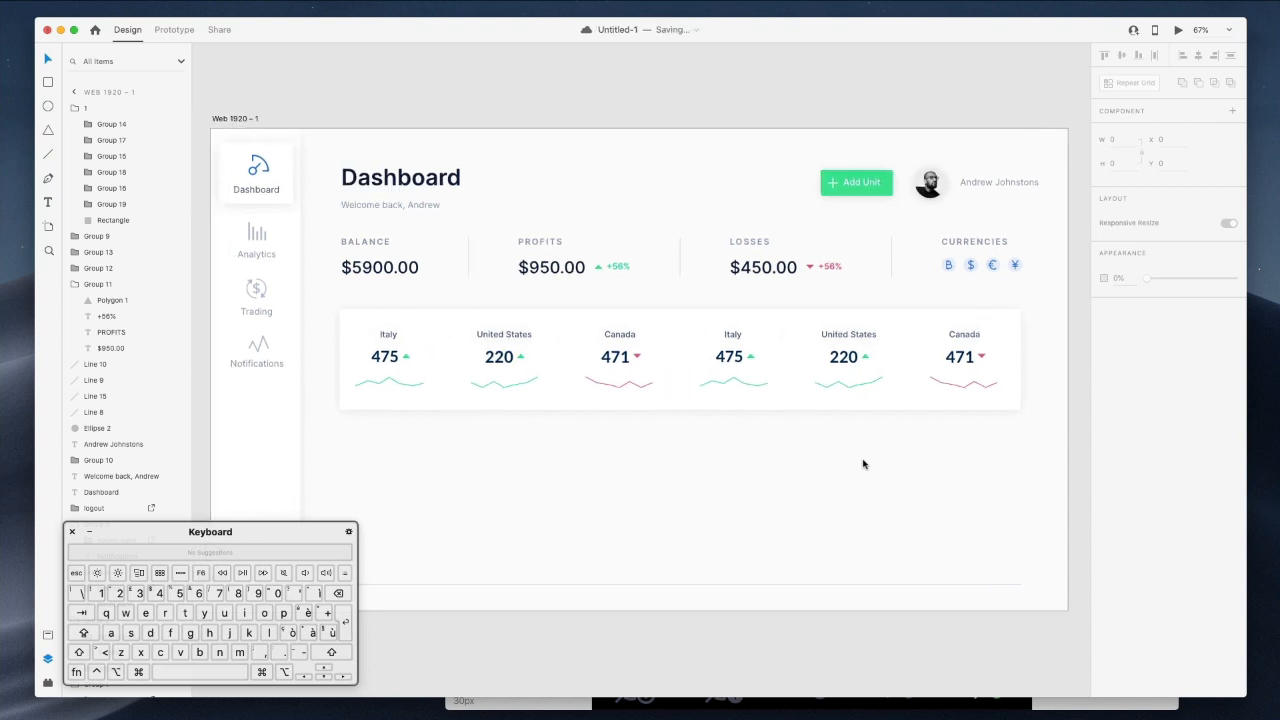
left_click(391, 366)
double_click(389, 358)
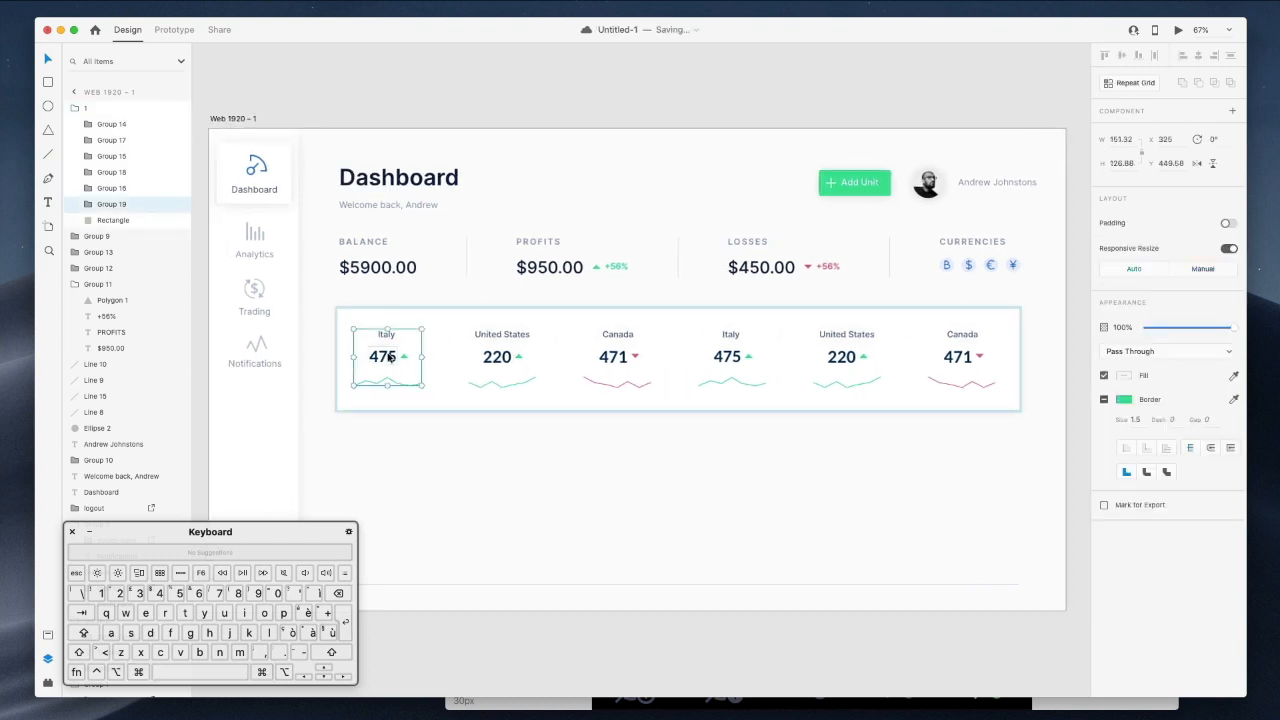
key("shift+Right")
key("shift+Right")
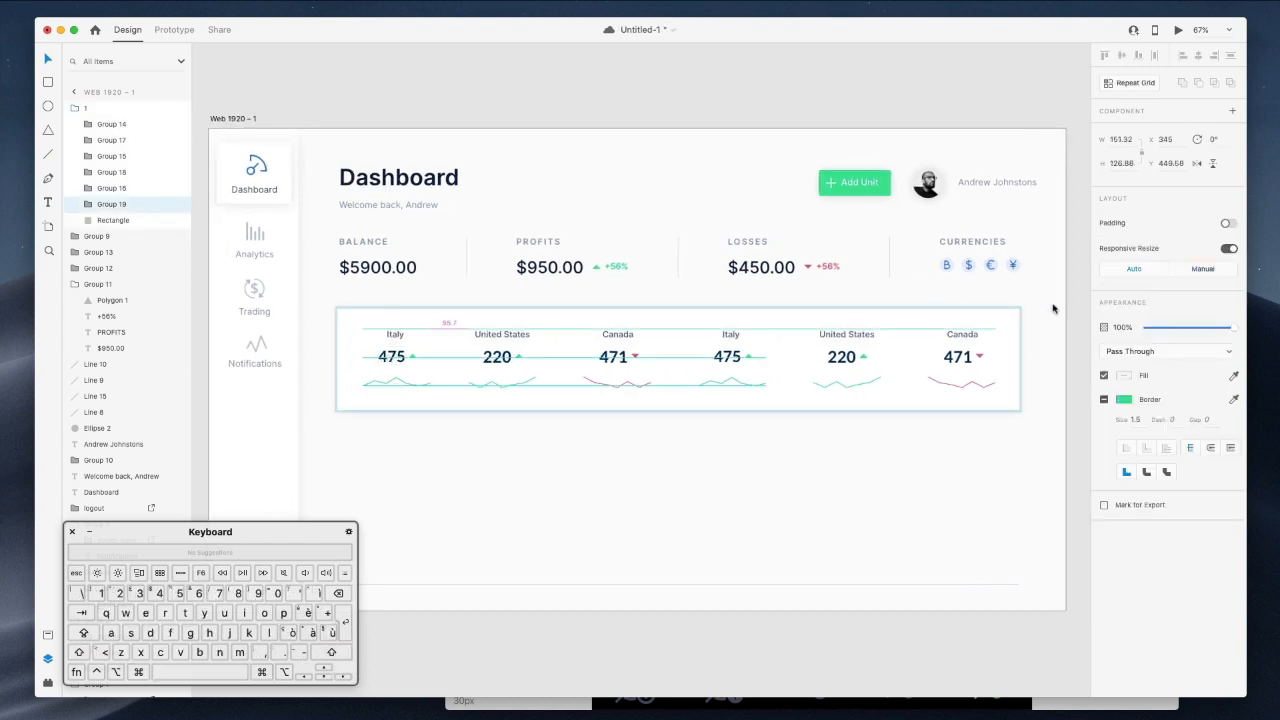
left_click(497, 357, "shift")
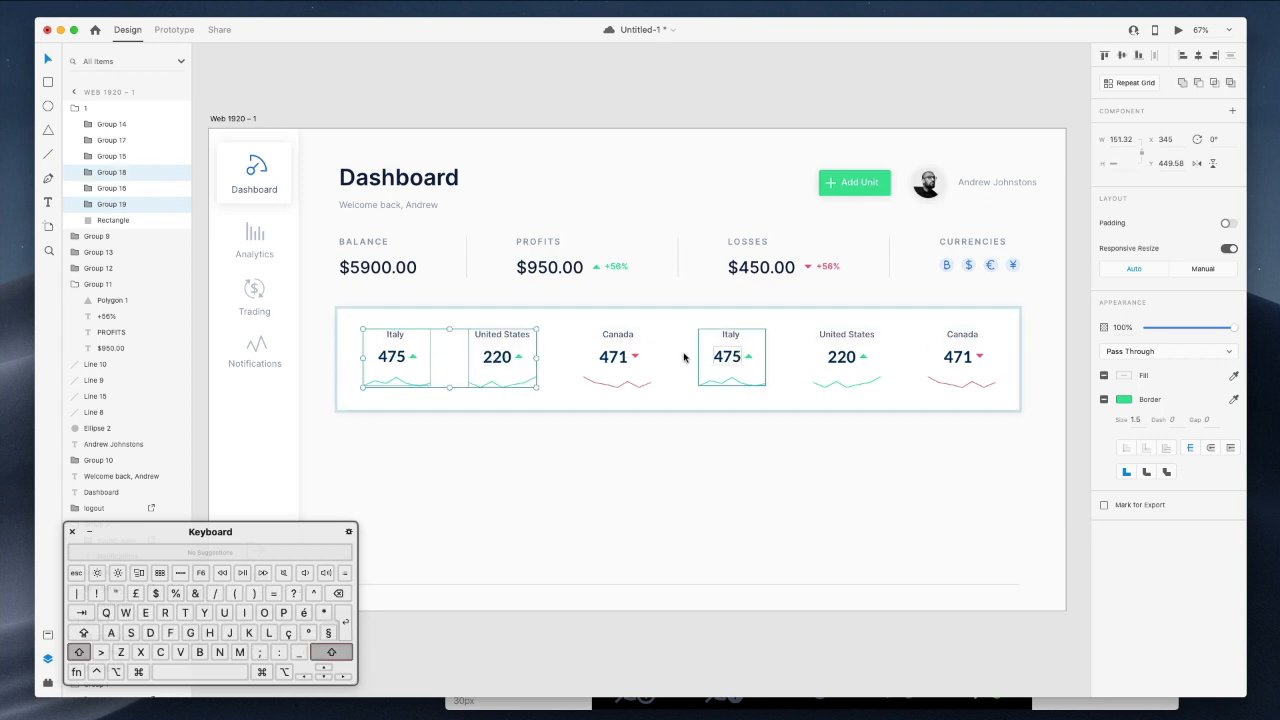
left_click(620, 360, "shift")
left_click(742, 362, "shift")
left_click(845, 358, "shift")
left_click(970, 358, "shift")
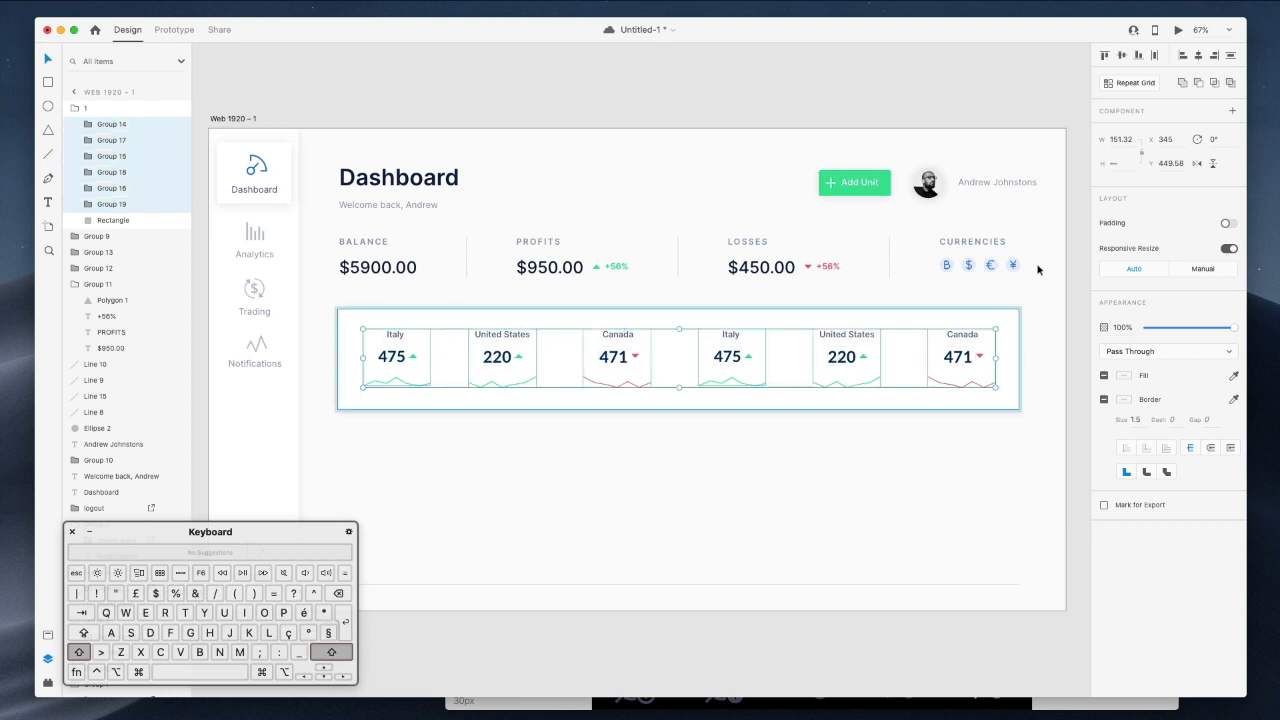
left_click(1154, 56)
key("Left")
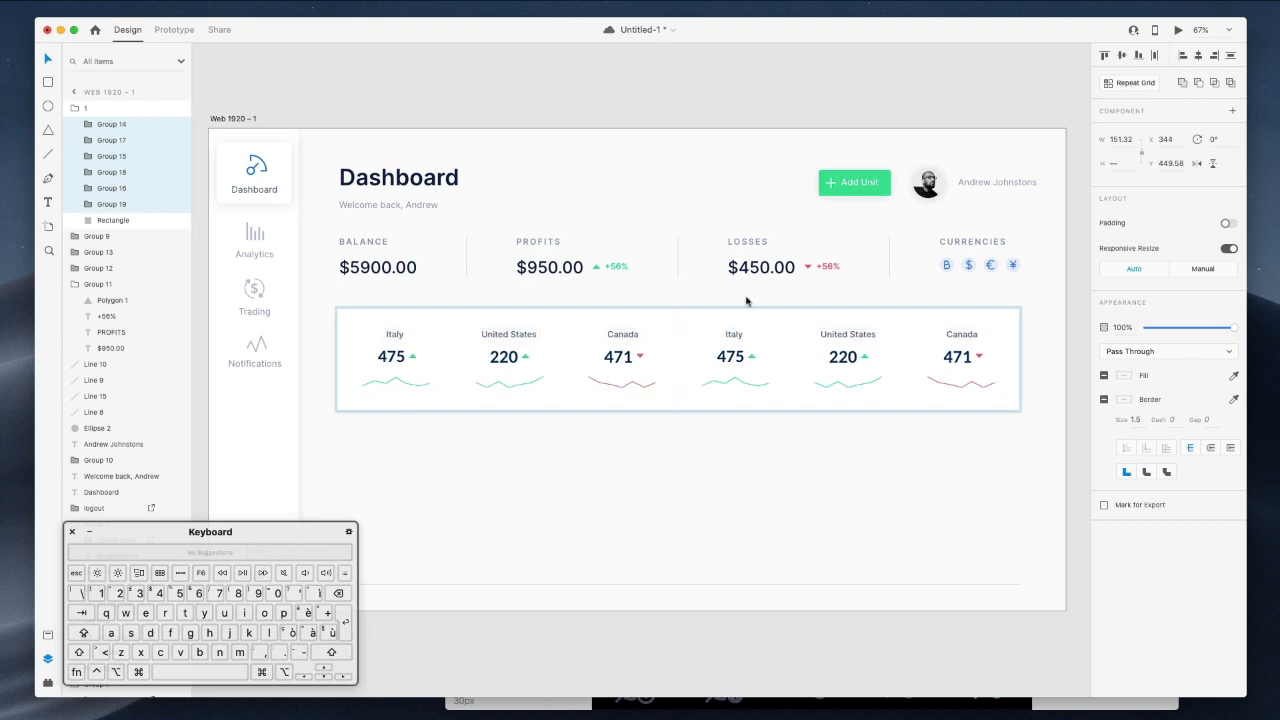
left_click(792, 100)
scroll(826, 123, "down", 2)
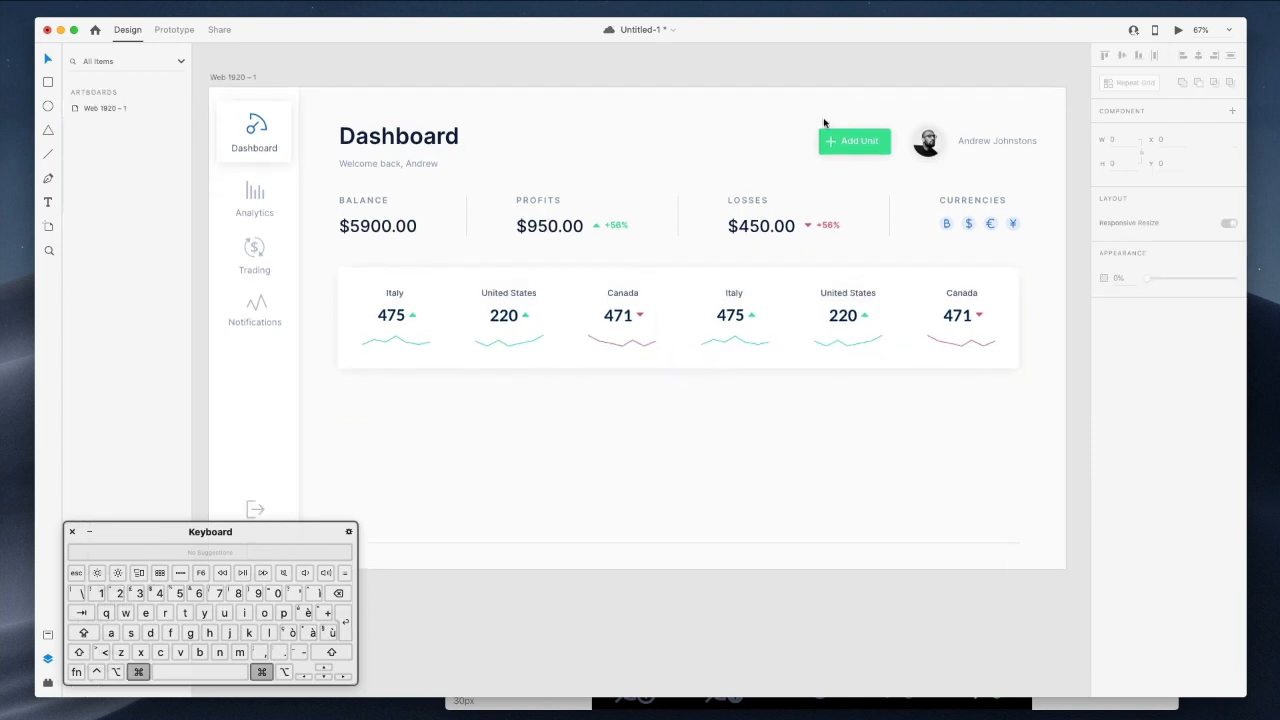
left_click(531, 341, "super")
left_click(417, 343, "shift+super")
left_click(630, 346, "shift+super")
left_click(708, 347, "shift+super")
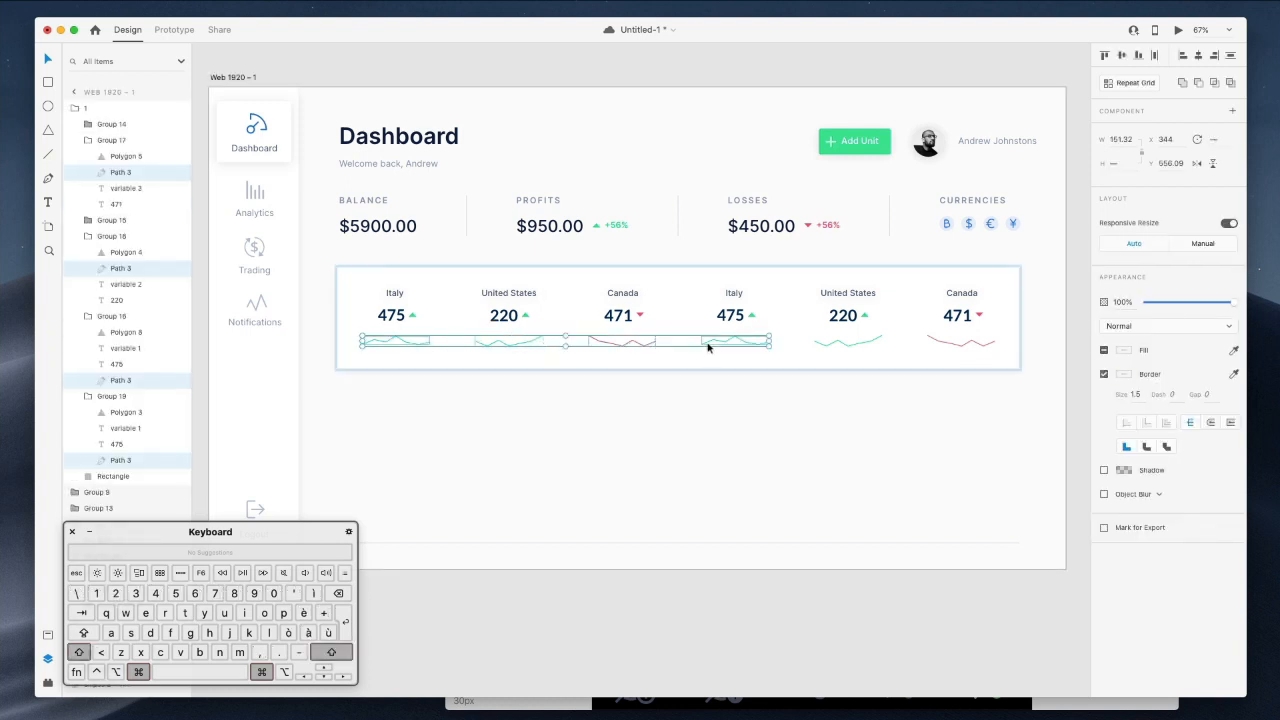
left_click(843, 345, "shift+super")
left_click(964, 344, "shift+super")
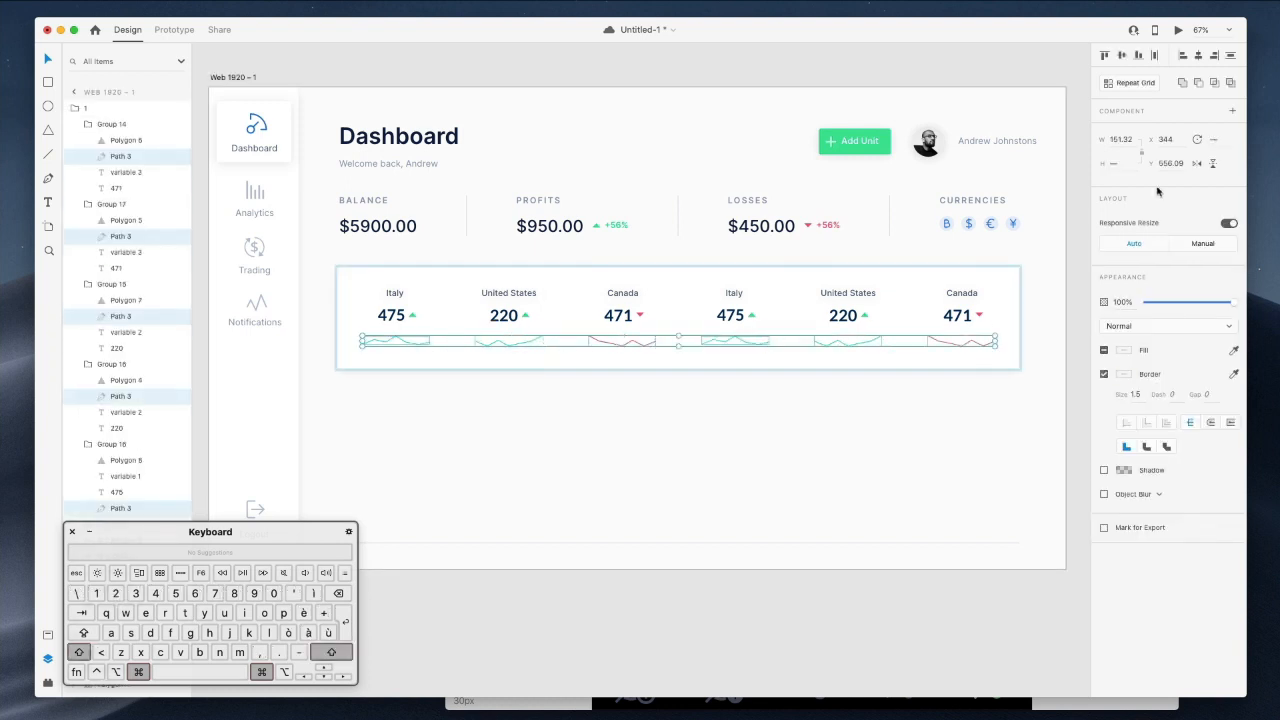
left_click(1121, 139)
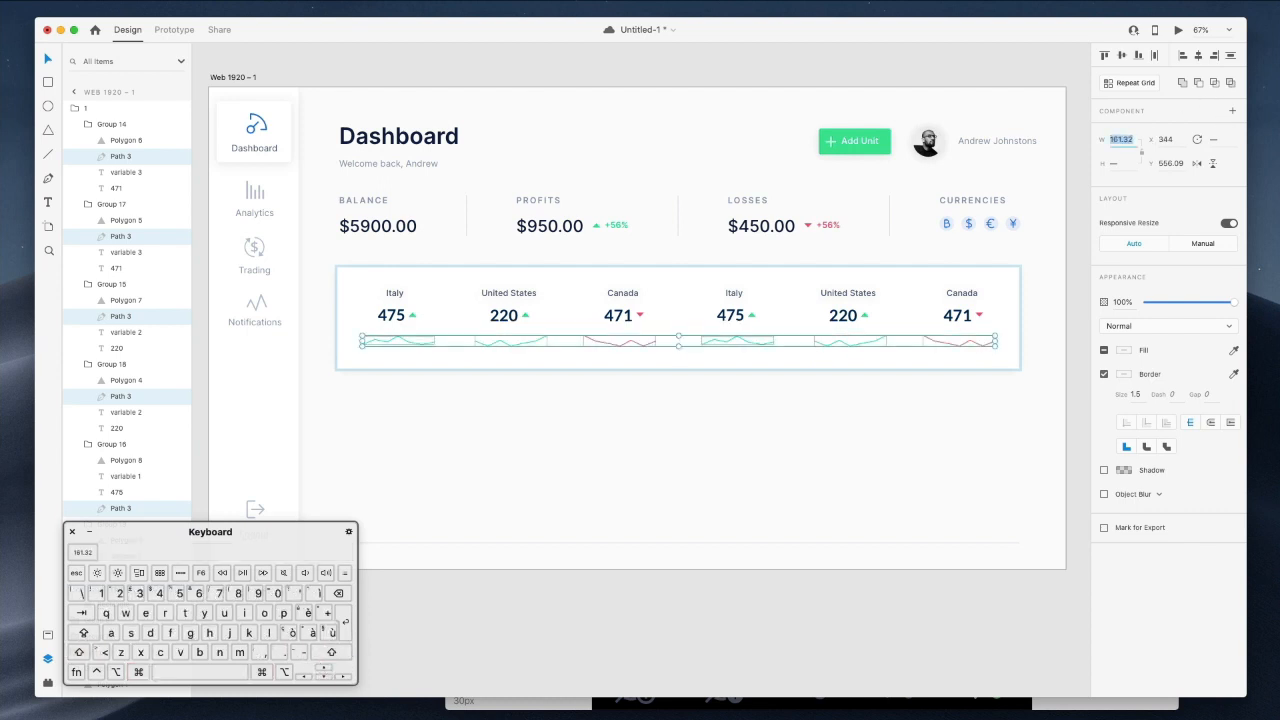
left_click(776, 417)
scroll(875, 345, "up", 1)
scroll(733, 315, "down", 1)
scroll(737, 314, "up", 2)
double_click(737, 295)
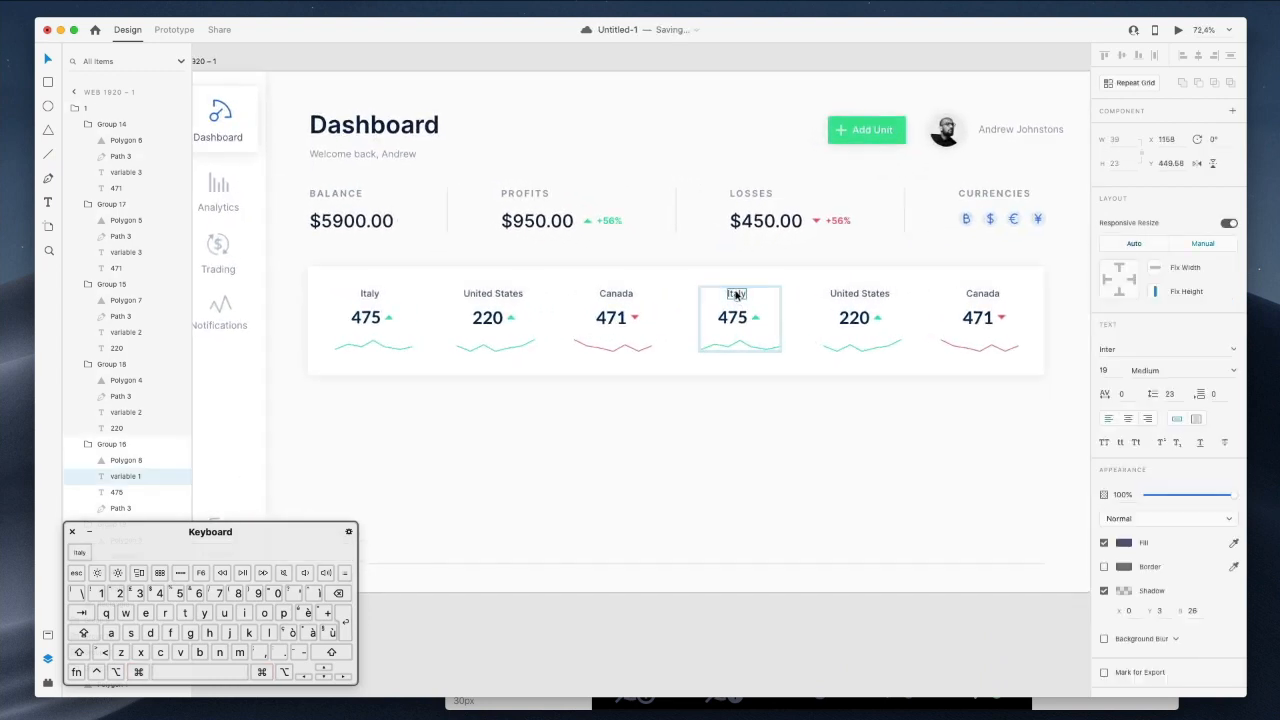
key("p")
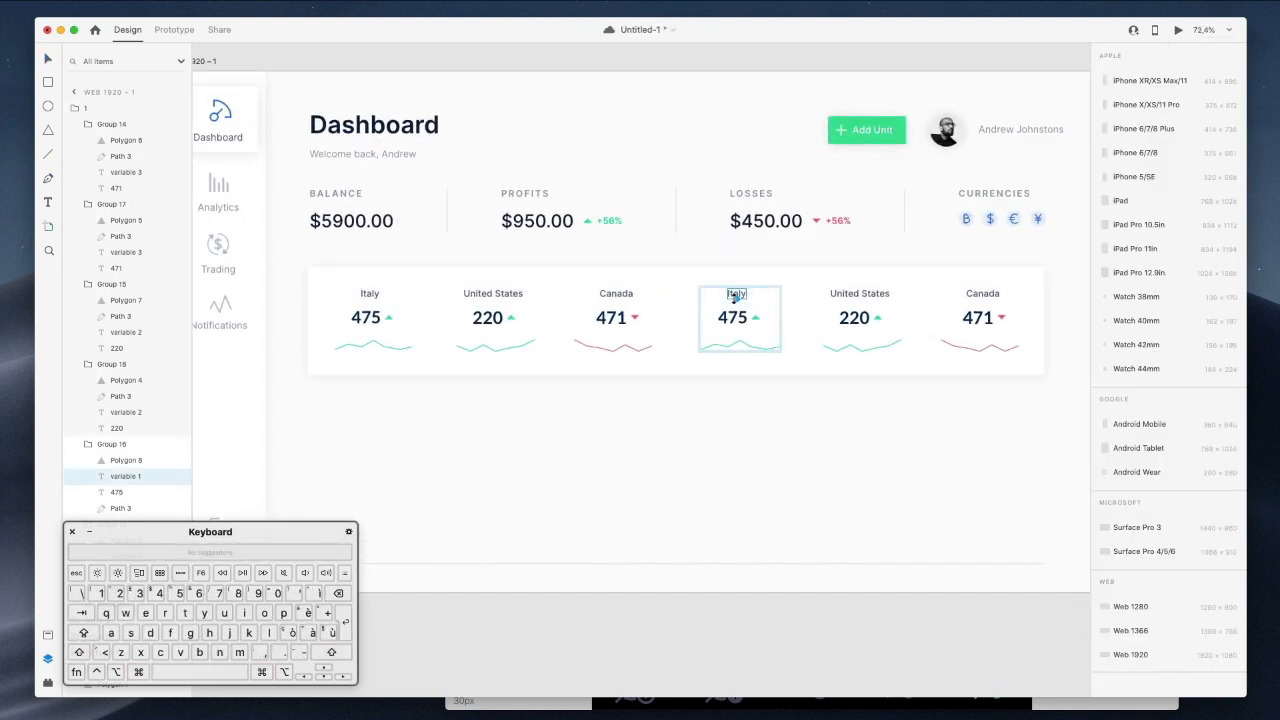
Undo the accidentally added artboards and return to the Select tool.
left_click(736, 297)
key("super+z")
scroll(302, 116, "left", 10)
left_click(932, 111)
scroll(932, 111, "right", 5)
scroll(932, 111, "down", 5)
key("super+z")
left_click(931, 112)
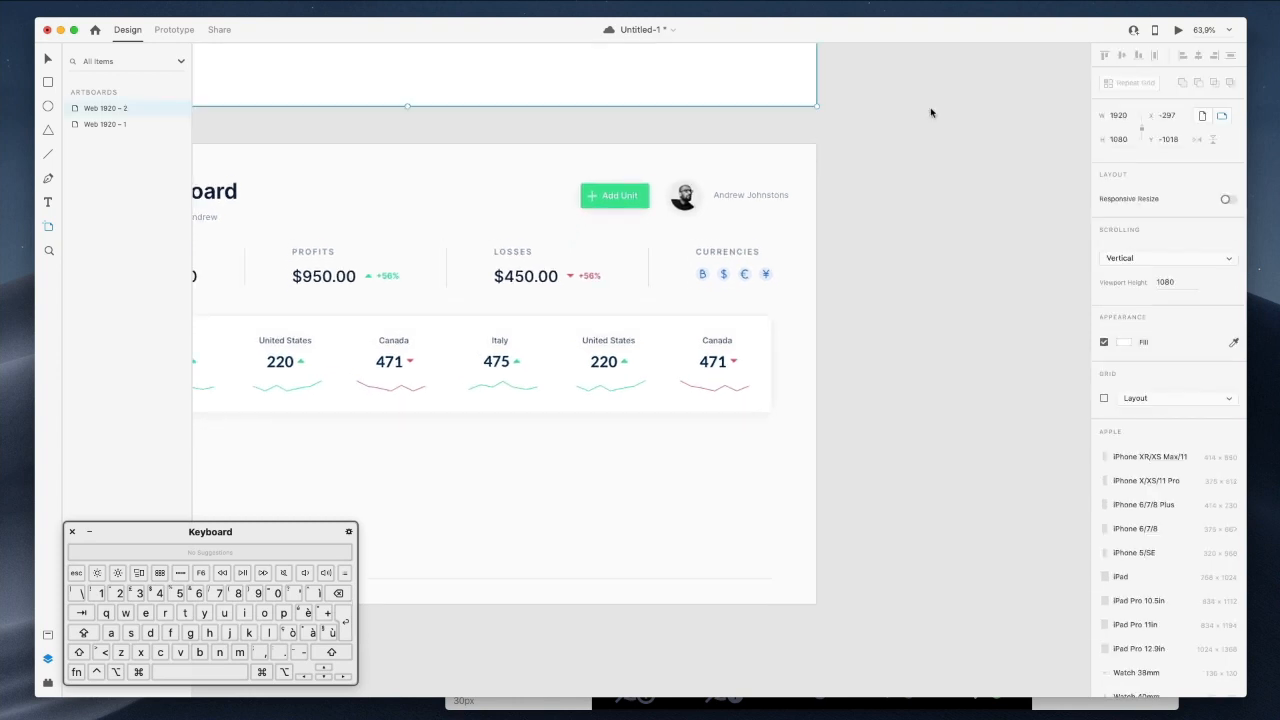
scroll(925, 115, "up", 10)
key("super+z")
scroll(920, 119, "down", 5)
scroll(920, 119, "right", 3)
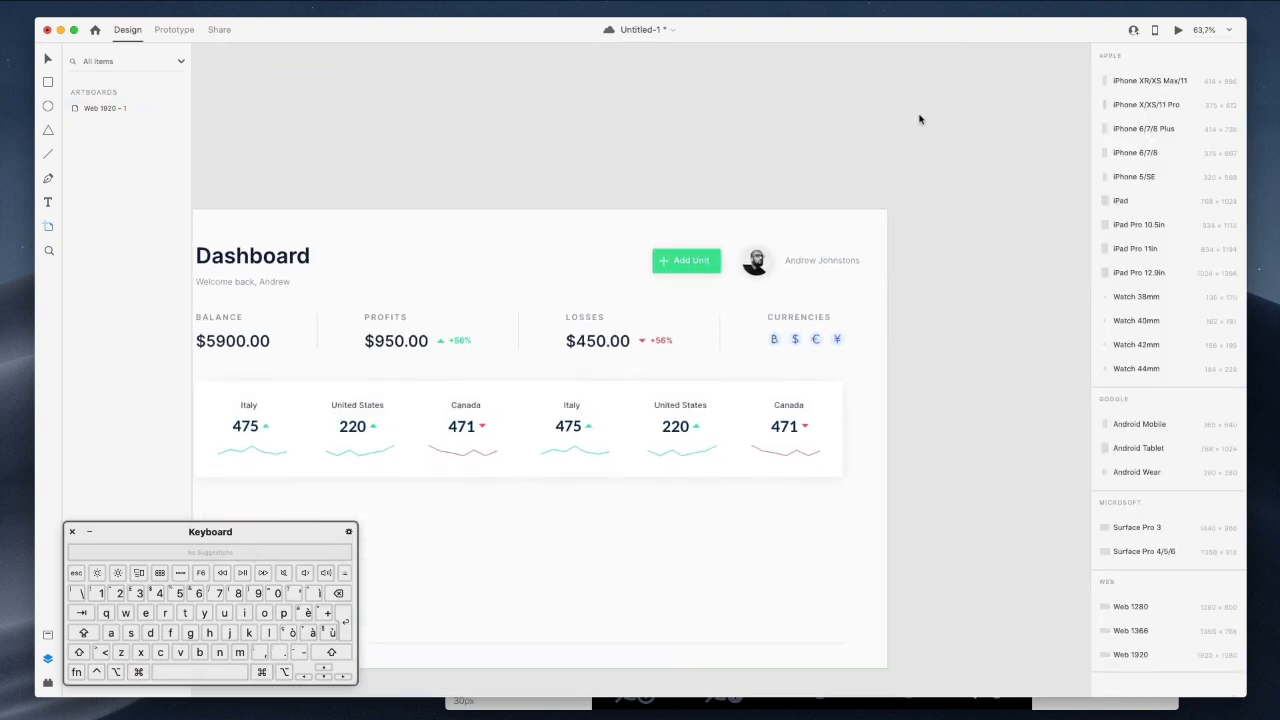
key("v")
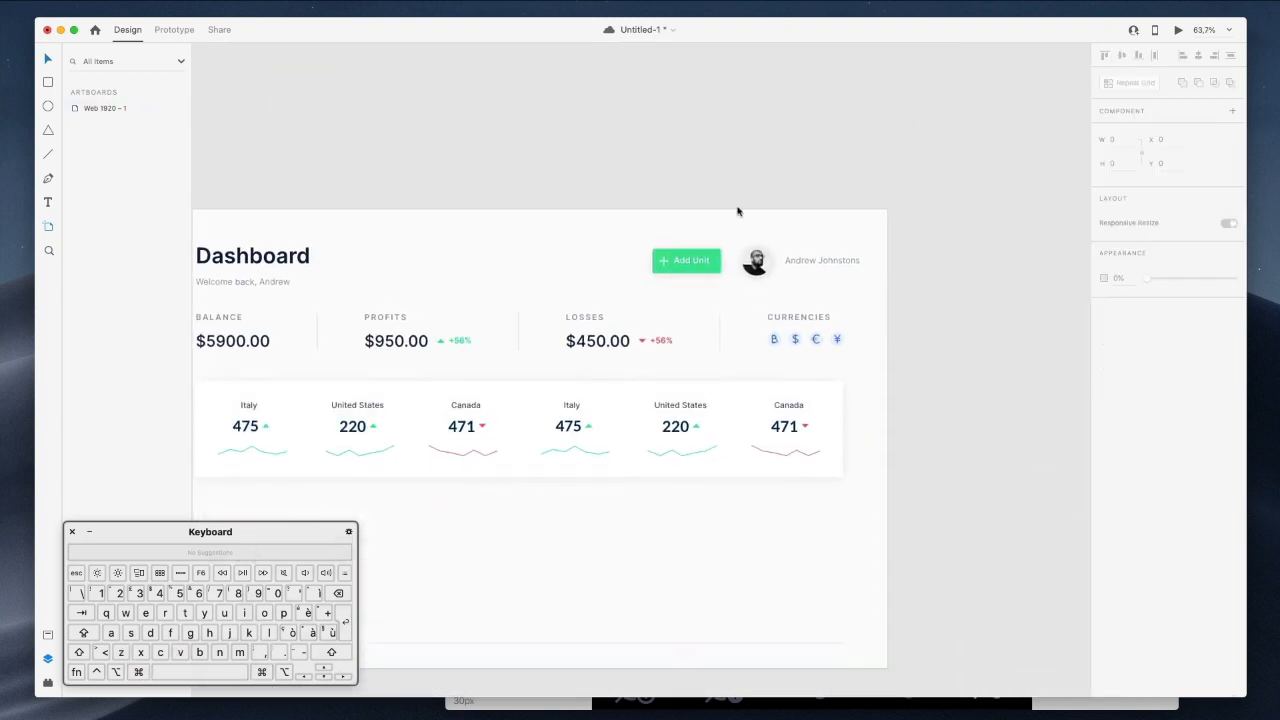
Rename the second Italy label to Spain.
left_click(568, 407, "super")
scroll(566, 409, "up", 4)
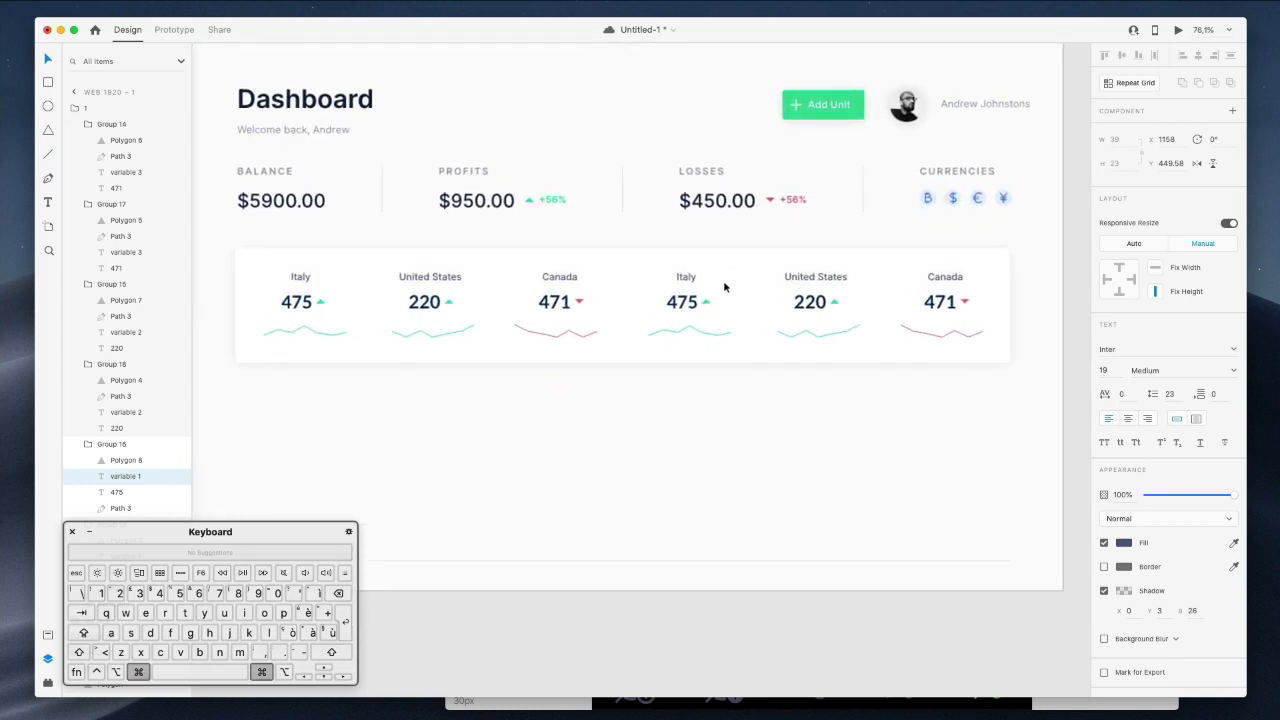
key("Return")
type("Spain")
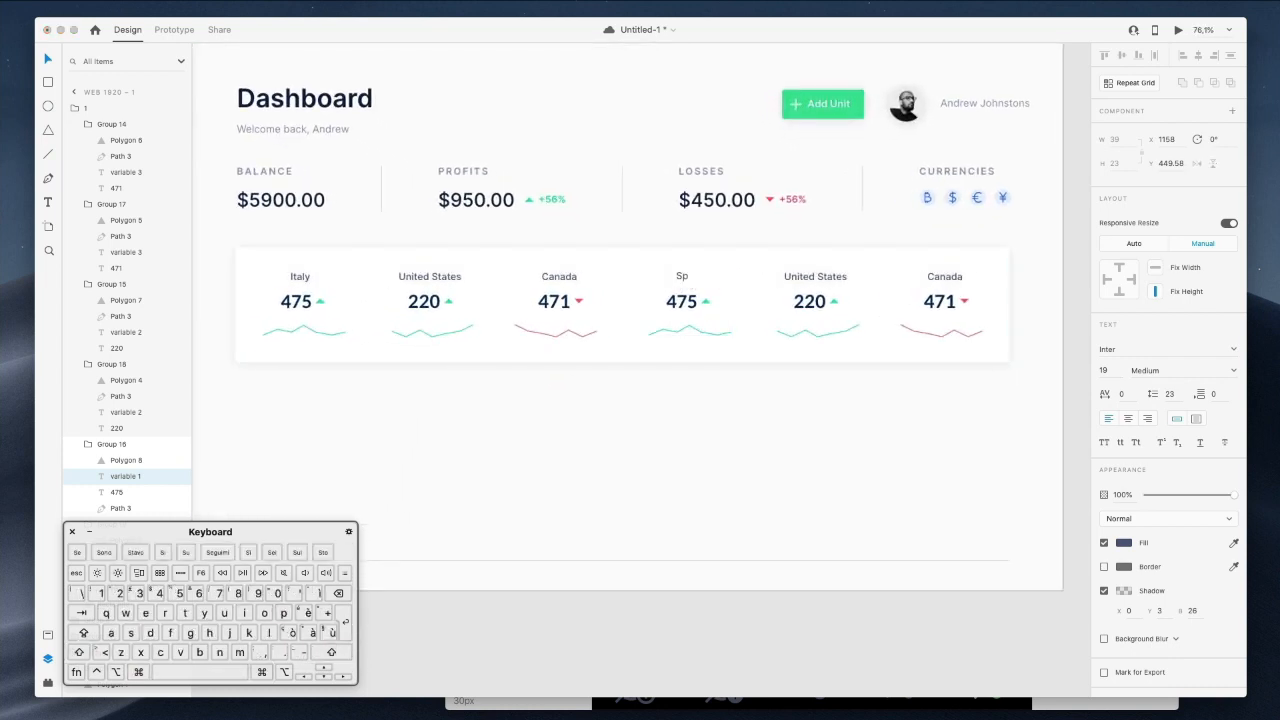
left_click(694, 279, "super")
left_click(694, 279, "super")
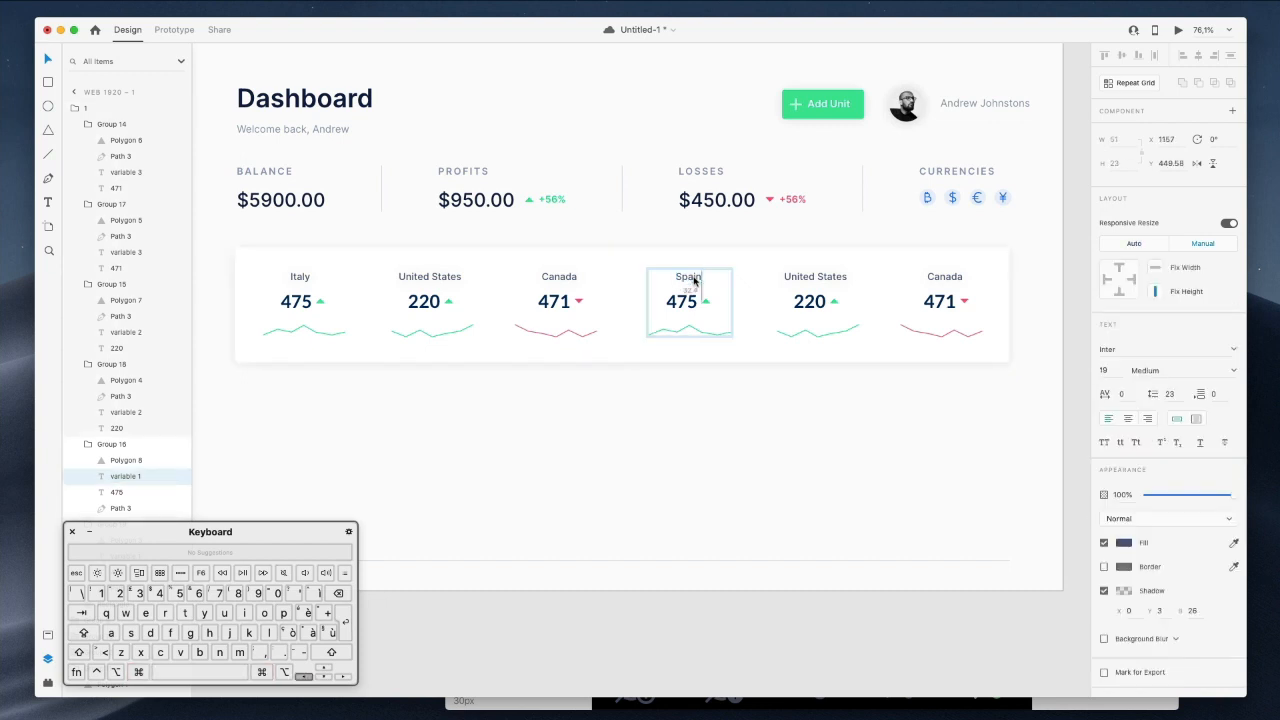
Rename the second United States label to Japan and nudge it right.
left_click(798, 281, "super")
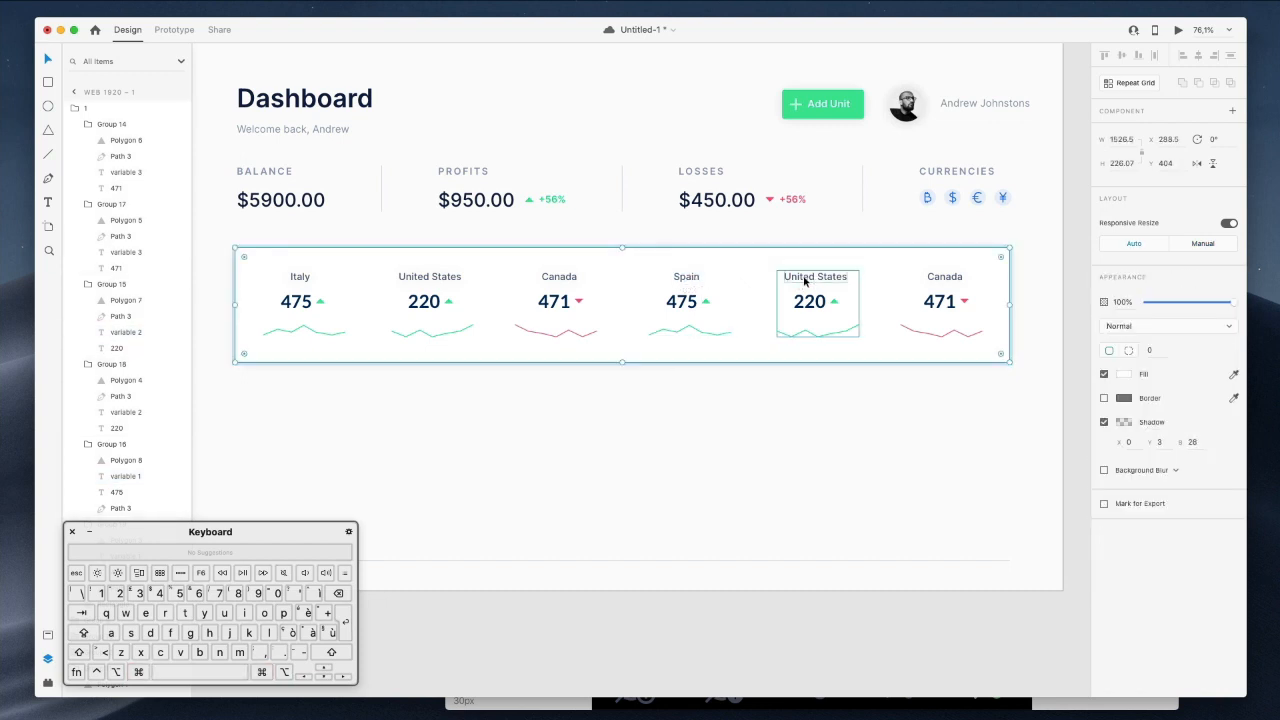
left_click(800, 284, "super")
key("Return")
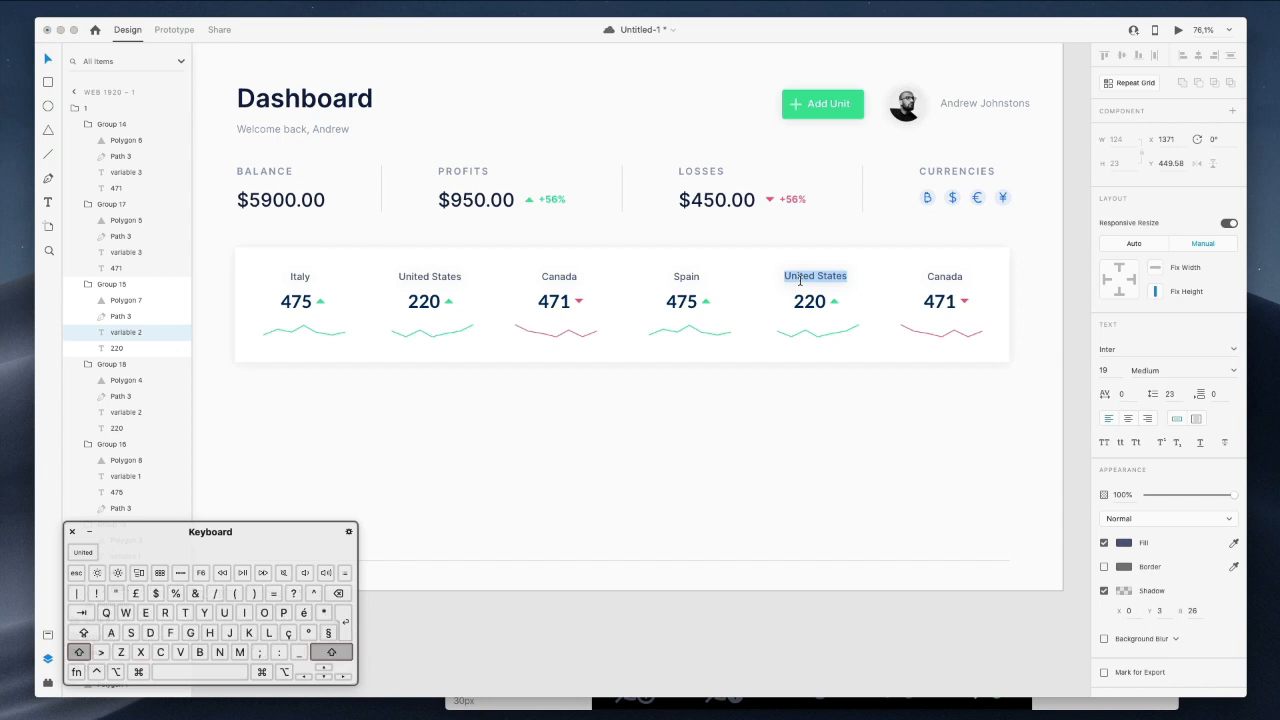
type("Japana")
key("Escape")
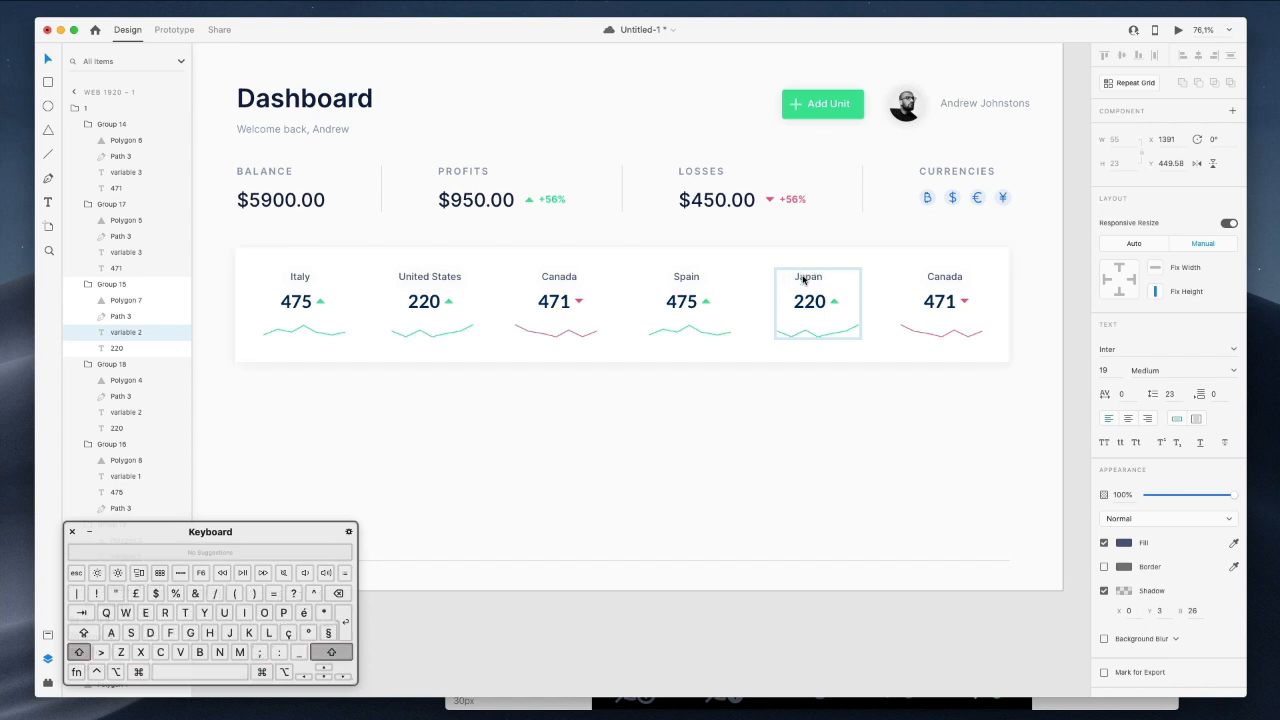
key("shift+Right")
Retype the last Canada label as 'South A…' and nudge it left.
left_click(932, 277)
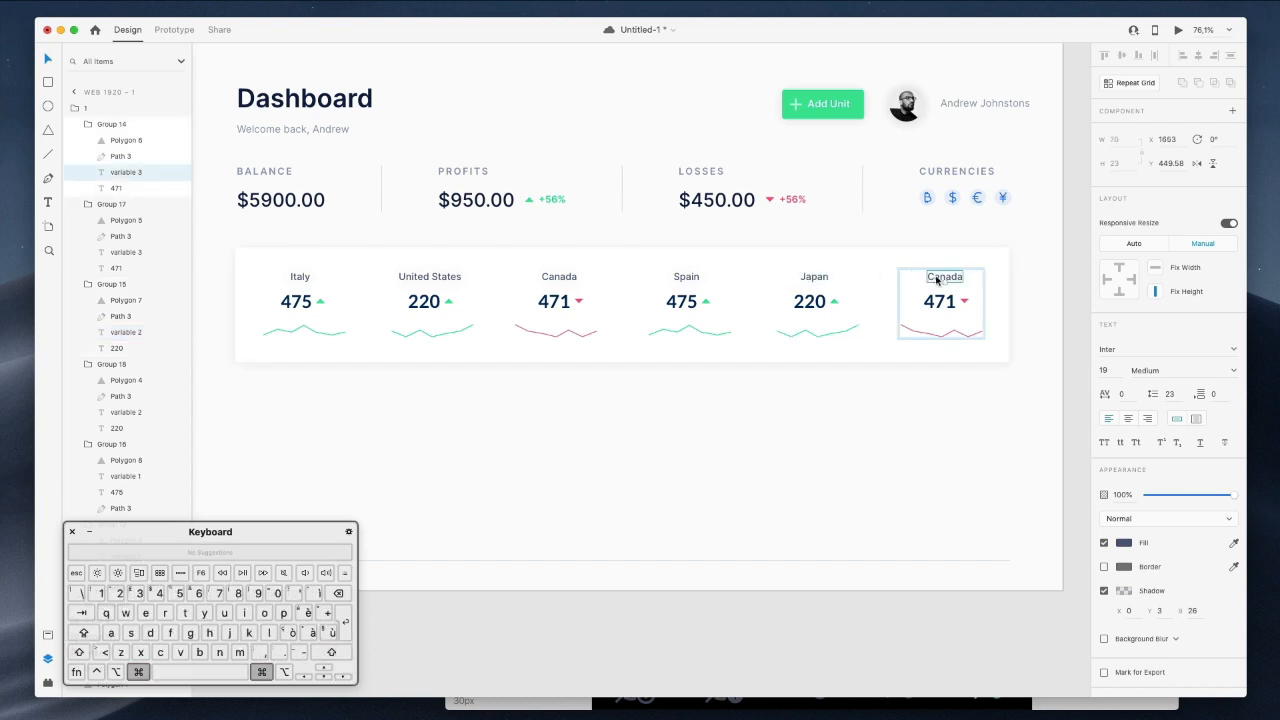
double_click(935, 276)
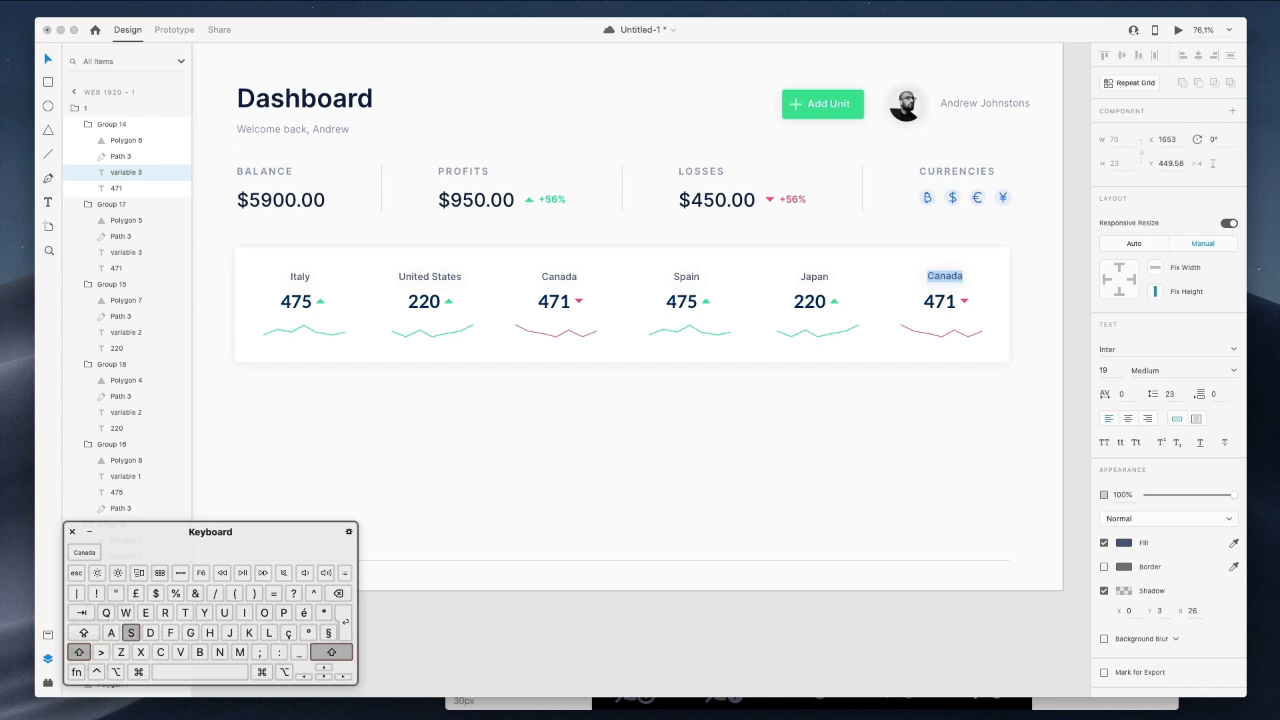
type("Southe")
key("BackSpace")
type("A")
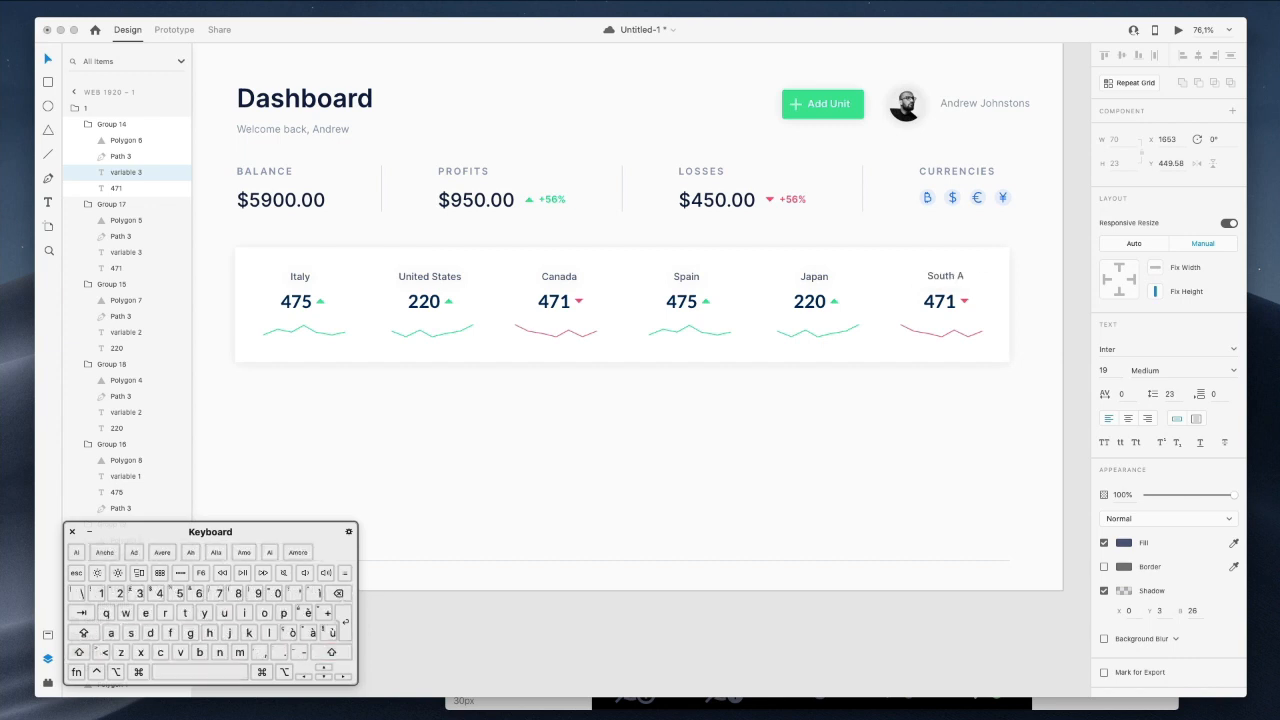
left_click(1102, 243)
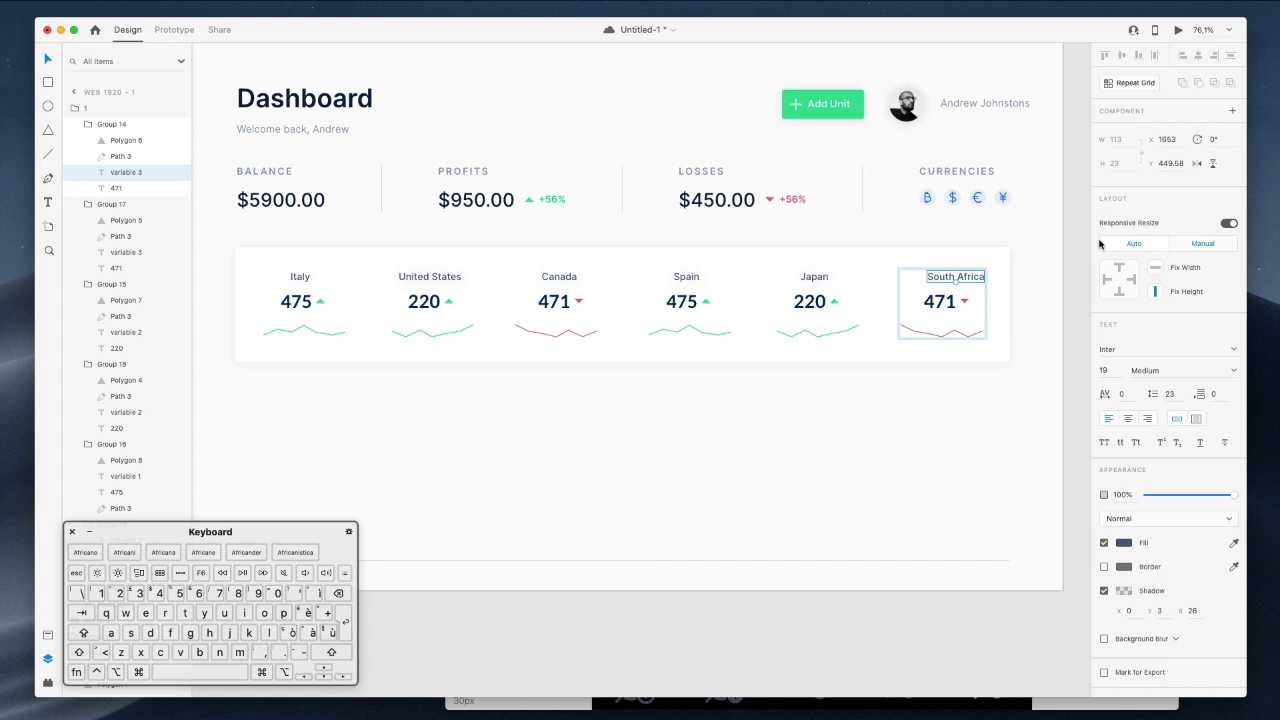
left_click(1000, 272)
scroll(964, 281, "down", 1)
left_click(964, 281, "super")
key("shift+Left")
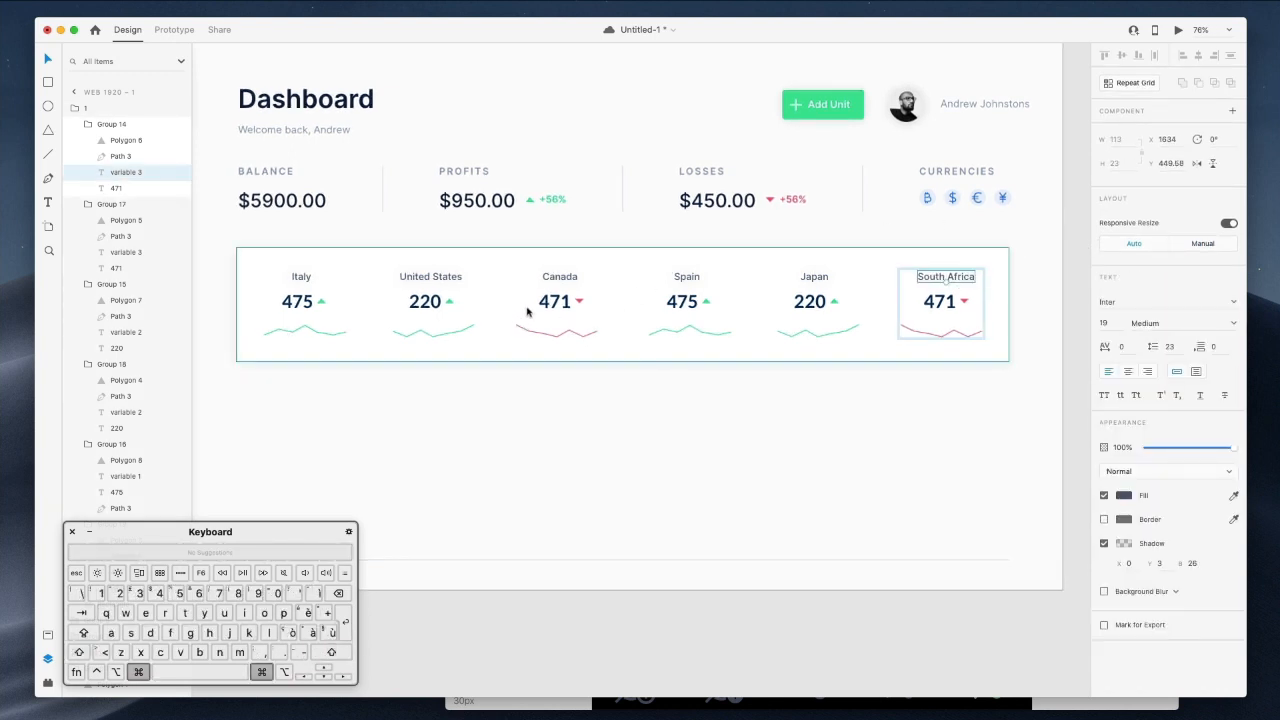
left_click(428, 304, "super")
Change the United States value in the repeat grid to 431.
left_click(431, 306)
left_click(430, 303, "super")
key("Return")
type("43")
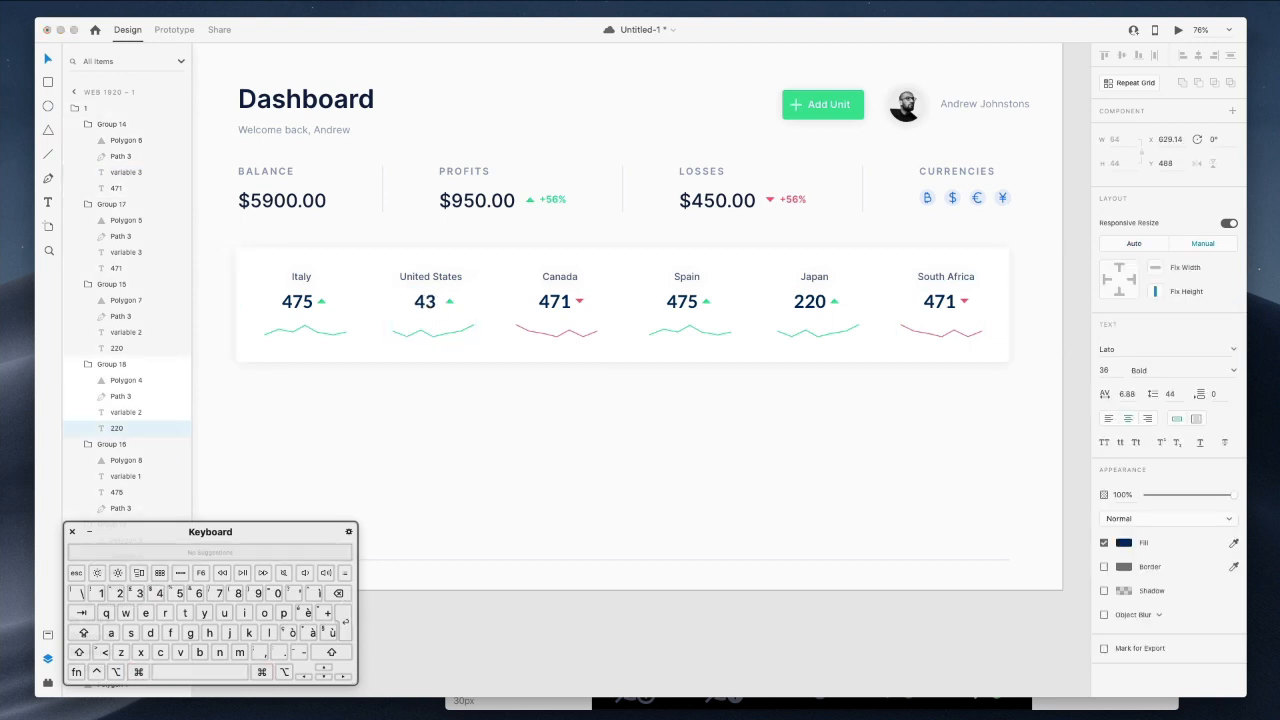
left_click(562, 306, "super")
Change Canada's value from 471 to 174.
left_click(562, 308, "super")
double_click(562, 309)
key("Up")
key("shift+Right")
type("1")
key("shift+Right")
key("BackSpace")
type("4")
Change Japan's value from 220 to 134.
left_click(804, 305, "super")
double_click(804, 307)
type("13")
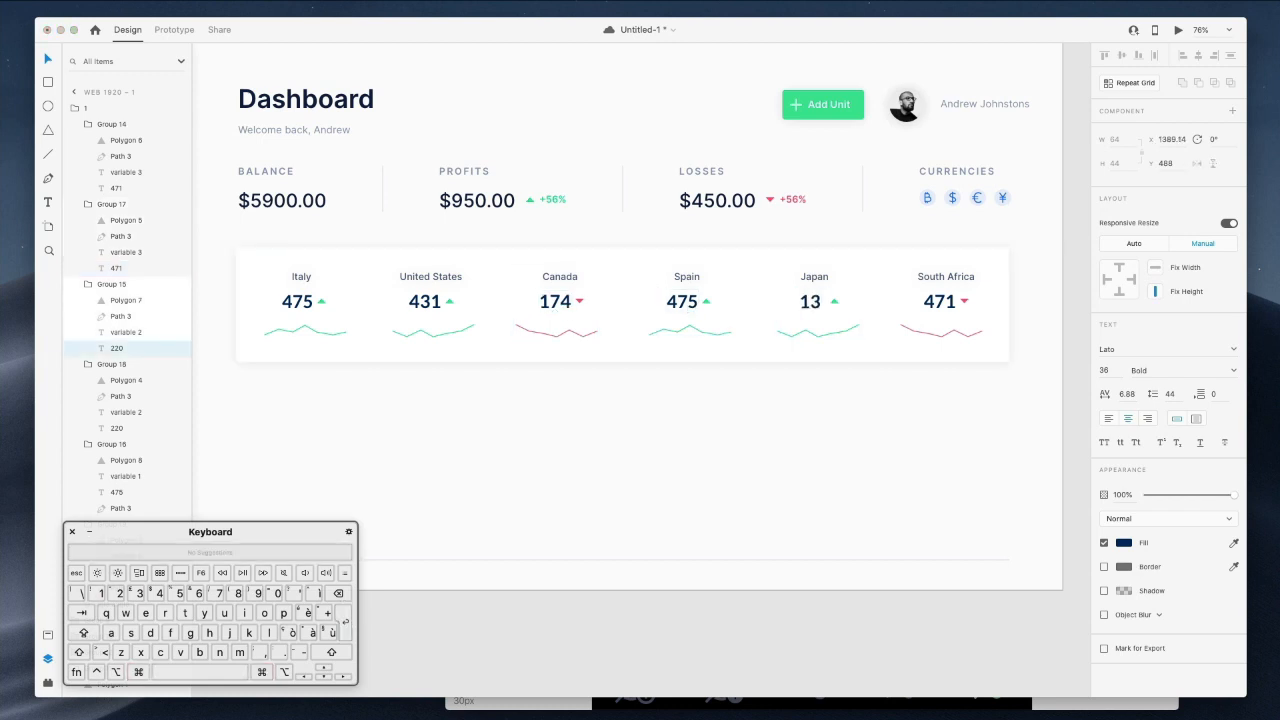
left_click(1032, 314)
left_click(1035, 310)
scroll(1035, 310, "up", 1)
scroll(1035, 310, "down", 1)
scroll(1034, 310, "down", 1)
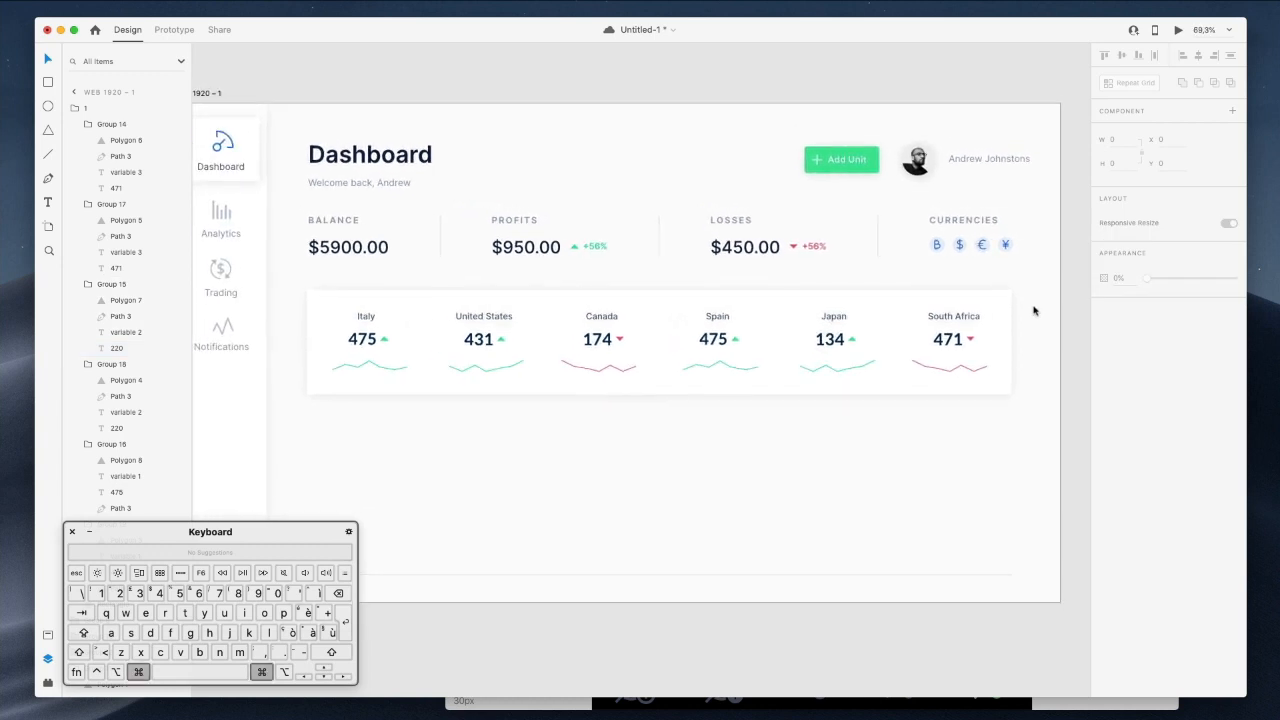
scroll(449, 309, "down", 3)
scroll(531, 388, "up", 2)
scroll(531, 388, "left", 1)
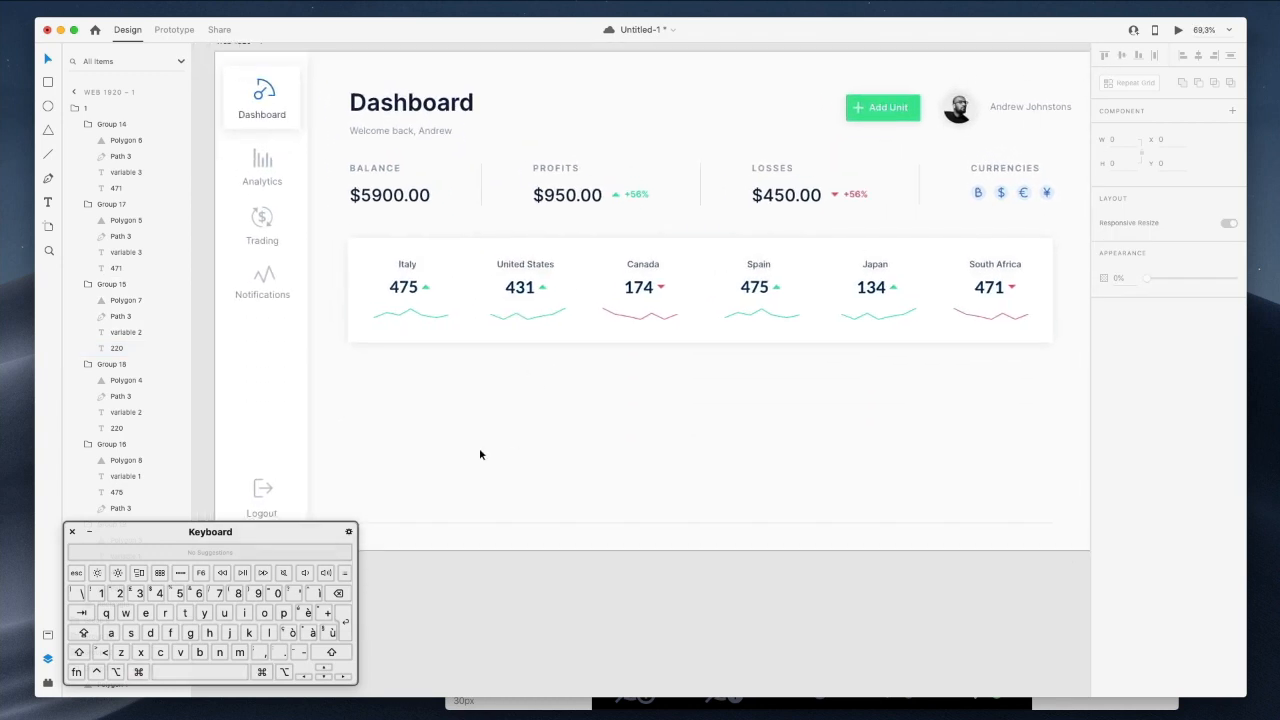
left_click_drag(234, 531, 185, 551)
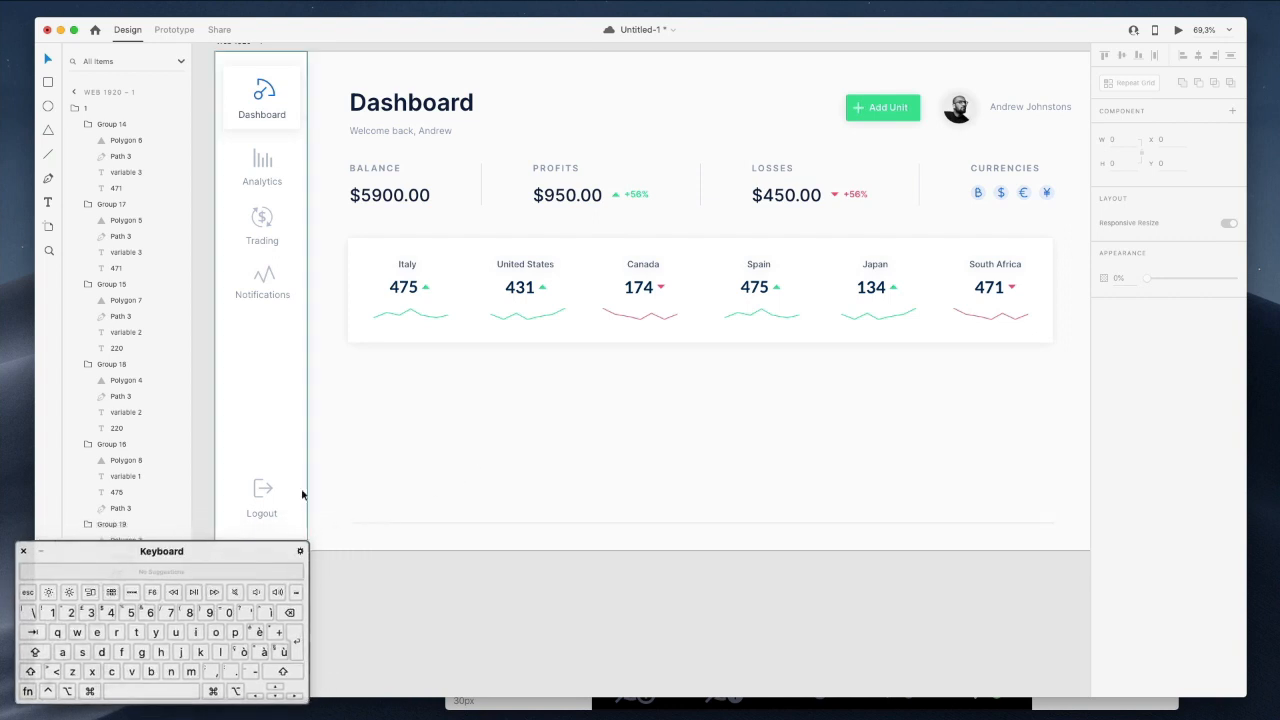
scroll(541, 397, "right", 2)
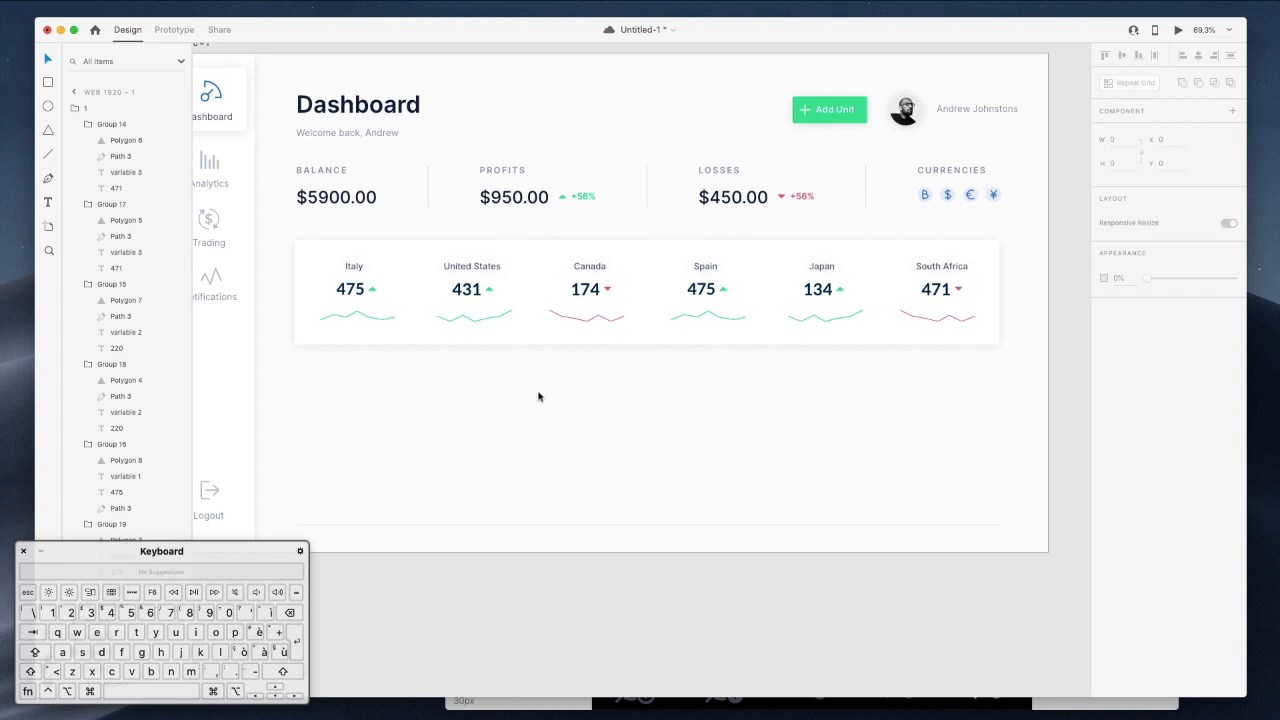
scroll(538, 397, "left", 1)
scroll(512, 477, "right", 1)
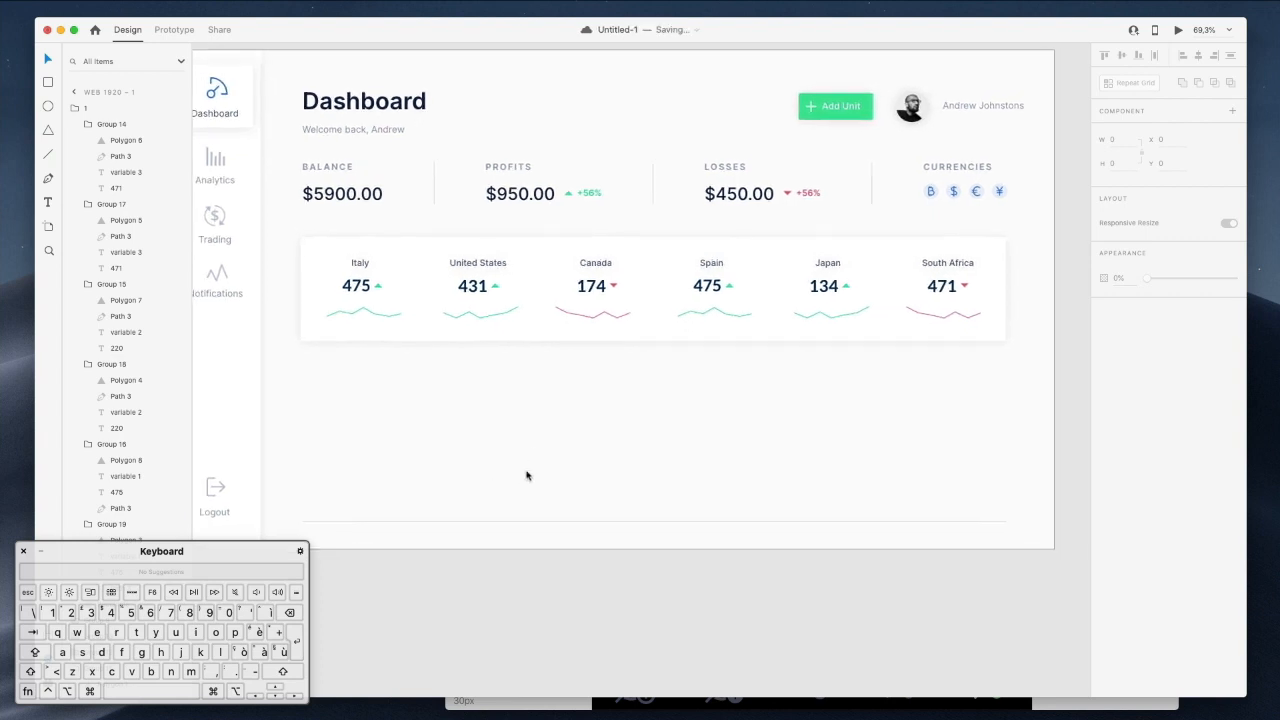
Shorten the bottom divider line to about half width and duplicate it just above.
left_click_drag(761, 503, 789, 550)
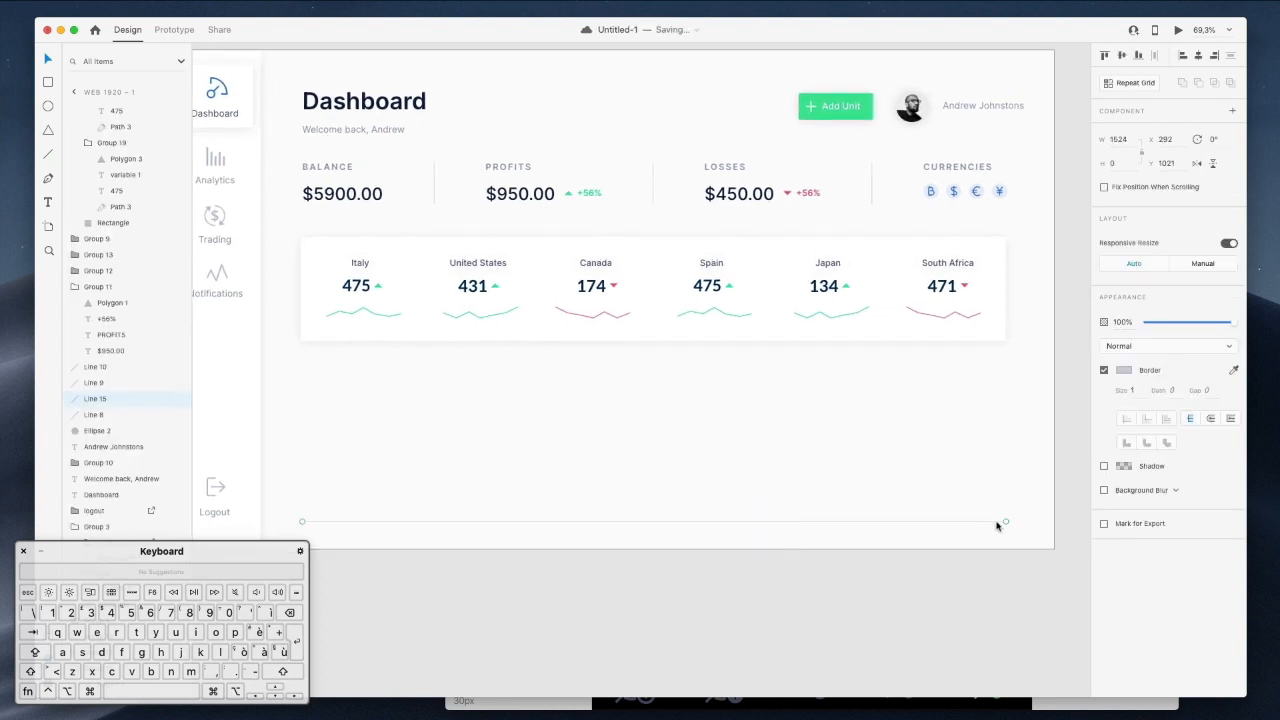
left_click_drag(1004, 522, 658, 522)
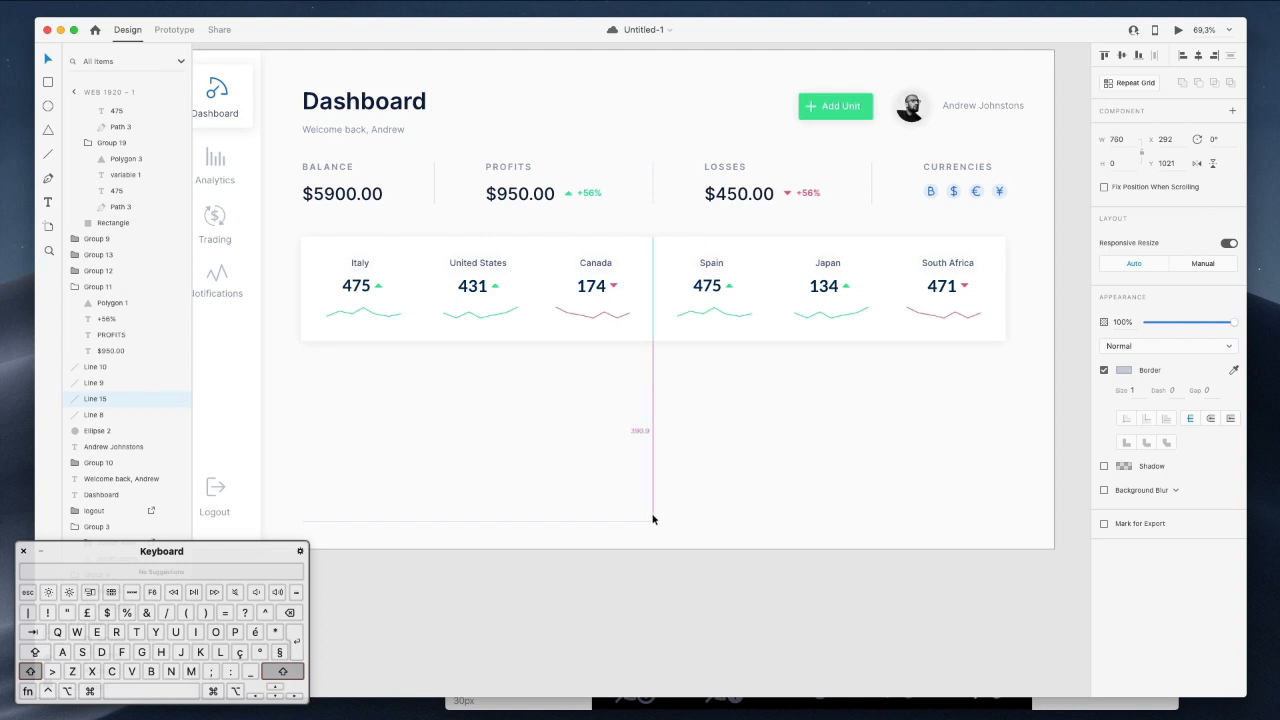
left_click_drag(529, 521, 528, 487)
left_click_drag(498, 446, 609, 545)
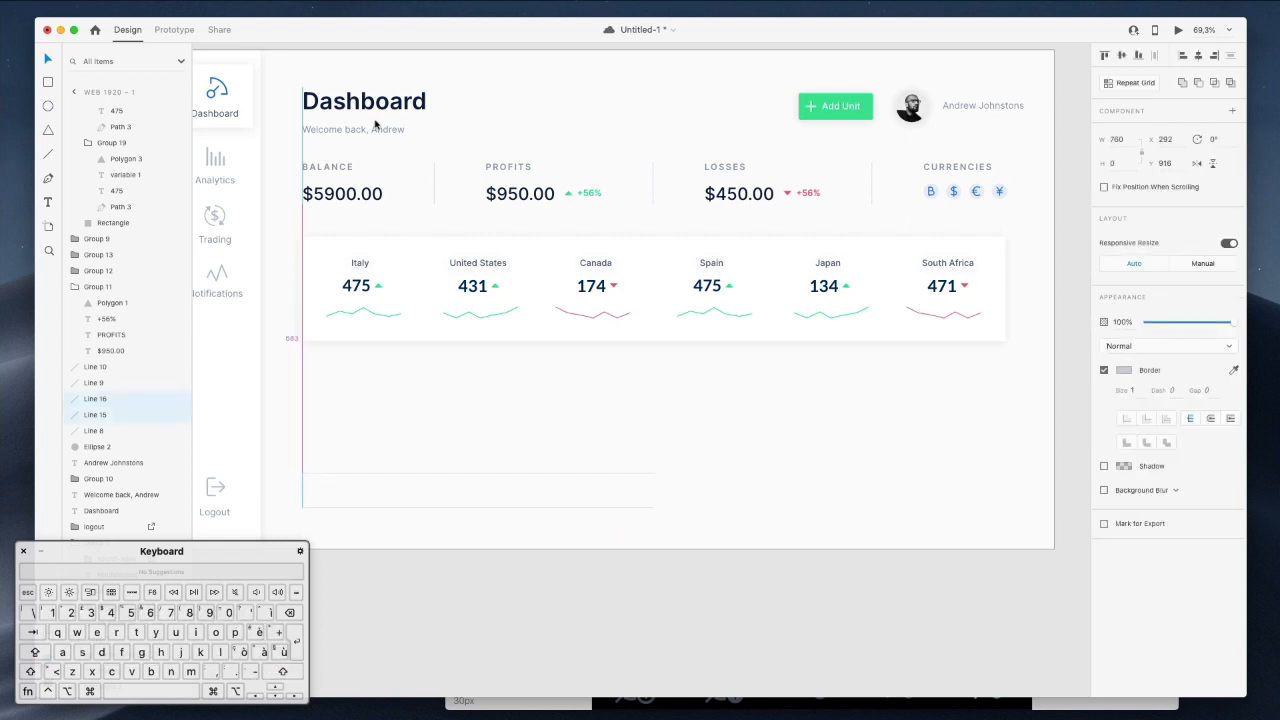
Duplicate the BALANCE group below the country cards, drop its label, and retype it 'Team Members'.
left_click(328, 175)
left_click_drag(328, 175, 344, 381)
left_click(342, 368, "super")
key("BackSpace")
double_click(345, 378)
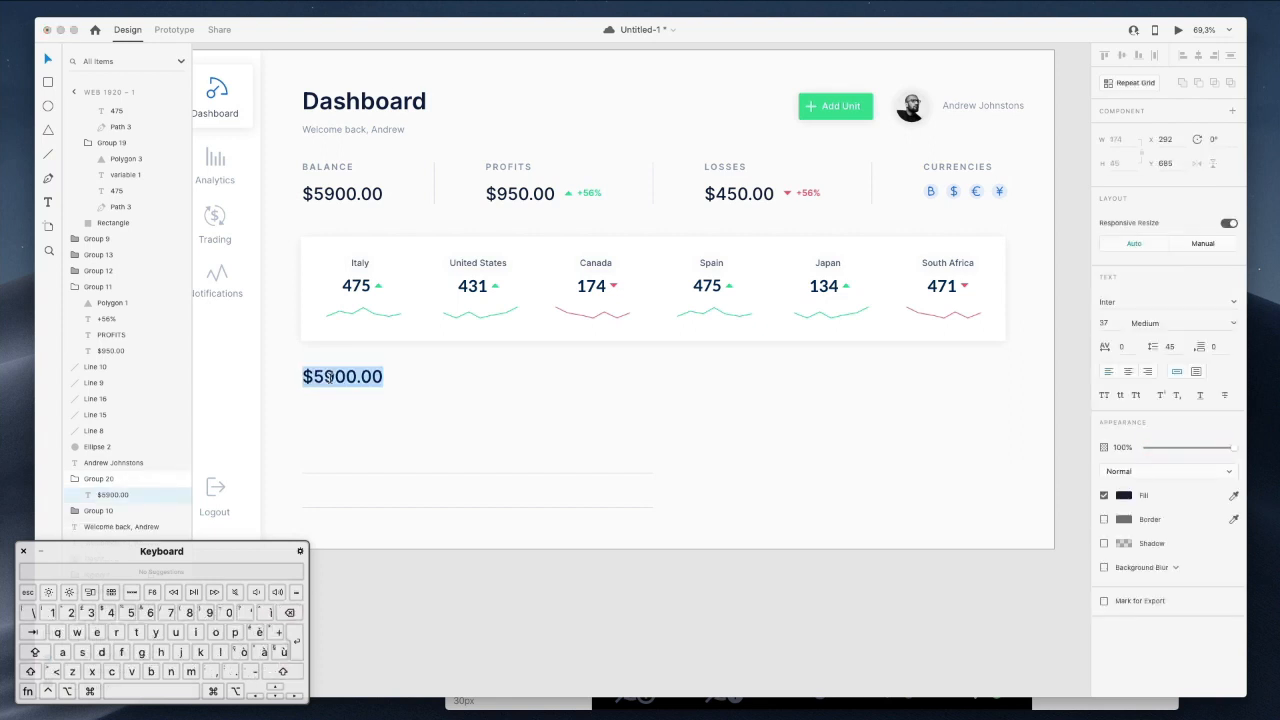
type("T")
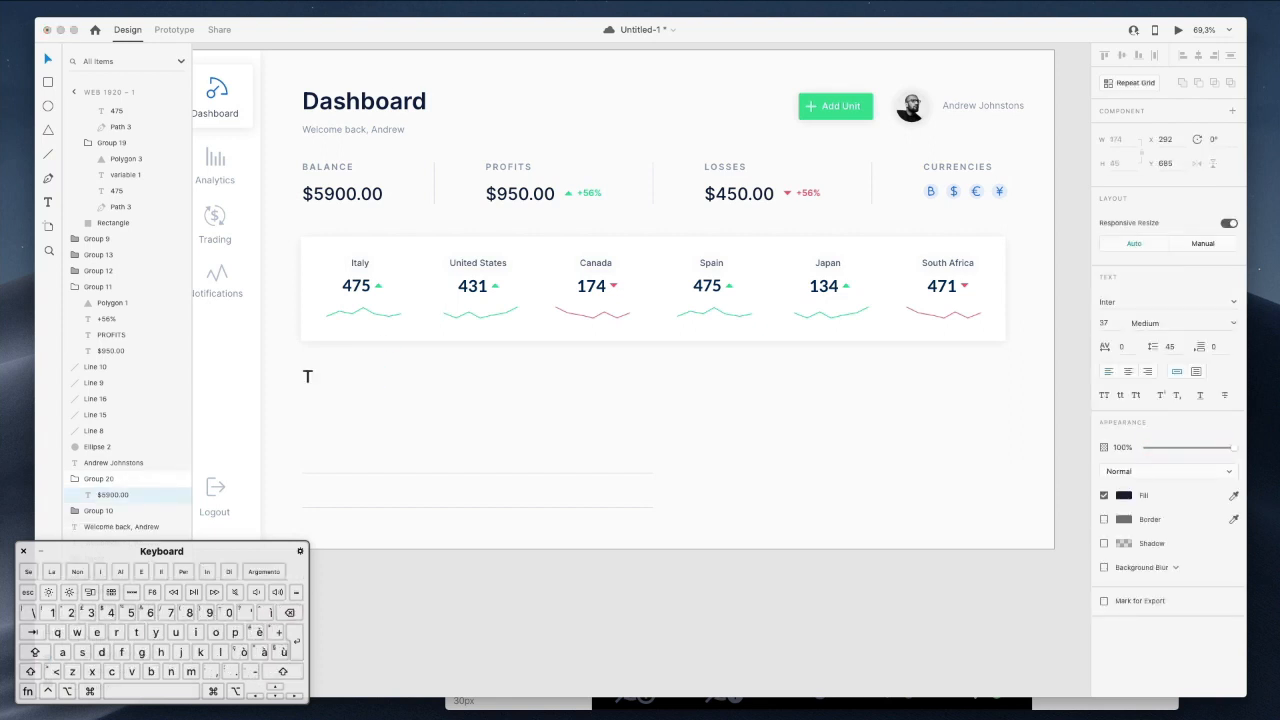
type("eam Members")
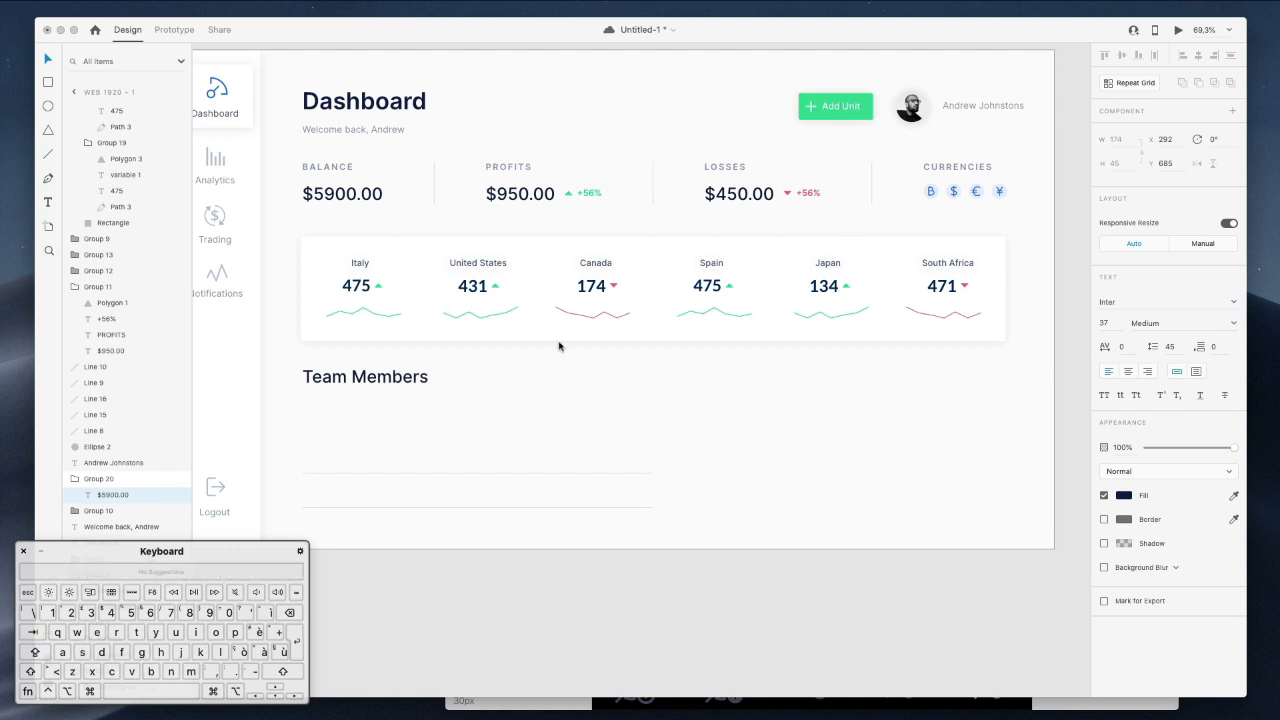
key("Escape")
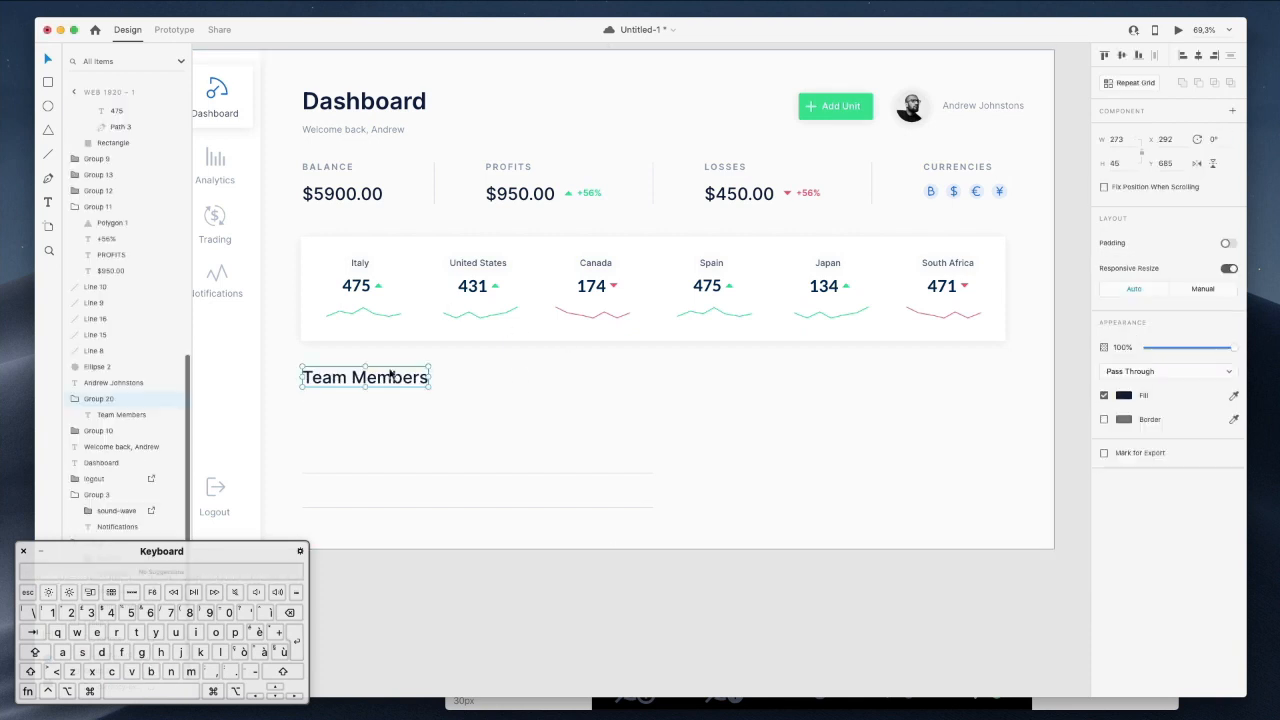
Move both divider lines up closer to the Team Members heading.
left_click_drag(371, 463, 481, 545)
key("shift+Up")
key("shift+Up")
key("shift+Up")
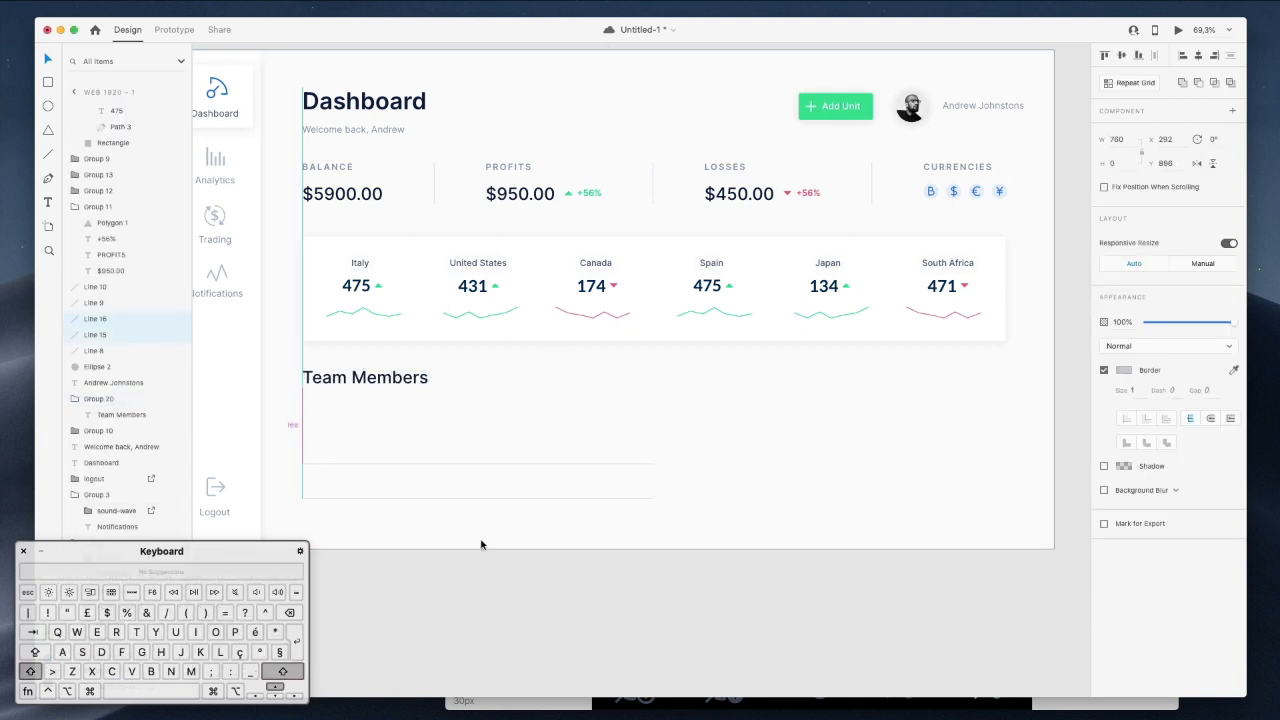
key("shift+Up")
key("shift+Up")
key("shift+Up")
key("shift+Up")
key("shift+Up")
key("shift+Up")
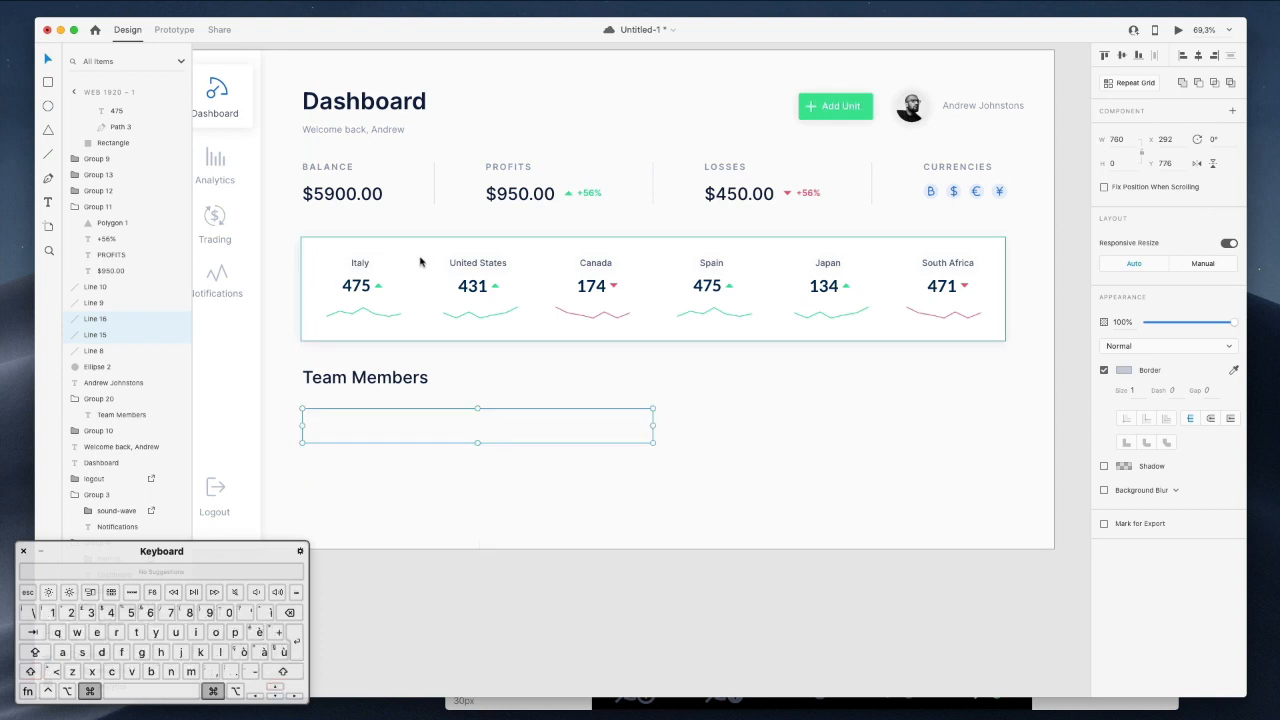
Paste a copy of the cards' white rectangle and shrink it to a slim bar of about 770×75.
scroll(699, 449, "up", 2)
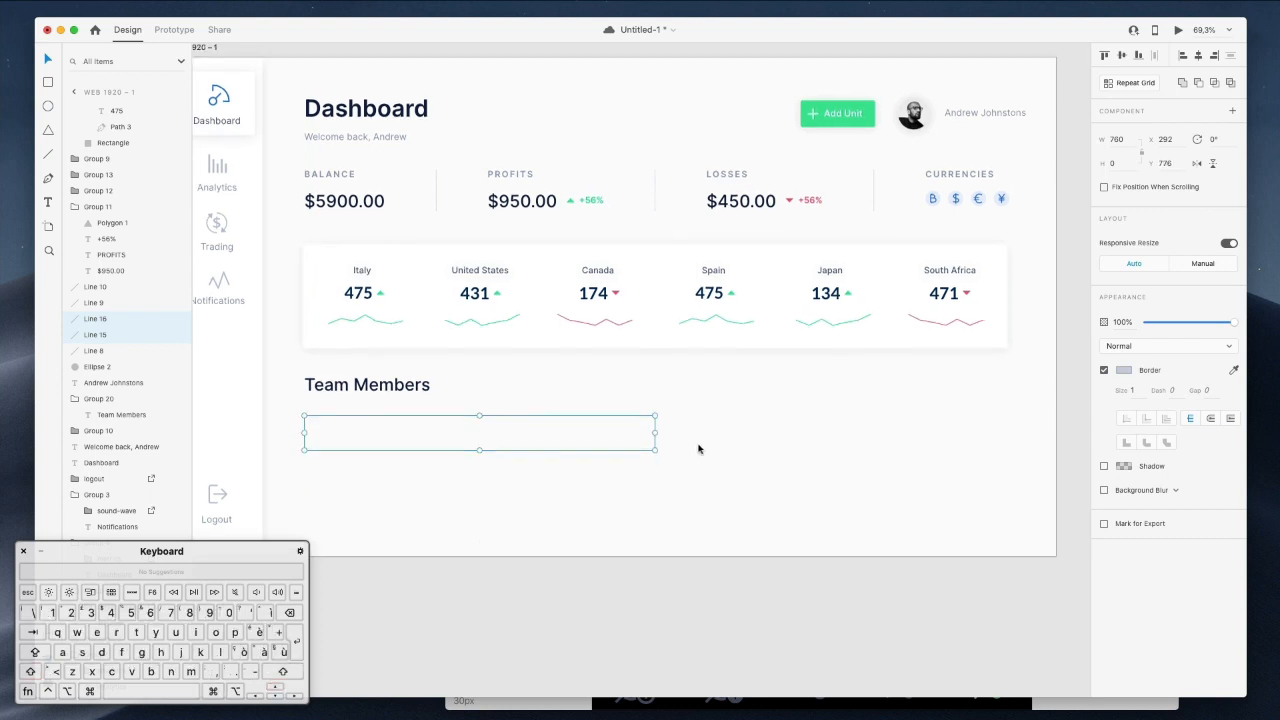
scroll(699, 449, "left", 1)
scroll(699, 449, "down", 1)
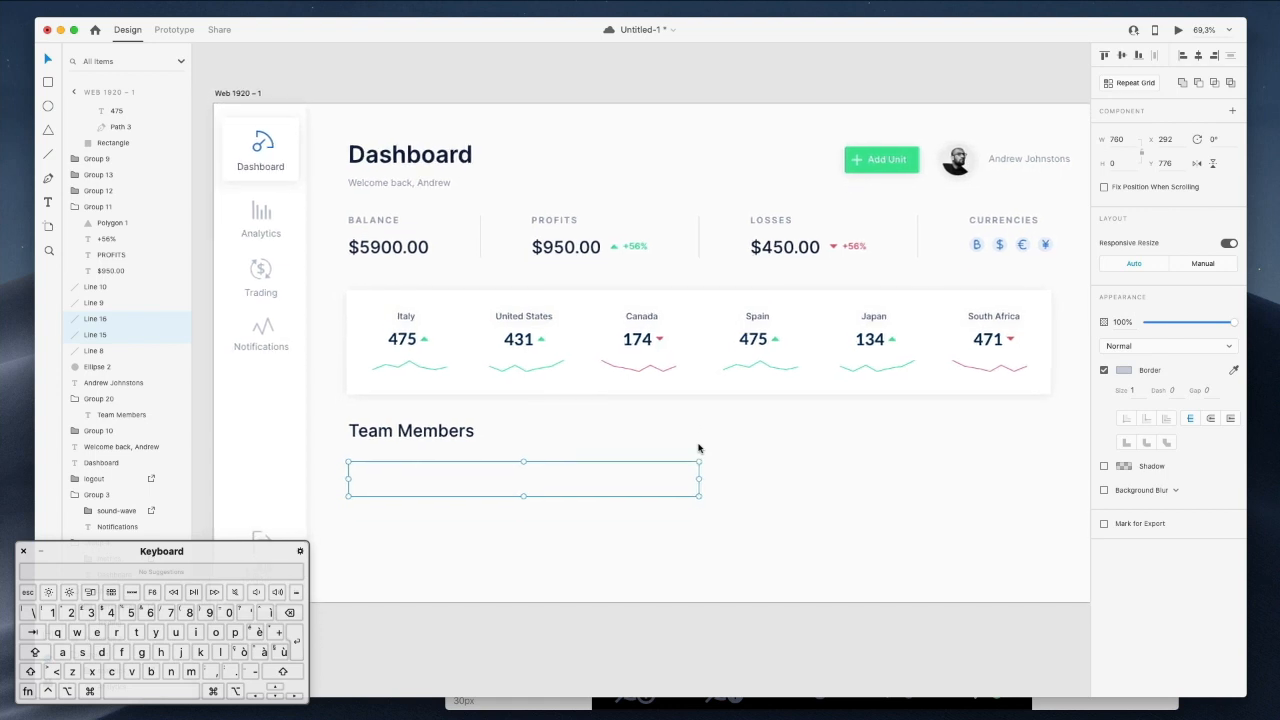
left_click(892, 429)
left_click(464, 303, "super")
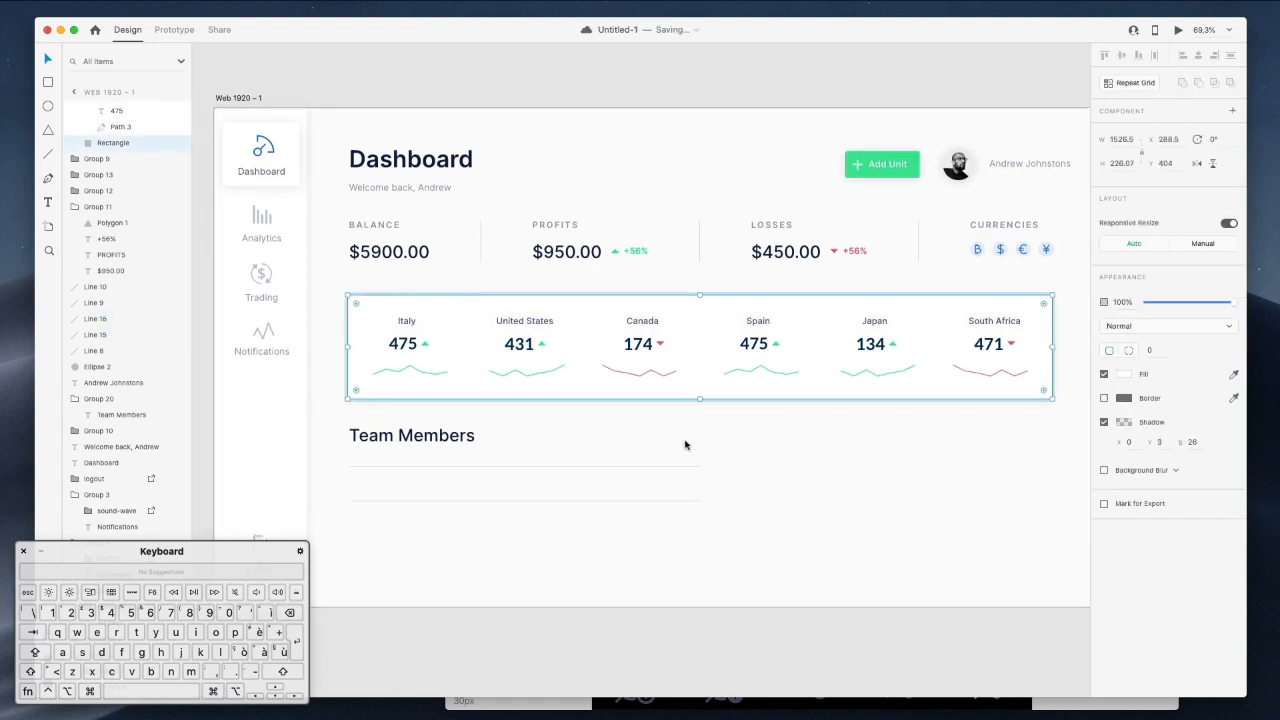
scroll(686, 445, "down", 5)
left_click(722, 385)
key("super+v")
left_click_drag(556, 198, 554, 340)
left_click_drag(1049, 401, 701, 331)
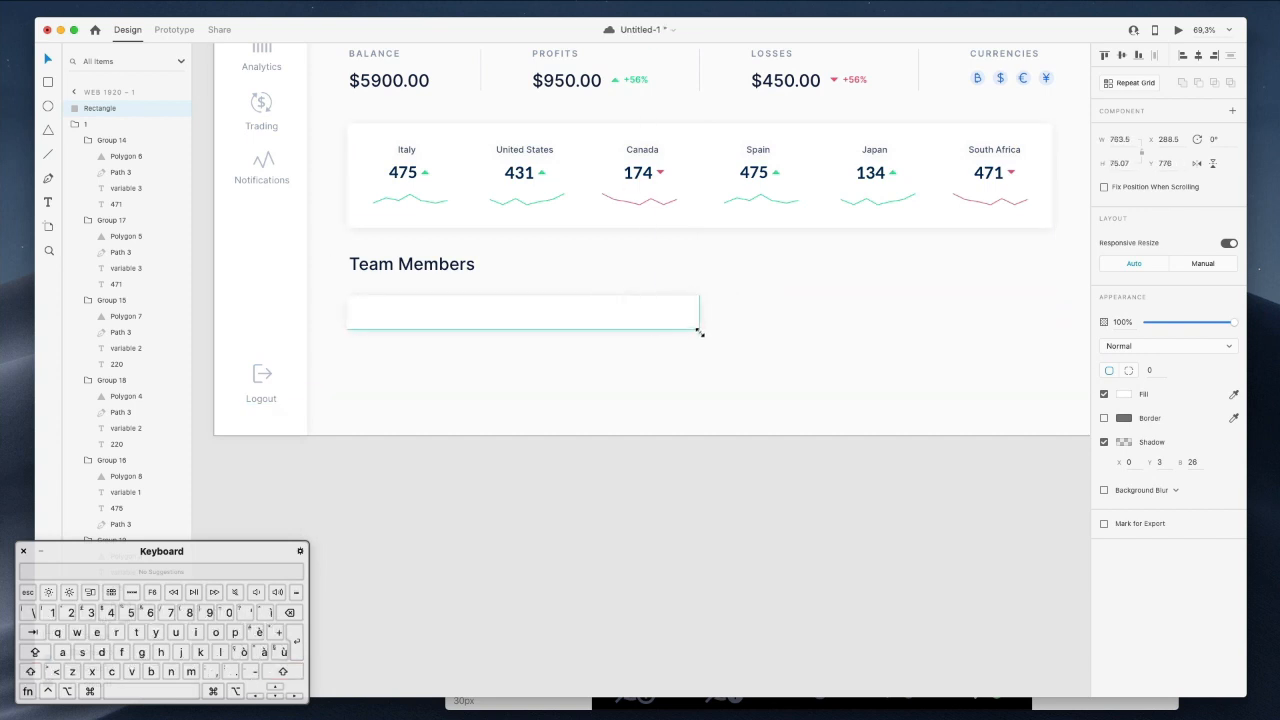
left_click(740, 271)
Move the white bar lower, undoing an accidental artboard move.
left_click_drag(723, 289, 658, 357)
key("super+z")
left_click(677, 479)
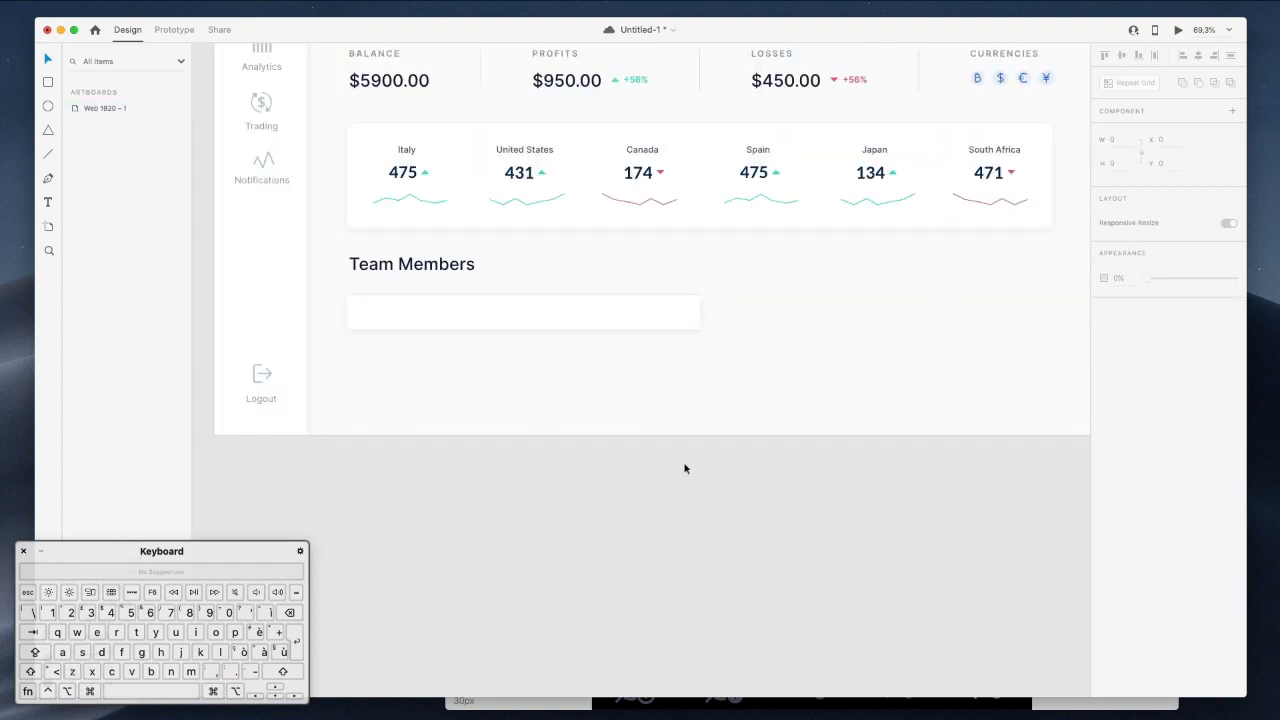
left_click_drag(672, 318, 673, 373)
Delete both divider lines and place the white bar just under Team Members.
left_click(675, 328, "super")
left_click(673, 296, "shift+super")
key("Delete")
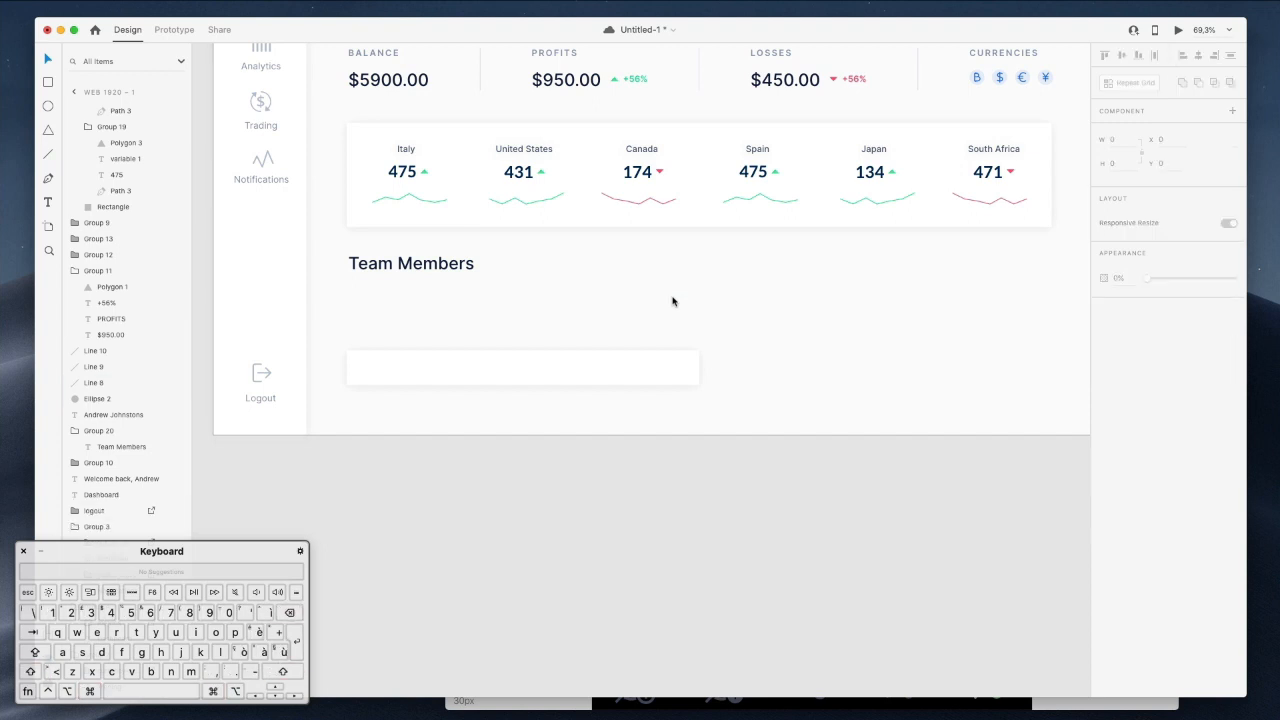
left_click_drag(490, 358, 484, 300)
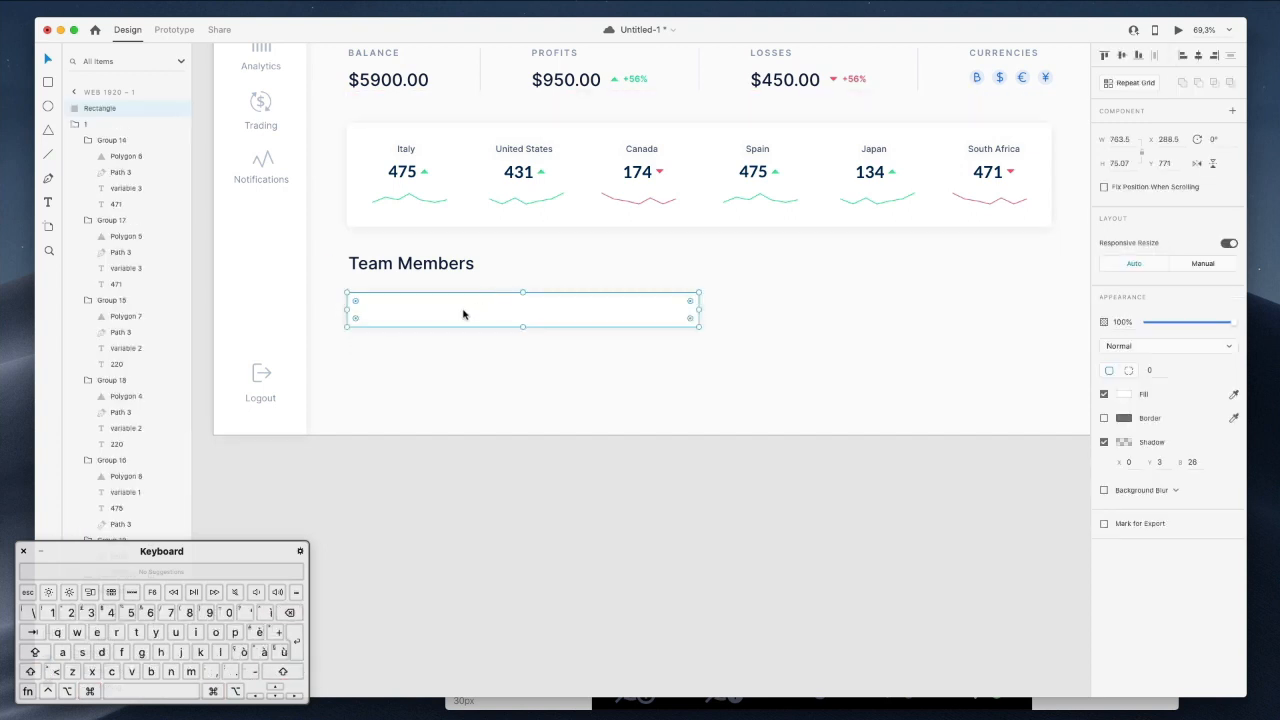
left_click(824, 500)
scroll(824, 500, "up", 3)
scroll(824, 500, "right", 1)
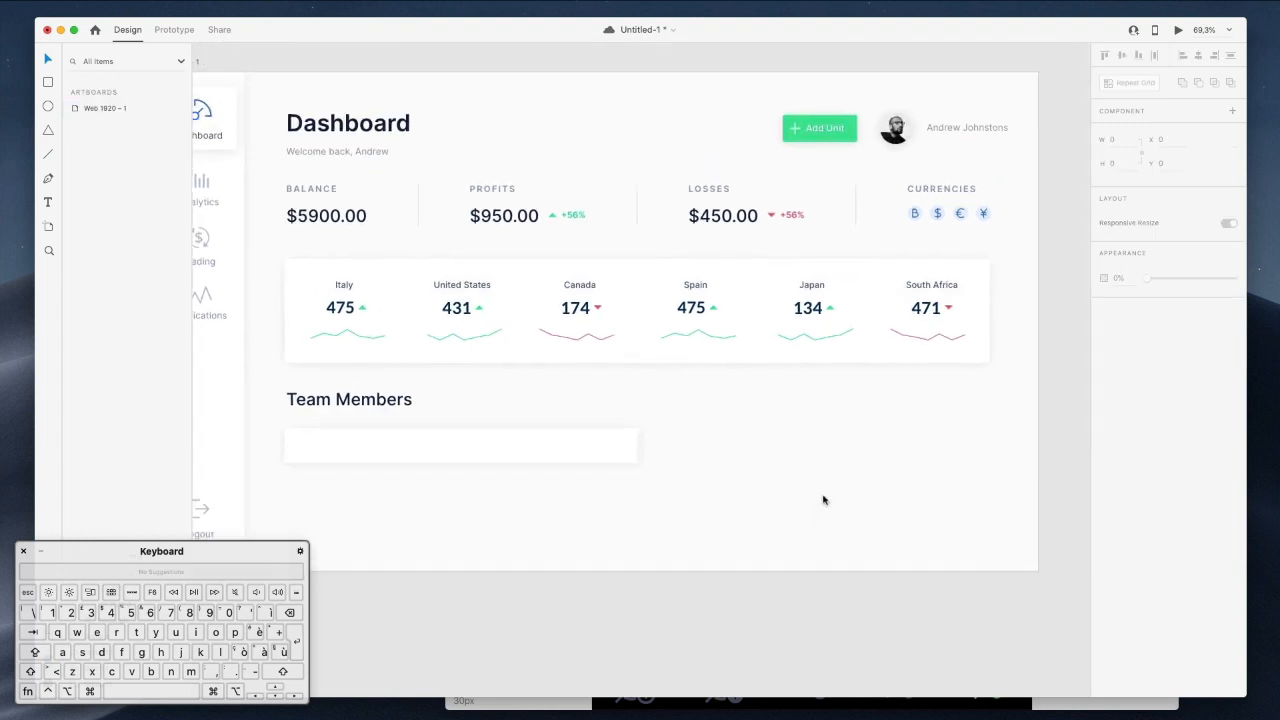
Paste the header's profile avatar into the team card at its left end.
left_click(896, 129, "super")
scroll(566, 303, "down", 3)
scroll(566, 303, "left", 1)
scroll(362, 282, "up", 1)
scroll(362, 282, "up", 5)
key("super+v")
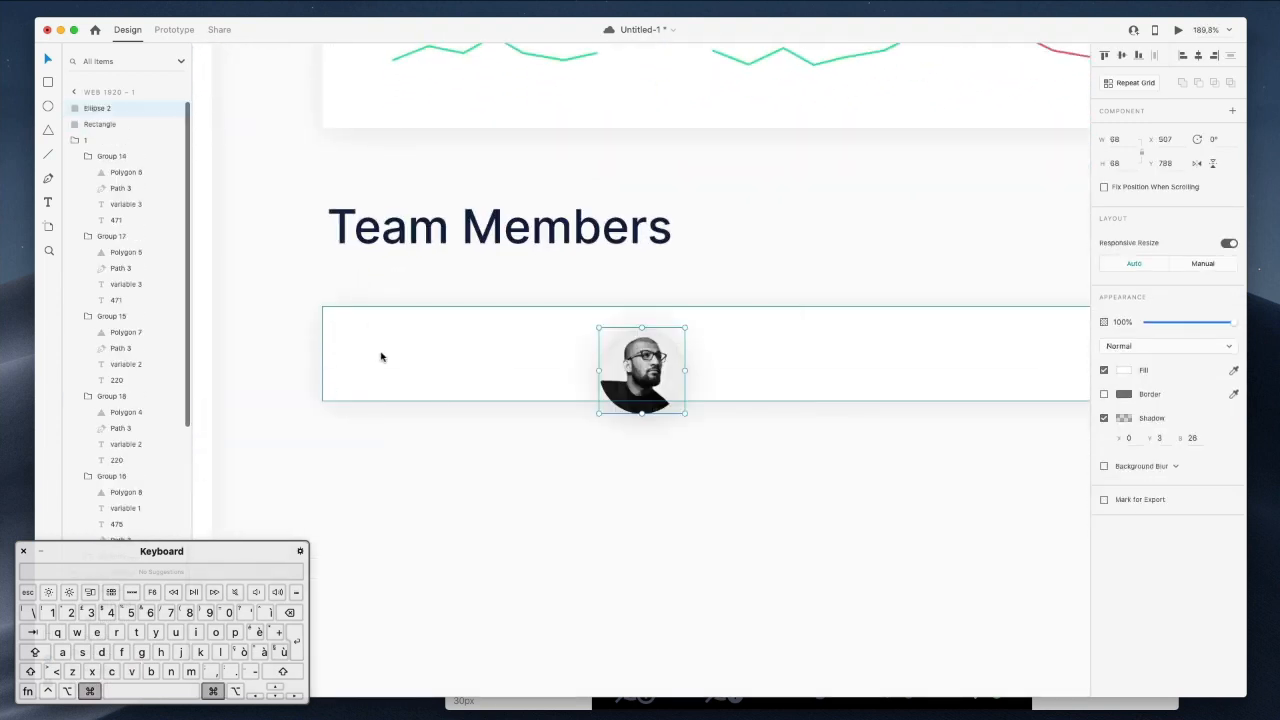
left_click_drag(670, 383, 407, 384)
Move the welcome-back text beside the avatar and retype it as the team member's name.
scroll(408, 390, "down", 4)
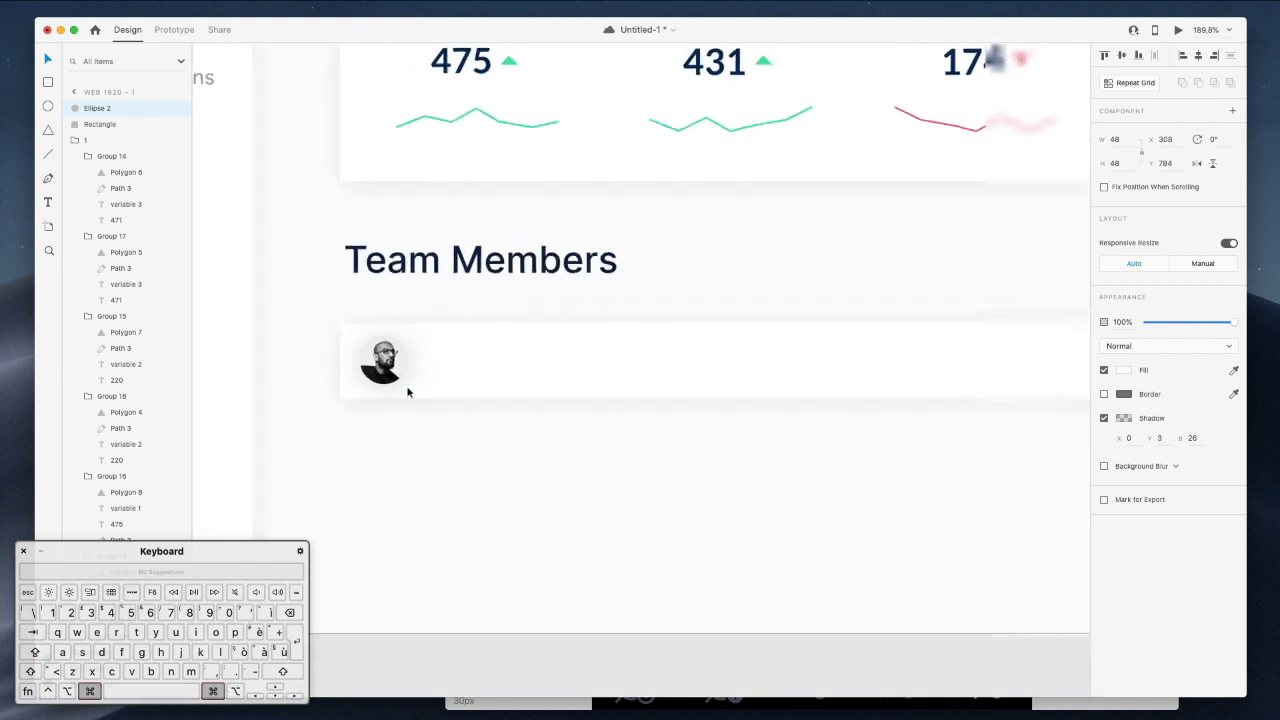
scroll(407, 392, "down", 3)
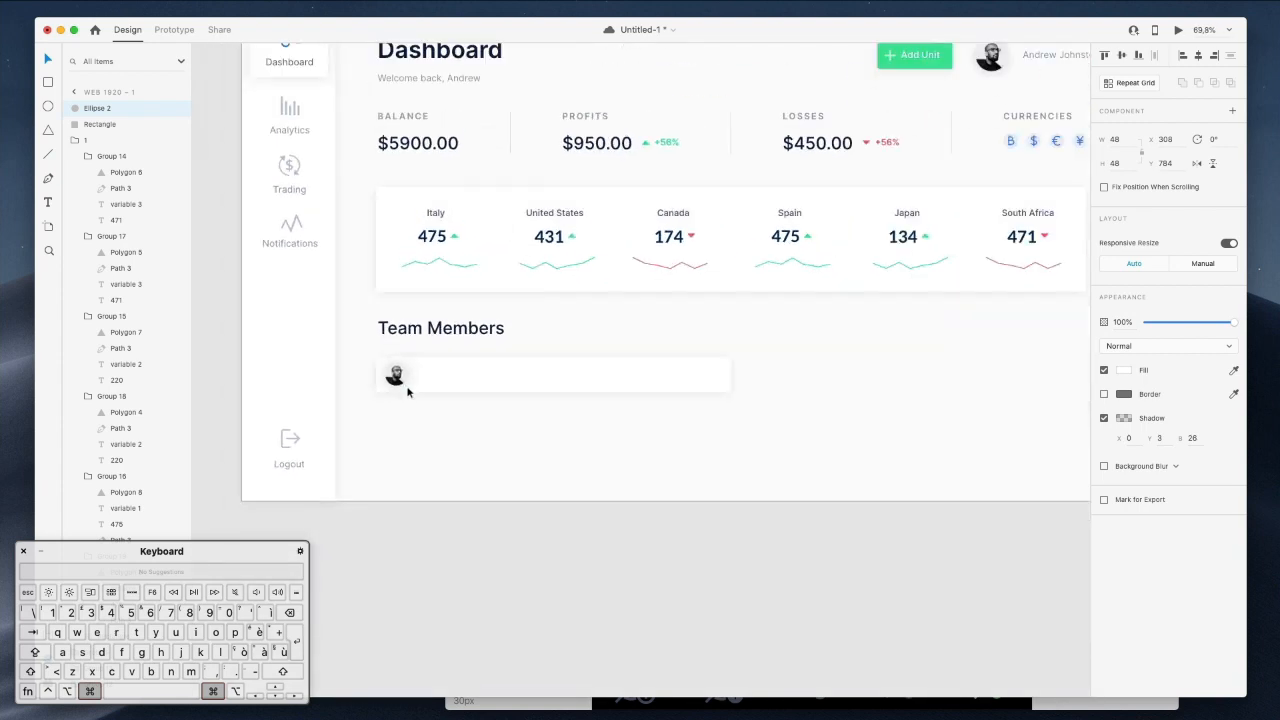
left_click(436, 82)
scroll(458, 374, "up", 4)
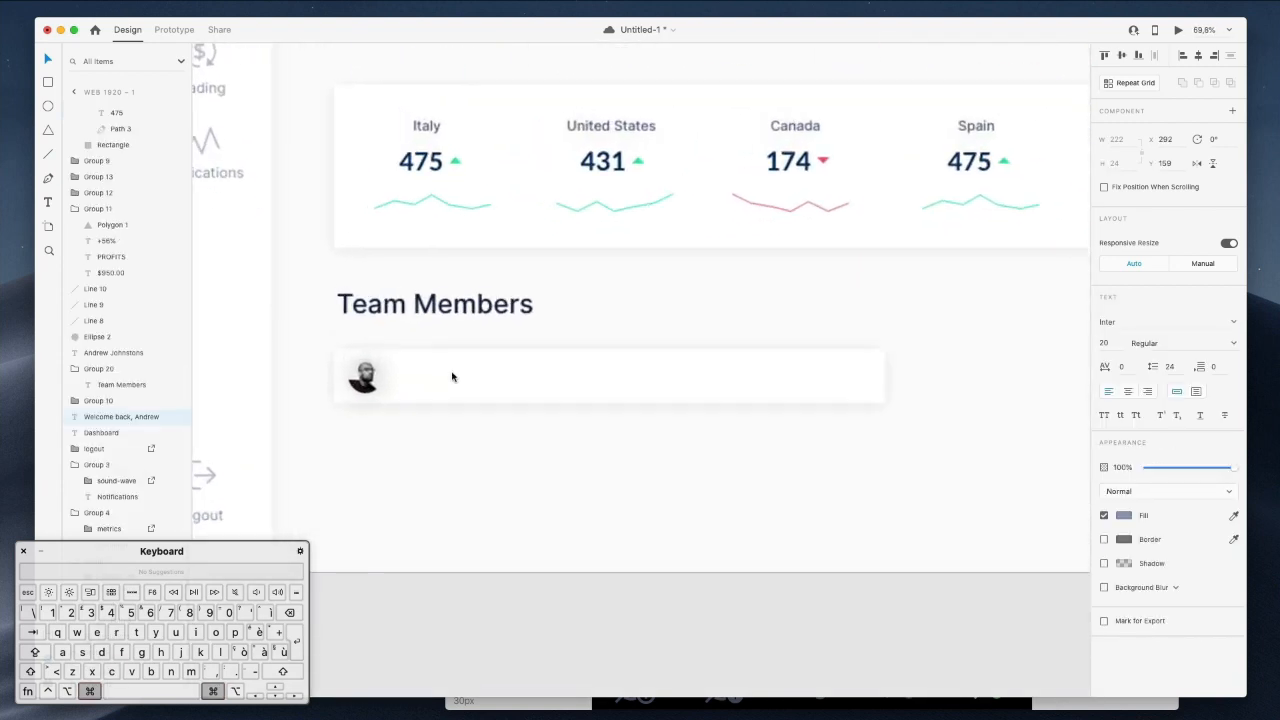
scroll(452, 377, "up", 5)
key("super+x")
key("super+v")
left_click_drag(600, 372, 458, 378)
double_click(458, 378)
key("super+a")
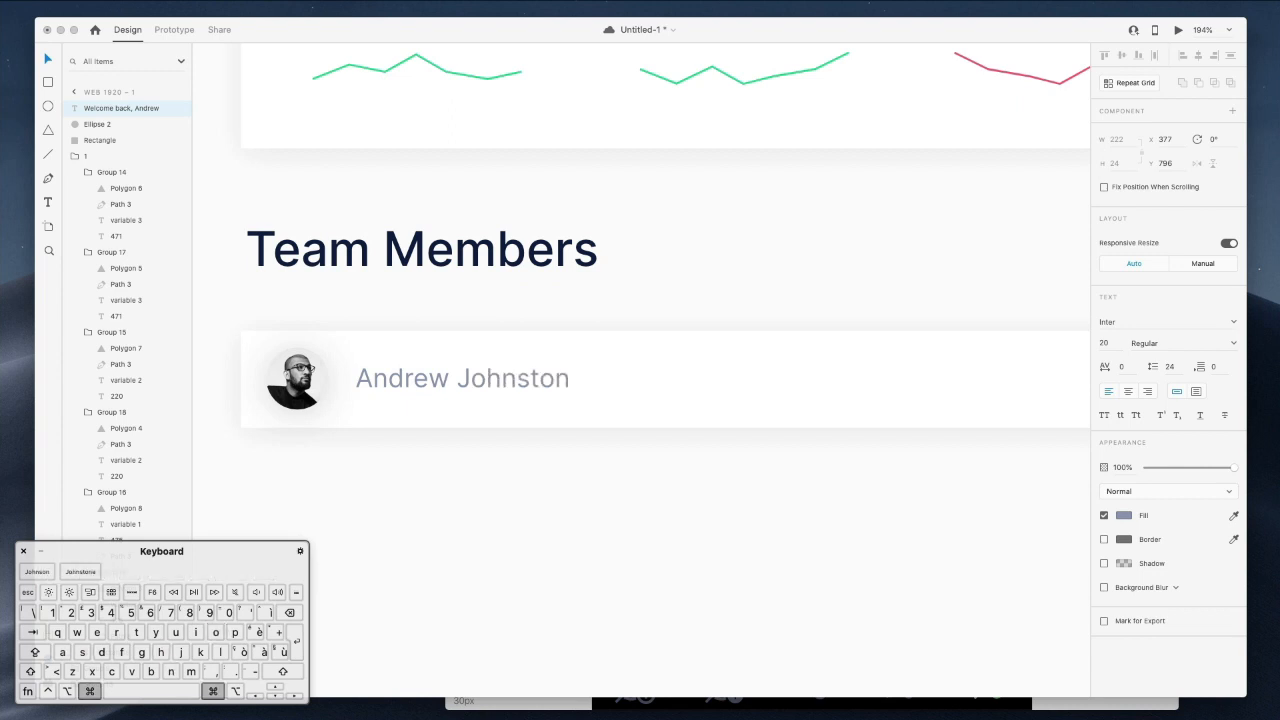
key("Escape")
Duplicate the name text toward the card's right and retype it 'Top Trader'.
scroll(746, 271, "down", 5)
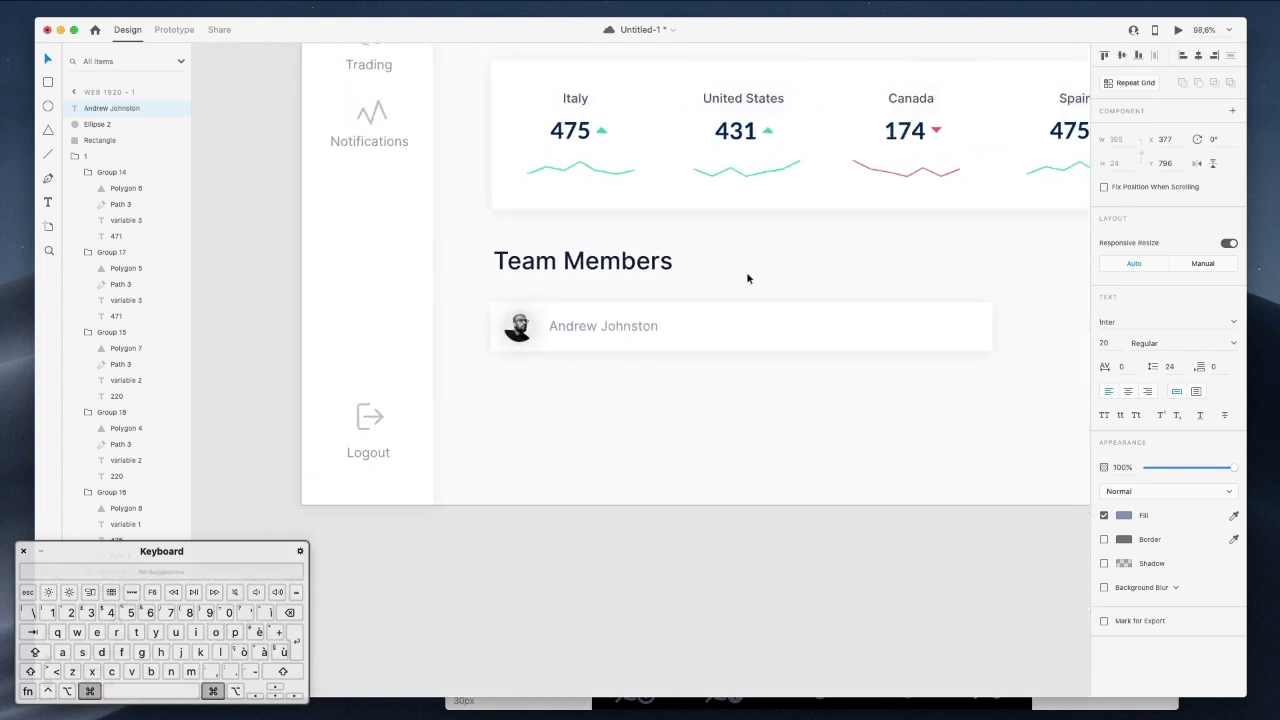
left_click_drag(480, 386, 759, 391, "alt")
double_click(759, 391)
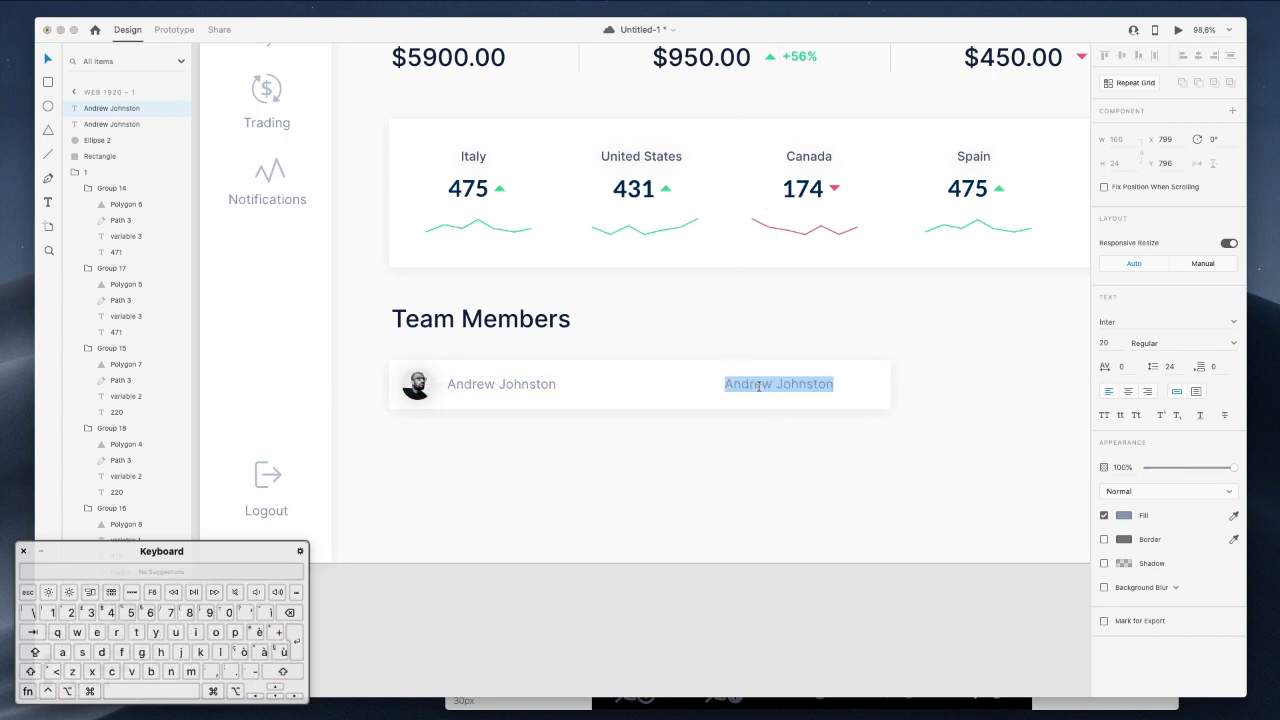
type("T")
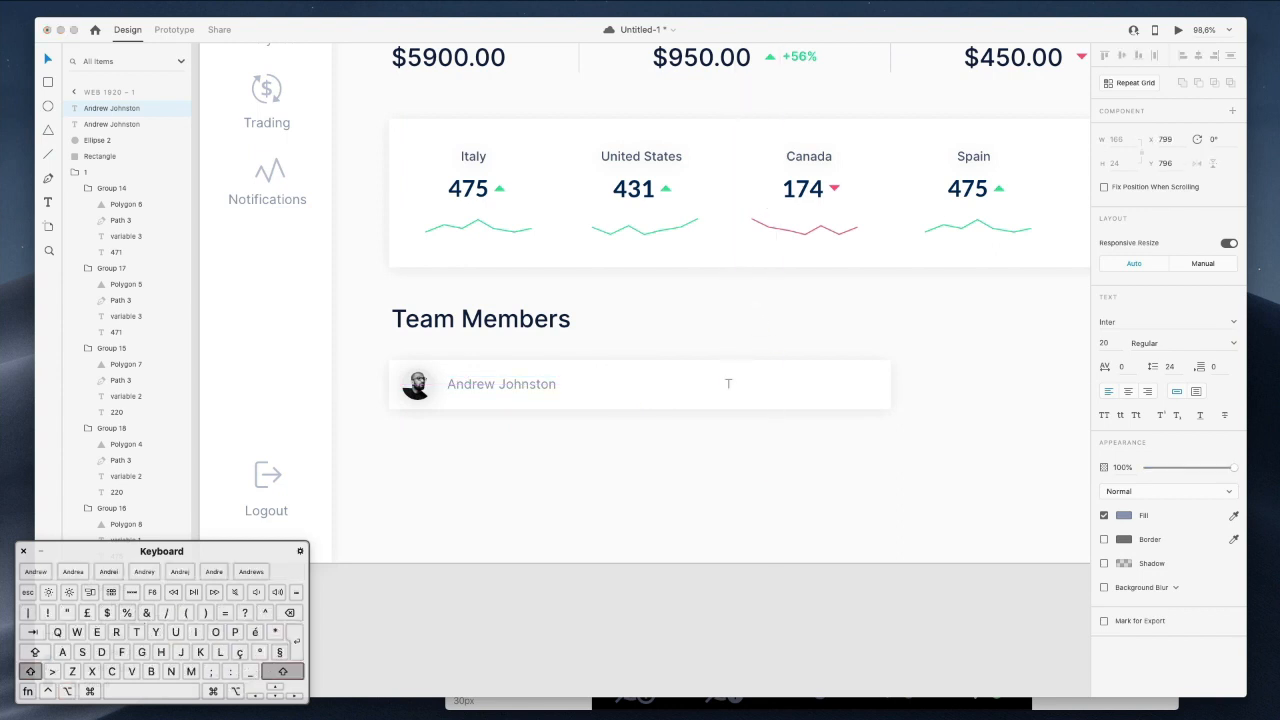
type("op Trader")
Duplicate the card background into a 134.5 × 47.07 box behind the right-shifted Top Trader label.
left_click(870, 398)
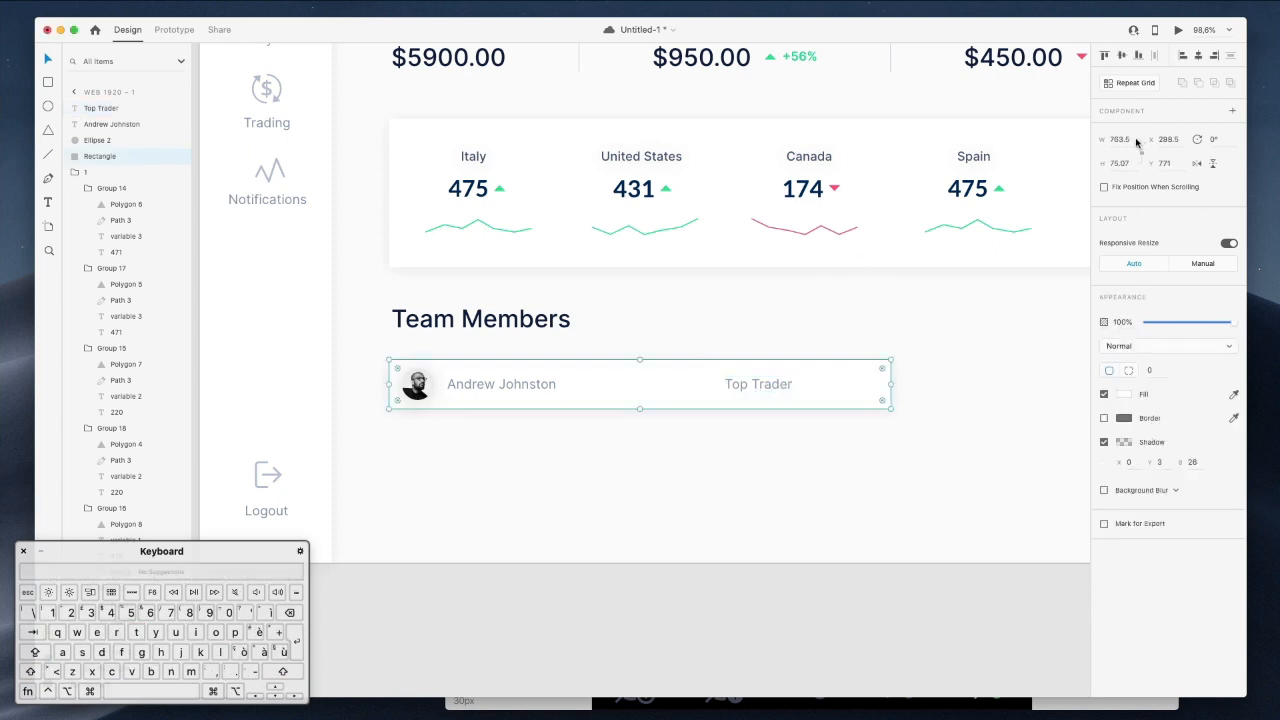
left_click_drag(757, 385, 797, 368)
left_click(878, 376, "super")
key("super+d")
left_click_drag(488, 390, 773, 385)
left_click_drag(117, 137, 110, 110)
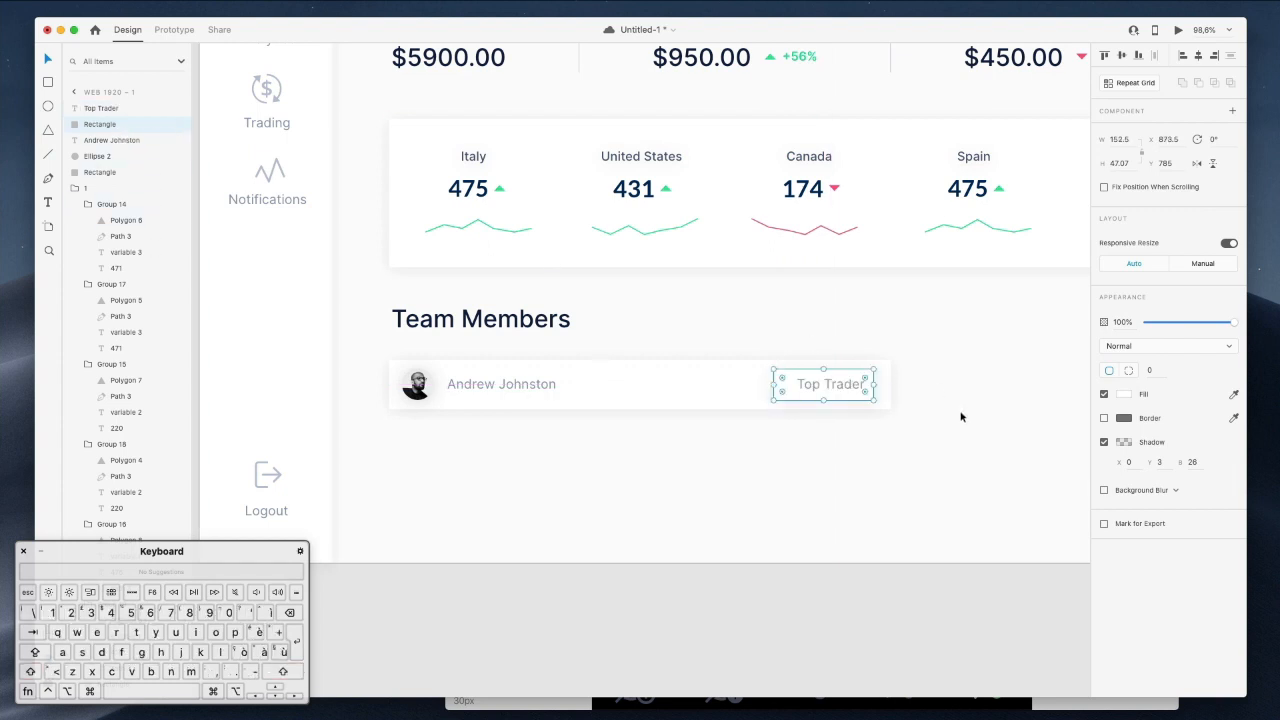
scroll(870, 392, "up", 4)
scroll(852, 392, "up", 2)
left_click_drag(666, 378, 691, 378)
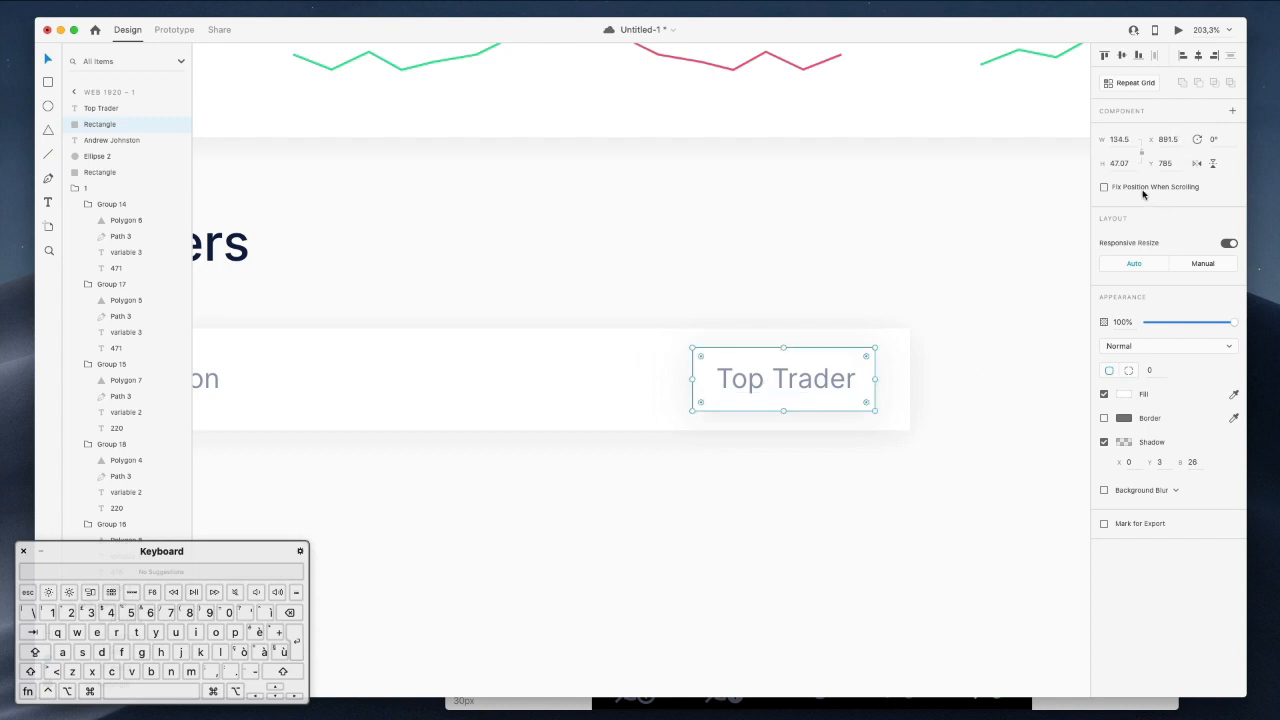
Give the Top Trader box corner radius 100 and Spain's green fill at 10% opacity.
left_click(1149, 370)
key("shift+Up")
key("shift+Up")
key("shift+Up")
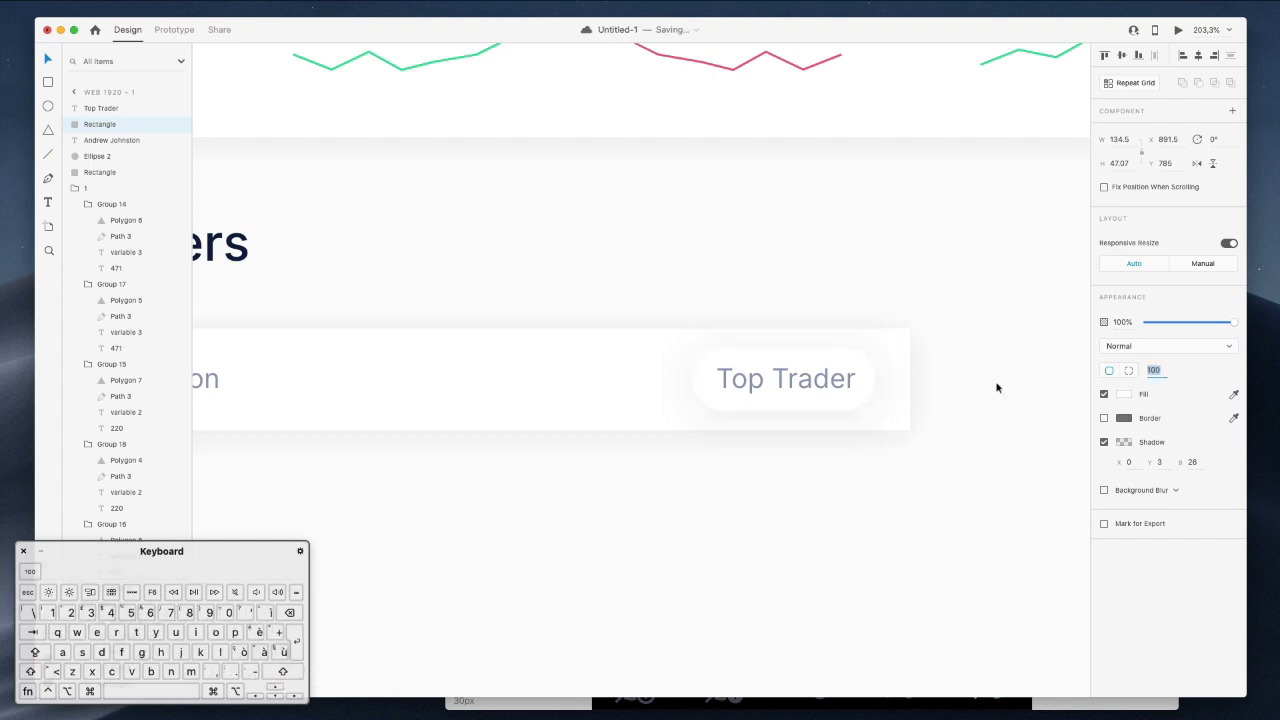
scroll(771, 374, "down", 3)
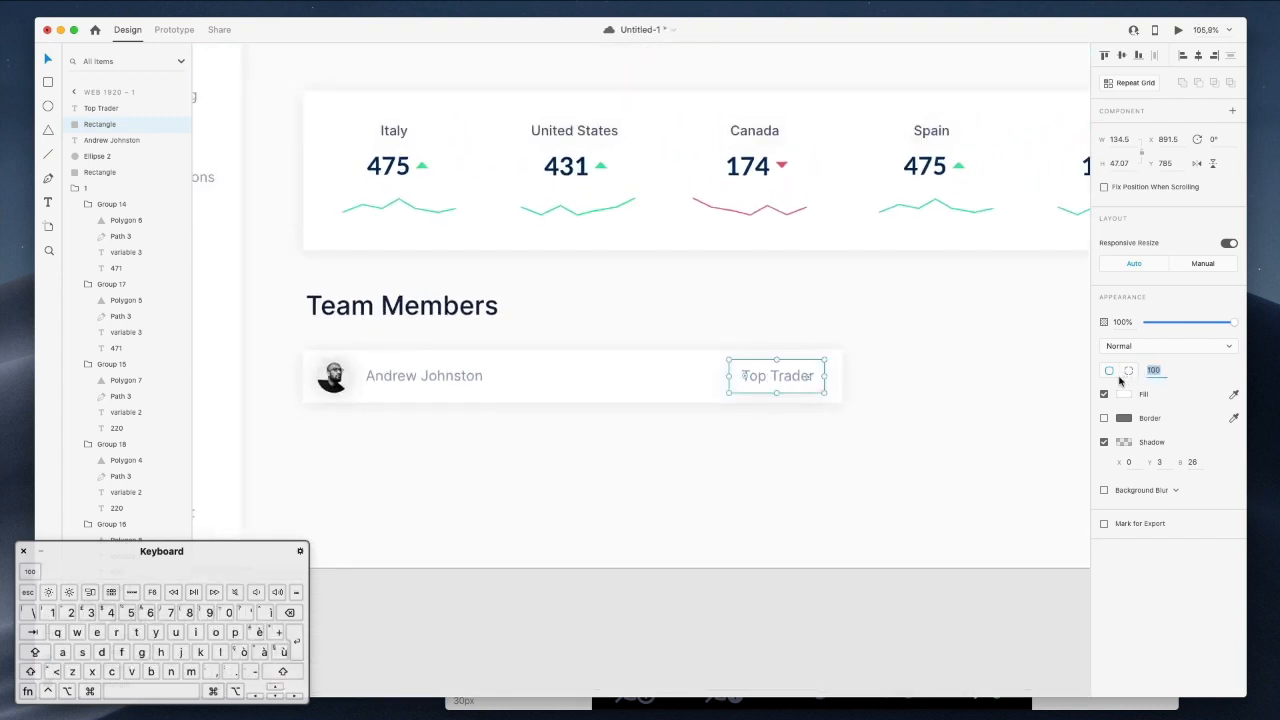
left_click(1122, 396)
left_click(1095, 447)
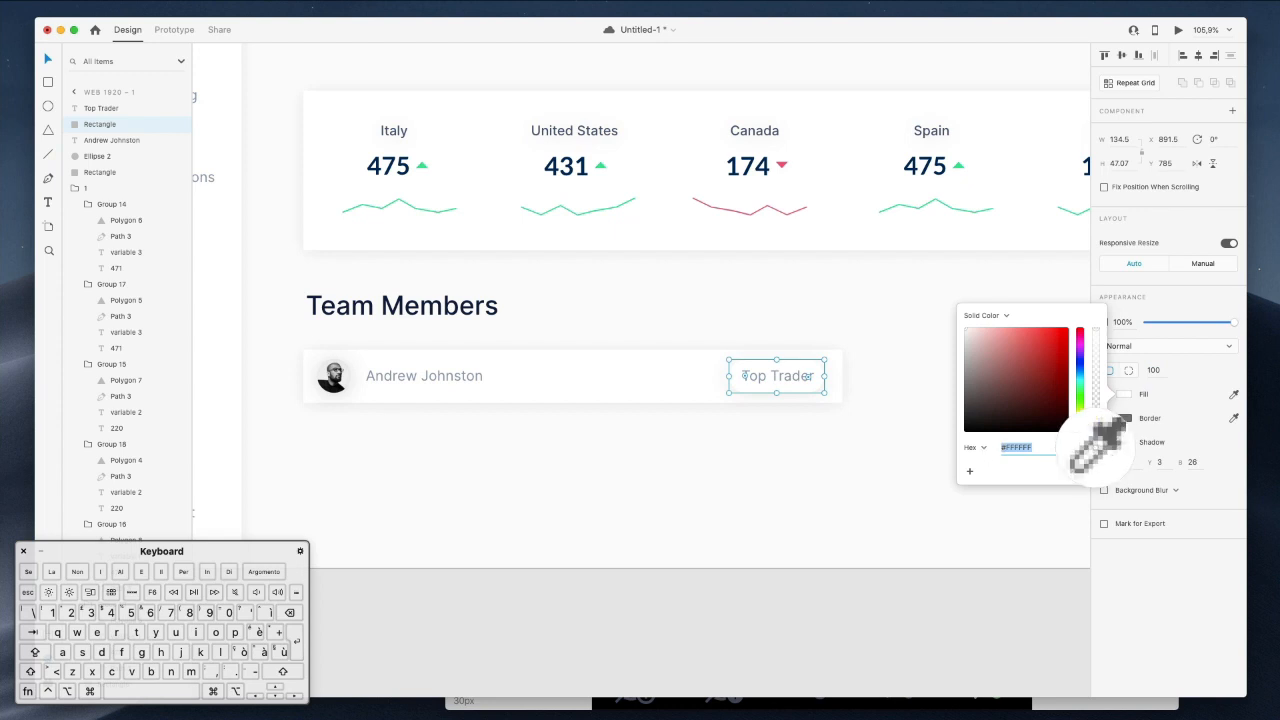
left_click(955, 165)
key("Escape")
key("1")
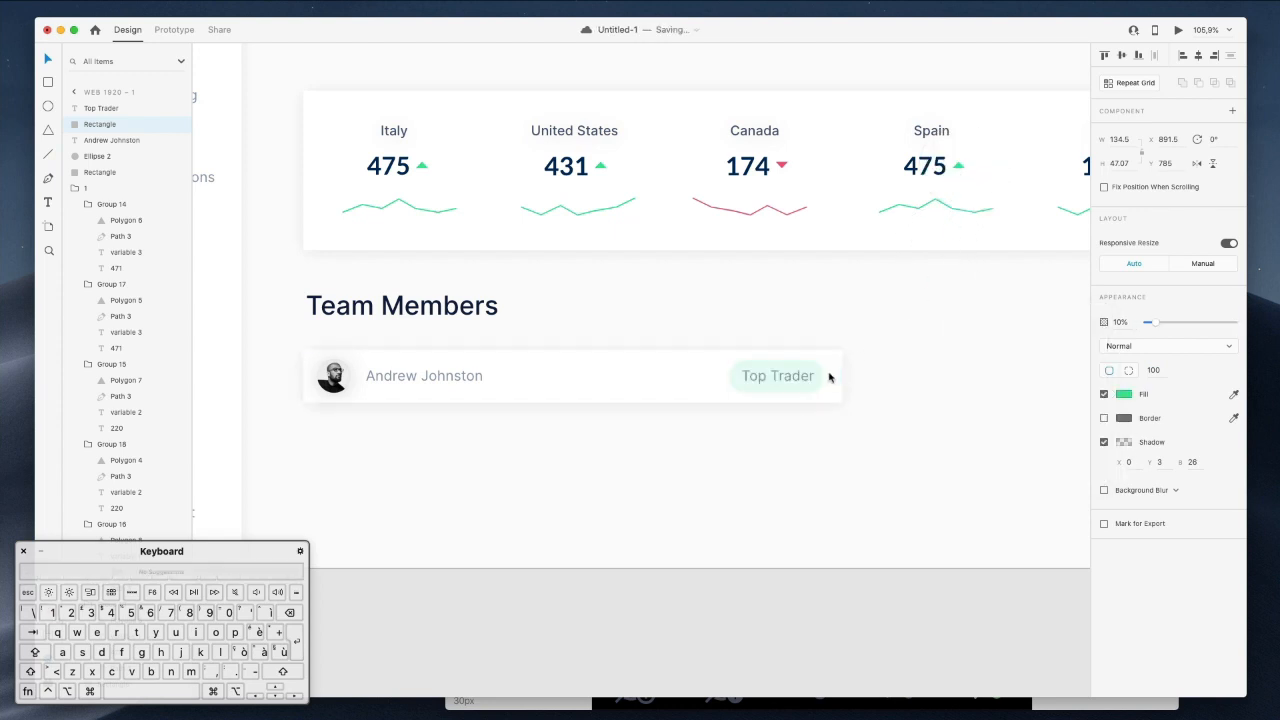
left_click(793, 379)
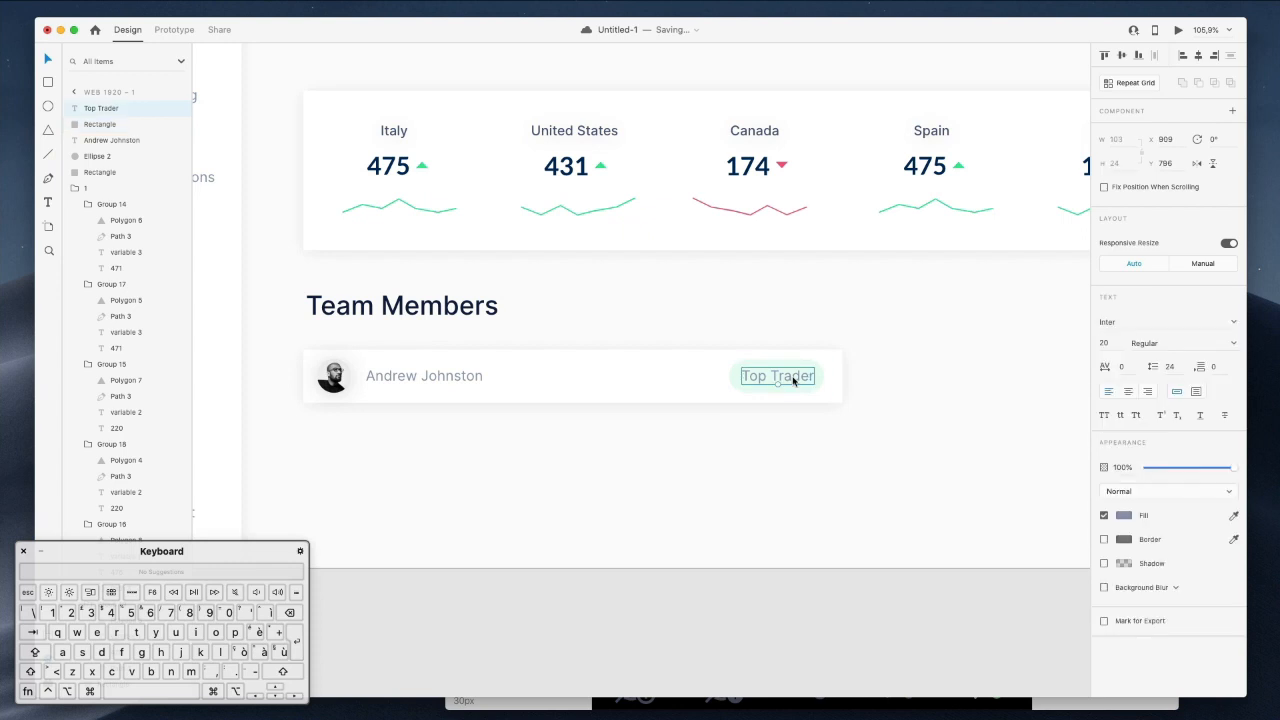
Colour the Top Trader text with Spain's green, set it to Semi Bold, size 18.
left_click(1124, 515)
left_click(1095, 562)
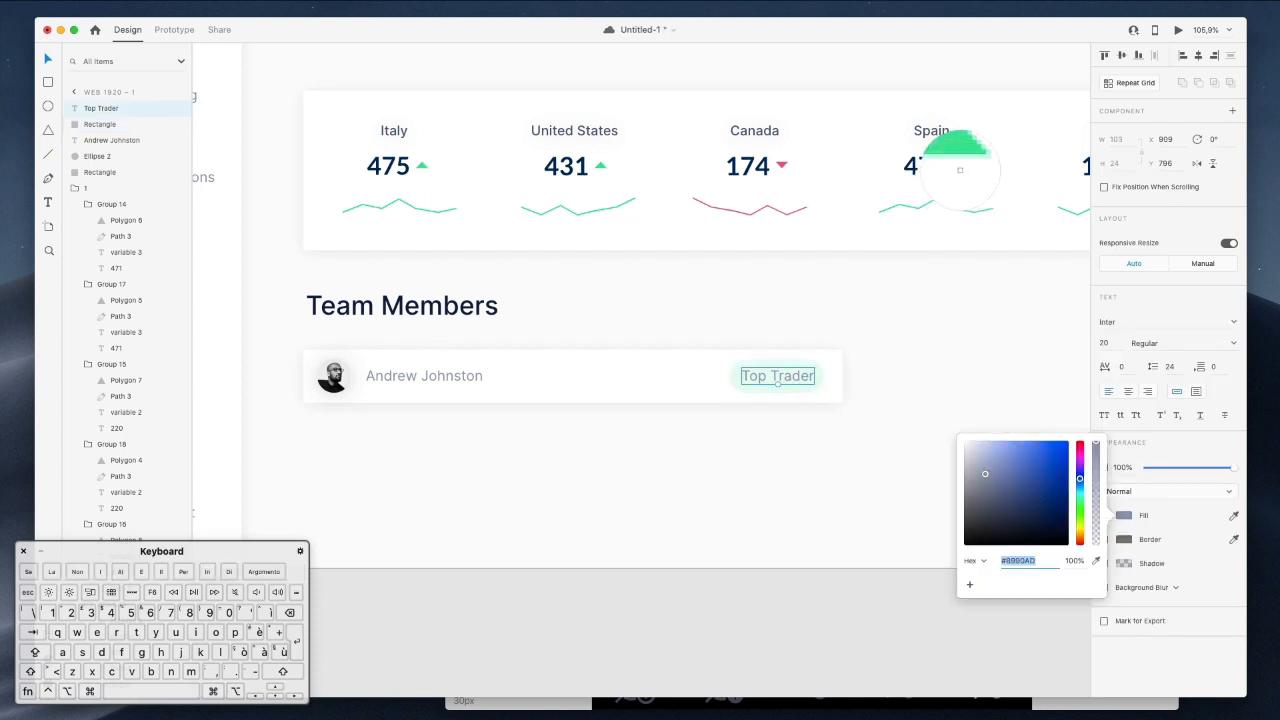
left_click(955, 163)
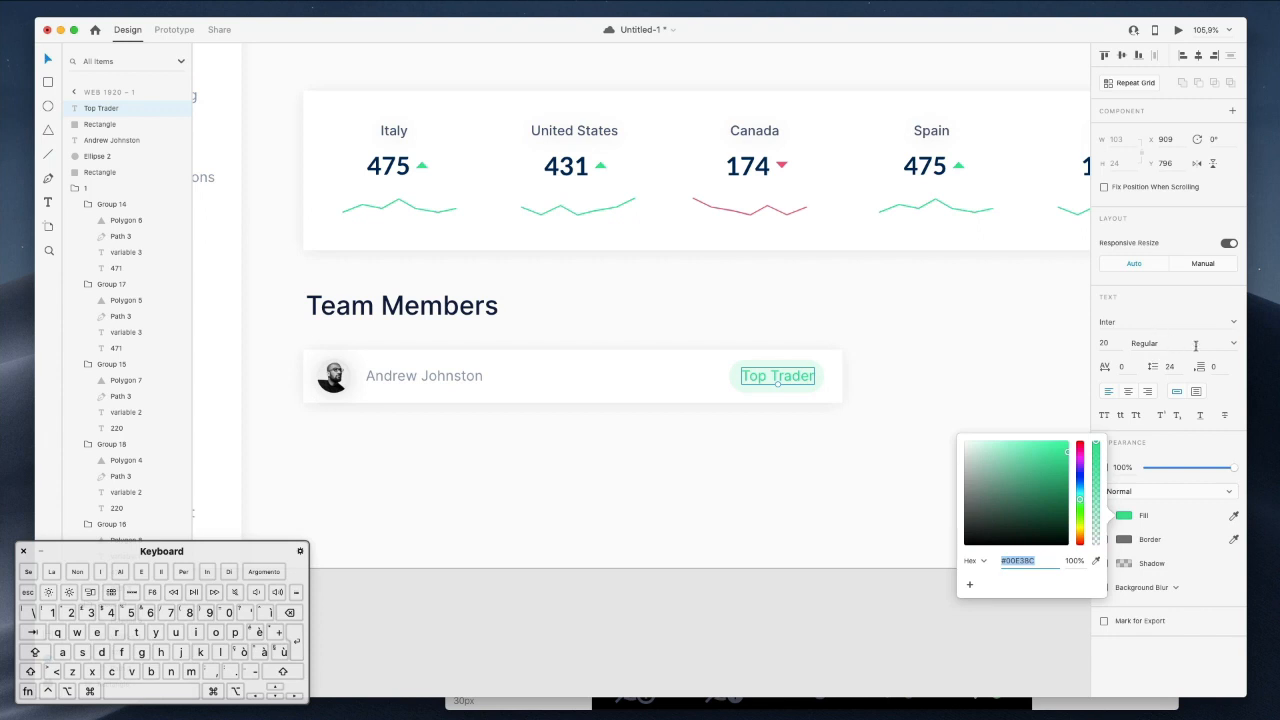
left_click(1234, 344)
scroll(1177, 494, "down", 4)
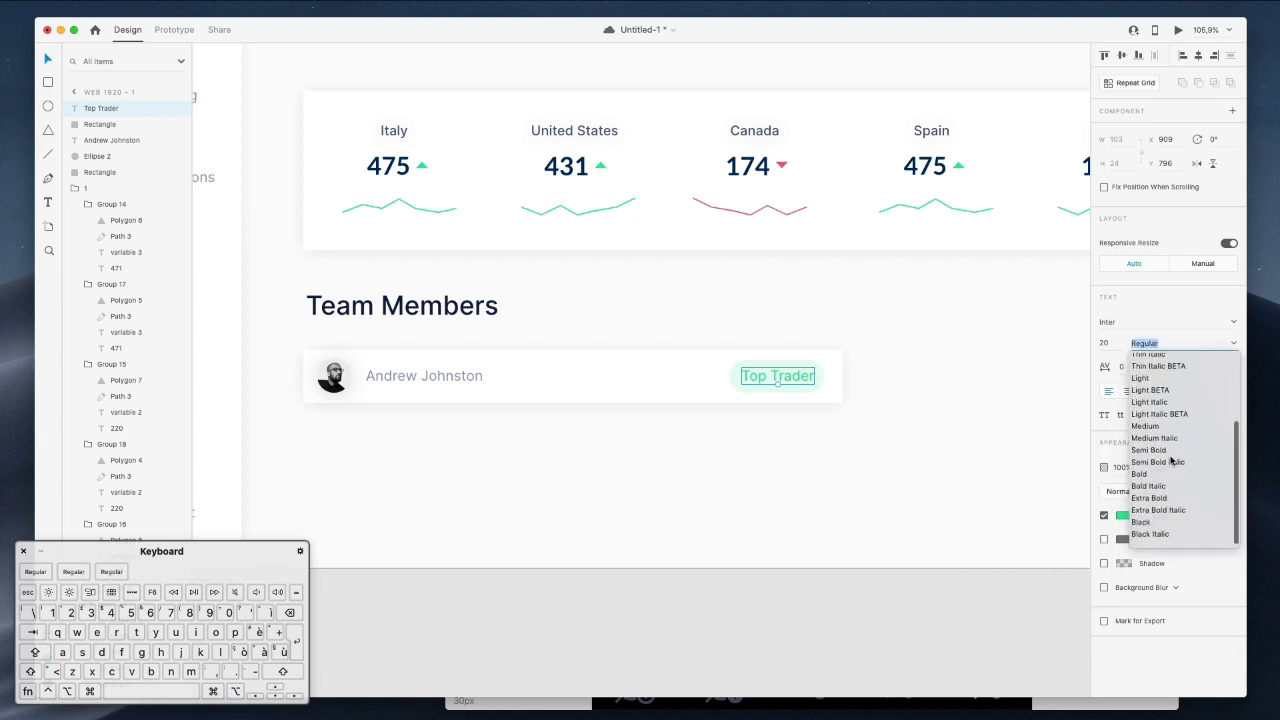
left_click(1165, 480)
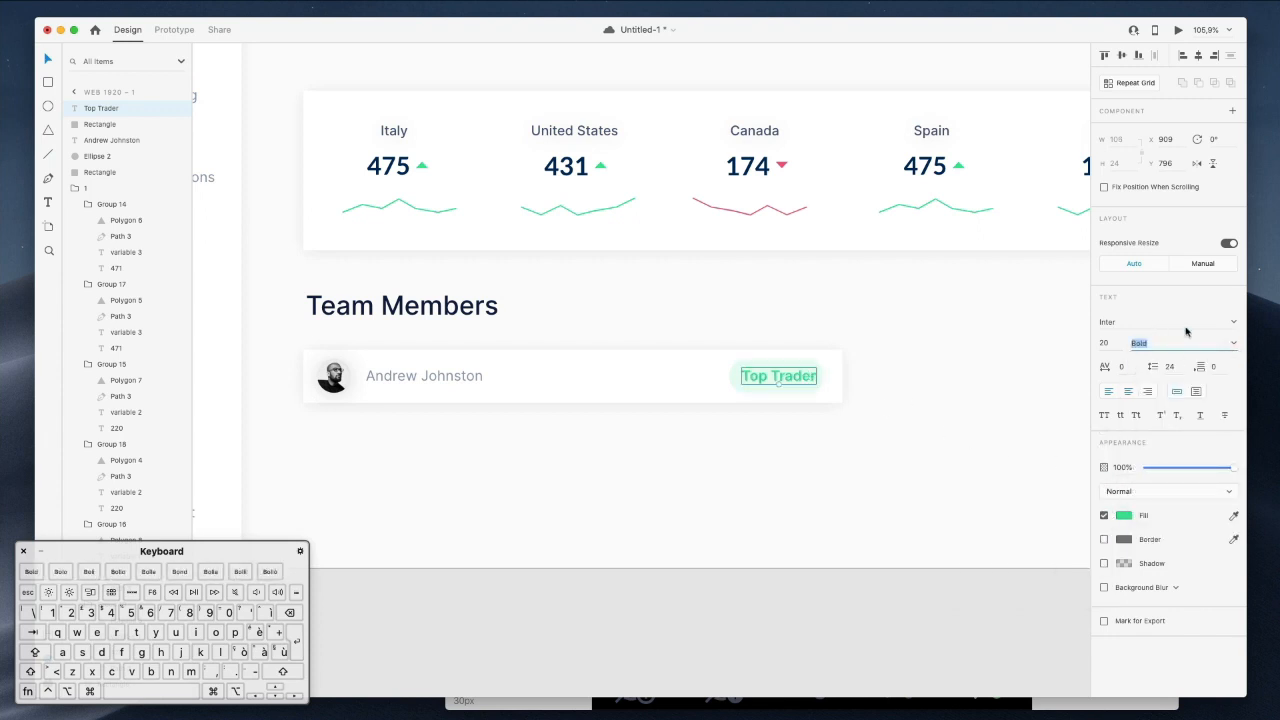
left_click(1233, 344)
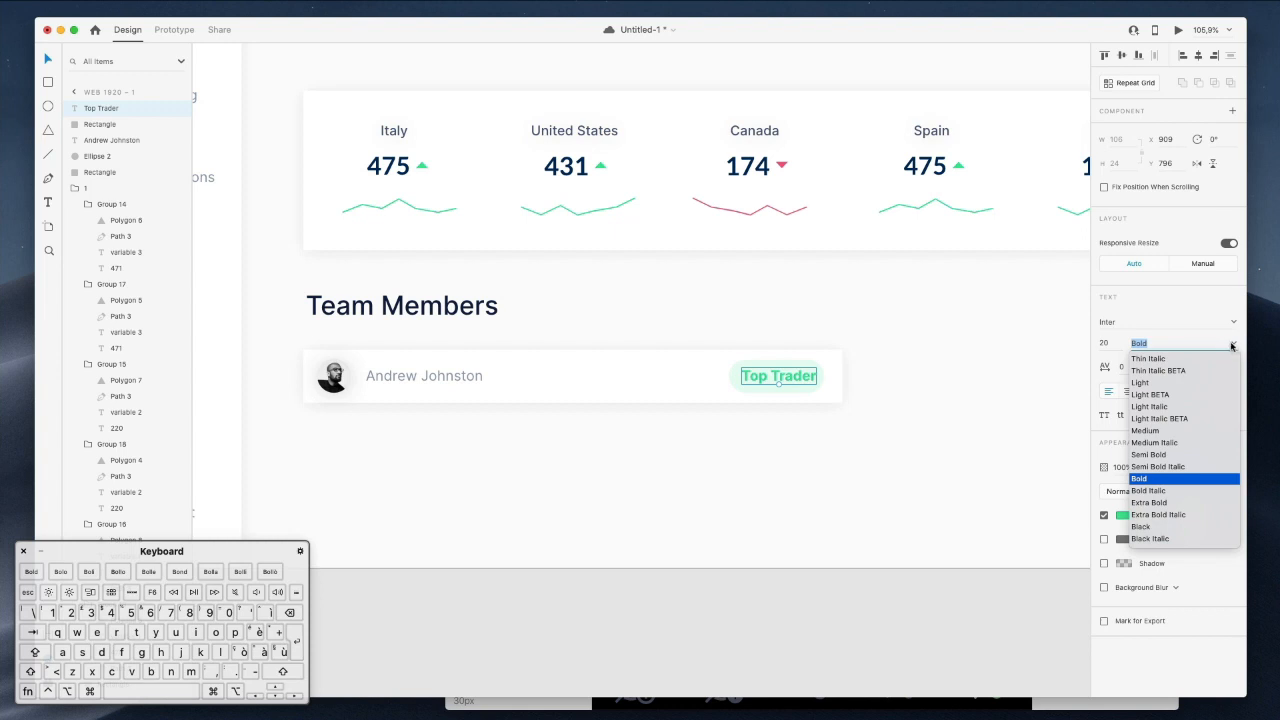
left_click(1157, 455)
left_click_drag(776, 379, 775, 379)
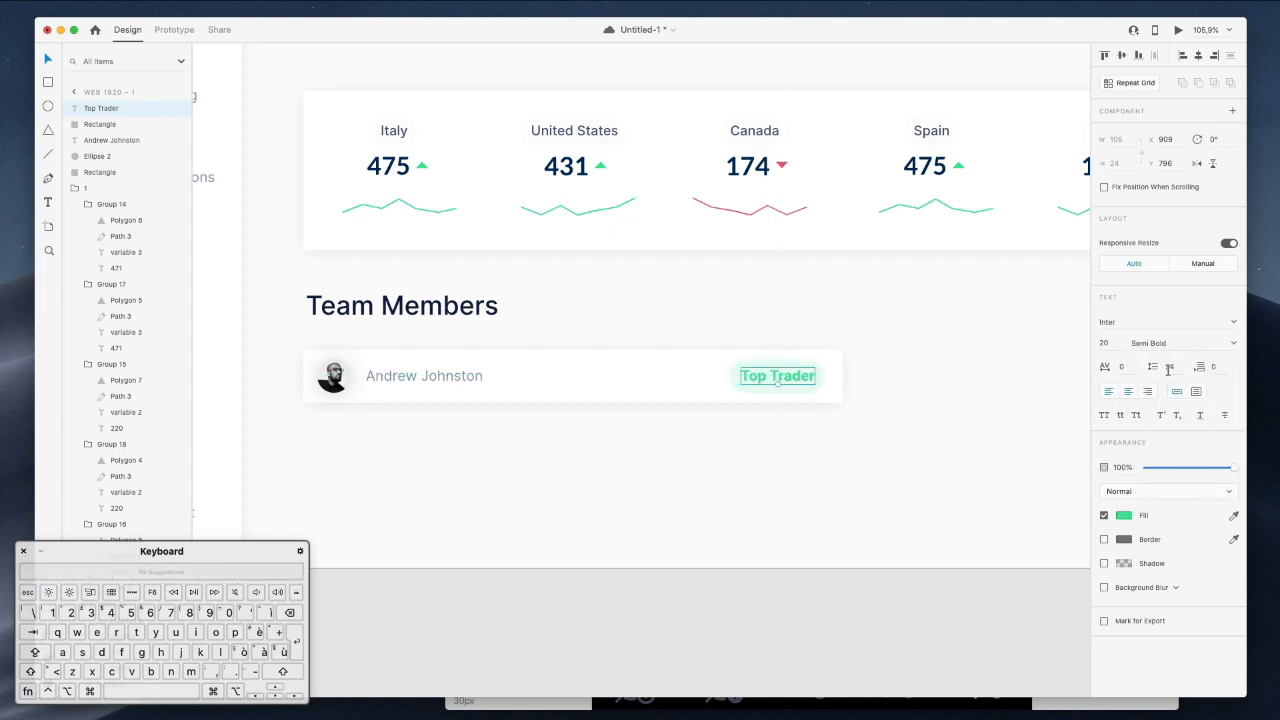
key("Down")
key("Down")
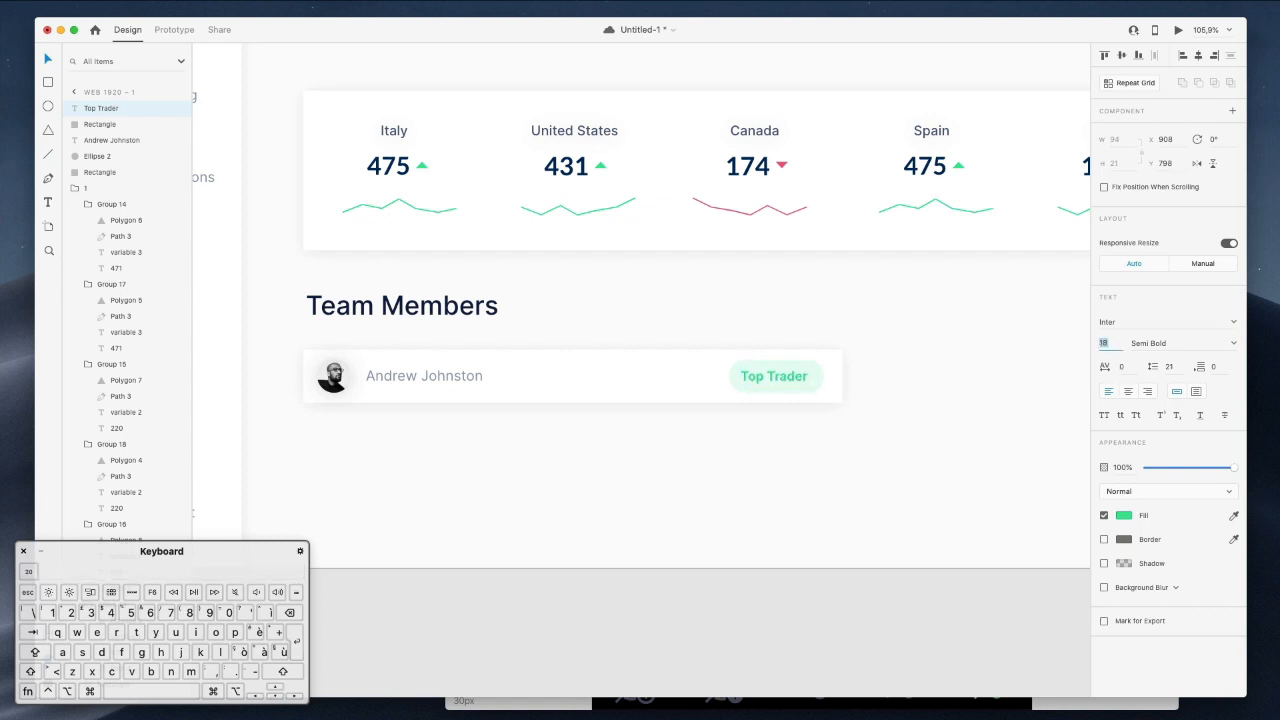
left_click(816, 370)
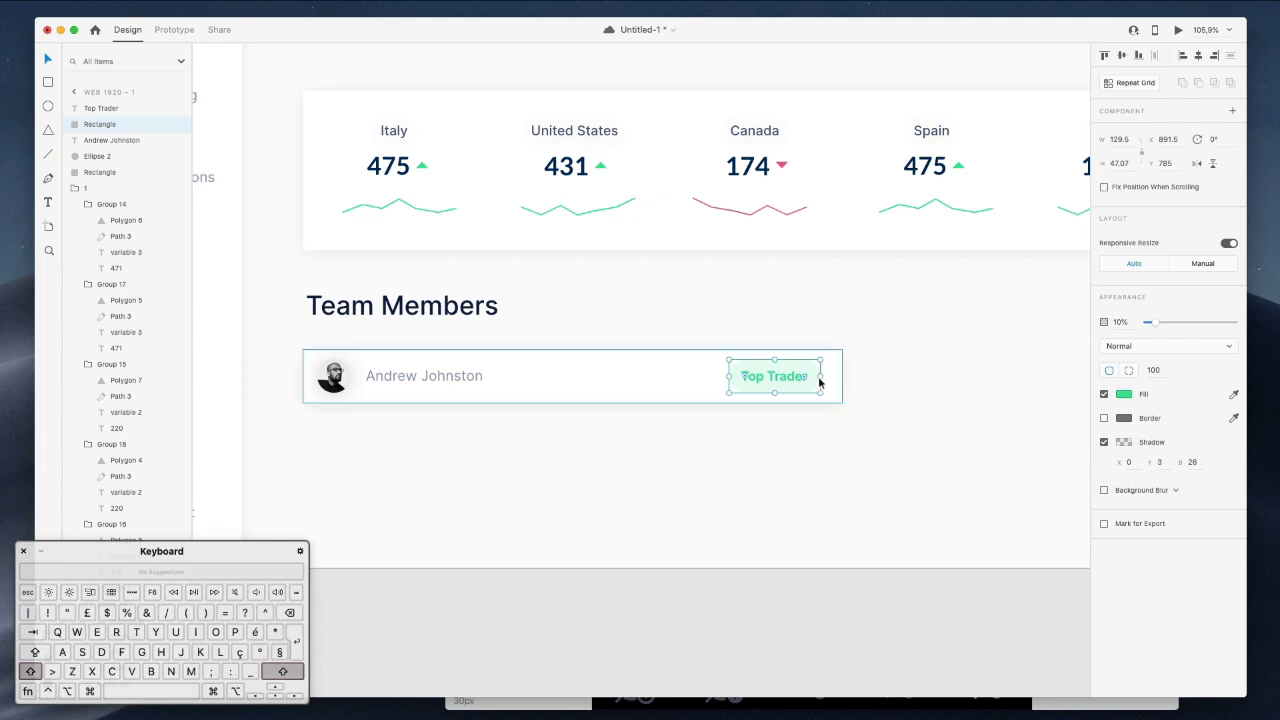
Shift the Top Trader pill and label slightly right and resize the pill.
scroll(822, 381, "right", 1)
left_click(786, 380, "shift")
left_click_drag(786, 381, 786, 384)
key("Right")
key("Right")
key("Right")
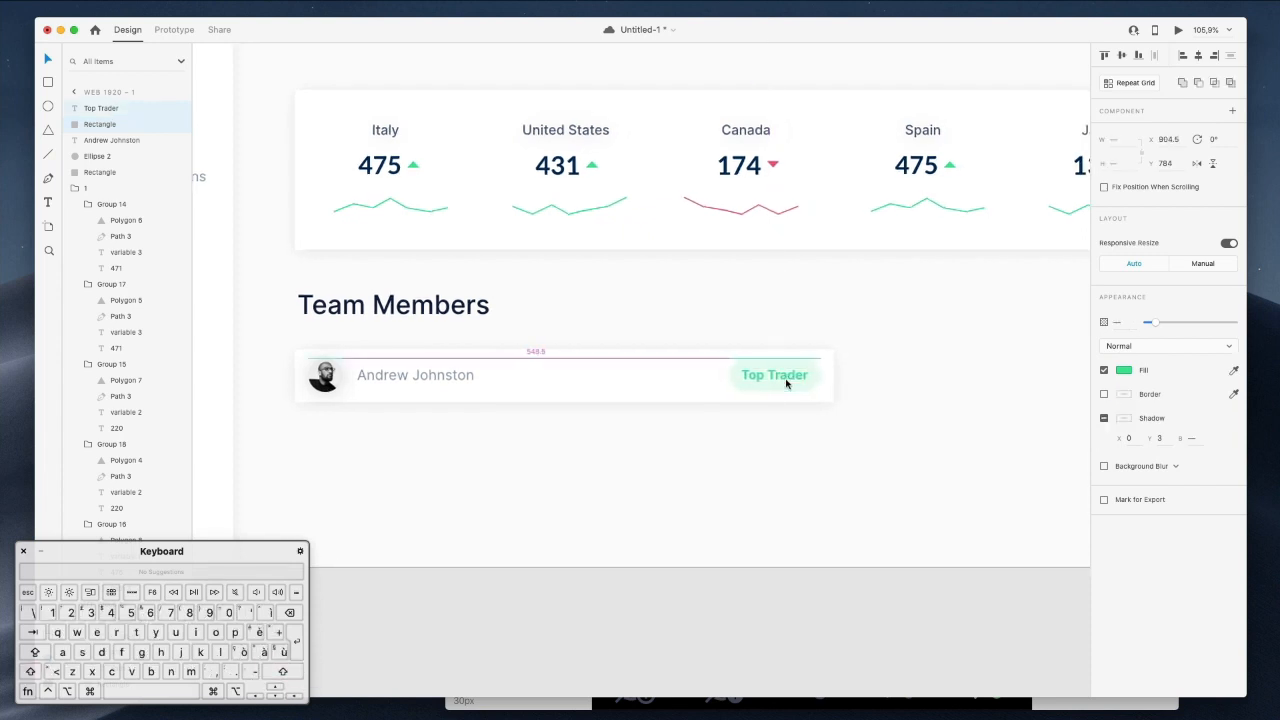
left_click_drag(816, 362, 811, 362)
left_click(846, 364)
Set the Top Trader text size to 15 and nudge the badge down and right.
left_click(761, 377, "super")
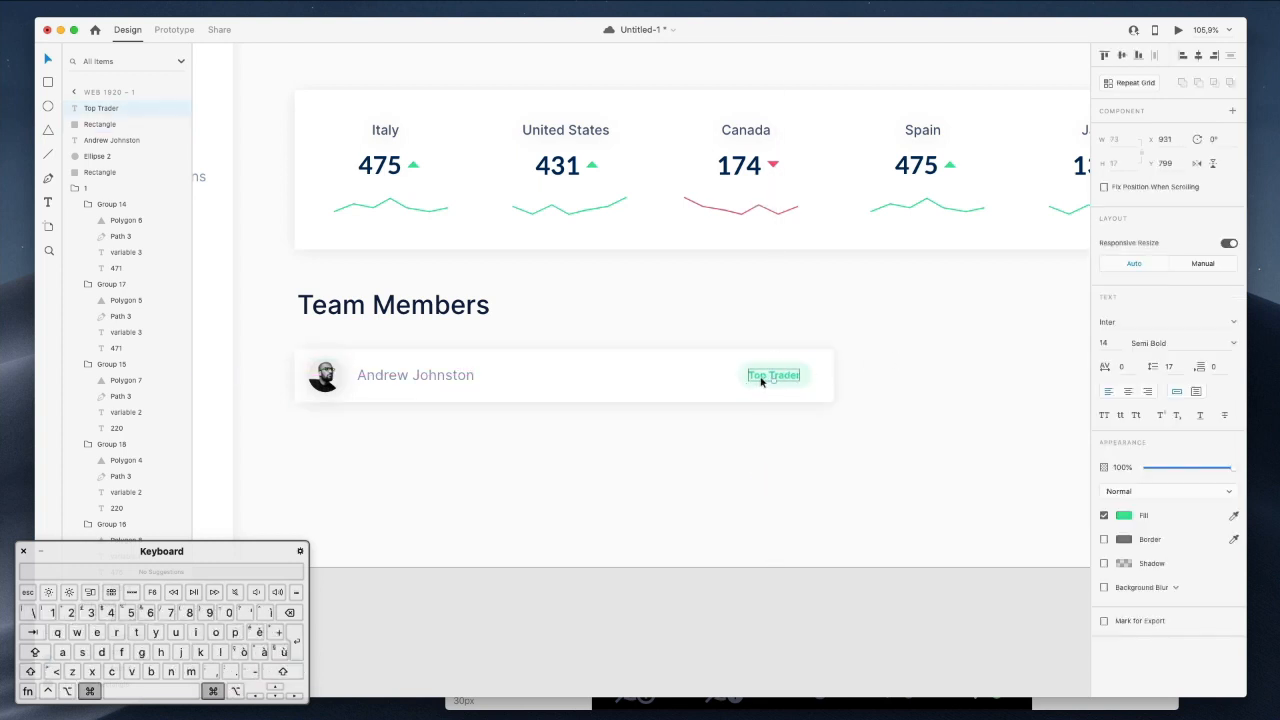
left_click(1103, 342)
key("Up")
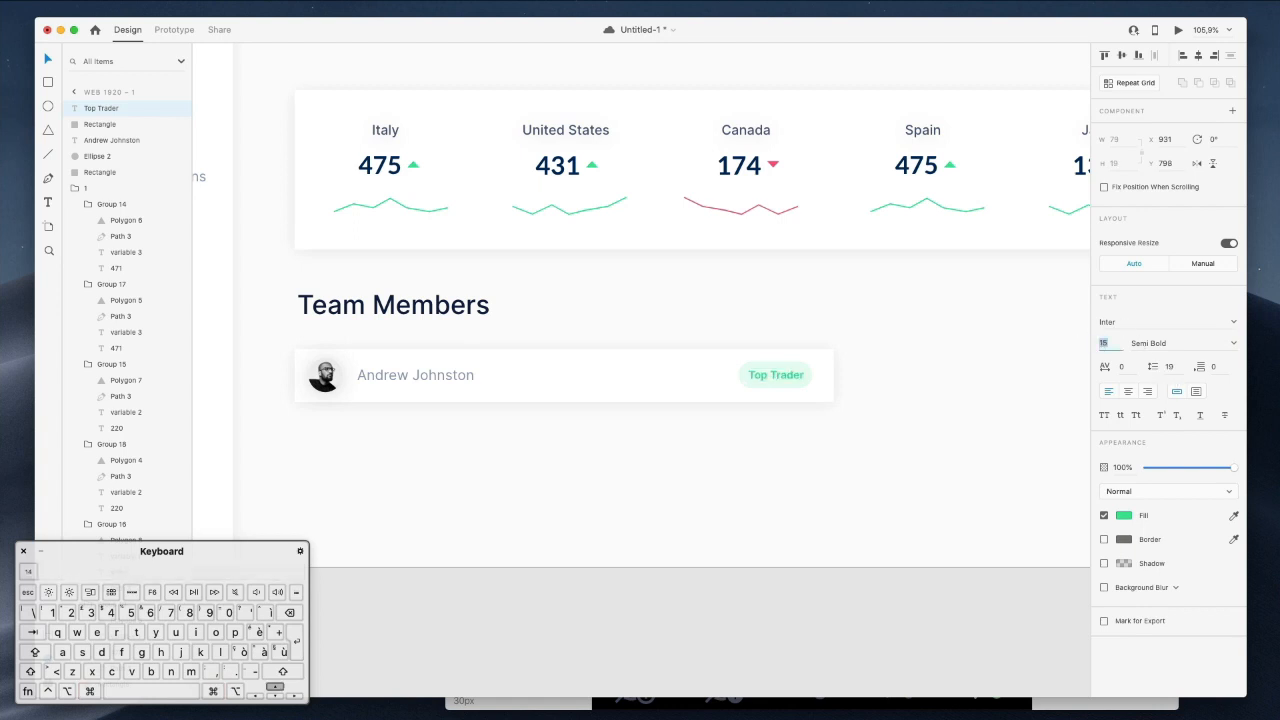
left_click(741, 378, "super")
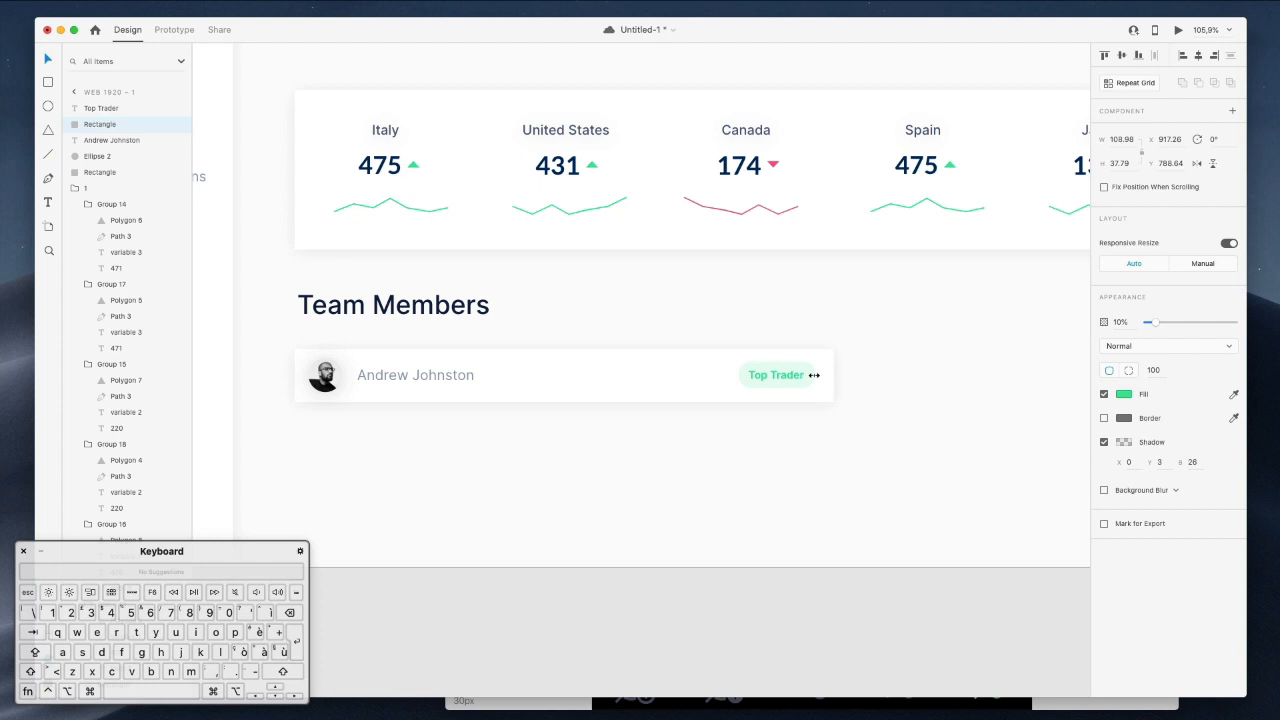
left_click(785, 372, "shift")
key("Up")
key("Down")
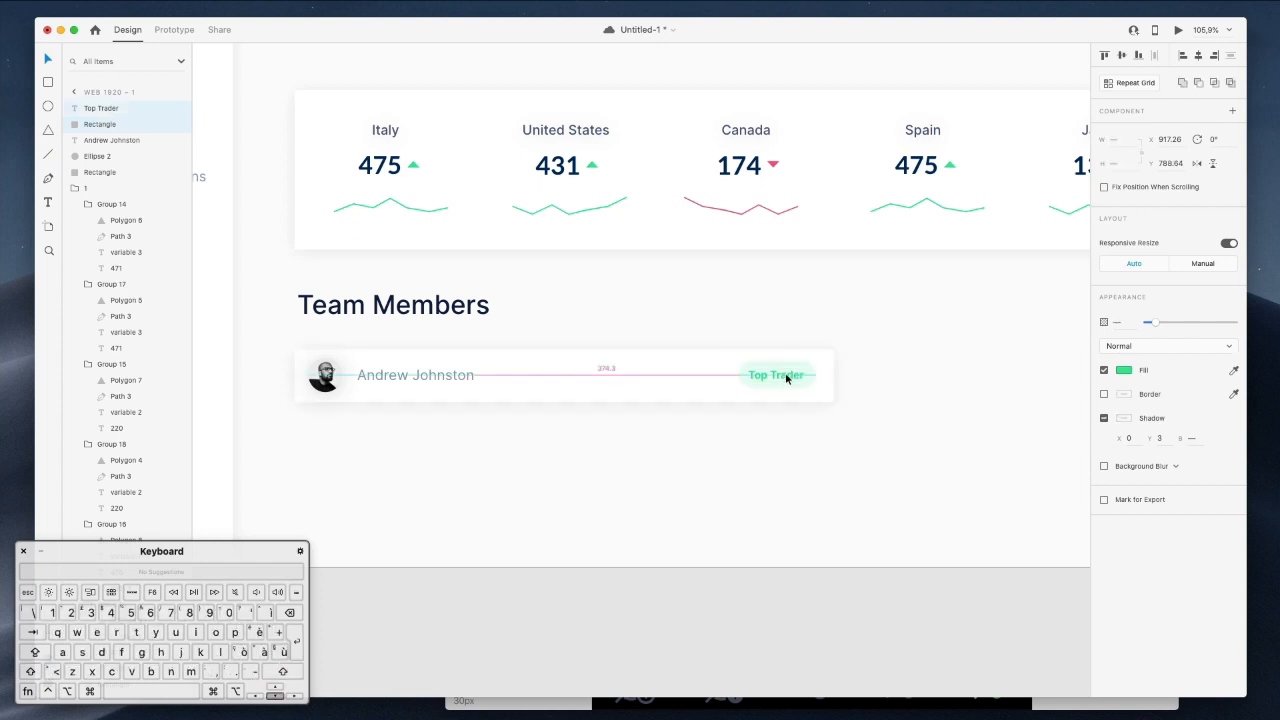
key("Down")
key("Right")
key("Right")
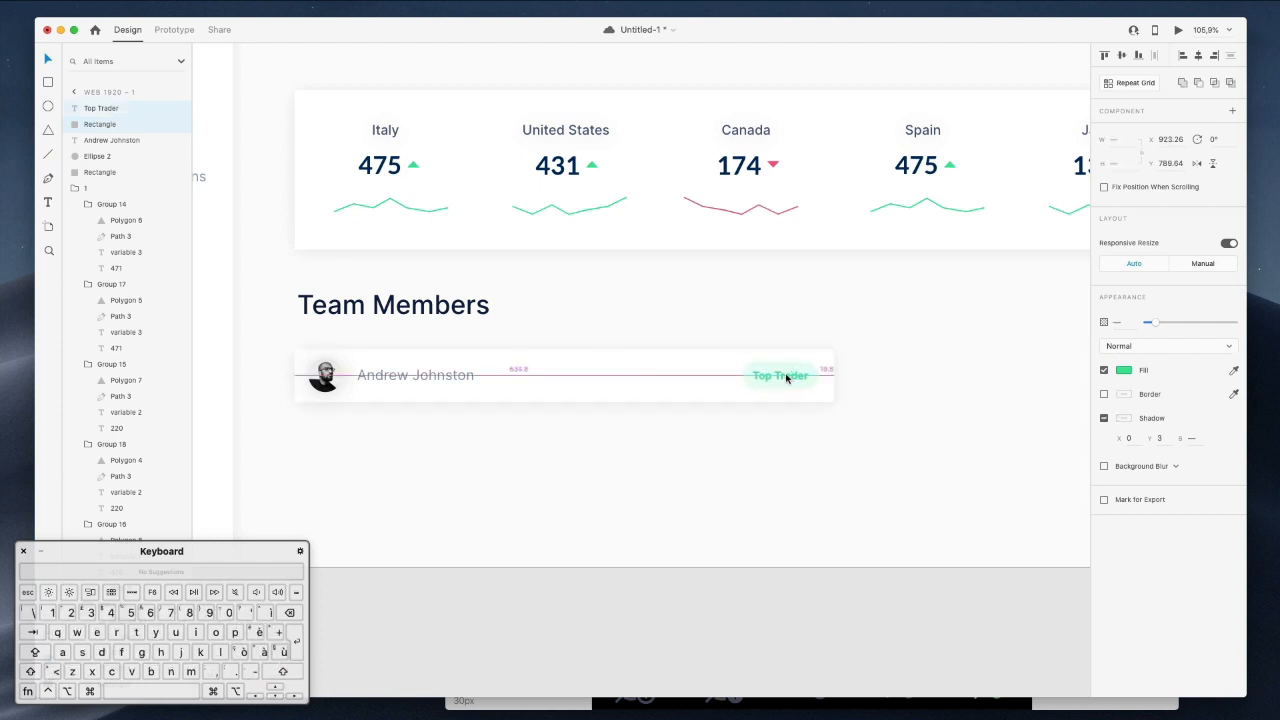
Colour the member's name with Canada's navy, then group all the card's layers.
left_click(457, 380)
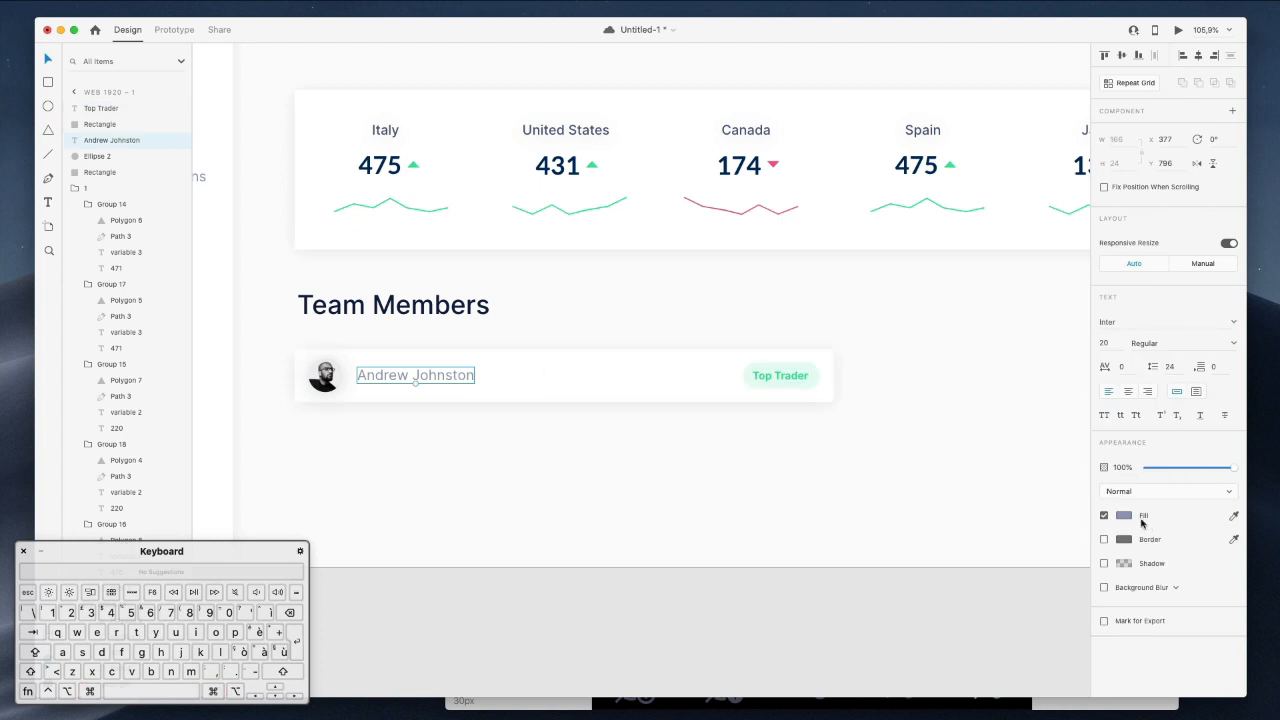
left_click(1235, 516)
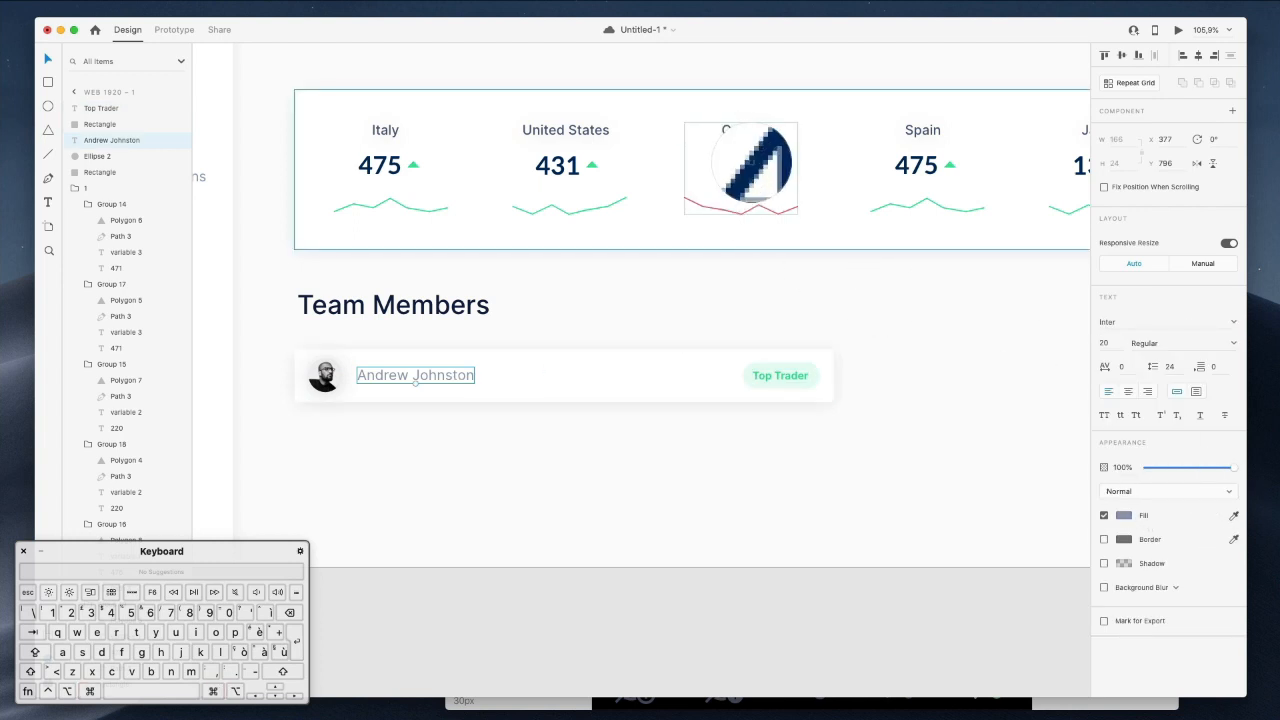
left_click(757, 159)
scroll(746, 374, "down", 2)
left_click(870, 432)
left_click_drag(847, 418, 346, 350)
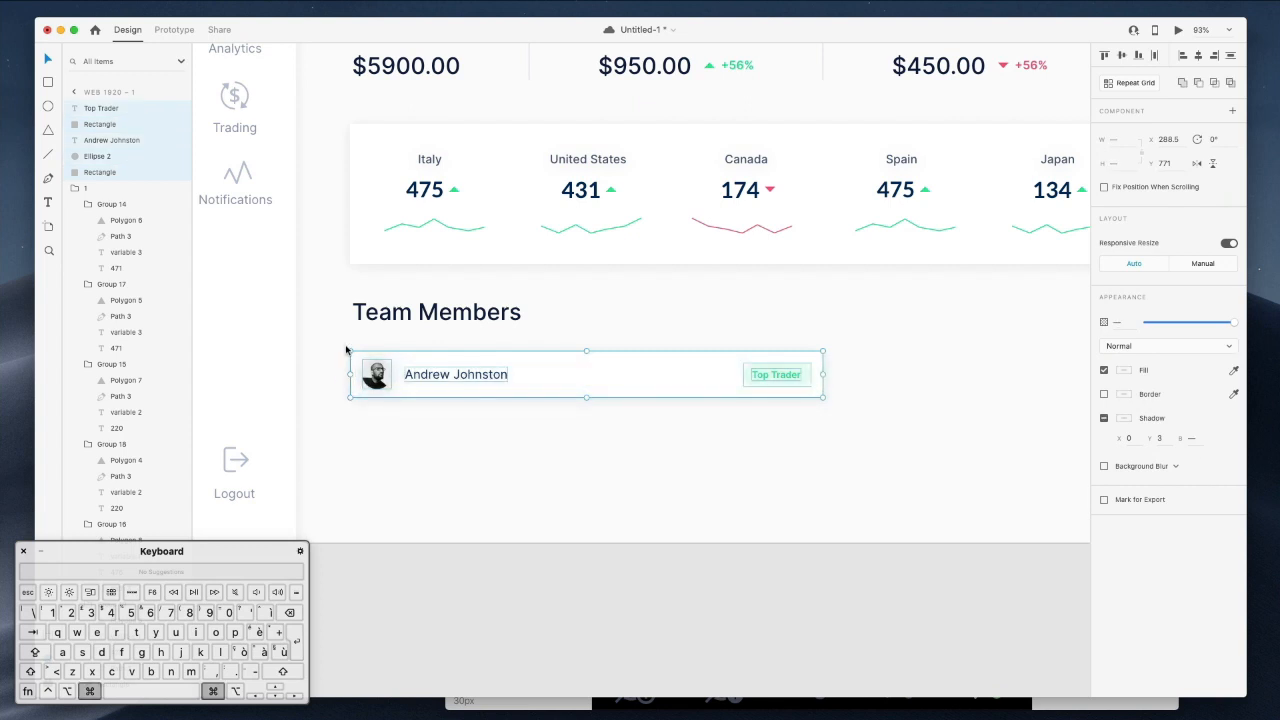
key("super+g")
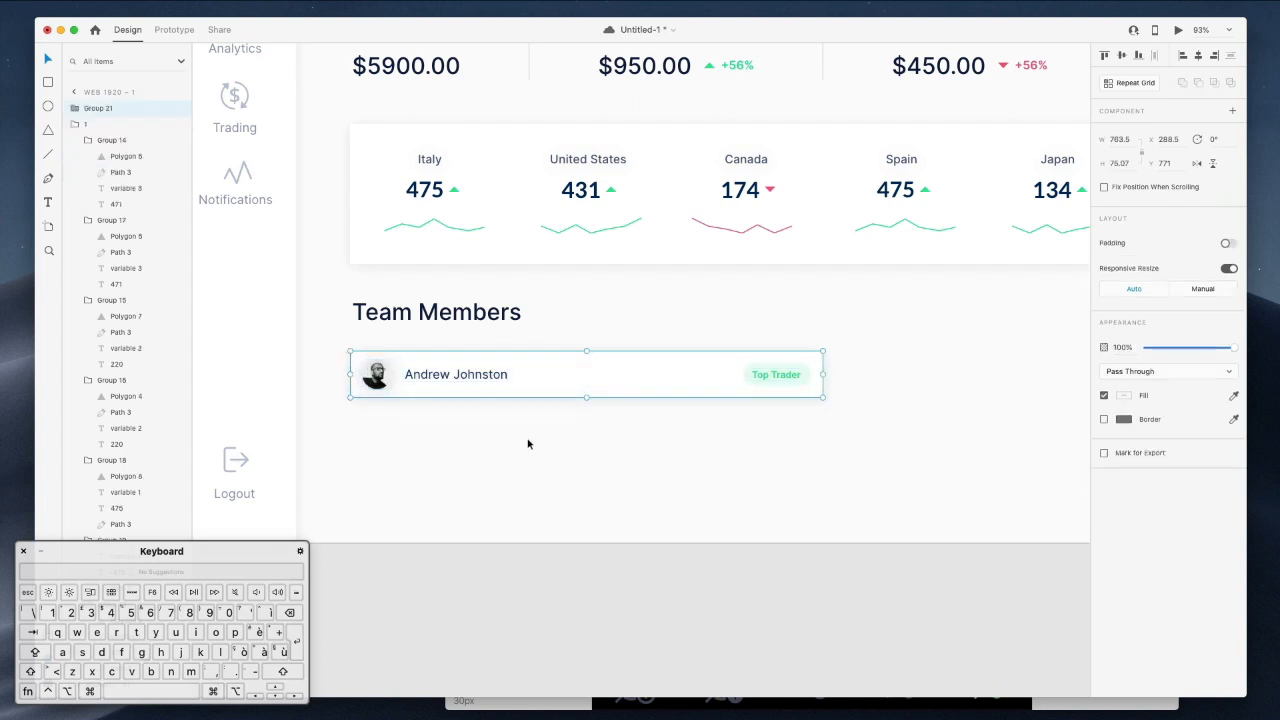
Duplicate the grouped member card downward until four identical rows sit under Team Members.
left_click(491, 378, "super")
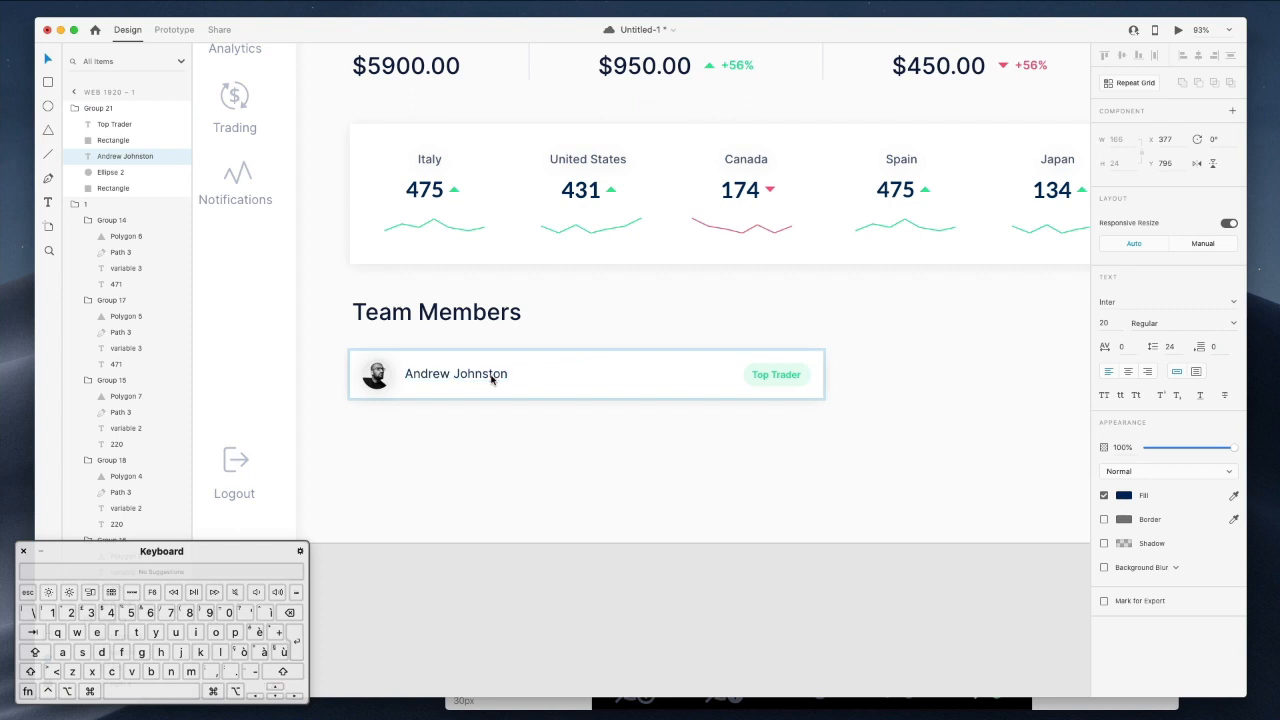
left_click(766, 374, "super")
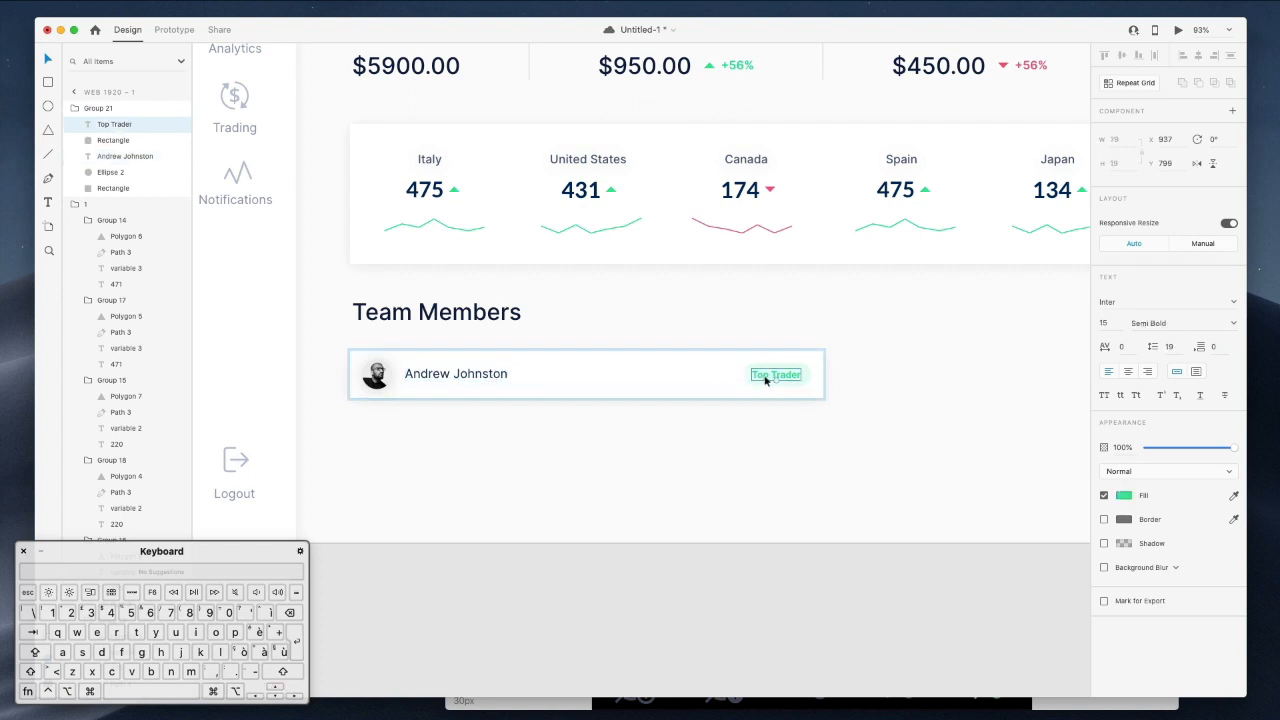
left_click(847, 358)
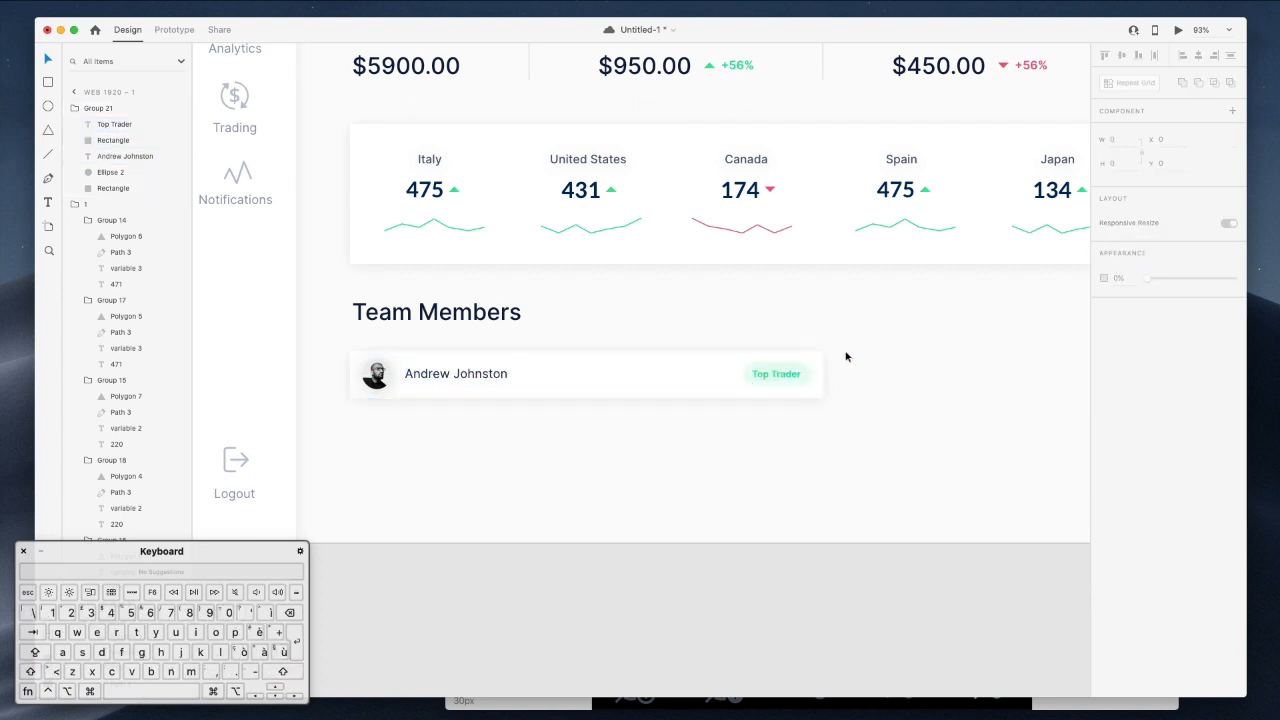
left_click_drag(506, 377, 500, 537)
key("super+d")
key("super+d")
scroll(850, 300, "down", 3)
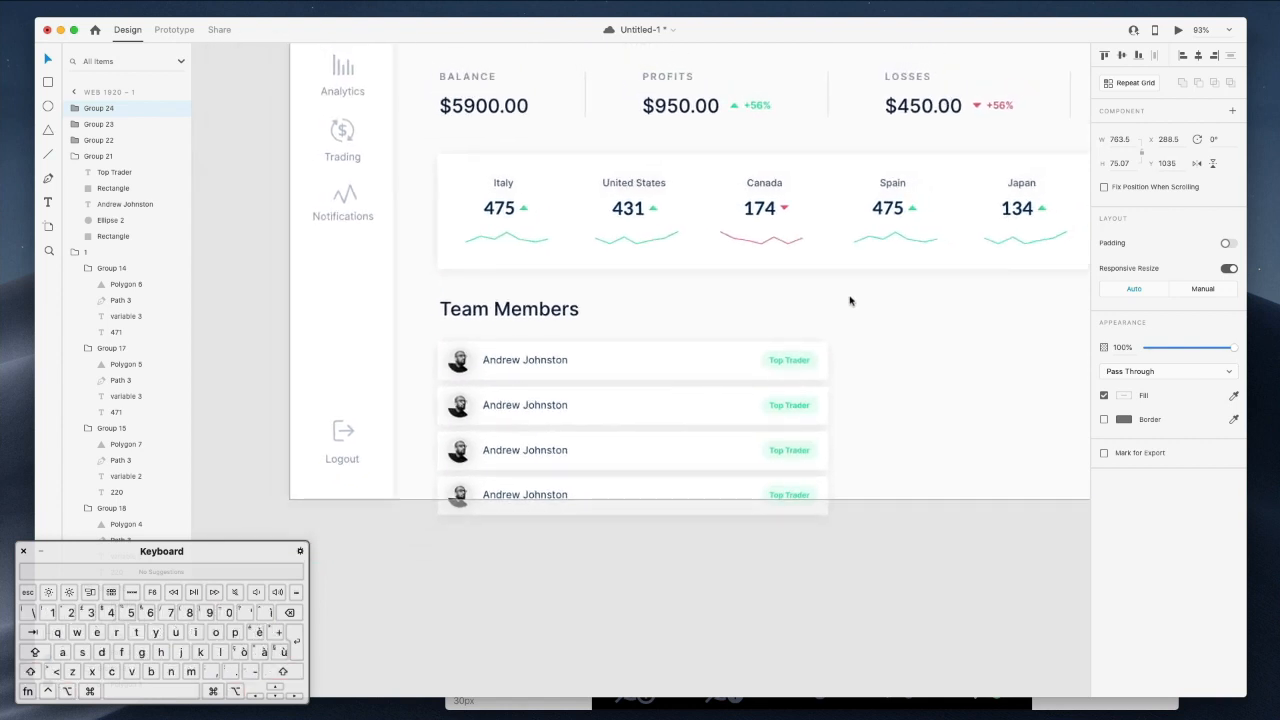
left_click(843, 276)
scroll(844, 276, "down", 3)
scroll(845, 278, "right", 1)
scroll(845, 278, "right", 3)
scroll(845, 278, "up", 2)
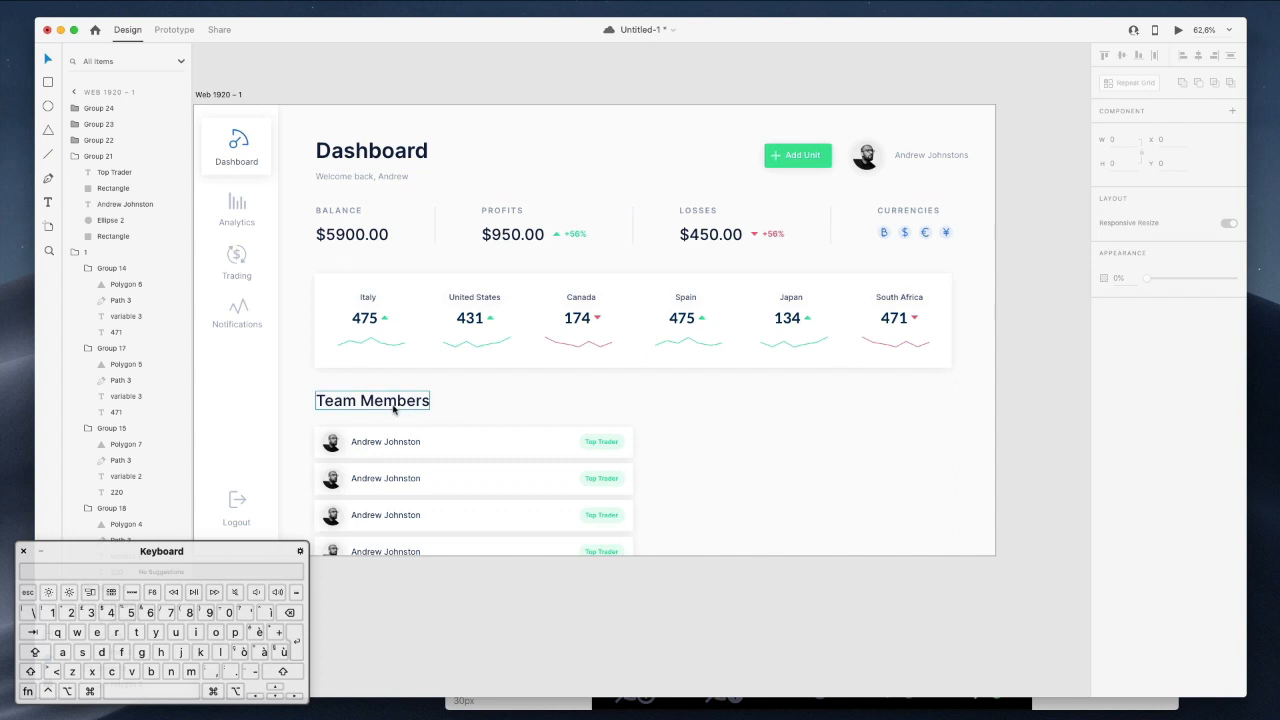
Try copying the heading and first card rightward, then delete the stray copy and undo.
left_click_drag(328, 387, 516, 451)
left_click_drag(424, 443, 721, 440)
key("BackSpace")
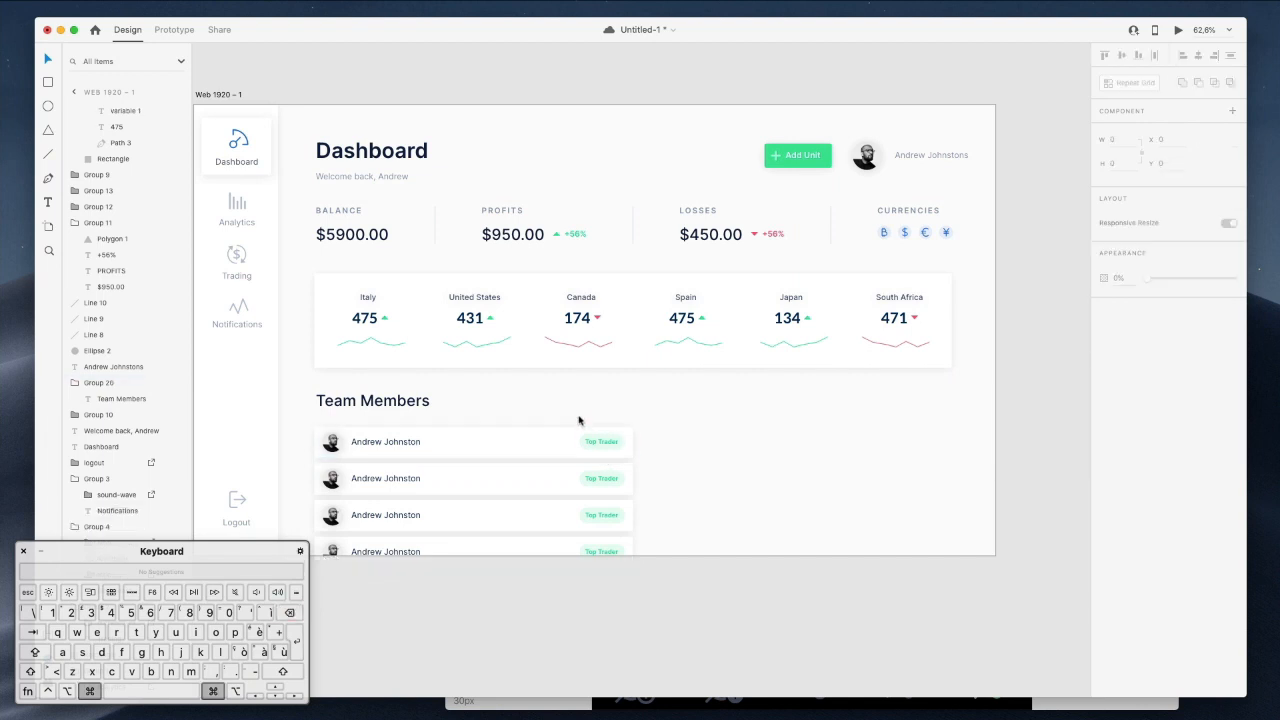
left_click_drag(562, 404, 634, 605)
key("super+z")
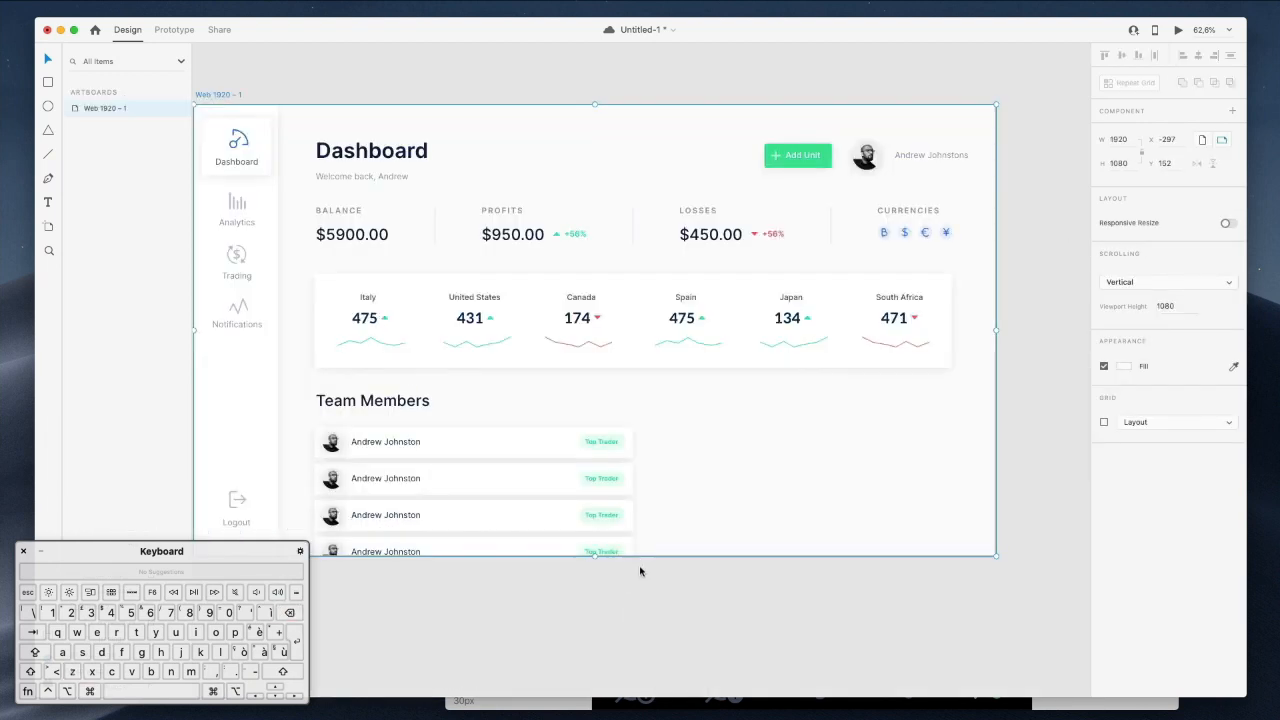
Select all four Top Trader badges and nudge them 10 px left.
left_click(601, 479, "super")
left_click(581, 444, "shift+super")
left_click(581, 518, "shift+super")
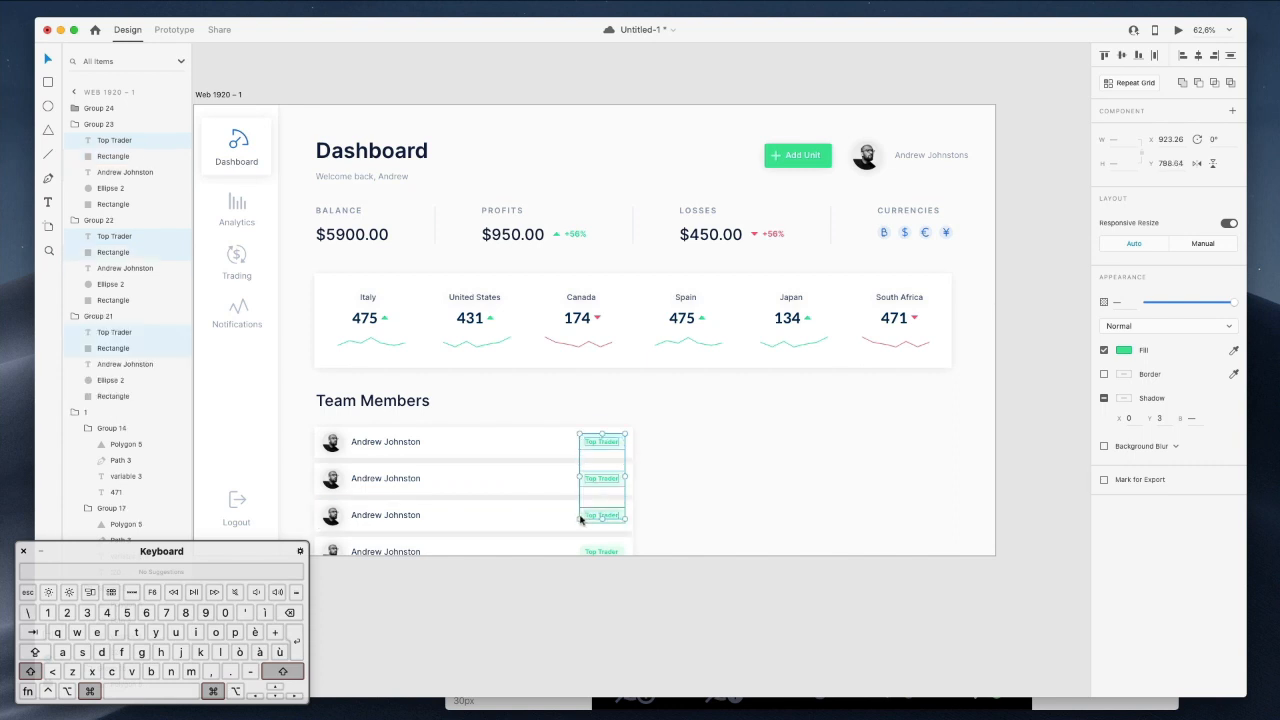
left_click(589, 551, "shift+super")
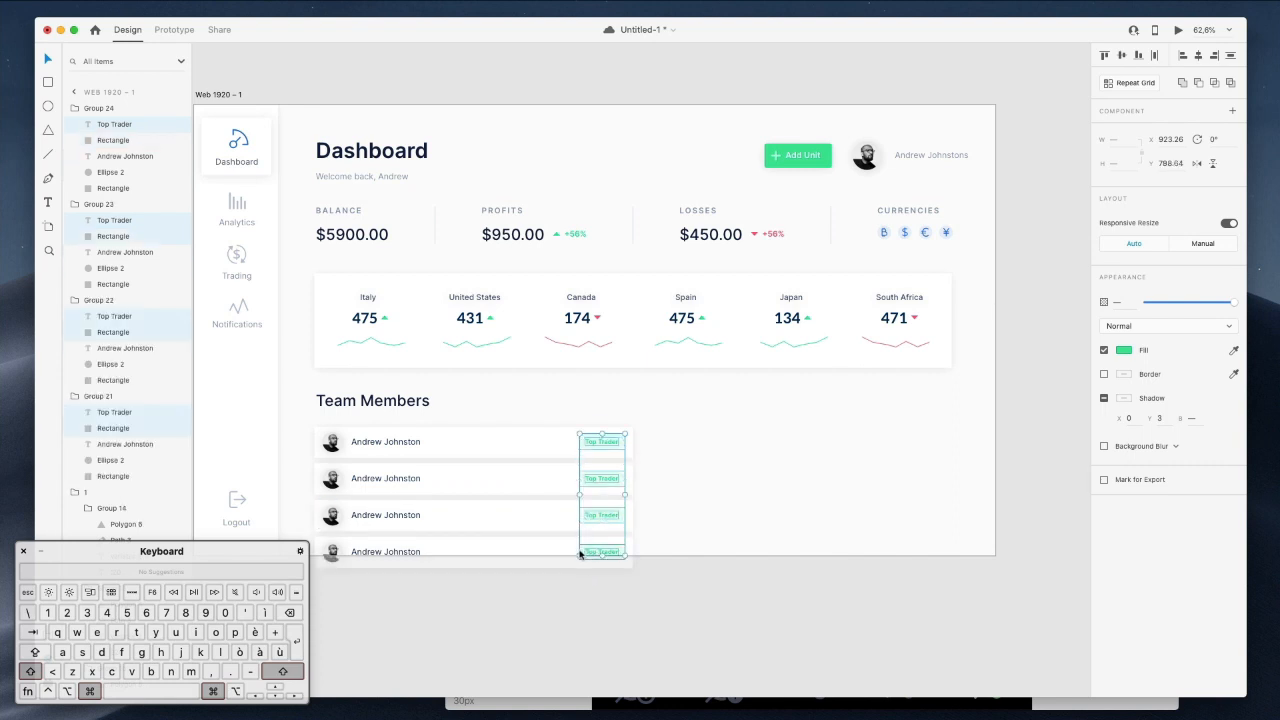
key("shift+Left")
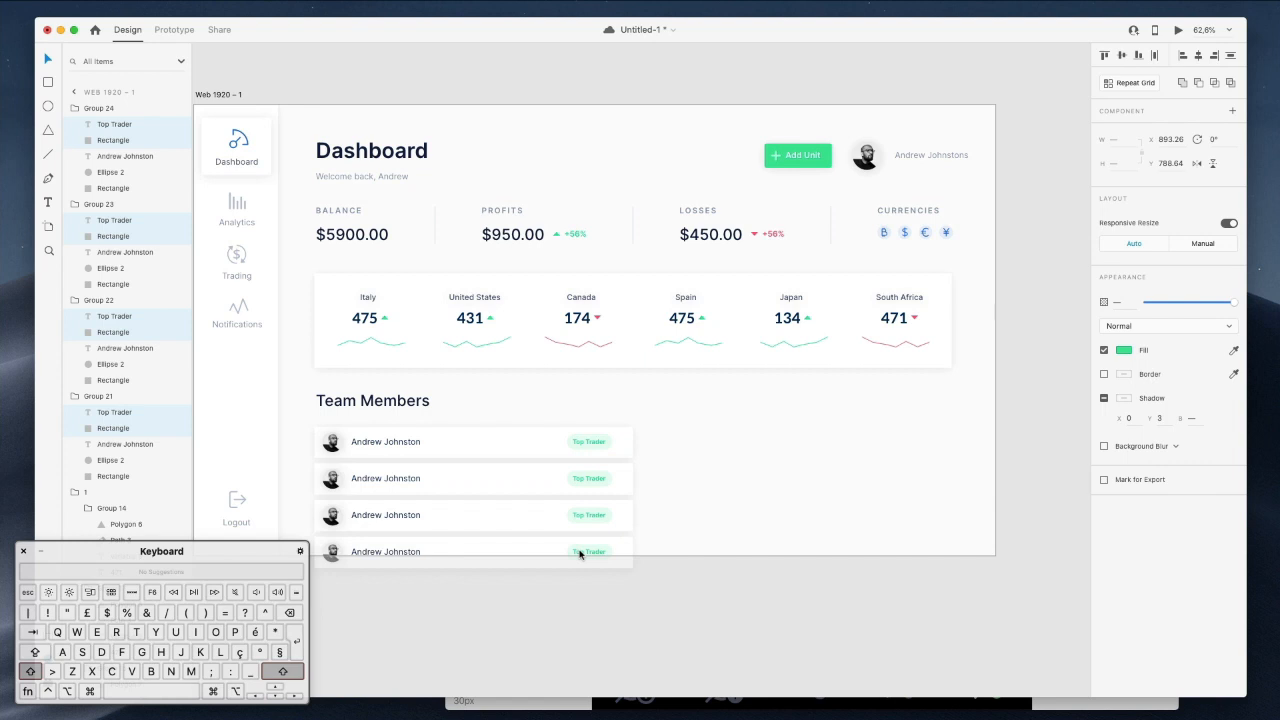
left_click_drag(681, 433, 647, 541)
key("super+z")
Narrow all four team member rows to 717.72 wide and adjust their corner rounding.
left_click(700, 600)
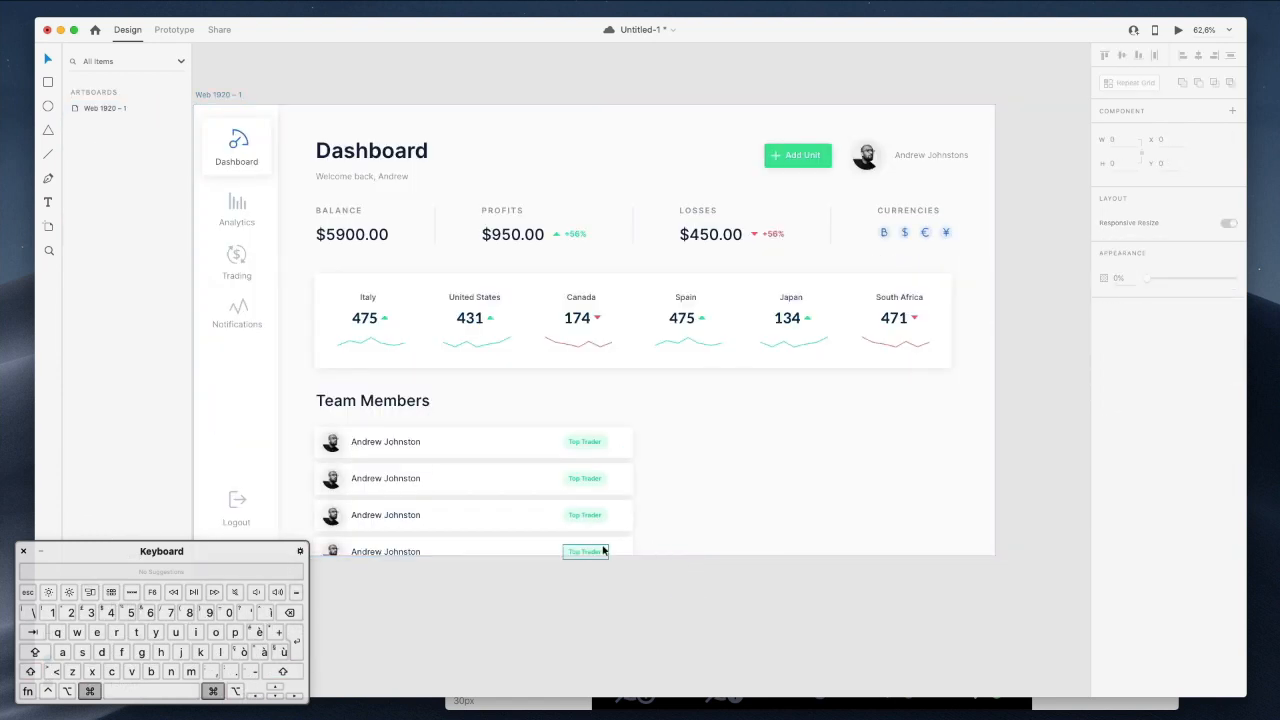
left_click(627, 551)
left_click(623, 512, "shift")
left_click(626, 478, "shift")
left_click(628, 443, "shift")
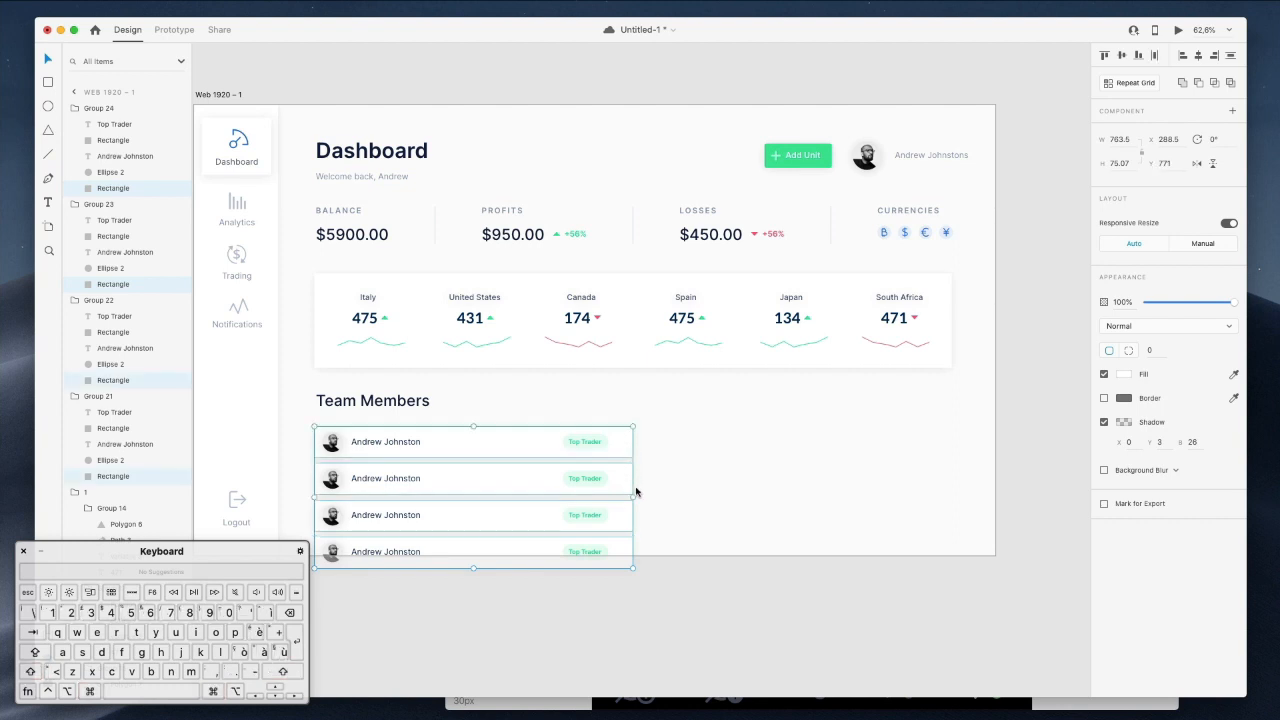
left_click_drag(622, 497, 612, 497)
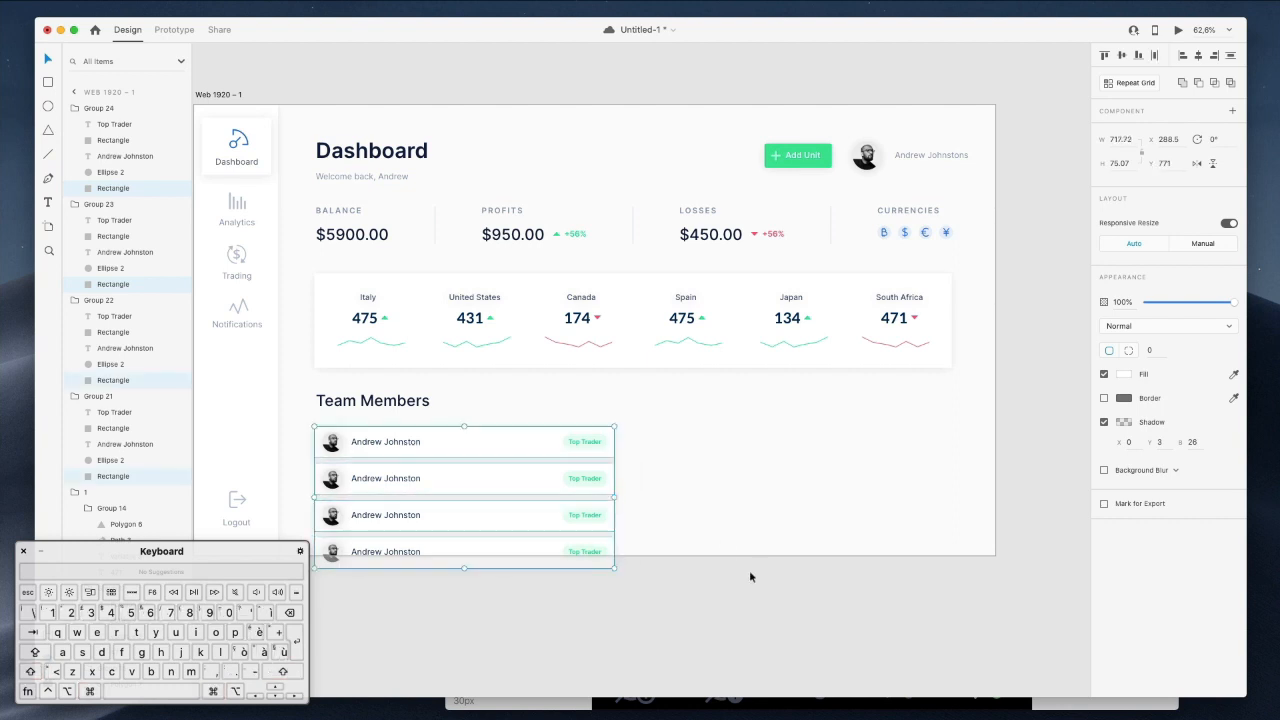
left_click(1151, 350)
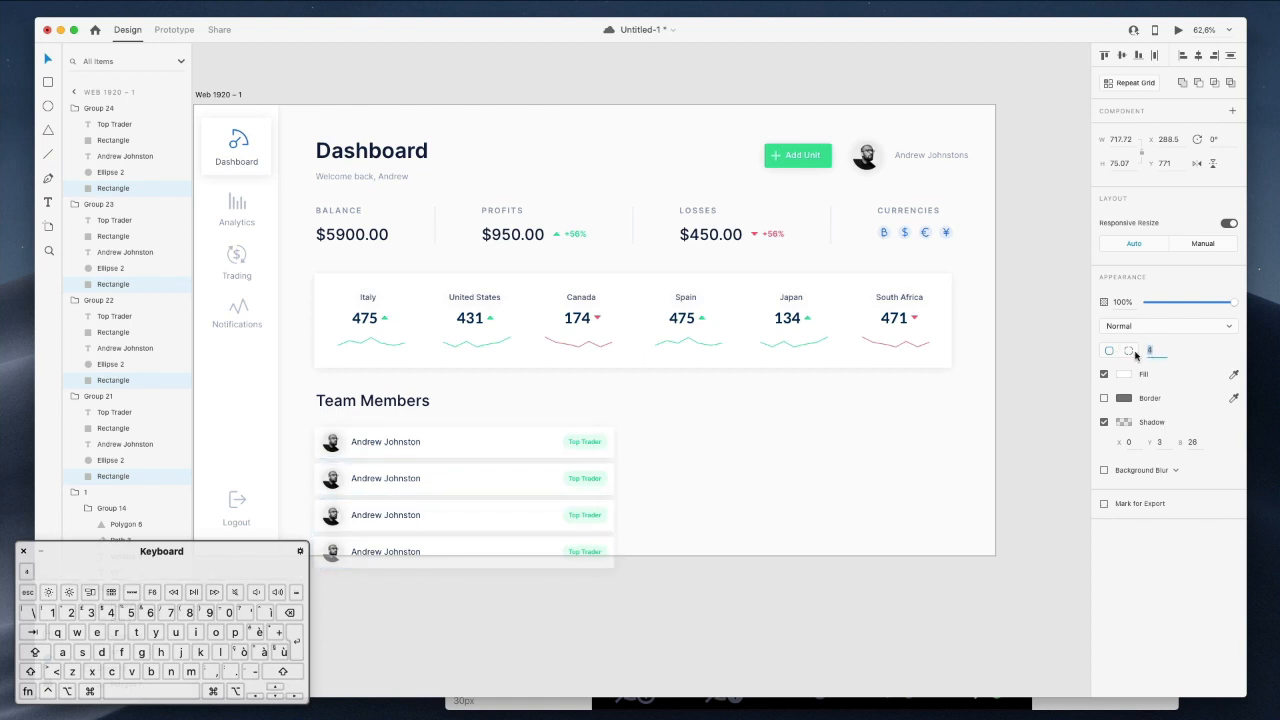
left_click(672, 623)
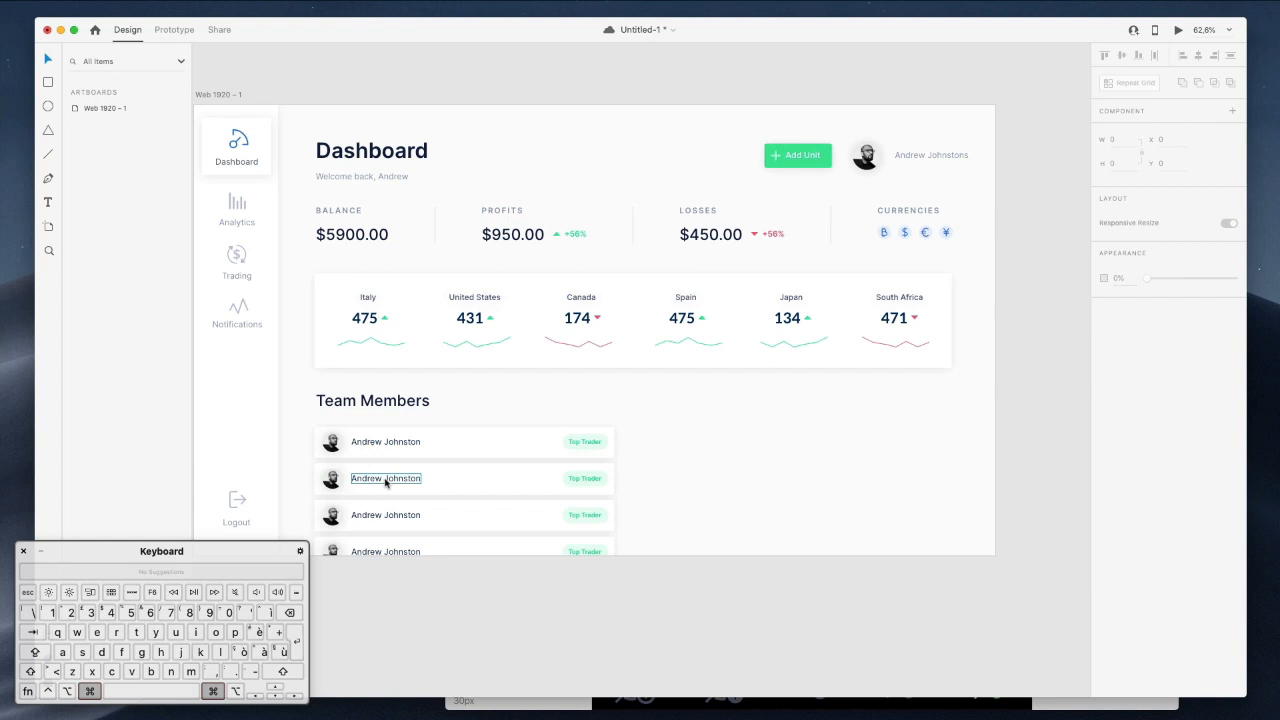
Select the avatars of rows two to four and fill them using the UI Faces plugin.
left_click(332, 478, "super")
left_click(332, 515, "shift+super")
left_click(333, 553, "shift+super")
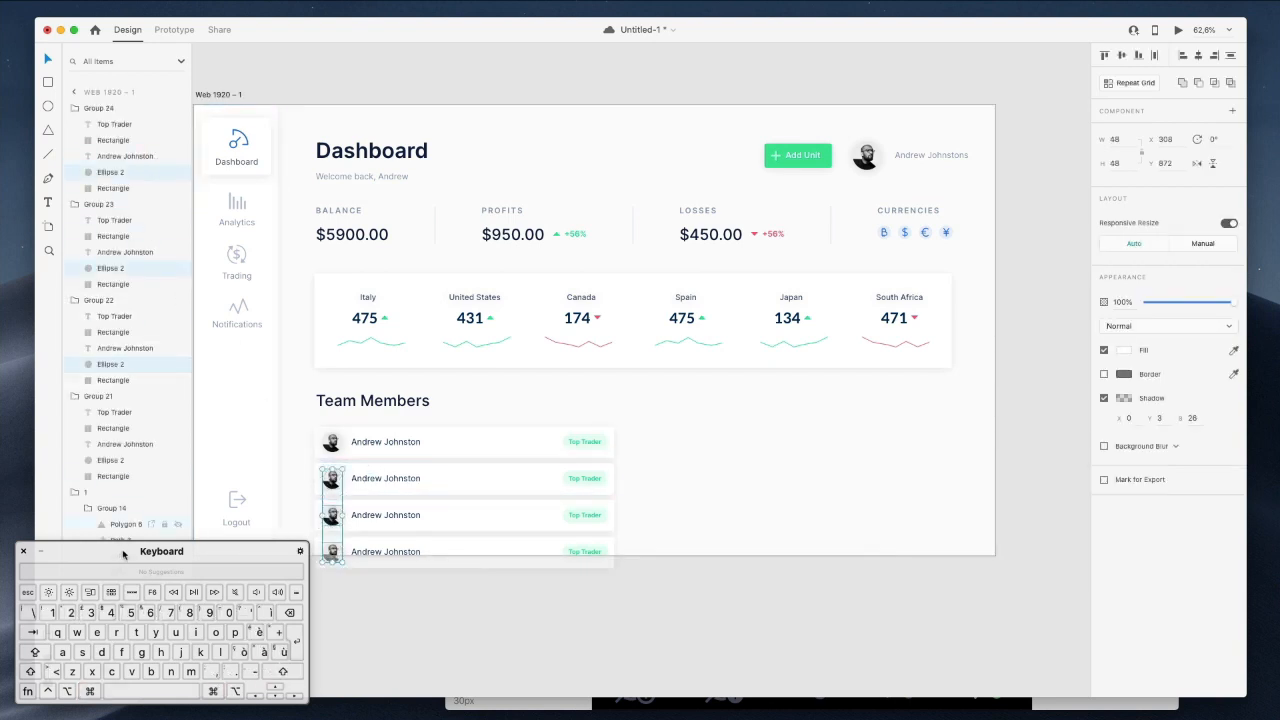
left_click_drag(123, 554, 237, 529)
left_click(48, 683)
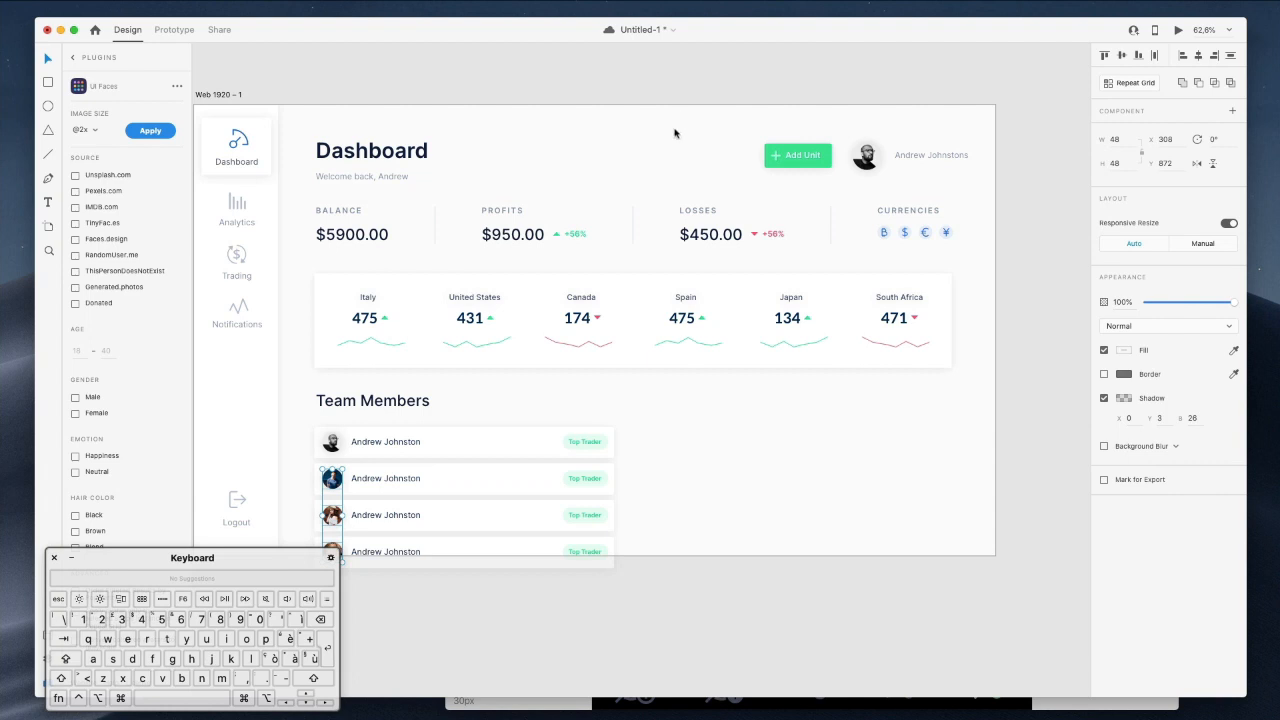
Generate fresh UI Faces photos for the third and fourth row avatars.
scroll(677, 150, "down", 3)
left_click(617, 514)
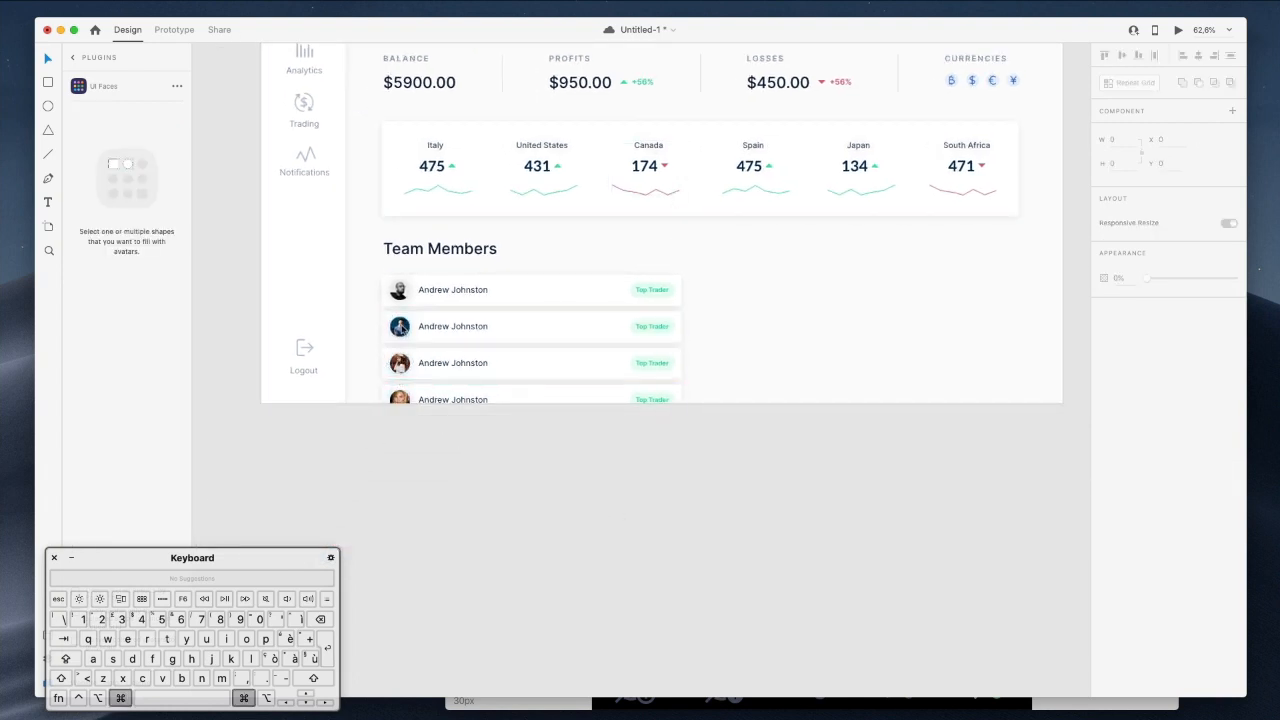
left_click(401, 366, "super")
left_click(143, 131)
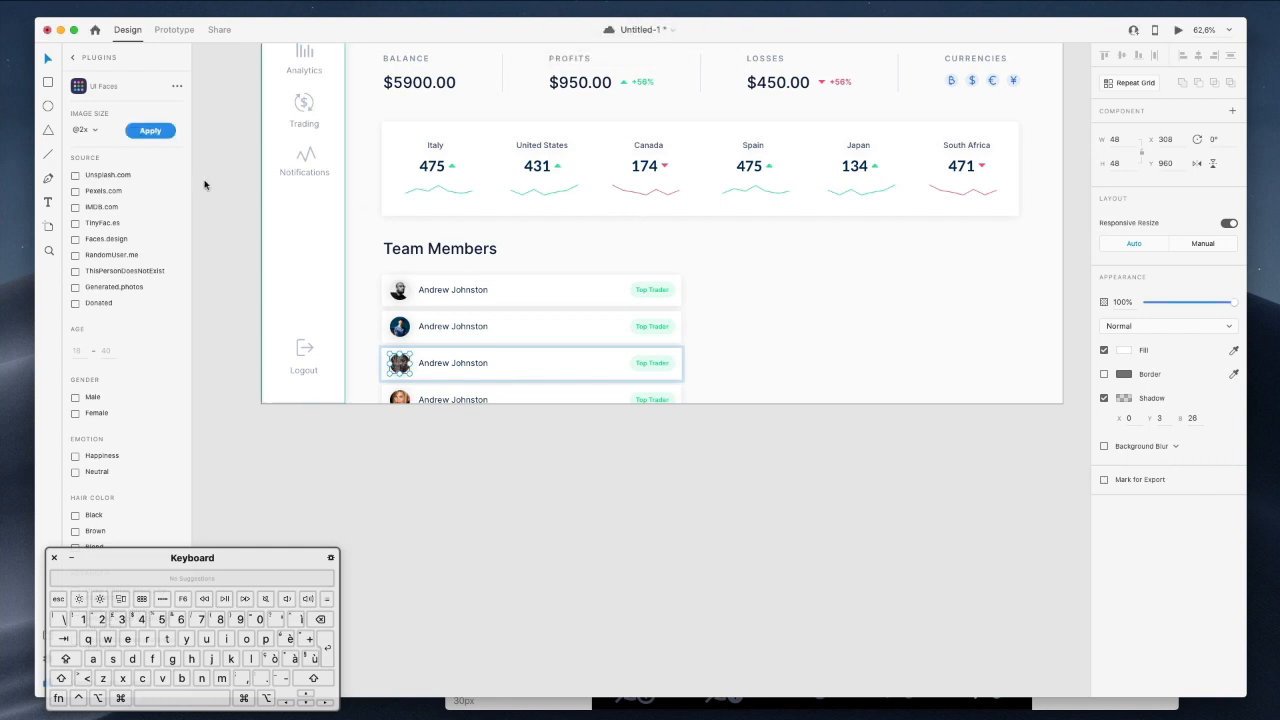
left_click(150, 131)
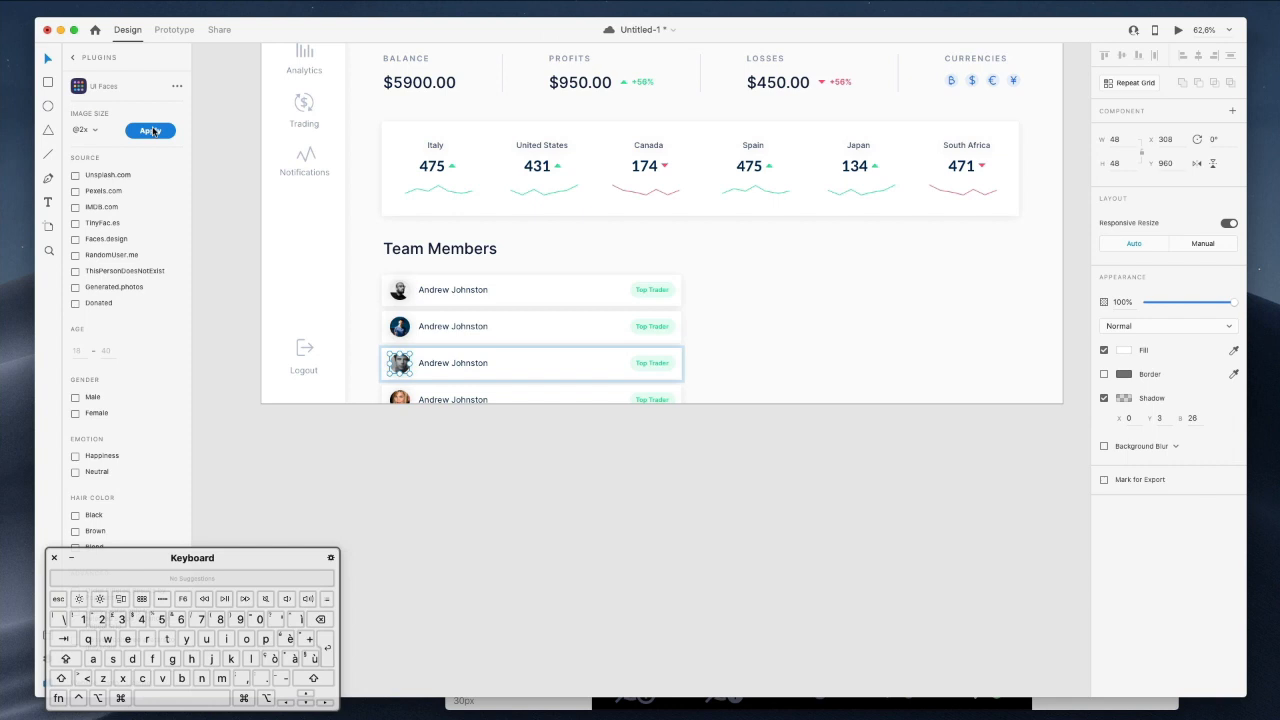
left_click(404, 406)
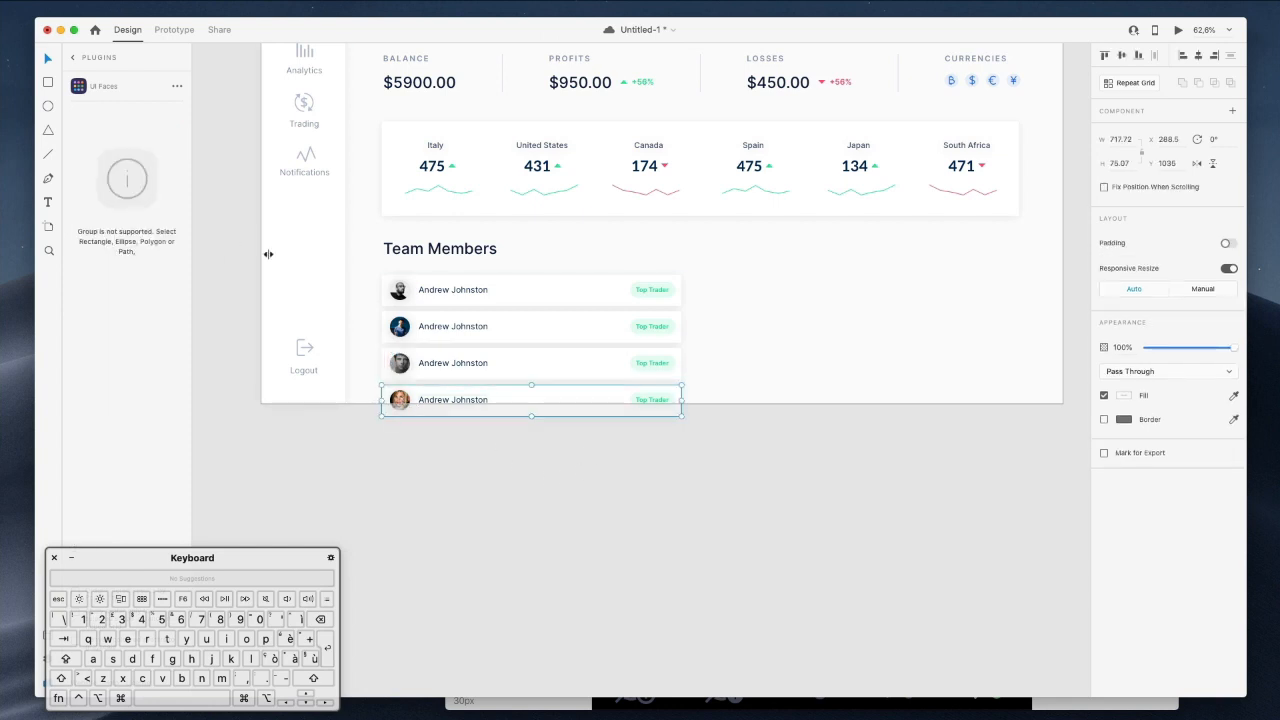
double_click(398, 400)
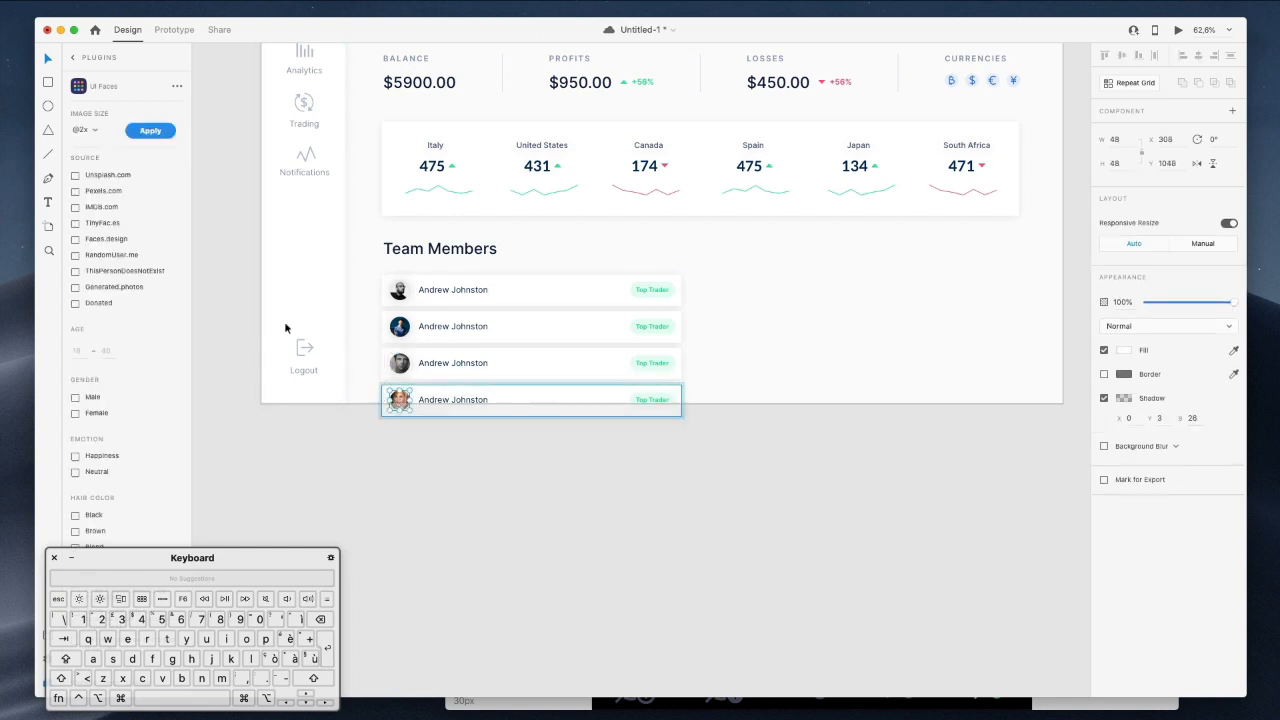
left_click(132, 137)
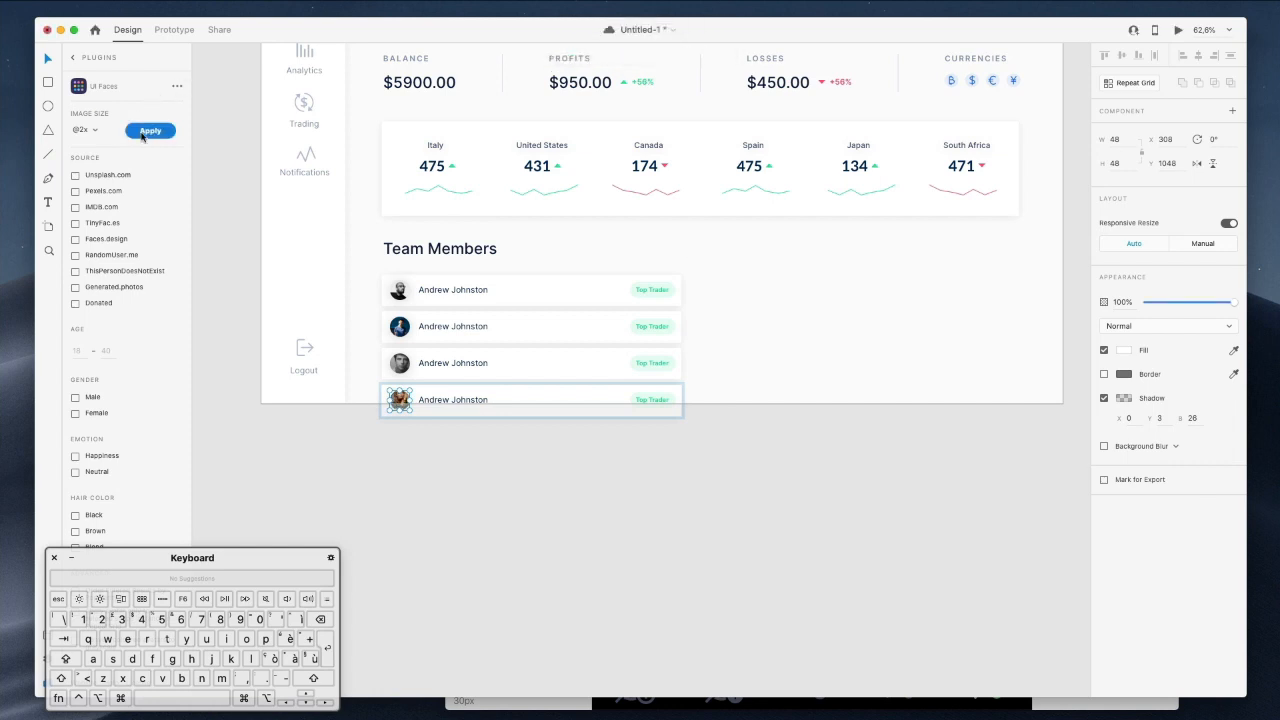
left_click(554, 460)
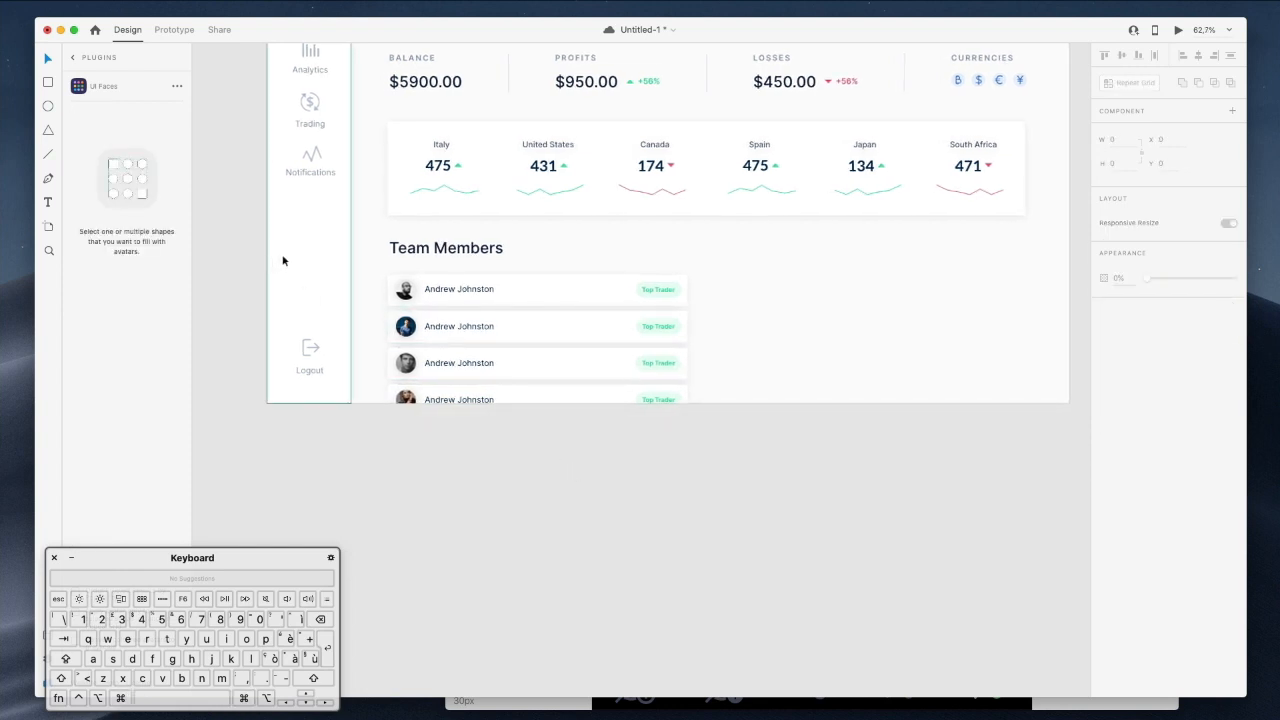
Return to the plugin list and expand the Lorem Ipsum plugin's commands.
scroll(283, 258, "up", 5)
left_click_drag(140, 562, 253, 482)
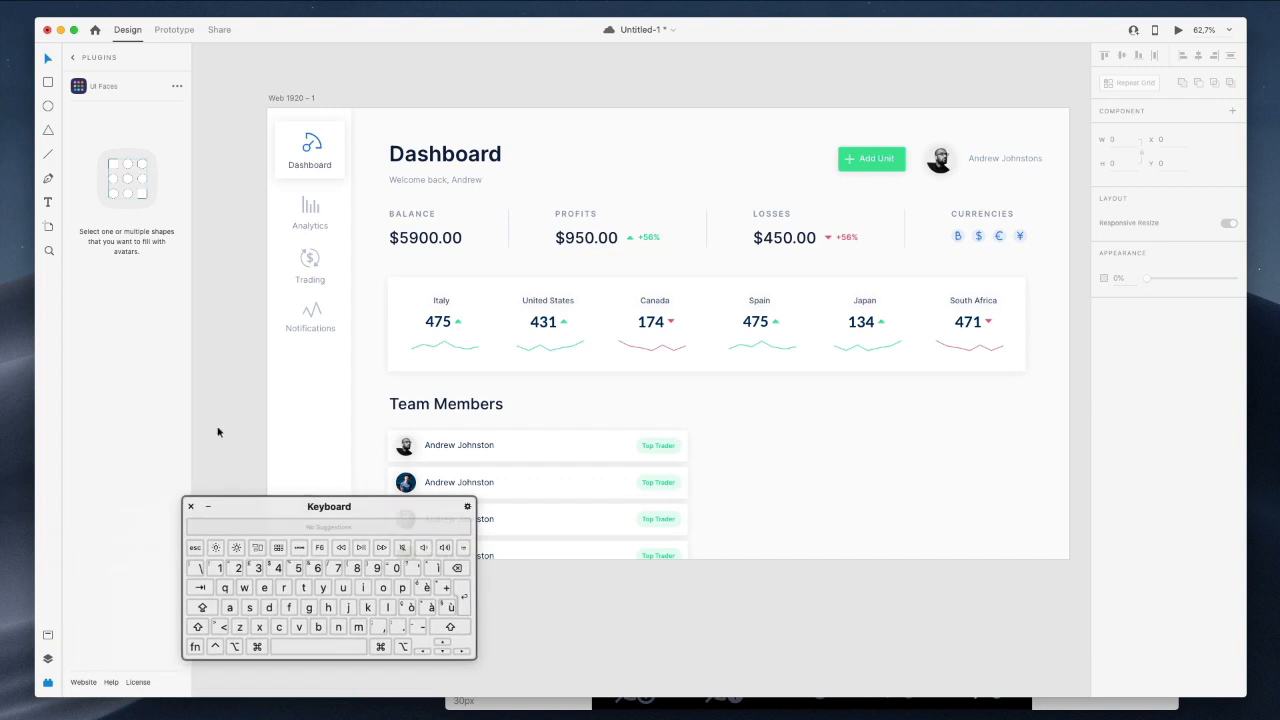
left_click(73, 58)
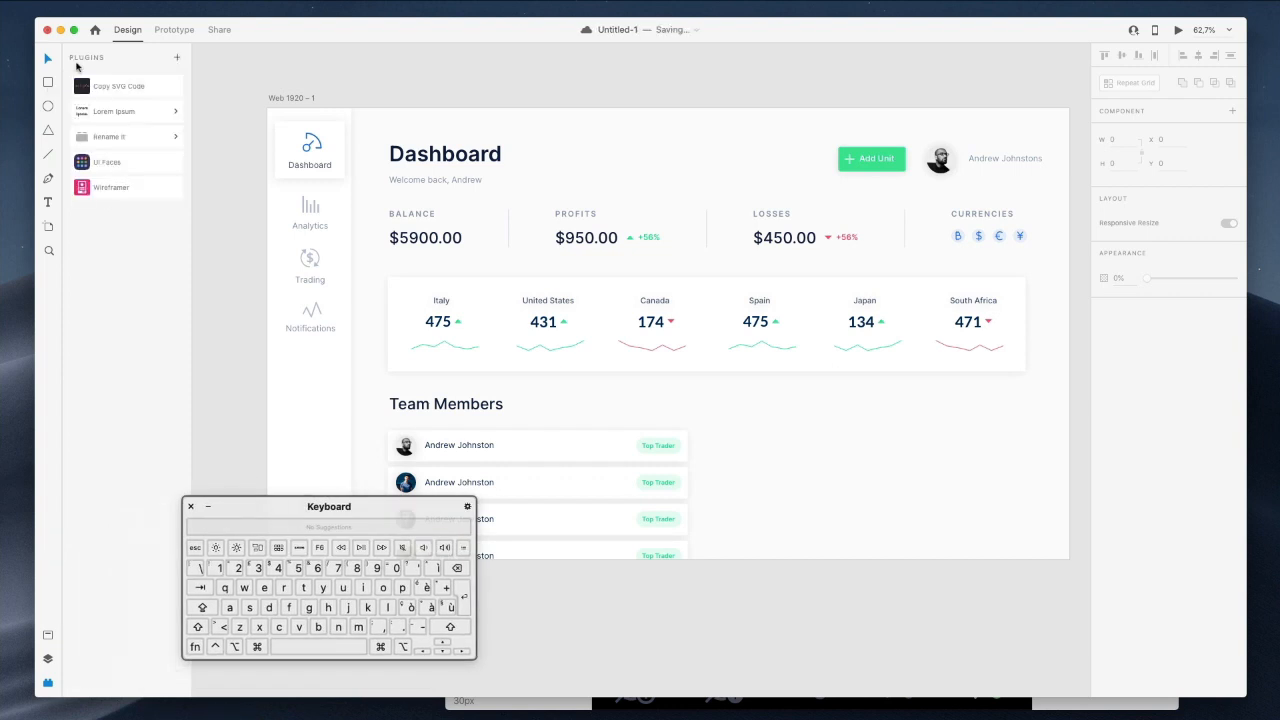
left_click_drag(298, 512, 201, 537)
left_click(136, 117)
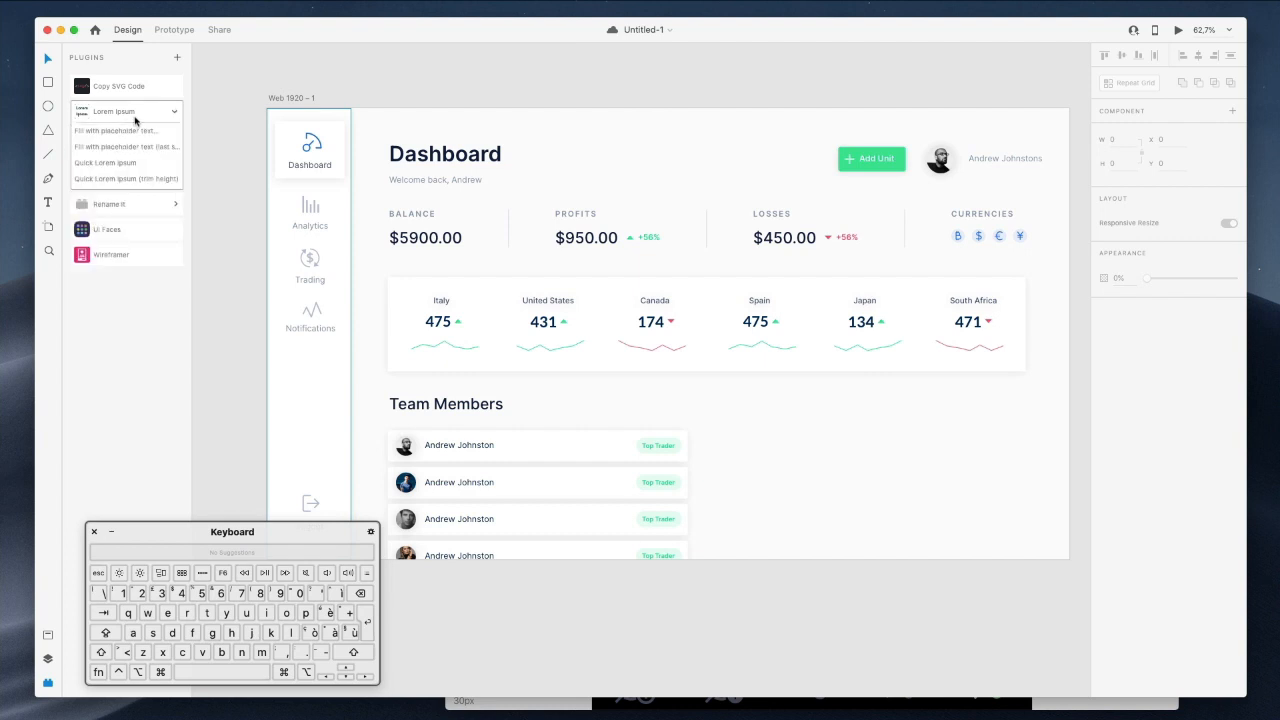
Type new, distinct member names into the second and third rows.
double_click(457, 481)
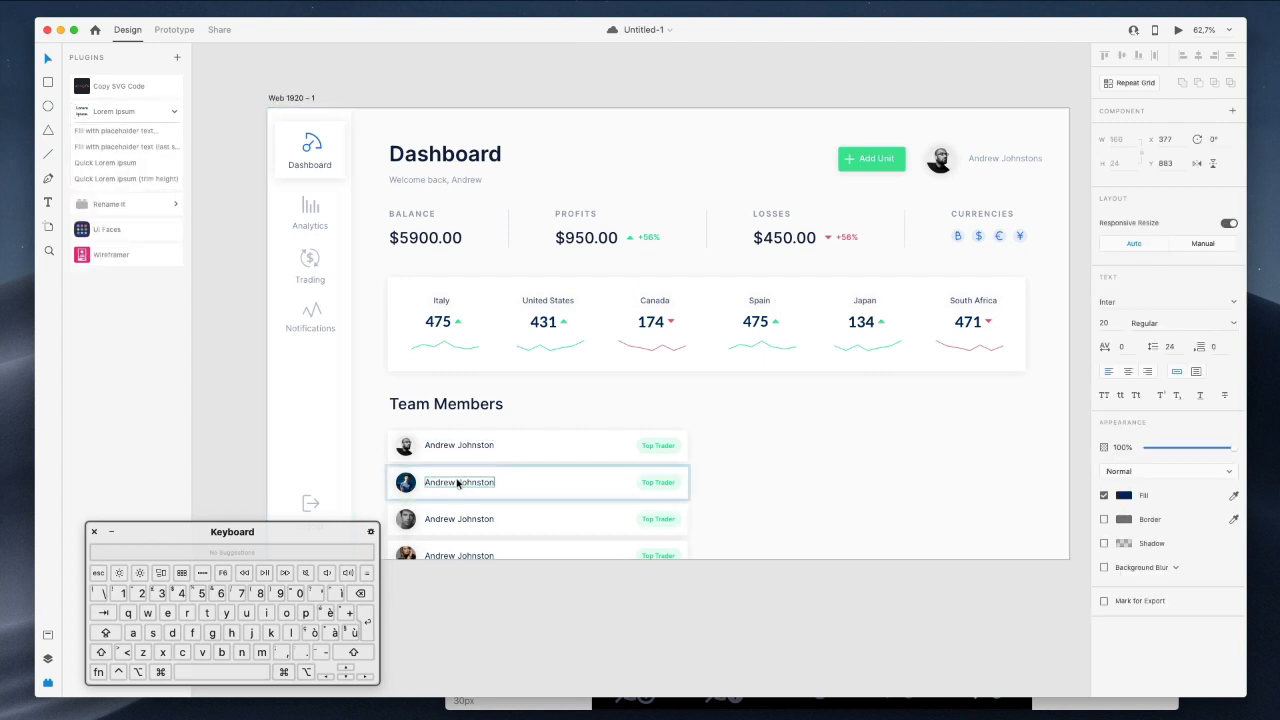
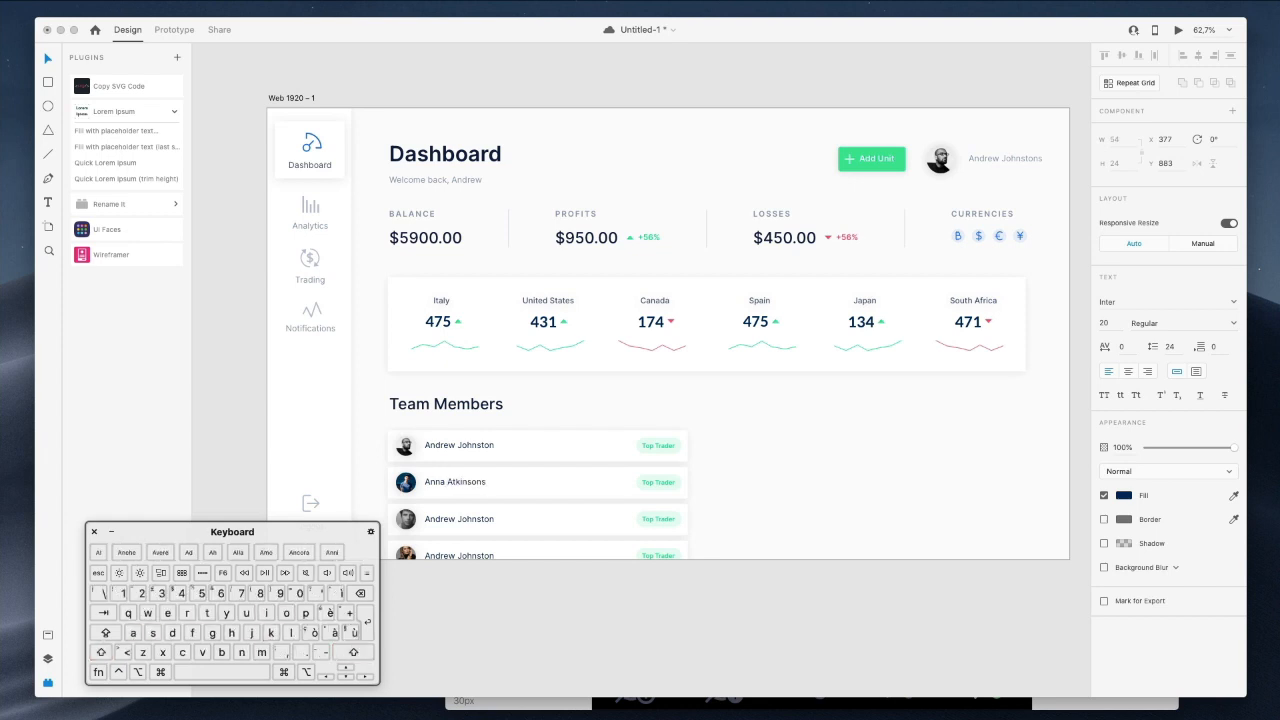
left_click(462, 516, "super")
double_click(462, 516)
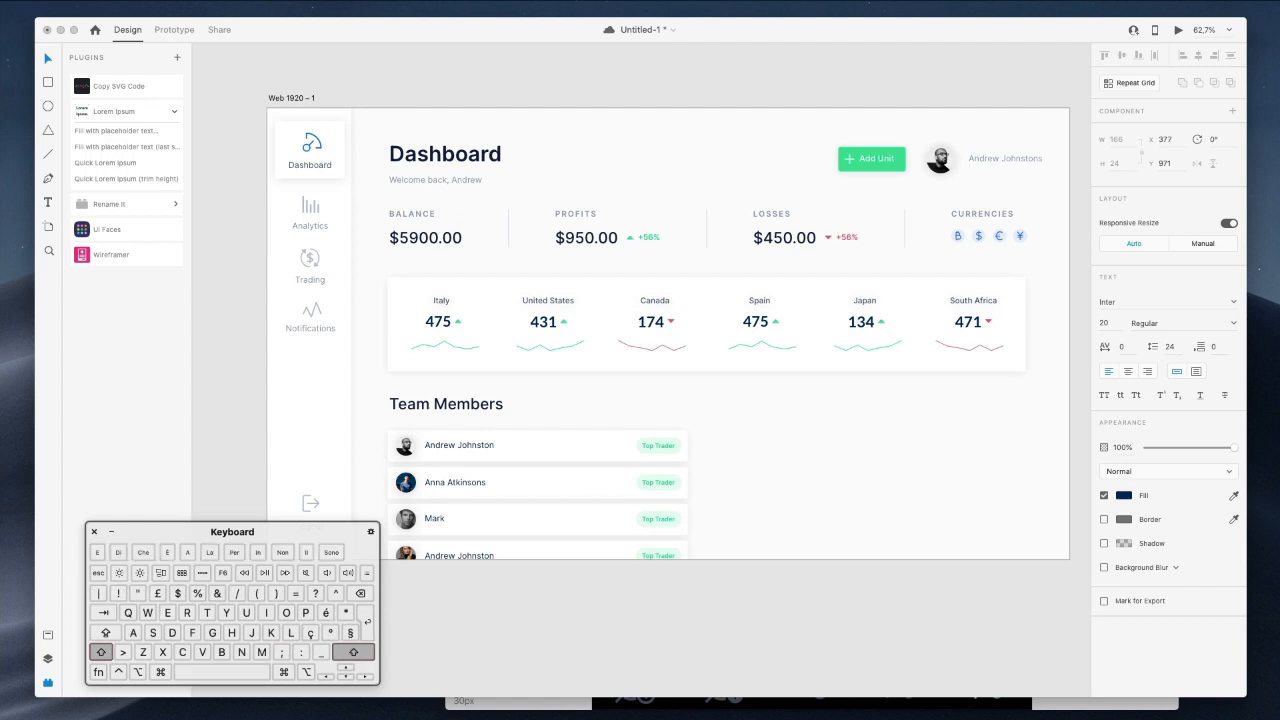
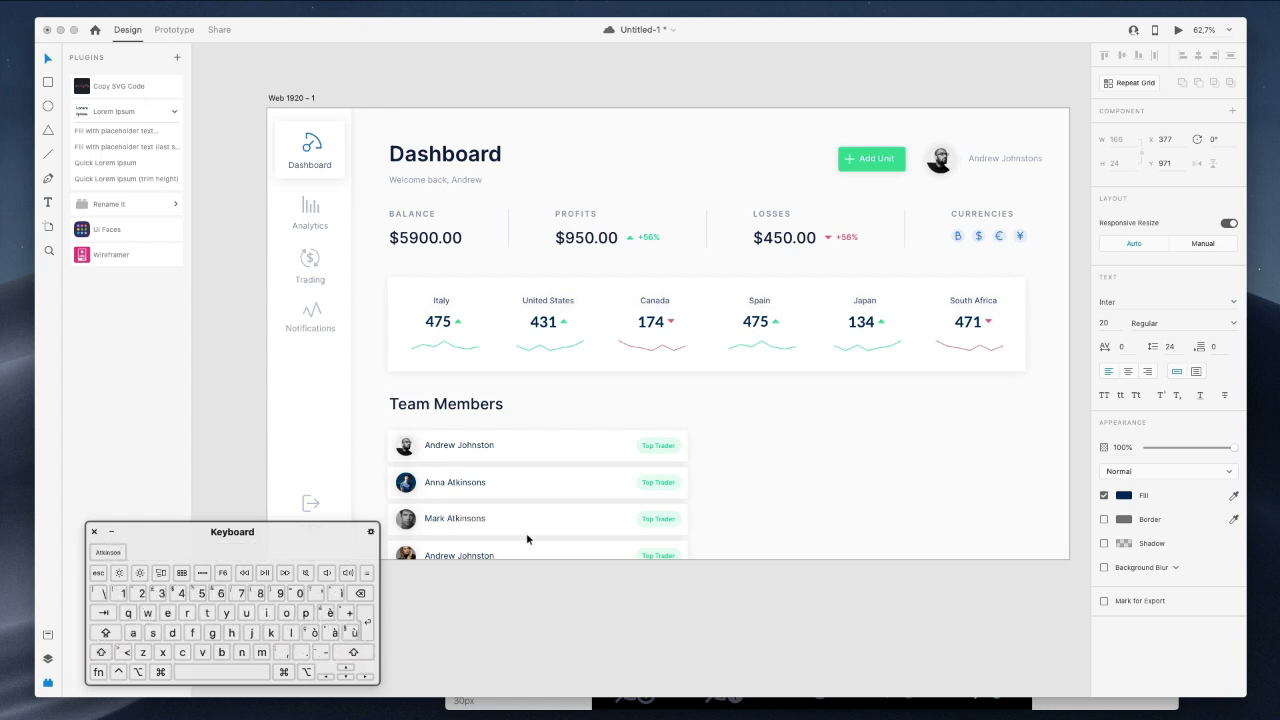
key("super+a")
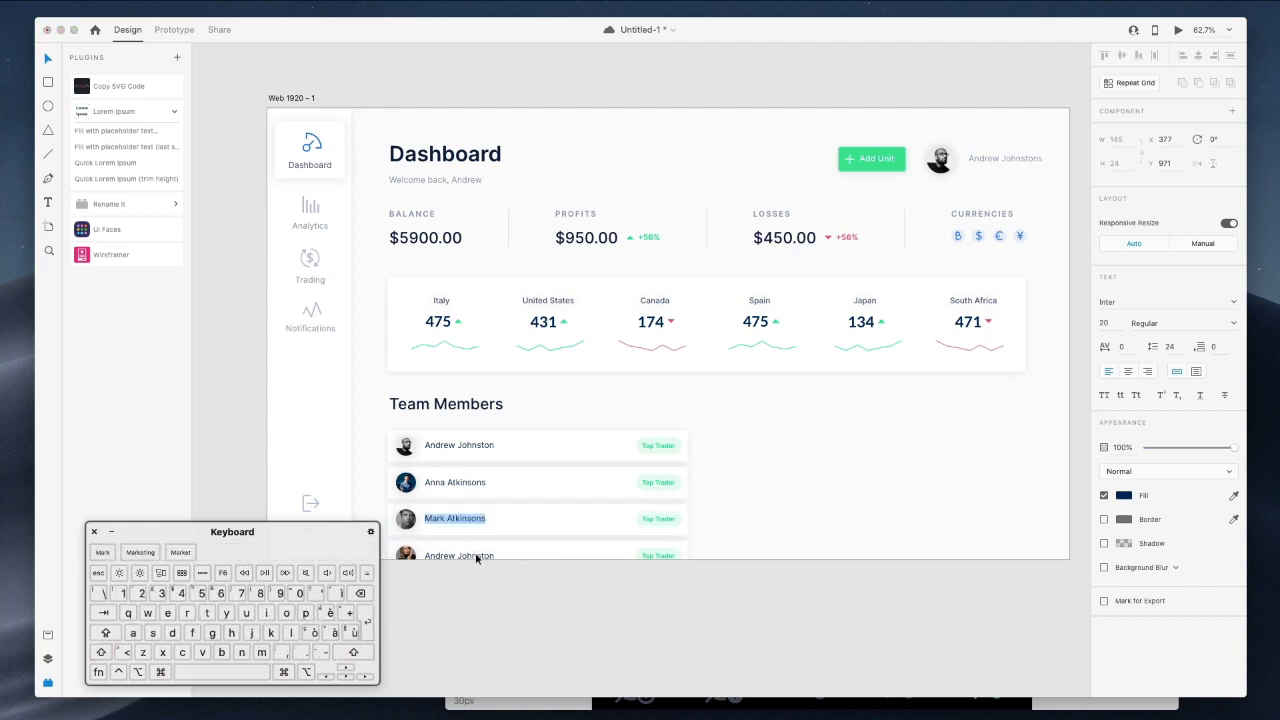
key("Escape")
Replace the fourth row's placeholder member name with a new name.
left_click(478, 556, "super")
double_click(478, 556)
key("super+a")
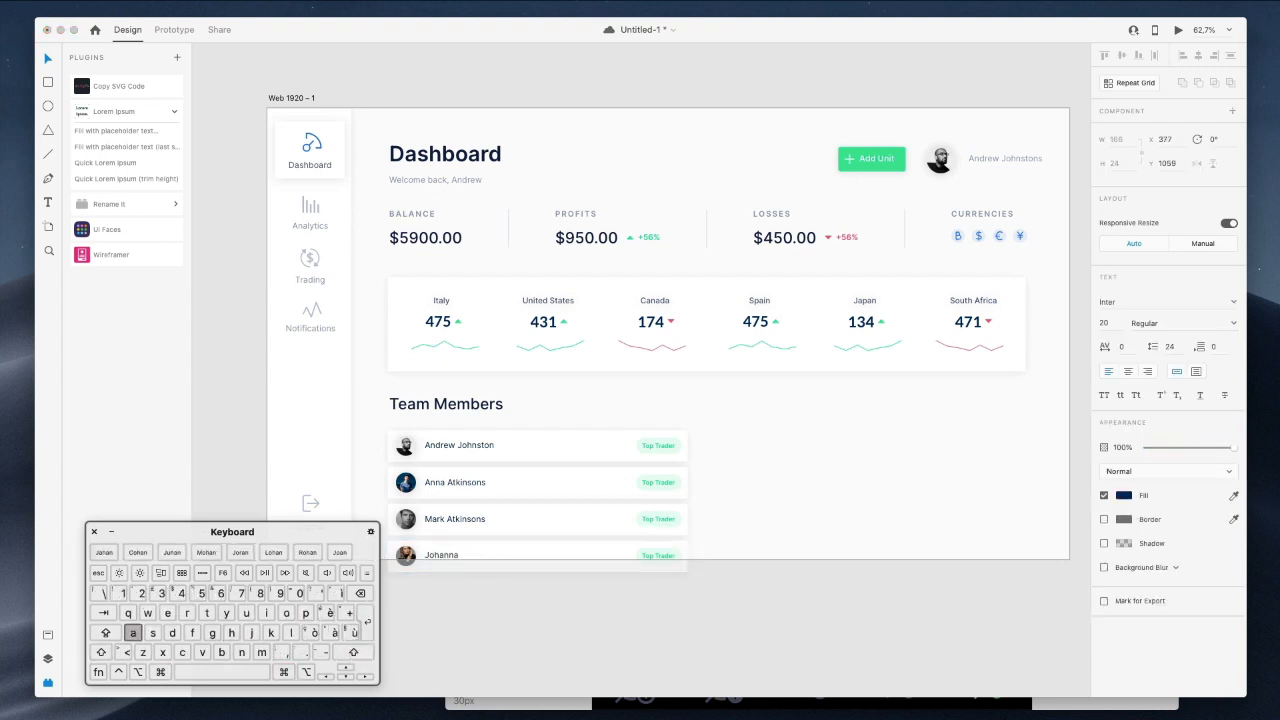
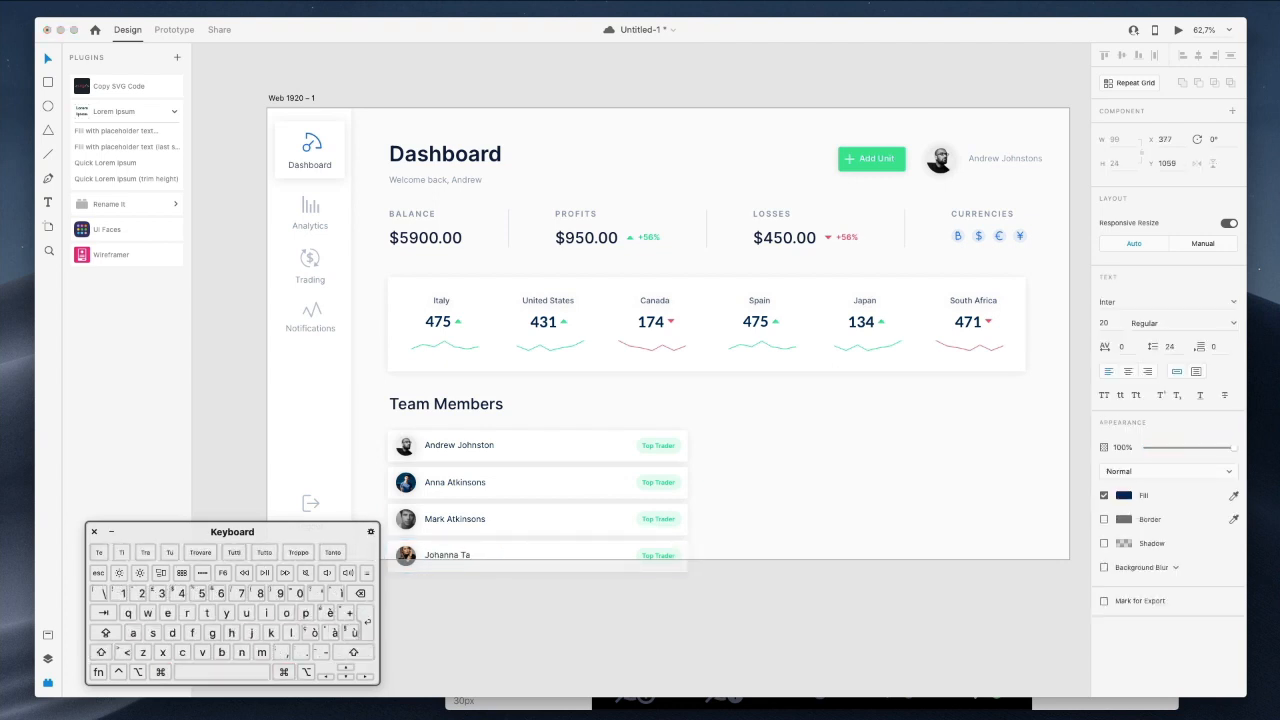
left_click(680, 667)
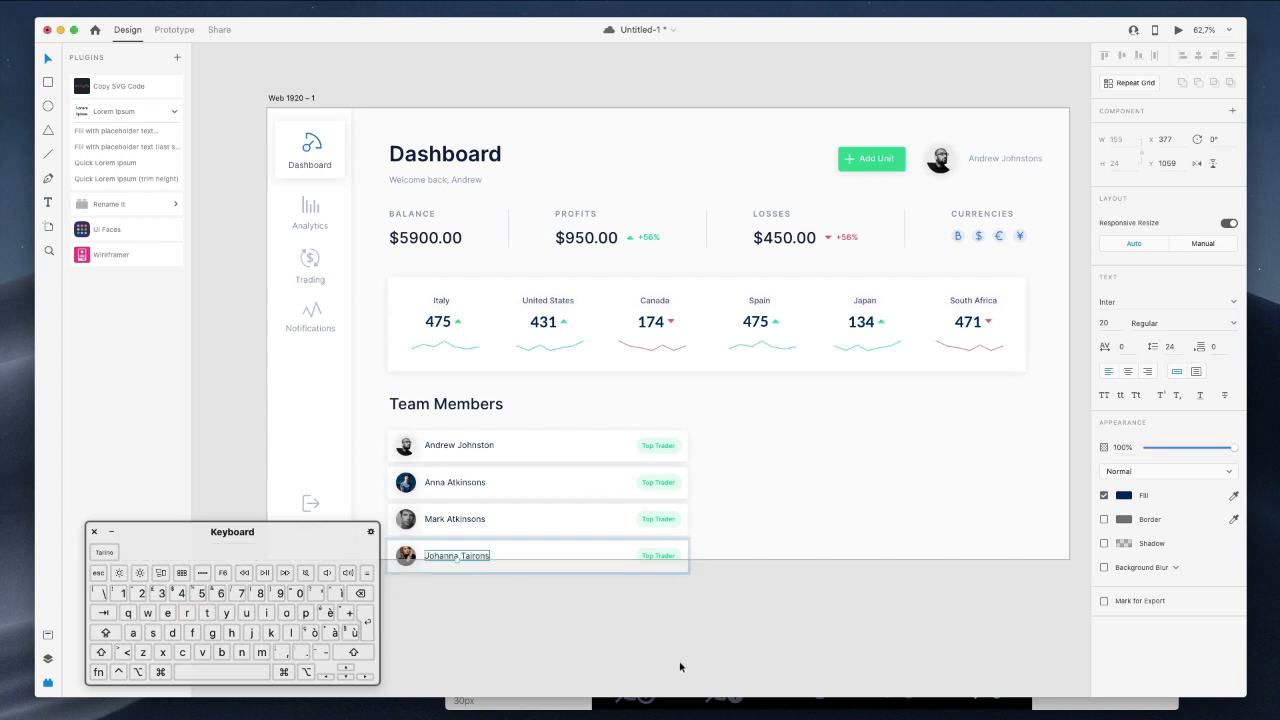
scroll(680, 665, "right", 3)
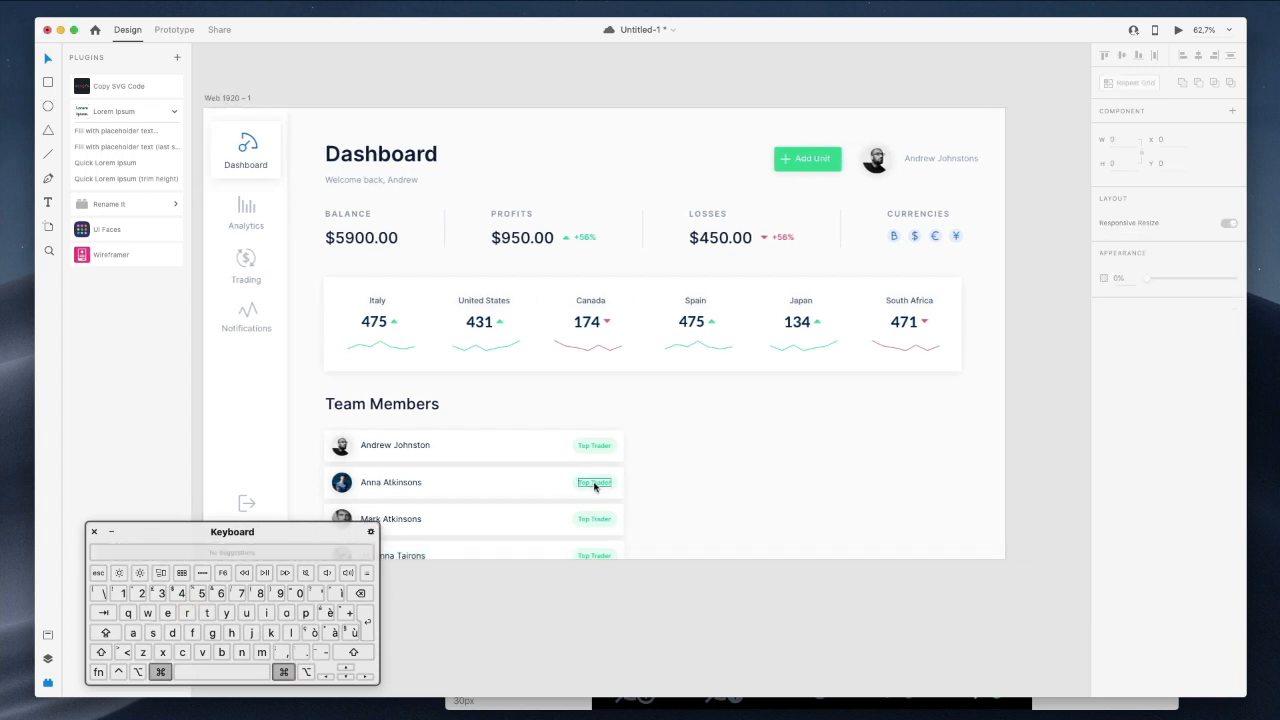
Colour the second row's badge text with the Bitcoin icon's blue using the eyedropper.
scroll(594, 485, "up", 5)
left_click(594, 483, "super")
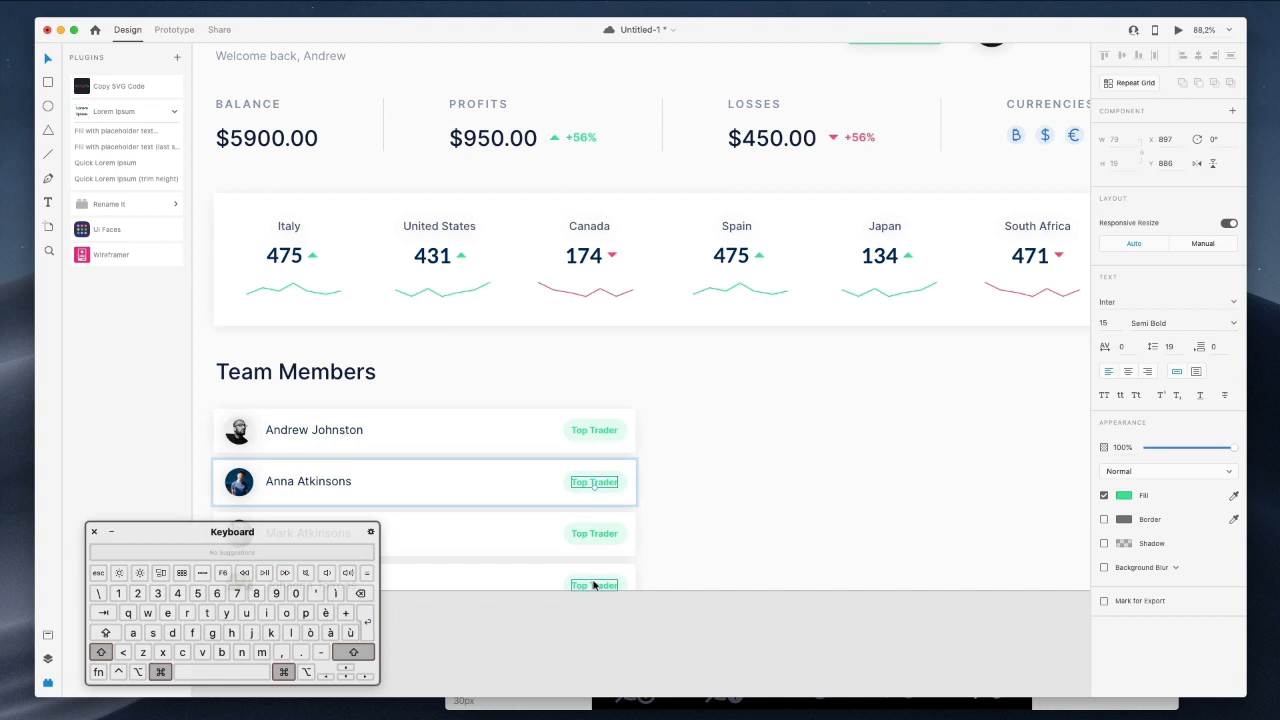
scroll(594, 585, "up", 4)
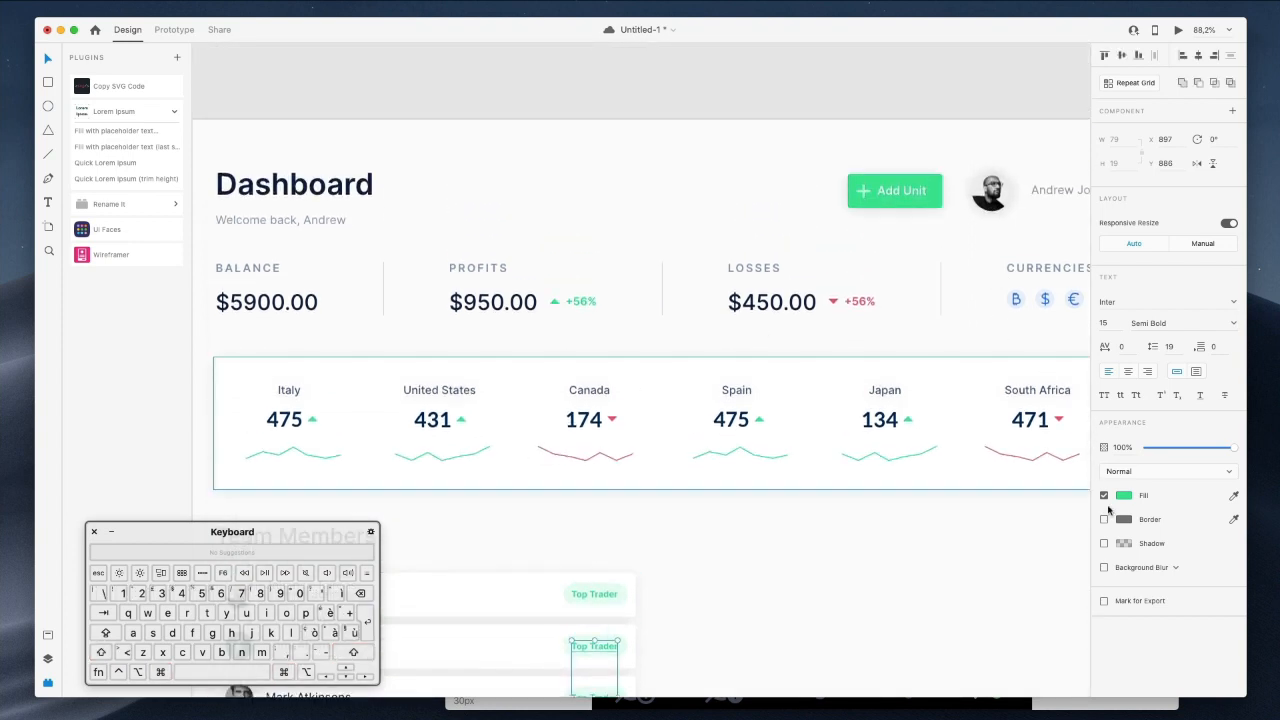
left_click(1124, 497)
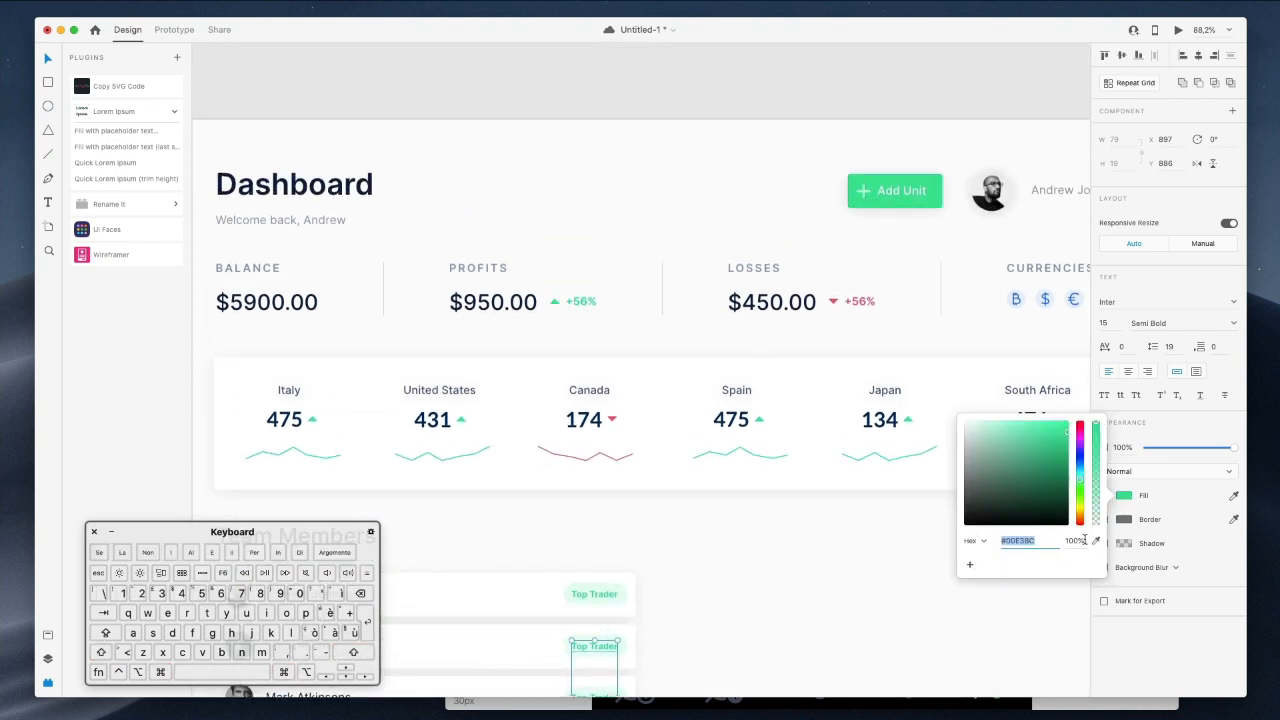
left_click(1095, 540)
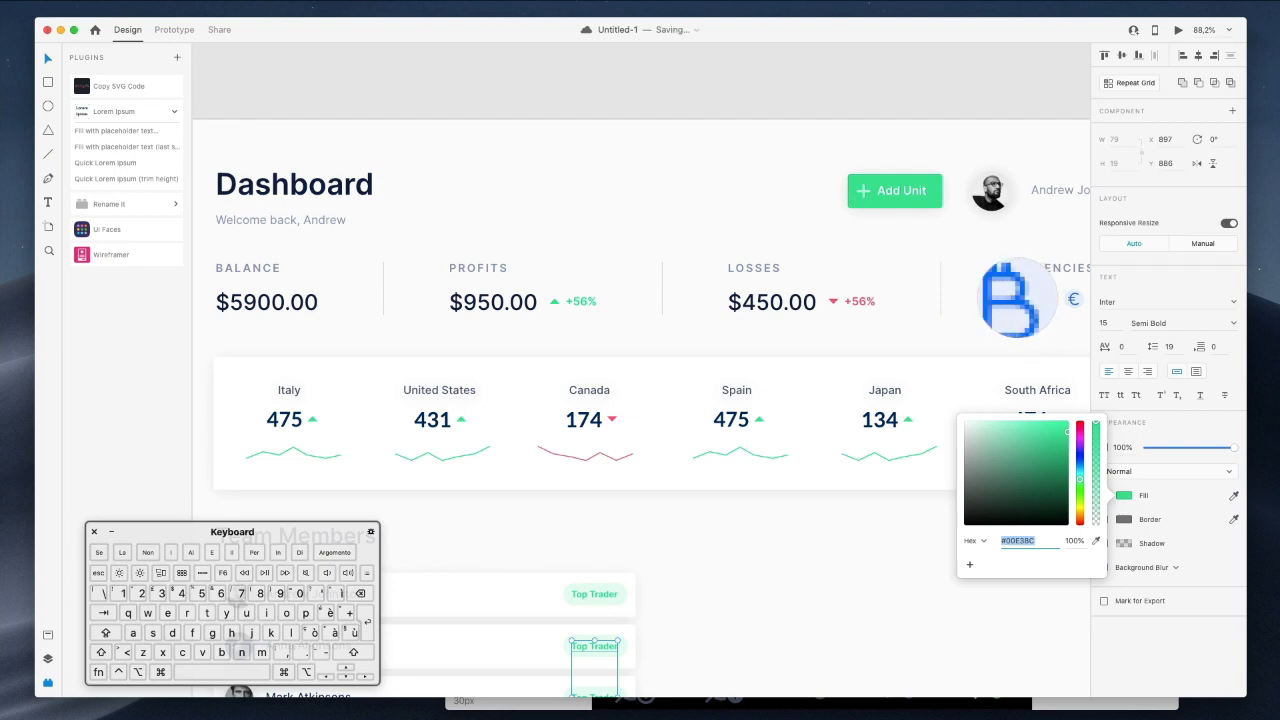
left_click(1018, 298)
scroll(937, 326, "down", 9)
Retype the second and fourth rows' badge labels as Manager.
left_click(645, 529)
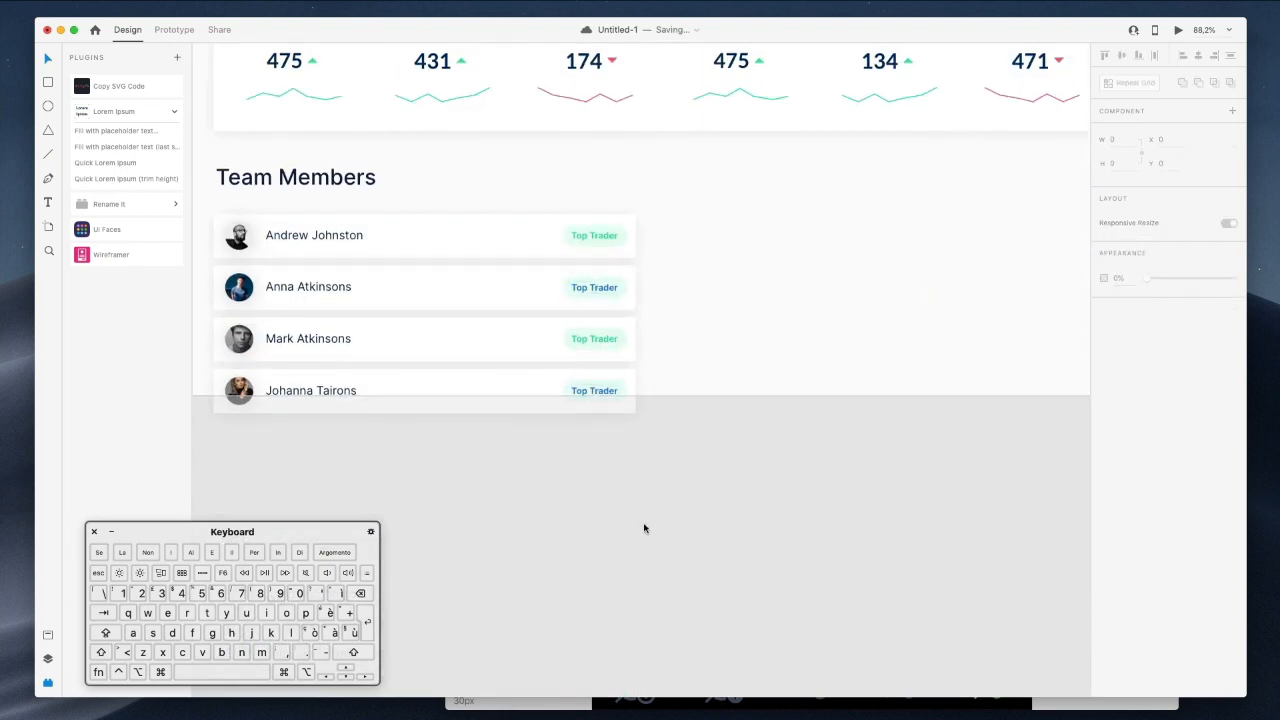
left_click(609, 297)
double_click(608, 294)
key("Return")
type("Mana")
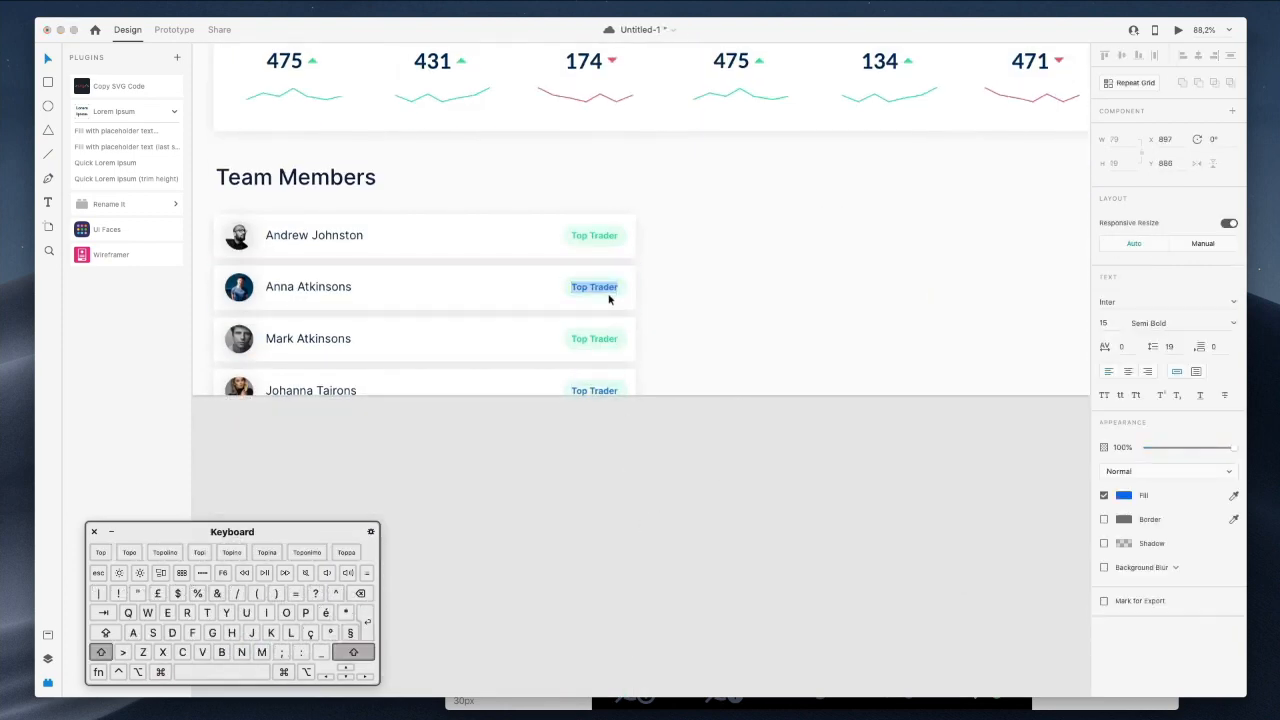
type("ger")
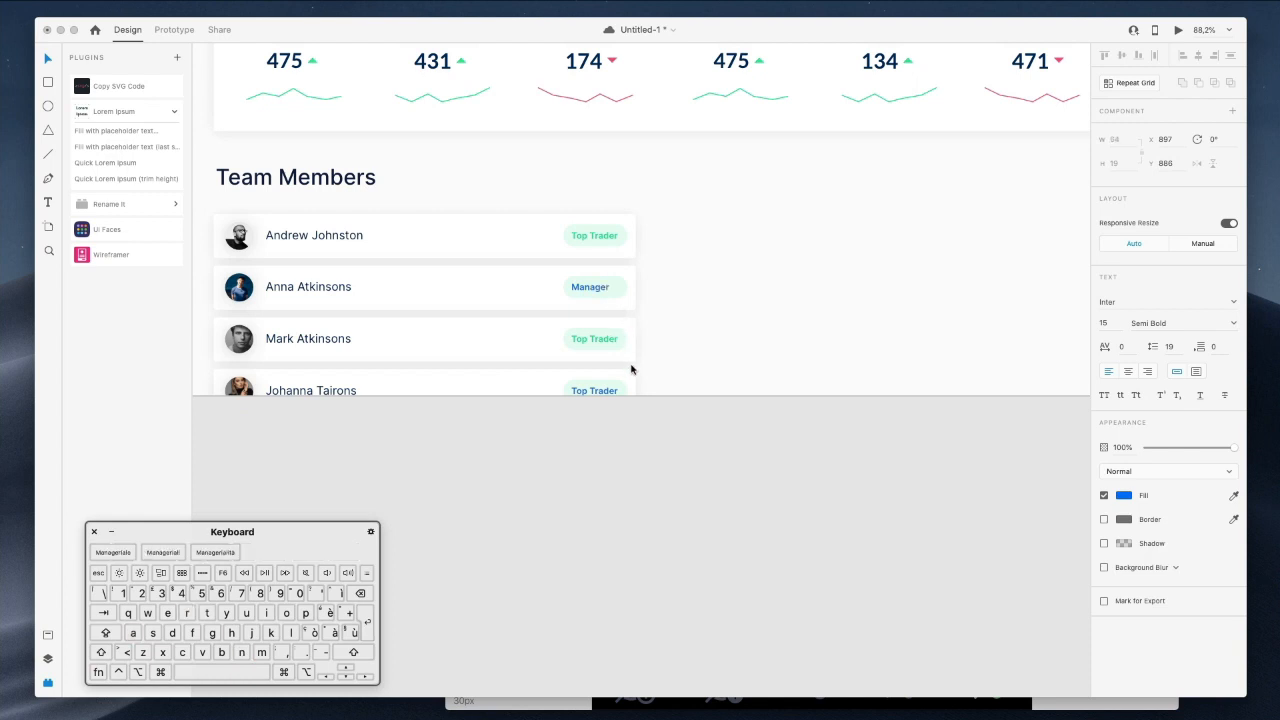
left_click(601, 388)
left_click(604, 393, "super")
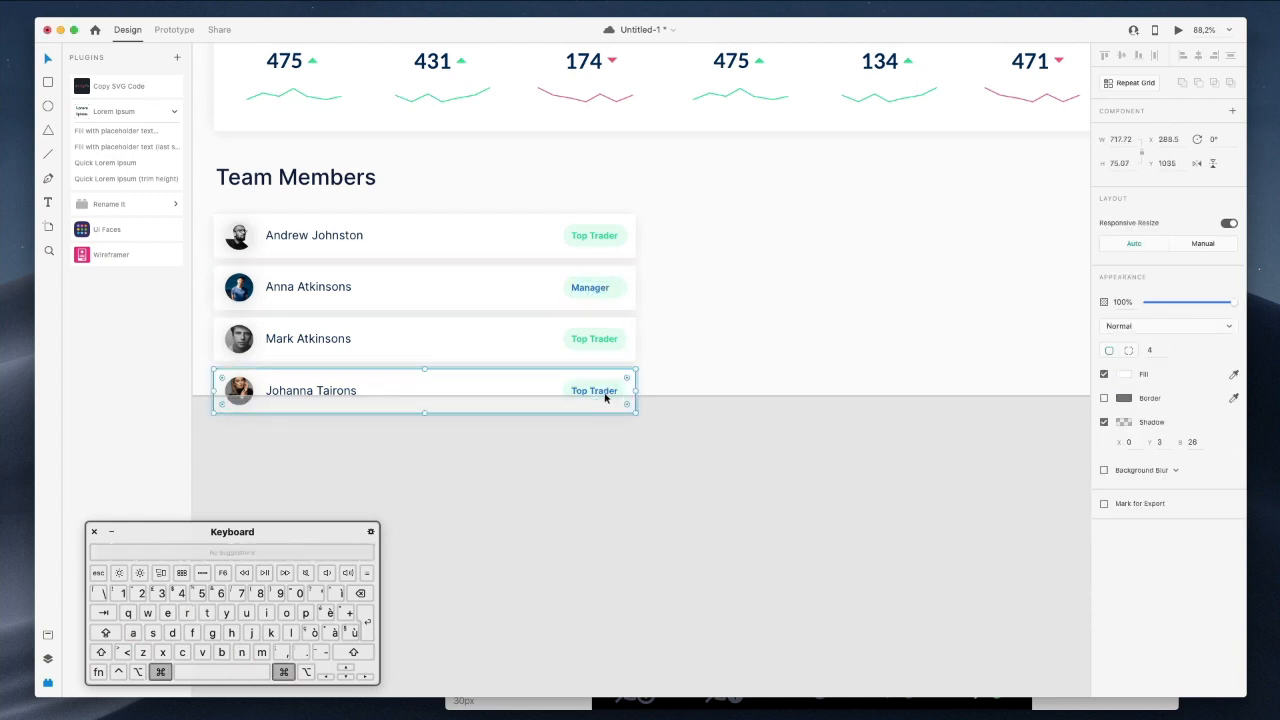
left_click(605, 395, "super")
left_click(669, 457)
double_click(591, 393)
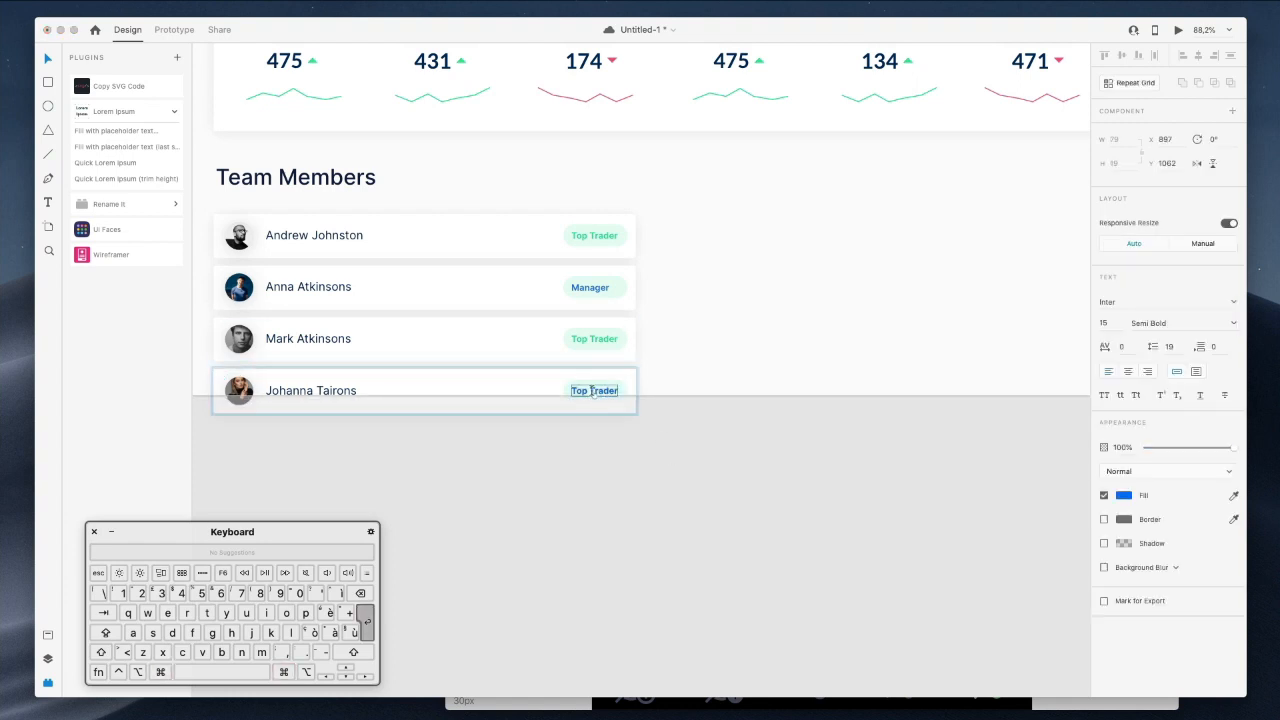
type("Manager")
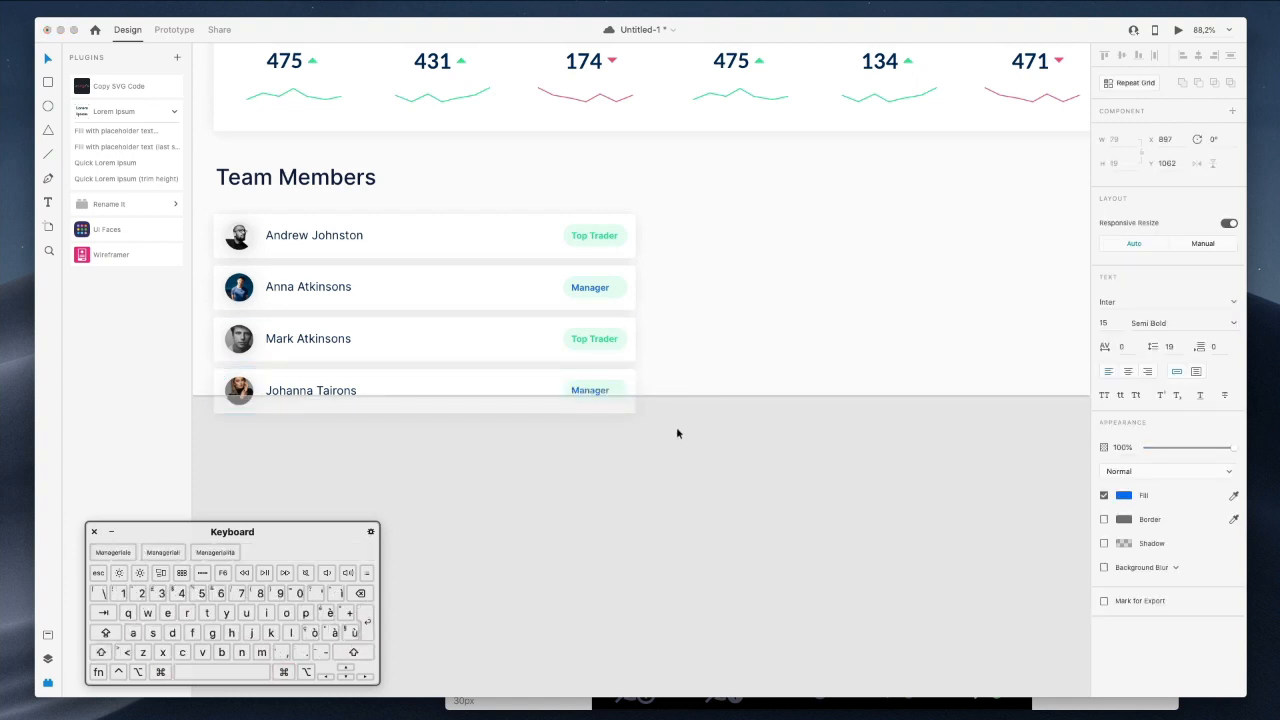
key("Escape")
Nudge both Manager labels slightly to the right.
left_click(589, 290, "shift+super")
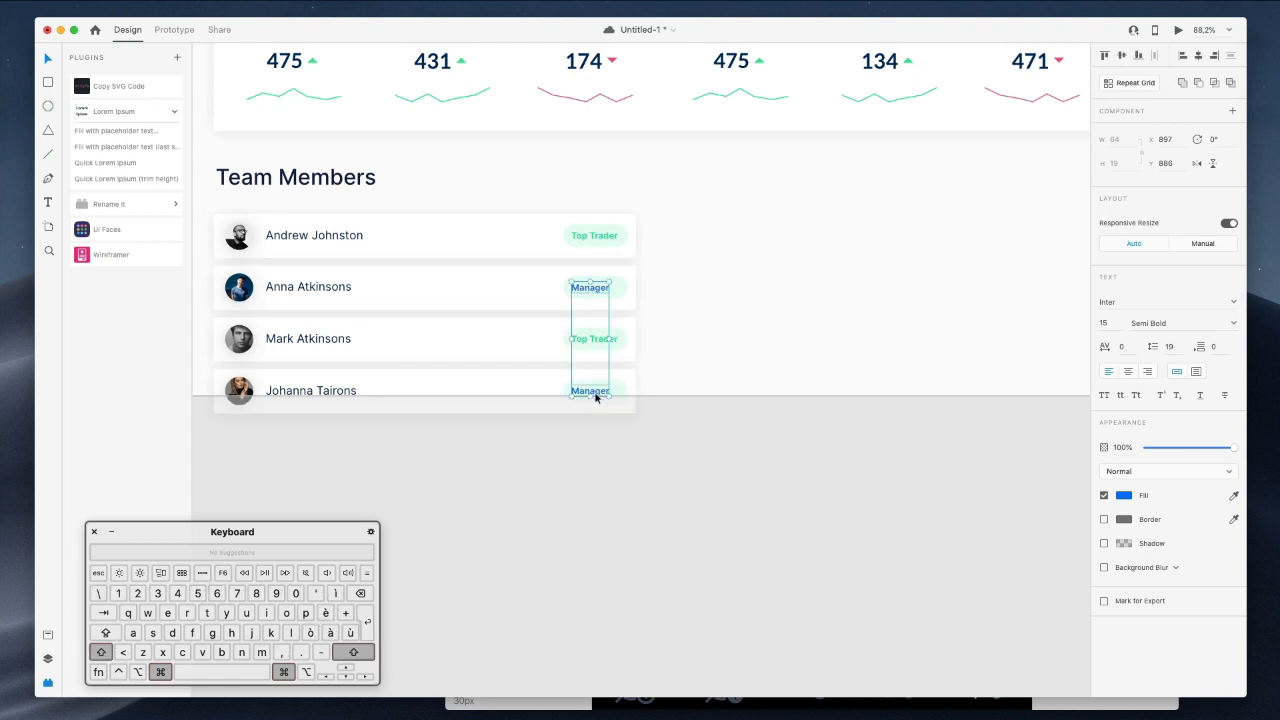
key("Right")
key("shift+Right")
key("Left")
Narrow both Manager badge backgrounds and fill them with the Manager text's blue.
left_click(586, 284, "super")
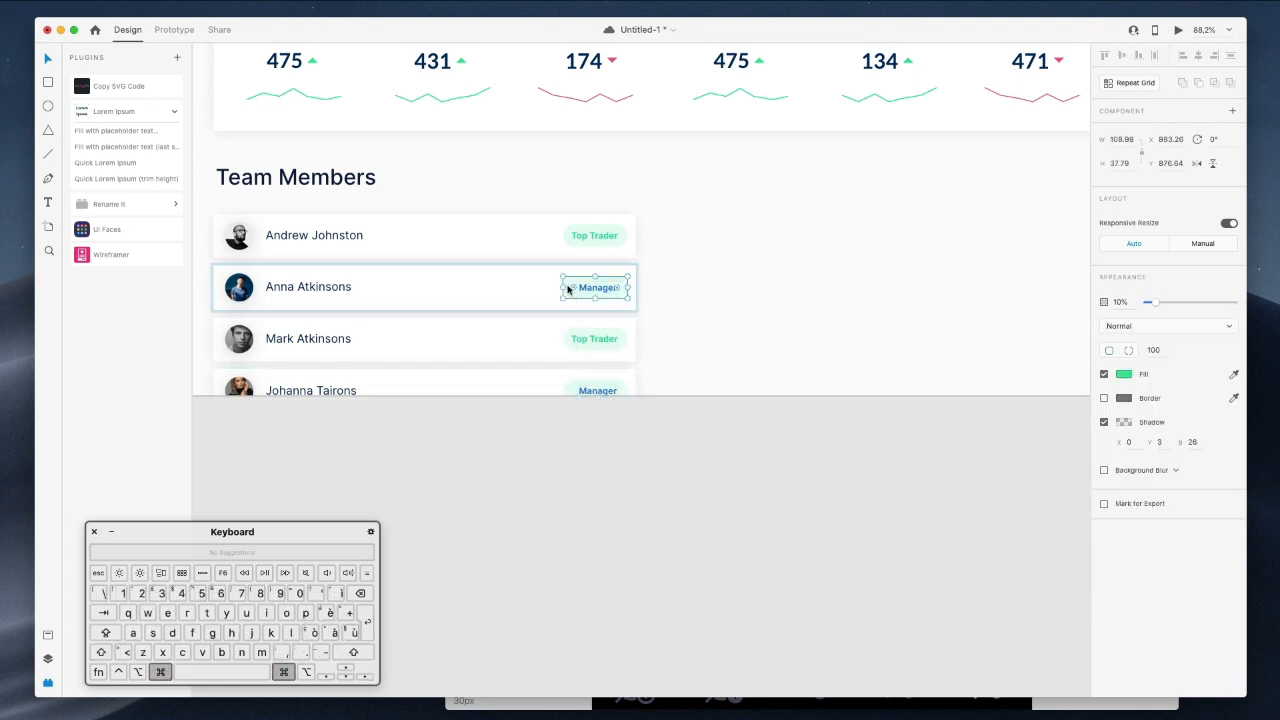
left_click(568, 394, "shift+super")
left_click_drag(563, 340, 566, 340)
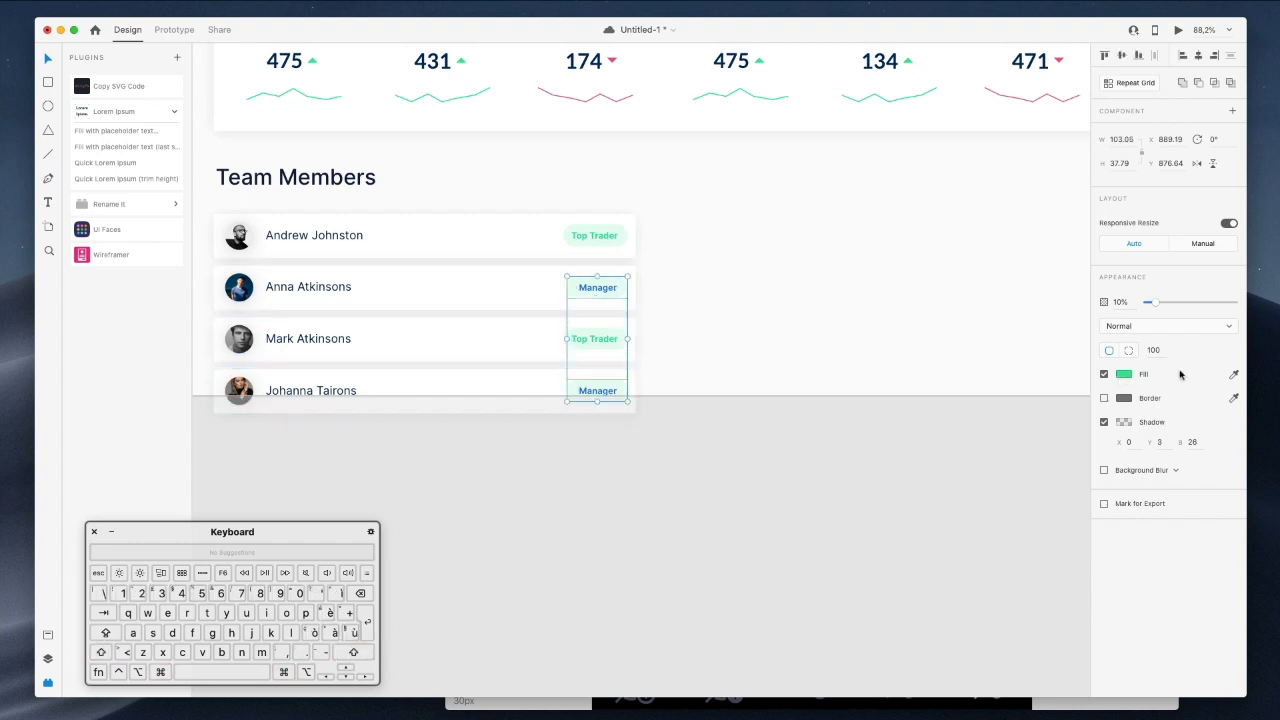
left_click(1233, 374)
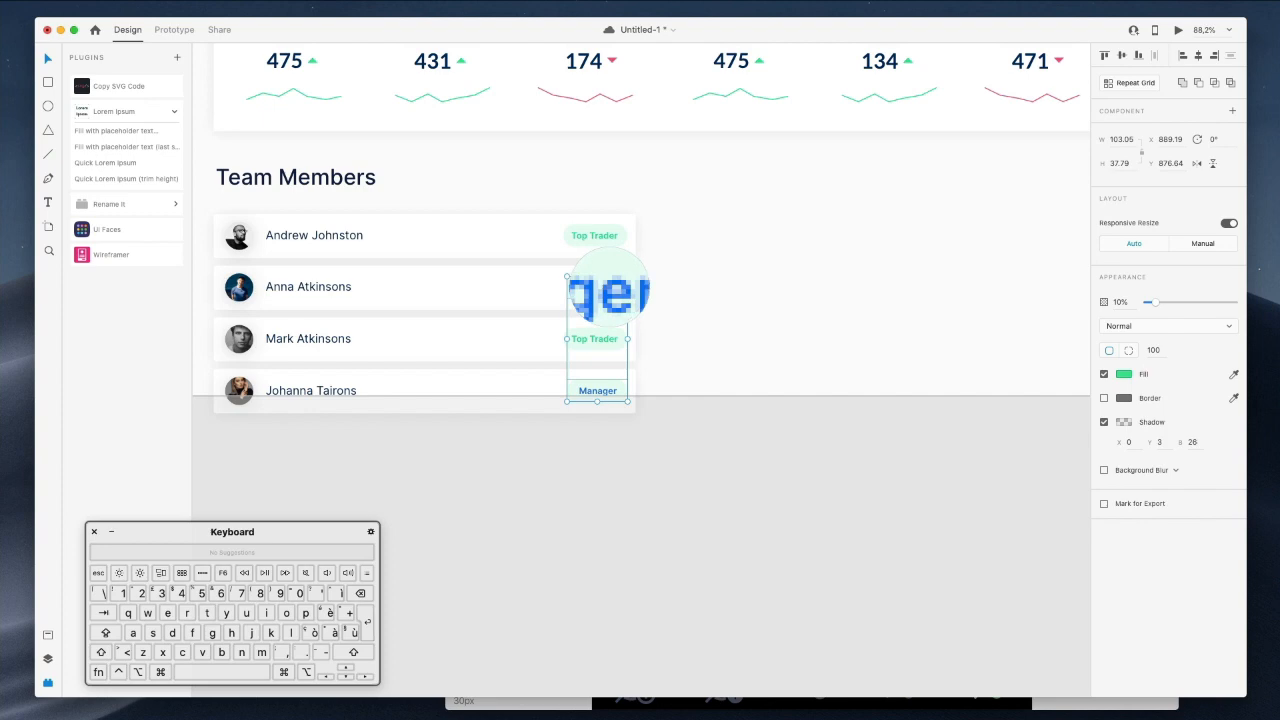
left_click(609, 290)
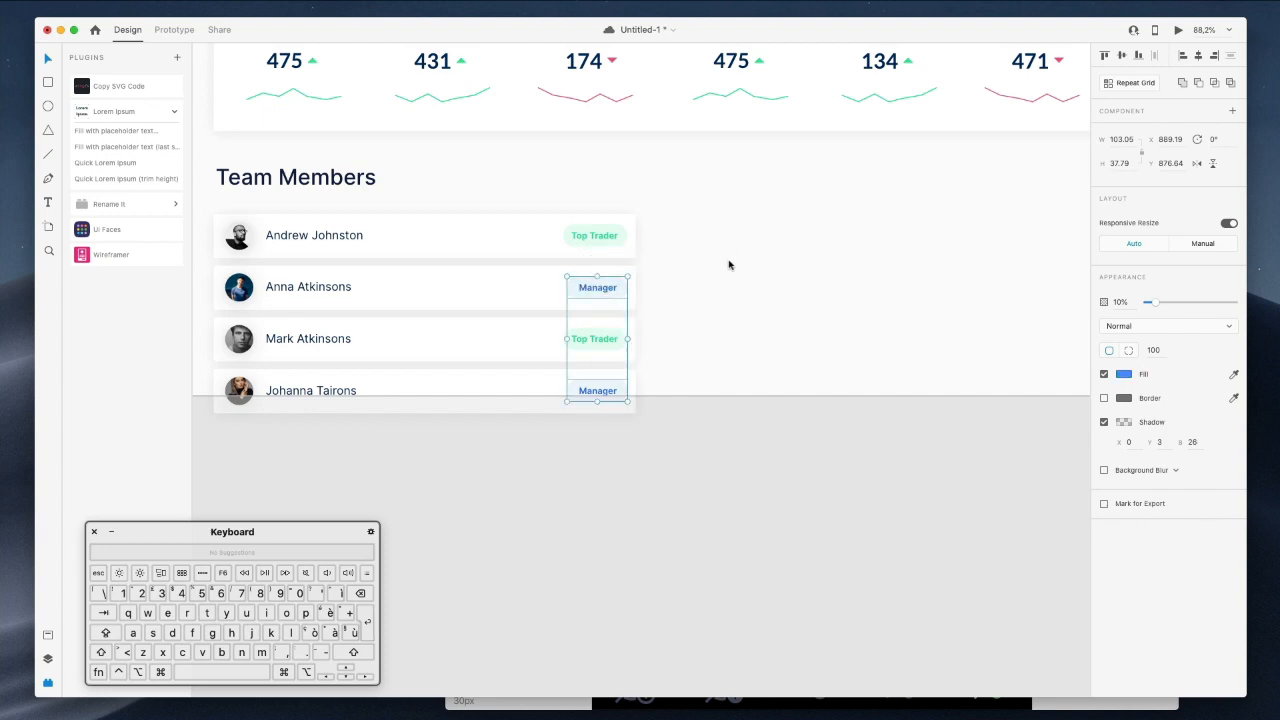
left_click(775, 515)
Scroll around the canvas to review the alternating Top Trader and Manager badges.
scroll(732, 452, "up", 4)
scroll(732, 452, "up", 1)
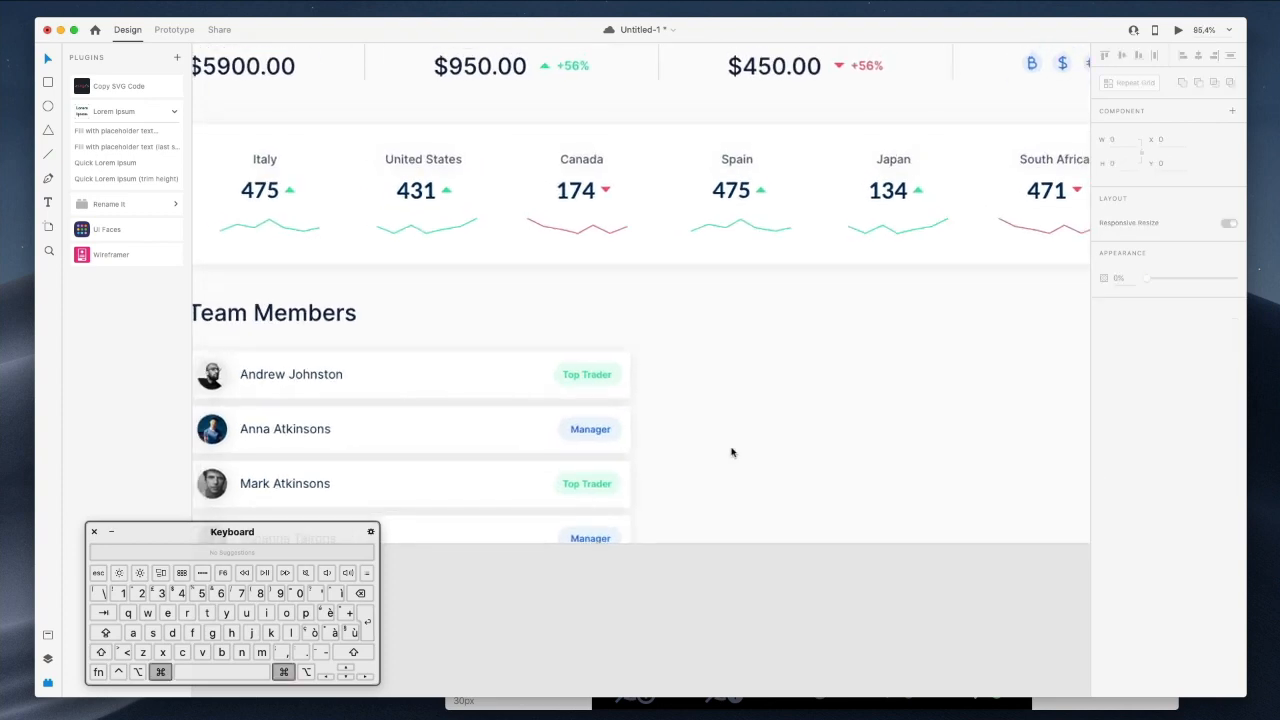
scroll(731, 452, "down", 5)
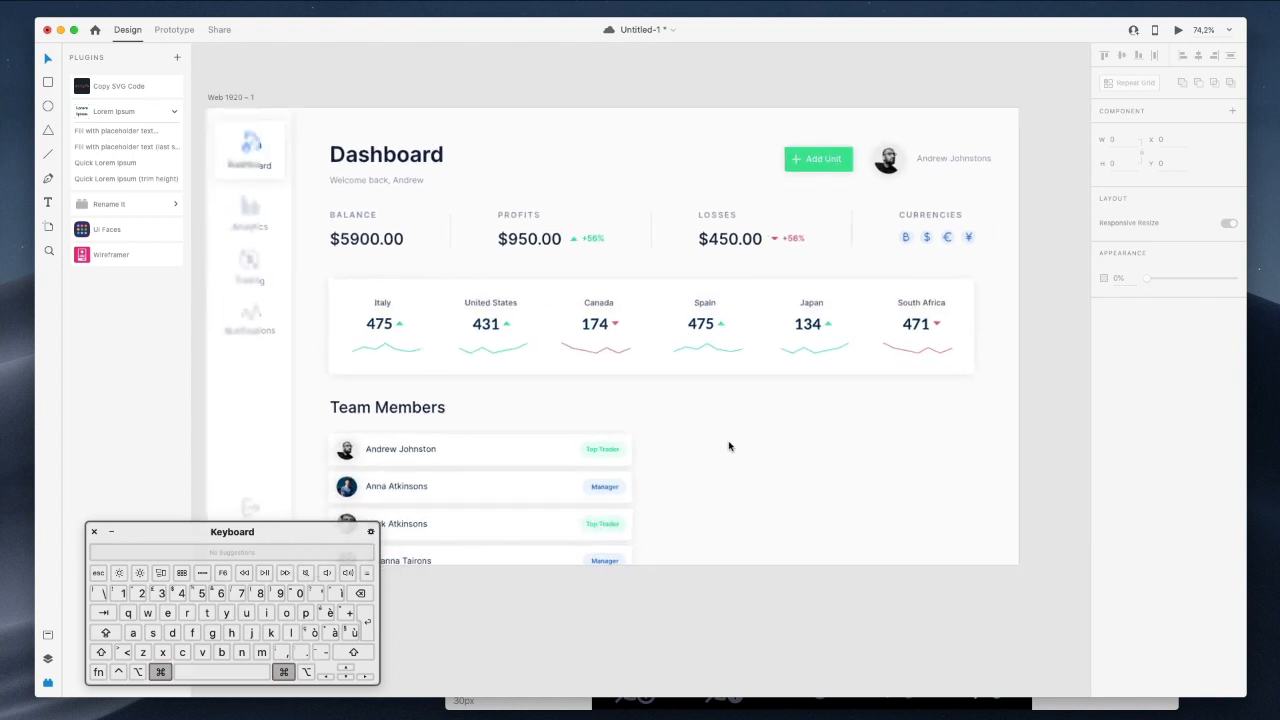
scroll(729, 447, "down", 1)
scroll(729, 447, "down", 2)
scroll(728, 448, "up", 1)
scroll(729, 448, "down", 1)
scroll(786, 437, "up", 1)
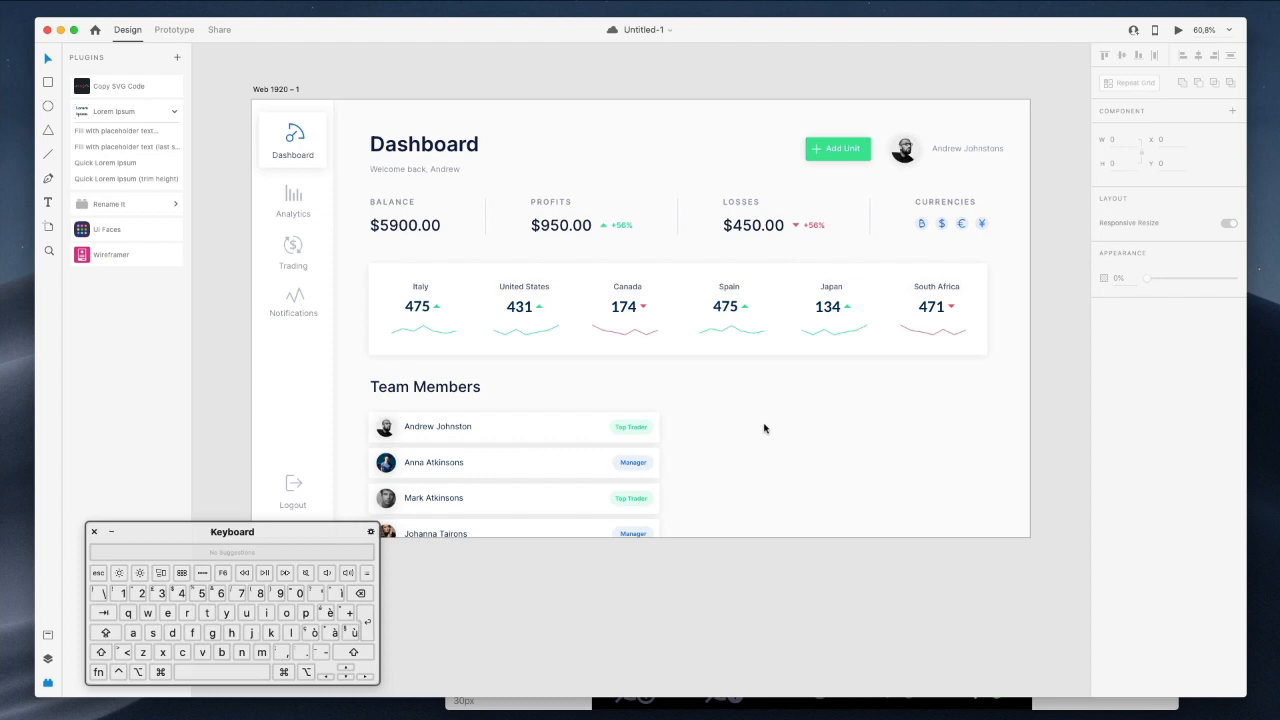
Navigate the Dashboard file's canvas to the Graph Titles bar-chart card.
left_click_drag(1000, 715, 820, 62)
scroll(734, 440, "down", 4)
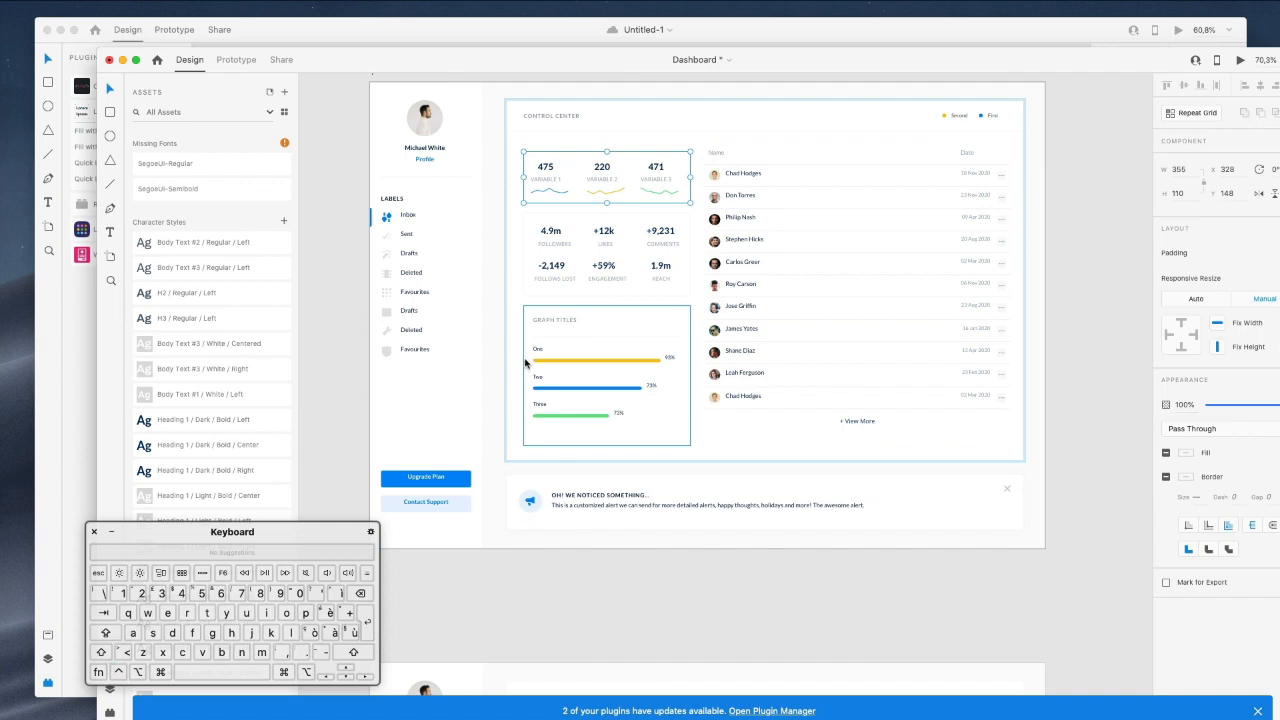
scroll(566, 340, "down", 2)
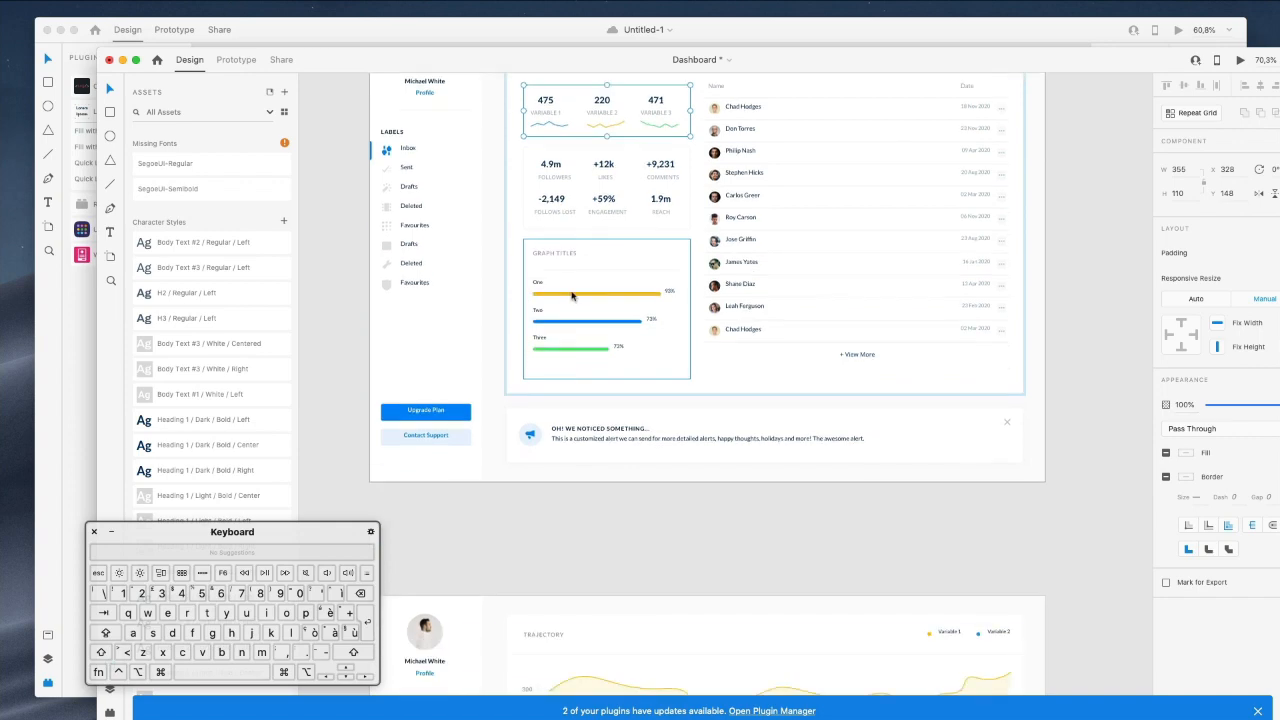
scroll(572, 296, "down", 3)
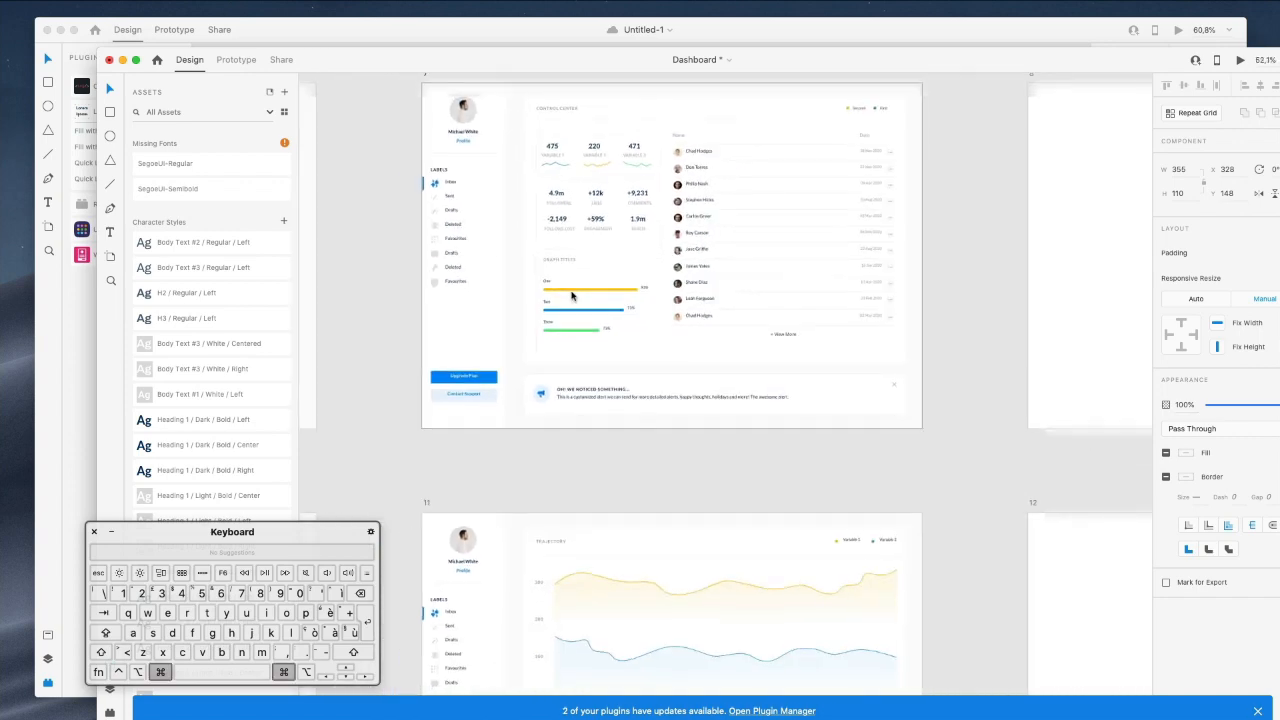
scroll(572, 296, "down", 10)
scroll(572, 296, "up", 20)
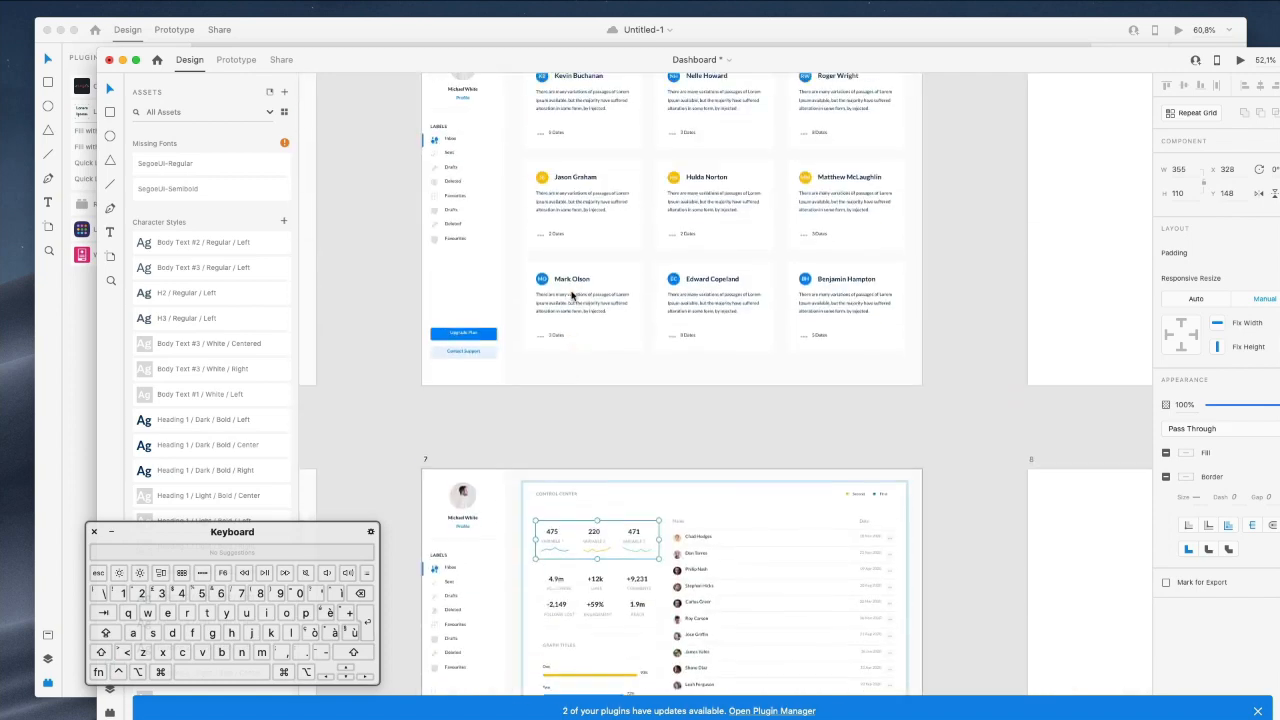
scroll(572, 296, "left", 15)
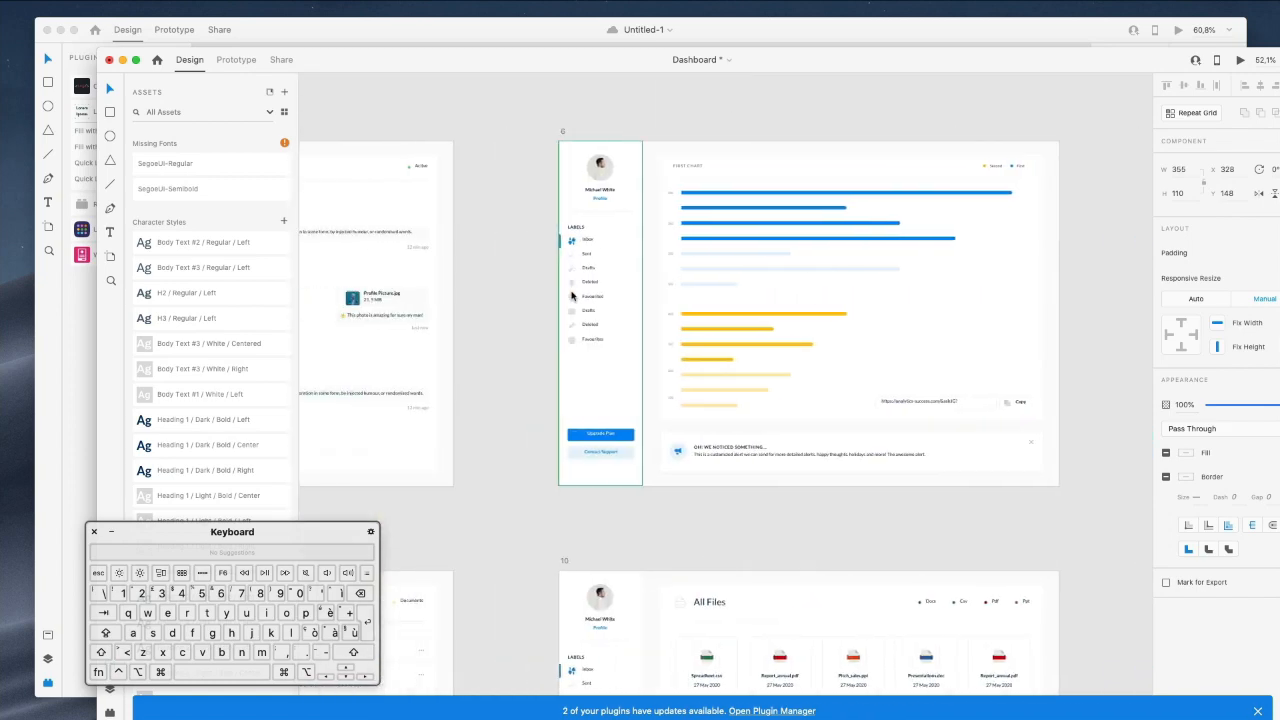
scroll(572, 296, "left", 5)
scroll(572, 296, "down", 10)
scroll(572, 296, "right", 8)
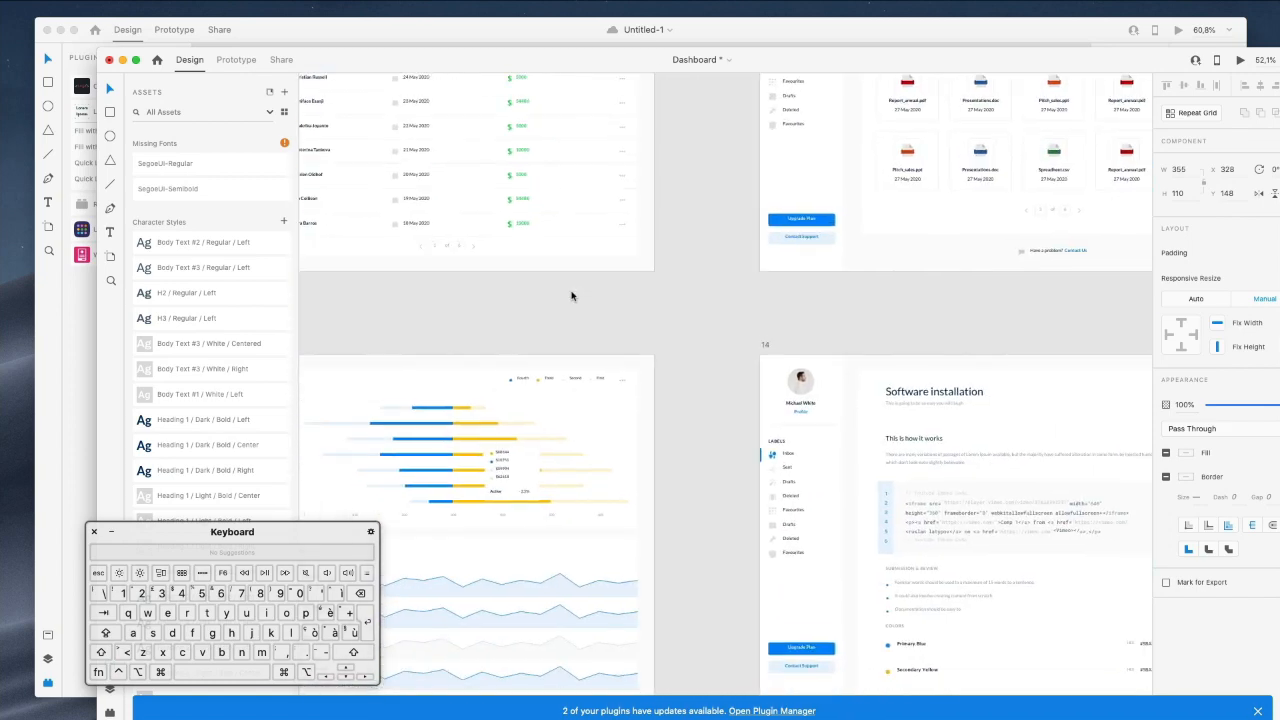
scroll(572, 296, "down", 5)
scroll(572, 296, "left", 3)
scroll(572, 296, "right", 8)
scroll(572, 296, "up", 10)
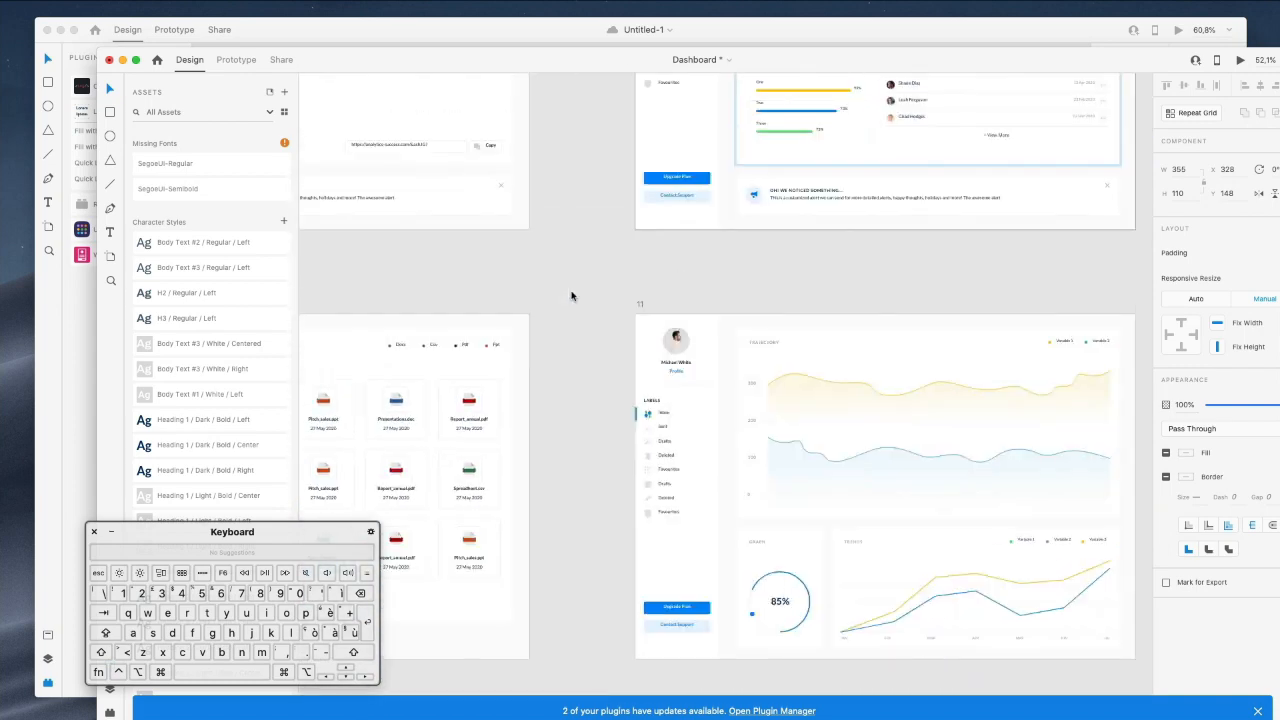
scroll(572, 296, "right", 3)
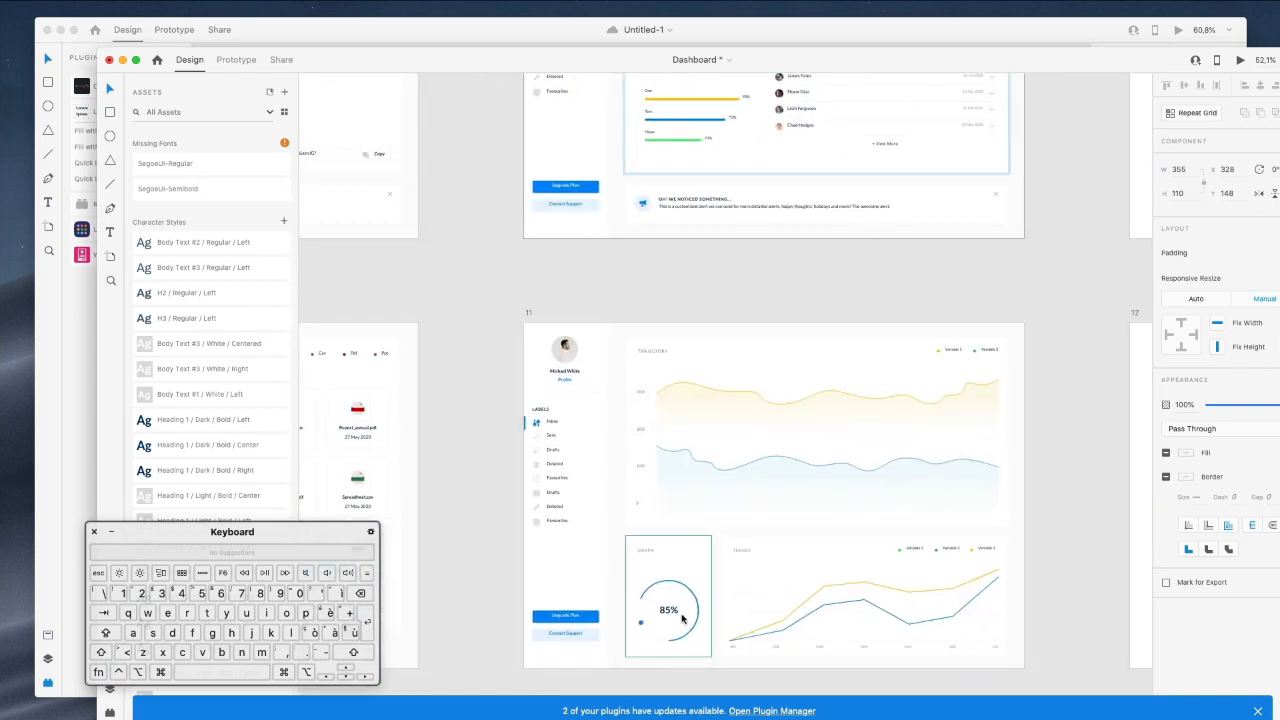
scroll(680, 560, "up", 5)
scroll(677, 500, "right", 2)
scroll(546, 484, "up", 3)
scroll(546, 484, "up", 6)
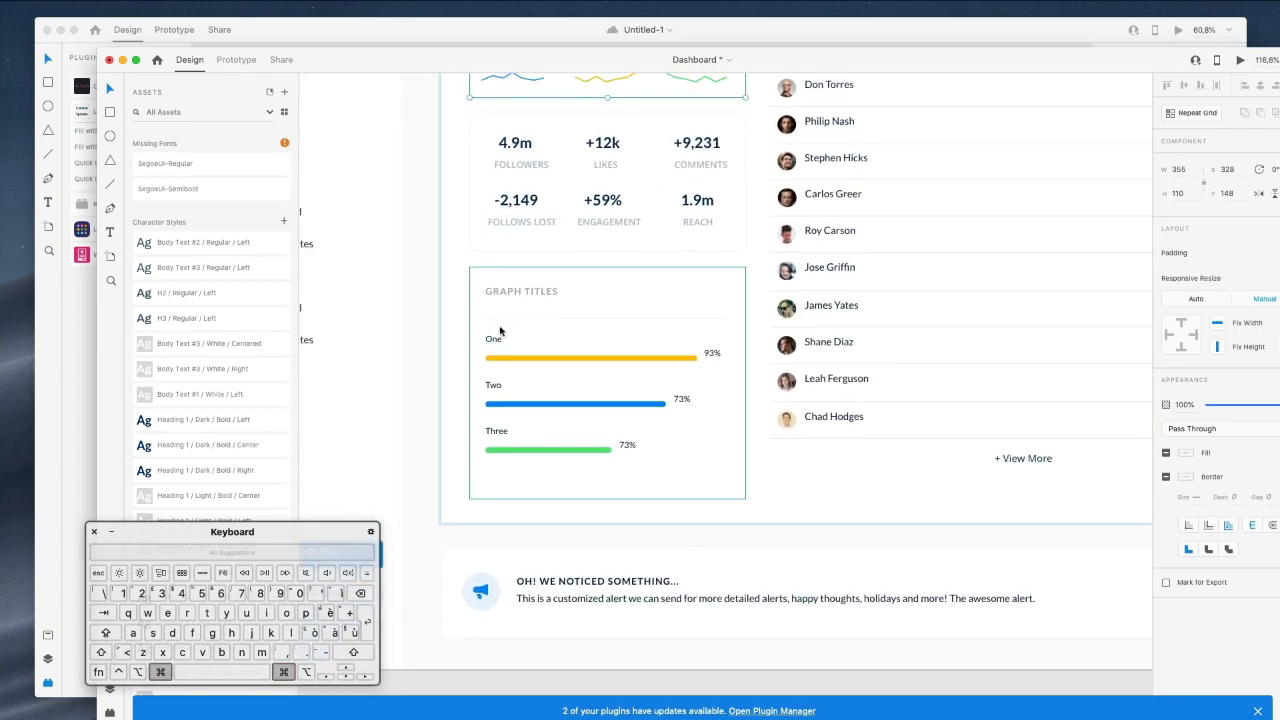
Select the Graph Titles card's labels, bars, percentages and background, and copy them.
left_click(496, 342, "super")
left_click(517, 358, "shift+super")
left_click(713, 353, "shift+super")
left_click(682, 399, "shift+super")
left_click(655, 403, "shift+super")
left_click(493, 386, "shift+super")
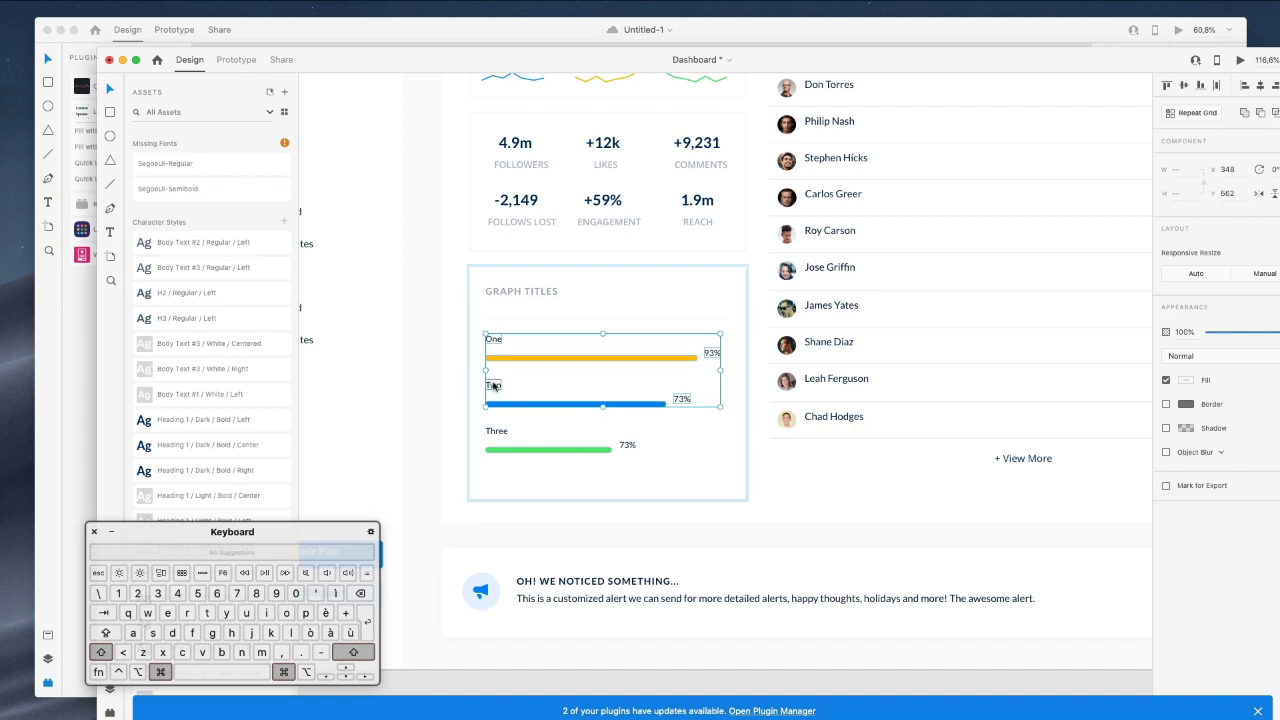
left_click(497, 432, "shift+super")
left_click(601, 452, "shift+super")
left_click(617, 480, "shift+super")
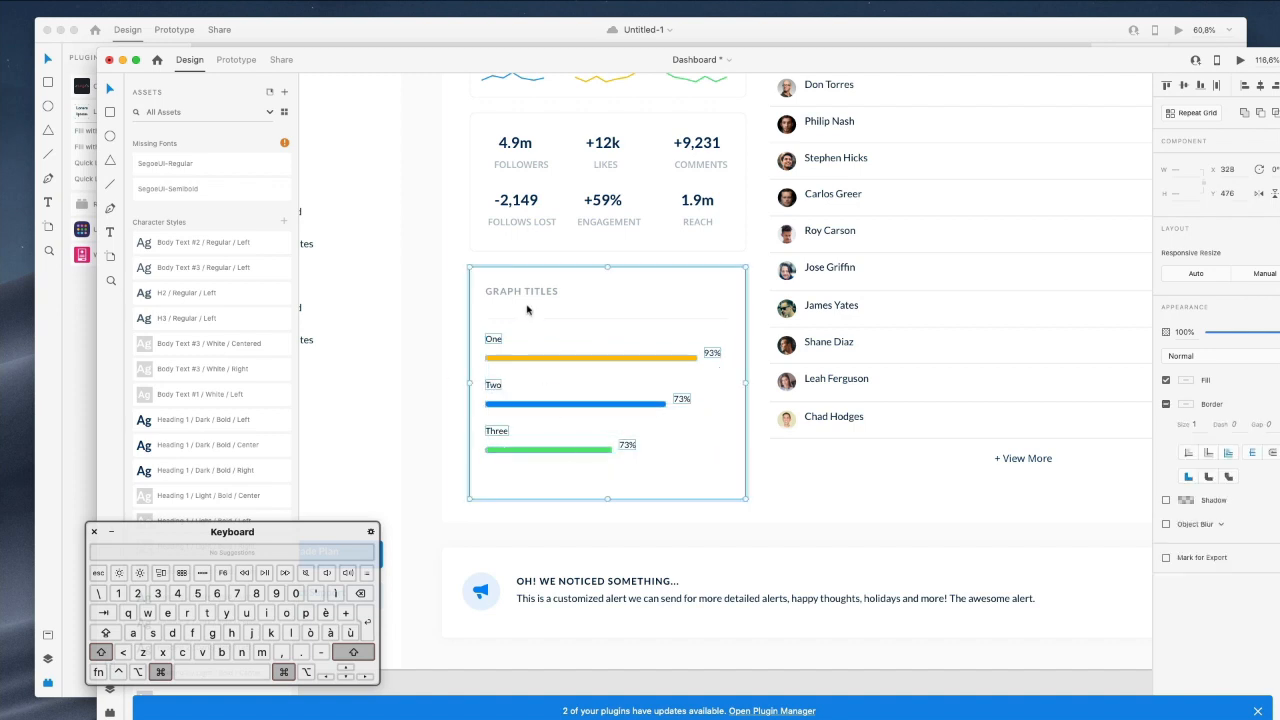
key("super+c")
key("super+grave")
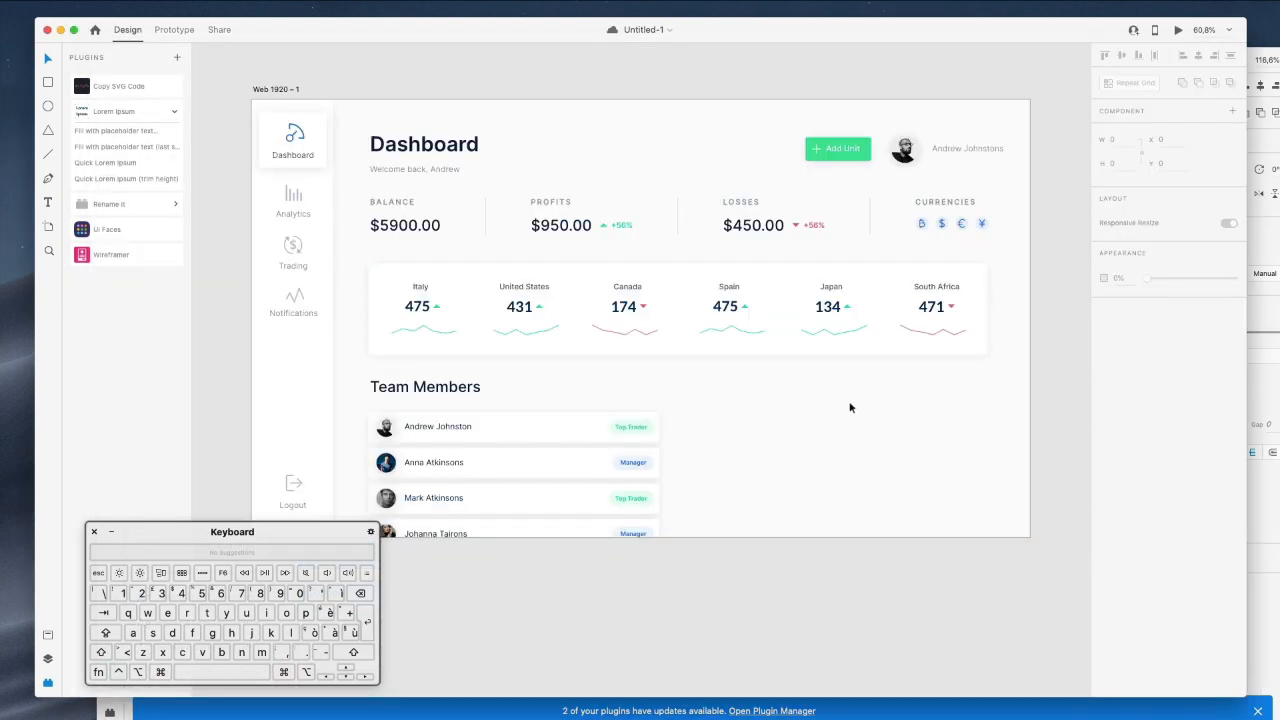
Paste the chart card beside Team Members, widen it to about 756×355, and duplicate the heading above it.
key("super+v")
left_click_drag(450, 347, 751, 491)
key("Escape")
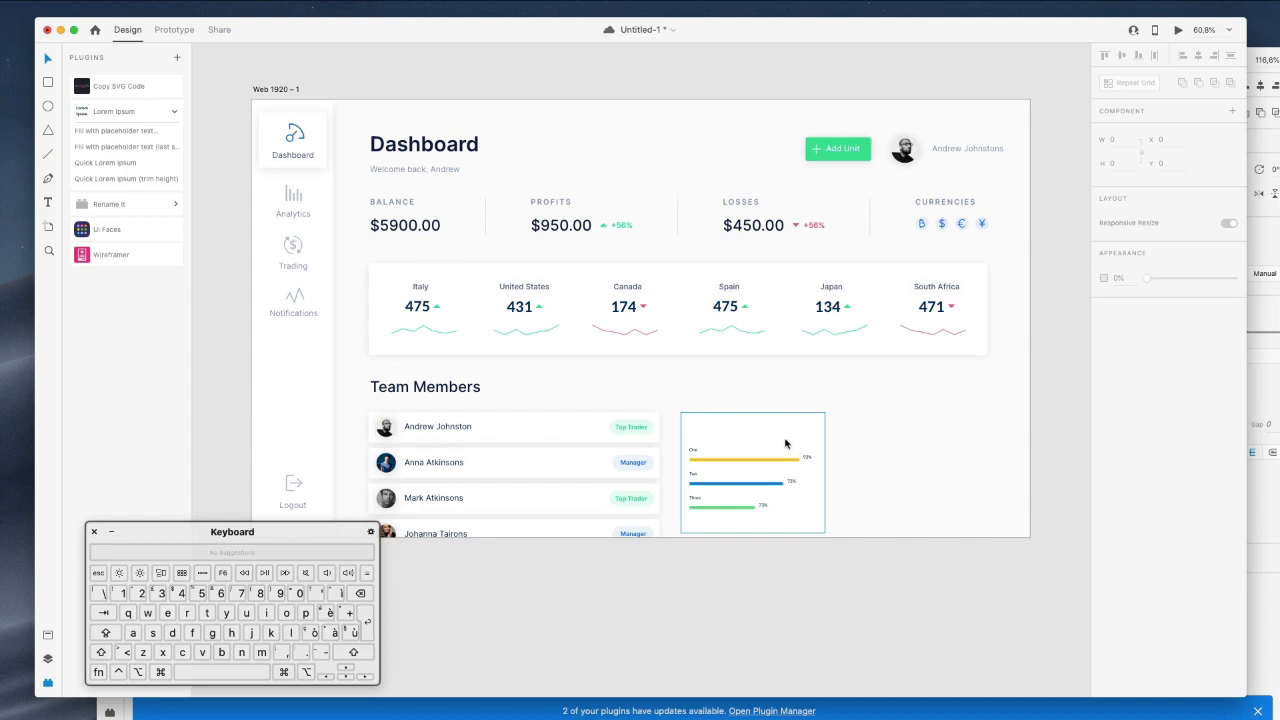
left_click(776, 441)
left_click_drag(823, 532, 984, 556)
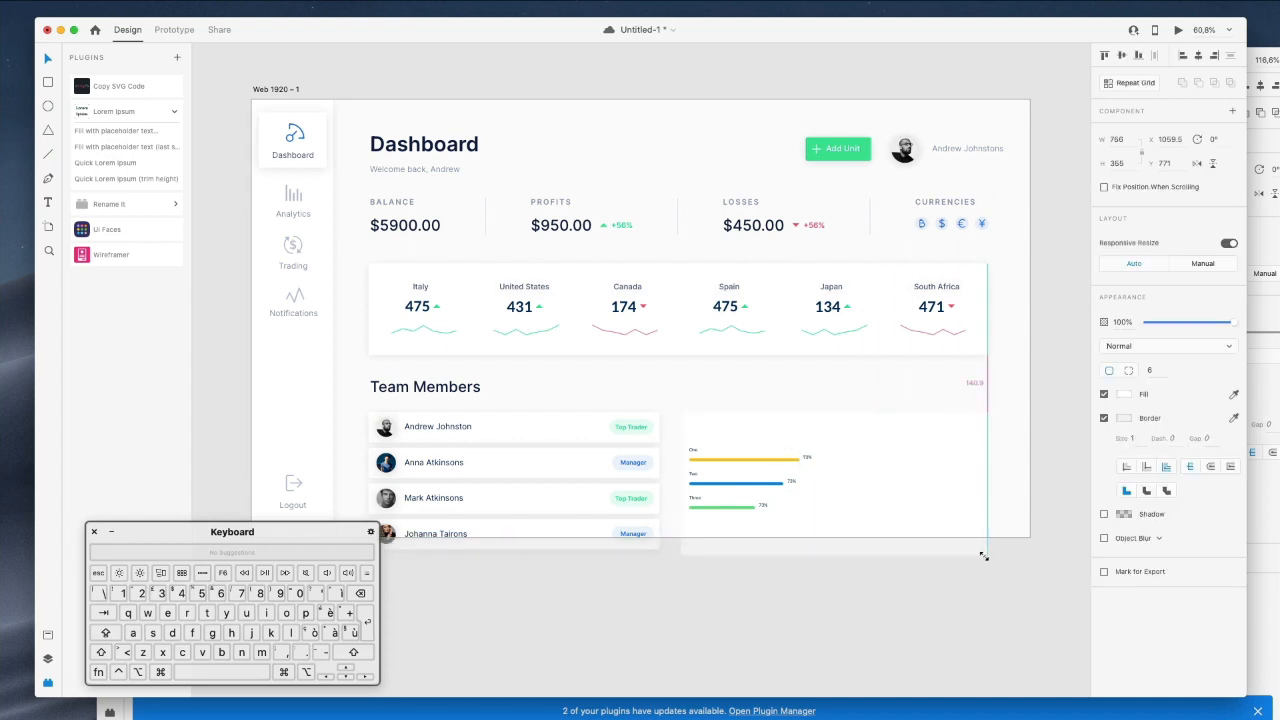
left_click_drag(920, 479, 919, 482)
left_click(808, 380)
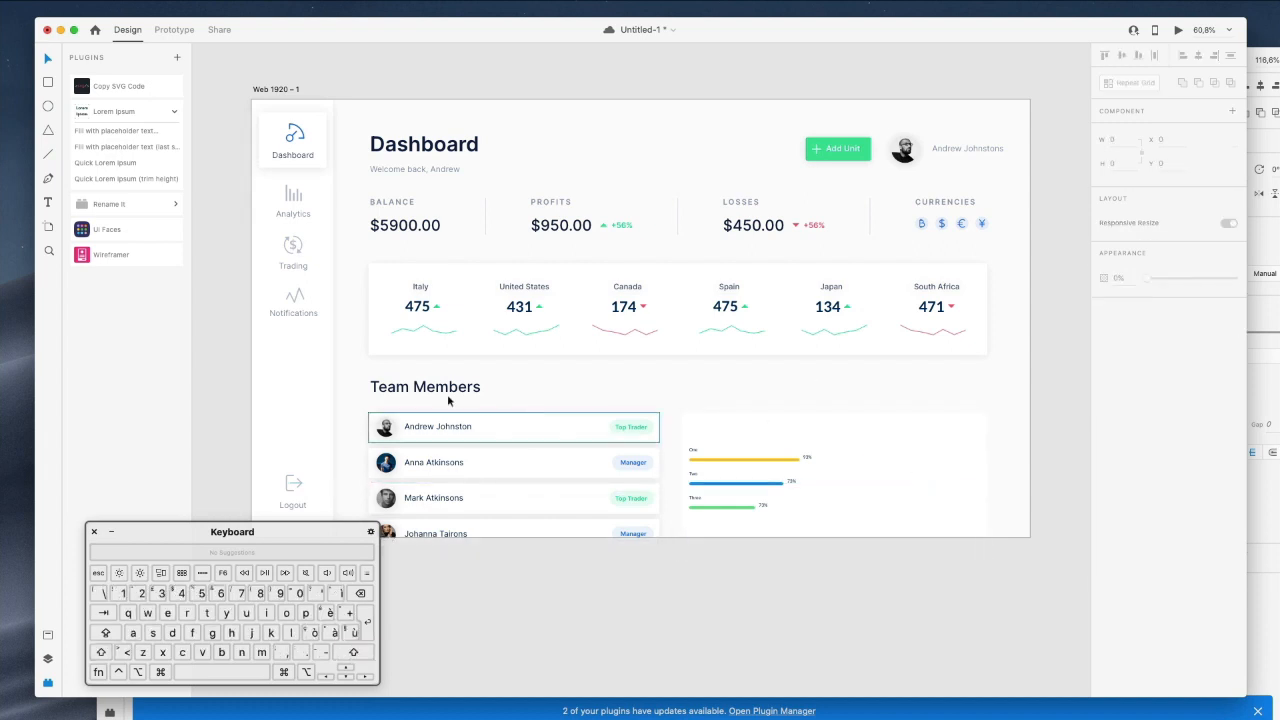
left_click_drag(429, 389, 735, 385)
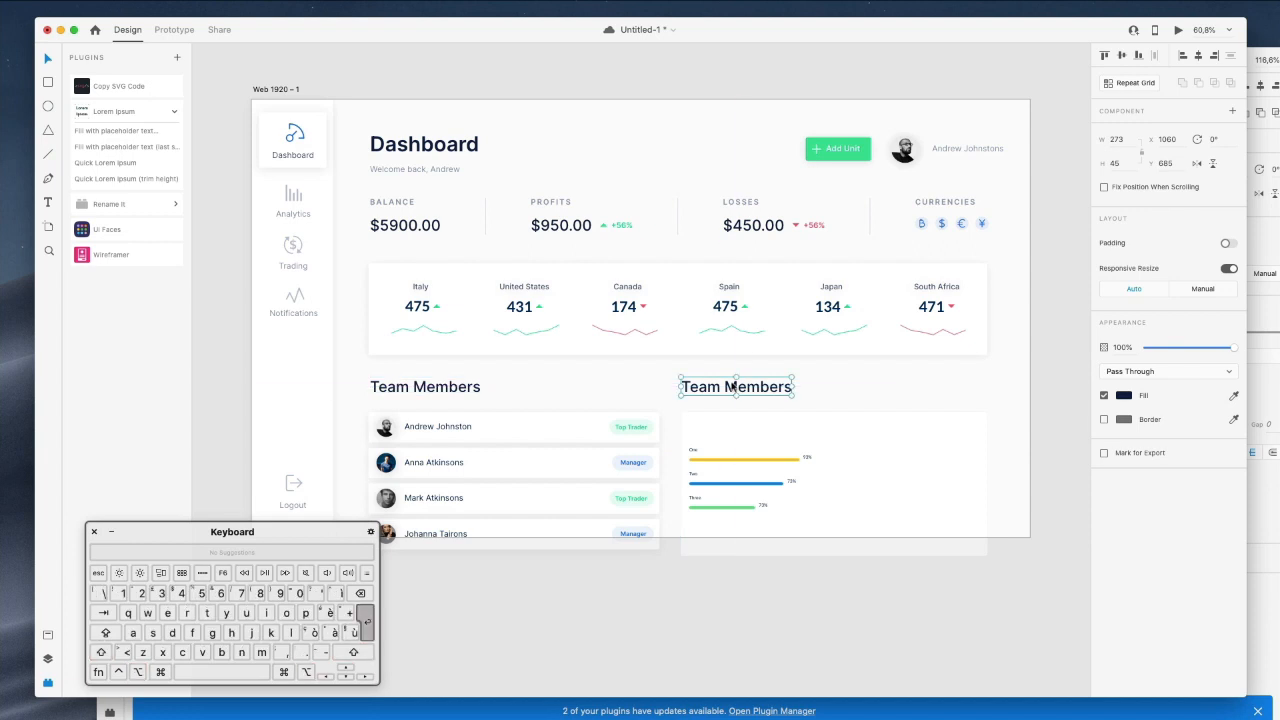
Retitle the duplicated heading to 'Comparison'.
key("shift")
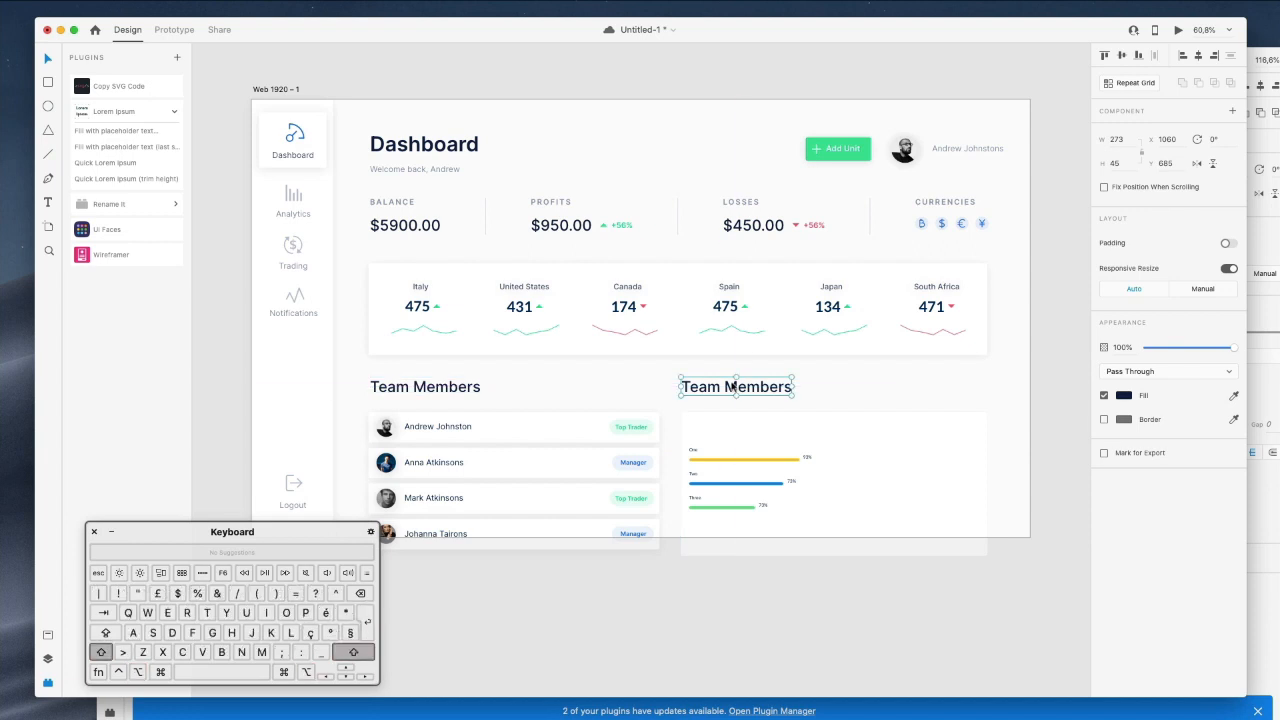
key("BackSpace")
key("super+z")
double_click(733, 387)
key("super+a")
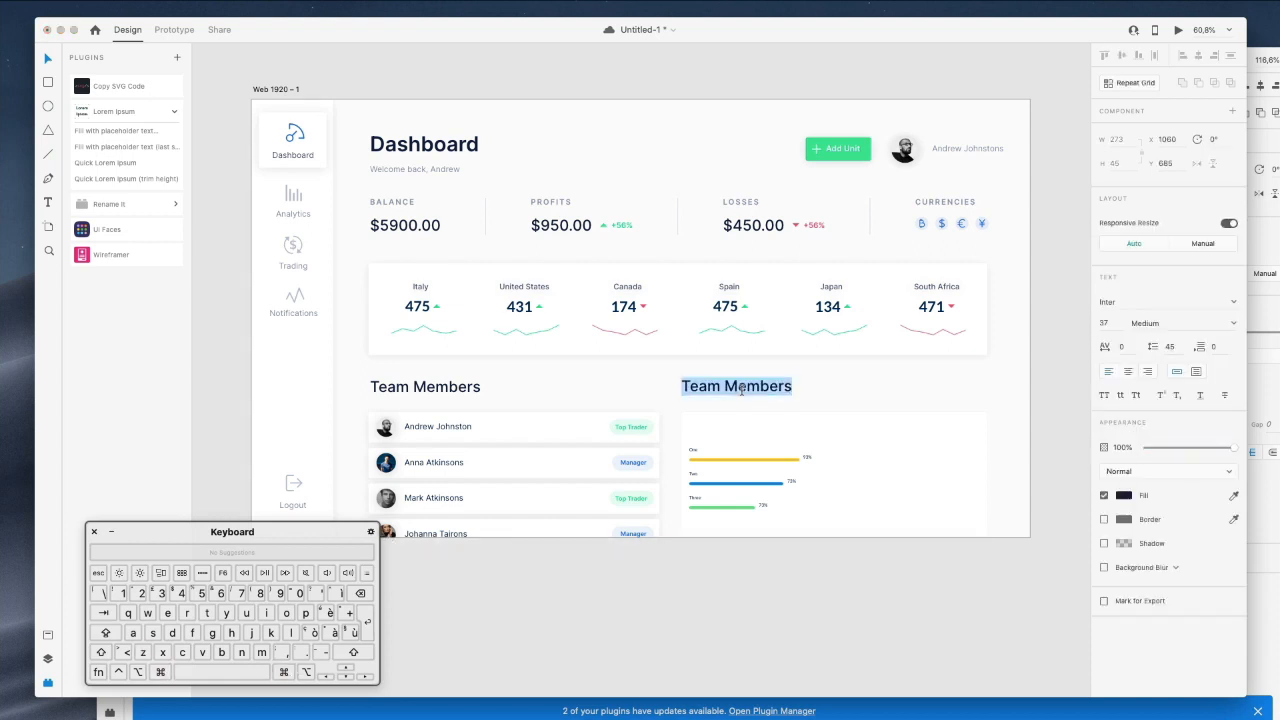
type("Comparison")
key("Escape")
Set the Team Members and Comparison headings to font size 30.
left_click(444, 392, "shift+super")
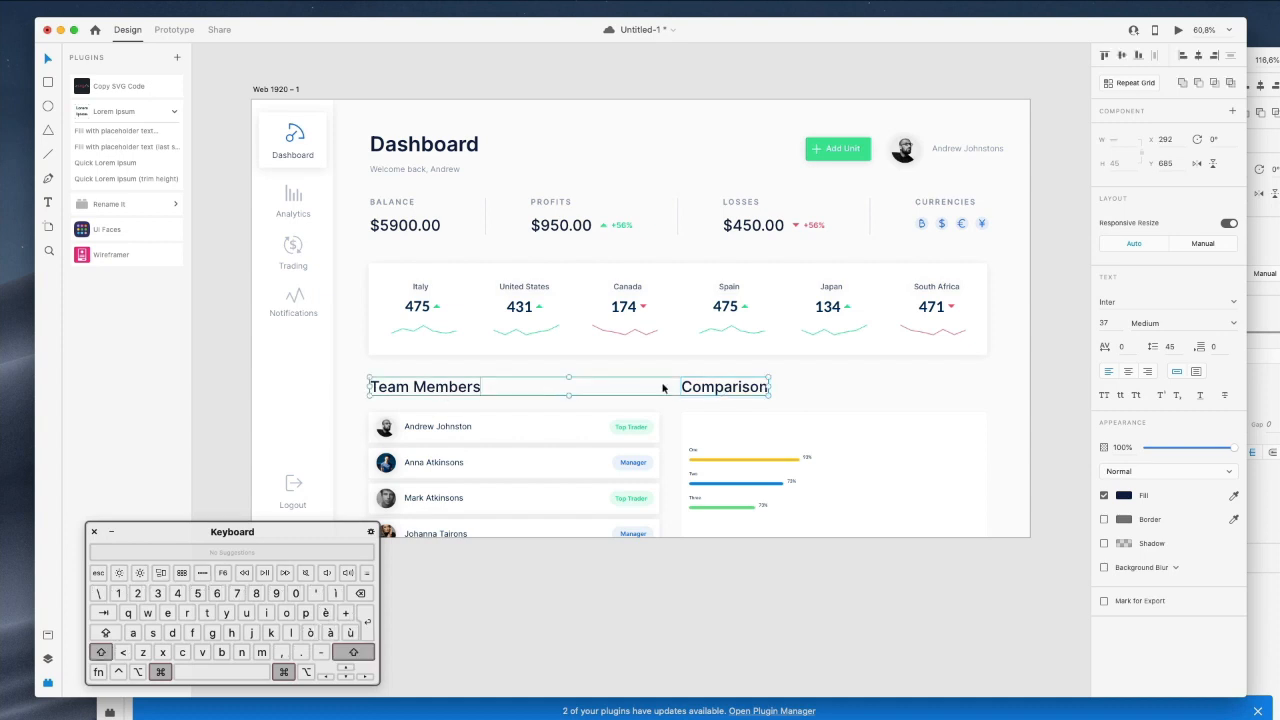
type("30")
key("Return")
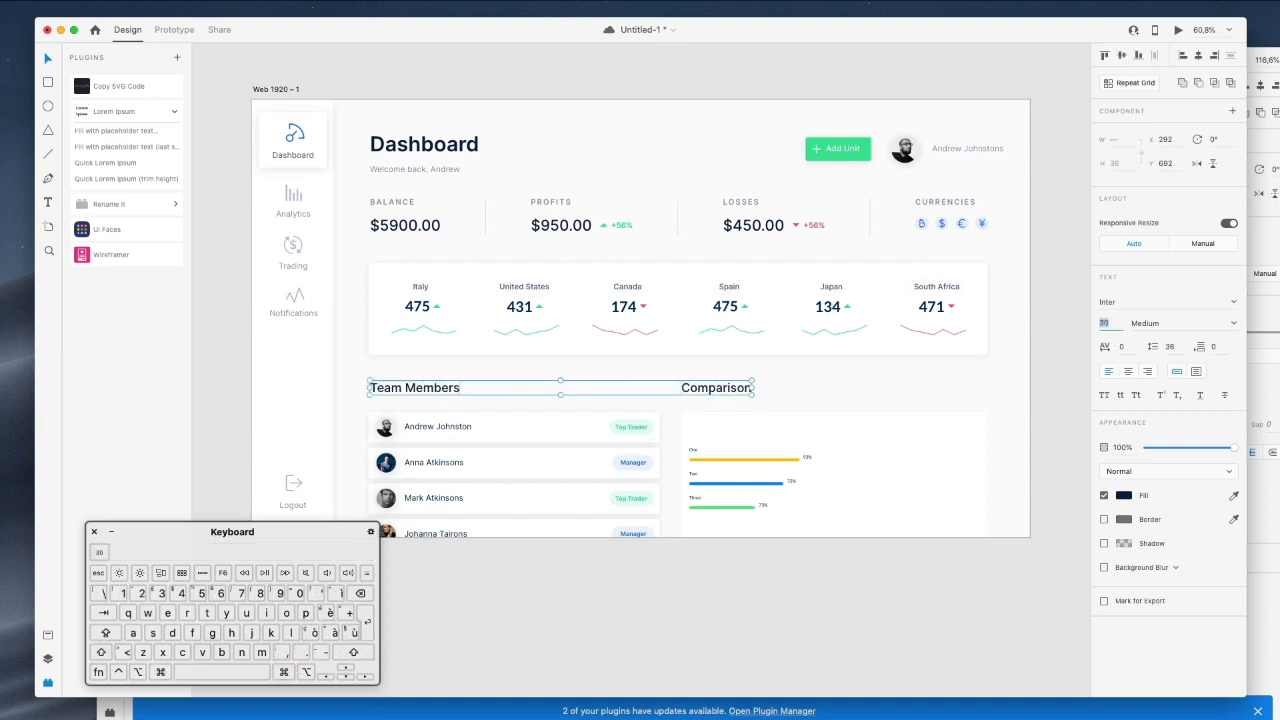
Nudge the Team Members list and Comparison card slightly upward.
left_click_drag(360, 372, 855, 580)
key("shift+Up")
key("shift+Up")
key("Up")
key("Up")
key("Up")
key("Up")
key("Up")
key("Up")
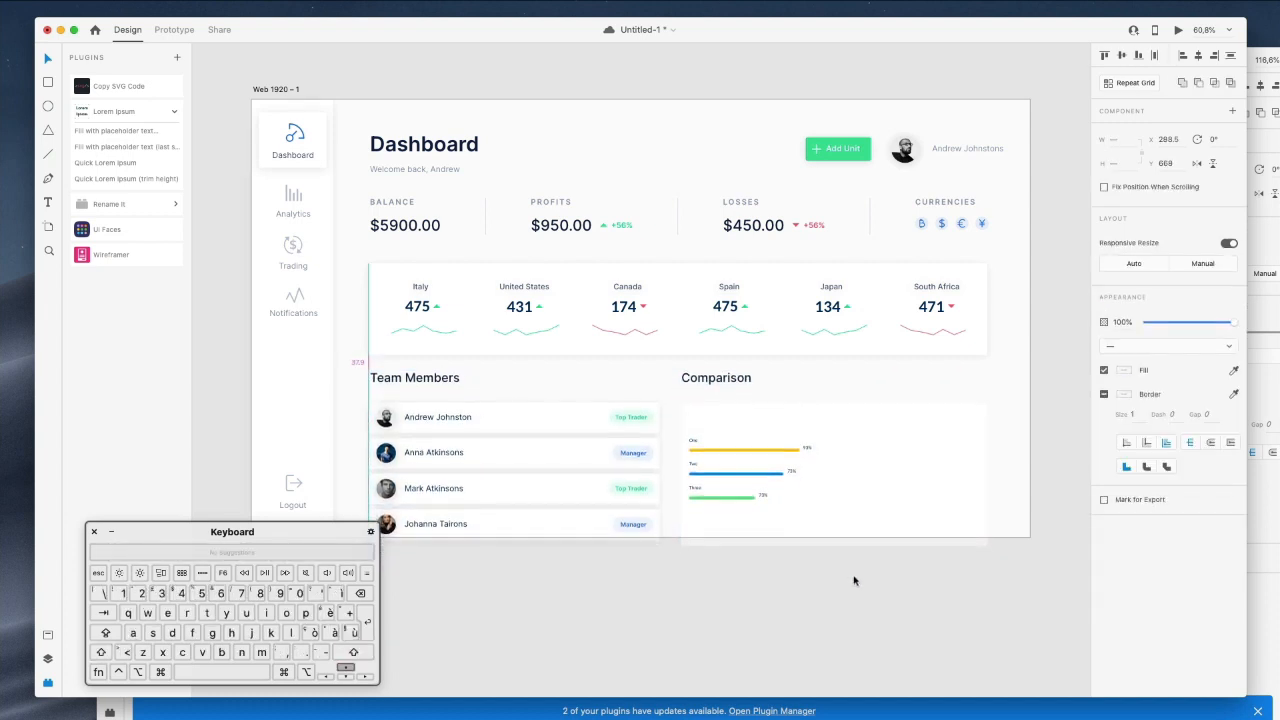
left_click(853, 580)
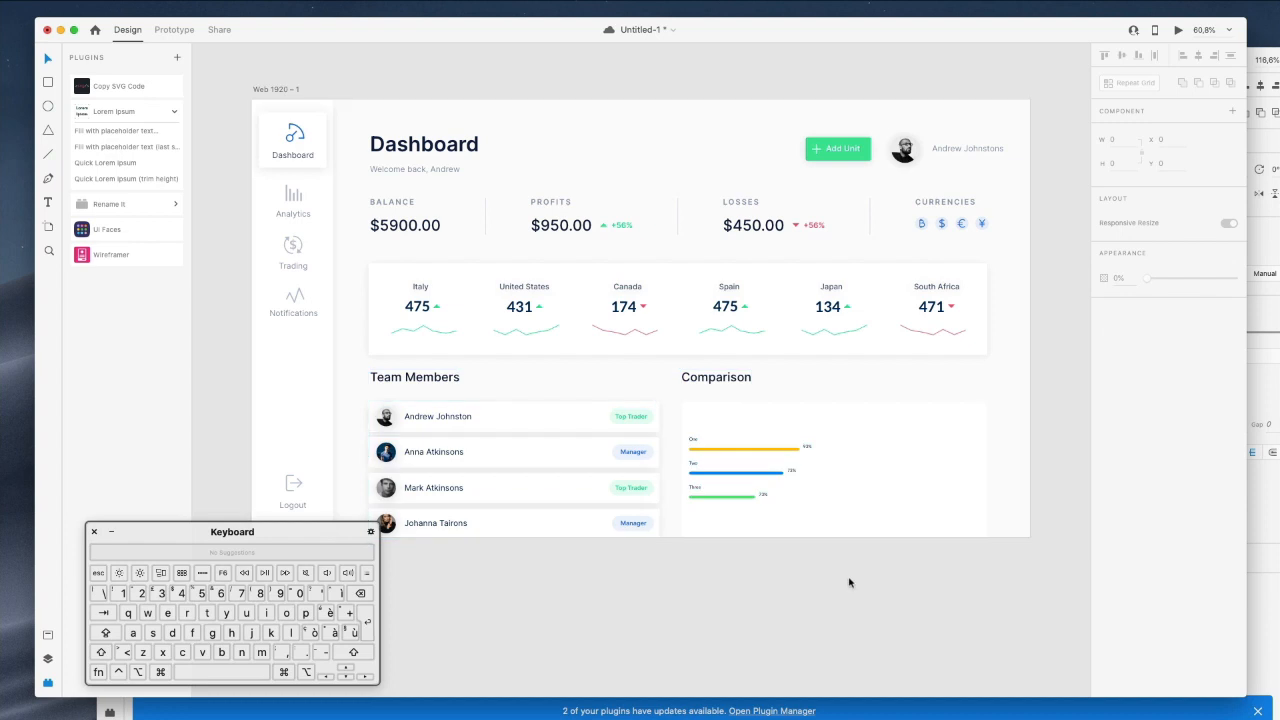
Move the three percentage labels to the right side of the card.
scroll(703, 452, "up", 5)
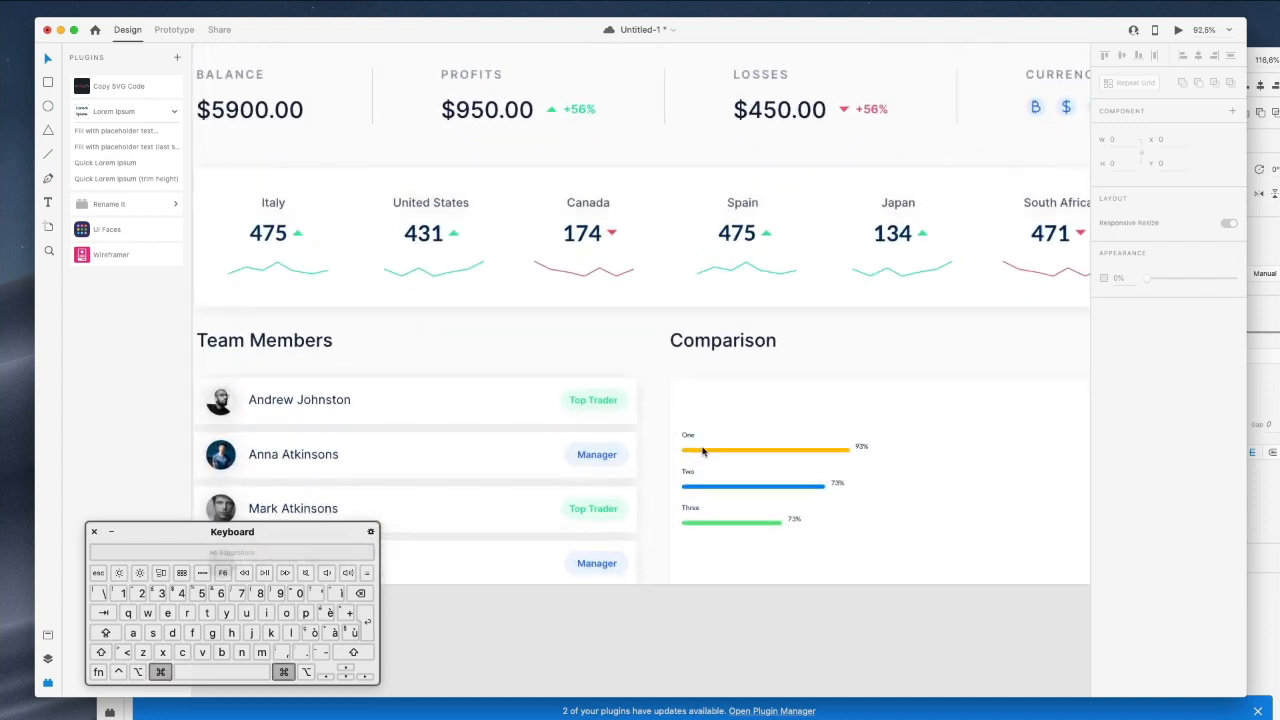
left_click_drag(733, 449, 660, 521)
scroll(855, 513, "down", 1)
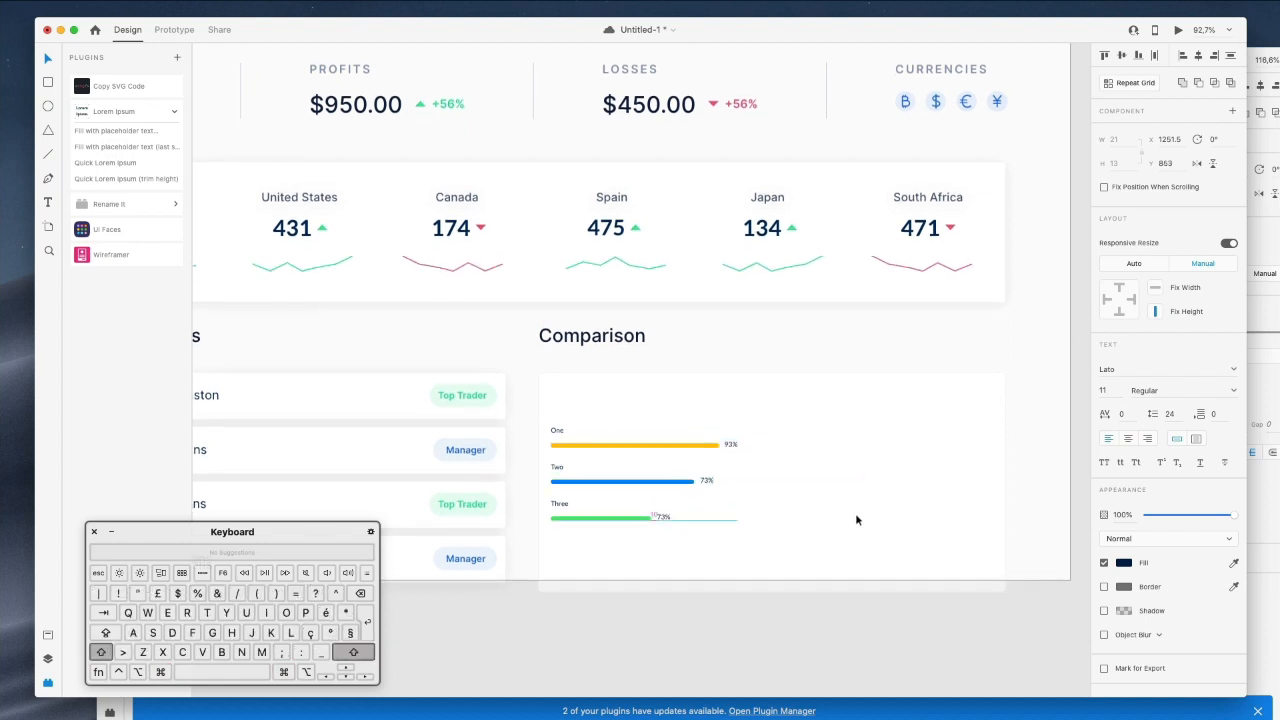
scroll(858, 512, "up", 1)
left_click_drag(707, 489, 937, 489)
Stretch the yellow, blue and green bars wider across the card.
left_click(706, 457, "super")
left_click(668, 493, "shift+super")
scroll(642, 529, "up", 1)
left_click(642, 529, "shift+super")
left_click_drag(718, 490, 928, 484)
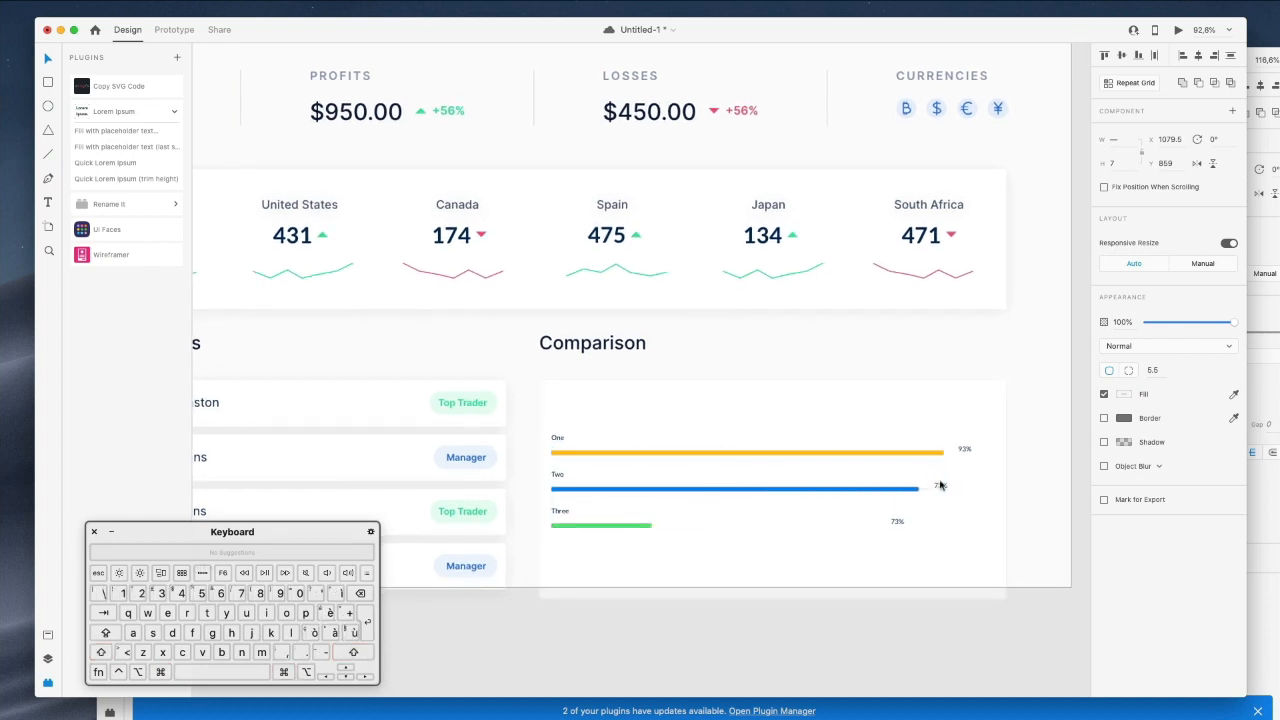
left_click(940, 485)
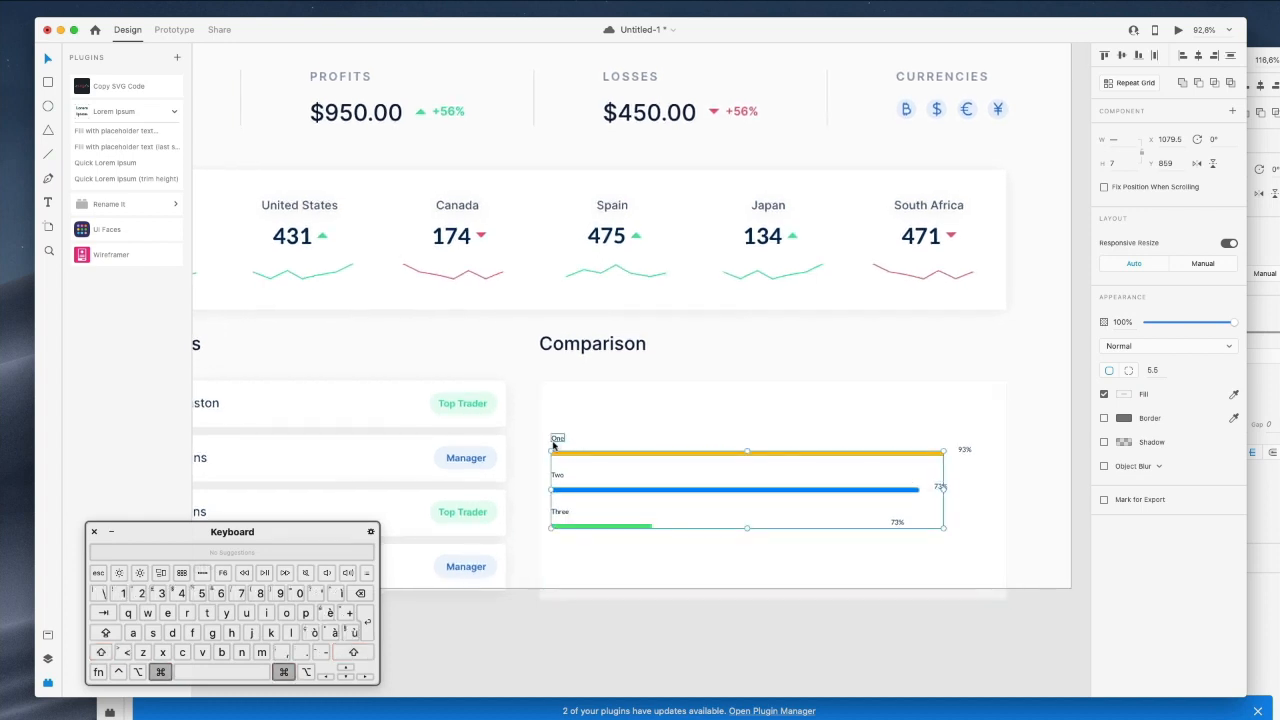
Copy the Spain label from the country stats row.
double_click(605, 212)
left_click(606, 209)
left_click(607, 207, "super")
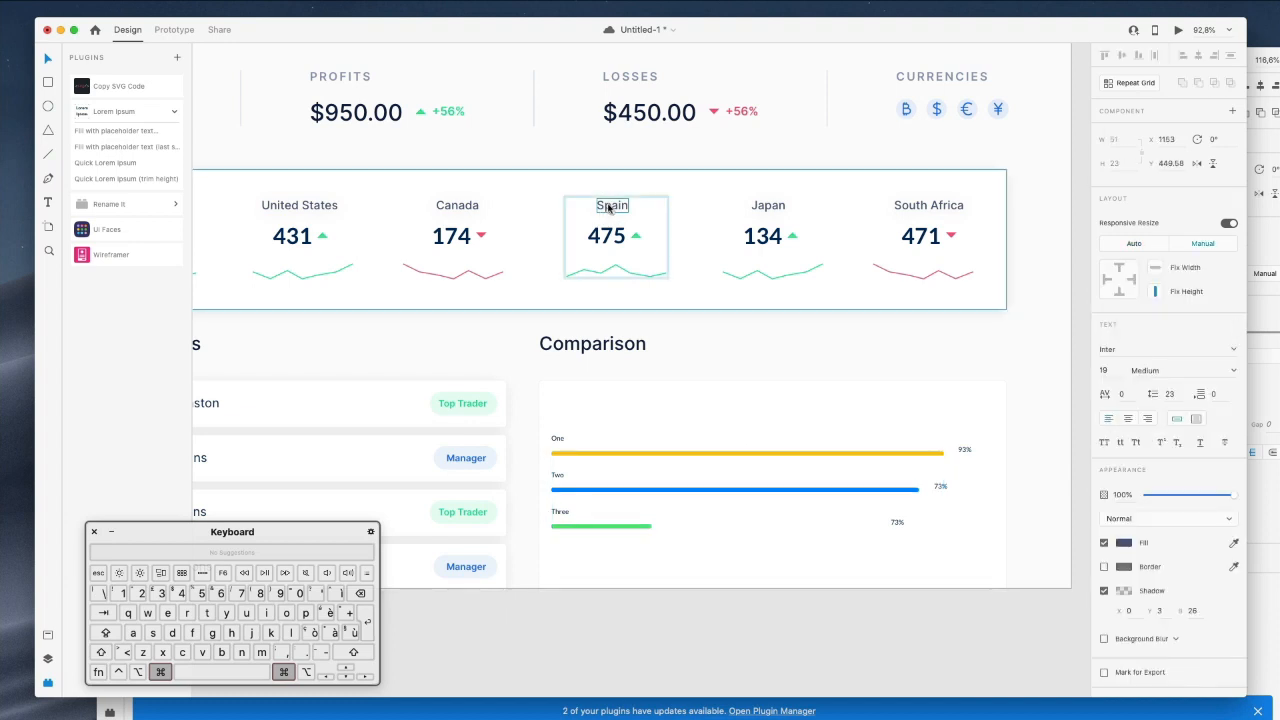
right_click(608, 206)
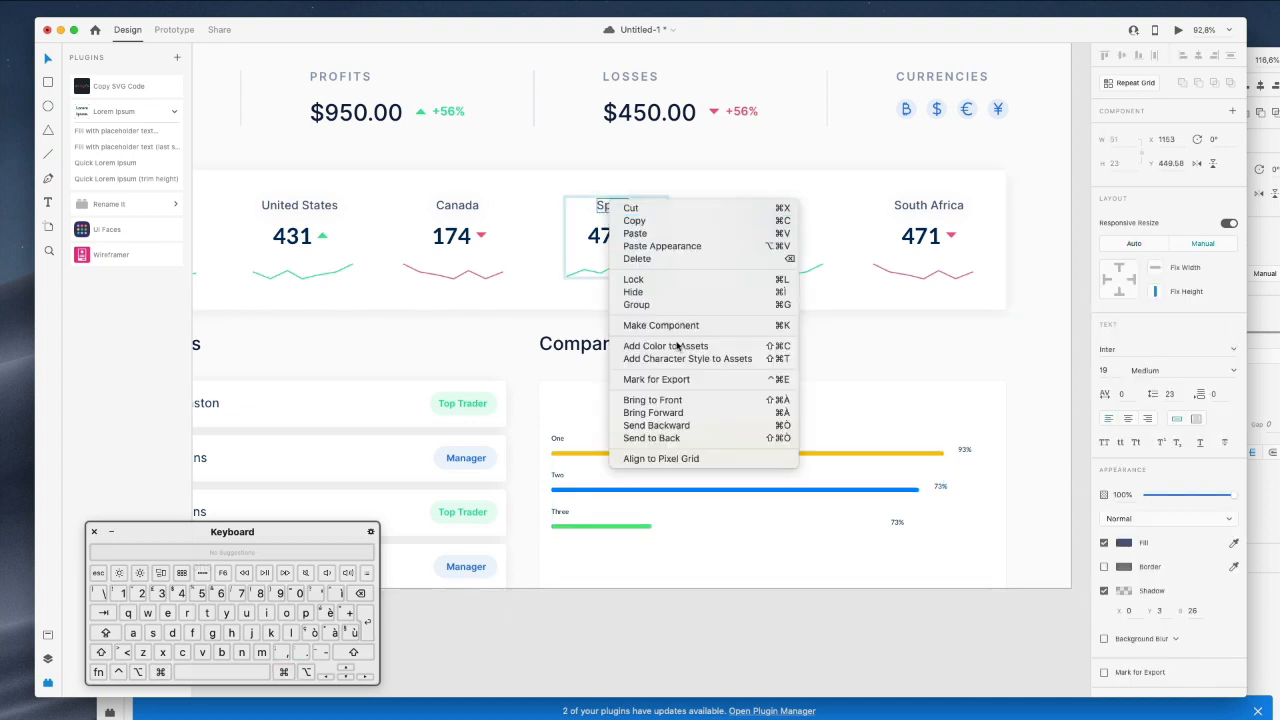
left_click(635, 221)
Give the One, Two, Three and percent labels the Spain label's style, one size smaller.
double_click(558, 440)
left_click(558, 475, "shift")
left_click(559, 512, "shift")
left_click(894, 523, "shift")
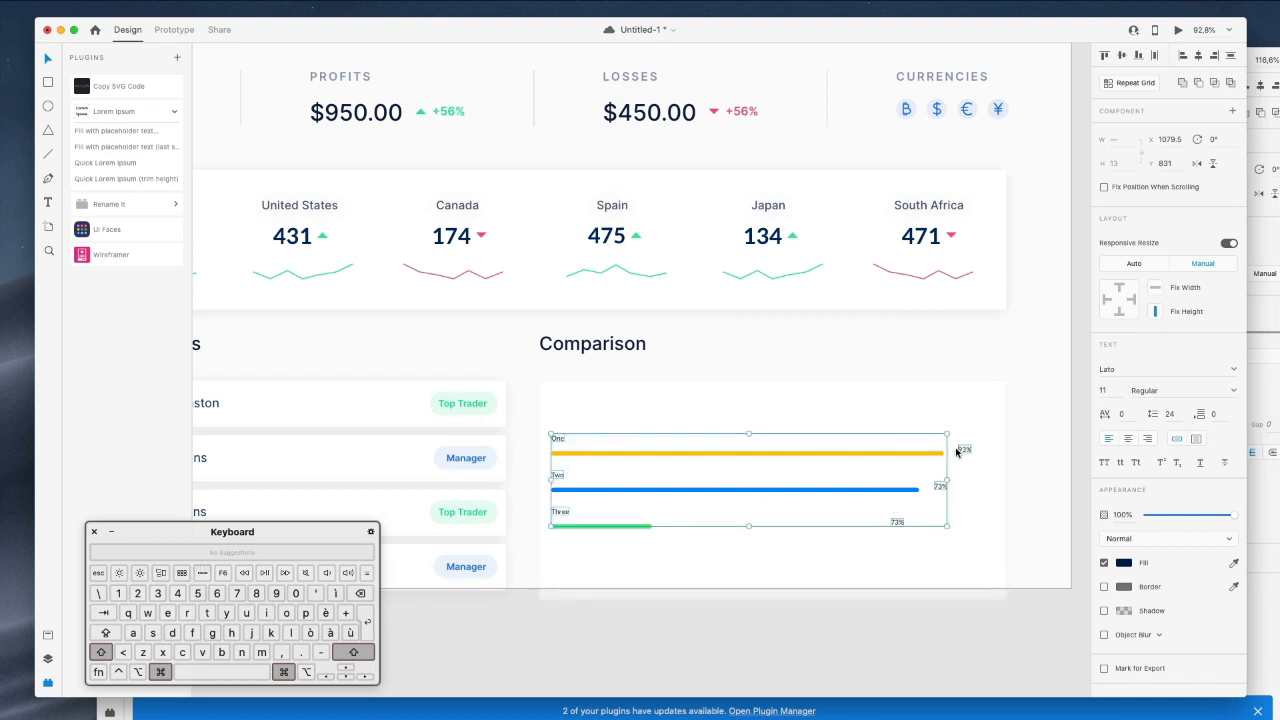
right_click(957, 451)
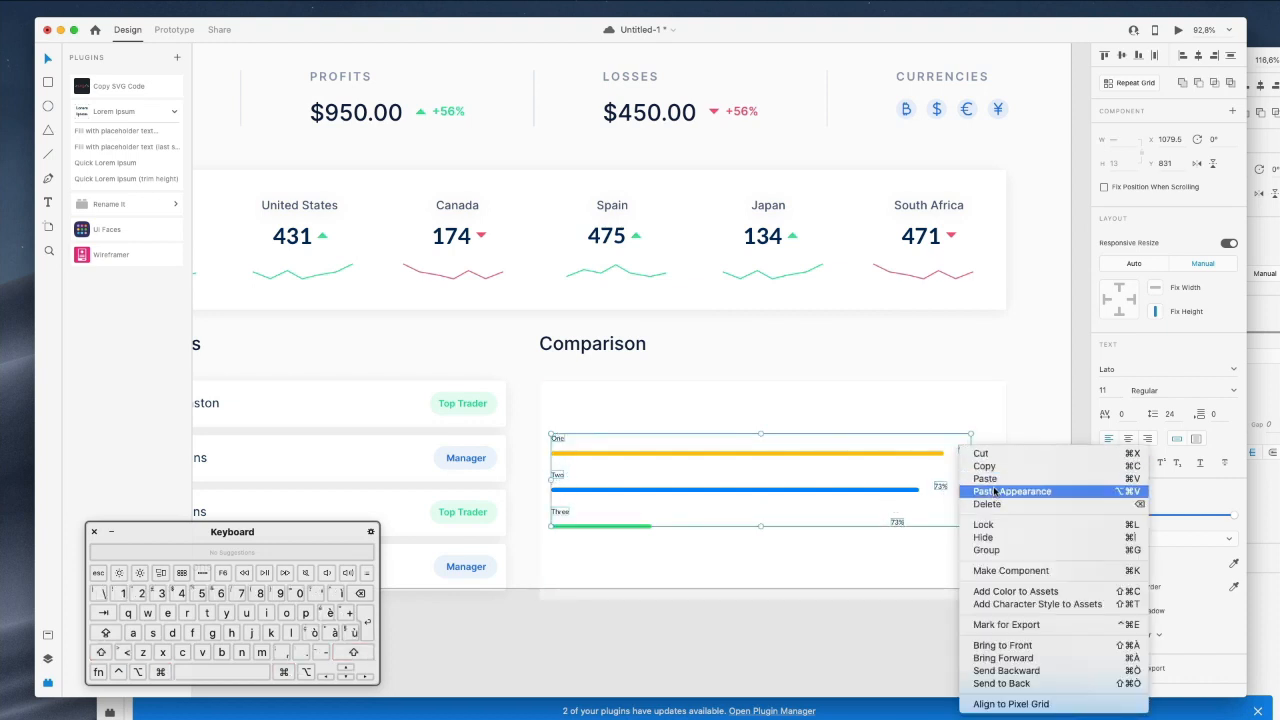
left_click(995, 491)
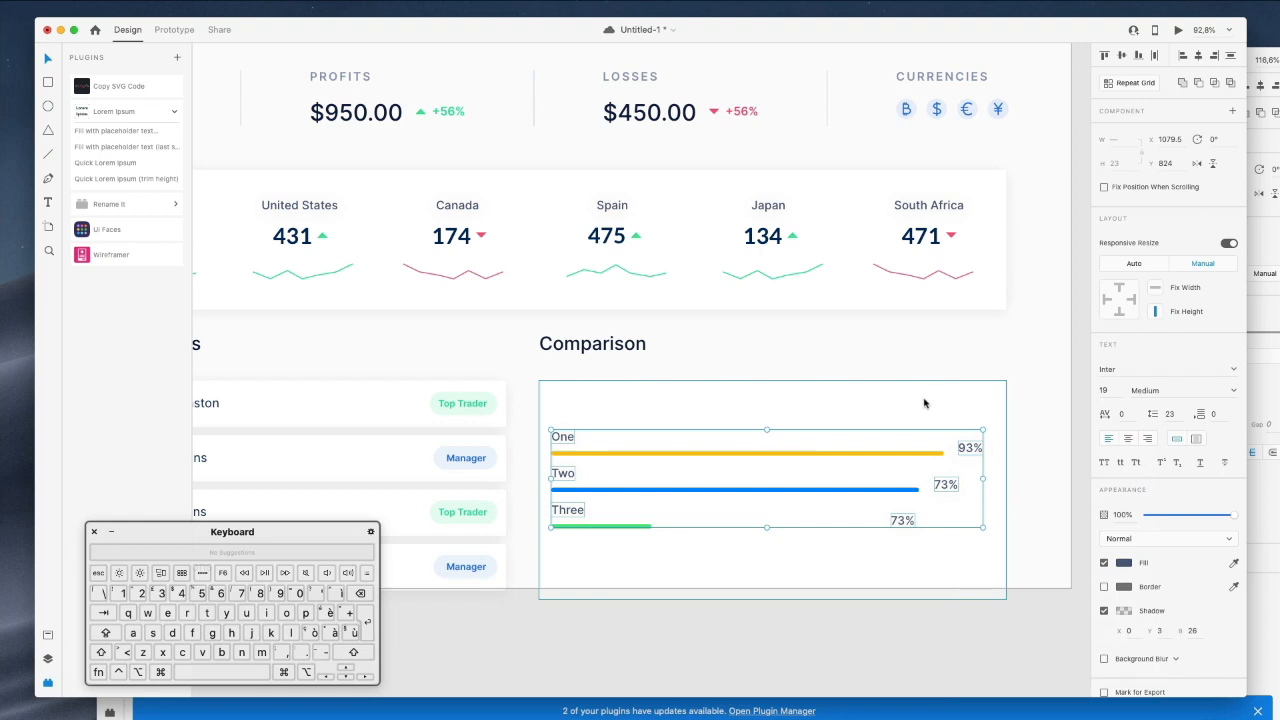
left_click(1103, 389)
key("Down")
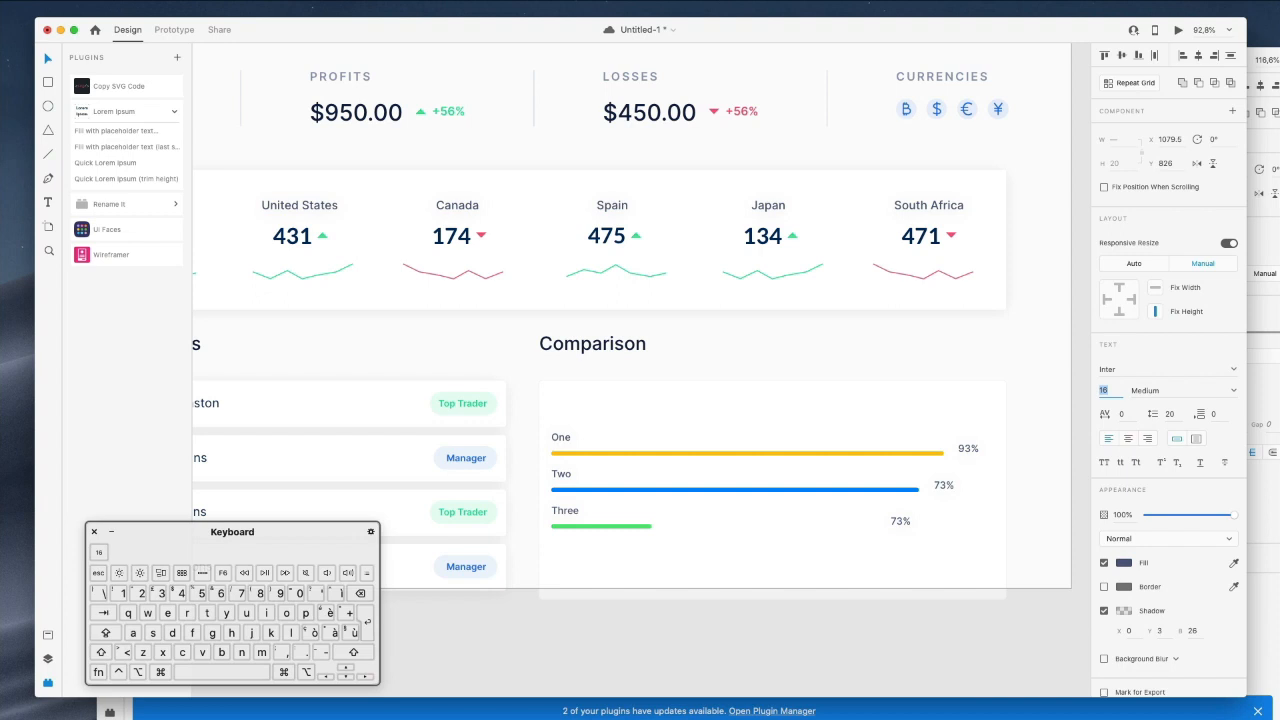
key("Up")
key("Up")
key("Up")
key("Up")
key("Up")
key("Up")
key("Up")
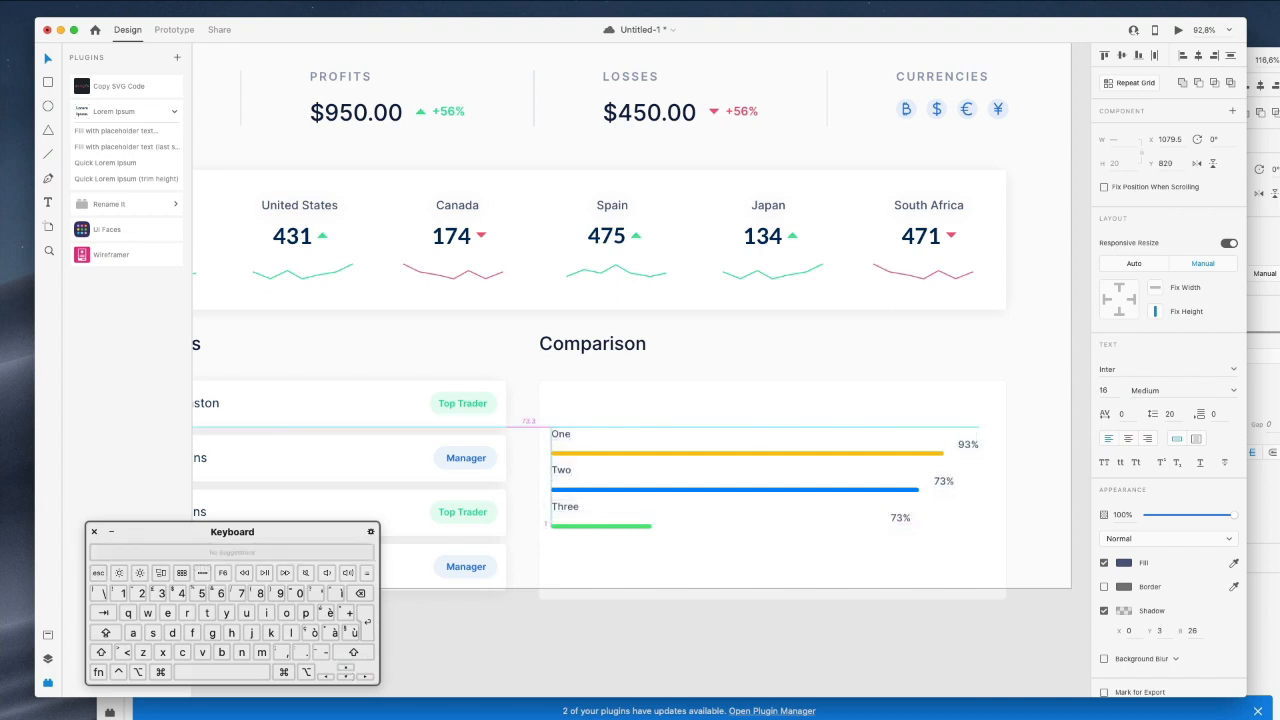
left_click(878, 378)
Move the One row up and shift the Three row down 20 units.
left_click(642, 454, "super")
left_click(555, 437, "shift+super")
key("shift+Up")
key("shift+Up")
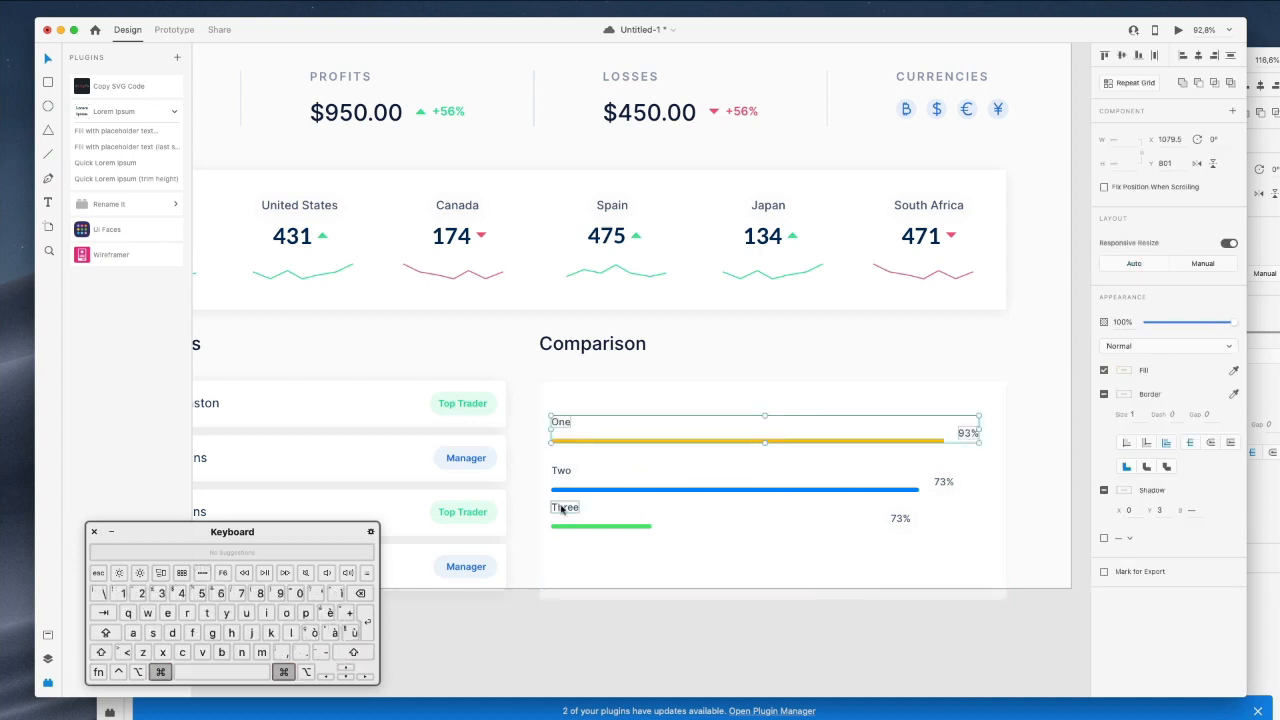
left_click(564, 507, "super")
left_click(900, 518, "shift+super")
left_click(588, 526, "shift+super")
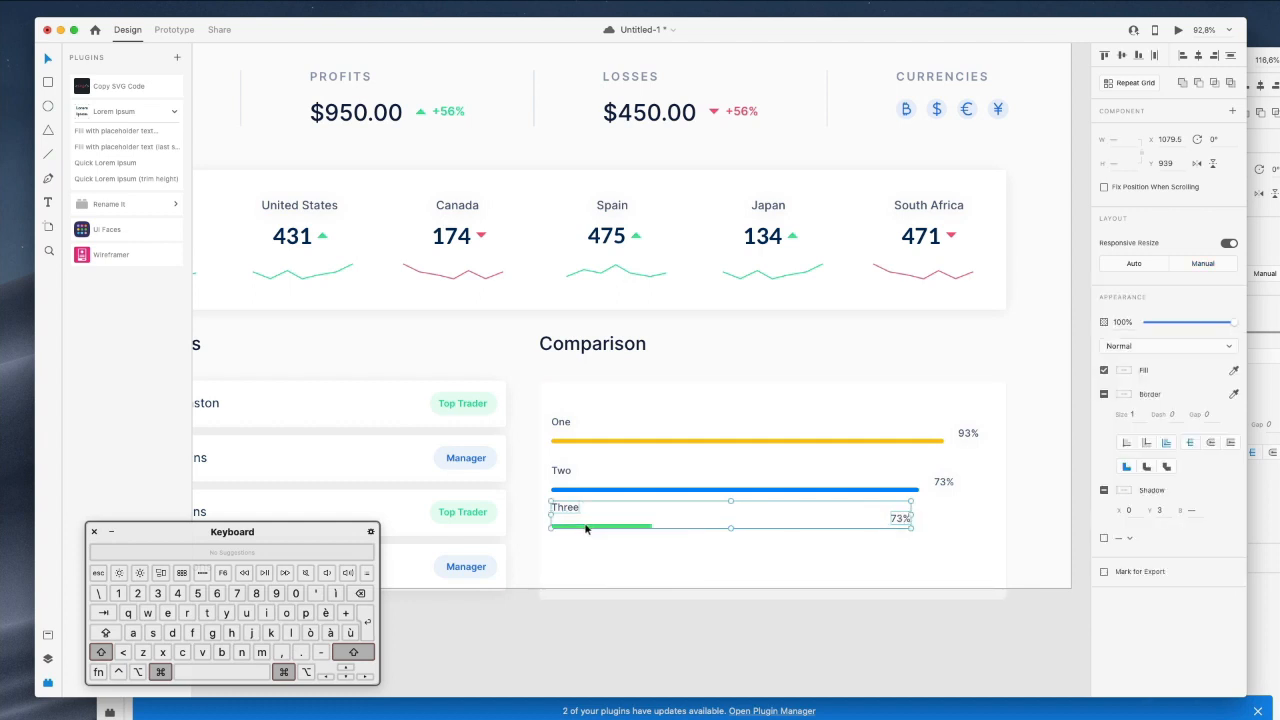
key("shift+Down")
key("shift+Down")
Nudge the percentage labels left and place the Three 73% label beside its green bar.
left_click(943, 481, "super")
left_click(968, 434, "shift+super")
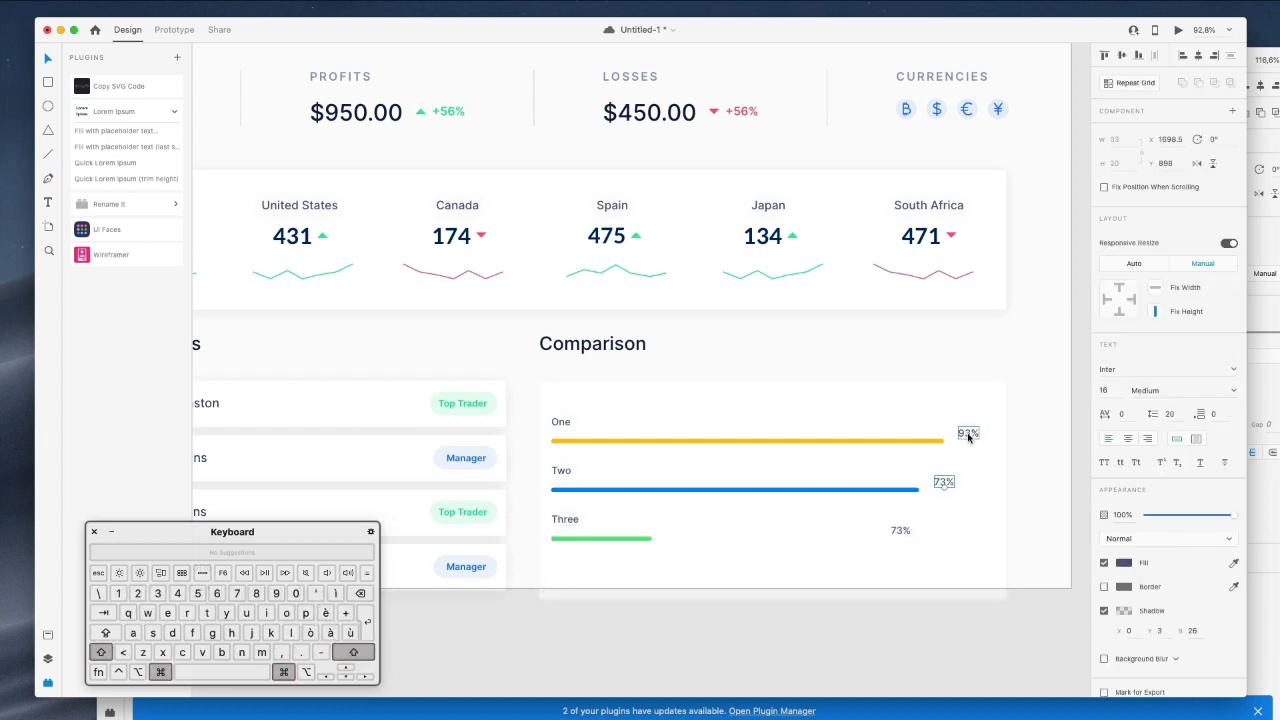
left_click(900, 530, "shift+super")
left_click_drag(905, 533, 906, 535)
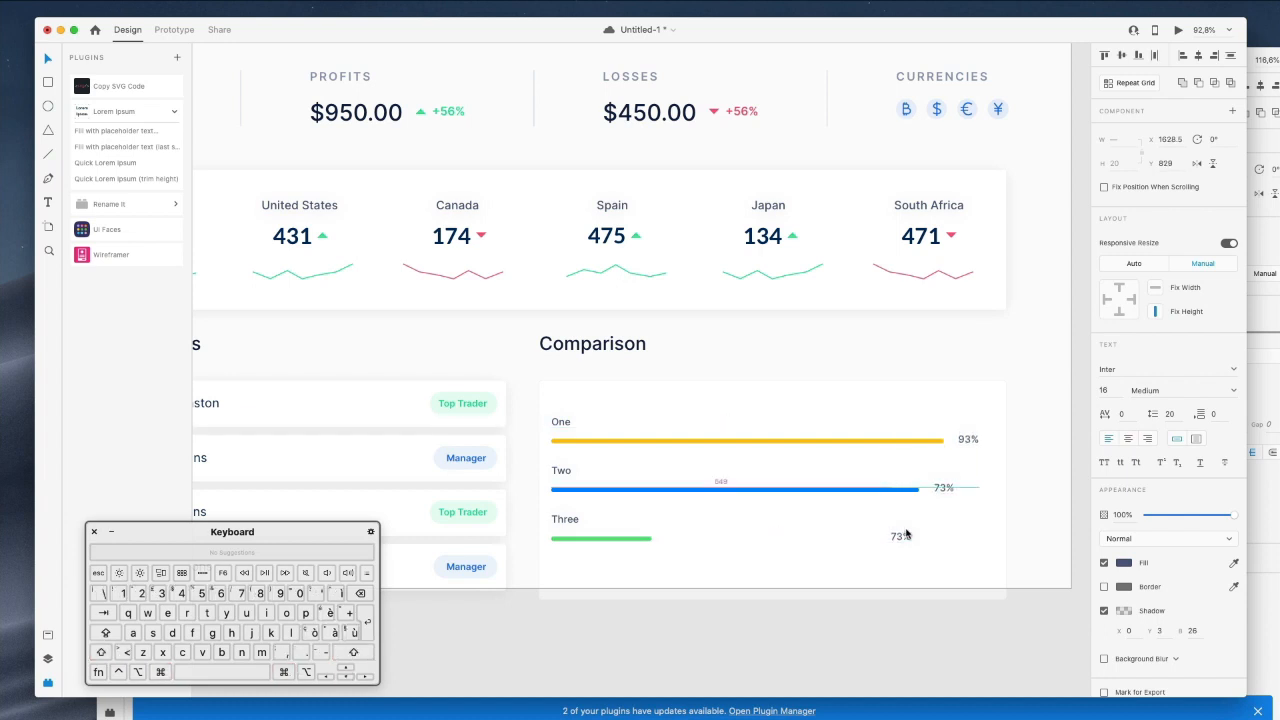
key("shift+Left")
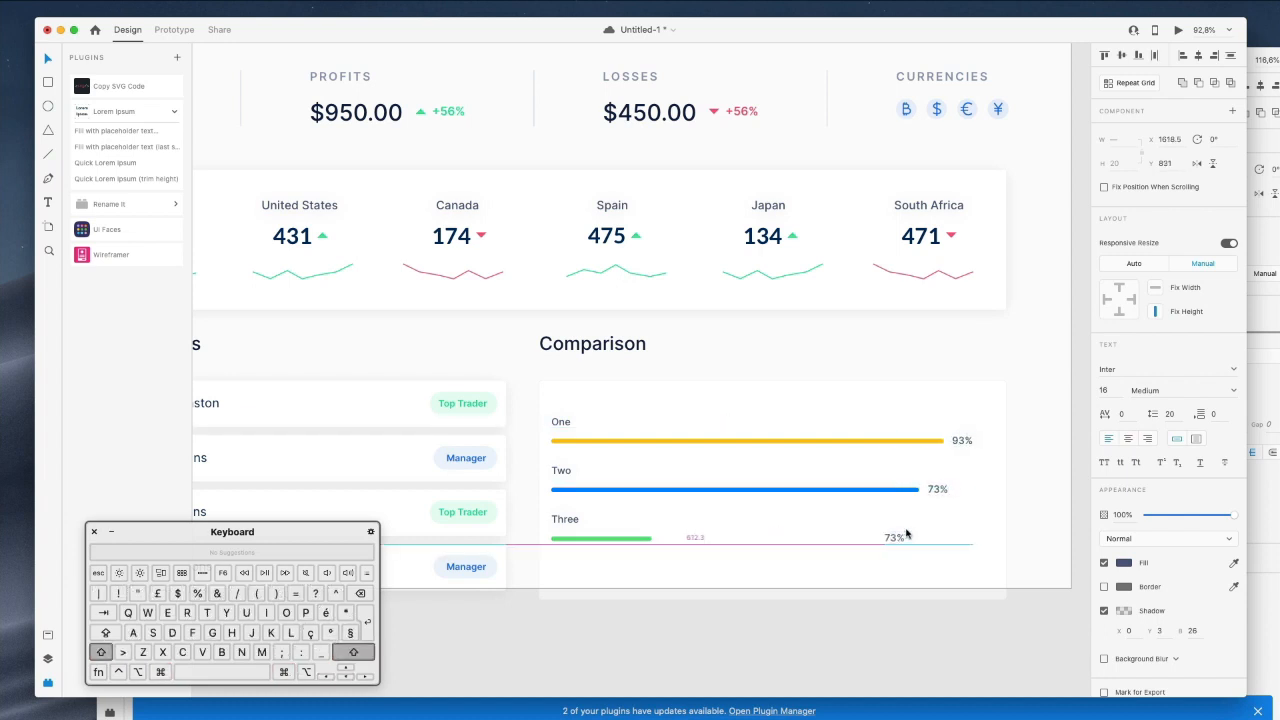
left_click(894, 538, "super")
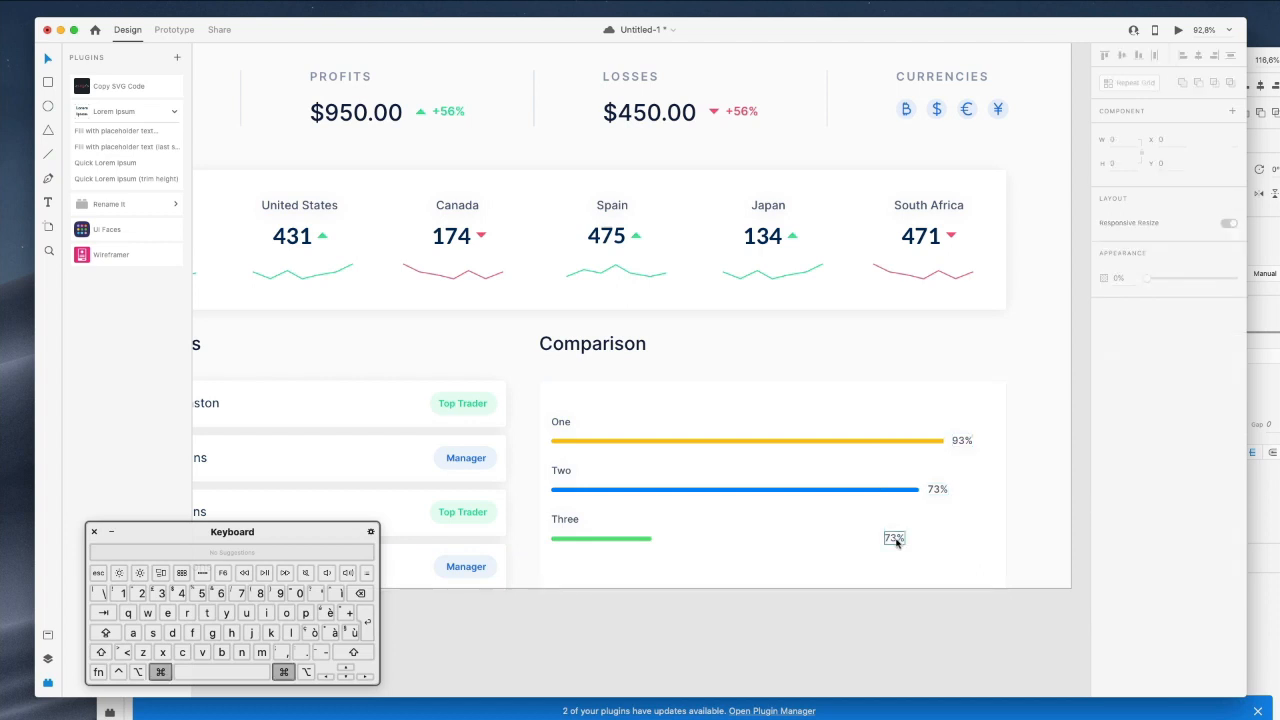
left_click_drag(894, 538, 681, 540)
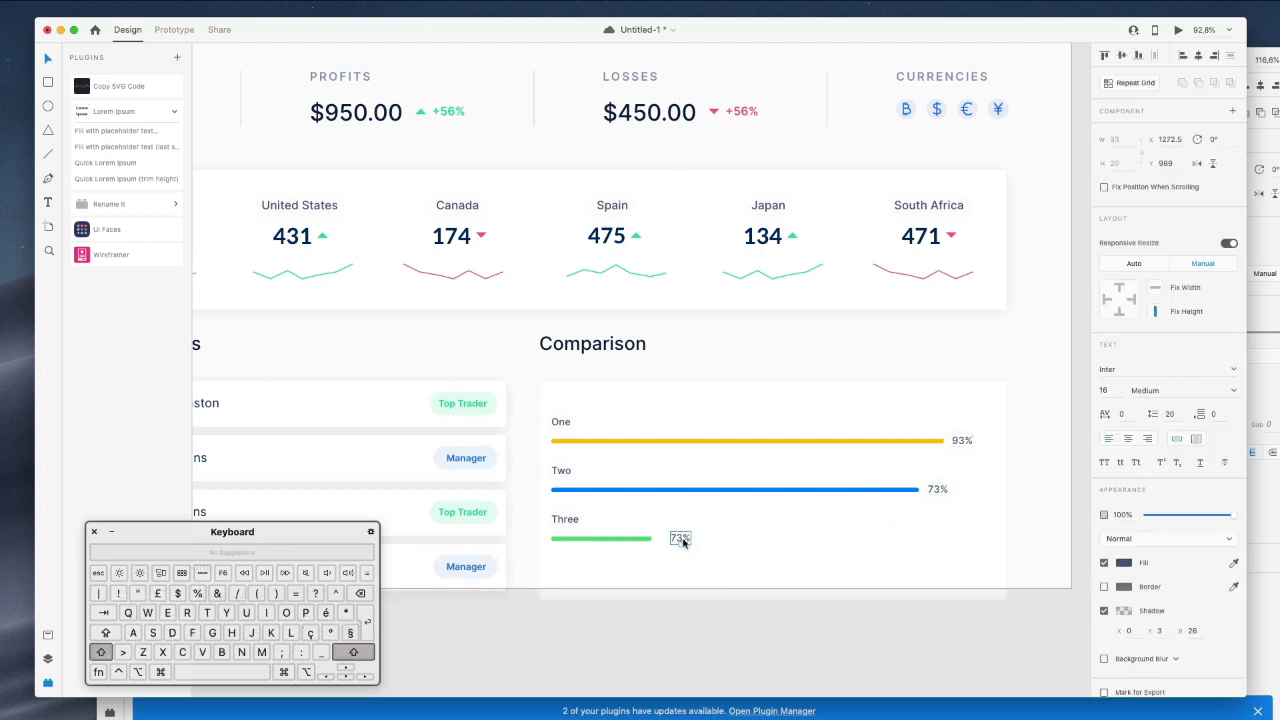
left_click(648, 489, "super")
Recolour the yellow One bar and blue Two bar with the Add Unit button's green.
scroll(650, 492, "down", 3)
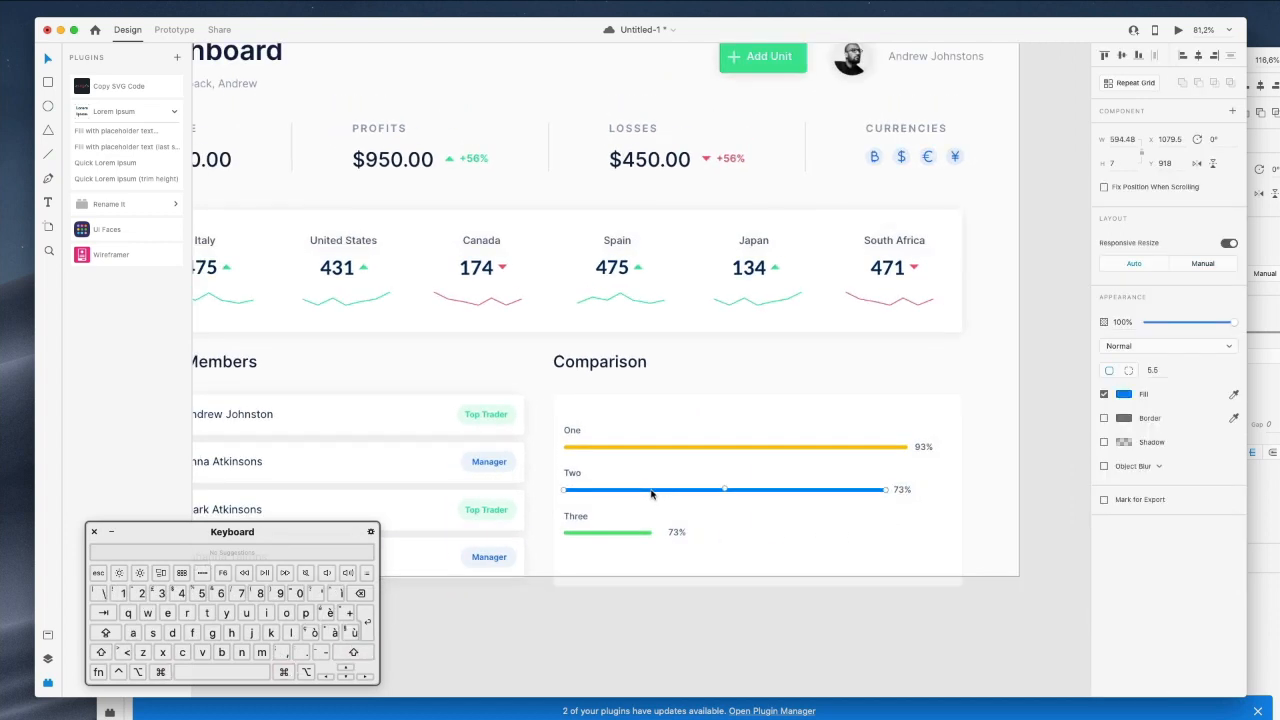
scroll(670, 570, "up", 3)
scroll(731, 528, "left", 1)
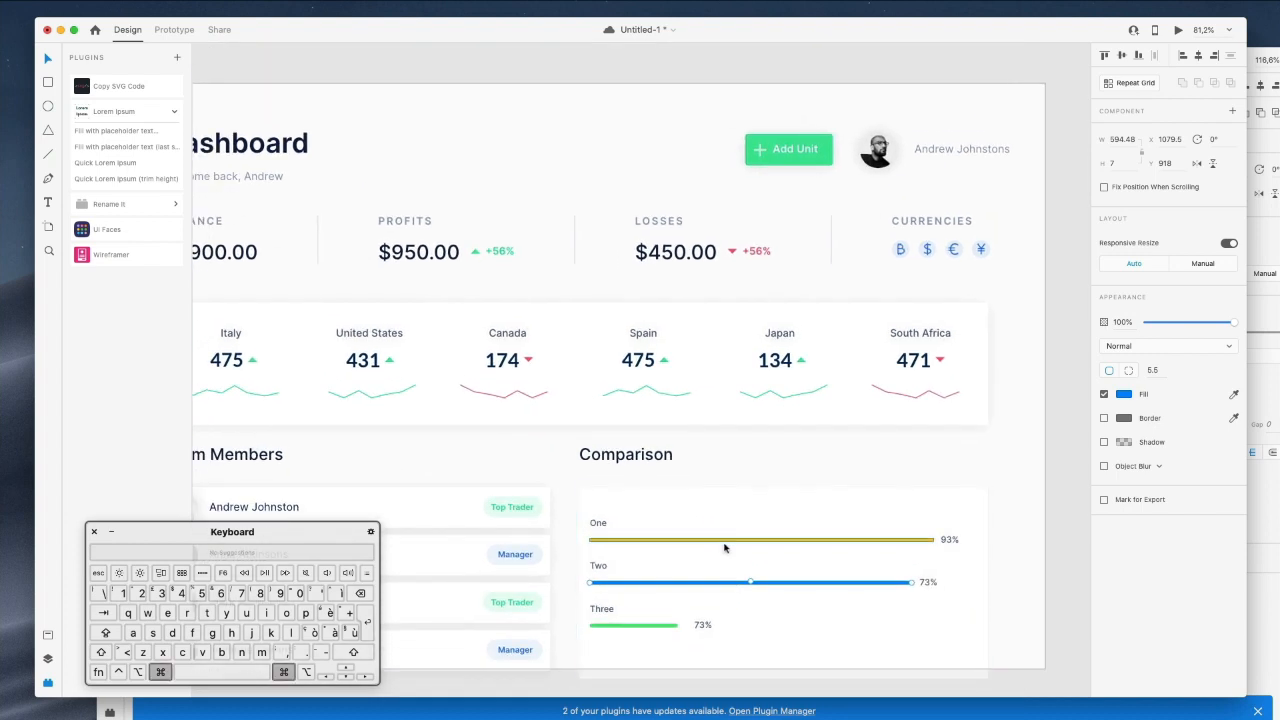
left_click(727, 541, "super")
left_click(1123, 395)
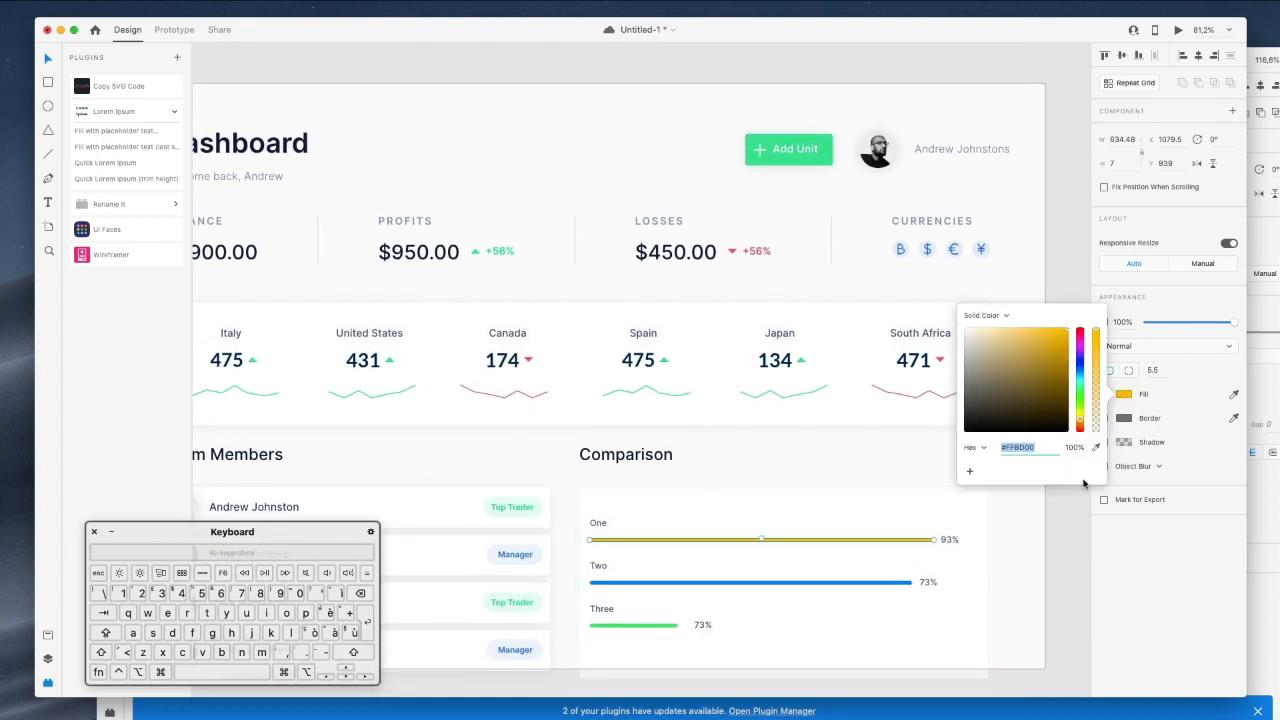
left_click(1095, 448)
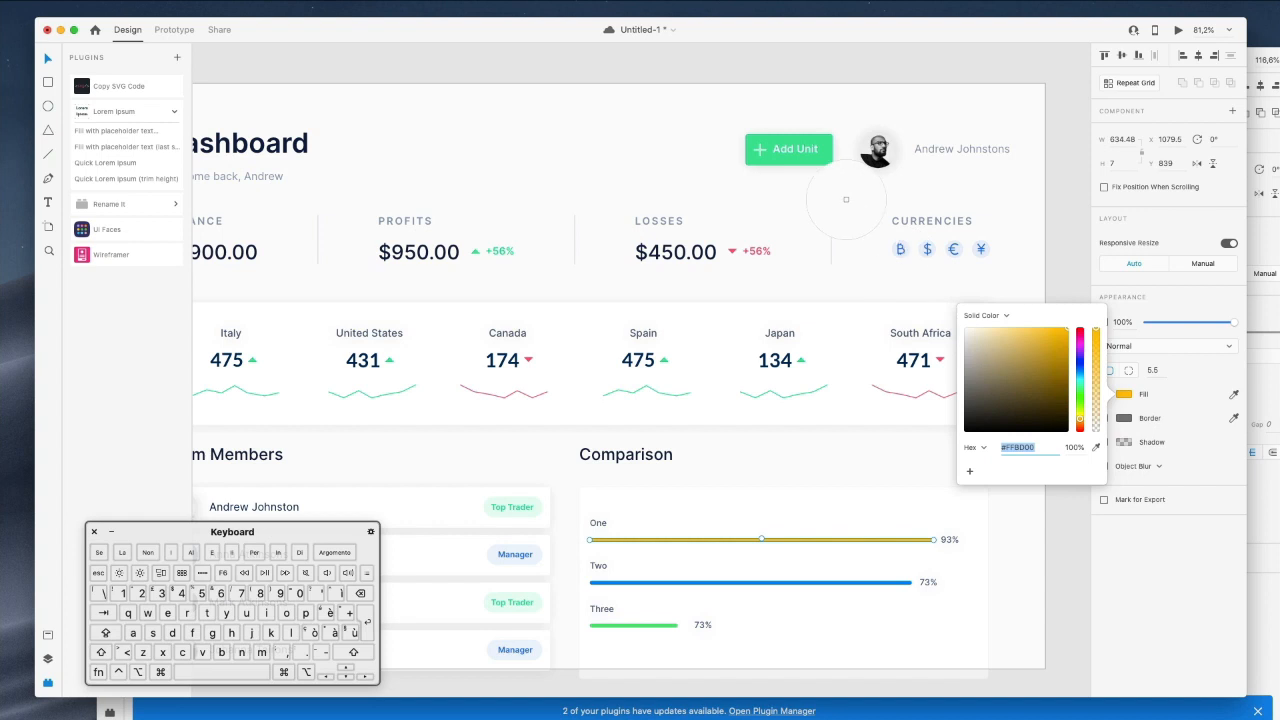
left_click(817, 163)
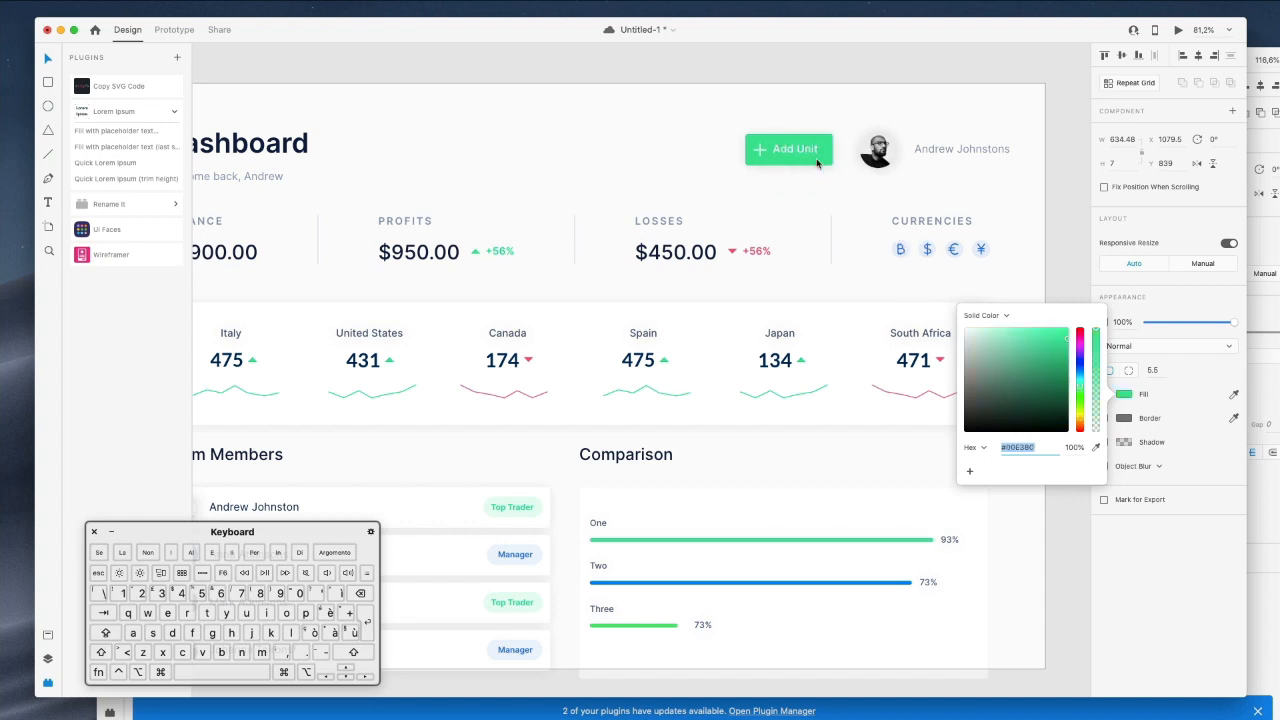
left_click(766, 581, "super")
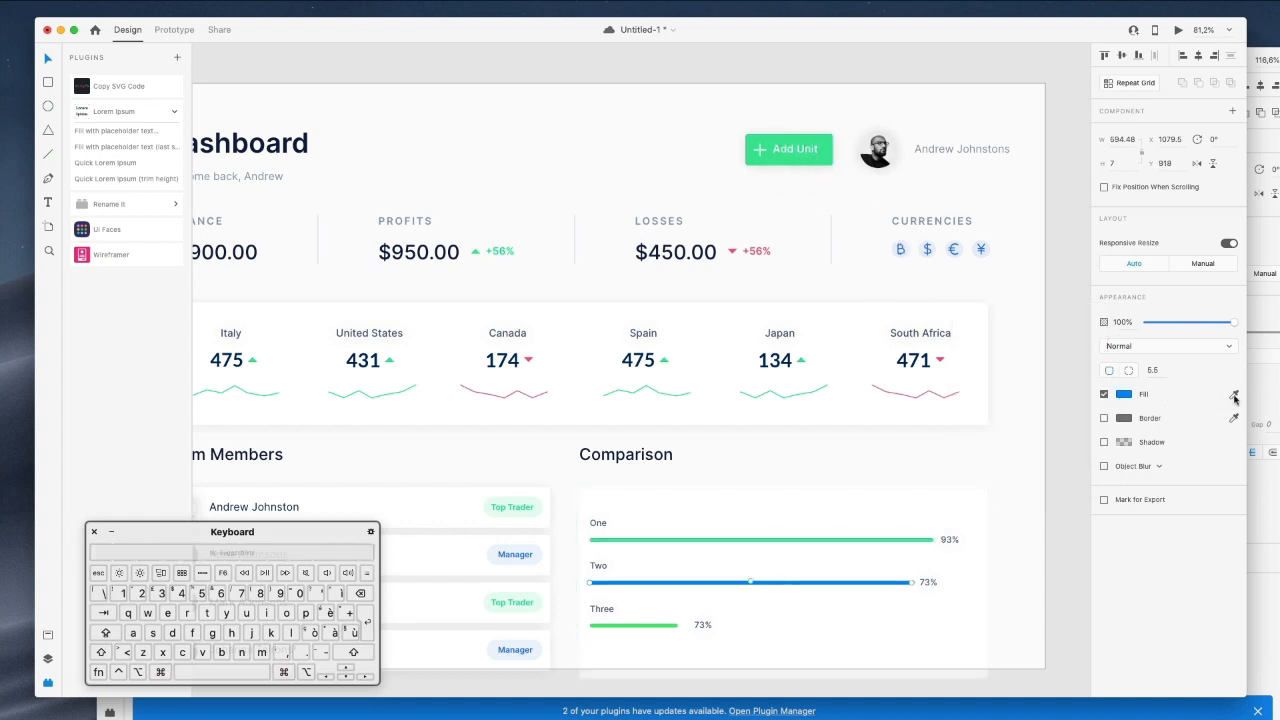
left_click(1234, 394)
left_click(815, 160)
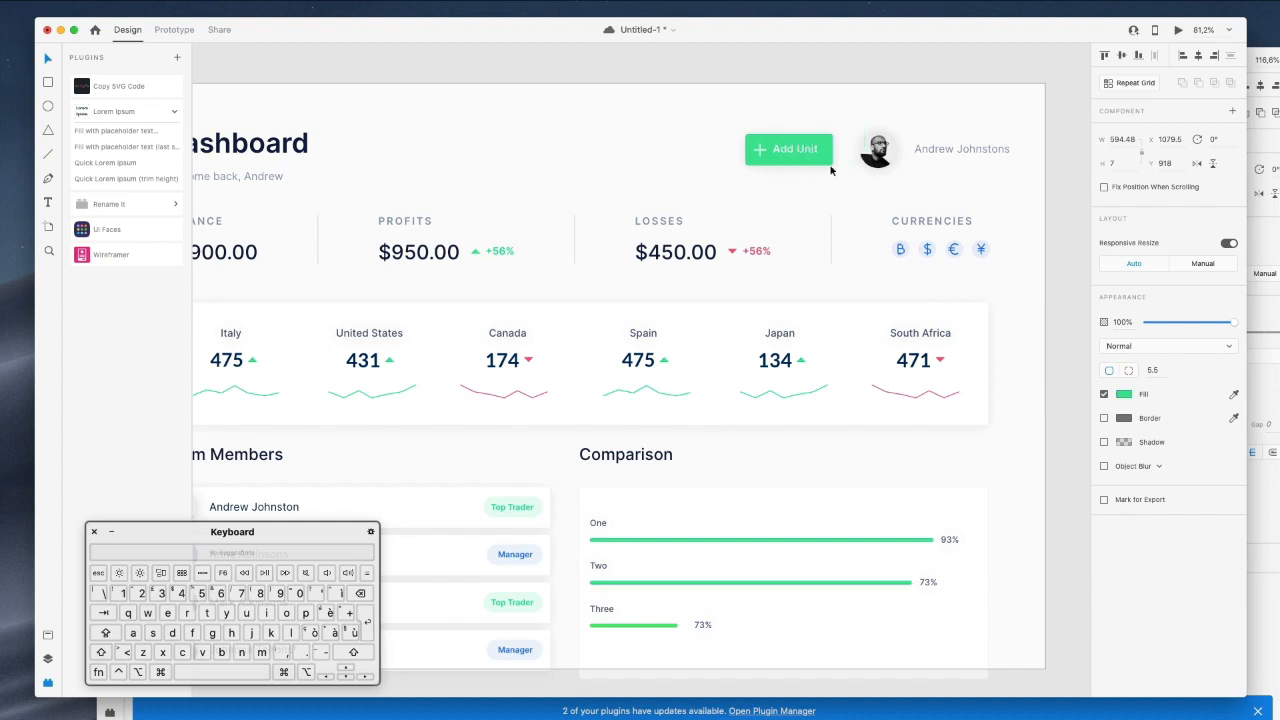
scroll(860, 245, "down", 4)
scroll(860, 245, "left", 4)
scroll(860, 245, "down", 5)
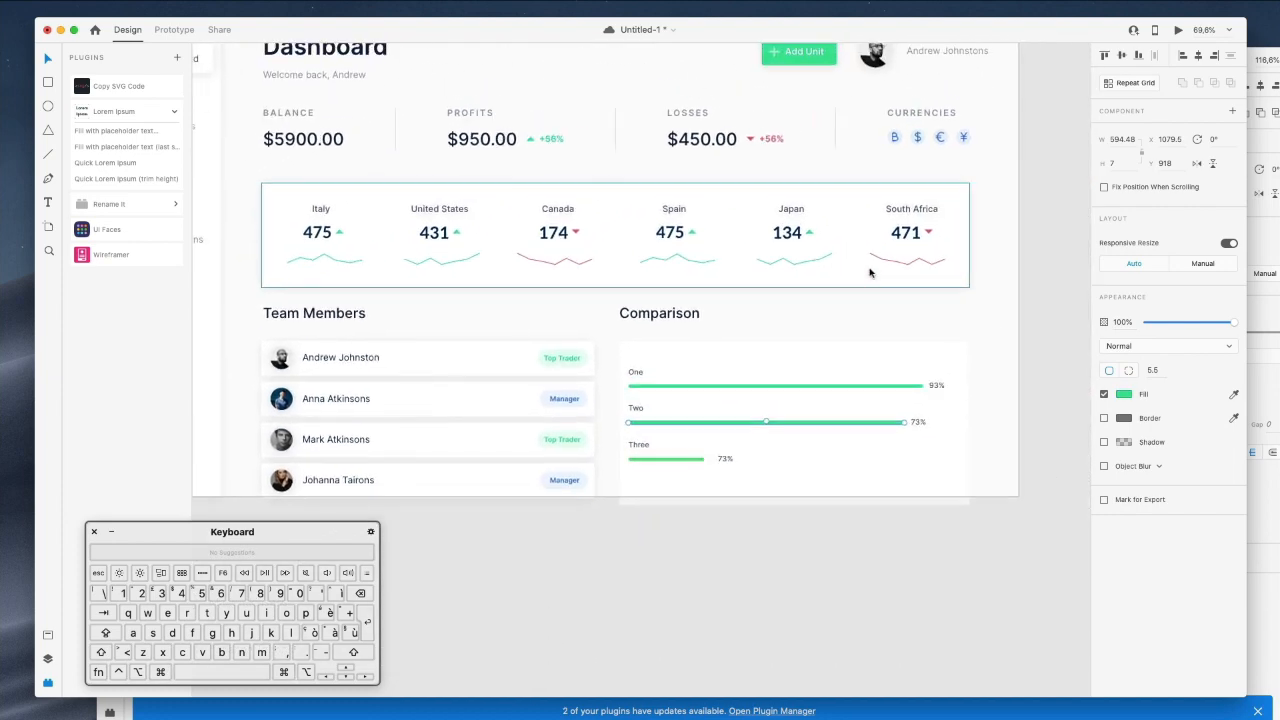
Shift the One, Two and Three bar groups right and up 20 units.
left_click(772, 374)
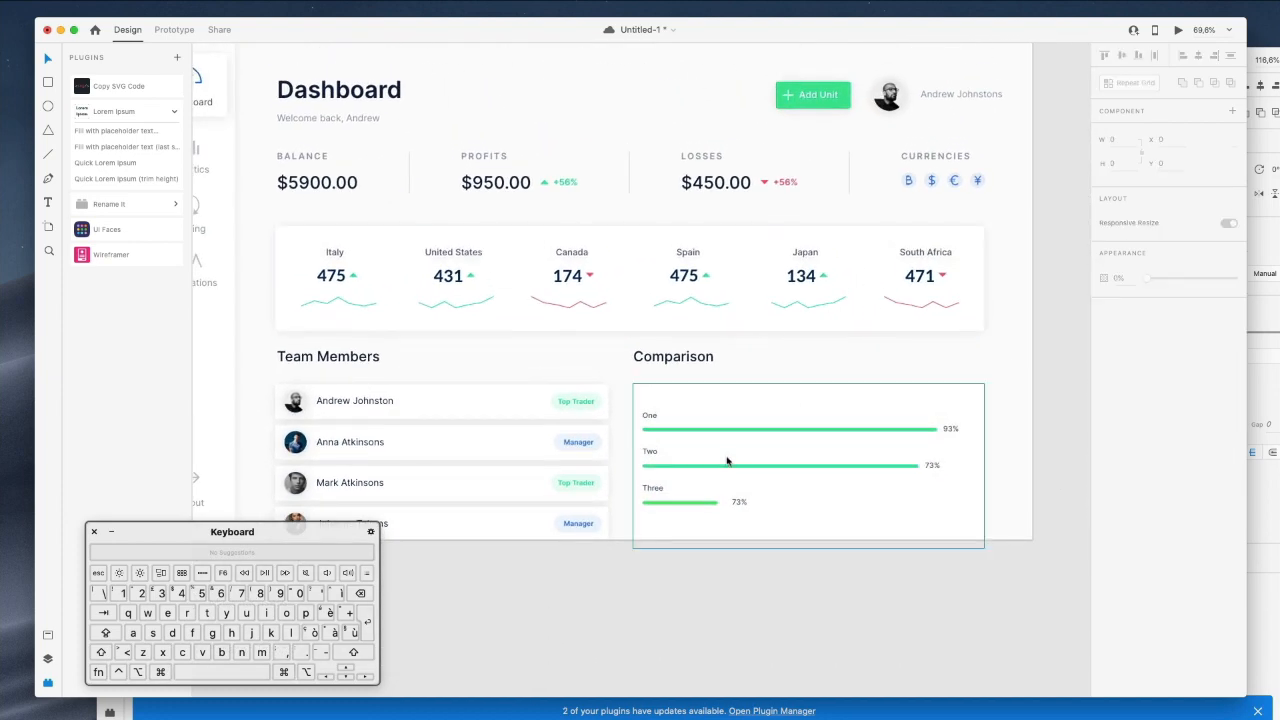
left_click(647, 424)
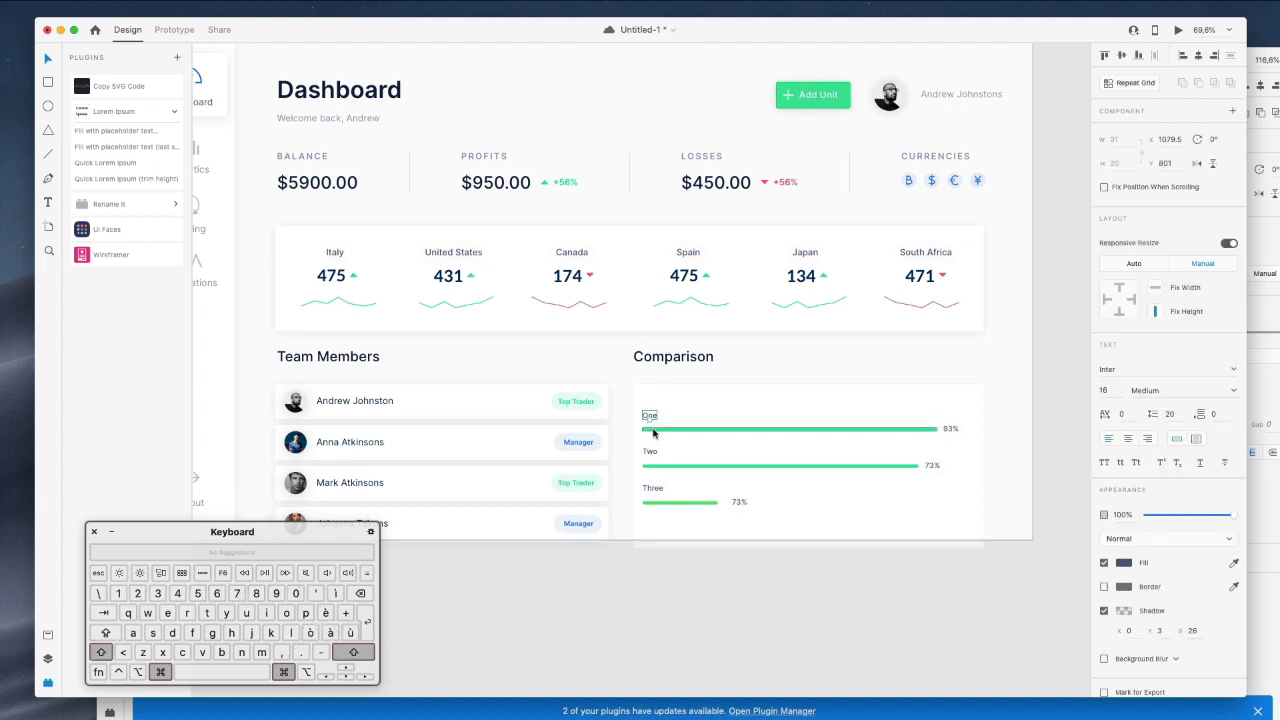
left_click(773, 468, "shift")
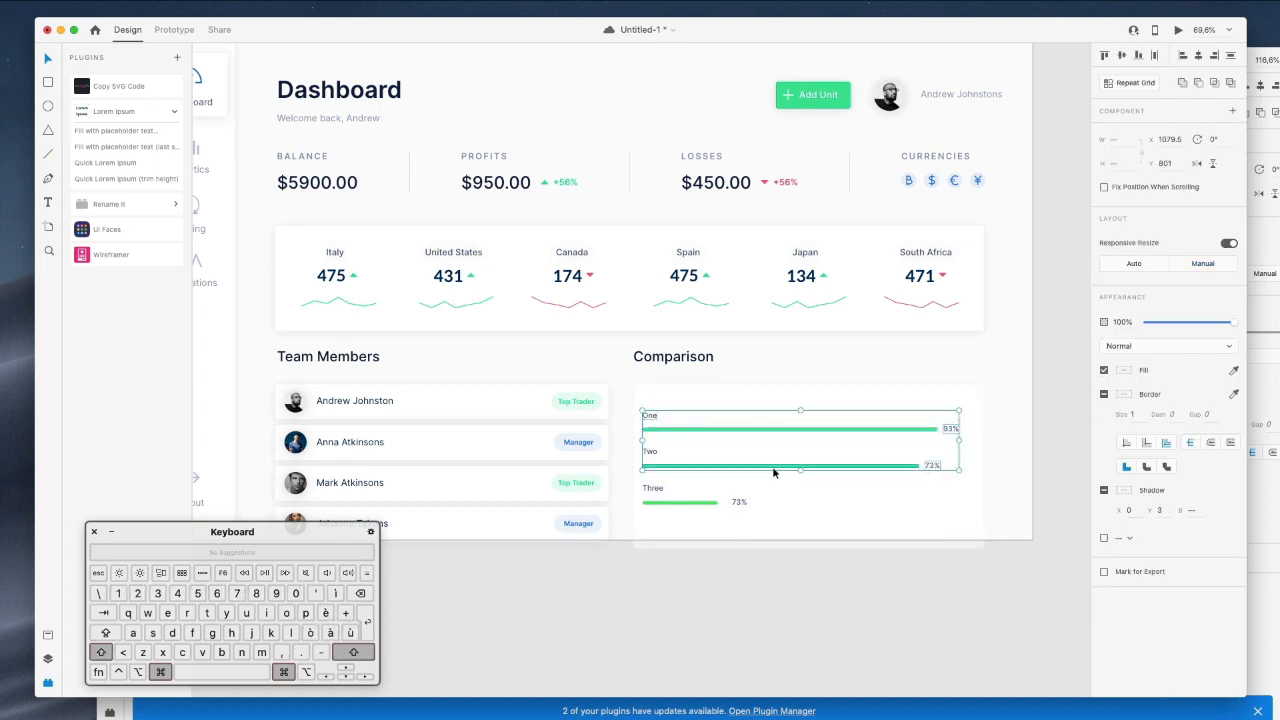
left_click(663, 500, "shift")
key("Right")
key("Right")
key("shift+Right")
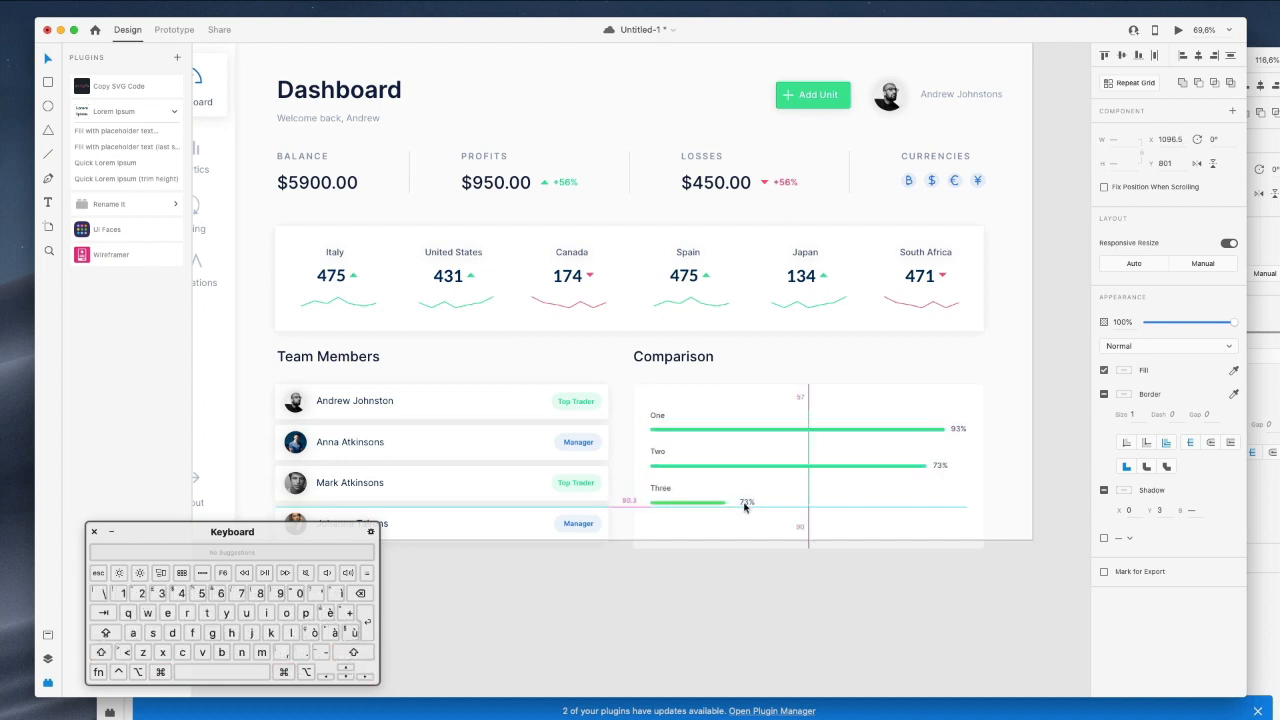
key("shift+Up")
key("shift+Up")
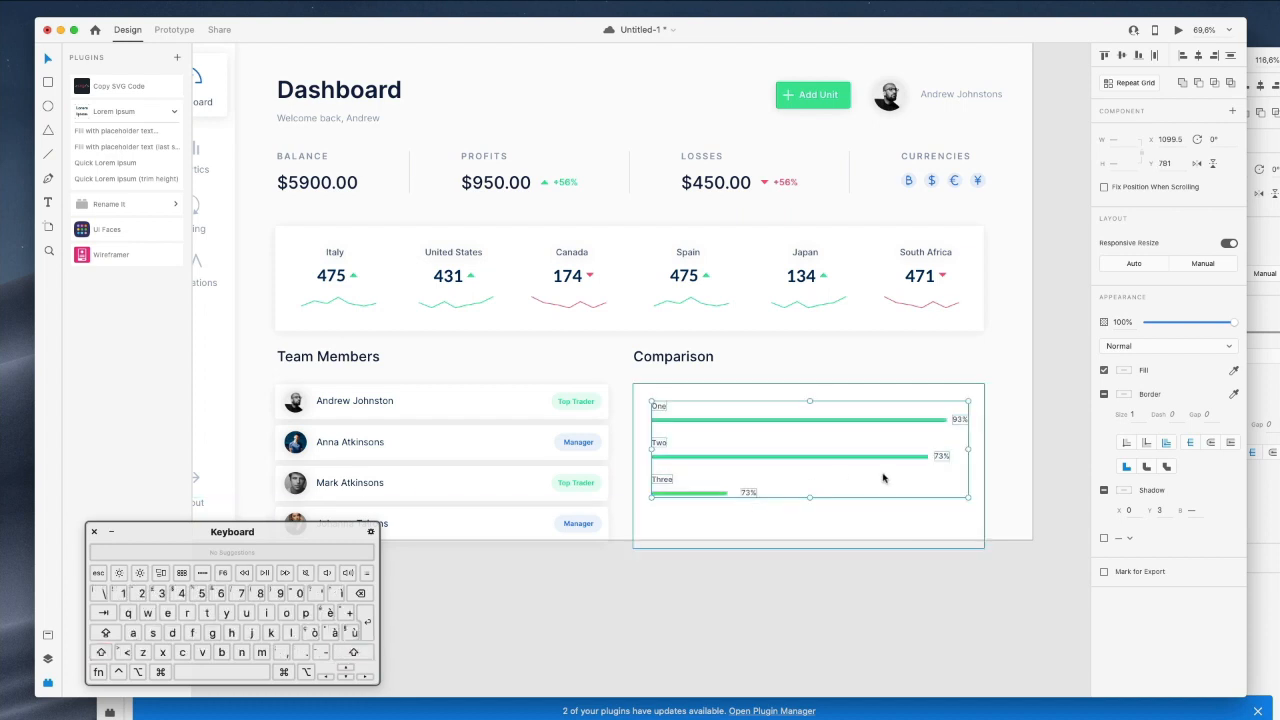
left_click(1041, 480)
Move the Two and Three rows down 10 units.
left_click(662, 444, "super")
left_click(699, 458, "shift+super")
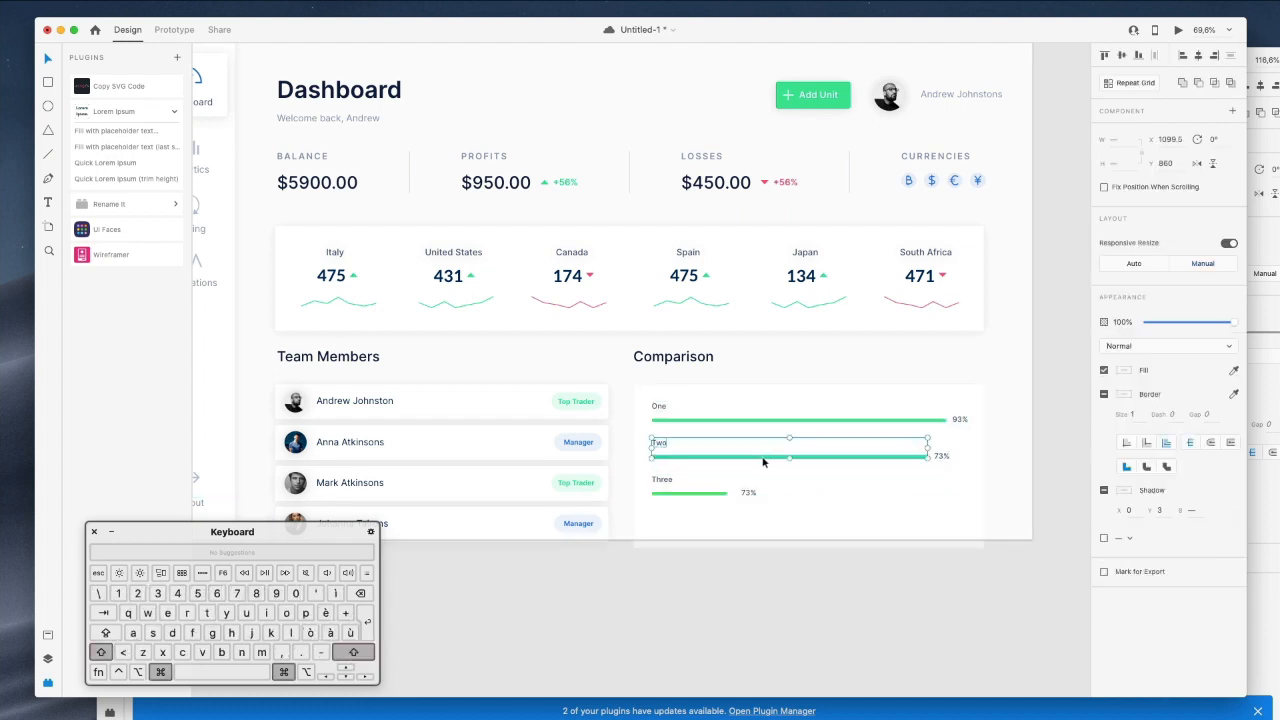
left_click(941, 456, "shift+super")
left_click(748, 492, "shift+super")
left_click(705, 493, "shift+super")
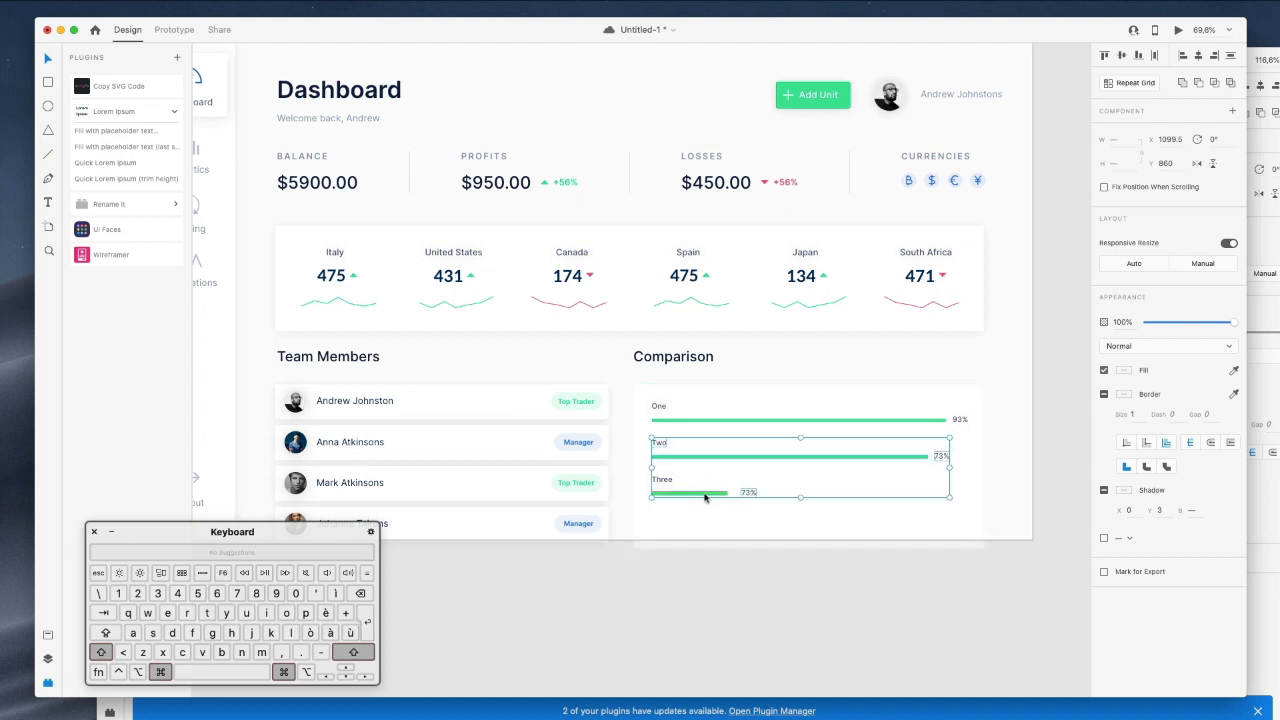
key("shift+Down")
key("shift+Down")
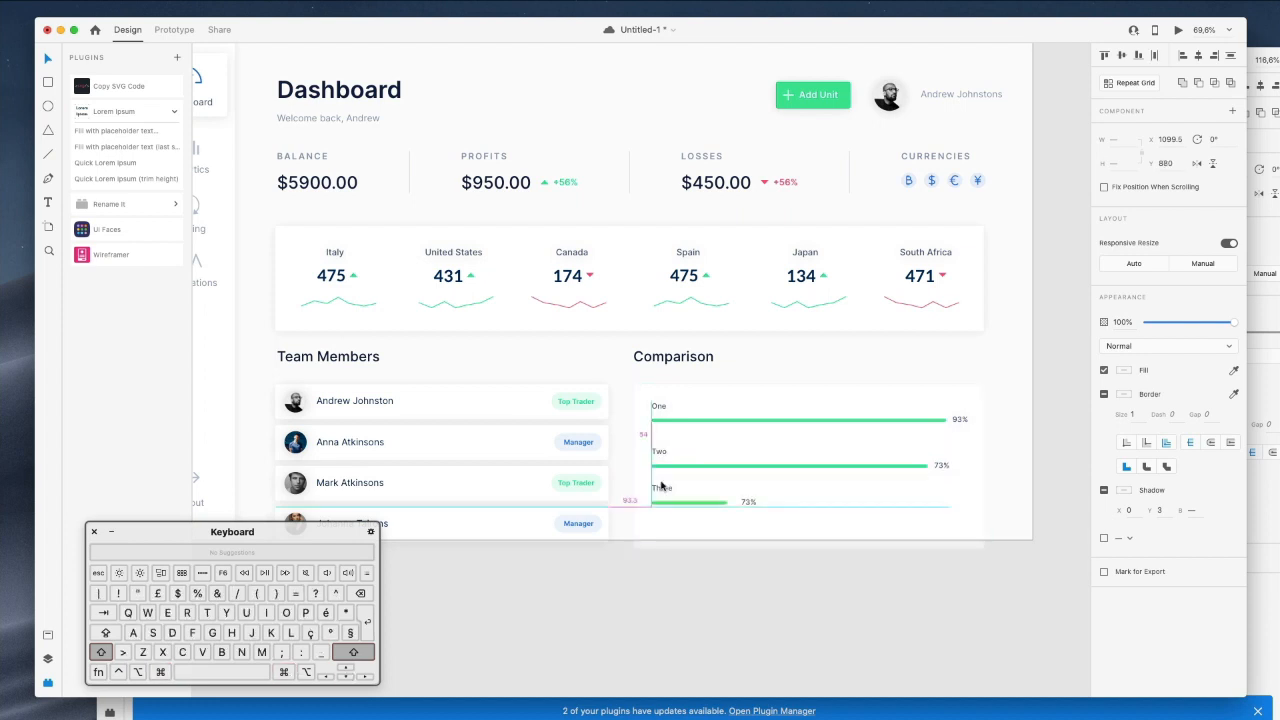
key("shift+Up")
left_click(686, 580)
Lower the Three row a further 30 units for even row spacing.
left_click(663, 488, "super")
left_click(667, 504, "shift+super")
left_click(741, 505, "shift+super")
key("shift+Down")
key("shift+Down")
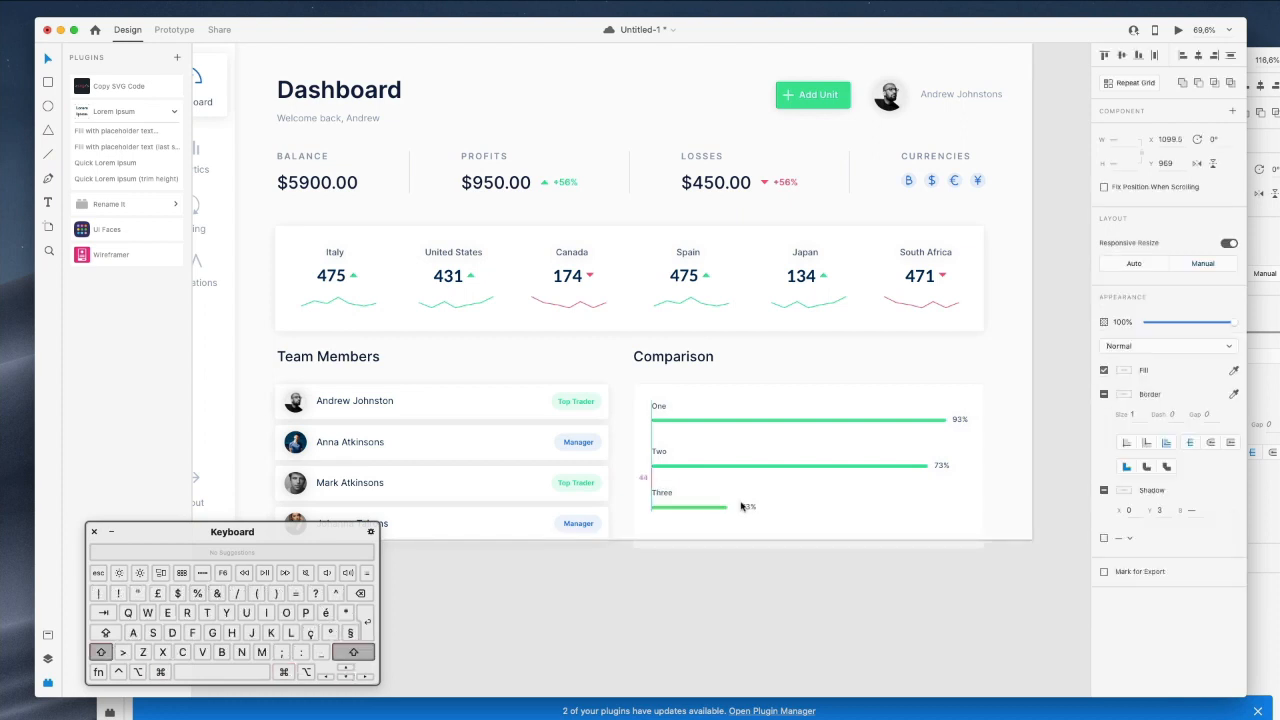
key("shift+Down")
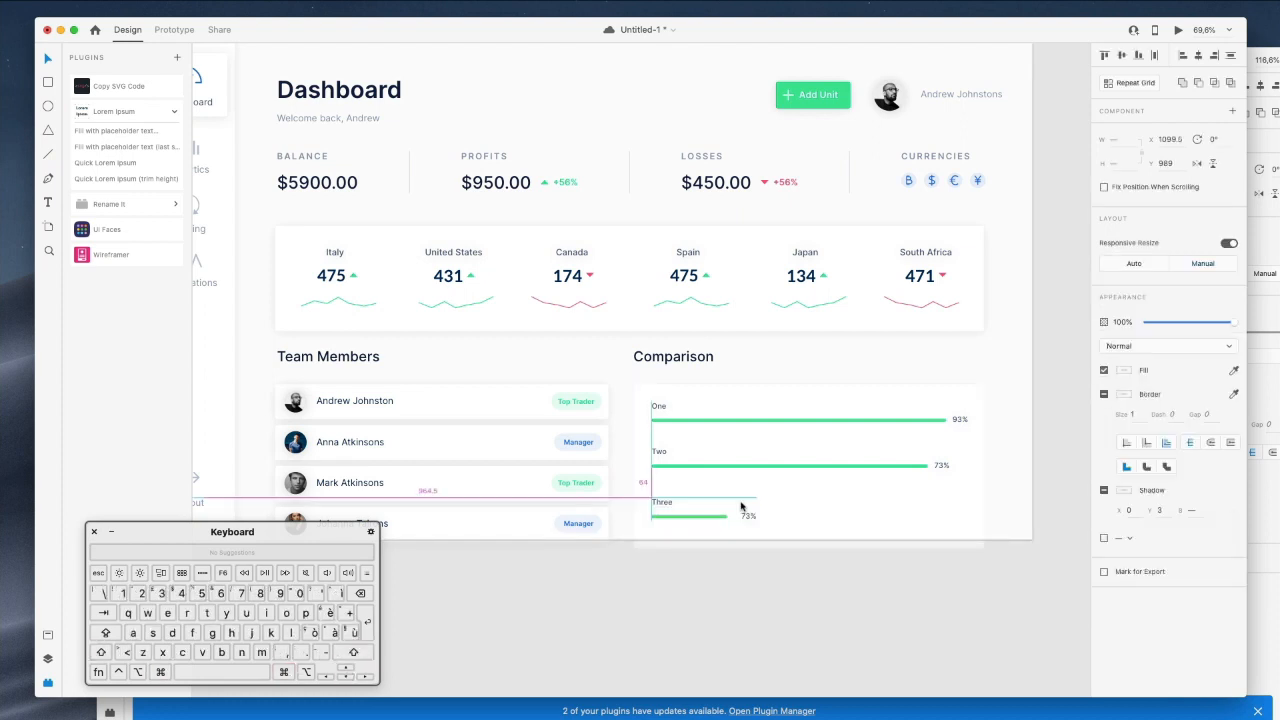
left_click(814, 609)
scroll(786, 460, "up", 4)
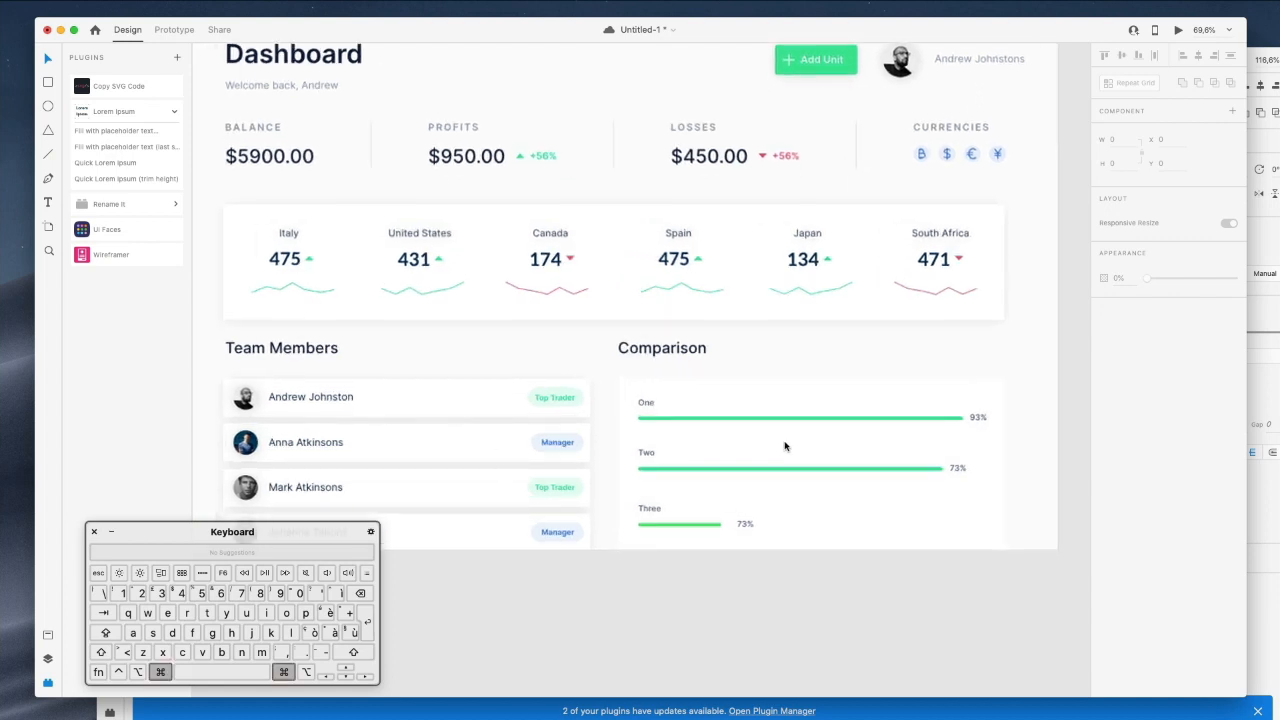
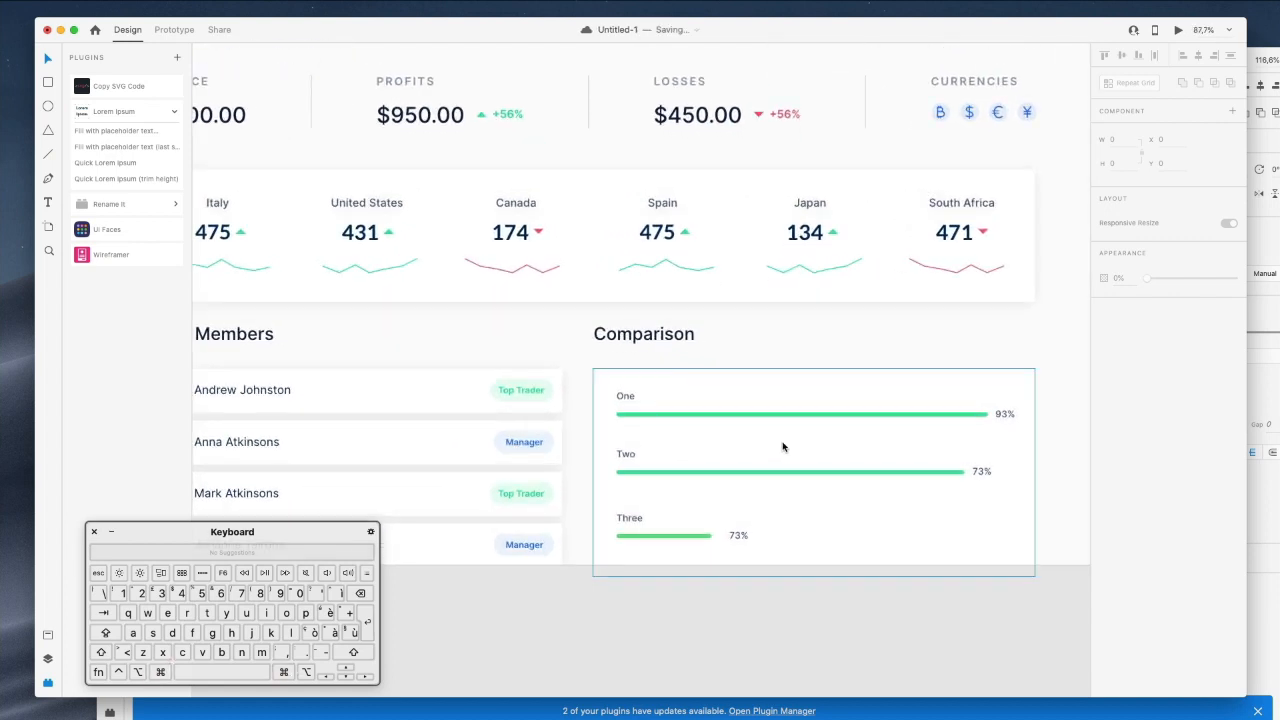
Retype the Comparison card's One label as United States.
scroll(650, 397, "left", 1)
scroll(650, 397, "down", 1)
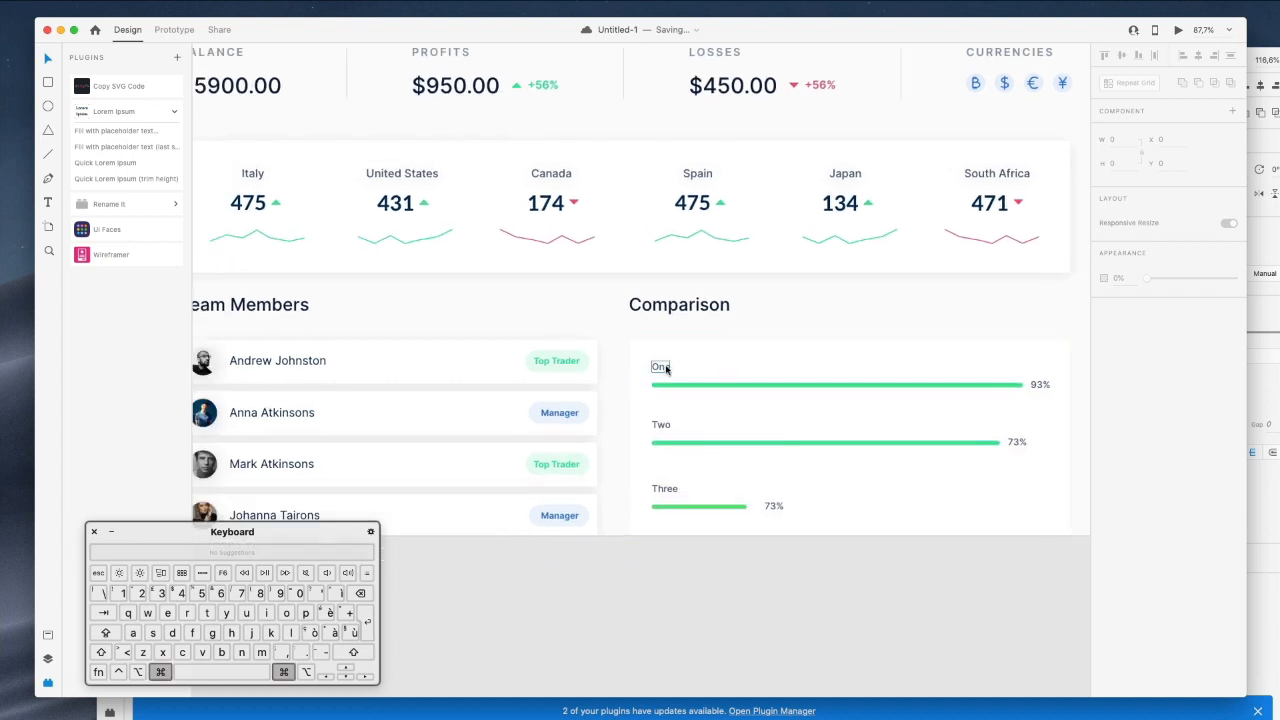
left_click(666, 369, "super")
scroll(664, 371, "down", 3)
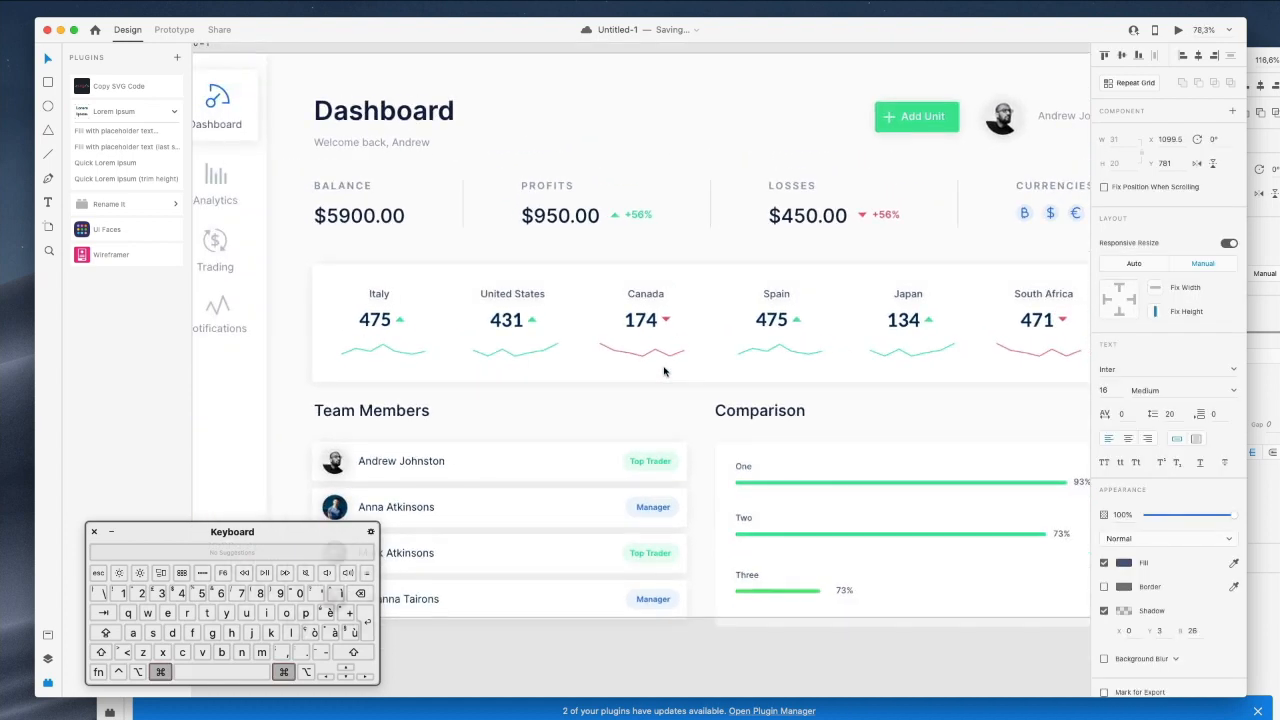
type("Uniste")
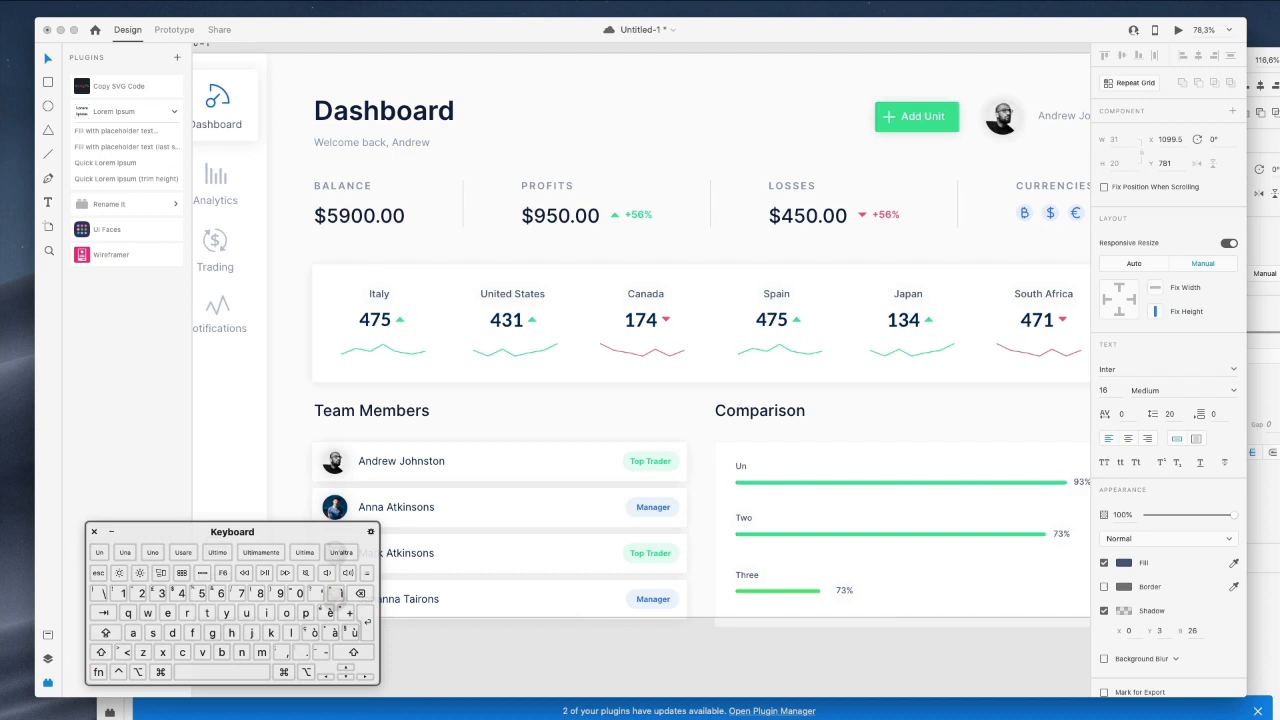
left_click(360, 593)
left_click(360, 593)
type("ted State")
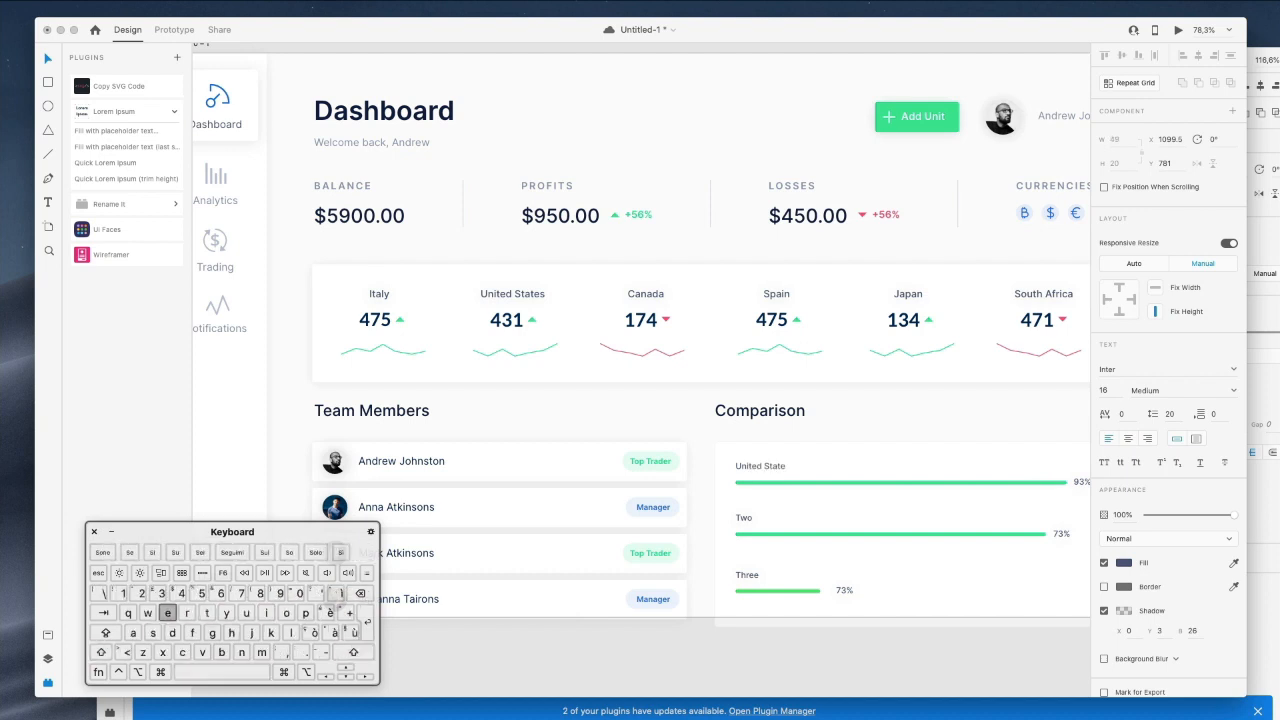
type("s")
key("super+a")
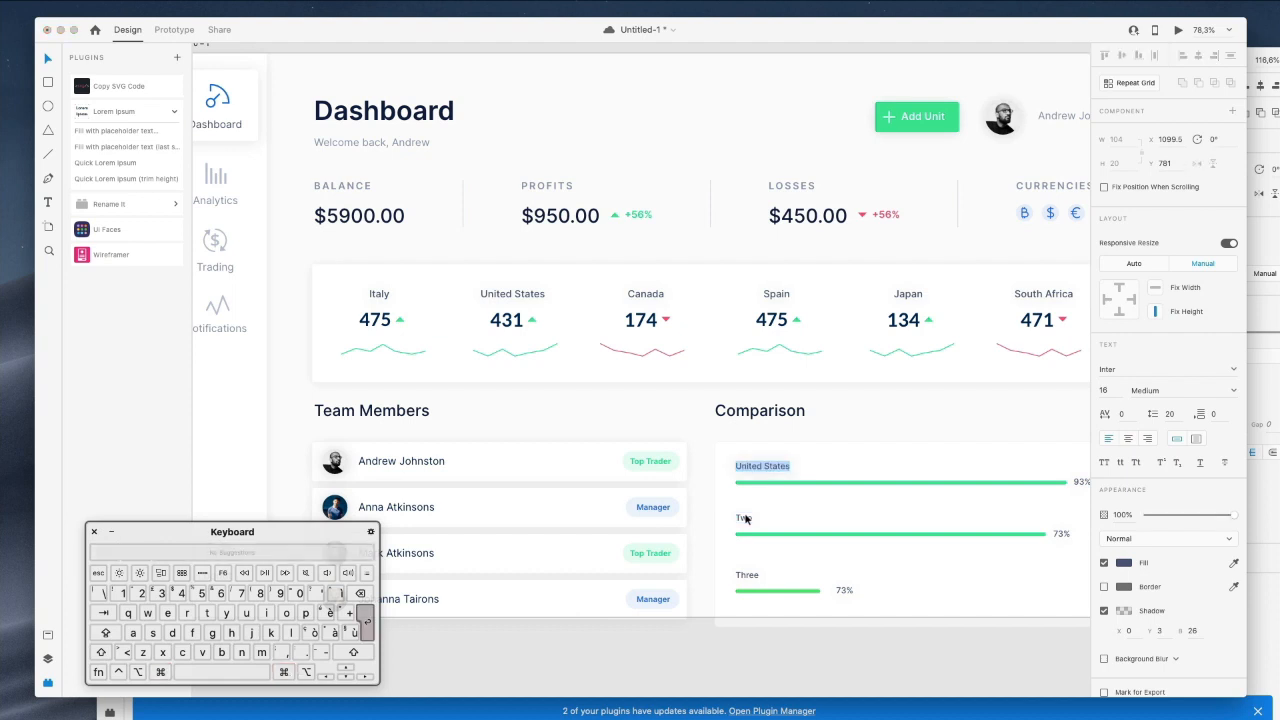
left_click(848, 410)
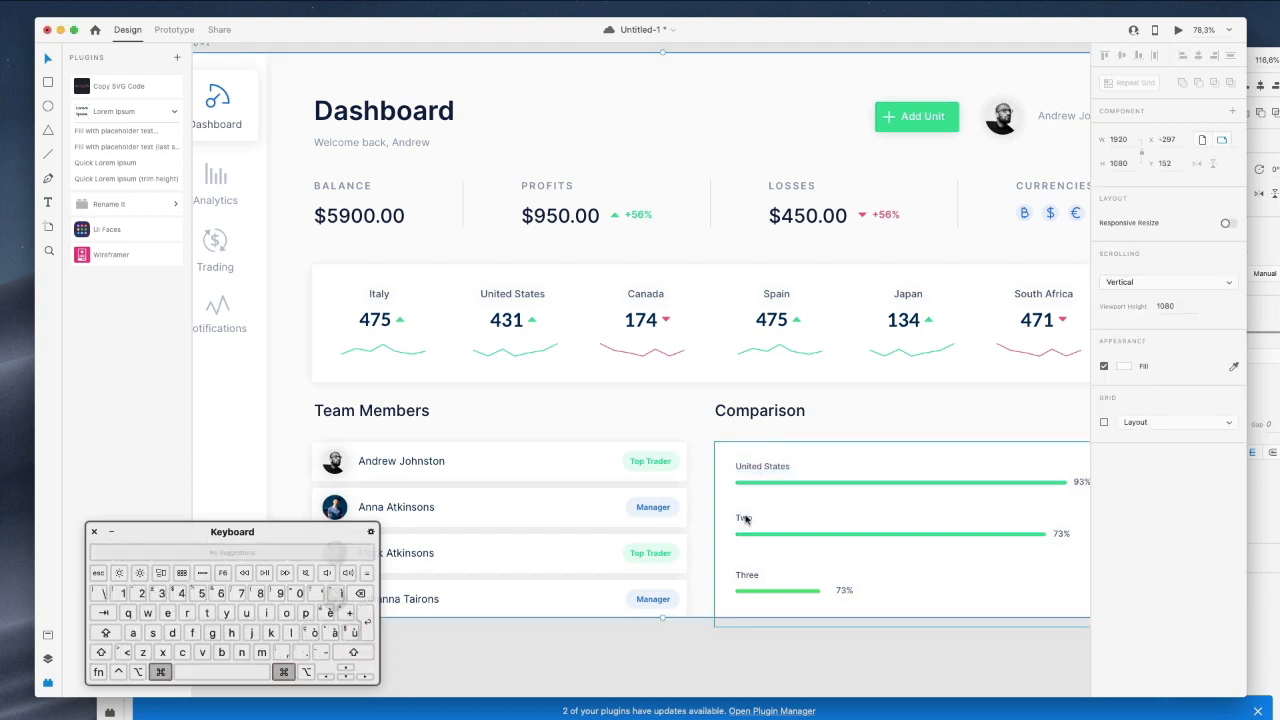
Retype the Two and Three labels as Italy and Spain.
left_click(743, 519)
key("Return")
type("Italy")
left_click(851, 434)
left_click(746, 576)
key("Return")
type("Spain")
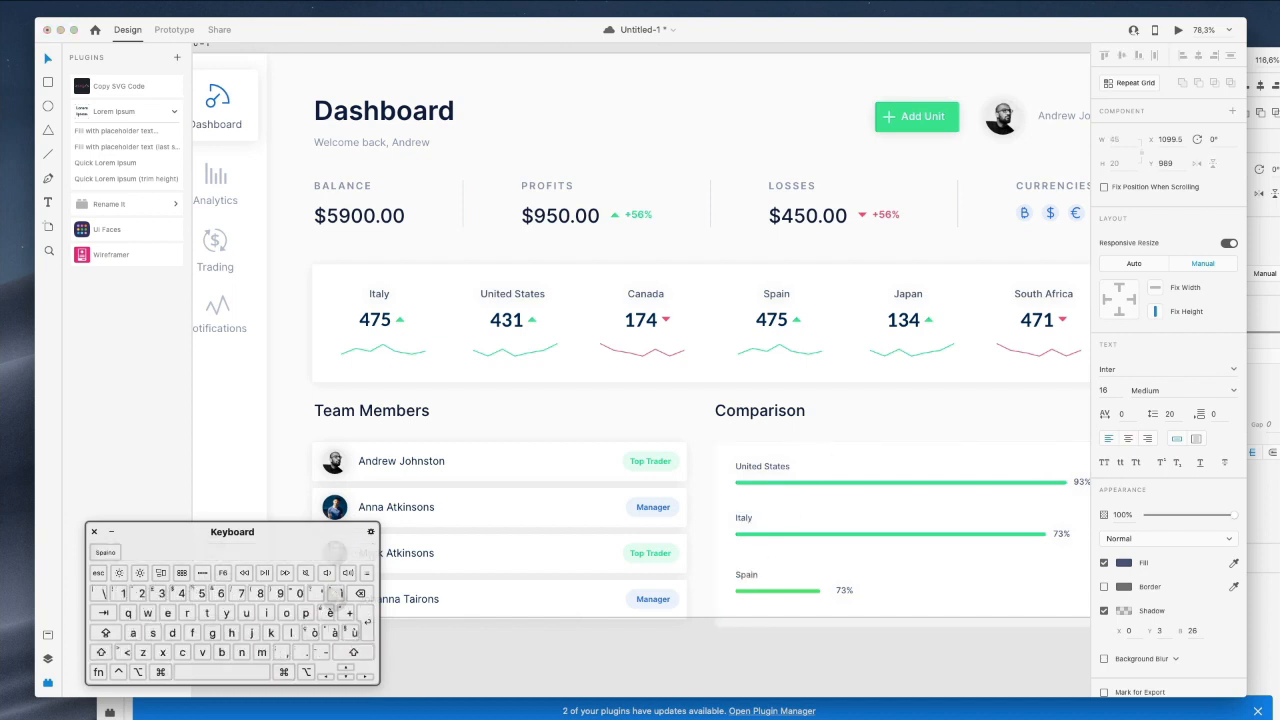
key("Escape")
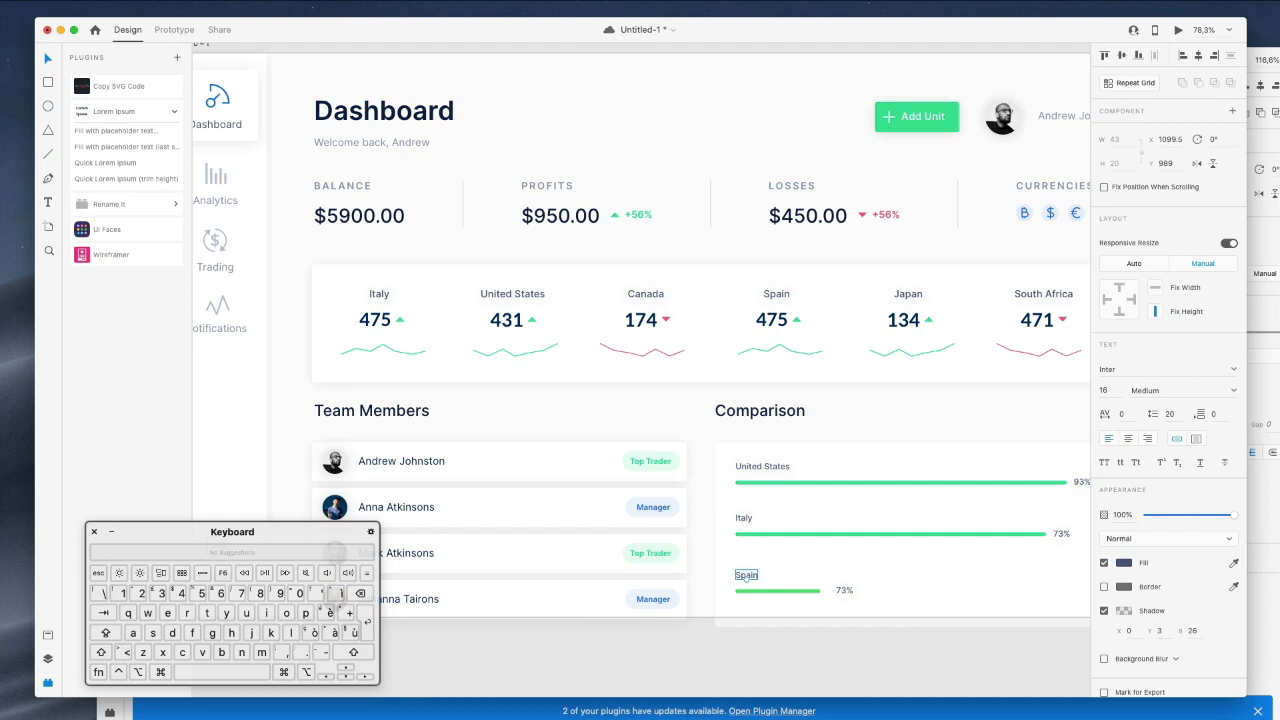
Switch to Nucleo and search for spain icons.
key("super+Tab")
key("super+a")
type("spain")
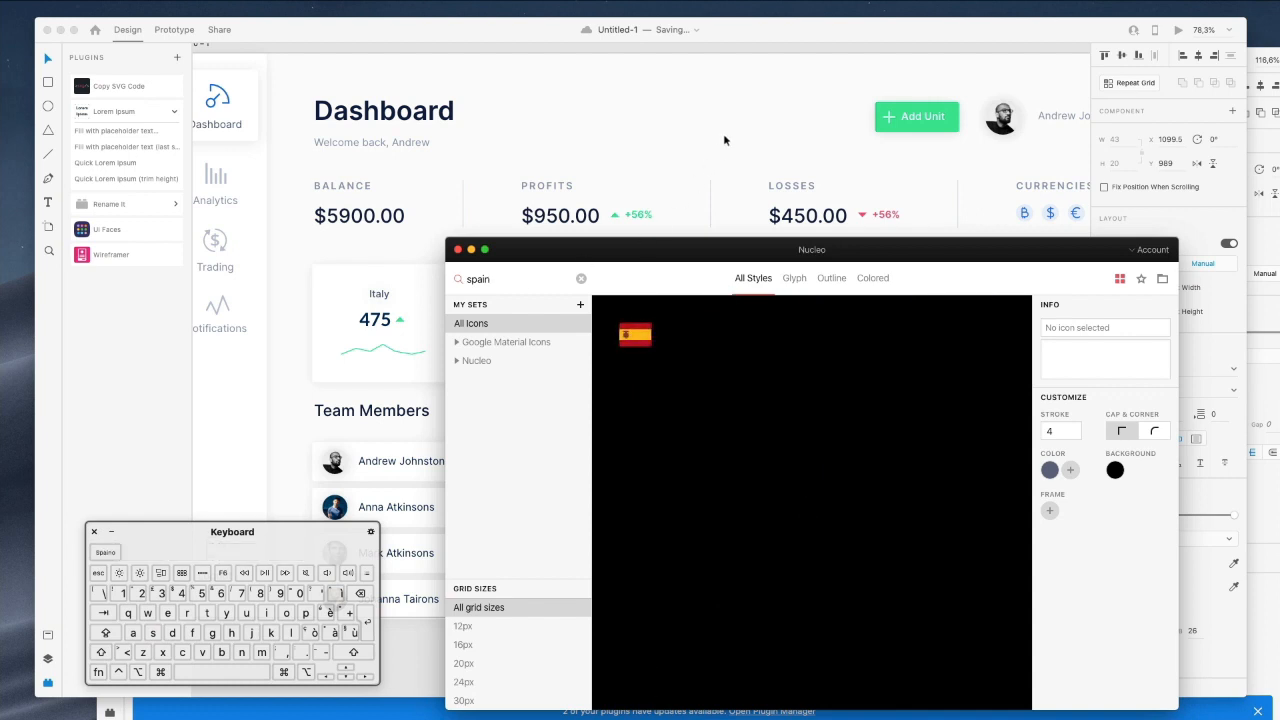
Search Nucleo for spain, italy and united, dragging each flag icon onto the XD canvas.
left_click_drag(398, 345, 324, 344)
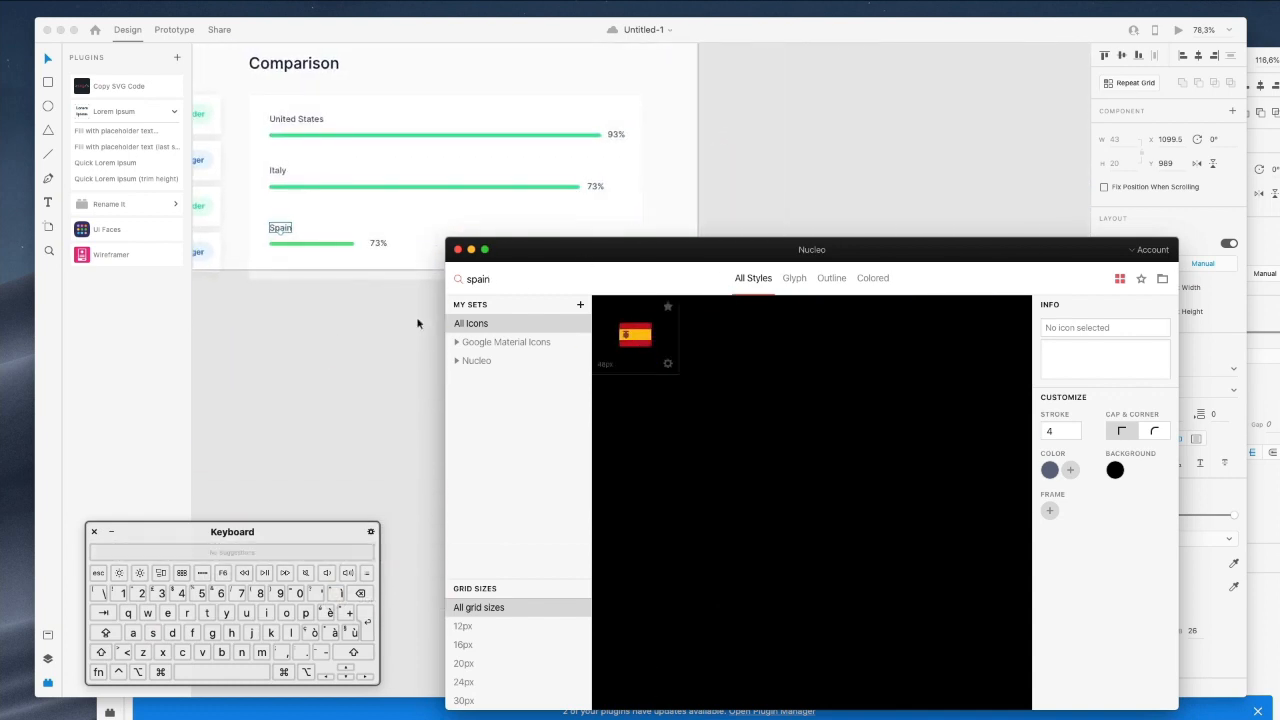
key("super+a")
type("italy")
left_click_drag(270, 327, 272, 329)
left_click(528, 272)
key("super+a")
type("united")
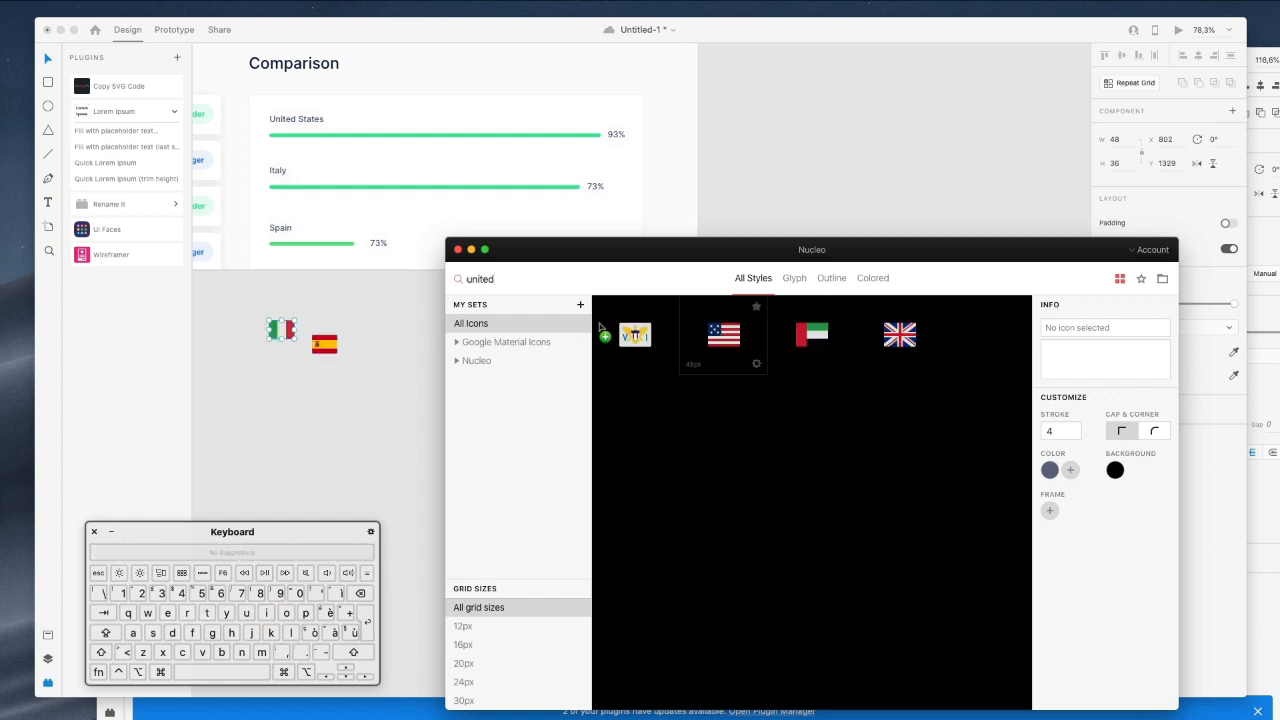
left_click(250, 296)
scroll(249, 295, "up", 3)
scroll(249, 295, "left", 2)
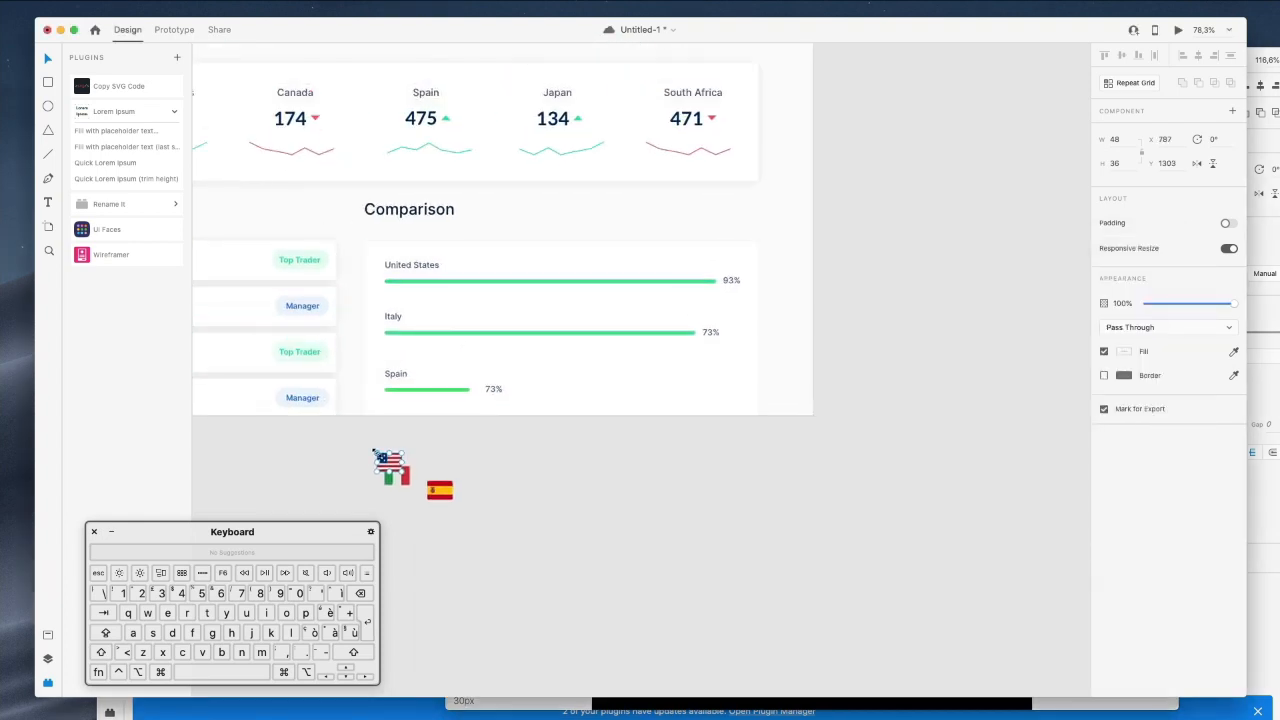
Move the US, Italy and Spain flags into the Comparison card, scaling Spain's to 36x27.
left_click_drag(393, 466, 393, 266)
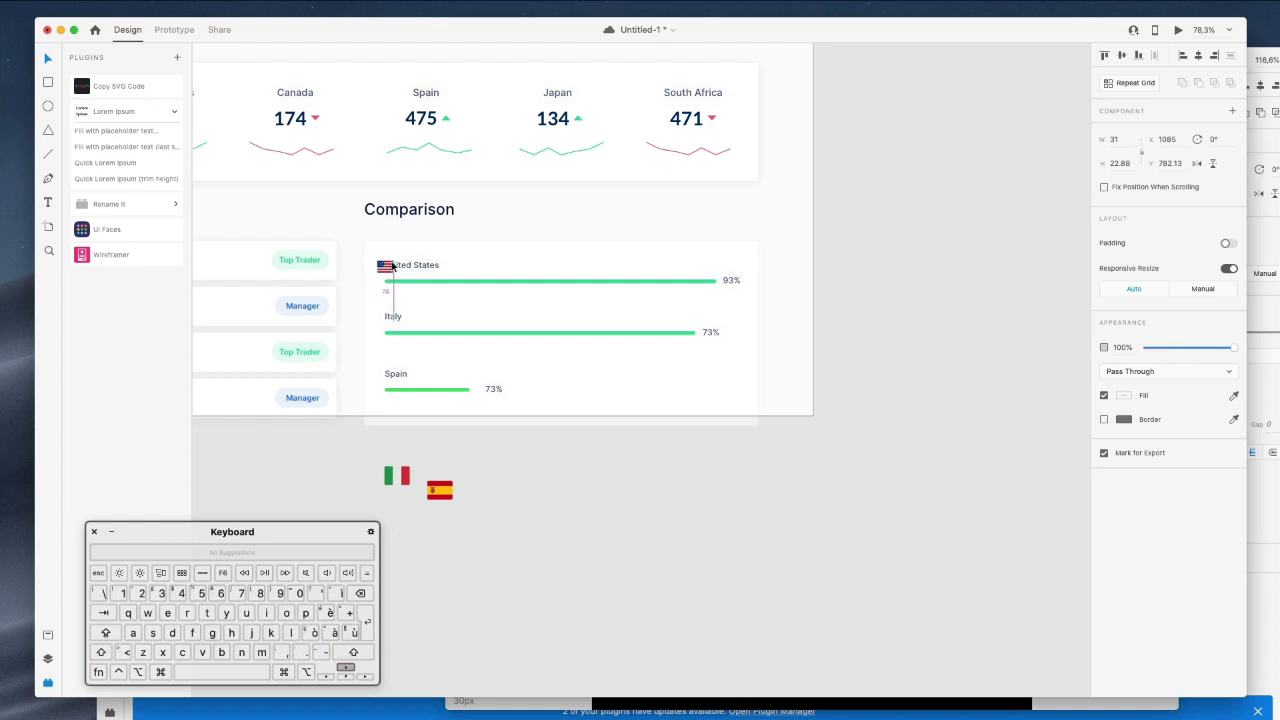
left_click_drag(398, 474, 392, 289)
left_click_drag(440, 490, 396, 310)
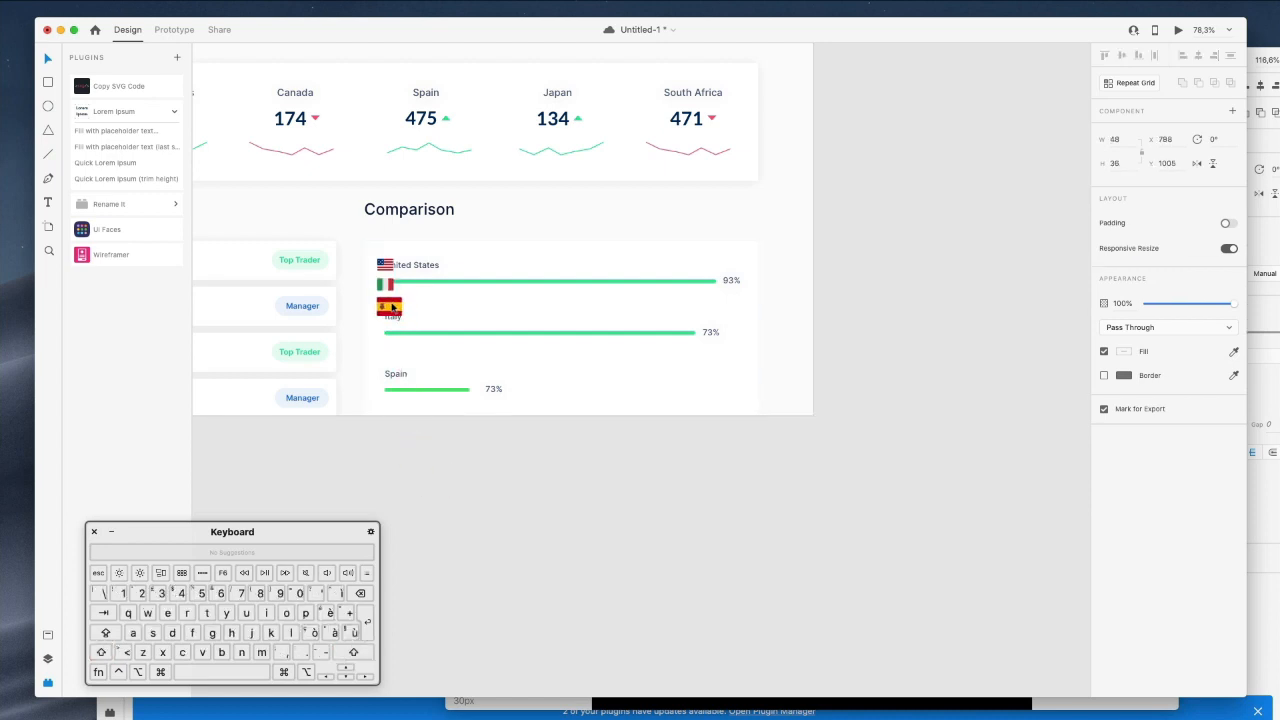
left_click_drag(403, 317, 393, 307)
Shift the flags right and drop the Italy and Spain flags onto their rows.
key("shift")
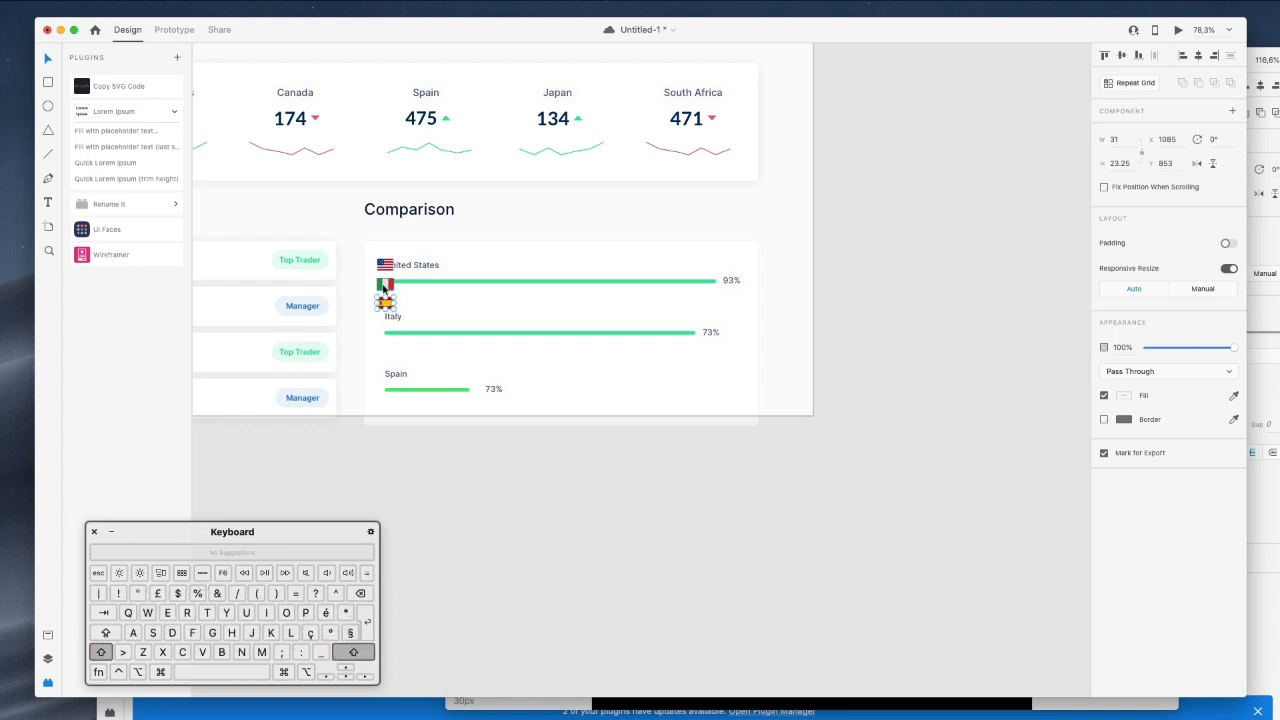
left_click_drag(385, 267, 396, 270)
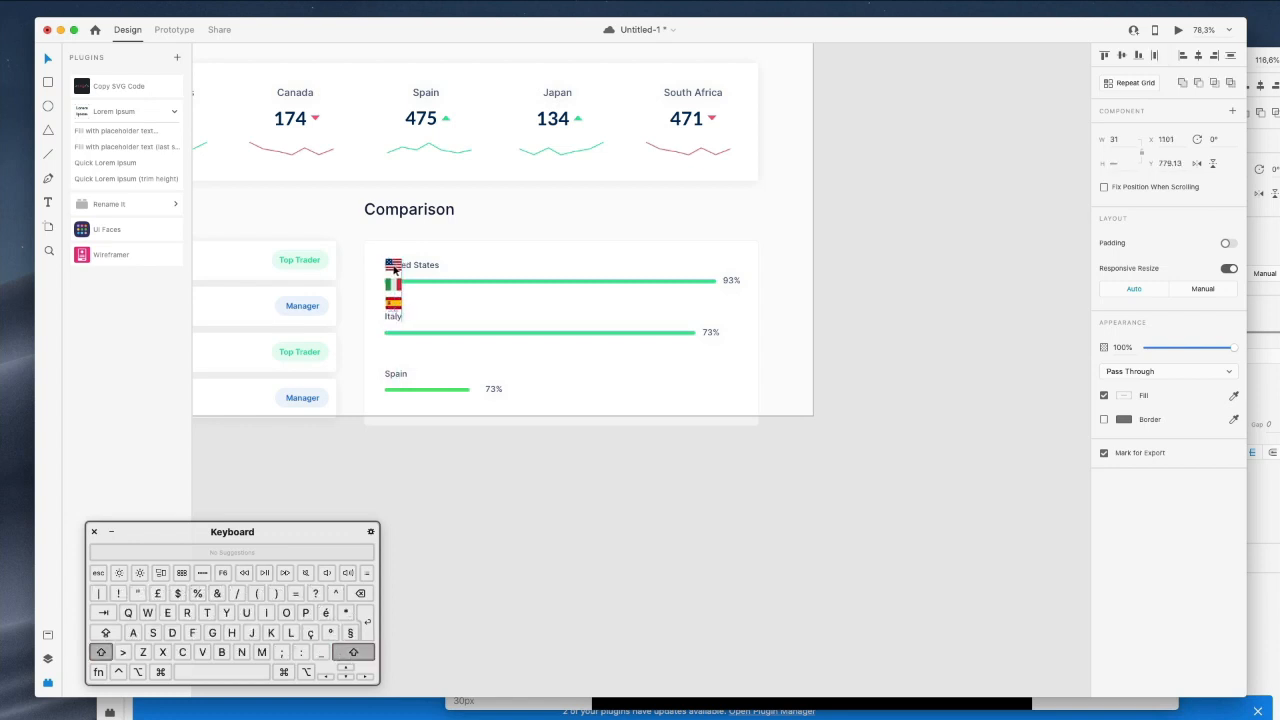
left_click(691, 209)
scroll(688, 211, "left", 3)
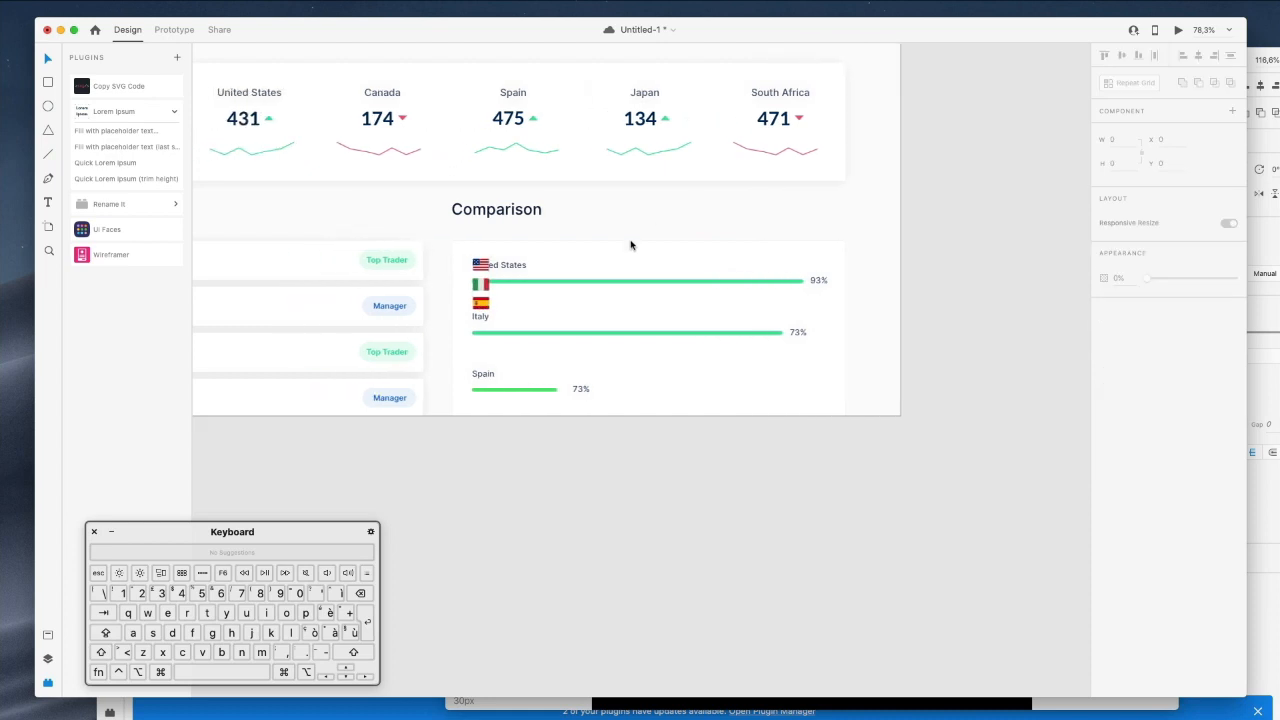
key("shift")
left_click_drag(483, 309, 481, 378)
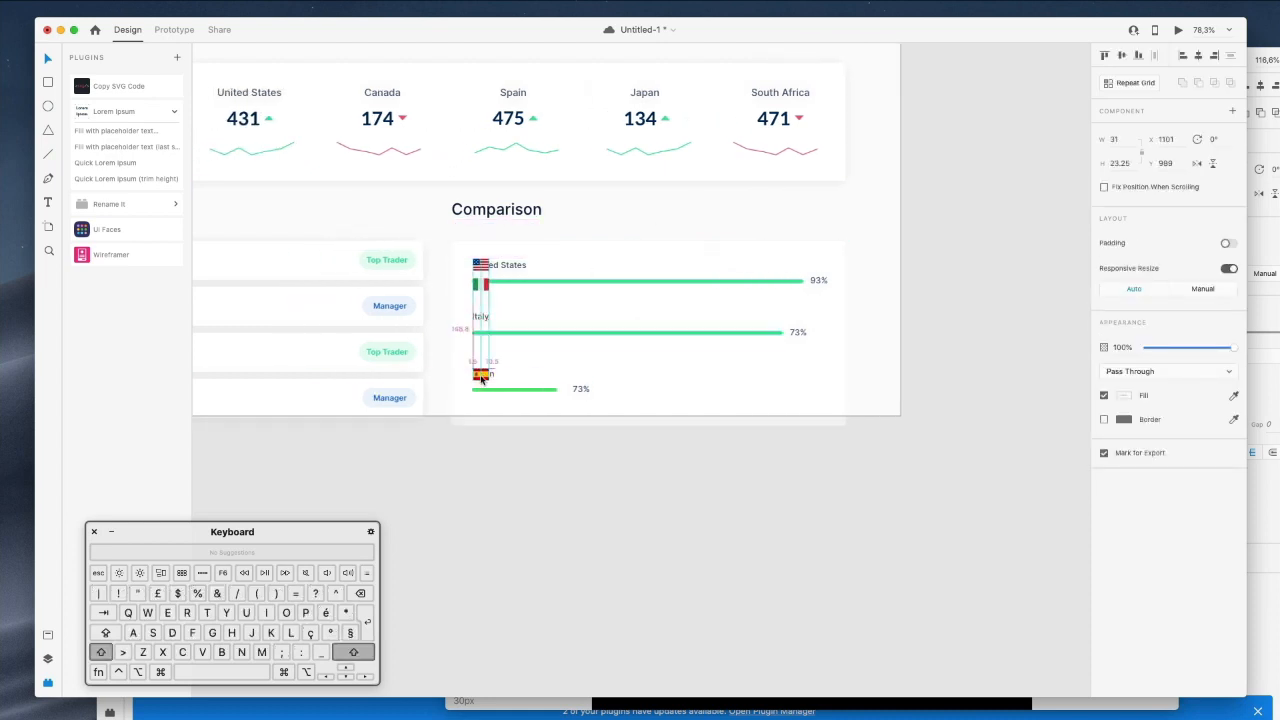
key("shift")
left_click_drag(480, 284, 481, 318)
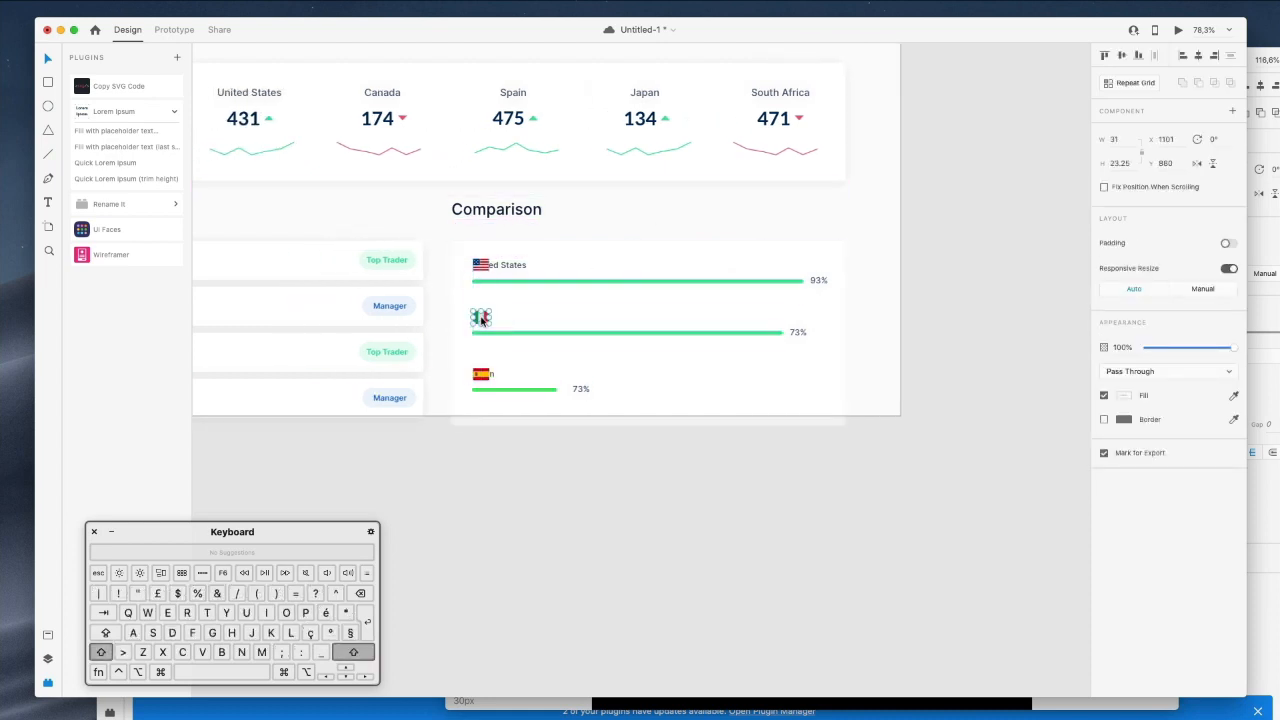
Nudge the three flags left, then move flags and country labels right together.
scroll(500, 306, "down", 5)
scroll(500, 306, "up", 10)
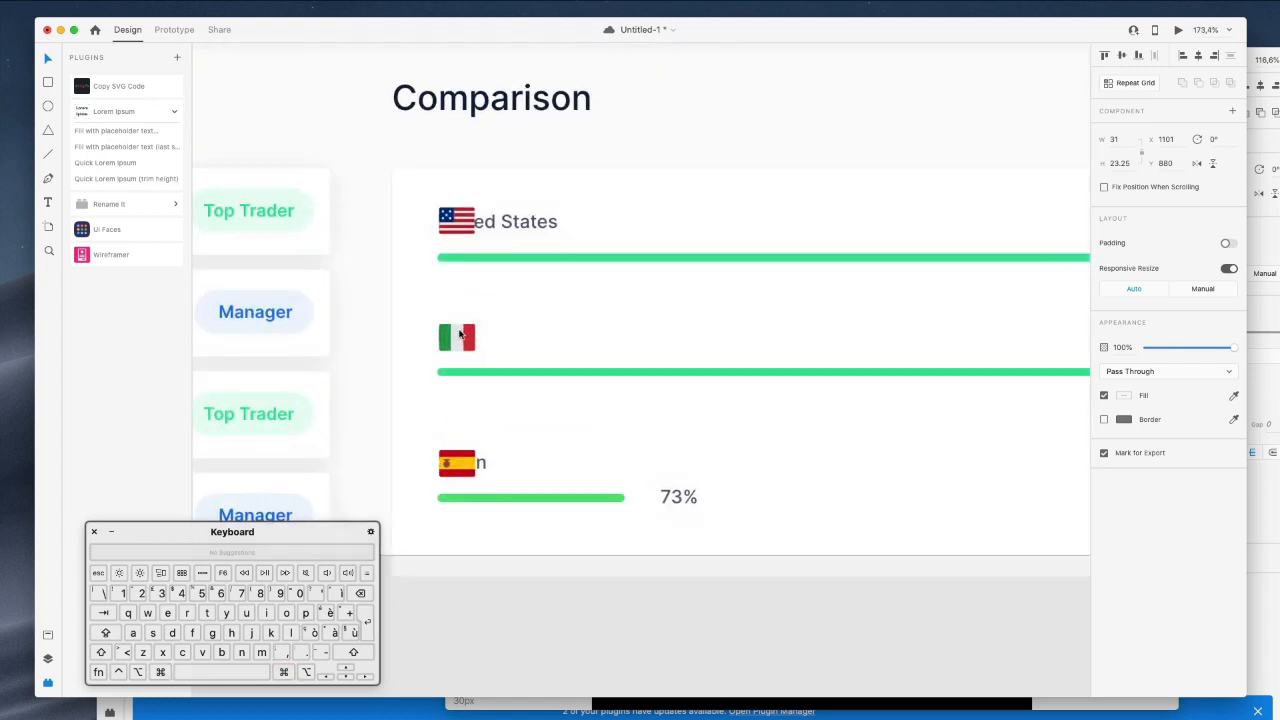
left_click(452, 463, "shift")
left_click(453, 224, "shift")
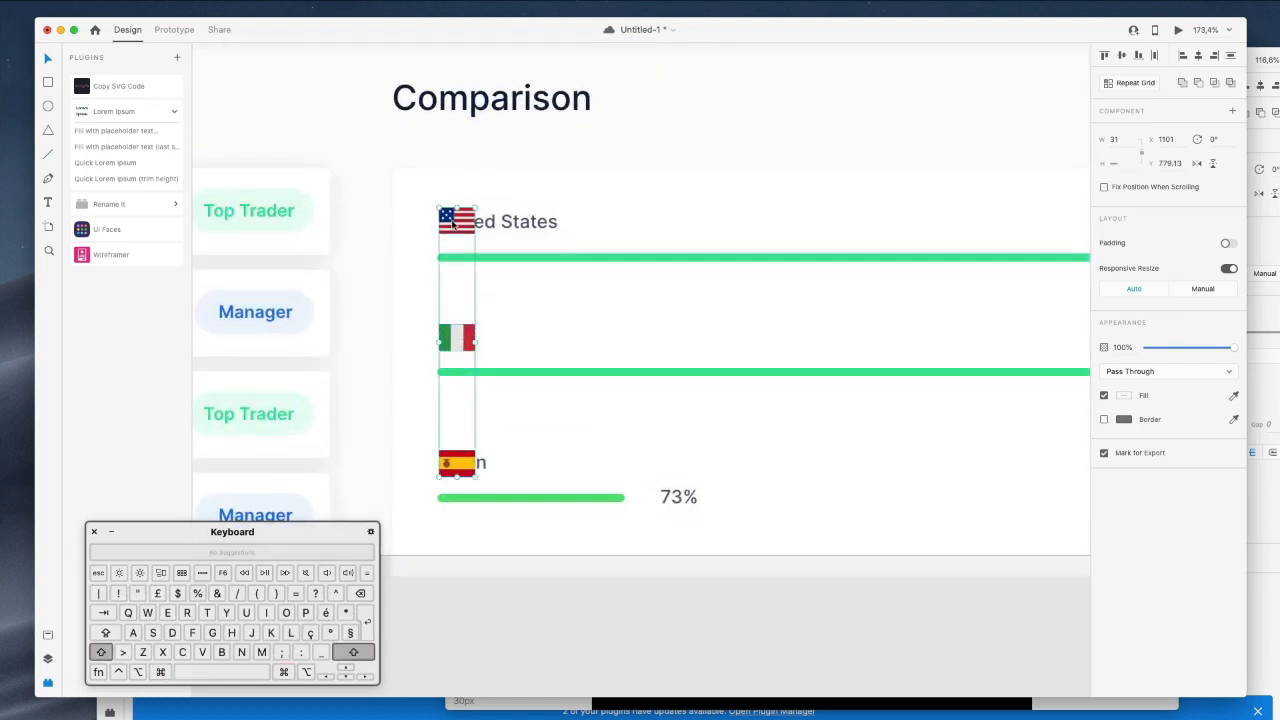
key("shift+Left")
key("shift+Left")
key("shift+Left")
key("shift+Left")
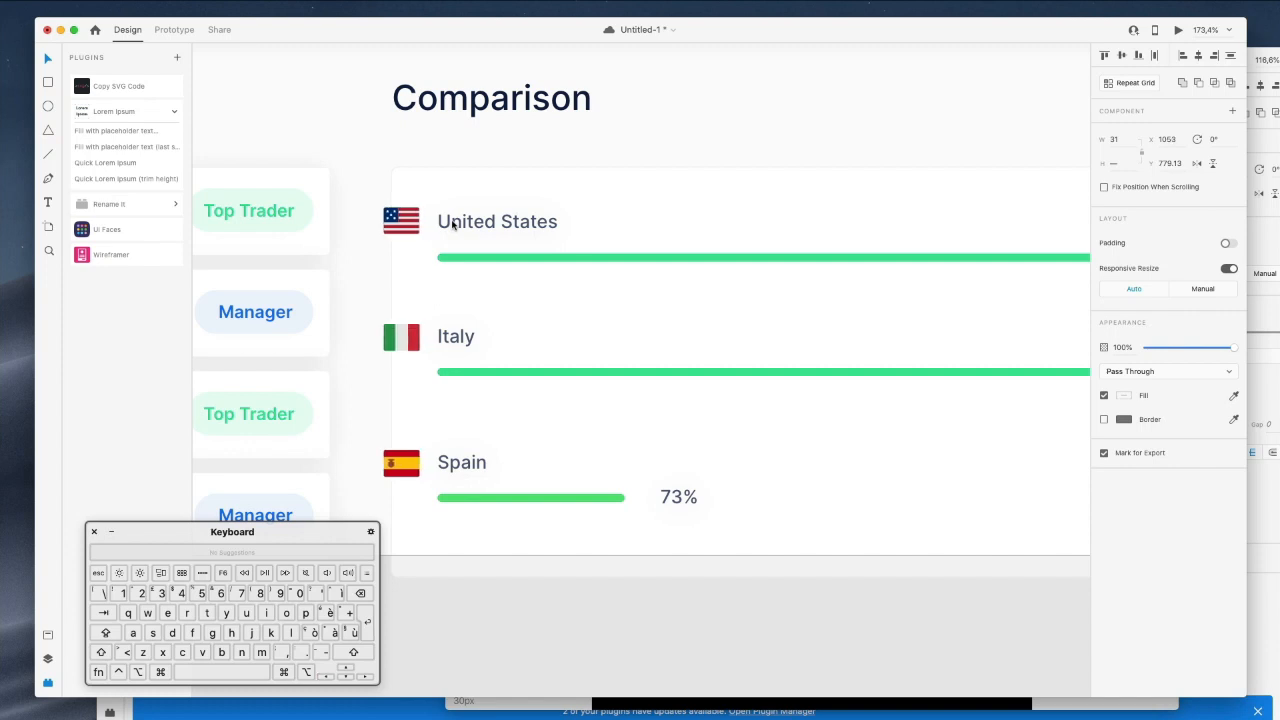
left_click(452, 224, "shift+super")
left_click(446, 336, "shift+super")
left_click(475, 463, "shift+super")
left_click_drag(475, 463, 519, 465)
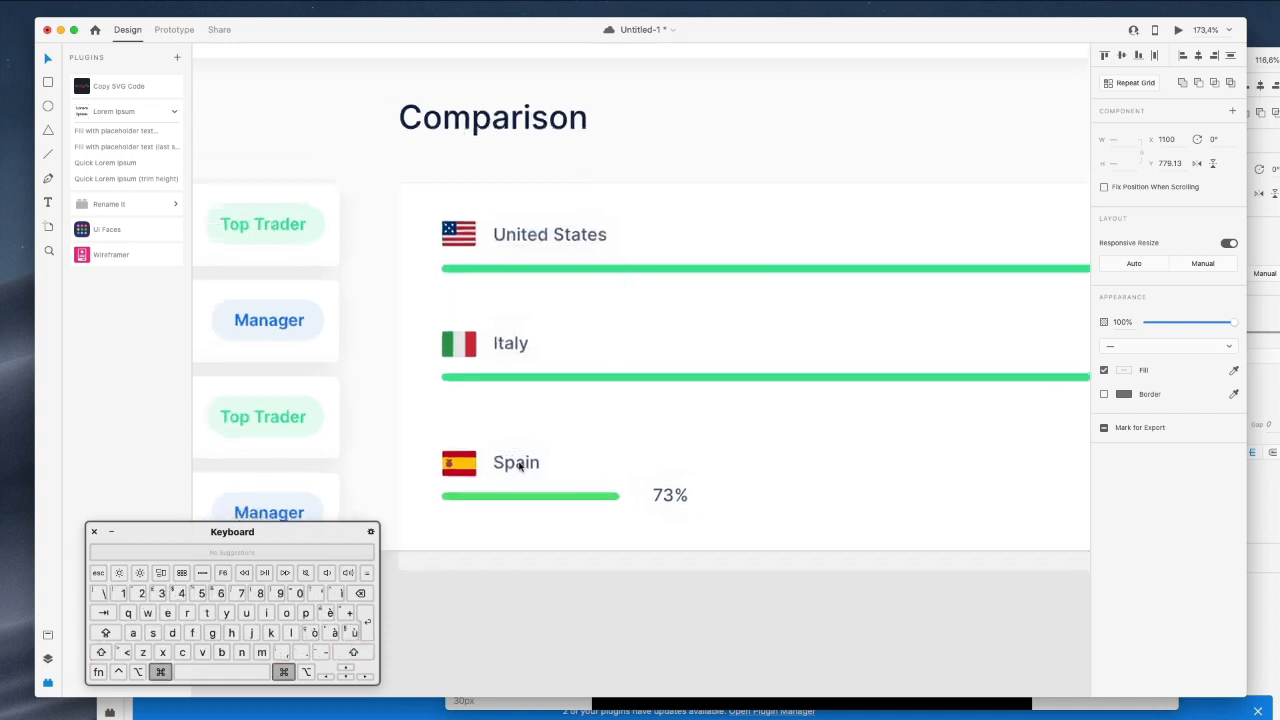
Set the three flag icons' width to 28.
scroll(519, 465, "down", 8)
left_click(561, 530)
scroll(493, 329, "up", 3)
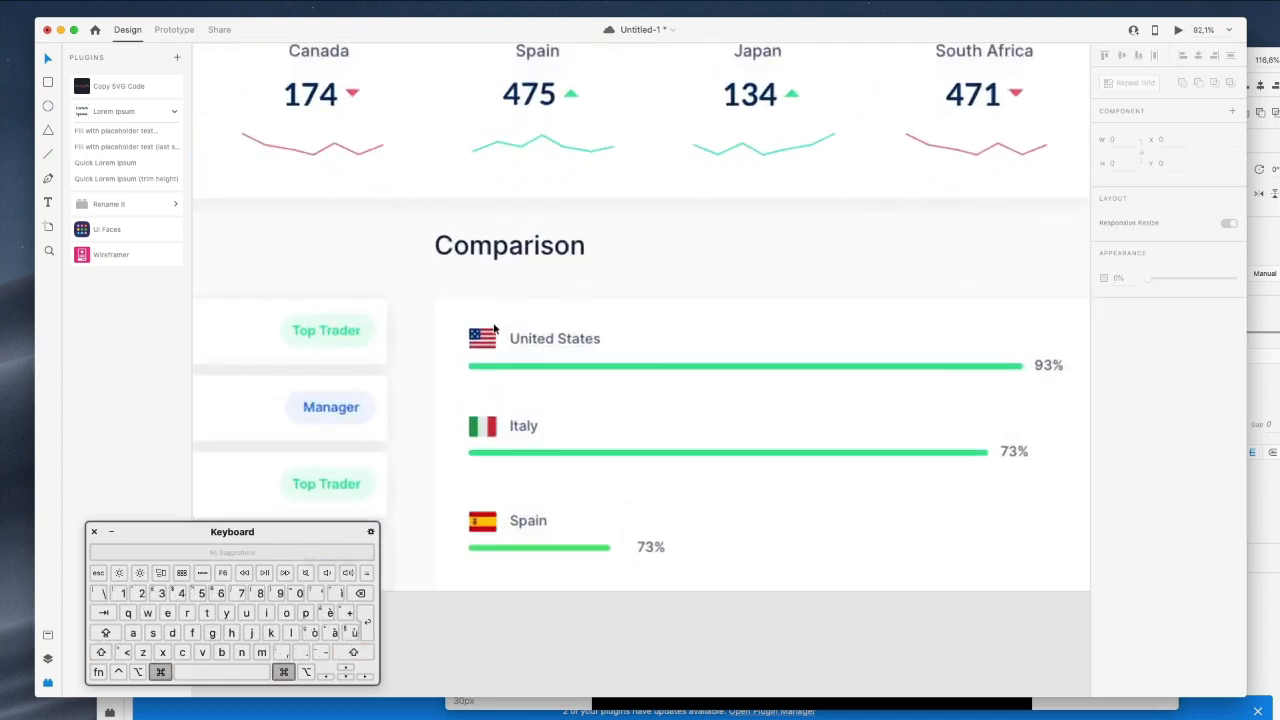
scroll(493, 329, "up", 5)
left_click(486, 447)
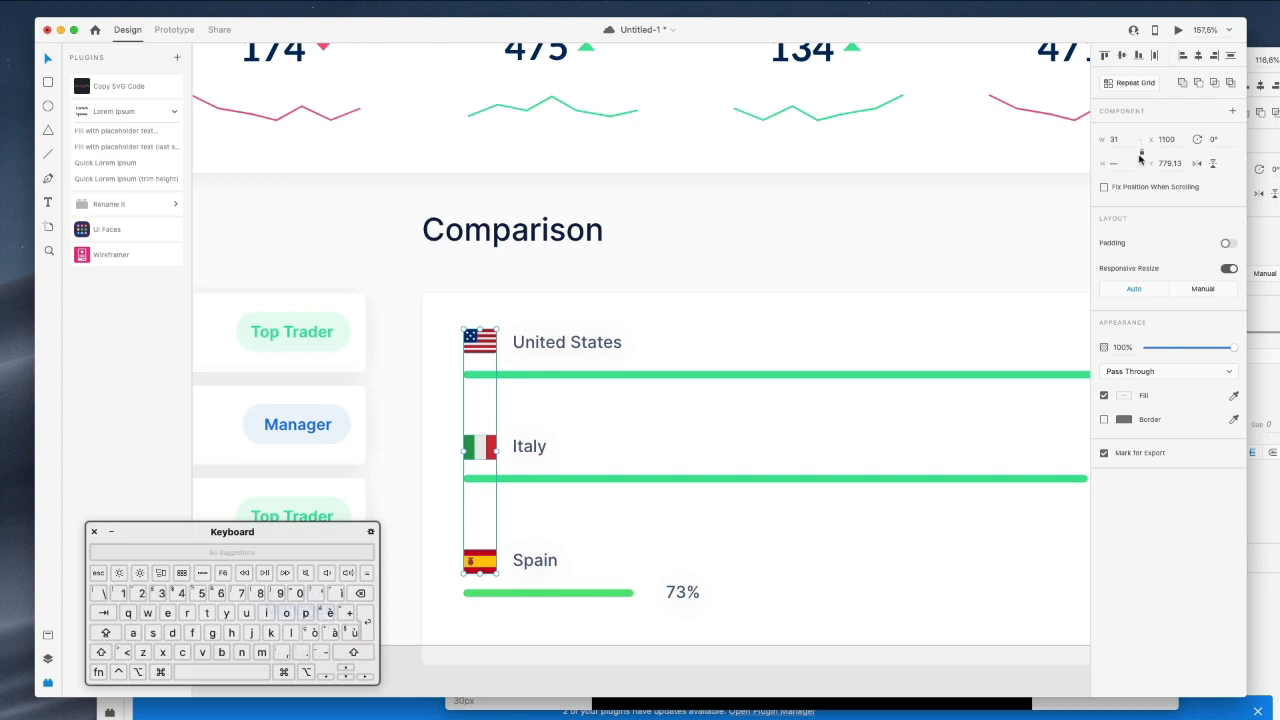
type("28")
key("Return")
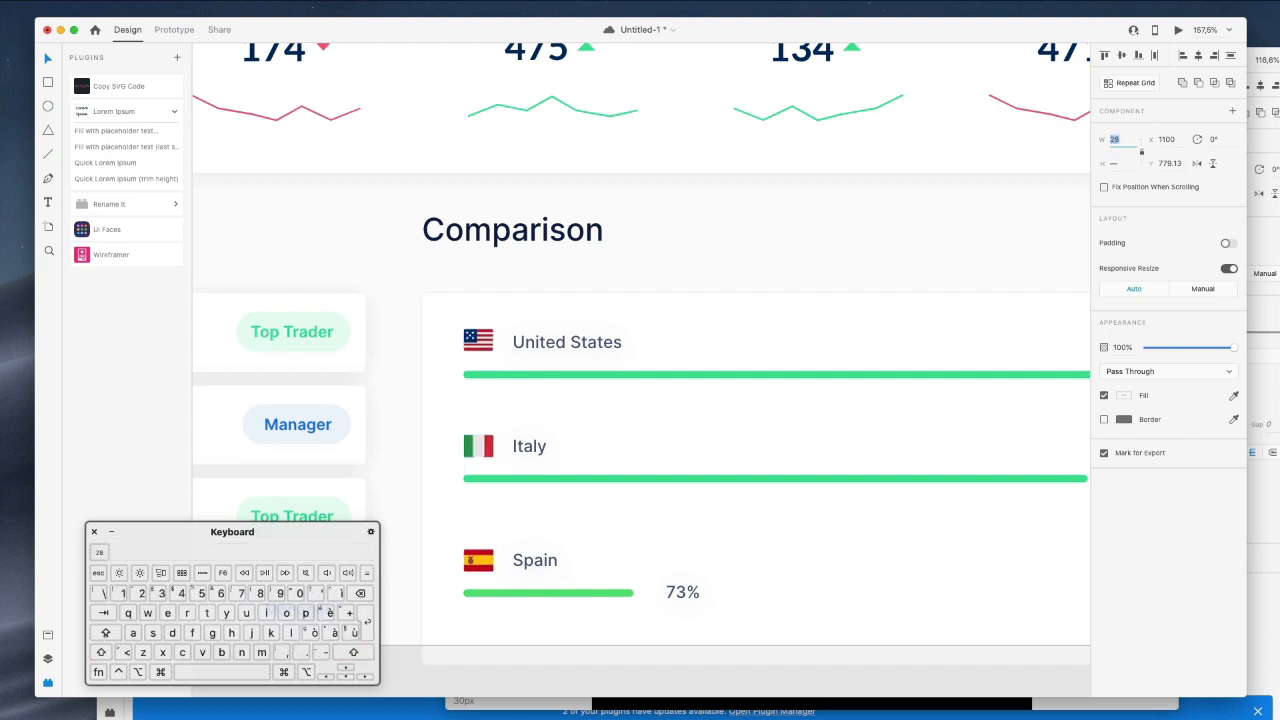
Check the United States and Italy labels and briefly edit the 73% percentage label.
left_click(741, 262, "super")
scroll(740, 262, "down", 5)
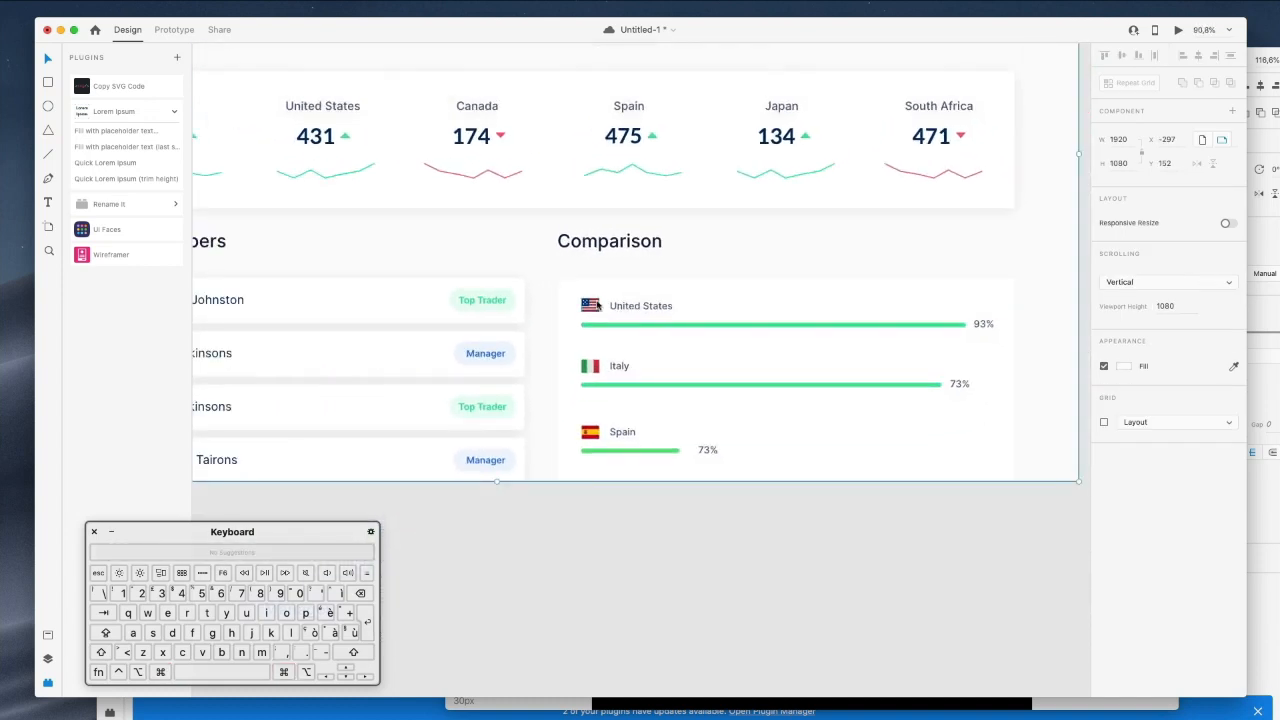
left_click(625, 306, "super")
left_click(615, 366, "shift+super")
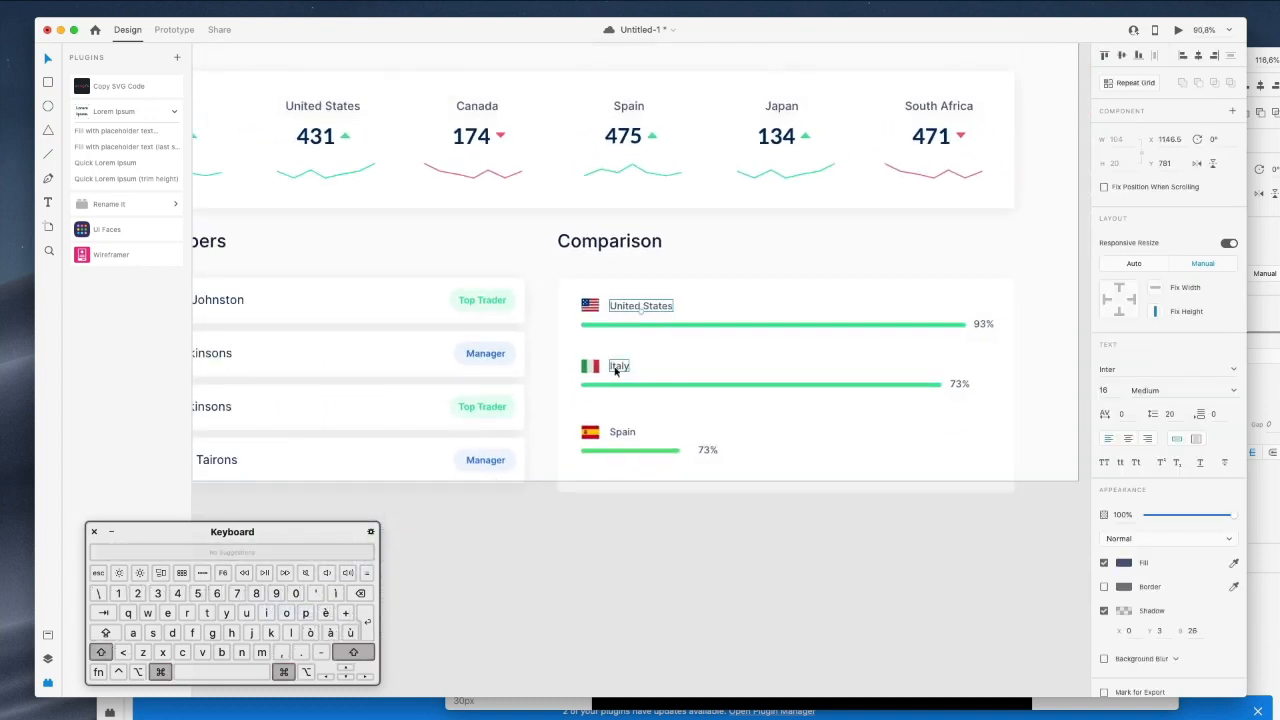
left_click(647, 502)
scroll(647, 504, "down", 2)
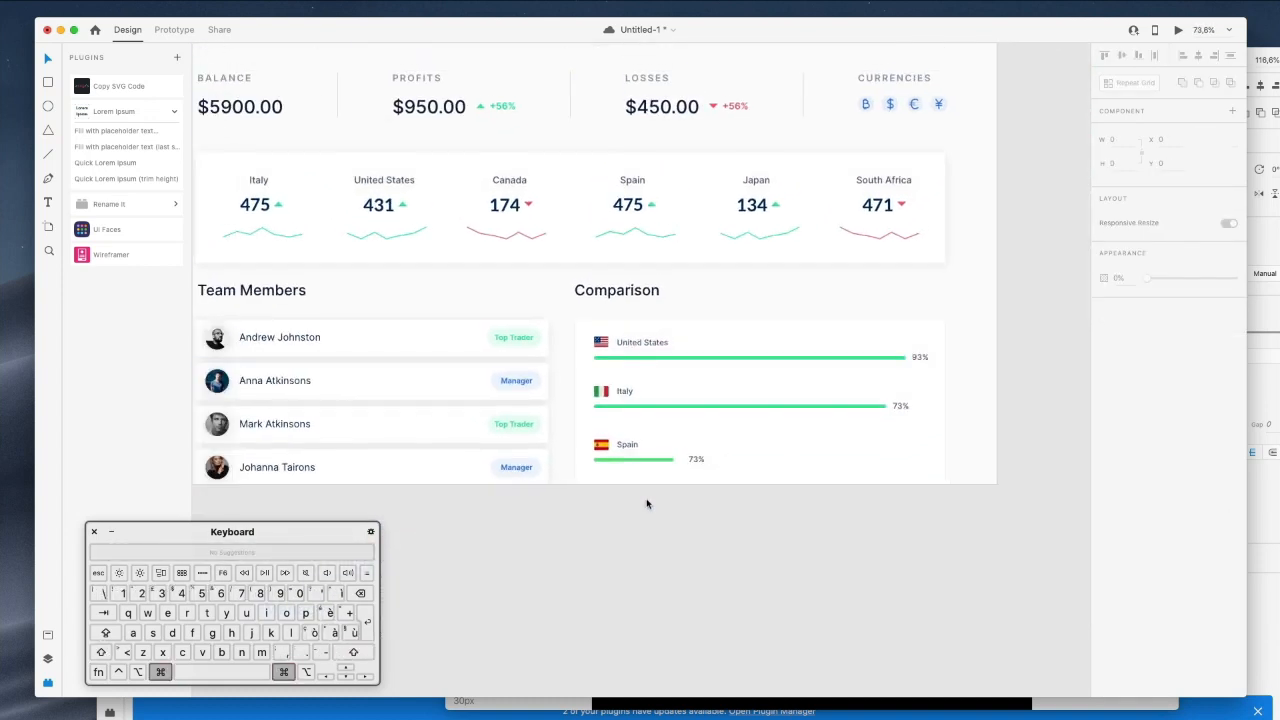
left_click(692, 459)
double_click(693, 460)
key("Escape")
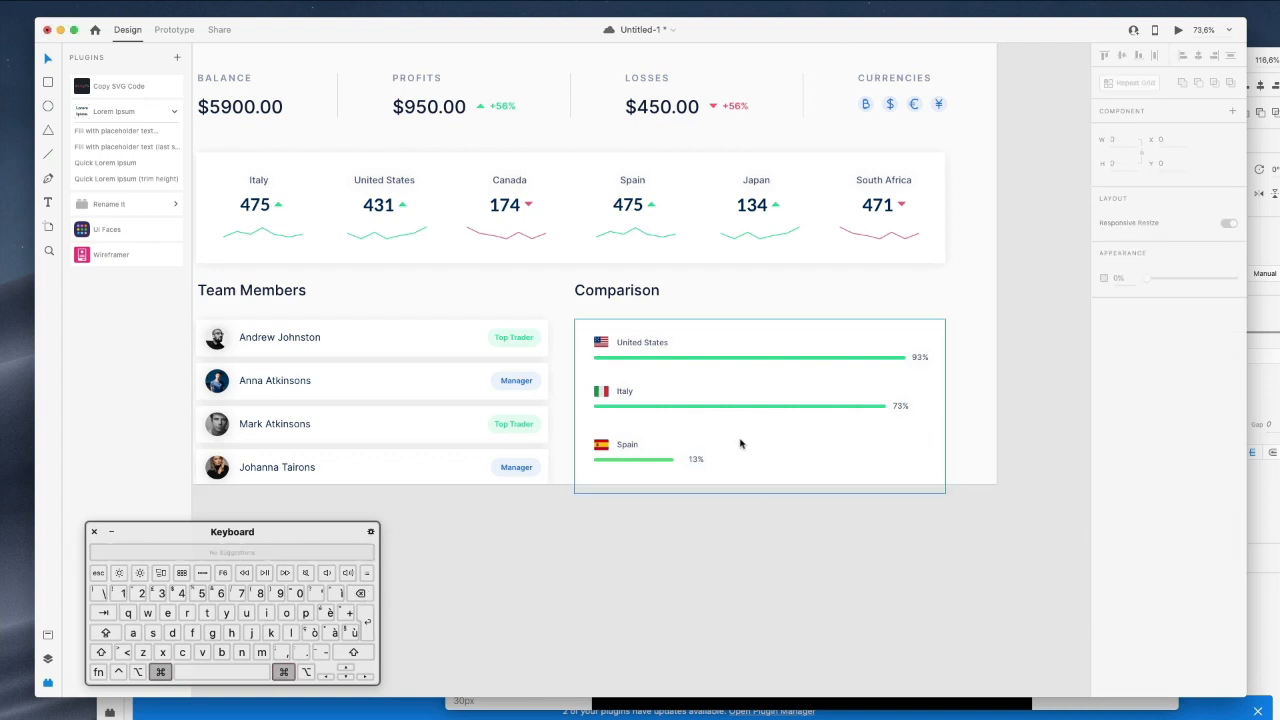
scroll(740, 443, "down", 2)
scroll(429, 434, "up", 3)
scroll(383, 400, "down", 3)
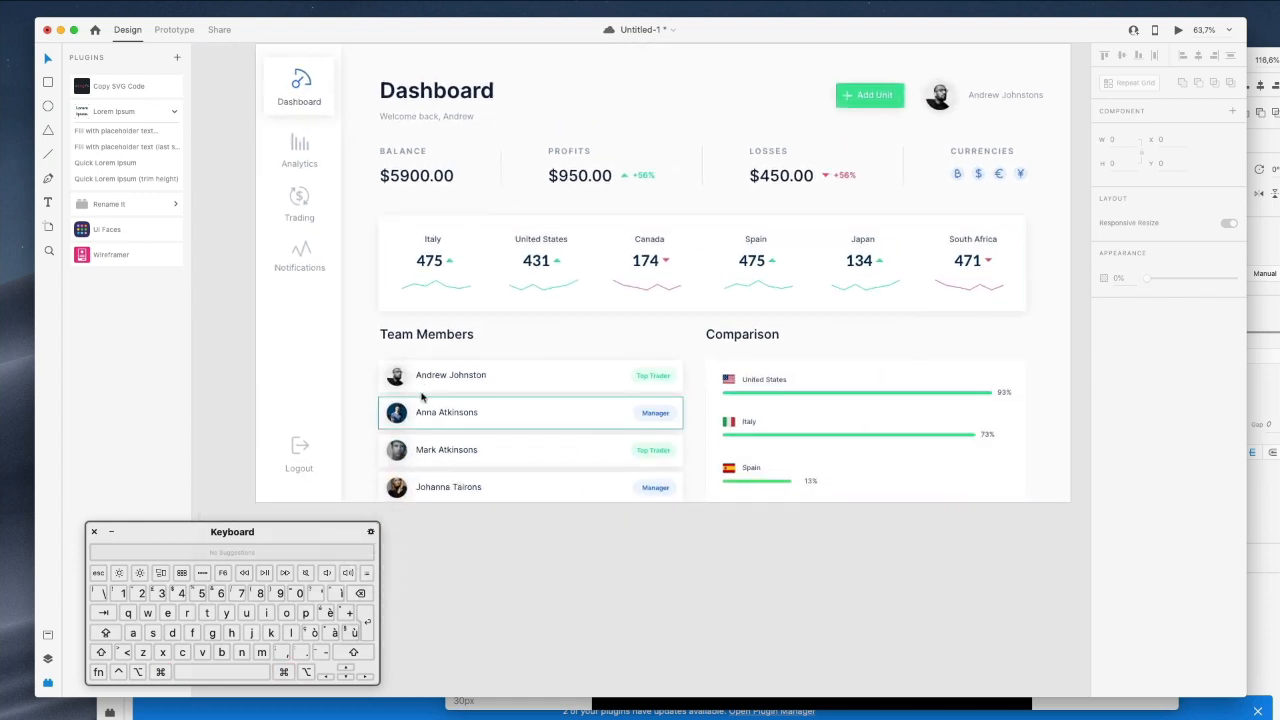
Nudge the Team Members and Comparison titles down 4 px.
left_click_drag(372, 325, 828, 345)
key("Down")
key("Down")
key("Down")
key("Down")
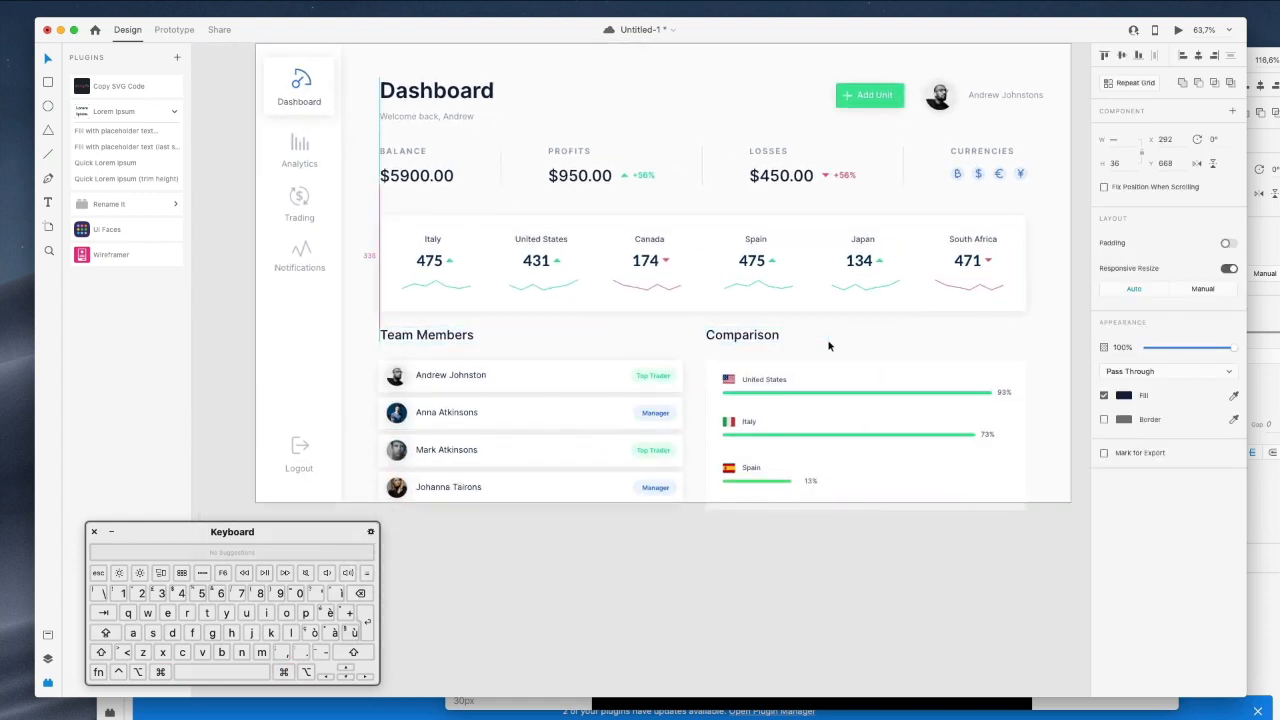
key("Escape")
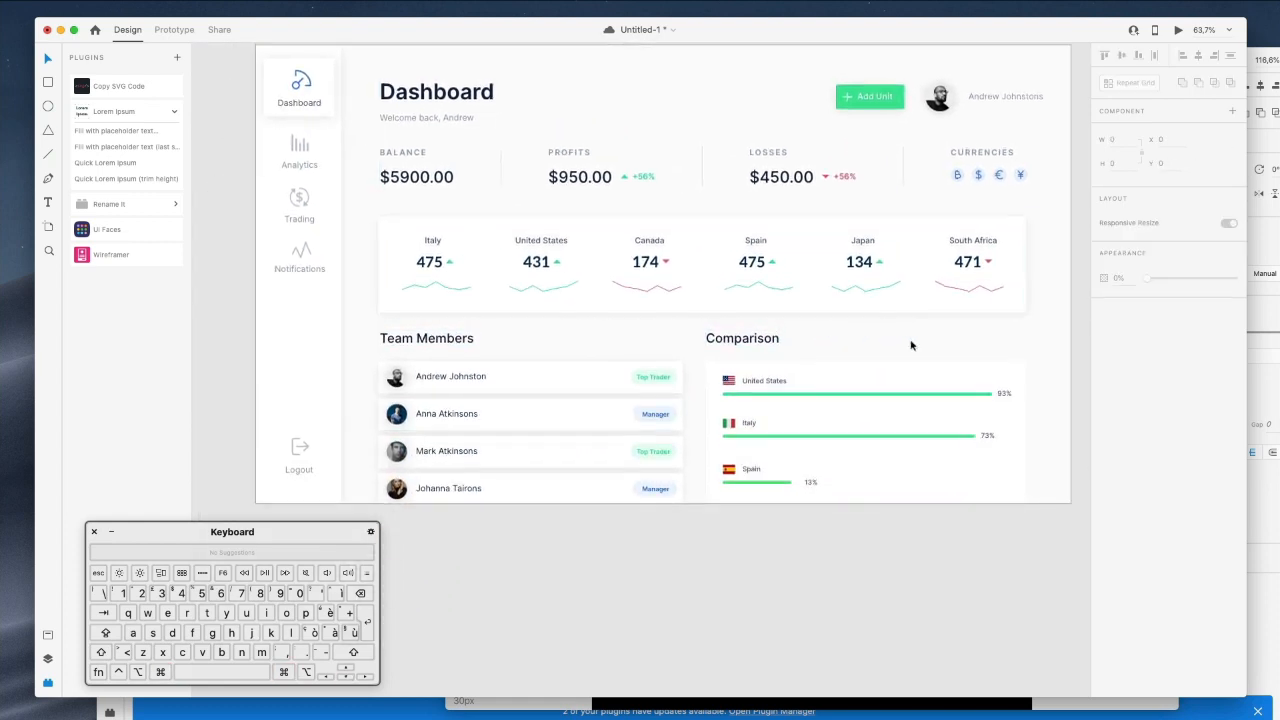
Duplicate the Manager badge label and move the copy up to the Team Members heading.
scroll(600, 323, "up", 3)
left_click(650, 420)
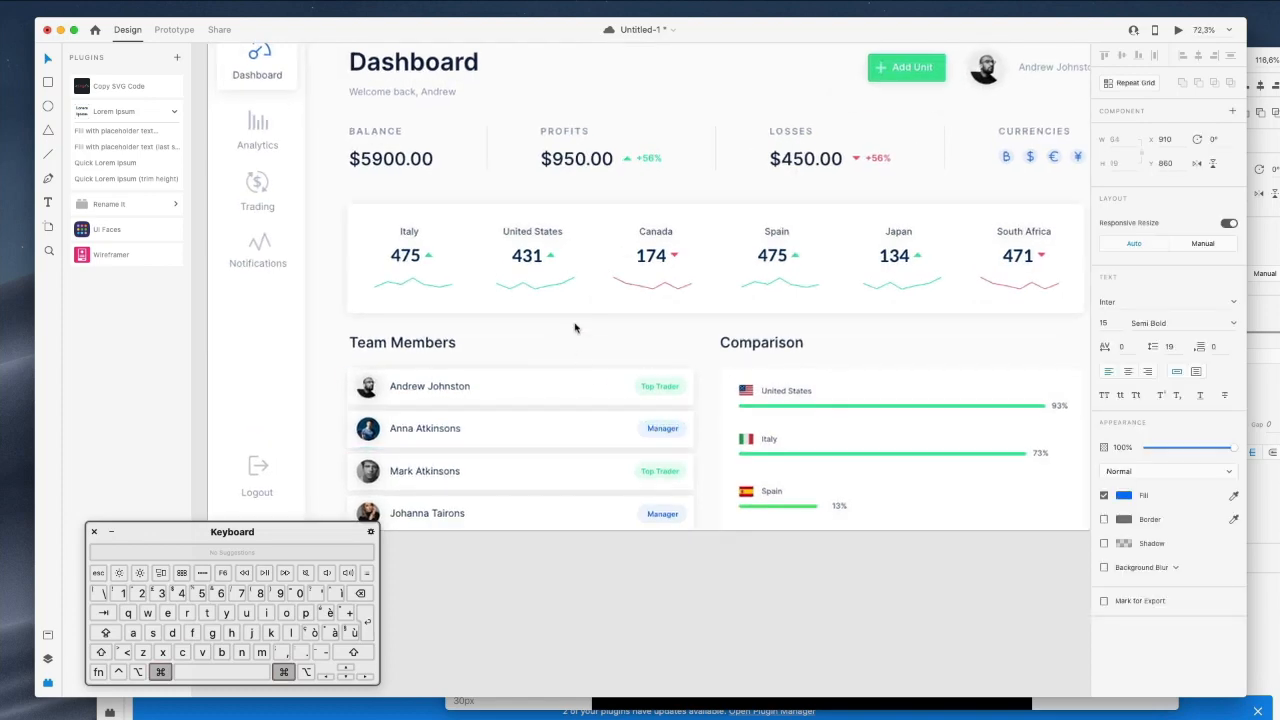
scroll(575, 326, "up", 5)
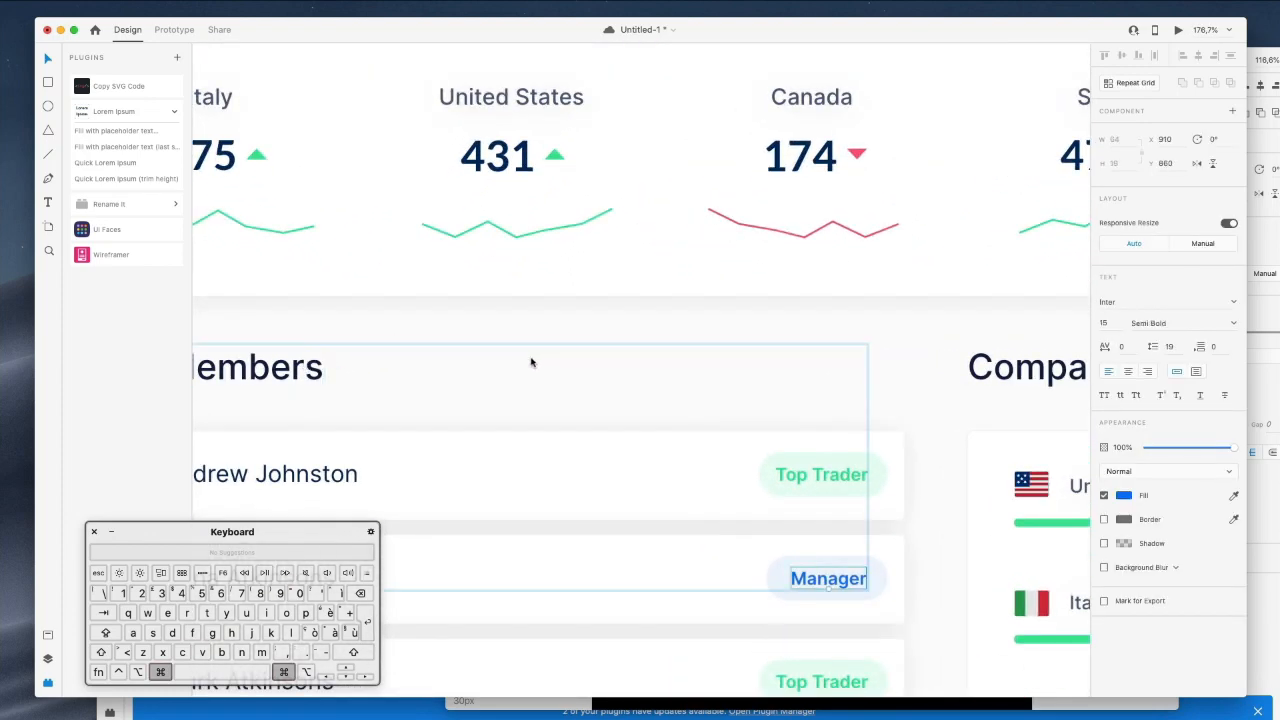
left_click_drag(800, 555, 792, 546)
left_click_drag(741, 411, 880, 575)
scroll(803, 387, "up", 3)
scroll(800, 386, "down", 1)
scroll(800, 387, "up", 4)
key("super+v")
scroll(755, 463, "down", 1)
scroll(755, 463, "down", 4)
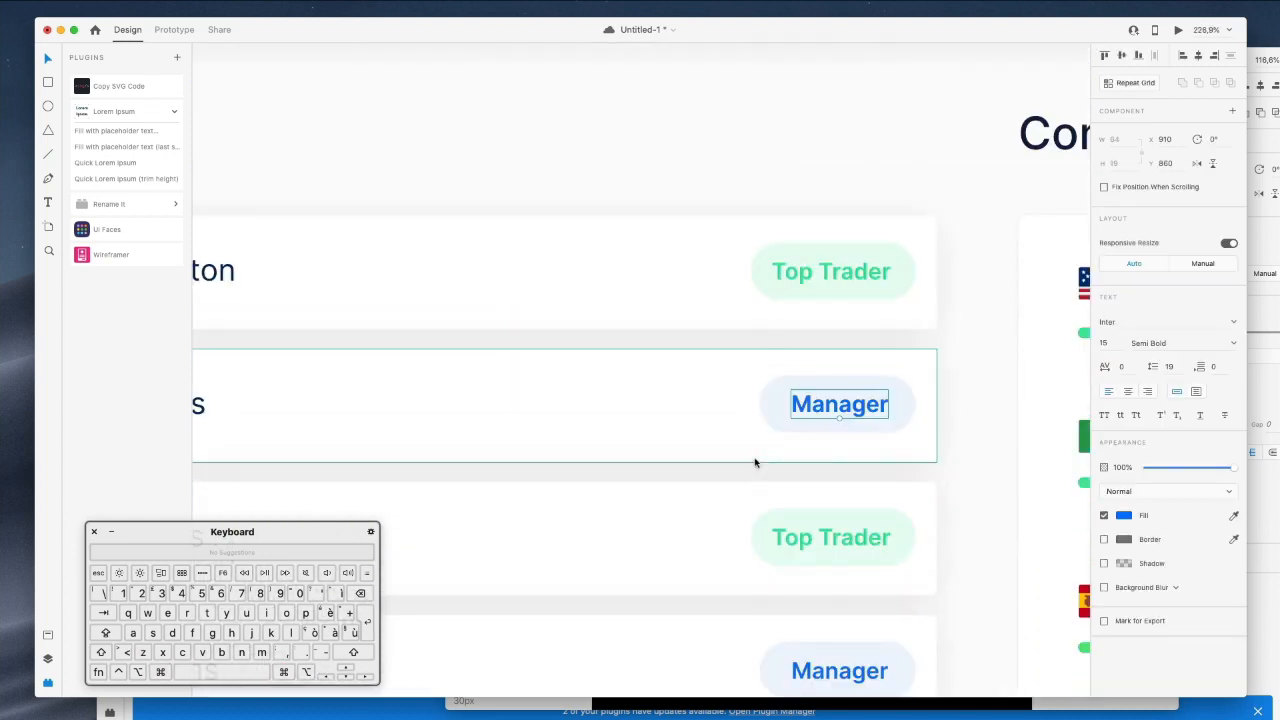
key("shift+Up")
key("shift+Up")
key("shift+Up")
key("shift+Up")
key("shift+Up")
key("shift+Up")
key("shift+Up")
key("shift+Up")
key("shift+Up")
key("shift+Up")
key("shift+Up")
key("shift+Up")
key("shift+Up")
key("shift+Up")
key("shift+Up")
key("shift+Up")
key("shift+Up")
key("shift+Up")
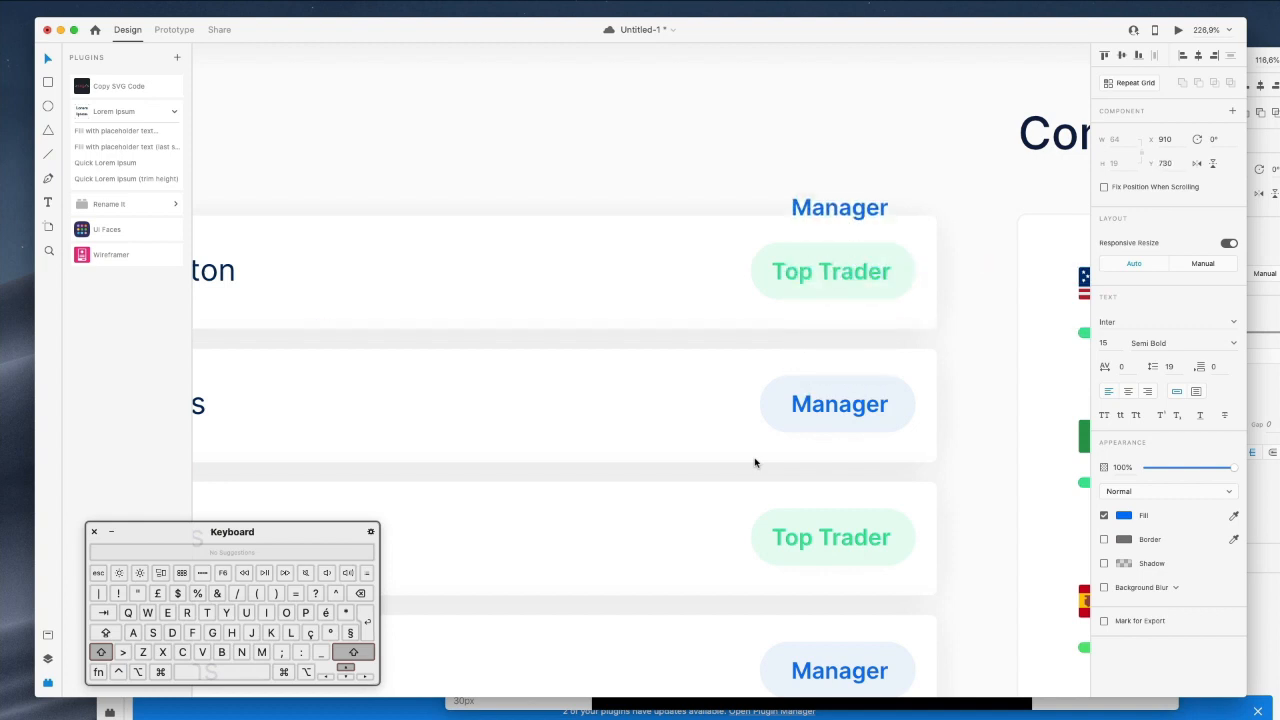
scroll(755, 463, "down", 1)
scroll(755, 463, "down", 2)
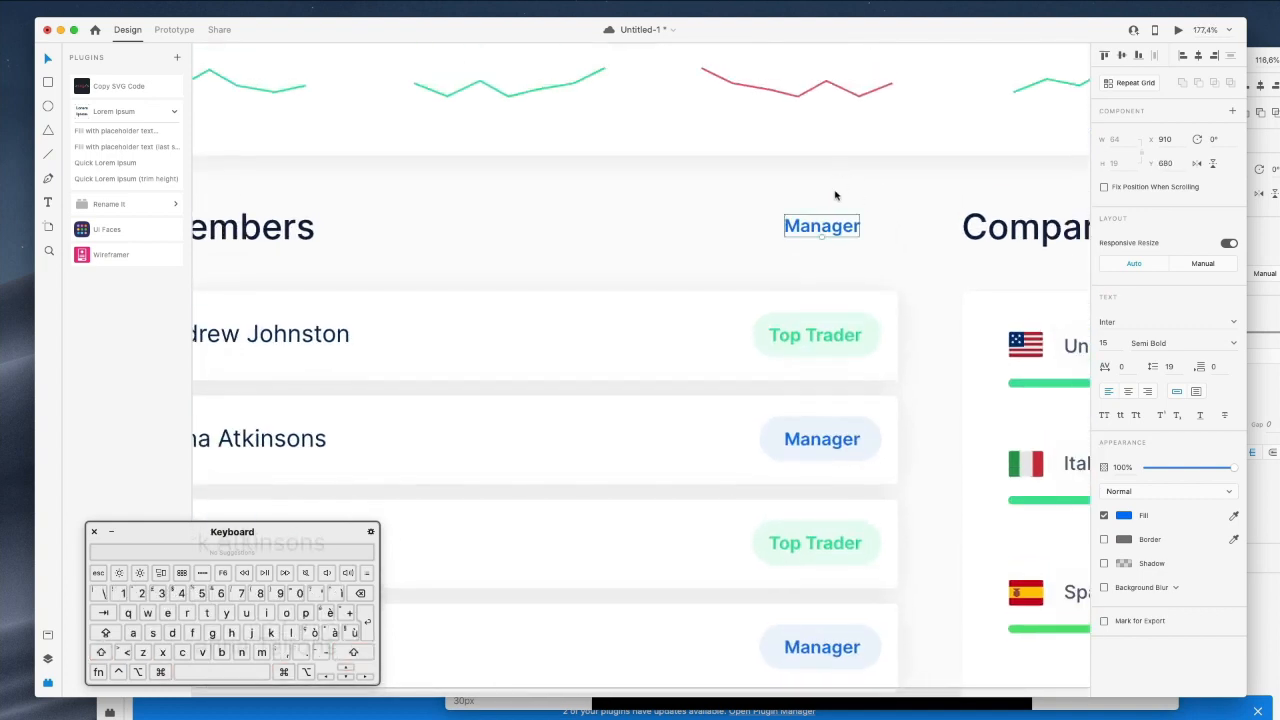
Retype the copy as 'view All' and align it at the heading row's right end.
double_click(828, 228)
type("view All")
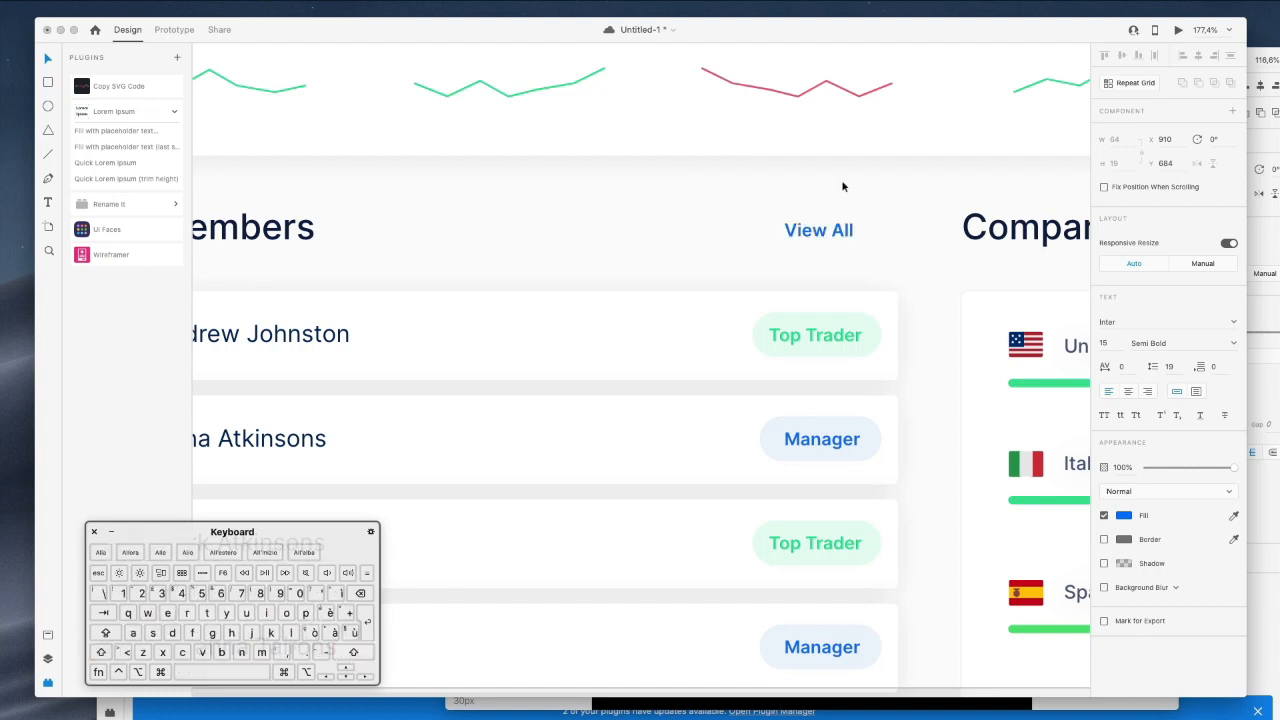
left_click_drag(831, 233, 874, 233)
key("Up")
key("Up")
key("Up")
scroll(874, 236, "down", 5)
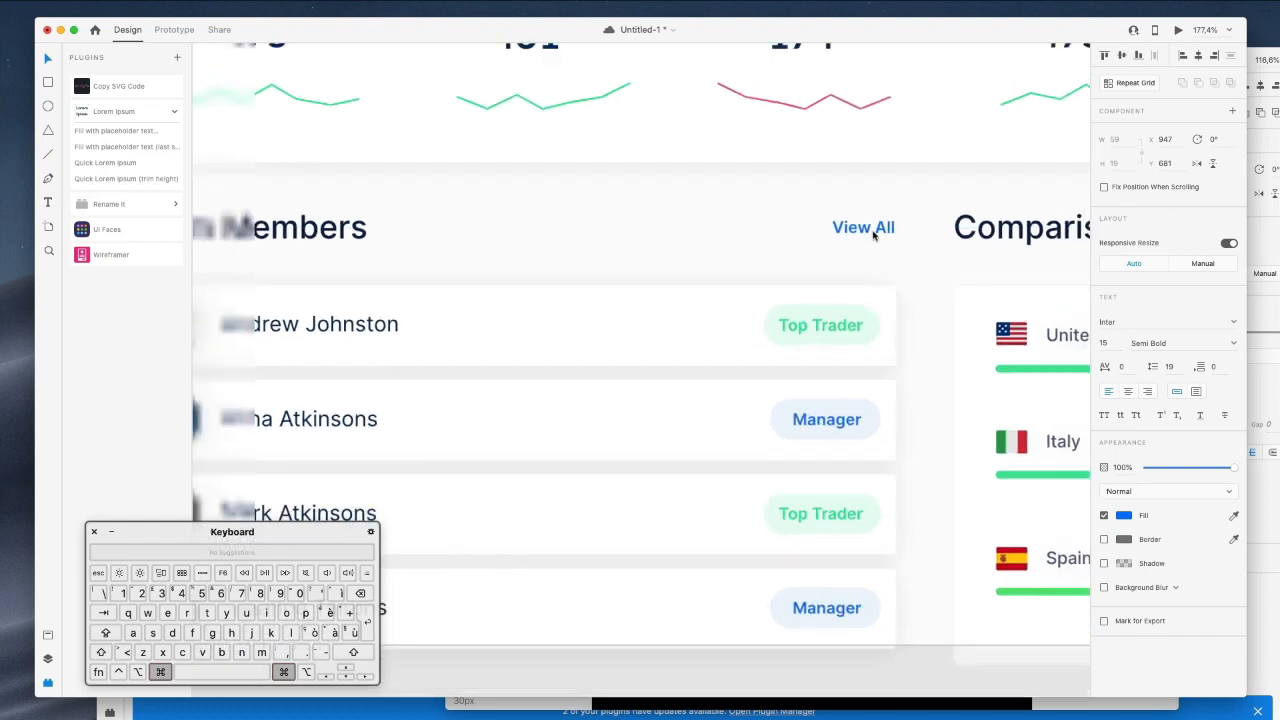
scroll(874, 236, "right", 5)
Place a copy of the View All link beside the Comparison heading.
left_click_drag(588, 255, 926, 256)
scroll(949, 256, "up", 5)
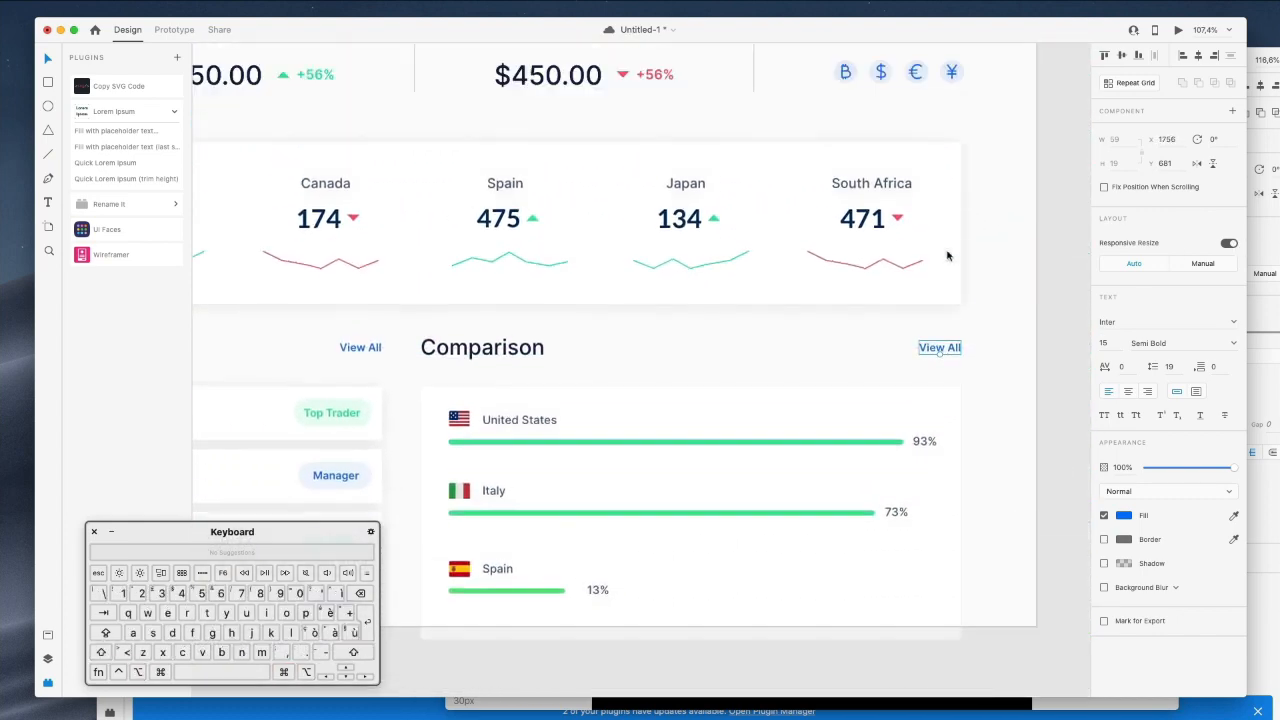
scroll(949, 256, "down", 5)
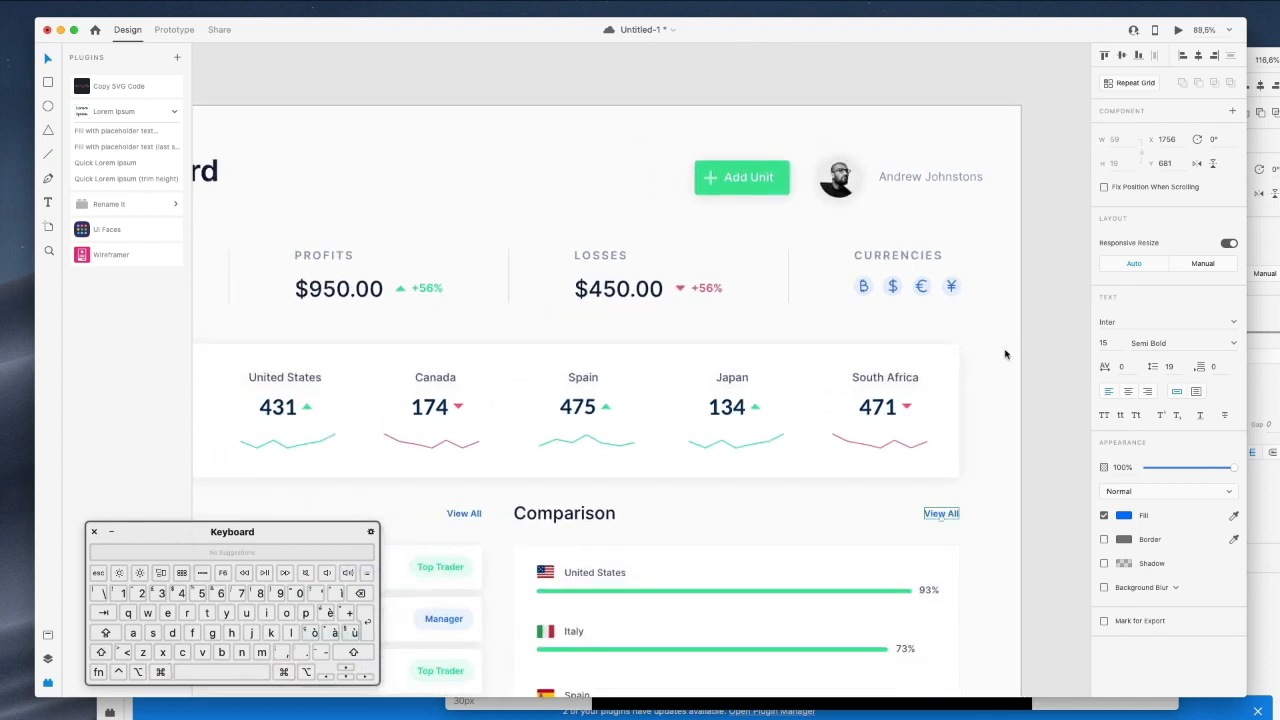
scroll(983, 316, "down", 3)
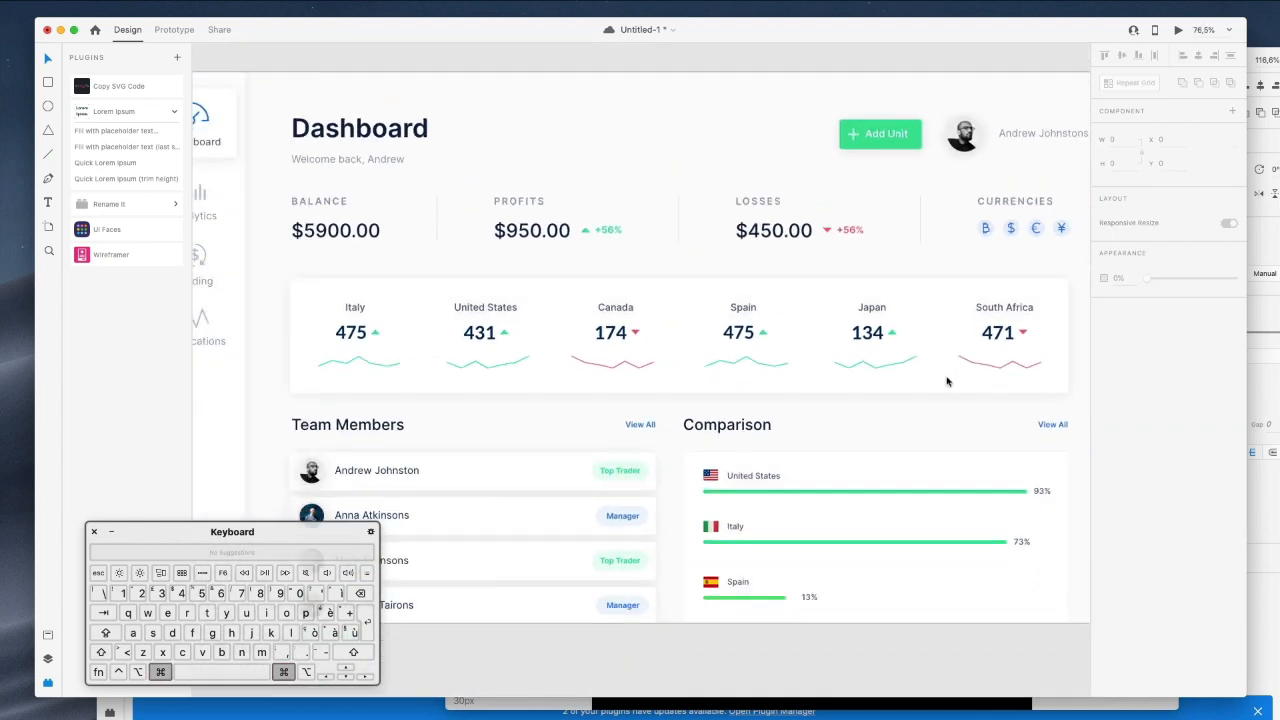
scroll(893, 421, "down", 3)
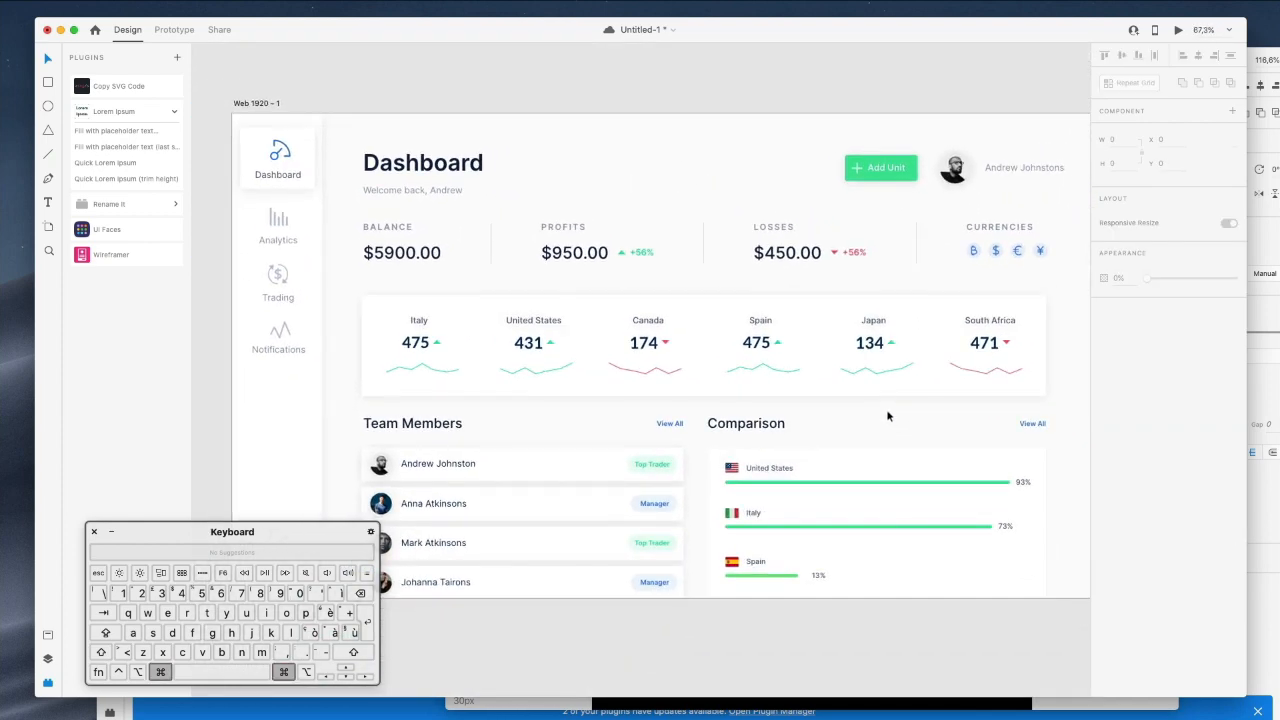
Marquee-select all left sidebar items, then swap the Plugins panel for Layers.
scroll(788, 406, "left", 1)
scroll(788, 406, "right", 3)
scroll(788, 406, "down", 1)
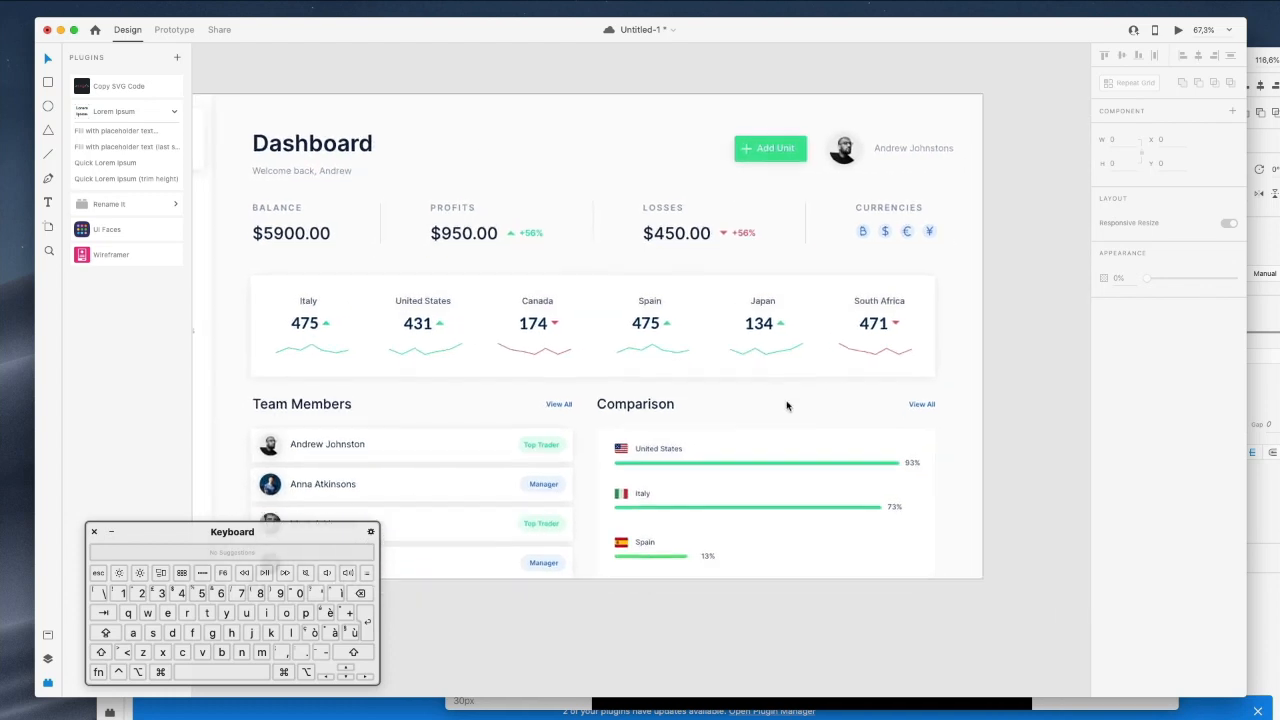
scroll(788, 406, "left", 2)
scroll(786, 404, "down", 3)
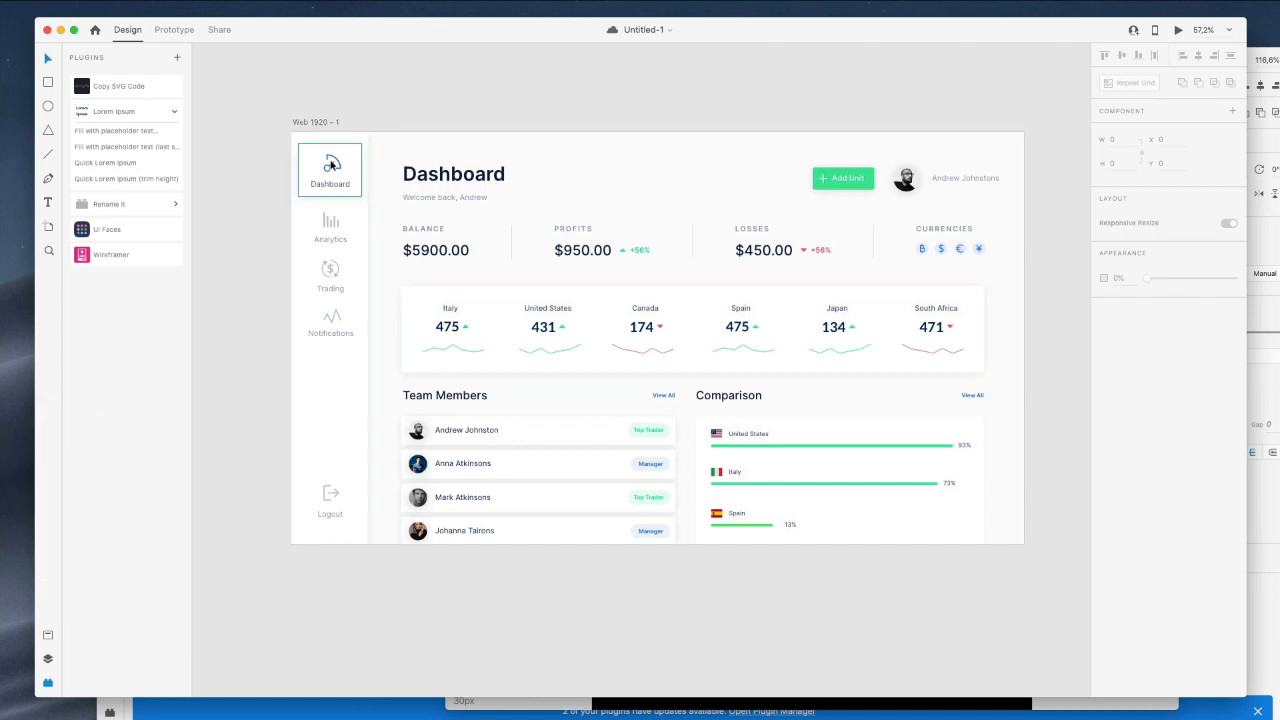
left_click_drag(281, 154, 391, 584)
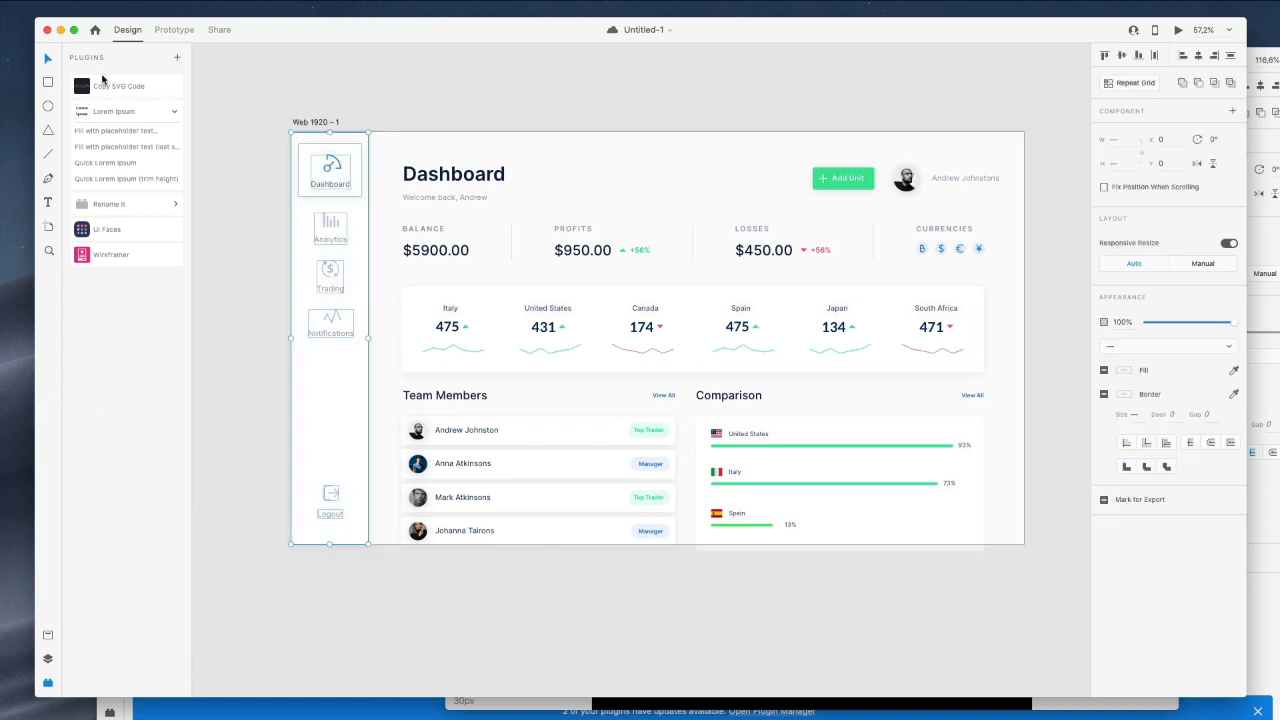
left_click(50, 681)
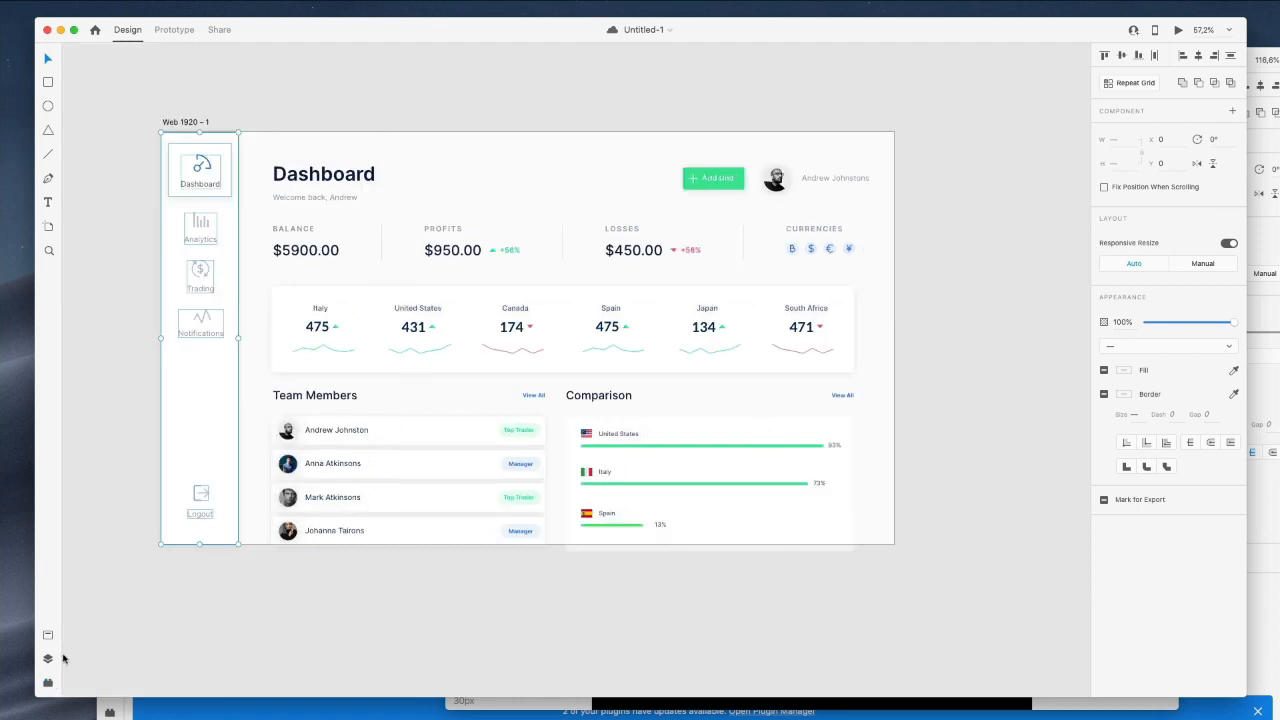
left_click(47, 660)
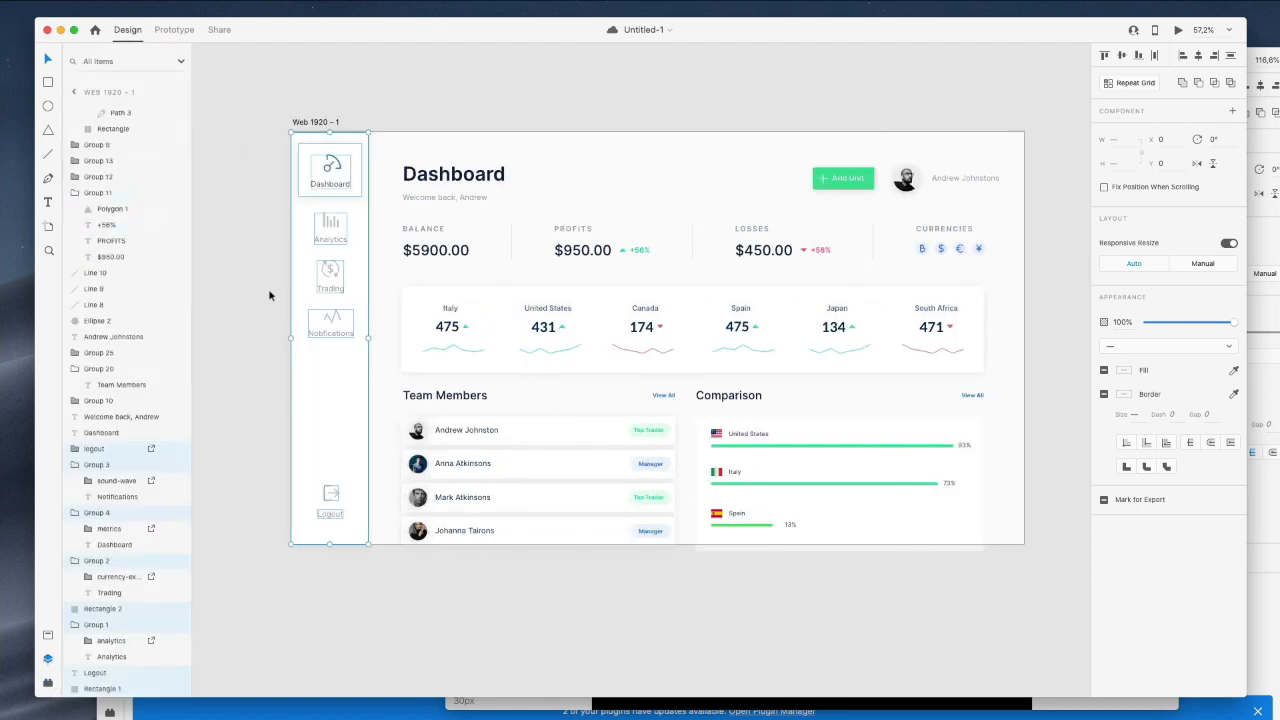
Group the sidebar items and name the group 'Side Menu'.
key("super+g")
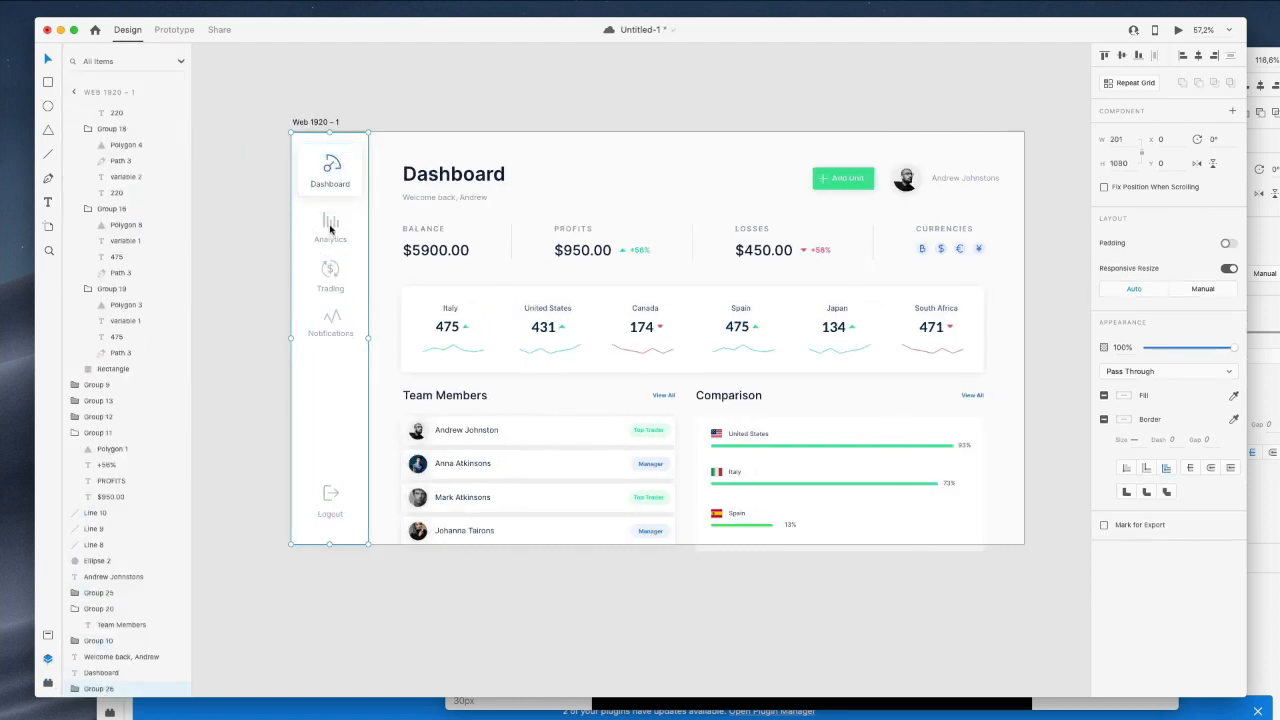
left_click_drag(300, 531, 466, 559)
double_click(108, 689)
type("Sid")
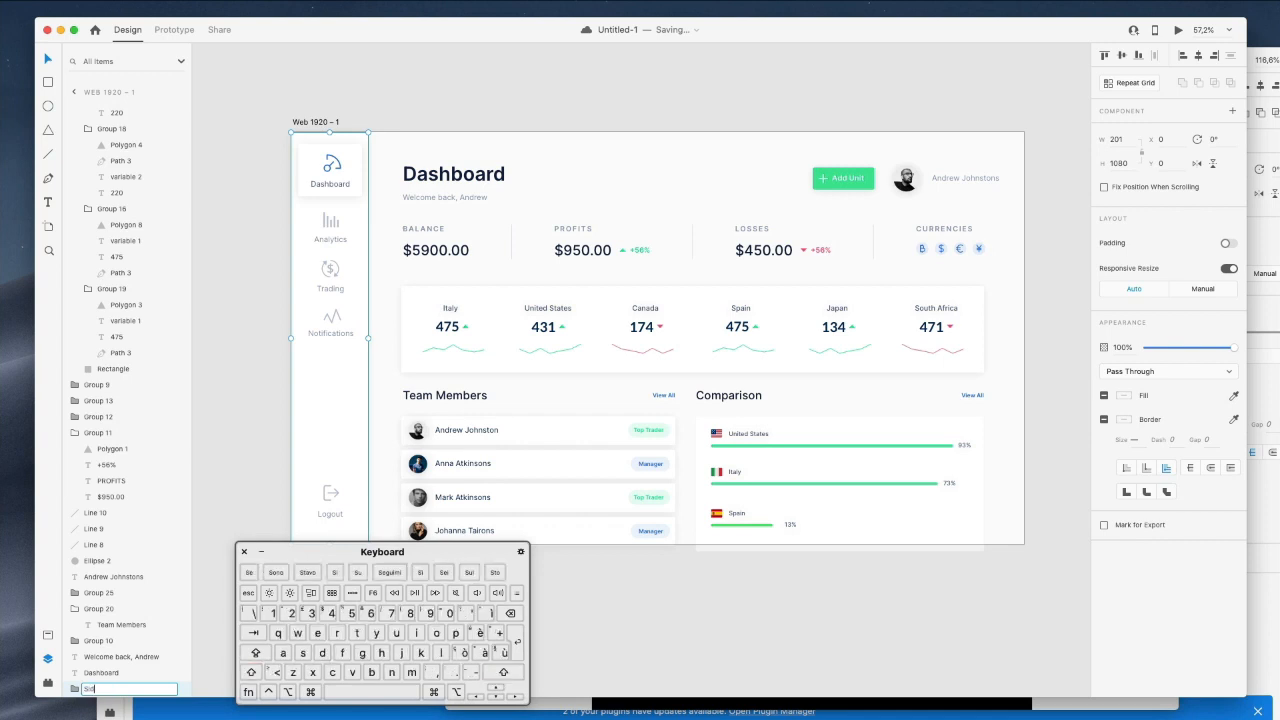
type("e Menu")
key("Return")
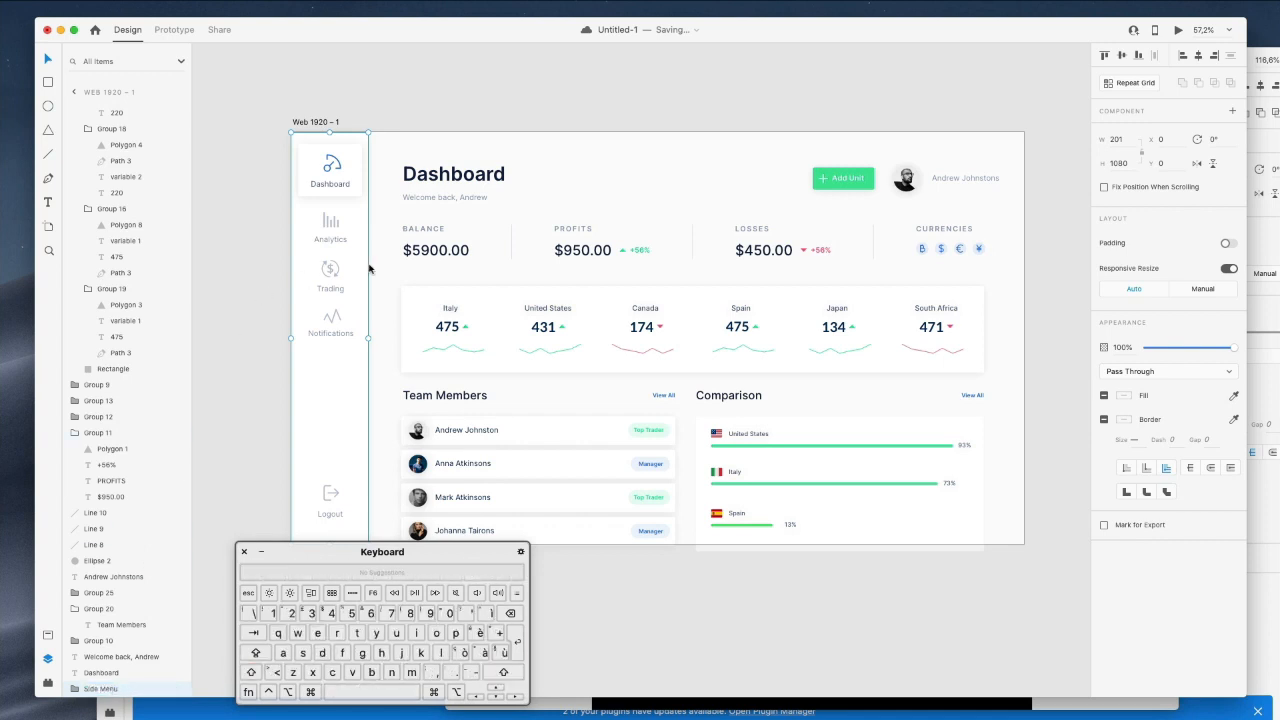
key("Escape")
Group the dashboard header elements and name the group 'Header'.
left_click_drag(381, 148, 1026, 224)
key("super+g")
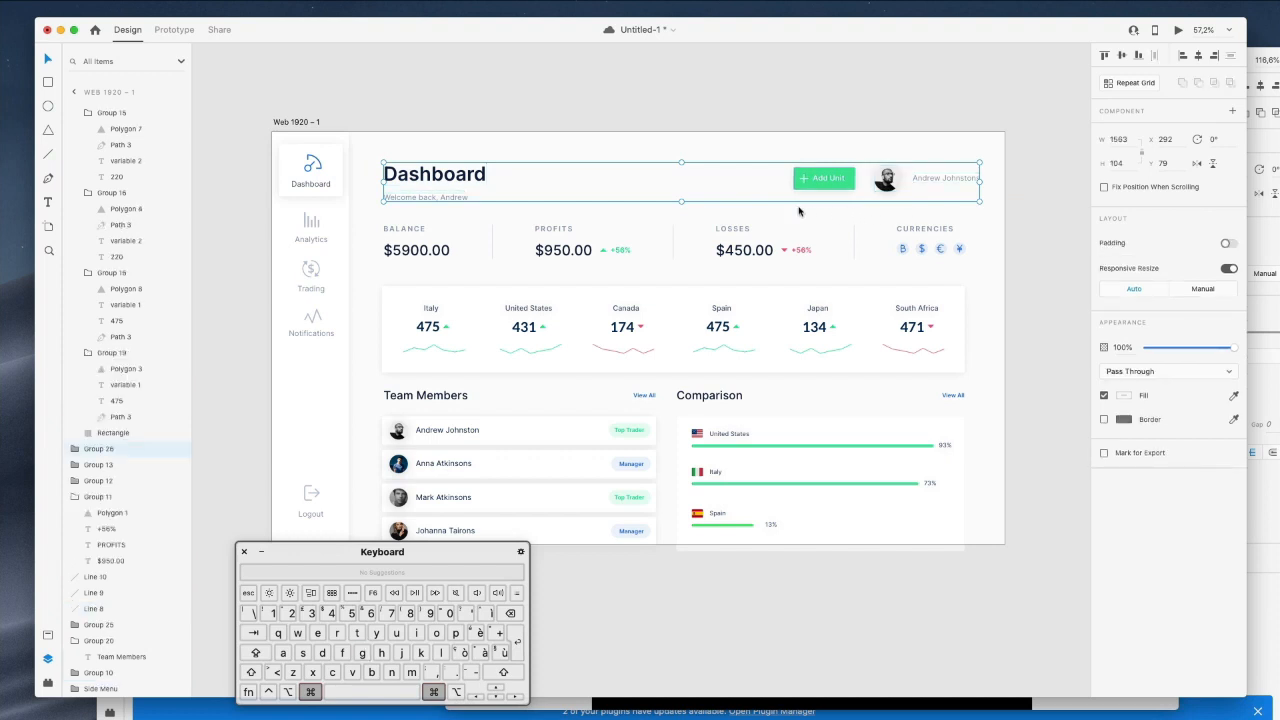
key("super+r")
key("super+z")
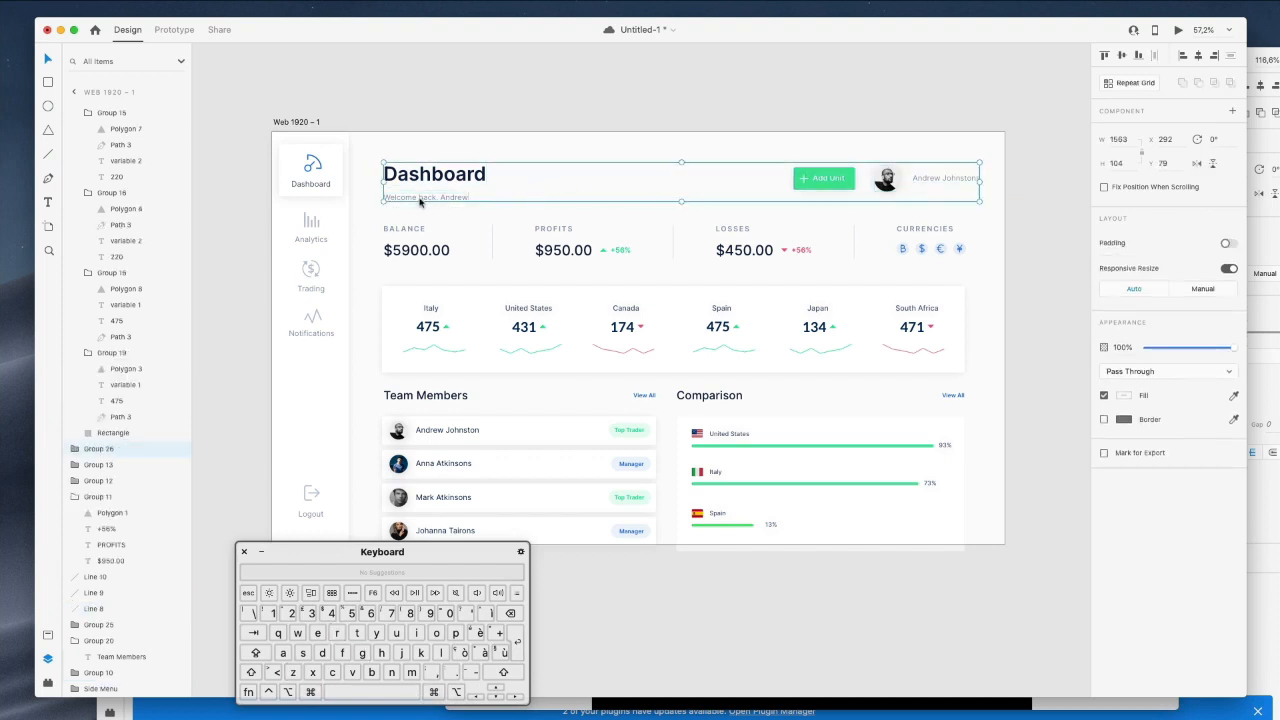
double_click(98, 449)
type("Header")
key("Return")
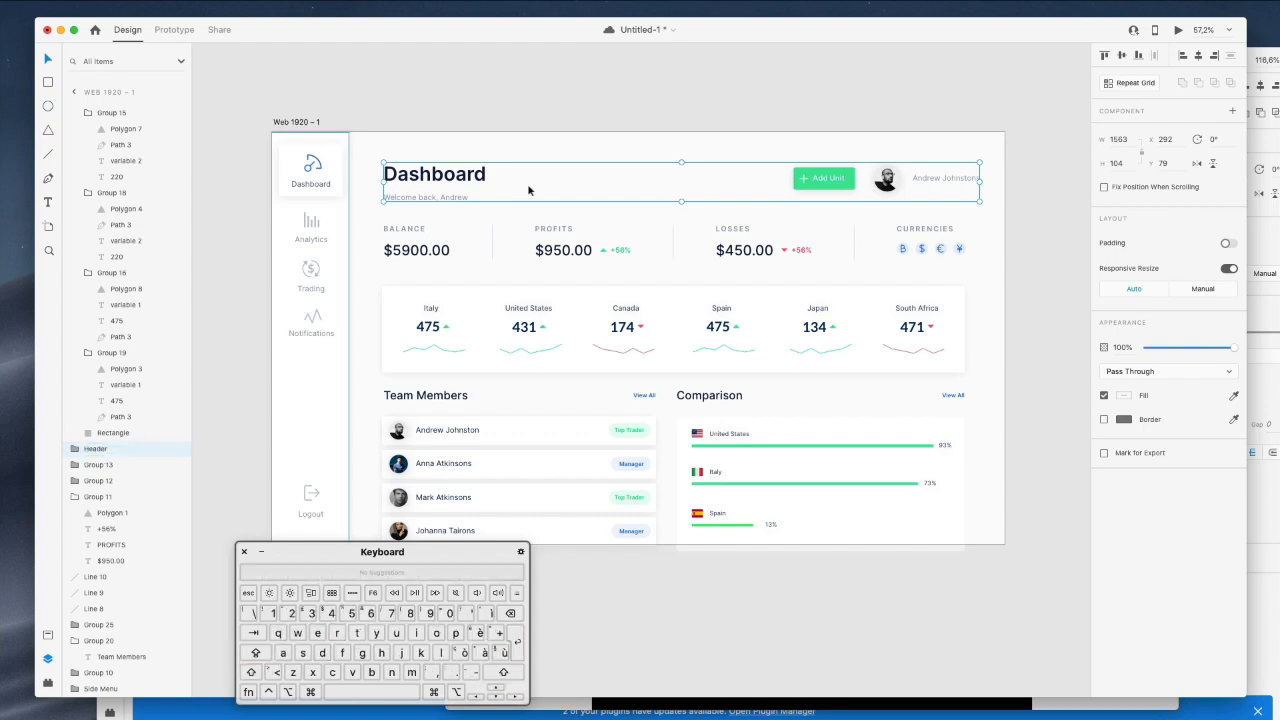
left_click(685, 152)
Group the balance, profits, losses and currencies row as 'Overview'.
left_click_drag(367, 221, 1006, 274)
key("super+g")
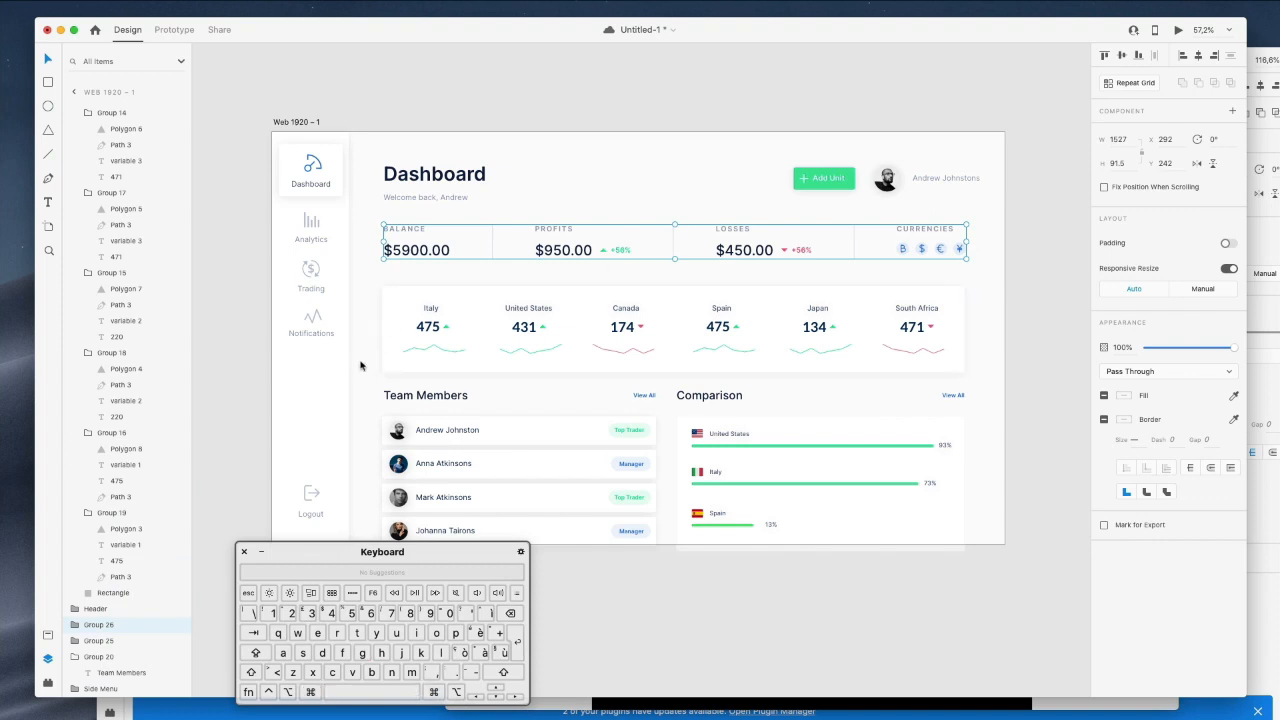
double_click(119, 626)
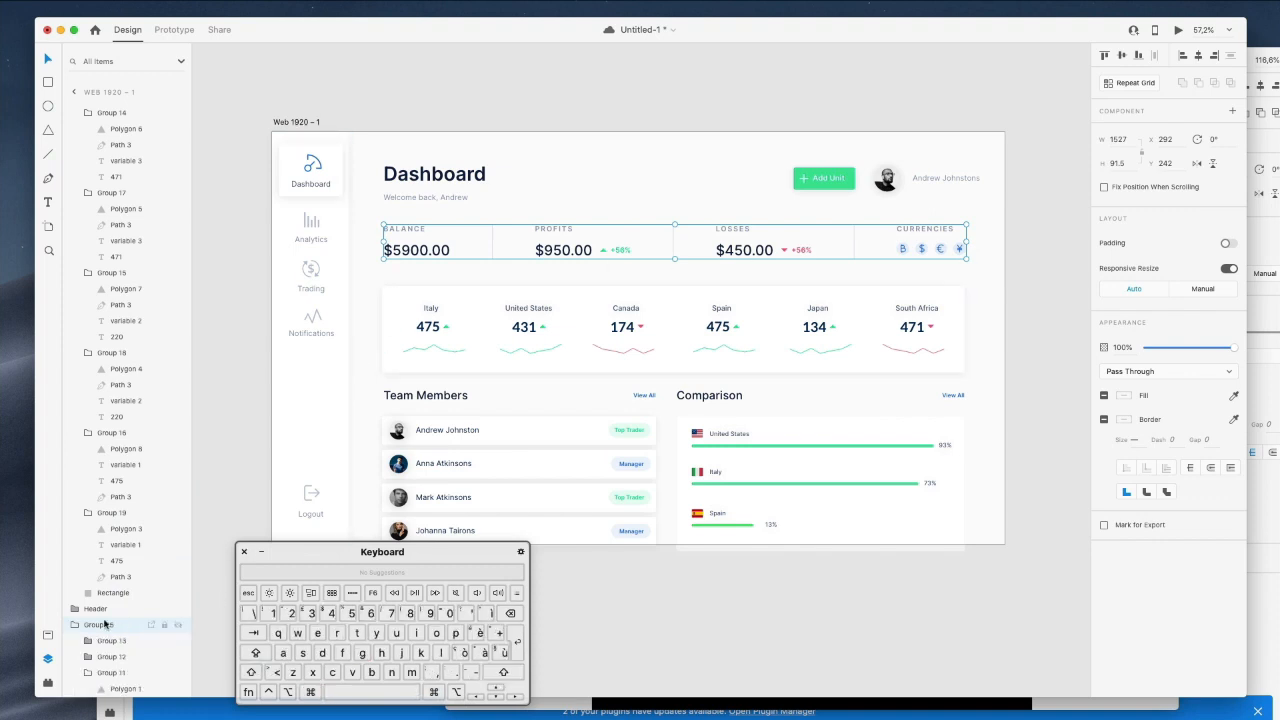
double_click(98, 625)
type("Over")
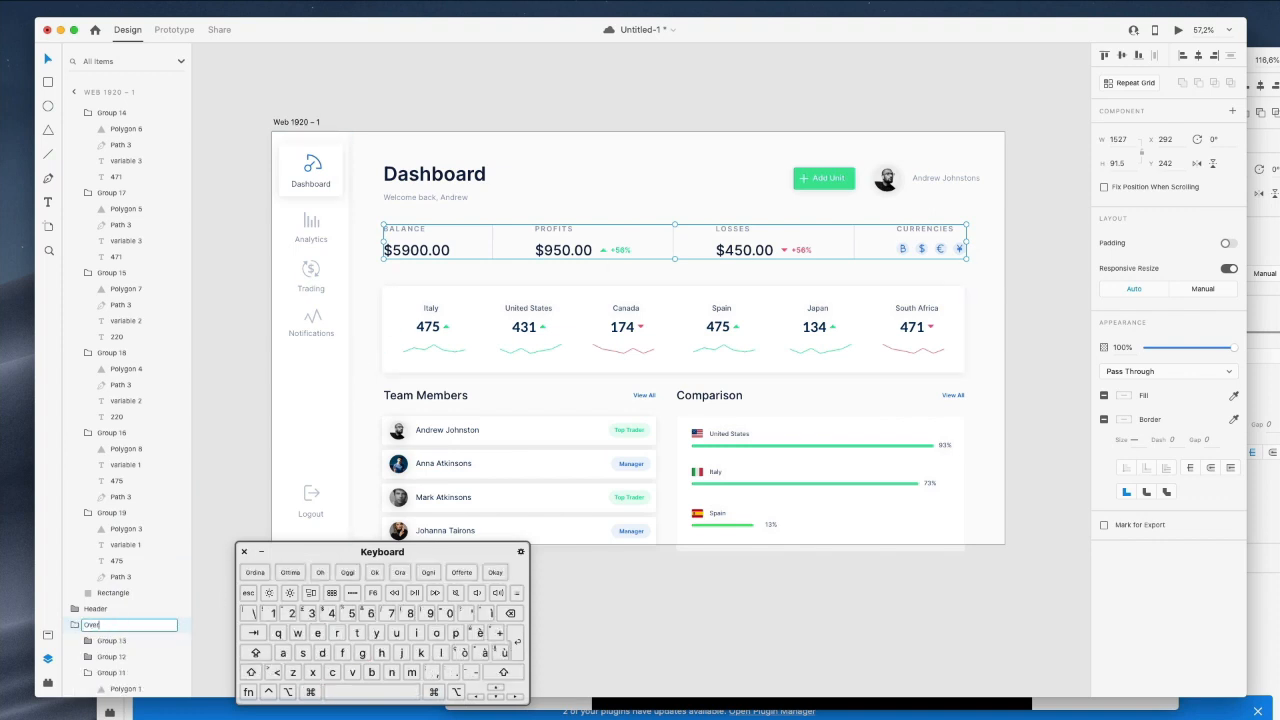
type("view")
key("Return")
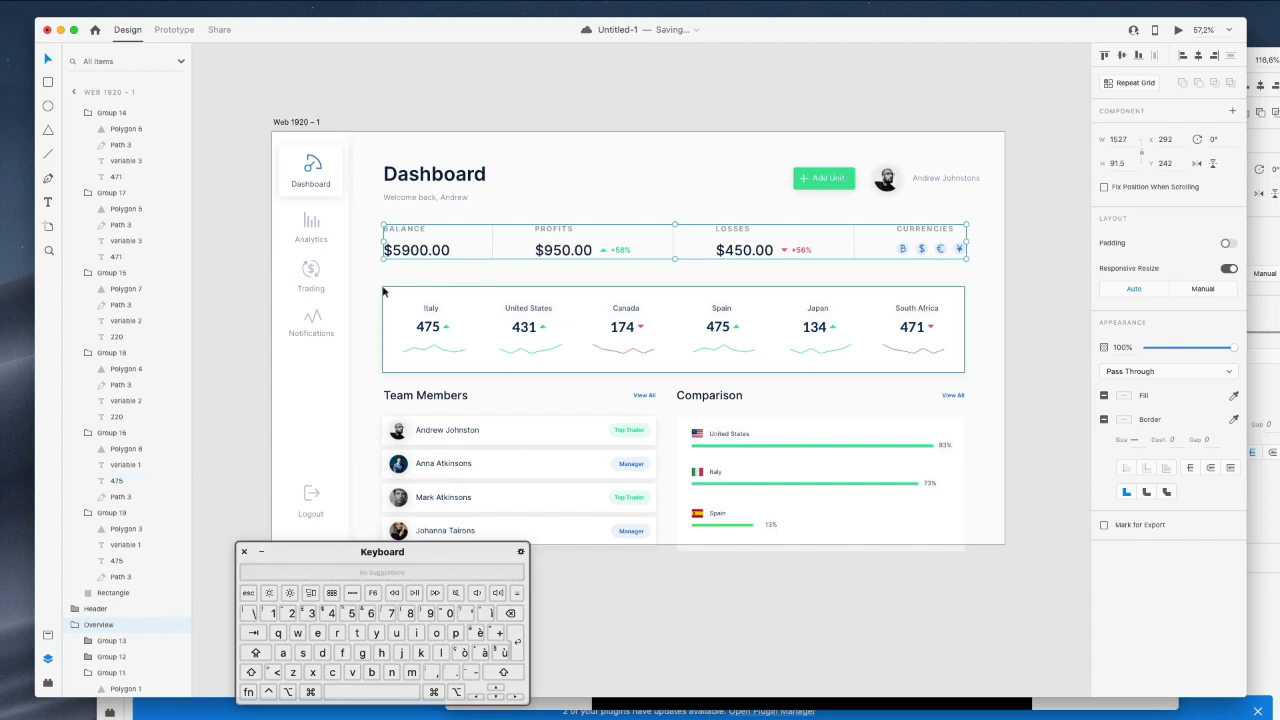
Rename the country-stats row group to 'Countries overview'.
left_click_drag(379, 279, 979, 392)
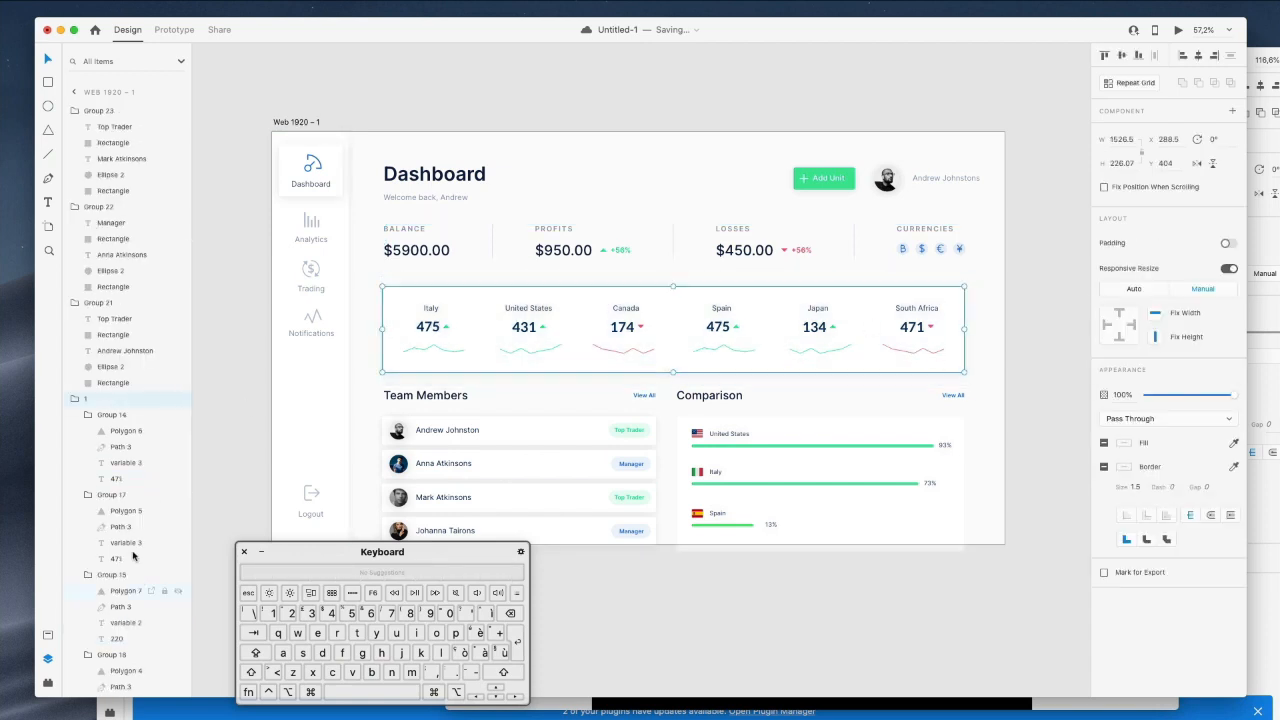
double_click(94, 400)
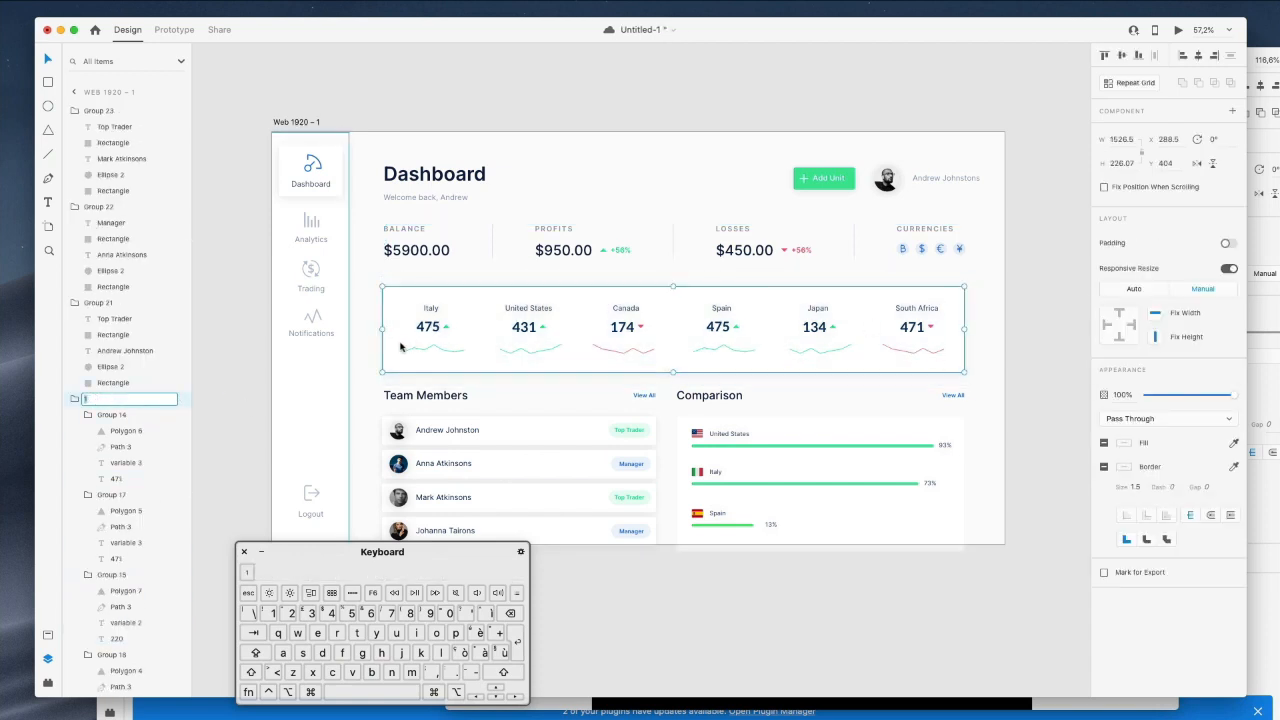
scroll(594, 393, "down", 1)
scroll(654, 351, "up", 1)
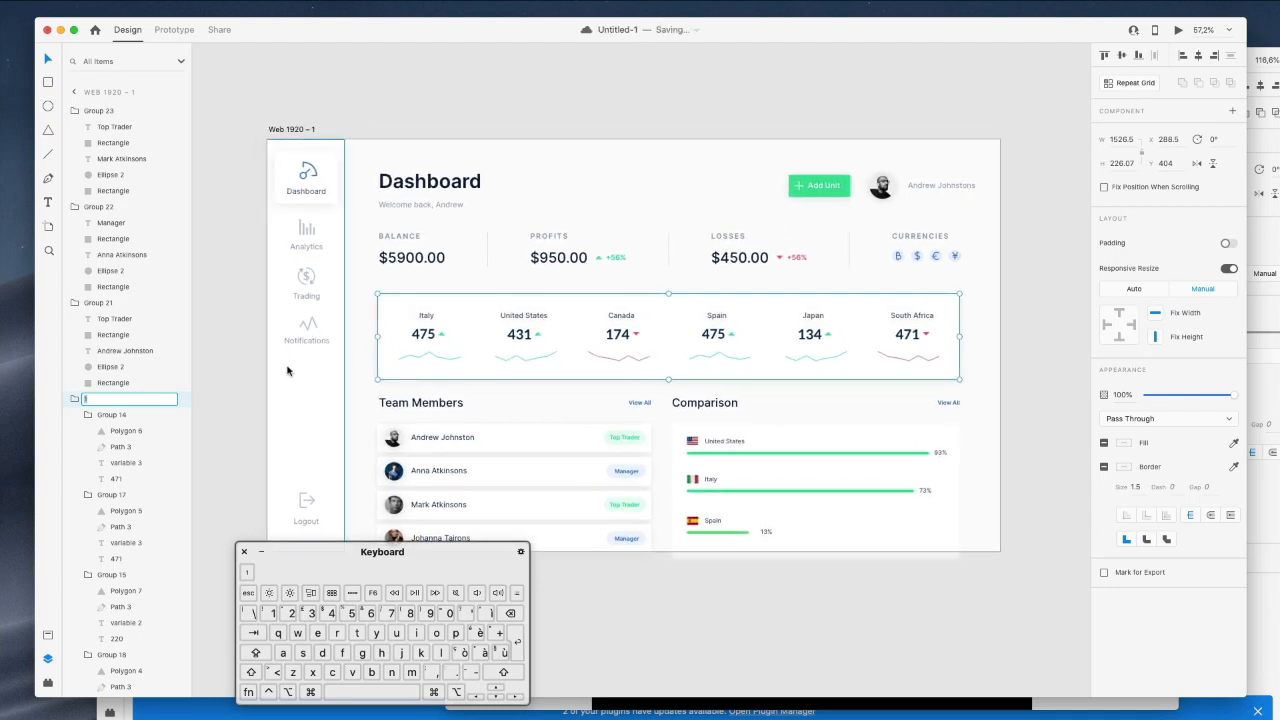
key("shift")
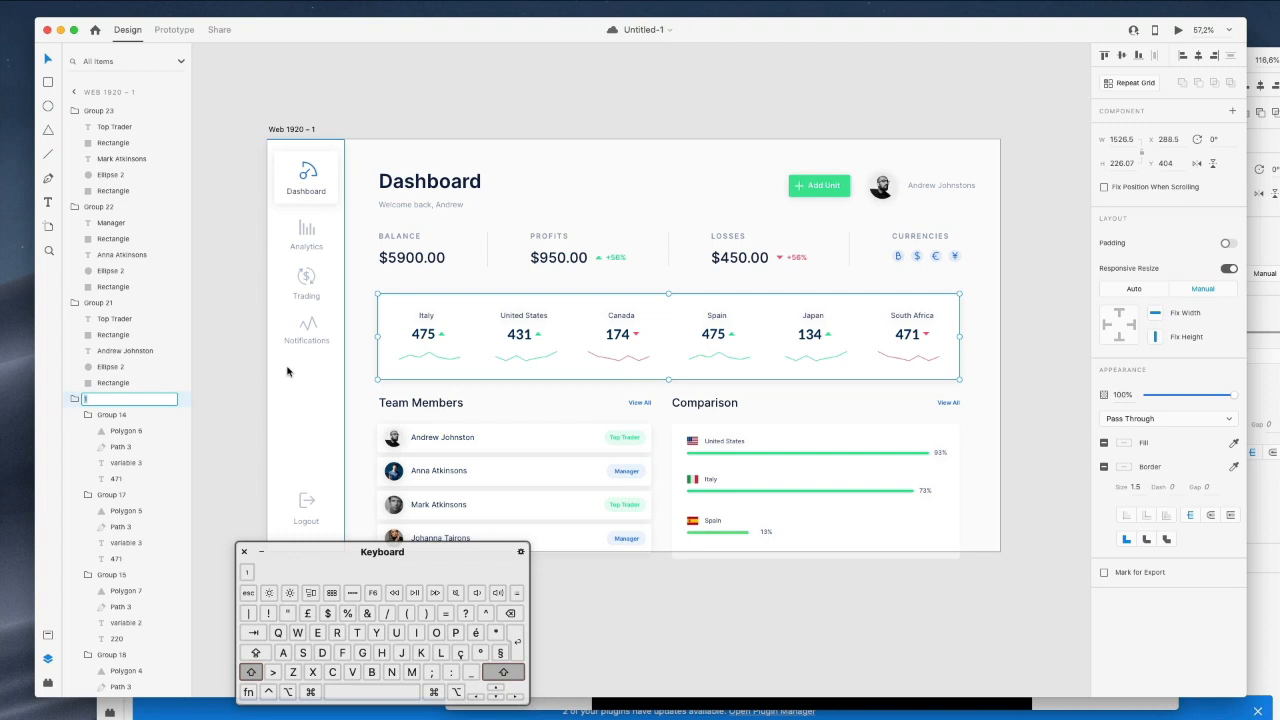
type("Countries o")
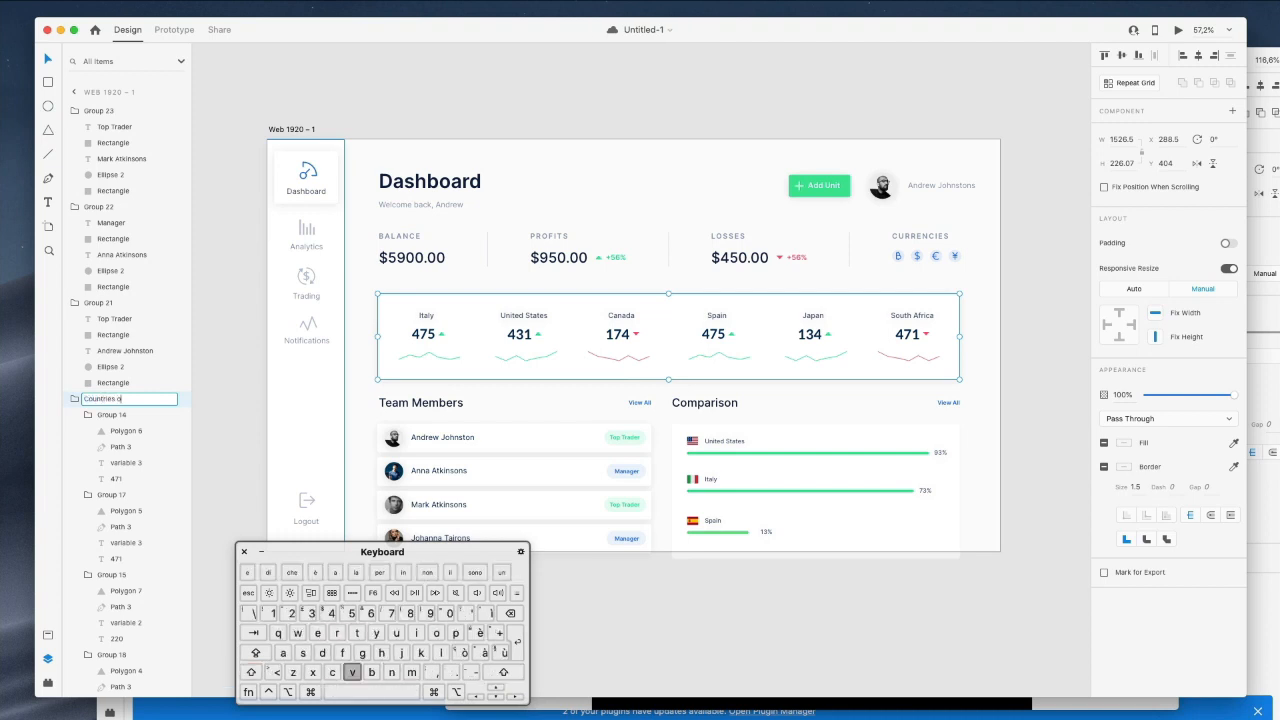
type("verview")
key("Return")
Name the Team Members list group 'Team Members'.
scroll(376, 329, "down", 5)
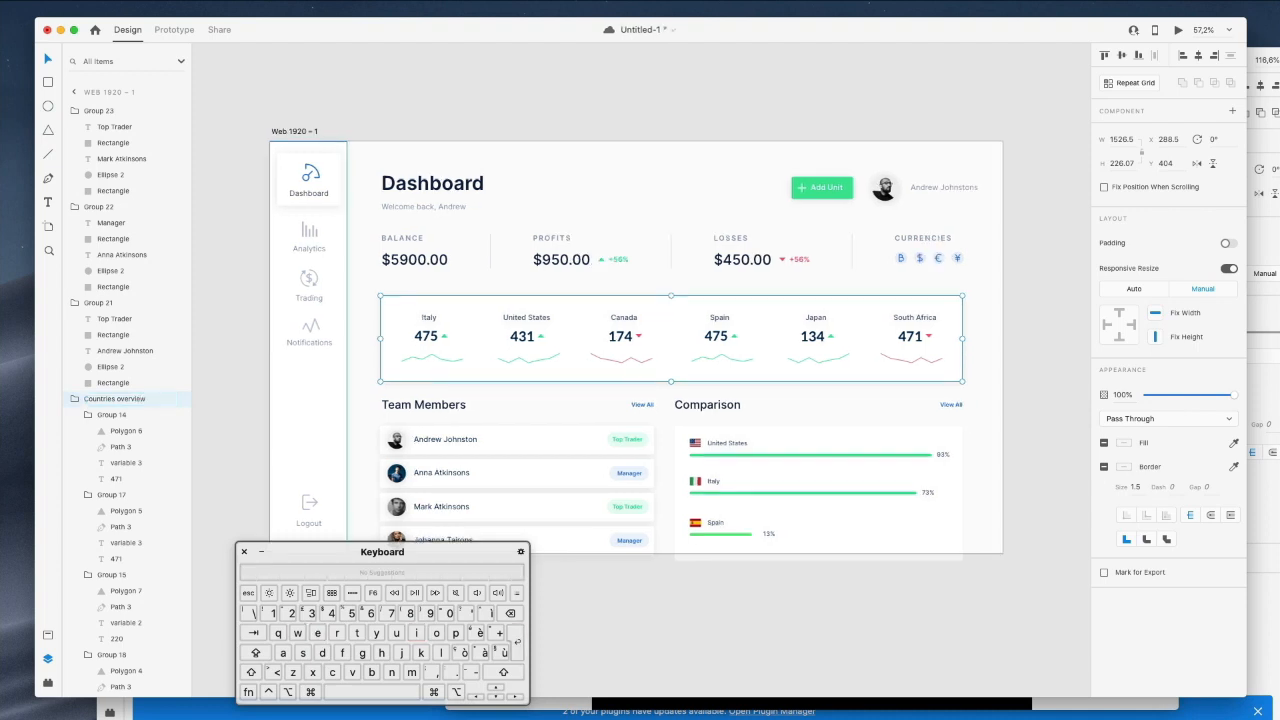
left_click(560, 344)
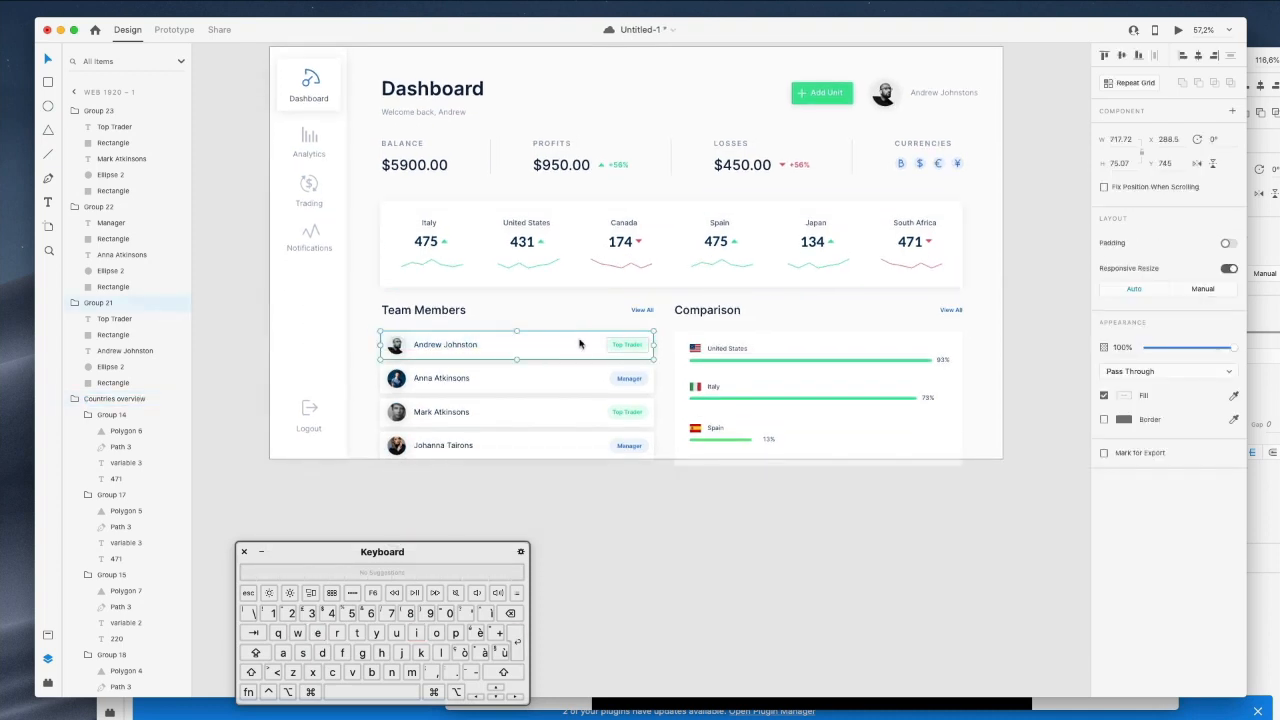
left_click_drag(362, 298, 660, 474)
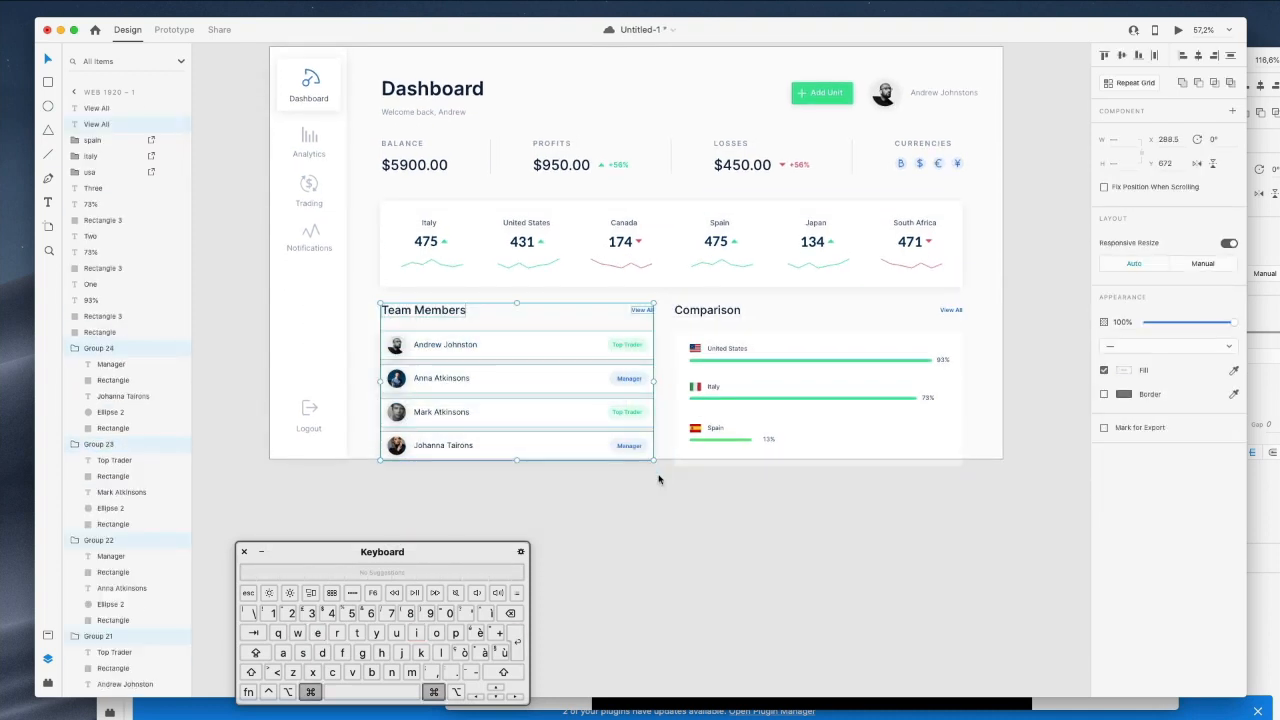
key("super+r")
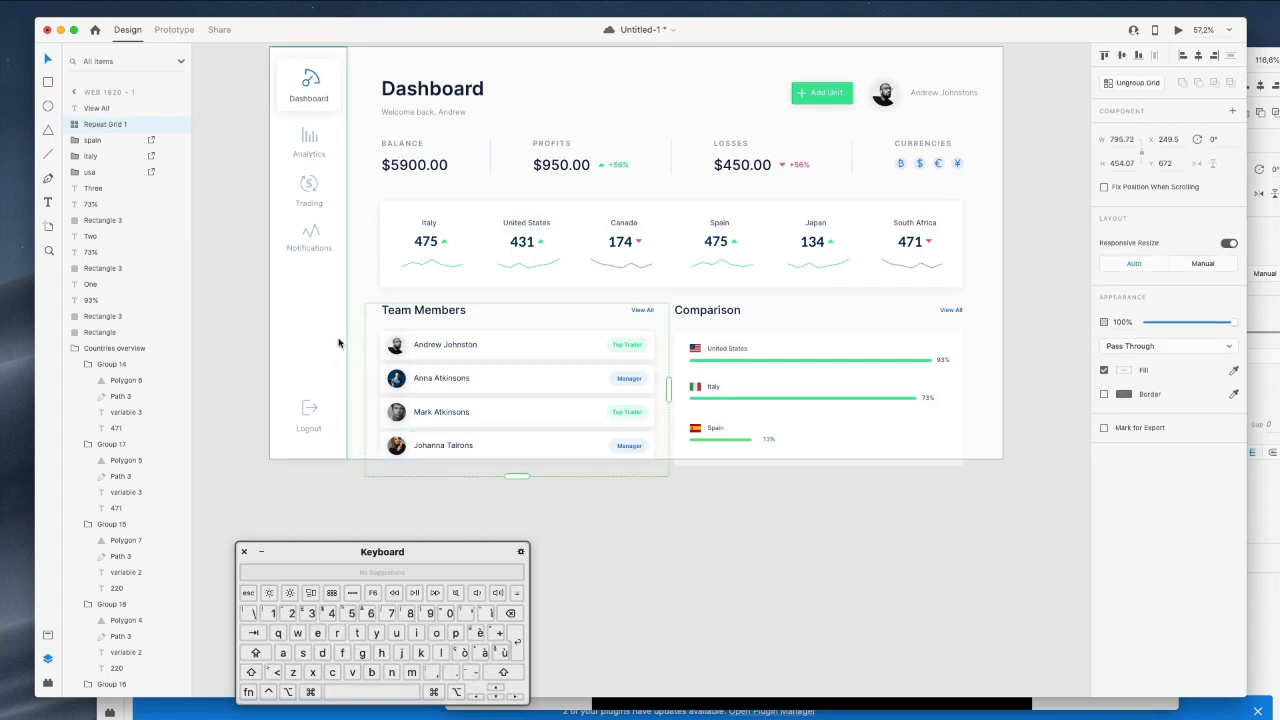
key("super+z")
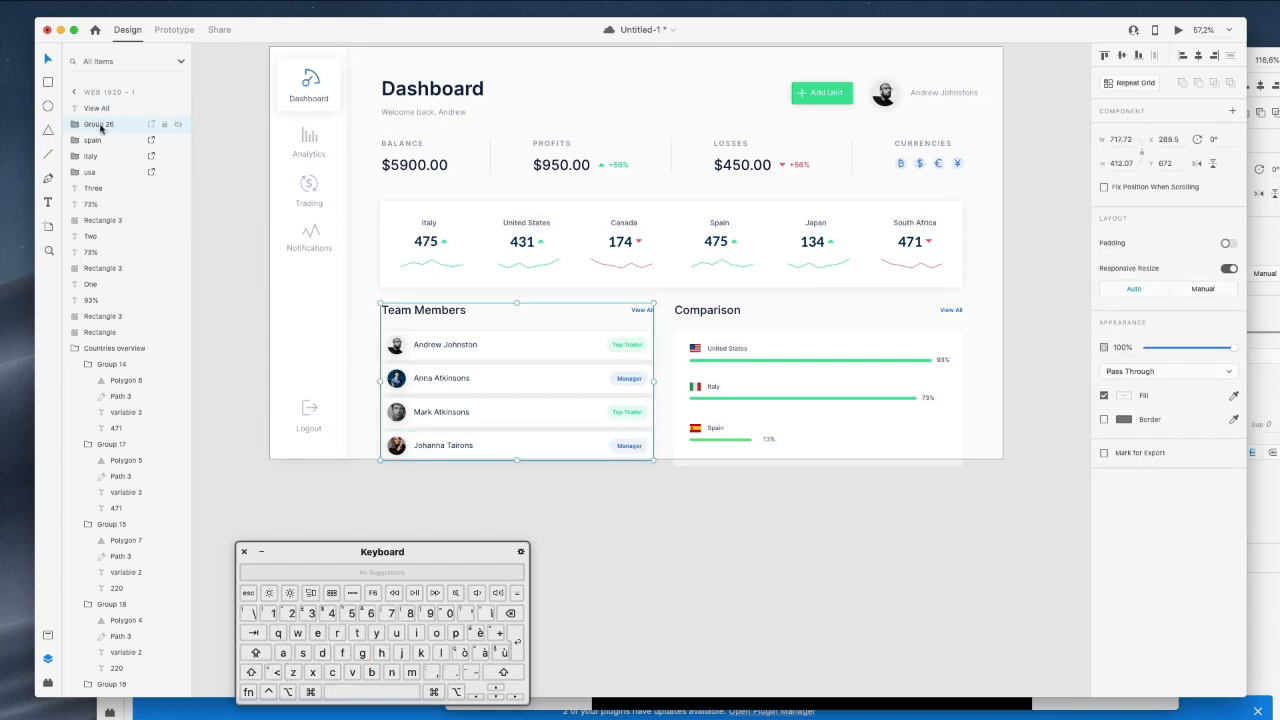
type("Team M")
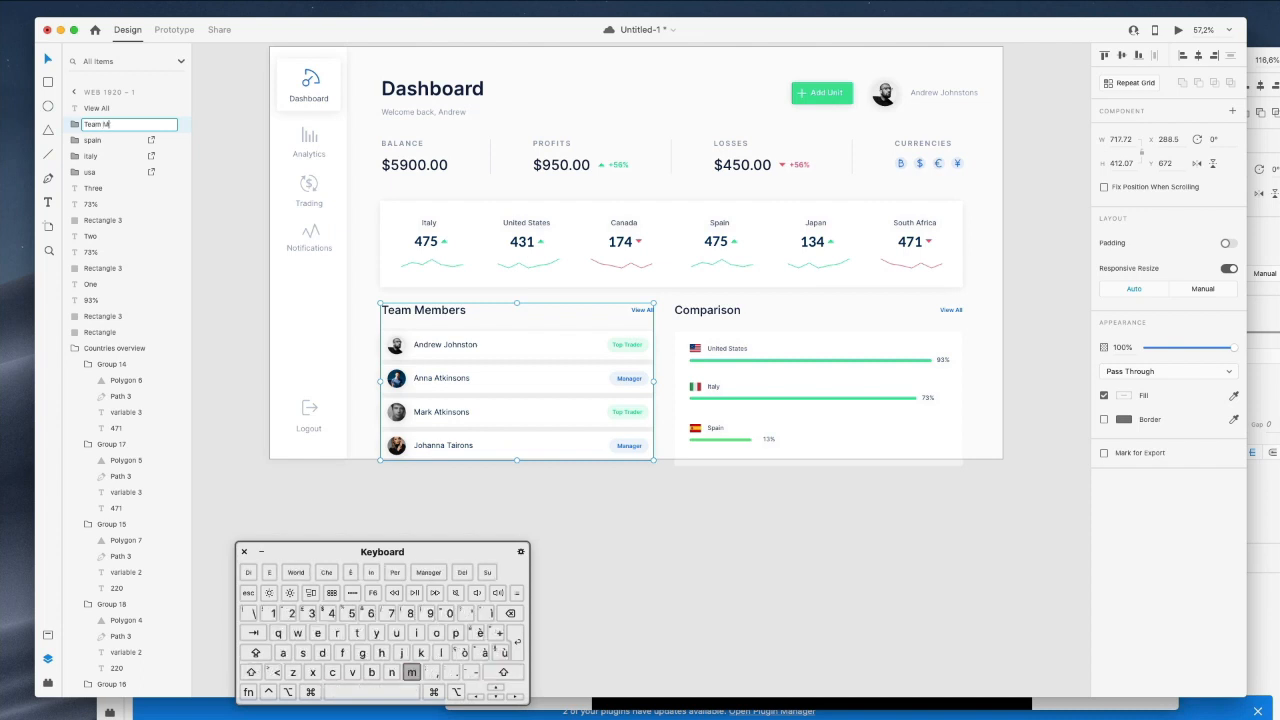
type("embers")
key("Return")
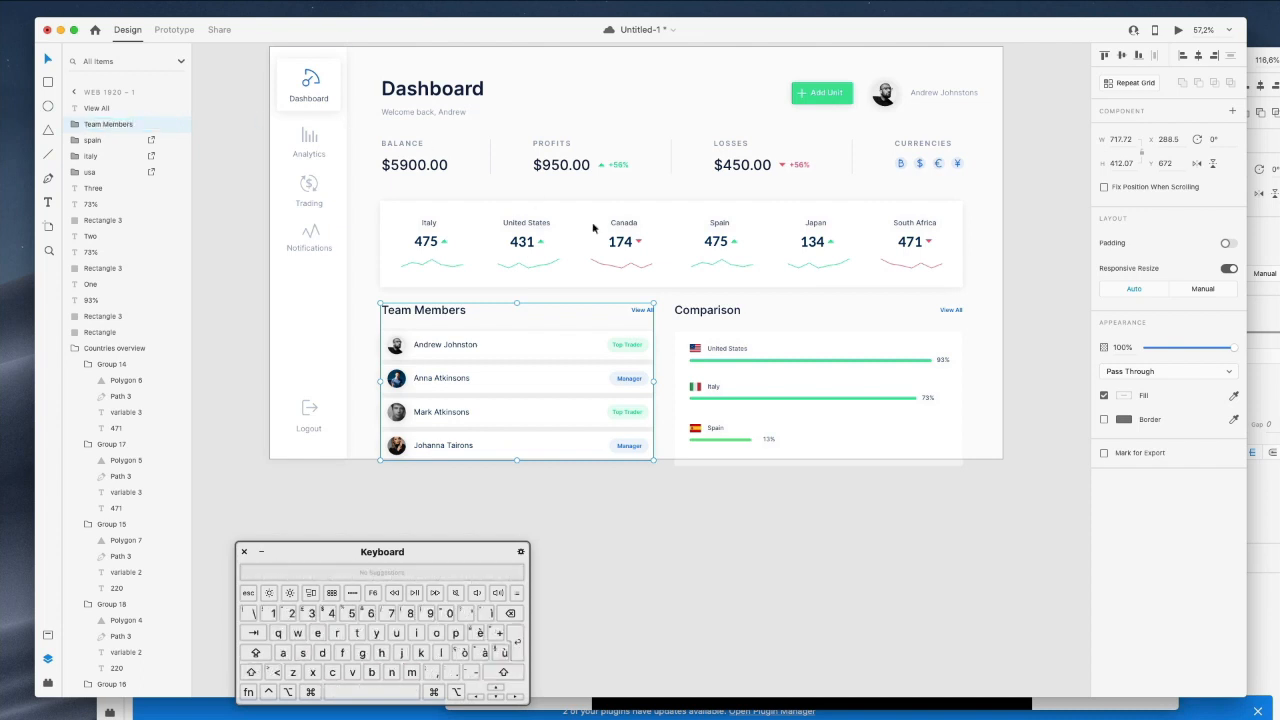
Group the Comparison card's elements and name the group 'Comparison'.
left_click_drag(677, 294, 969, 506)
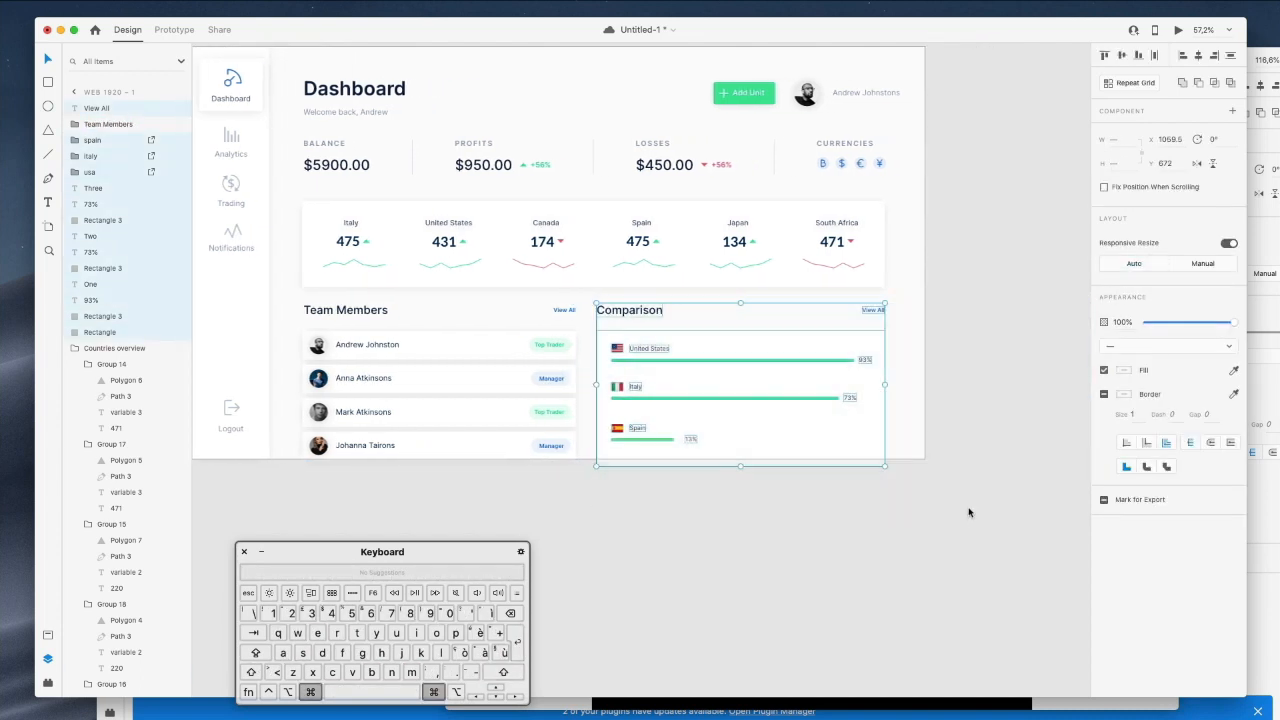
key("super+g")
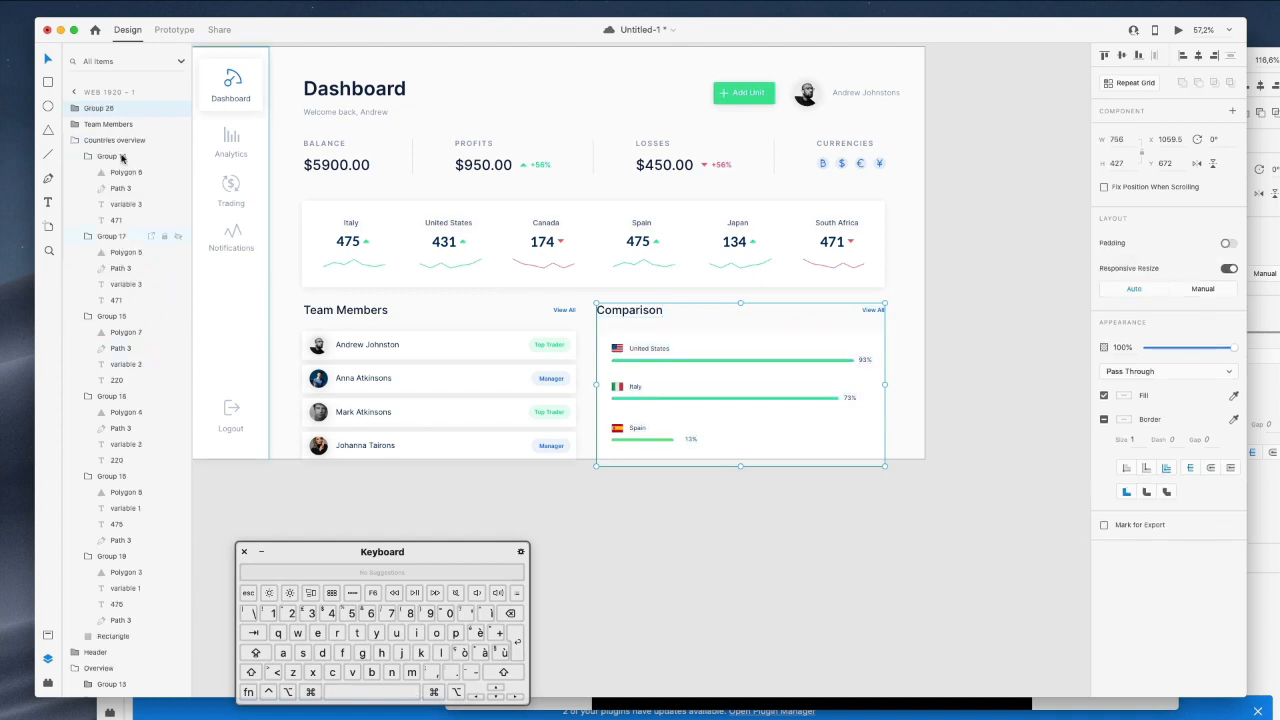
type("Comparison")
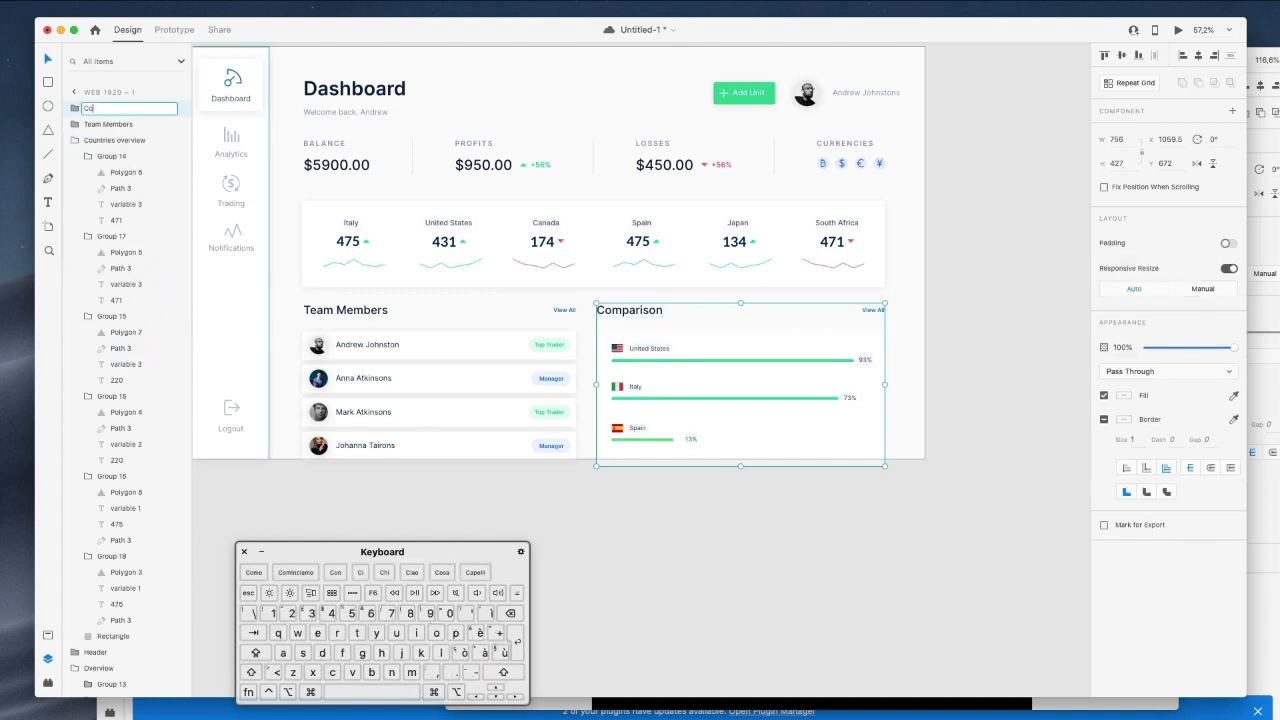
key("Return")
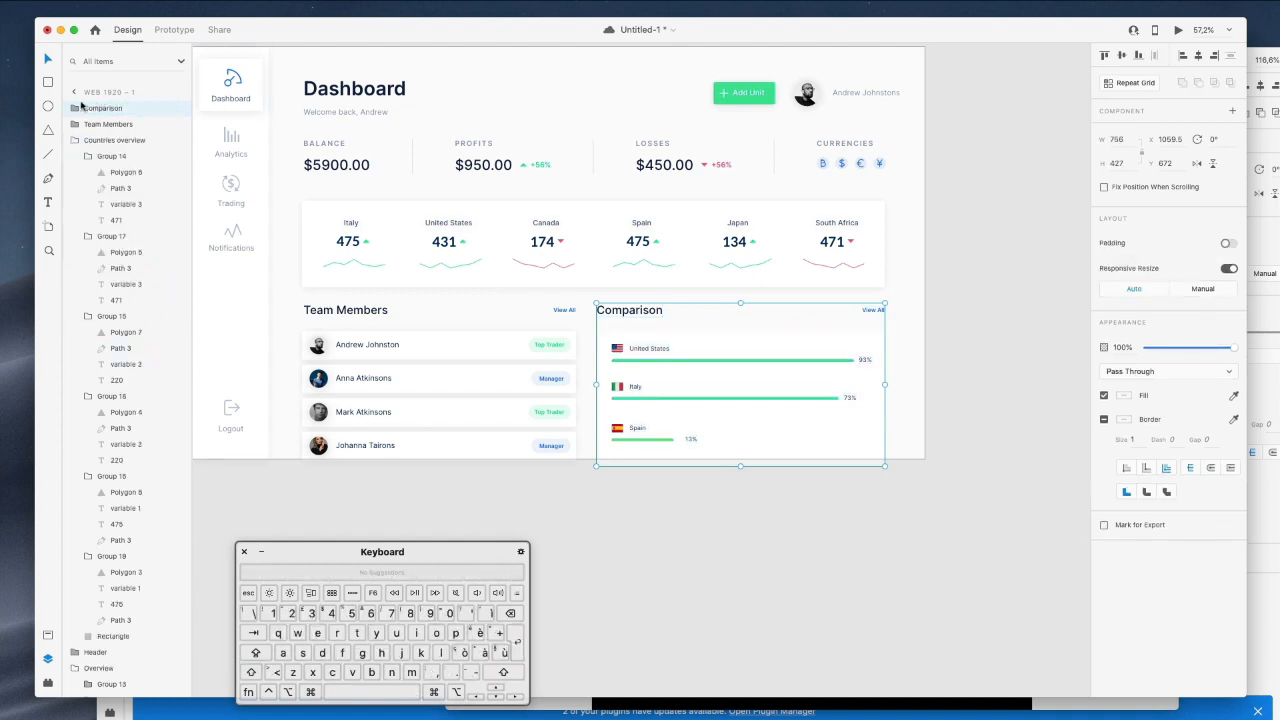
left_click(779, 489)
scroll(778, 487, "up", 3)
Hide the other Dashboard window and copy a Team Members row background.
scroll(778, 487, "left", 3)
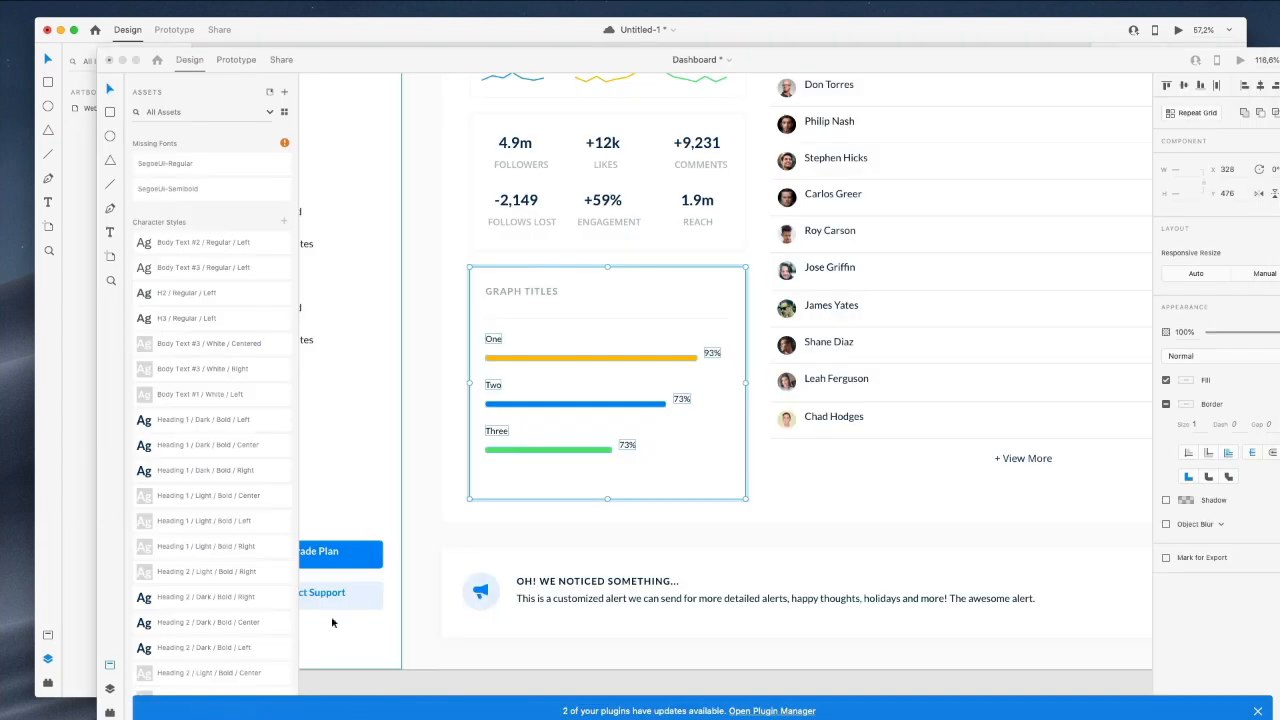
left_click(122, 61)
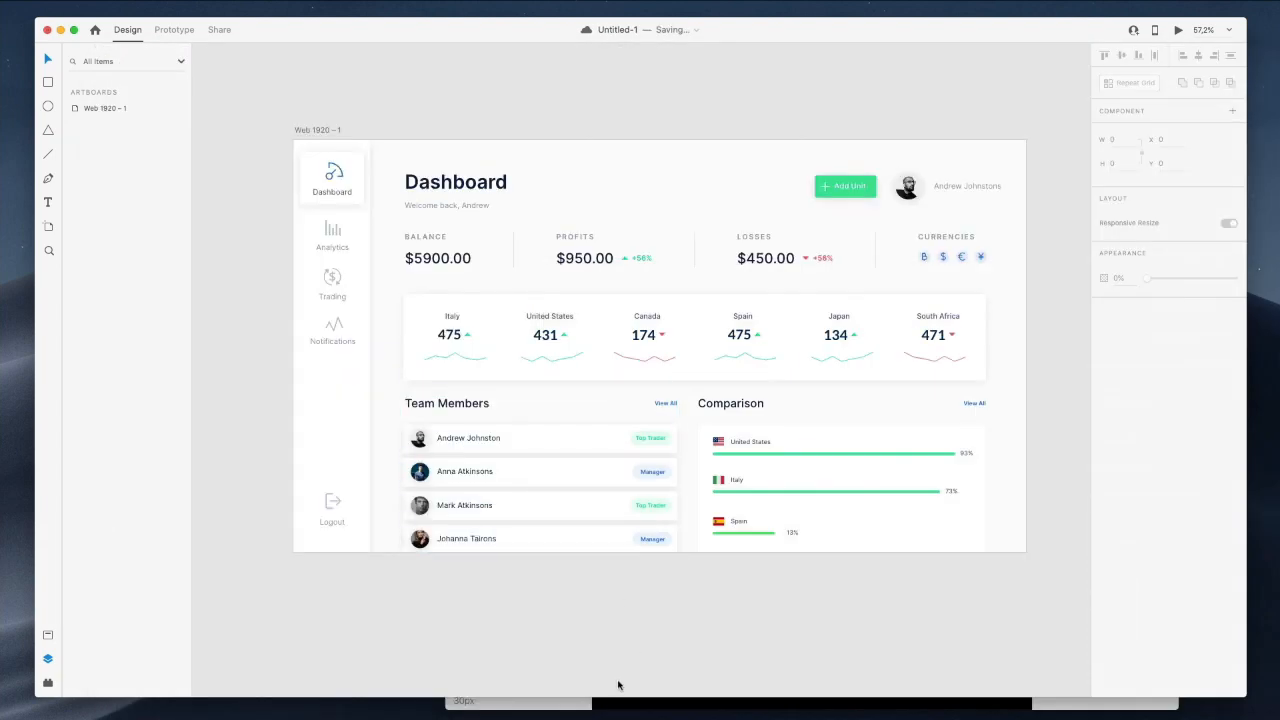
scroll(640, 590, "right", 1)
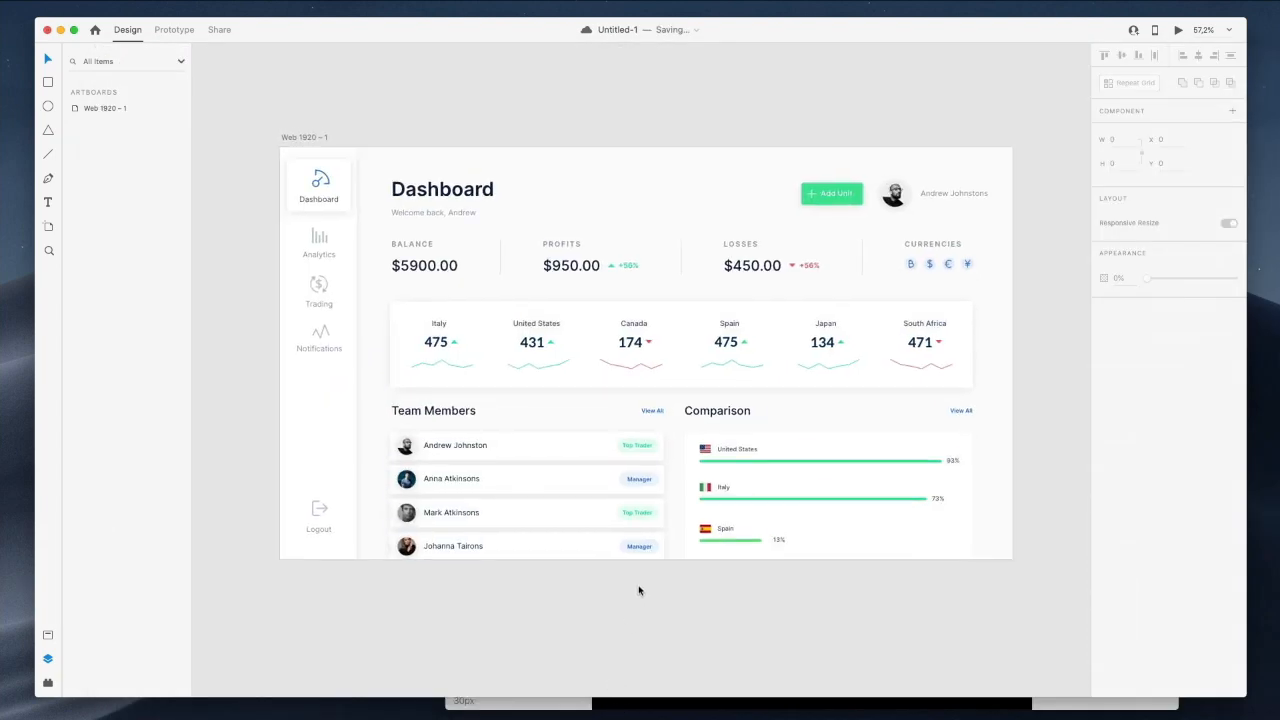
scroll(870, 438, "up", 3)
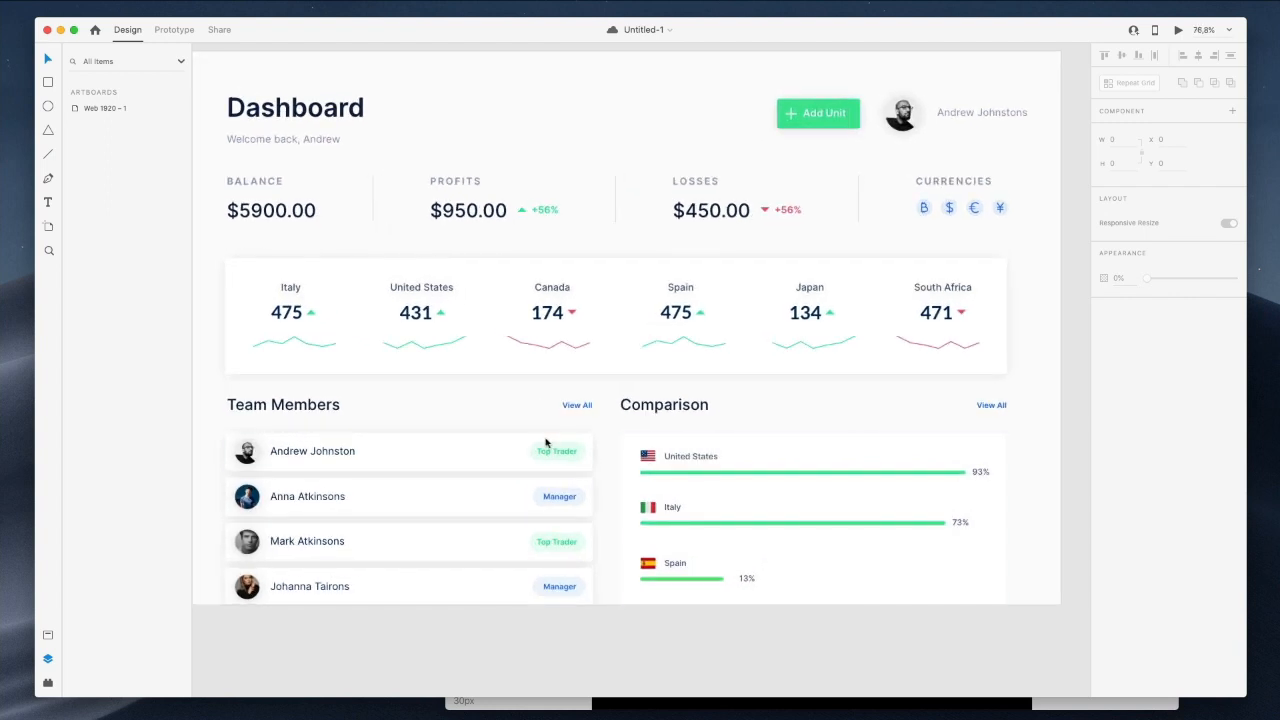
left_click(540, 436)
right_click(540, 434)
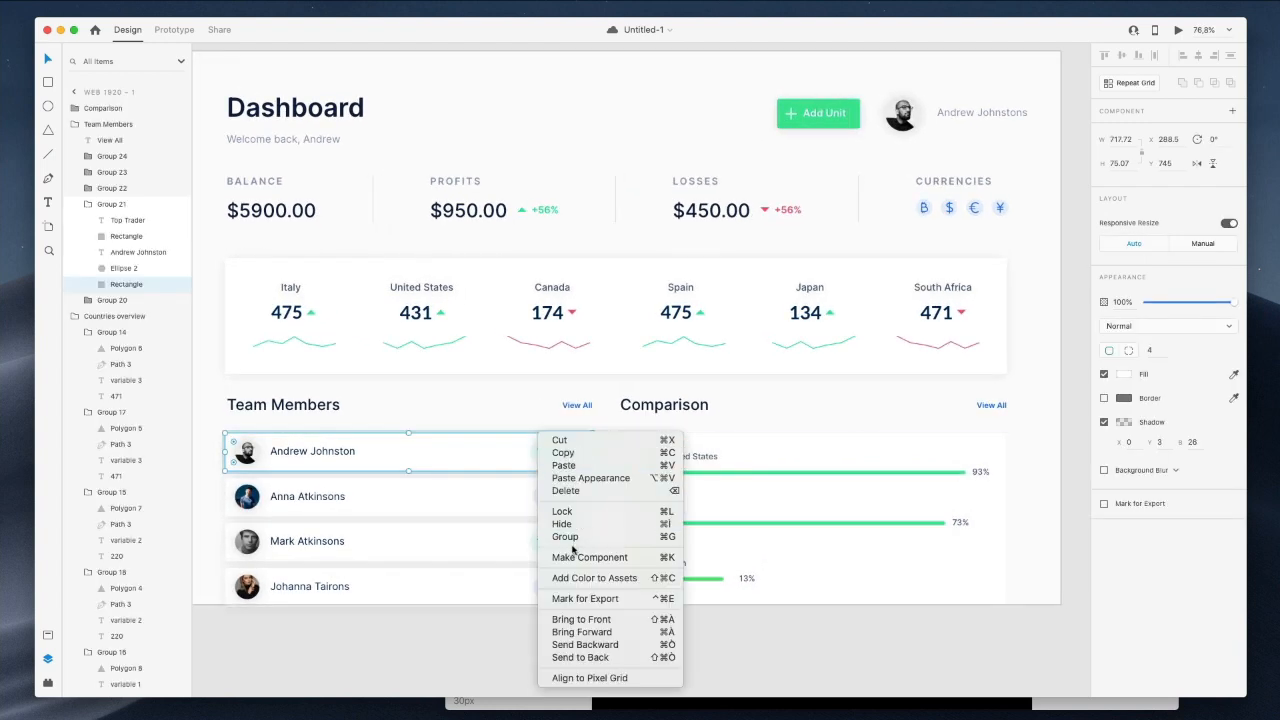
left_click(563, 452)
Paste the copied appearance onto the Comparison card background and fit the artboard in view.
left_click(729, 443)
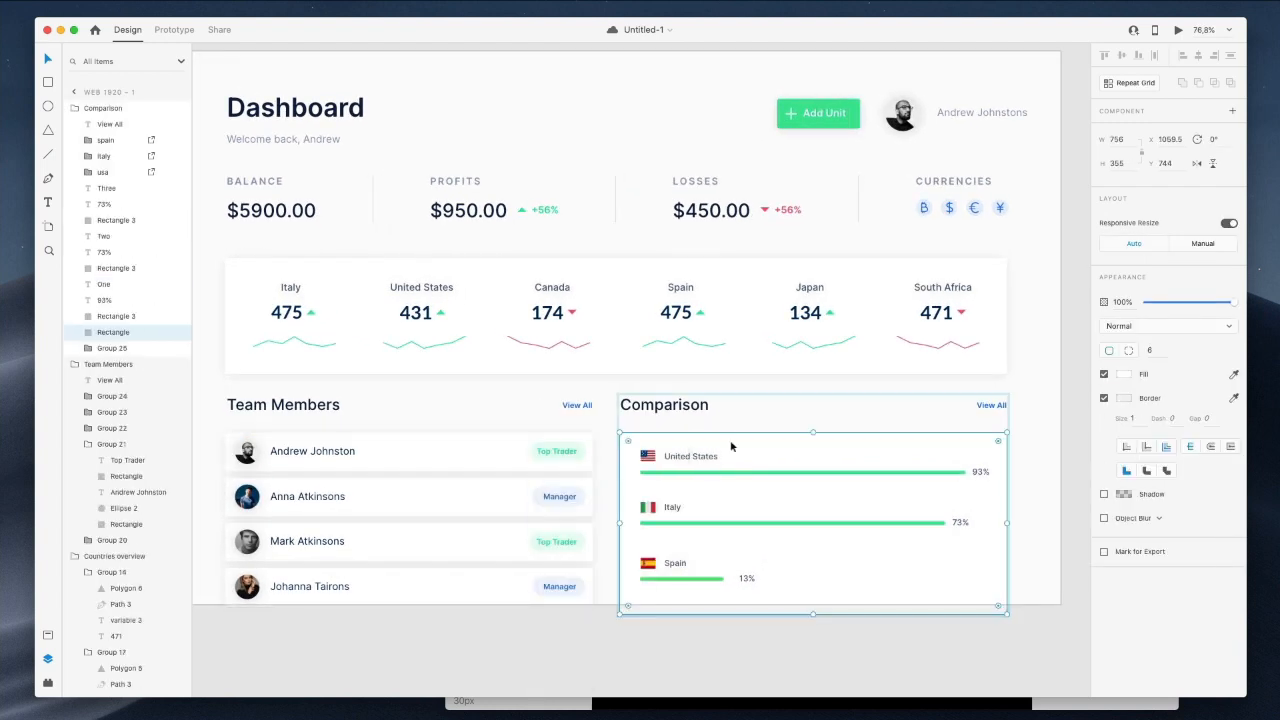
right_click(731, 441)
left_click(785, 485)
left_click(634, 618)
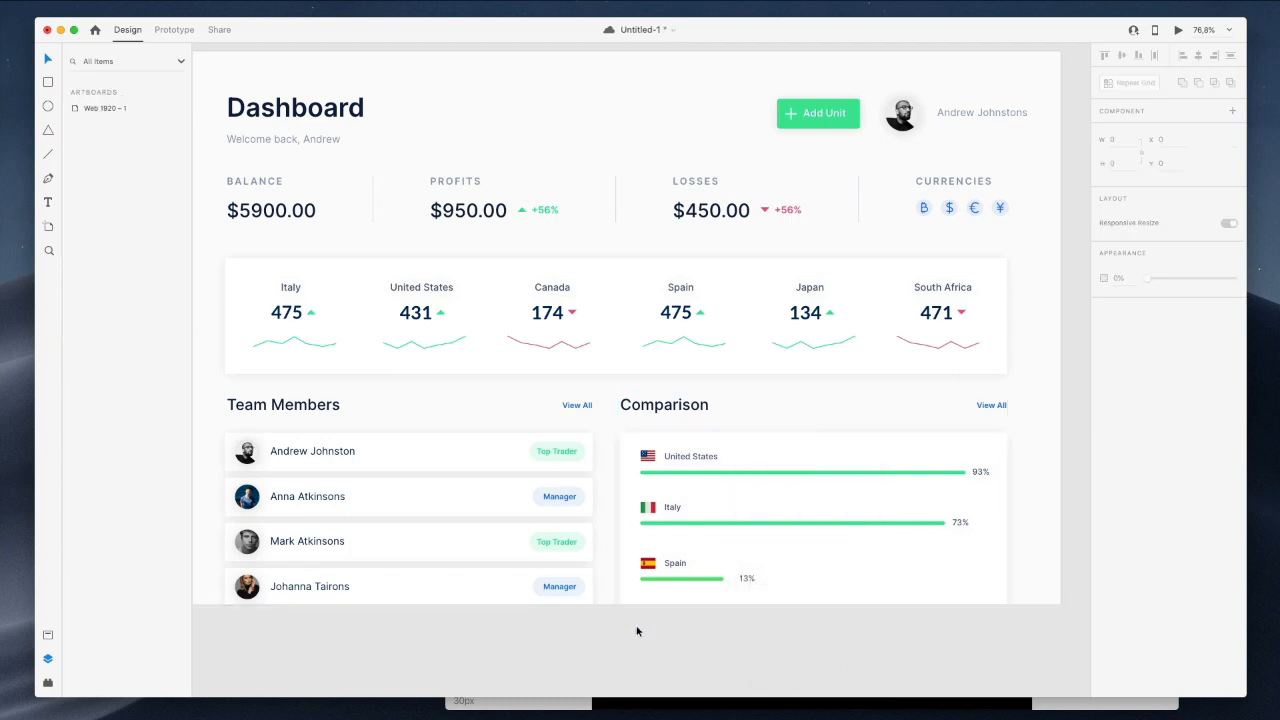
key("super+0")
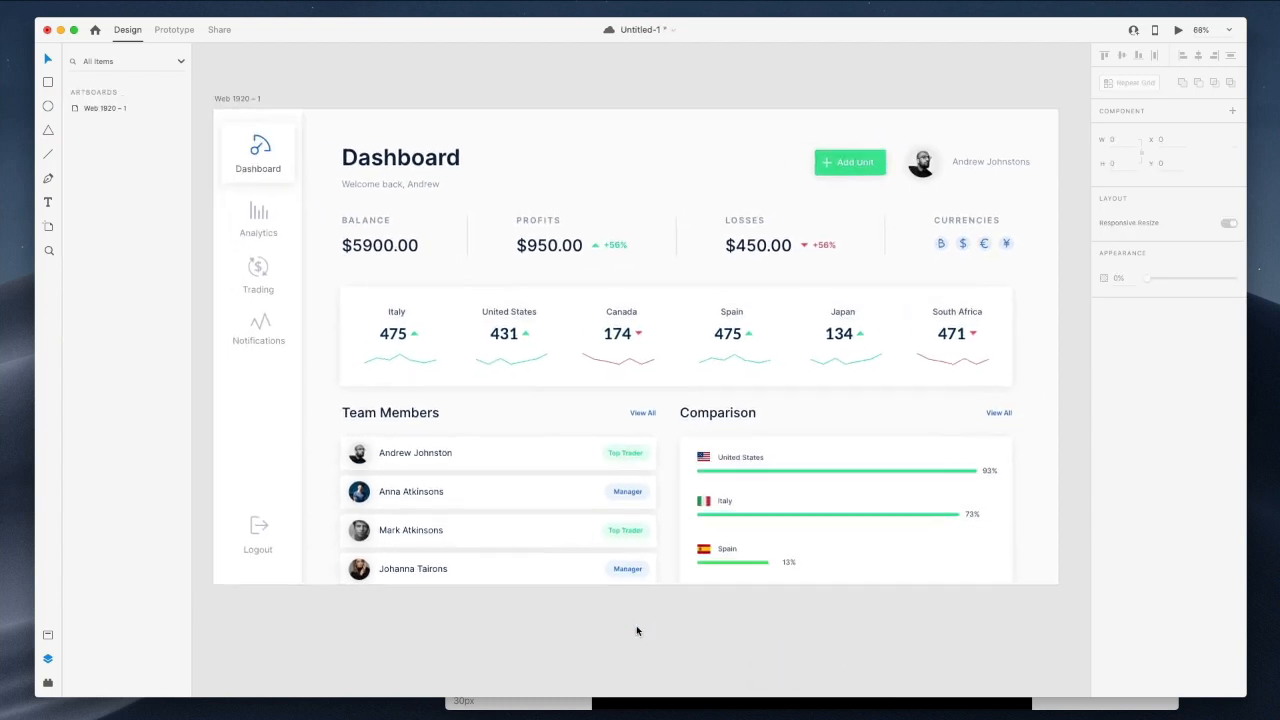
scroll(637, 631, "down", 1)
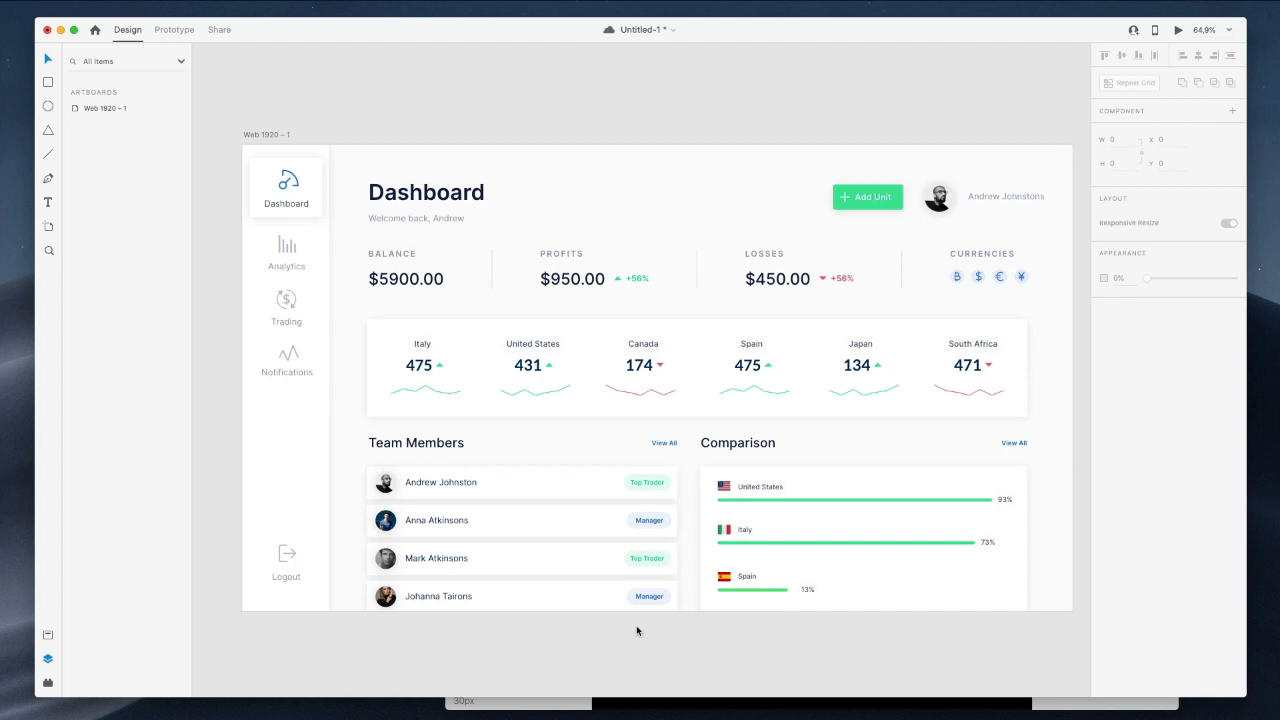
scroll(690, 503, "left", 1)
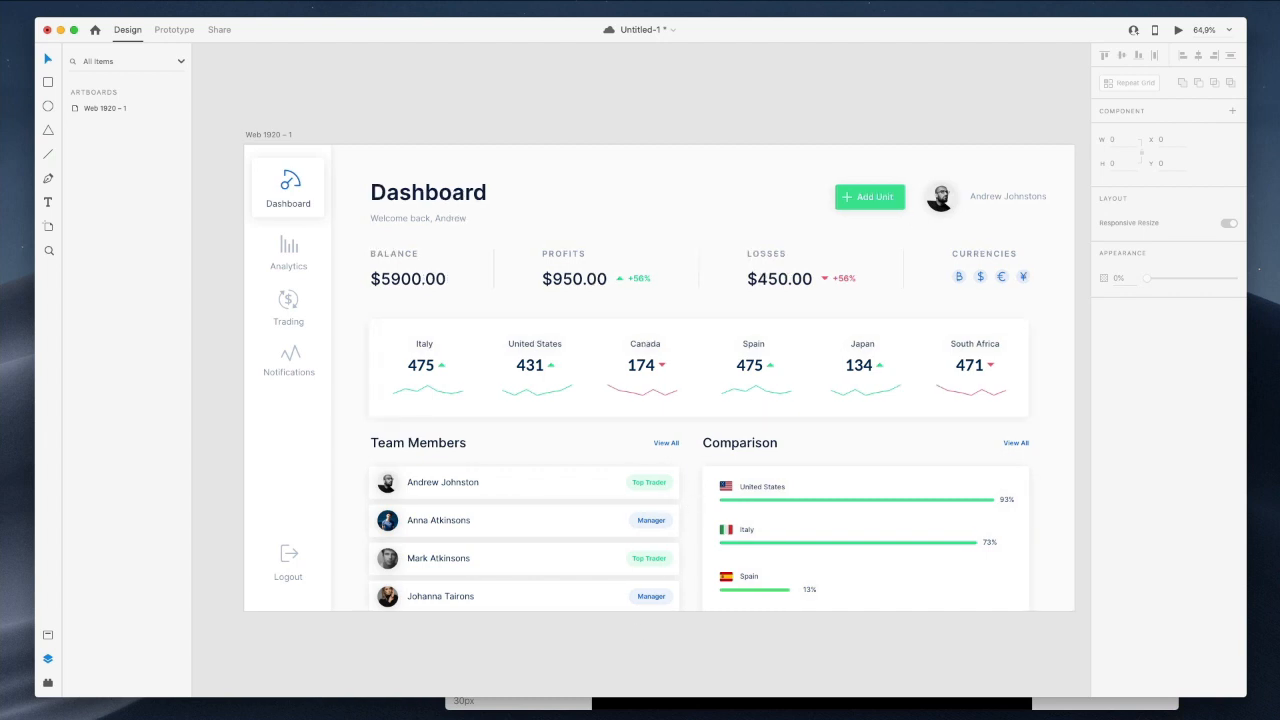
left_click(1134, 1)
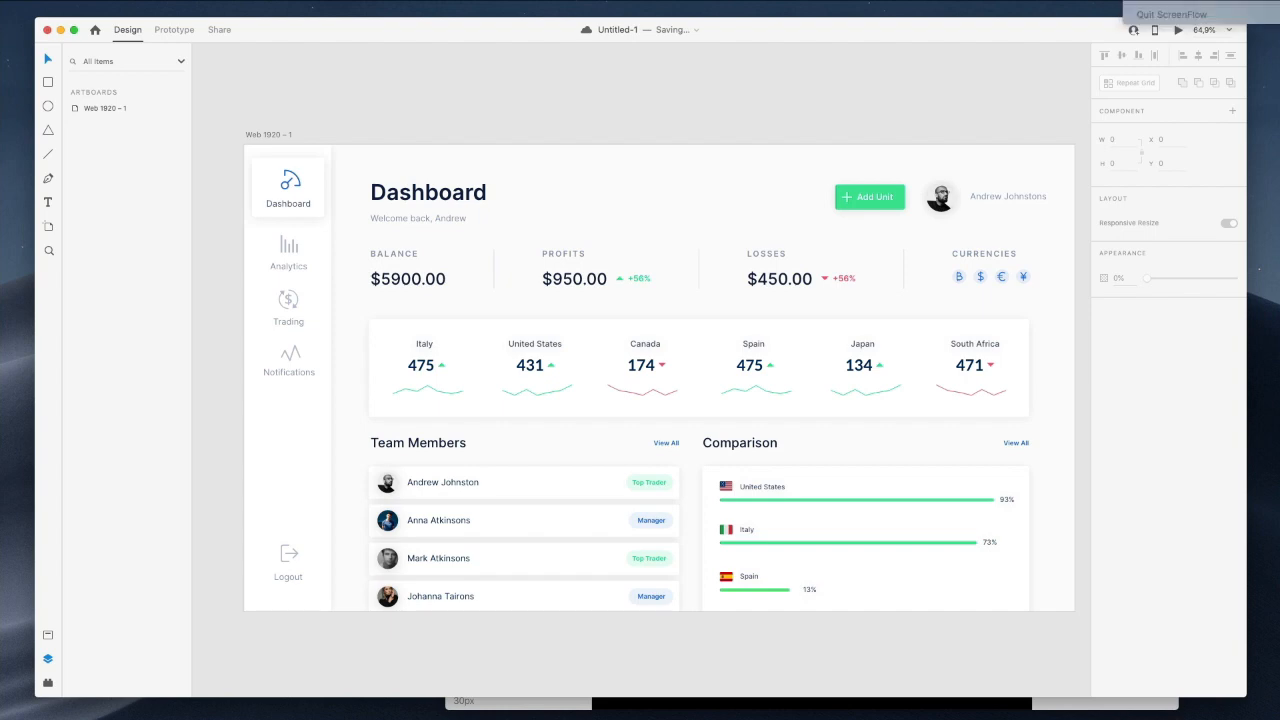